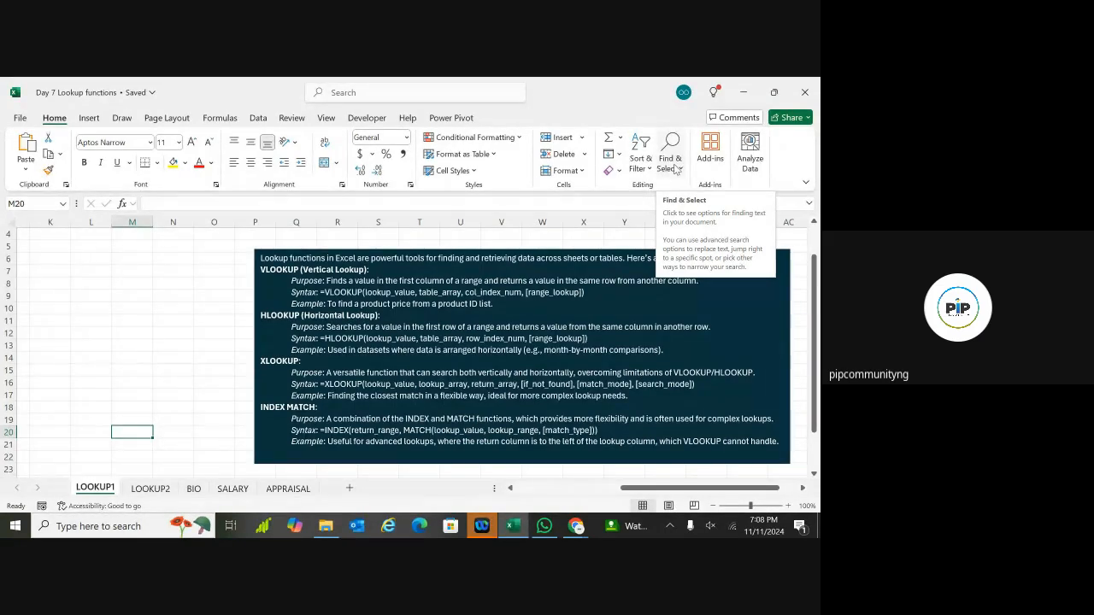
# Step: Highlight the VLOOKUP syntax line in the lookup functions guide text box
pyautogui.click(661, 337)
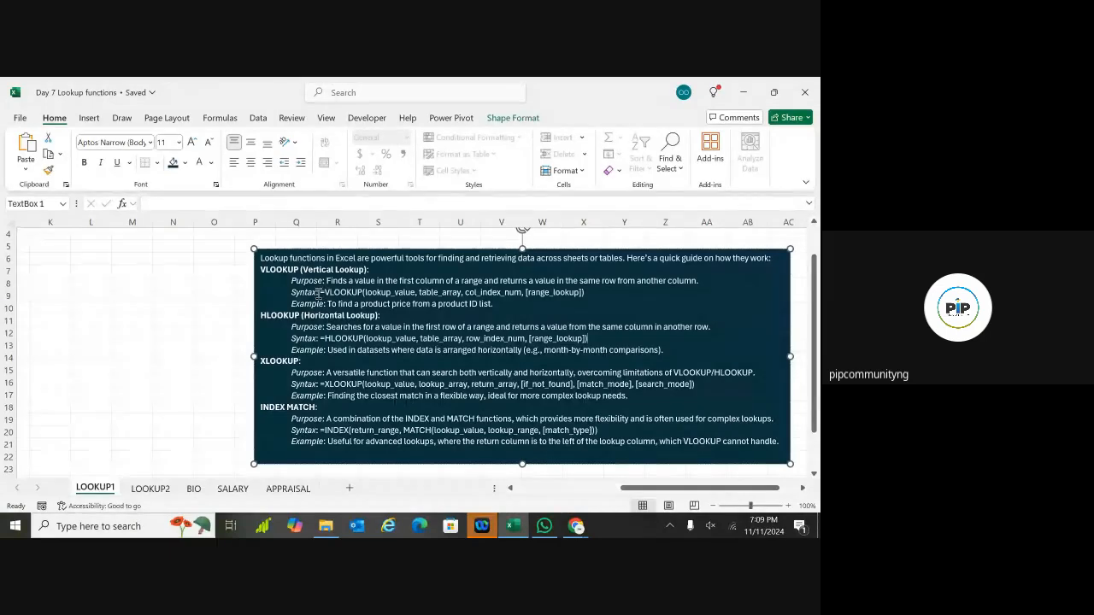
pyautogui.moveTo(338, 293); pyautogui.dragTo(586, 294)
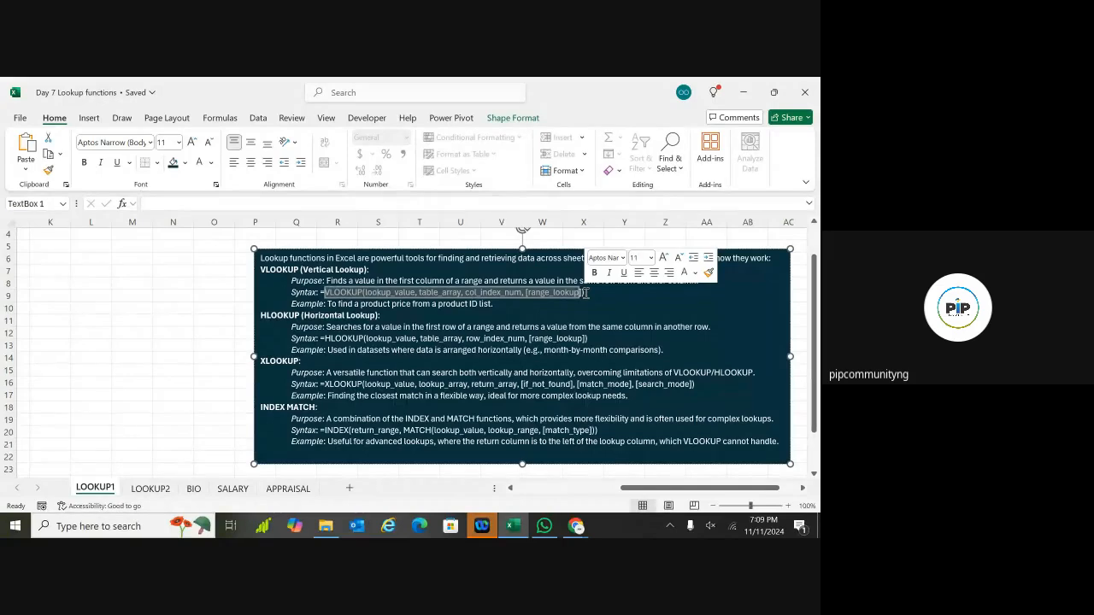
pyautogui.click(494, 304)
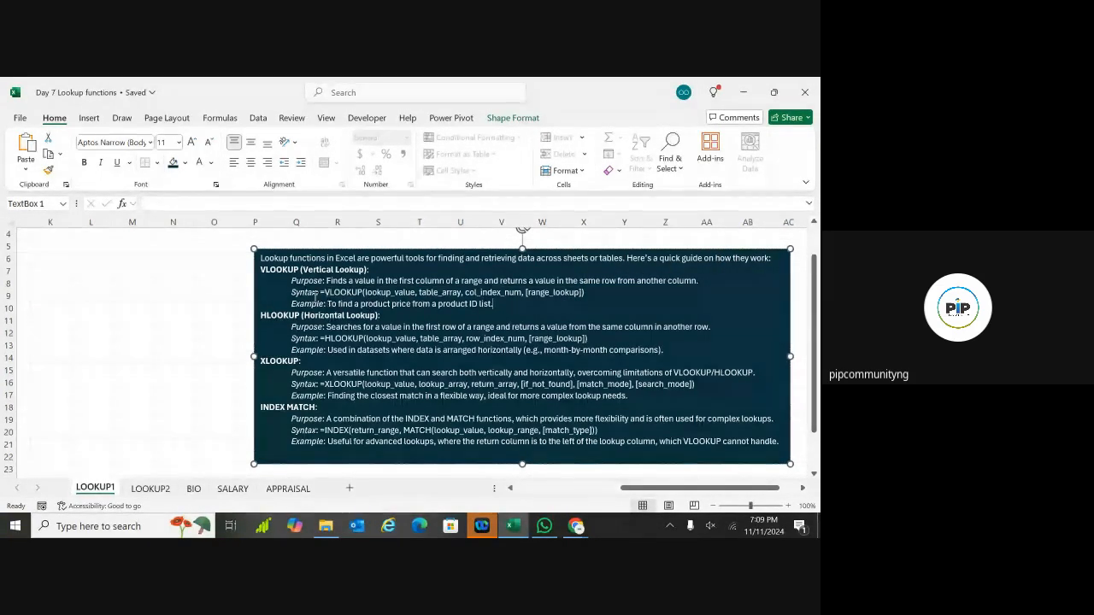
pyautogui.moveTo(326, 292); pyautogui.dragTo(589, 292)
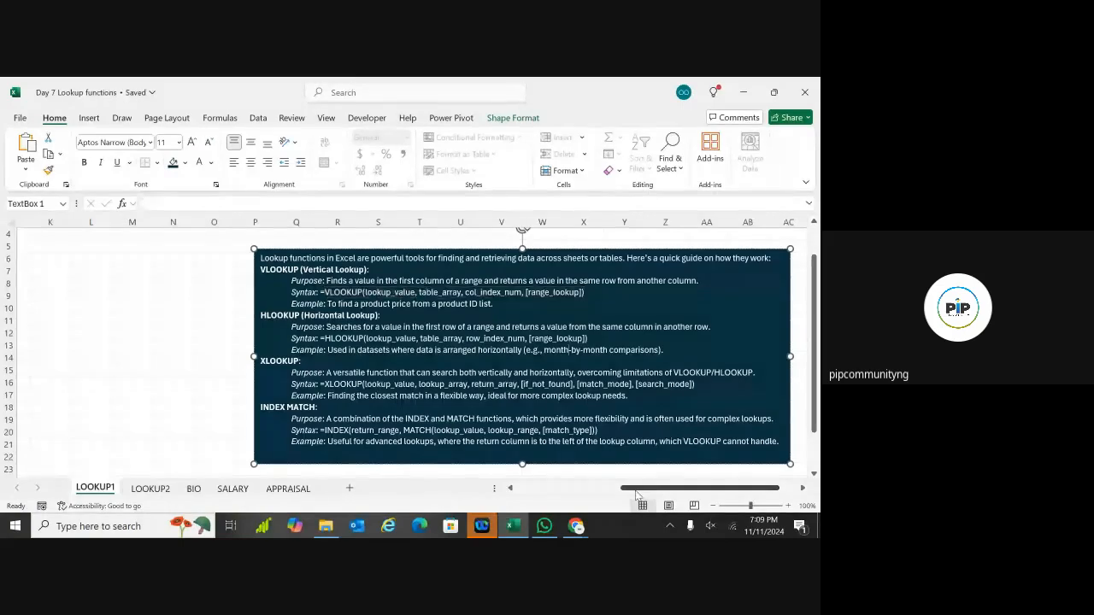
pyautogui.moveTo(637, 491); pyautogui.dragTo(530, 493)
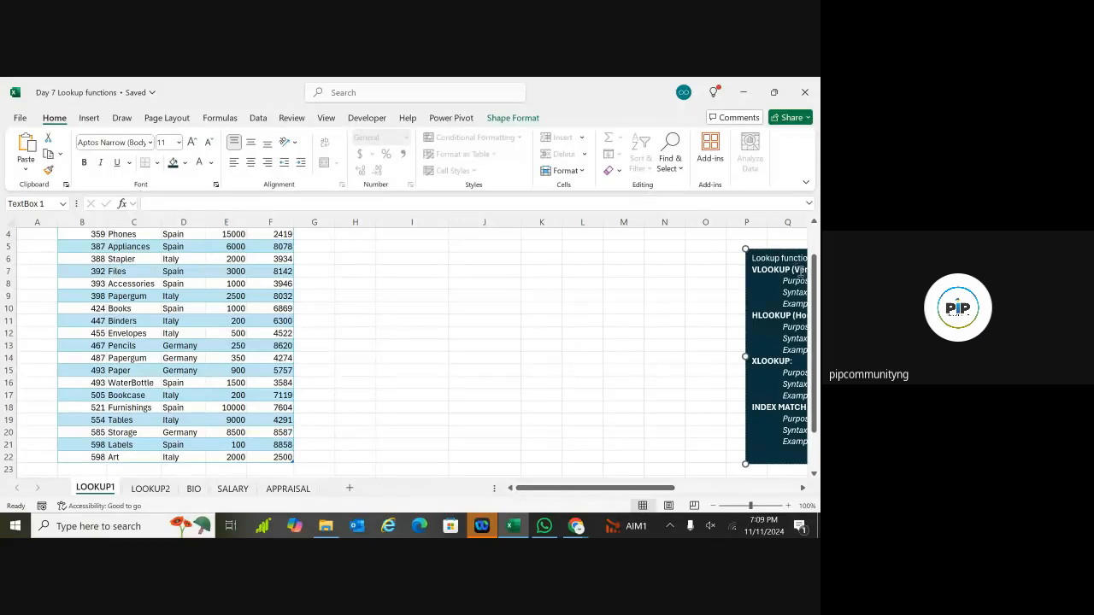
pyautogui.click(815, 274)
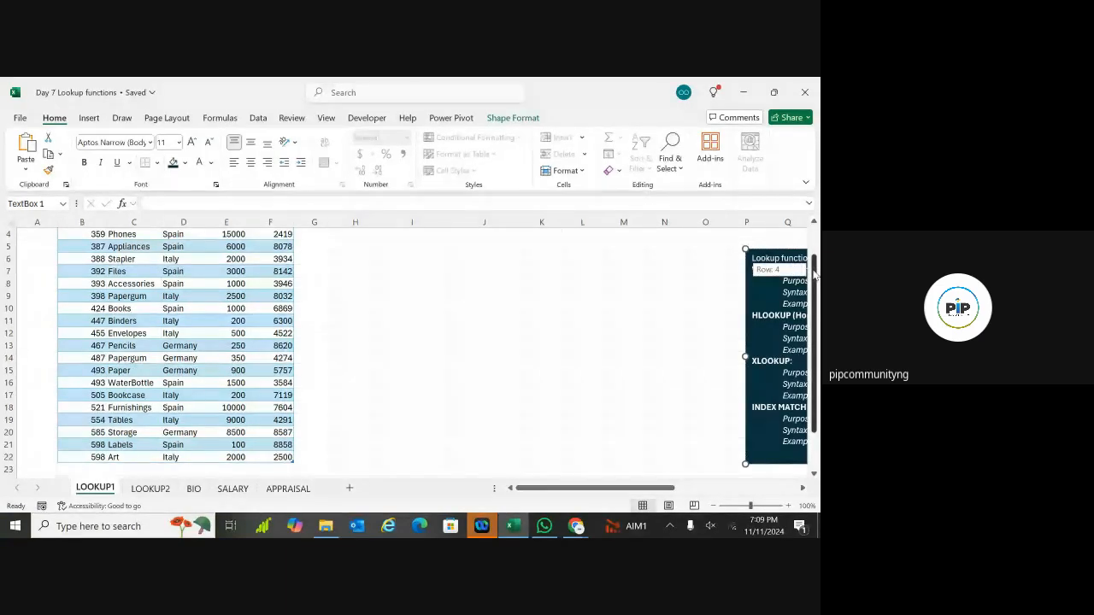
pyautogui.moveTo(815, 274); pyautogui.dragTo(815, 249)
# Step: Confirm the table is named Sales, then select columns I to O
pyautogui.click(204, 274)
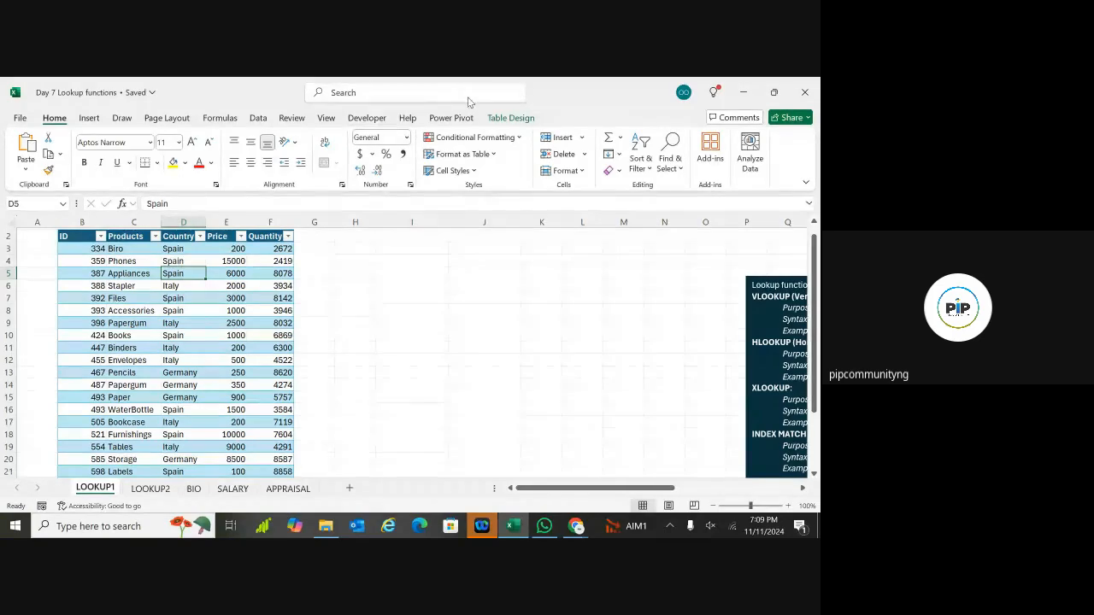
pyautogui.click(498, 121)
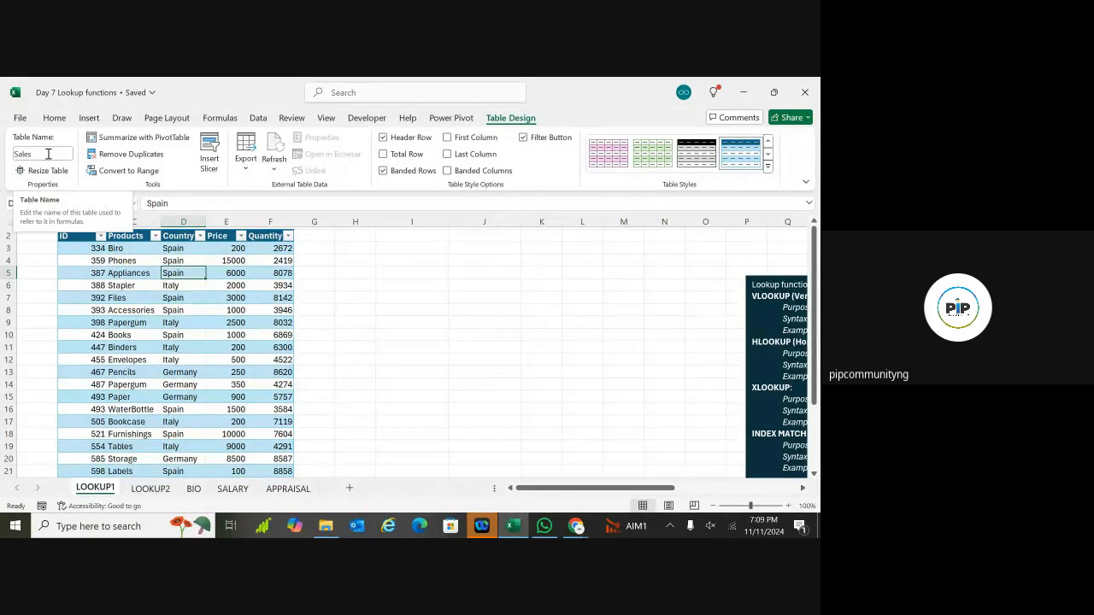
pyautogui.click(158, 297)
pyautogui.click(79, 236)
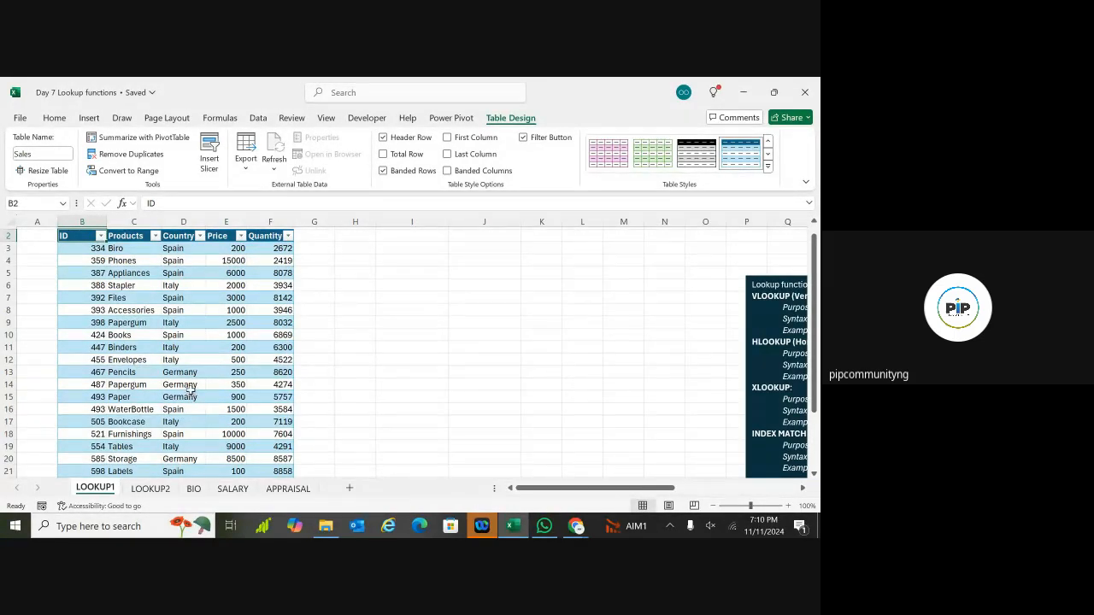
pyautogui.scroll(-3, 187, 417)
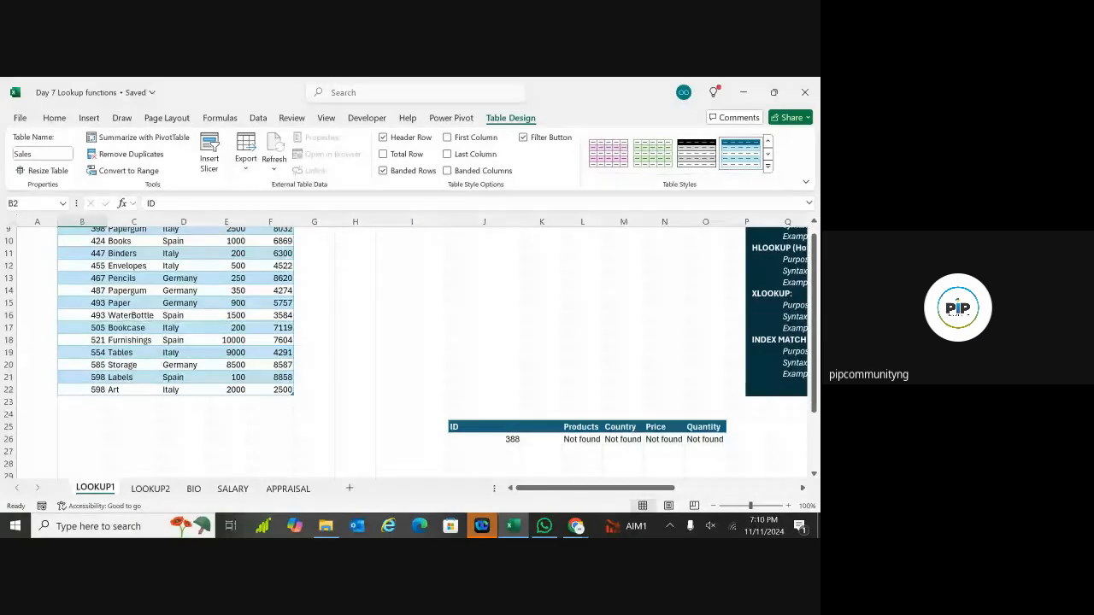
pyautogui.scroll(2, 187, 417)
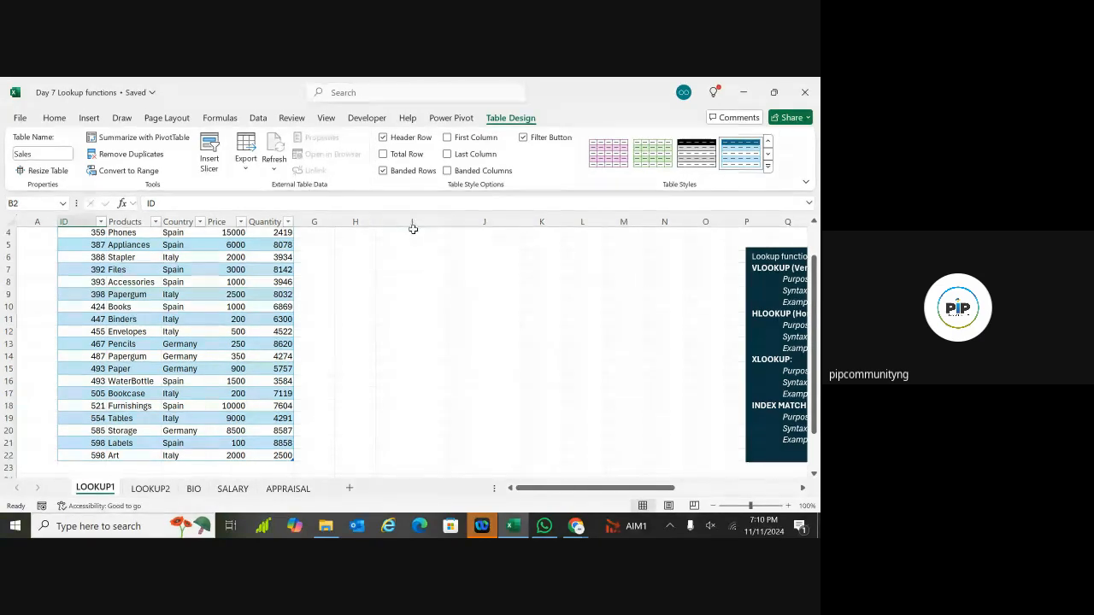
pyautogui.moveTo(412, 222); pyautogui.dragTo(717, 226)
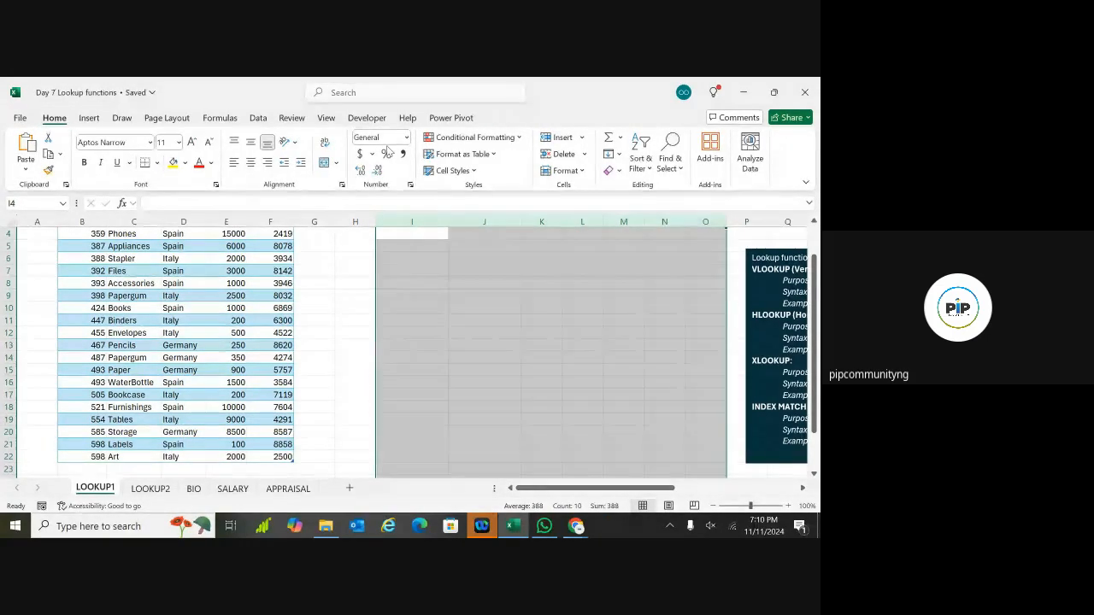
# Step: Clear the contents of the selected columns I to O
pyautogui.click(612, 170)
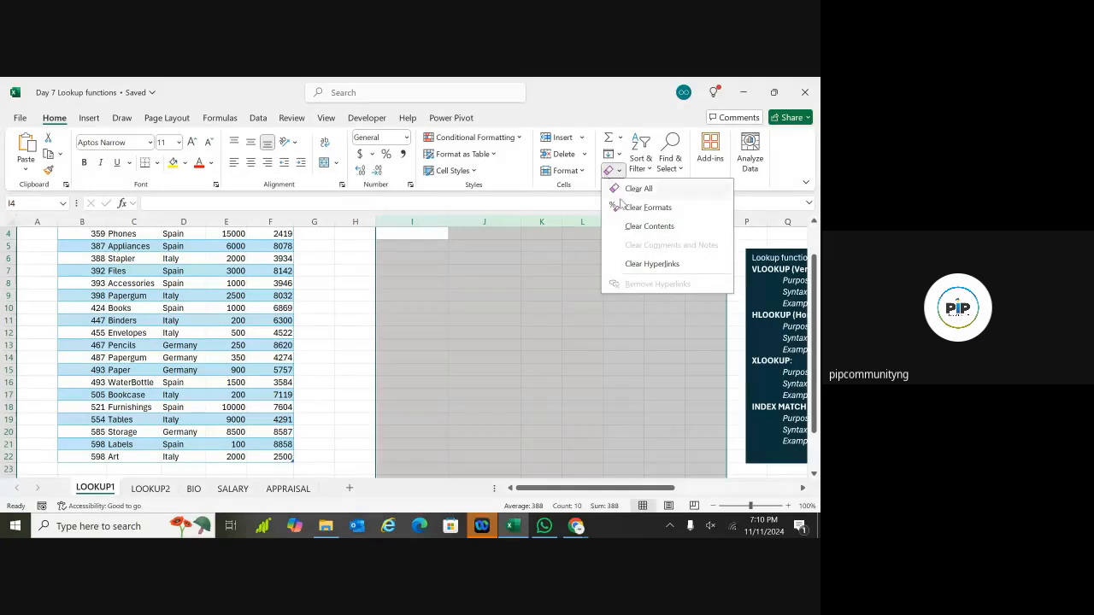
pyautogui.click(633, 188)
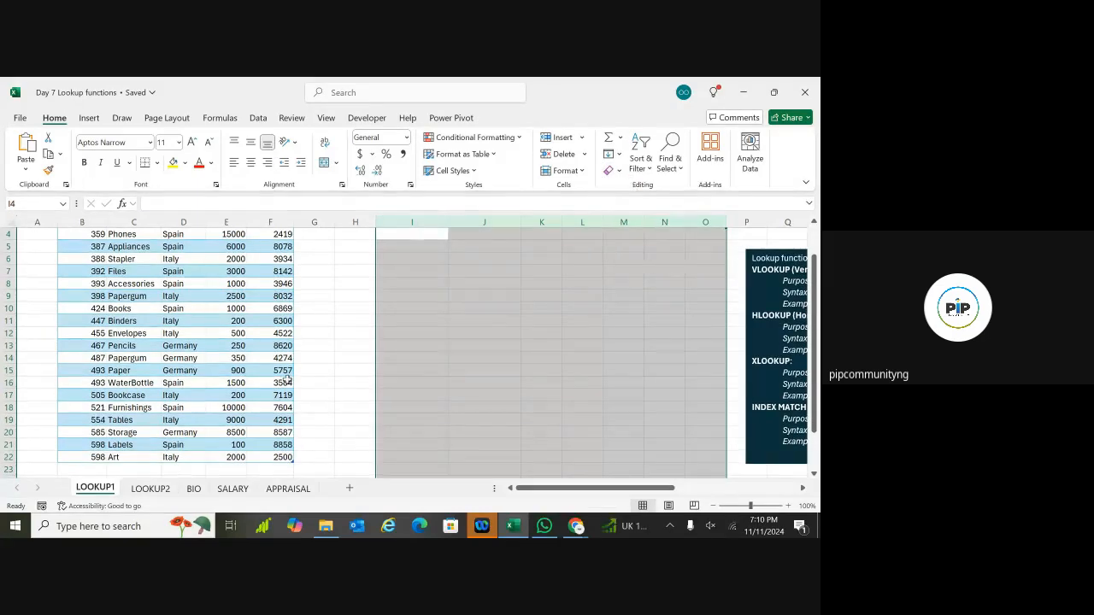
pyautogui.click(364, 365)
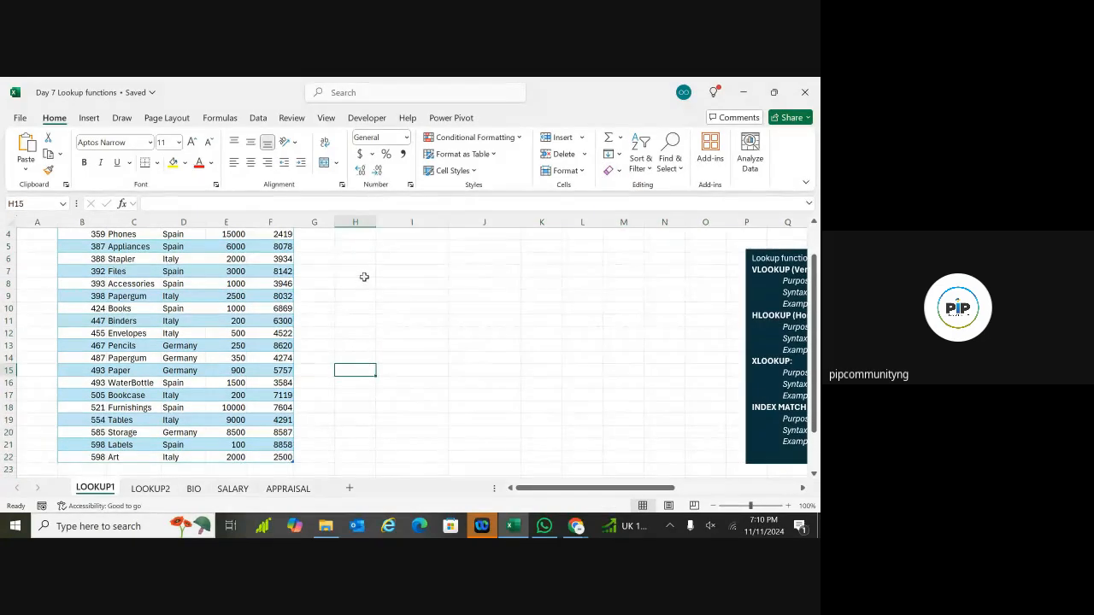
# Step: Review the Binders ID 447 and price 200, and the Files ID 392
pyautogui.scroll(1, 364, 277)
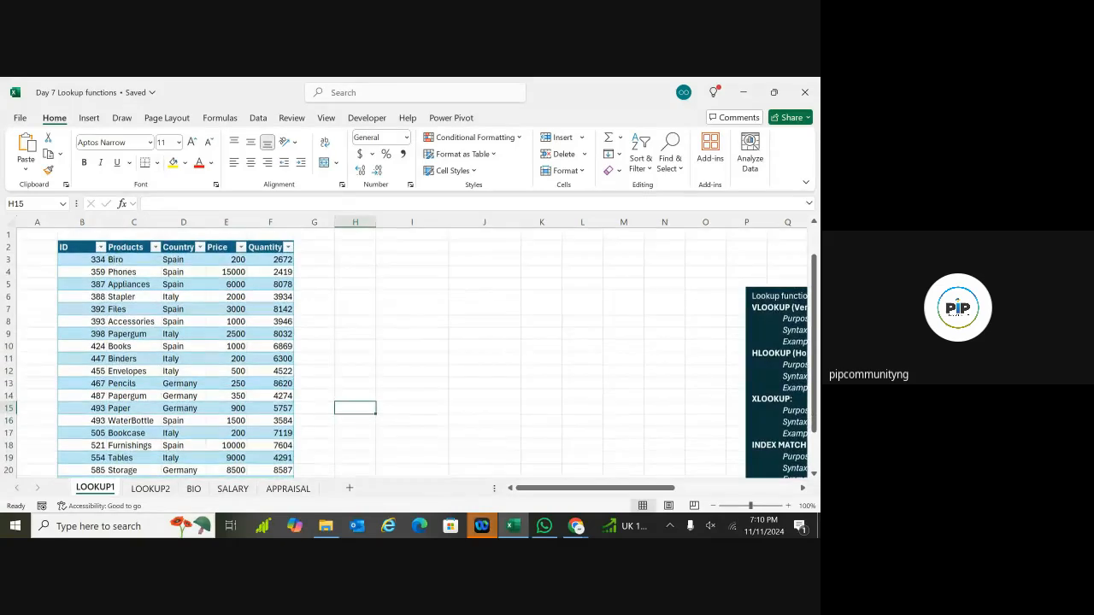
pyautogui.click(98, 360)
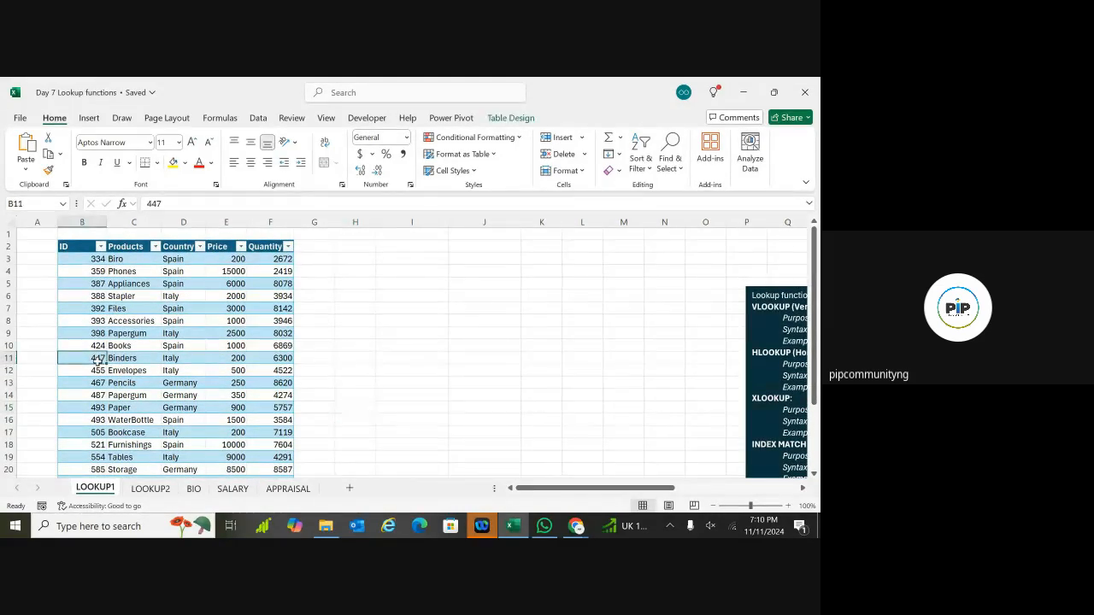
pyautogui.click(237, 358)
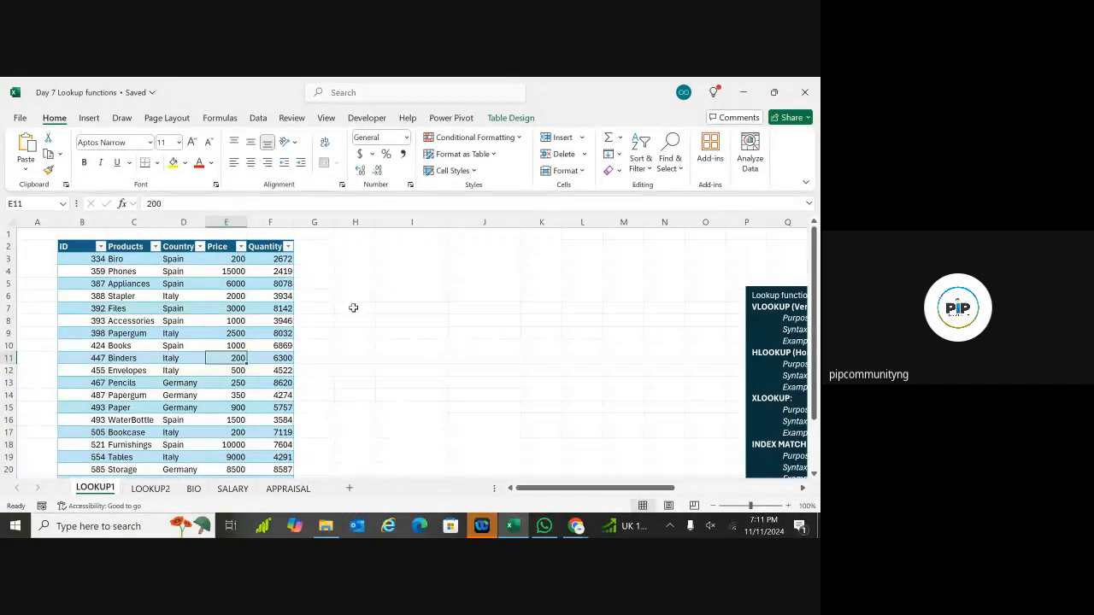
pyautogui.click(118, 309)
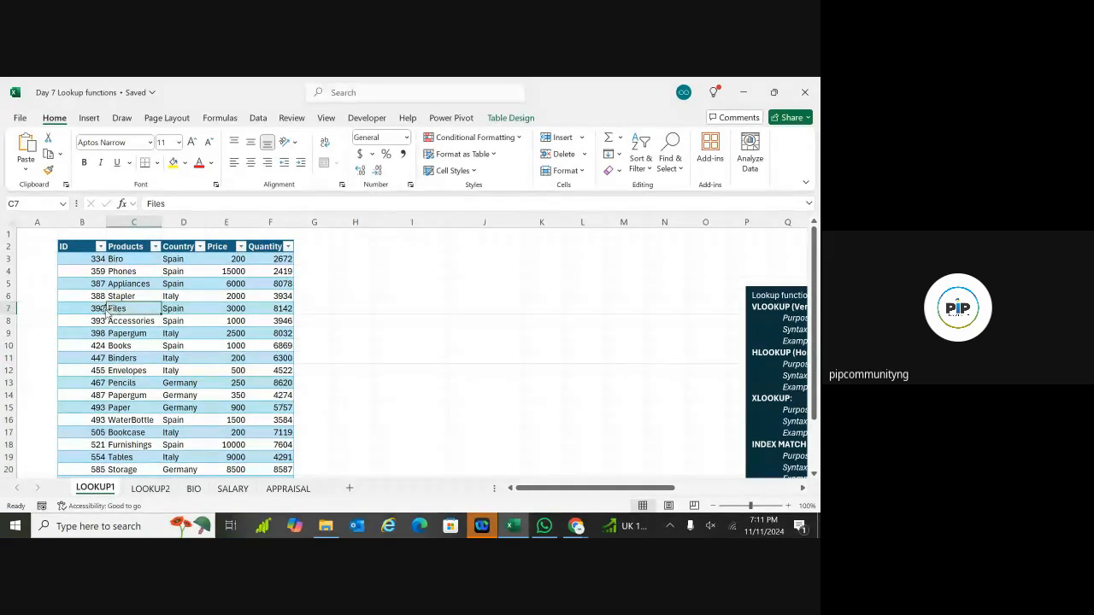
pyautogui.click(95, 309)
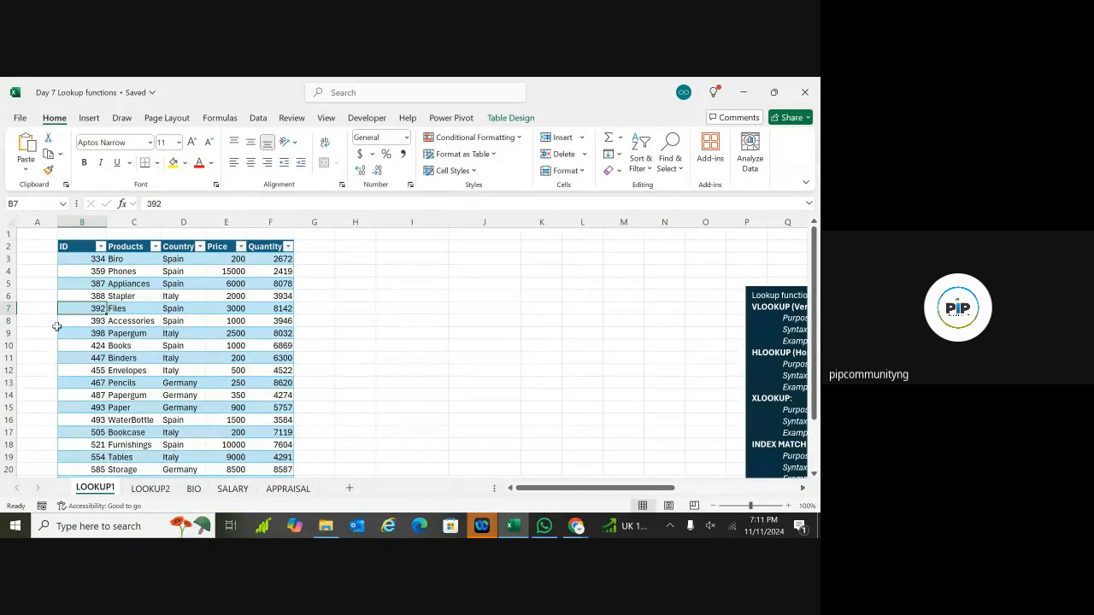
pyautogui.click(116, 310)
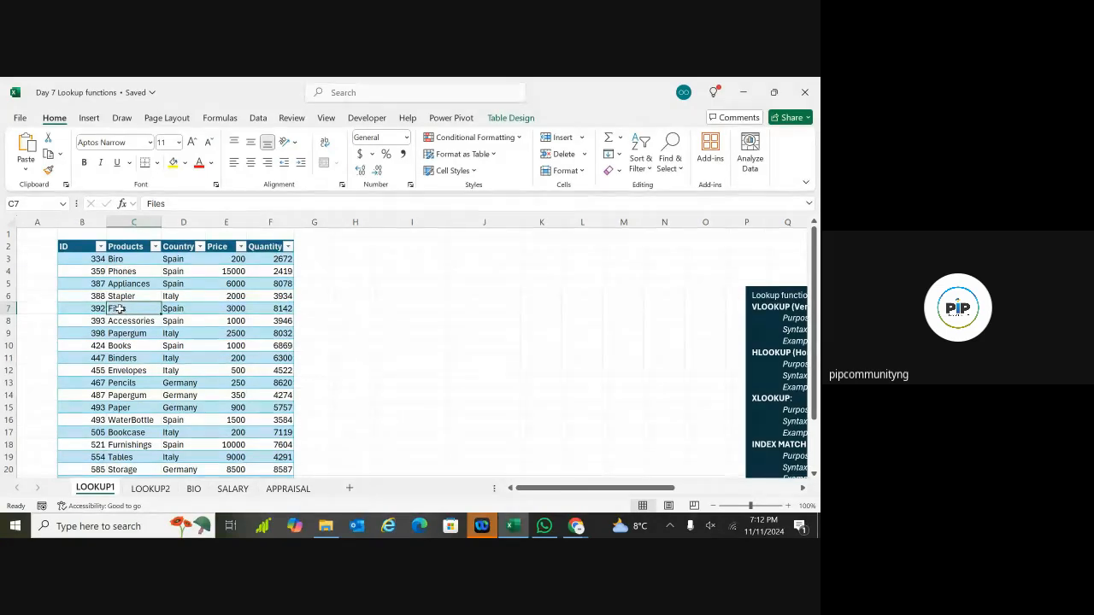
# Step: Enter 392, the Files product ID, in cell H7 and verify the entry
pyautogui.click(358, 308)
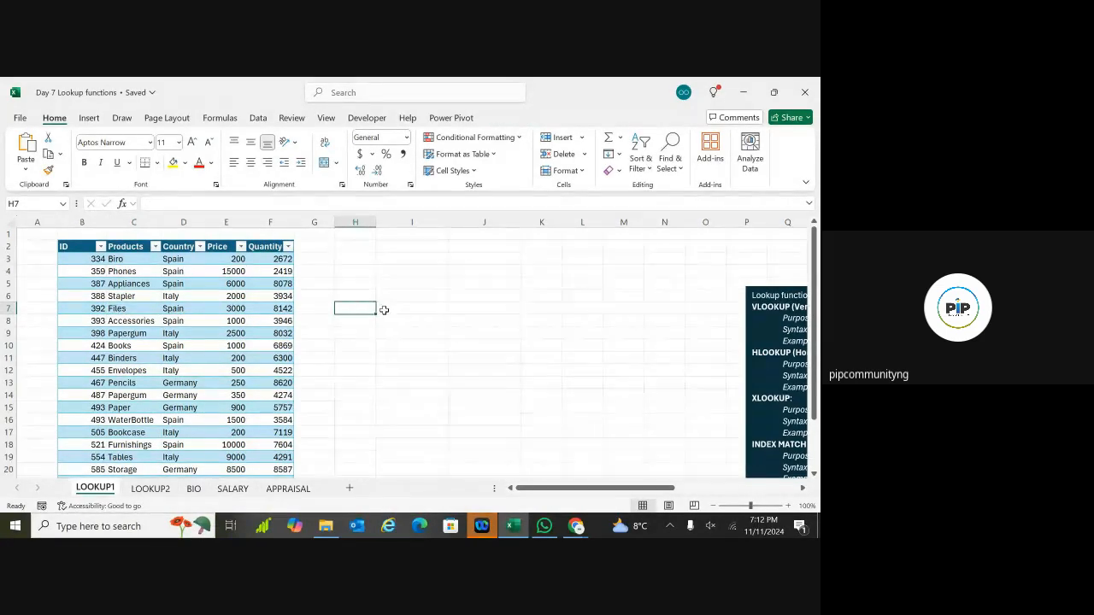
pyautogui.click(386, 310)
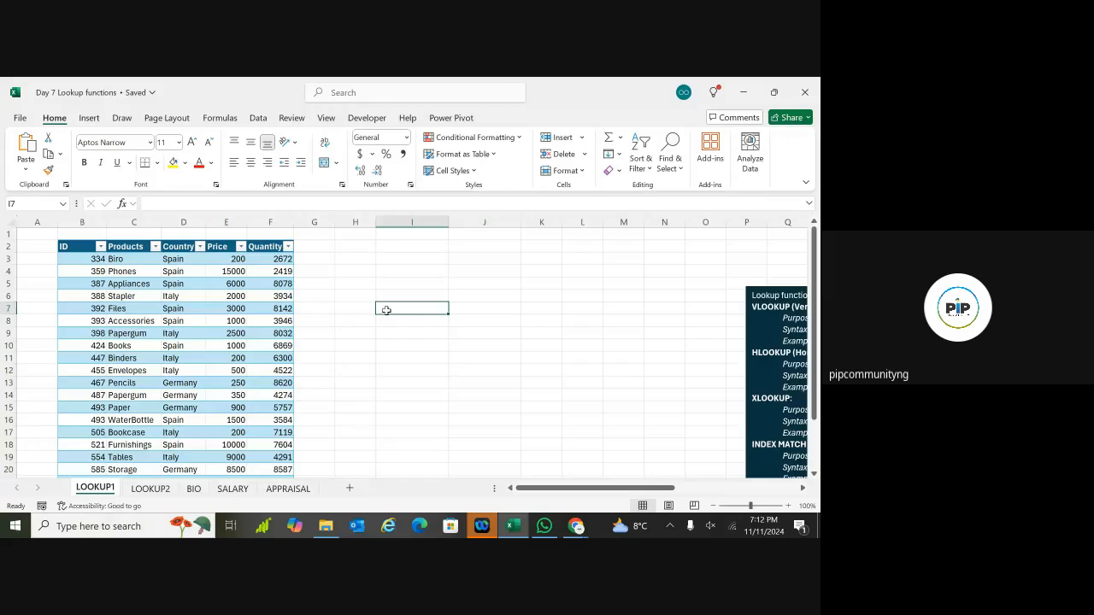
pyautogui.click(347, 309)
pyautogui.write('392')
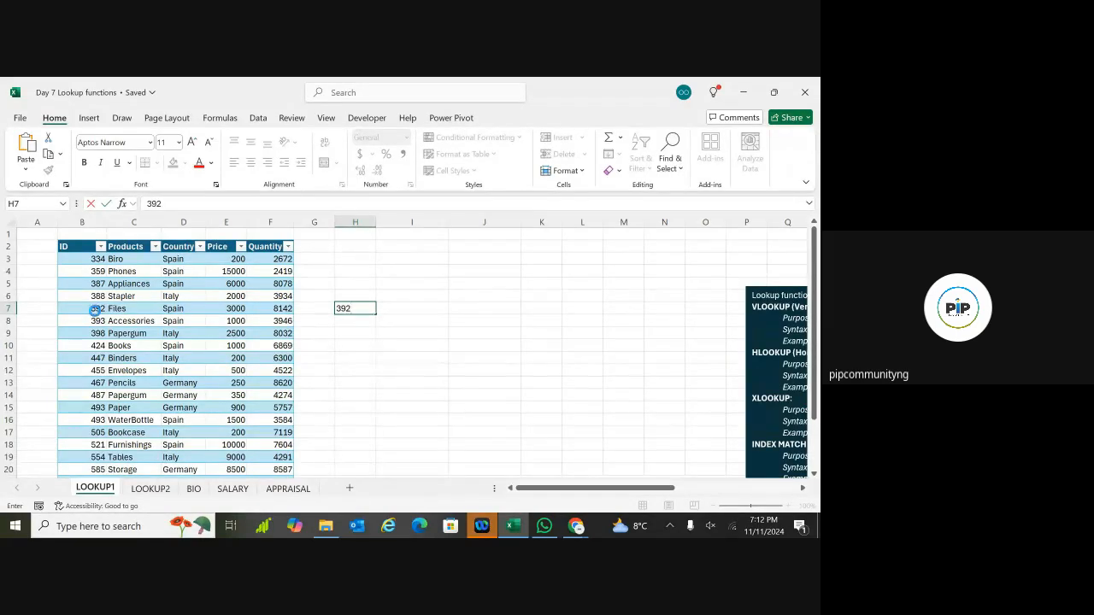
pyautogui.click(94, 309)
pyautogui.click(121, 311)
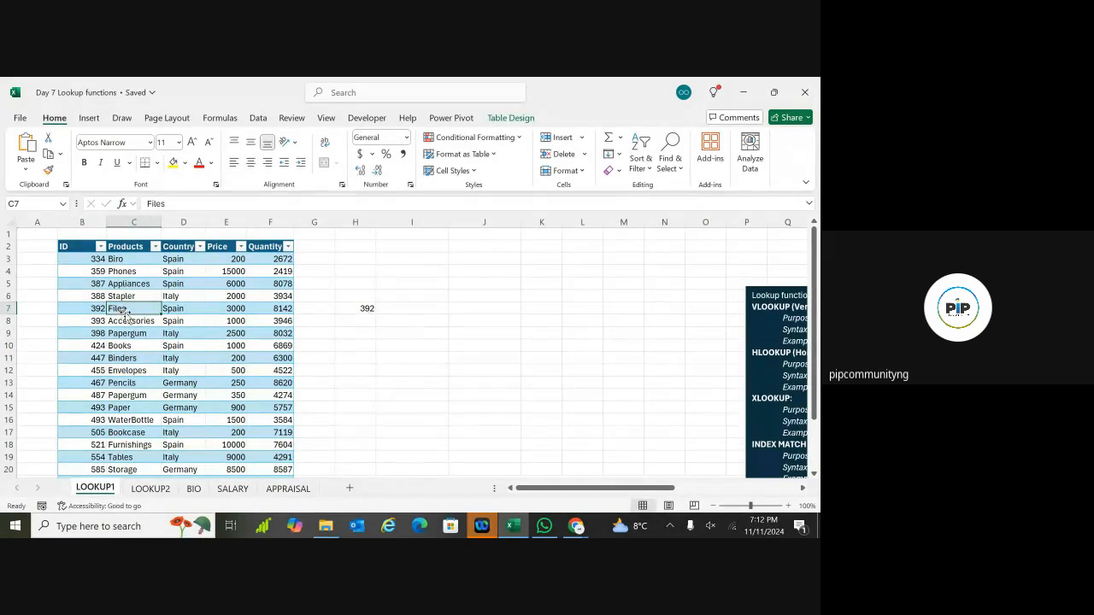
pyautogui.click(365, 332)
pyautogui.click(364, 308)
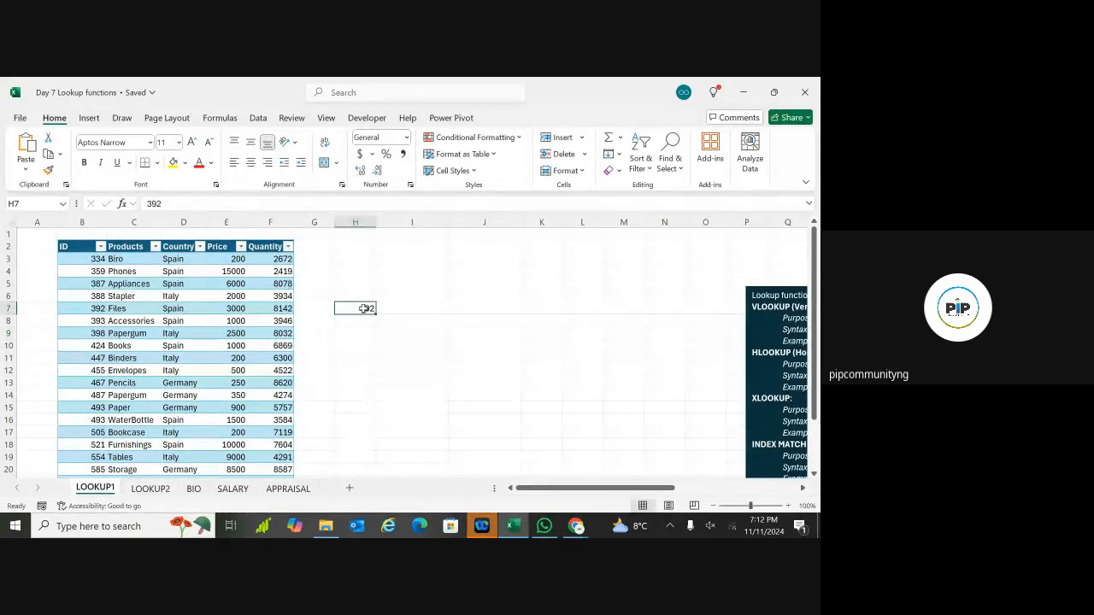
pyautogui.click(428, 323)
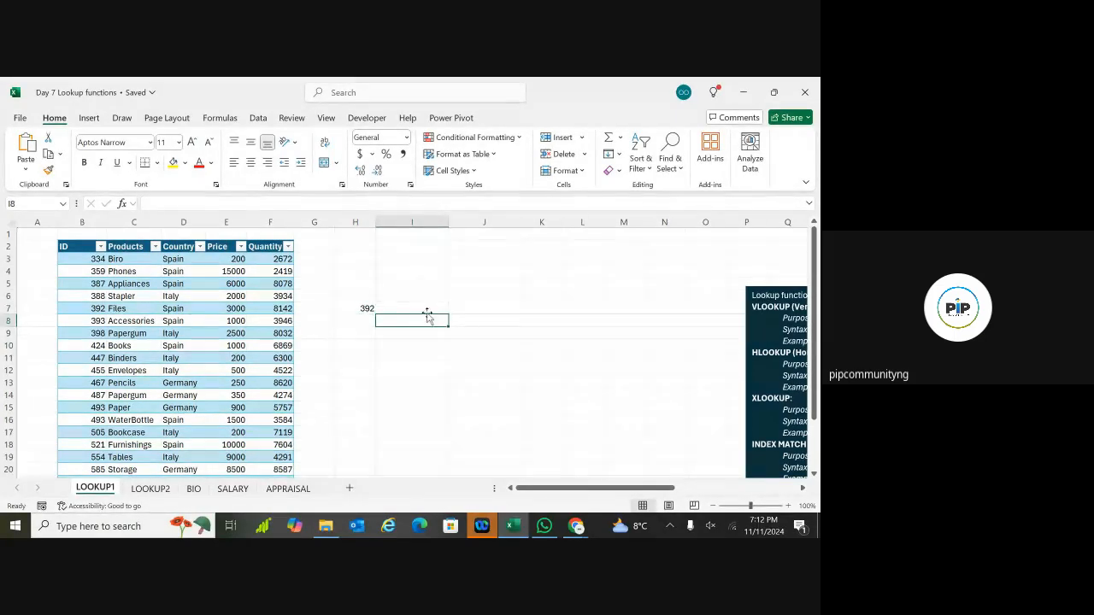
# Step: Build =VLOOKUP(H7, Sales, 4, in cell I7, referencing H7 and the Sales table
pyautogui.doubleClick(431, 308)
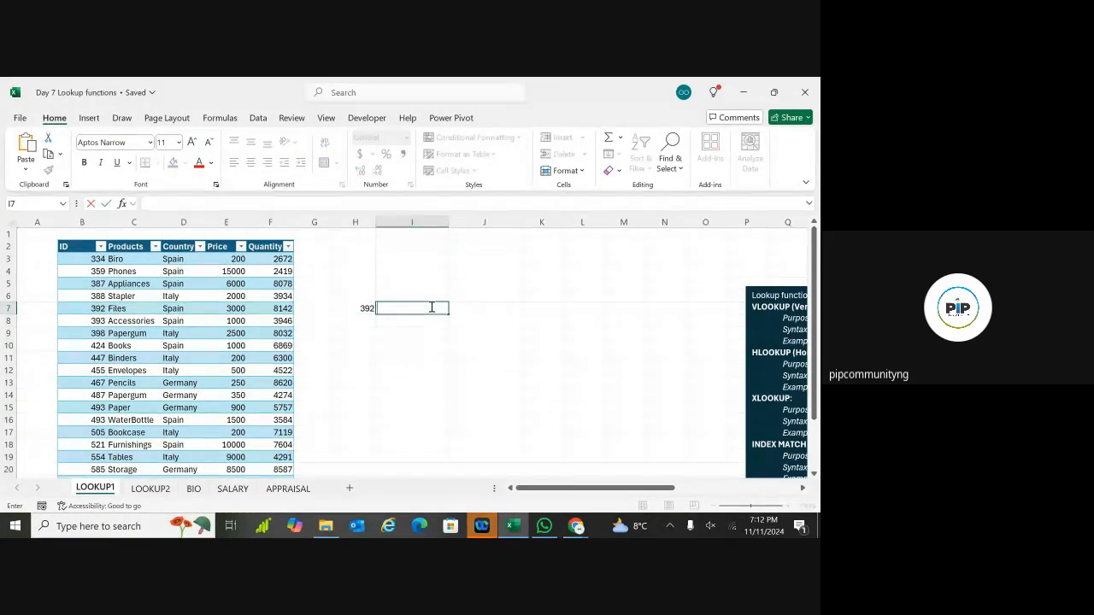
pyautogui.write('=')
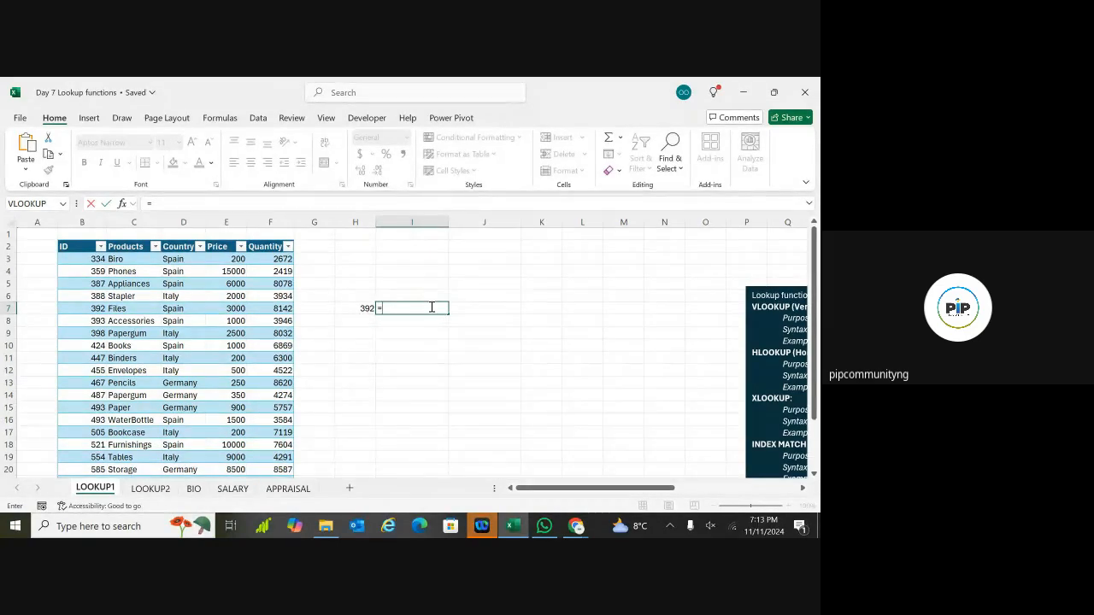
pyautogui.write('VLO')
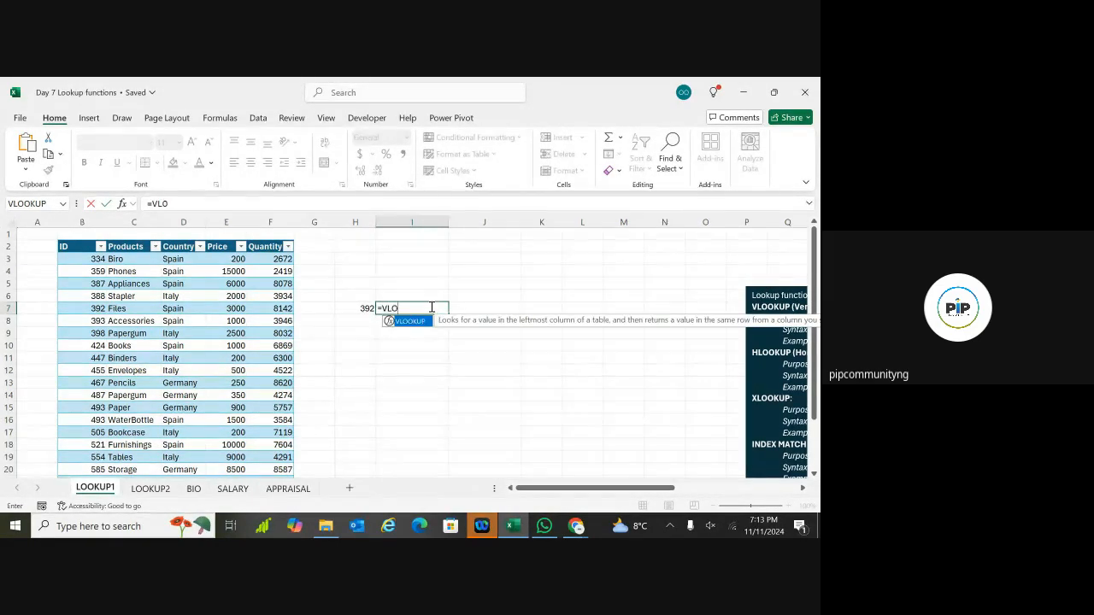
pyautogui.write('OKUP')
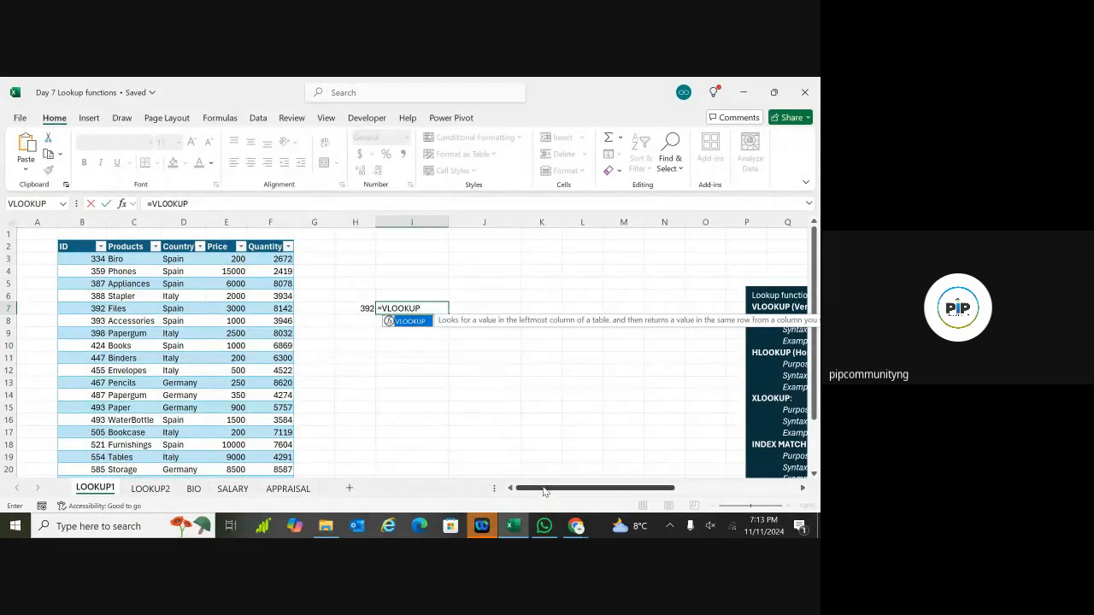
pyautogui.moveTo(544, 491)
pyautogui.mouseDown()
pyautogui.moveTo(564, 492)
pyautogui.moveTo(542, 491)
pyautogui.mouseUp()
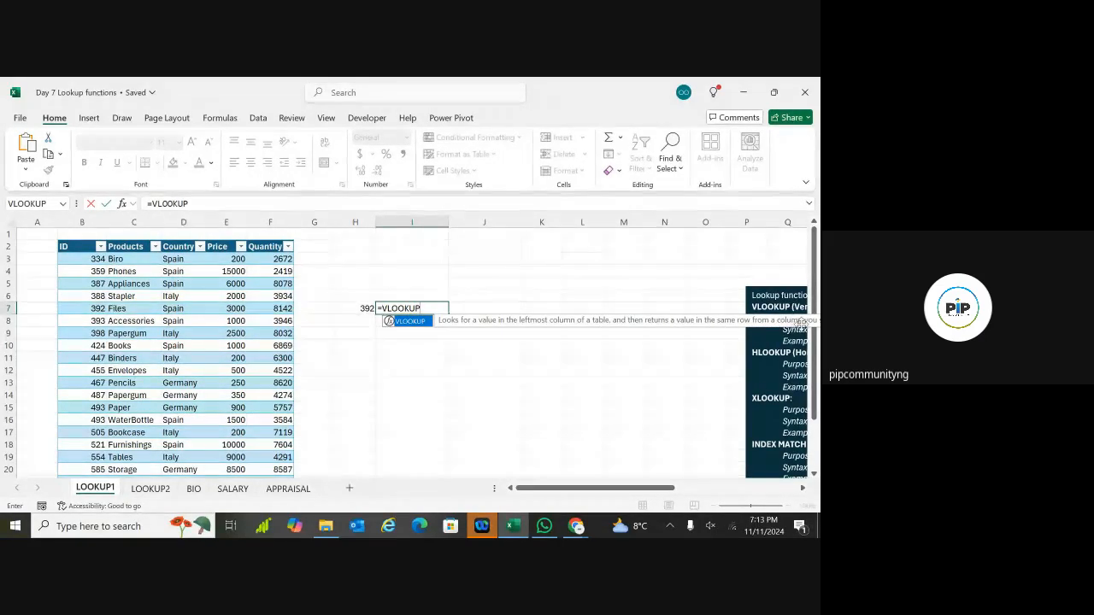
pyautogui.doubleClick(410, 322)
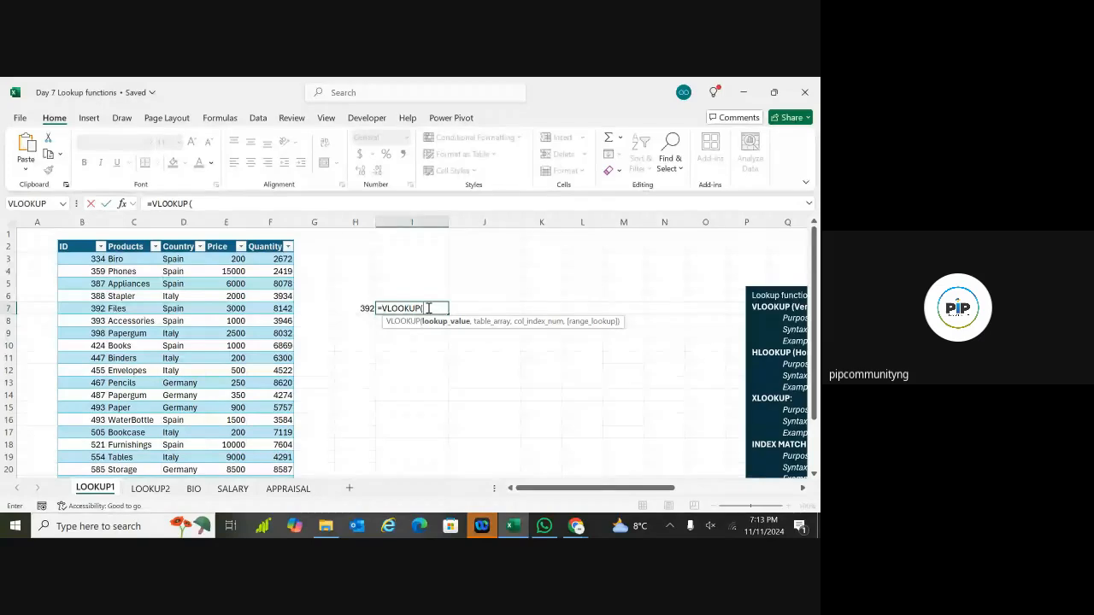
pyautogui.click(365, 308)
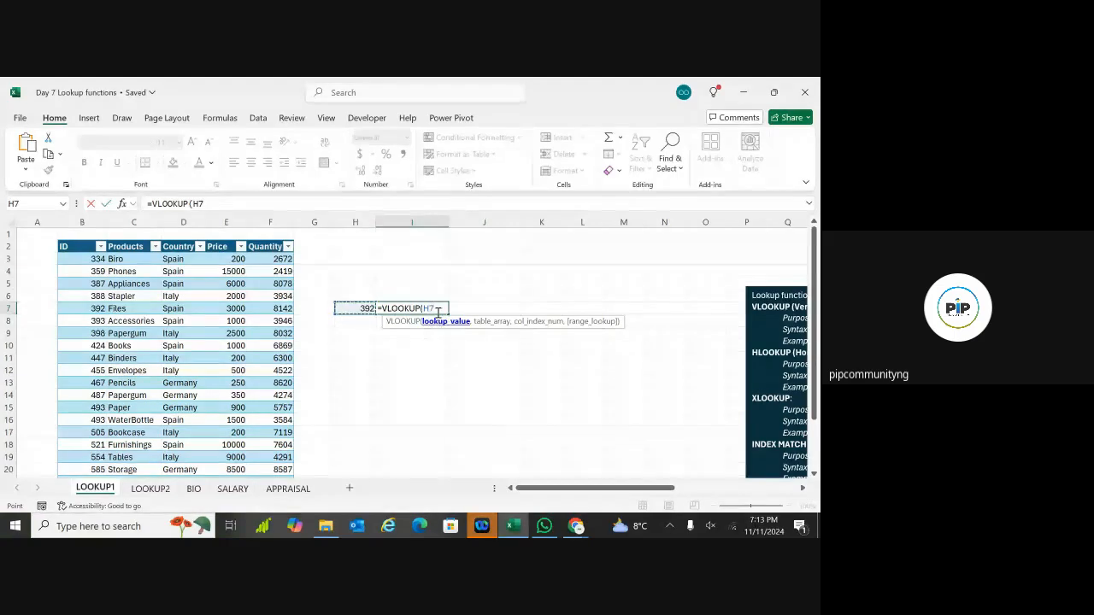
pyautogui.write(',')
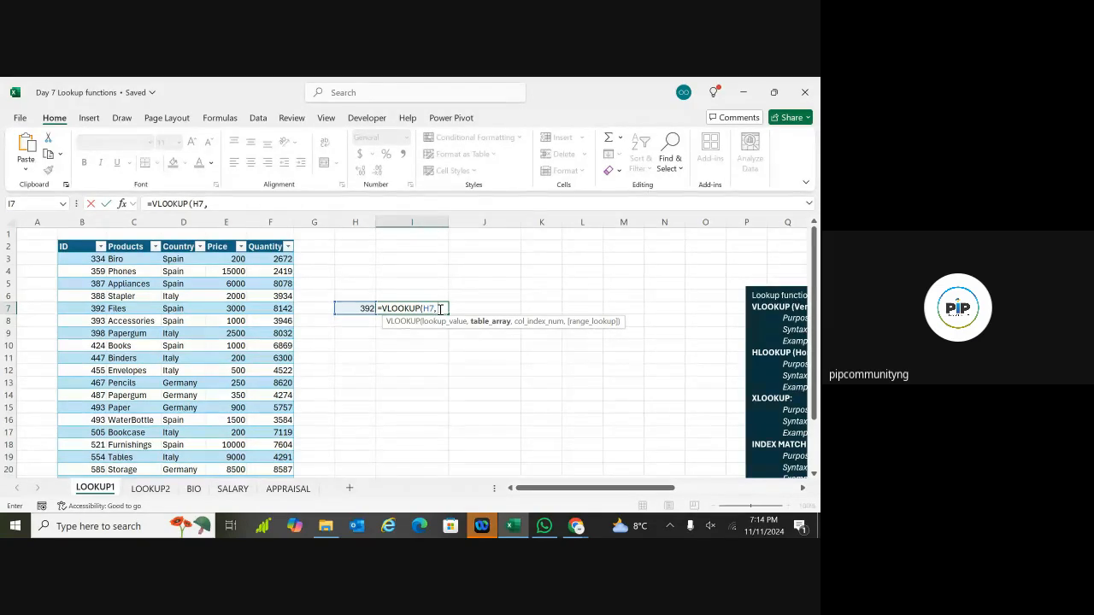
pyautogui.write('SA')
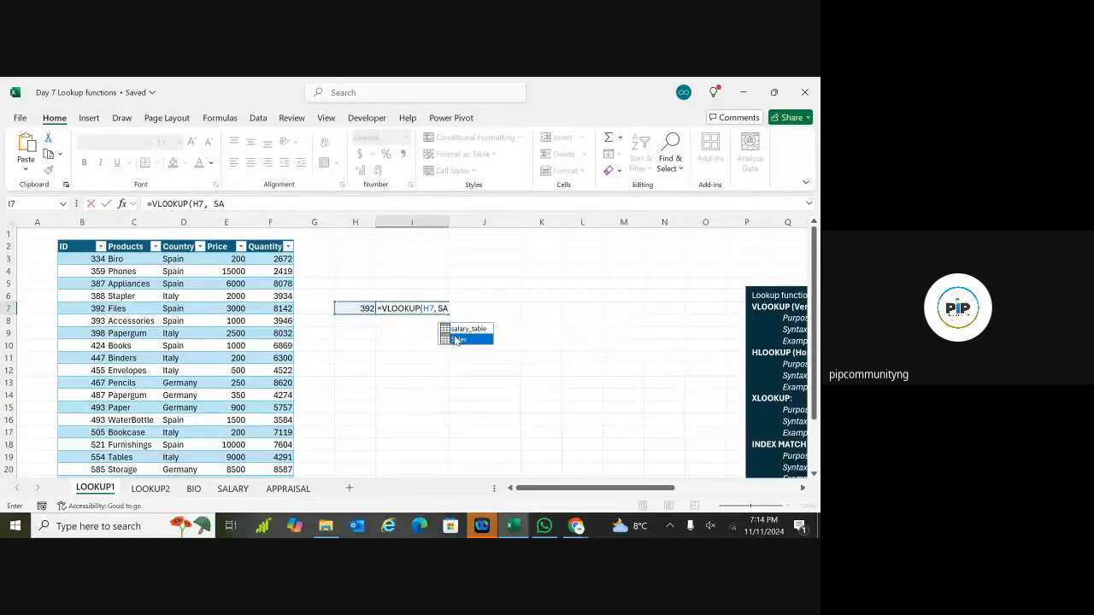
pyautogui.doubleClick(454, 338)
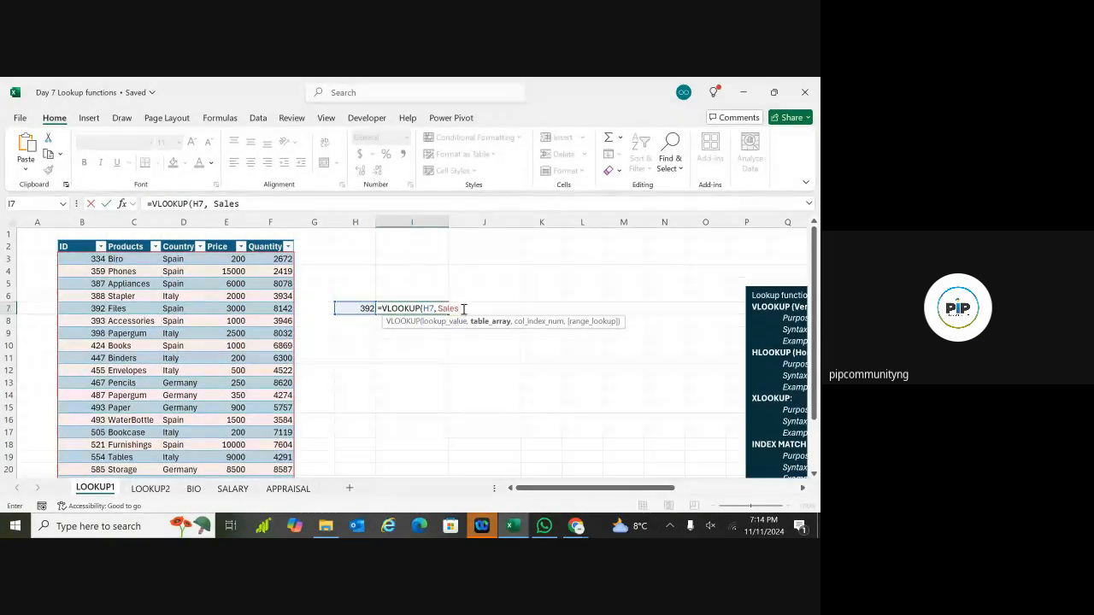
pyautogui.write(',')
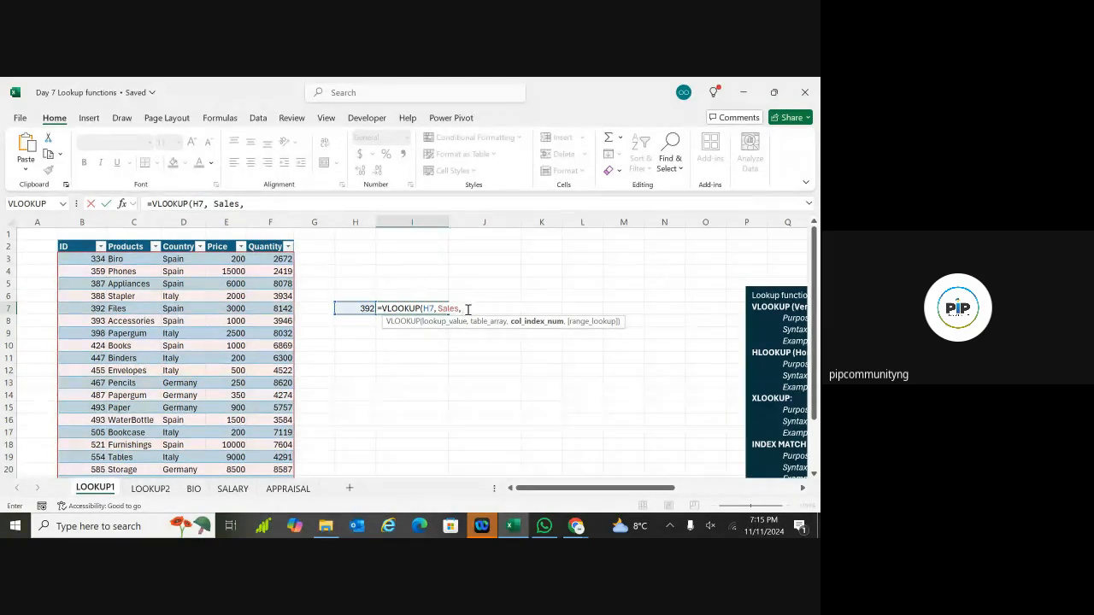
pyautogui.write('4')
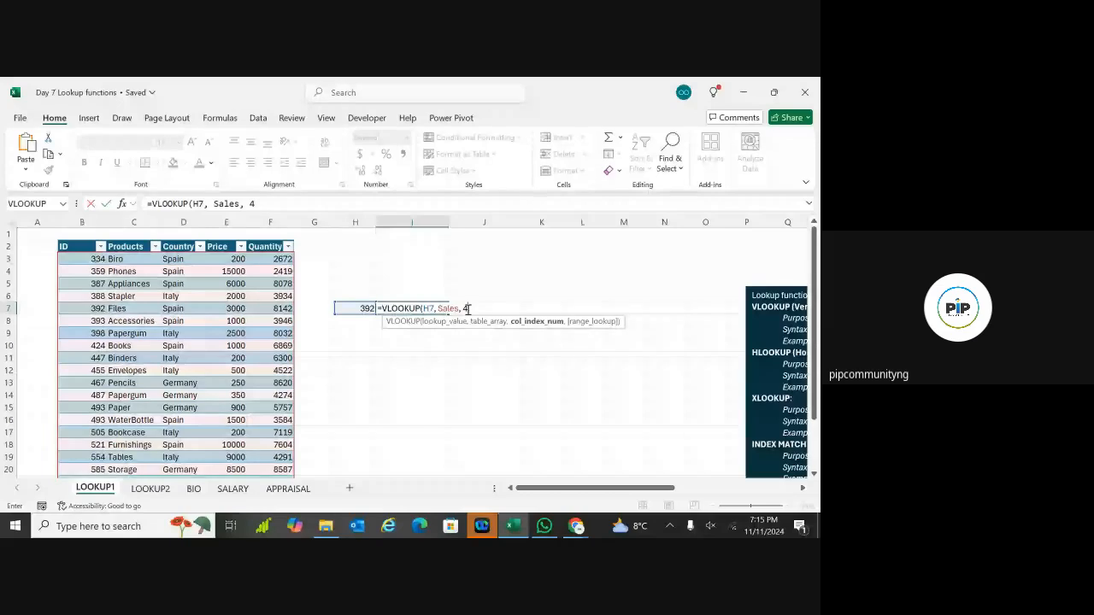
pyautogui.write(',')
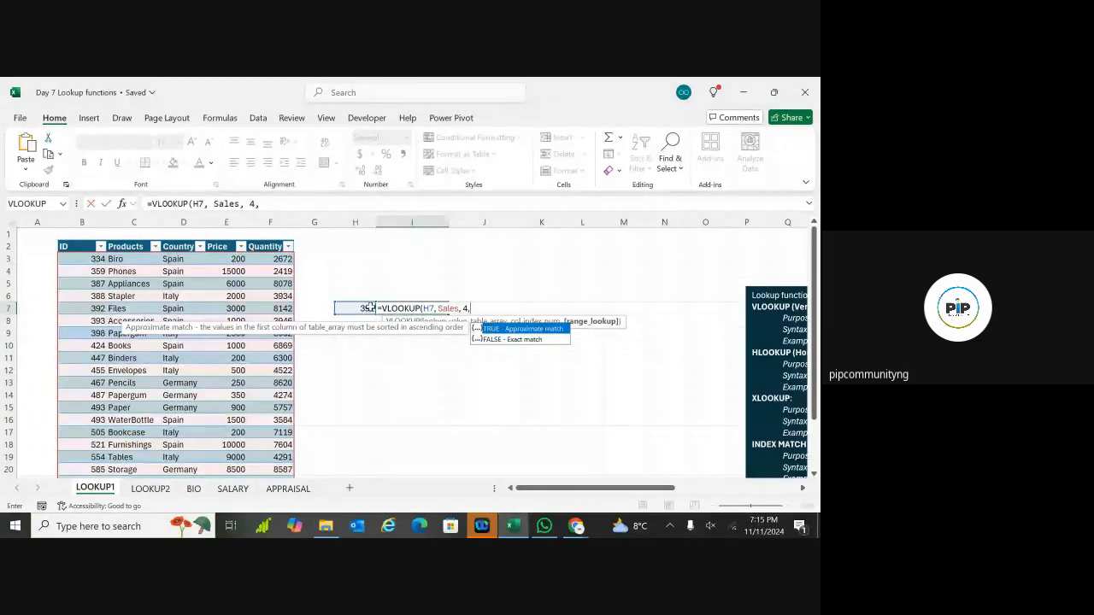
# Step: Complete I7 as =VLOOKUP(H7, Sales, 4,FALSE) and enter it to return 3000
pyautogui.doubleClick(513, 339)
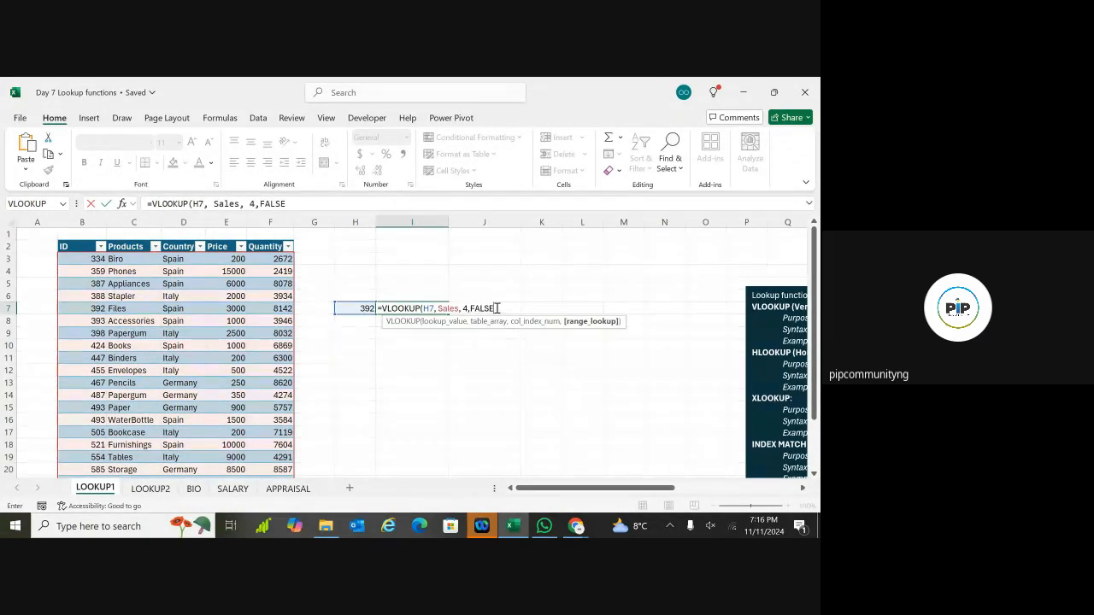
pyautogui.write(')')
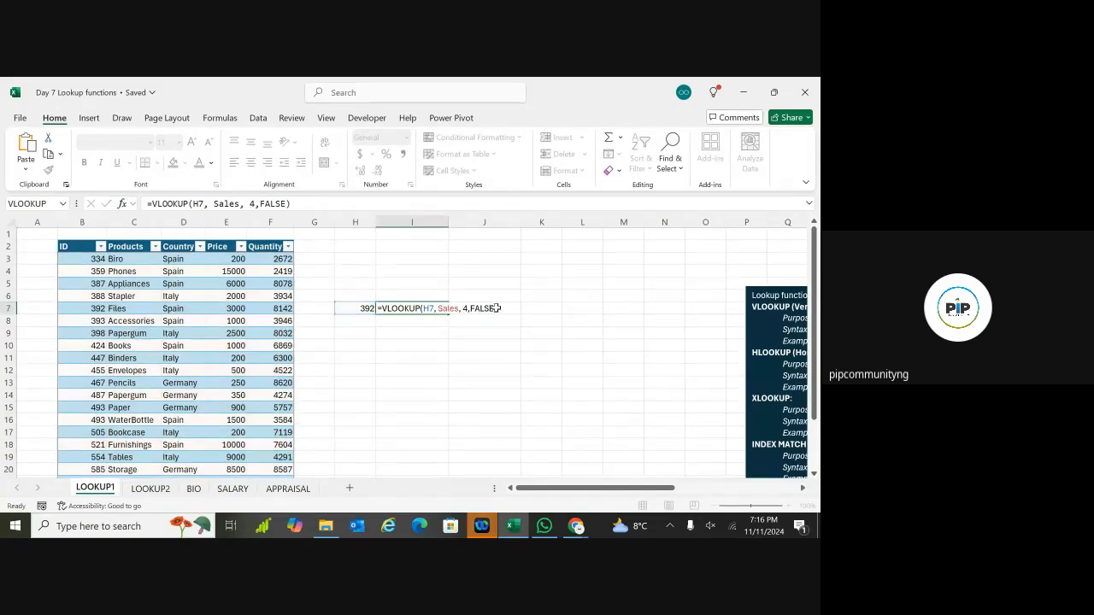
pyautogui.press('Return')
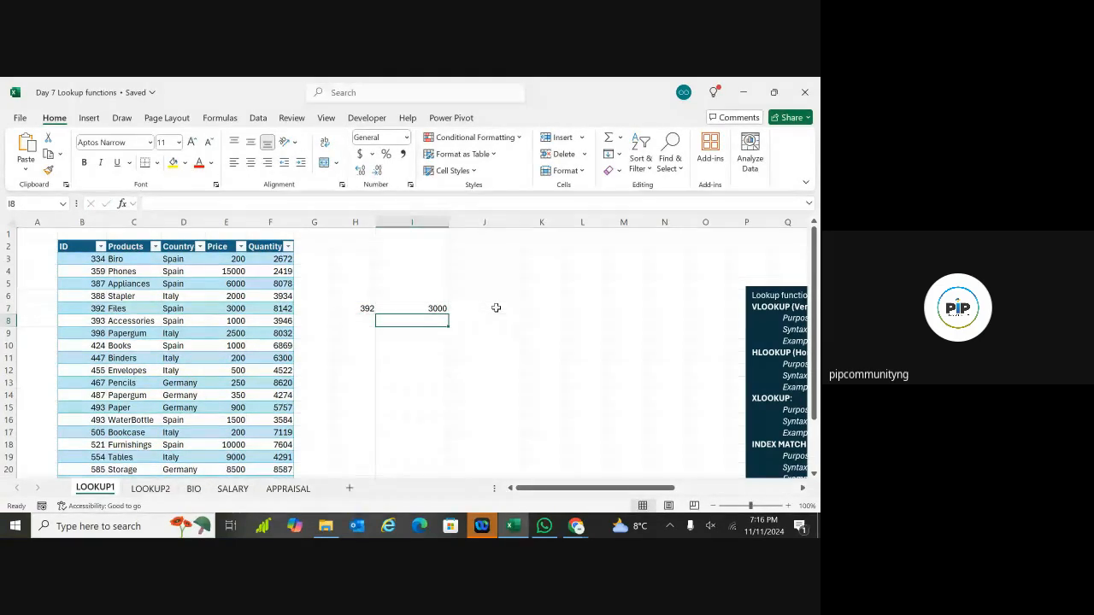
pyautogui.click(399, 309)
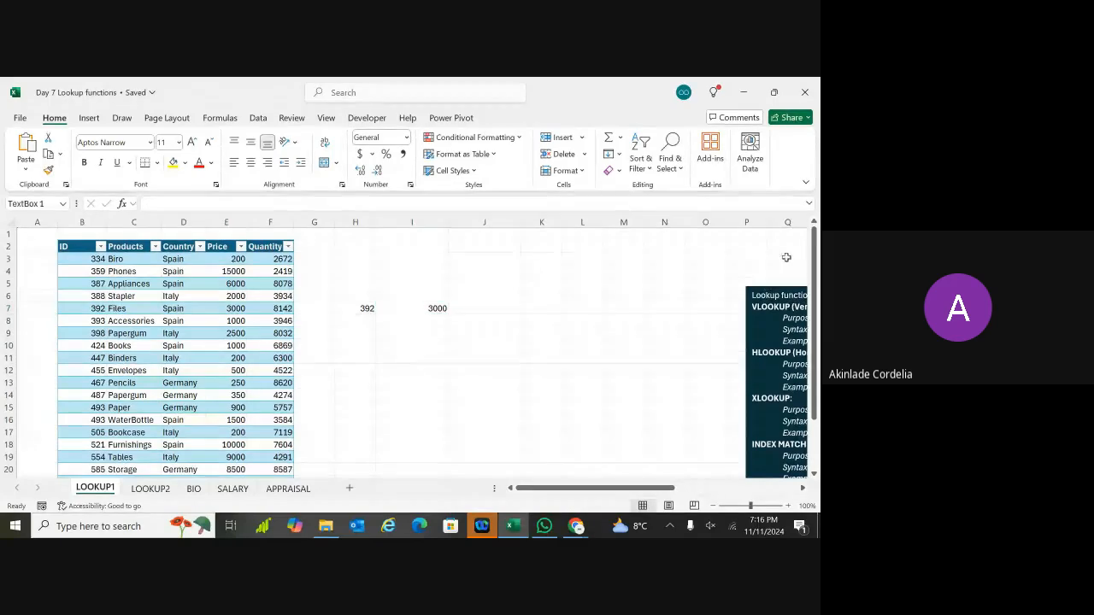
pyautogui.click(795, 304)
pyautogui.moveTo(814, 273); pyautogui.dragTo(815, 224)
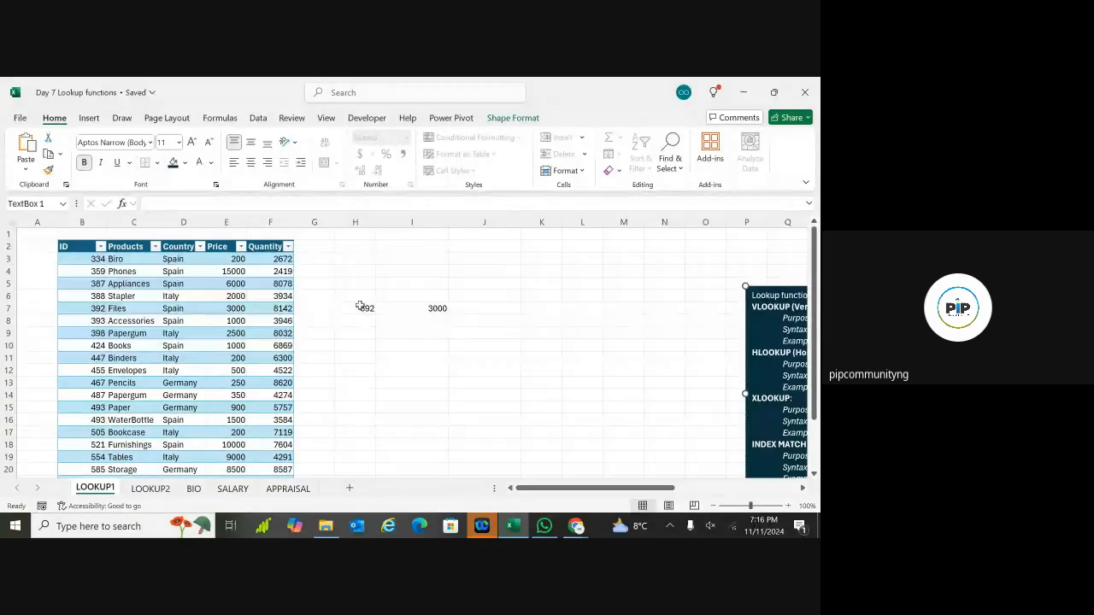
# Step: Copy the Products through Quantity columns from C2 down and paste them at C29
pyautogui.click(139, 248)
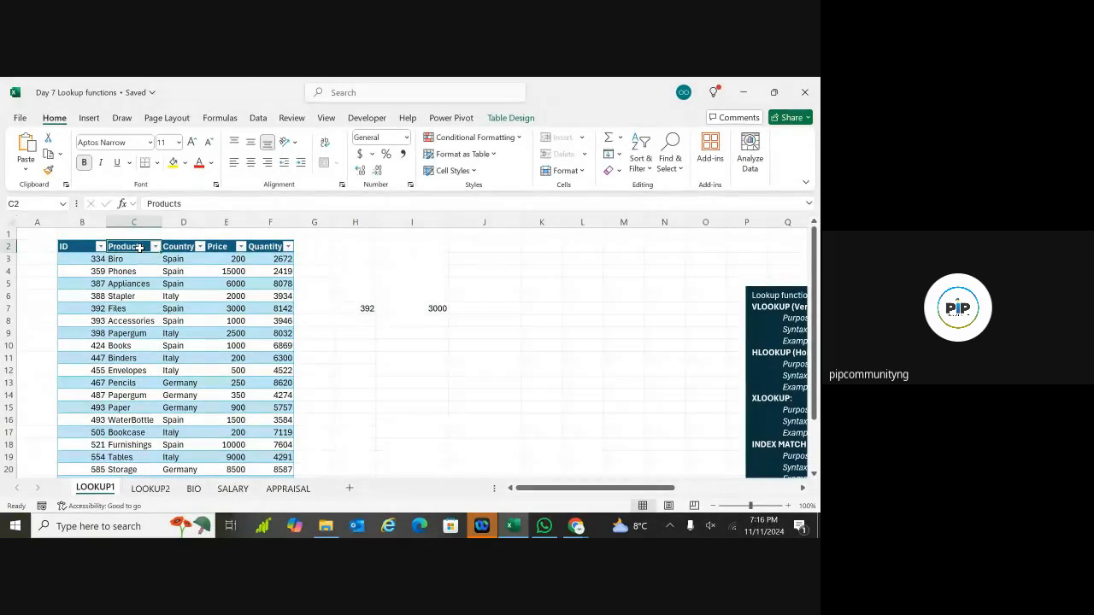
pyautogui.hotkey('ctrl', 'shift', 'Right')
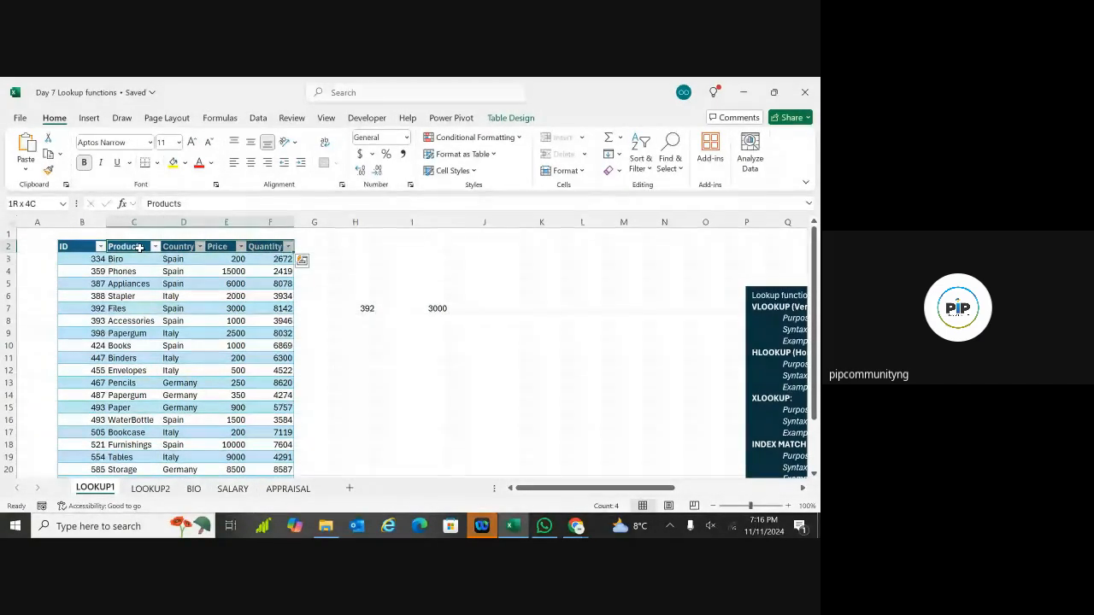
pyautogui.hotkey('ctrl', 'shift', 'Down')
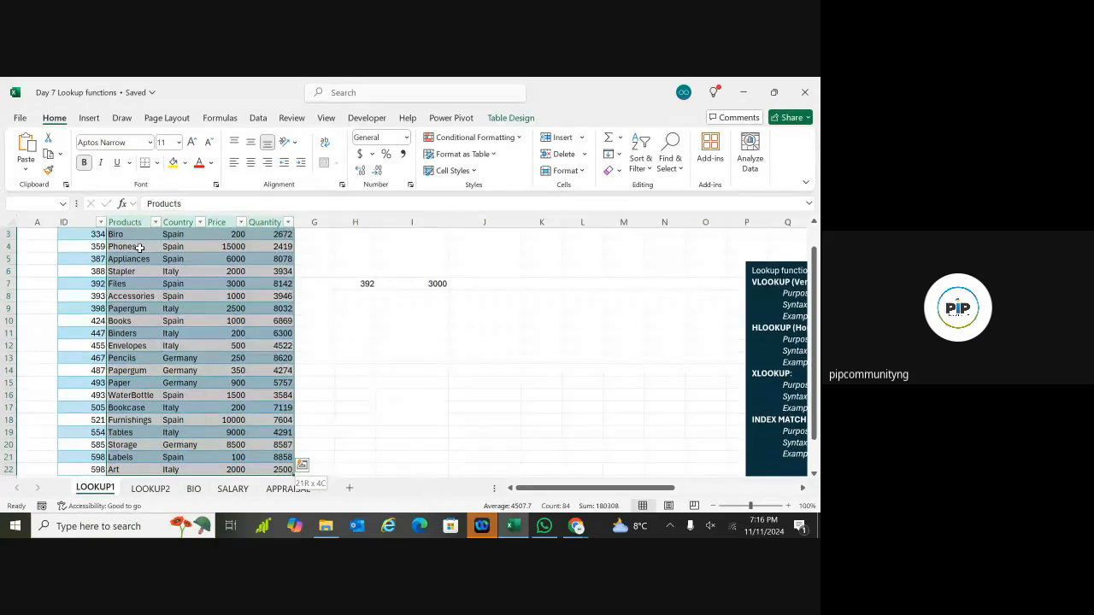
pyautogui.hotkey('ctrl', 'c')
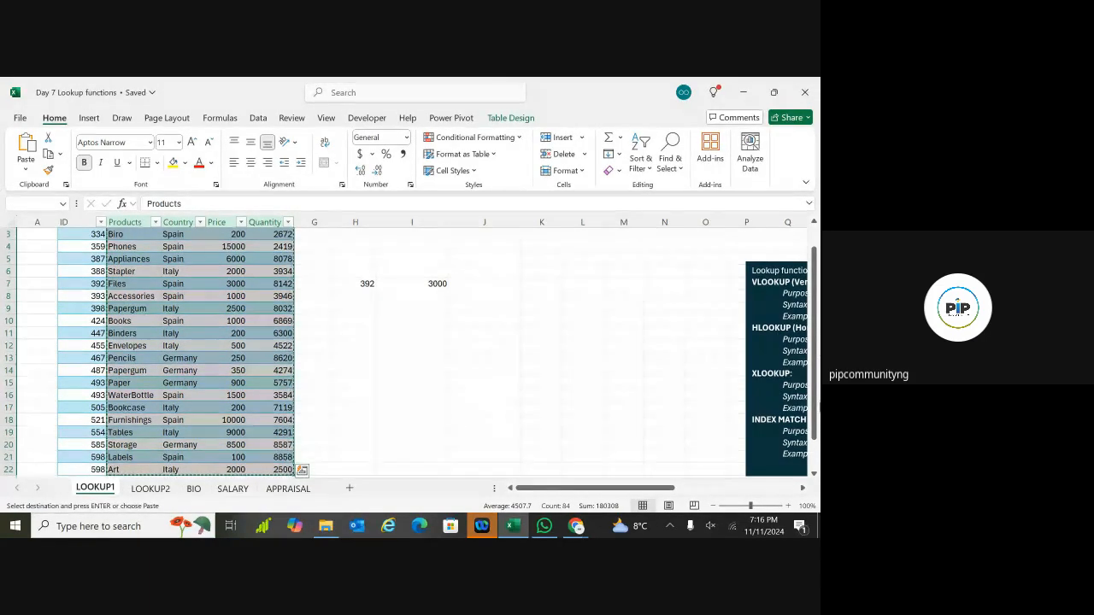
pyautogui.scroll(-4, 815, 476)
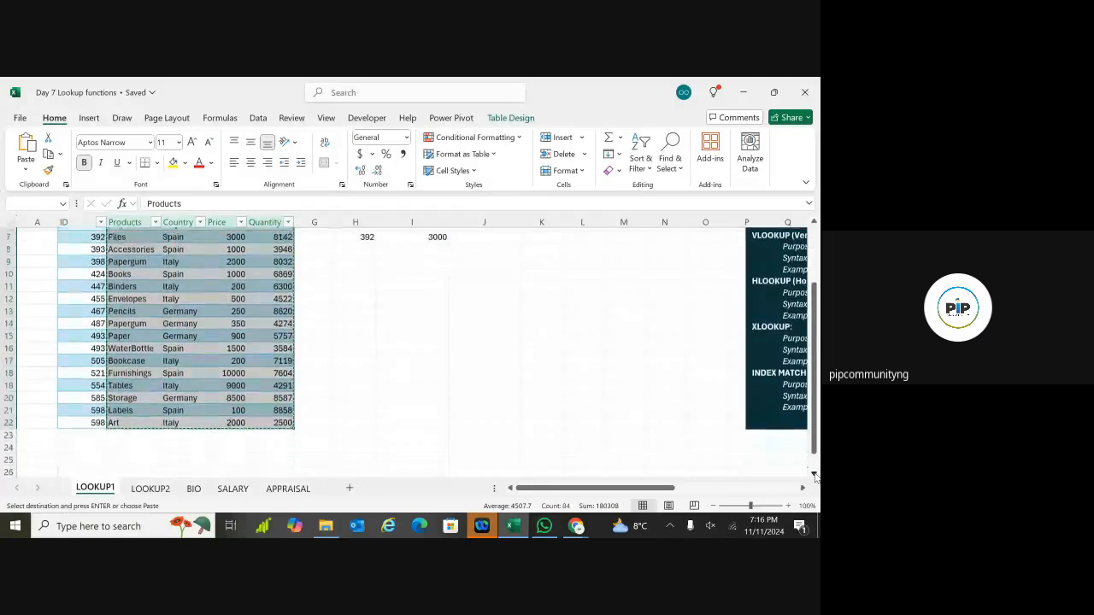
pyautogui.scroll(-4, 815, 476)
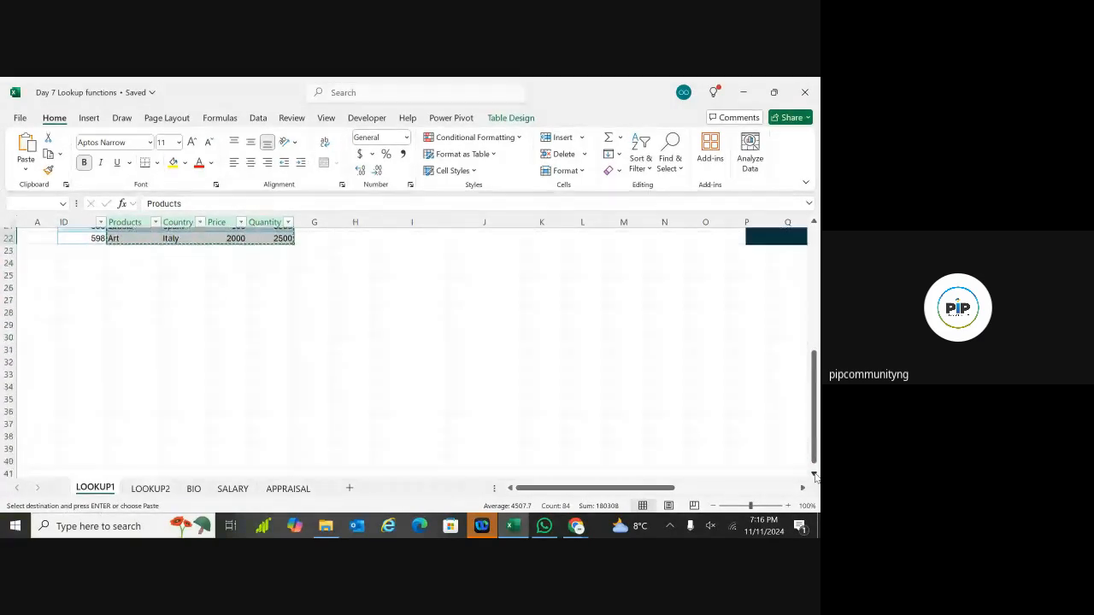
pyautogui.click(157, 272)
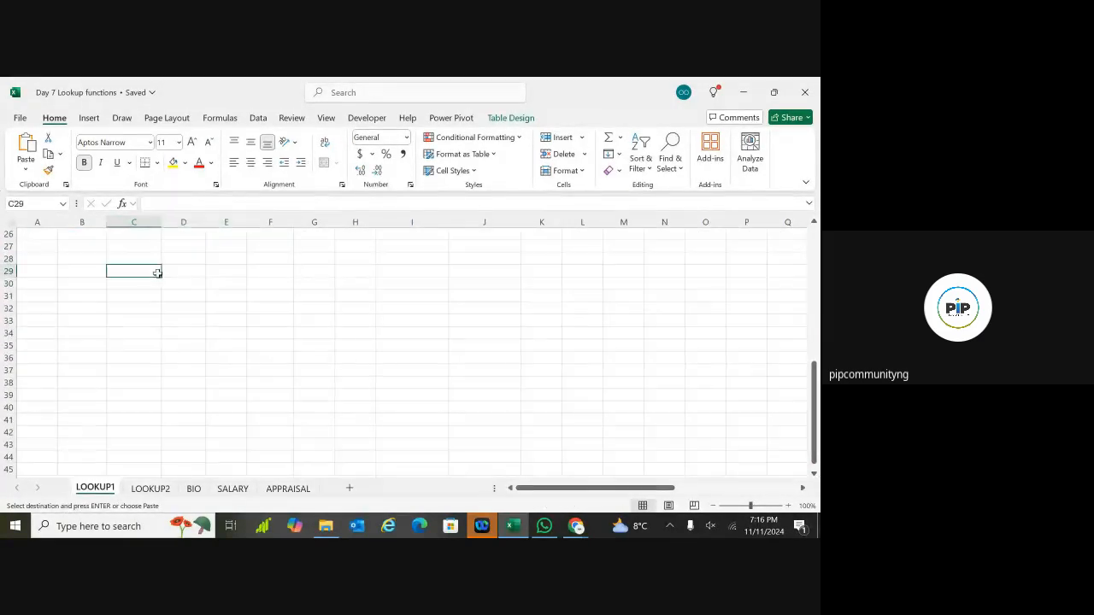
pyautogui.hotkey('ctrl', 'v')
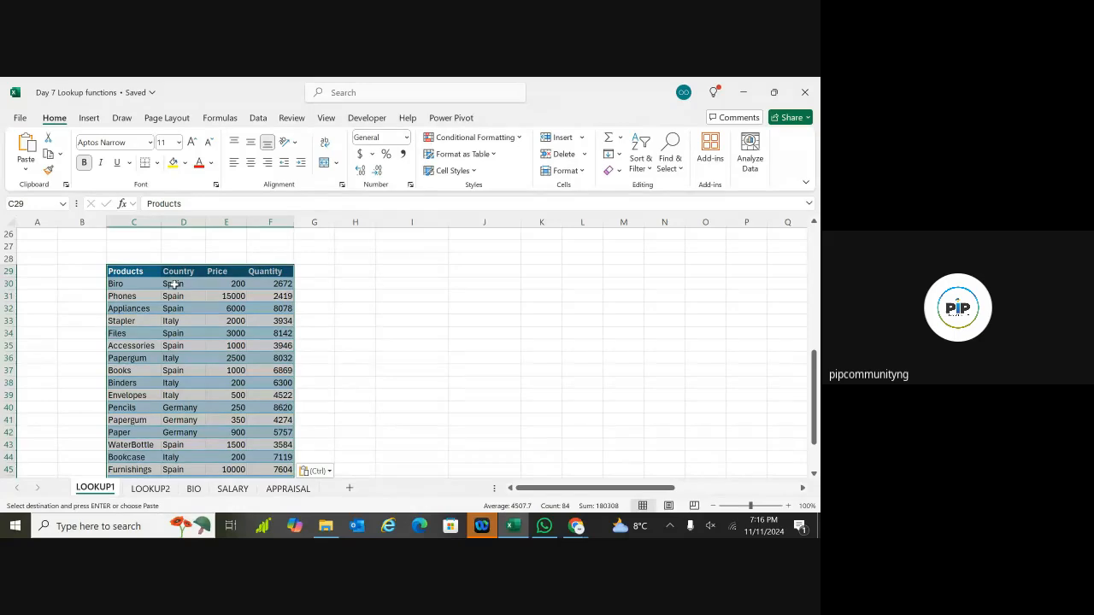
pyautogui.click(500, 160)
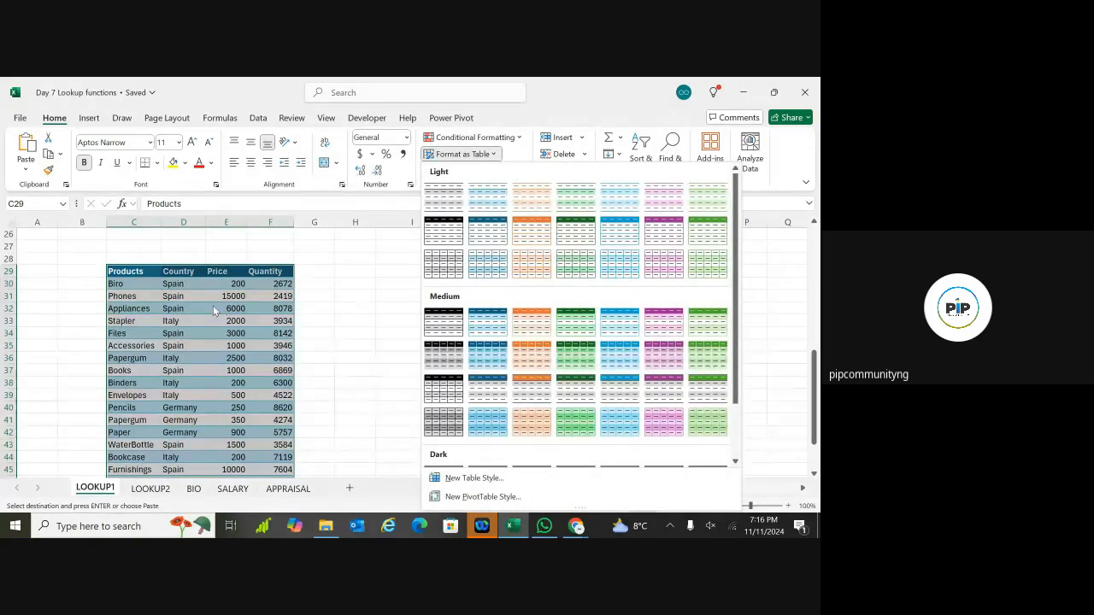
pyautogui.press('Escape')
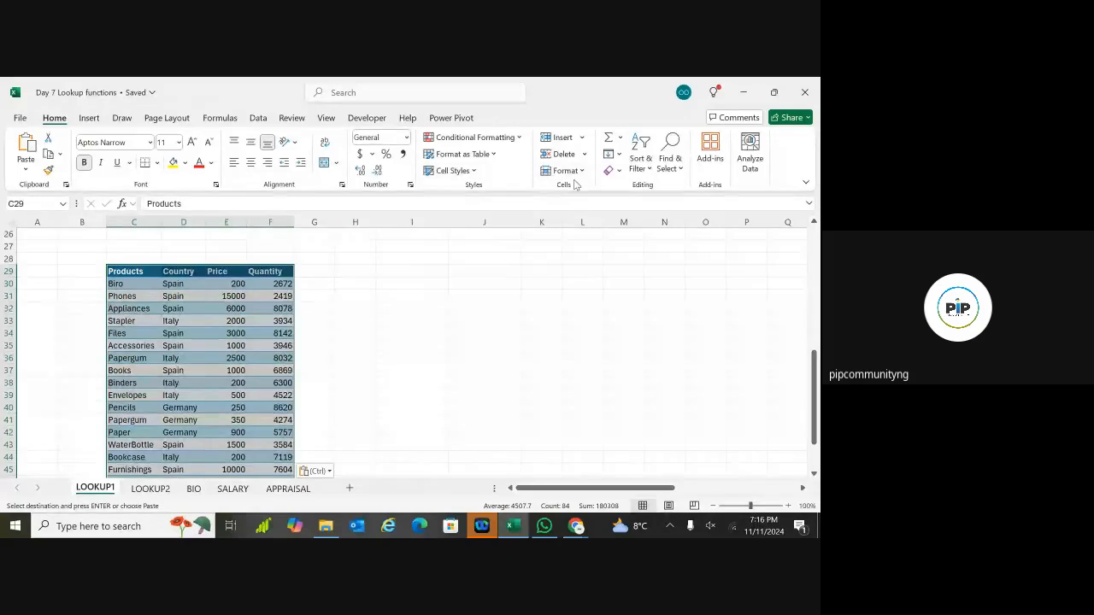
pyautogui.click(617, 173)
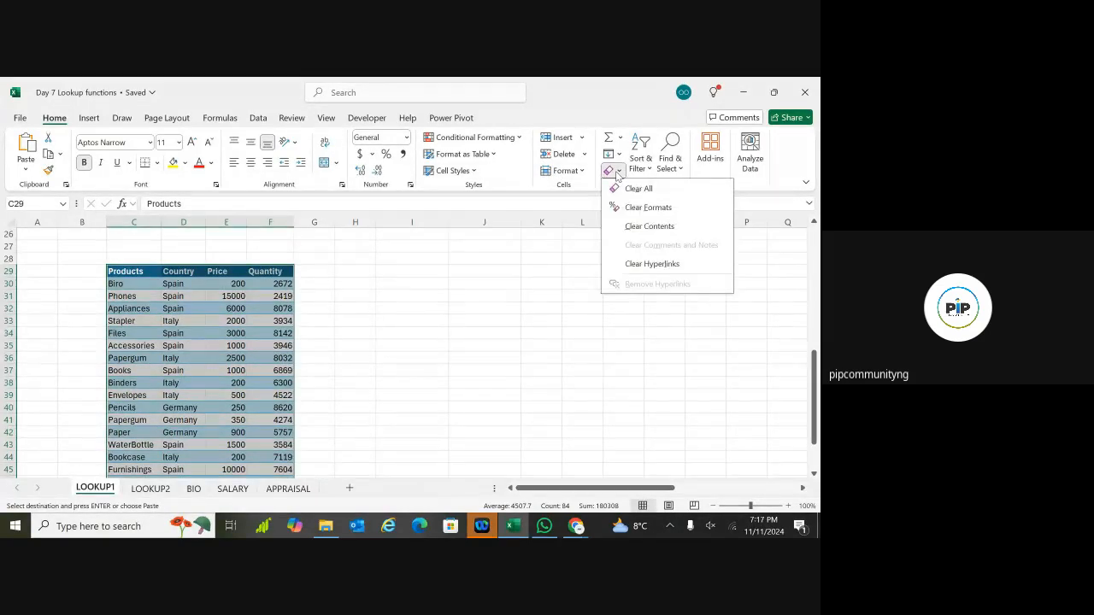
pyautogui.click(633, 207)
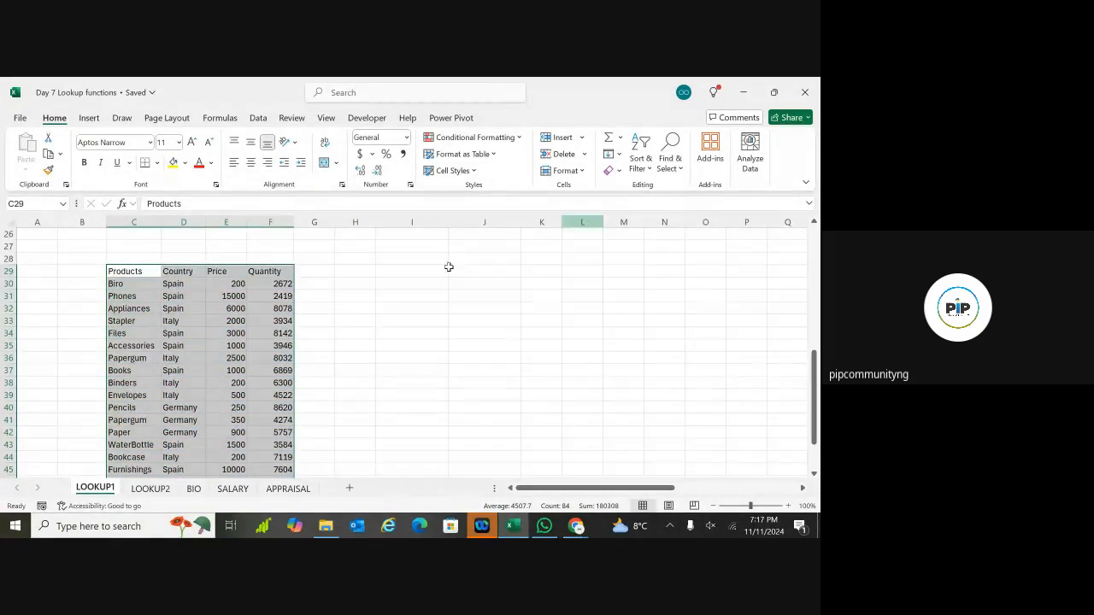
pyautogui.click(427, 283)
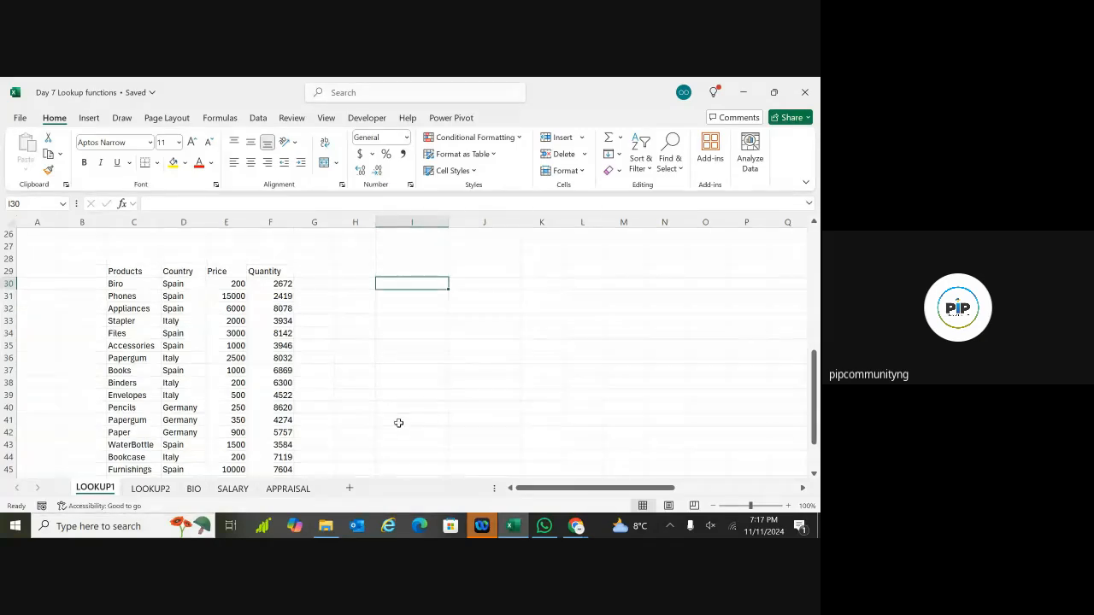
pyautogui.moveTo(373, 408); pyautogui.dragTo(333, 407)
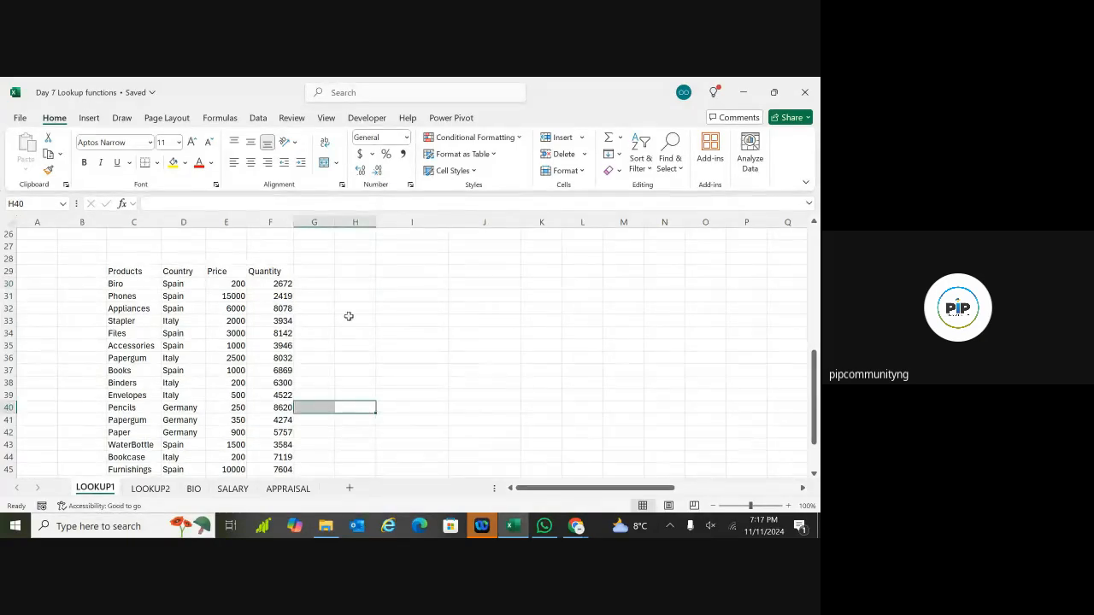
pyautogui.click(361, 321)
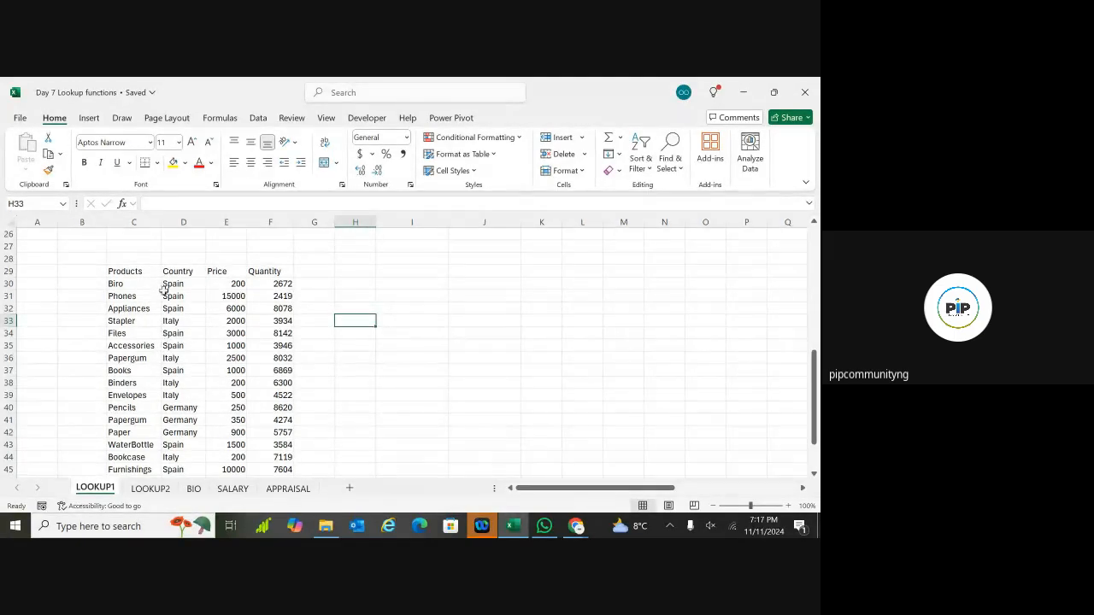
# Step: Enter Bookcase in cell I36 as the lookup value
pyautogui.click(393, 360)
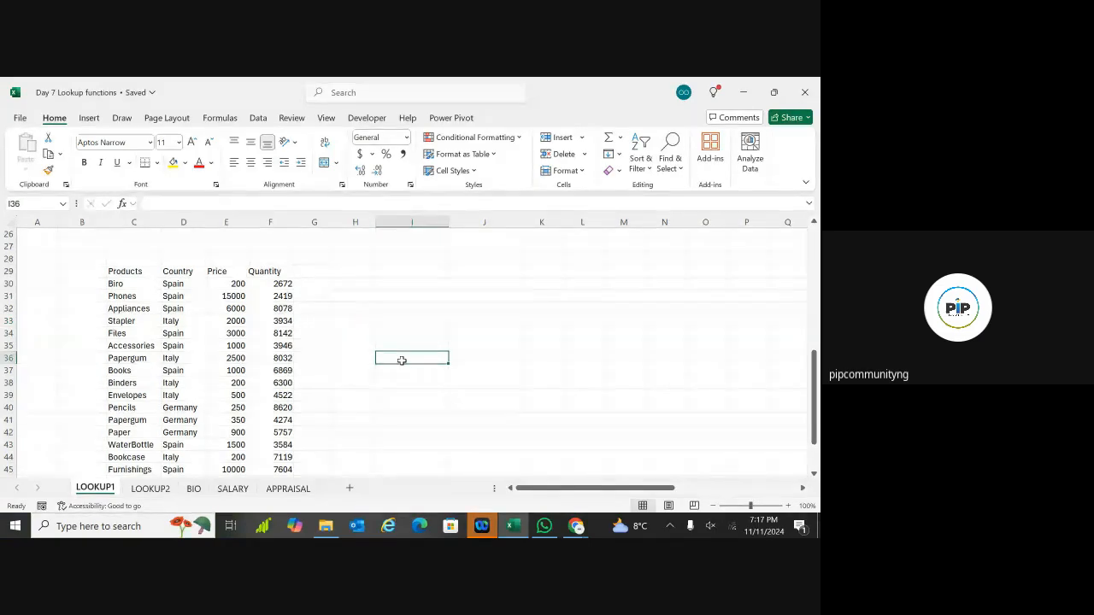
pyautogui.doubleClick(403, 361)
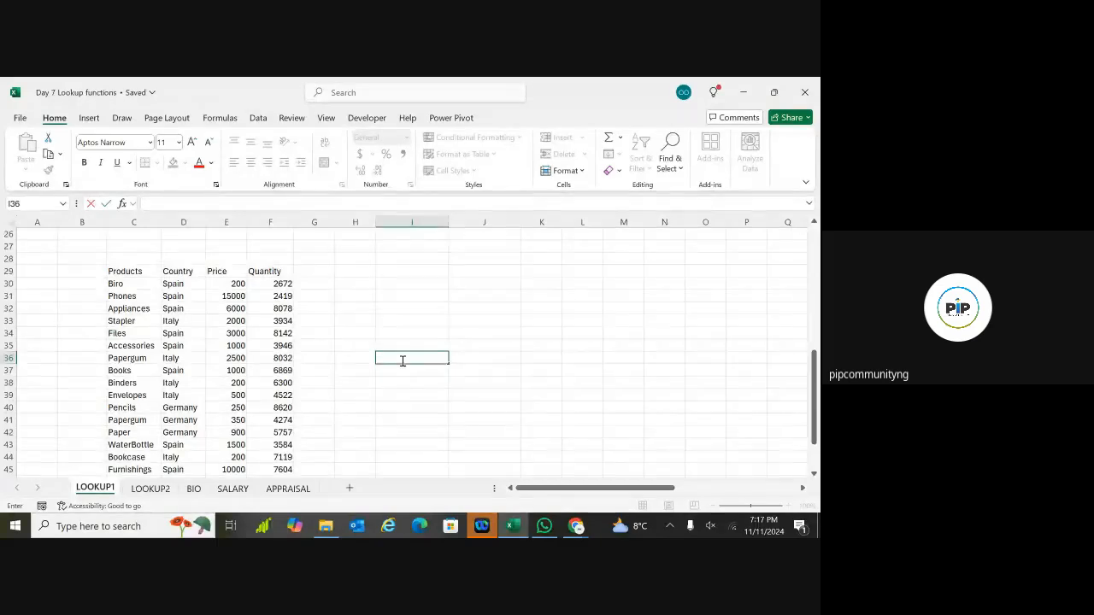
pyautogui.write('f')
pyautogui.write('B')
pyautogui.write('ookcase')
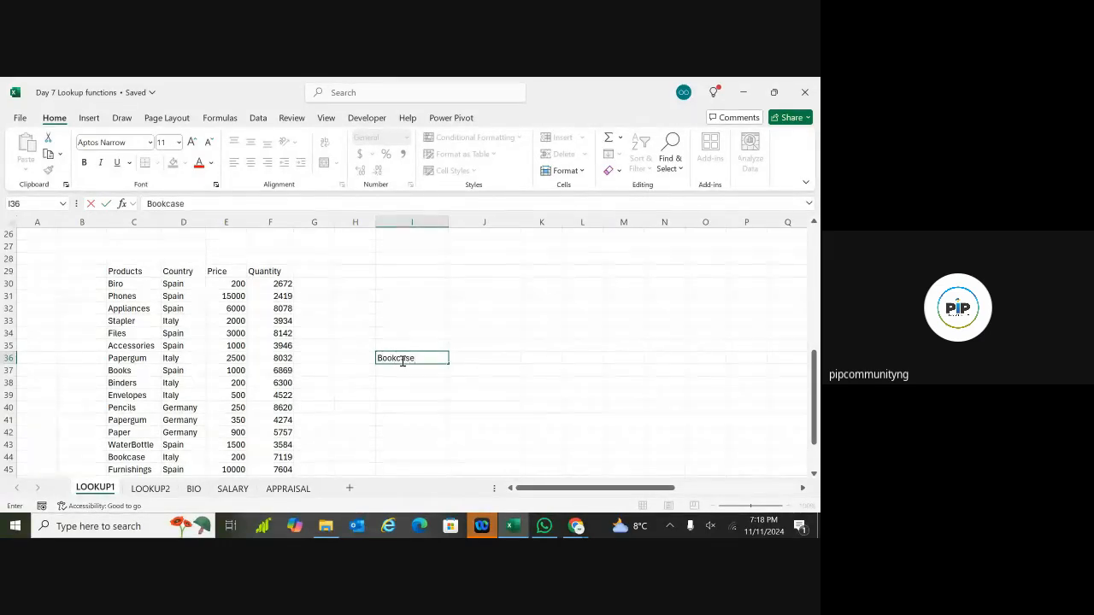
pyautogui.press('Return')
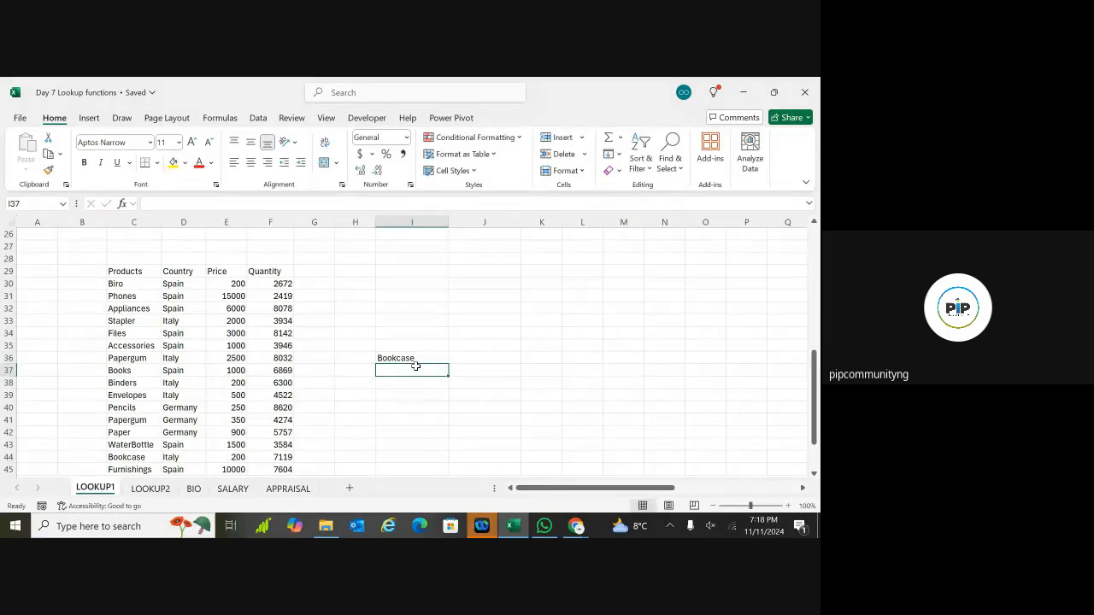
pyautogui.click(415, 358)
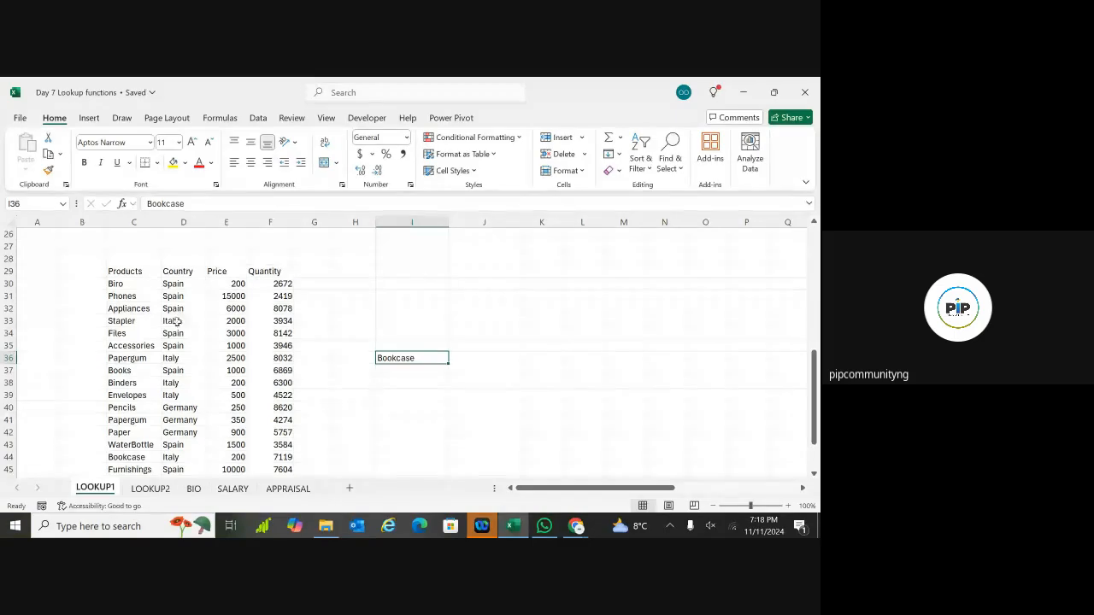
# Step: Select cells I38 and J38 beside the pasted product list
pyautogui.scroll(-2, 193, 334)
pyautogui.scroll(-8, 194, 334)
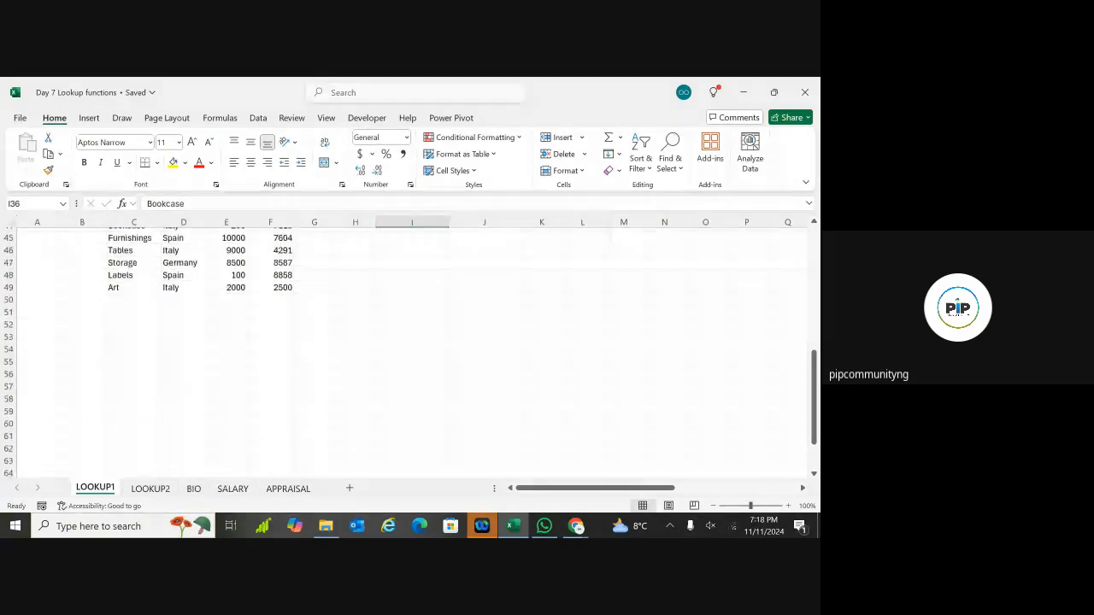
pyautogui.scroll(3, 194, 333)
pyautogui.scroll(11, 404, 353)
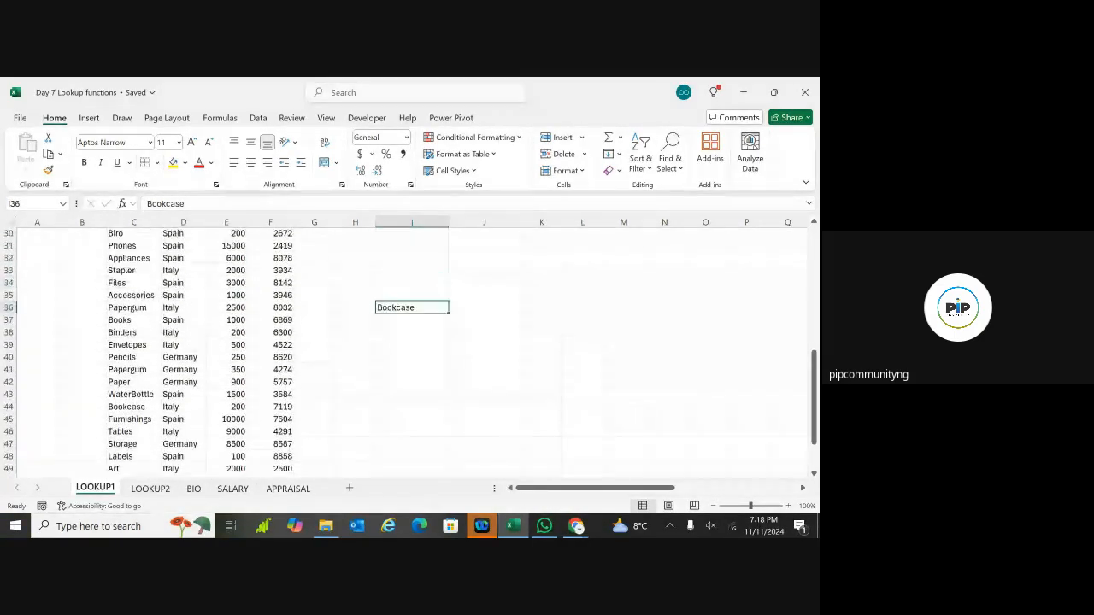
pyautogui.scroll(-6, 404, 353)
pyautogui.scroll(1, 404, 353)
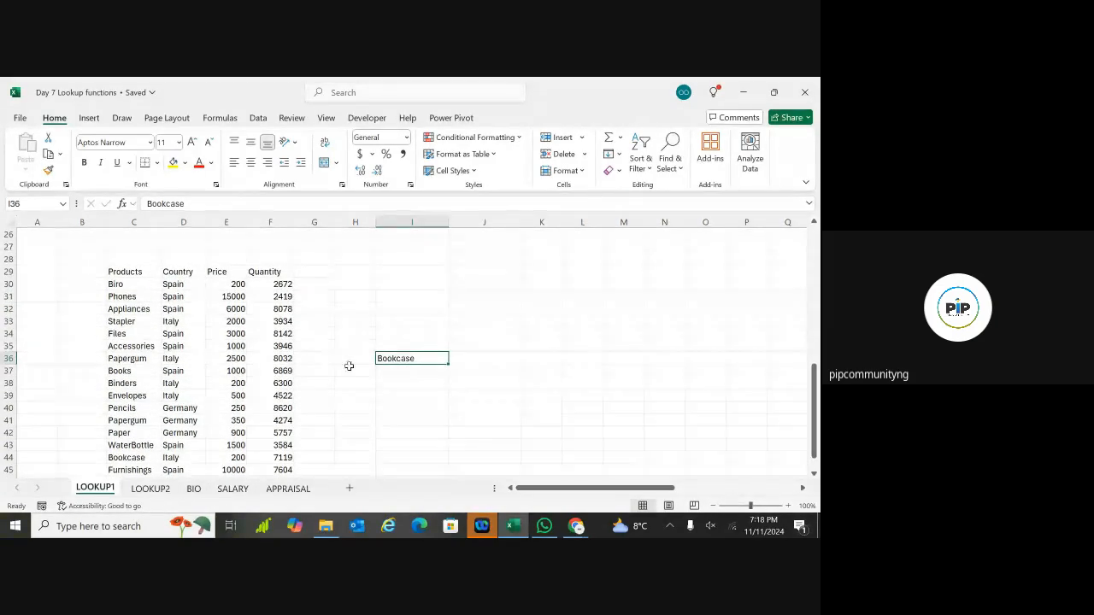
pyautogui.click(469, 395)
pyautogui.moveTo(395, 383); pyautogui.dragTo(495, 383)
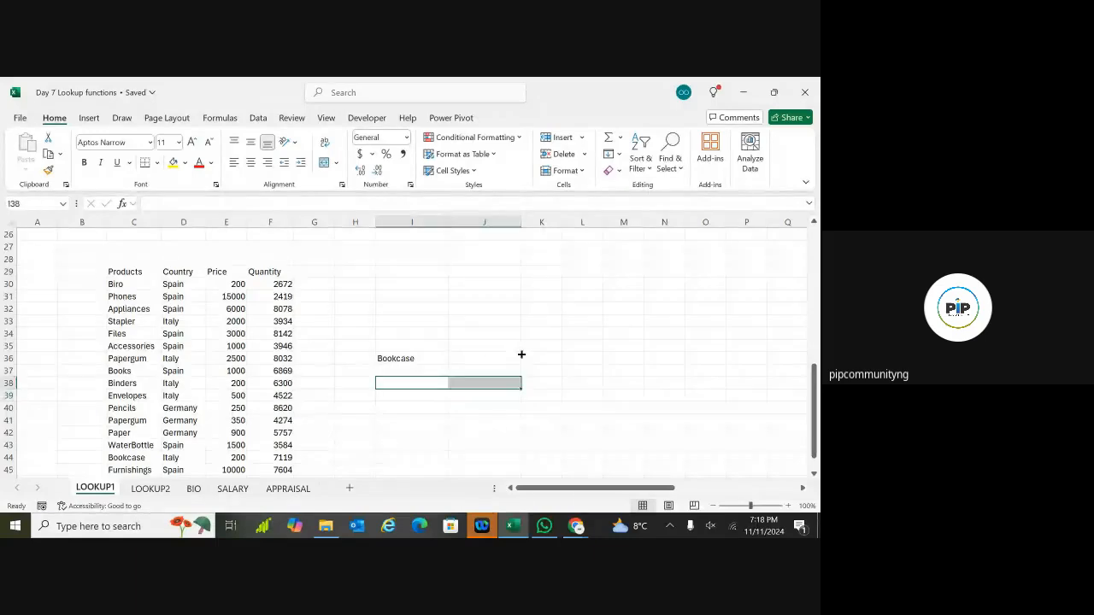
pyautogui.click(668, 167)
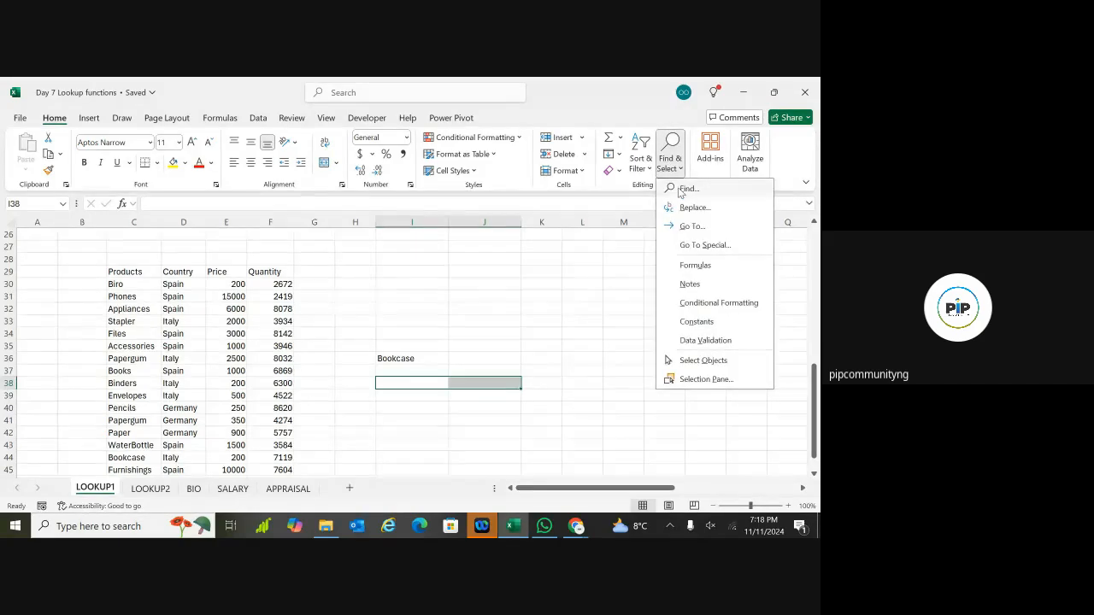
pyautogui.click(684, 188)
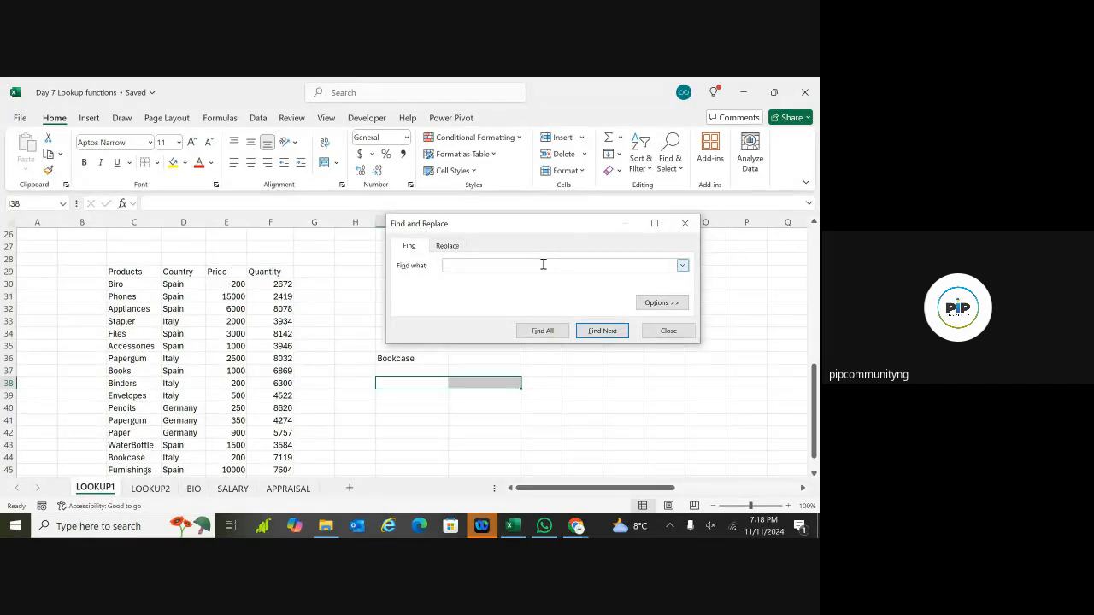
pyautogui.write('Bookcase')
pyautogui.click(587, 333)
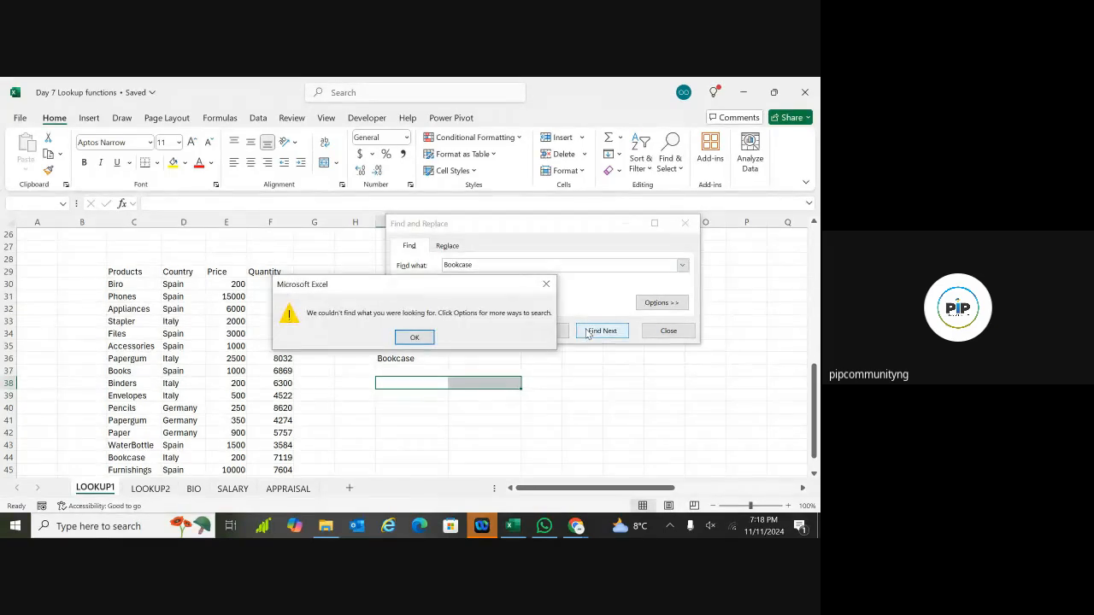
pyautogui.click(420, 338)
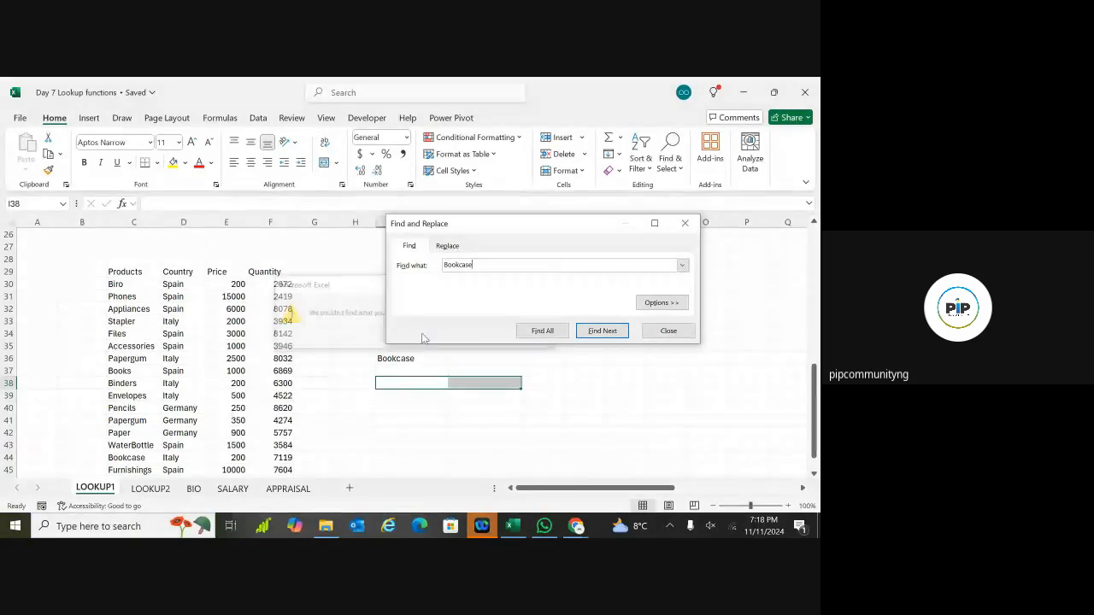
pyautogui.click(484, 266)
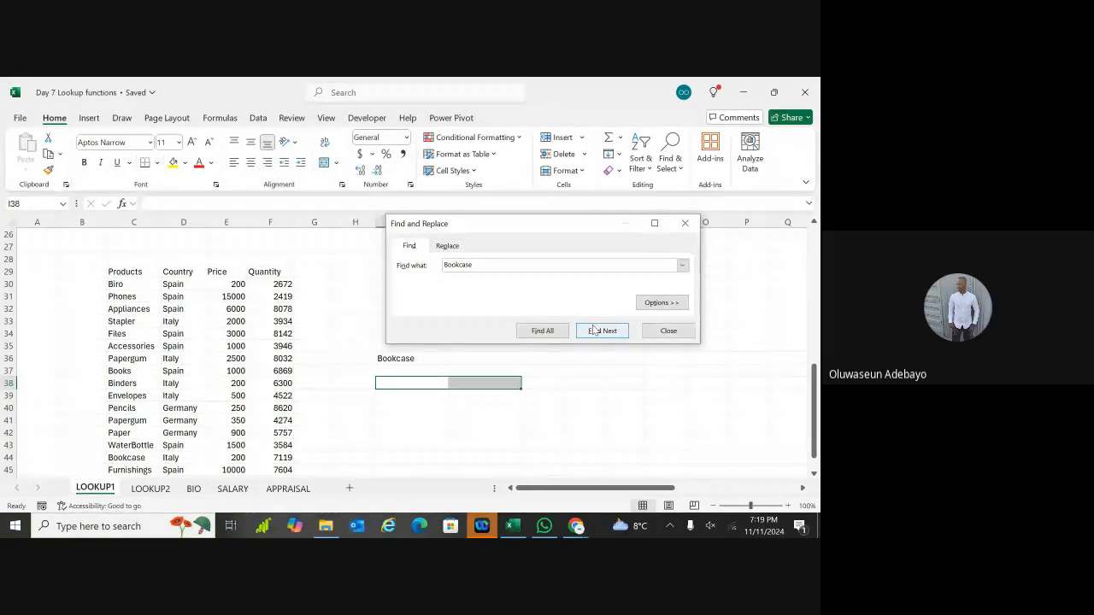
pyautogui.click(687, 229)
pyautogui.moveTo(653, 297); pyautogui.dragTo(617, 334)
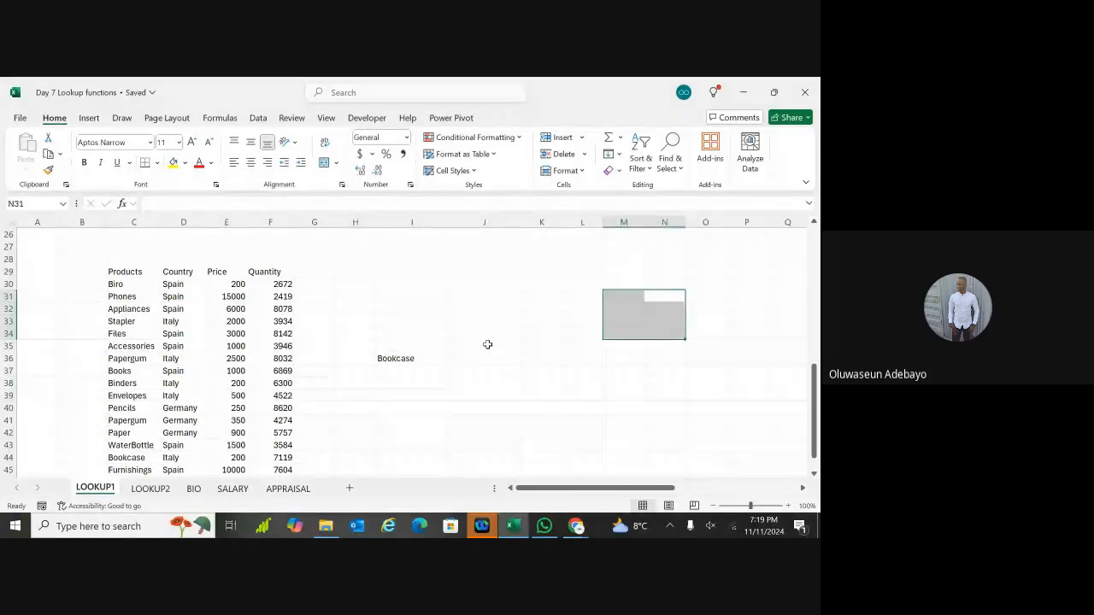
pyautogui.click(484, 382)
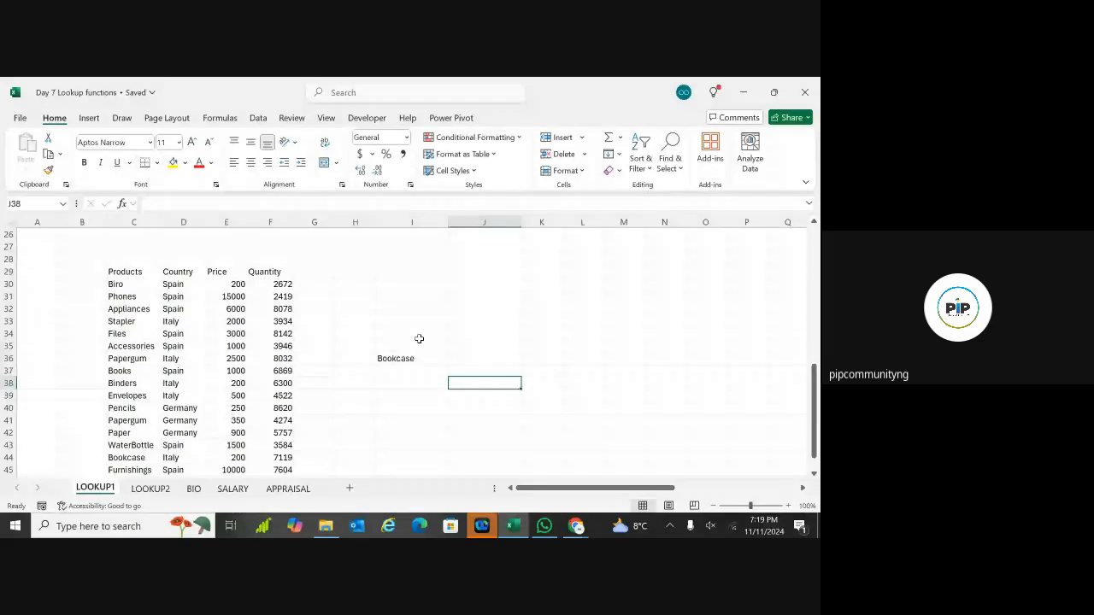
pyautogui.click(582, 271)
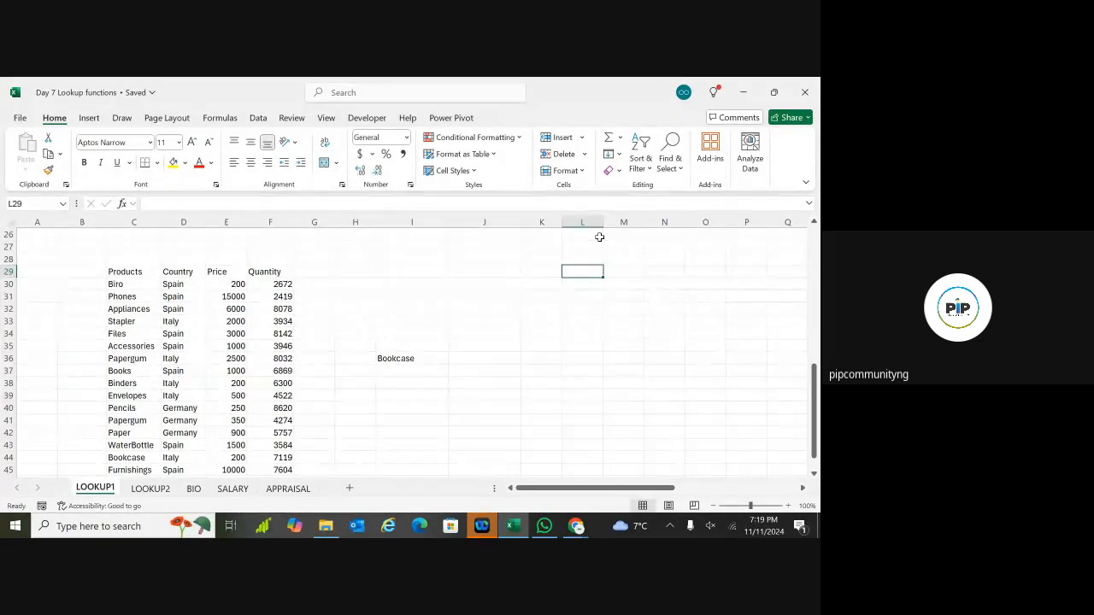
# Step: Use Find to locate Bookcase in the product list at C44, price 200
pyautogui.click(670, 161)
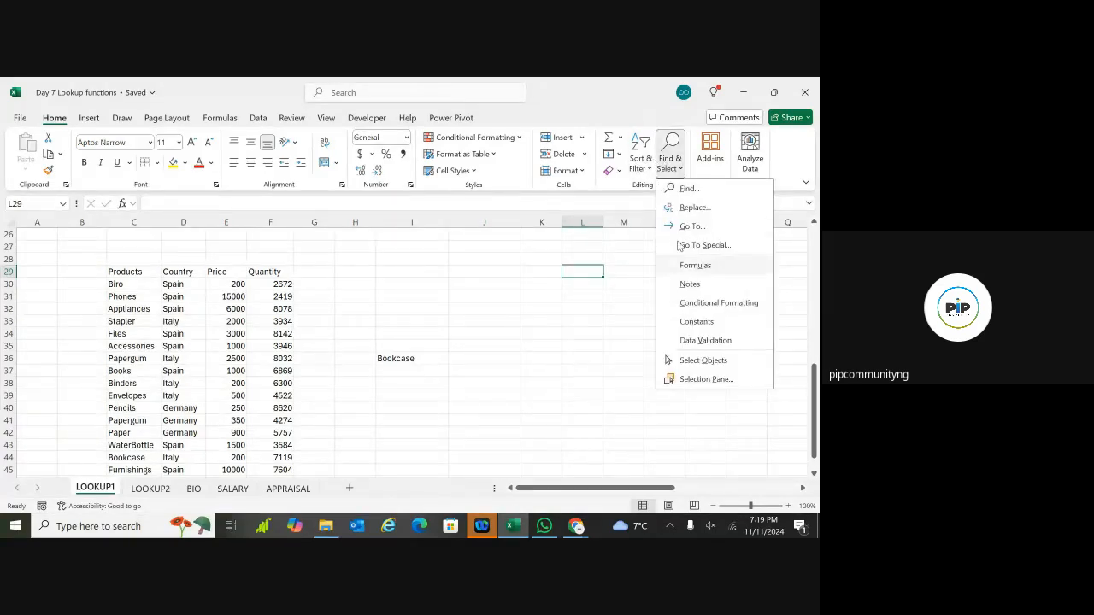
pyautogui.click(684, 188)
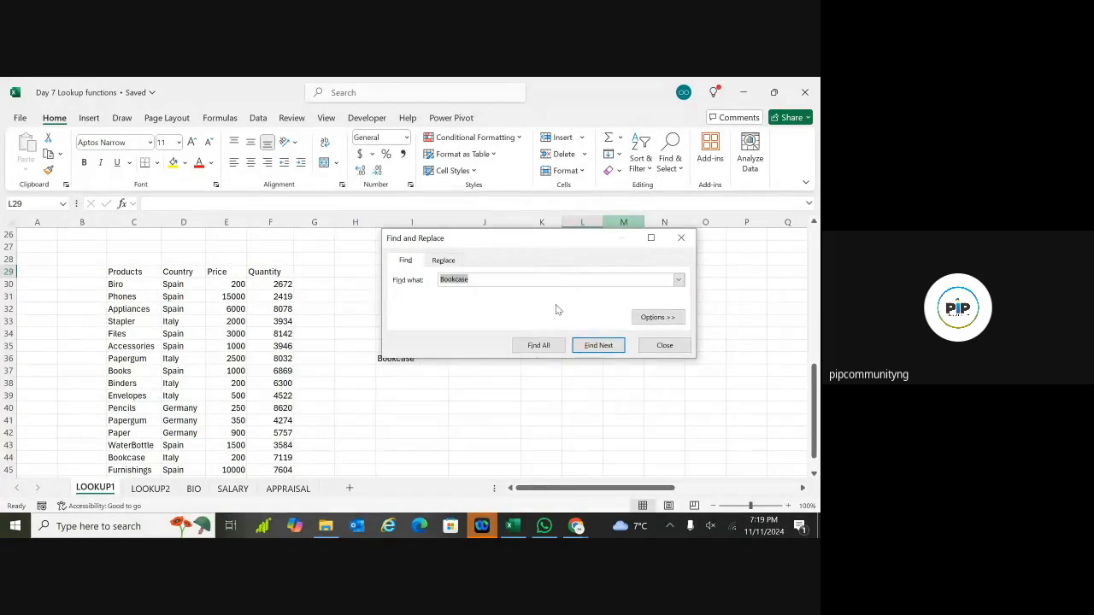
pyautogui.click(579, 347)
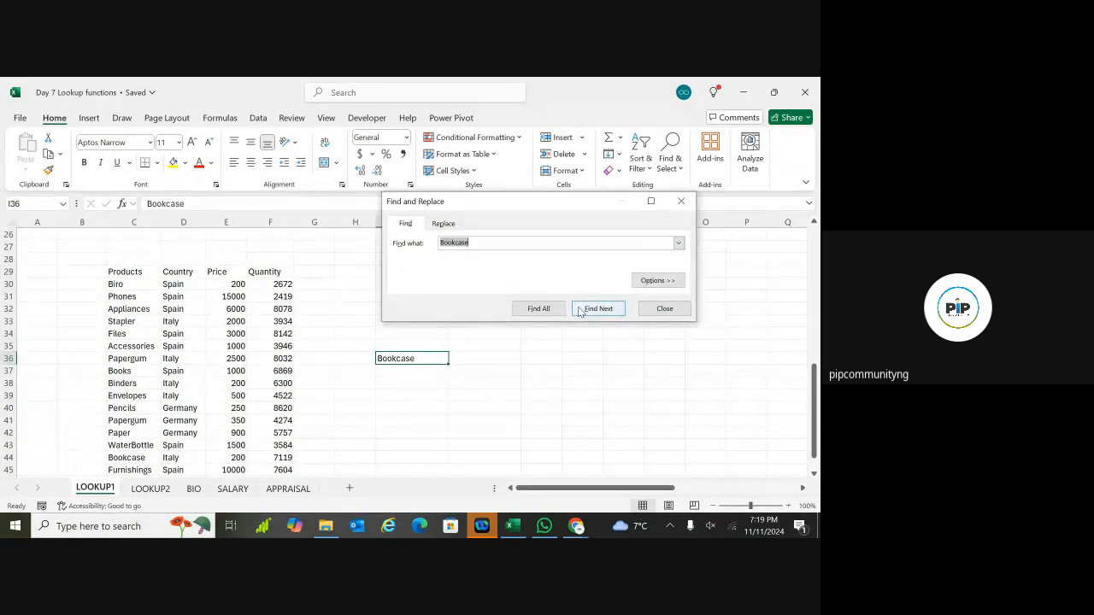
pyautogui.click(579, 312)
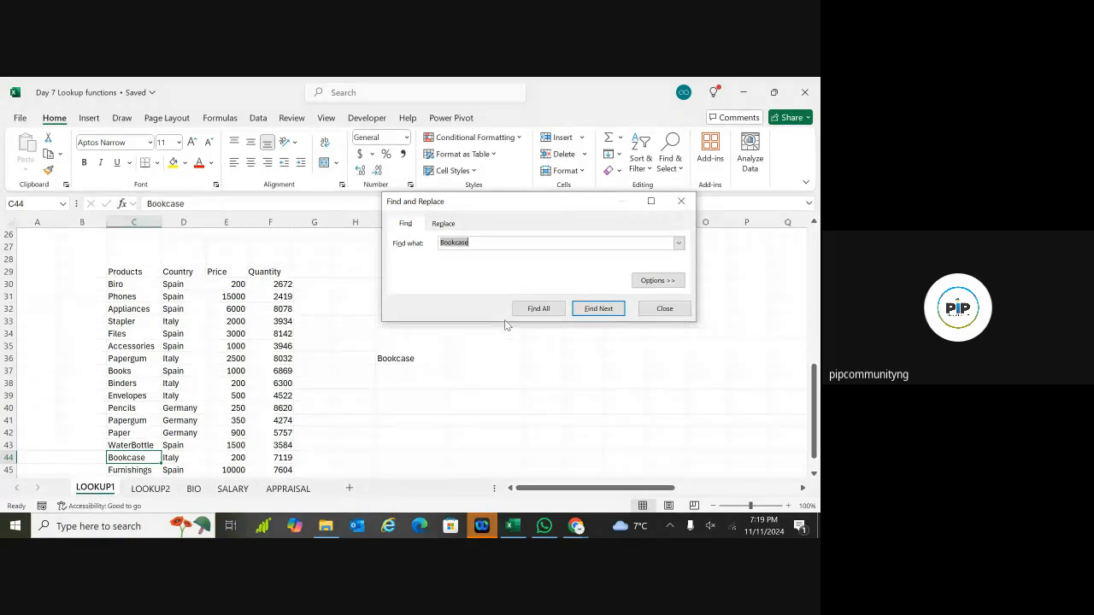
pyautogui.click(681, 203)
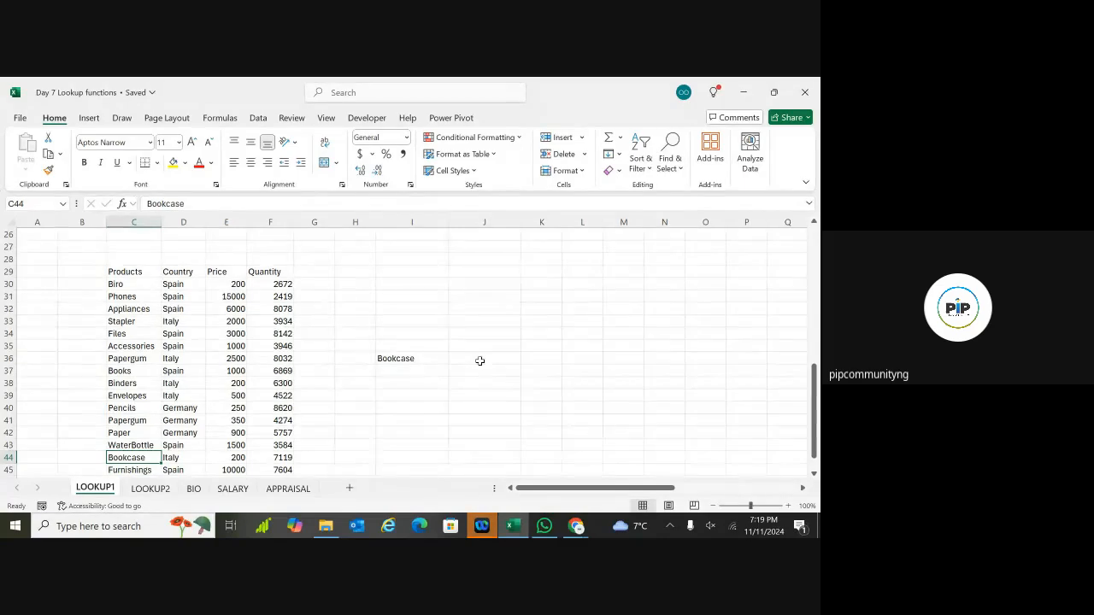
# Step: Enter a Product label in I38 and set the sheet zoom to 99%
pyautogui.doubleClick(398, 383)
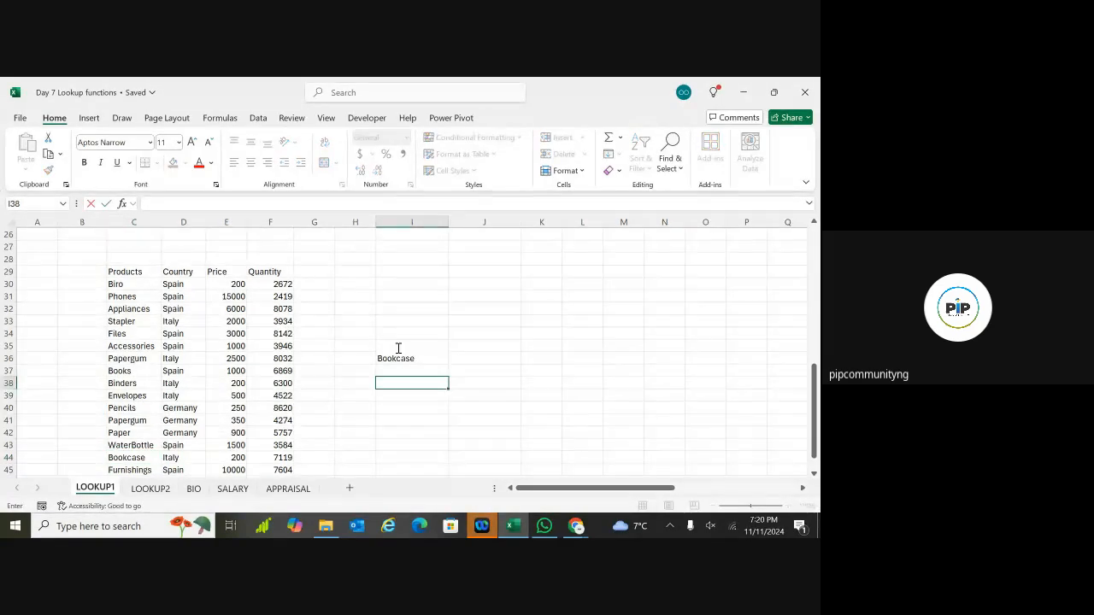
pyautogui.write('Product')
pyautogui.press('Tab')
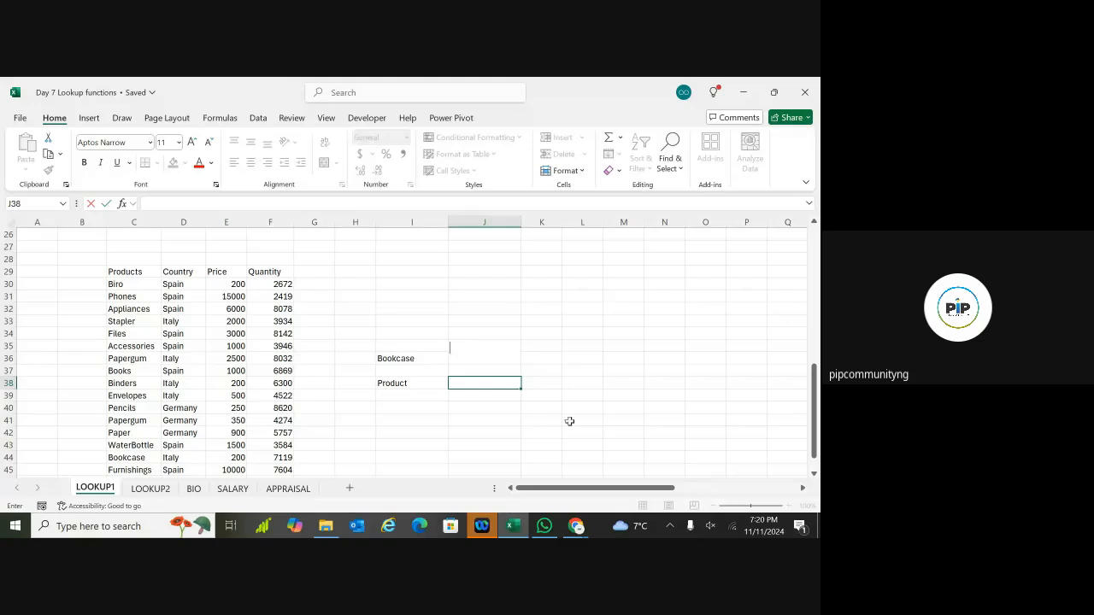
pyautogui.click(732, 470)
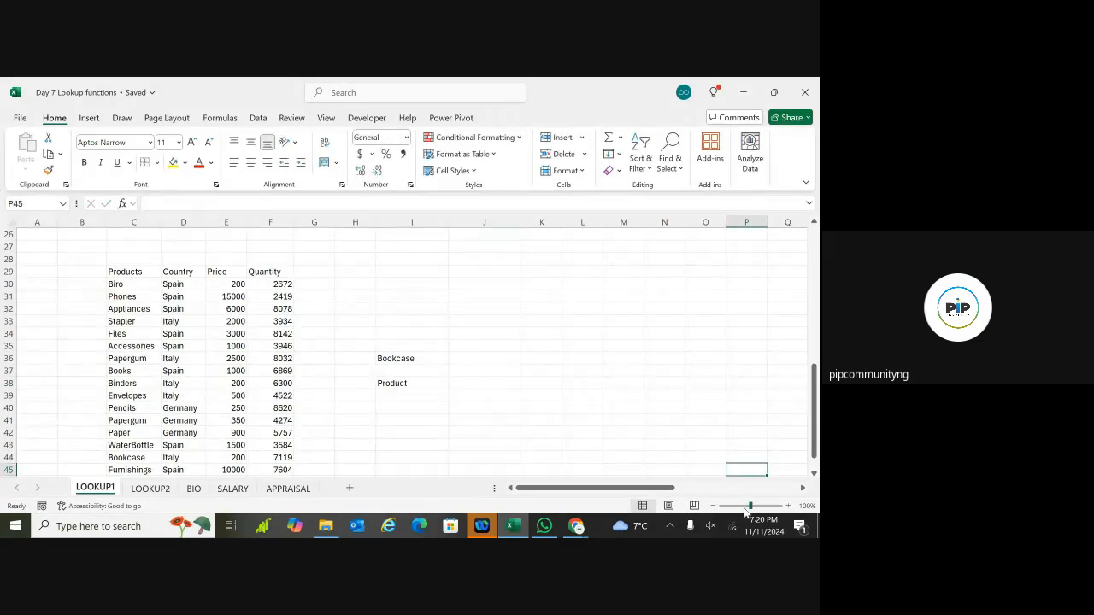
pyautogui.click(750, 508)
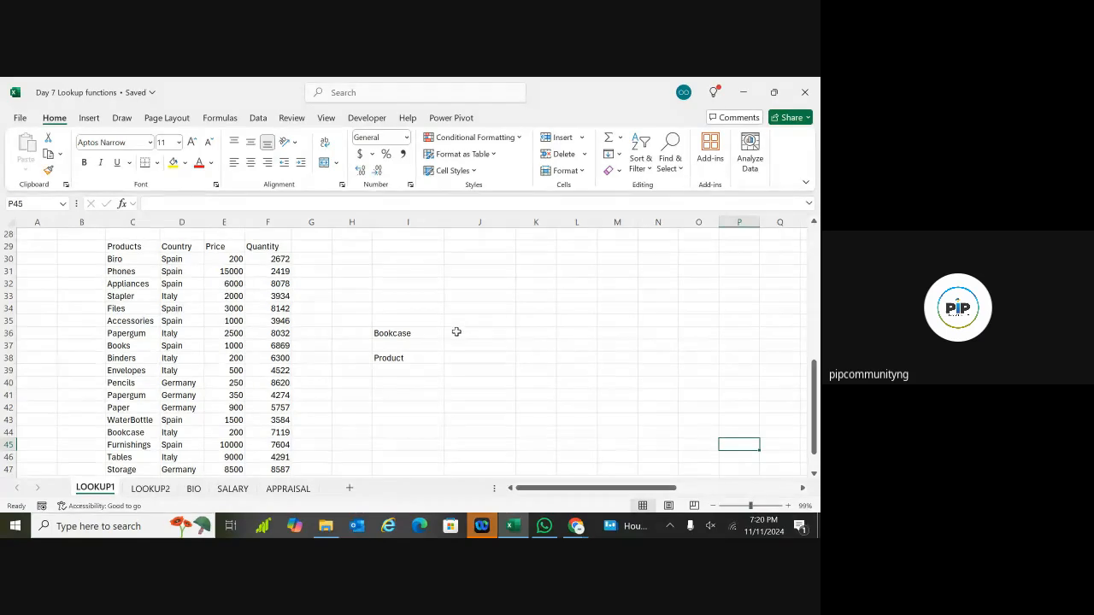
# Step: Clear I38 and enter the Product label in cell I35 instead
pyautogui.click(397, 357)
pyautogui.press('BackSpace')
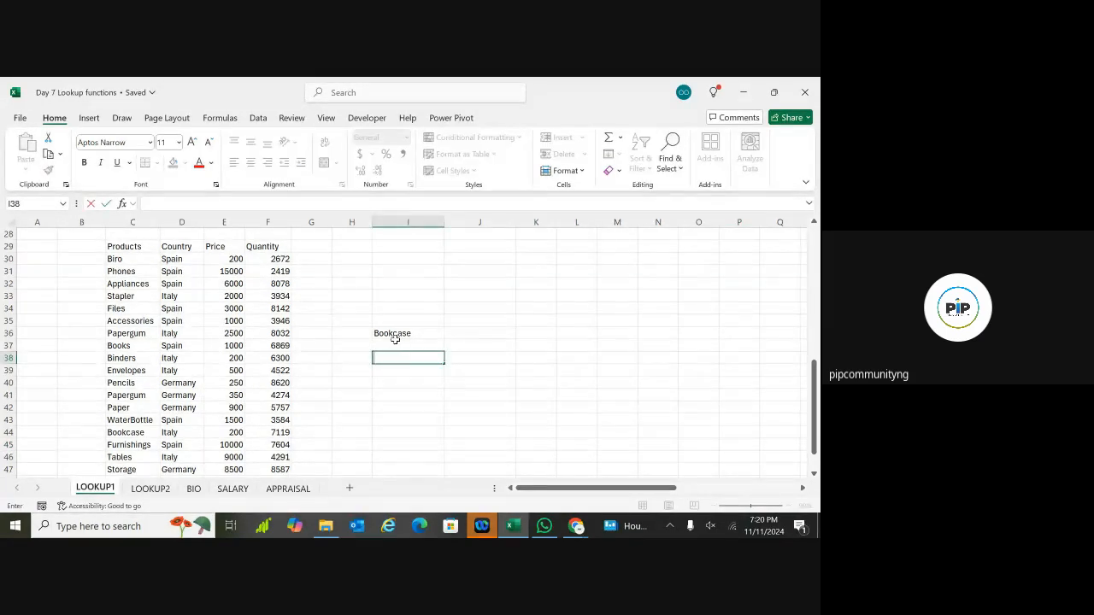
pyautogui.click(396, 319)
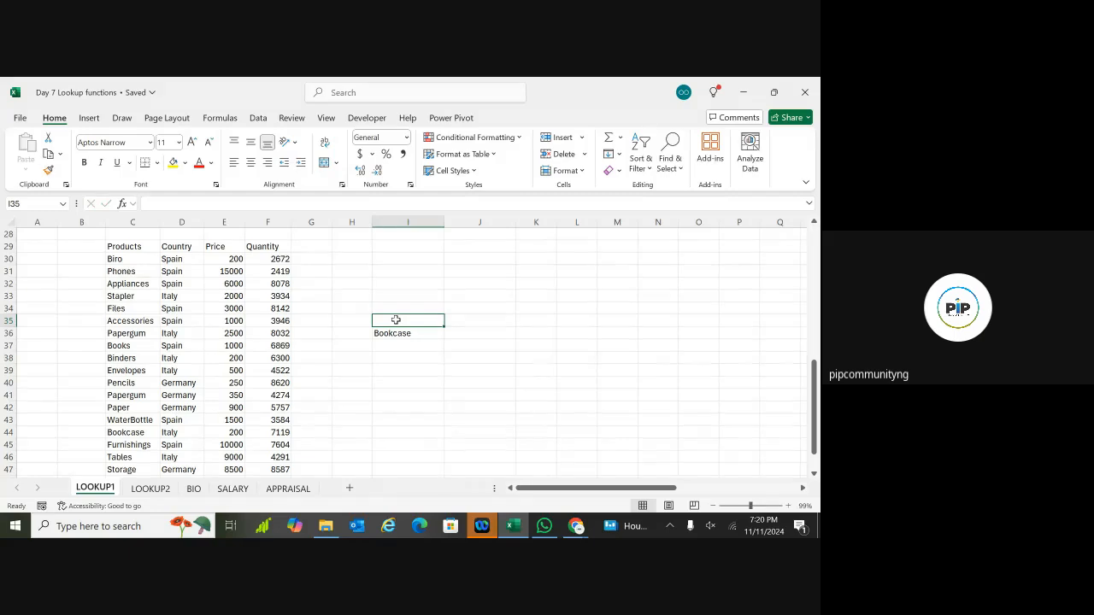
pyautogui.write('Produ')
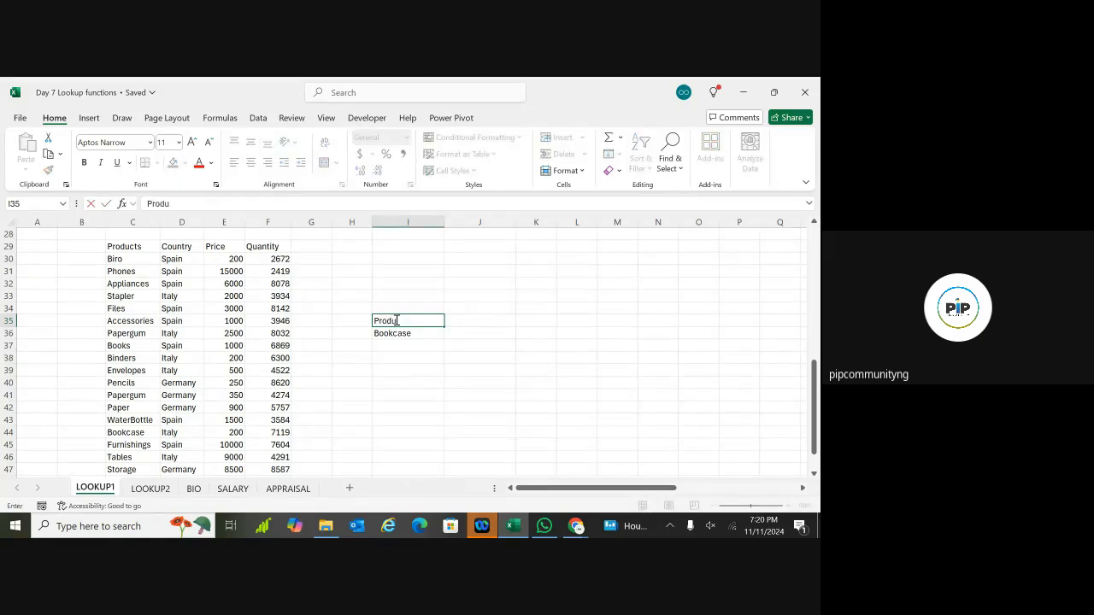
pyautogui.write('ct')
# Step: Add the Price heading in cell J35 beside the Product label
pyautogui.click(458, 322)
pyautogui.doubleClick(459, 323)
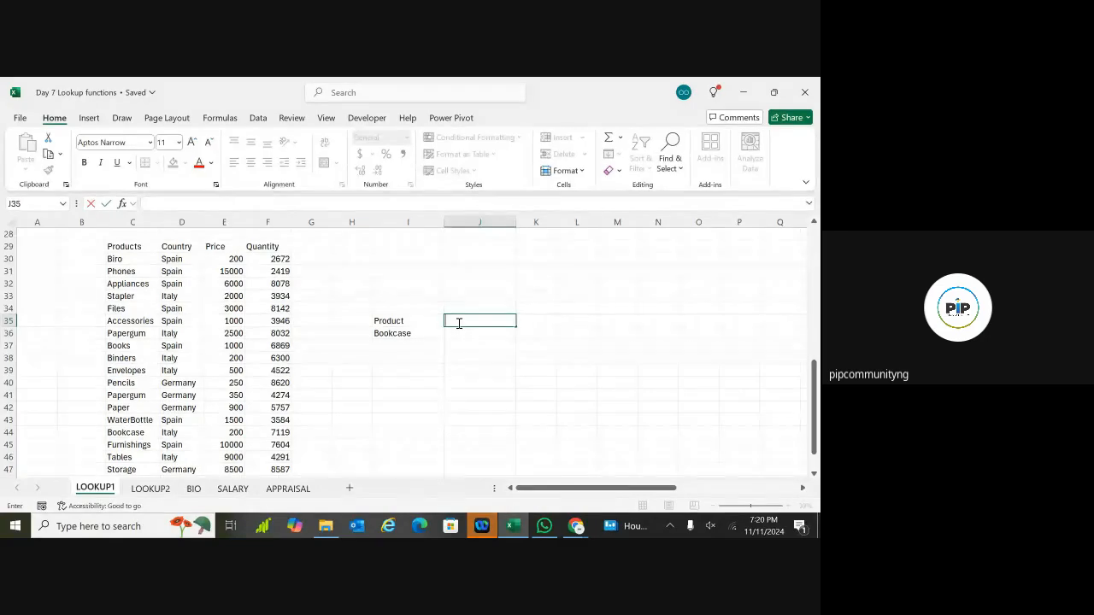
pyautogui.write('Price')
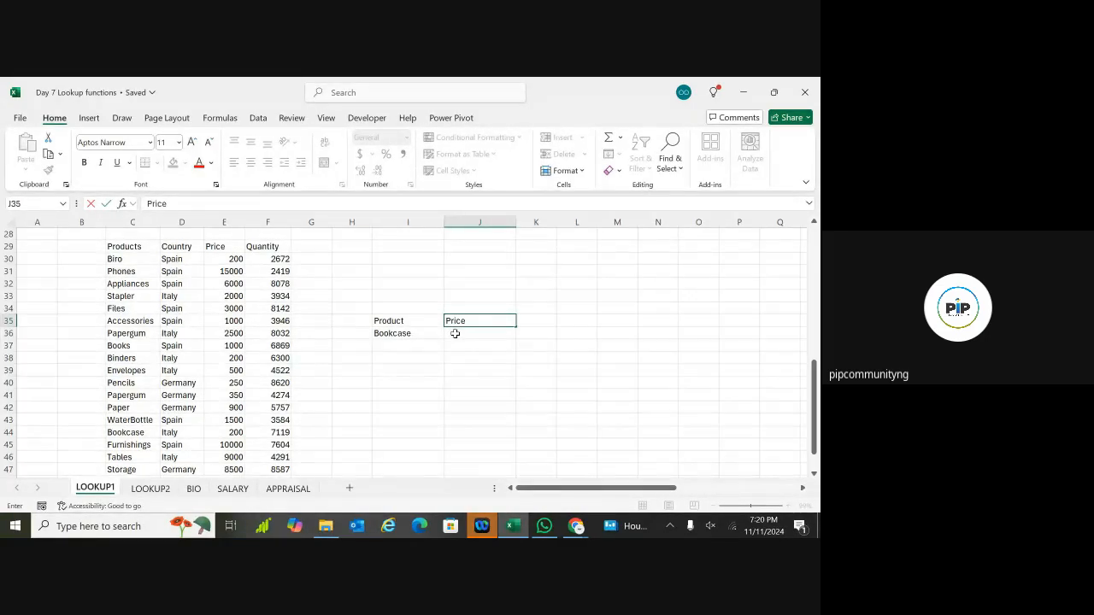
pyautogui.press('Return')
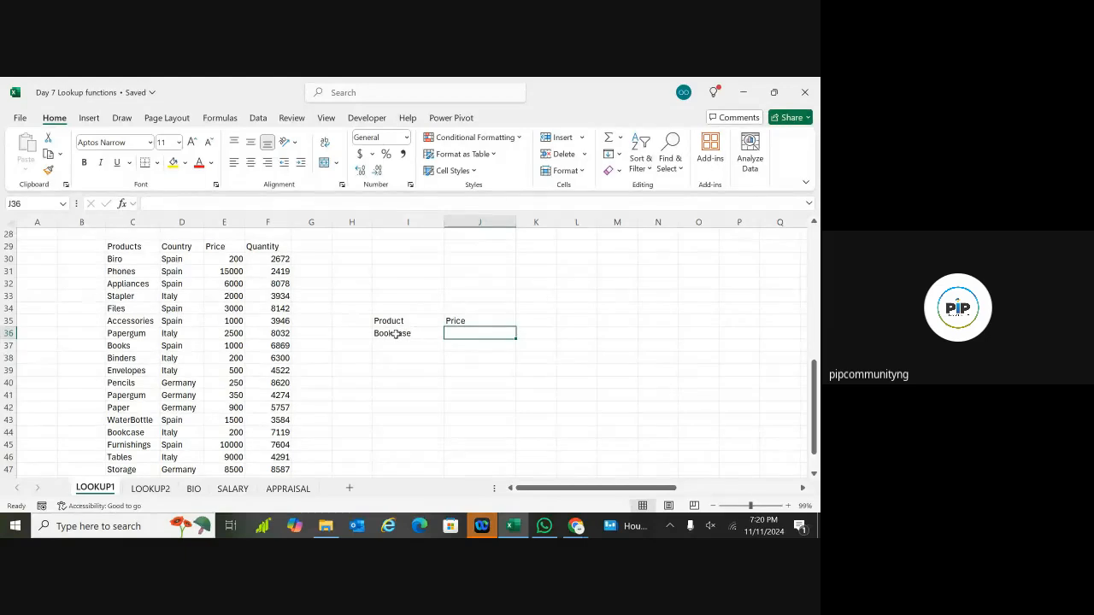
pyautogui.doubleClick(459, 332)
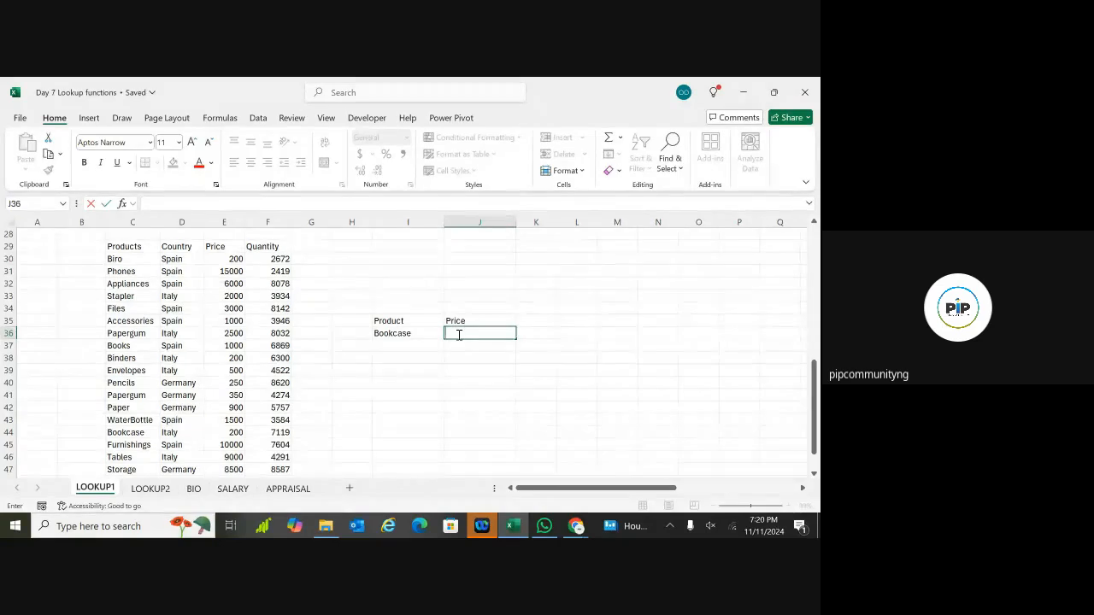
# Step: Begin =VLOOKUP(I36, in J36 so the Bookcase entry is the lookup value
pyautogui.write('=')
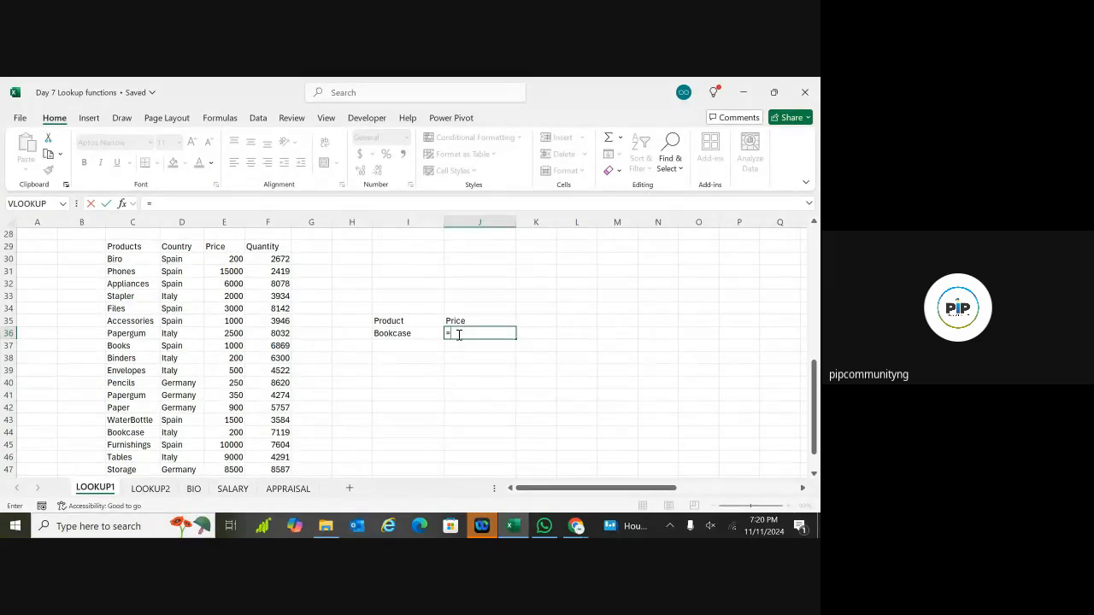
pyautogui.write('V')
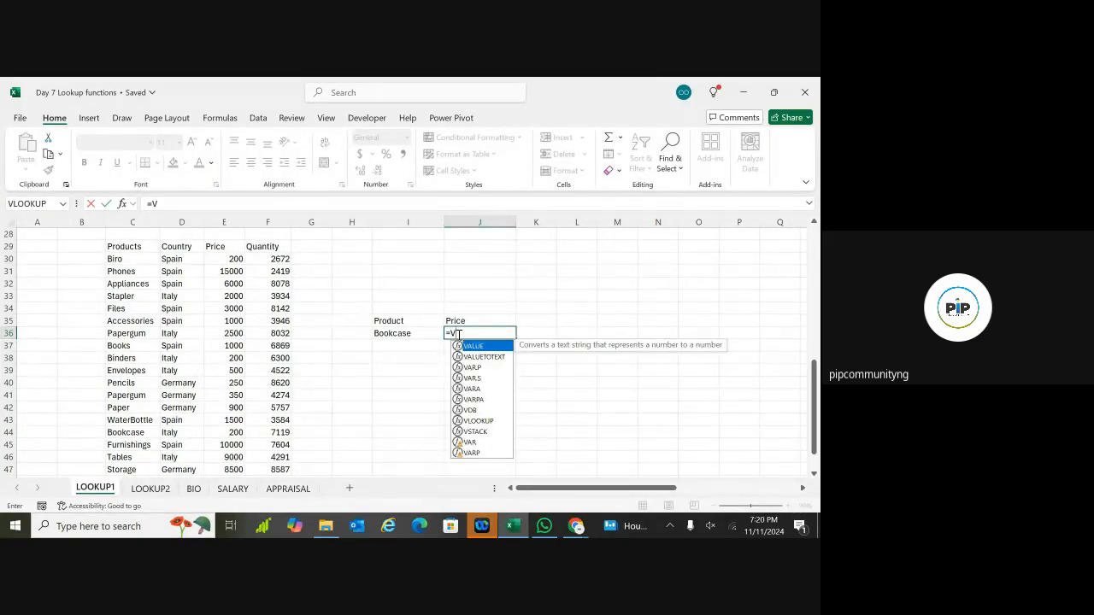
pyautogui.write('LOO')
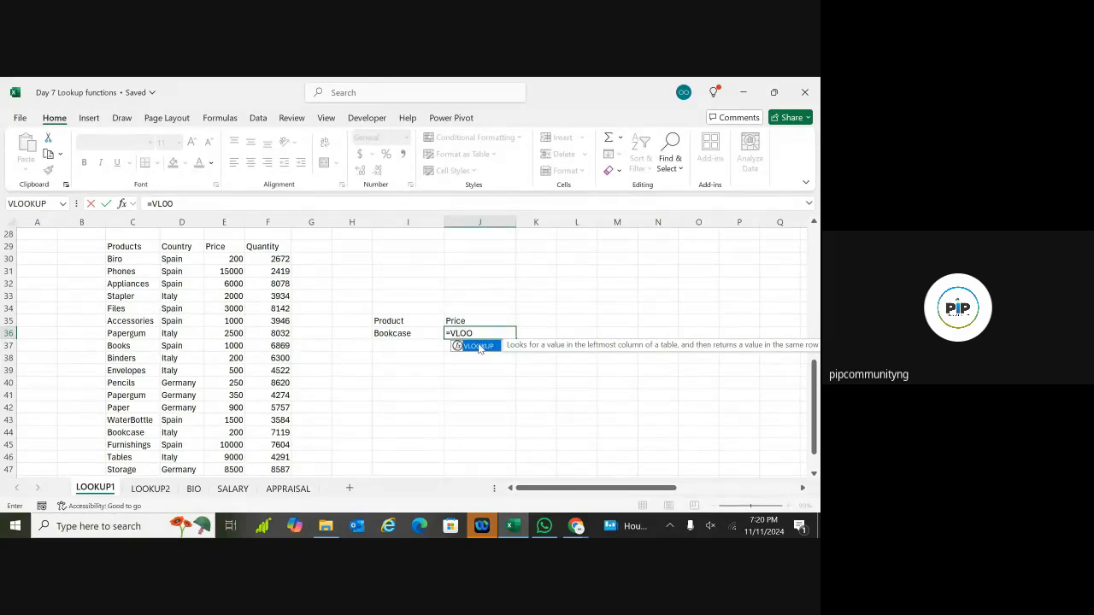
pyautogui.doubleClick(477, 346)
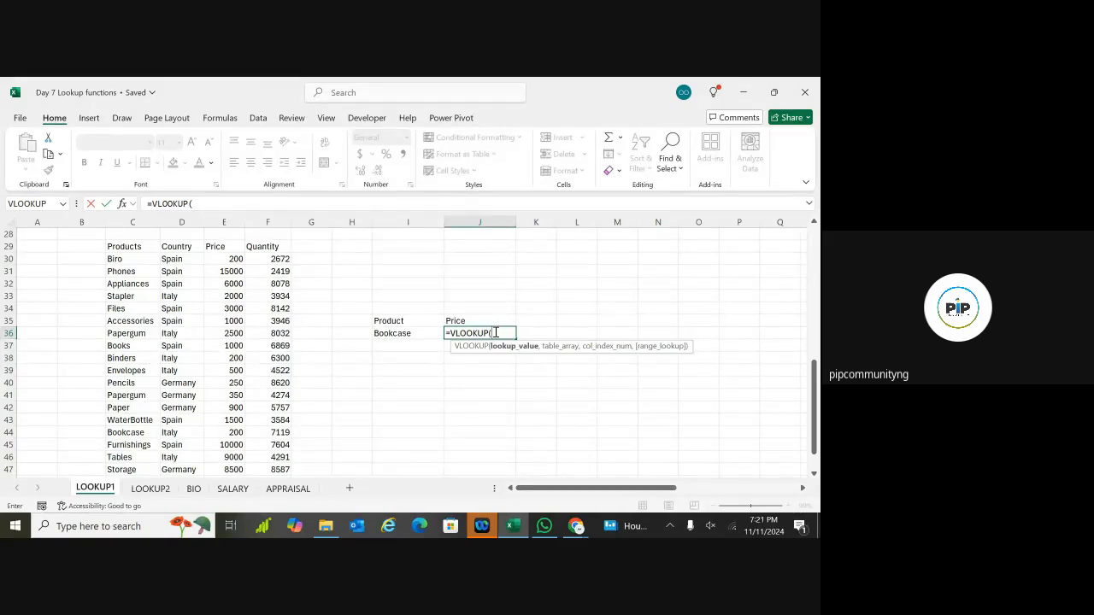
pyautogui.click(421, 334)
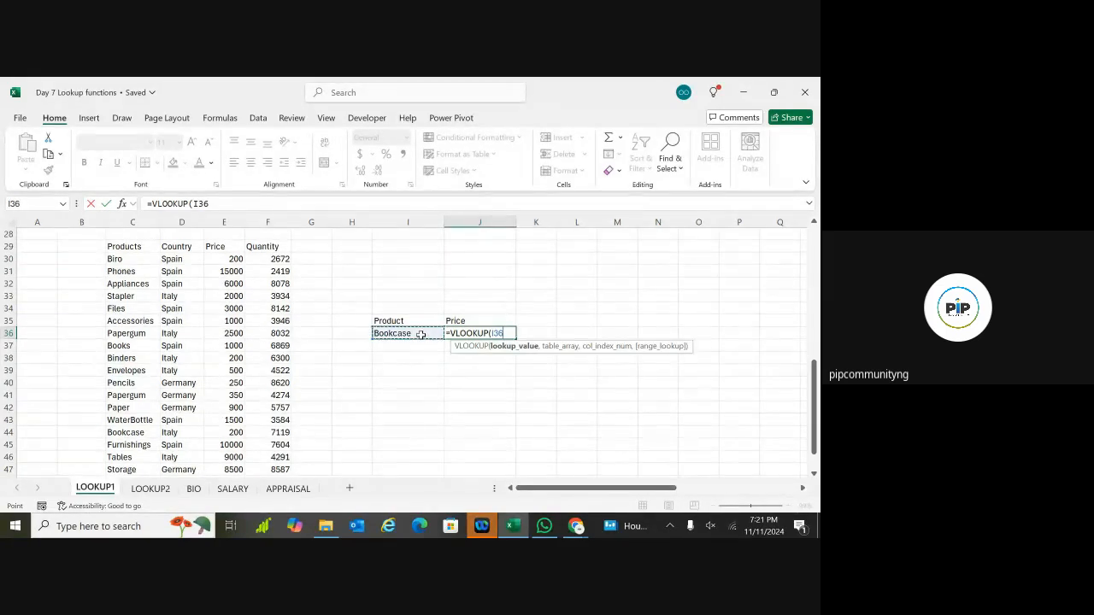
pyautogui.write(',')
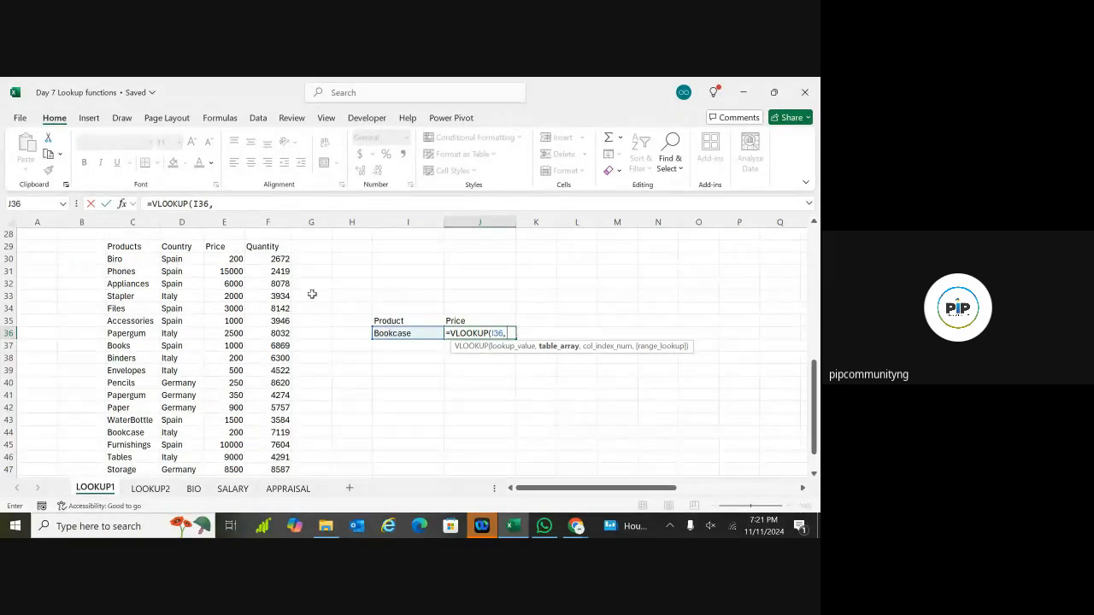
# Step: Add C29:F49 as the table array and 3 as the return column to J36's VLOOKUP
pyautogui.click(128, 247)
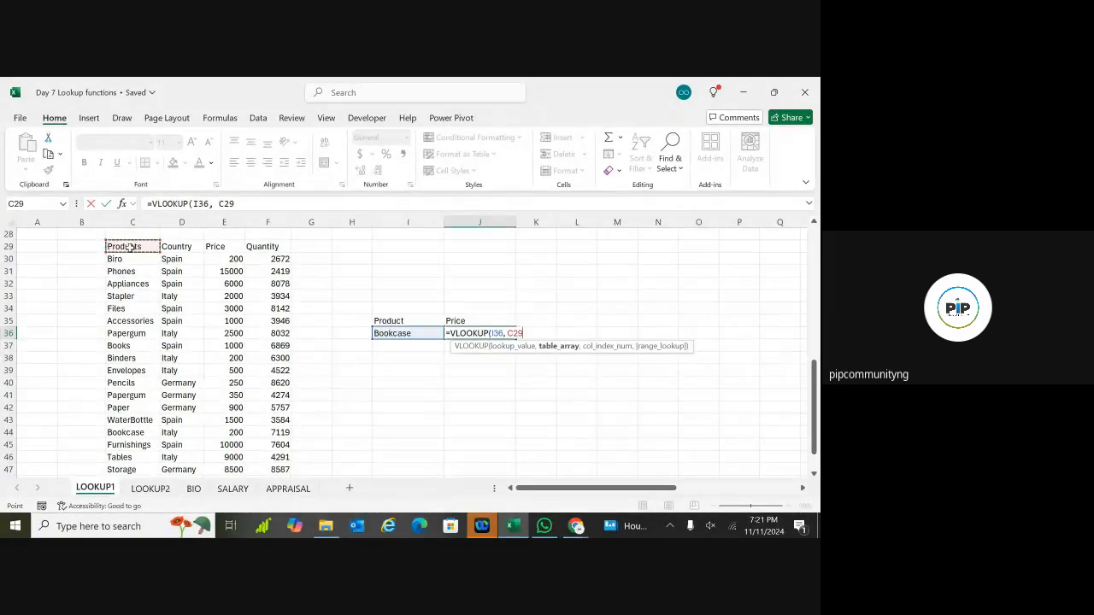
pyautogui.hotkey('ctrl', 'shift', 'Right')
pyautogui.hotkey('ctrl', 'shift', 'Down')
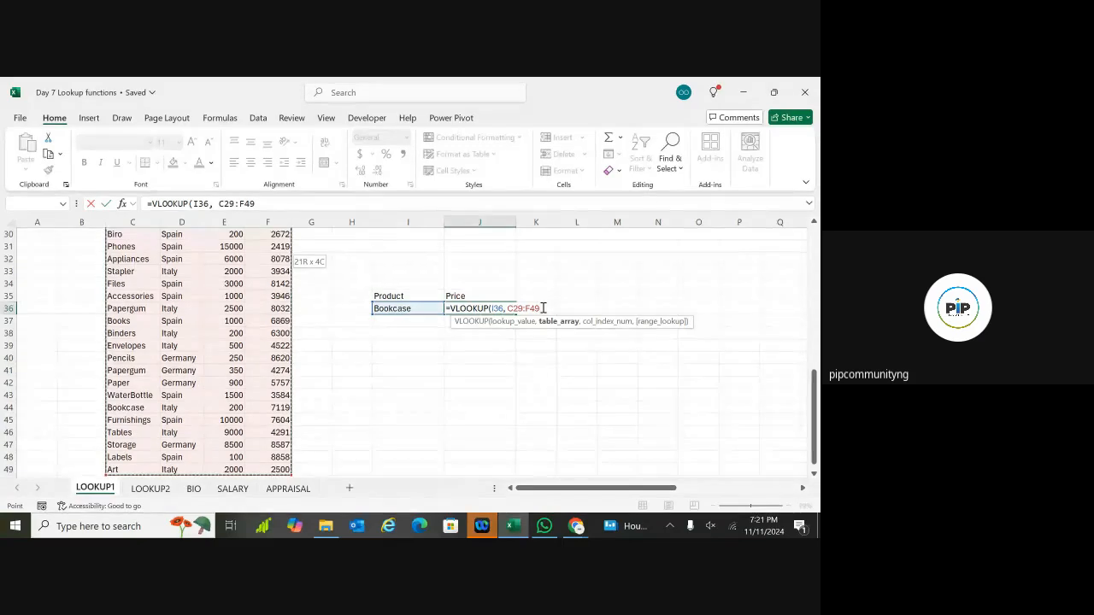
pyautogui.write(',')
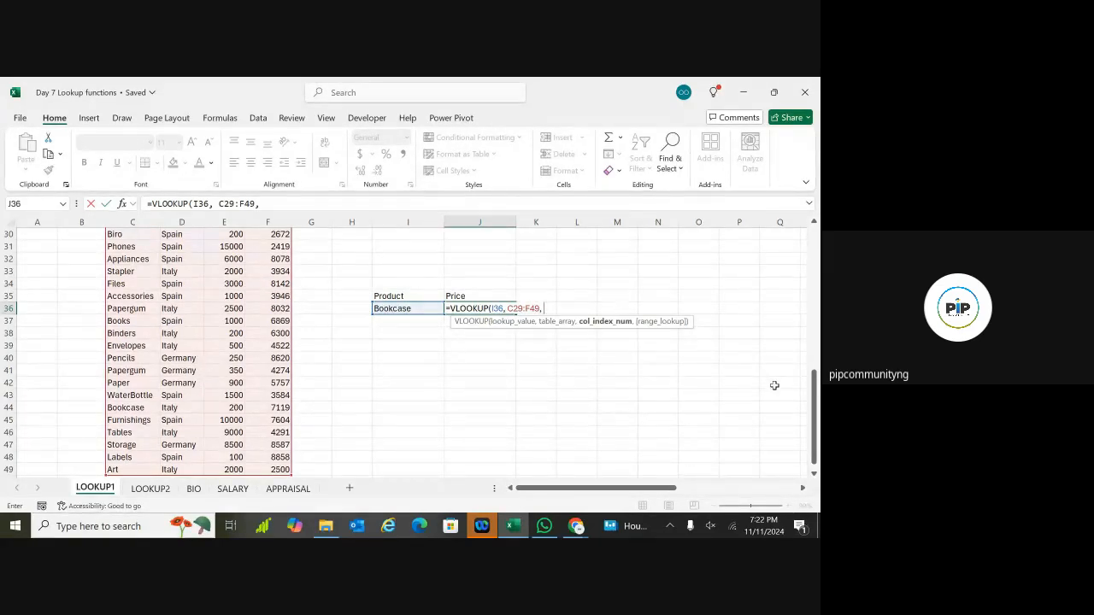
pyautogui.moveTo(815, 395); pyautogui.dragTo(816, 383)
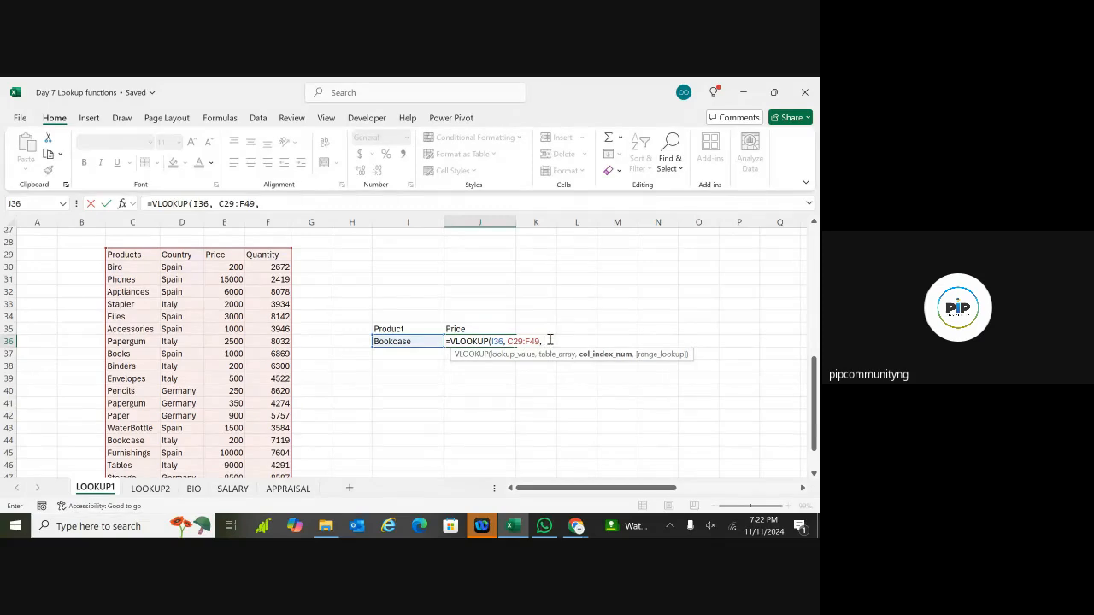
pyautogui.write('3,')
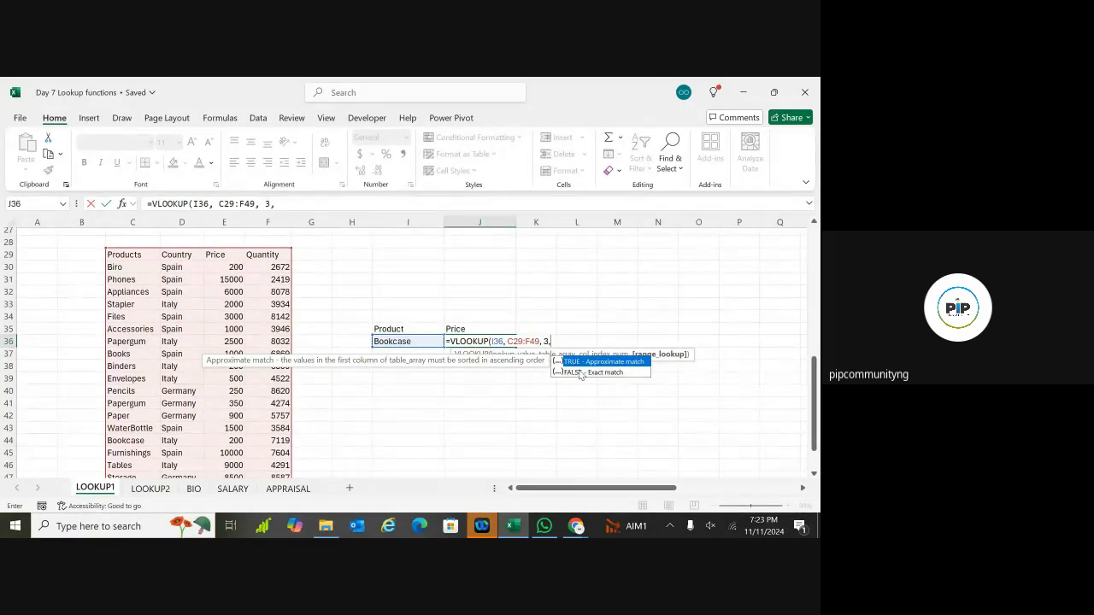
# Step: Close J36's VLOOKUP with FALSE for exact match and enter it, returning 200
pyautogui.doubleClick(583, 373)
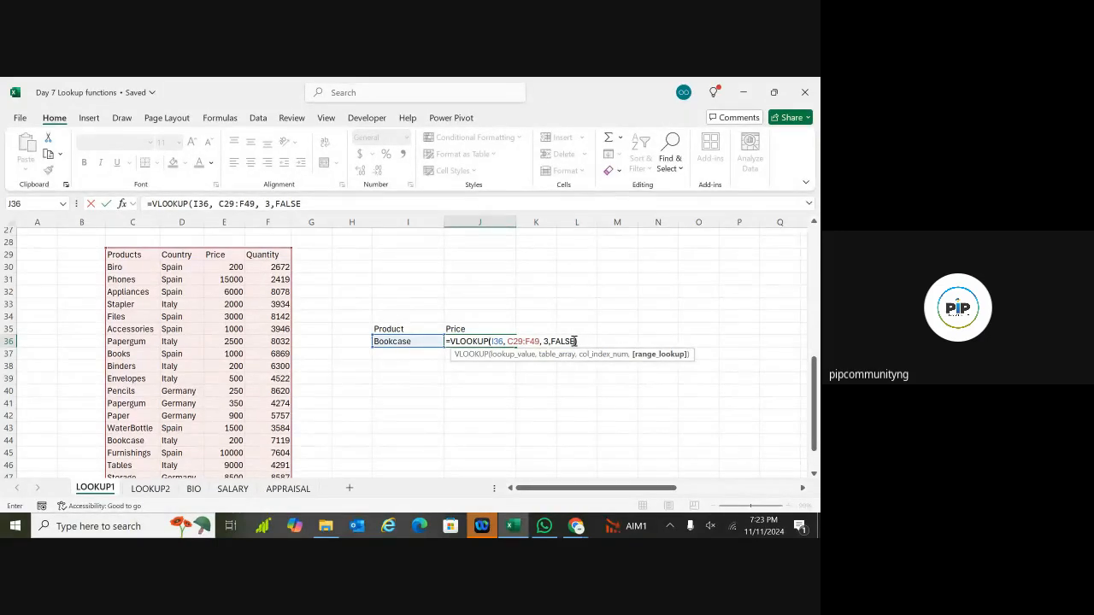
pyautogui.write(')')
pyautogui.press('Return')
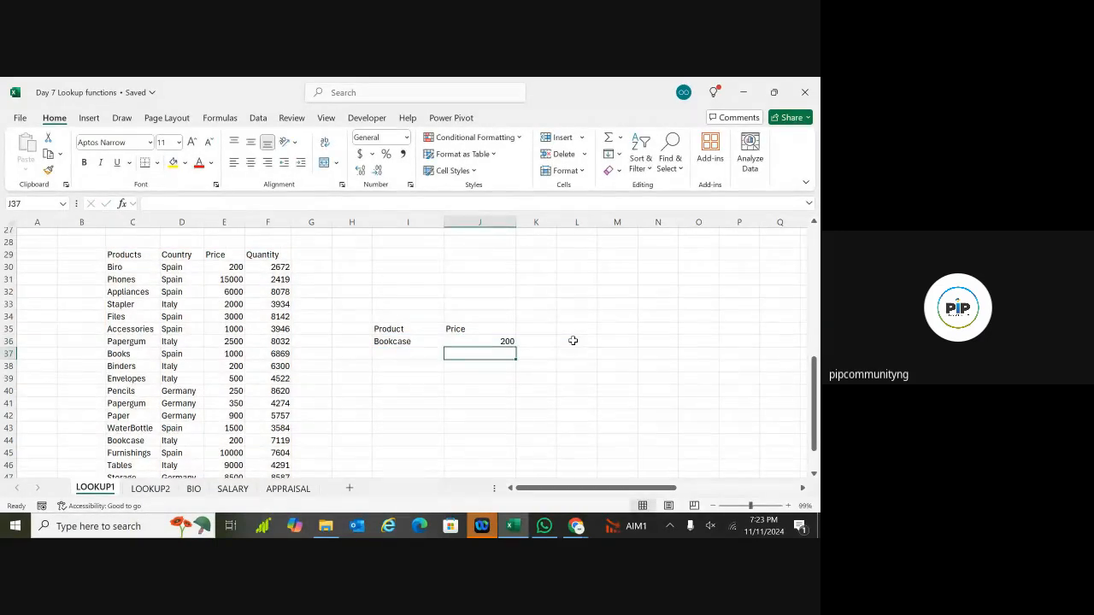
# Step: Check J36's result against the Bookcase row 44 price in the table
pyautogui.click(505, 342)
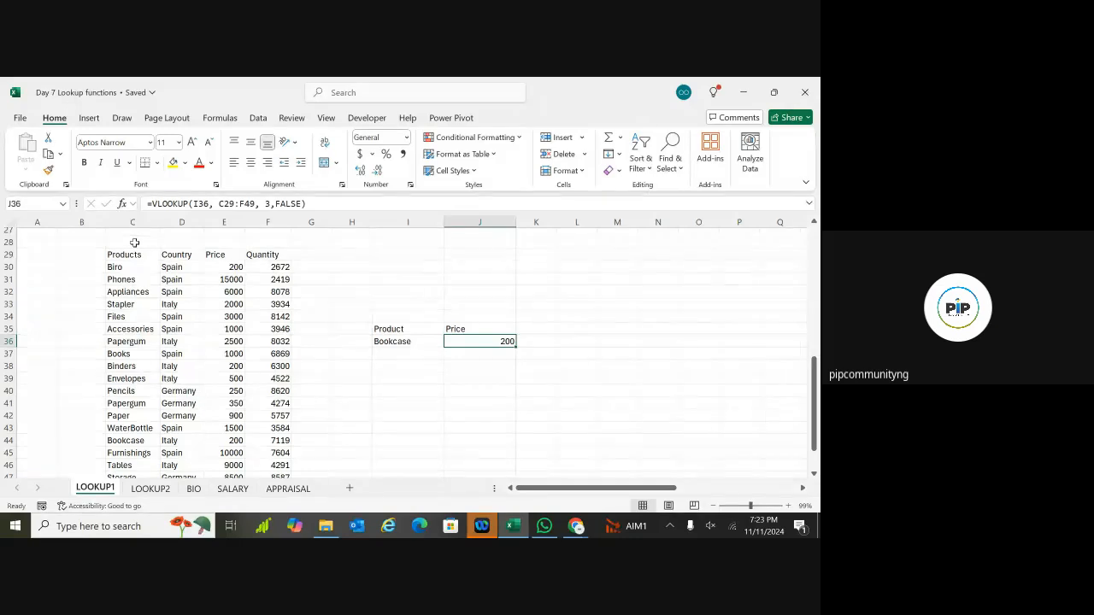
pyautogui.click(122, 441)
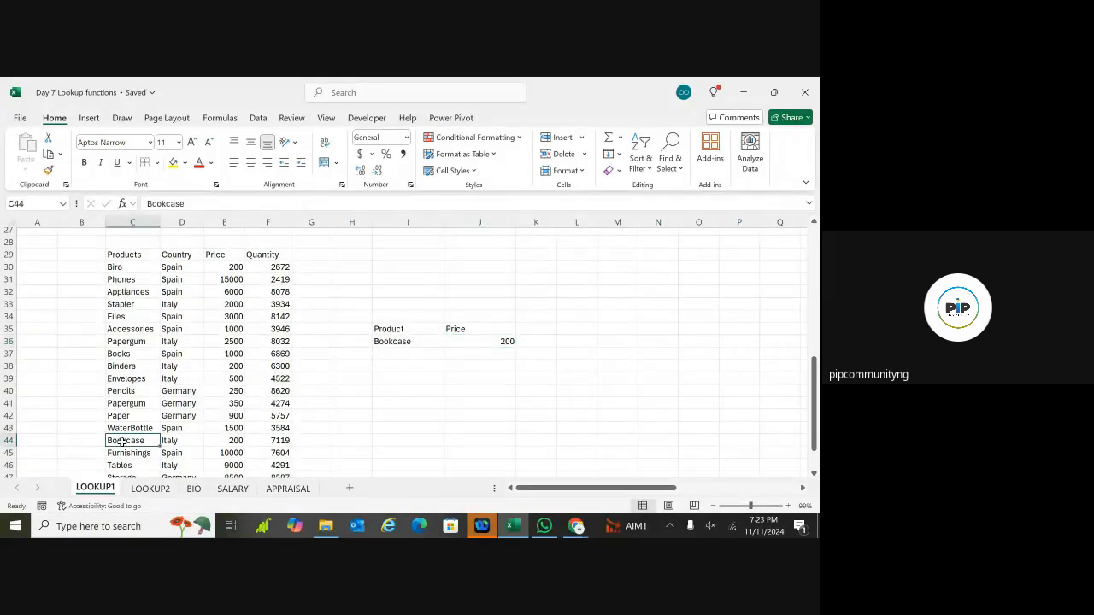
pyautogui.click(225, 440)
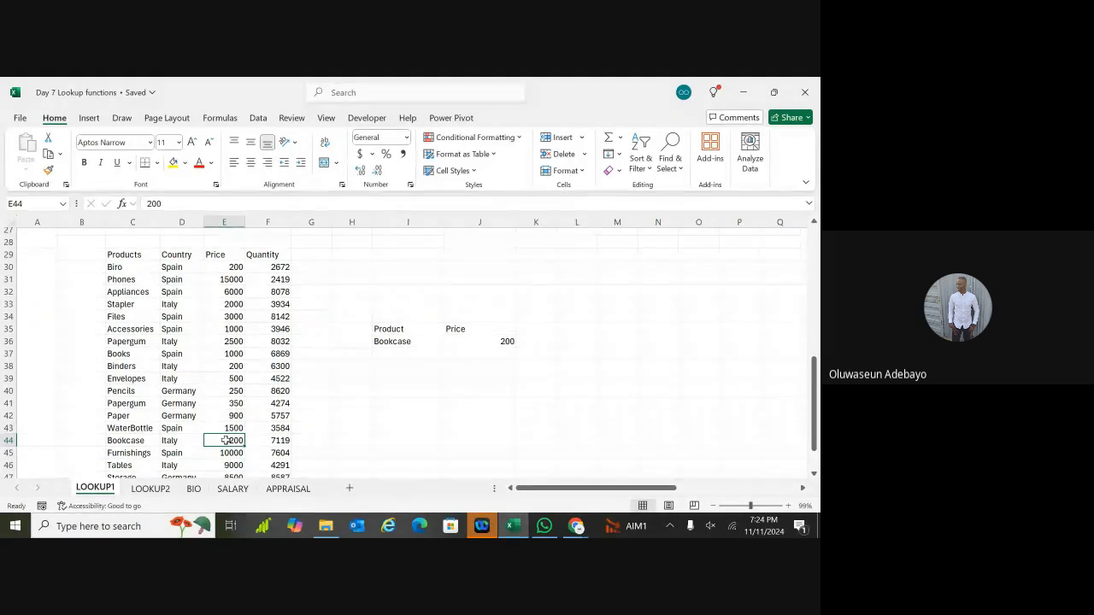
pyautogui.click(476, 341)
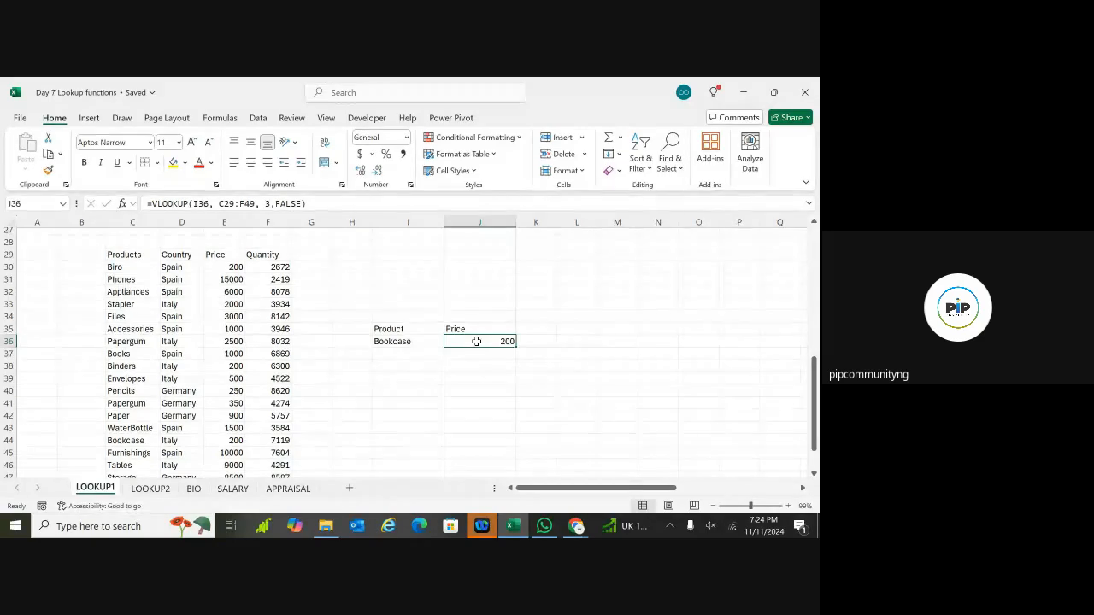
# Step: Change J36's match argument from FALSE to 0 and commit the formula
pyautogui.doubleClick(476, 341)
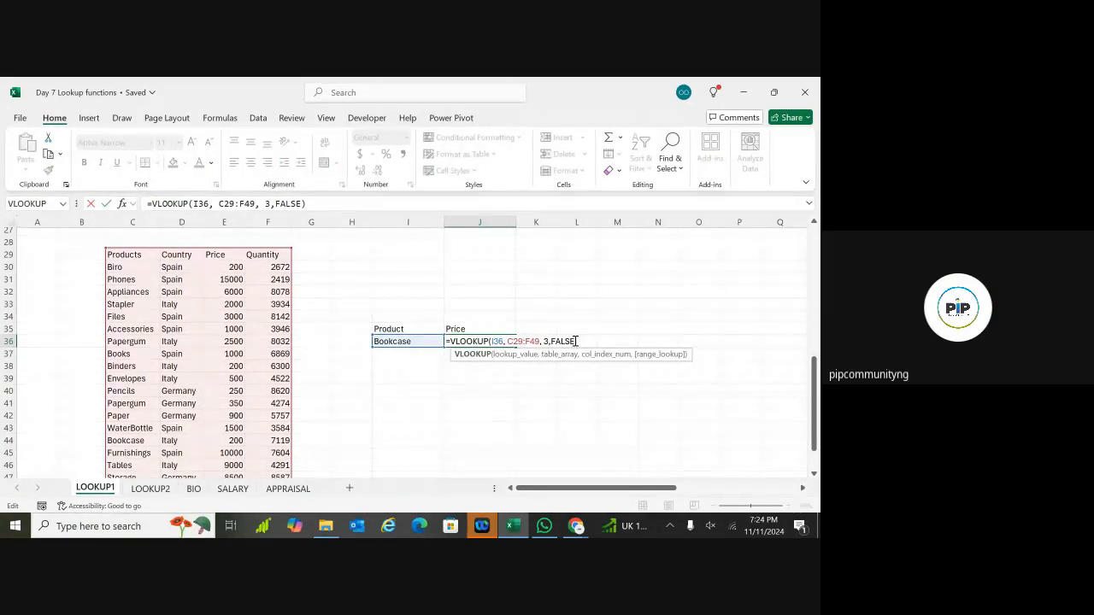
pyautogui.press('BackSpace')
pyautogui.press('BackSpace')
pyautogui.press('BackSpace')
pyautogui.press('BackSpace')
pyautogui.press('BackSpace')
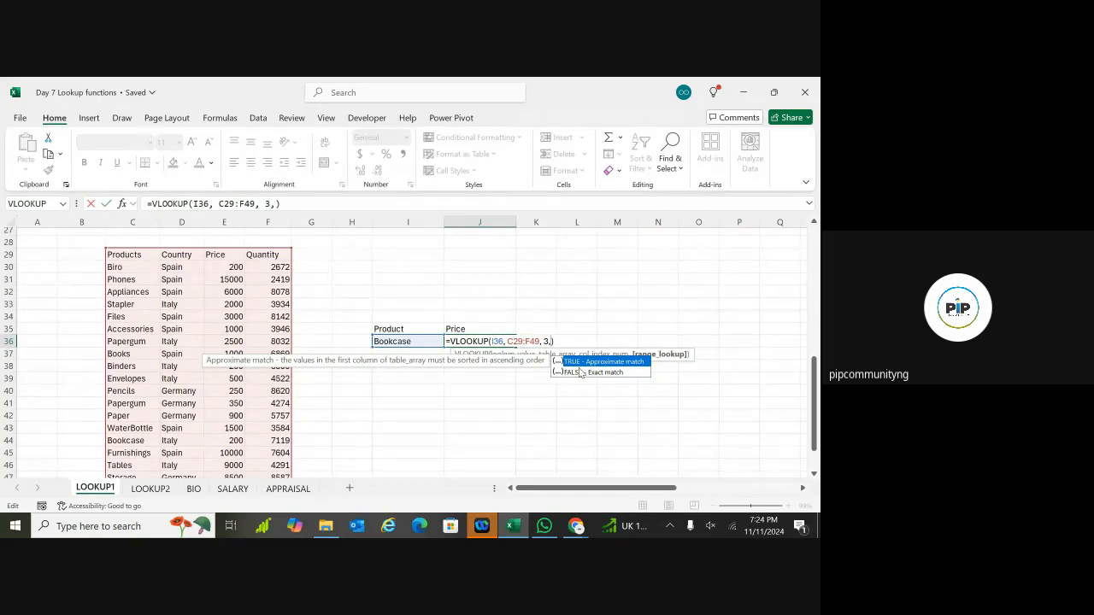
pyautogui.write('0')
pyautogui.press('Return')
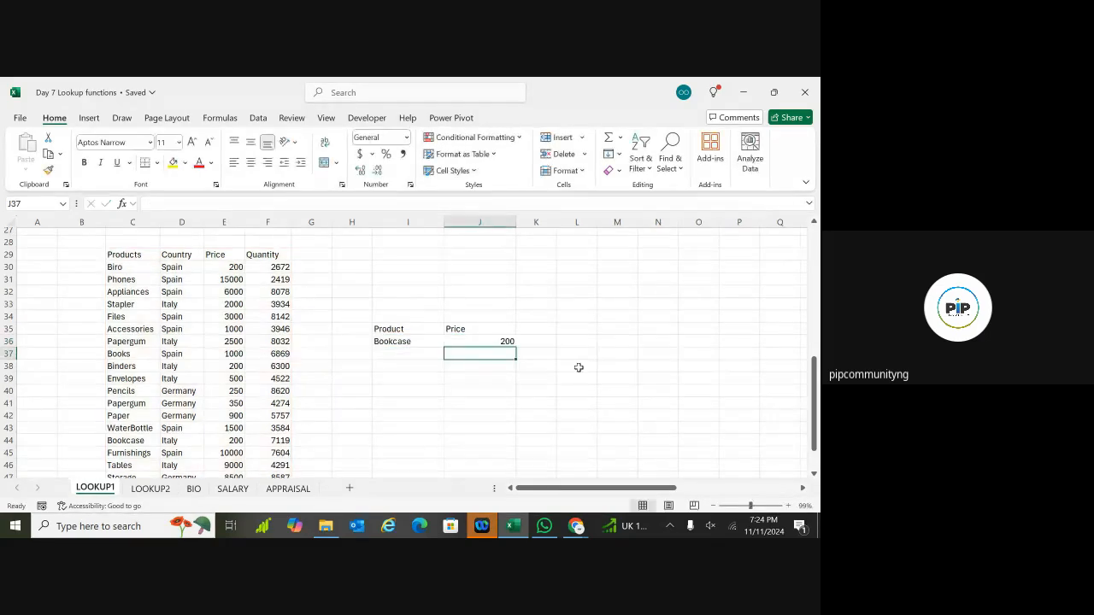
# Step: Restore FALSE as J36's exact-match argument, giving =VLOOKUP(I36, C29:F49, 3,FALSE)
pyautogui.click(485, 341)
pyautogui.doubleClick(486, 341)
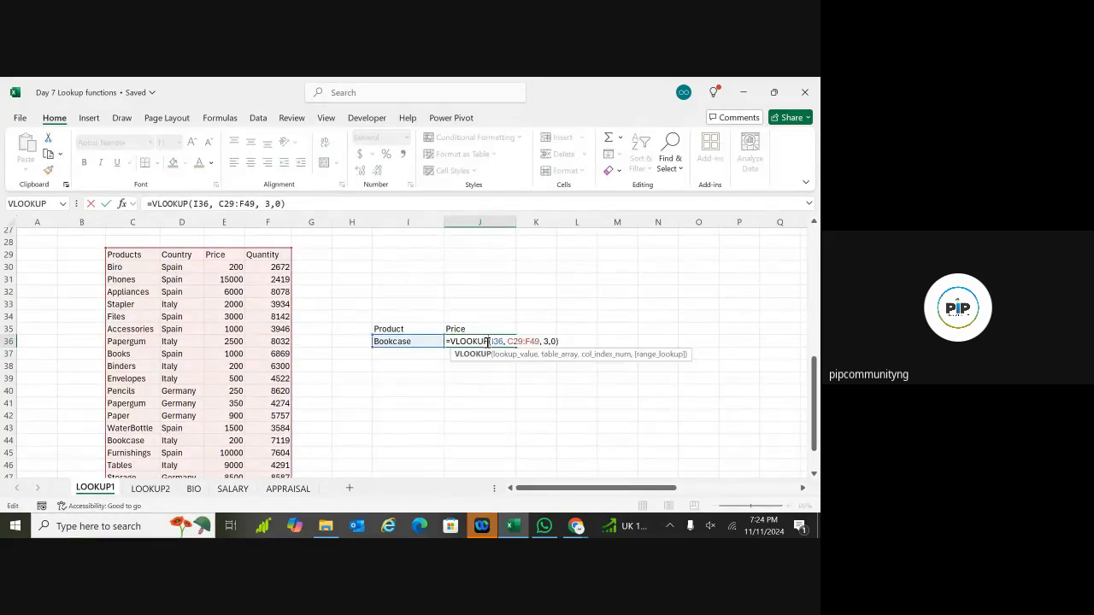
pyautogui.click(555, 341)
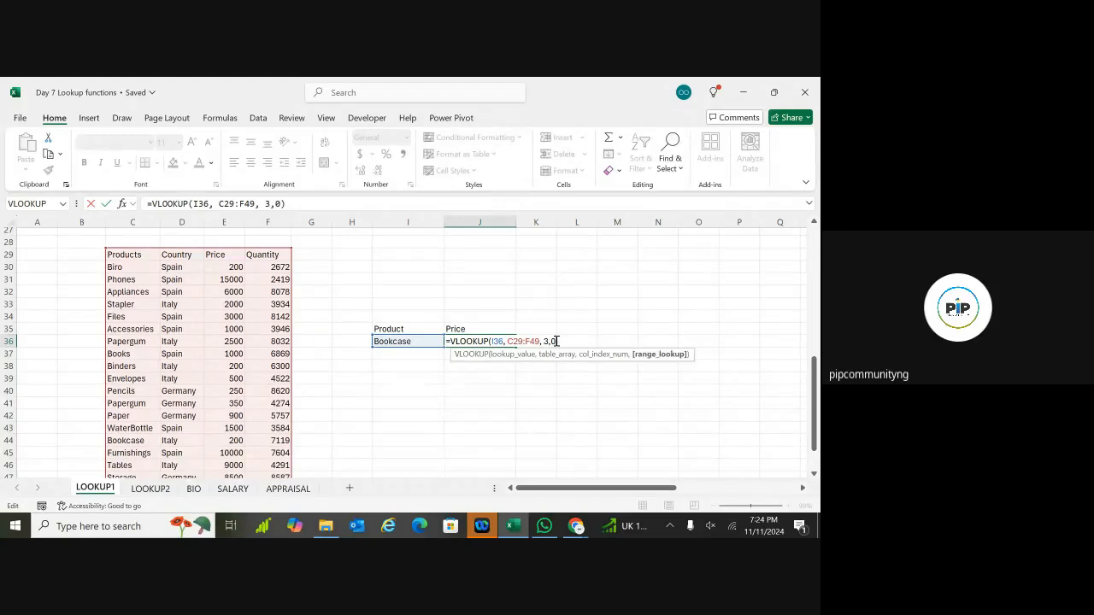
pyautogui.press('BackSpace')
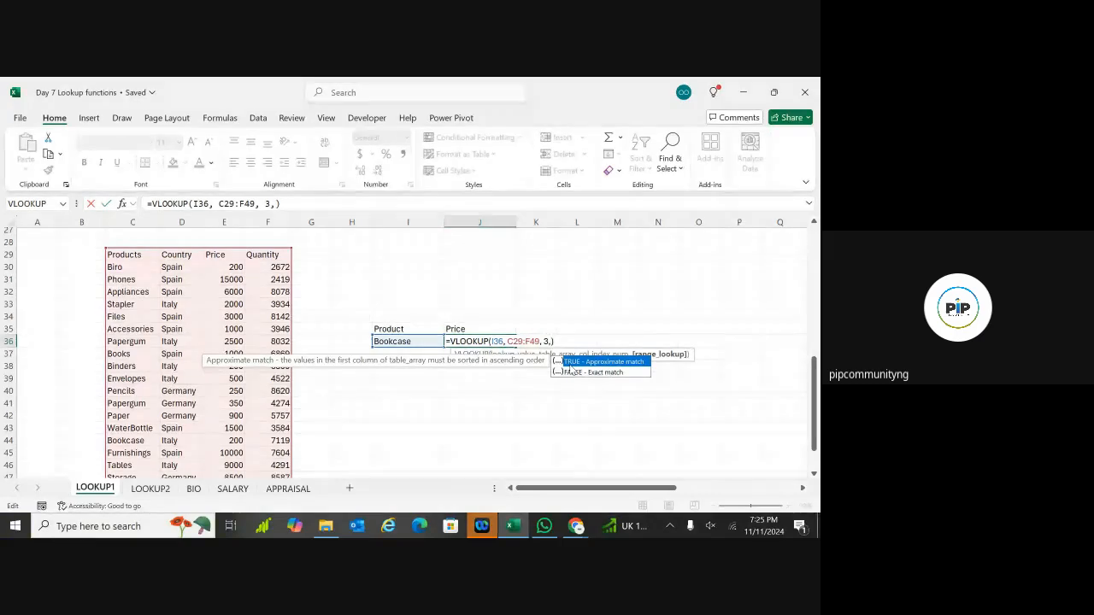
pyautogui.write('TR')
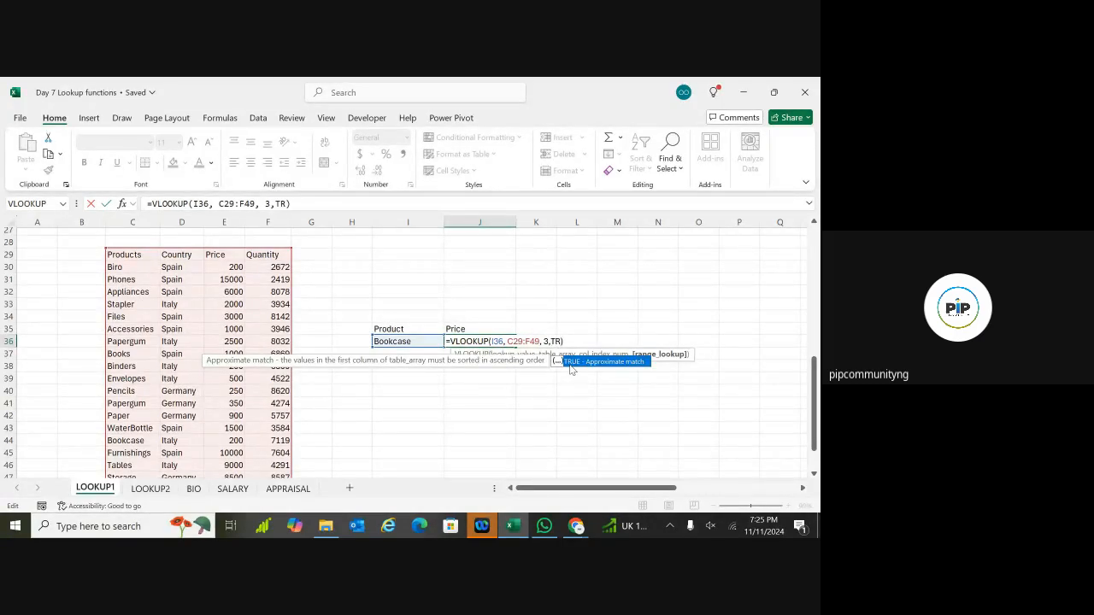
pyautogui.press('BackSpace')
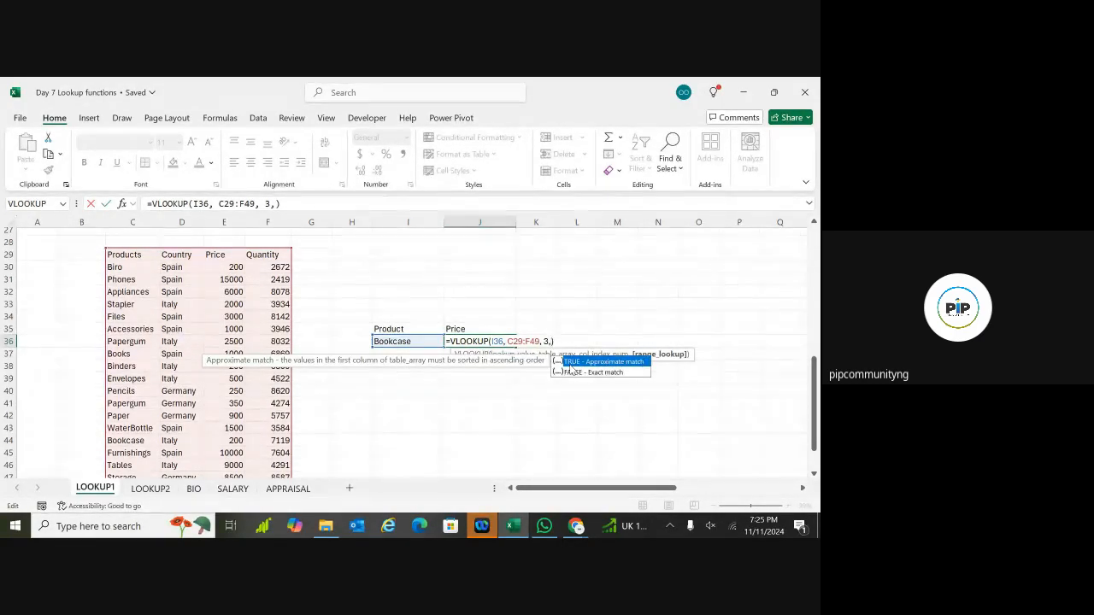
pyautogui.write('FALSSE')
pyautogui.press('BackSpace')
pyautogui.press('BackSpace')
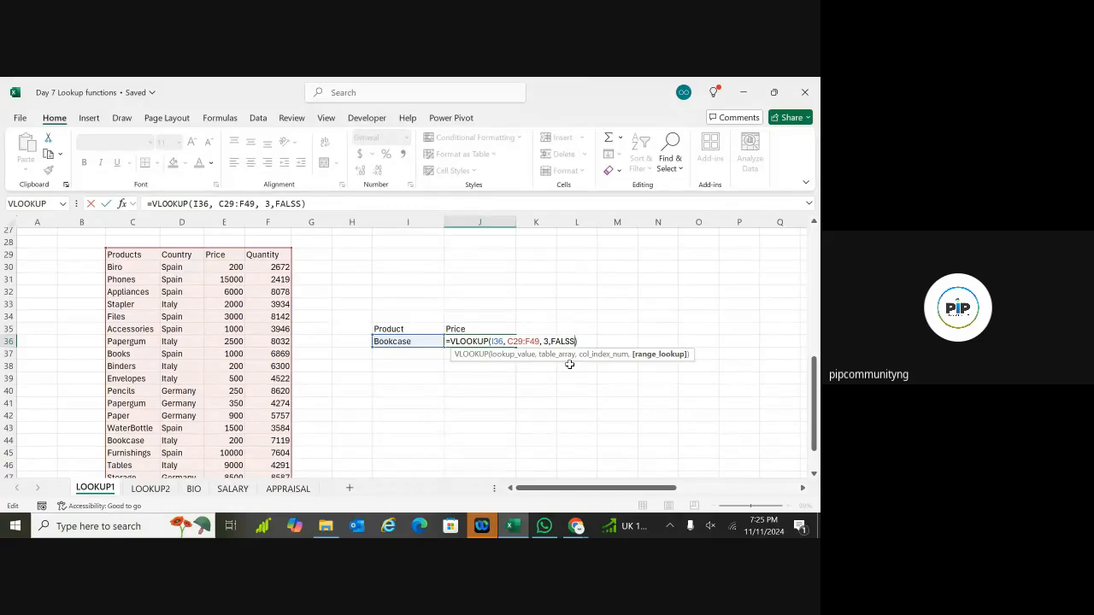
pyautogui.doubleClick(576, 361)
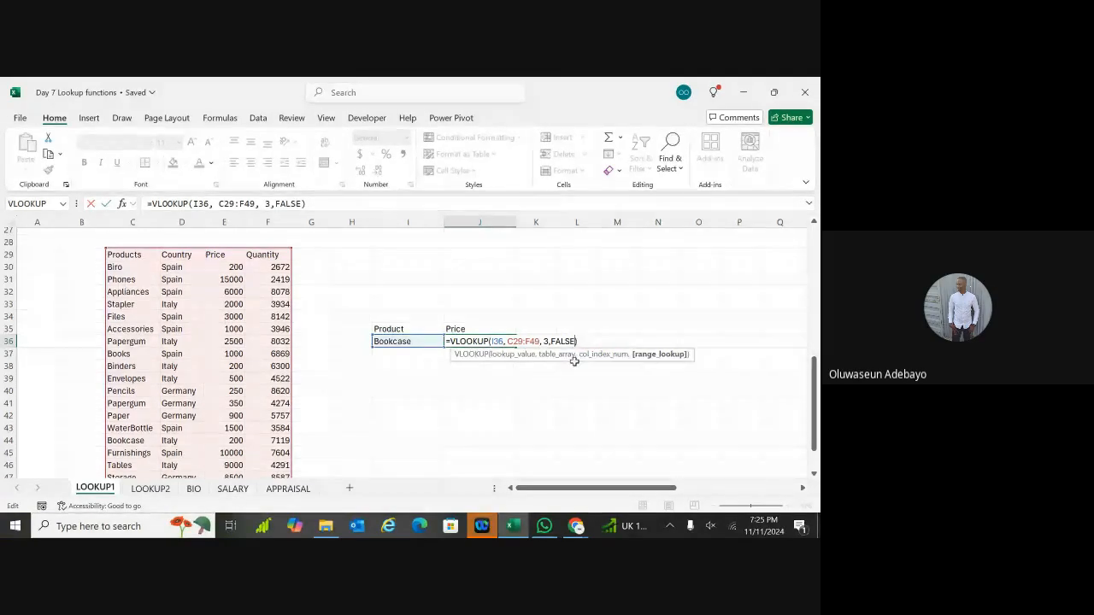
pyautogui.write(')')
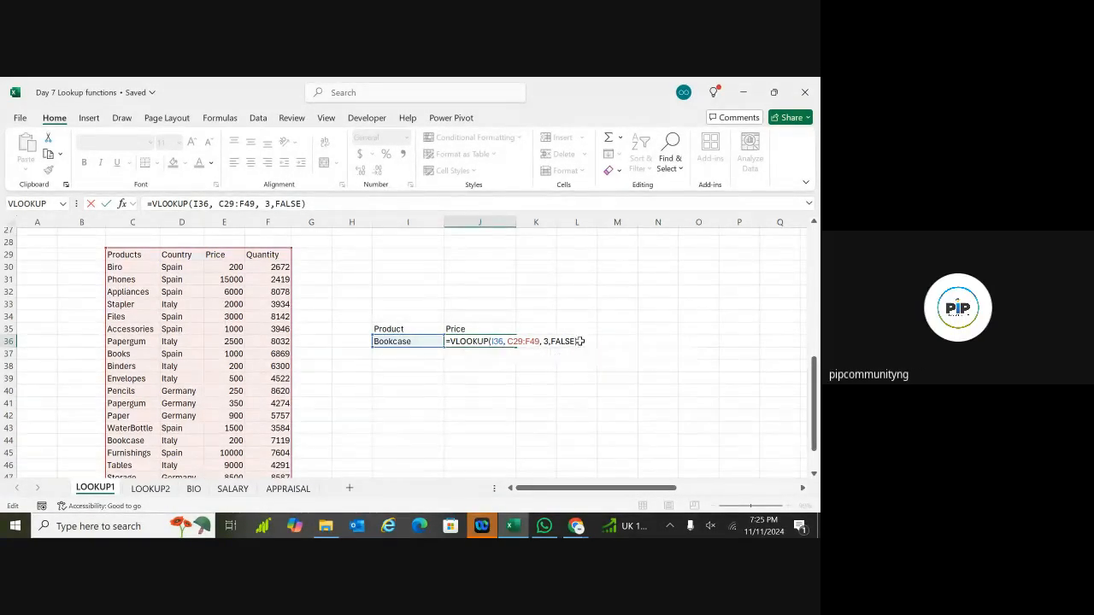
pyautogui.press('Return')
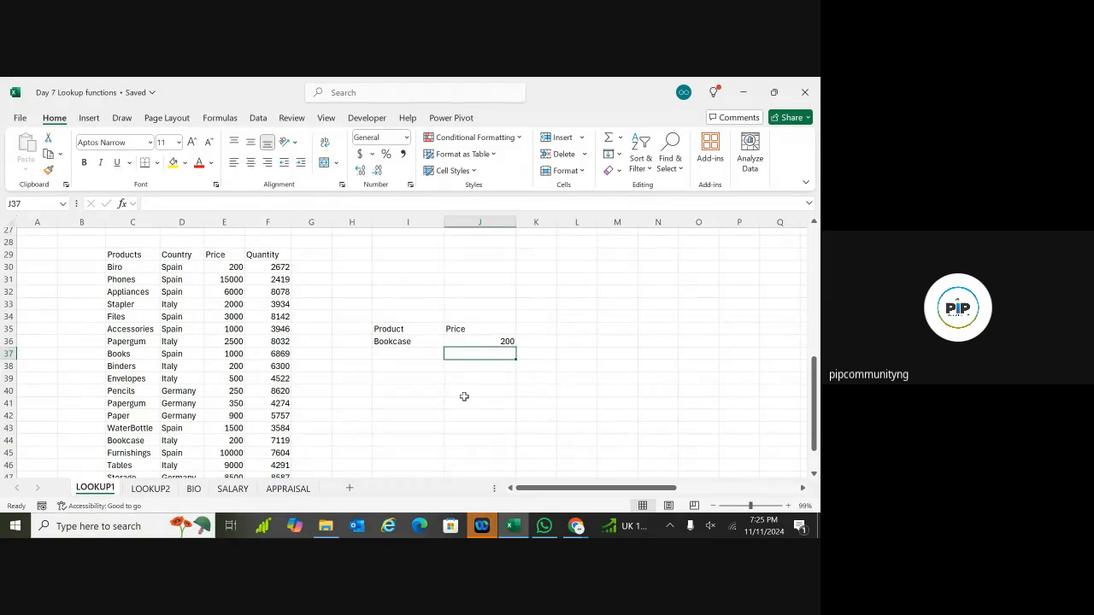
pyautogui.click(493, 341)
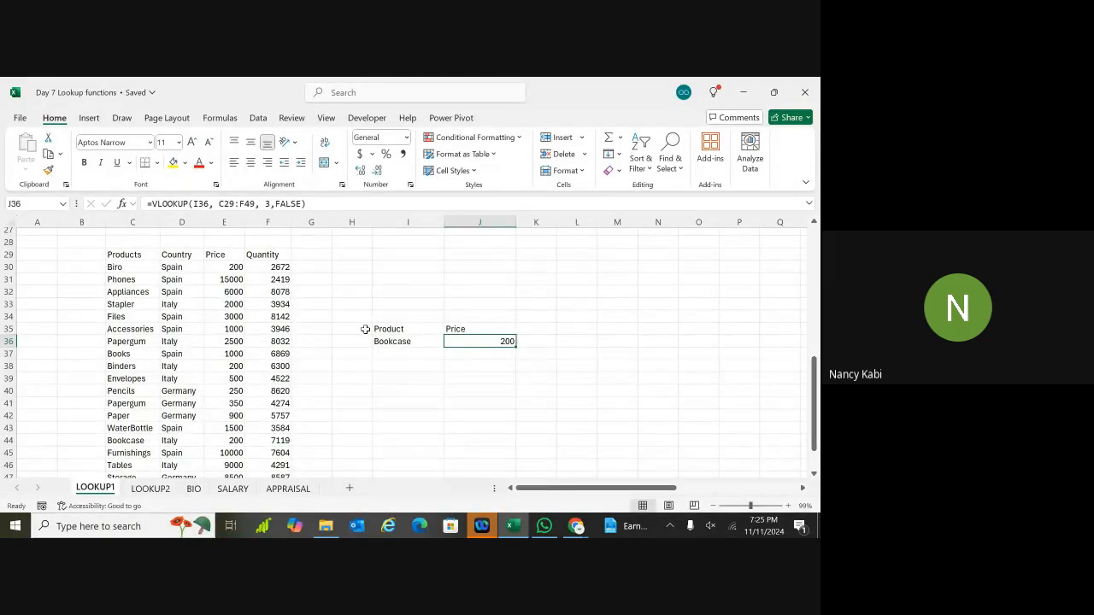
pyautogui.click(124, 255)
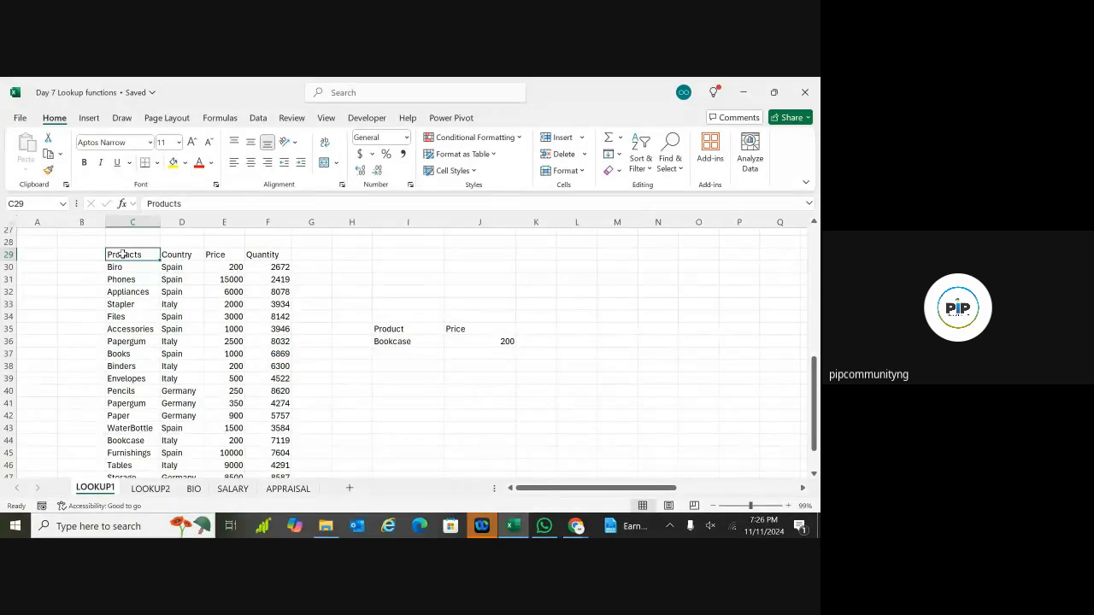
pyautogui.hotkey('ctrl', 'shift', 'Right')
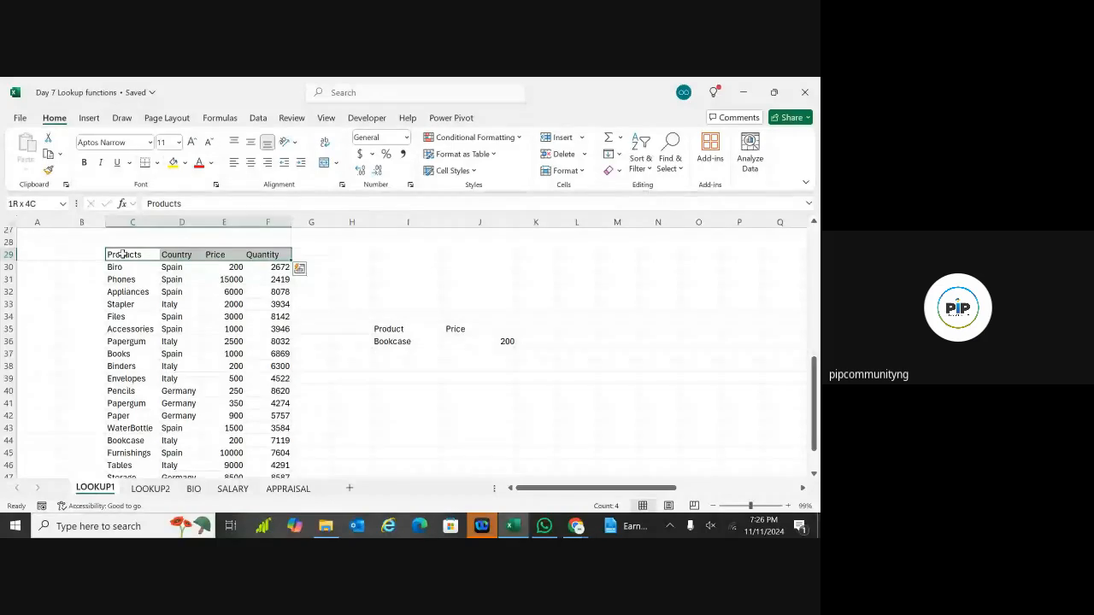
pyautogui.hotkey('ctrl', 'shift', 'Down')
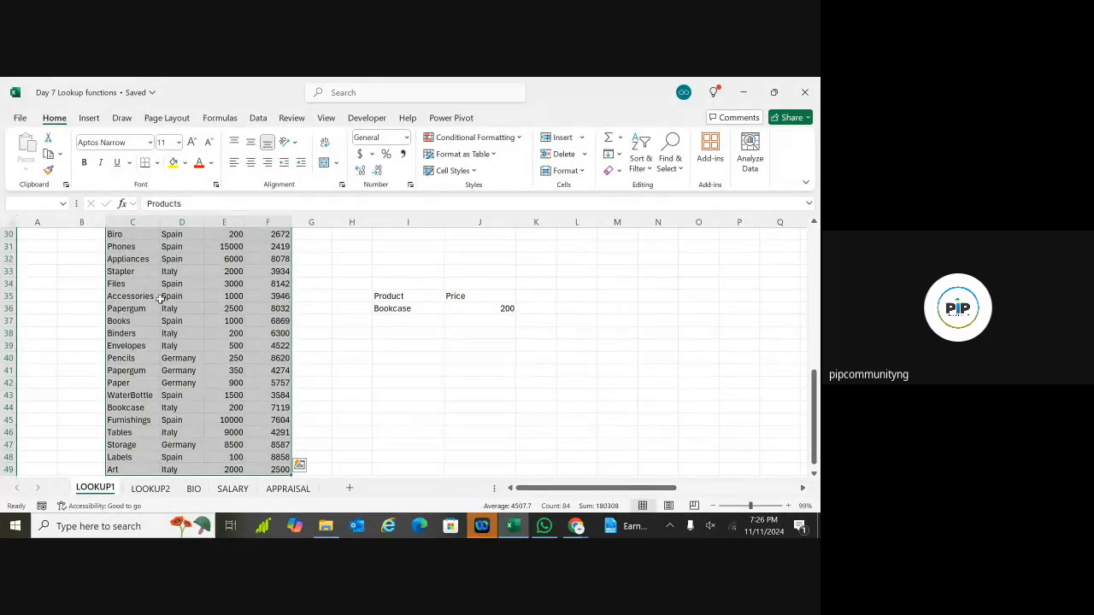
pyautogui.click(362, 360)
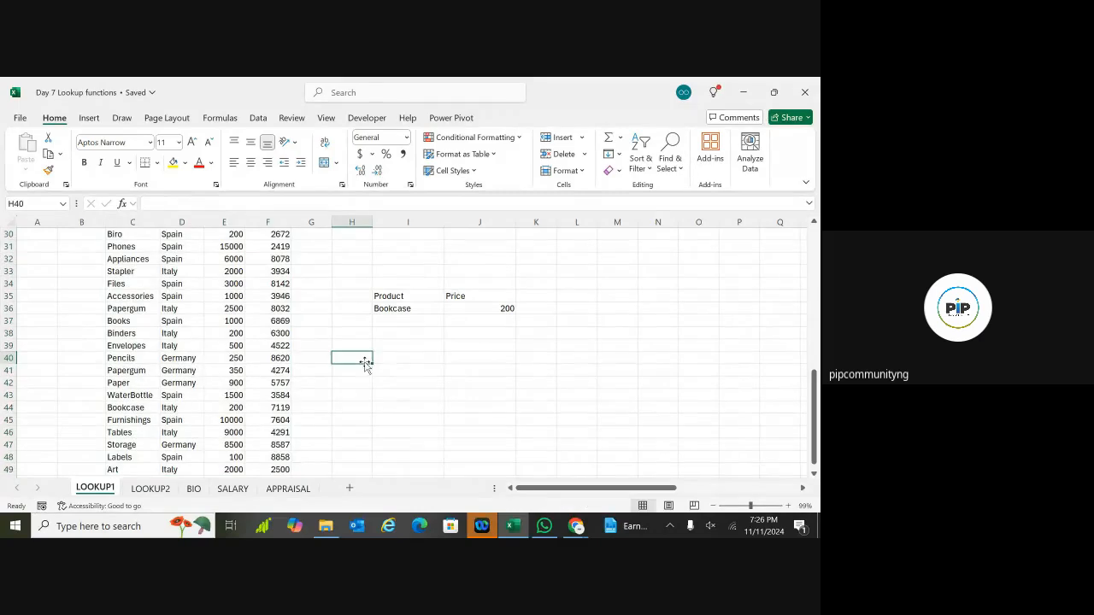
pyautogui.click(504, 307)
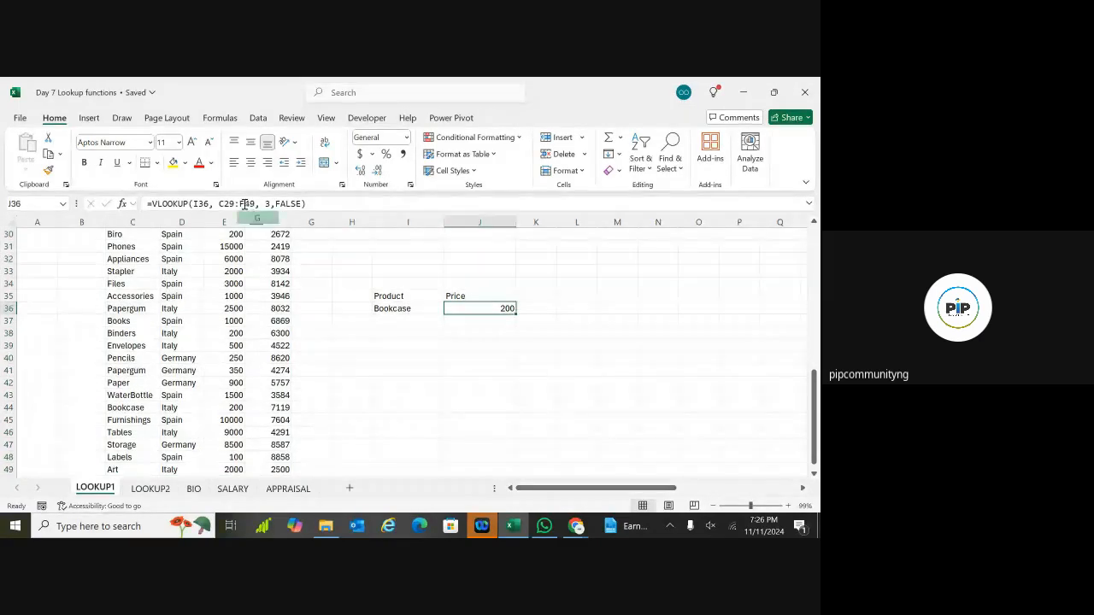
pyautogui.scroll(2, 383, 339)
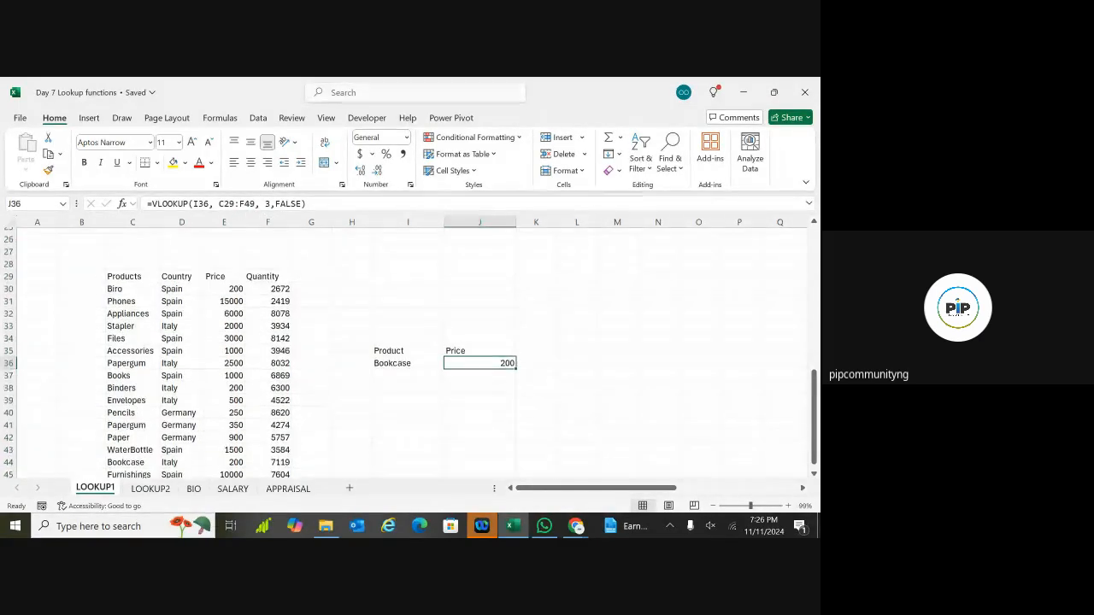
pyautogui.click(138, 267)
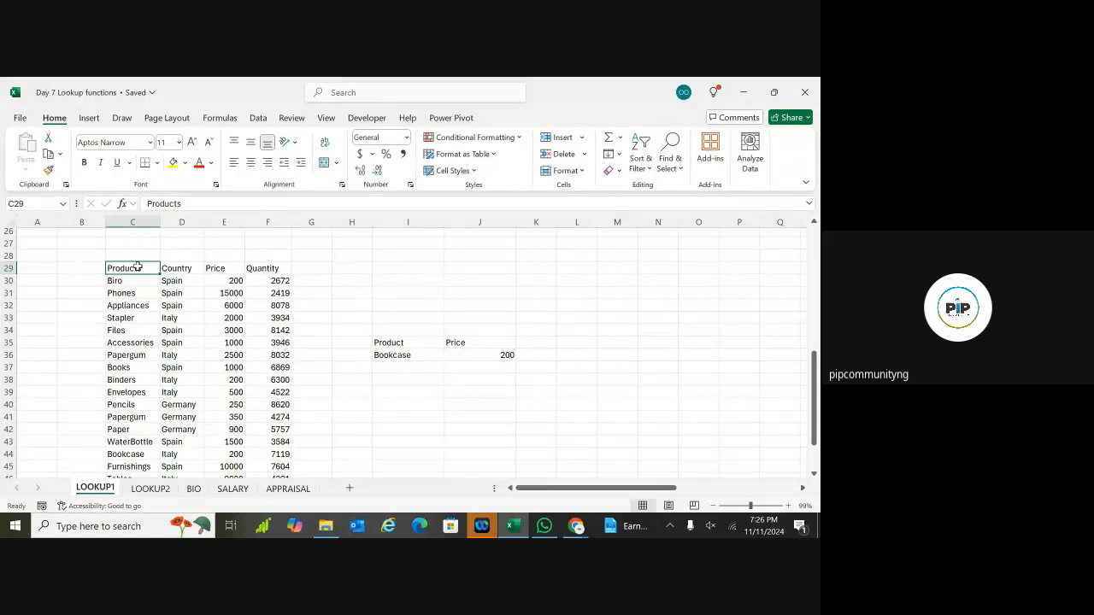
pyautogui.scroll(-2, 280, 375)
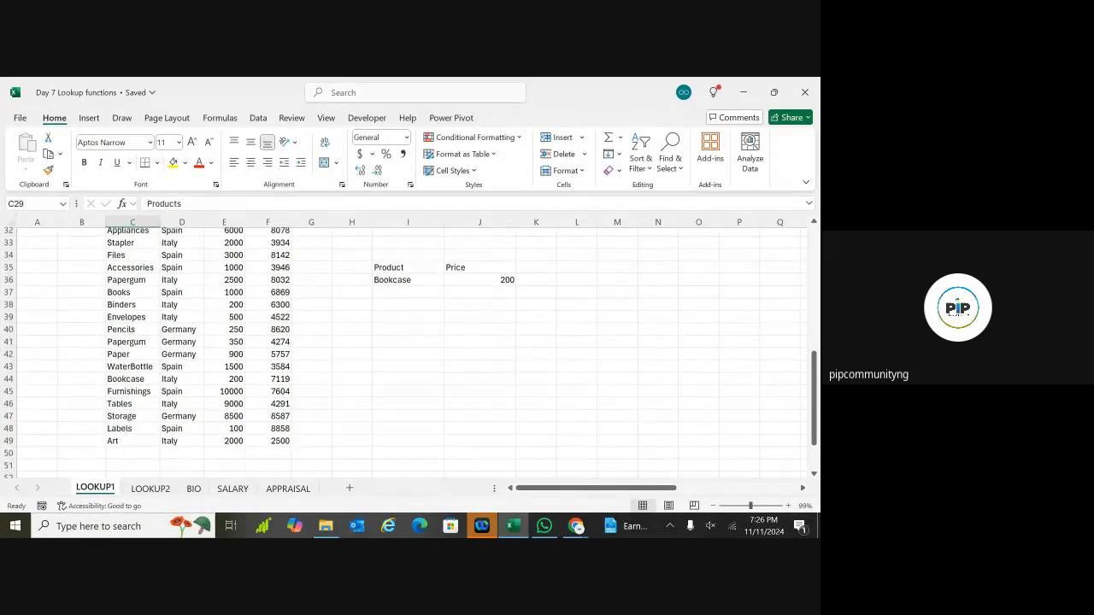
pyautogui.click(282, 442)
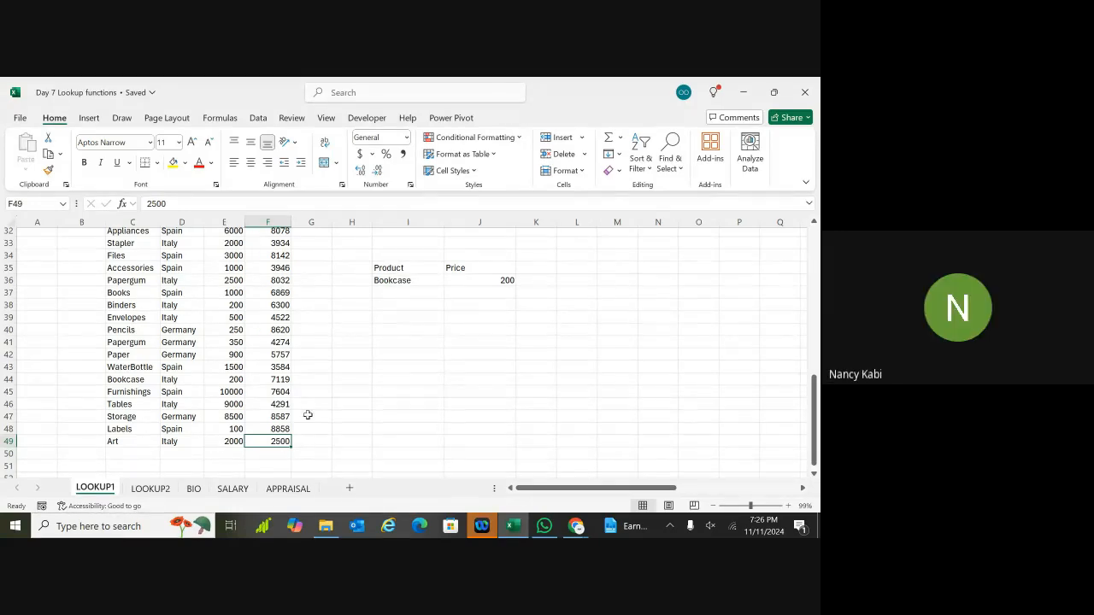
pyautogui.scroll(9, 280, 318)
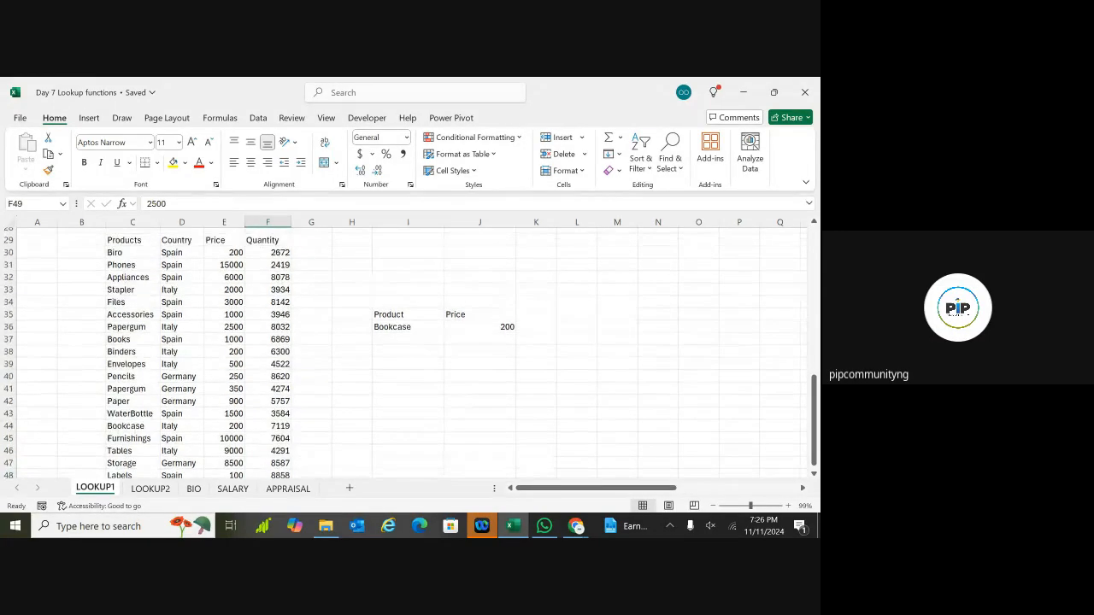
pyautogui.scroll(2, 280, 318)
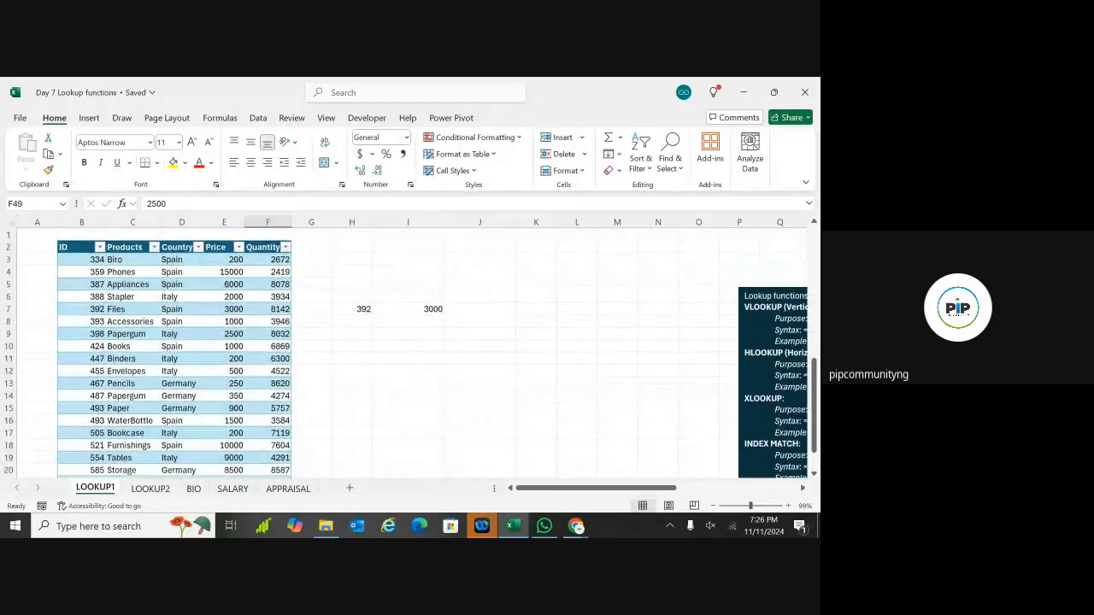
pyautogui.click(154, 283)
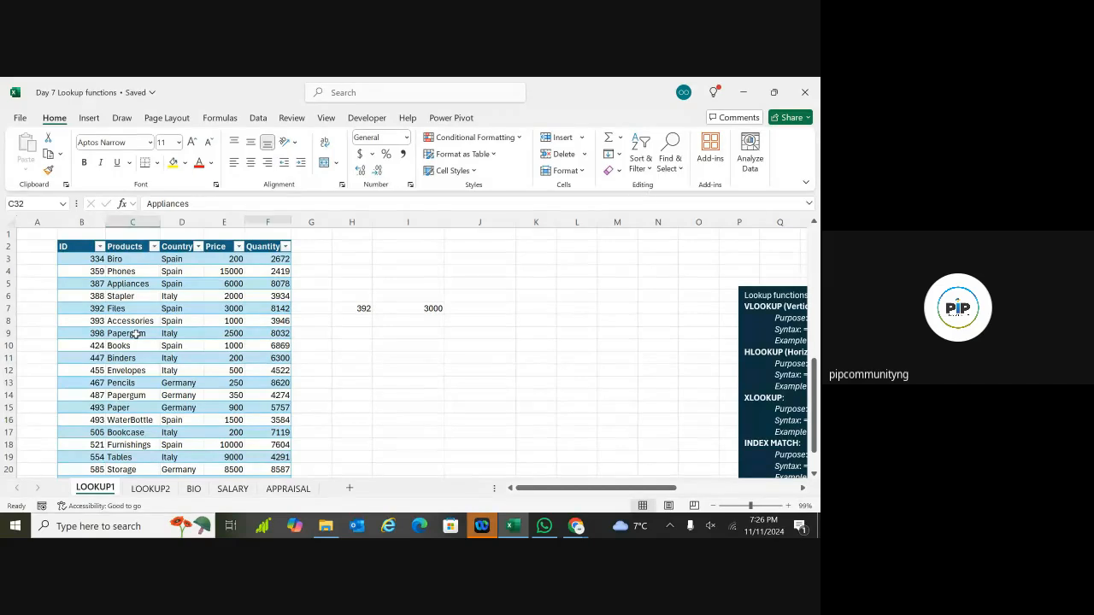
pyautogui.scroll(-1, 197, 407)
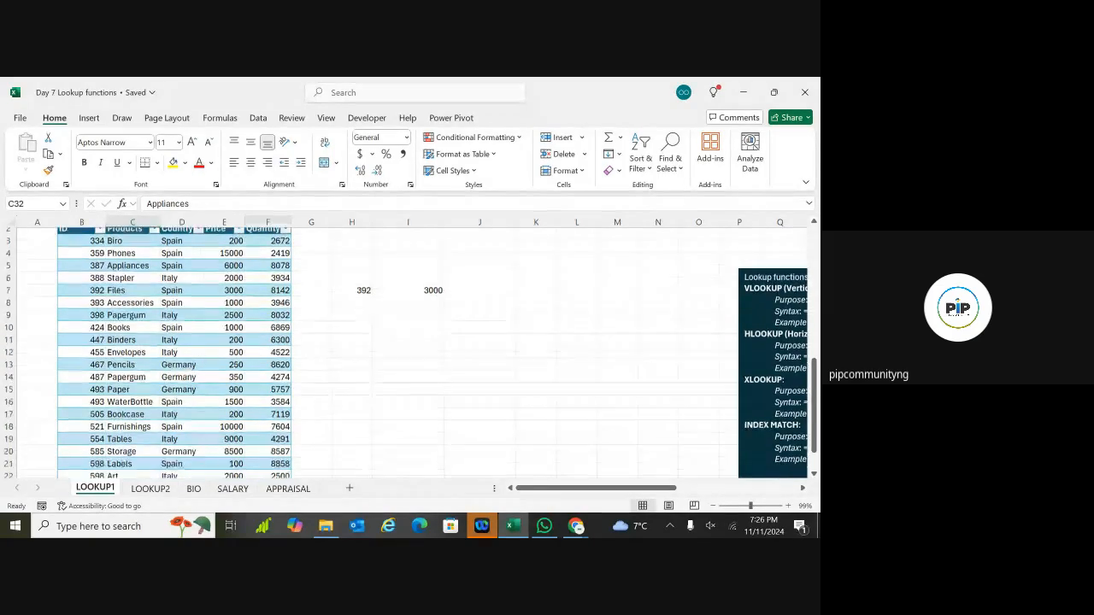
pyautogui.scroll(-7, 205, 403)
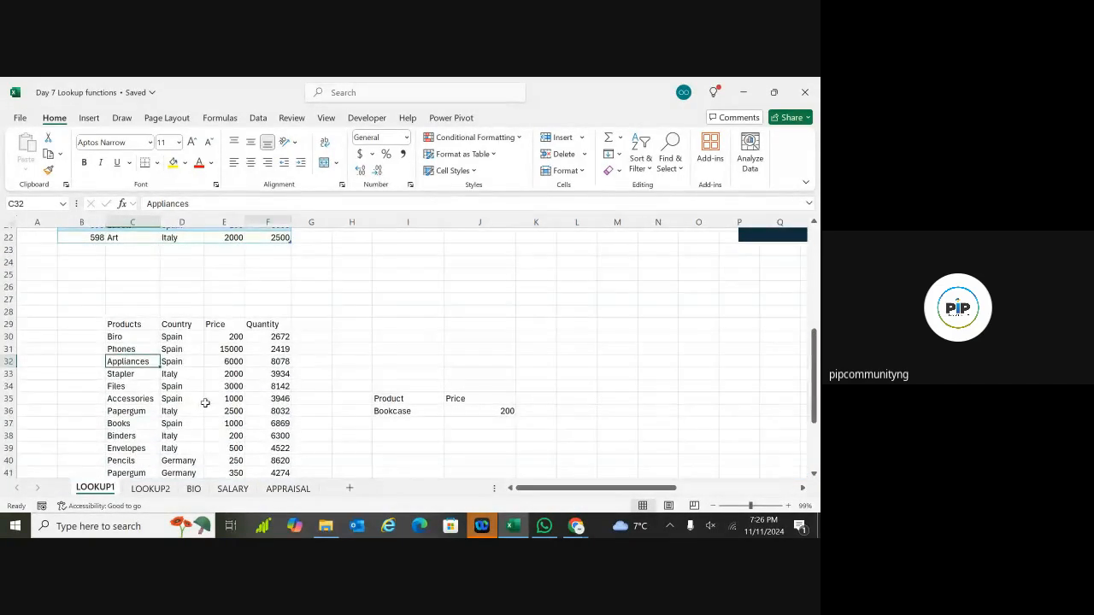
pyautogui.scroll(-3, 205, 403)
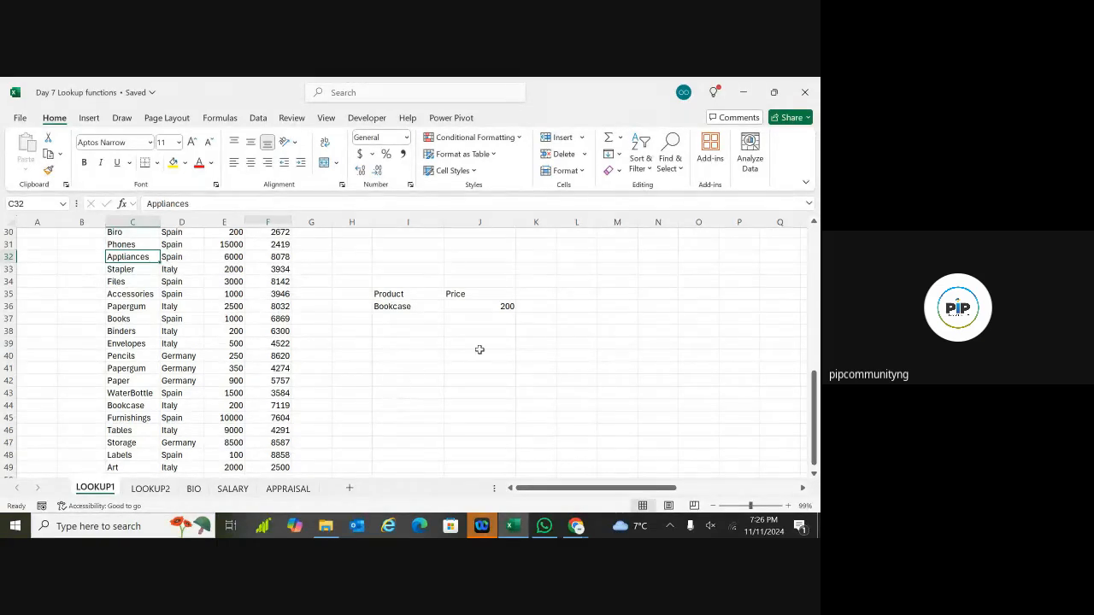
pyautogui.scroll(1, 479, 349)
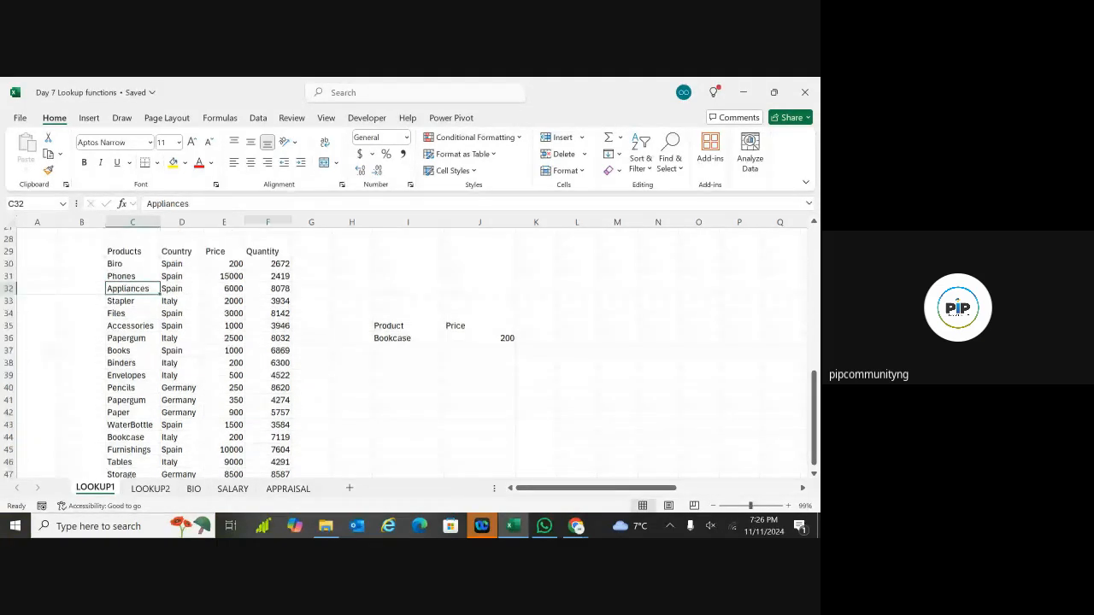
pyautogui.click(524, 331)
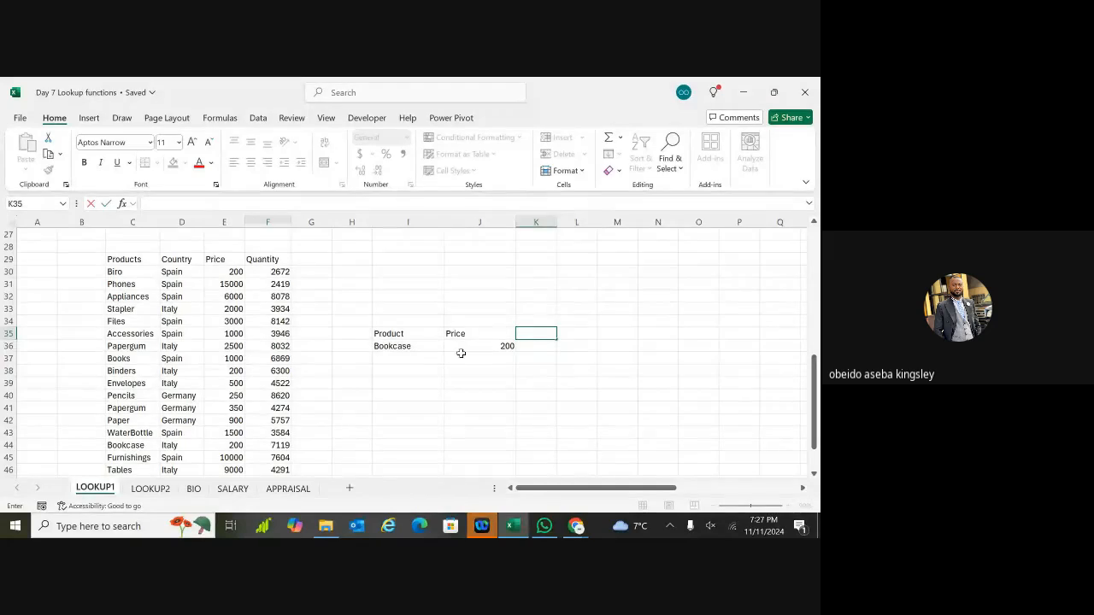
pyautogui.doubleClick(389, 398)
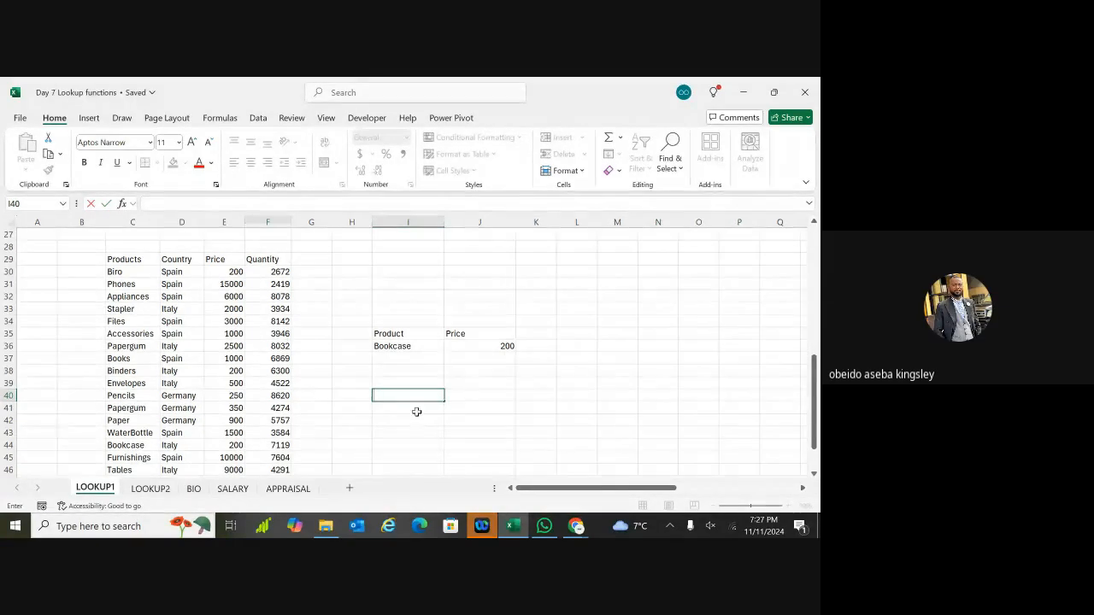
pyautogui.click(397, 416)
pyautogui.doubleClick(396, 408)
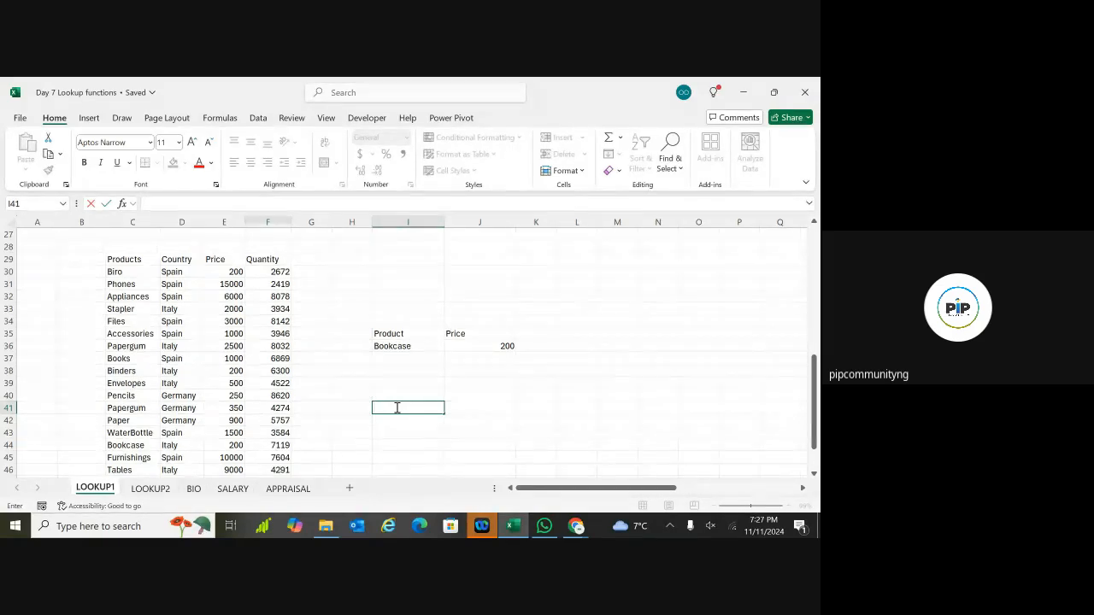
pyautogui.click(128, 450)
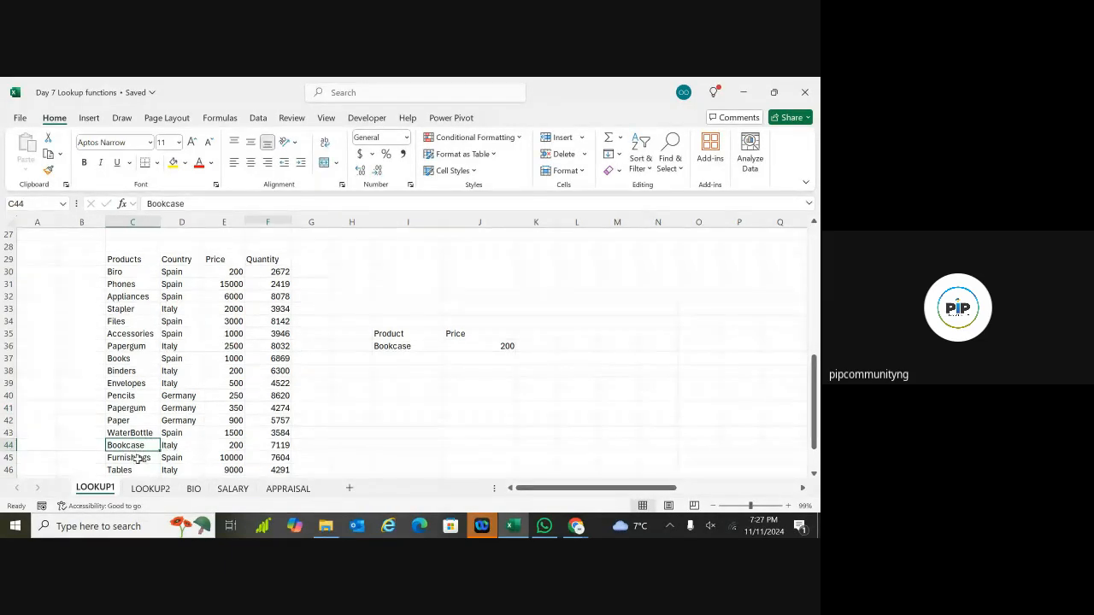
pyautogui.click(140, 458)
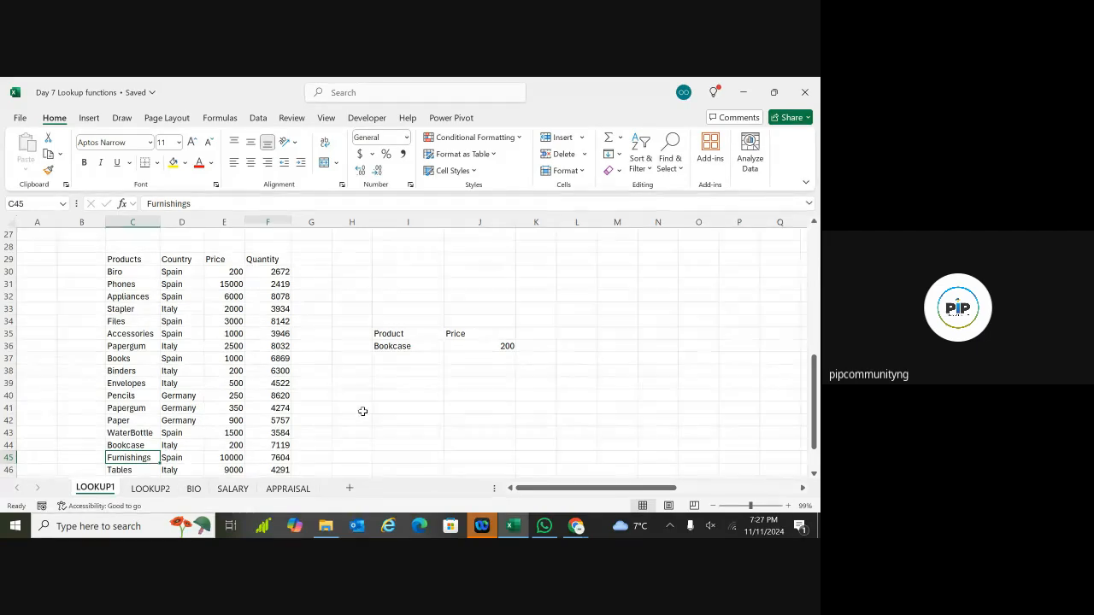
pyautogui.doubleClick(385, 397)
# Step: Enter 'furnishings' in I40 and 'furnishing' in I41, then check both cells
pyautogui.write('f')
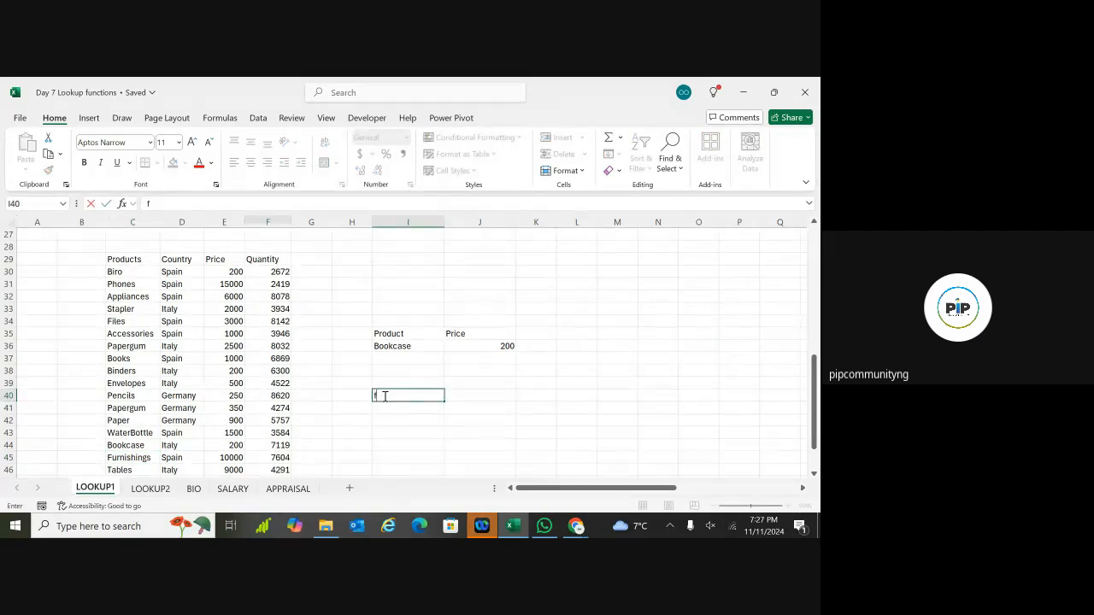
pyautogui.write('urni')
pyautogui.write('shings')
pyautogui.press('Return')
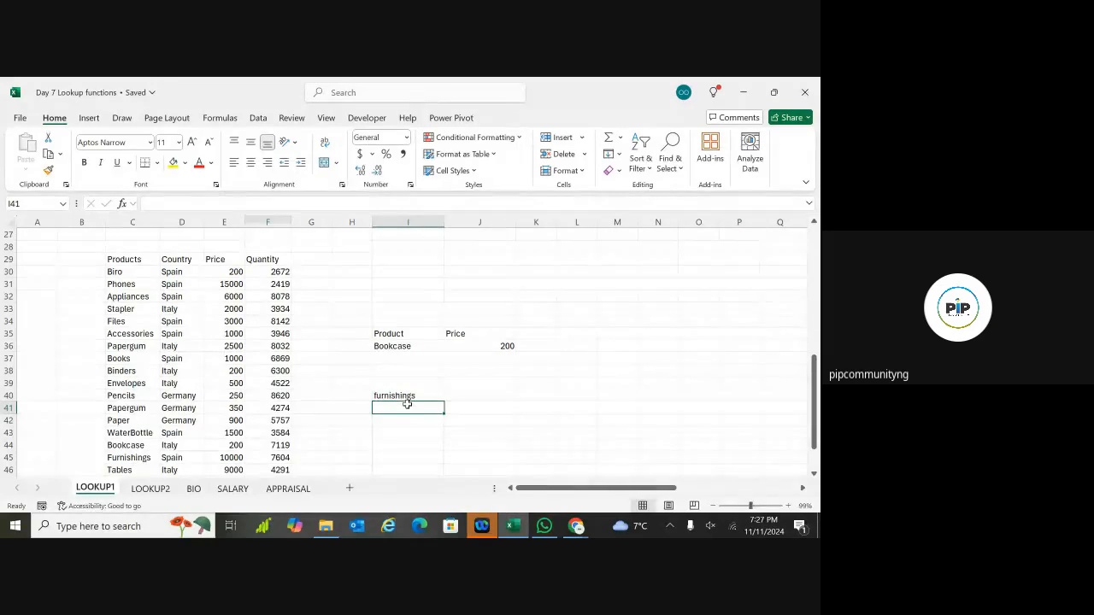
pyautogui.write('furnishing')
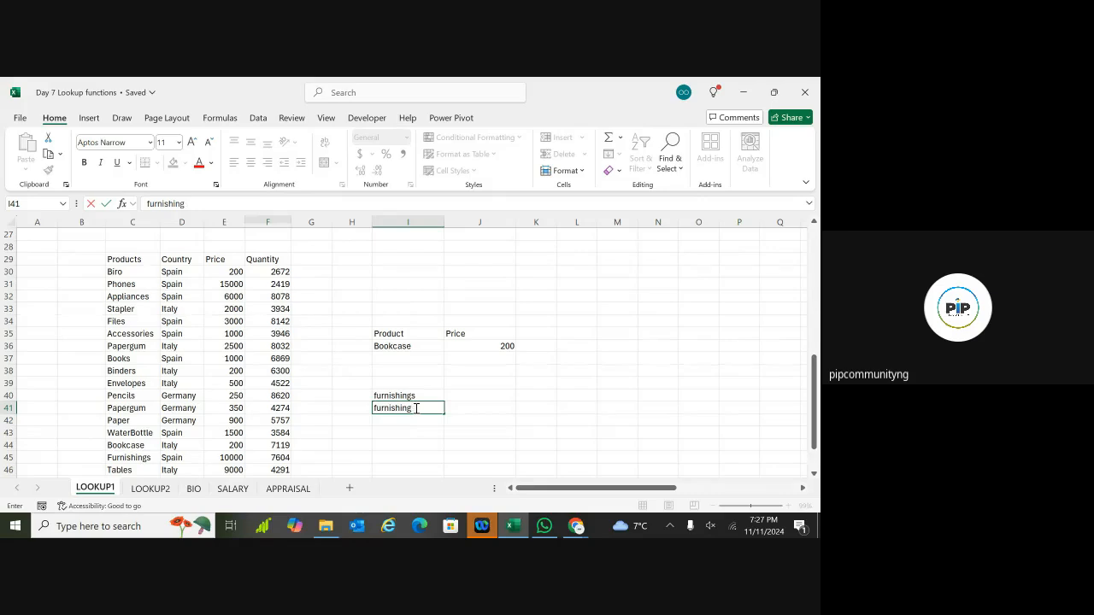
pyautogui.click(483, 431)
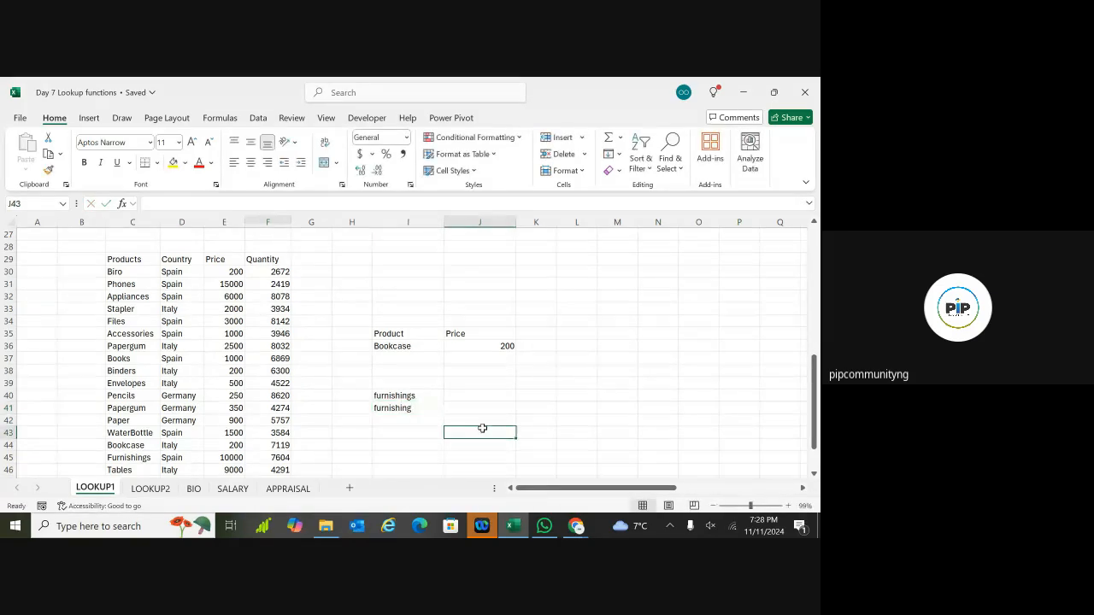
pyautogui.click(420, 406)
pyautogui.click(415, 395)
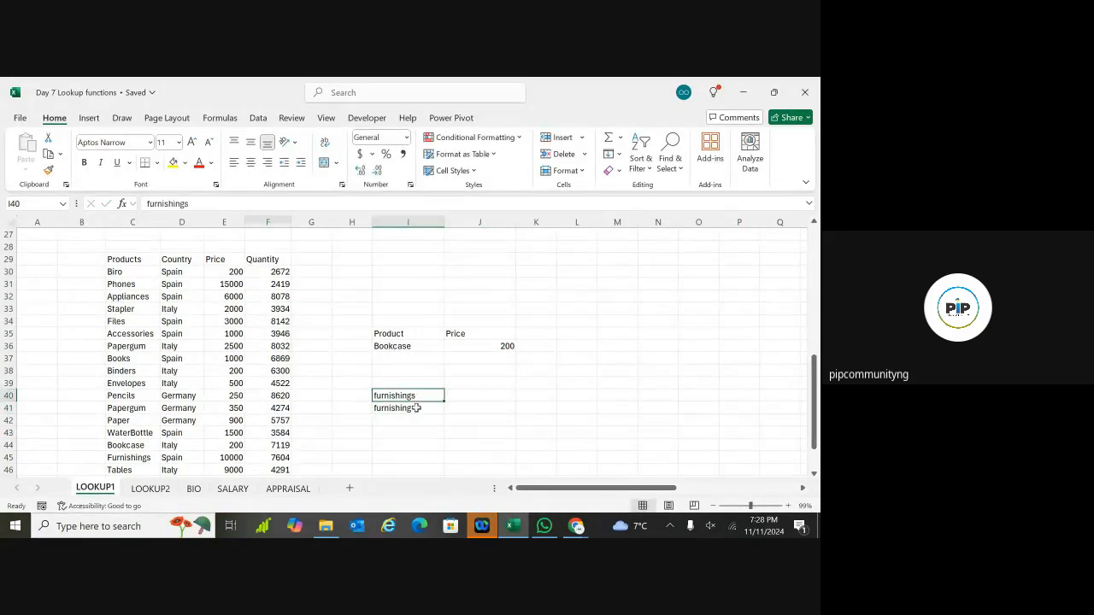
pyautogui.click(419, 407)
pyautogui.click(416, 395)
pyautogui.click(408, 407)
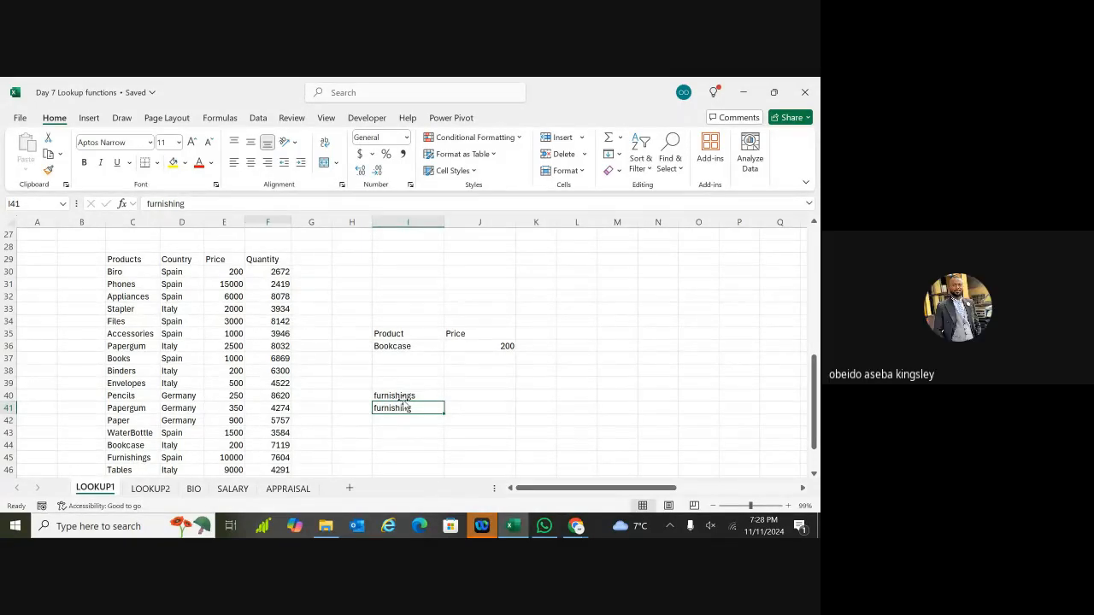
pyautogui.moveTo(405, 406); pyautogui.dragTo(410, 400)
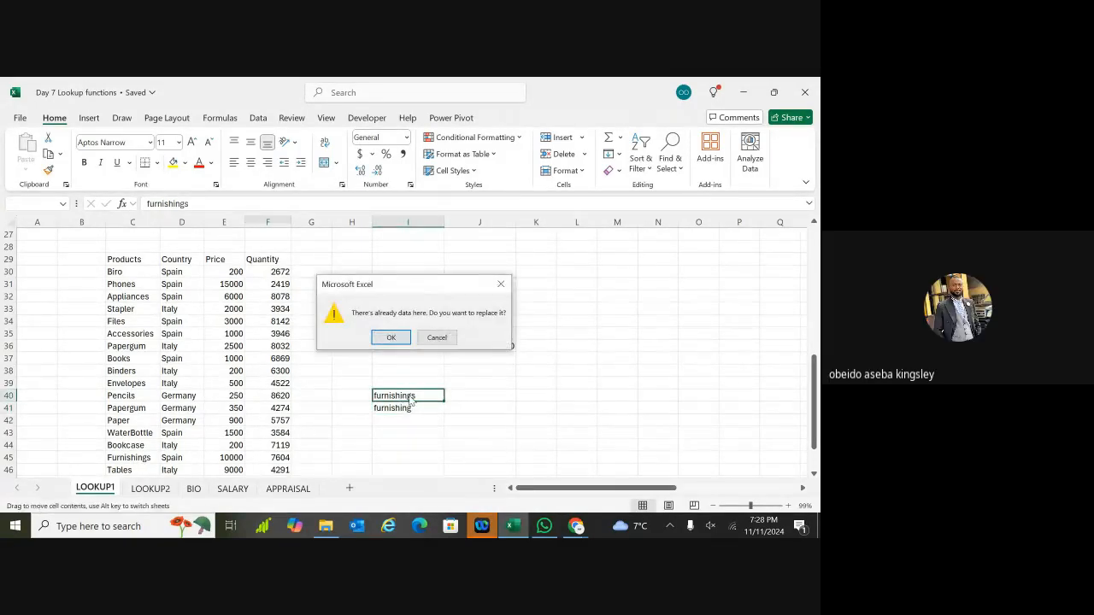
pyautogui.click(500, 284)
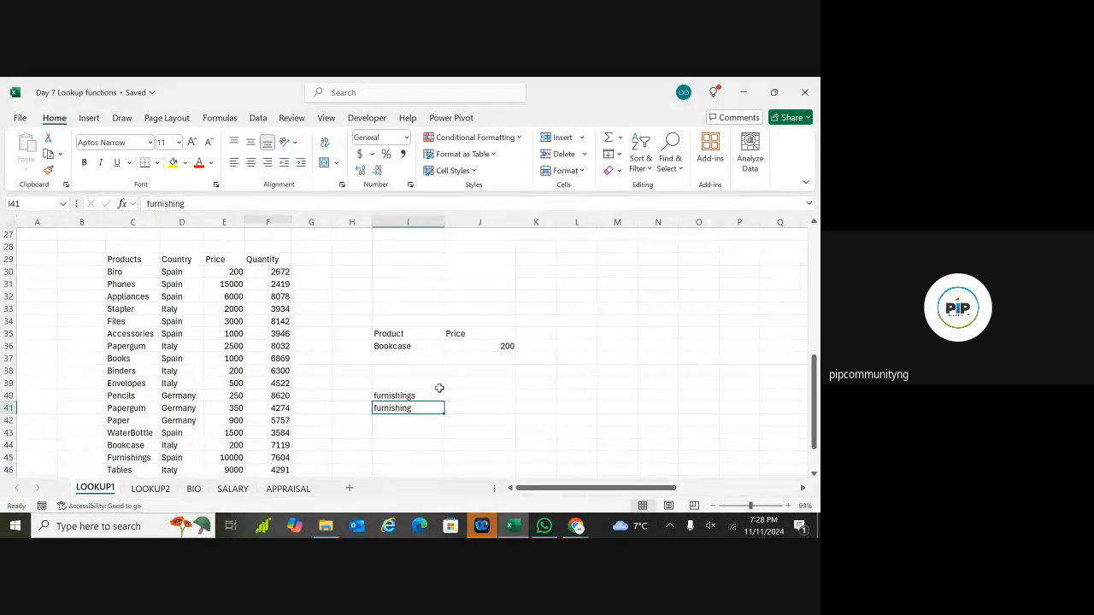
pyautogui.click(426, 394)
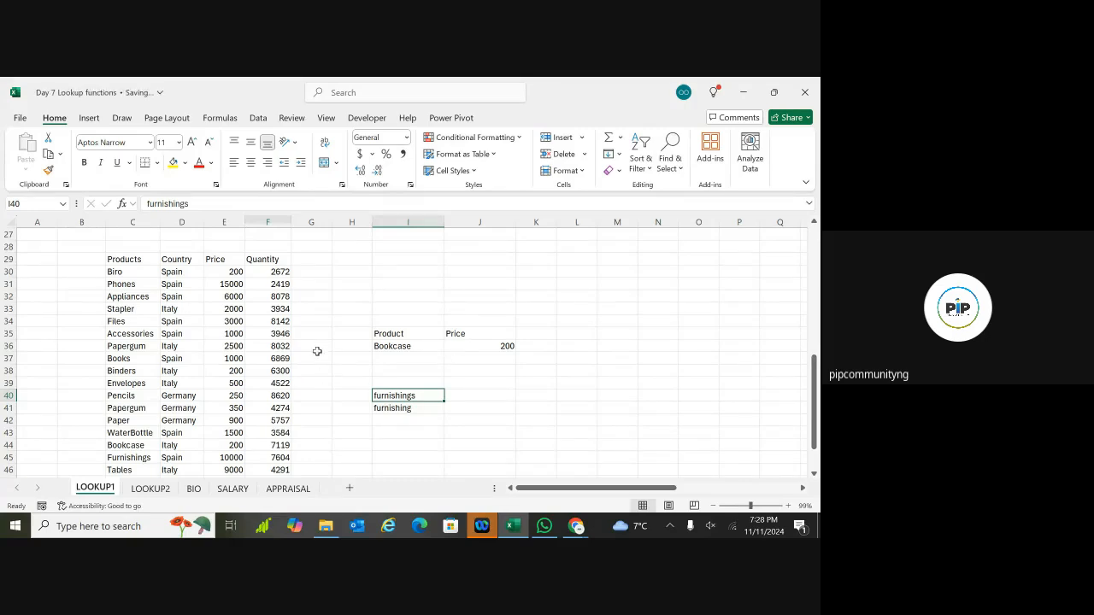
pyautogui.click(318, 421)
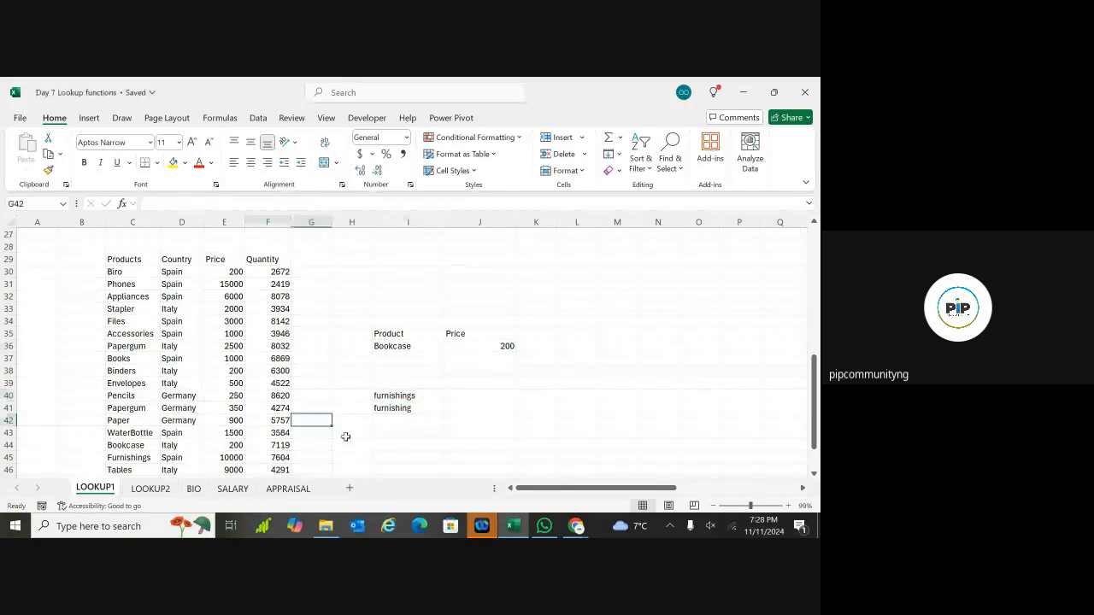
pyautogui.click(346, 433)
pyautogui.doubleClick(347, 434)
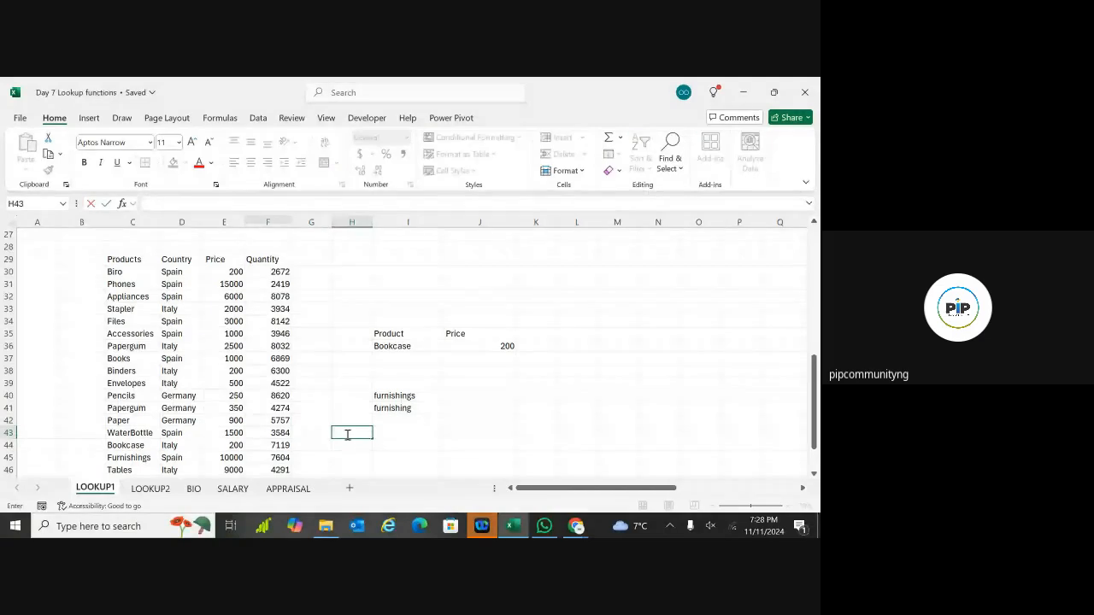
pyautogui.write('110')
pyautogui.press('Return')
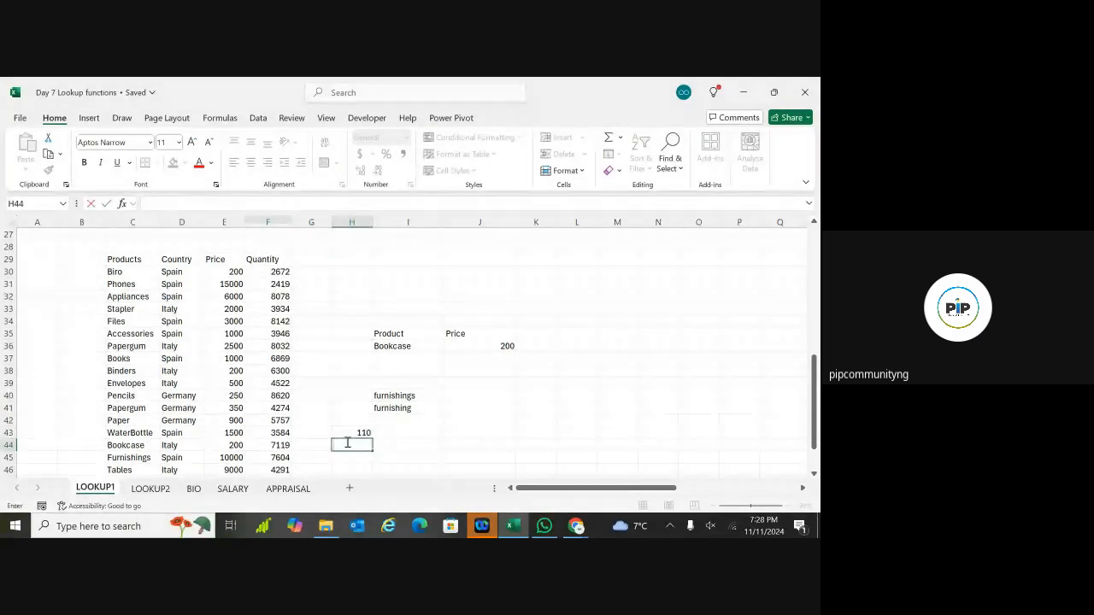
pyautogui.write('111')
pyautogui.click(427, 442)
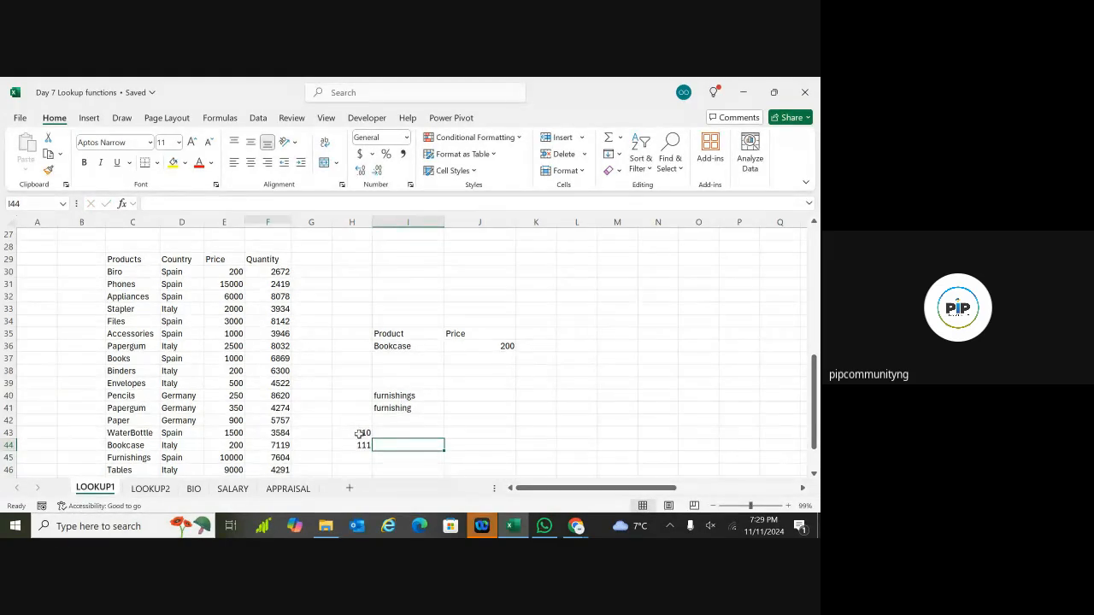
pyautogui.click(366, 446)
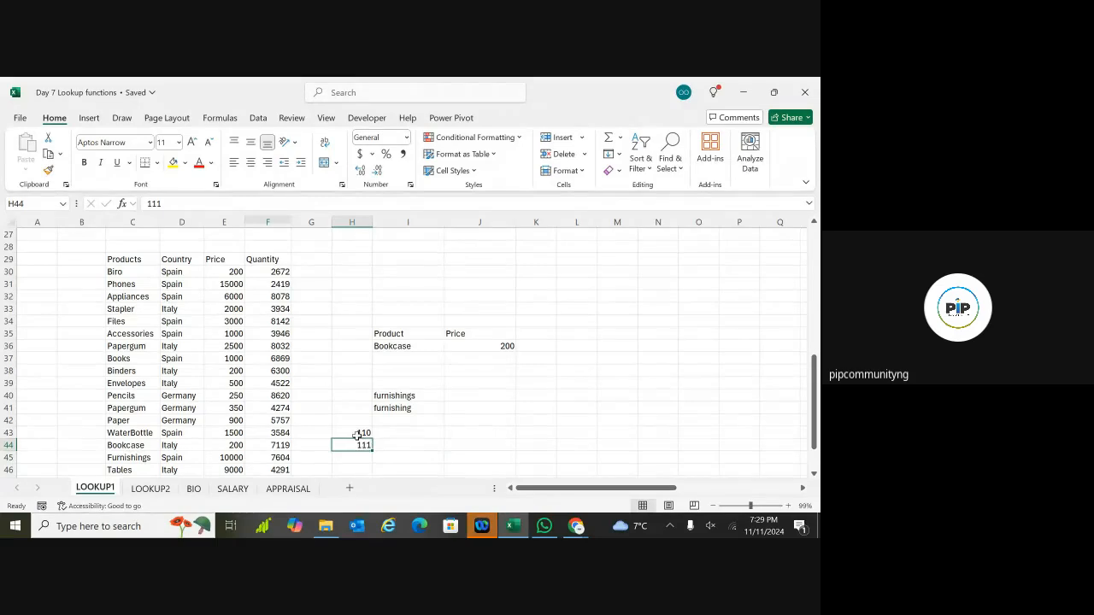
pyautogui.click(363, 434)
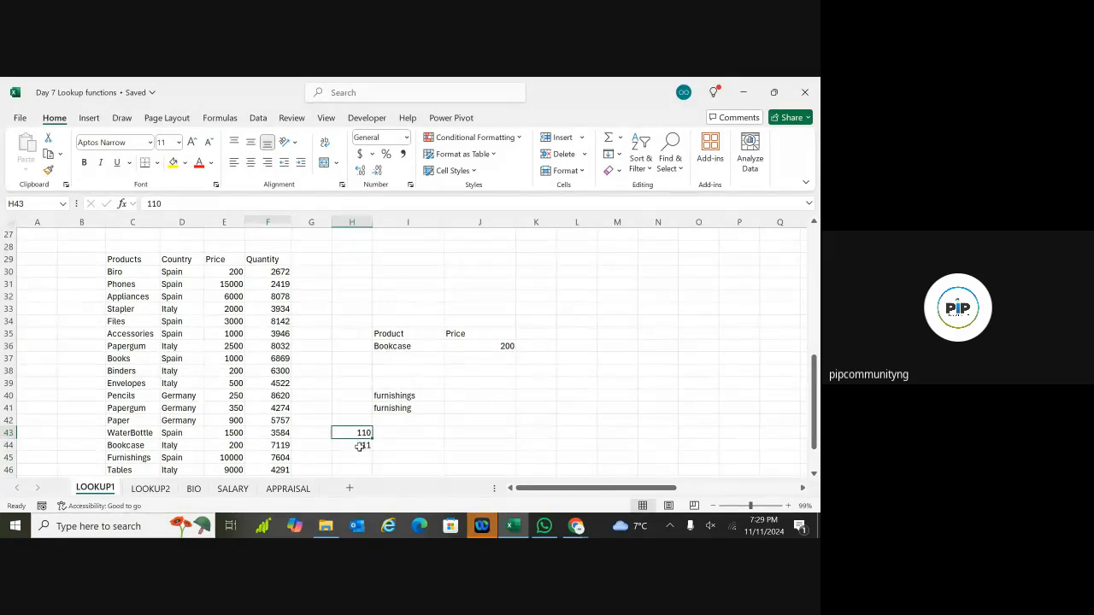
pyautogui.click(361, 447)
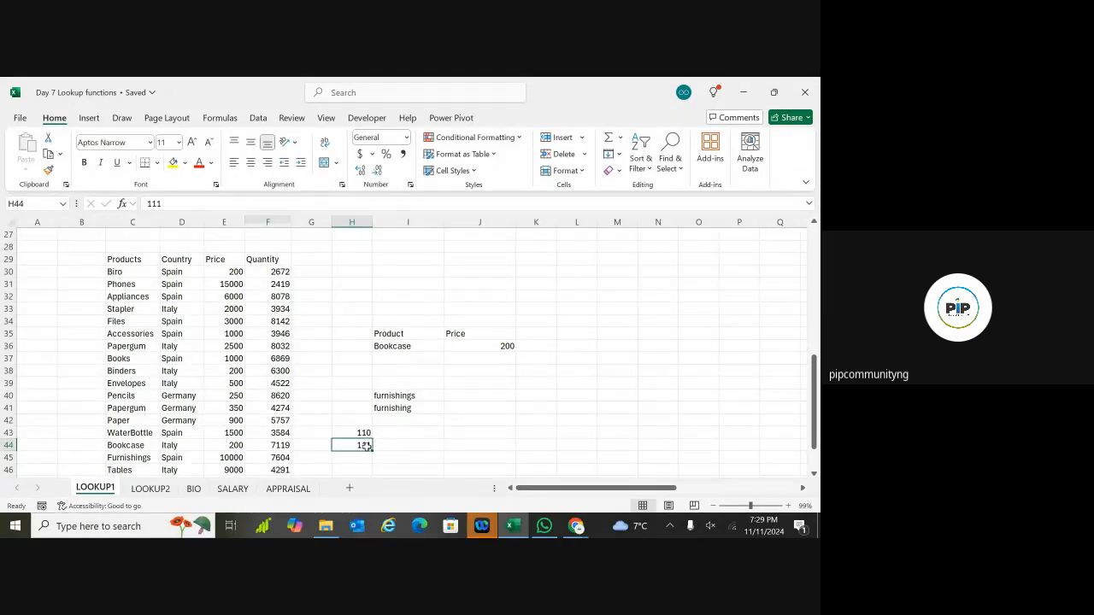
pyautogui.click(358, 434)
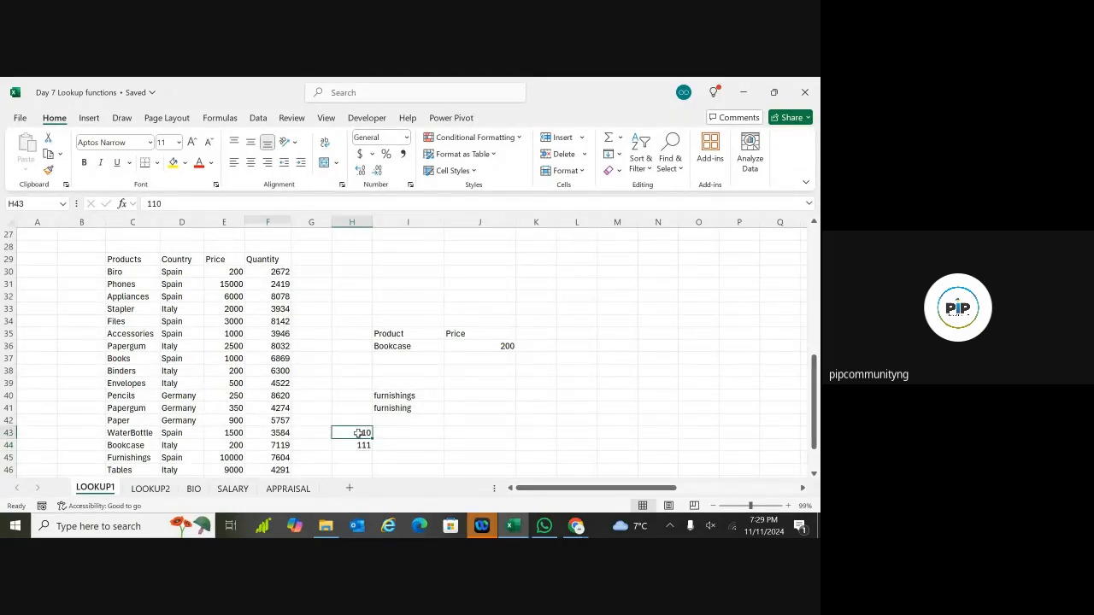
pyautogui.press('Delete')
pyautogui.click(362, 444)
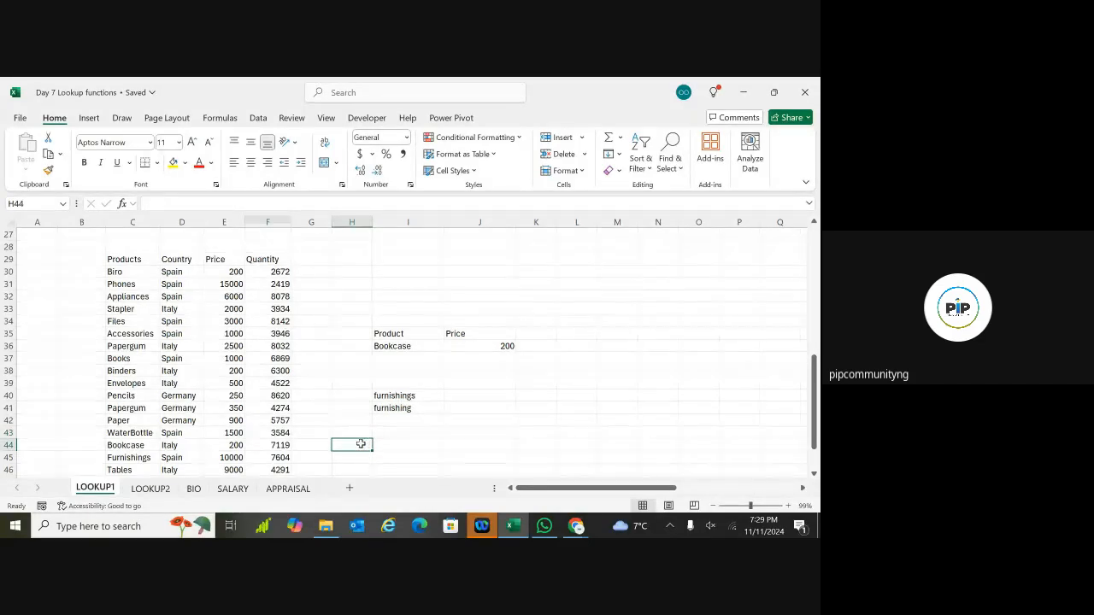
# Step: Delete the contents of I39:I43, removing 'furnishings' and 'furnishing'
pyautogui.moveTo(401, 442); pyautogui.dragTo(360, 436)
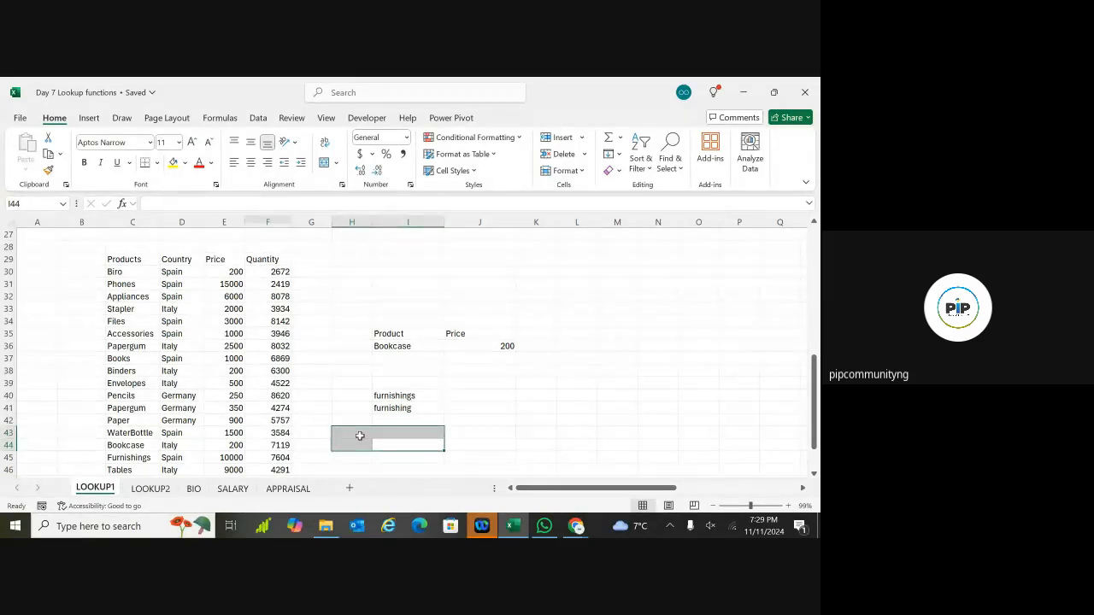
pyautogui.click(476, 431)
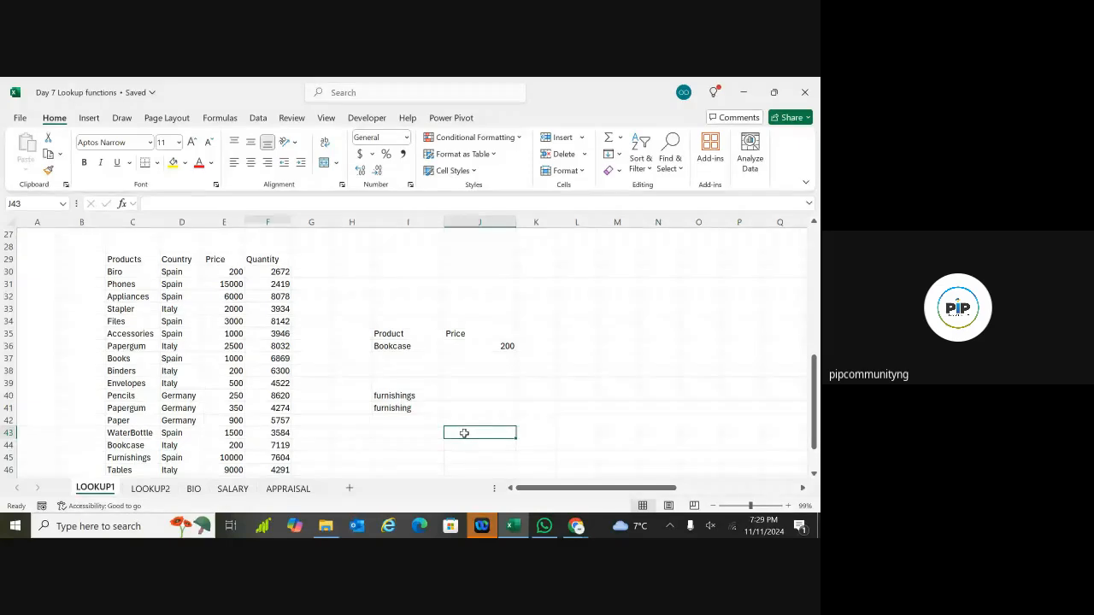
pyautogui.click(451, 446)
pyautogui.doubleClick(452, 445)
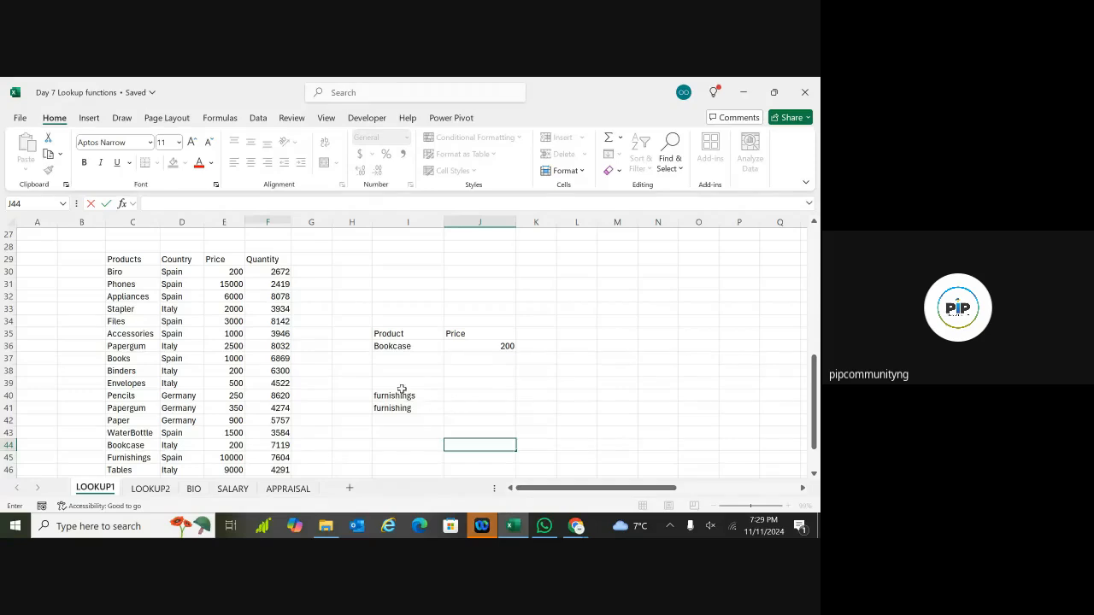
pyautogui.moveTo(396, 386); pyautogui.dragTo(407, 427)
pyautogui.press('Delete')
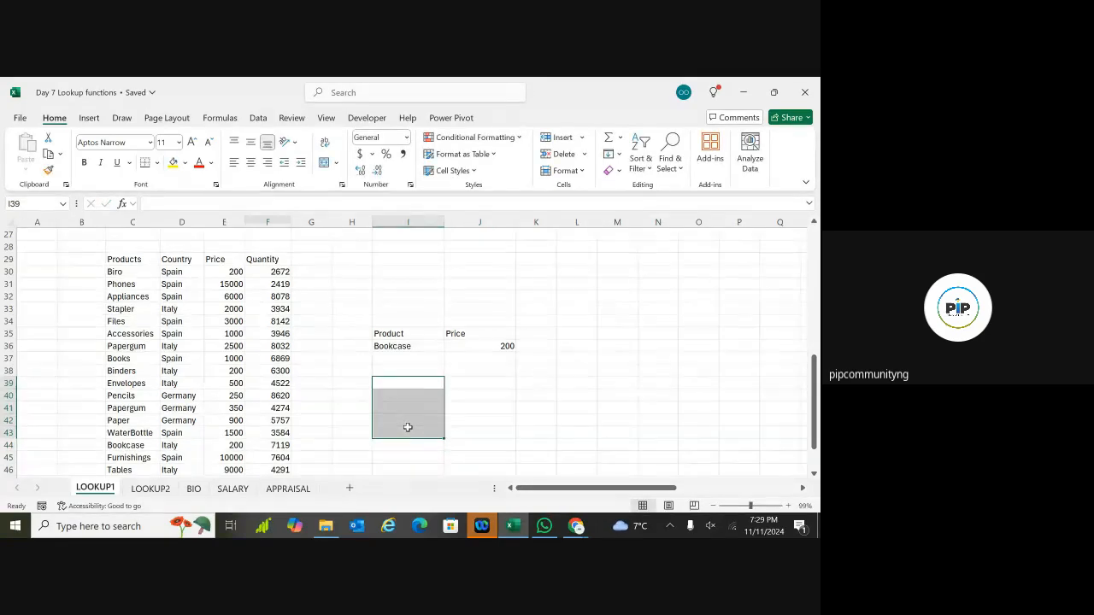
pyautogui.click(570, 436)
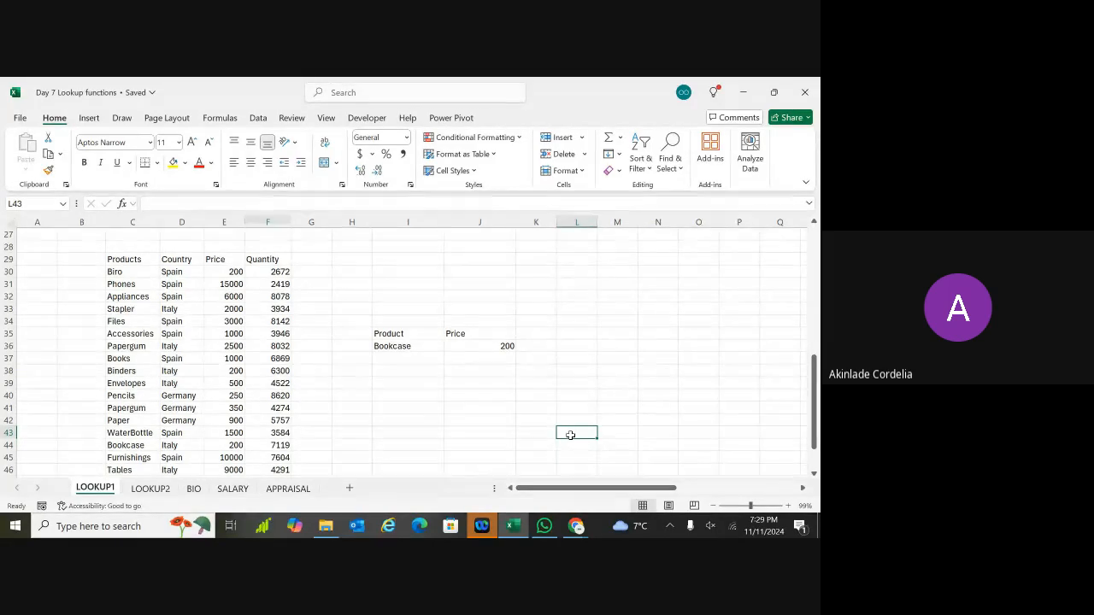
# Step: Replace FALSE with 0 in J36, making it =VLOOKUP(I36, C29:F49, 3,0)
pyautogui.click(527, 346)
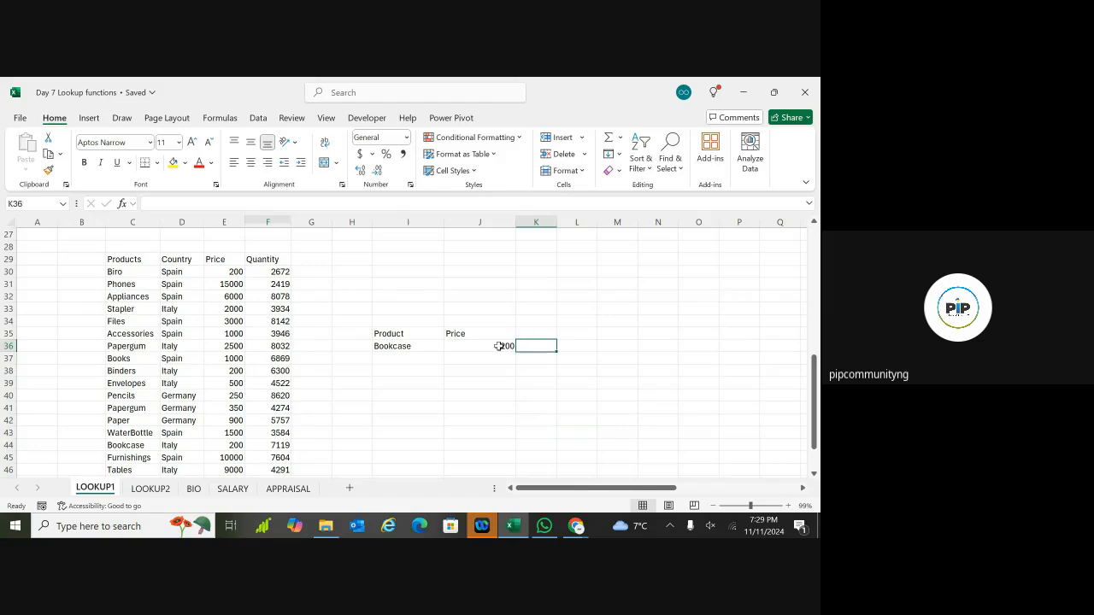
pyautogui.click(500, 345)
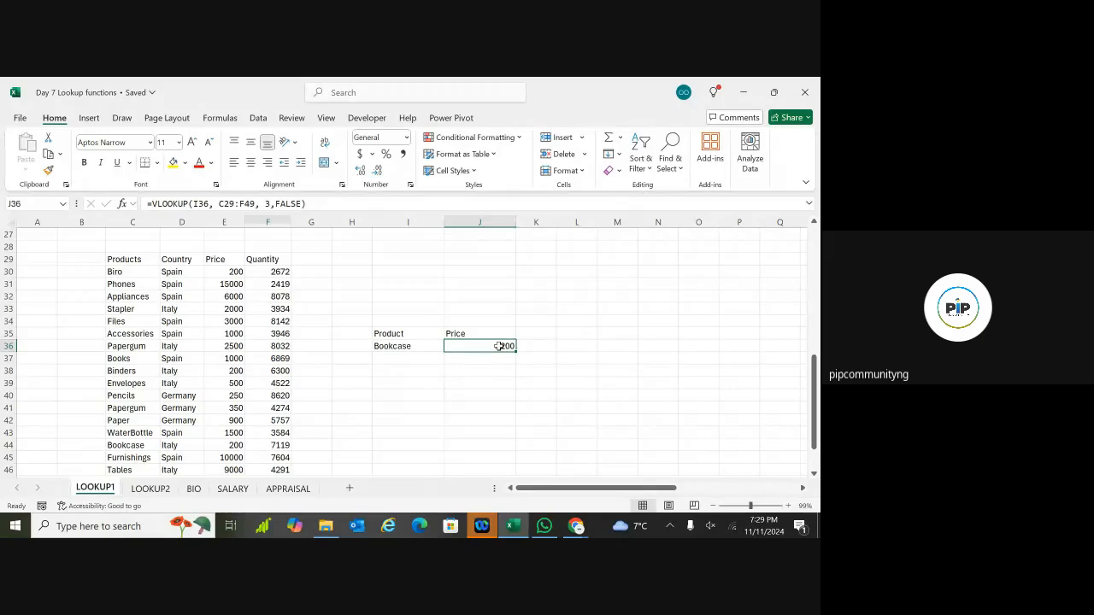
pyautogui.doubleClick(500, 346)
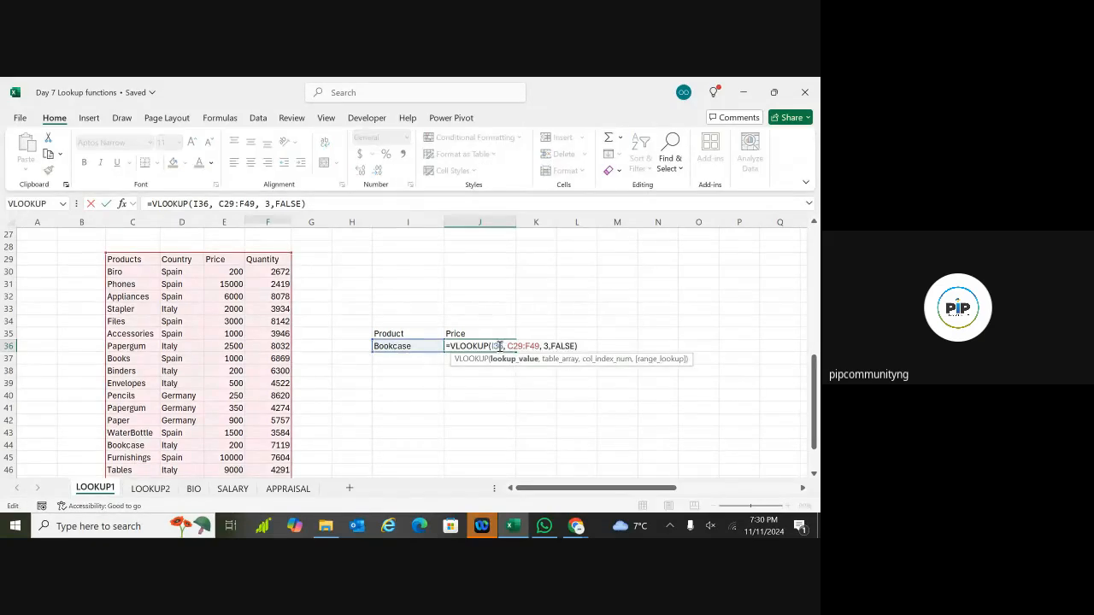
pyautogui.click(575, 347)
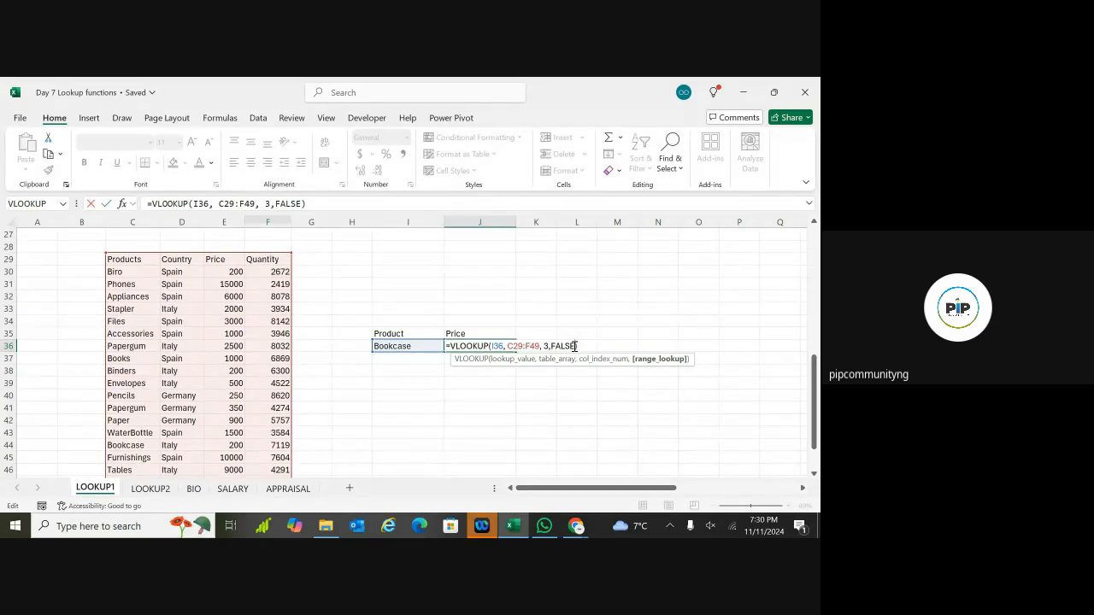
pyautogui.press('BackSpace')
pyautogui.press('BackSpace')
pyautogui.press('BackSpace')
pyautogui.press('BackSpace')
pyautogui.press('BackSpace')
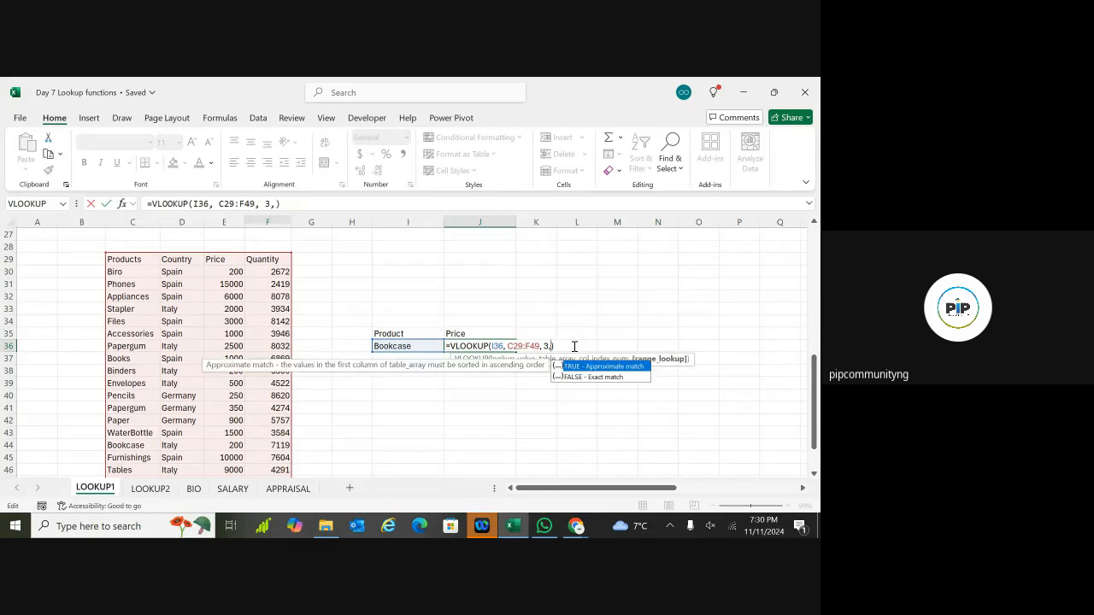
pyautogui.write('0')
pyautogui.press('Return')
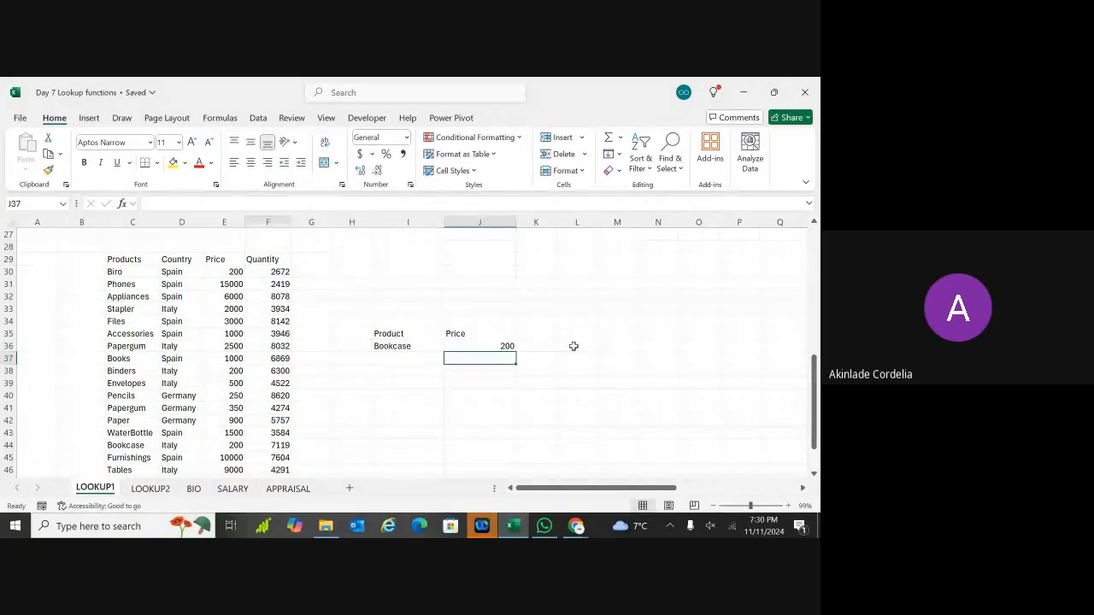
pyautogui.click(481, 342)
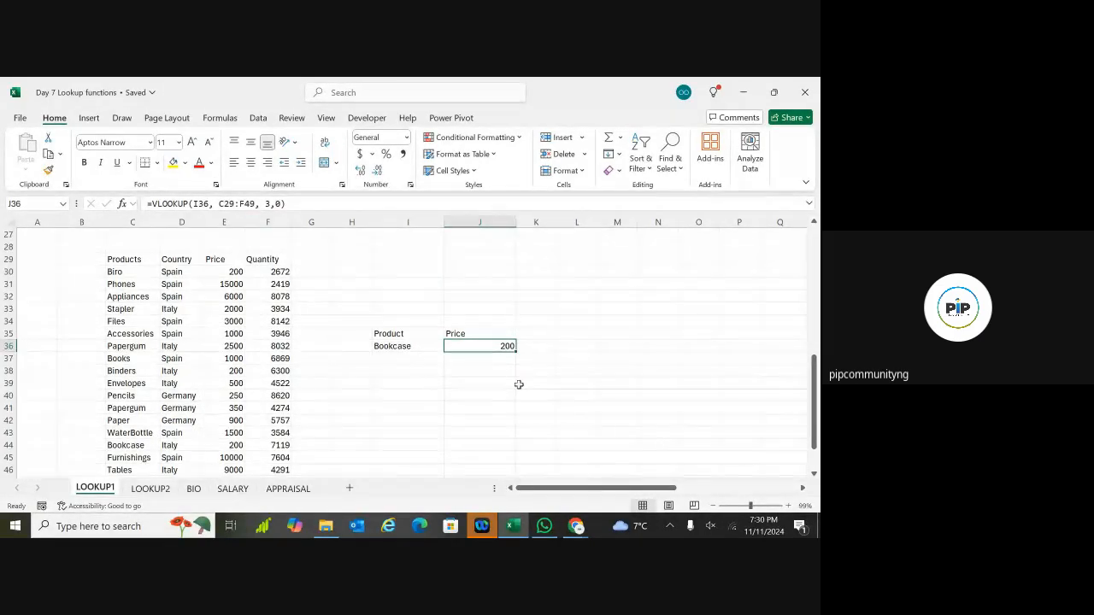
pyautogui.click(395, 394)
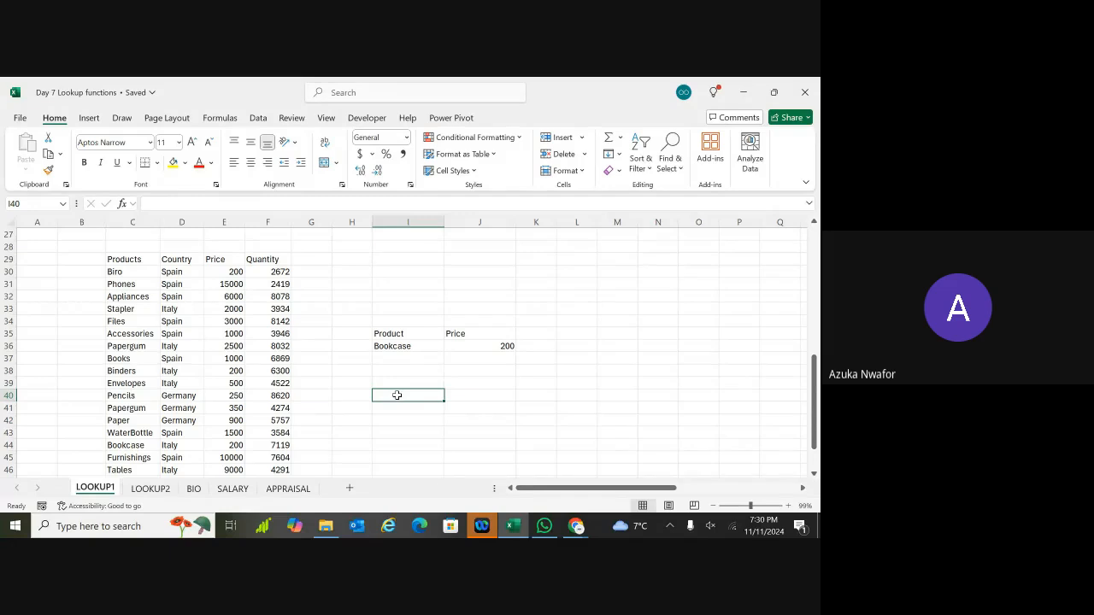
pyautogui.doubleClick(397, 395)
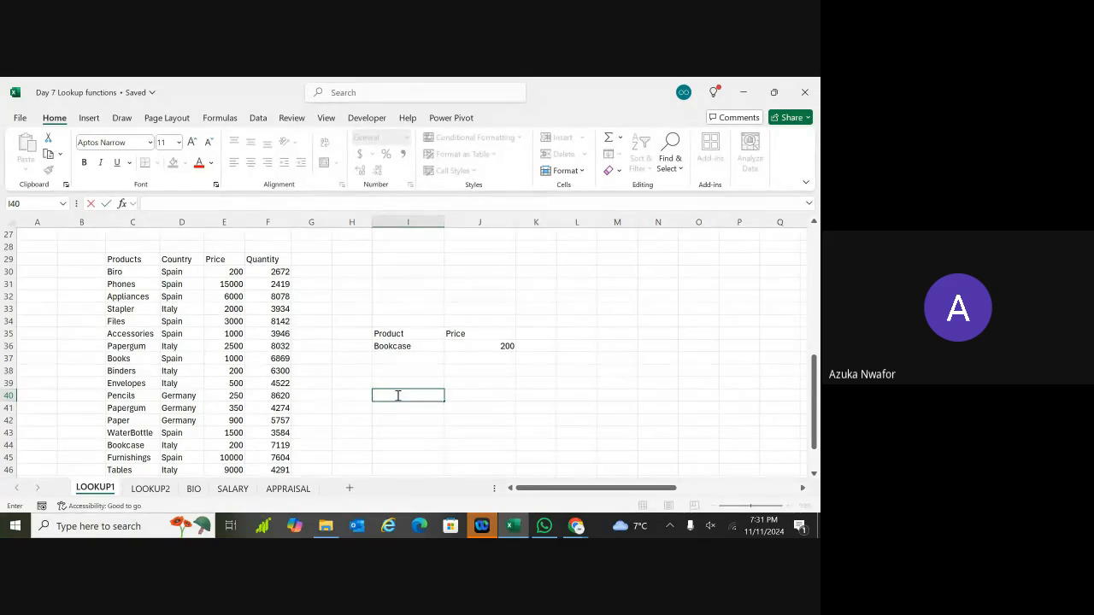
pyautogui.click(395, 383)
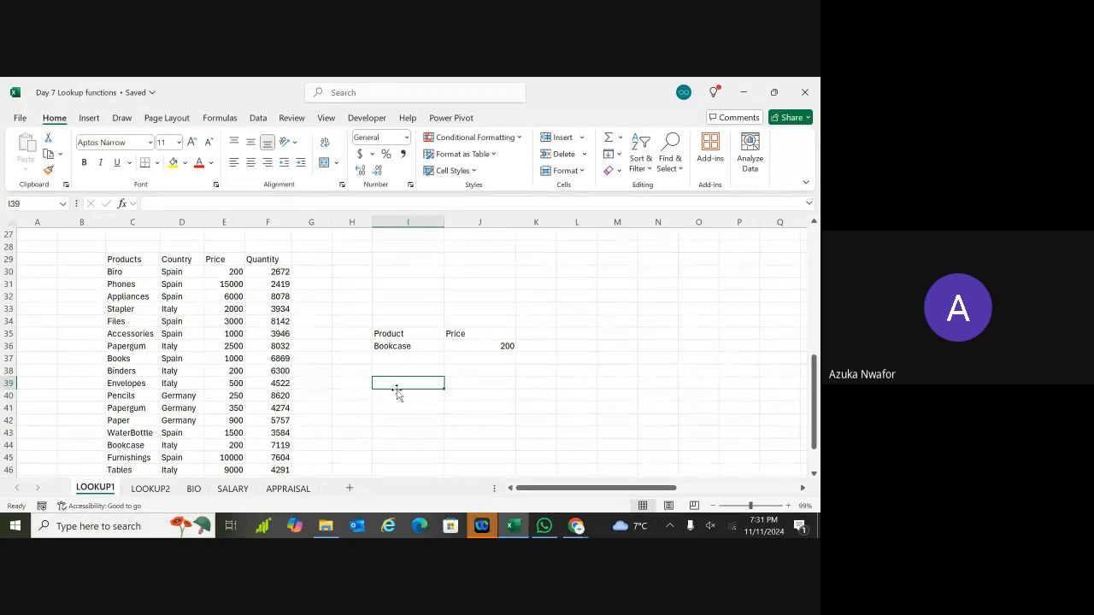
pyautogui.doubleClick(398, 395)
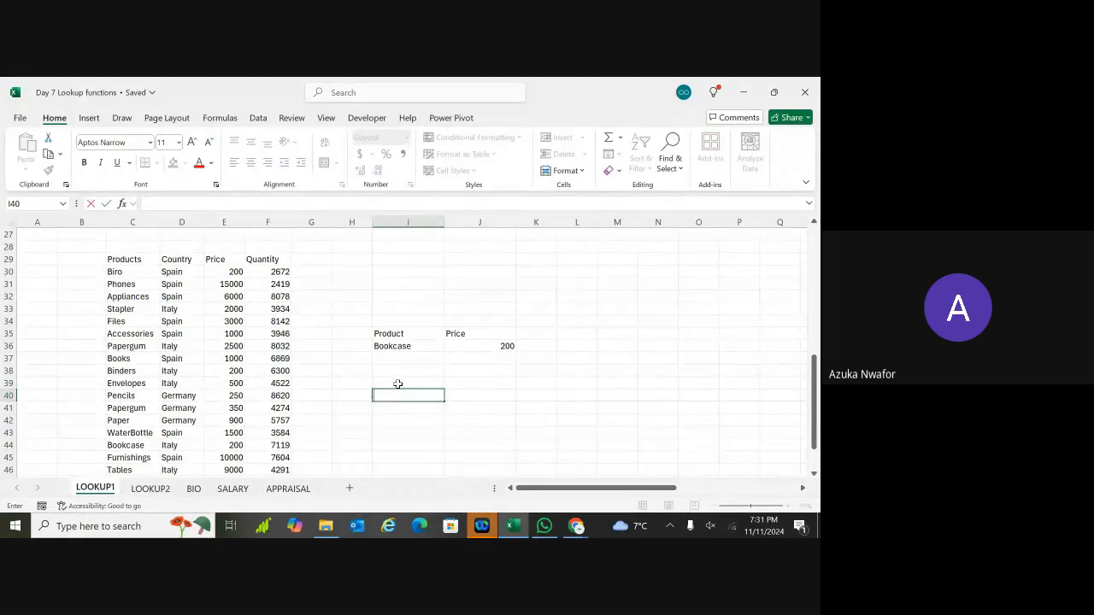
pyautogui.press('Escape')
pyautogui.click(396, 346)
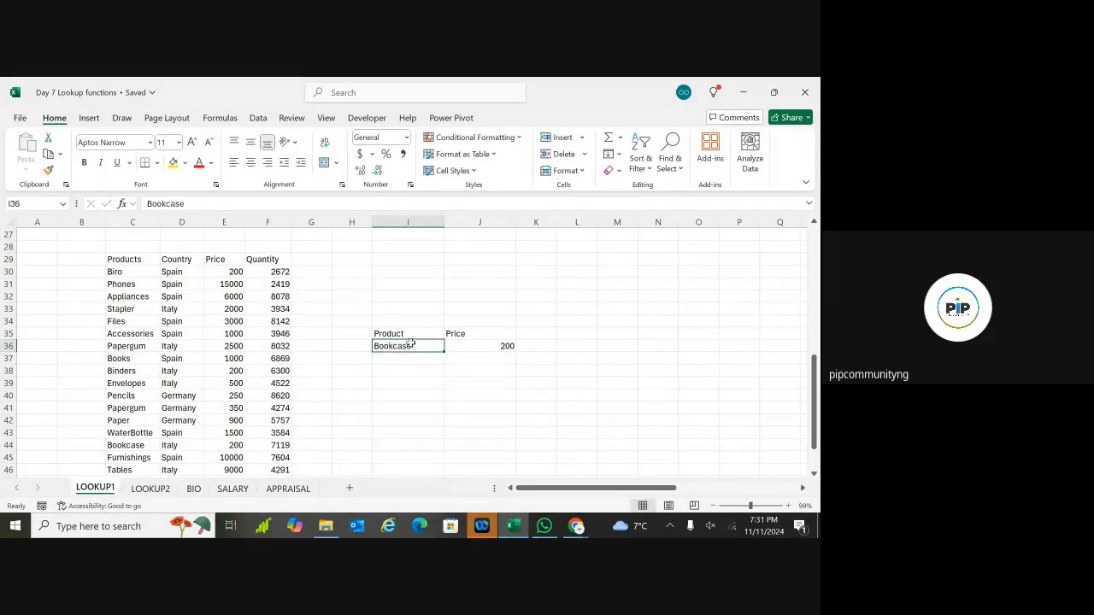
pyautogui.doubleClick(415, 347)
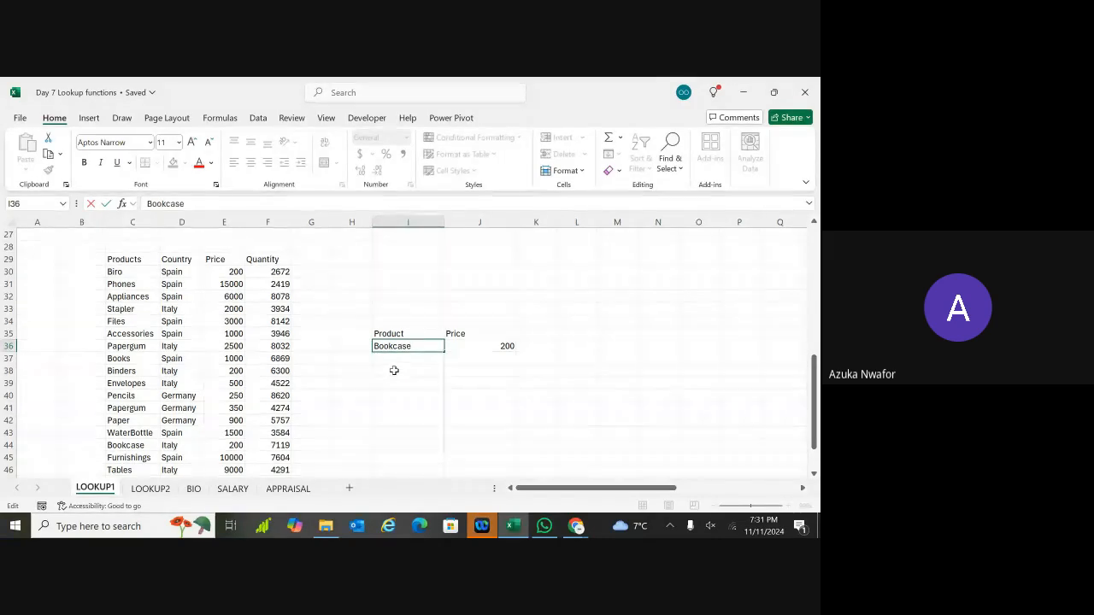
pyautogui.click(390, 359)
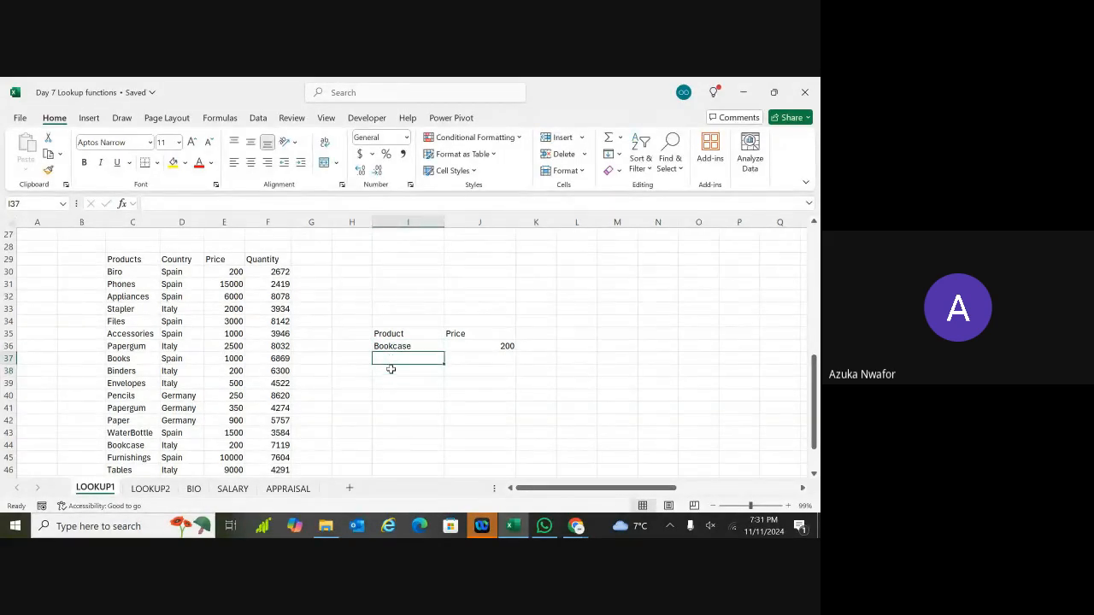
pyautogui.click(390, 371)
pyautogui.click(390, 383)
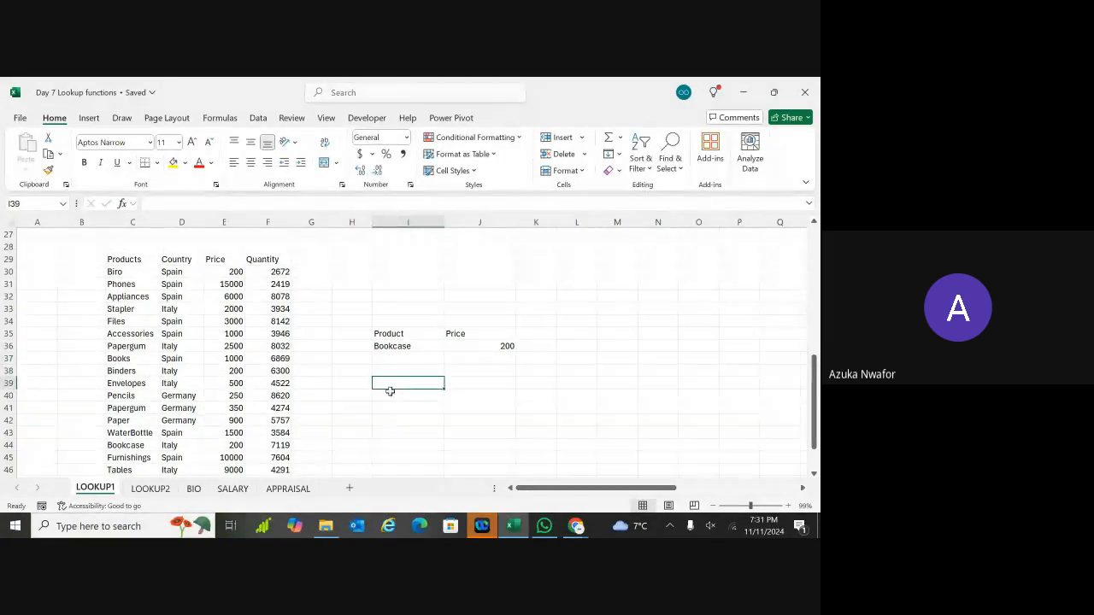
pyautogui.click(390, 395)
pyautogui.click(390, 404)
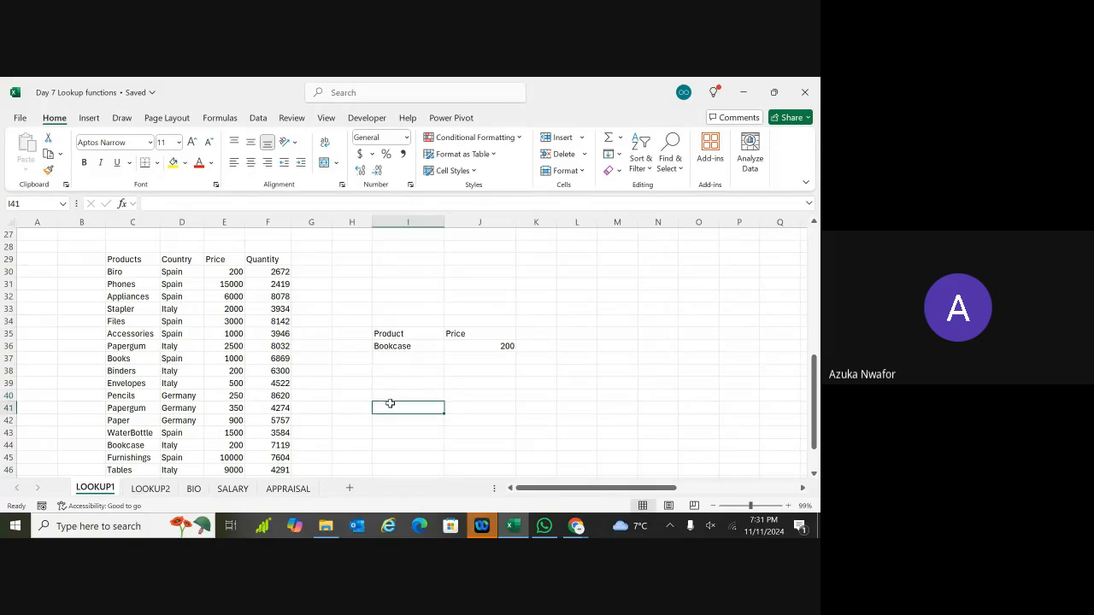
pyautogui.click(386, 394)
pyautogui.click(386, 383)
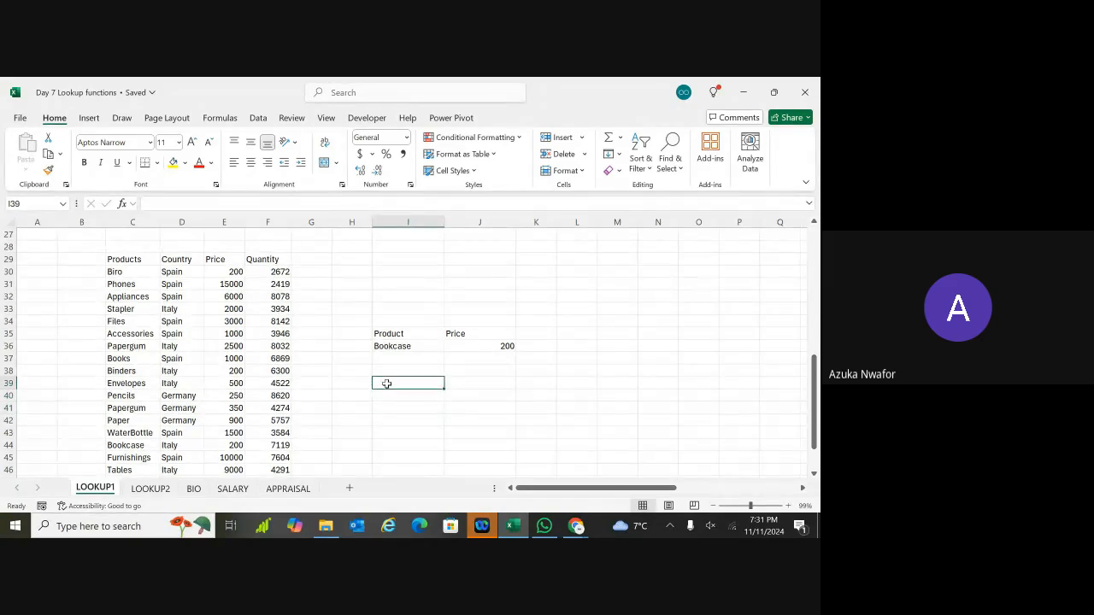
pyautogui.click(386, 371)
pyautogui.click(390, 359)
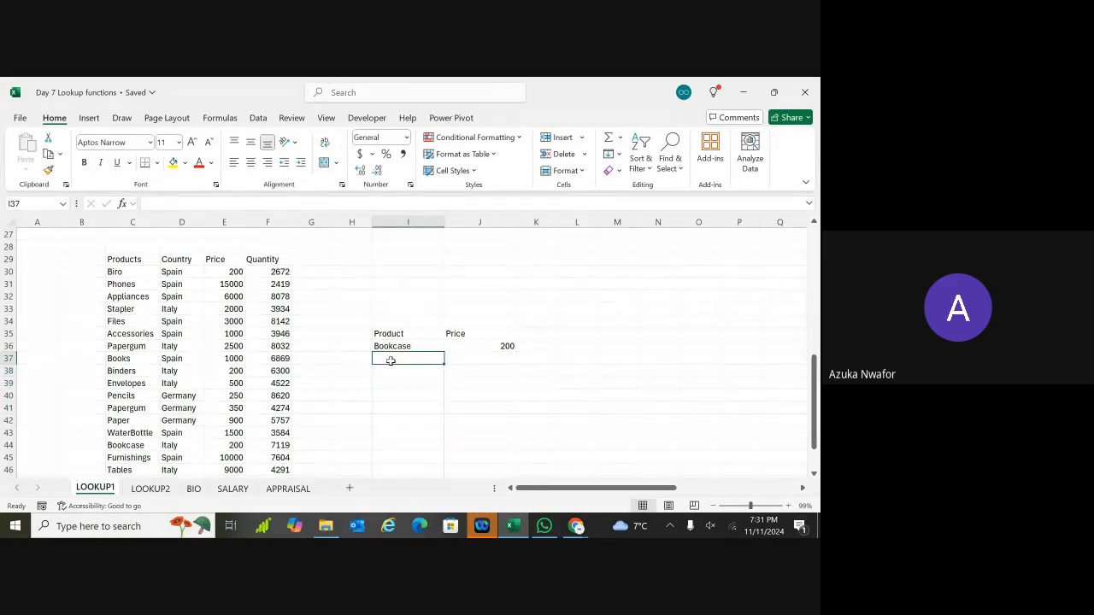
pyautogui.click(397, 381)
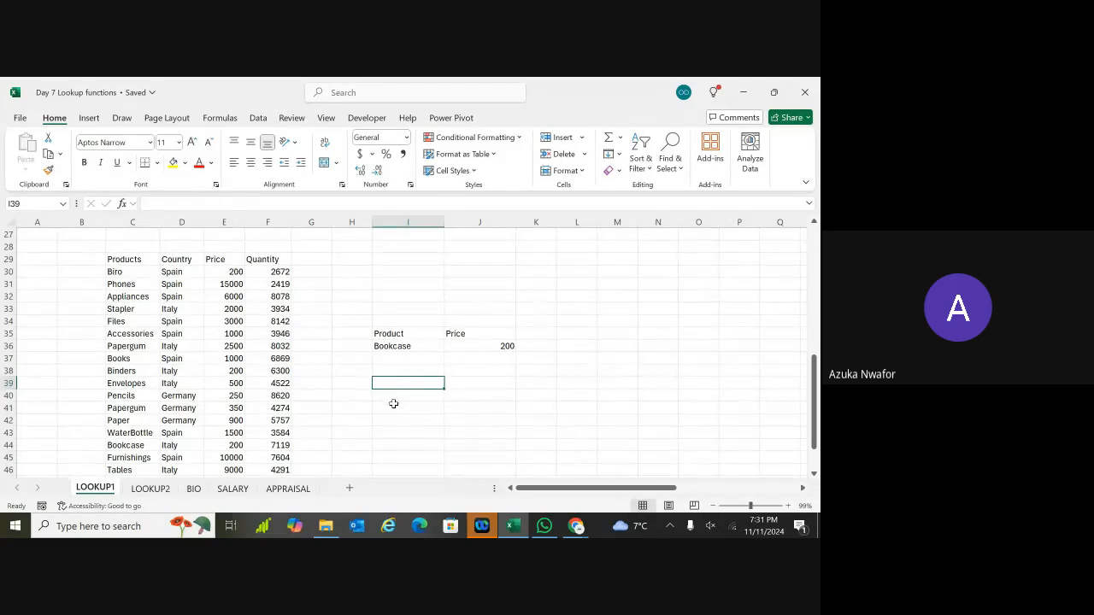
pyautogui.click(393, 405)
pyautogui.click(391, 382)
pyautogui.click(390, 363)
pyautogui.moveTo(391, 353); pyautogui.dragTo(391, 348)
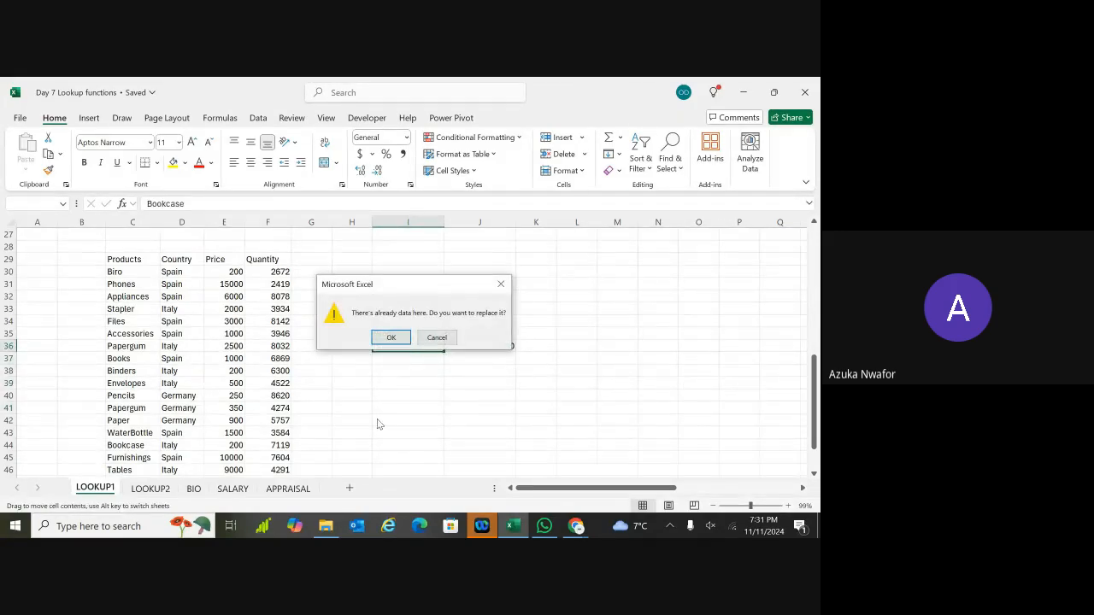
pyautogui.click(501, 284)
pyautogui.click(412, 373)
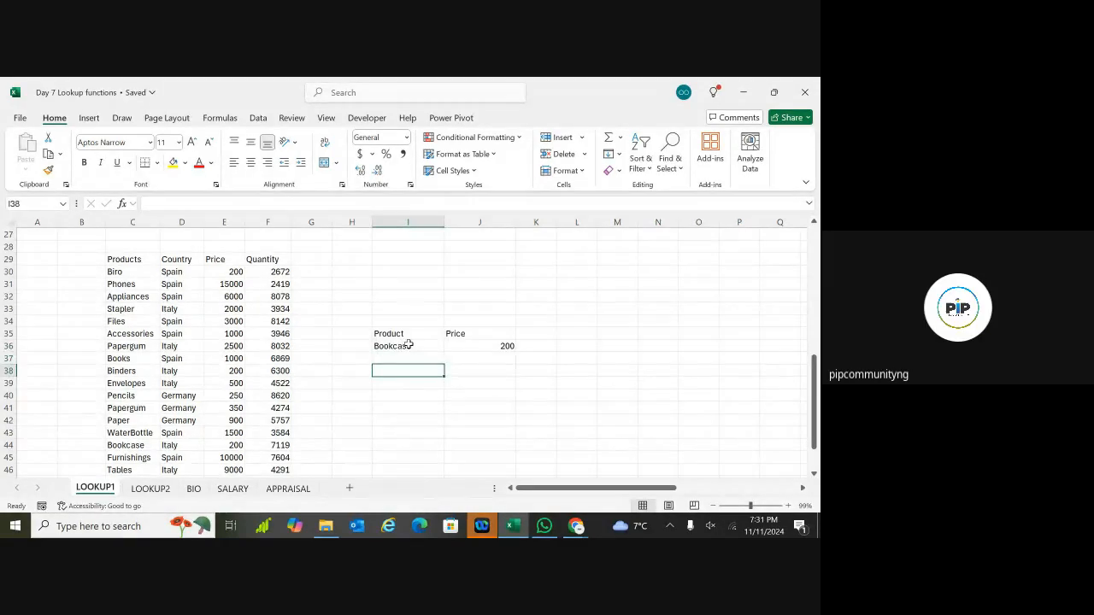
# Step: Enter another Bookcase in I37 by accepting AutoComplete, then compare I36 and I37
pyautogui.click(408, 345)
pyautogui.doubleClick(414, 346)
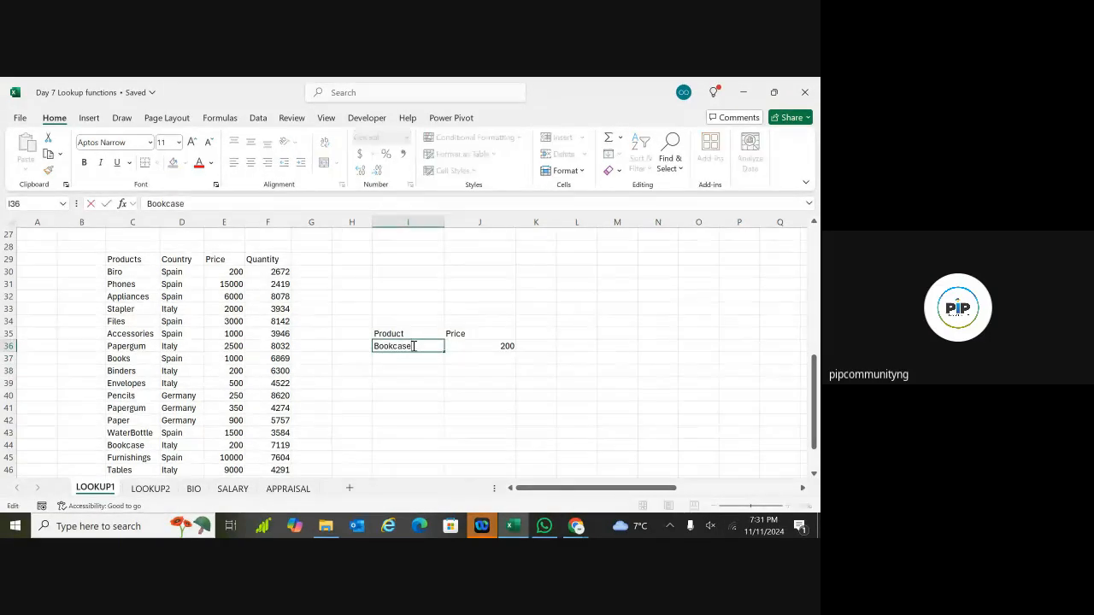
pyautogui.click(401, 418)
pyautogui.click(387, 347)
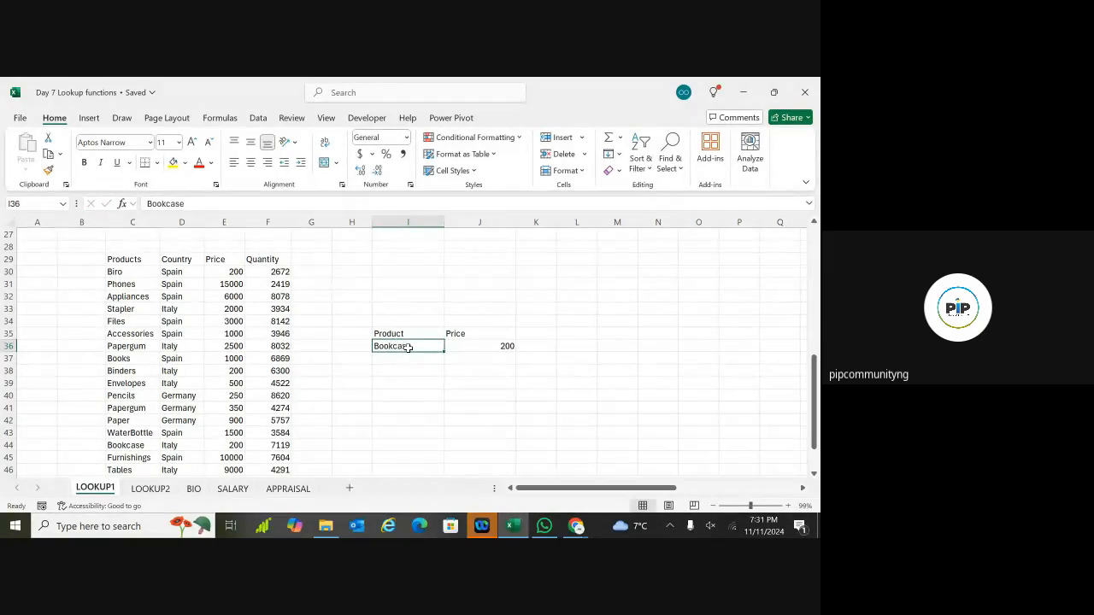
pyautogui.click(396, 359)
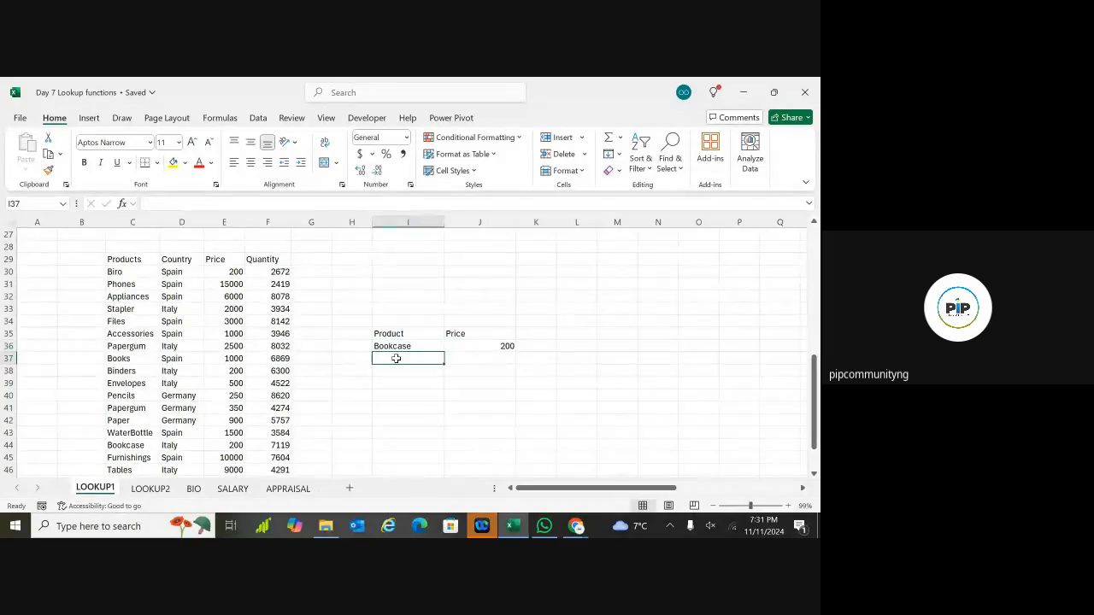
pyautogui.write('Bookcase')
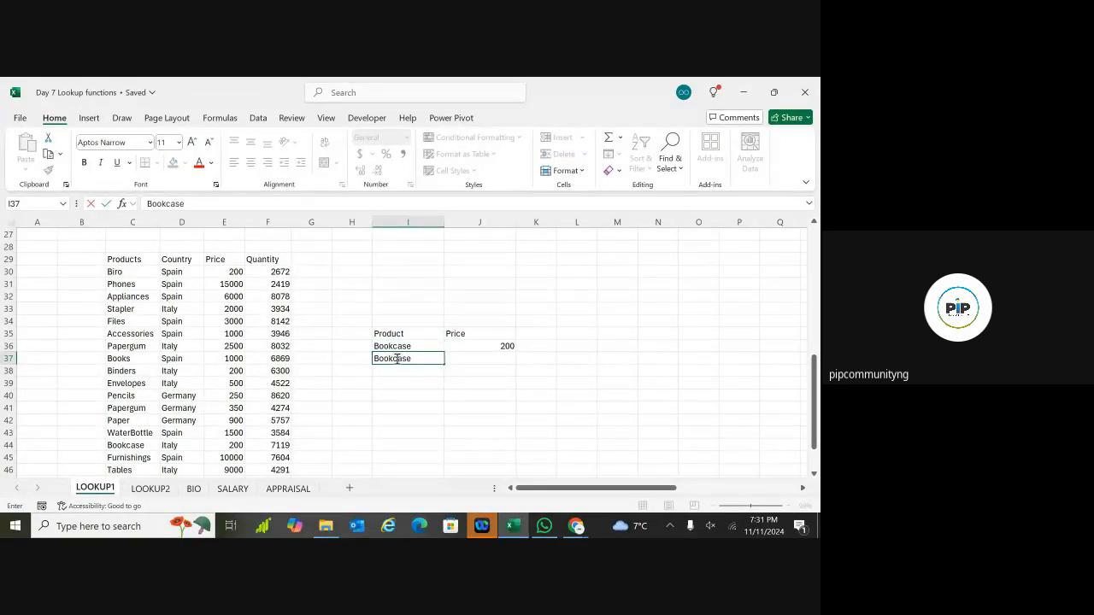
pyautogui.press('Return')
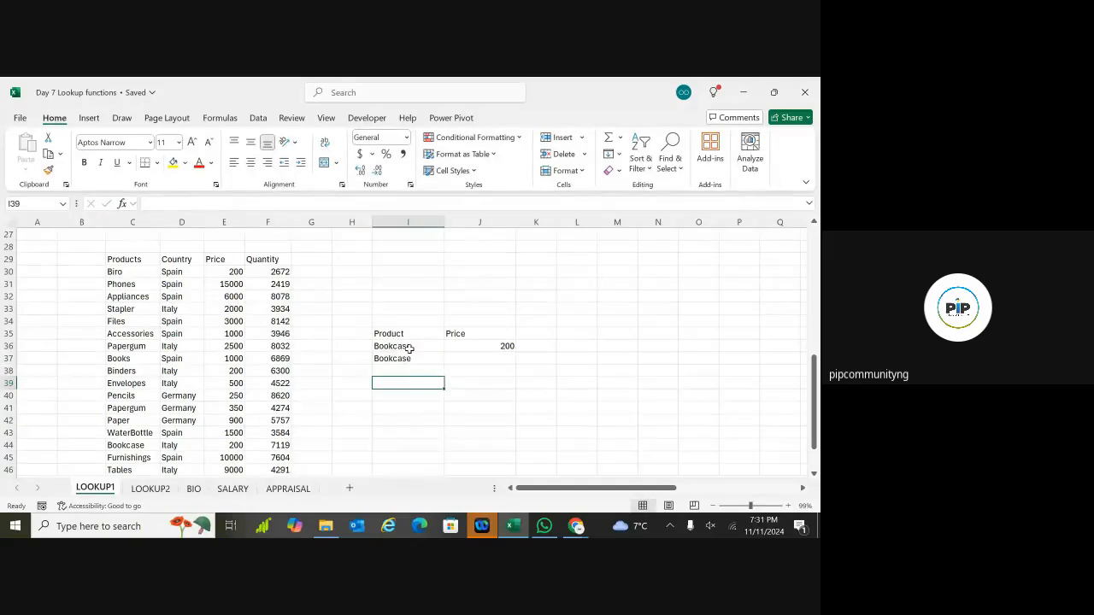
pyautogui.click(407, 348)
pyautogui.click(410, 359)
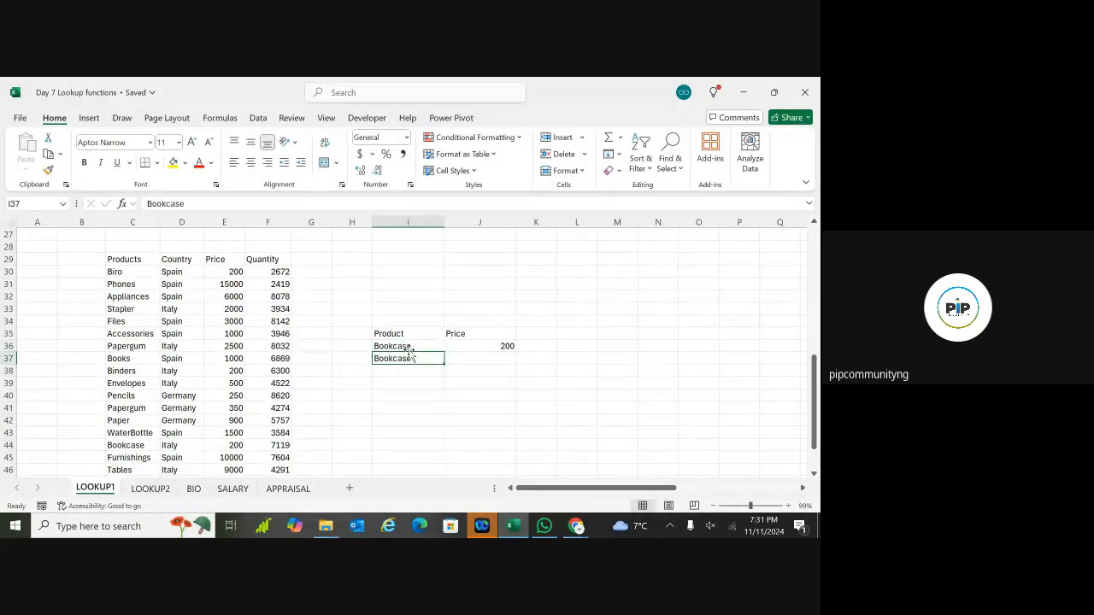
pyautogui.click(411, 348)
pyautogui.click(412, 360)
pyautogui.click(411, 348)
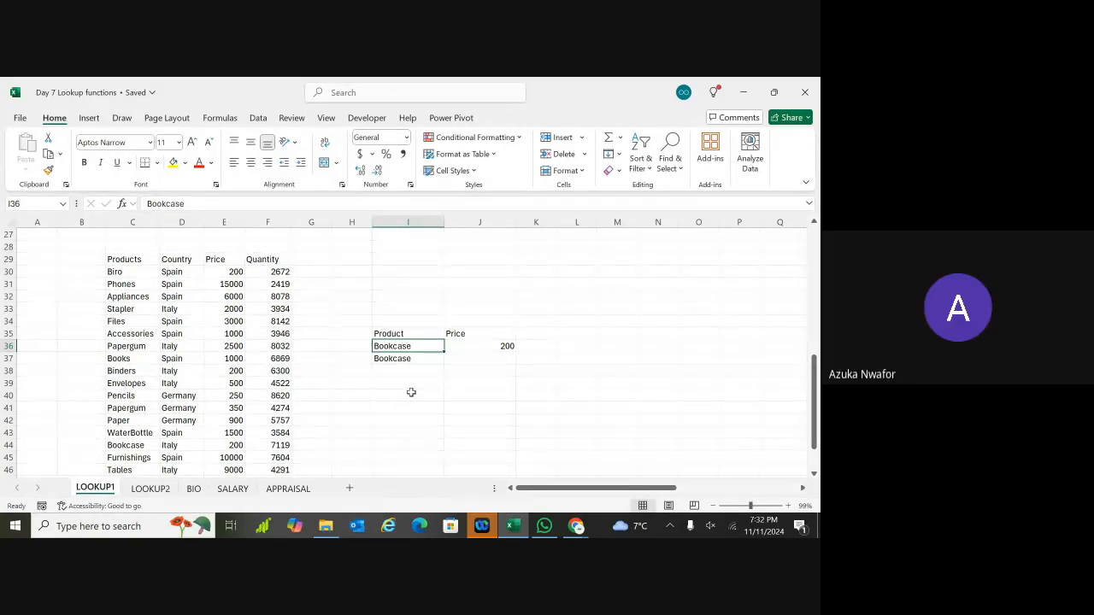
pyautogui.scroll(9, 411, 393)
pyautogui.scroll(4, 423, 328)
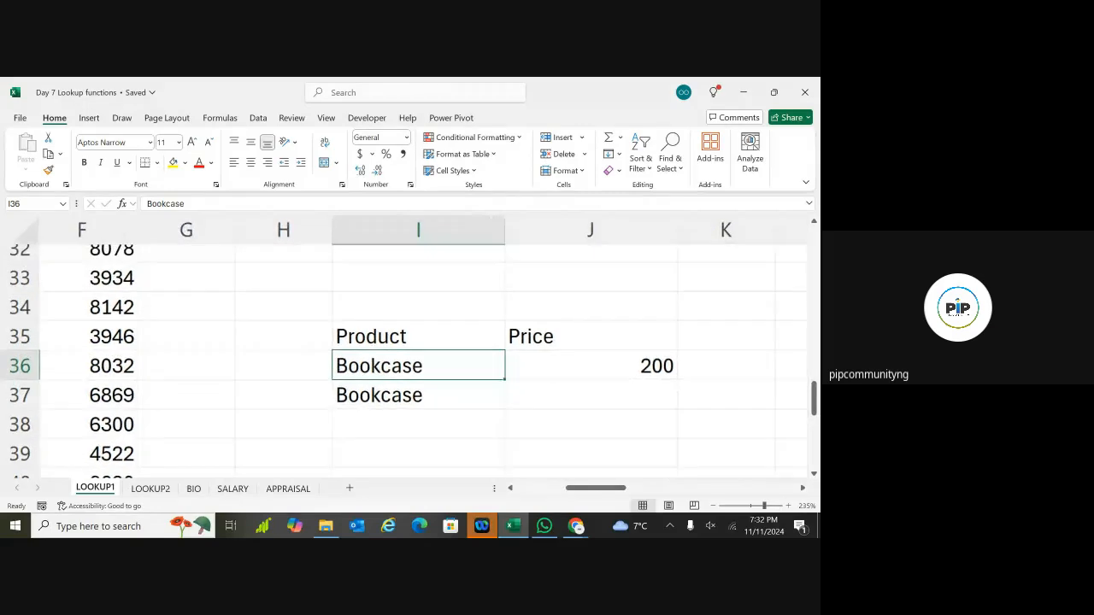
pyautogui.doubleClick(459, 363)
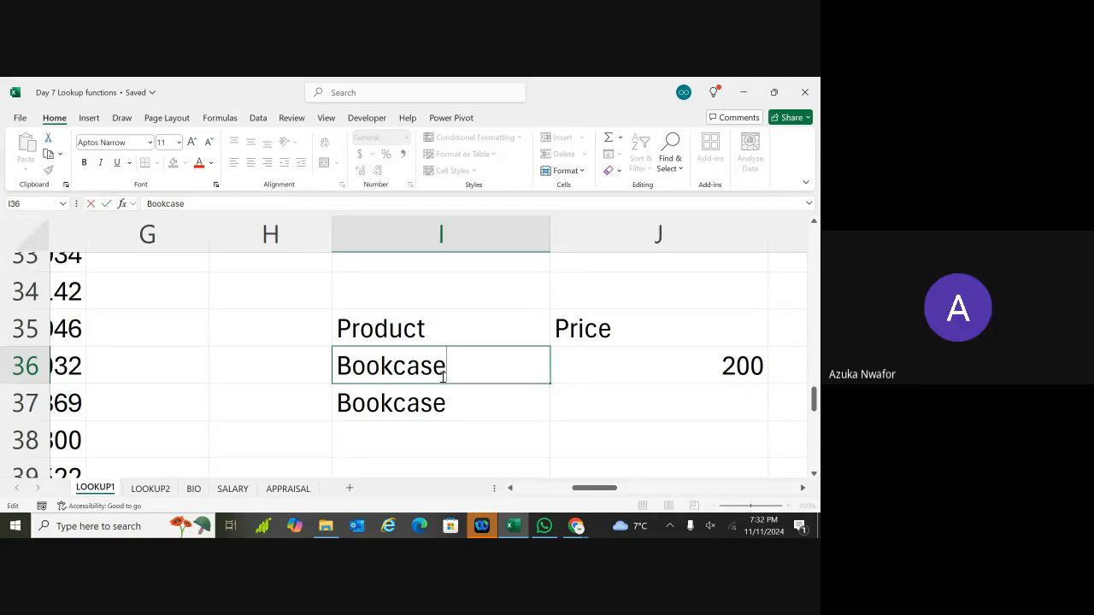
pyautogui.doubleClick(447, 408)
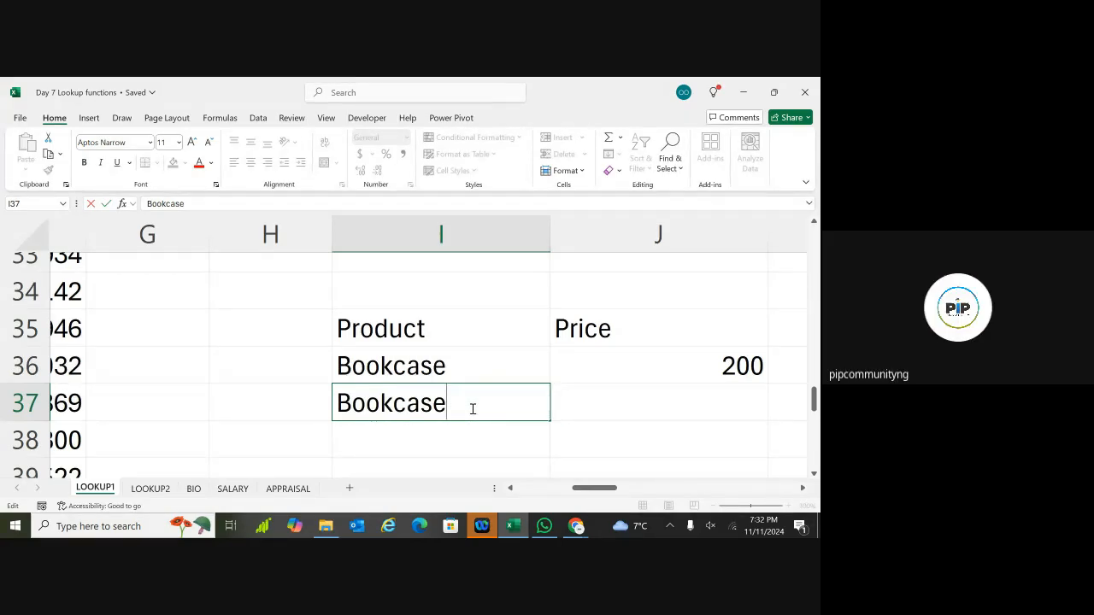
pyautogui.click(585, 422)
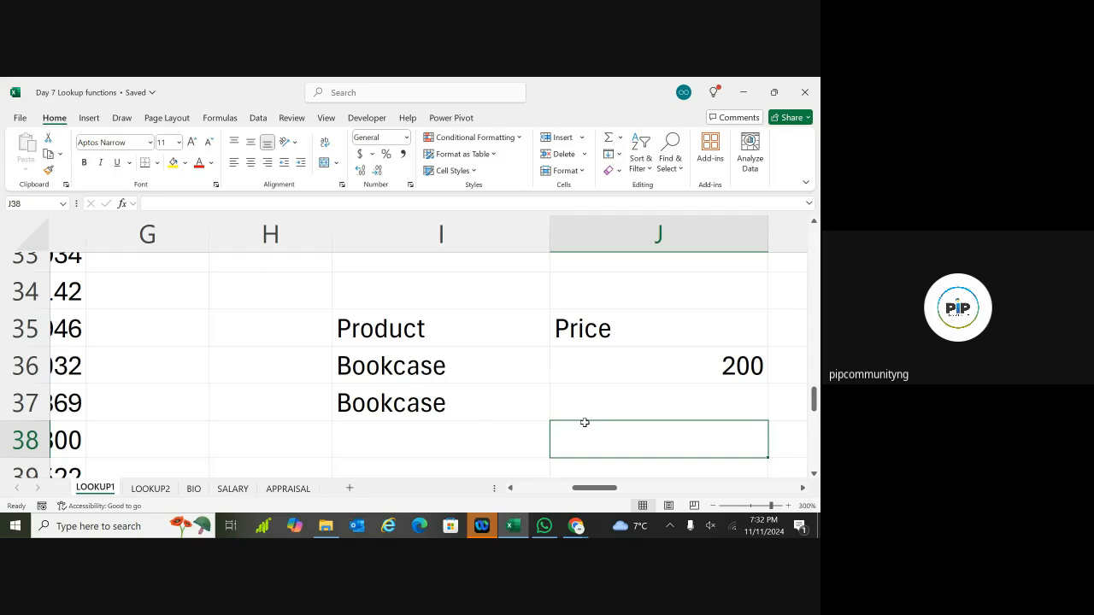
pyautogui.click(474, 410)
pyautogui.press('Up')
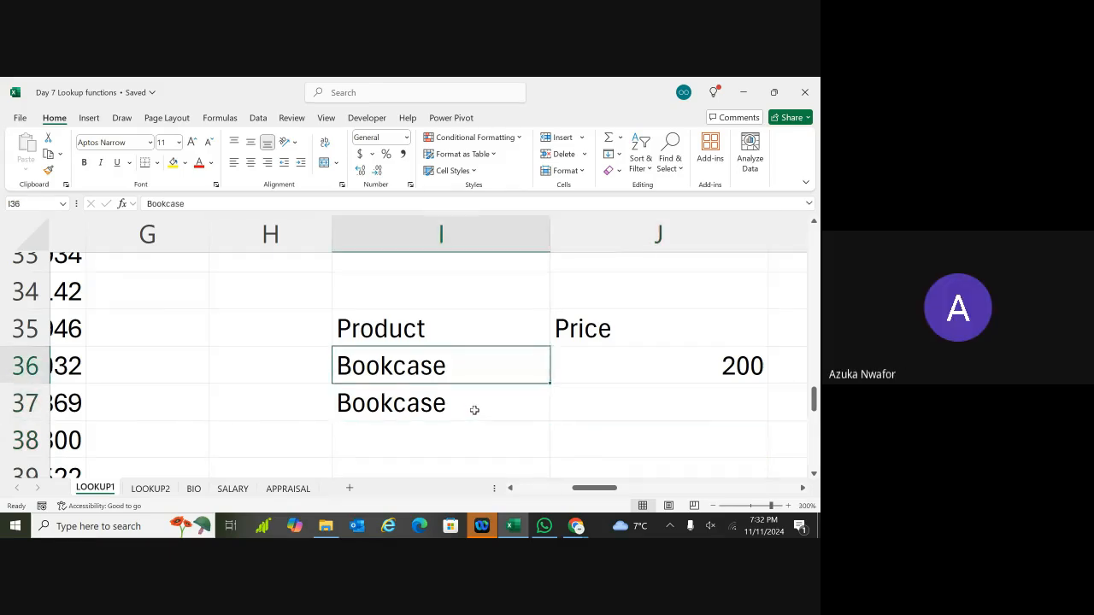
pyautogui.keyDown('ctrl'); pyautogui.scroll(-10, 475, 410); pyautogui.keyUp('ctrl')
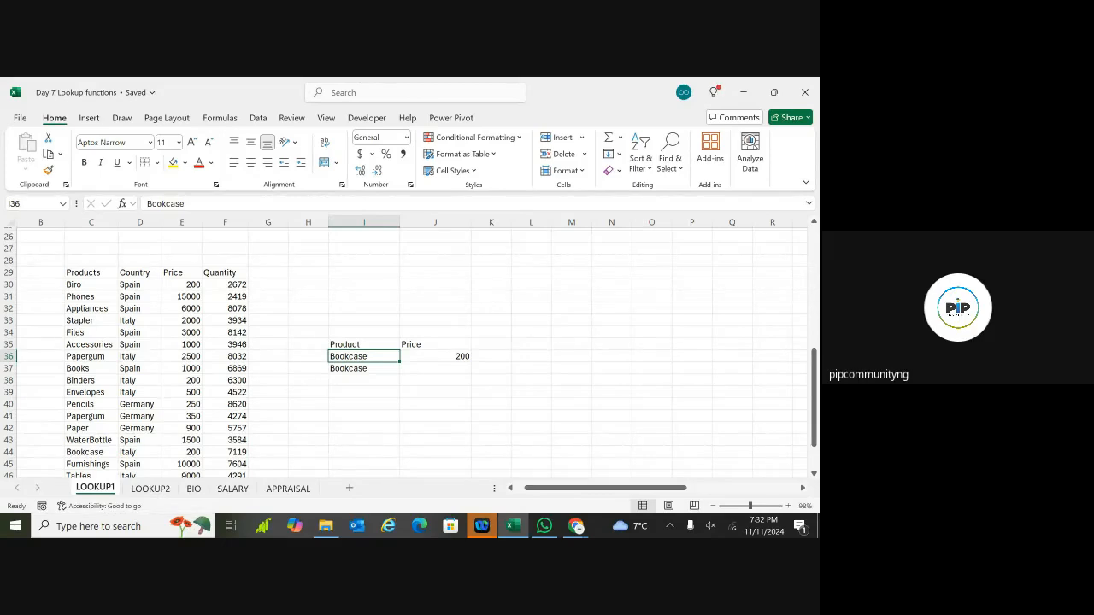
pyautogui.doubleClick(492, 345)
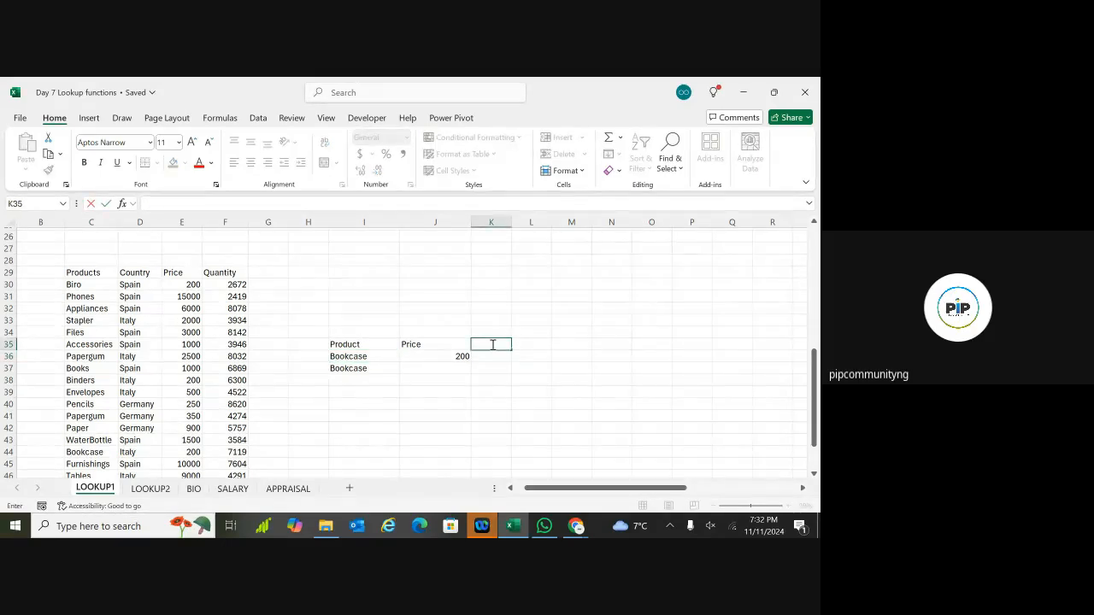
pyautogui.click(366, 369)
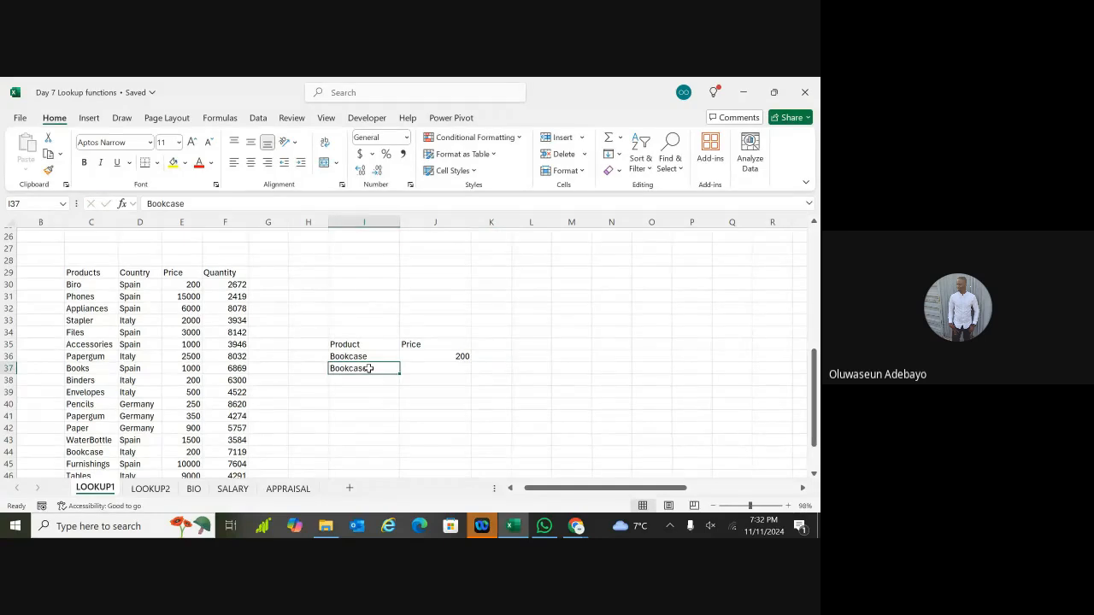
pyautogui.press('BackSpace')
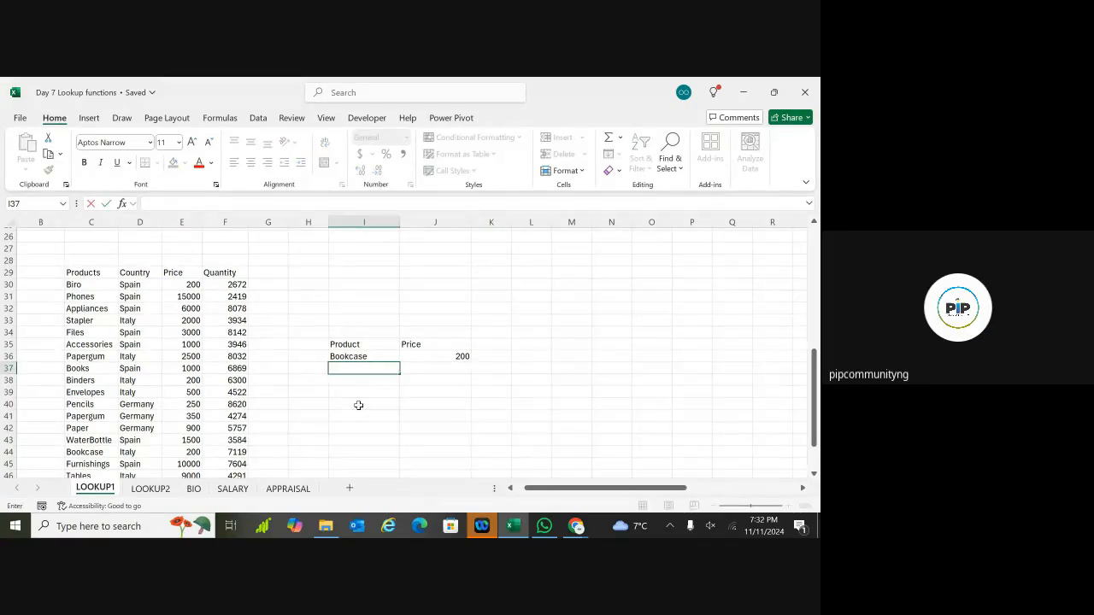
pyautogui.click(358, 406)
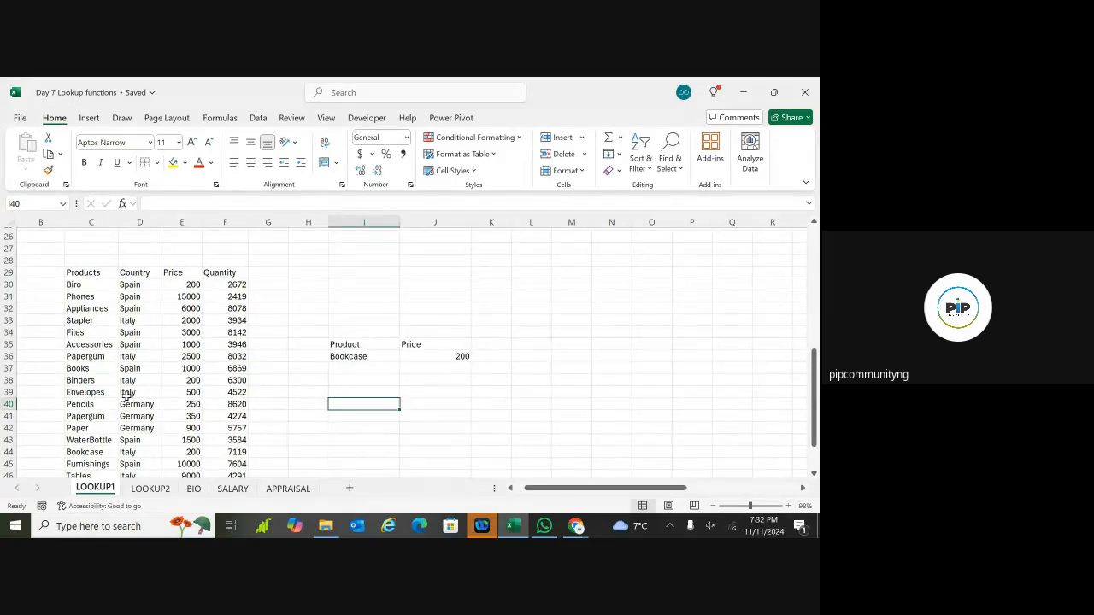
pyautogui.doubleClick(374, 405)
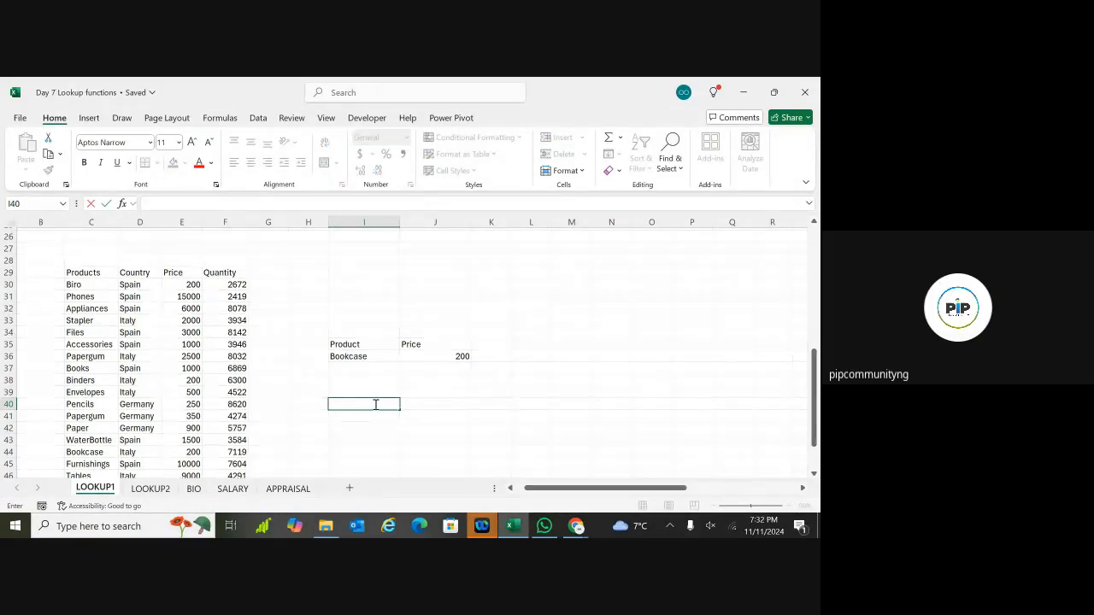
pyautogui.write('V')
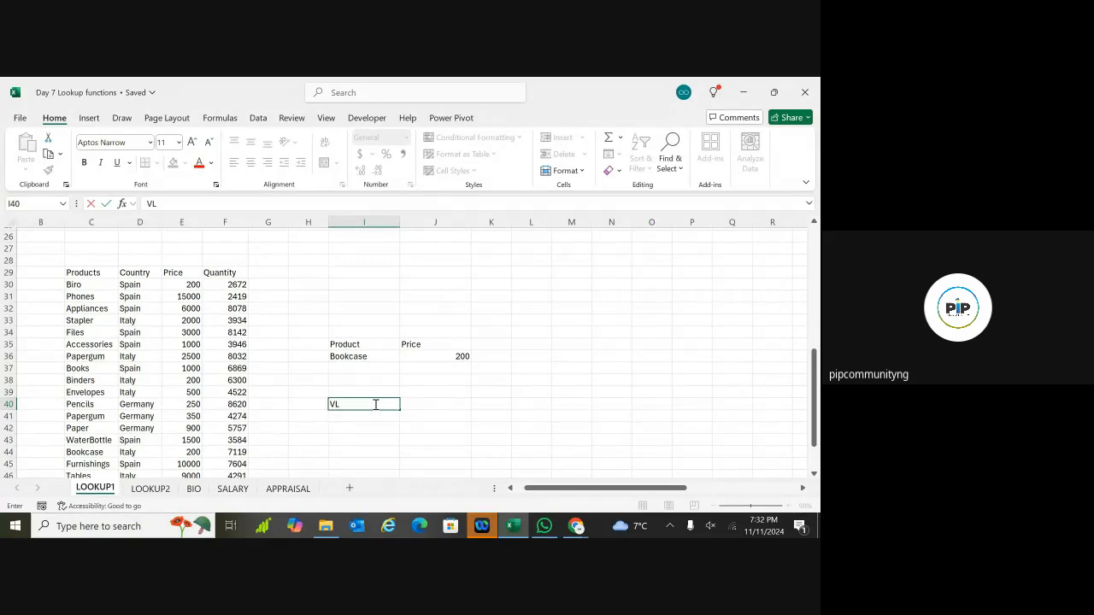
pyautogui.write('L')
pyautogui.press('Home')
pyautogui.write('=')
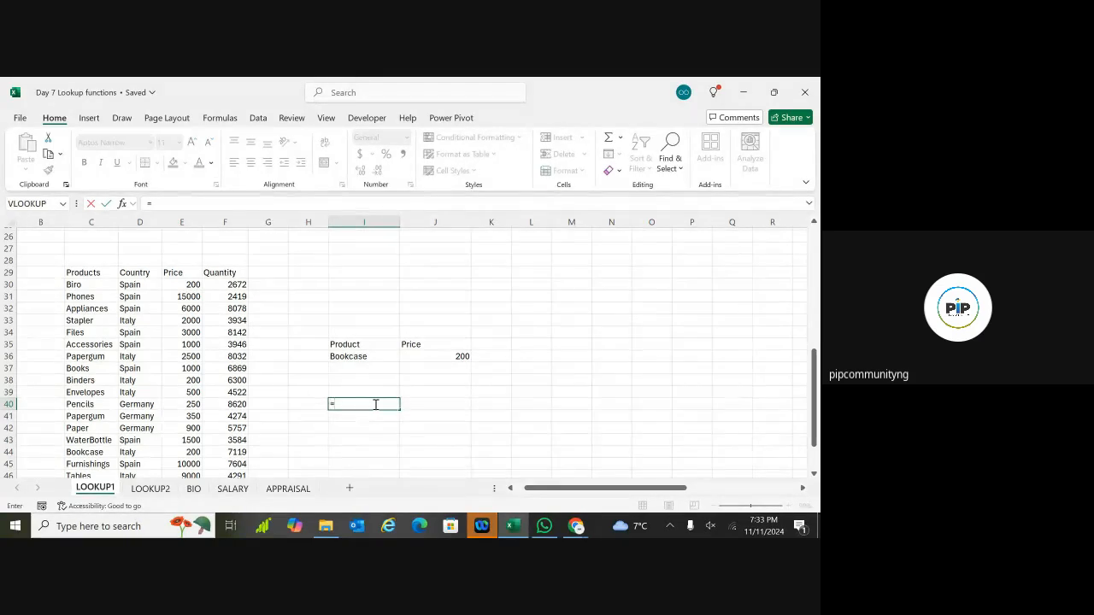
pyautogui.write('VLOOK')
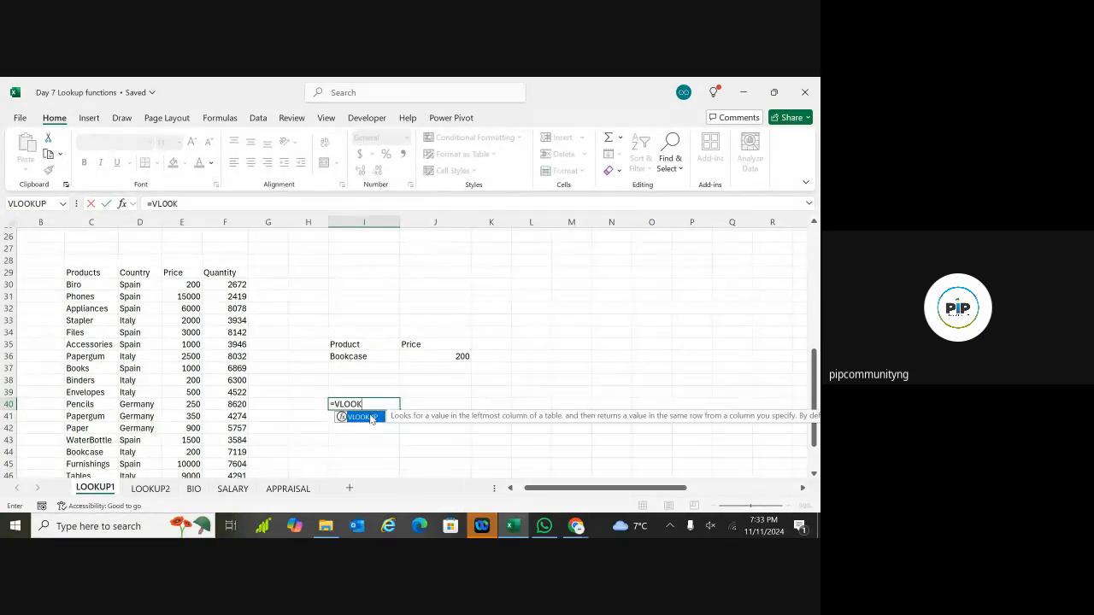
pyautogui.doubleClick(369, 418)
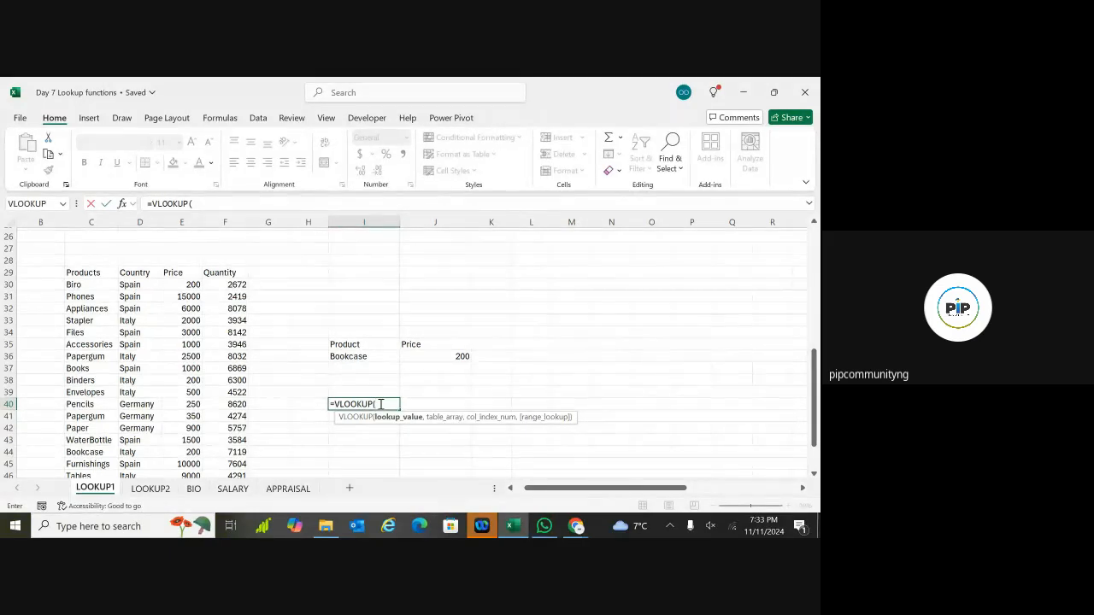
pyautogui.press('BackSpace')
pyautogui.press('BackSpace')
pyautogui.press('BackSpace')
pyautogui.press('BackSpace')
pyautogui.press('BackSpace')
pyautogui.press('BackSpace')
pyautogui.press('BackSpace')
pyautogui.press('BackSpace')
pyautogui.press('BackSpace')
pyautogui.press('Escape')
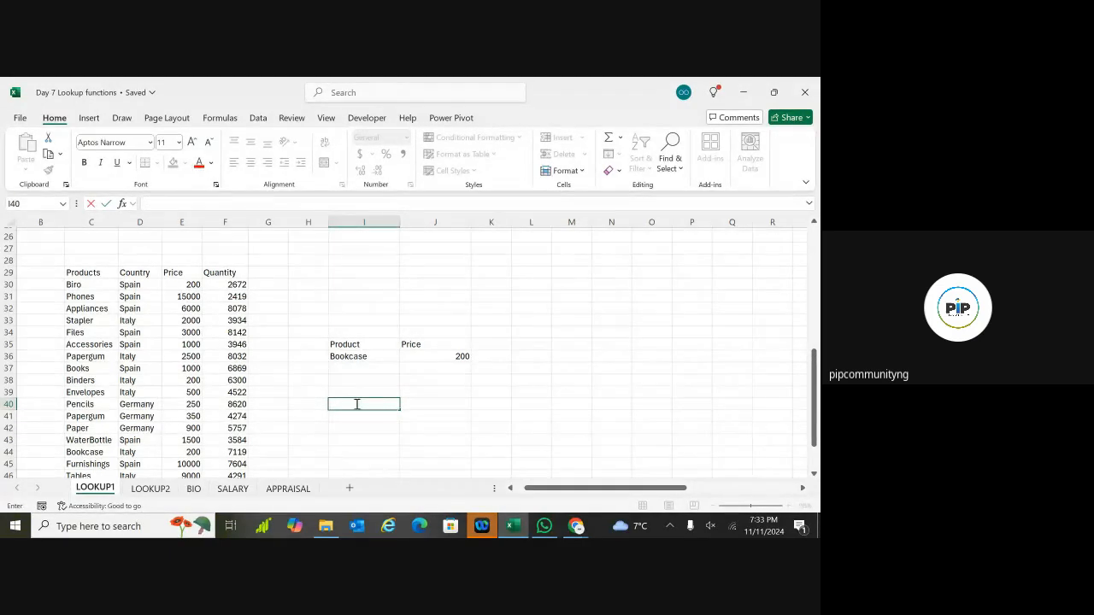
pyautogui.press('Escape')
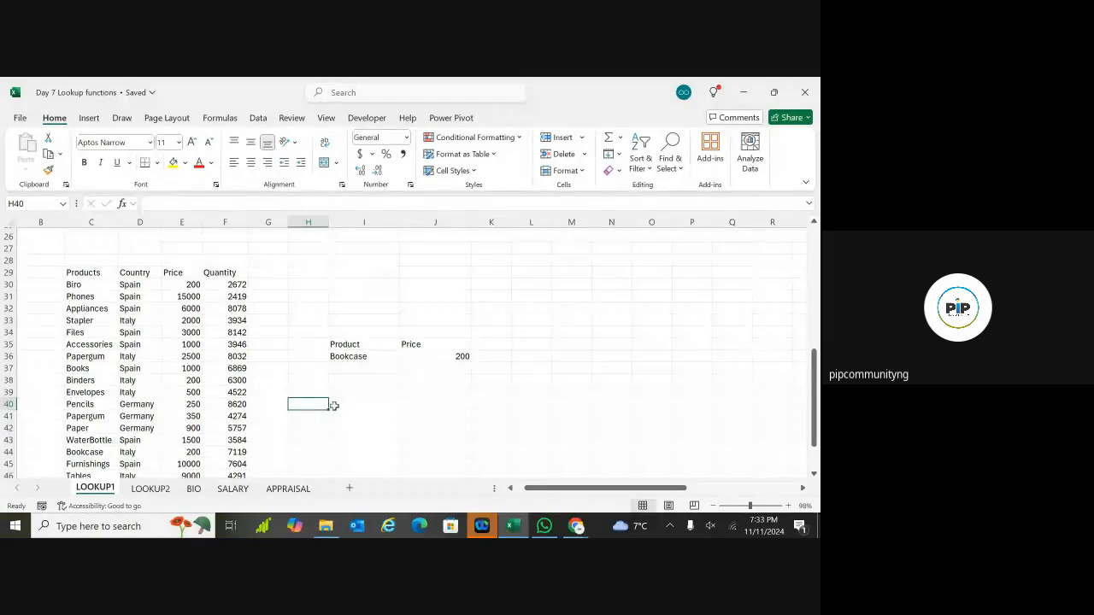
# Step: Copy Envelopes from C39 into I40
pyautogui.click(92, 393)
pyautogui.hotkey('ctrl', 'c')
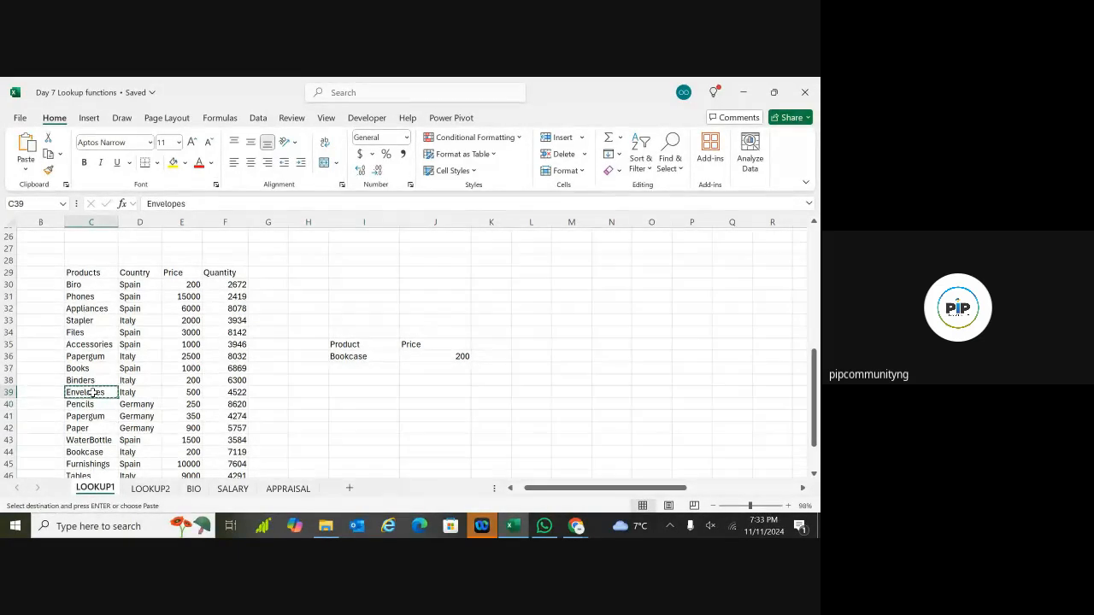
pyautogui.click(354, 403)
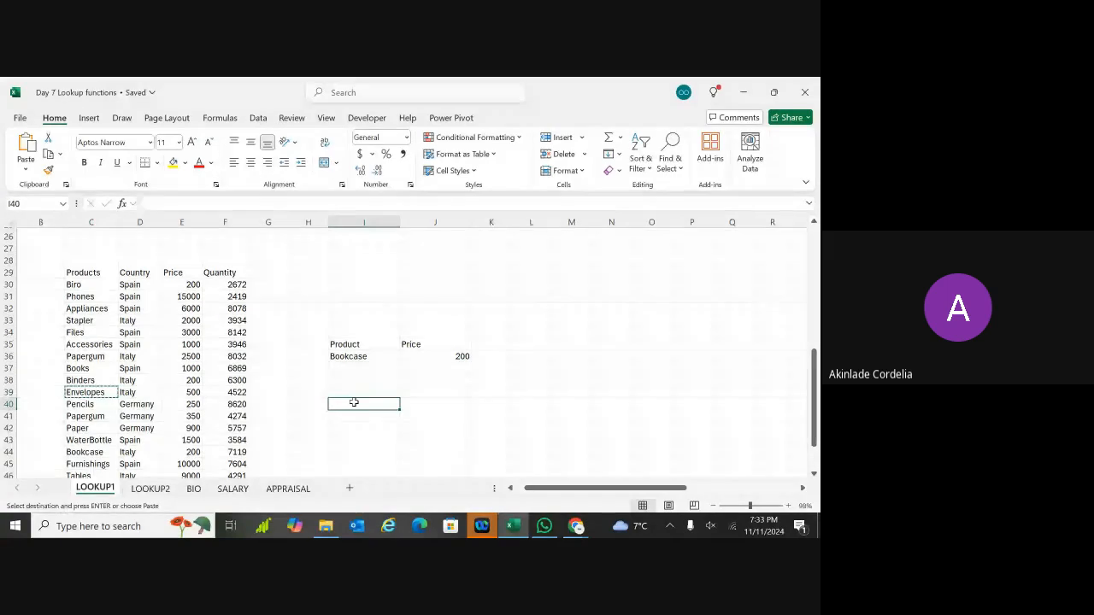
pyautogui.hotkey('ctrl', 'v')
# Step: Enter =VLOOKUP(I40, C29:F49, 4, FALSE) in J40, returning the quantity 4522
pyautogui.click(439, 403)
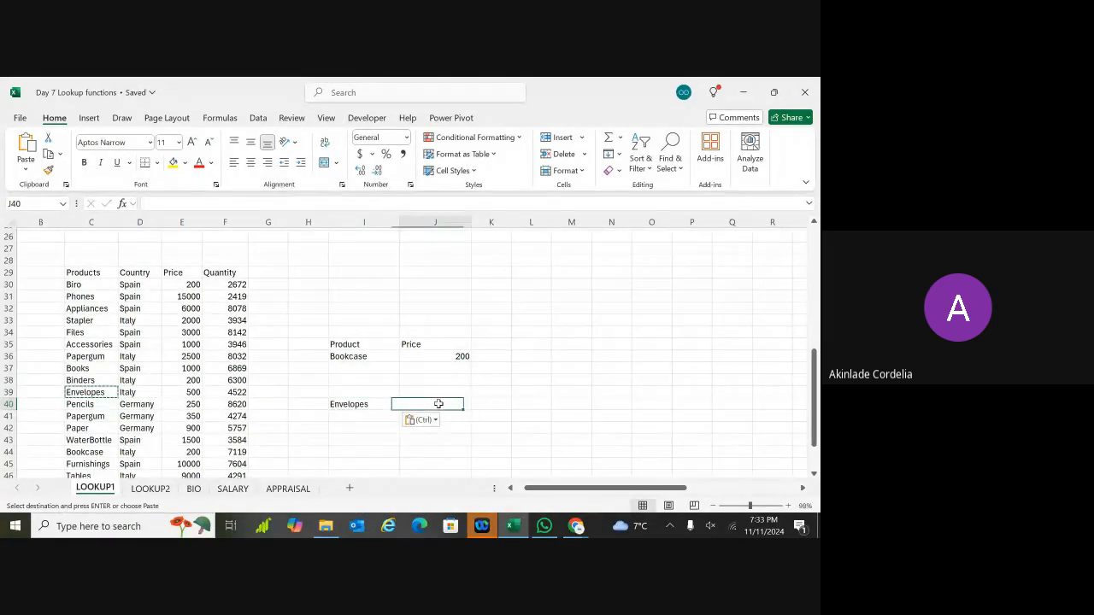
pyautogui.write('=VL')
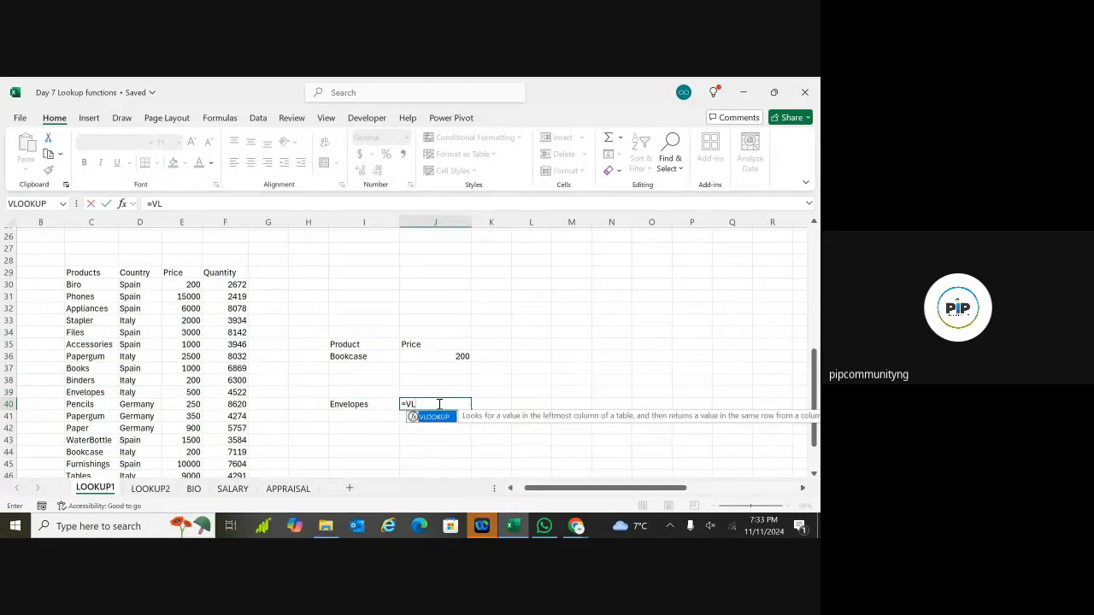
pyautogui.doubleClick(433, 418)
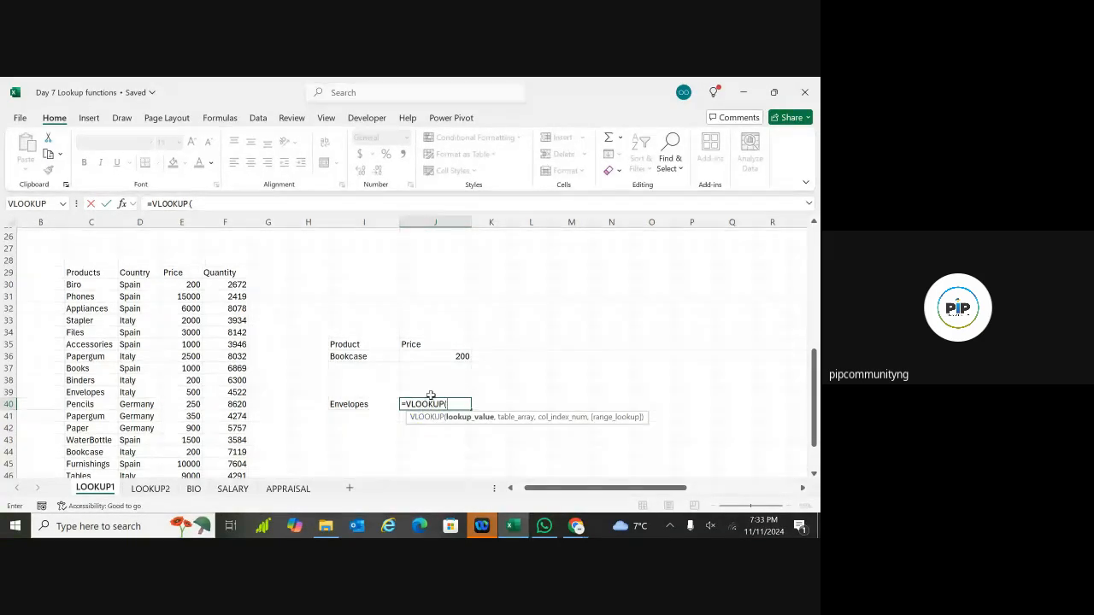
pyautogui.click(359, 404)
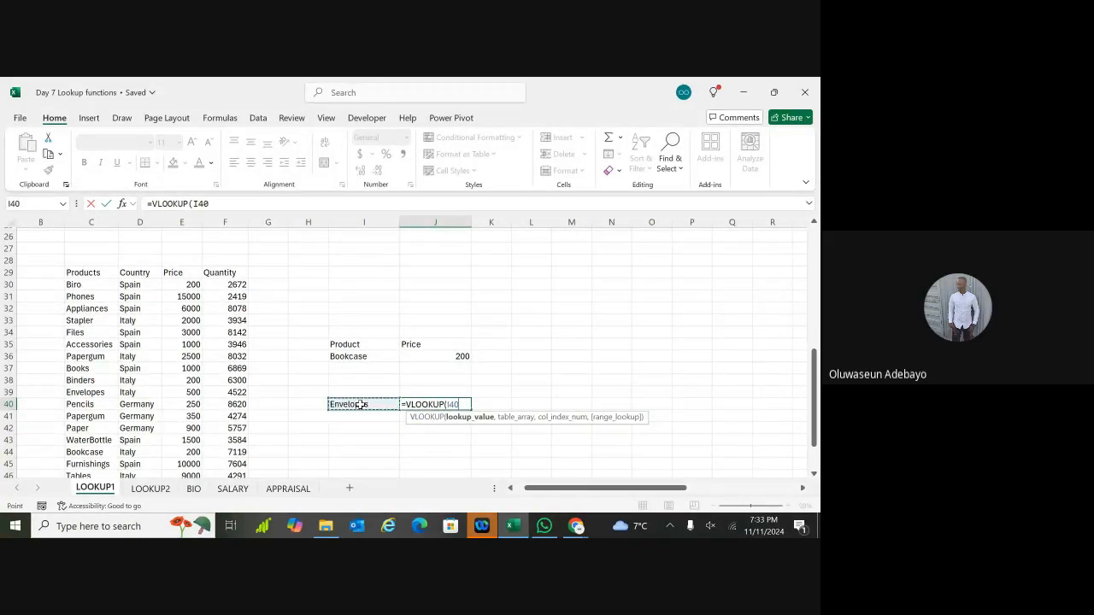
pyautogui.write(',')
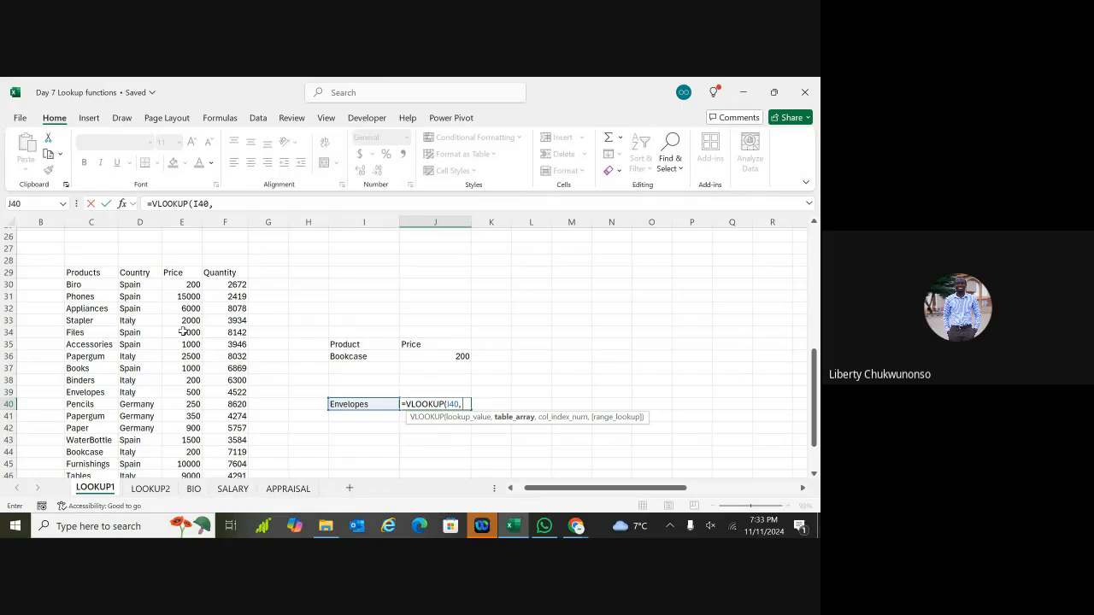
pyautogui.click(99, 272)
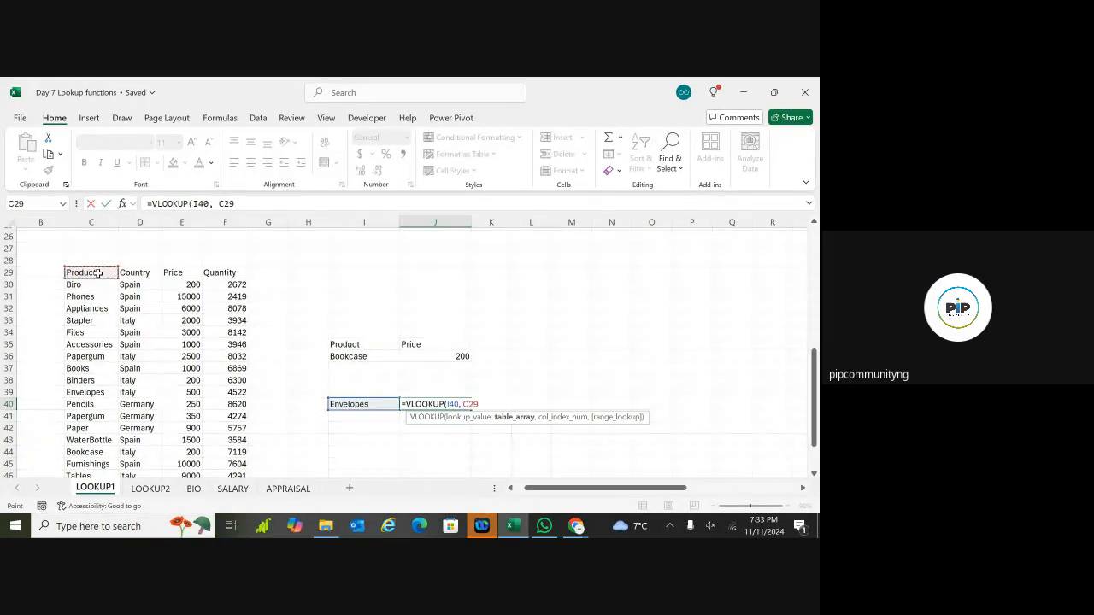
pyautogui.hotkey('shift', 'Right')
pyautogui.hotkey('shift', 'Right')
pyautogui.hotkey('shift', 'Right')
pyautogui.hotkey('ctrl', 'shift', 'Down')
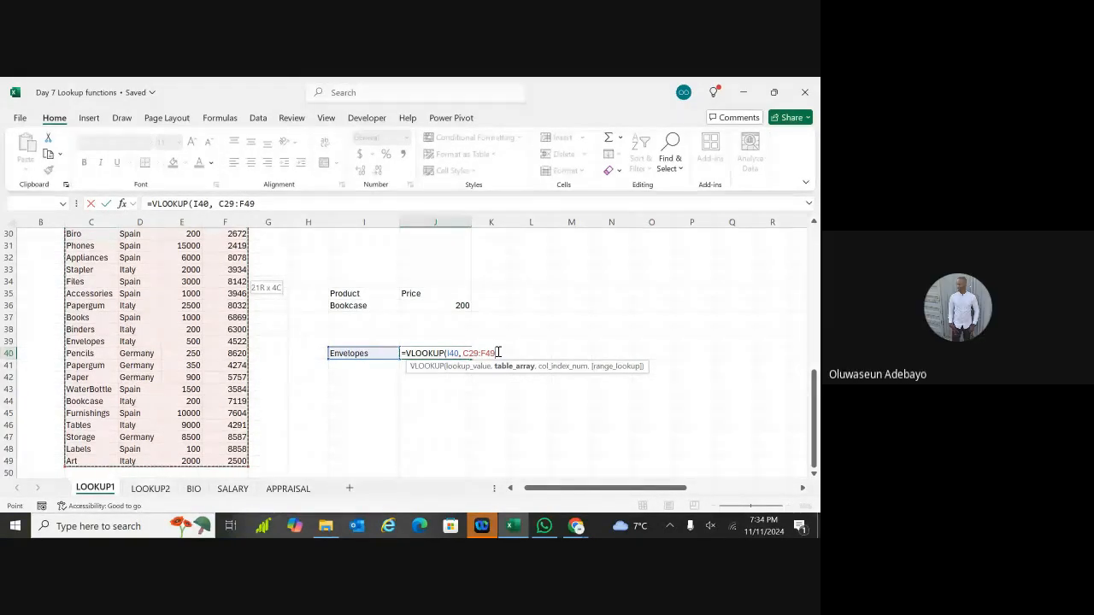
pyautogui.scroll(2, 498, 352)
pyautogui.write(',')
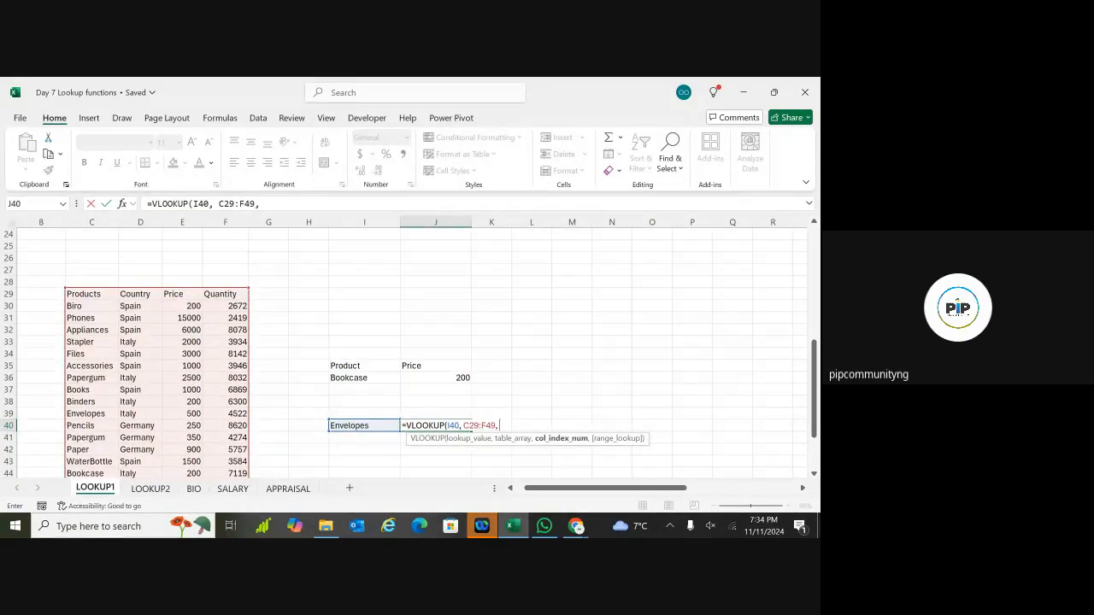
pyautogui.write(' 4')
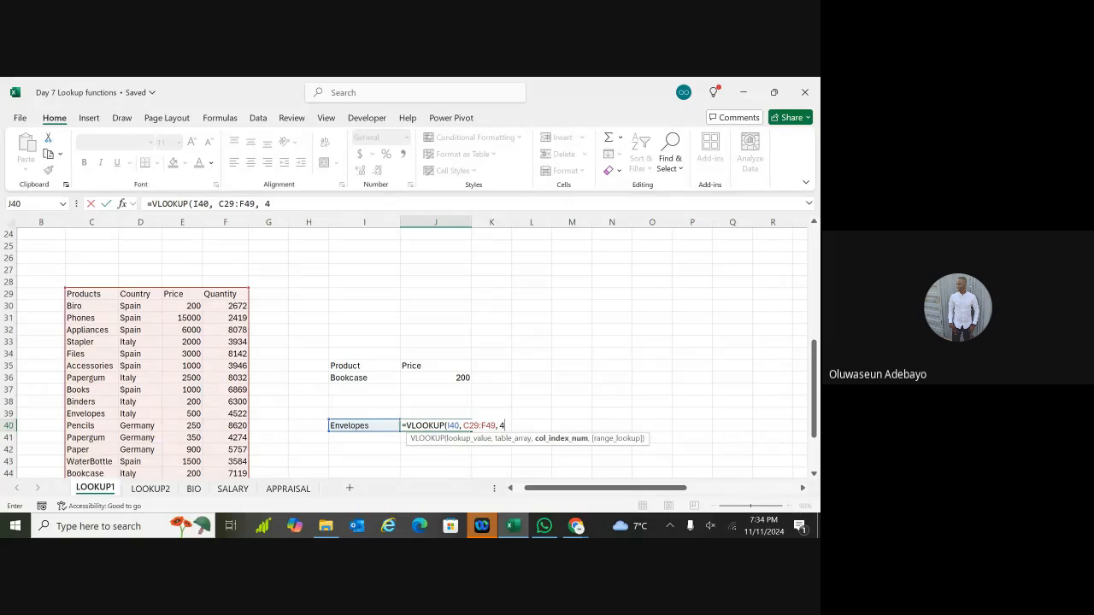
pyautogui.write(', FALSE')
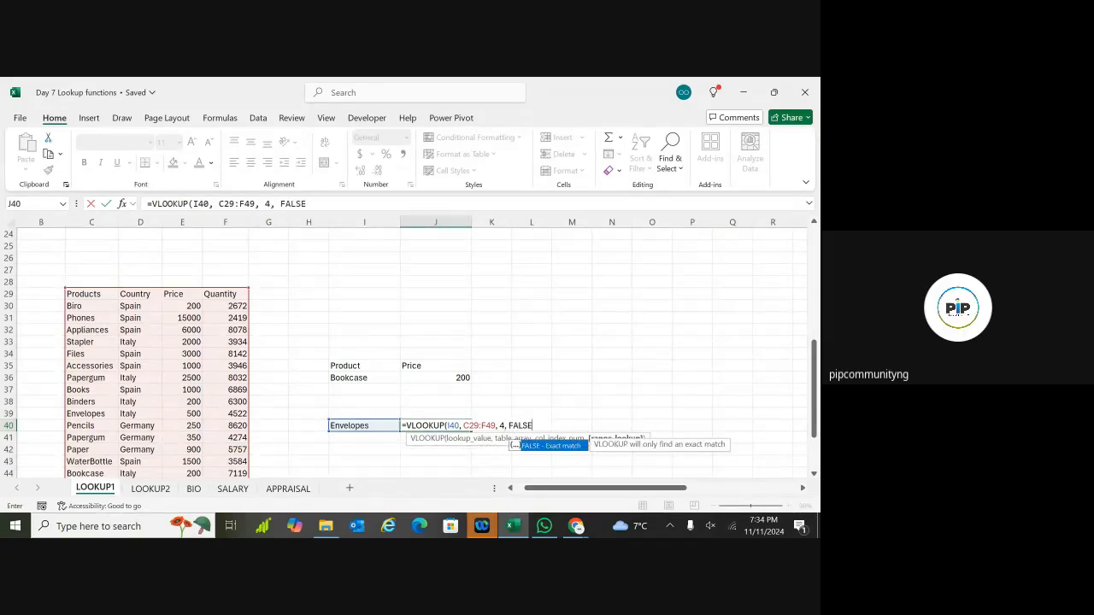
pyautogui.write(')')
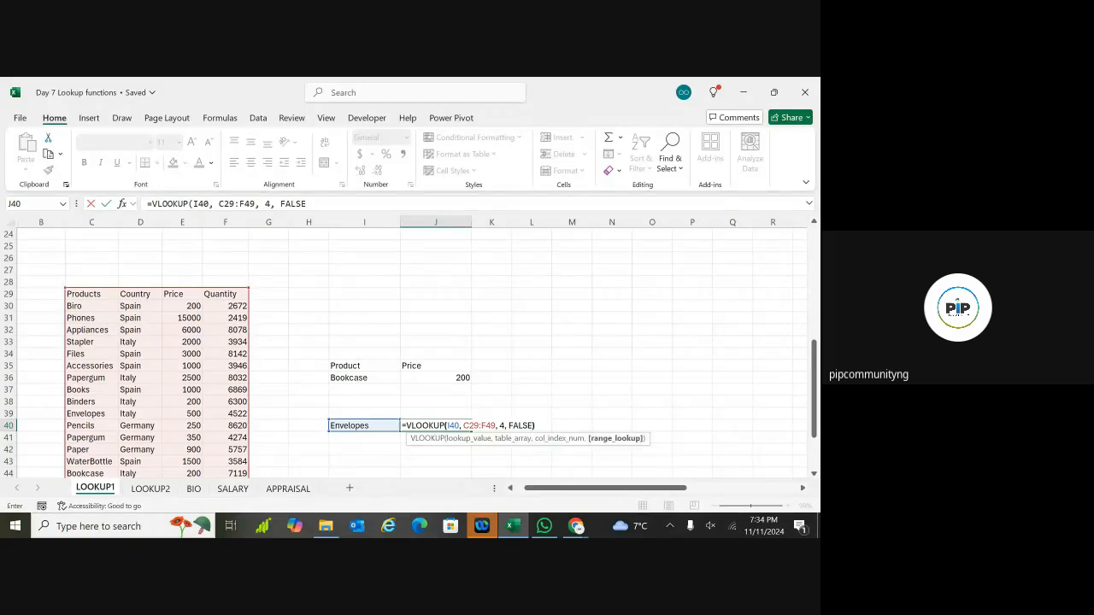
pyautogui.press('Return')
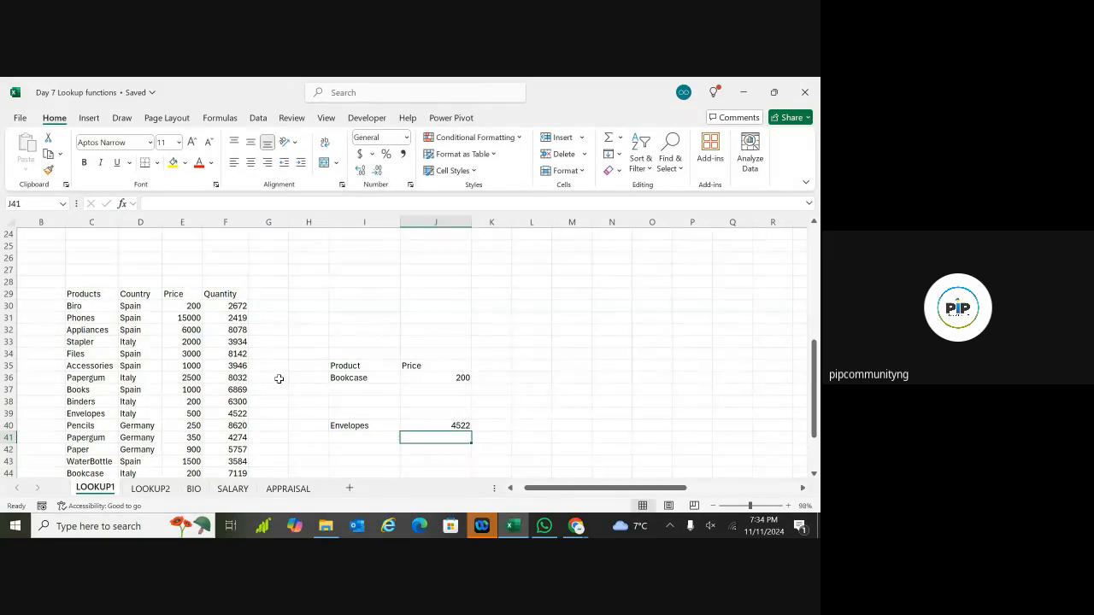
pyautogui.click(229, 414)
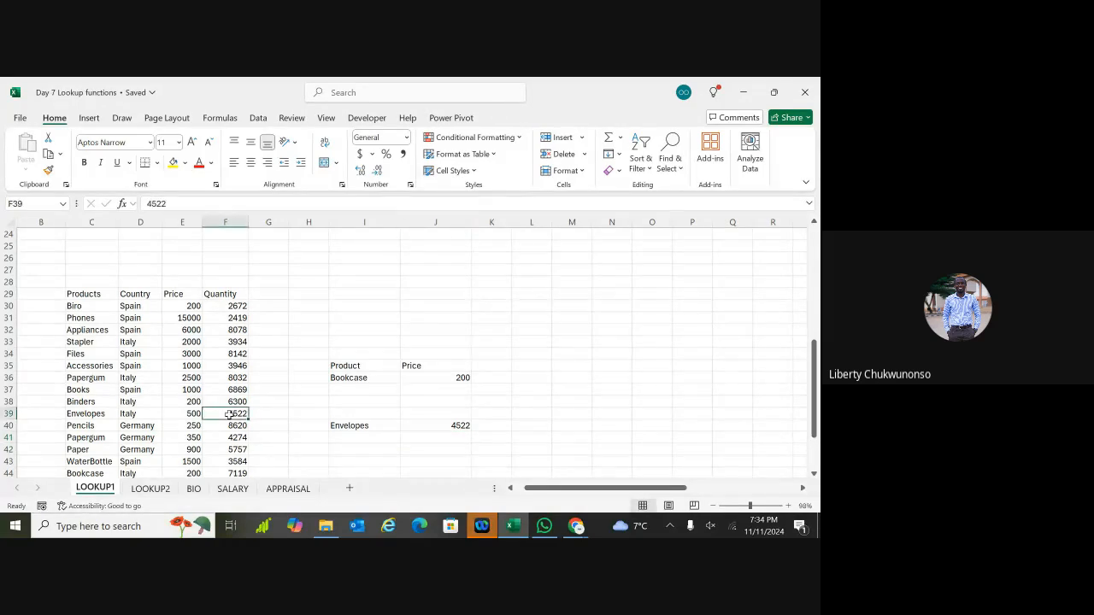
pyautogui.click(462, 426)
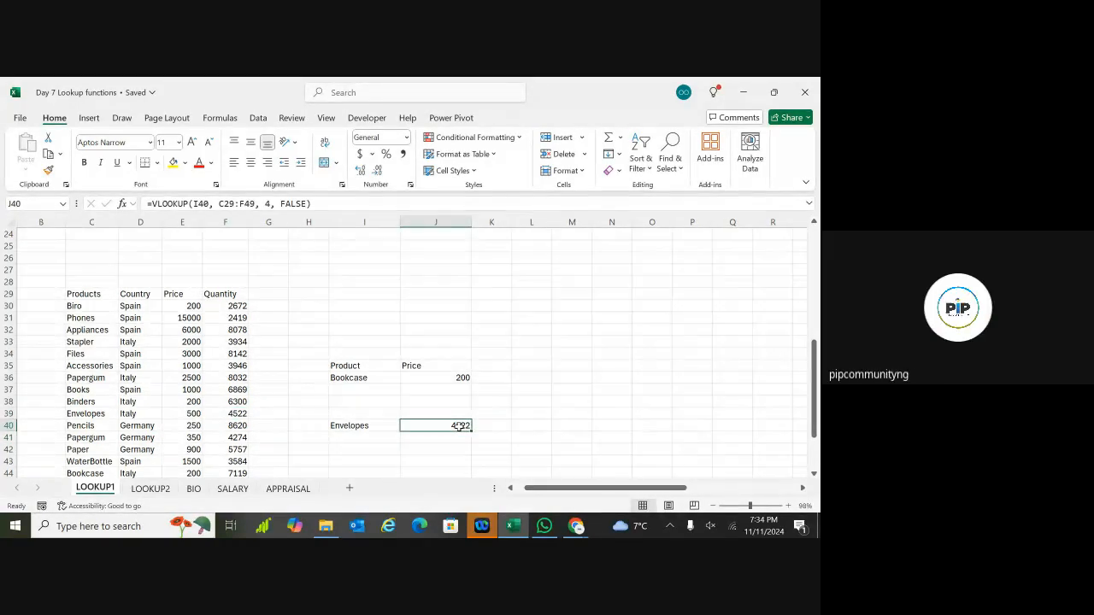
pyautogui.doubleClick(459, 425)
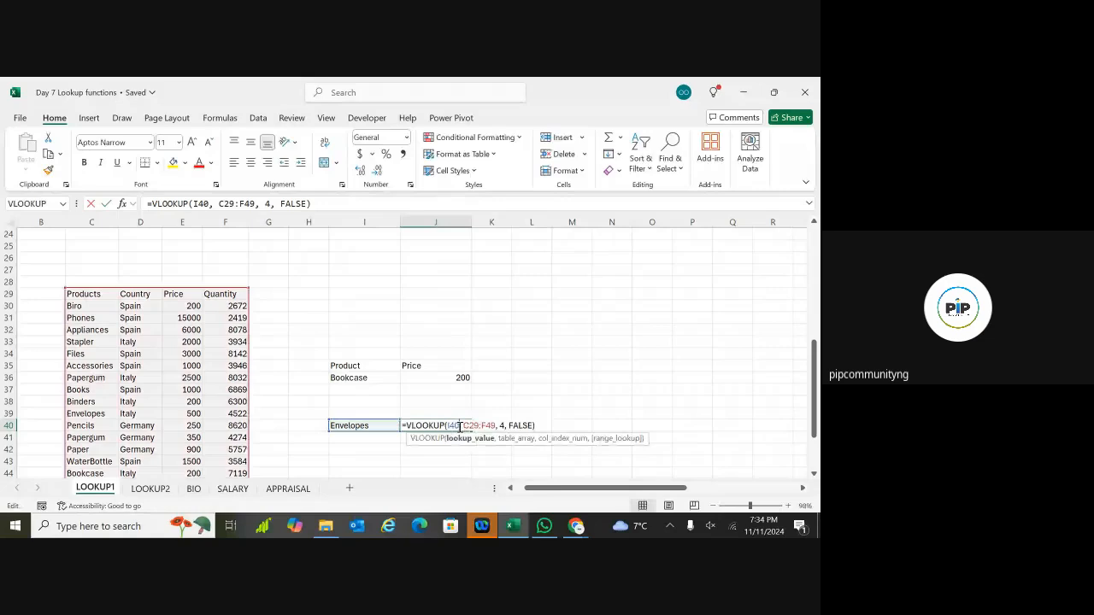
pyautogui.click(529, 425)
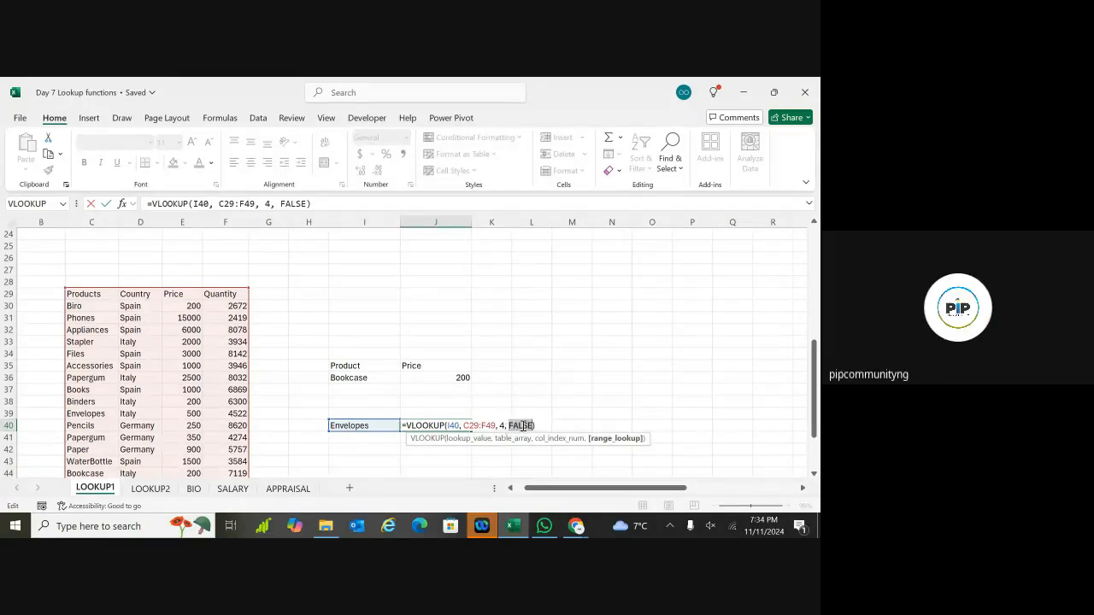
pyautogui.press('BackSpace')
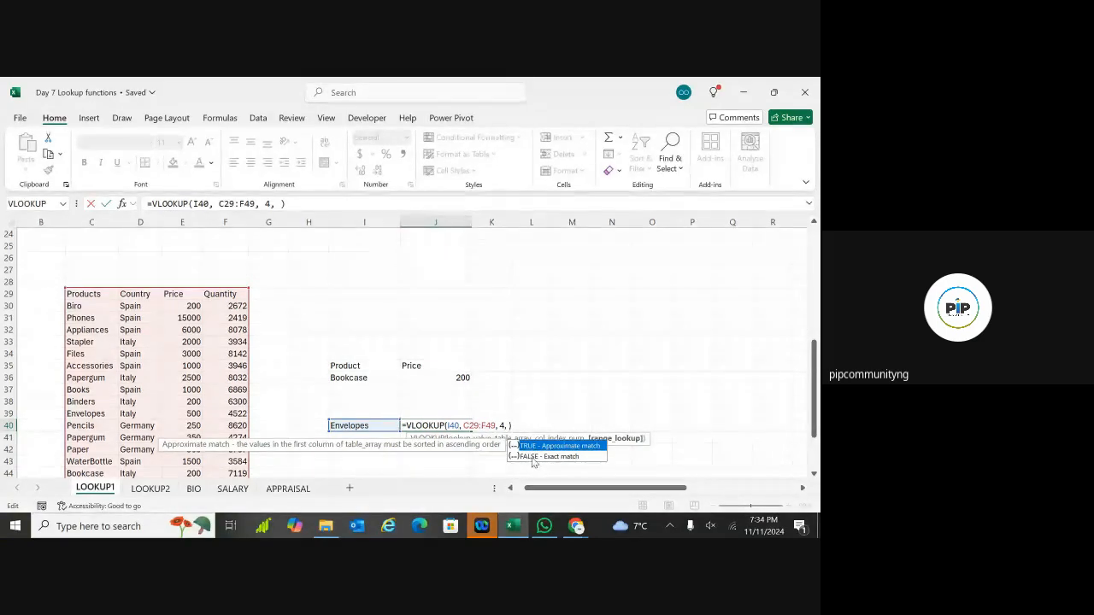
pyautogui.doubleClick(533, 457)
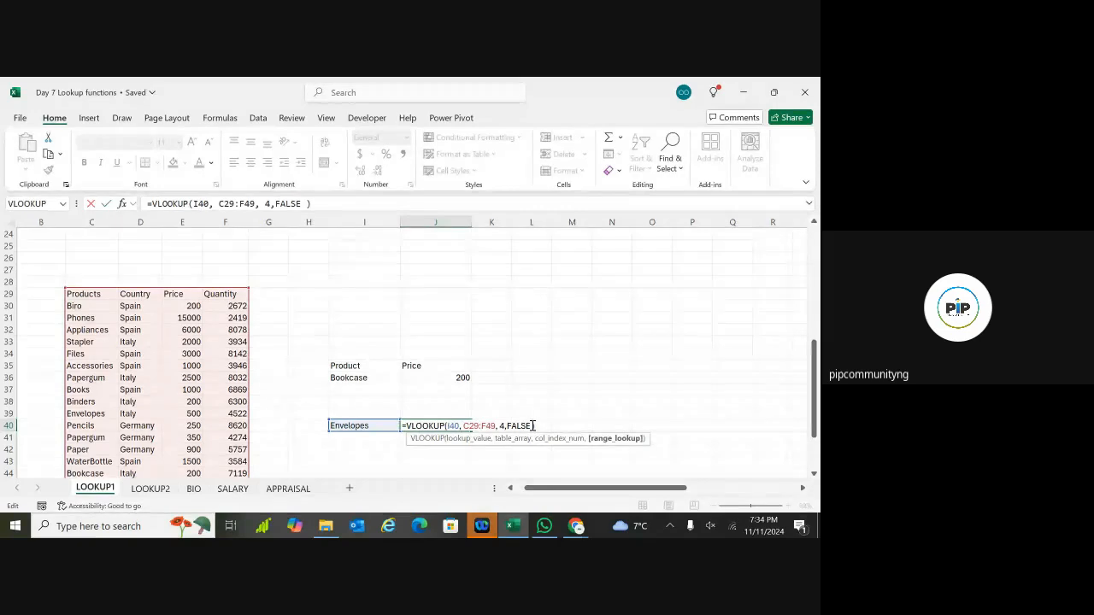
pyautogui.press('Return')
pyautogui.click(433, 401)
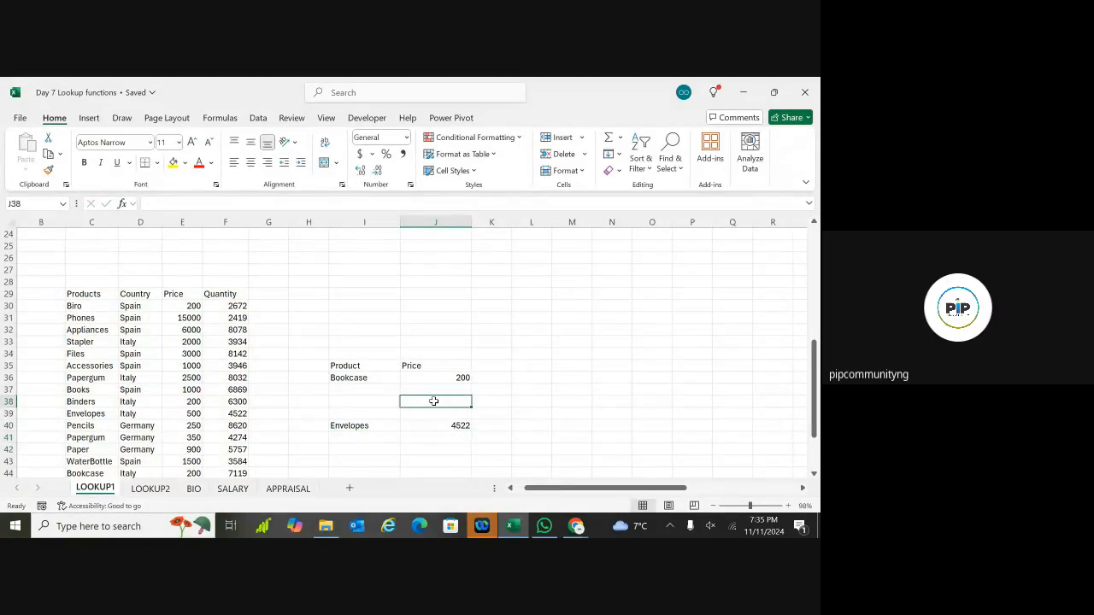
pyautogui.scroll(8, 433, 401)
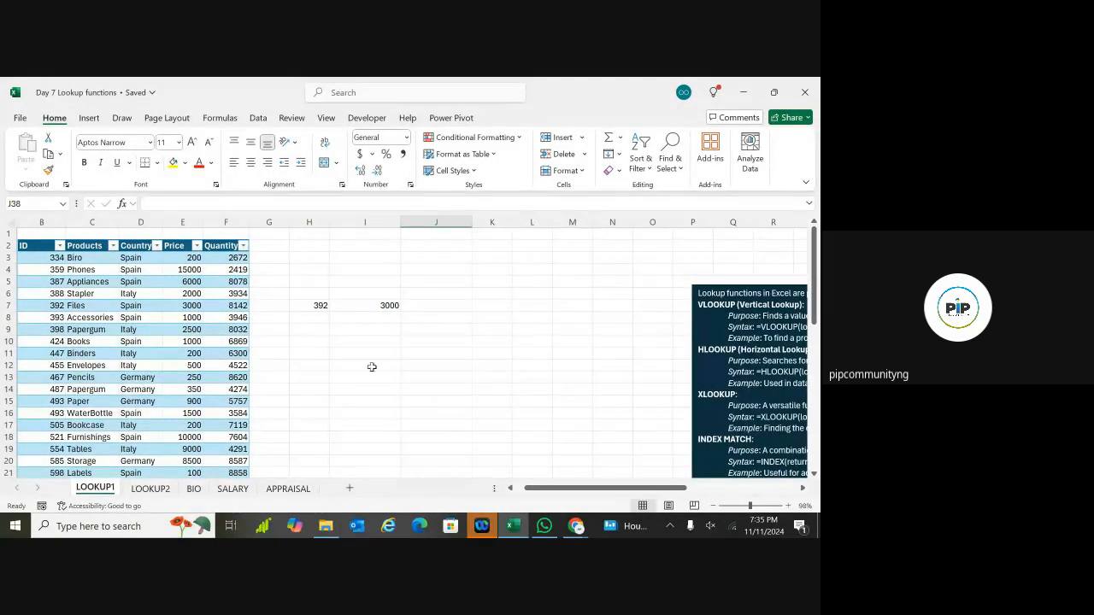
pyautogui.hscroll(-1, 276, 328)
pyautogui.scroll(-1, 406, 353)
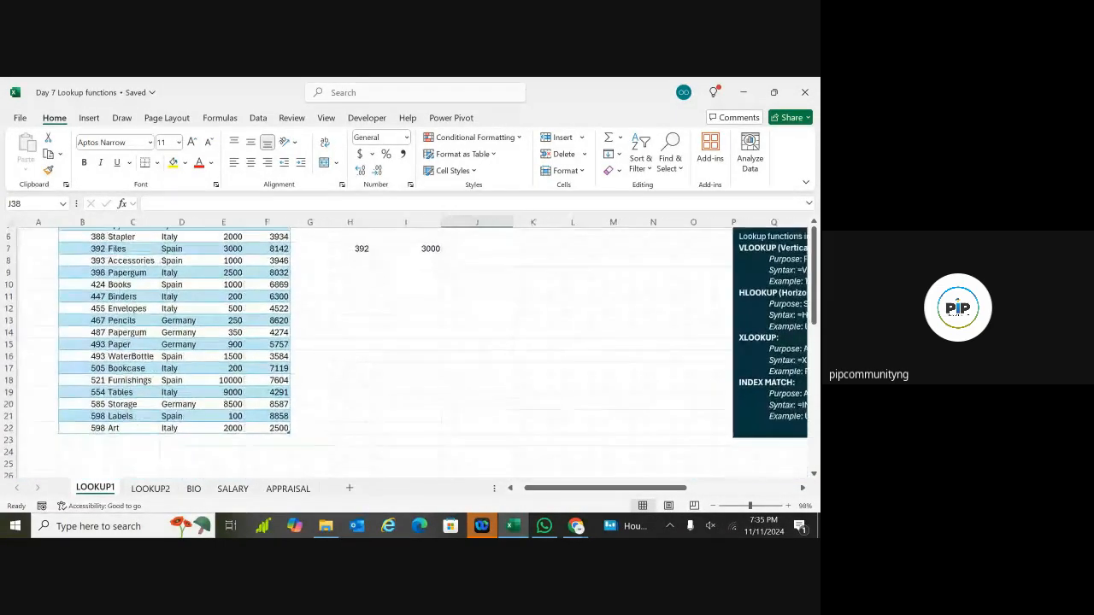
pyautogui.scroll(2, 406, 353)
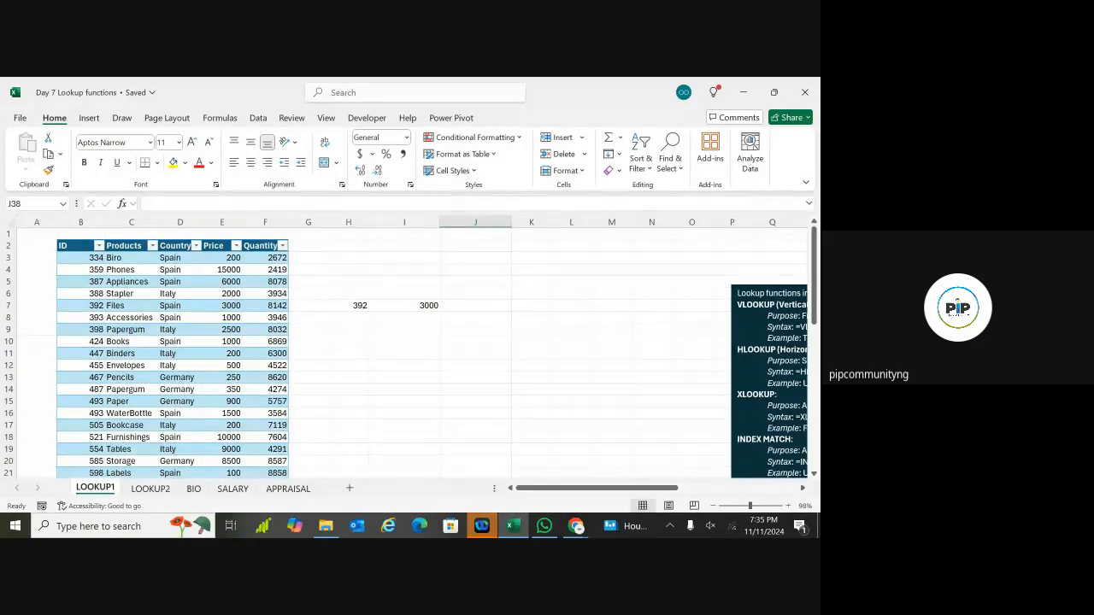
pyautogui.hscroll(1, 412, 353)
pyautogui.hscroll(1, 100, 271)
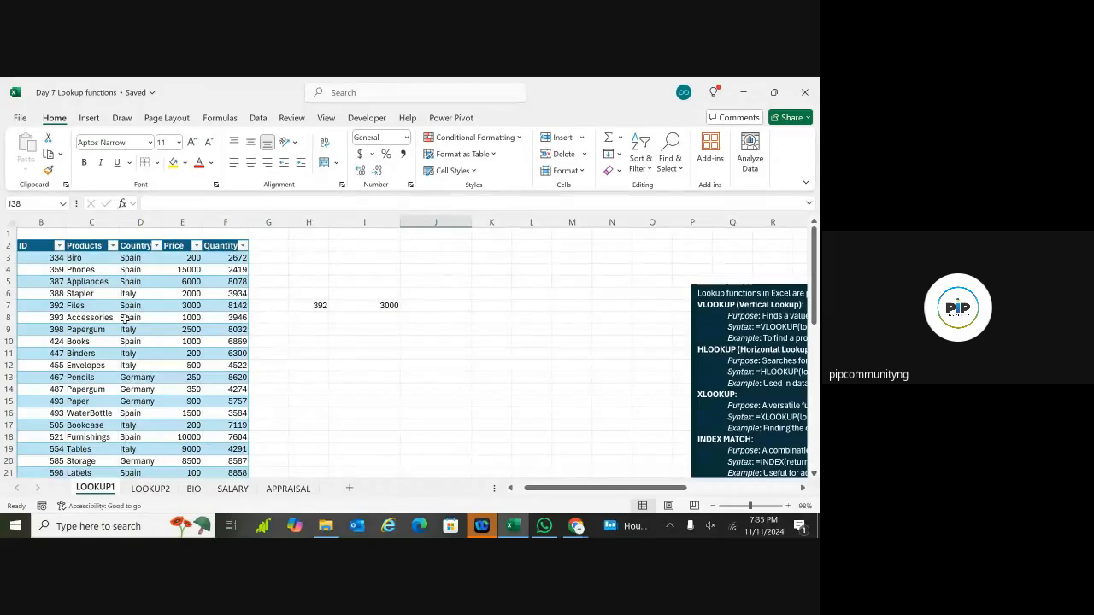
pyautogui.hscroll(9, 124, 318)
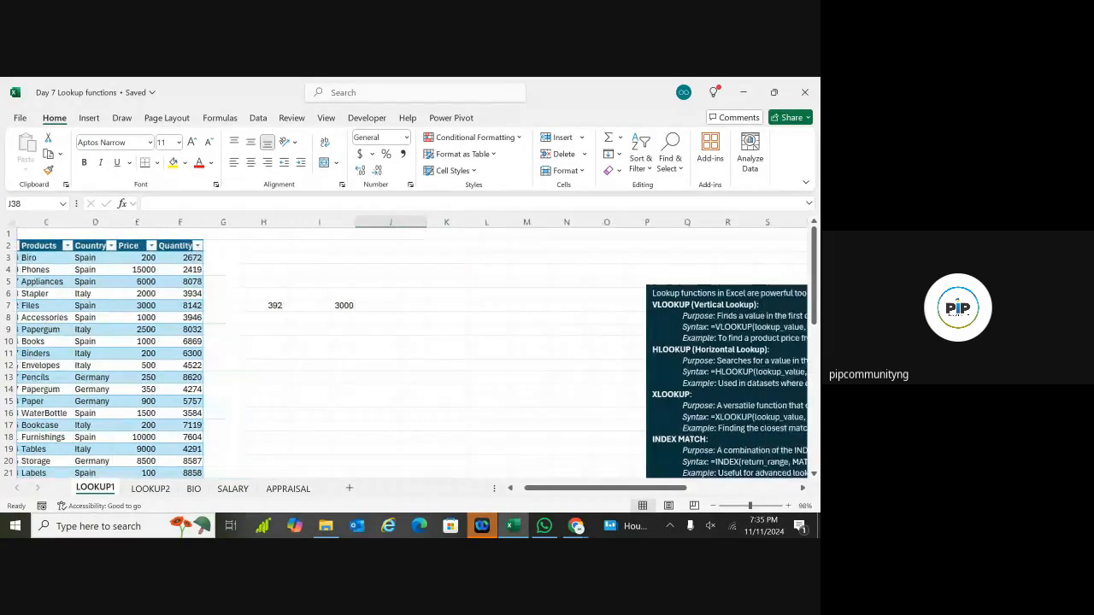
pyautogui.hscroll(2, 406, 351)
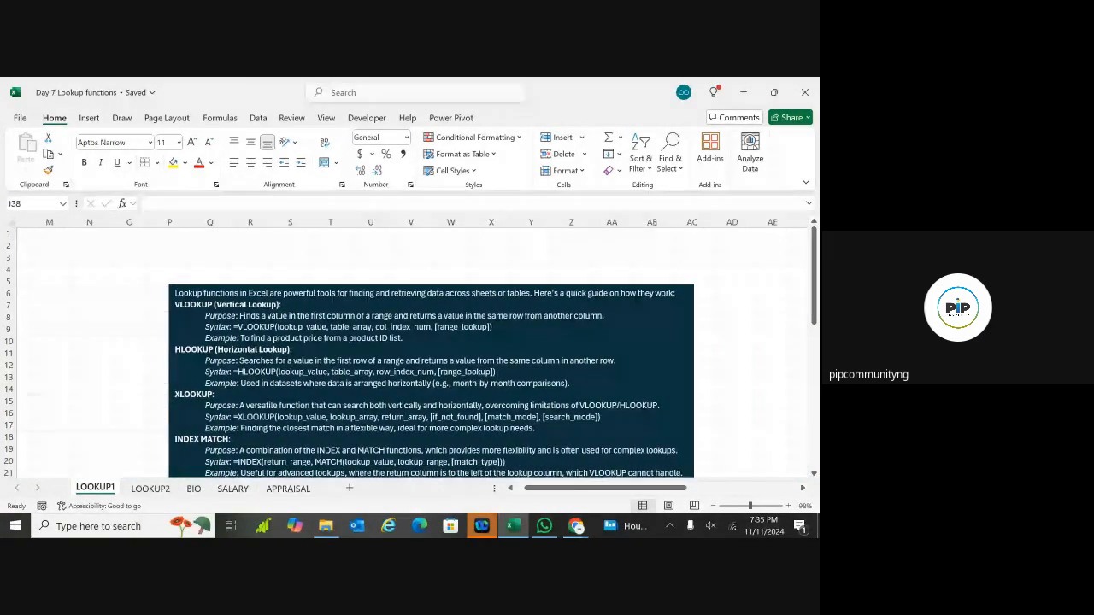
pyautogui.scroll(-2, 406, 351)
pyautogui.scroll(1, 406, 350)
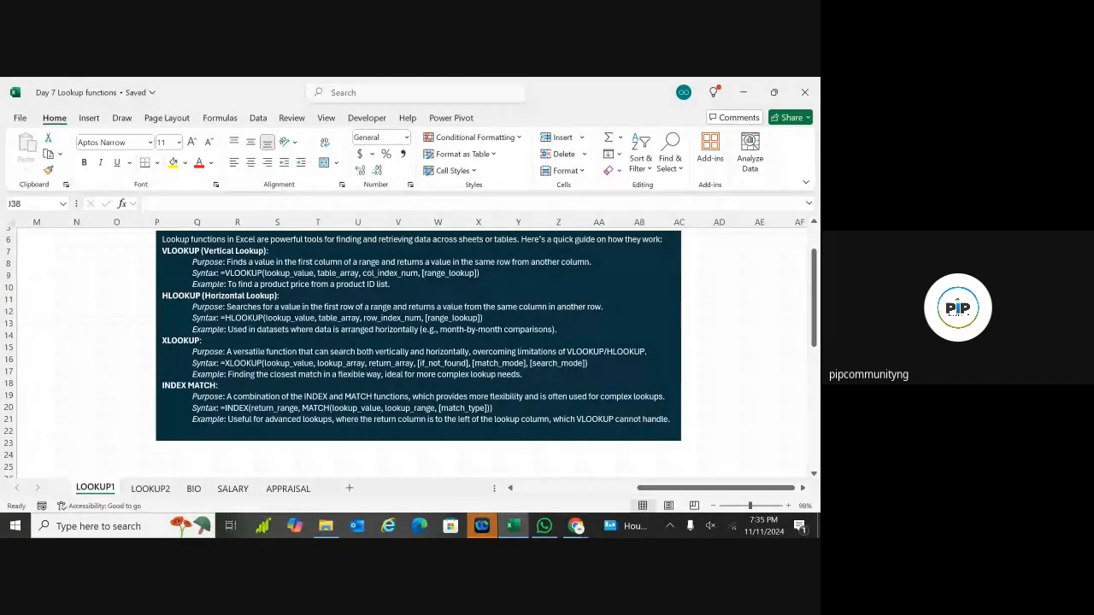
pyautogui.hscroll(-6, 593, 309)
pyautogui.hscroll(-1, 416, 352)
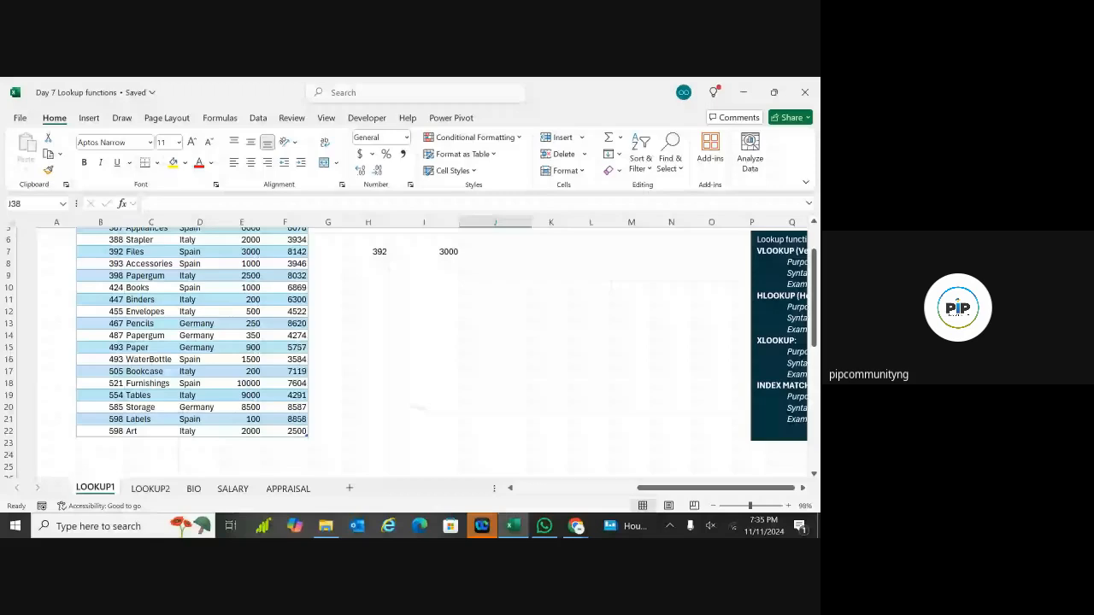
pyautogui.scroll(-8, 396, 299)
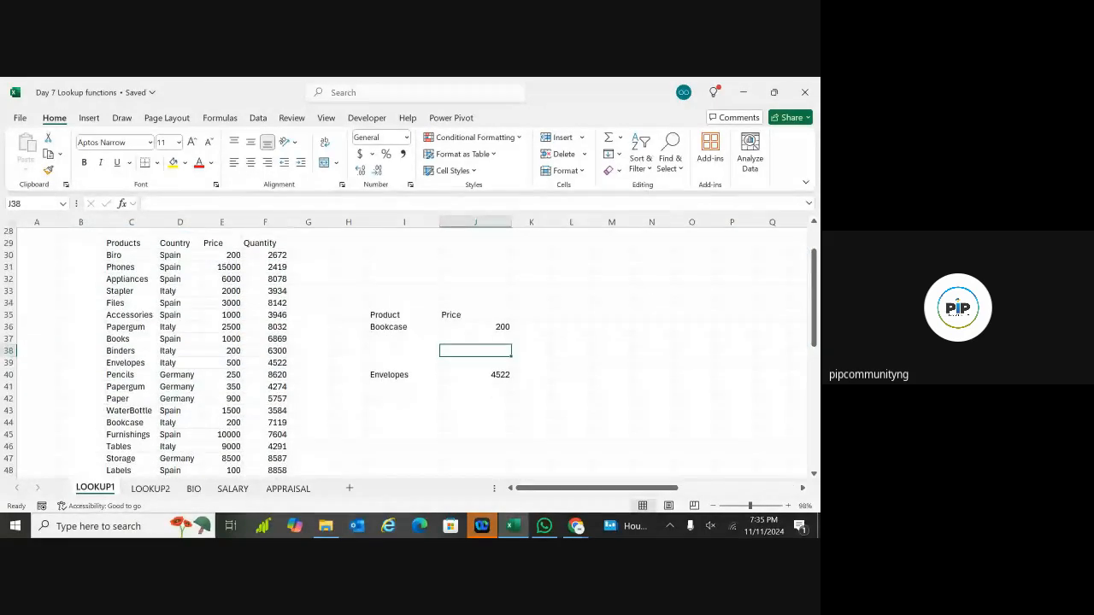
# Step: Look over the LOOKUP1 product list's row 40 and Price column, then go to LOOKUP2
pyautogui.click(121, 377)
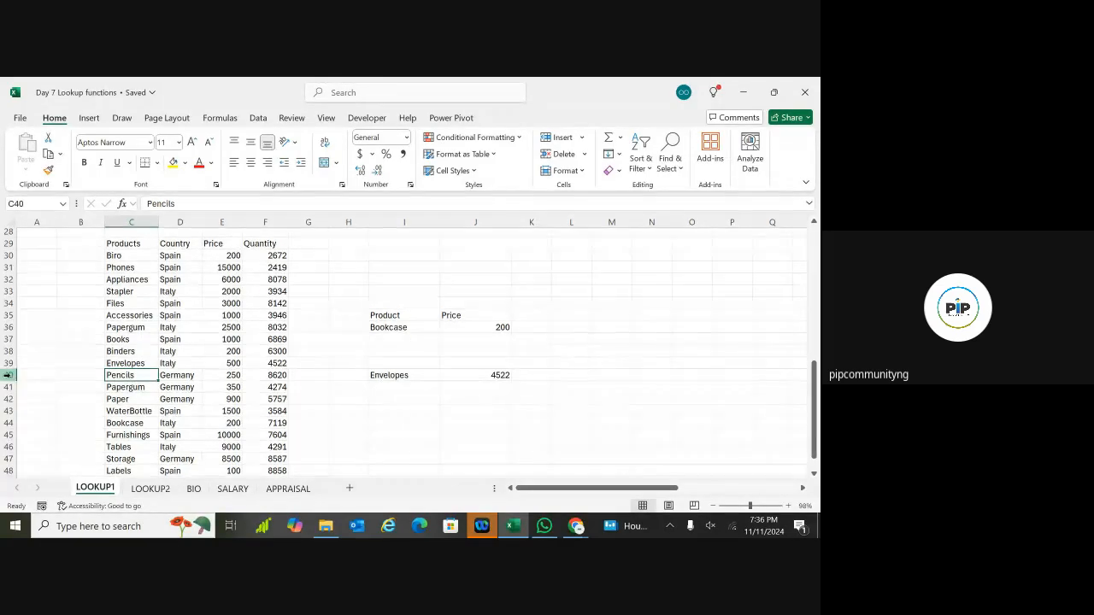
pyautogui.click(7, 375)
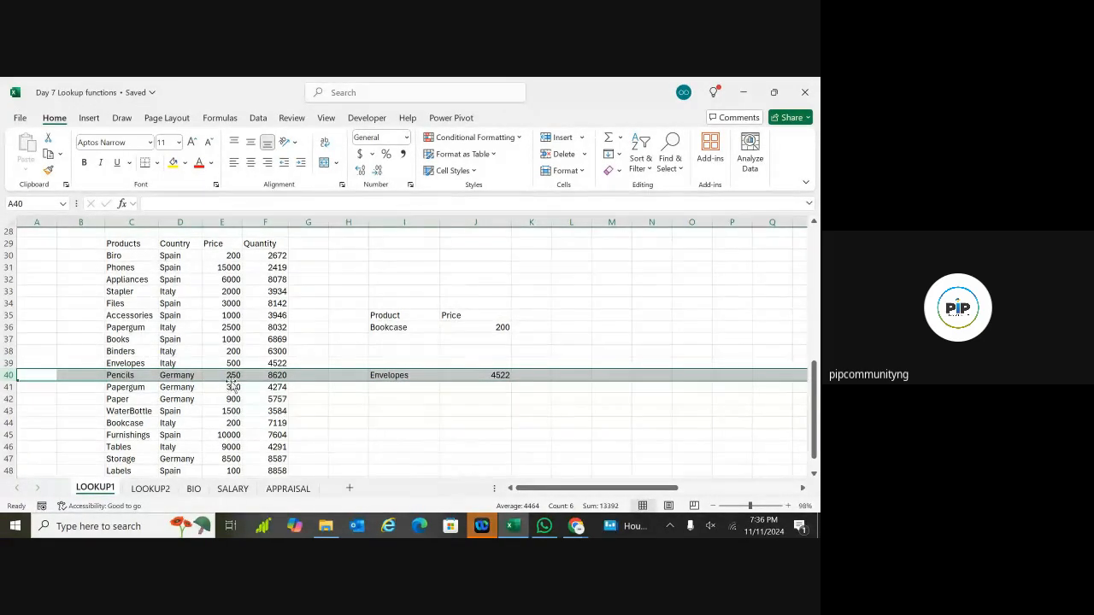
pyautogui.click(221, 249)
pyautogui.press('Down')
pyautogui.press('Down')
pyautogui.press('Down')
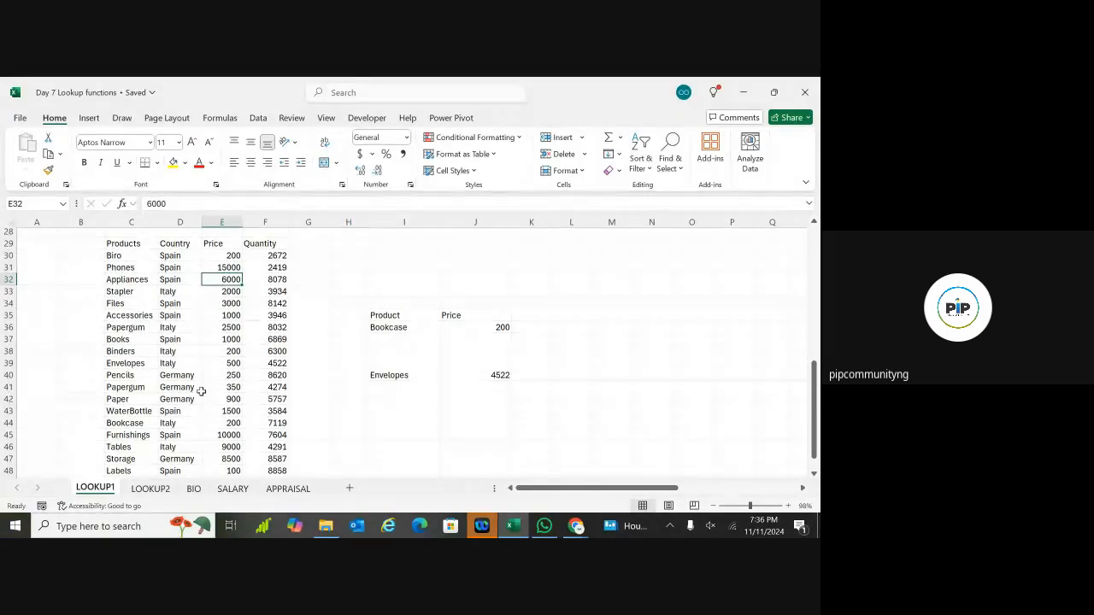
pyautogui.click(150, 491)
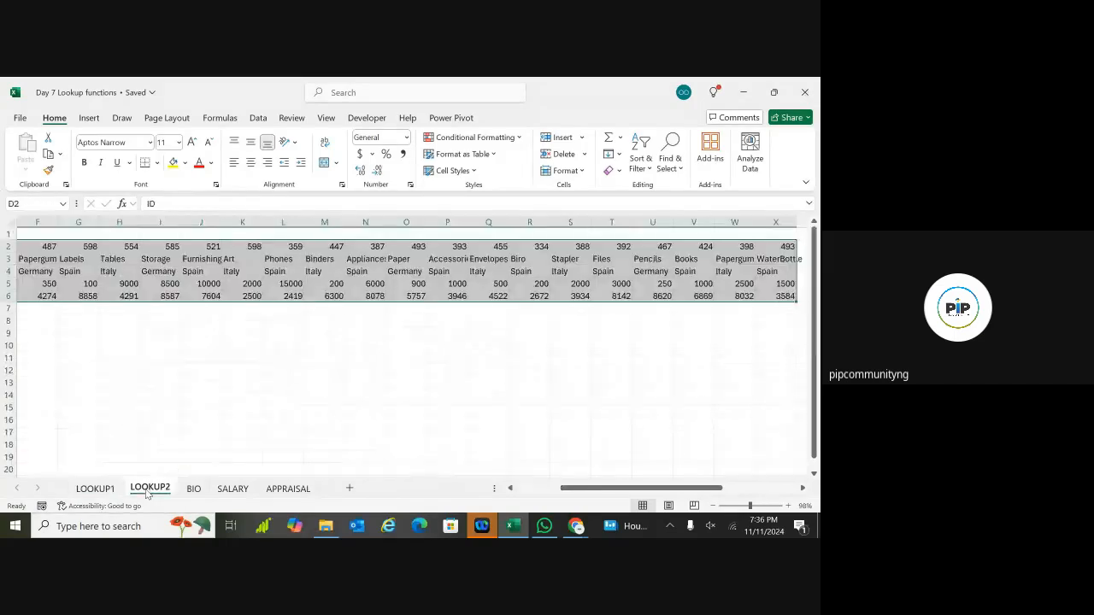
# Step: Review the LOOKUP2 table, glance at LOOKUP1, then select the entire row 2 of IDs
pyautogui.hscroll(-3, 146, 429)
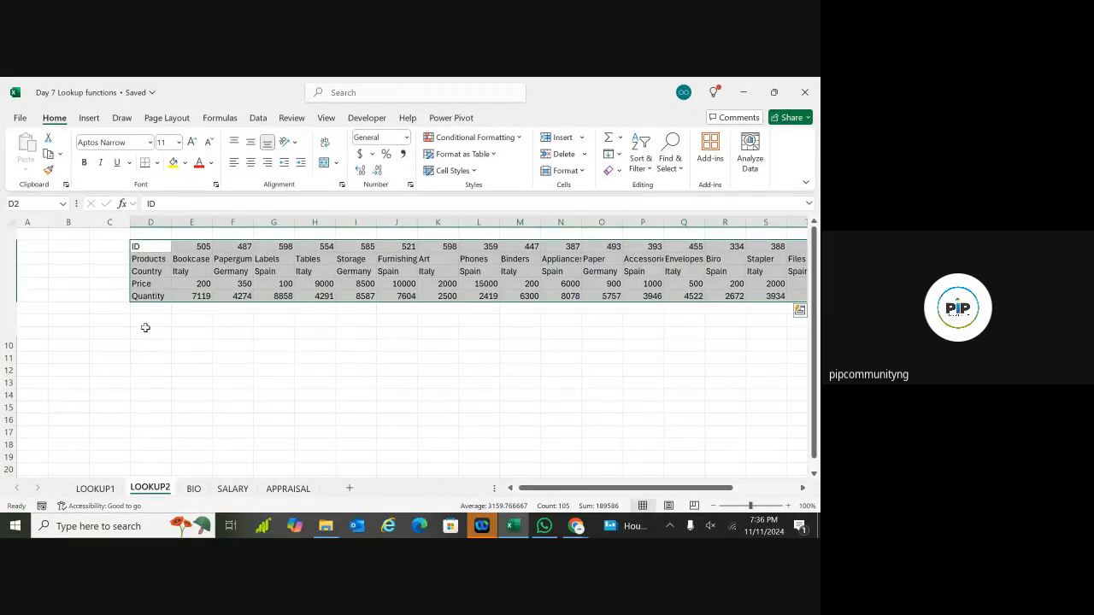
pyautogui.click(166, 408)
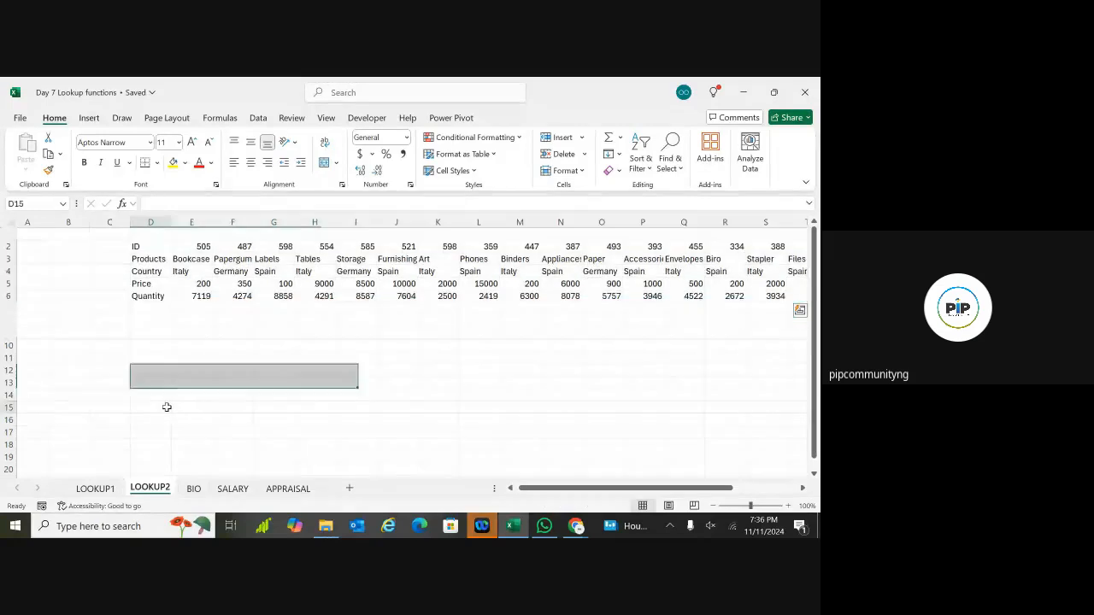
pyautogui.click(163, 255)
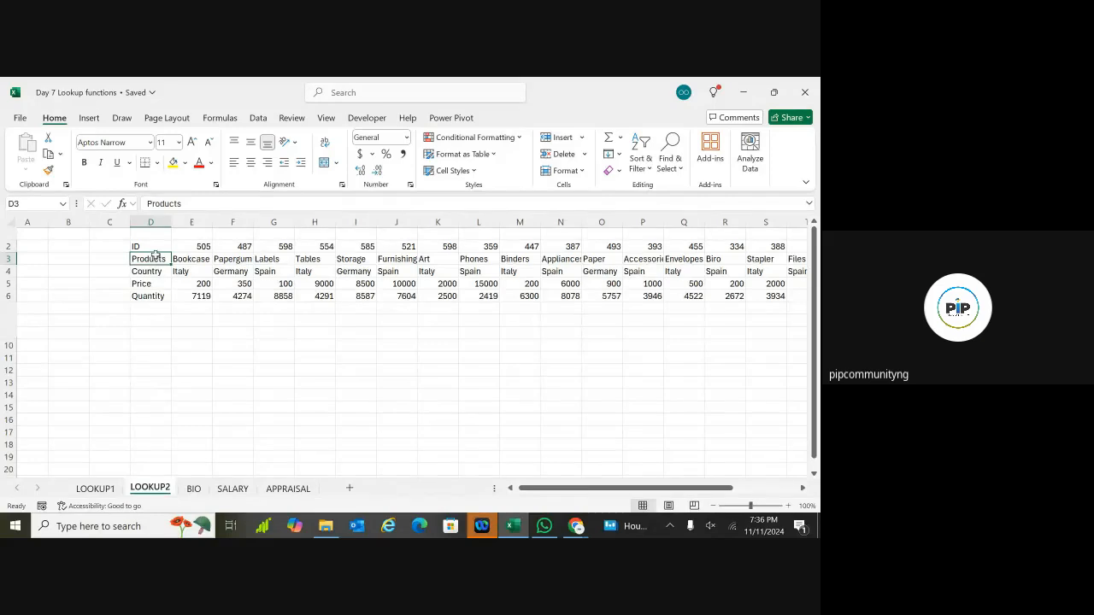
pyautogui.click(95, 488)
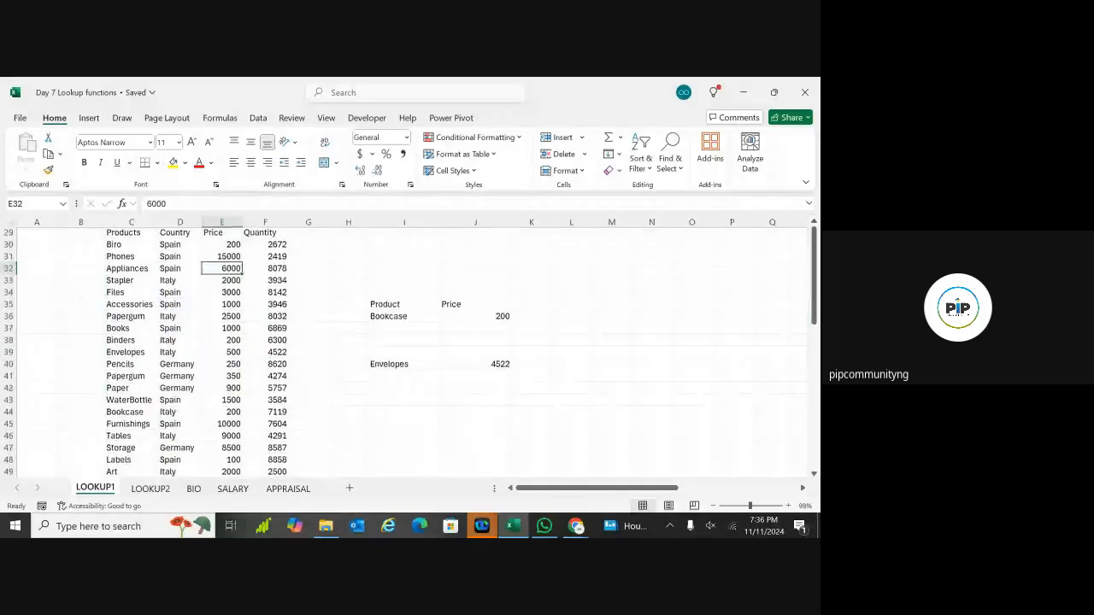
pyautogui.click(150, 488)
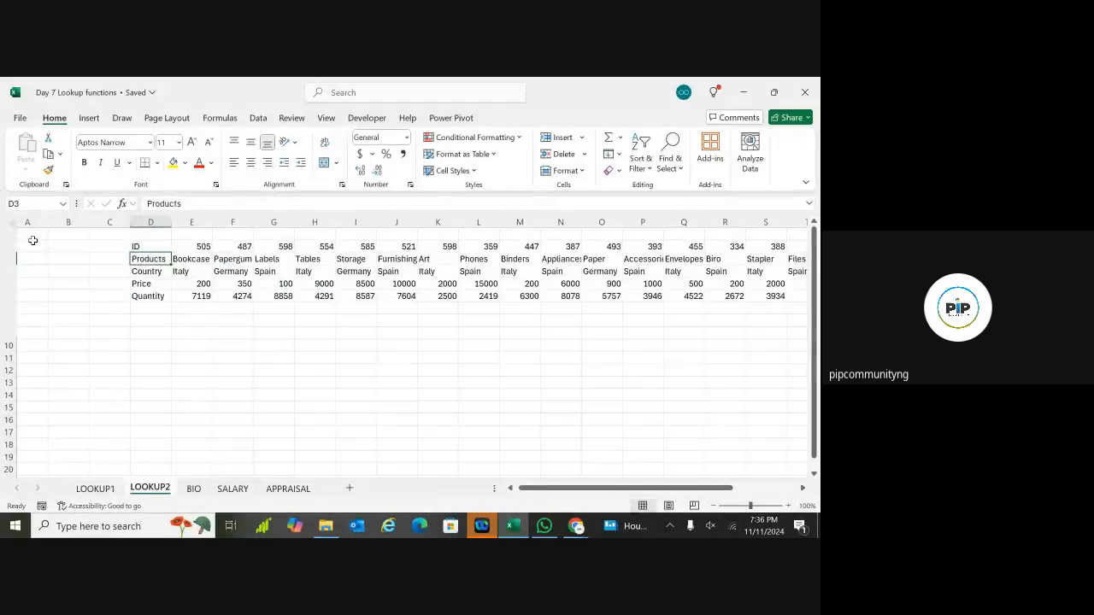
pyautogui.click(4, 247)
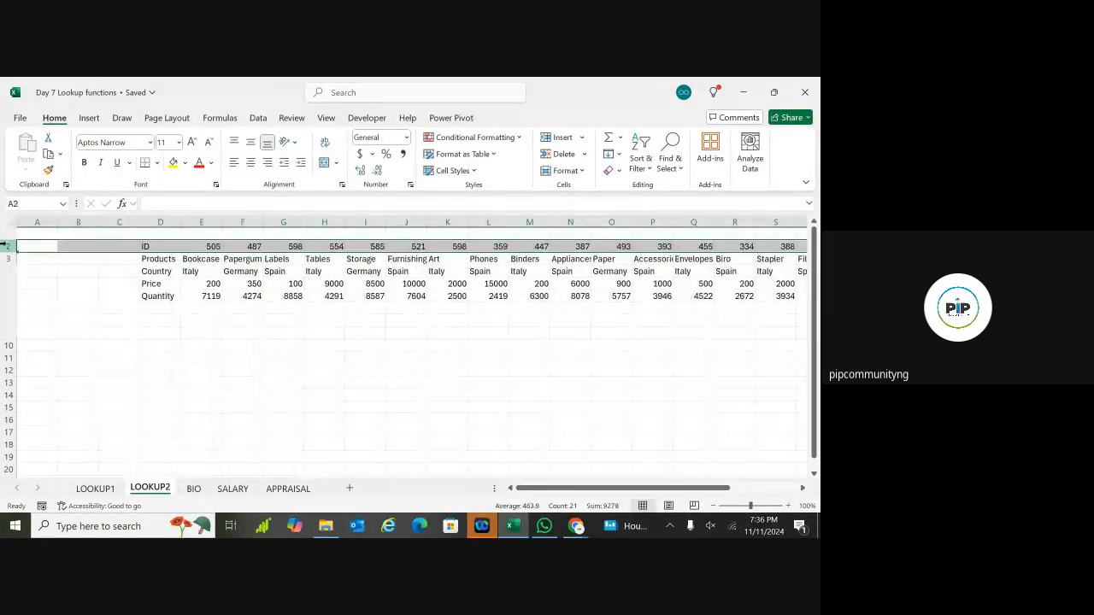
# Step: Delete the row 2 ID values, then check the Products, Country, Price and Quantity labels
pyautogui.press('Delete')
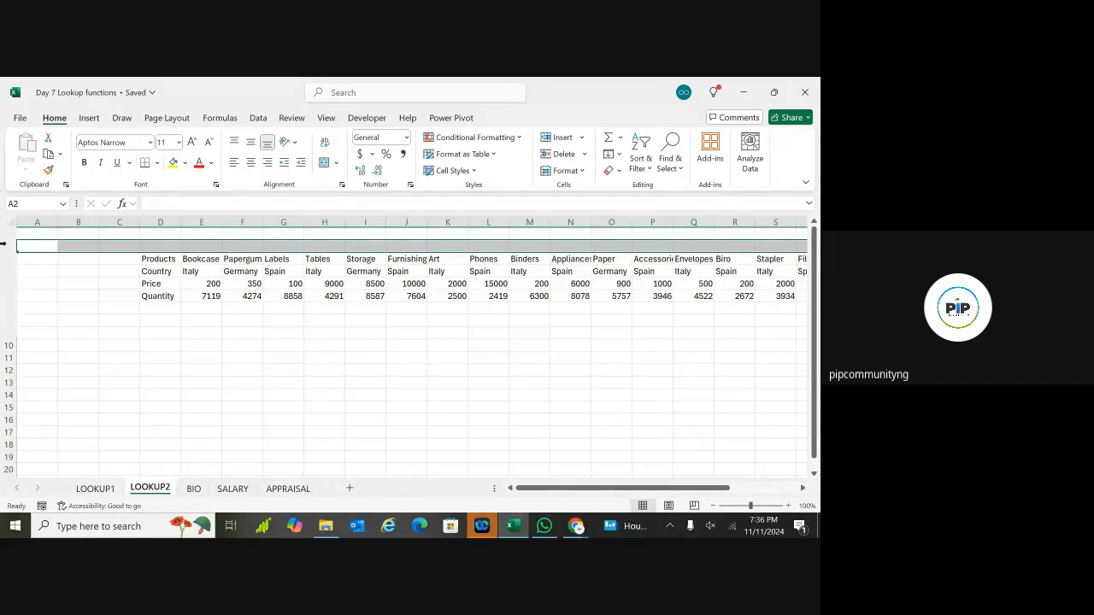
pyautogui.click(167, 346)
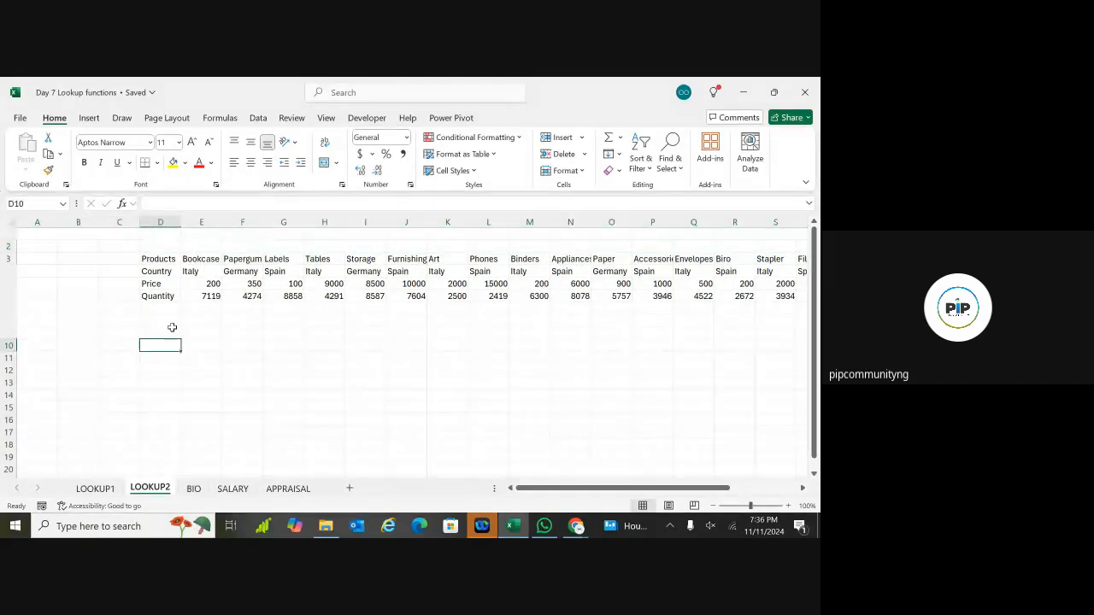
pyautogui.click(164, 261)
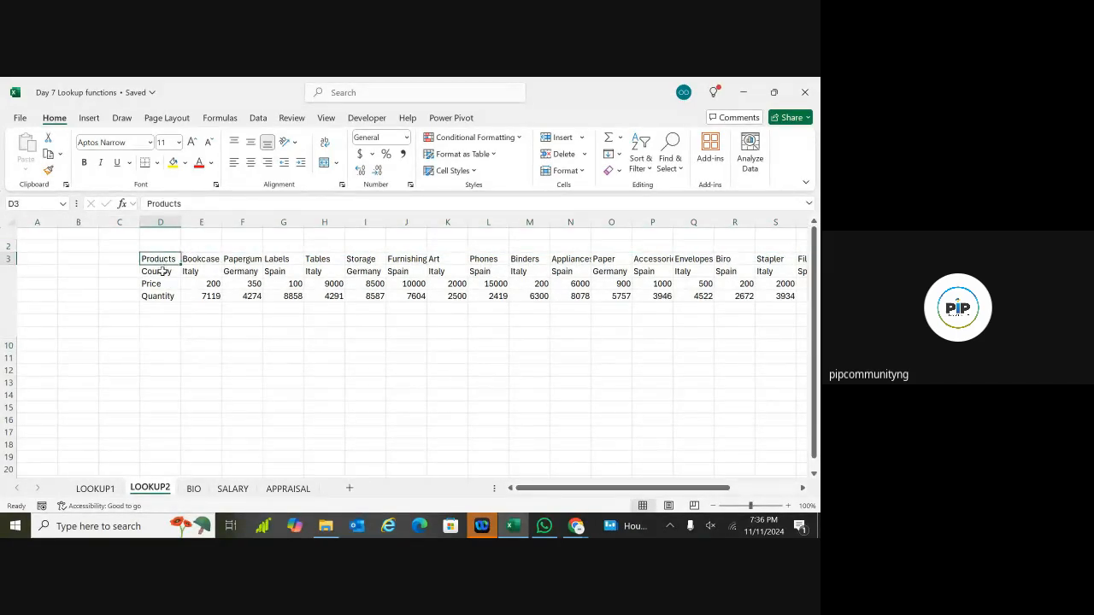
pyautogui.click(163, 271)
pyautogui.click(157, 284)
pyautogui.click(158, 295)
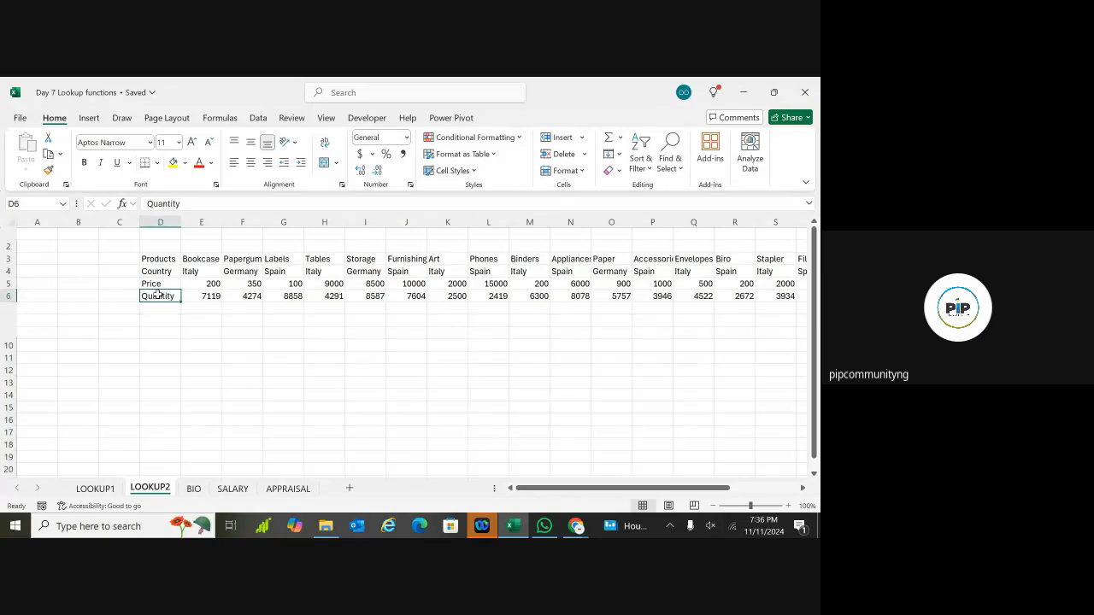
# Step: Compare the LOOKUP1 and LOOKUP2 sheets, ending on LOOKUP2
pyautogui.click(95, 489)
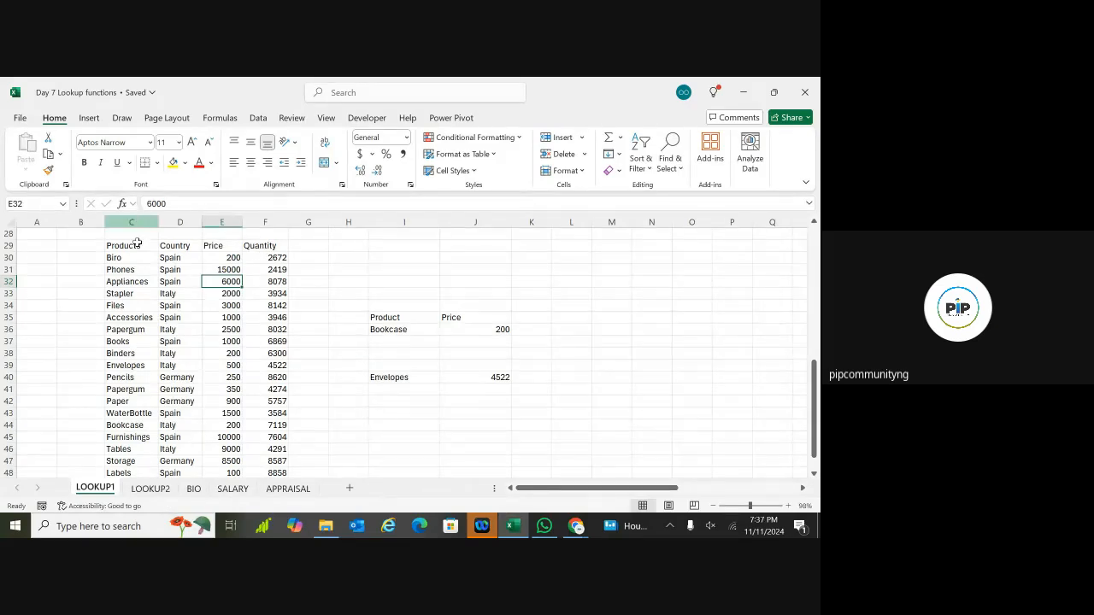
pyautogui.click(145, 489)
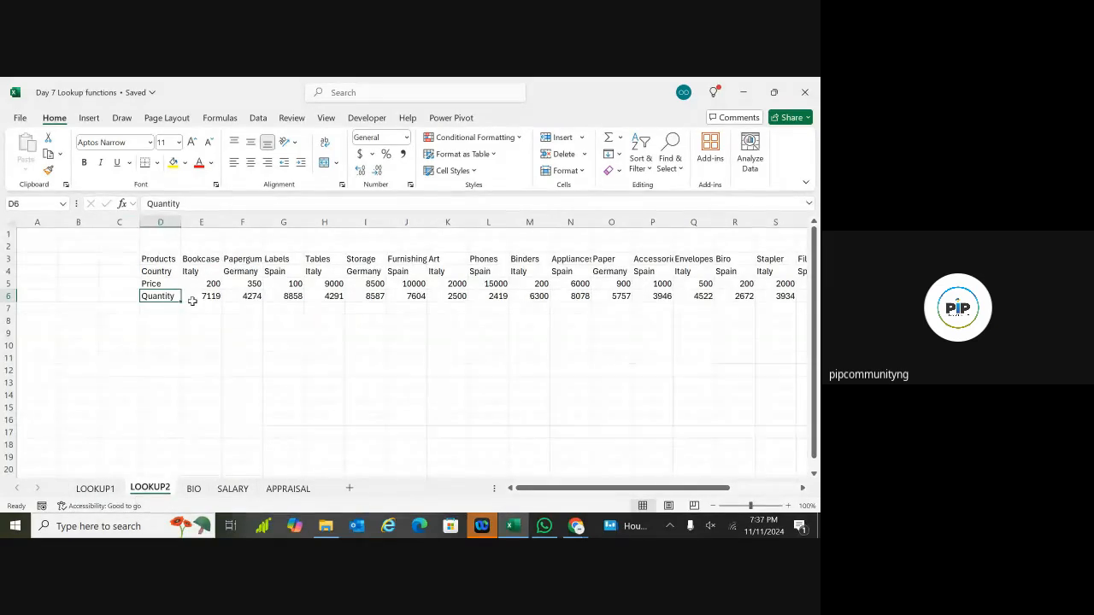
pyautogui.click(96, 492)
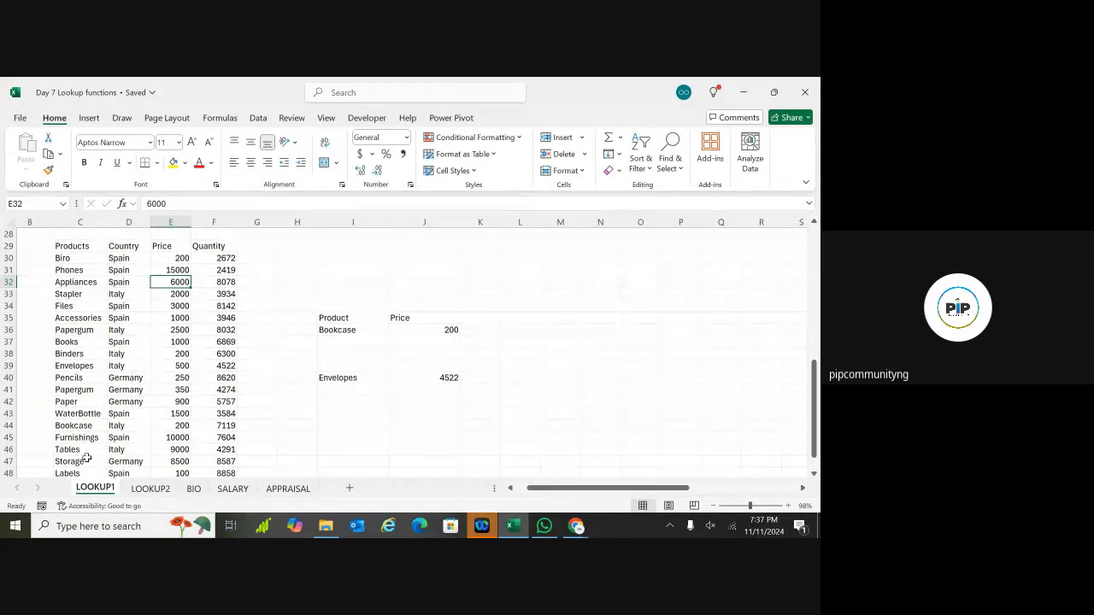
pyautogui.click(146, 489)
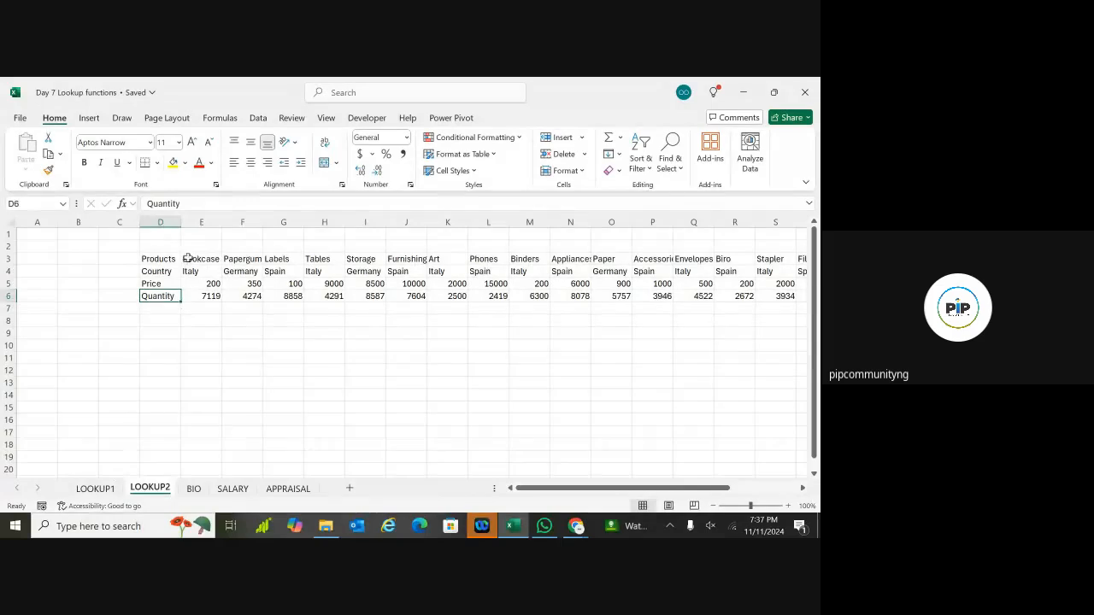
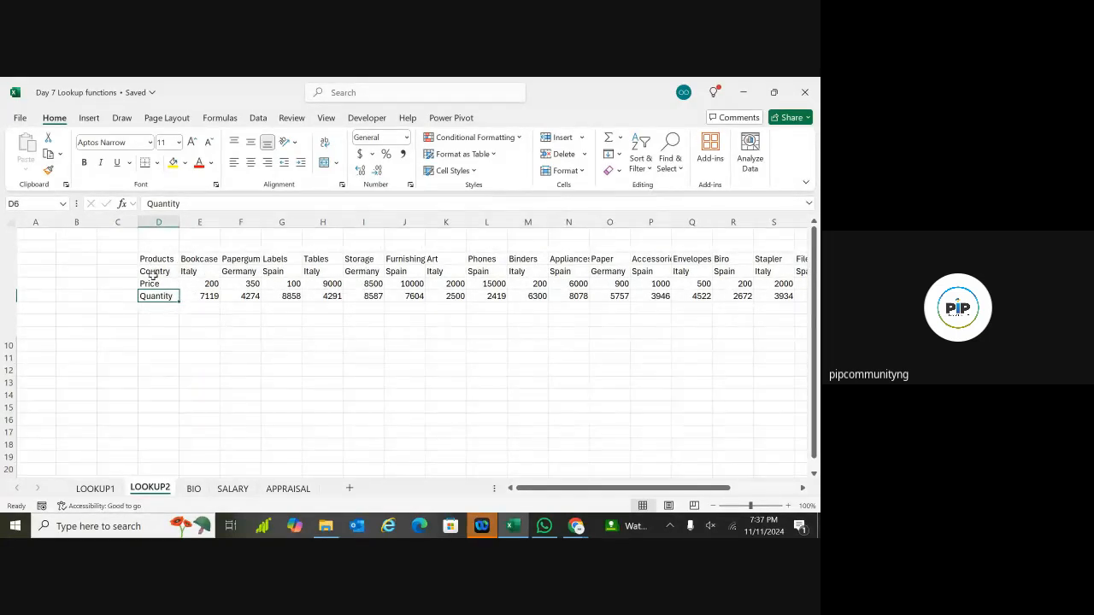
# Step: Select the LOOKUP1 product table C29:F49 (Products, Country, Price, Quantity)
pyautogui.click(100, 489)
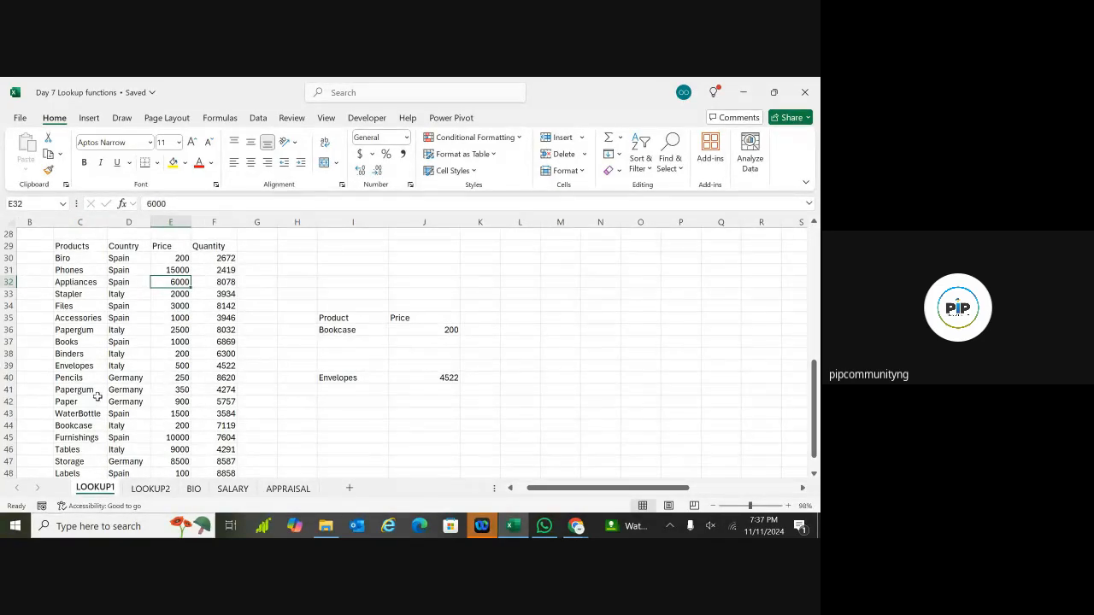
pyautogui.click(72, 247)
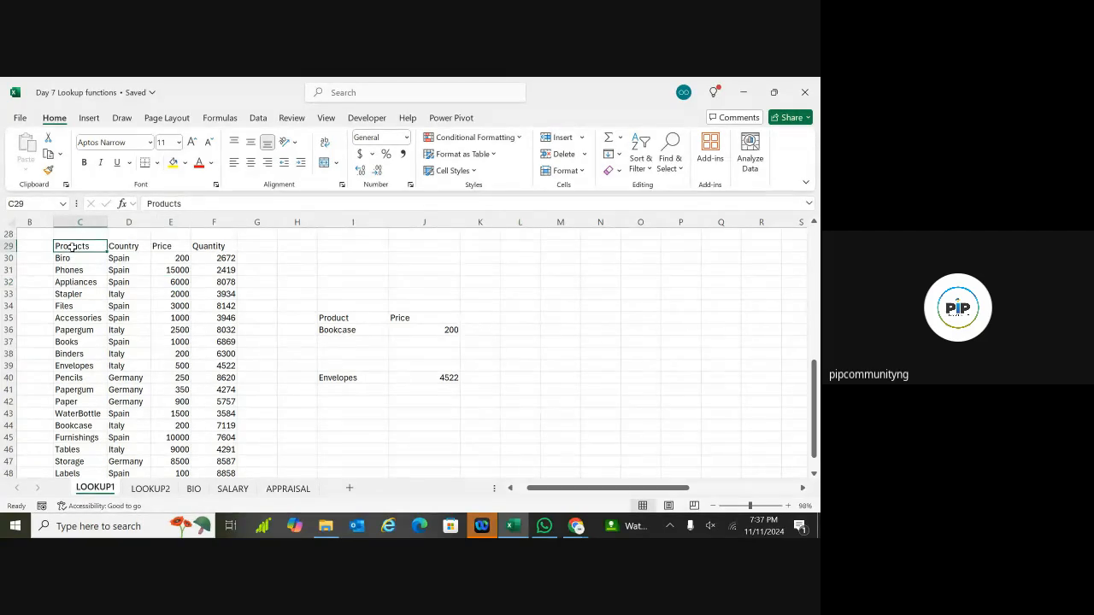
pyautogui.click(150, 489)
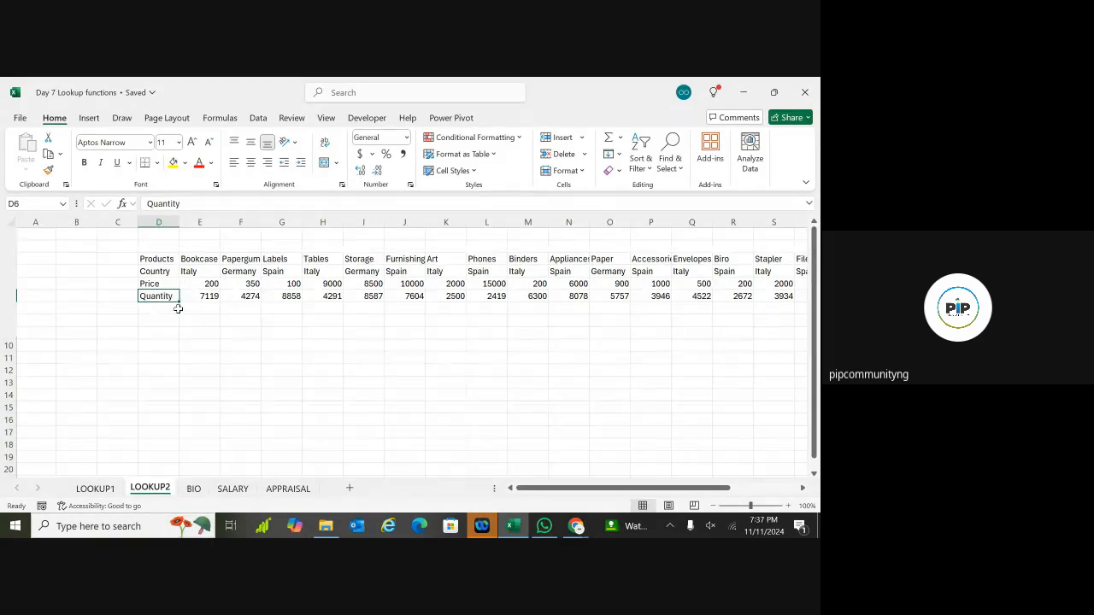
pyautogui.click(95, 489)
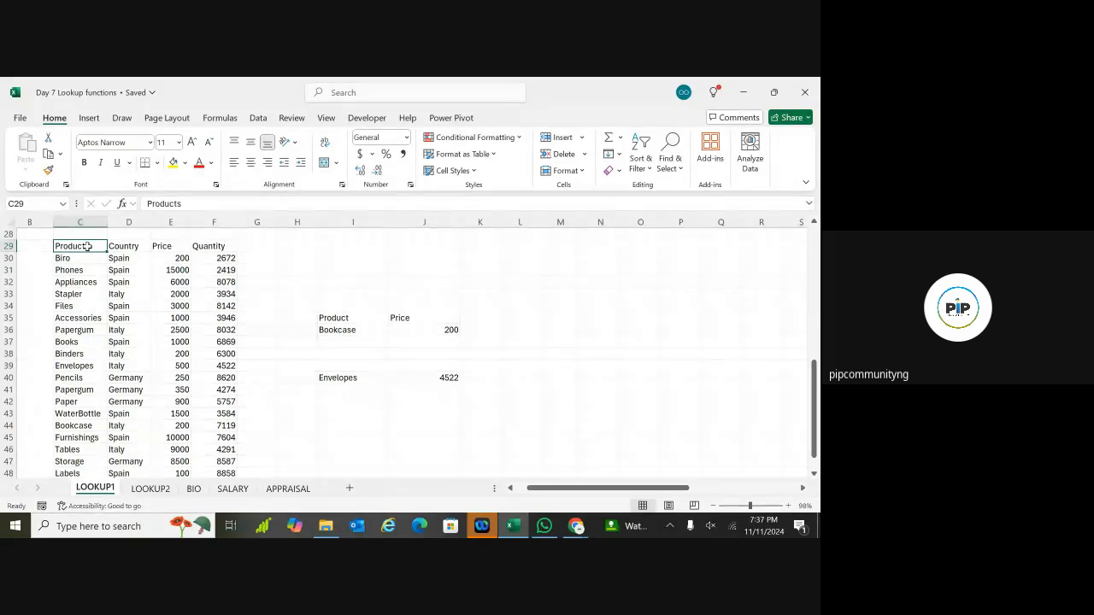
pyautogui.hotkey('ctrl', 'shift', 'Right')
pyautogui.hotkey('ctrl', 'shift', 'Down')
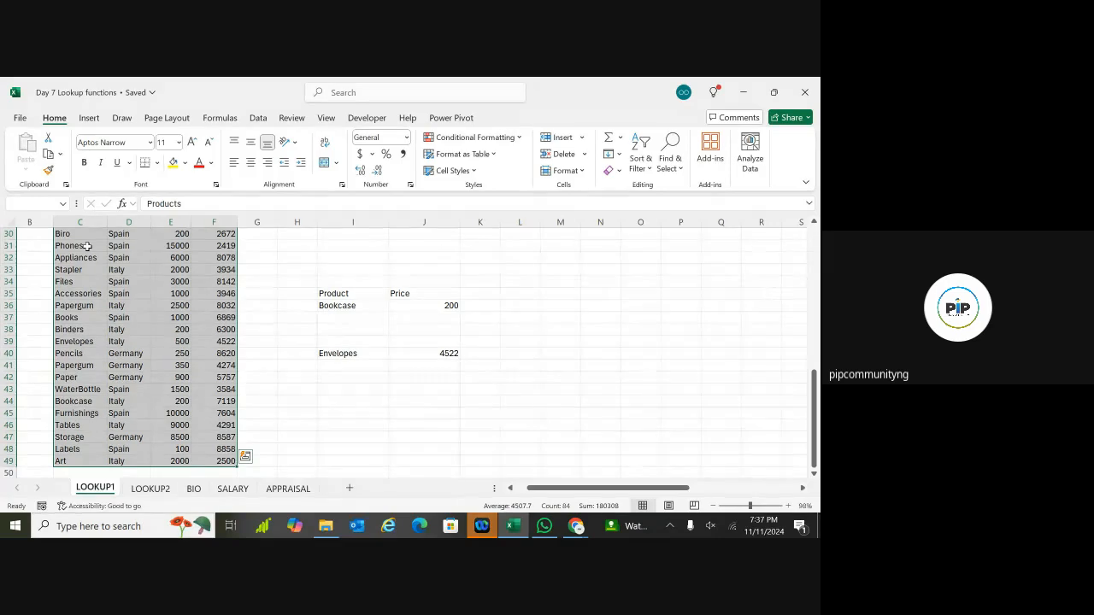
# Step: Copy the product table and paste it transposed at D14 on LOOKUP2 via Paste Special
pyautogui.hotkey('ctrl', 'c')
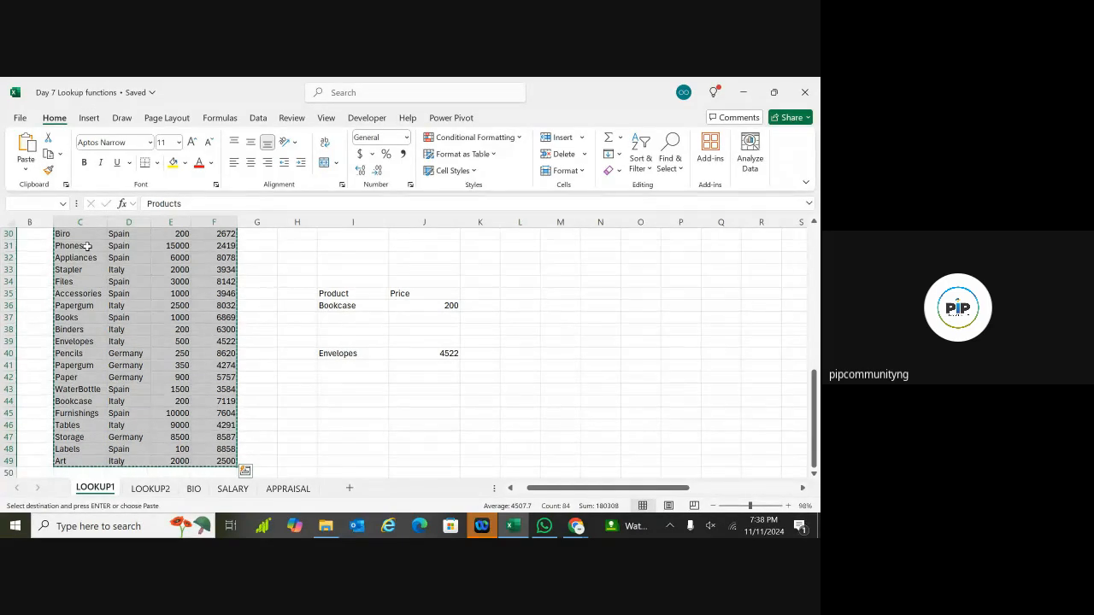
pyautogui.click(153, 493)
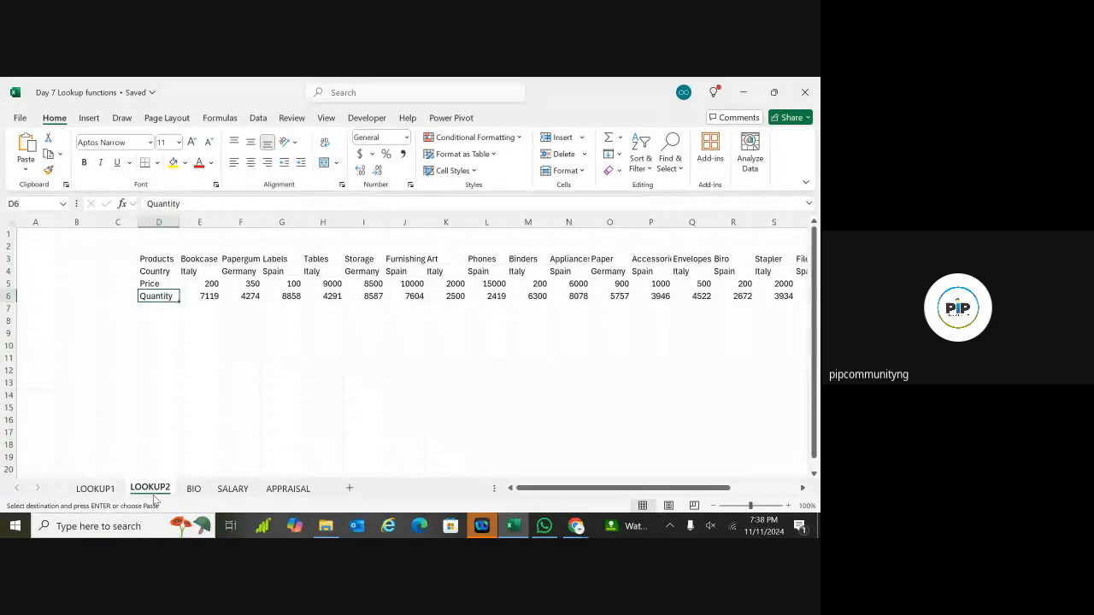
pyautogui.click(150, 395)
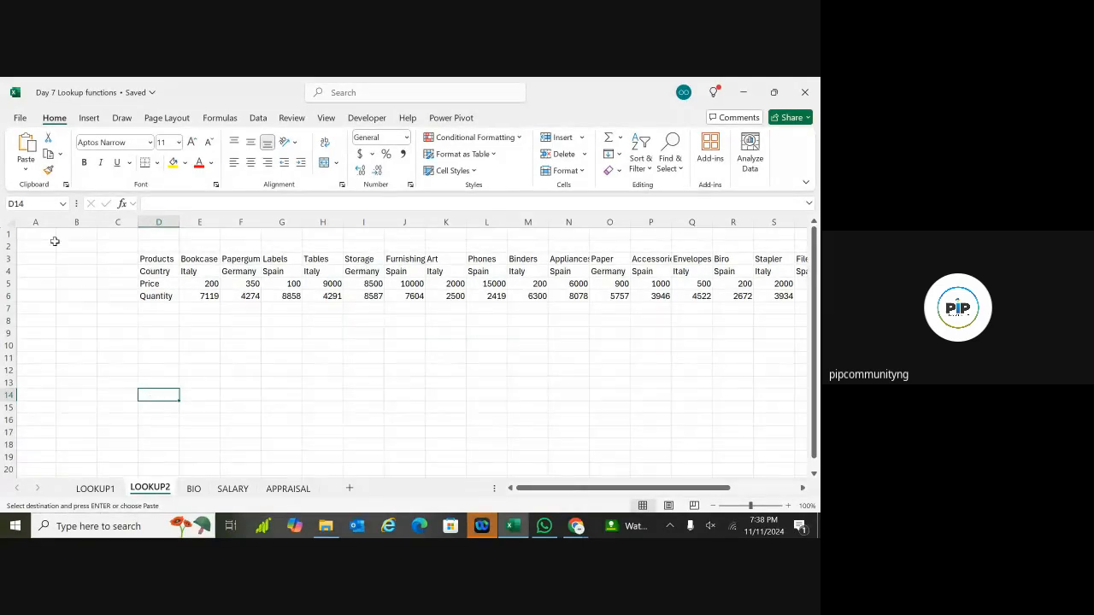
pyautogui.click(27, 171)
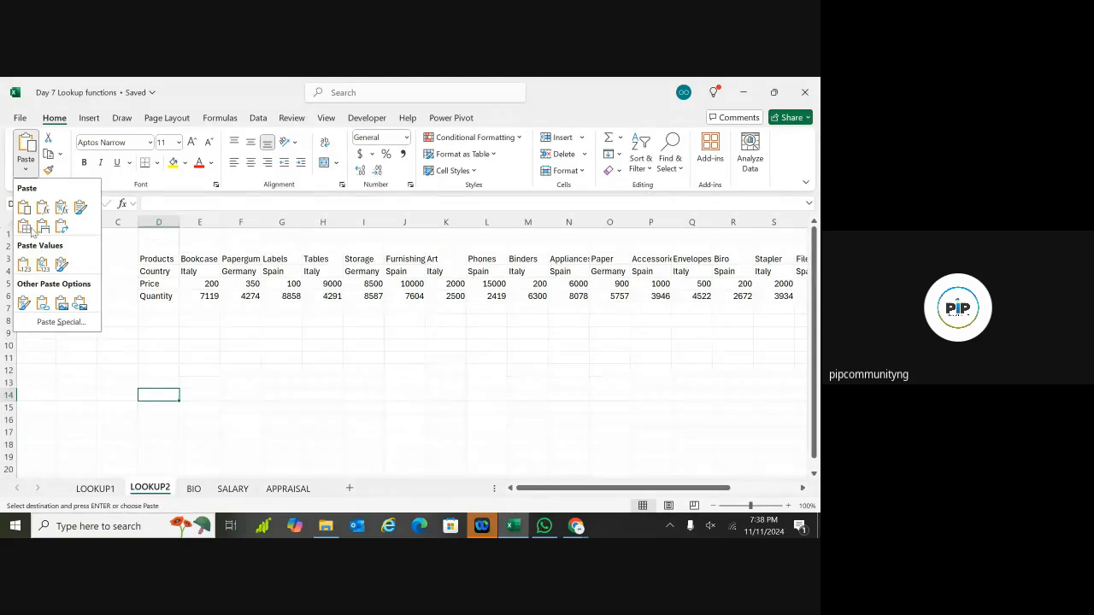
pyautogui.click(53, 322)
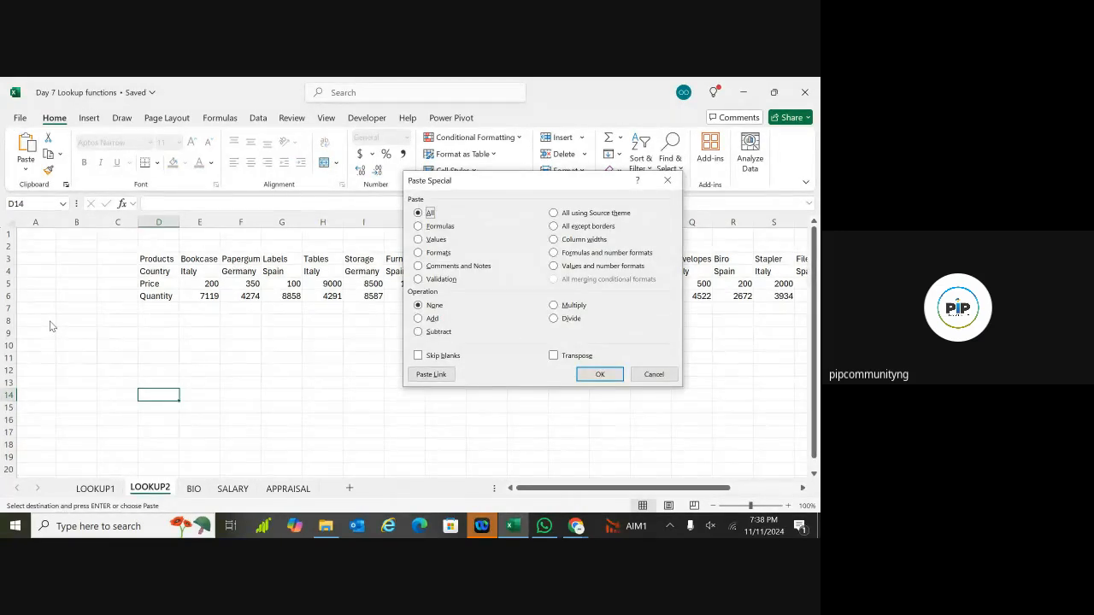
pyautogui.click(554, 355)
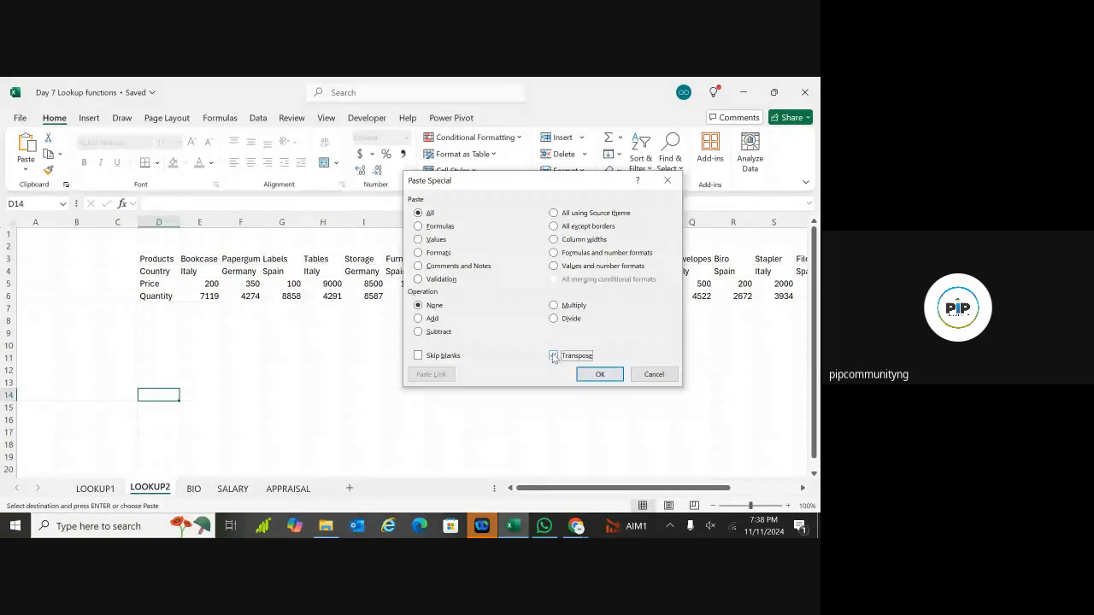
pyautogui.click(599, 375)
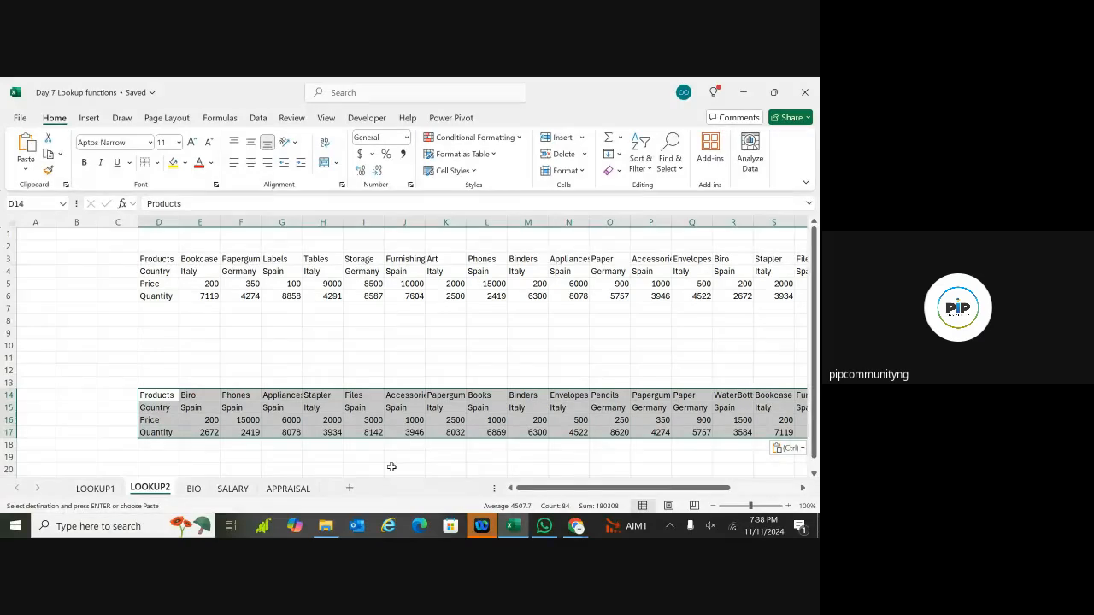
pyautogui.moveTo(533, 493); pyautogui.dragTo(624, 491)
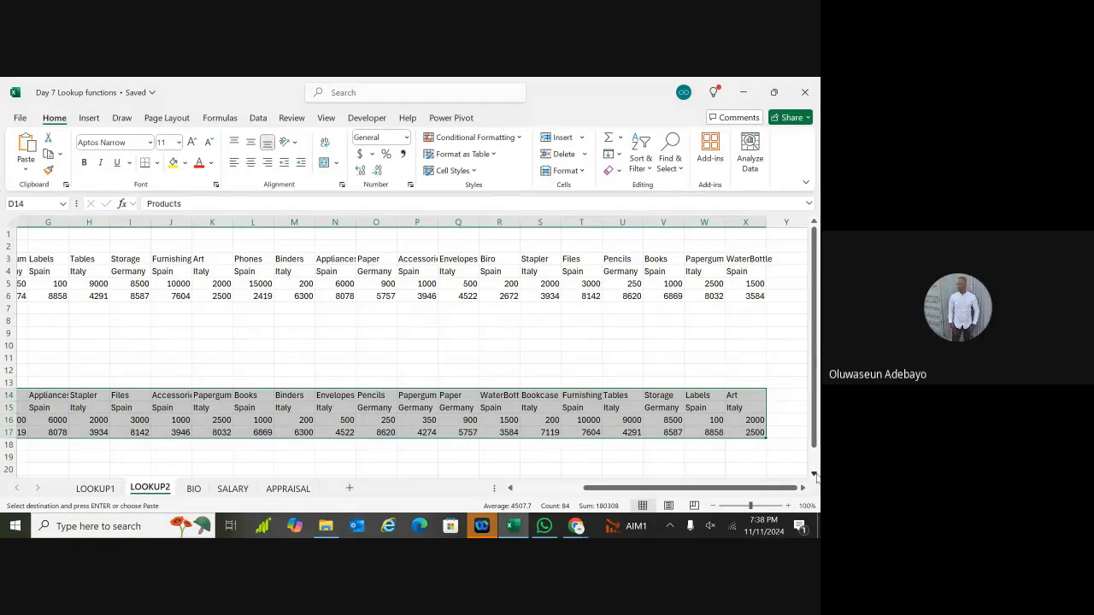
# Step: Try a transposed paste at D26, undo it, and return to cell C9
pyautogui.scroll(-3, 816, 477)
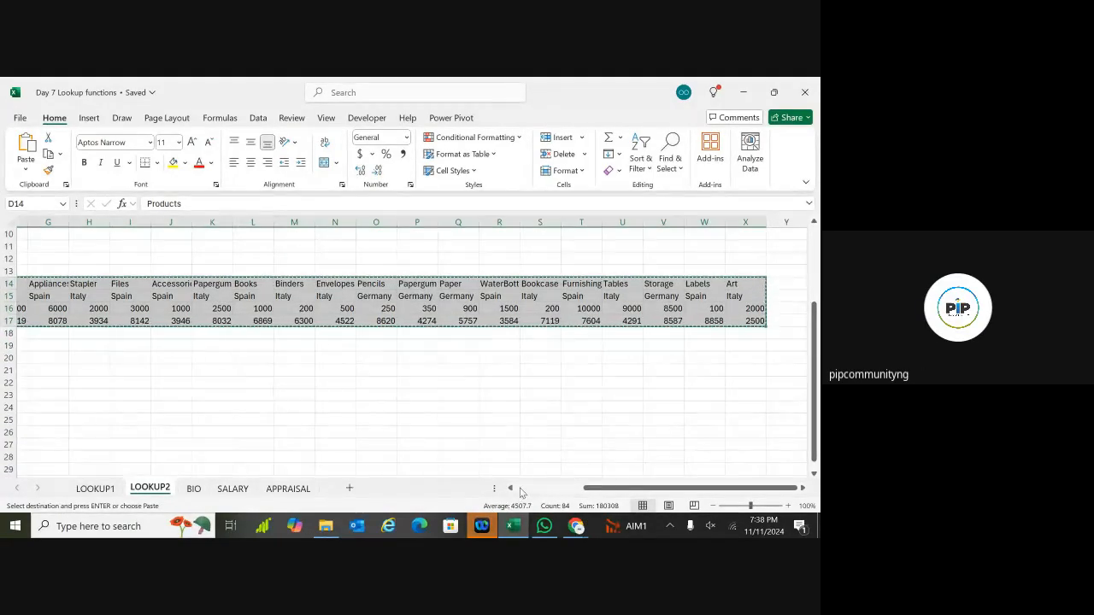
pyautogui.click(520, 489)
pyautogui.click(151, 432)
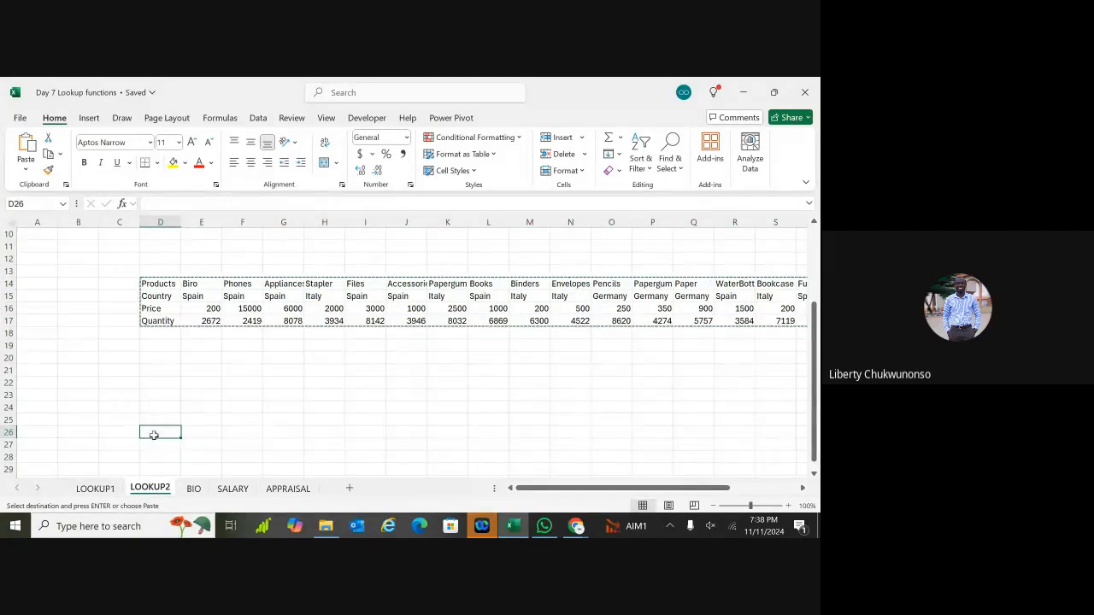
pyautogui.hotkey('ctrl', 'alt', 'v')
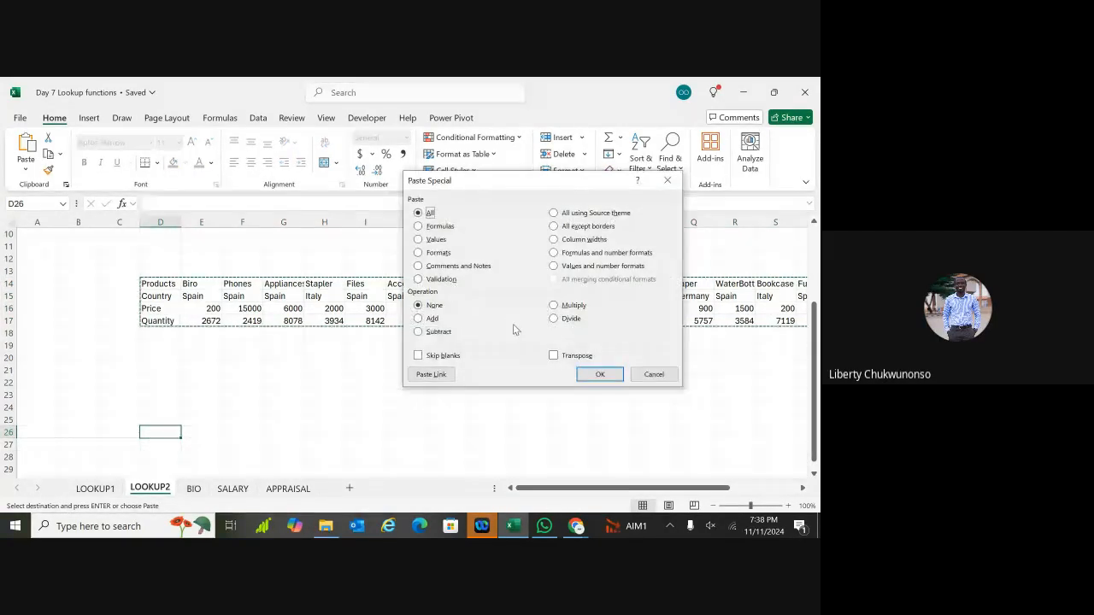
pyautogui.click(554, 355)
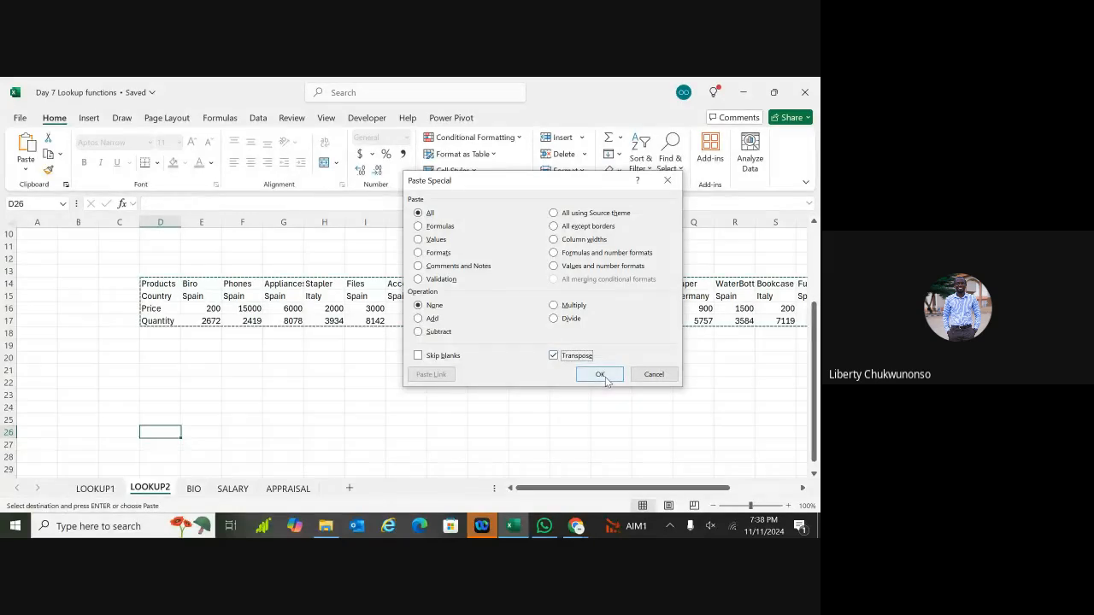
pyautogui.click(601, 375)
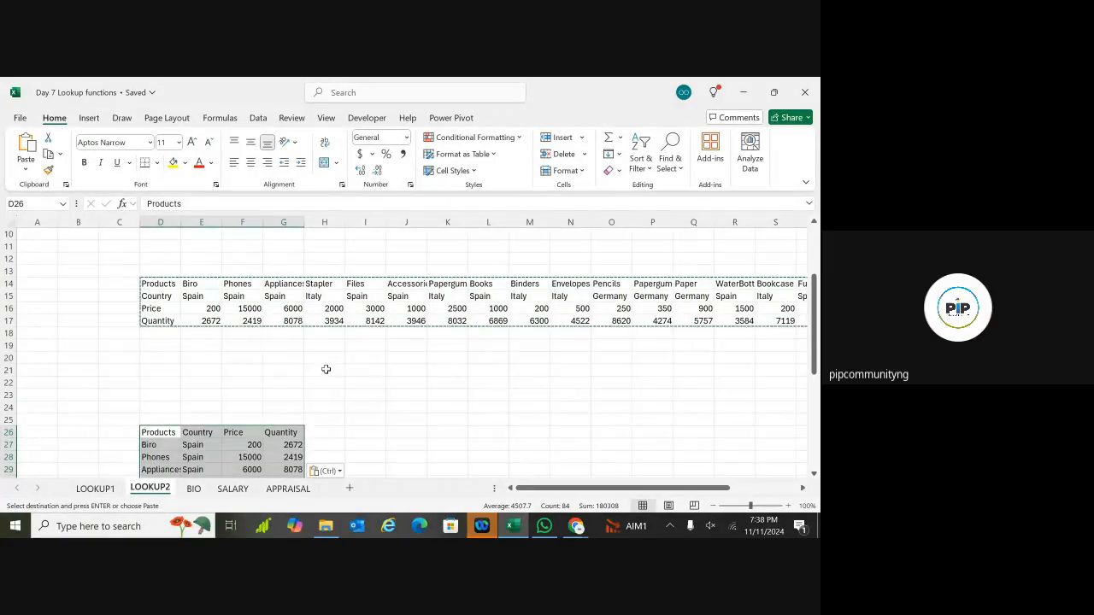
pyautogui.hotkey('ctrl', 'z')
pyautogui.hotkey('ctrl', 'z')
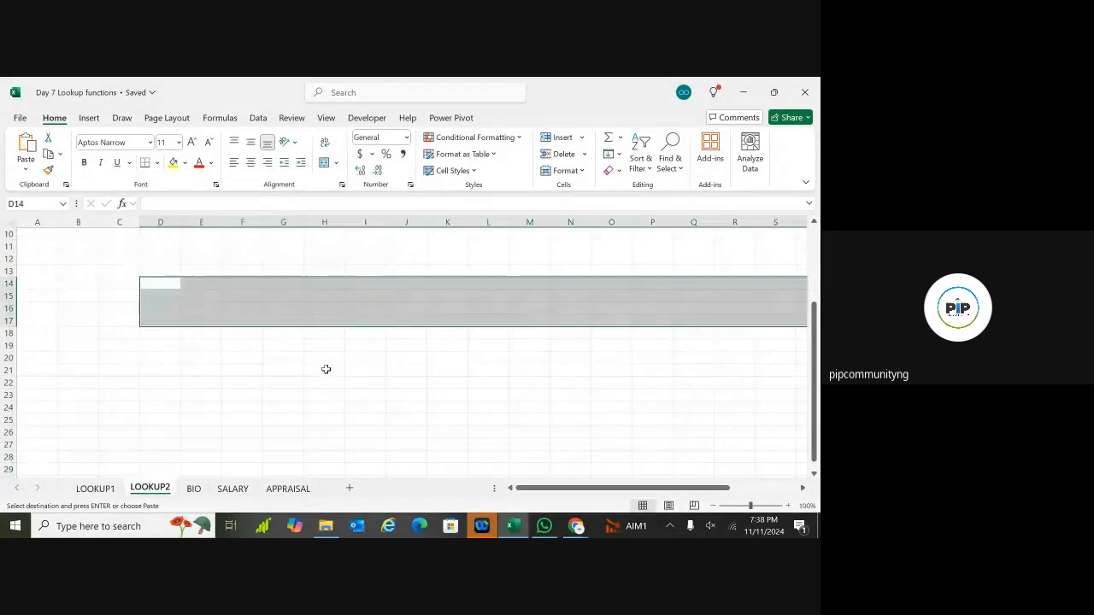
pyautogui.scroll(3, 326, 369)
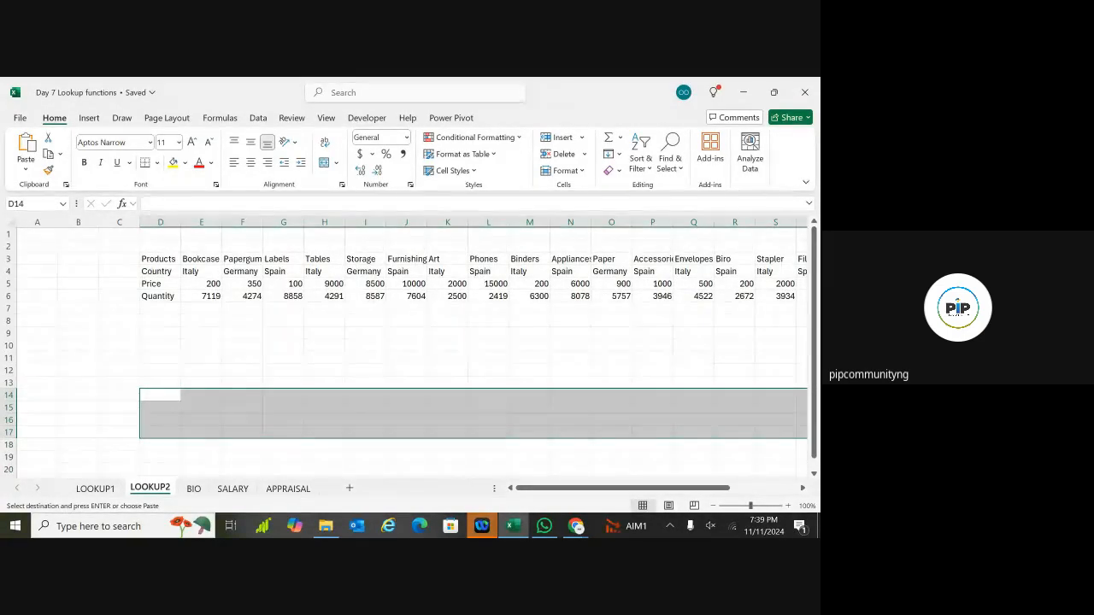
pyautogui.click(138, 330)
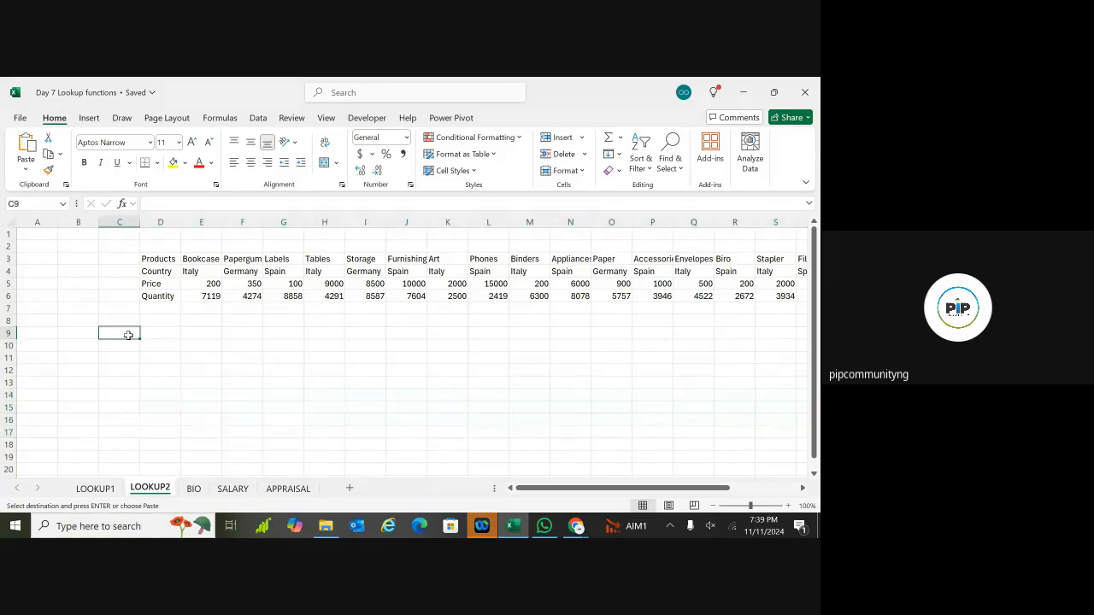
pyautogui.click(123, 118)
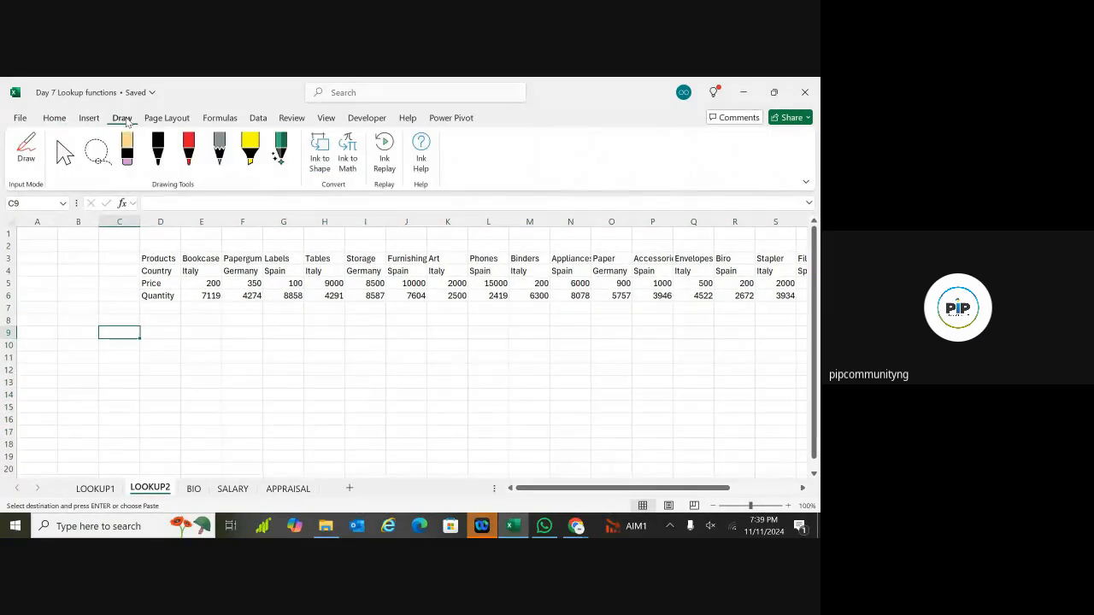
pyautogui.click(159, 150)
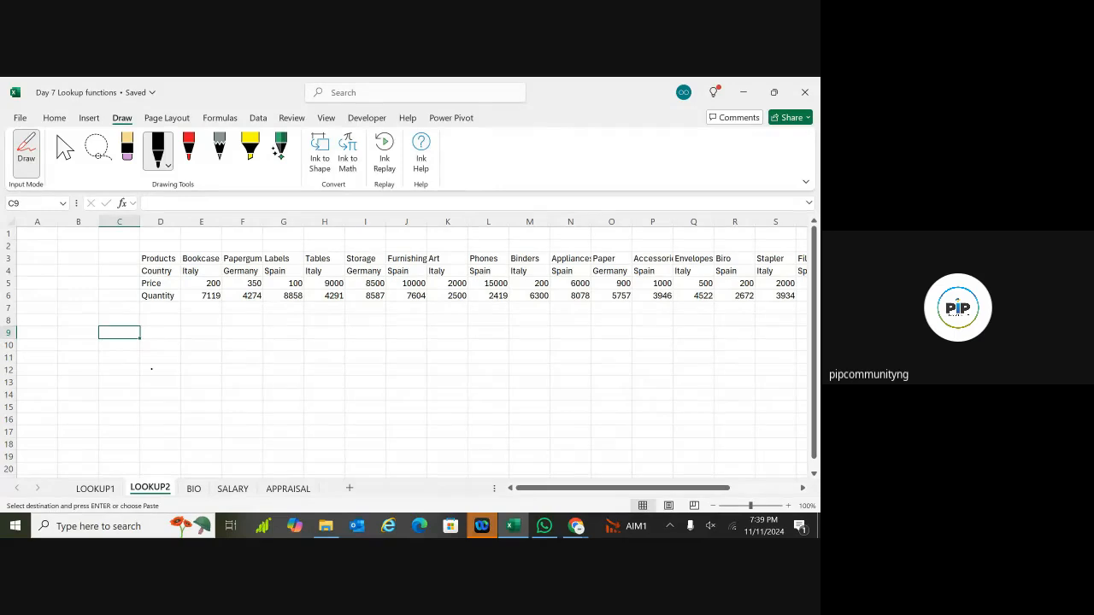
pyautogui.moveTo(201, 318); pyautogui.dragTo(201, 431)
pyautogui.moveTo(207, 304)
pyautogui.mouseDown()
pyautogui.moveTo(219, 402)
pyautogui.moveTo(209, 445)
pyautogui.mouseUp()
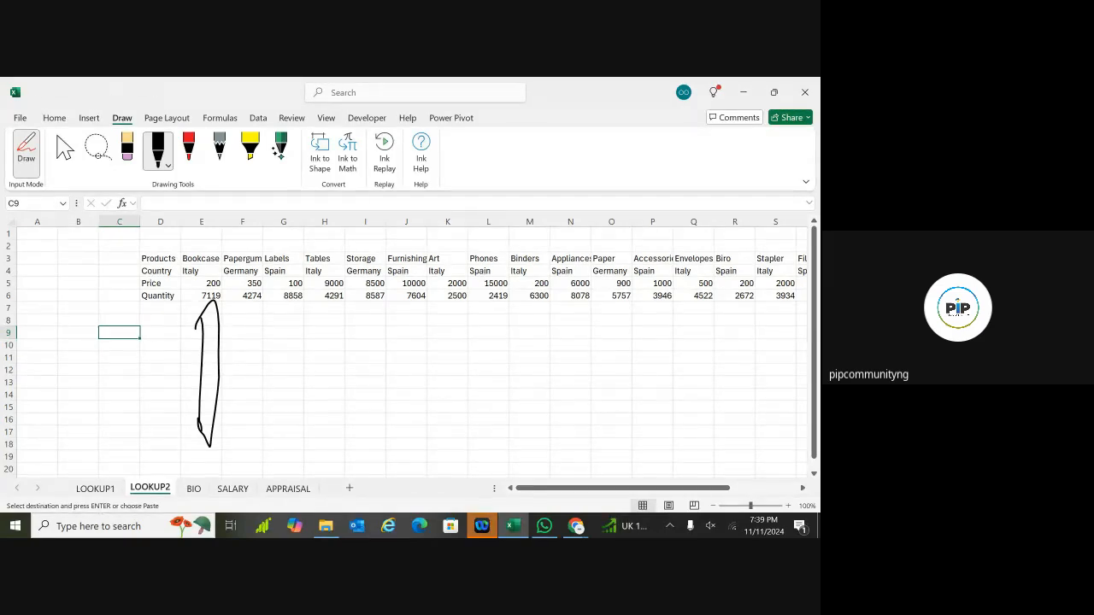
pyautogui.moveTo(349, 359)
pyautogui.mouseDown()
pyautogui.moveTo(606, 376)
pyautogui.moveTo(446, 387)
pyautogui.moveTo(341, 374)
pyautogui.mouseUp()
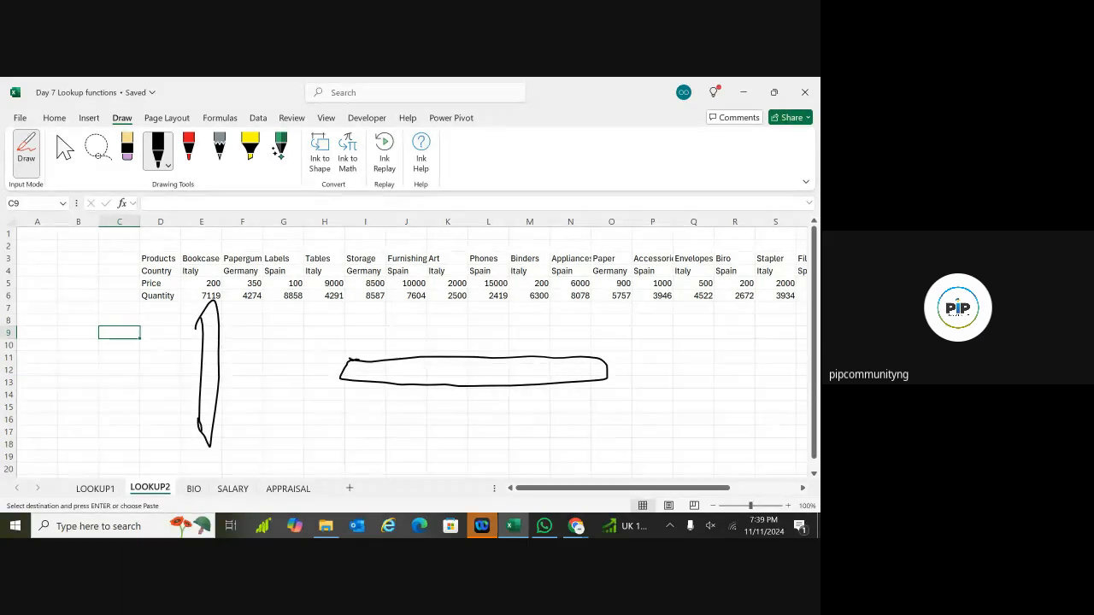
pyautogui.hotkey('ctrl', 'z')
pyautogui.hotkey('ctrl', 'z')
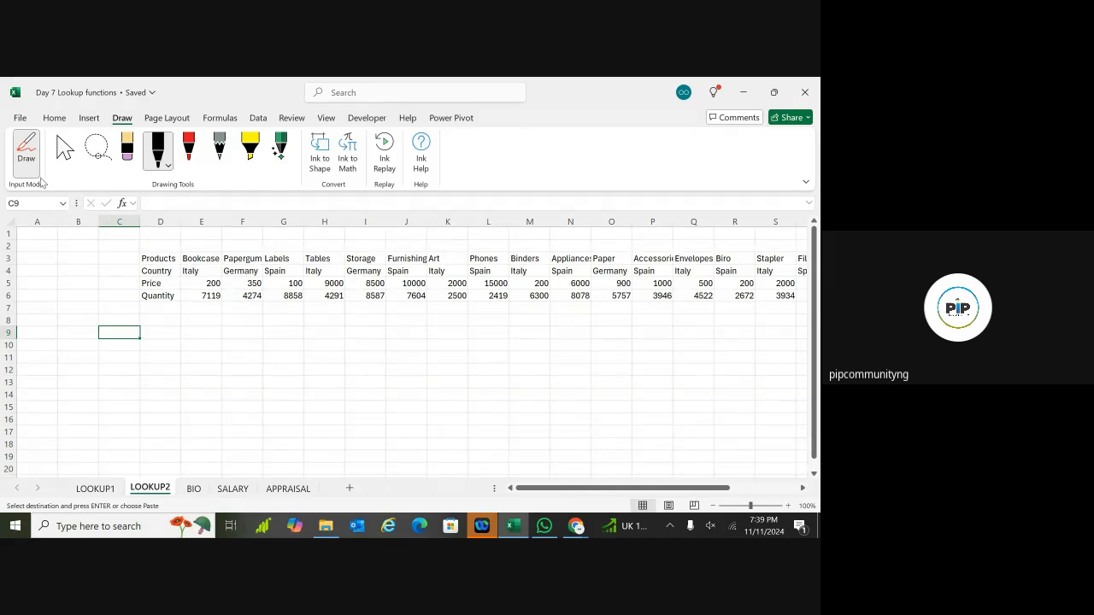
pyautogui.click(29, 147)
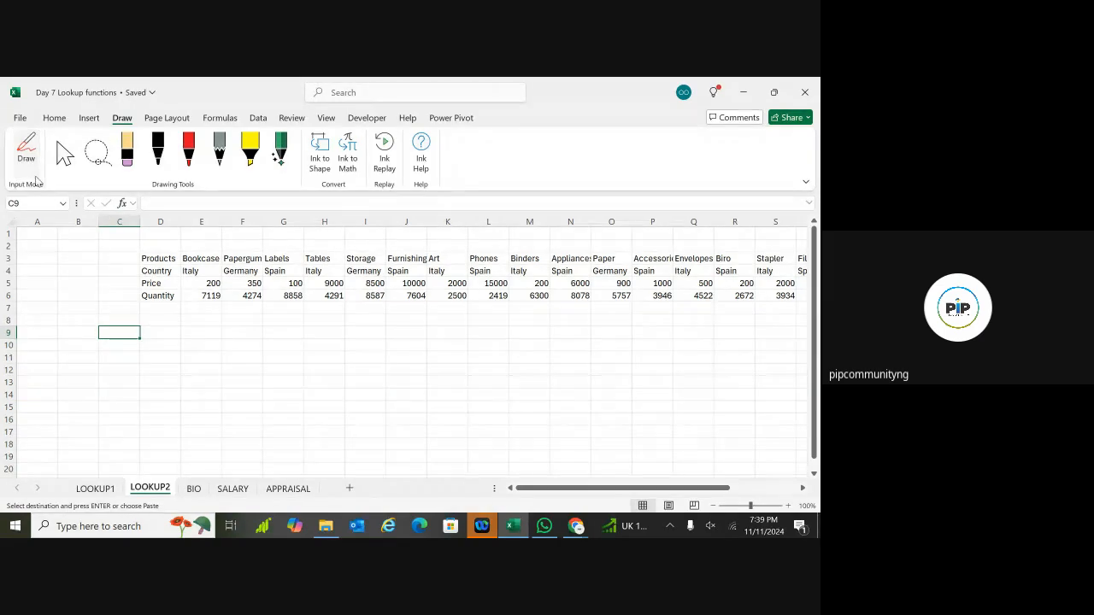
pyautogui.click(54, 118)
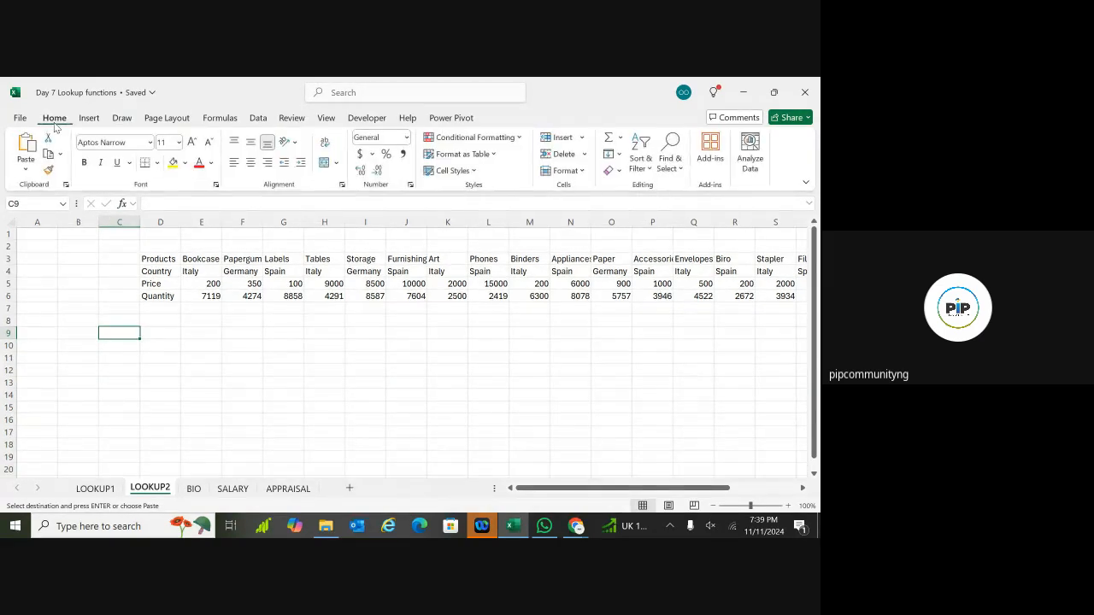
# Step: Paste the copied product table at D64 on LOOKUP1, then undo it
pyautogui.click(103, 489)
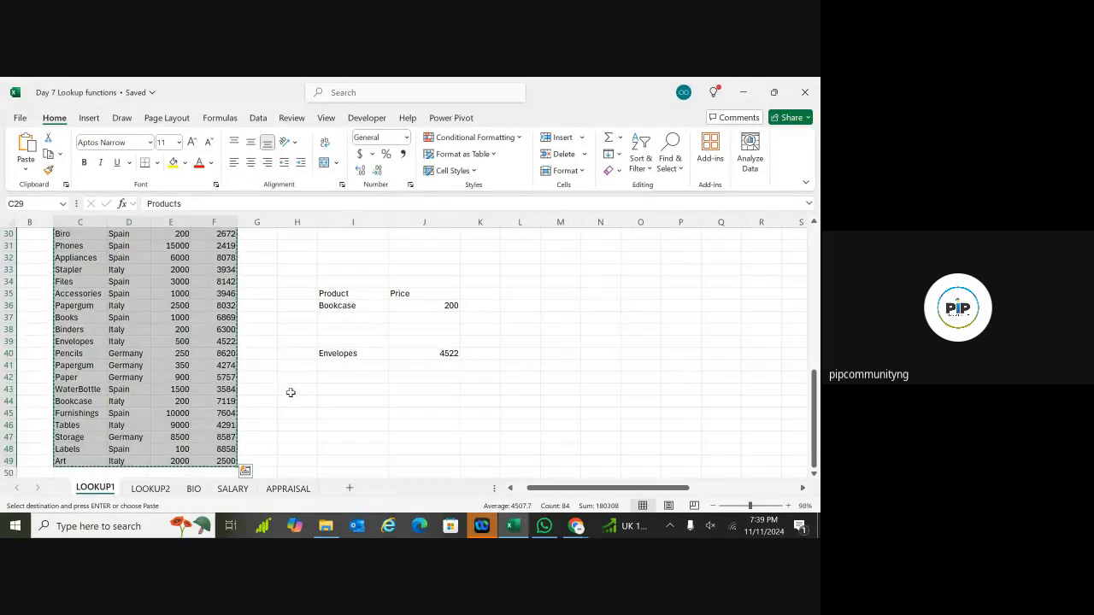
pyautogui.scroll(1, 291, 393)
pyautogui.scroll(-1, 261, 285)
pyautogui.hscroll(1, 262, 286)
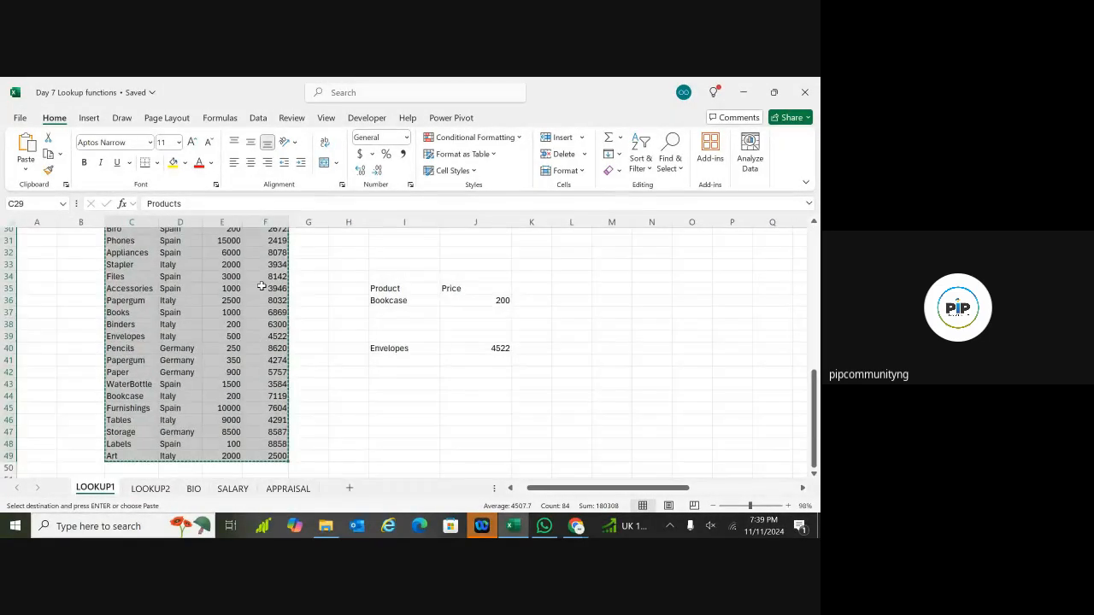
pyautogui.hscroll(-1, 339, 396)
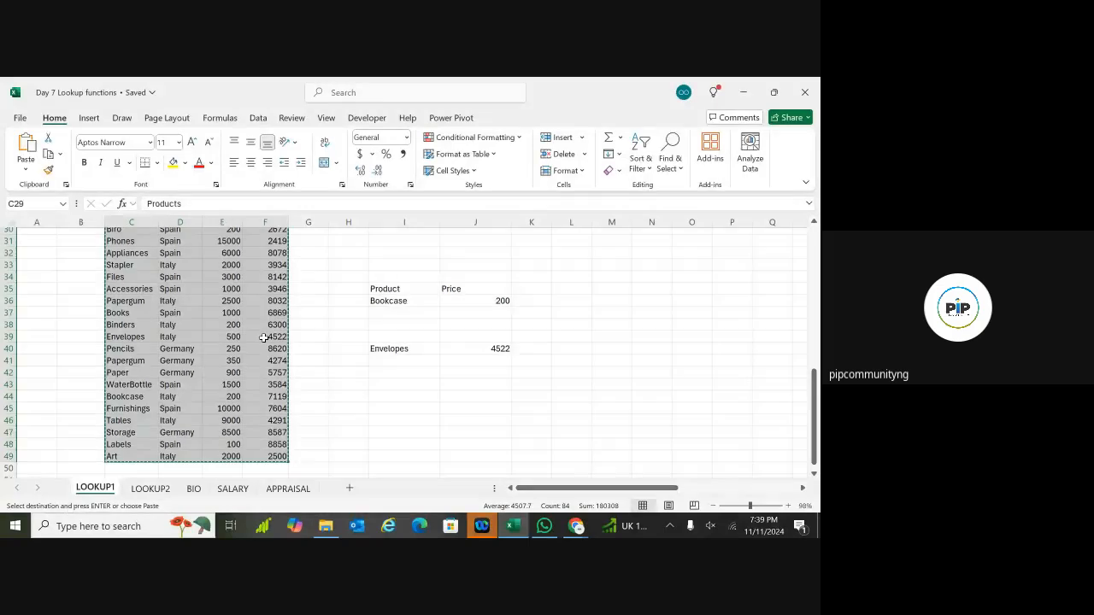
pyautogui.scroll(2, 248, 320)
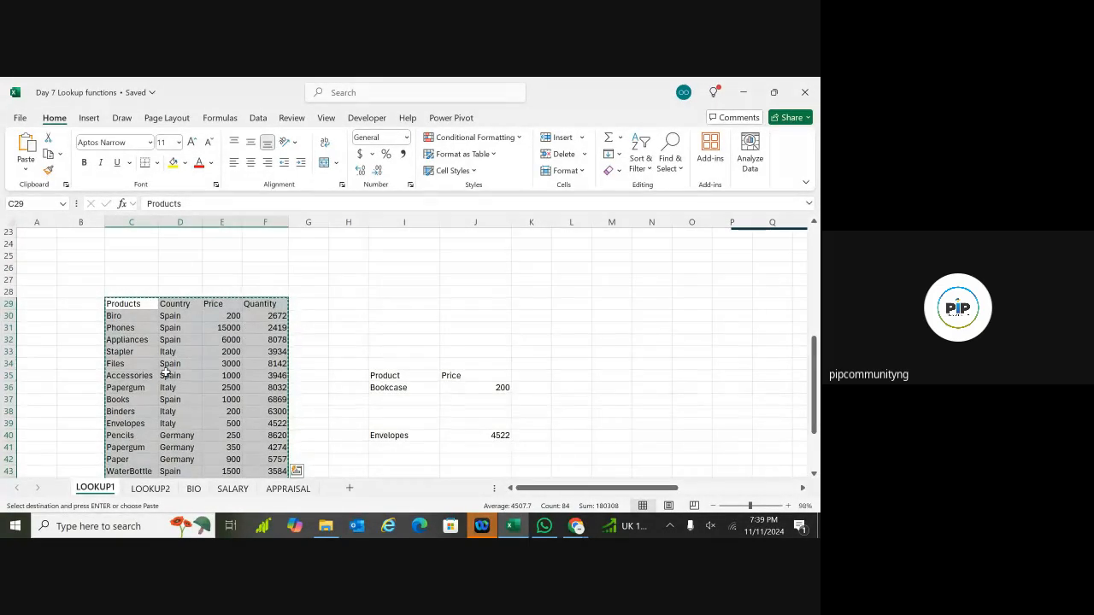
pyautogui.scroll(-11, 165, 374)
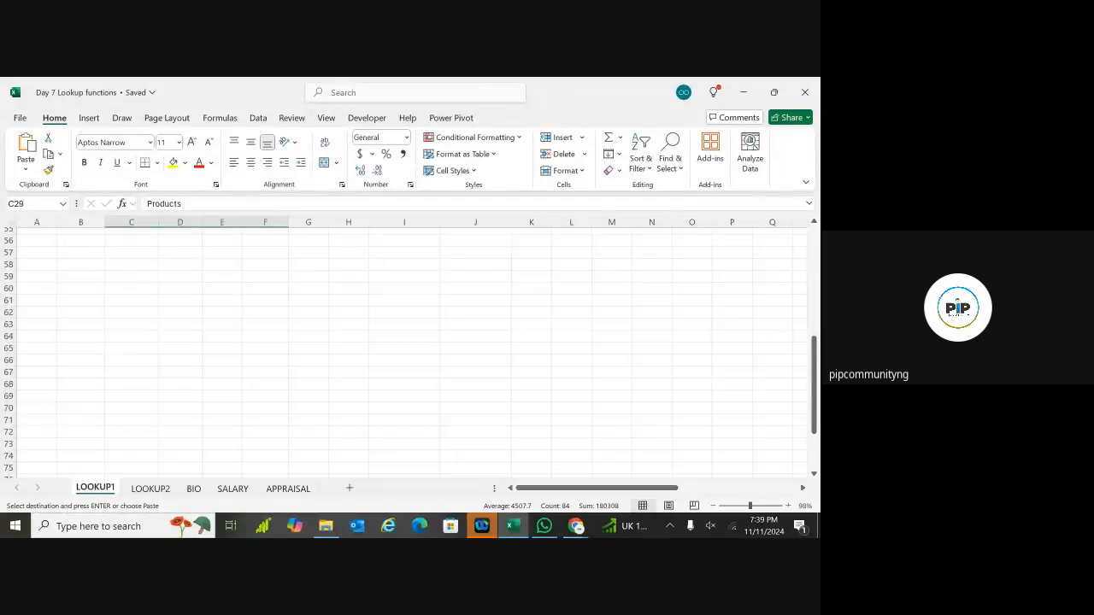
pyautogui.click(196, 340)
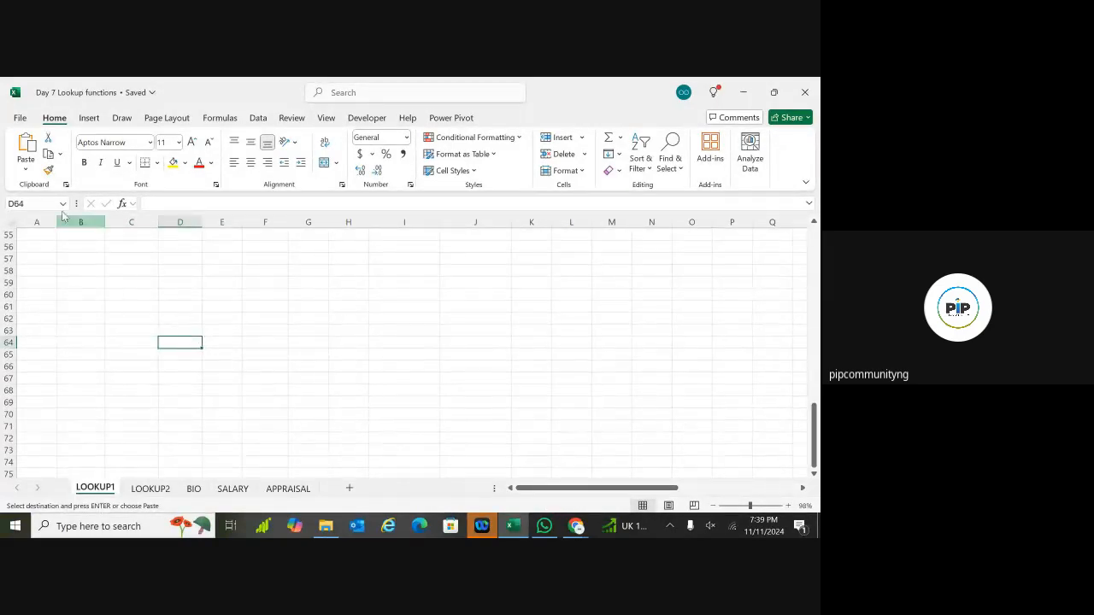
pyautogui.click(27, 145)
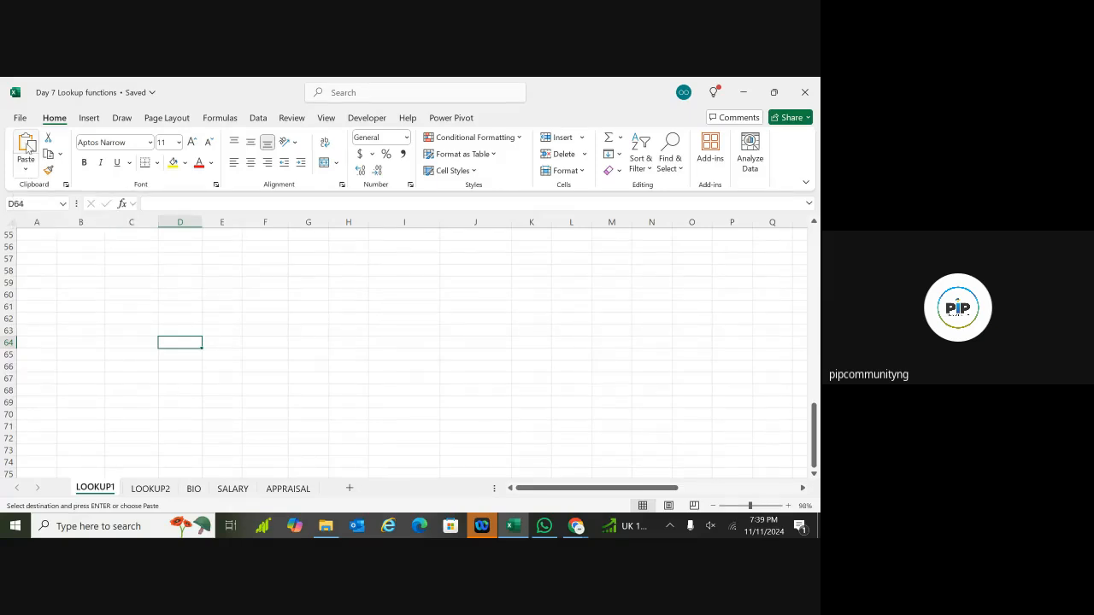
pyautogui.hotkey('ctrl', 'z')
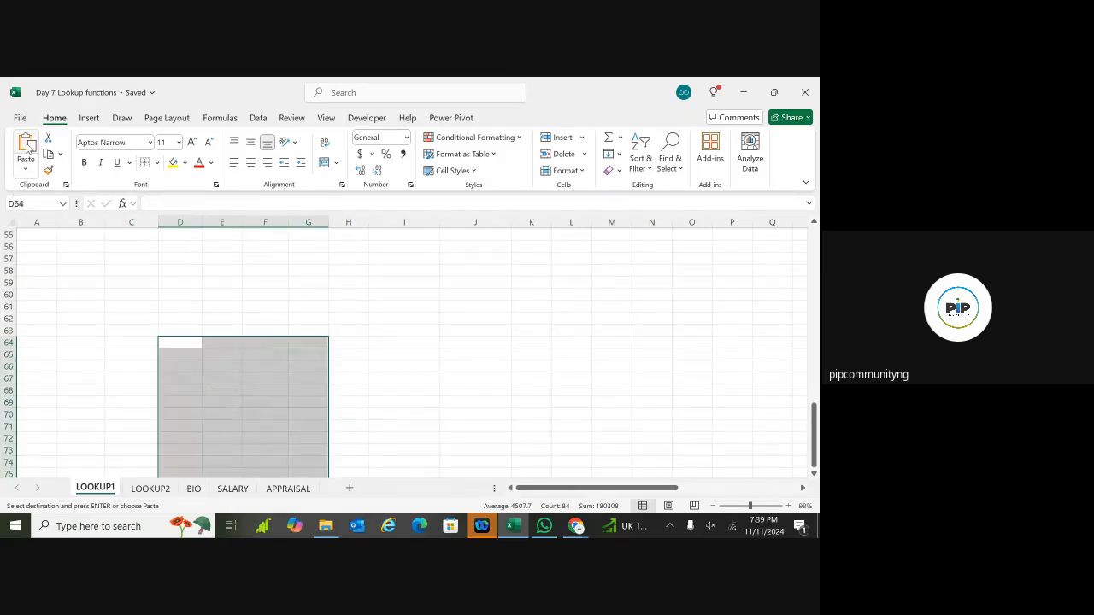
# Step: Reselect the product table C29:F49 starting from the Products header
pyautogui.scroll(6, 402, 350)
pyautogui.scroll(4, 401, 351)
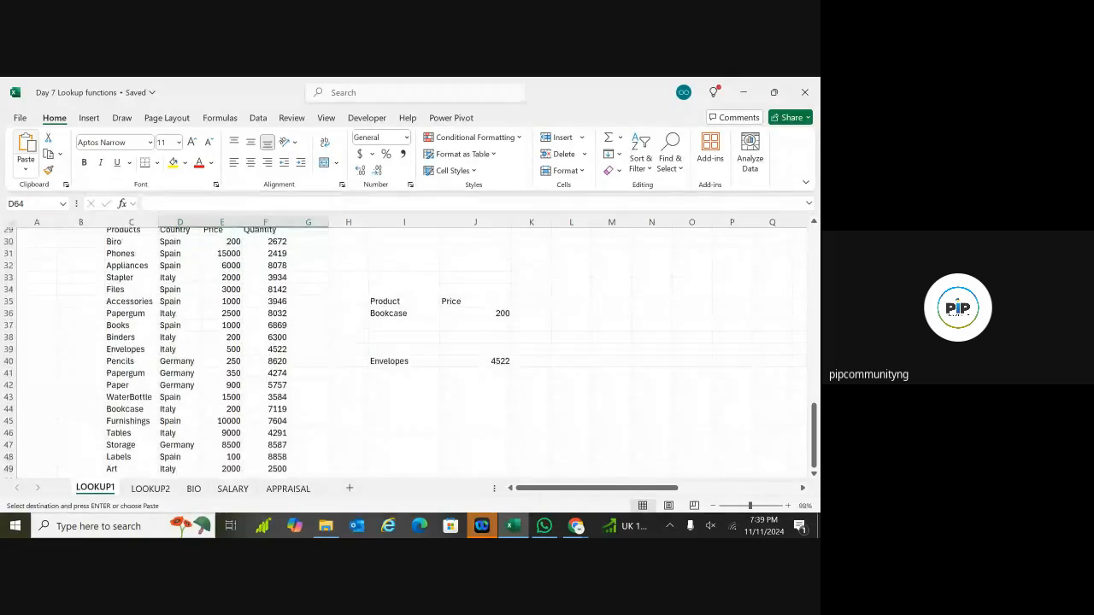
pyautogui.click(36, 205)
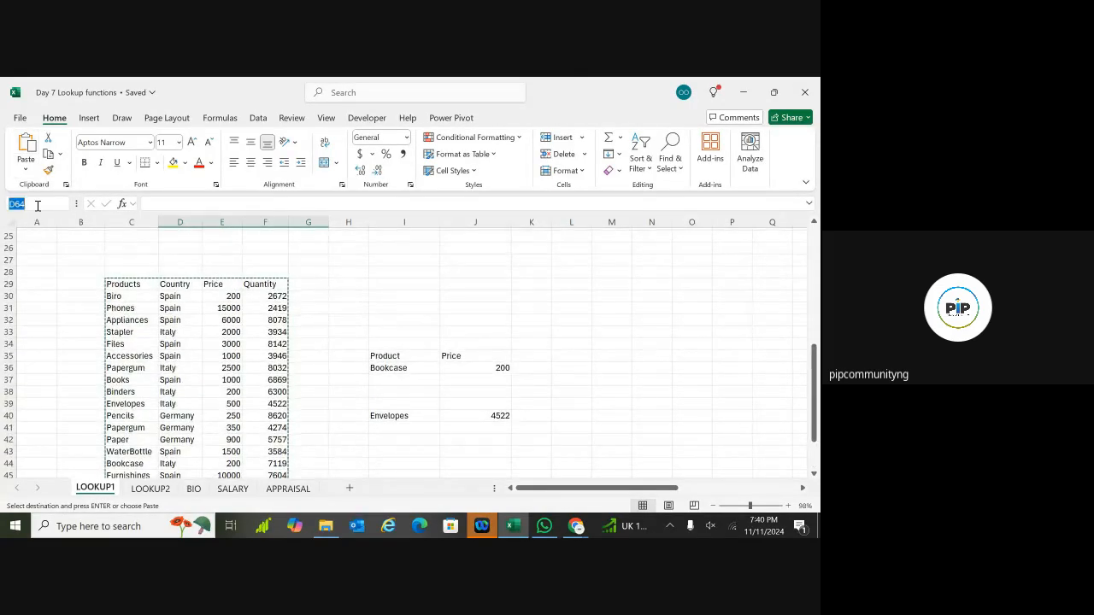
pyautogui.click(139, 296)
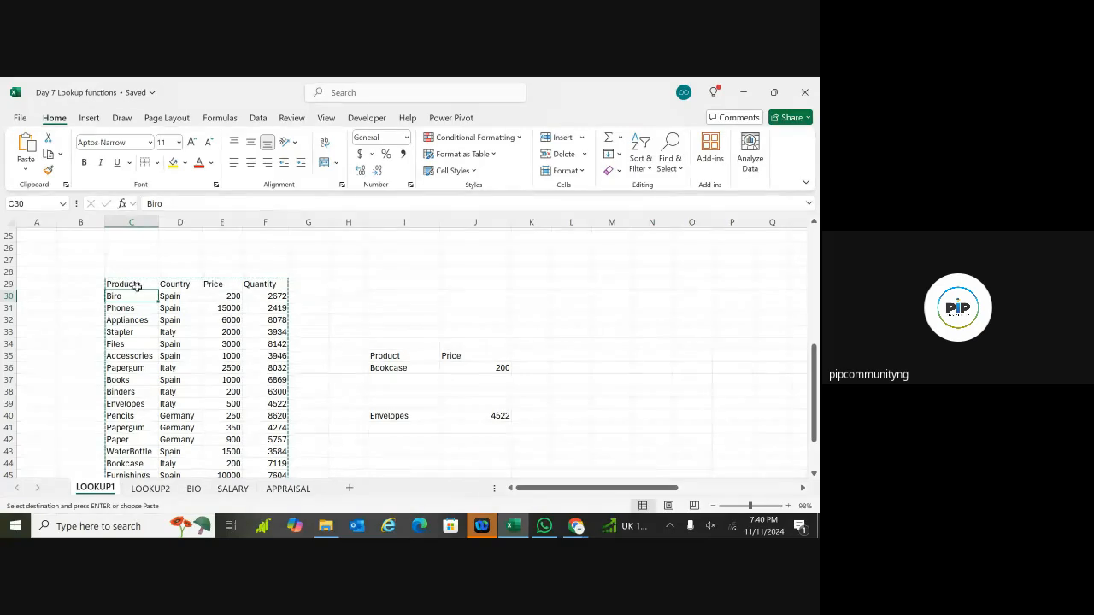
pyautogui.click(139, 284)
pyautogui.hotkey('ctrl', 'shift', 'Right')
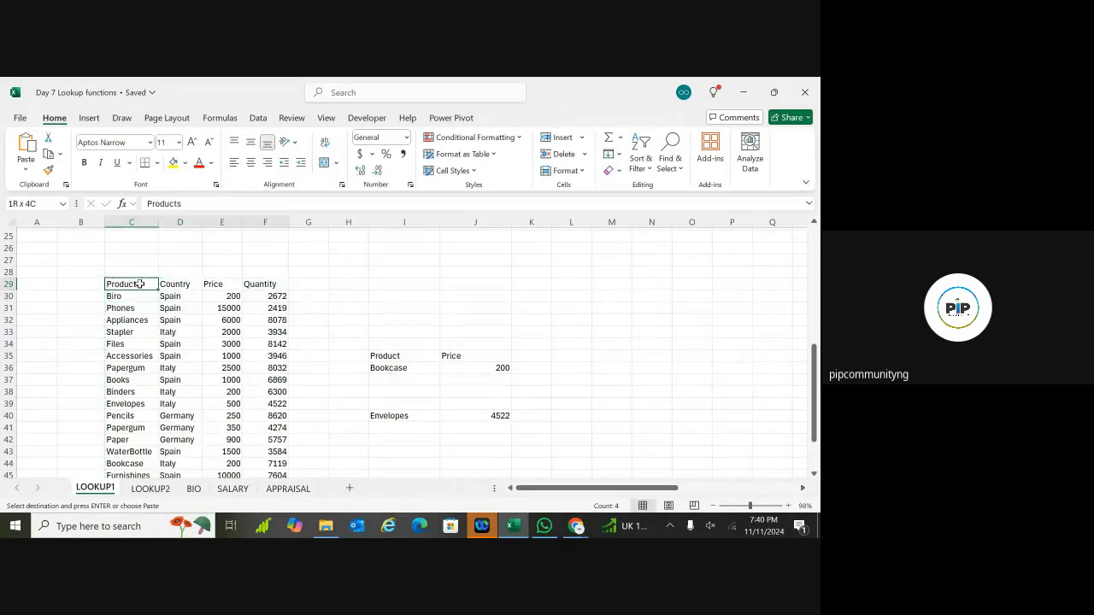
pyautogui.hotkey('ctrl', 'shift', 'Down')
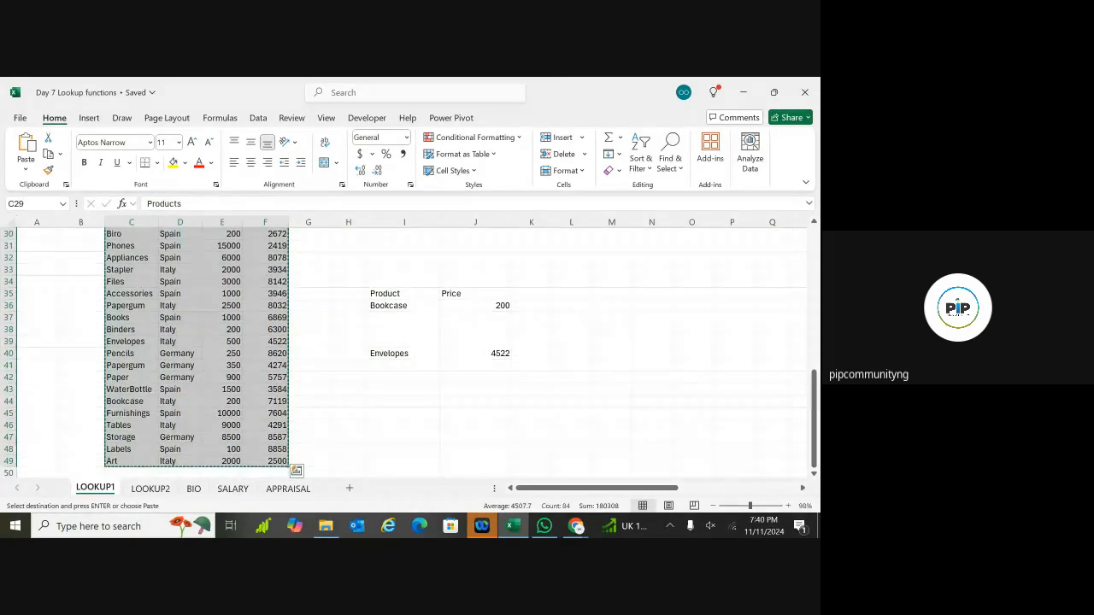
# Step: Paste the table transposed at C61 so its fields fill rows 61–64
pyautogui.scroll(-5, 135, 289)
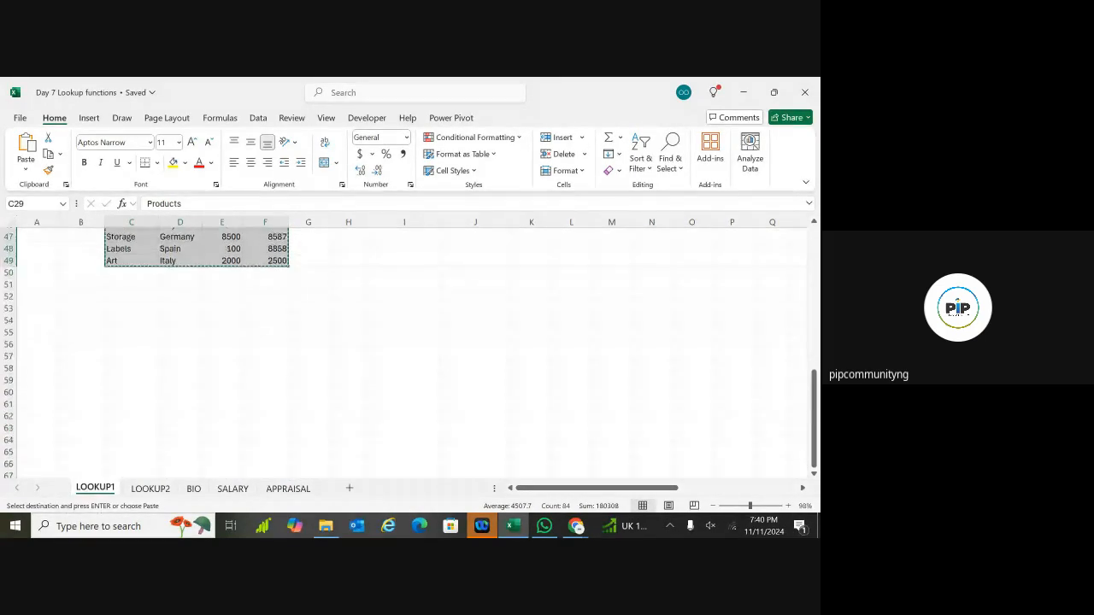
pyautogui.click(134, 404)
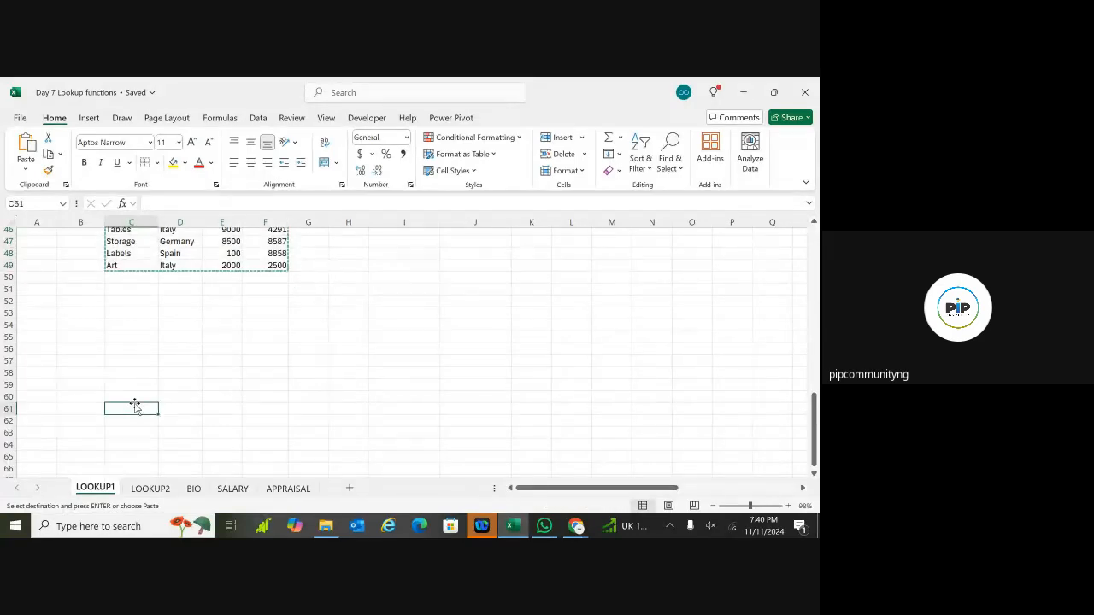
pyautogui.click(27, 174)
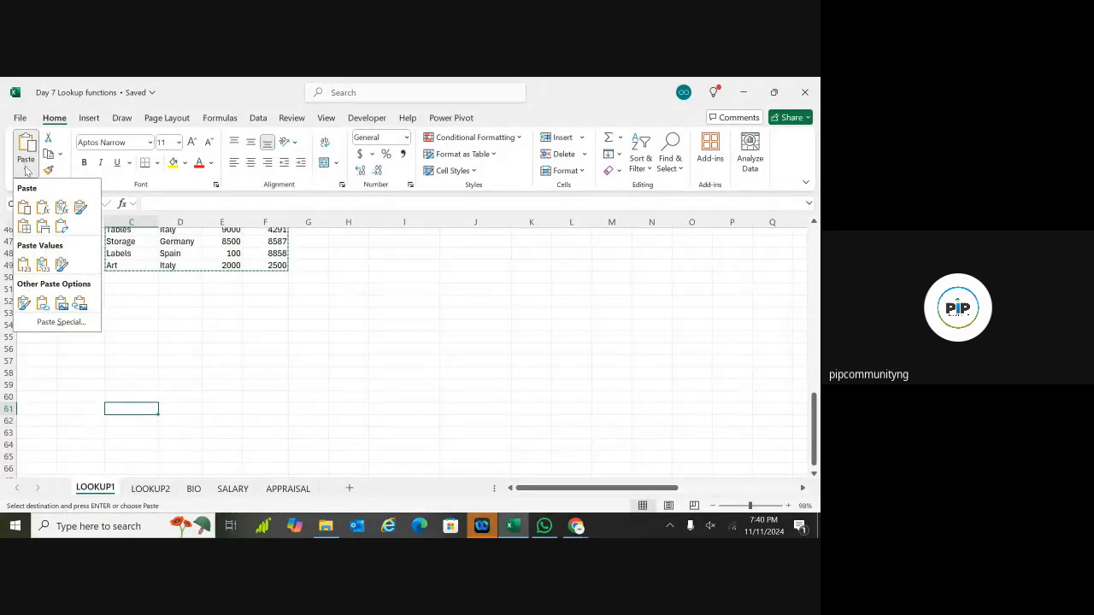
pyautogui.click(26, 173)
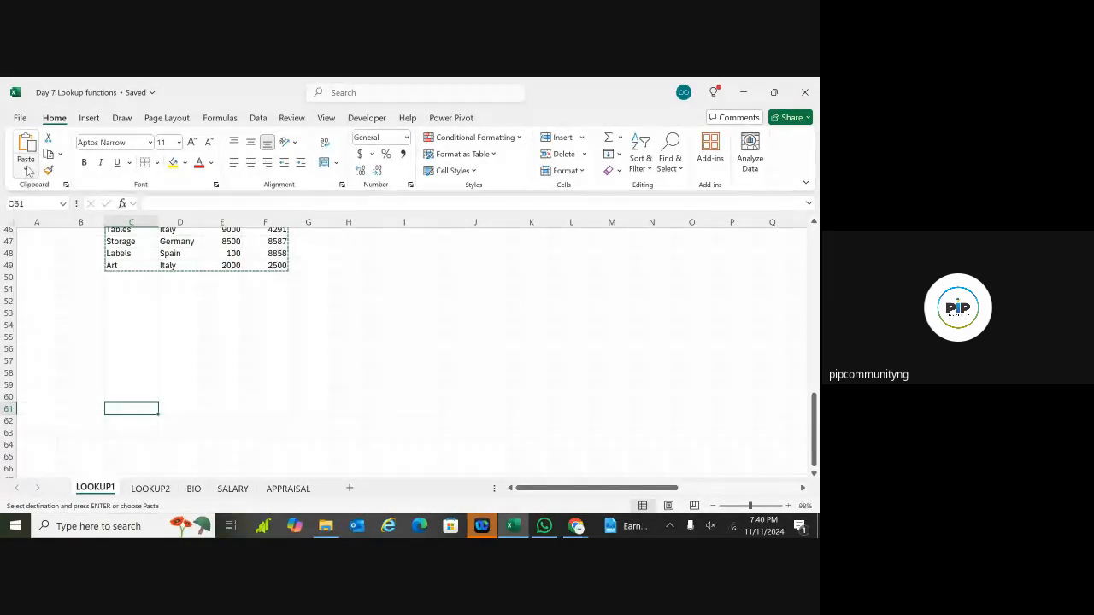
pyautogui.click(26, 172)
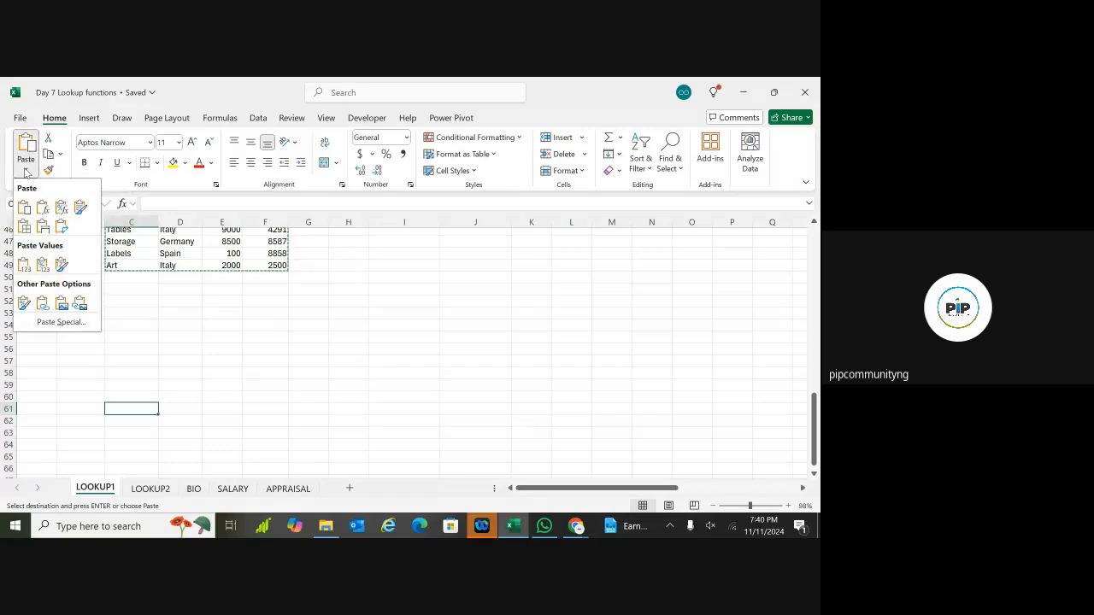
pyautogui.click(48, 323)
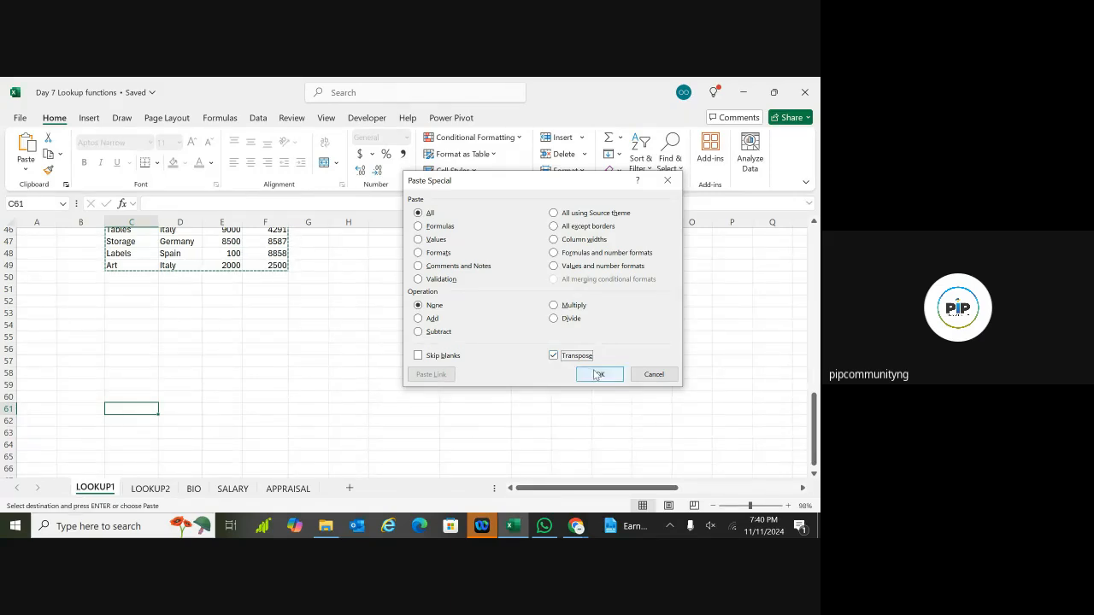
pyautogui.click(595, 371)
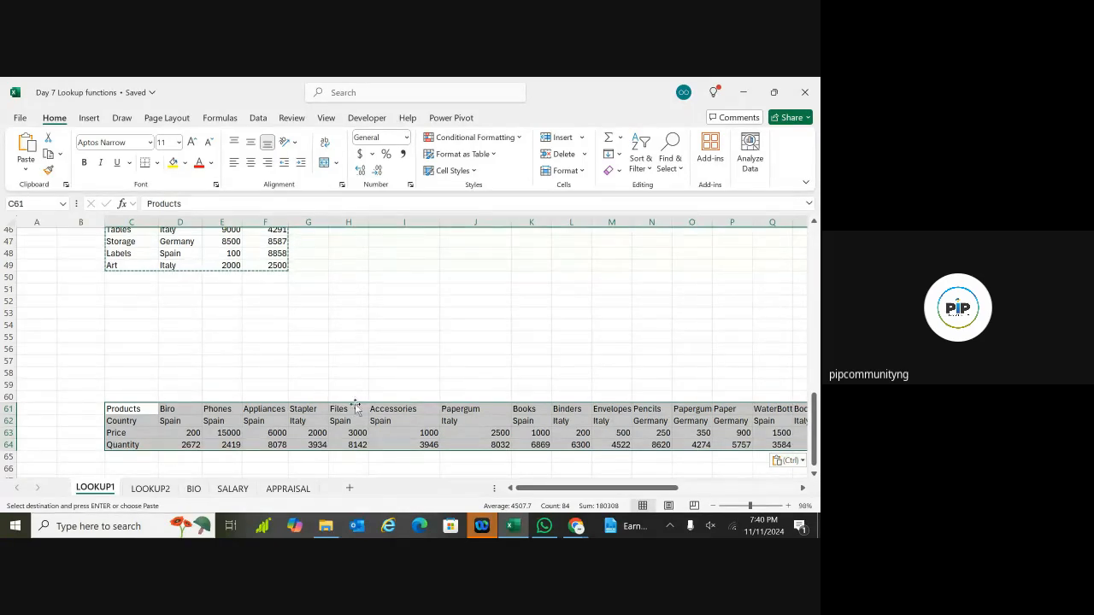
pyautogui.click(814, 475)
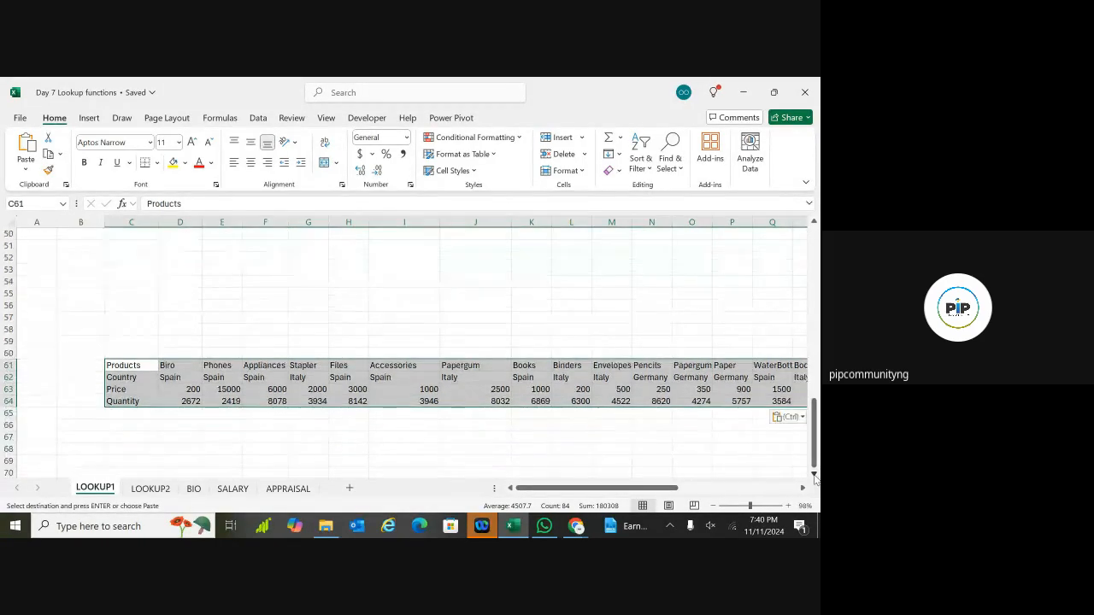
# Step: Select the transposed table C61:W64
pyautogui.click(549, 449)
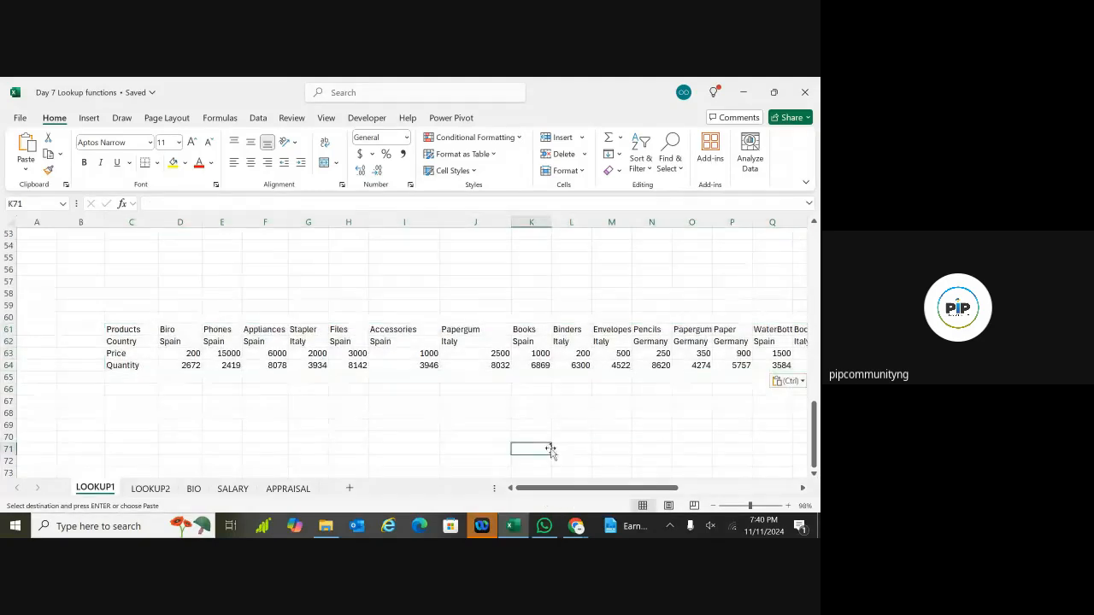
pyautogui.click(136, 329)
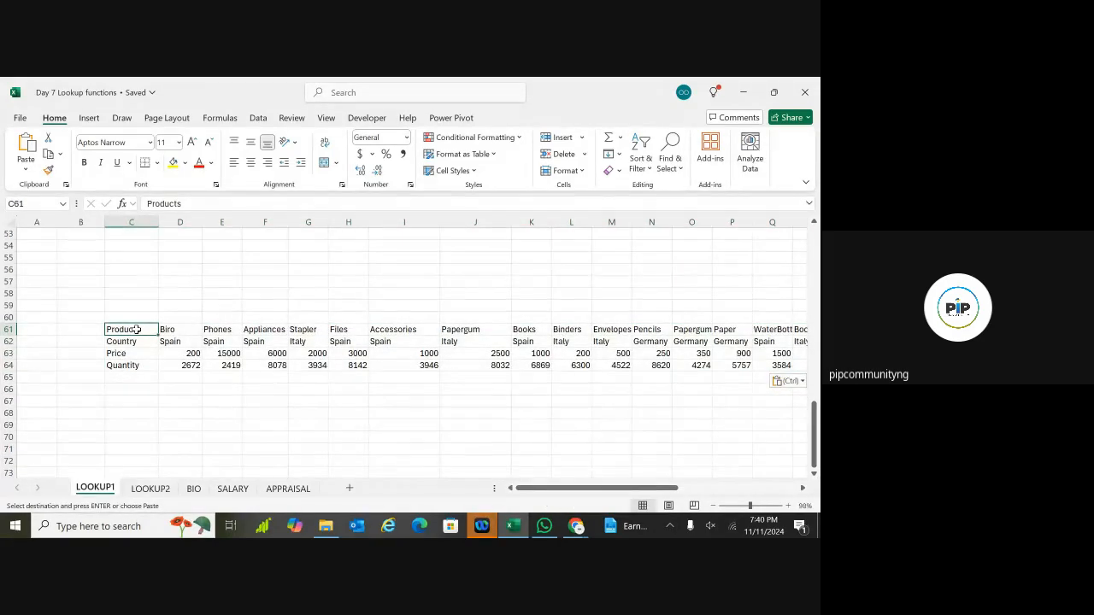
pyautogui.press('ctrl')
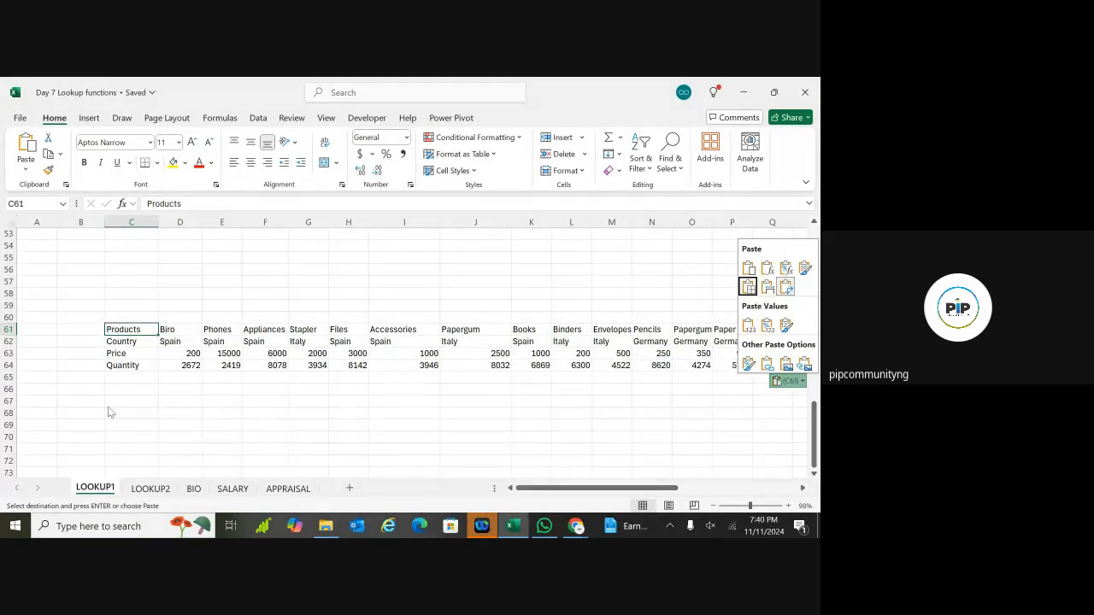
pyautogui.press('ctrl')
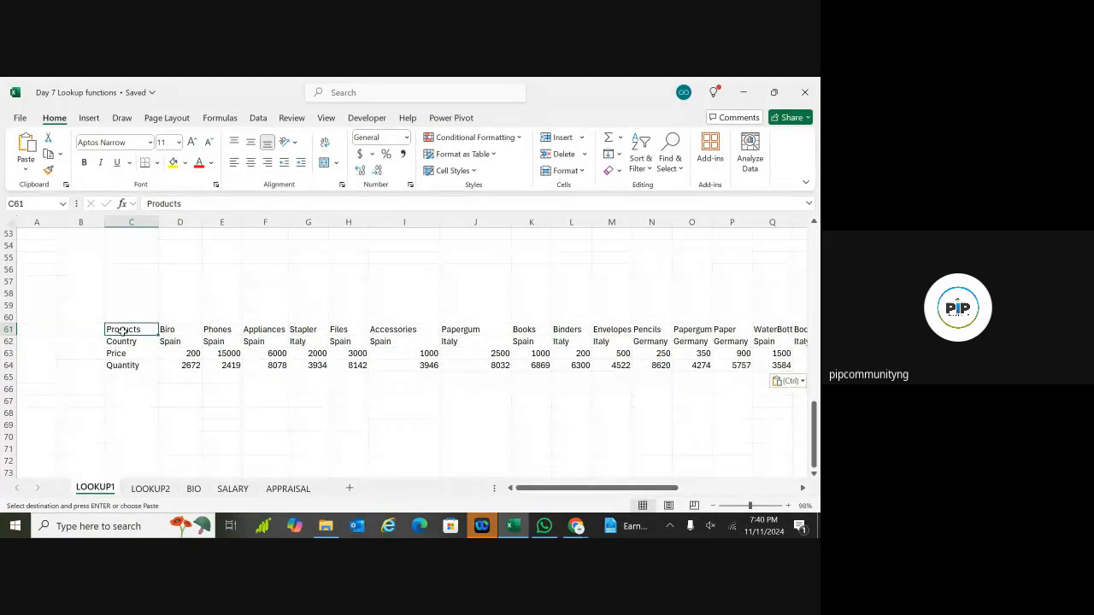
pyautogui.hotkey('ctrl', 'shift', 'Right')
pyautogui.hotkey('ctrl', 'shift', 'Down')
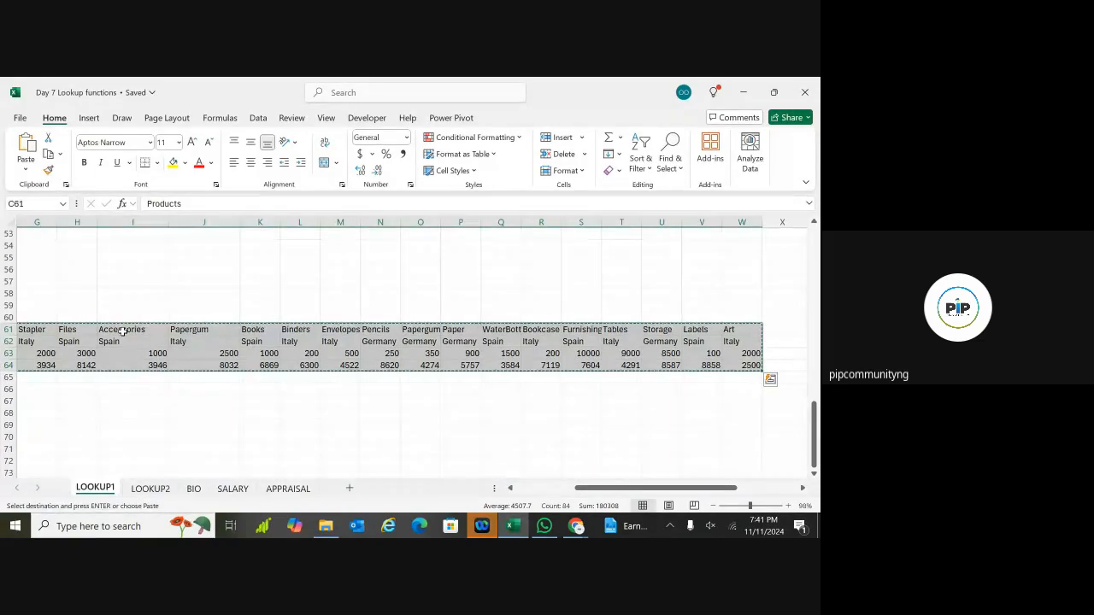
# Step: Paste it transposed back into a vertical table at I71
pyautogui.click(126, 447)
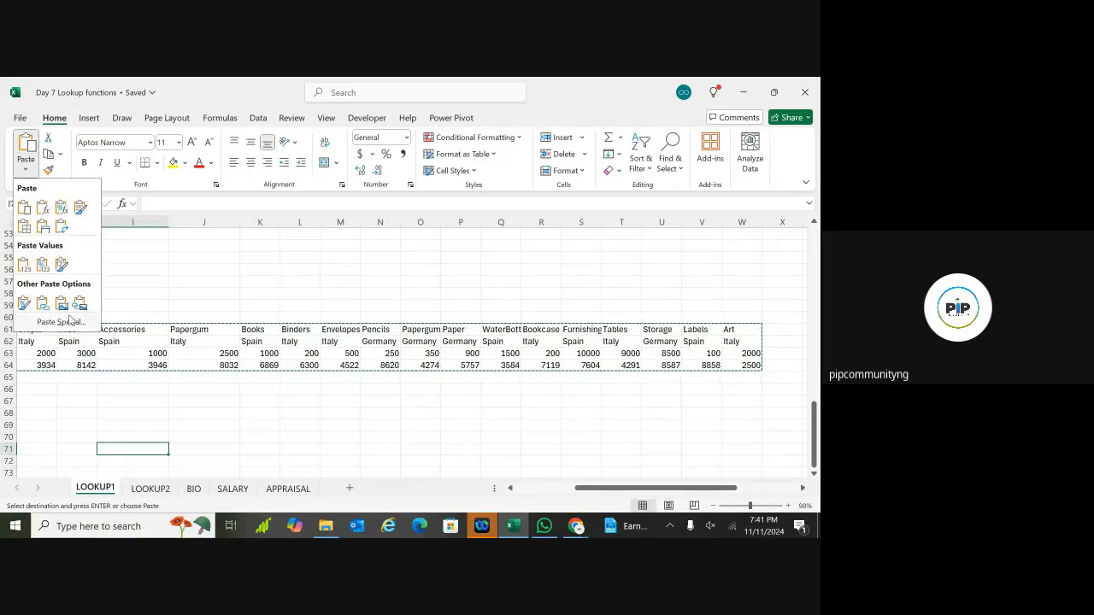
pyautogui.click(60, 322)
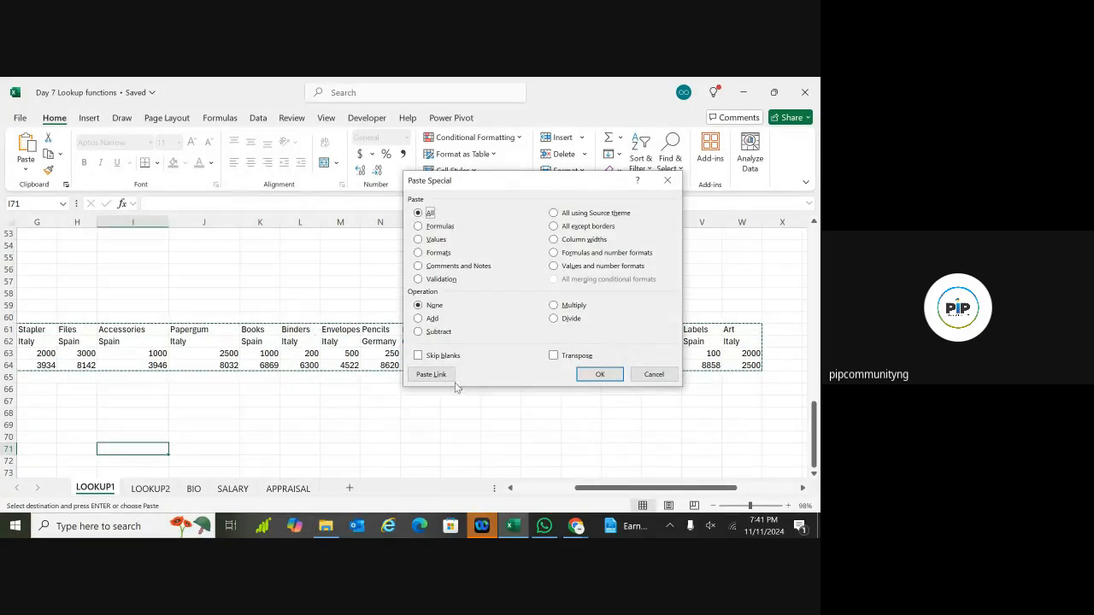
pyautogui.click(554, 356)
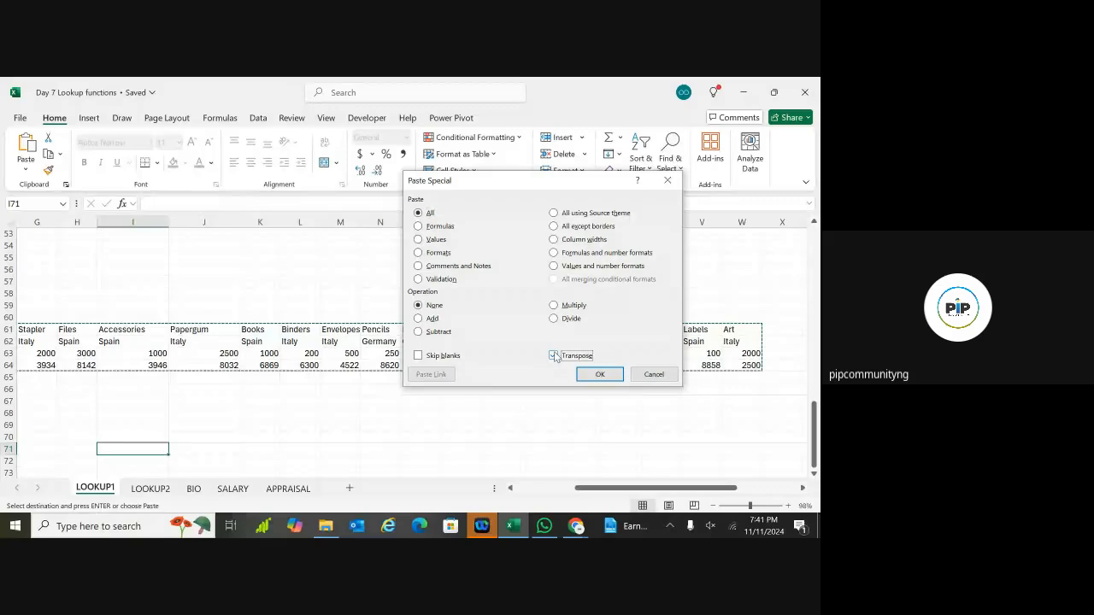
pyautogui.click(598, 374)
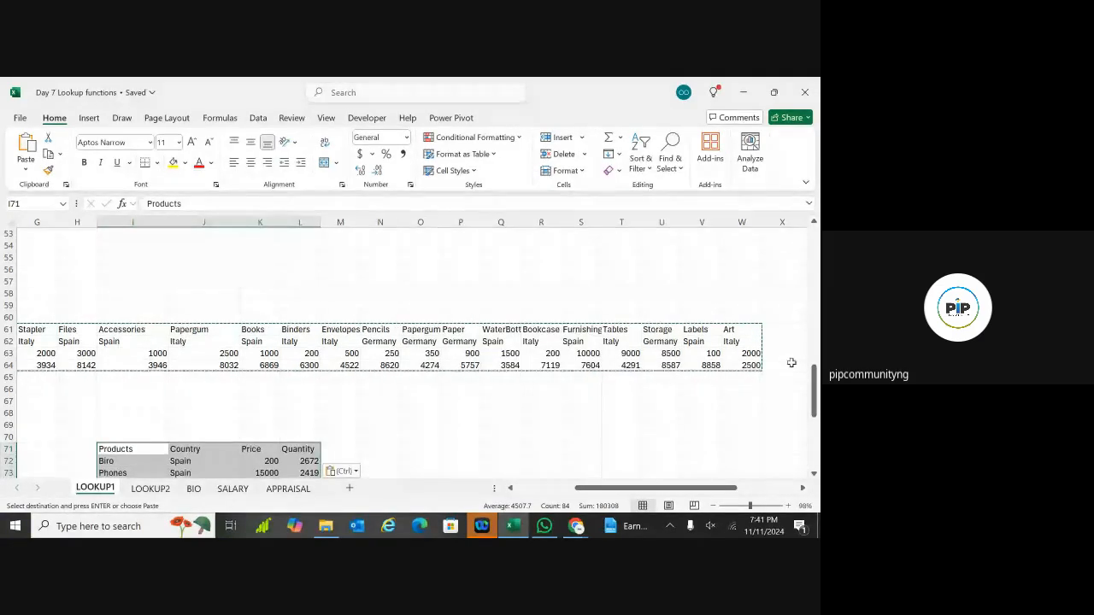
pyautogui.moveTo(813, 392); pyautogui.dragTo(818, 444)
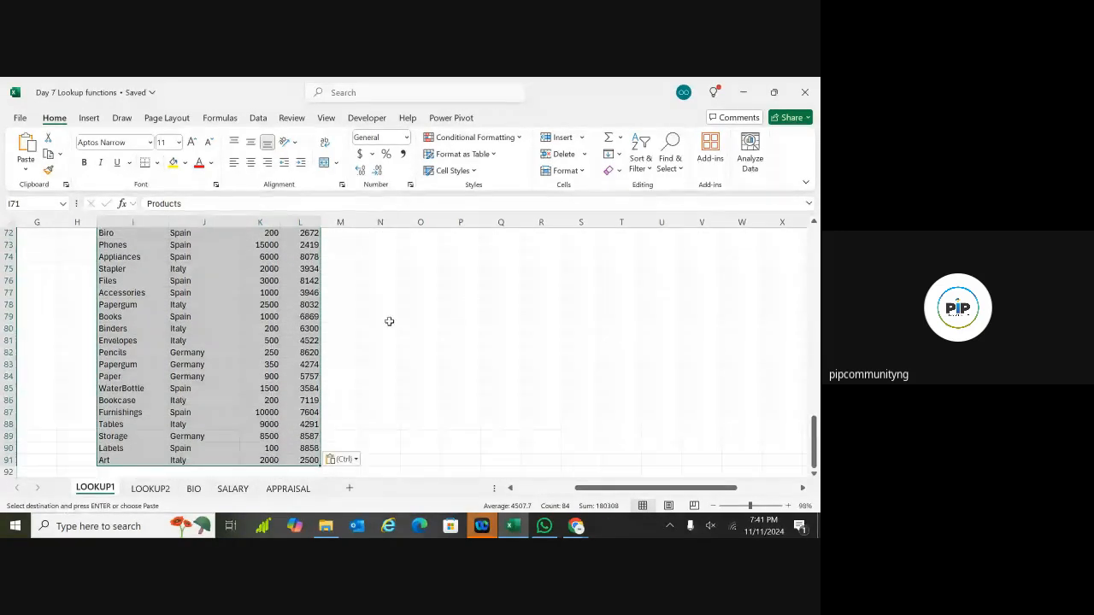
# Step: On LOOKUP2, start an HLOOKUP in G13, then clear it
pyautogui.click(150, 489)
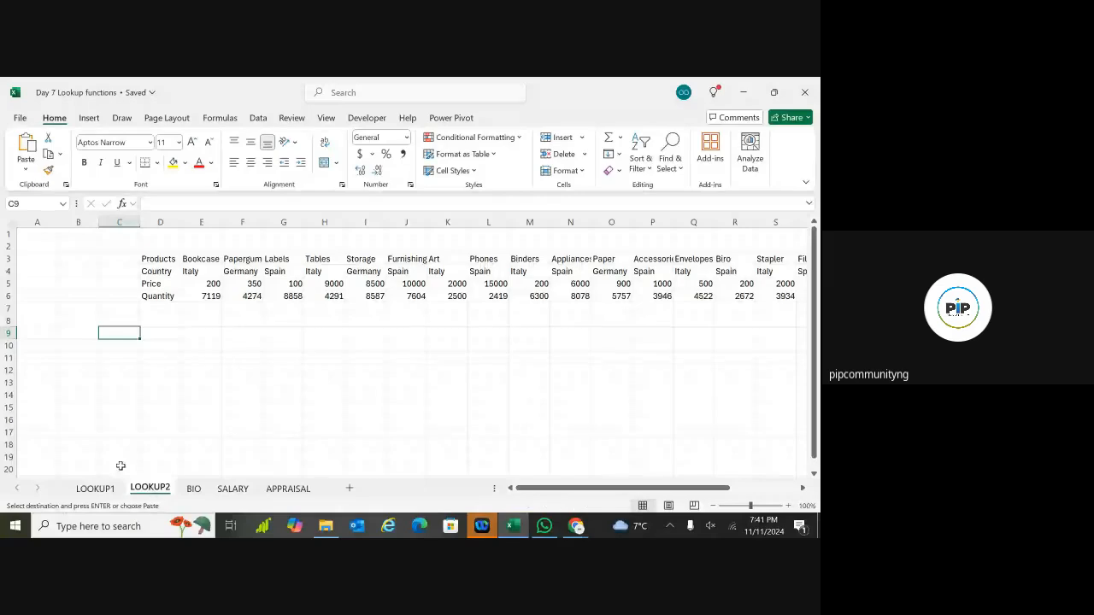
pyautogui.click(167, 360)
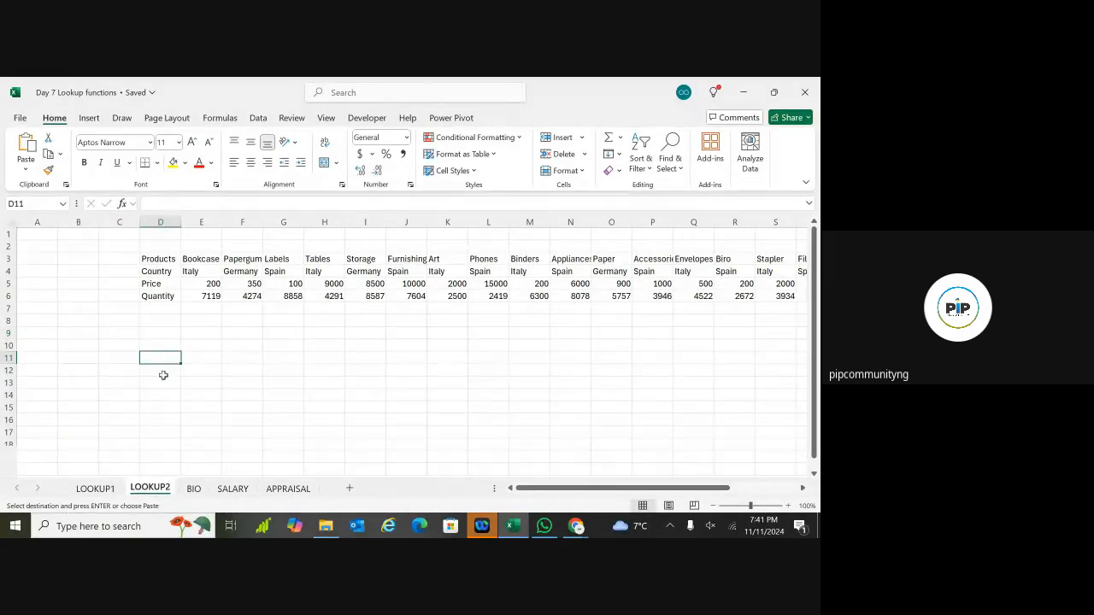
pyautogui.click(164, 374)
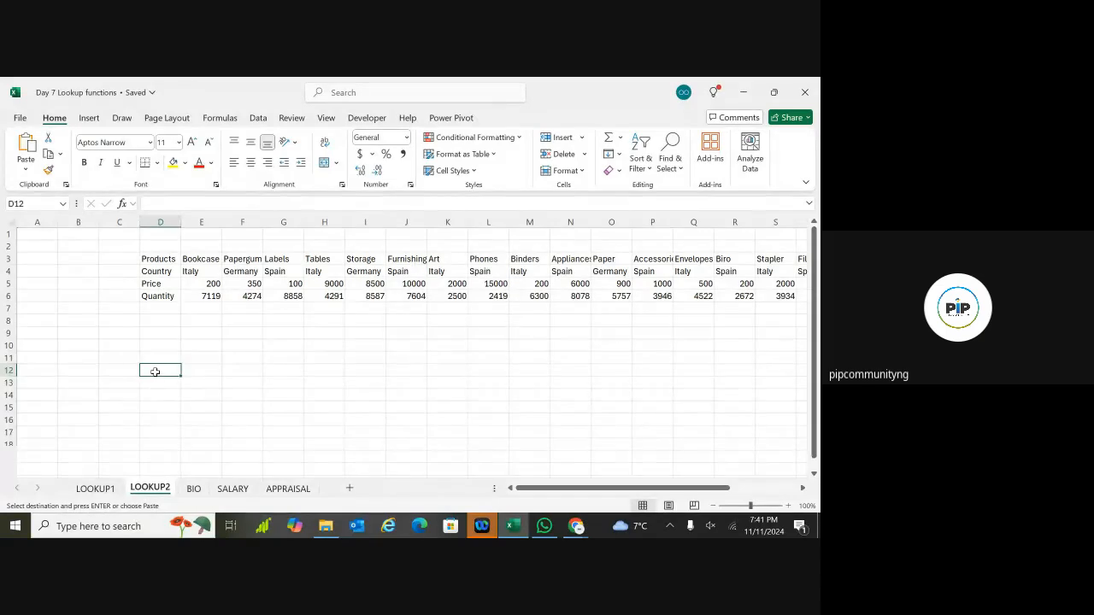
pyautogui.click(231, 386)
pyautogui.doubleClick(232, 387)
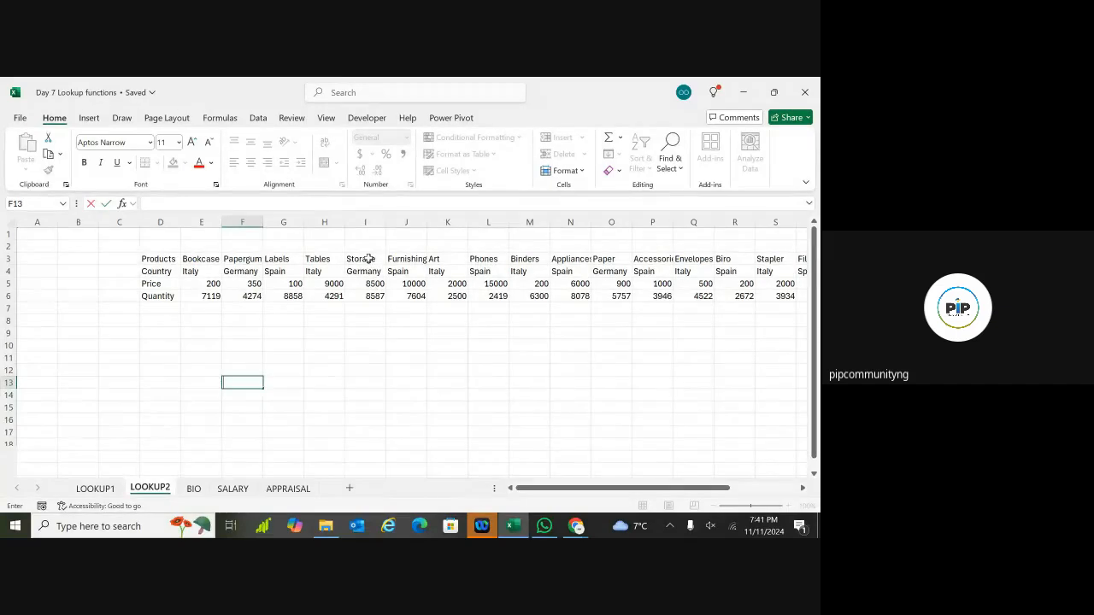
pyautogui.click(290, 385)
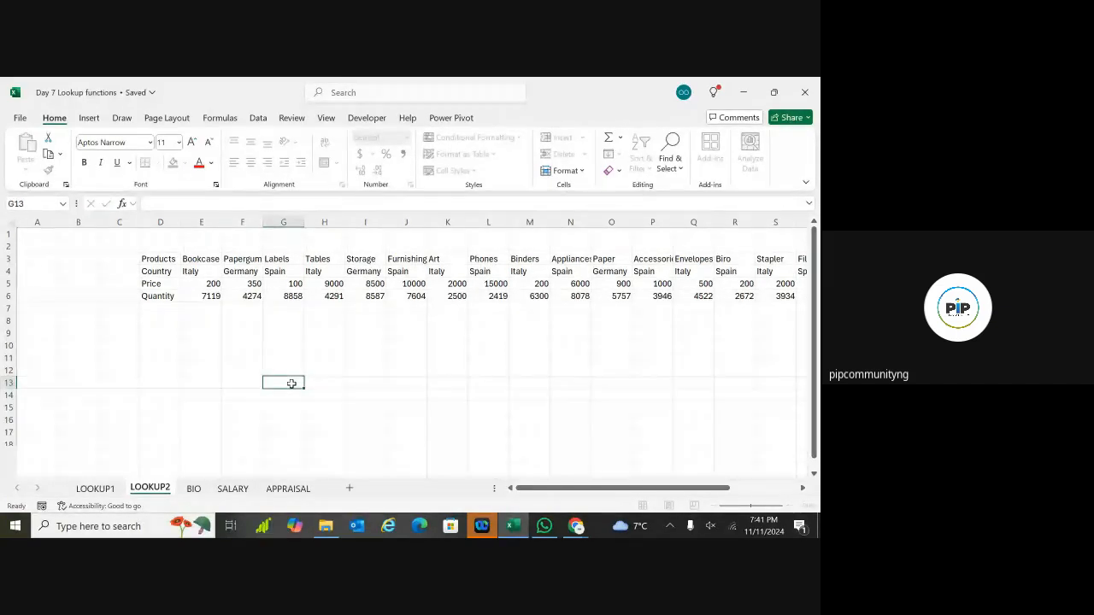
pyautogui.write('=')
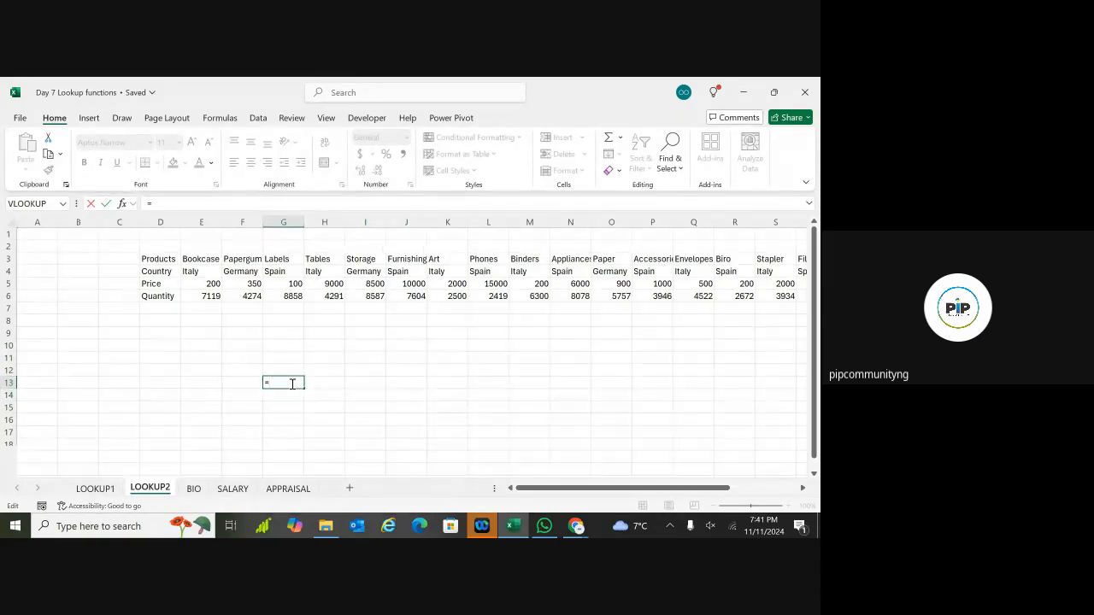
pyautogui.write('HLOO')
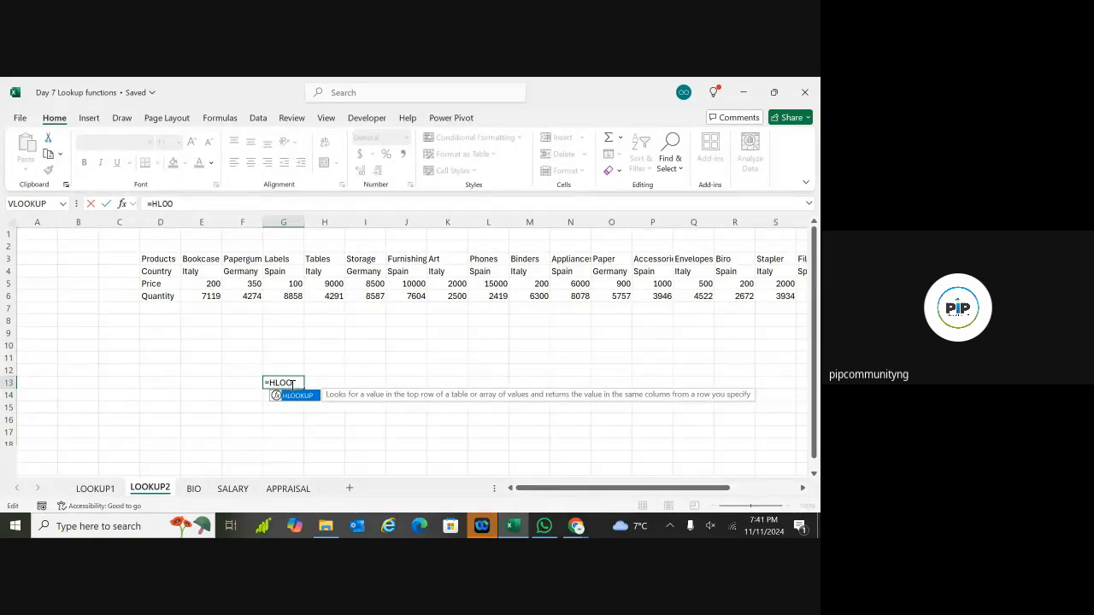
pyautogui.doubleClick(297, 396)
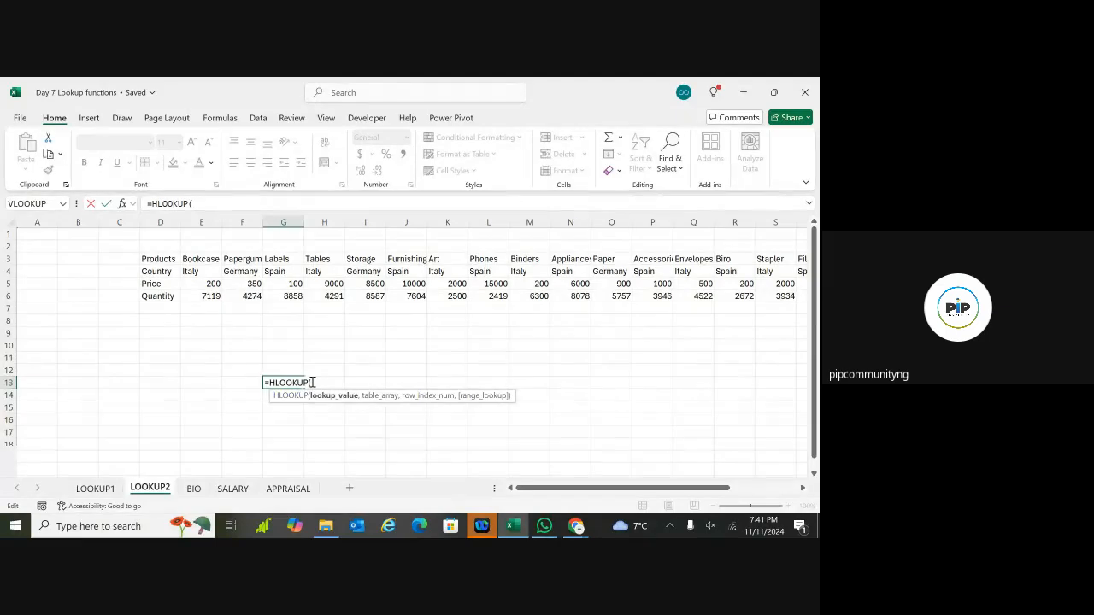
pyautogui.press('BackSpace')
pyautogui.press('BackSpace')
pyautogui.press('BackSpace')
pyautogui.press('BackSpace')
pyautogui.press('BackSpace')
pyautogui.press('BackSpace')
pyautogui.press('BackSpace')
pyautogui.press('BackSpace')
pyautogui.press('BackSpace')
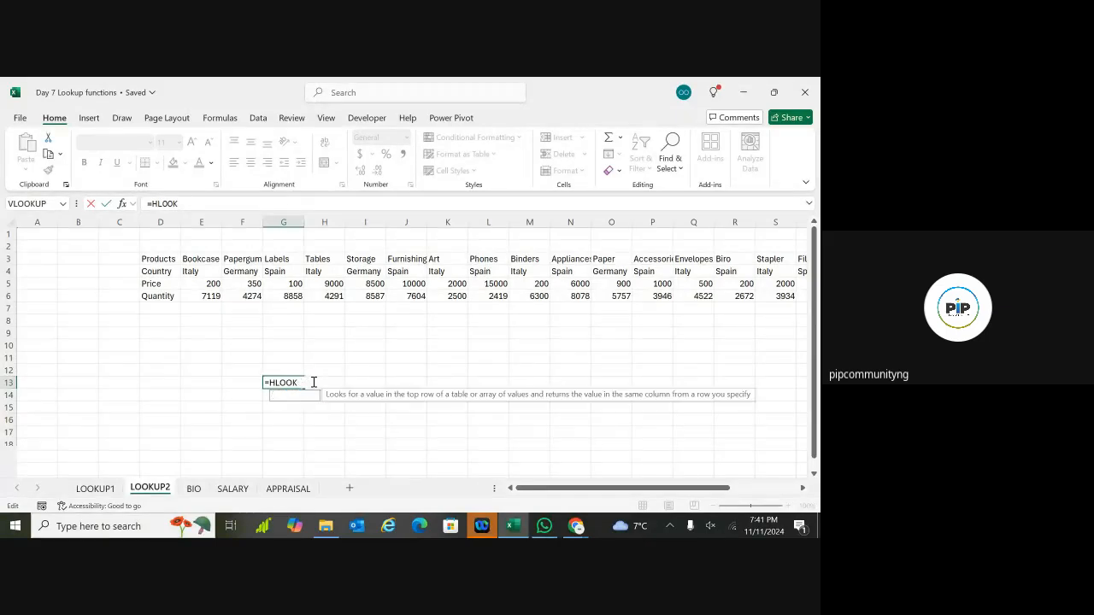
pyautogui.click(374, 359)
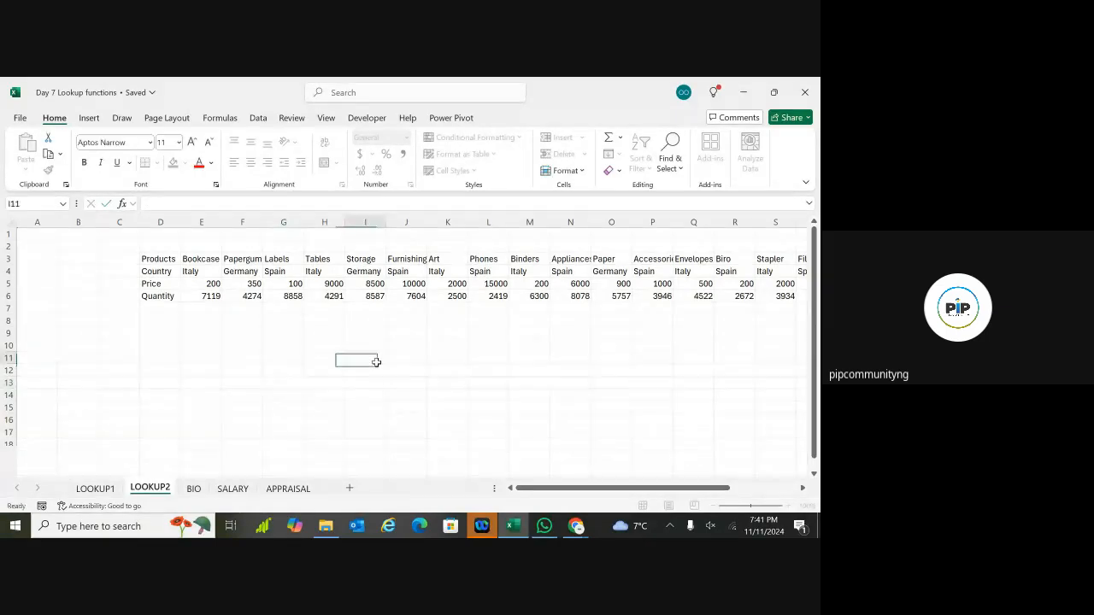
# Step: Copy Storage from I3 into E13, then select H13
pyautogui.click(366, 259)
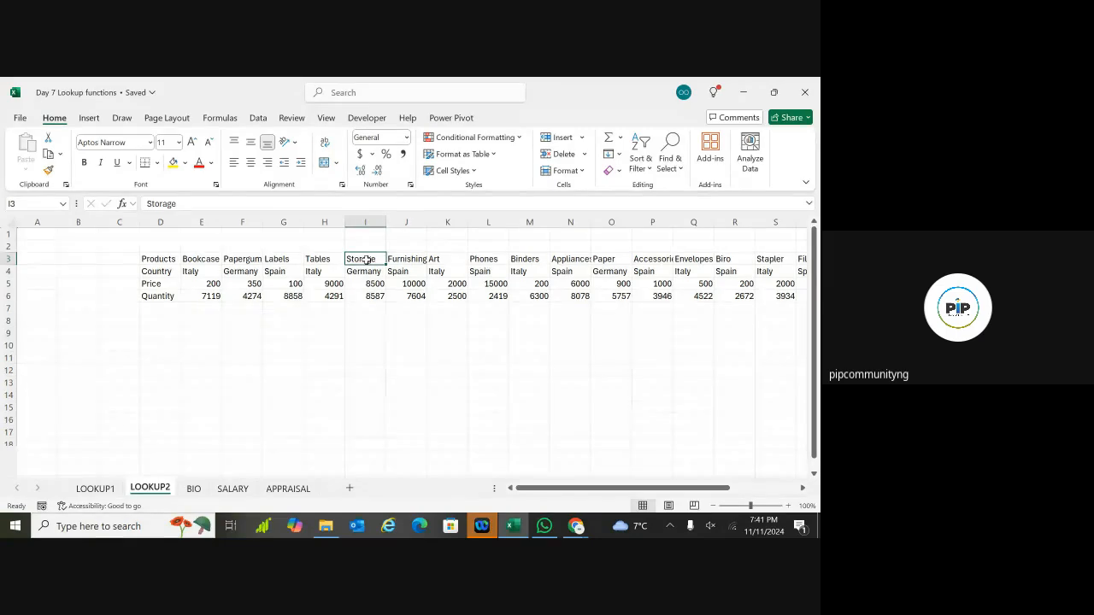
pyautogui.hotkey('ctrl', 'c')
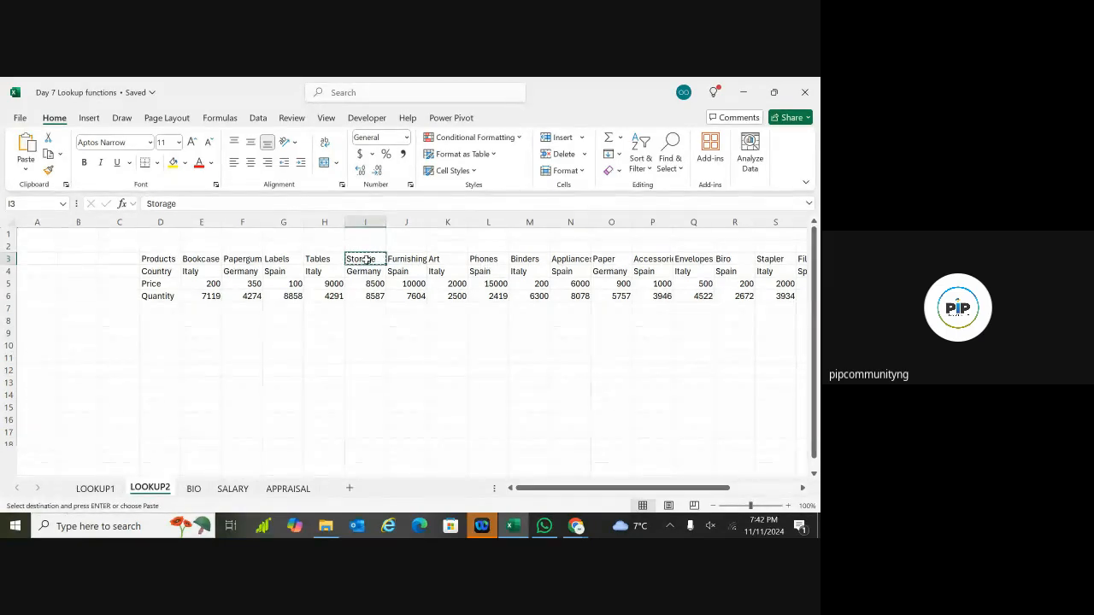
pyautogui.click(199, 384)
pyautogui.hotkey('ctrl', 'v')
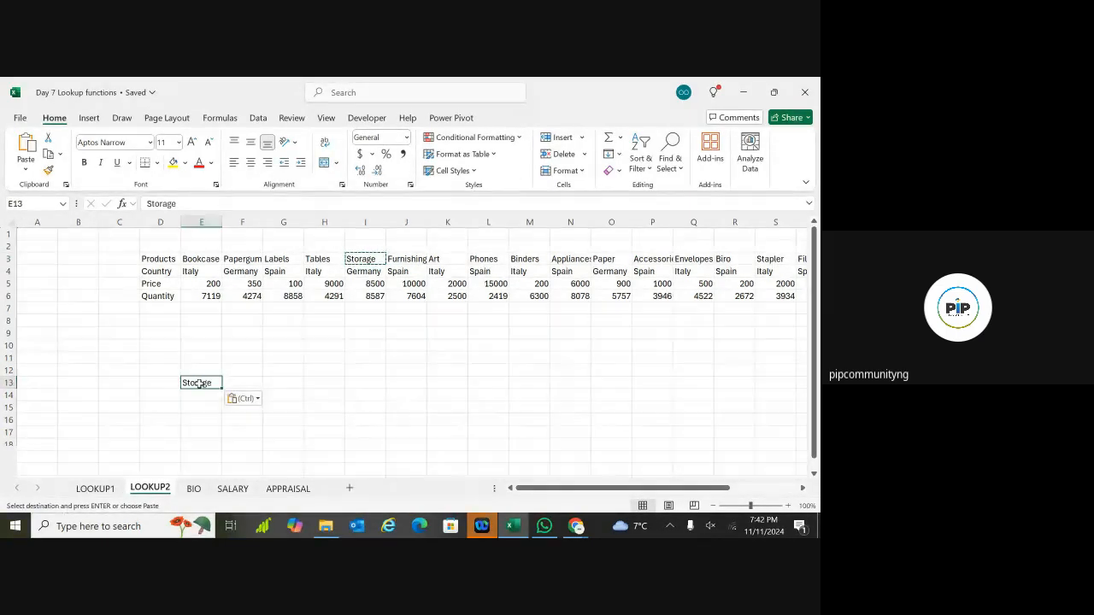
pyautogui.click(212, 416)
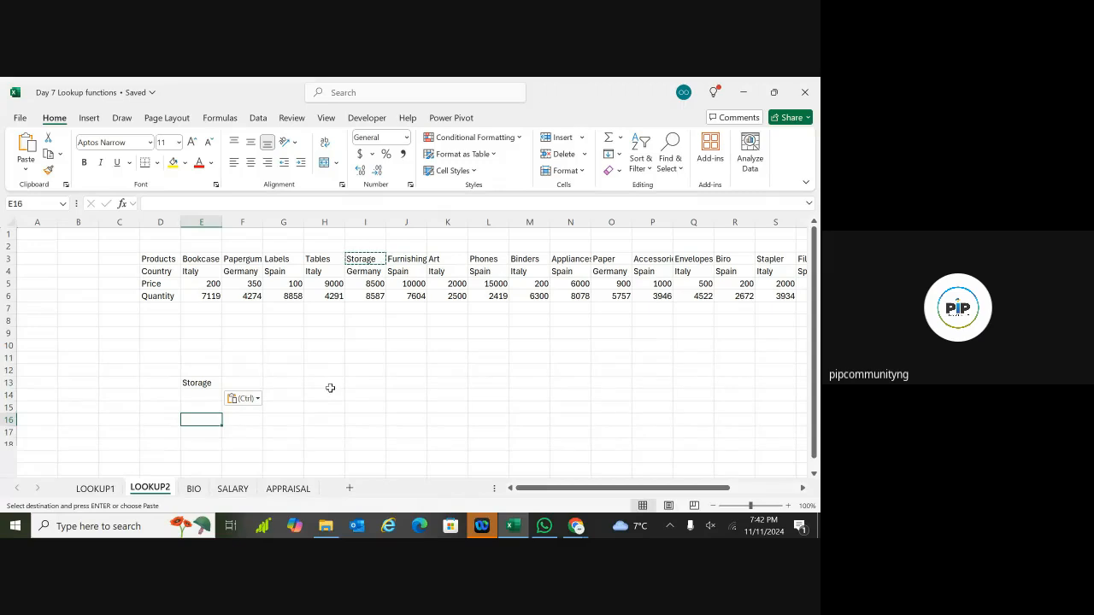
pyautogui.click(329, 383)
# Step: In H13 enter =HLOOKUP(E13, D3:X6, using Storage as lookup value
pyautogui.write('=')
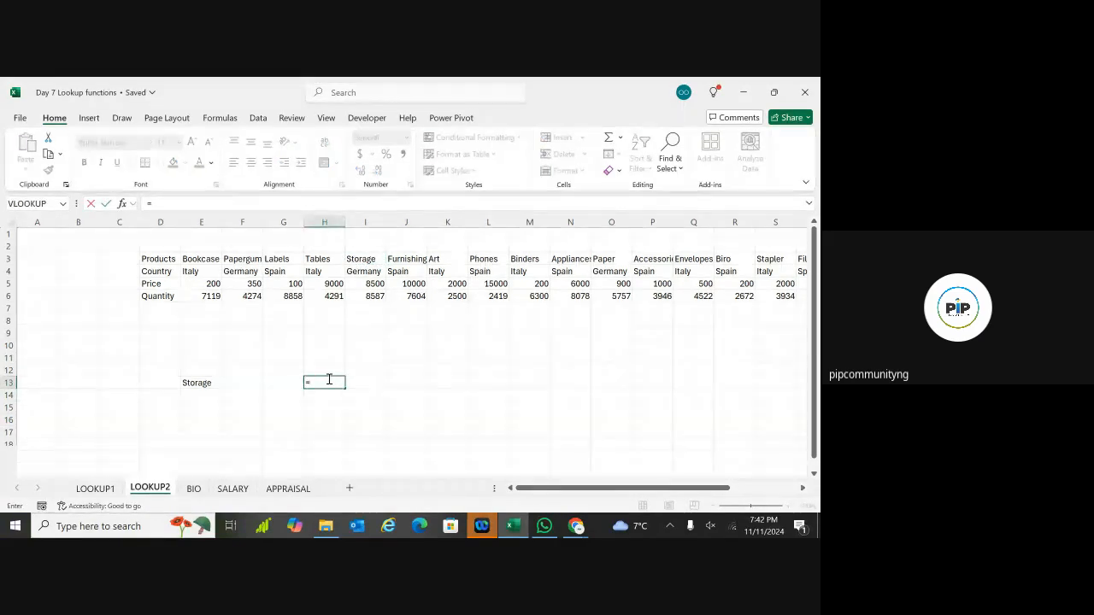
pyautogui.write('v')
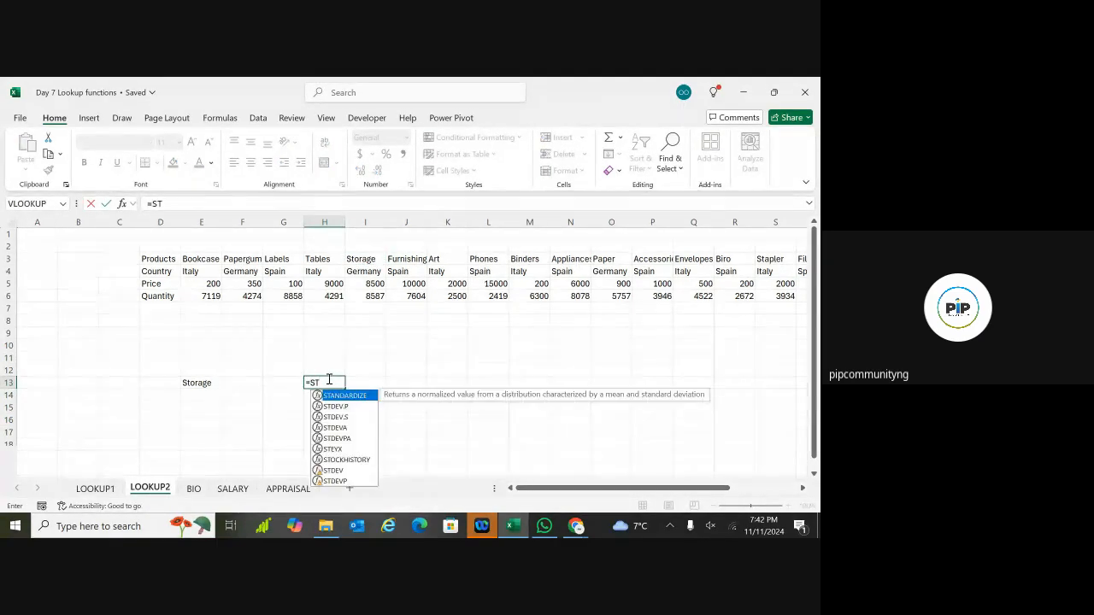
pyautogui.press('BackSpace')
pyautogui.write('HLOO')
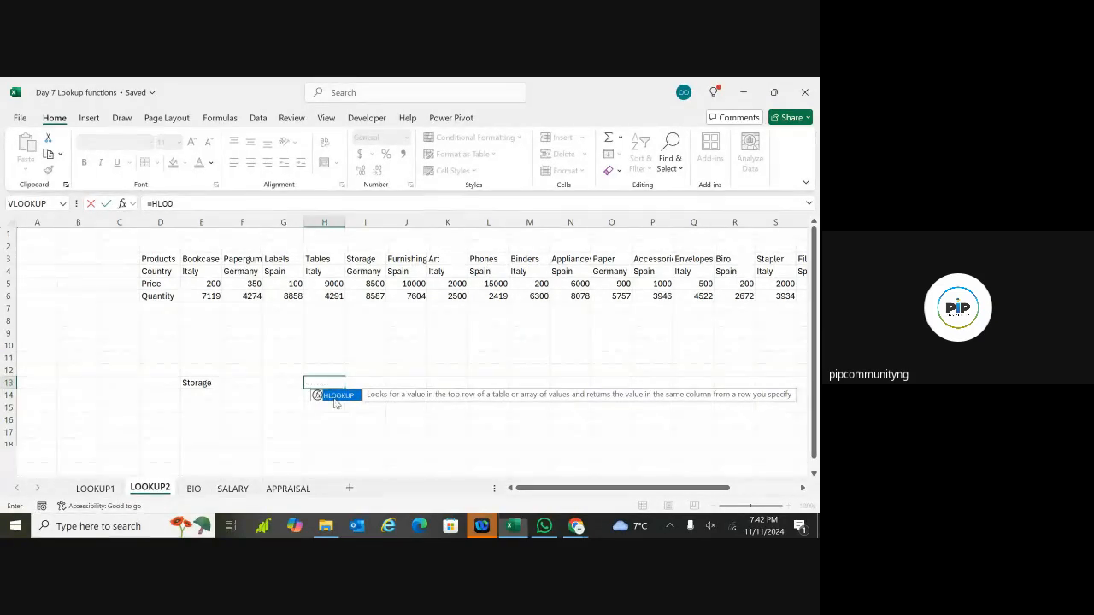
pyautogui.doubleClick(336, 397)
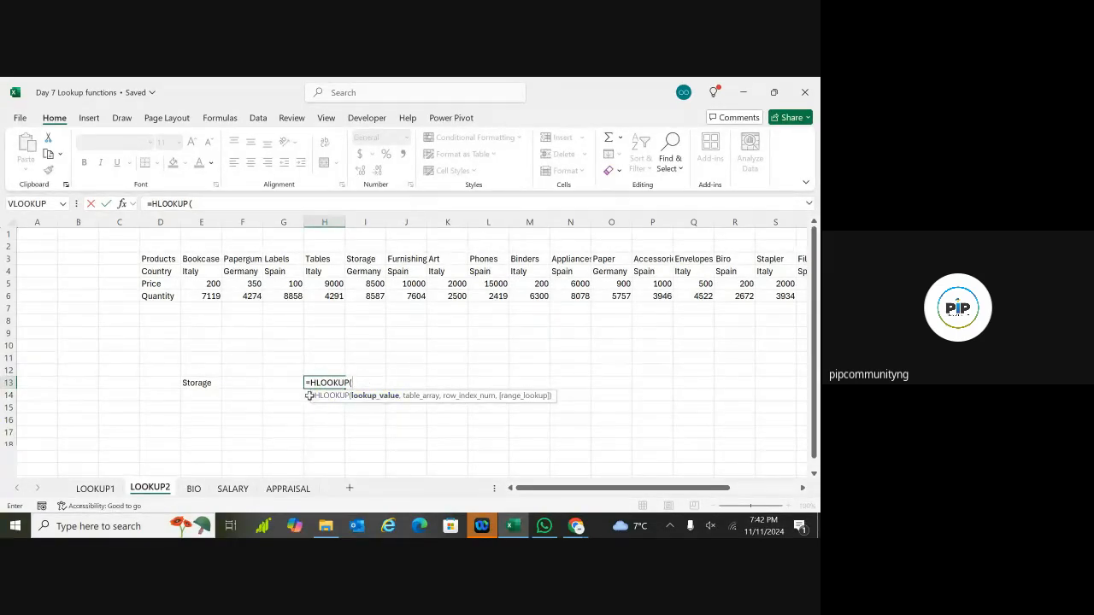
pyautogui.click(203, 385)
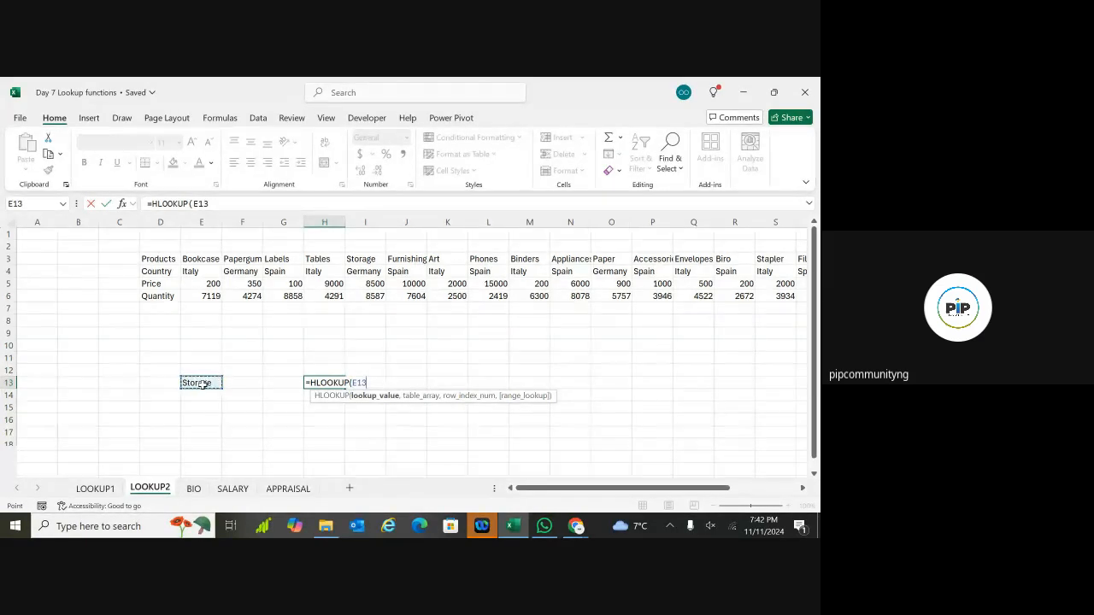
pyautogui.write(',')
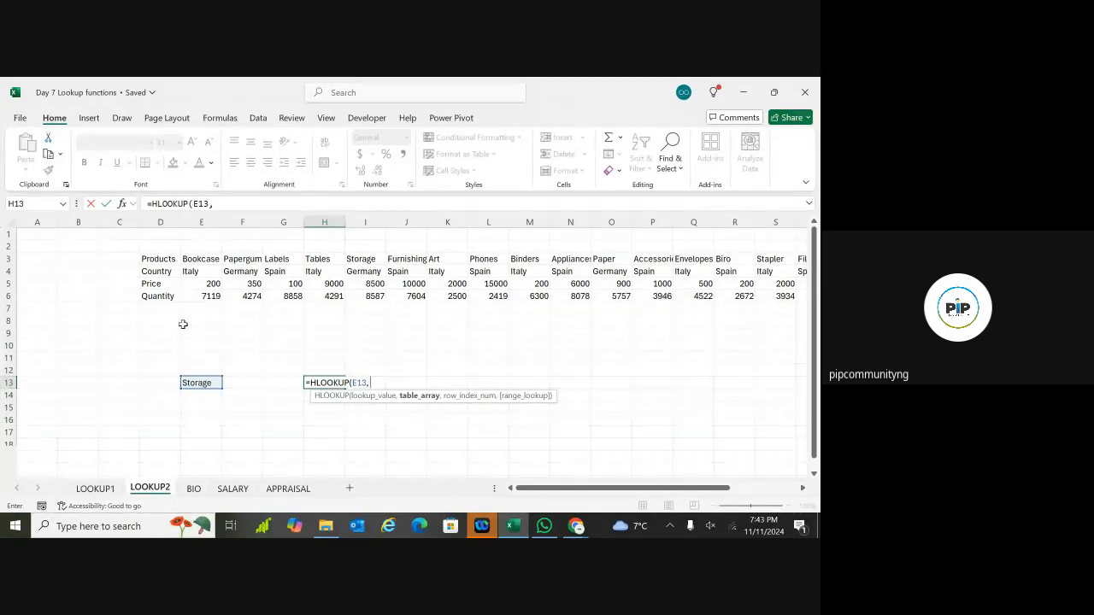
pyautogui.click(162, 260)
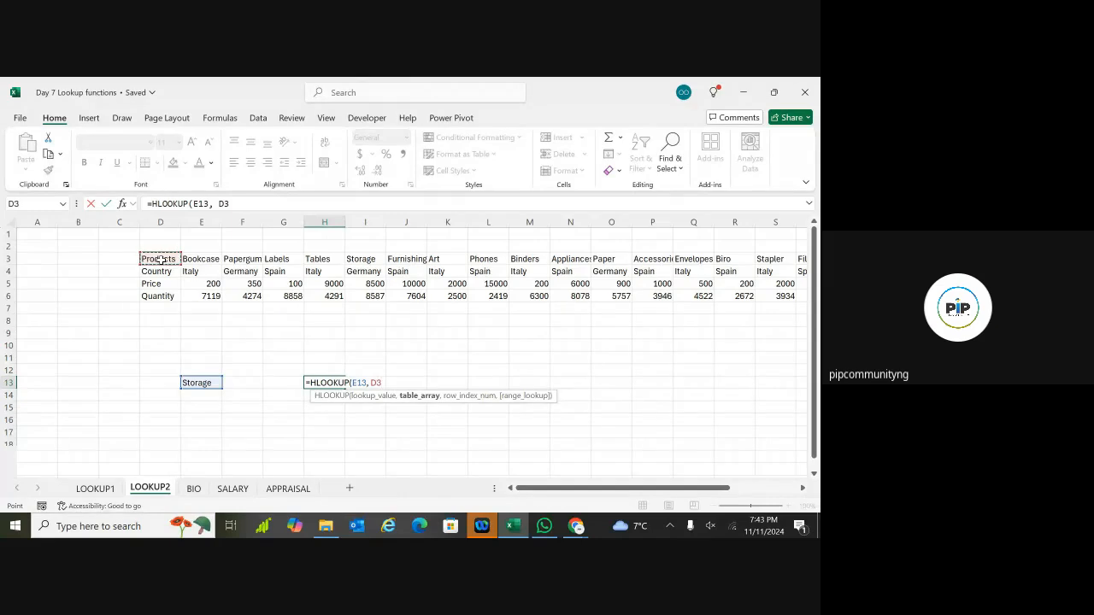
pyautogui.hotkey('ctrl', 'shift', 'Right')
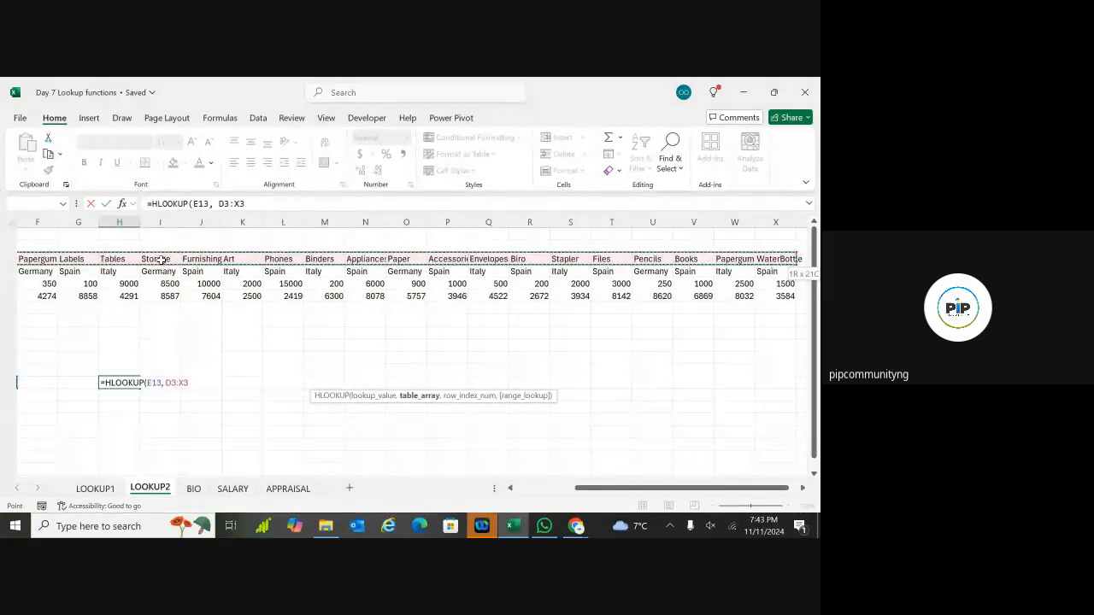
pyautogui.hotkey('ctrl', 'shift', 'Down')
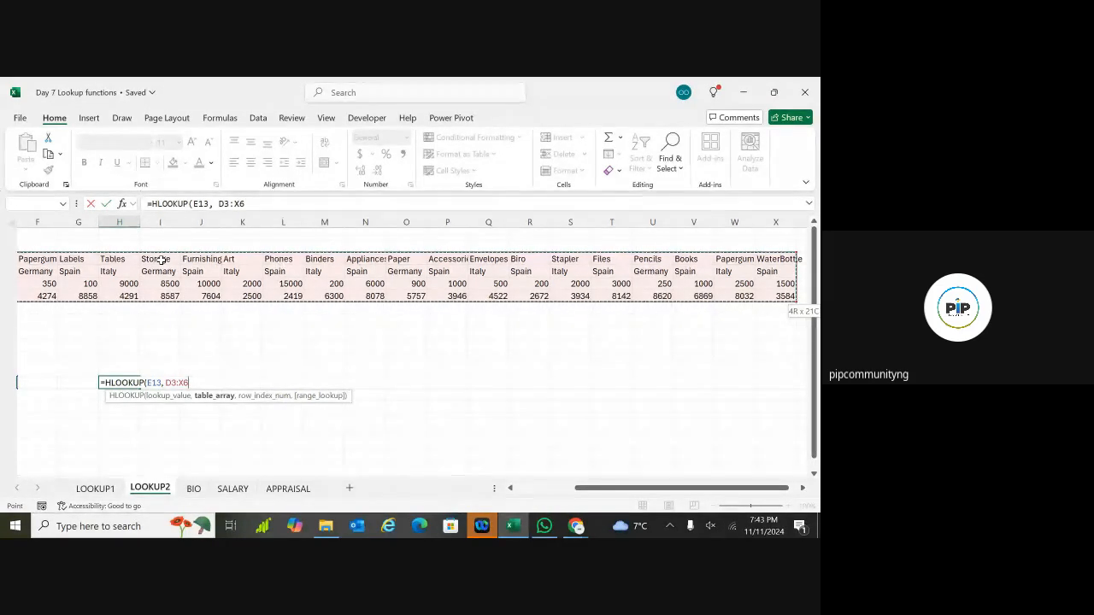
pyautogui.write(',')
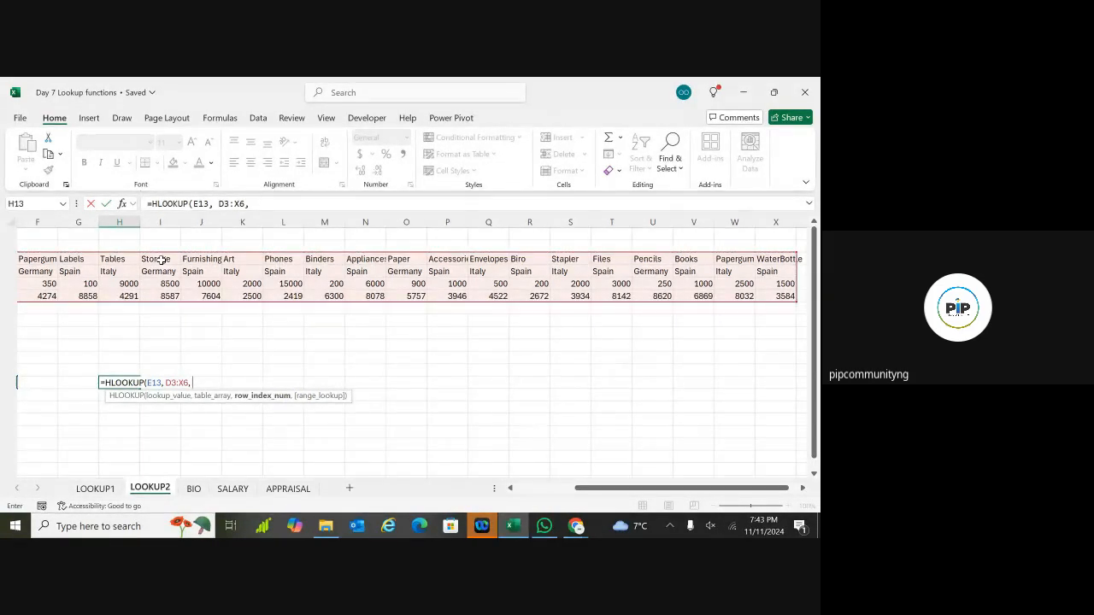
# Step: Finish H13 as =HLOOKUP(E13,D3:X6,3,FALSE) and confirm it returns 8500
pyautogui.hscroll(-3, 161, 259)
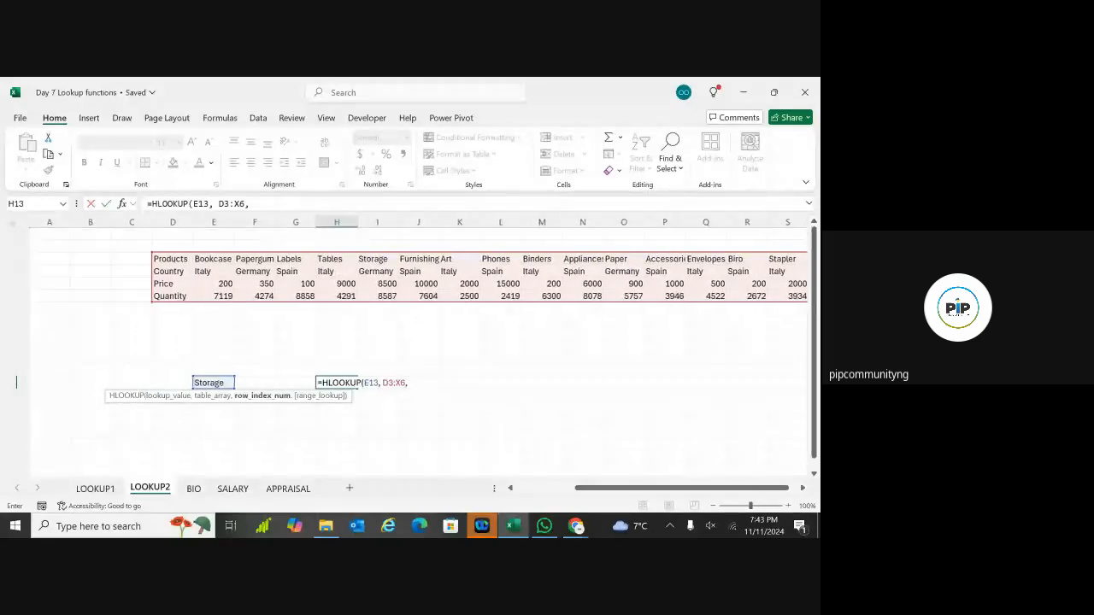
pyautogui.hscroll(1, 194, 238)
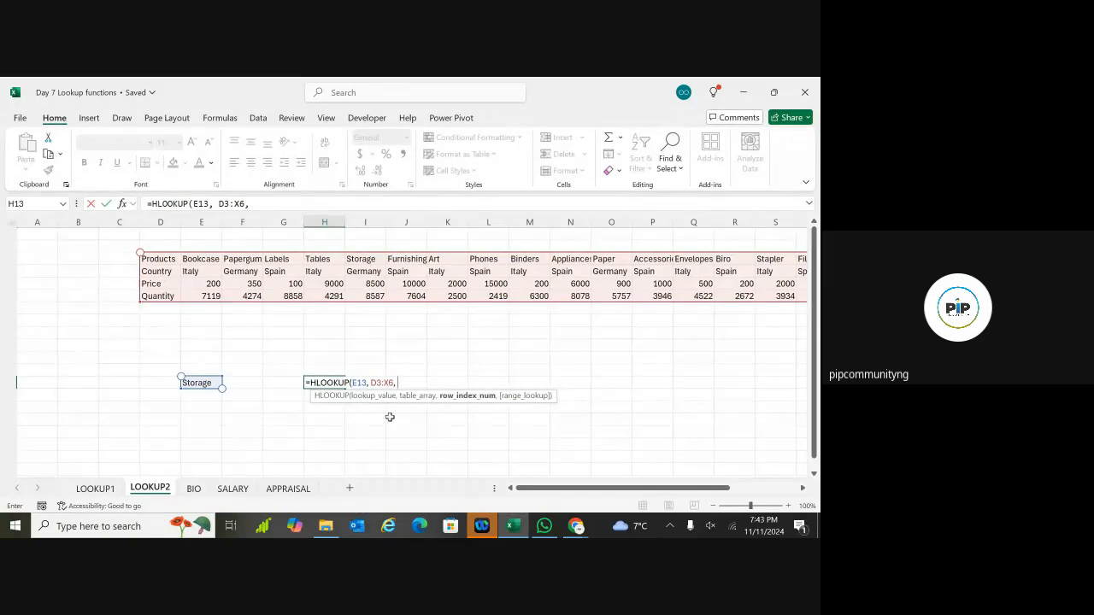
pyautogui.write('3')
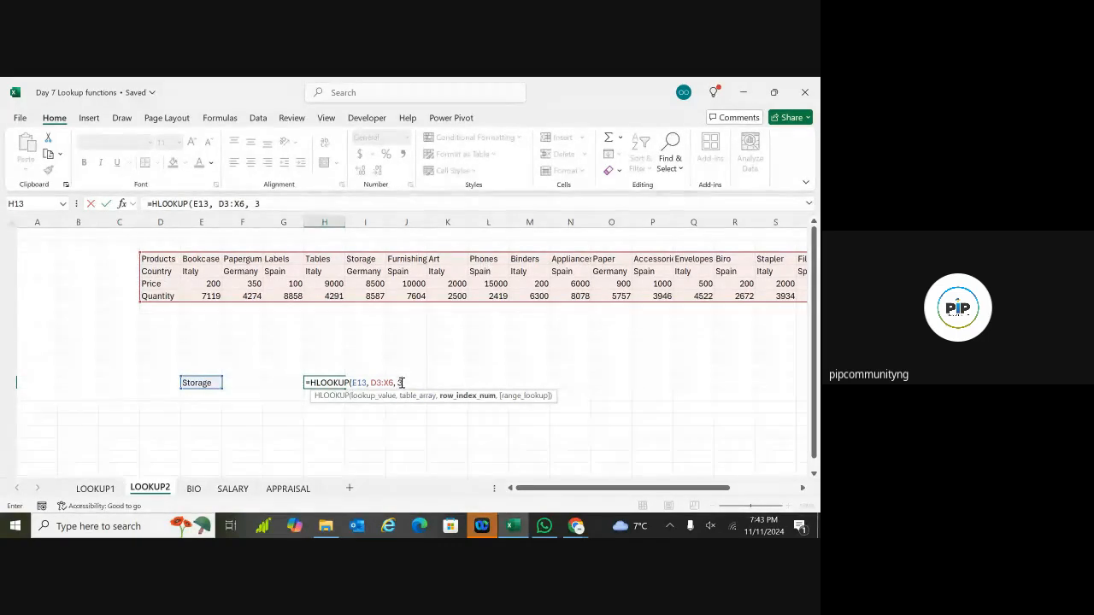
pyautogui.write(',')
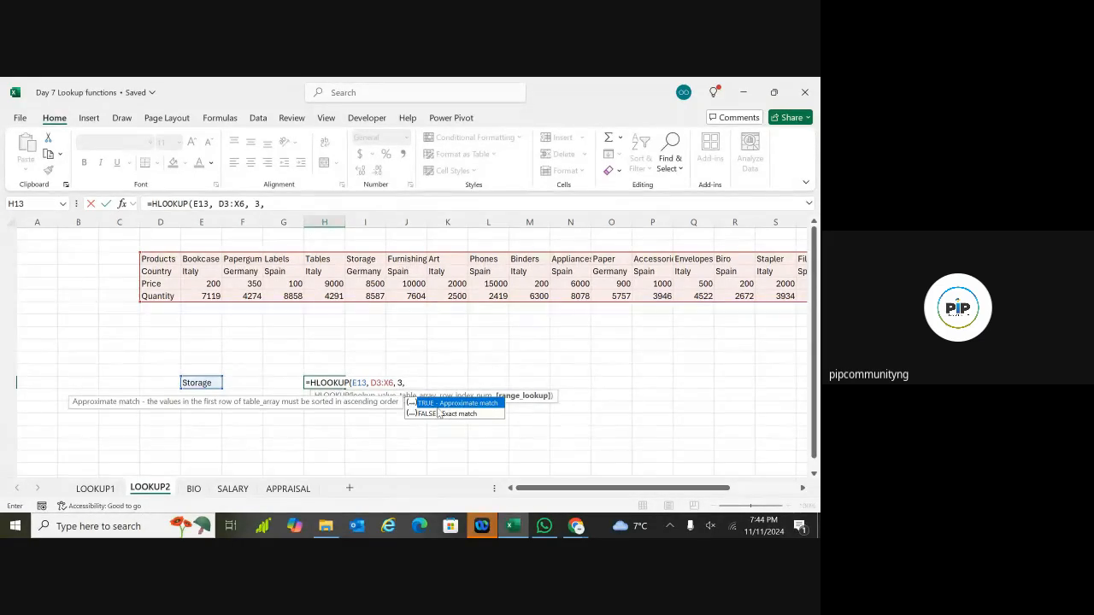
pyautogui.click(196, 383)
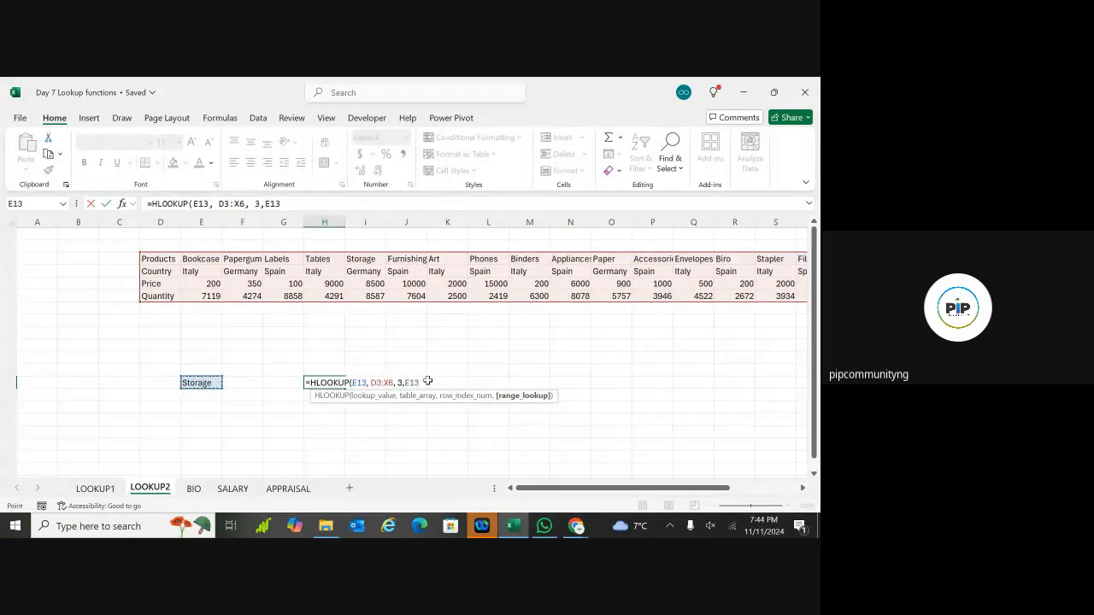
pyautogui.press('BackSpace')
pyautogui.press('BackSpace')
pyautogui.press('BackSpace')
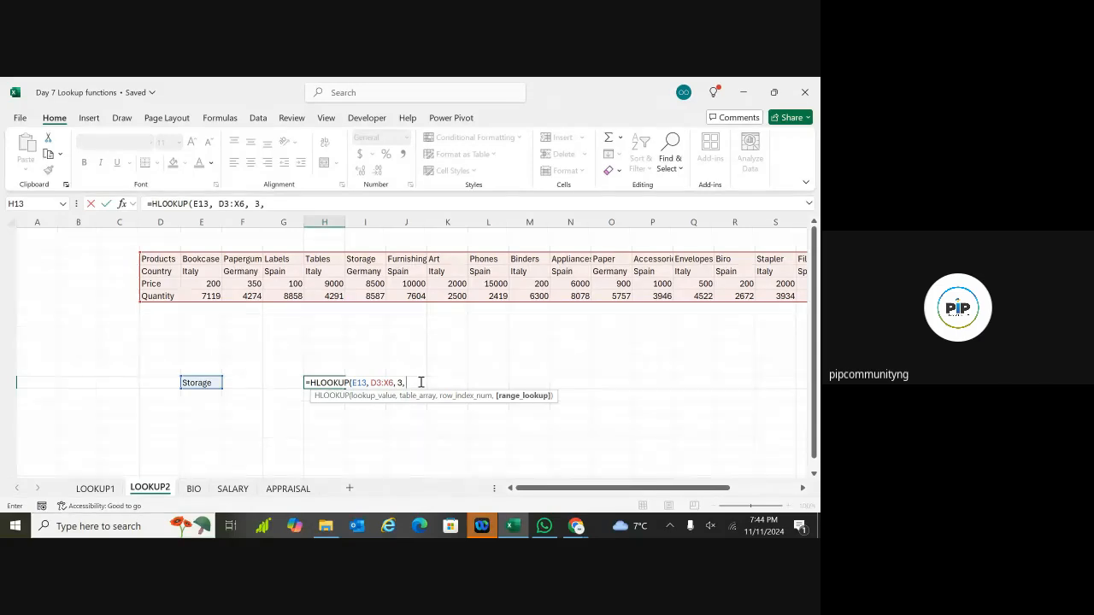
pyautogui.write('FA')
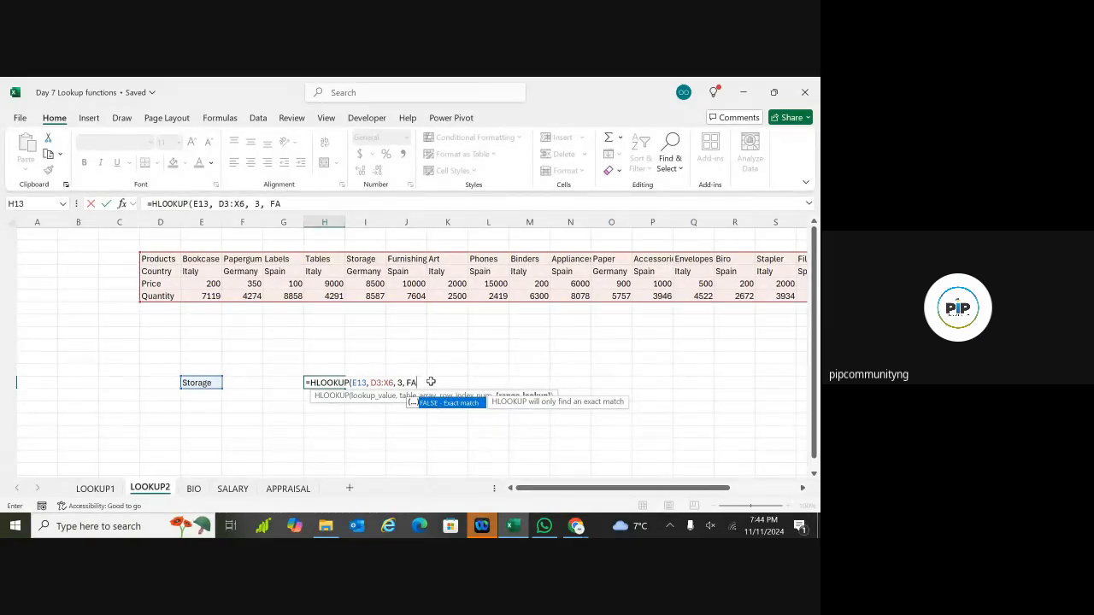
pyautogui.press('BackSpace')
pyautogui.press('BackSpace')
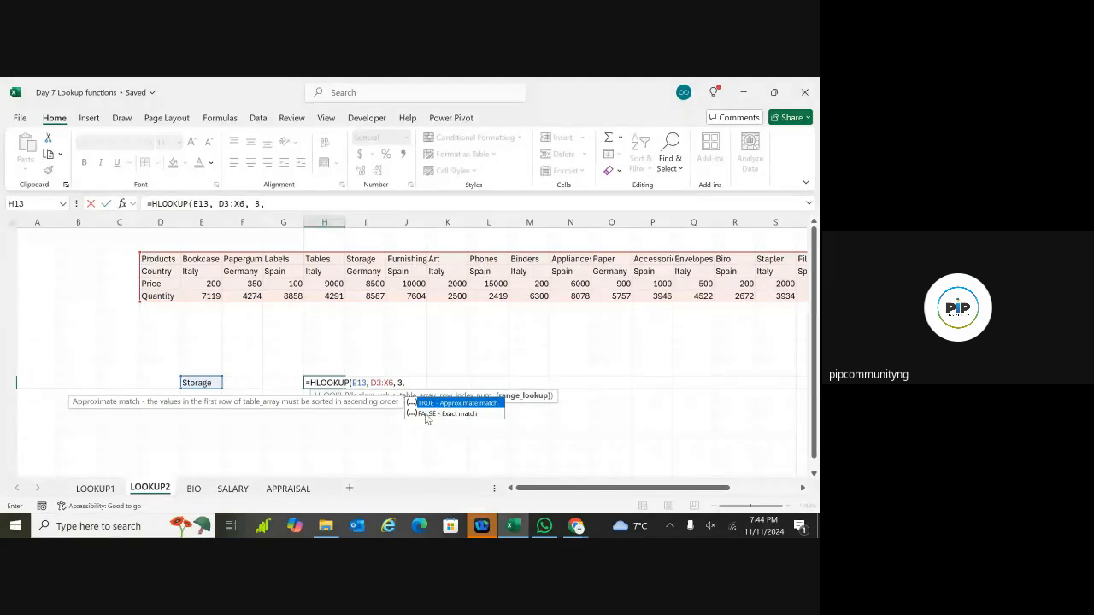
pyautogui.doubleClick(445, 413)
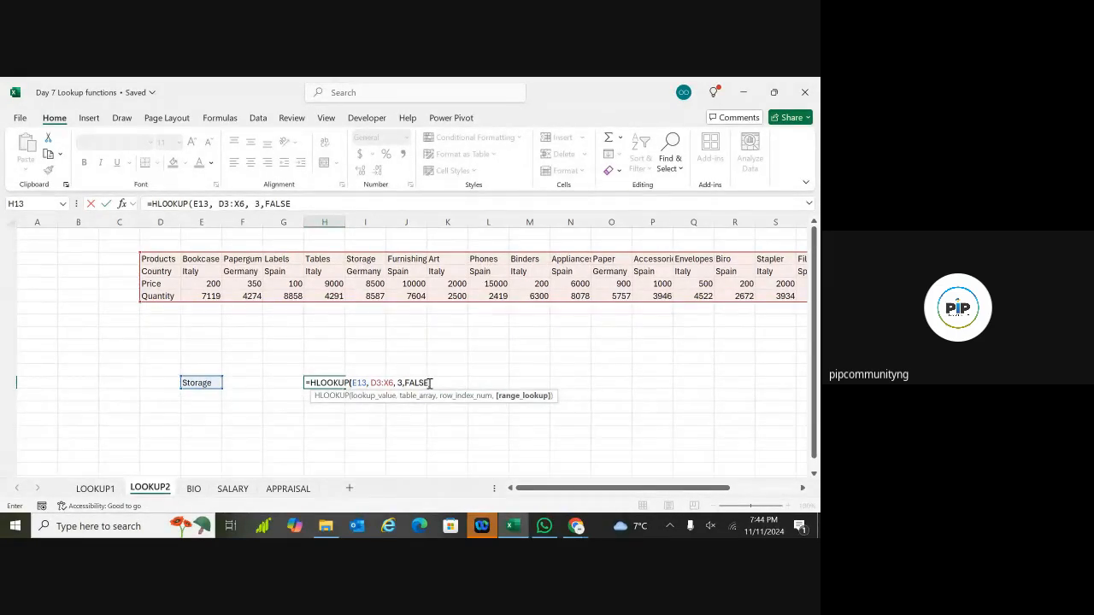
pyautogui.write(')')
pyautogui.press('Return')
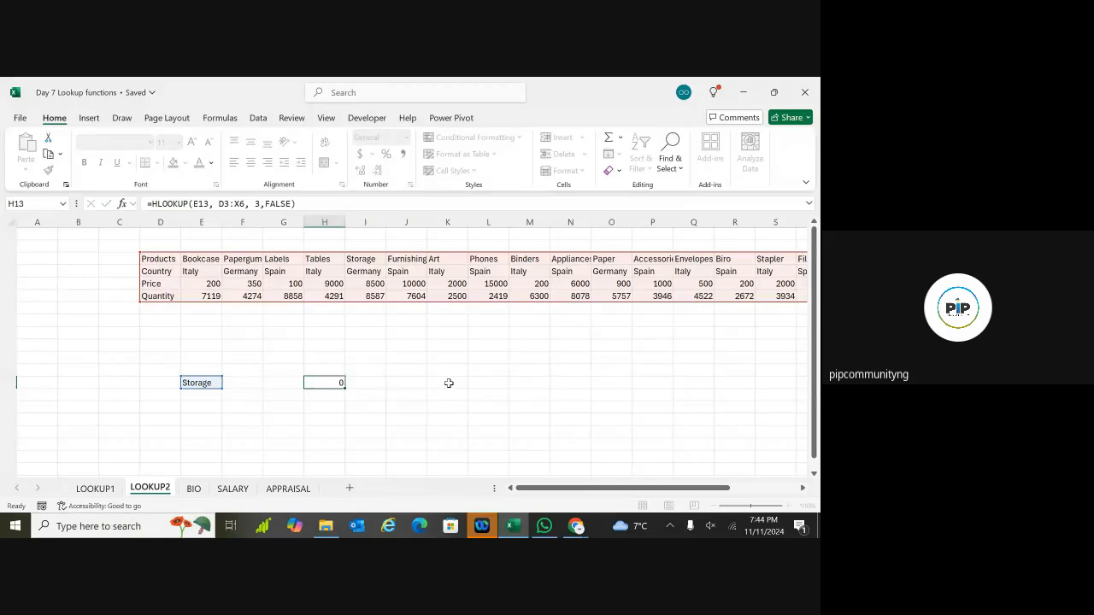
pyautogui.click(328, 383)
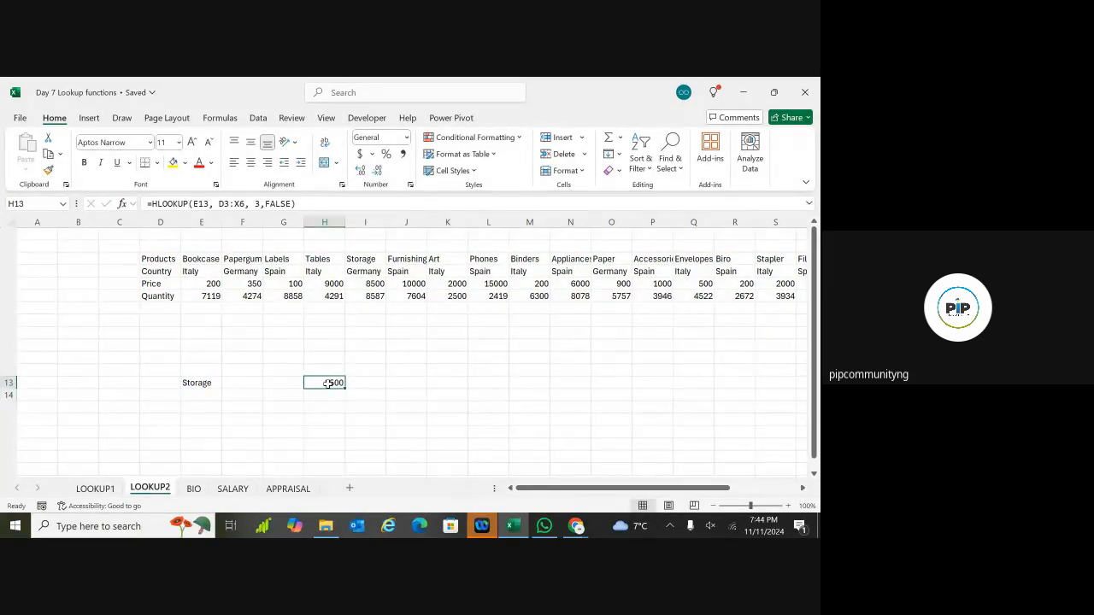
pyautogui.click(369, 283)
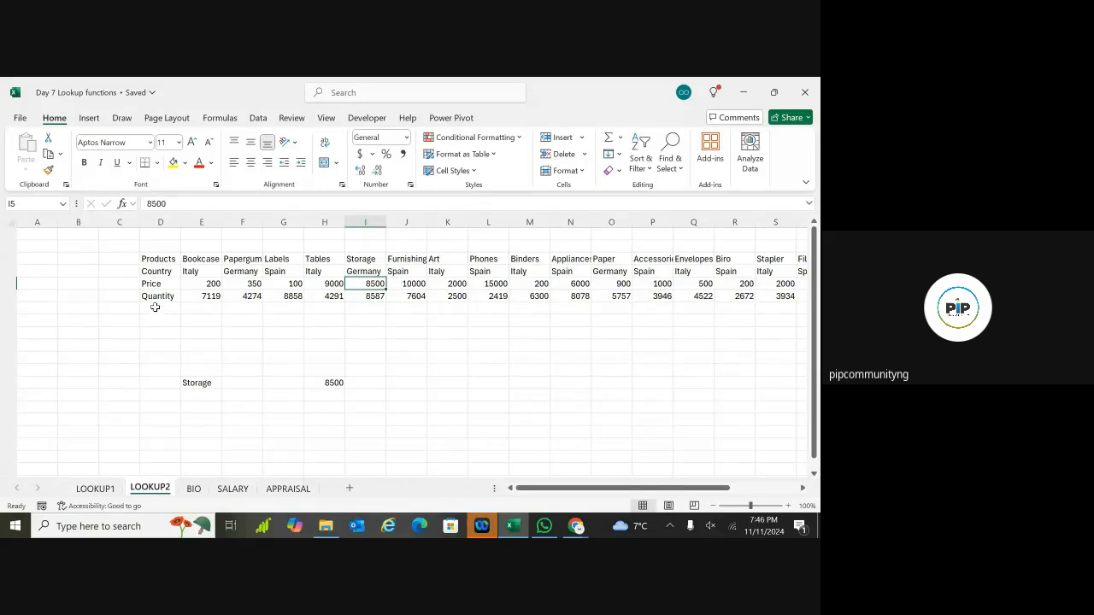
# Step: Change H13's row index from 3 to 4 so it returns 8587
pyautogui.doubleClick(335, 383)
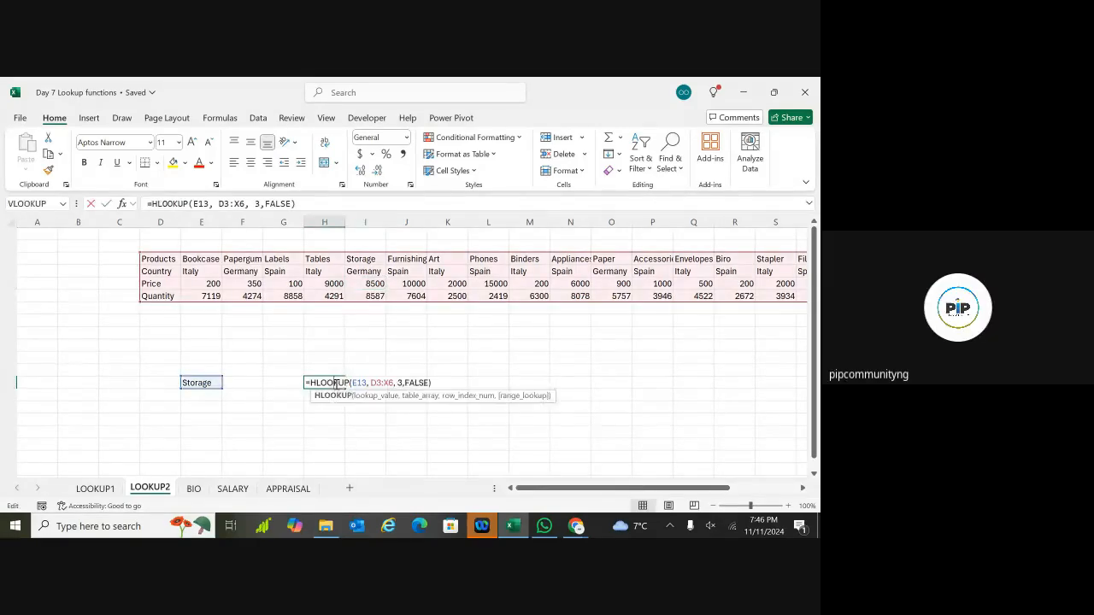
pyautogui.click(403, 385)
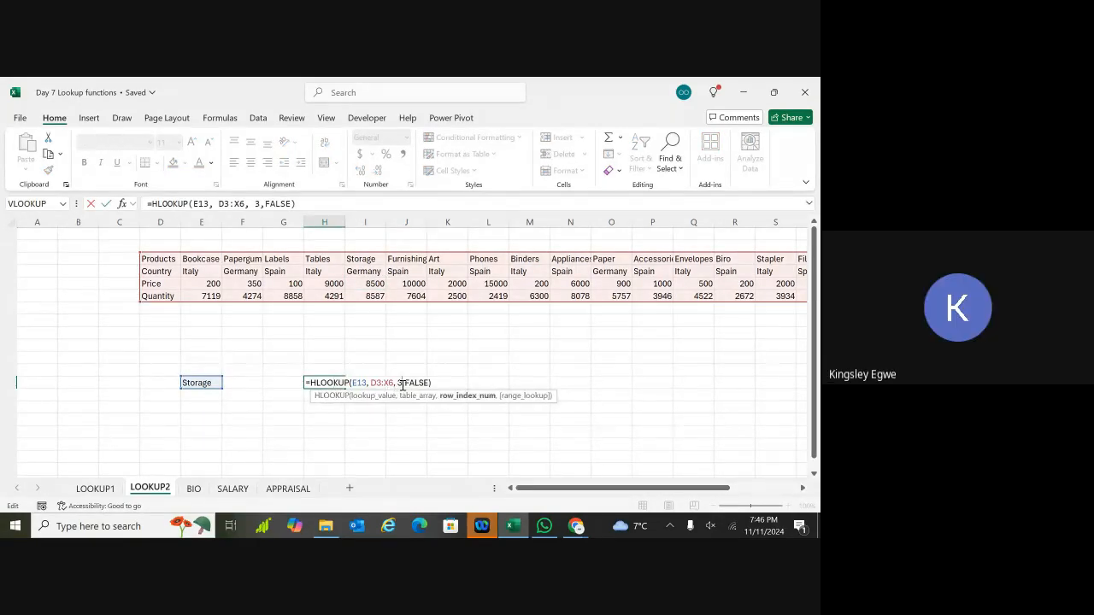
pyautogui.press('BackSpace')
pyautogui.write('4')
pyautogui.press('Return')
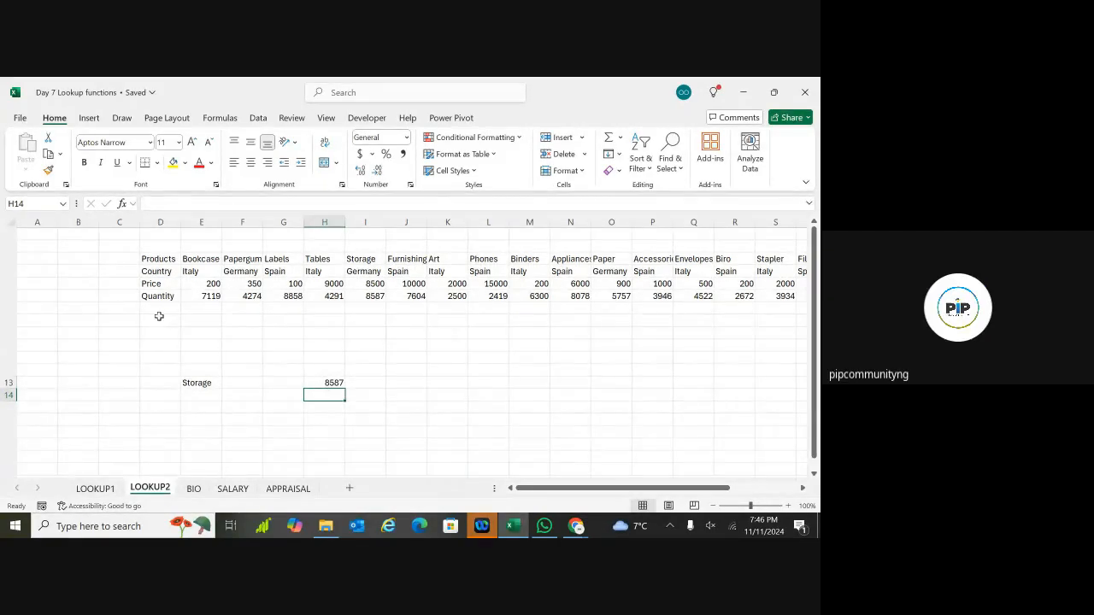
pyautogui.click(334, 383)
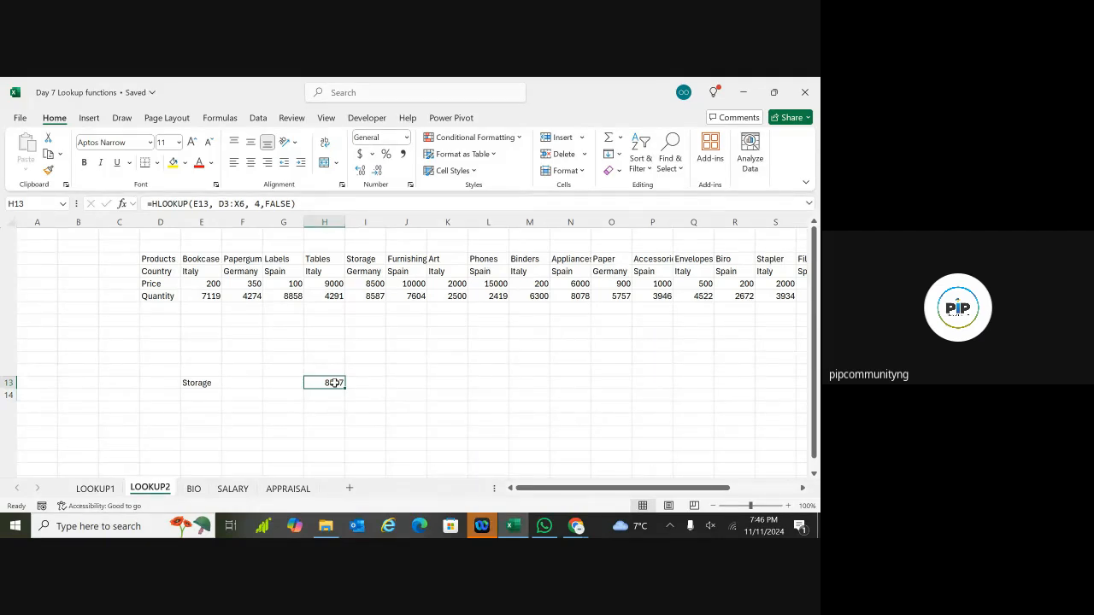
# Step: Switch between sheets, ending on LOOKUP1
pyautogui.click(94, 489)
pyautogui.hotkey('ctrl', 'pagedown')
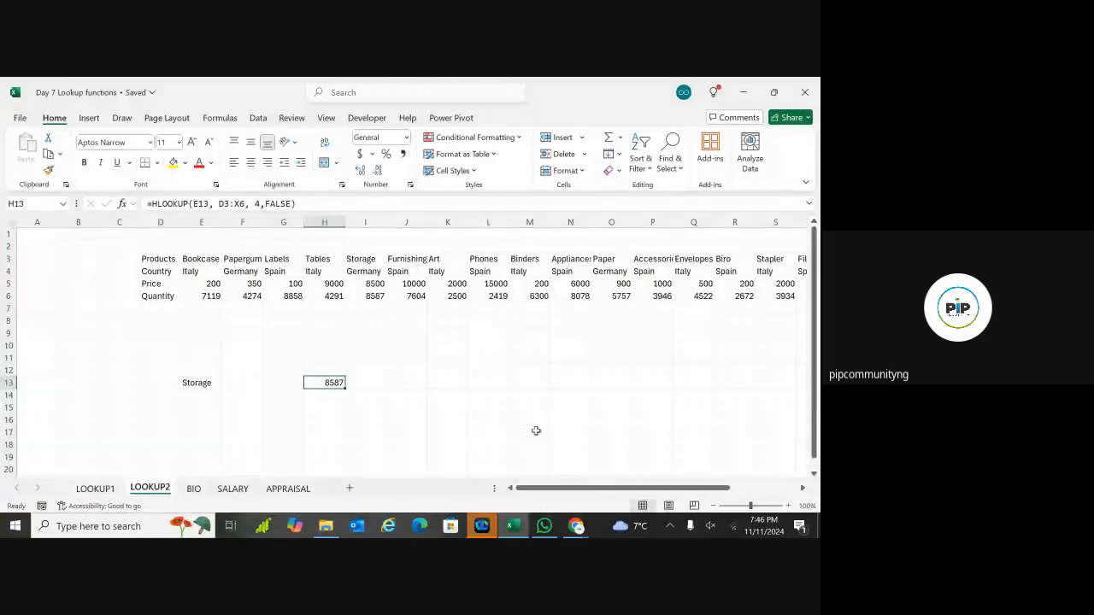
pyautogui.moveTo(629, 490); pyautogui.dragTo(687, 491)
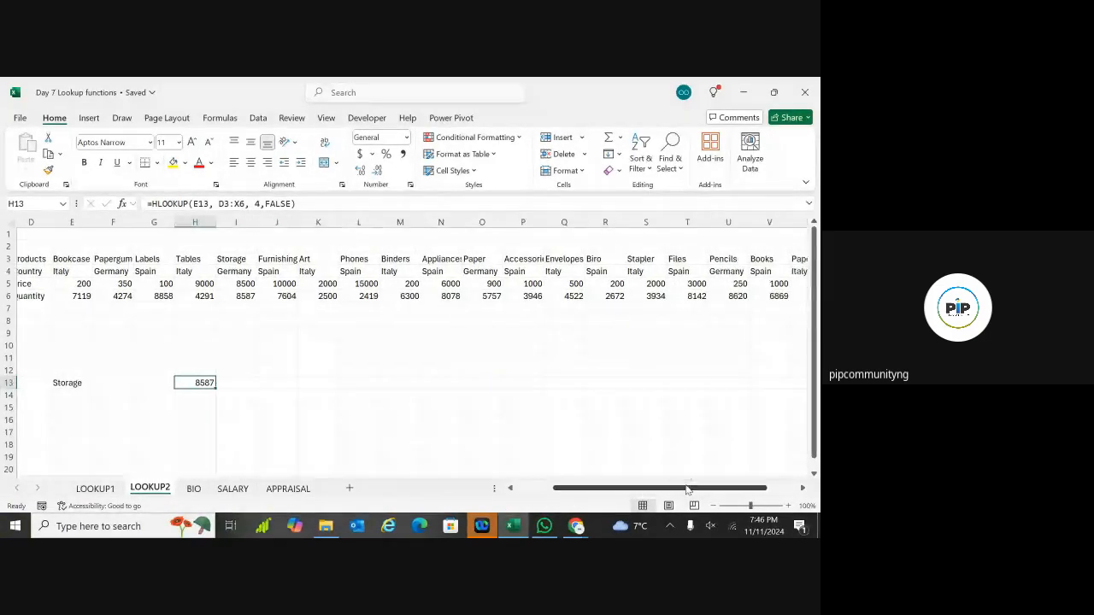
pyautogui.click(353, 398)
pyautogui.moveTo(325, 420); pyautogui.dragTo(281, 430)
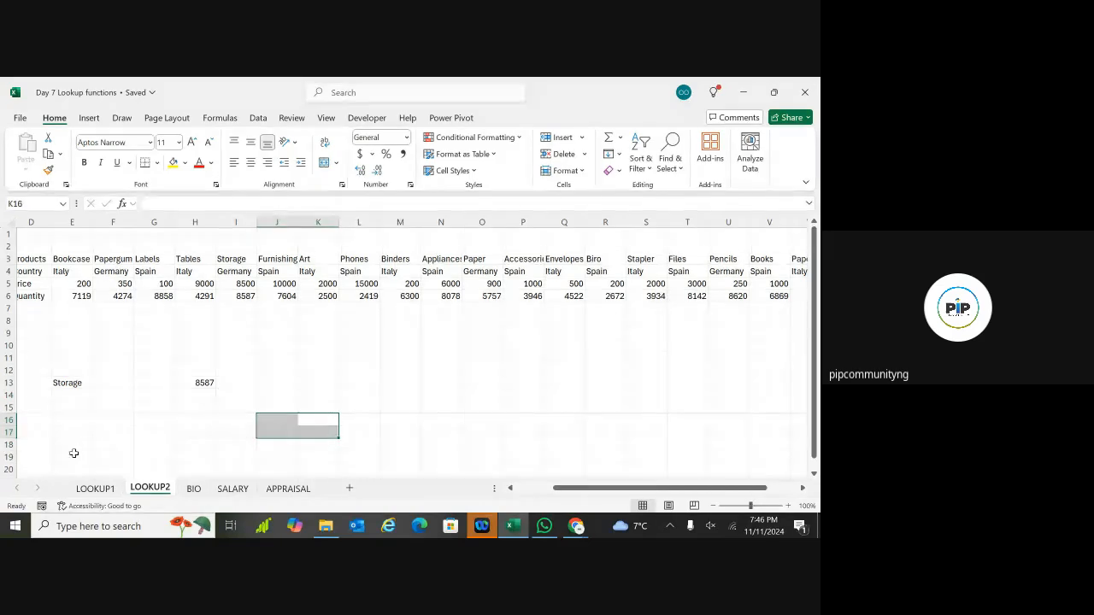
pyautogui.click(94, 488)
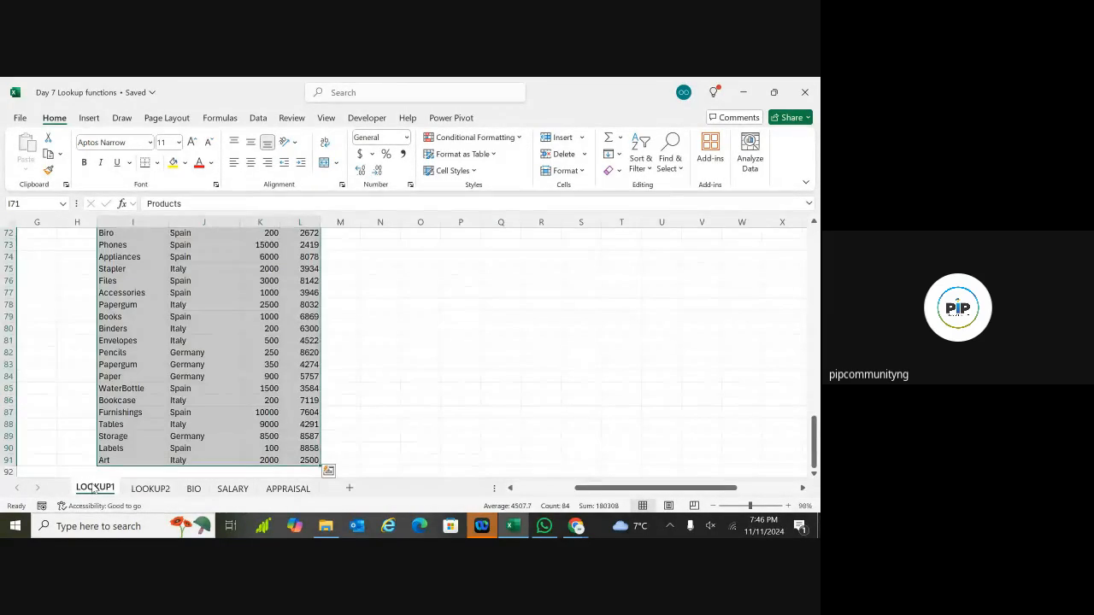
pyautogui.hscroll(5, 506, 399)
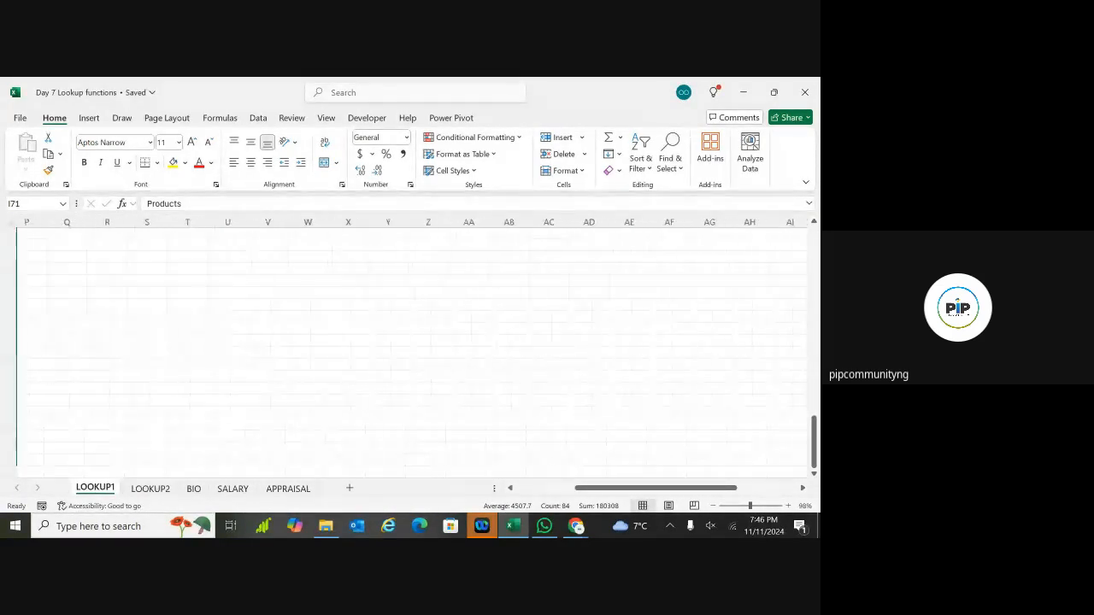
pyautogui.scroll(6, 410, 350)
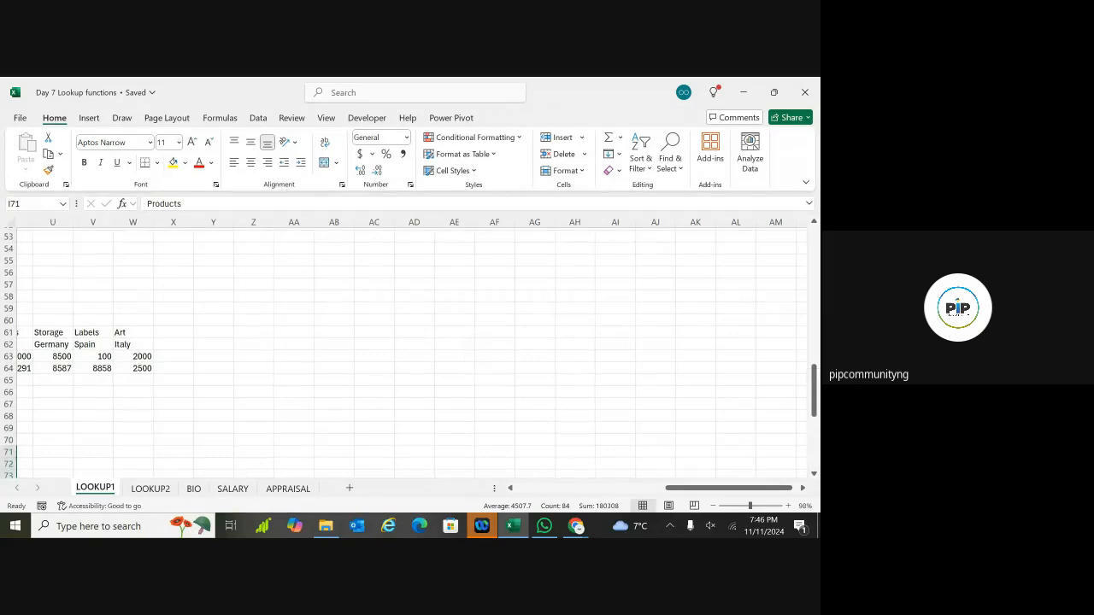
pyautogui.hscroll(-2, 410, 350)
pyautogui.hscroll(-5, 410, 351)
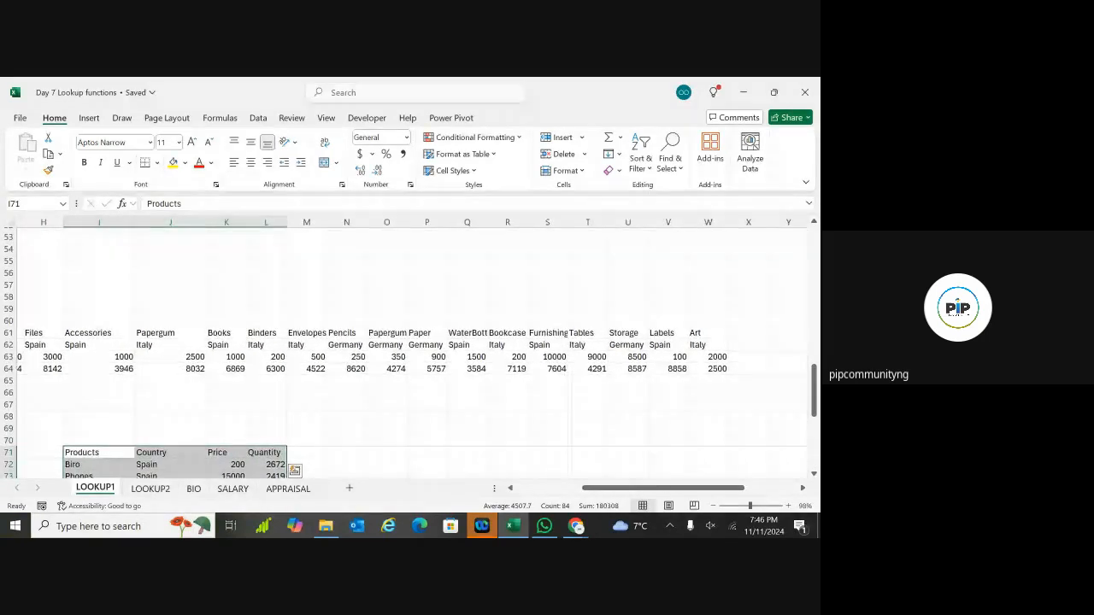
pyautogui.scroll(-2, 411, 351)
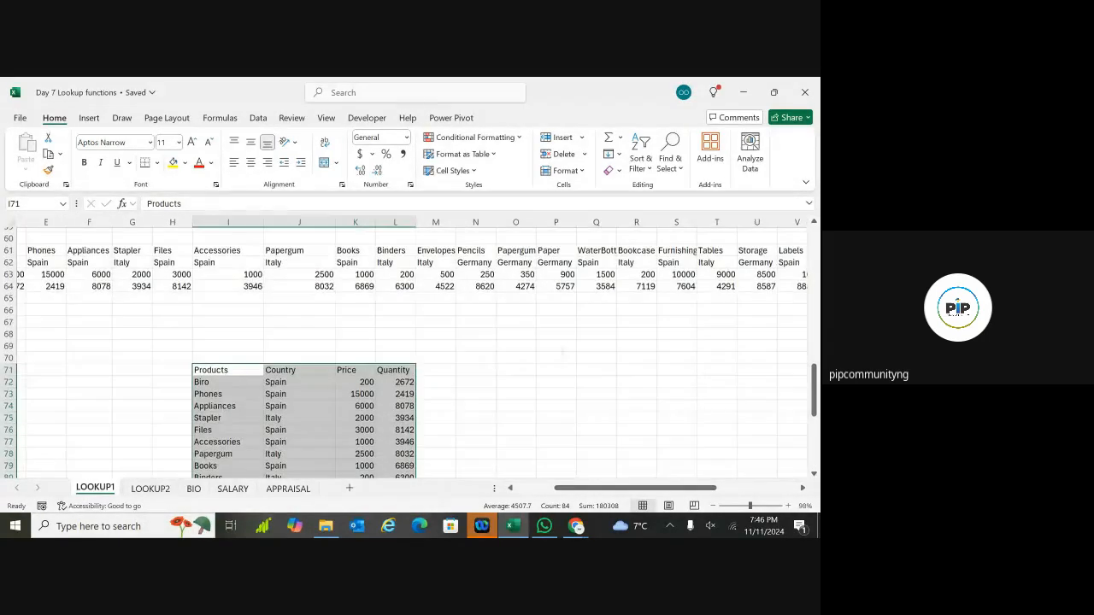
pyautogui.scroll(-4, 411, 351)
pyautogui.scroll(5, 411, 350)
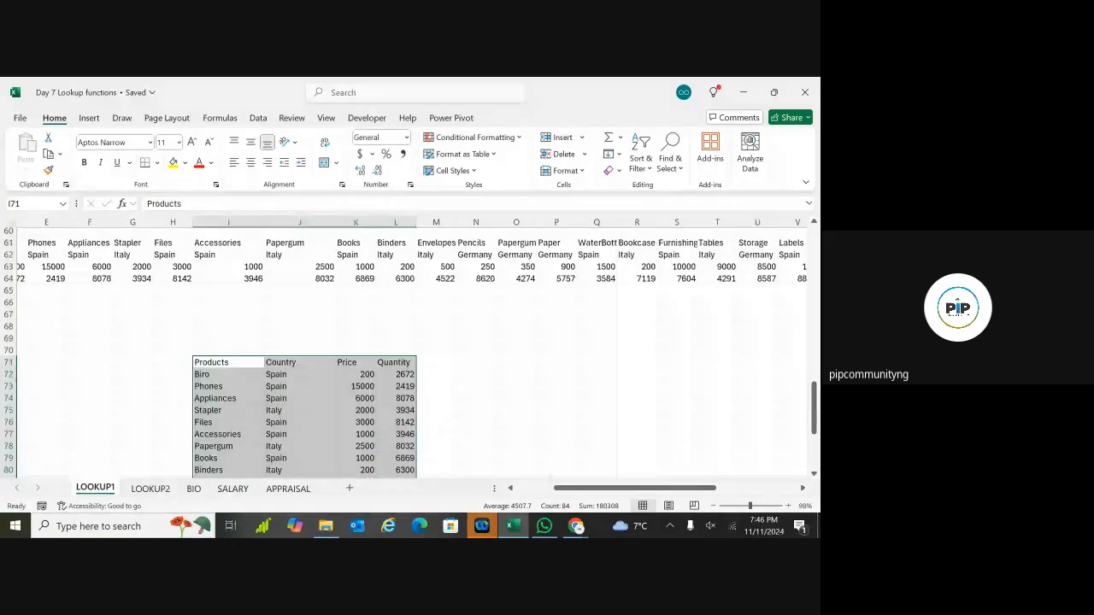
pyautogui.hscroll(-4, 410, 351)
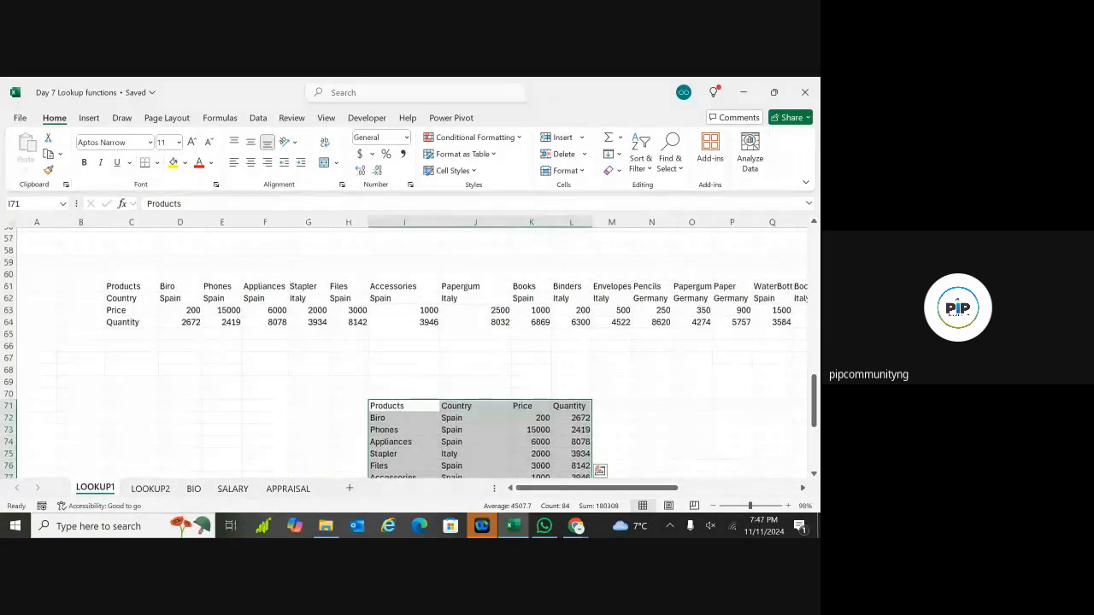
pyautogui.hscroll(1, 411, 350)
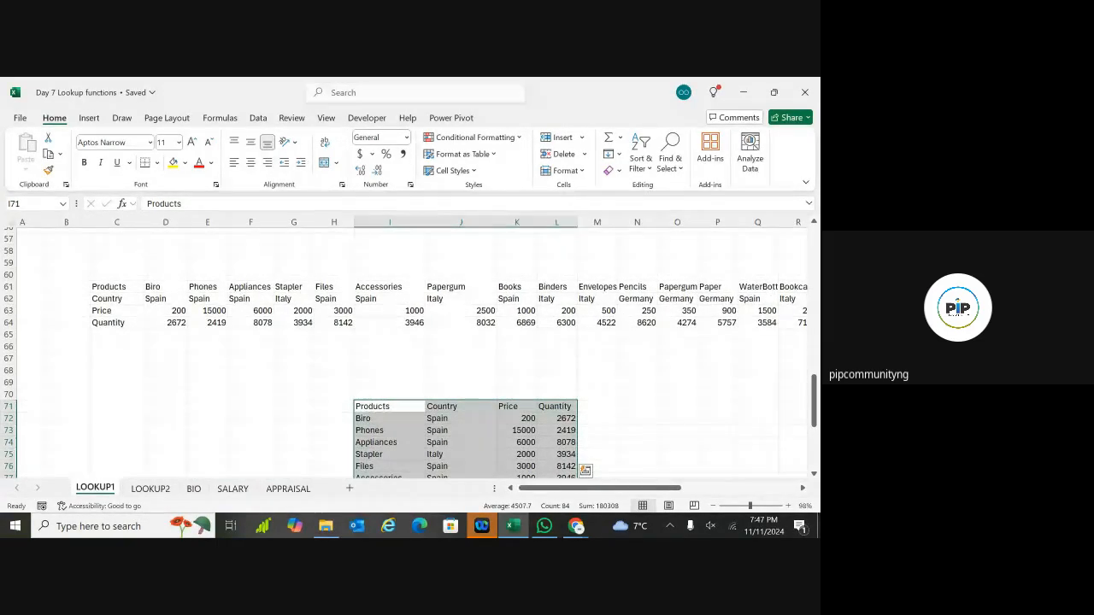
pyautogui.scroll(18, 410, 350)
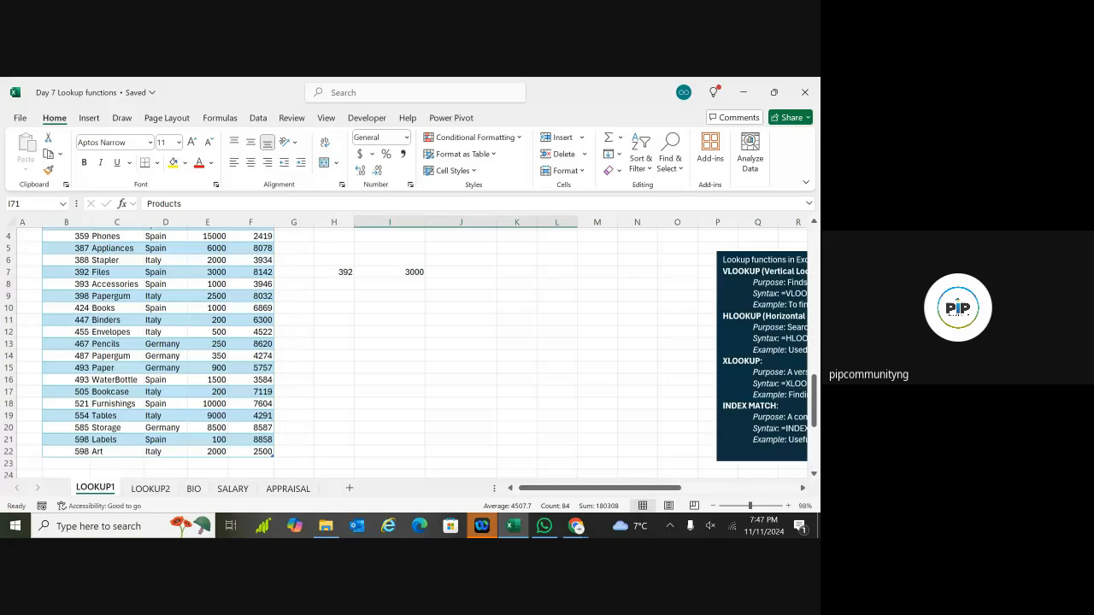
pyautogui.scroll(1, 410, 350)
pyautogui.scroll(-1, 411, 350)
pyautogui.hscroll(2, 410, 350)
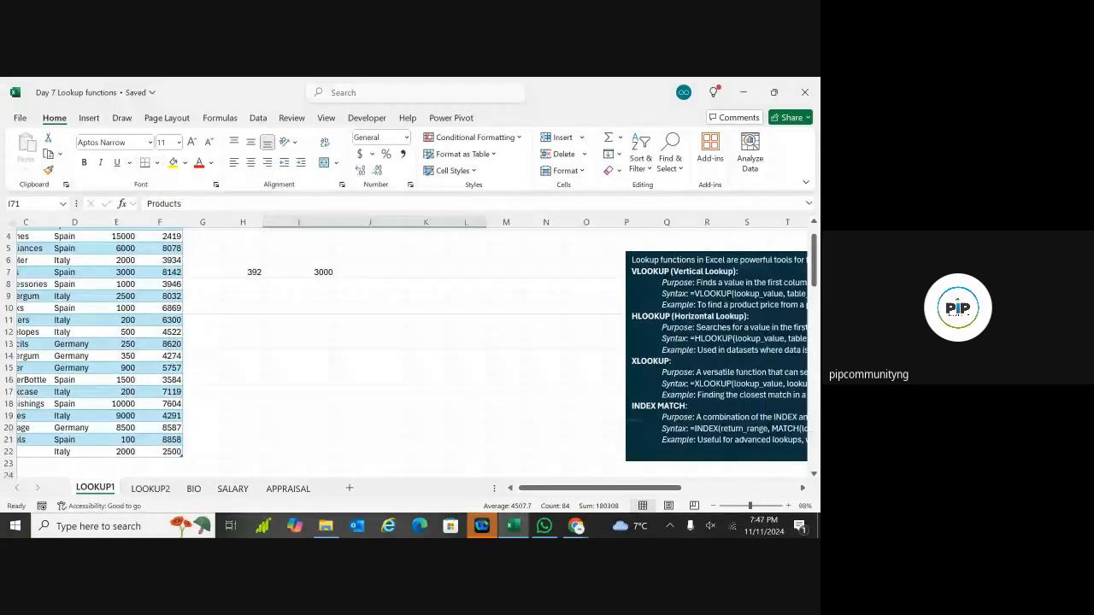
pyautogui.hscroll(7, 410, 350)
pyautogui.hscroll(2, 410, 351)
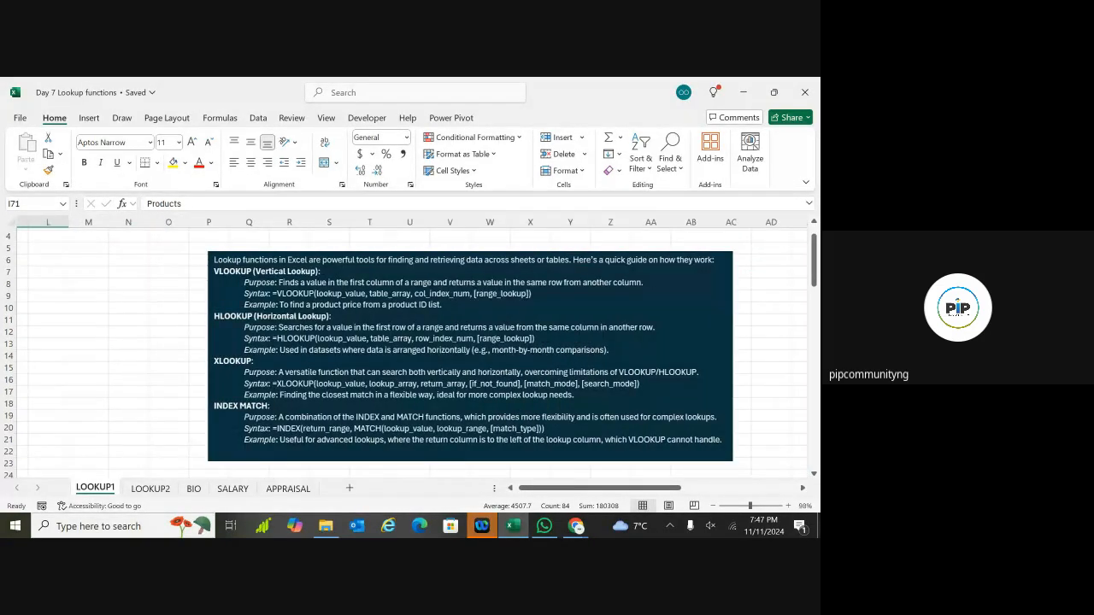
pyautogui.hscroll(3, 410, 351)
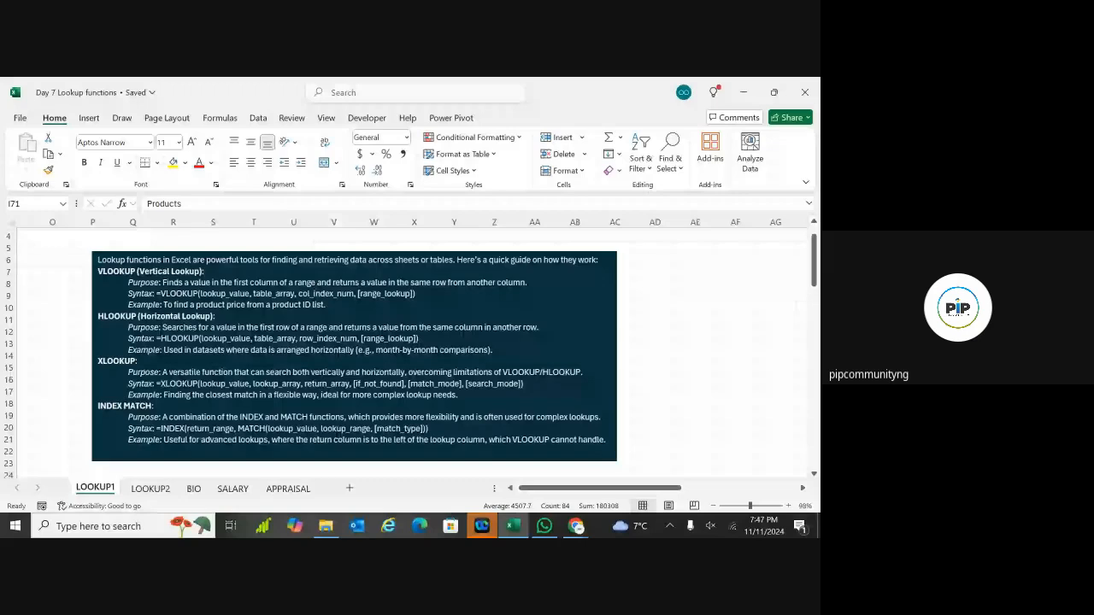
pyautogui.hscroll(2, 410, 350)
pyautogui.scroll(-1, 410, 350)
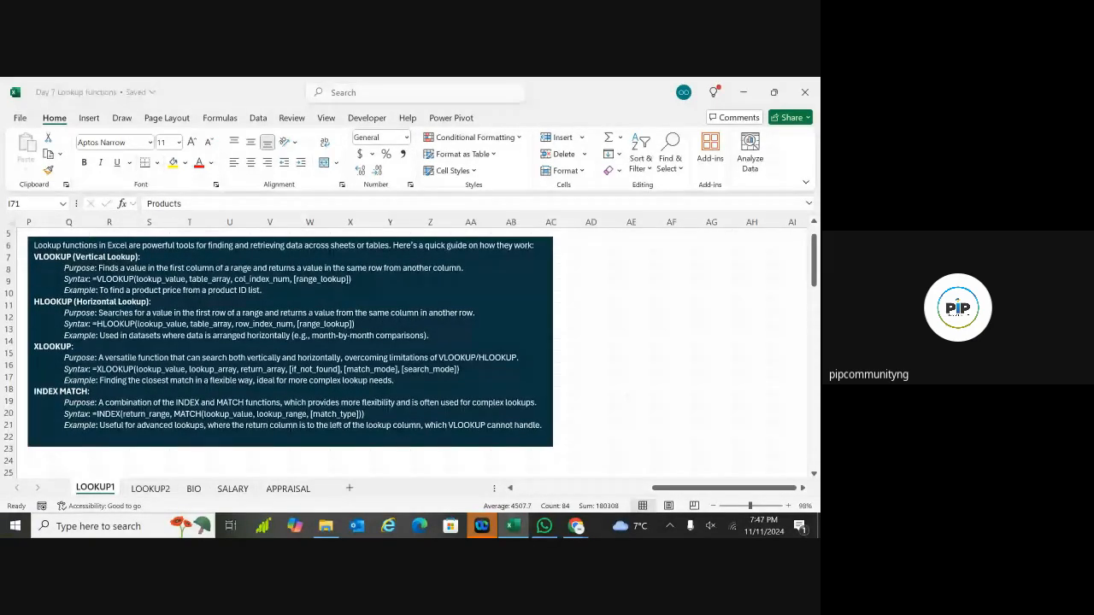
pyautogui.scroll(1, 410, 350)
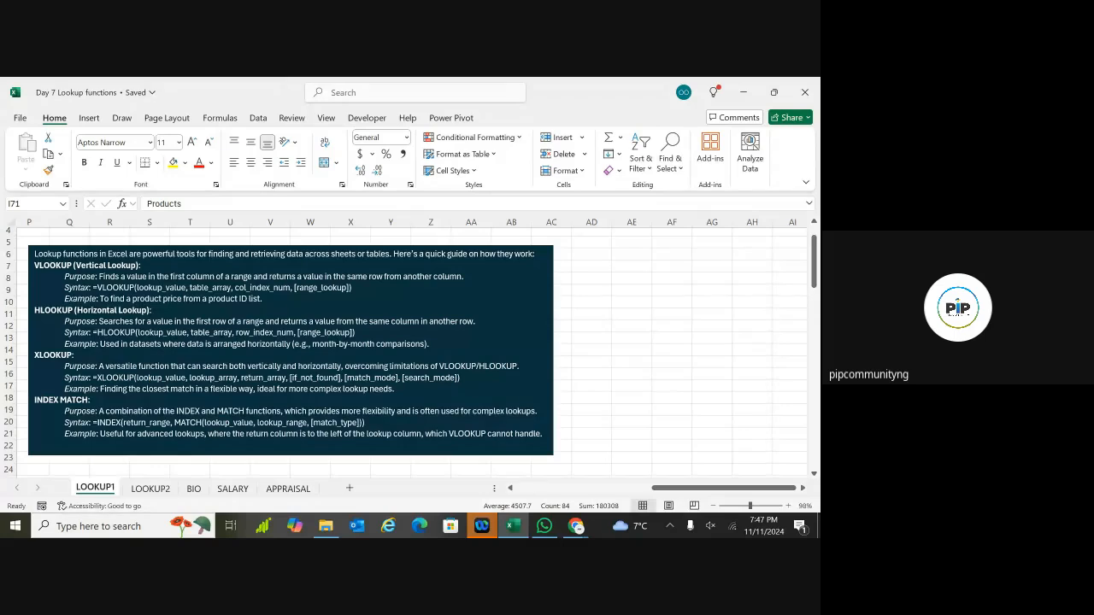
pyautogui.scroll(-1, 411, 351)
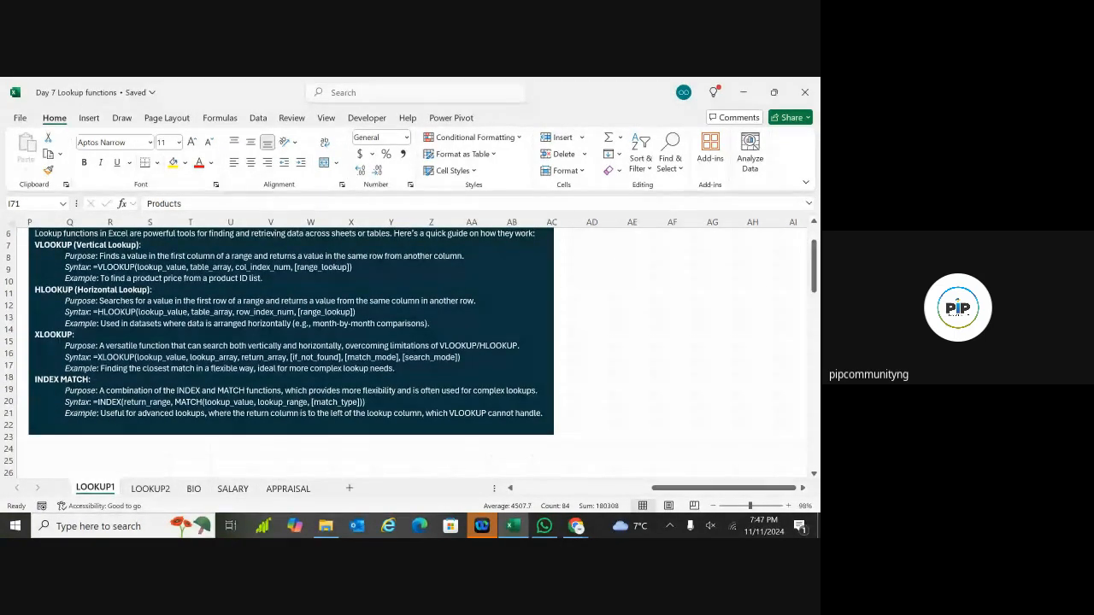
pyautogui.scroll(-1, 387, 351)
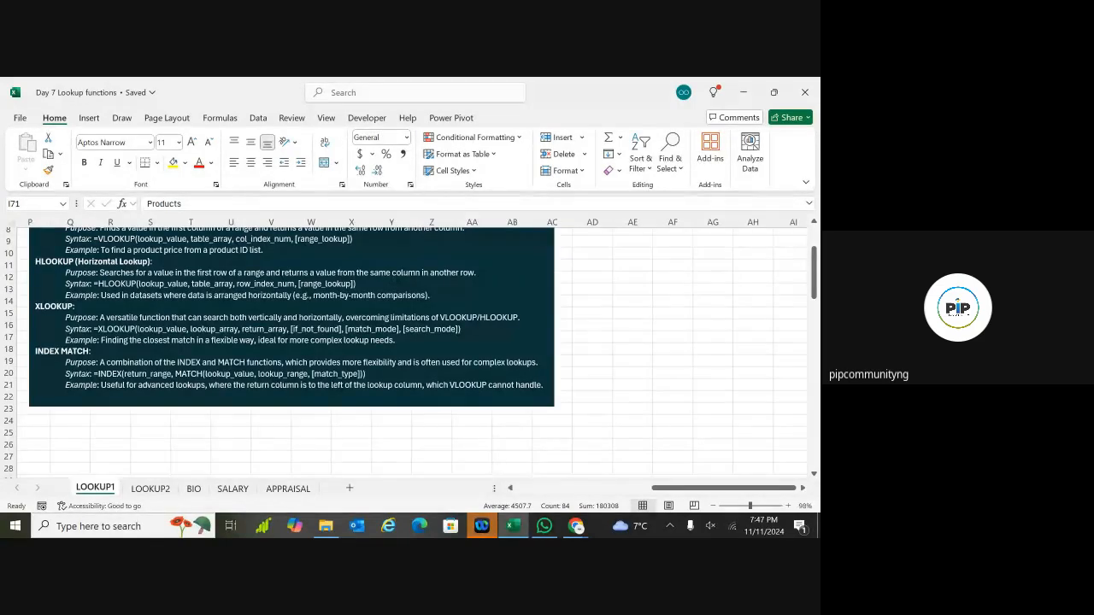
pyautogui.hscroll(2, 407, 316)
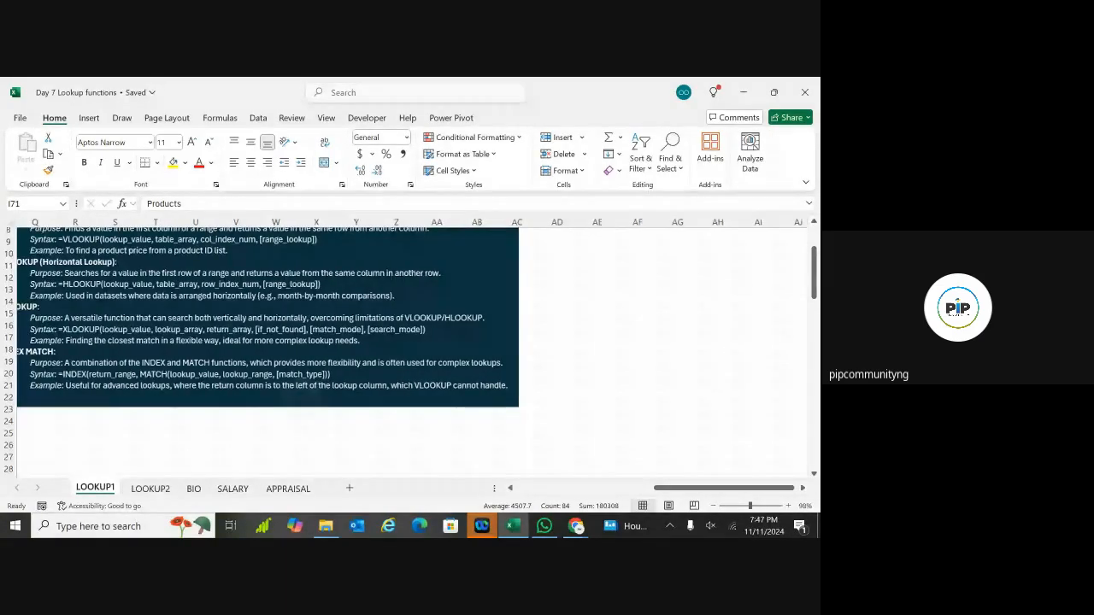
pyautogui.hscroll(3, 410, 317)
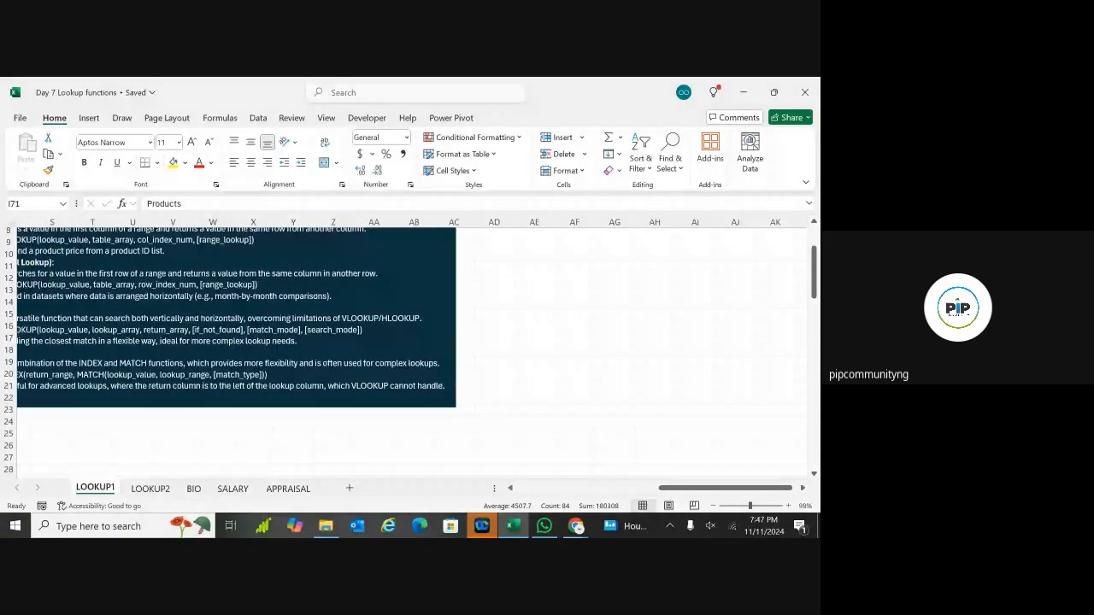
pyautogui.scroll(1, 410, 342)
pyautogui.hscroll(-3, 410, 342)
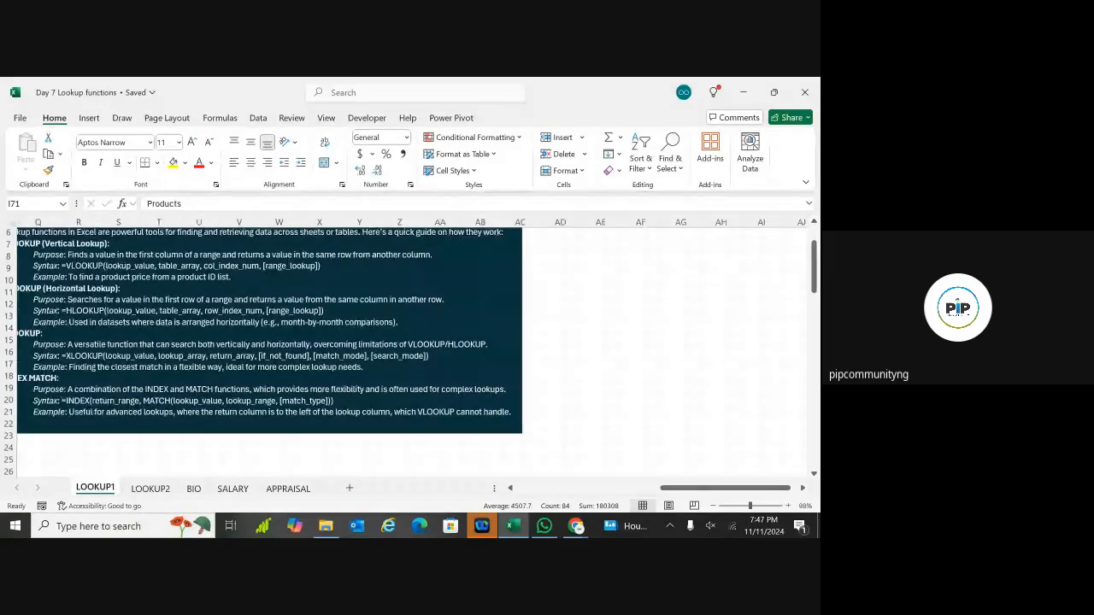
pyautogui.hscroll(-2, 410, 333)
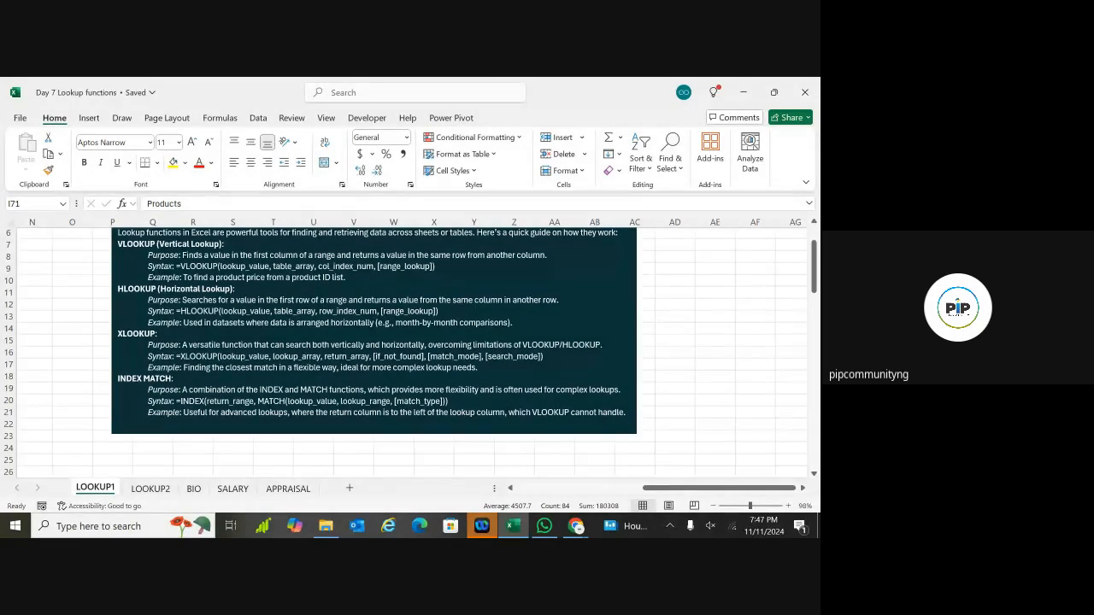
pyautogui.hscroll(-5, 410, 342)
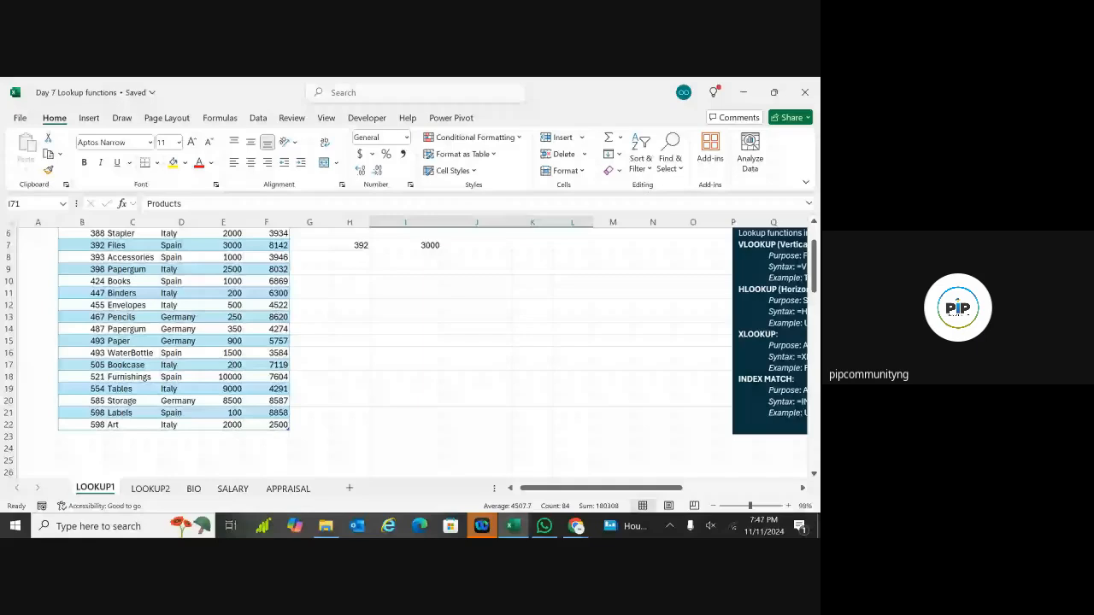
# Step: Delete the old Bookcase and Envelopes lookup results in H32:K41
pyautogui.scroll(3, 407, 354)
pyautogui.scroll(-1, 406, 354)
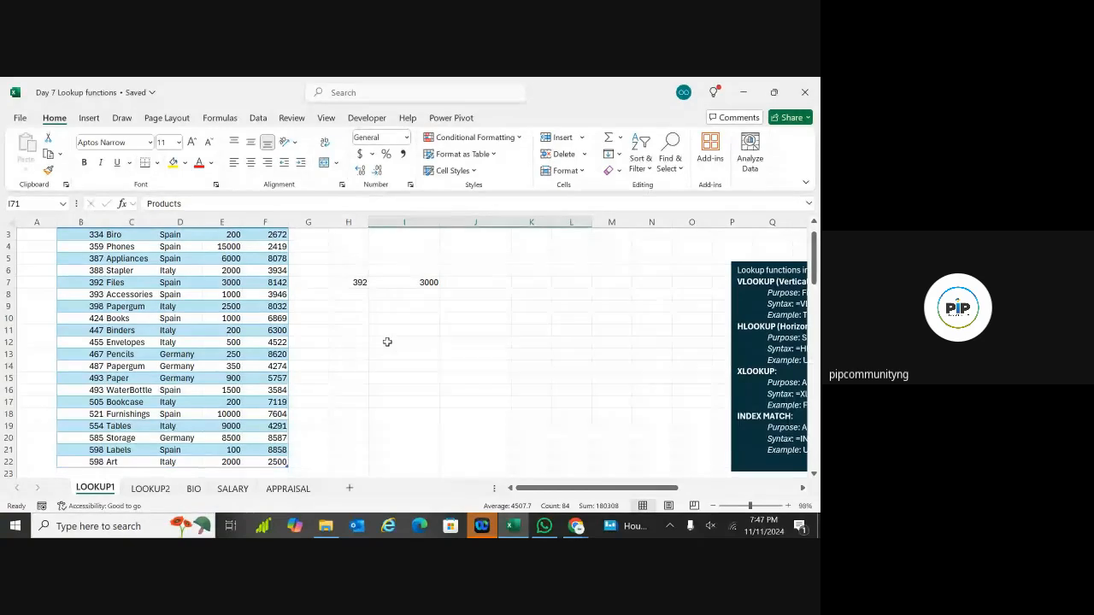
pyautogui.scroll(-18, 407, 347)
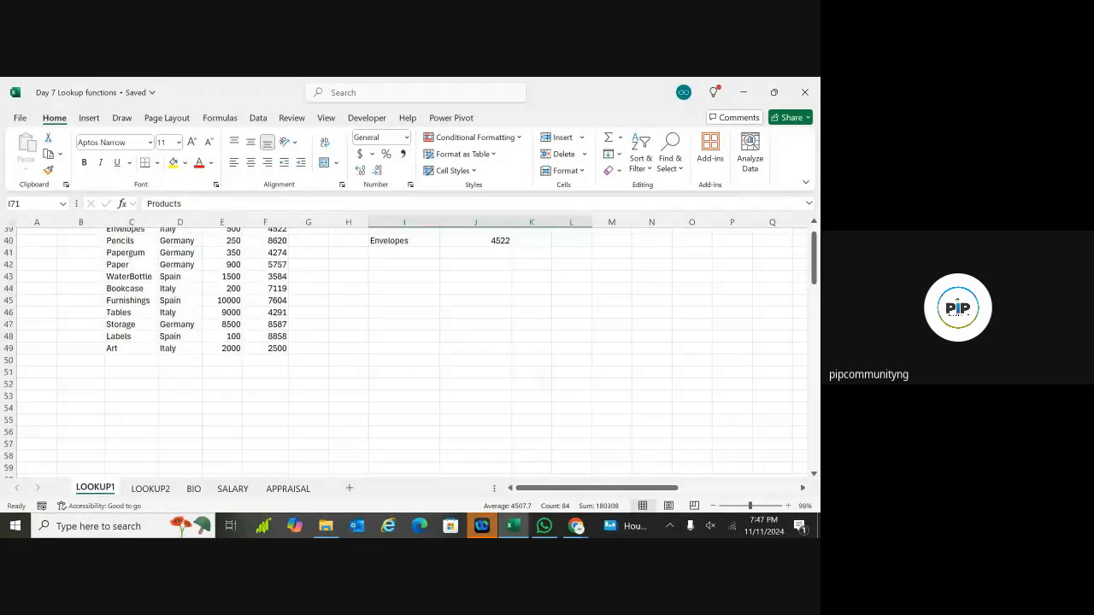
pyautogui.scroll(9, 407, 347)
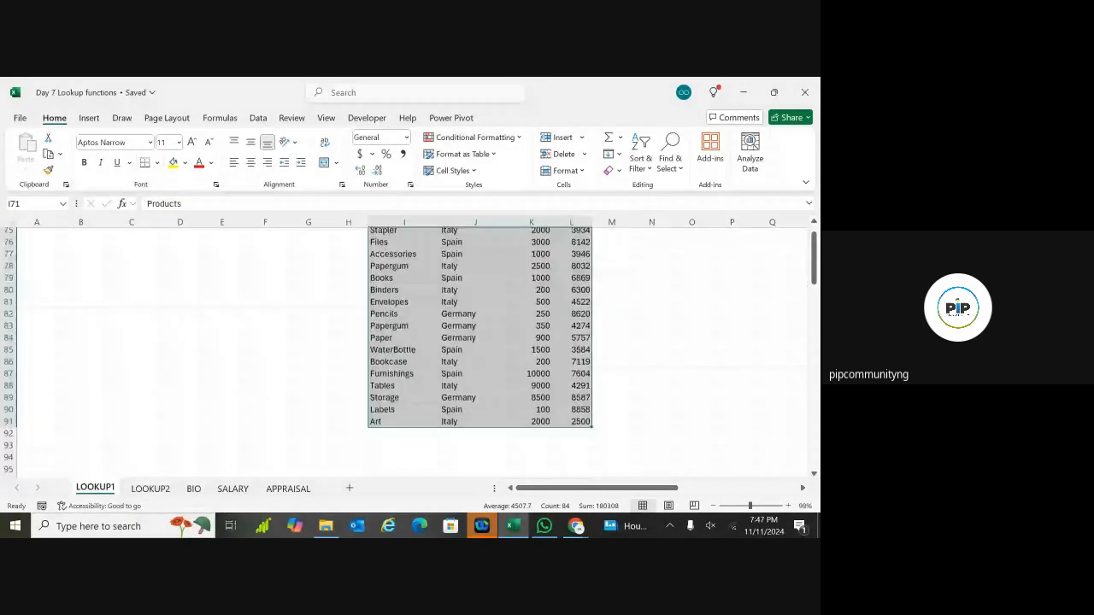
pyautogui.scroll(2, 407, 347)
pyautogui.click(611, 367)
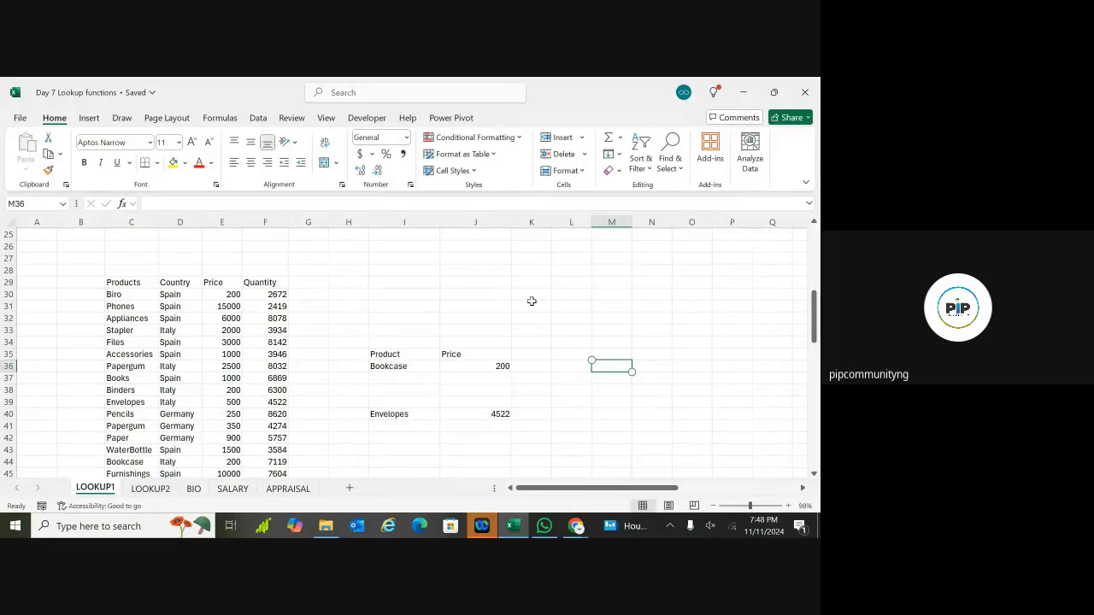
pyautogui.click(575, 302)
pyautogui.hscroll(2, 575, 302)
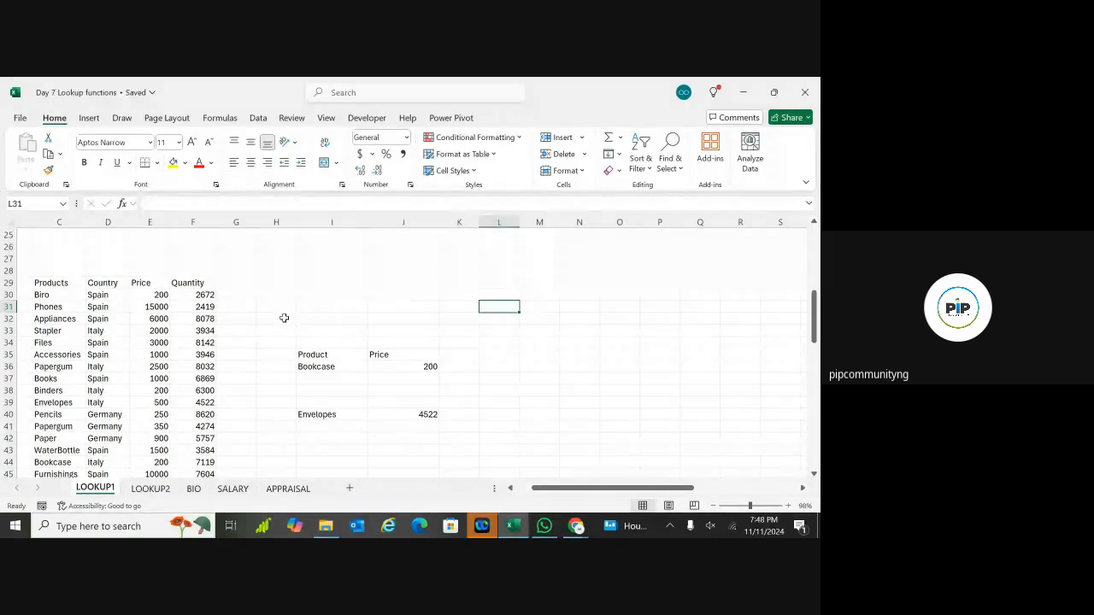
pyautogui.moveTo(283, 316); pyautogui.dragTo(475, 424)
pyautogui.press('Delete')
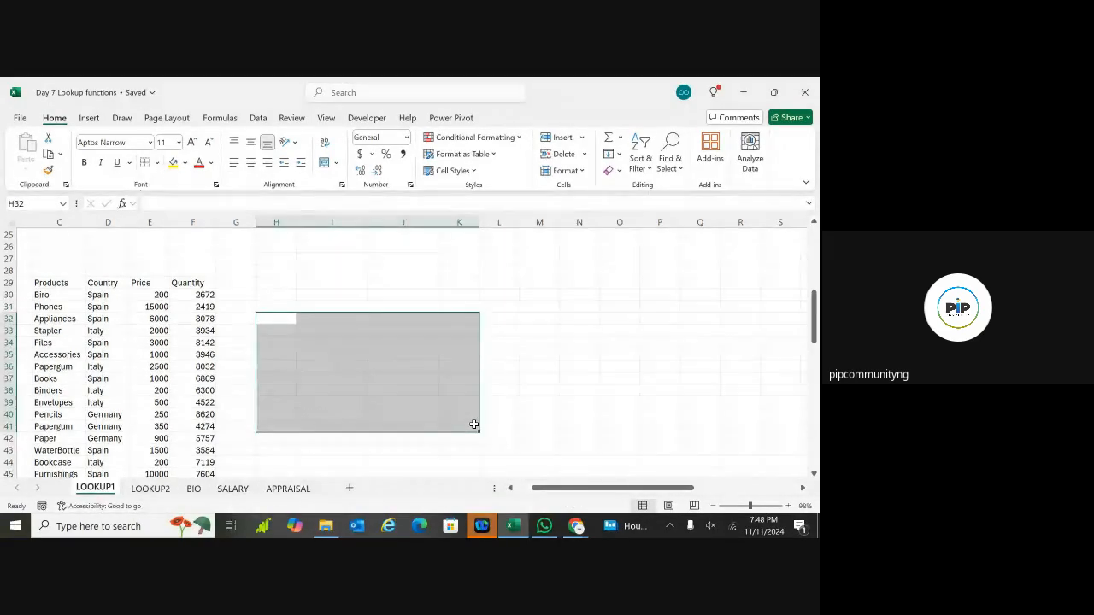
pyautogui.click(509, 361)
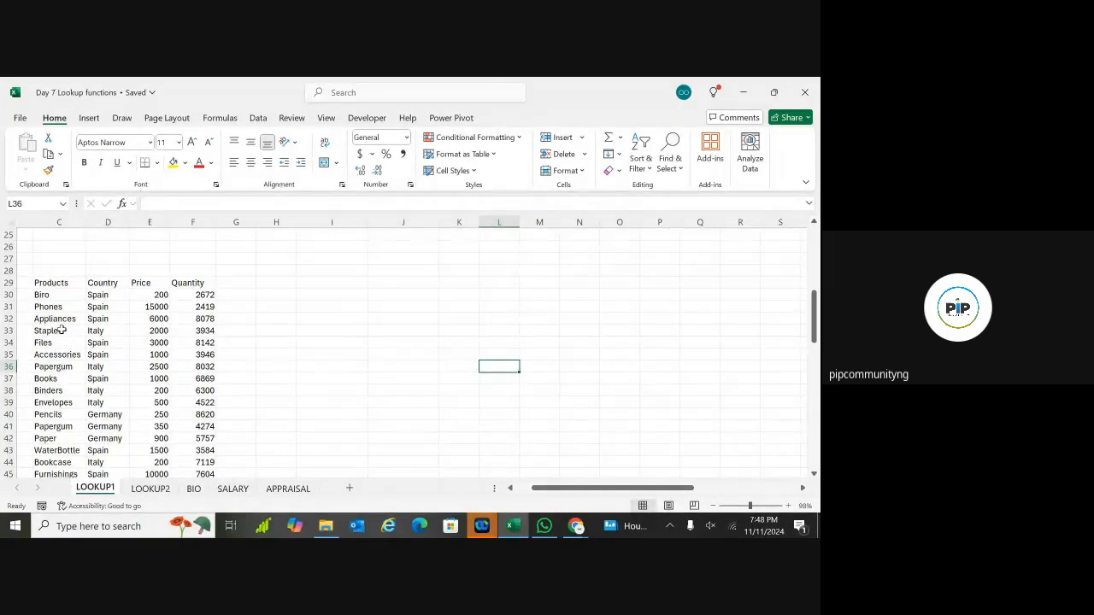
pyautogui.click(376, 330)
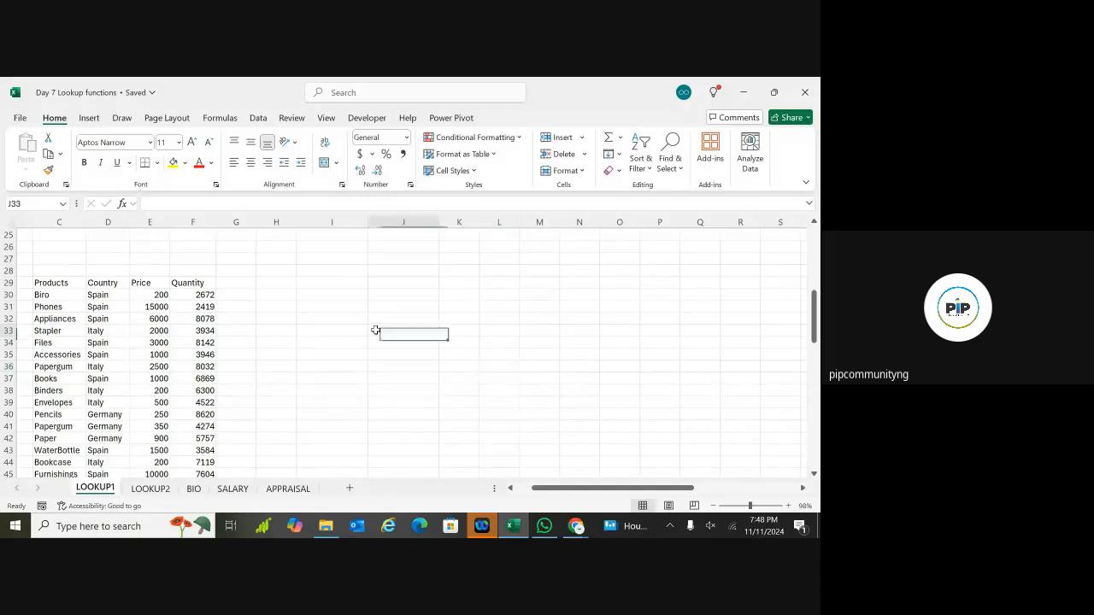
pyautogui.write('=')
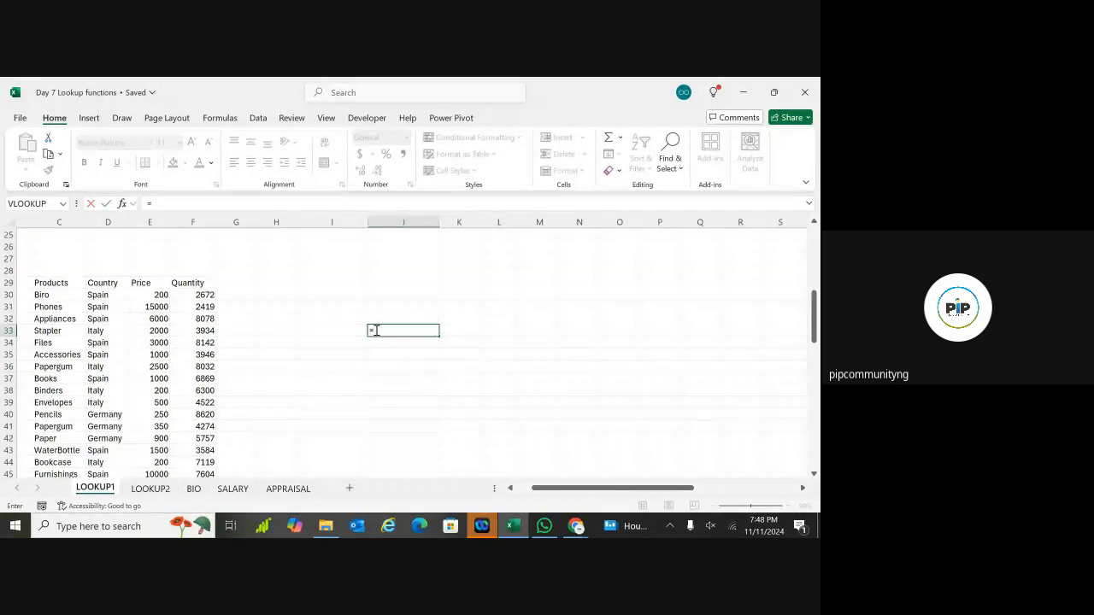
pyautogui.write('X')
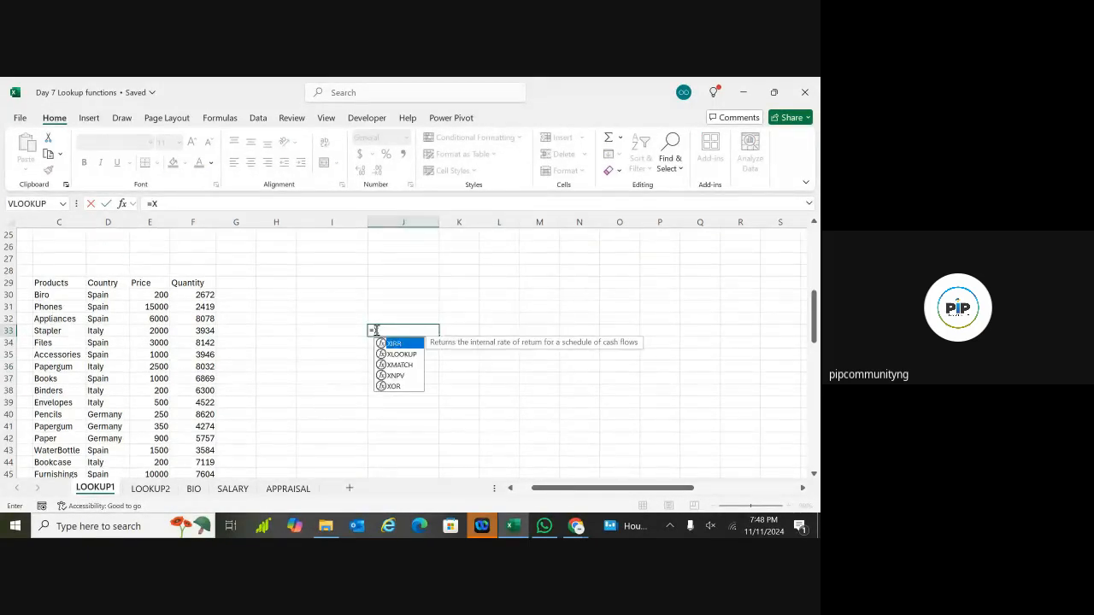
pyautogui.write('LO')
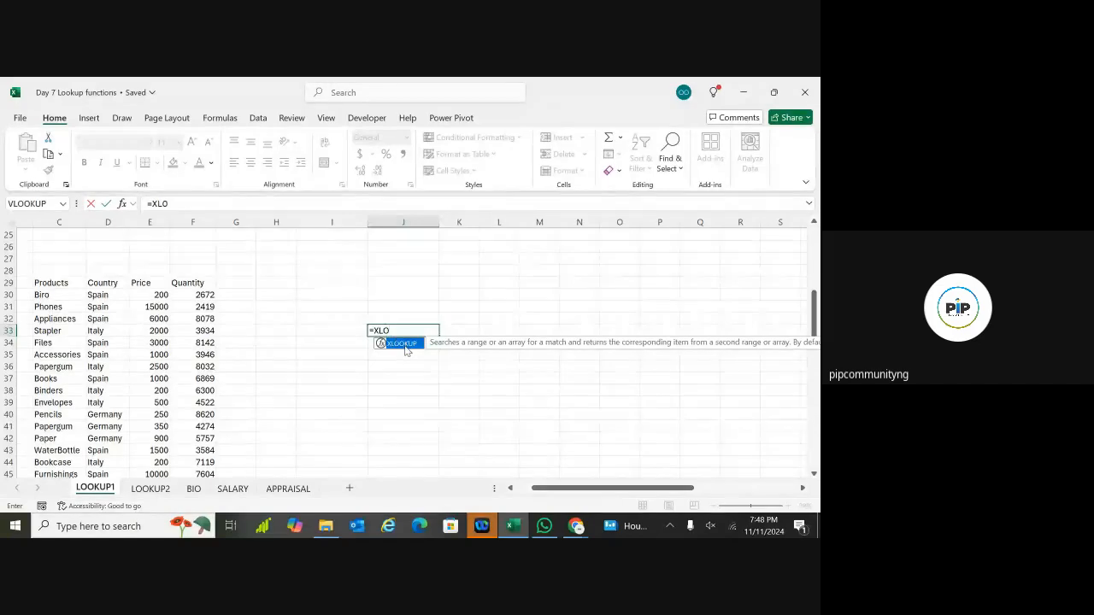
pyautogui.doubleClick(402, 343)
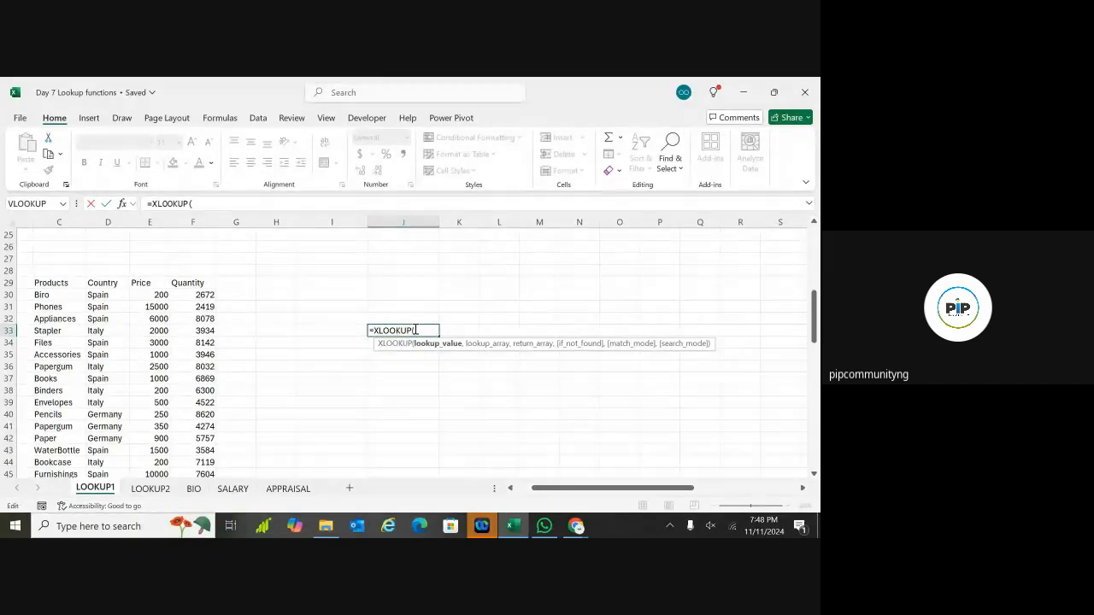
pyautogui.press('BackSpace')
pyautogui.press('BackSpace')
pyautogui.press('BackSpace')
pyautogui.press('BackSpace')
pyautogui.press('BackSpace')
pyautogui.press('Escape')
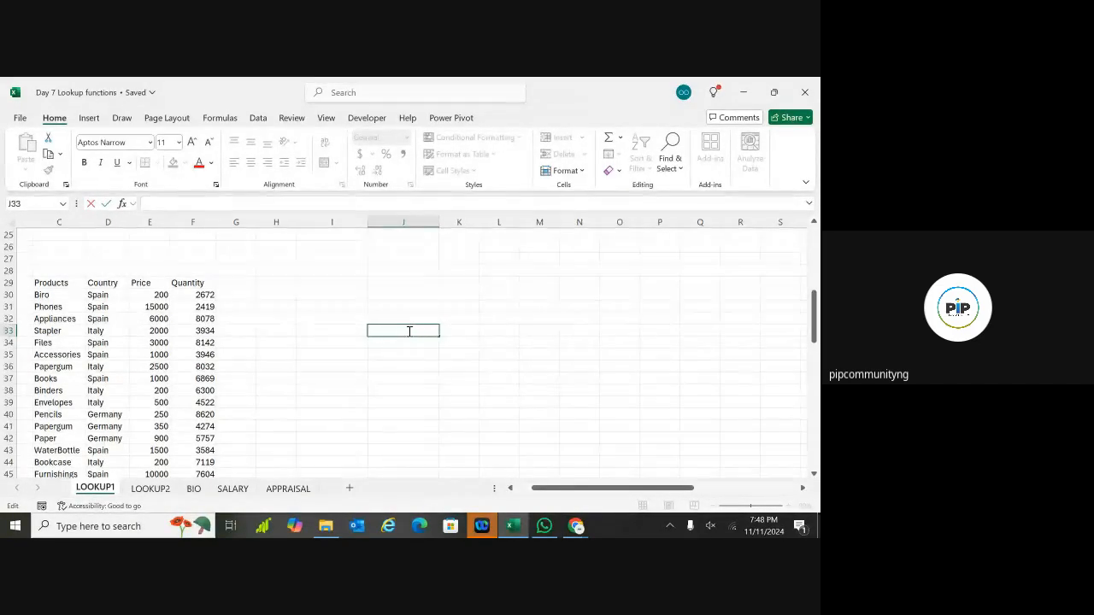
pyautogui.click(344, 328)
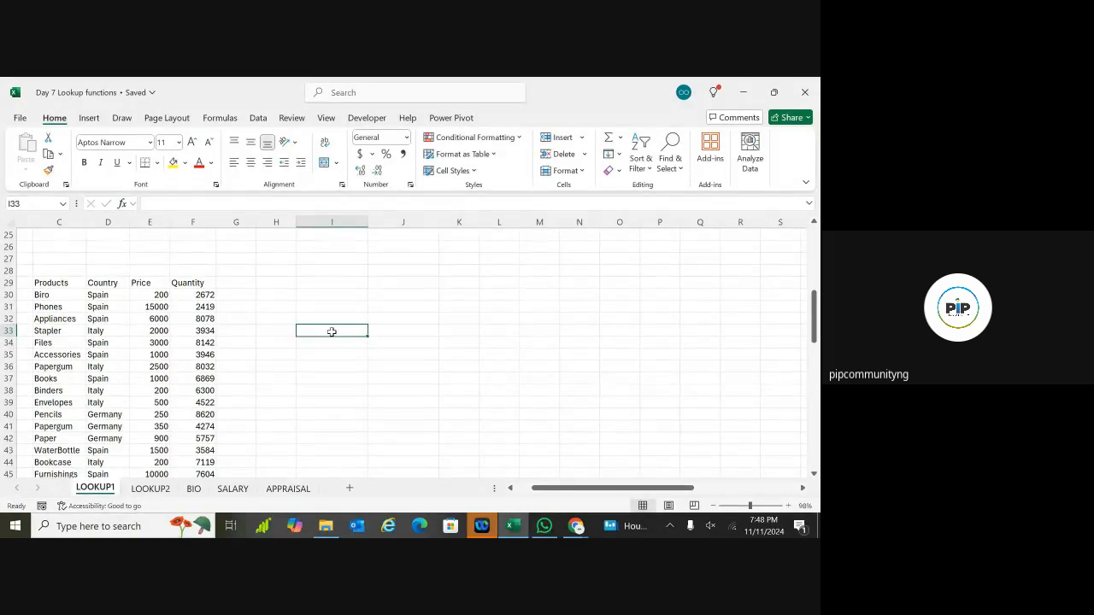
pyautogui.doubleClick(332, 332)
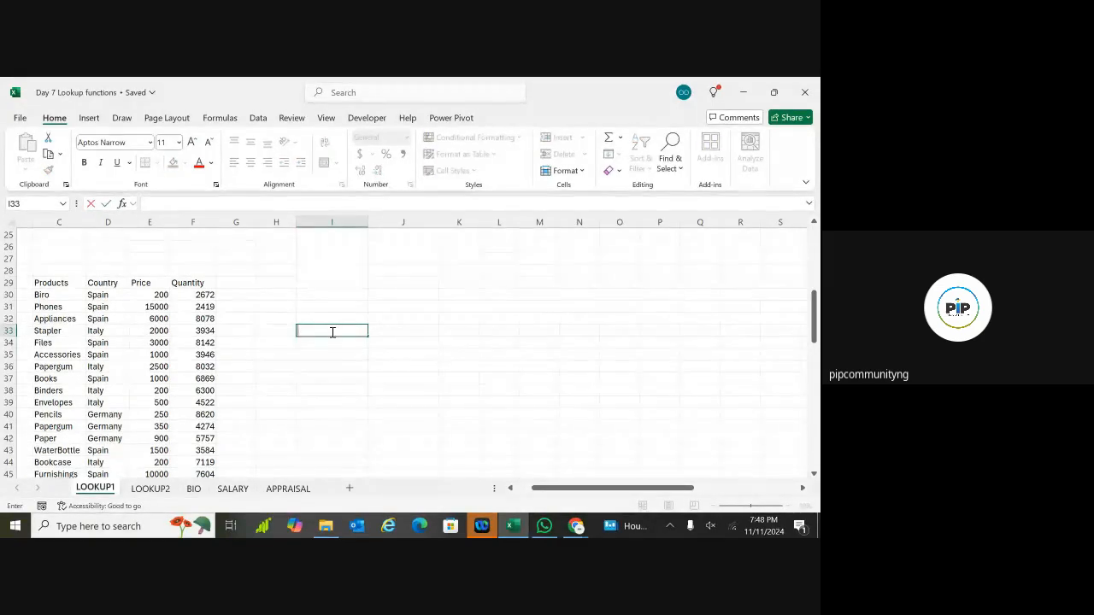
# Step: Enter Stapler in I33 and start J33's =XLOOKUP( without a hard-typed lookup value
pyautogui.write('S')
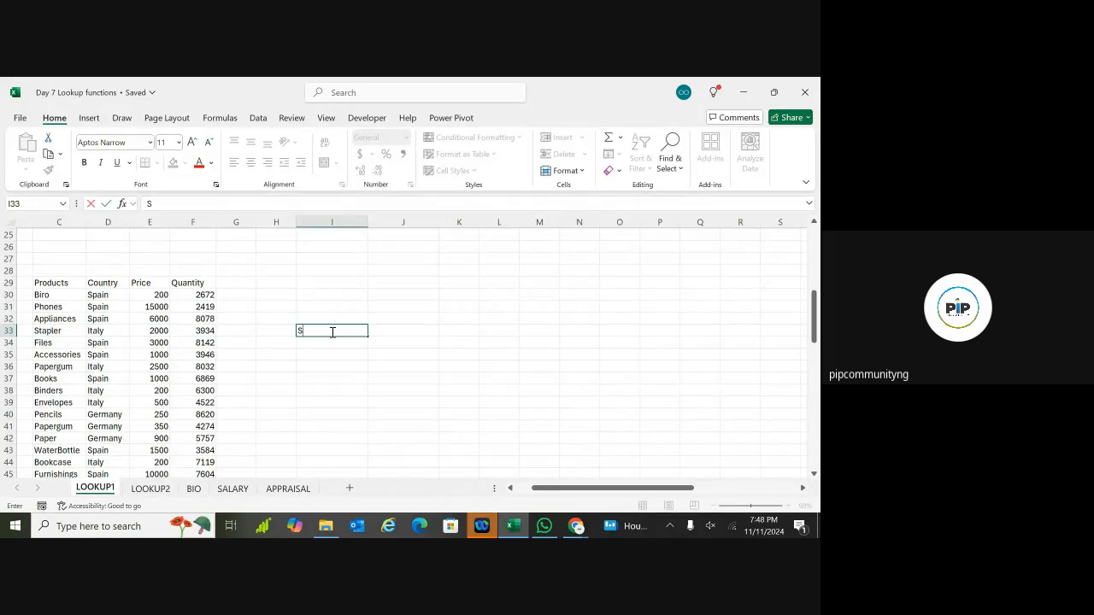
pyautogui.write('tap')
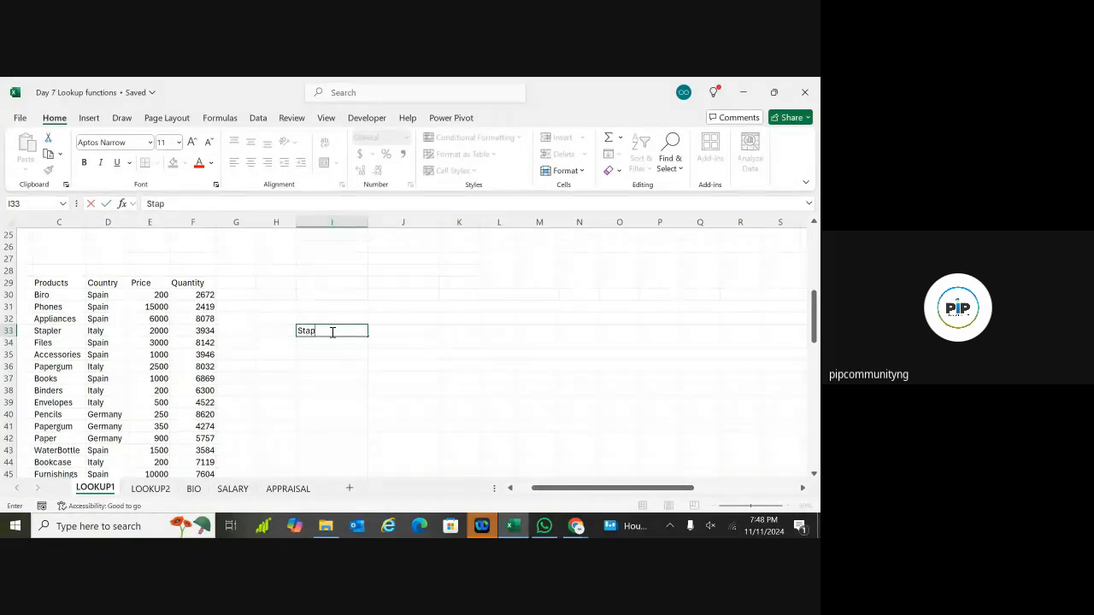
pyautogui.write('ler')
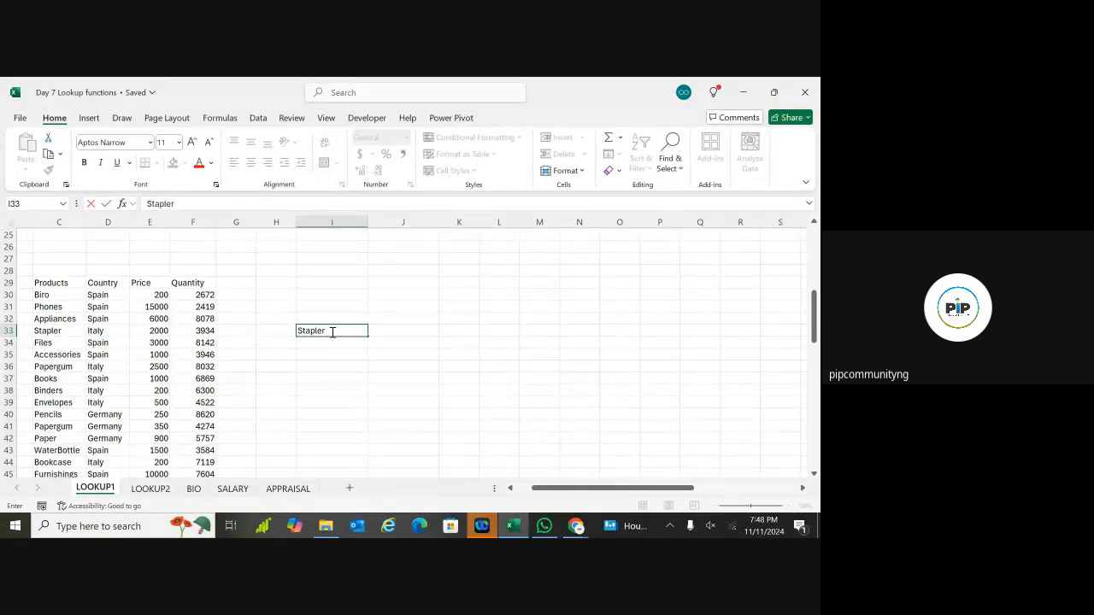
pyautogui.click(373, 348)
pyautogui.doubleClick(409, 333)
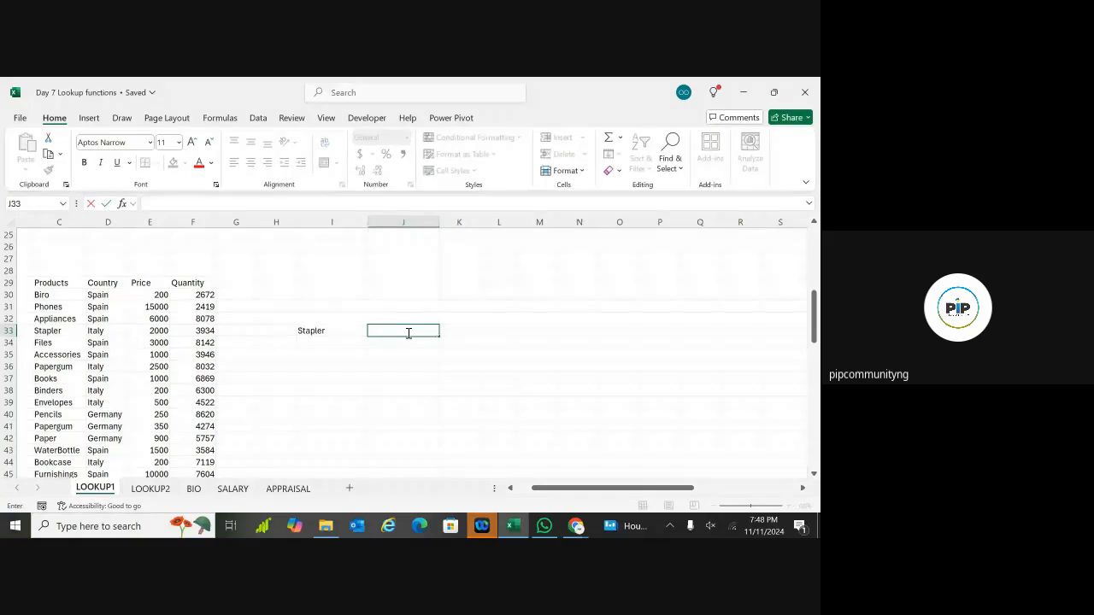
pyautogui.write('=xl')
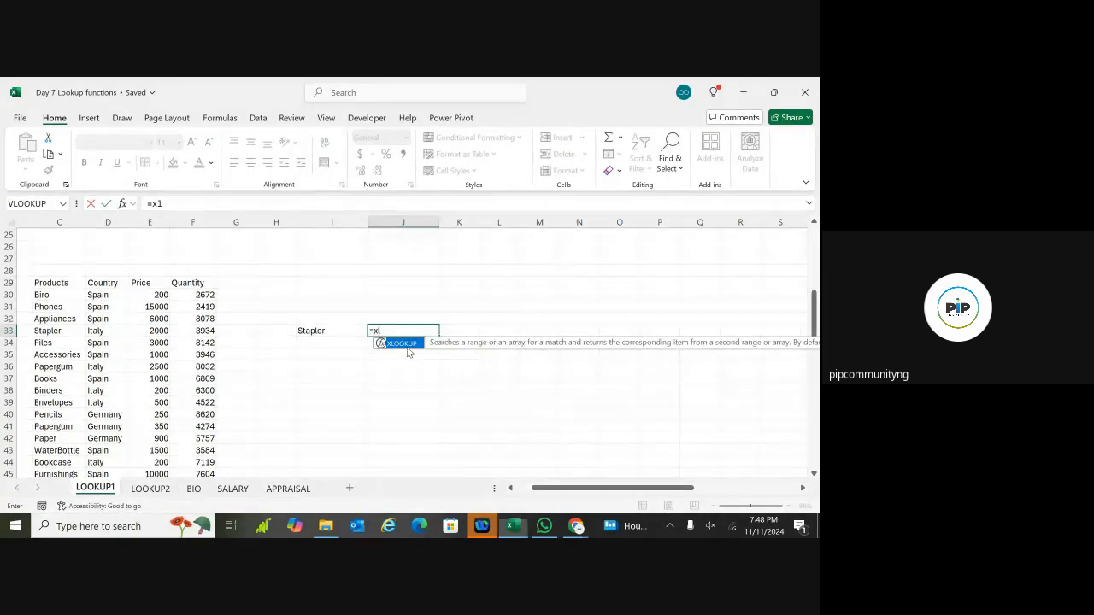
pyautogui.doubleClick(408, 345)
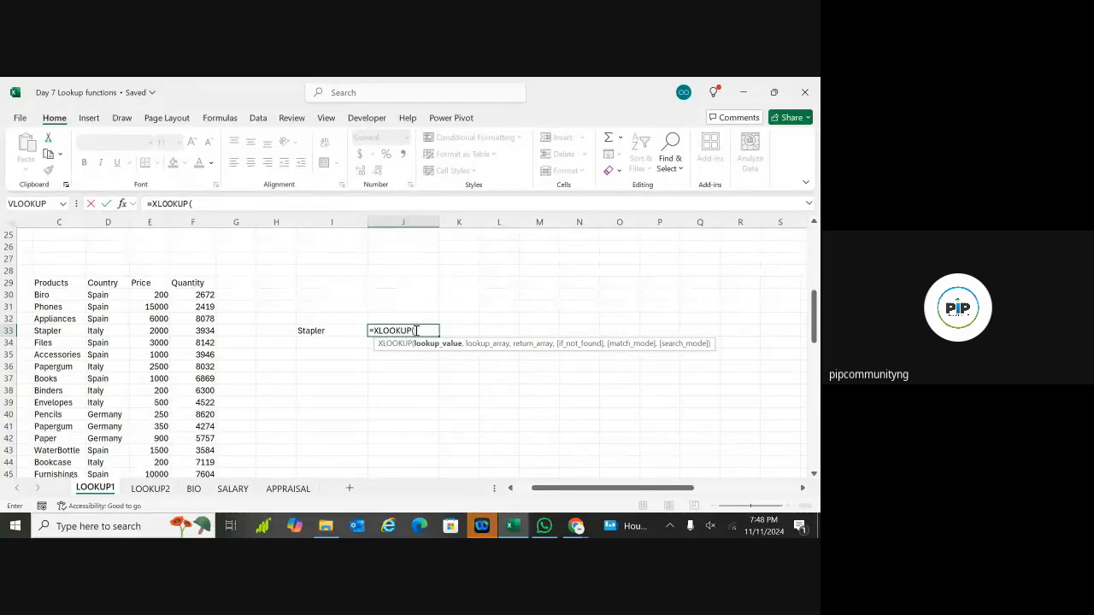
pyautogui.write('"Stapler')
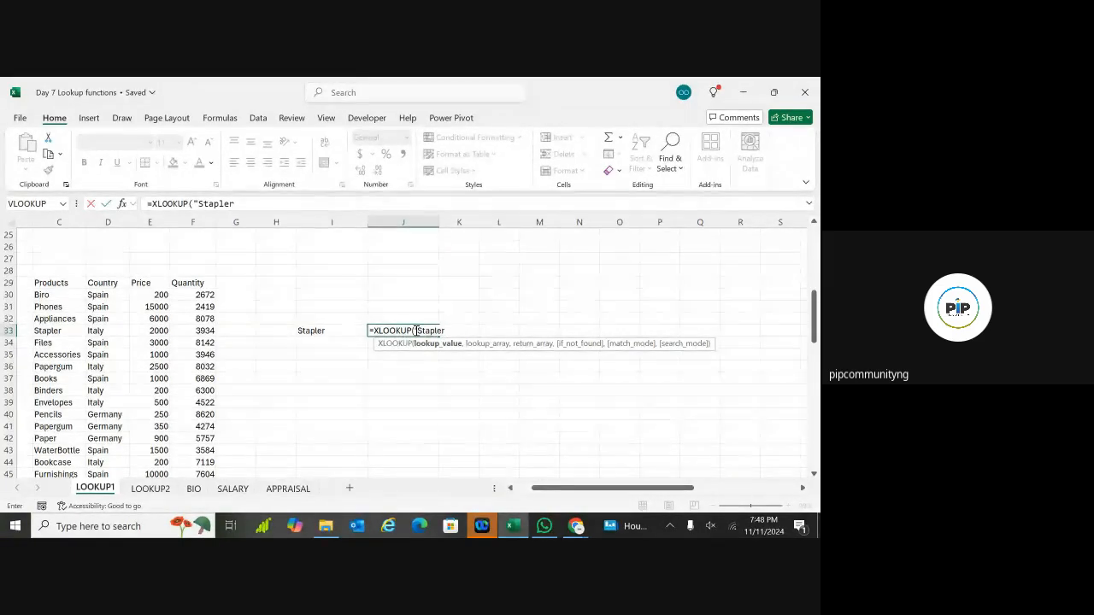
pyautogui.write('",')
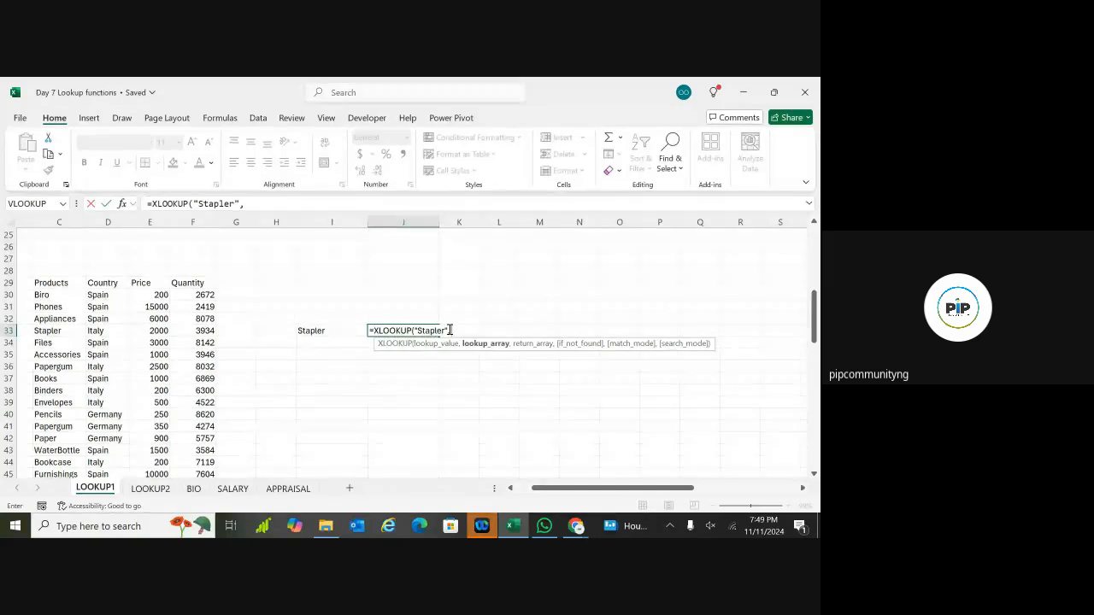
pyautogui.press('BackSpace')
pyautogui.press('BackSpace')
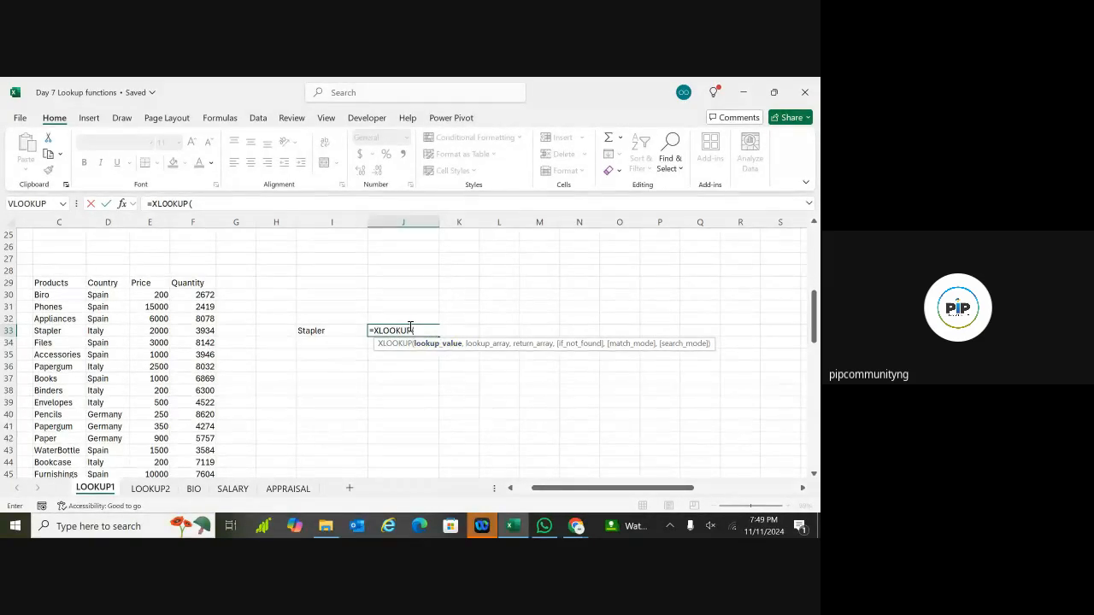
# Step: Set J33's XLOOKUP lookup value to I33 and lookup array to C29:C49
pyautogui.click(339, 331)
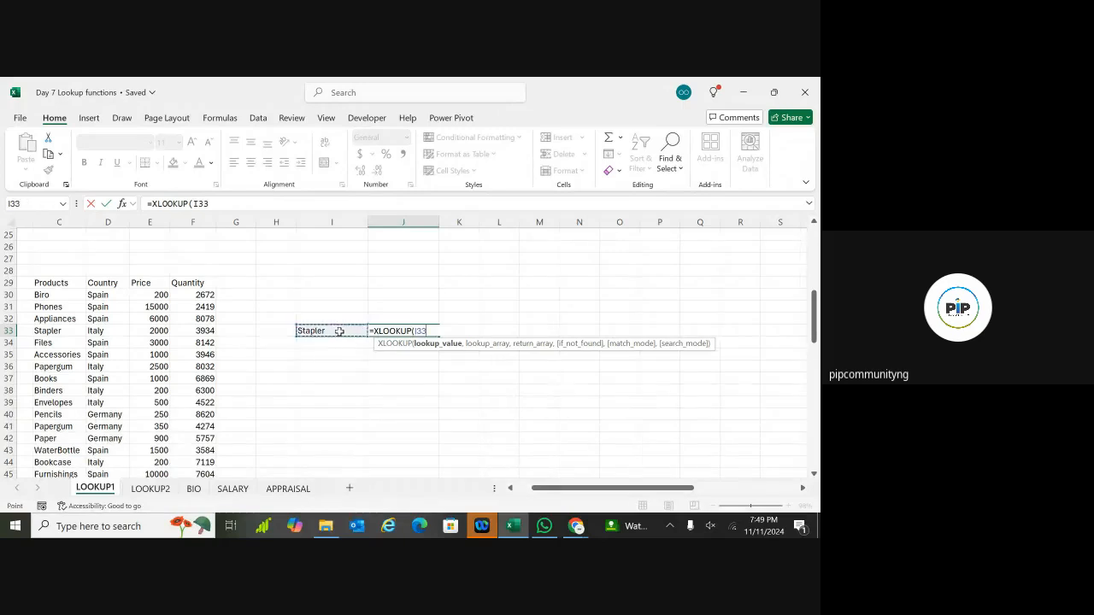
pyautogui.write(',')
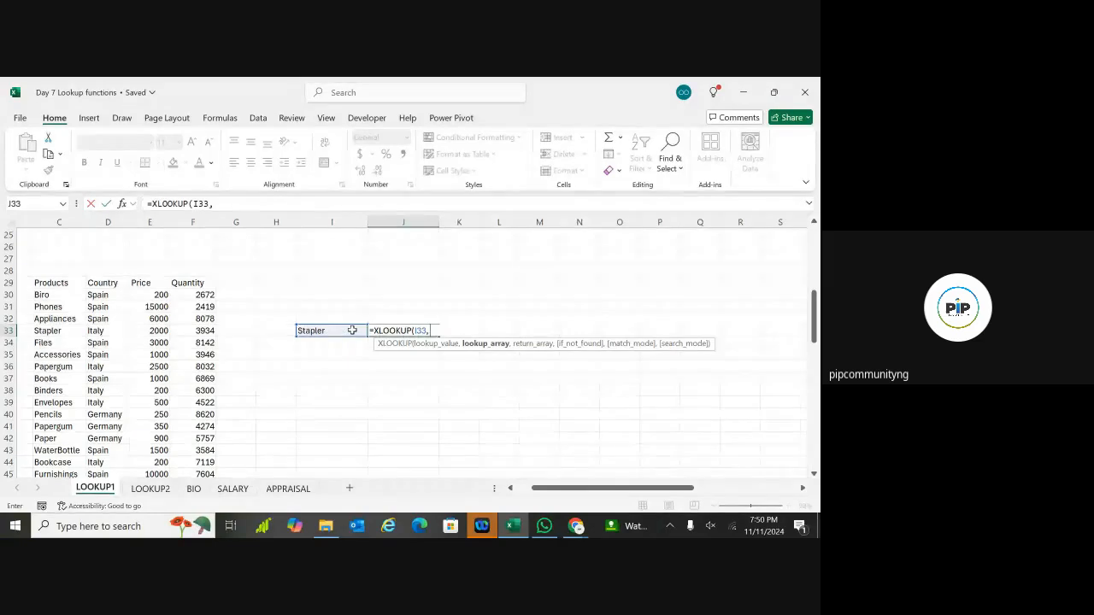
pyautogui.click(57, 283)
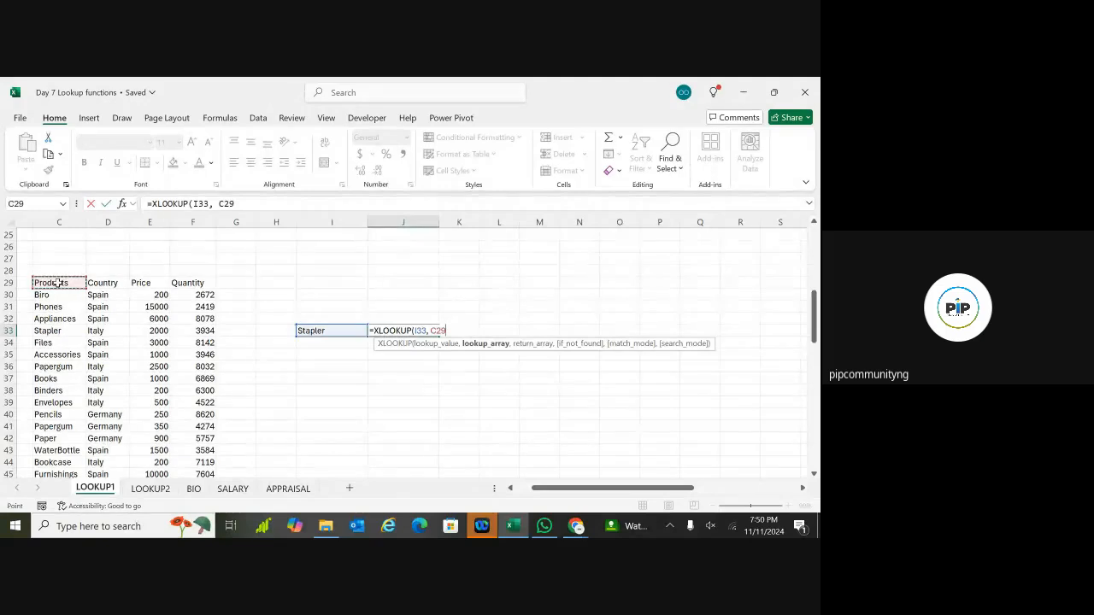
pyautogui.hotkey('ctrl', 'shift', 'Down')
pyautogui.write(',')
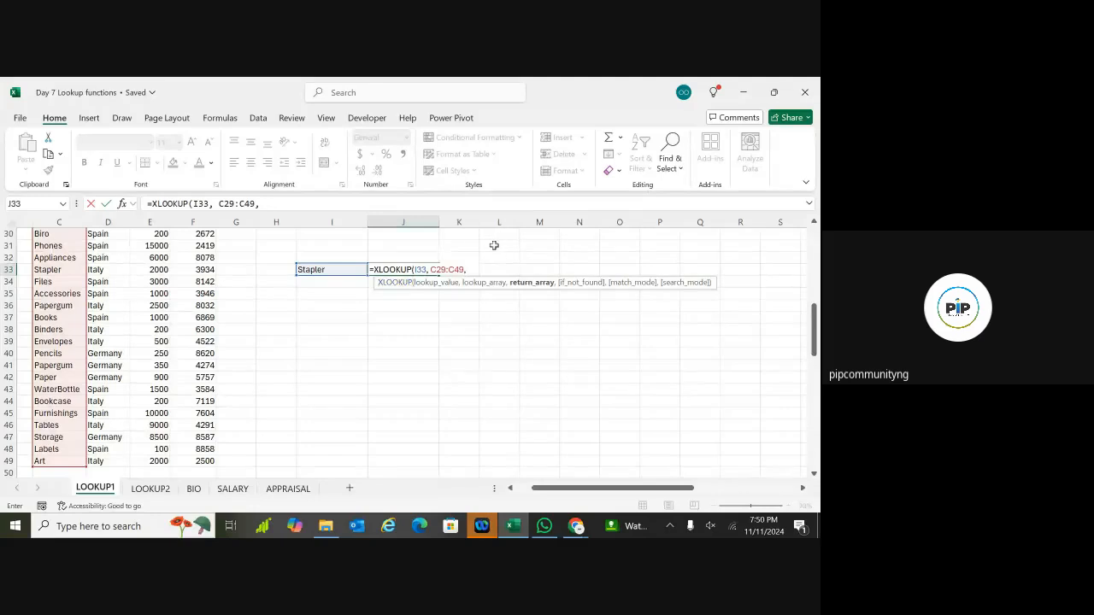
pyautogui.scroll(2, 487, 257)
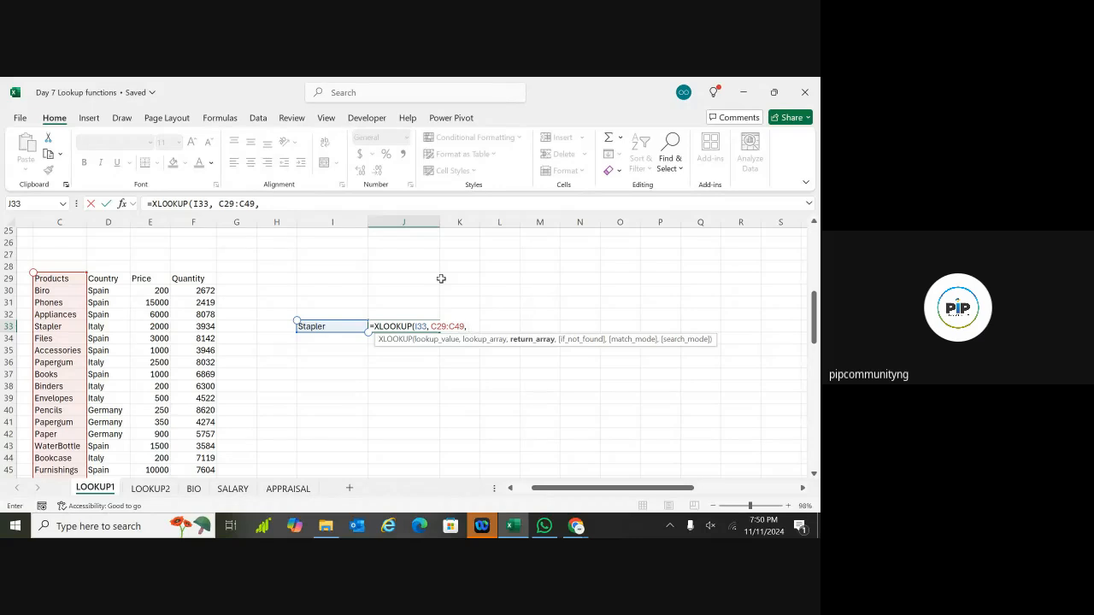
# Step: Finish J33's XLOOKUP with return array E29:E49, "Item not found" fallback and exact match 0
pyautogui.click(157, 279)
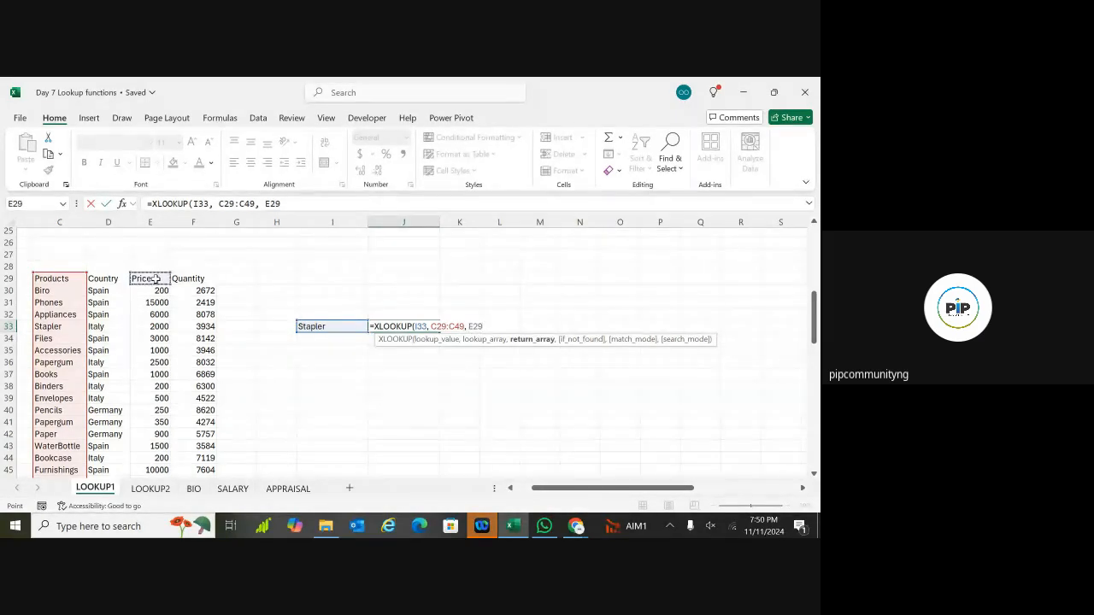
pyautogui.hotkey('ctrl', 'shift', 'Down')
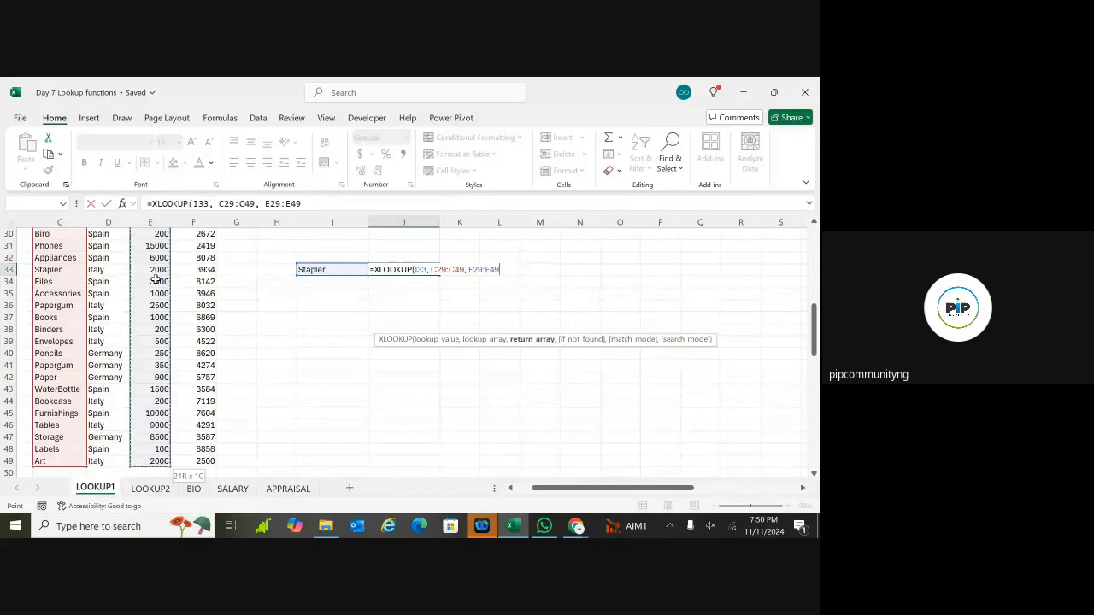
pyautogui.write(',')
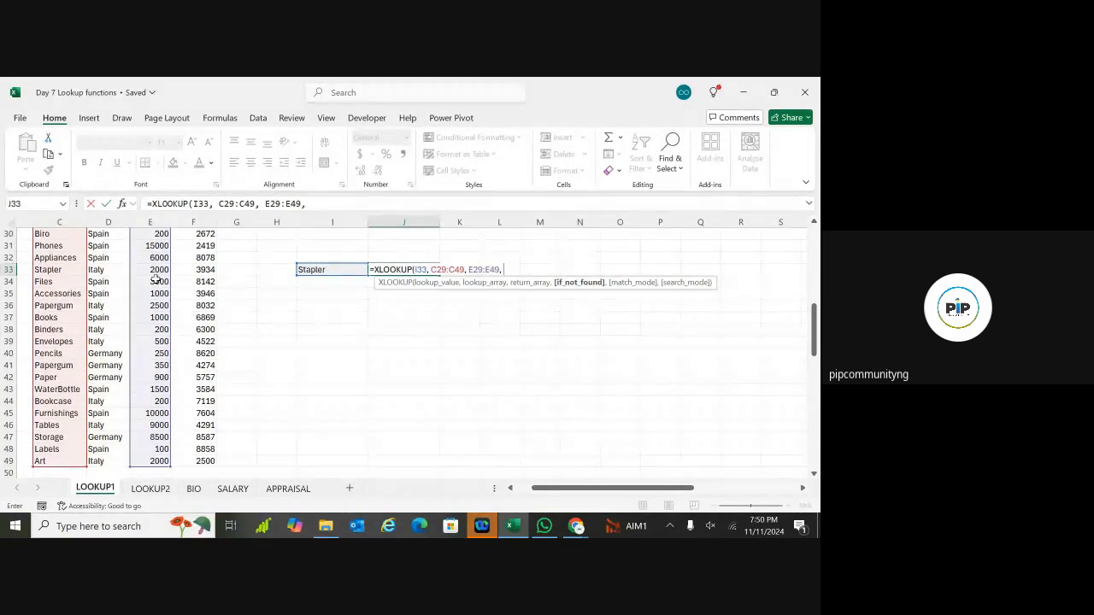
pyautogui.write('"It')
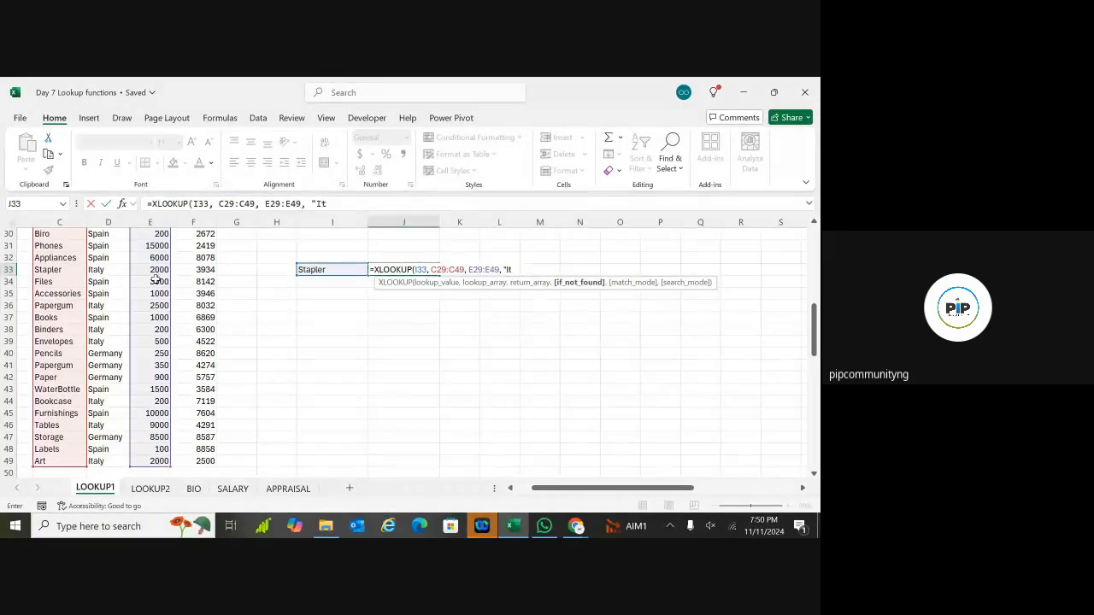
pyautogui.write('em not found')
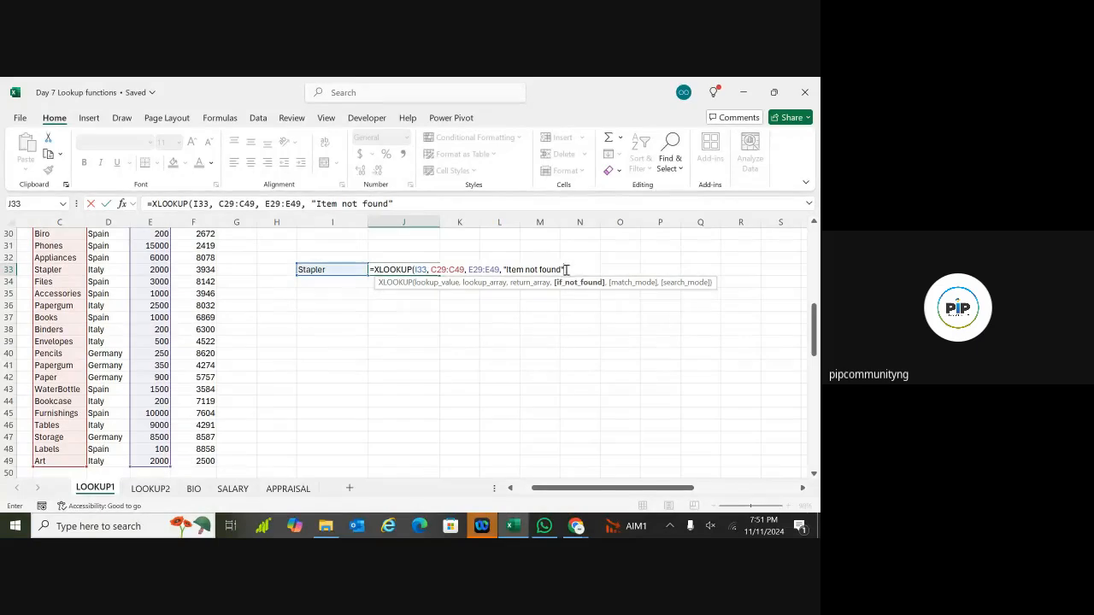
pyautogui.write(',')
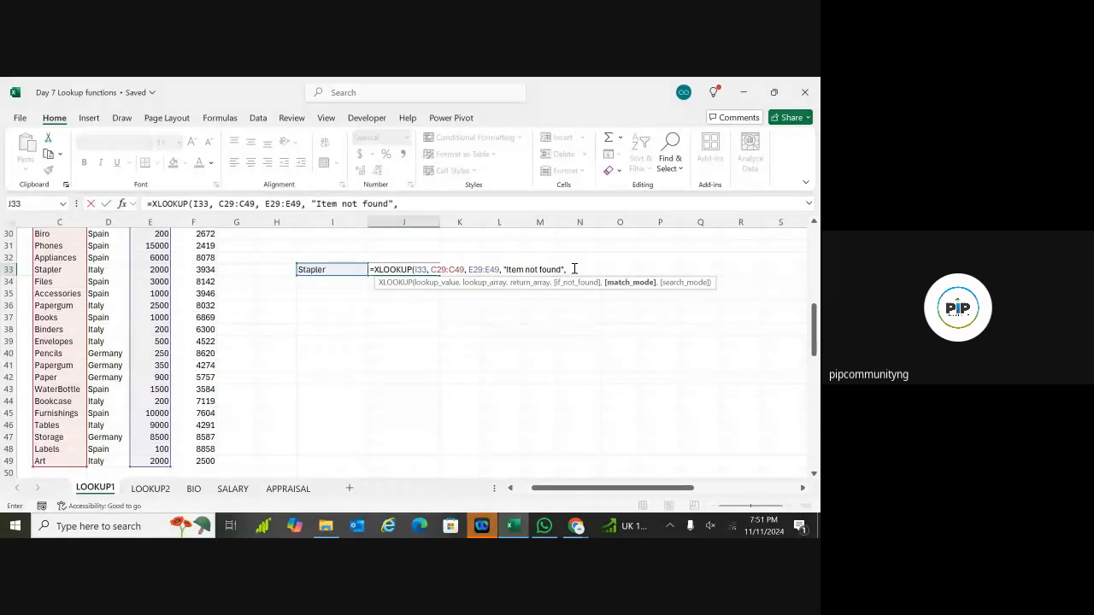
pyautogui.press('BackSpace')
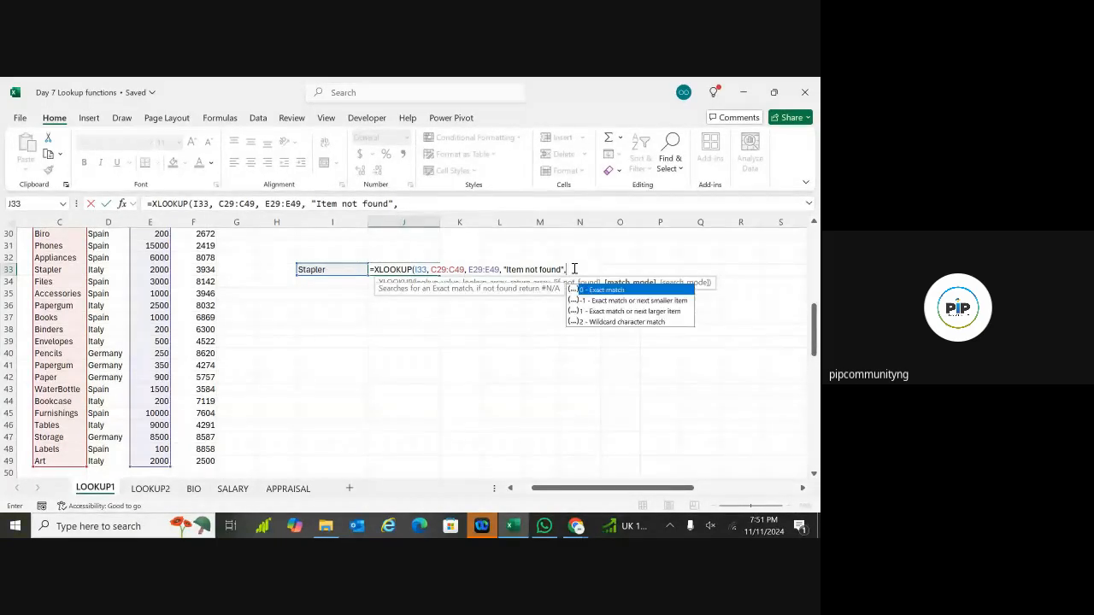
pyautogui.write('0')
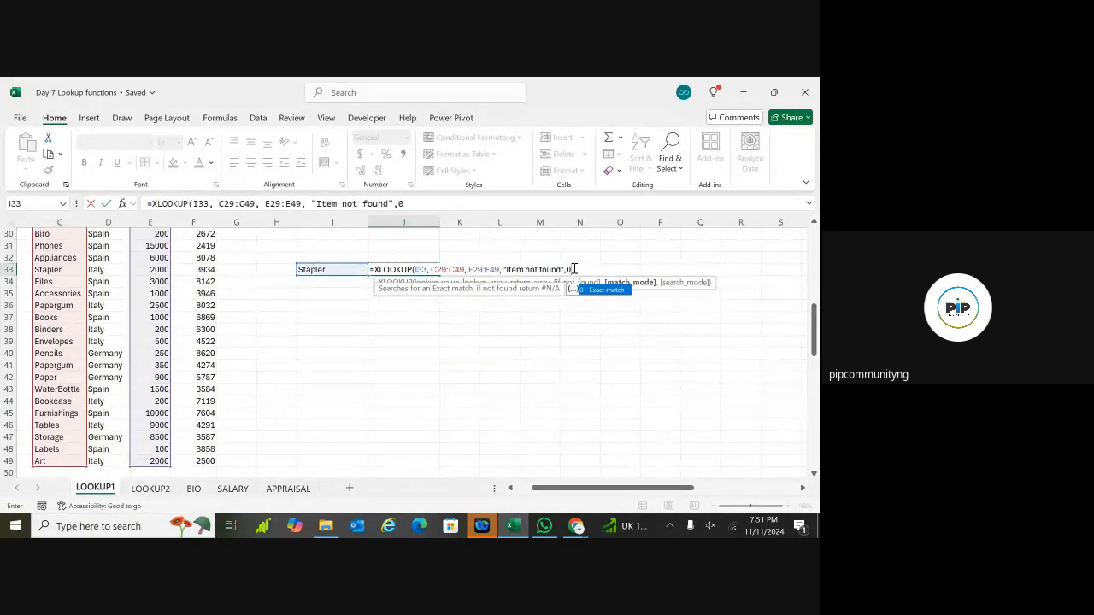
pyautogui.write(')')
pyautogui.press('Return')
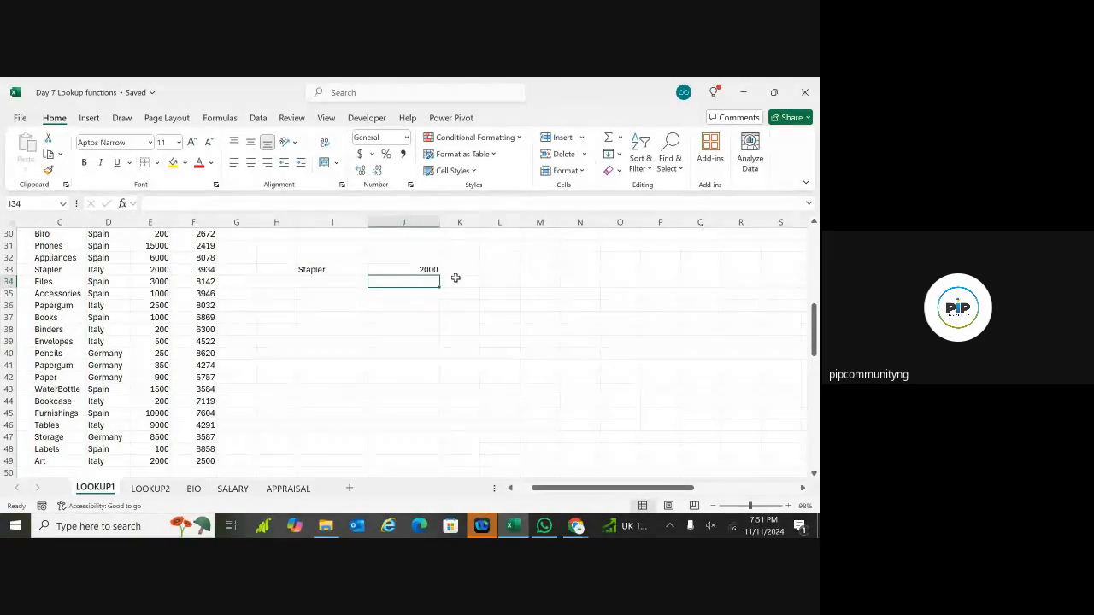
# Step: Replace Stapler with dress in I33 and confirm J33 shows Item not found
pyautogui.scroll(1, 444, 272)
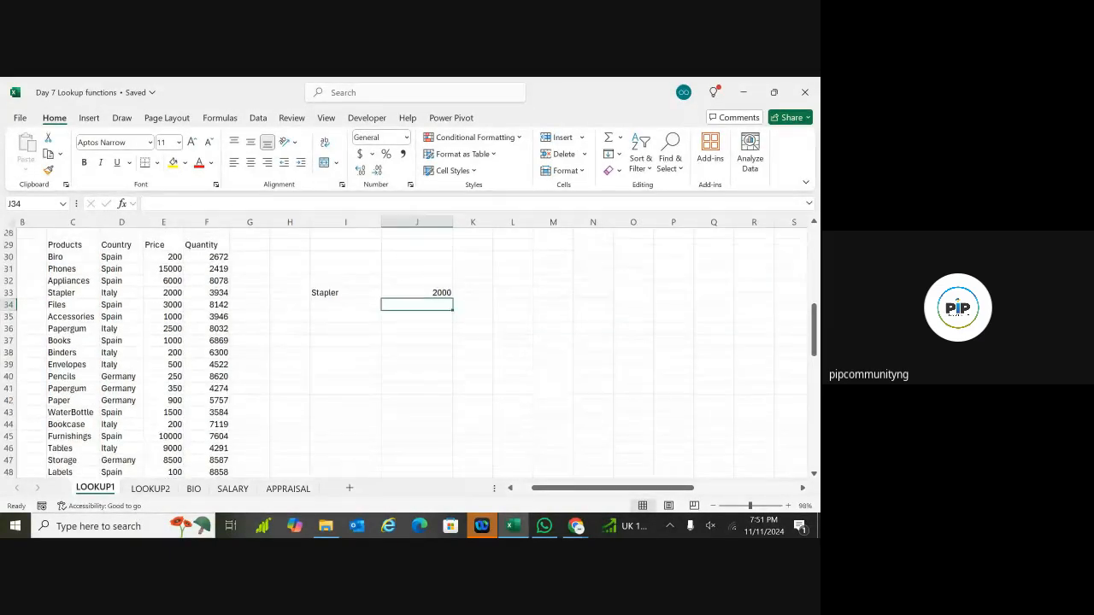
pyautogui.click(339, 292)
pyautogui.click(411, 294)
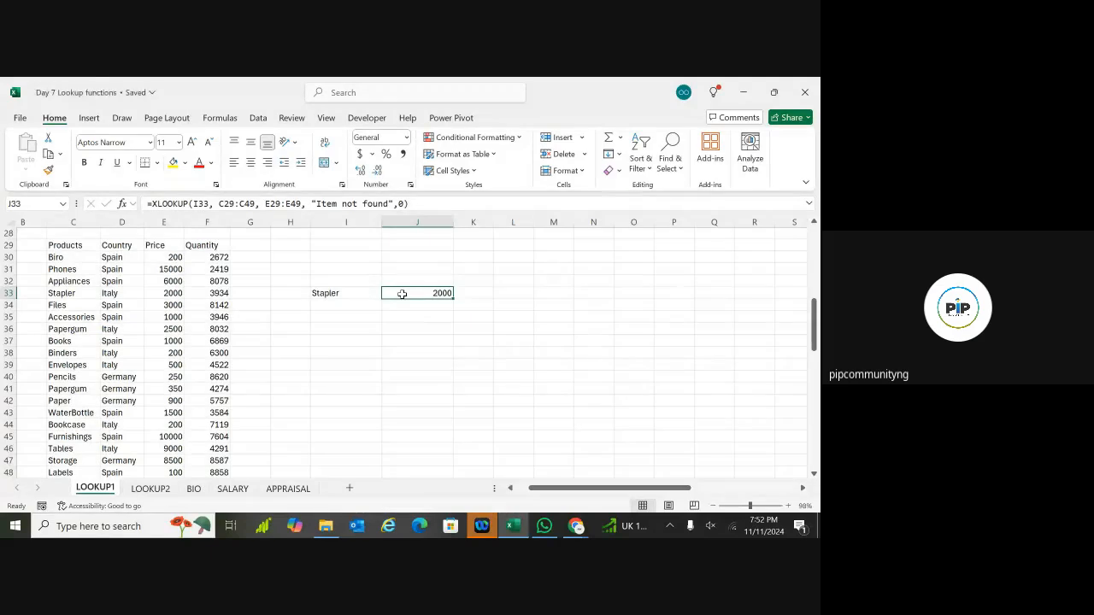
pyautogui.click(327, 294)
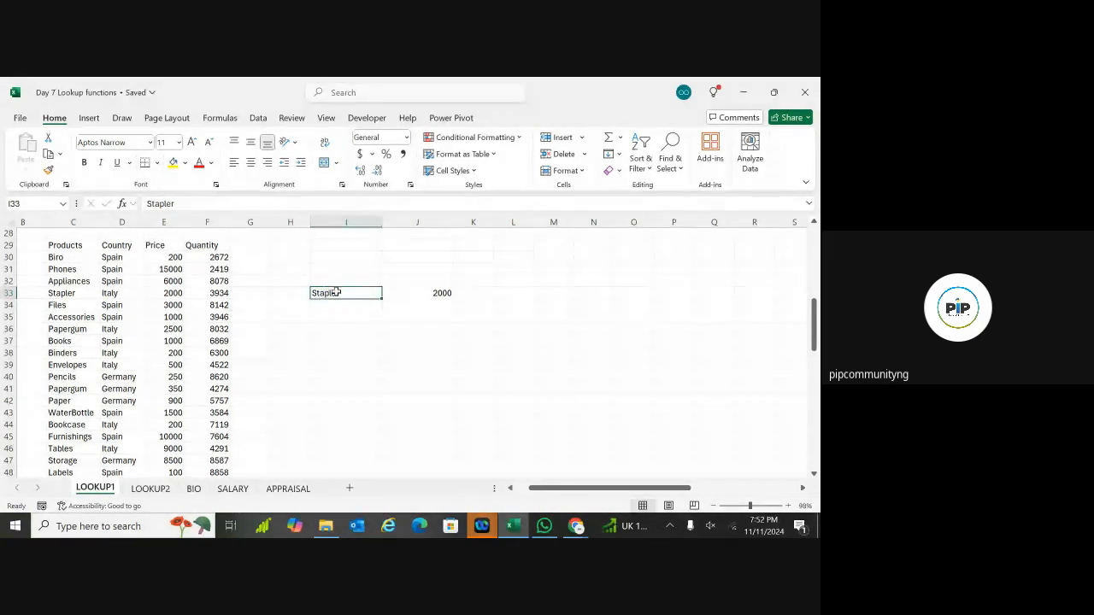
pyautogui.doubleClick(337, 294)
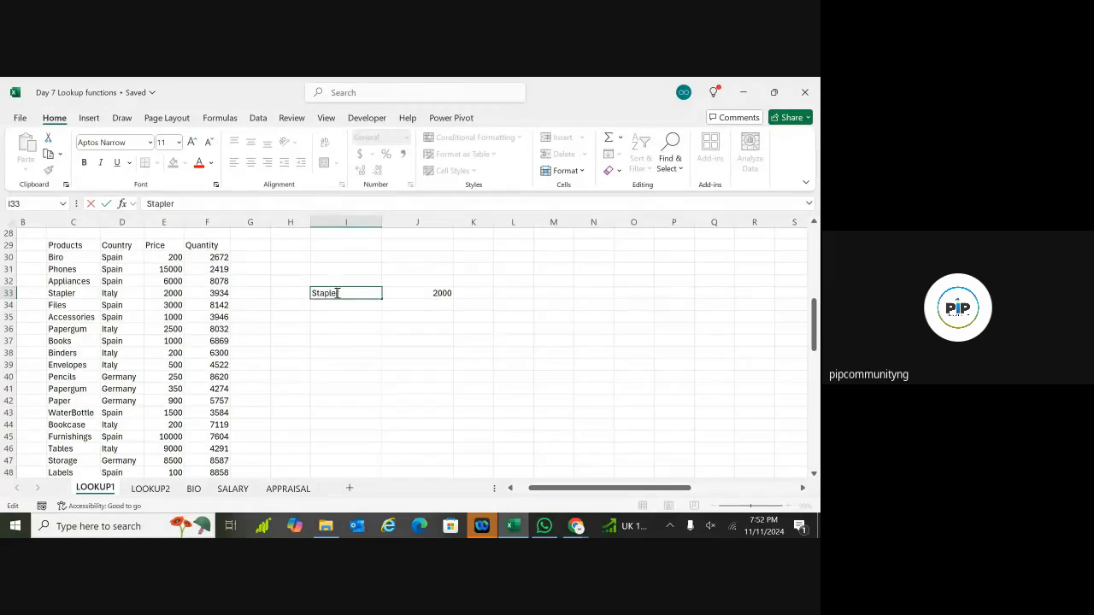
pyautogui.doubleClick(337, 294)
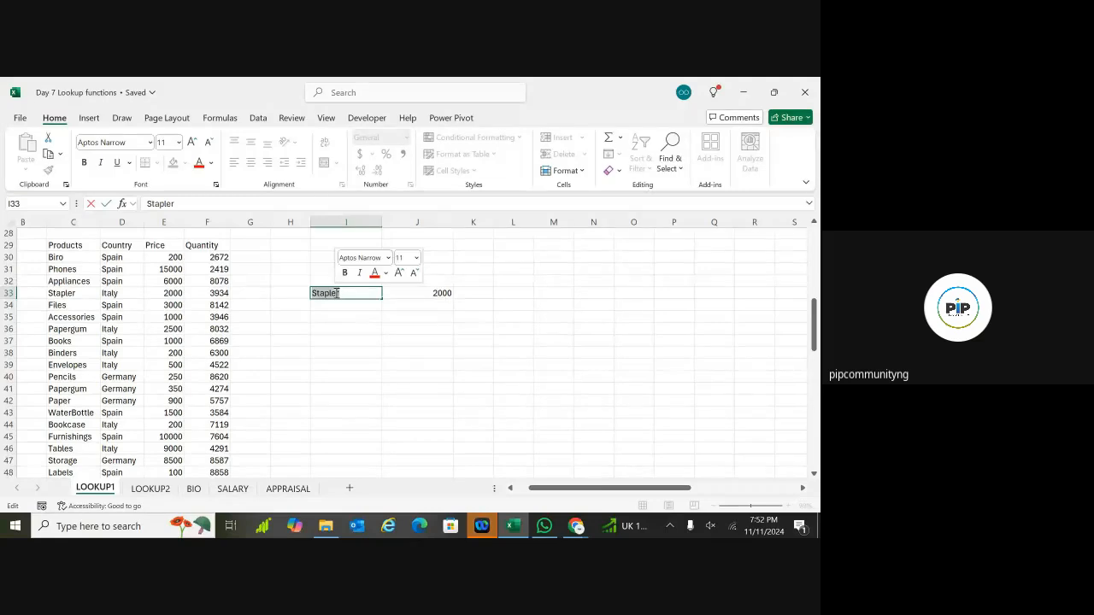
pyautogui.write('dress')
pyautogui.press('Return')
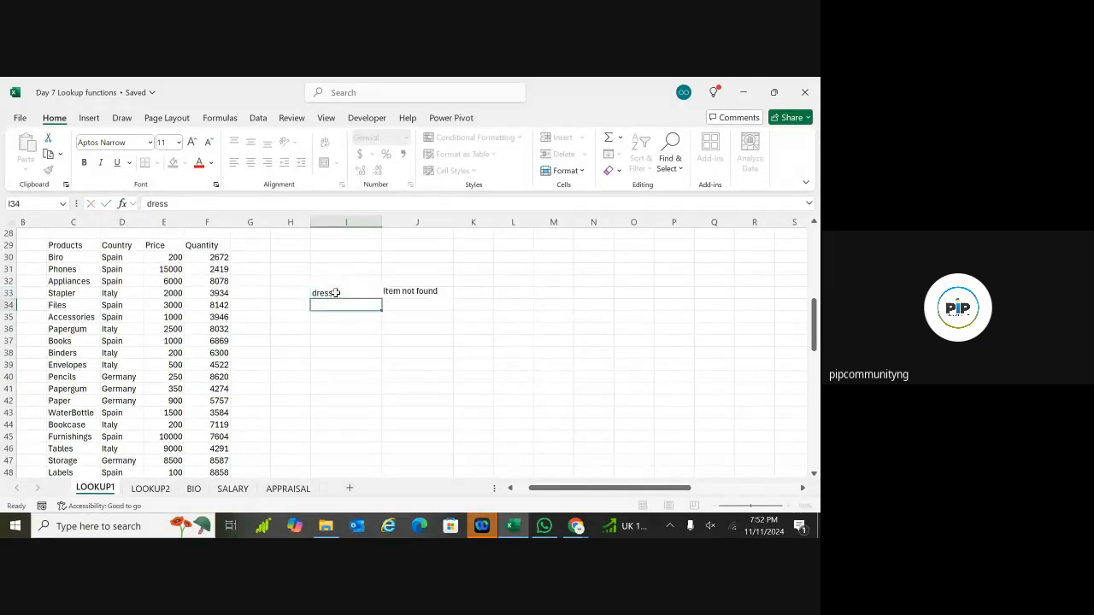
pyautogui.click(339, 330)
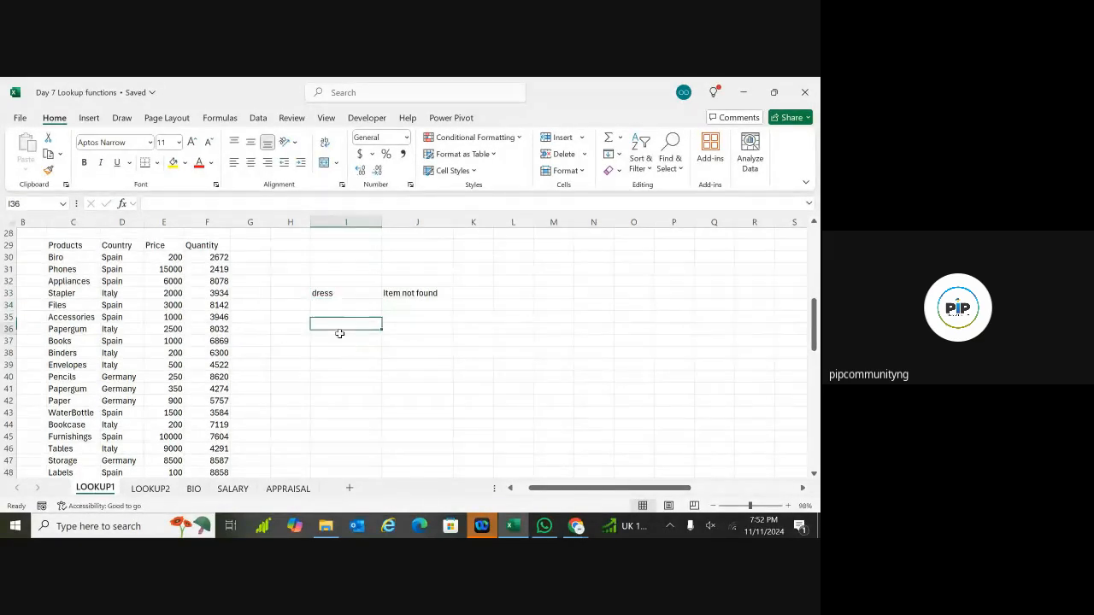
pyautogui.click(421, 293)
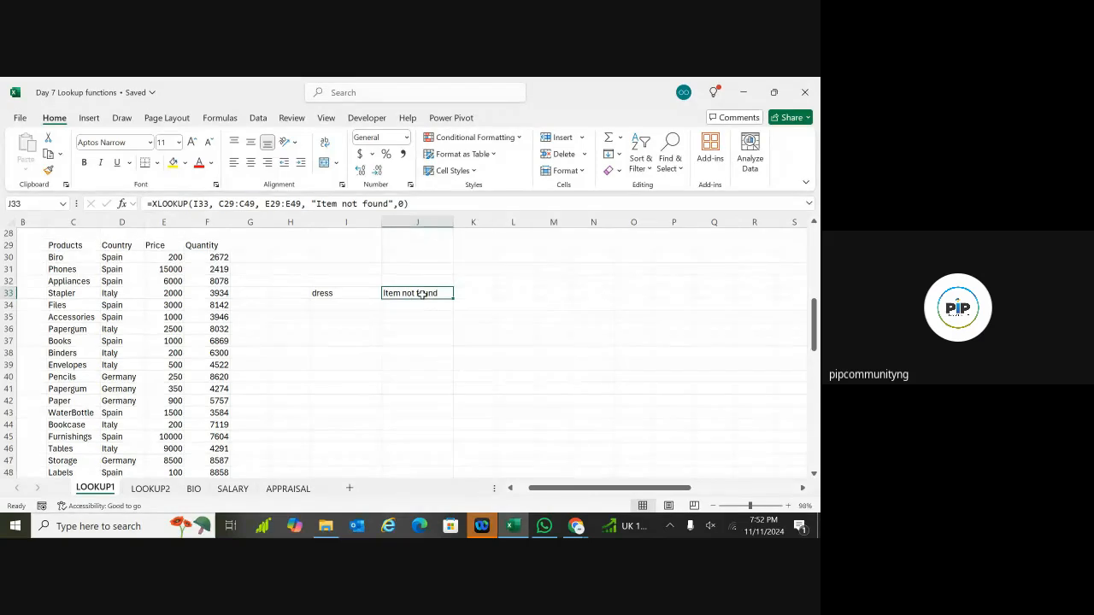
pyautogui.click(366, 296)
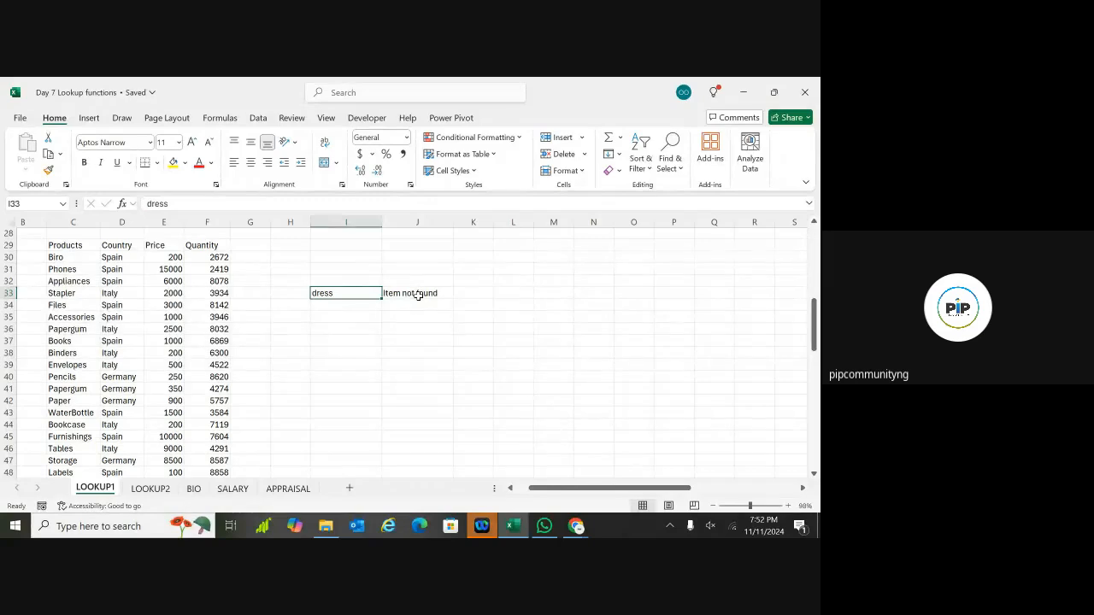
pyautogui.doubleClick(350, 294)
# Step: Change I33's lookup value to Books so J33 returns its price of 1000
pyautogui.press('BackSpace')
pyautogui.press('BackSpace')
pyautogui.press('BackSpace')
pyautogui.press('BackSpace')
pyautogui.press('BackSpace')
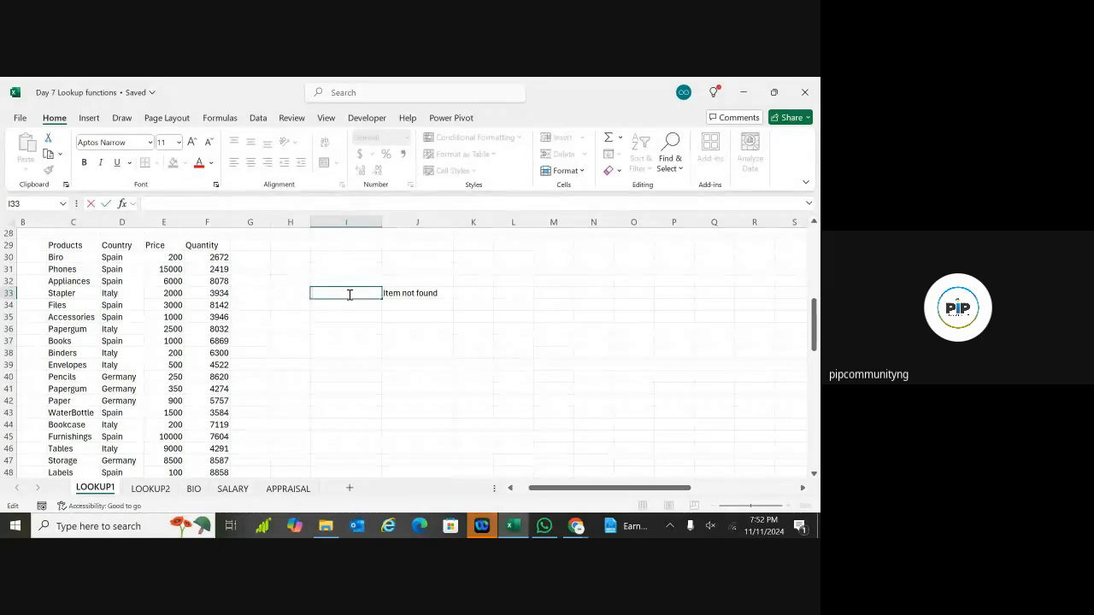
pyautogui.write('Books')
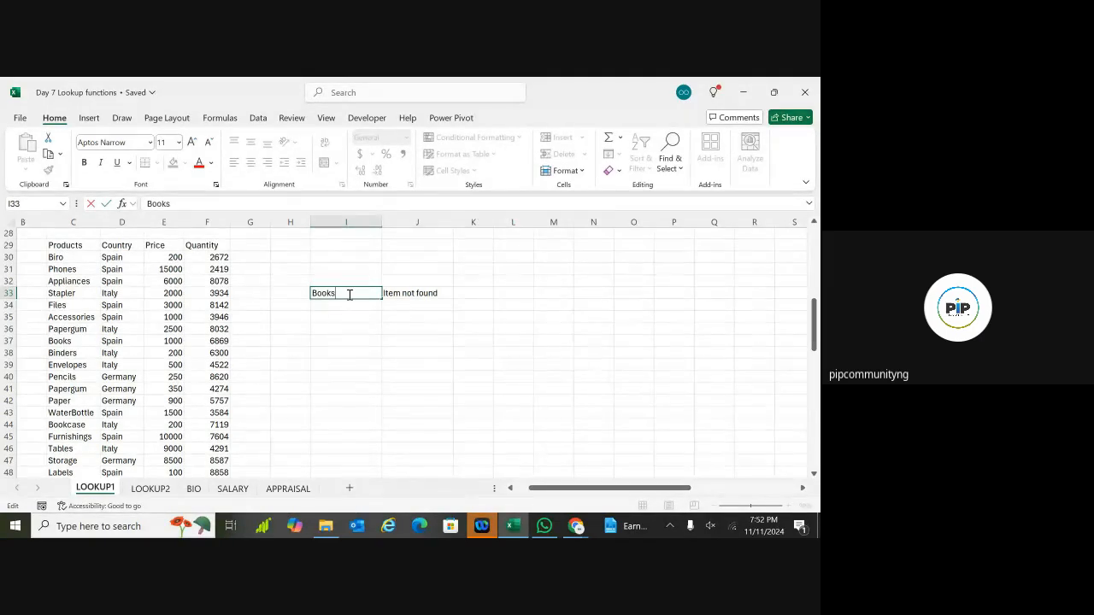
pyautogui.press('Return')
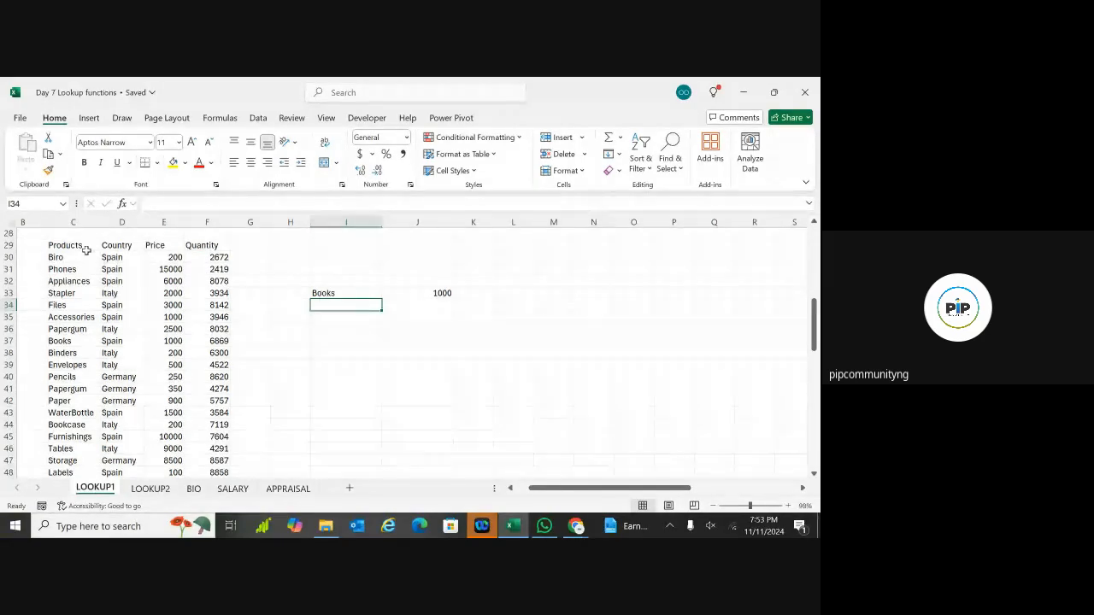
pyautogui.click(346, 292)
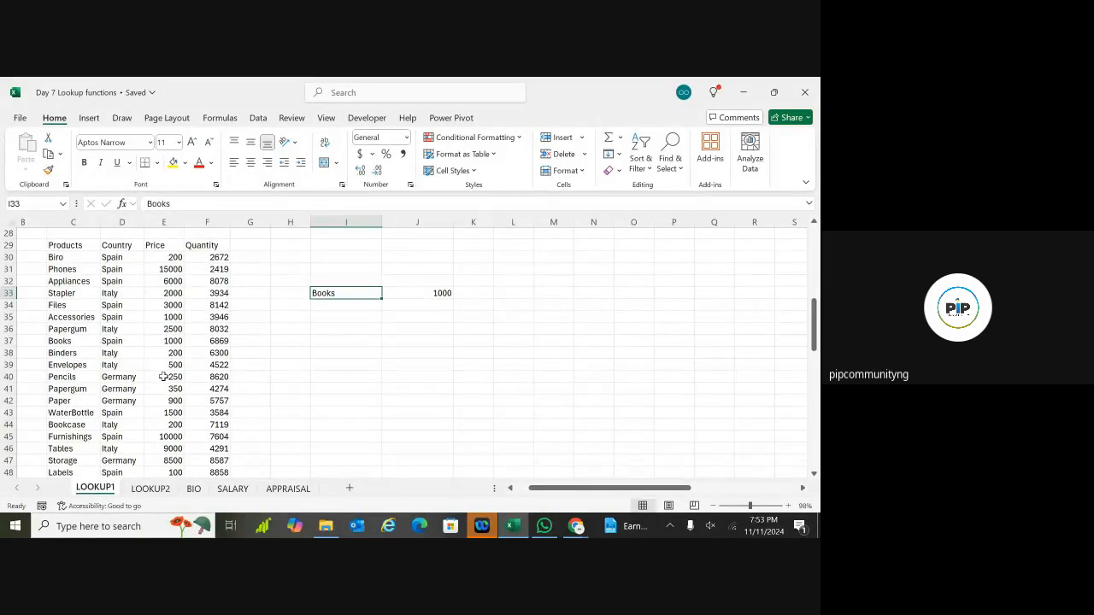
pyautogui.click(411, 293)
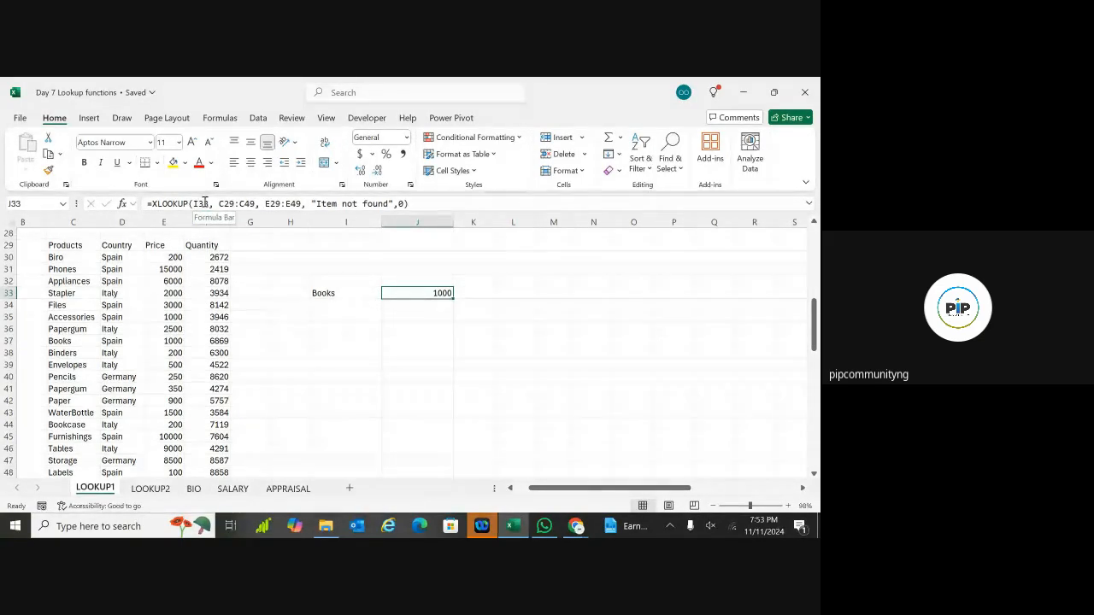
pyautogui.click(336, 318)
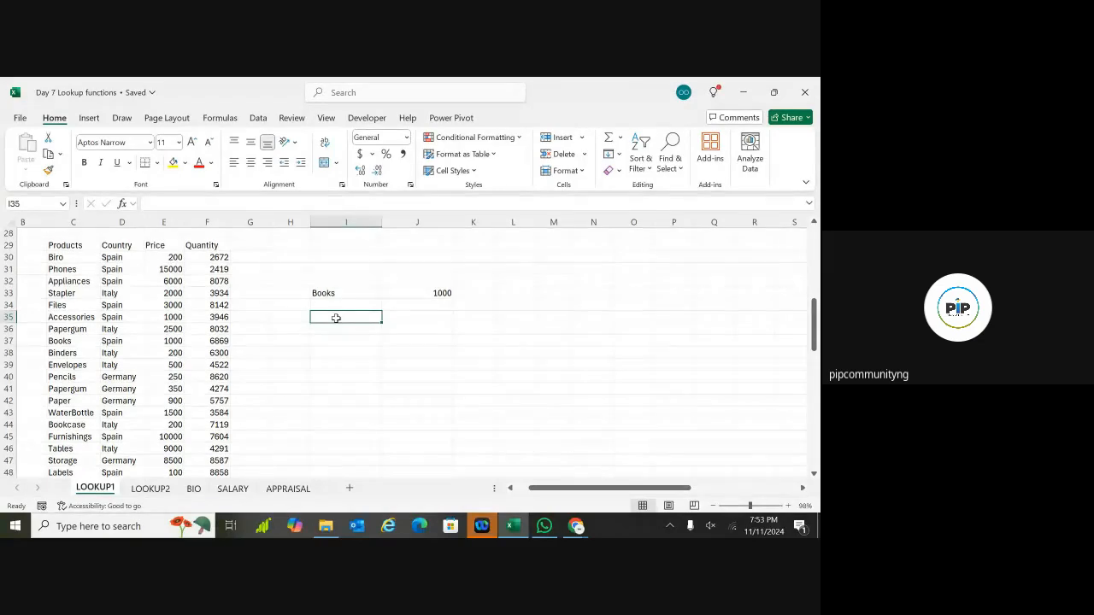
# Step: Fill I38 yellow and start J38's XLOOKUP with lookup value I38 and lookup array C29:C49
pyautogui.click(328, 355)
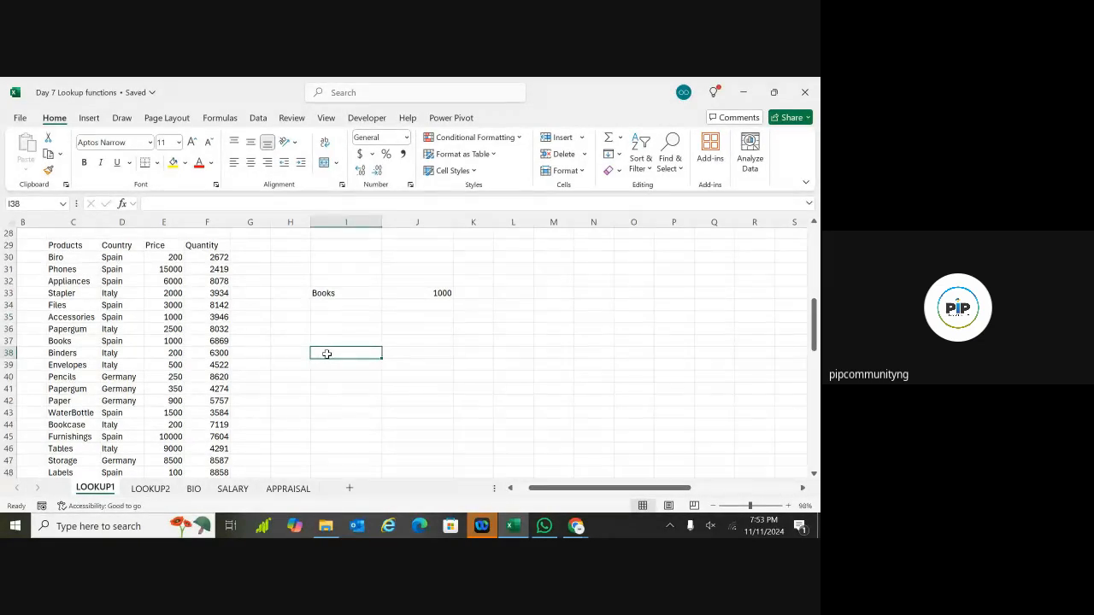
pyautogui.click(173, 163)
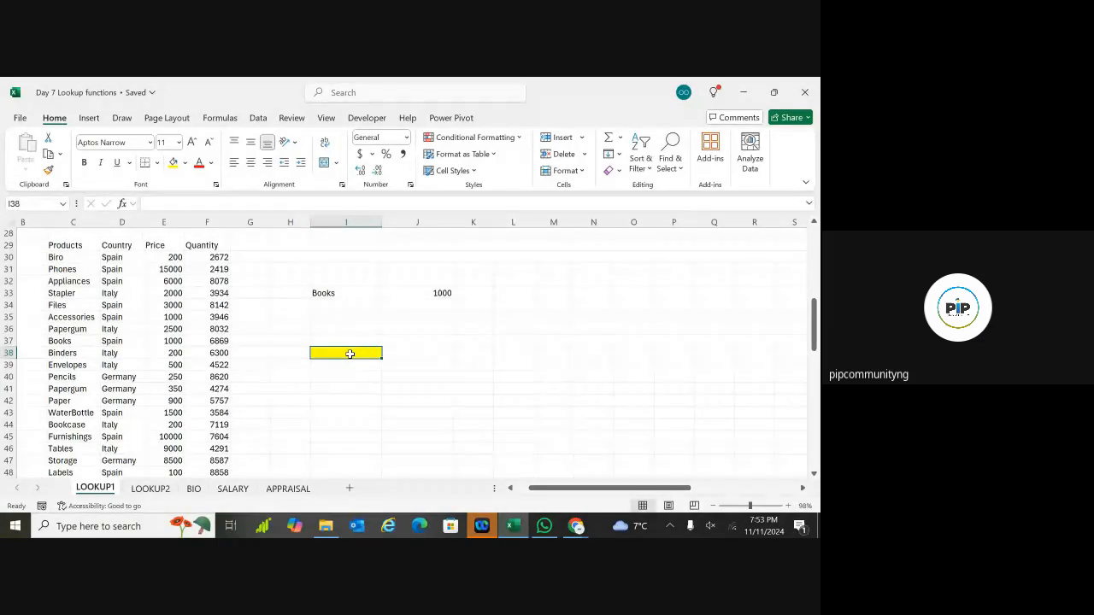
pyautogui.doubleClick(418, 354)
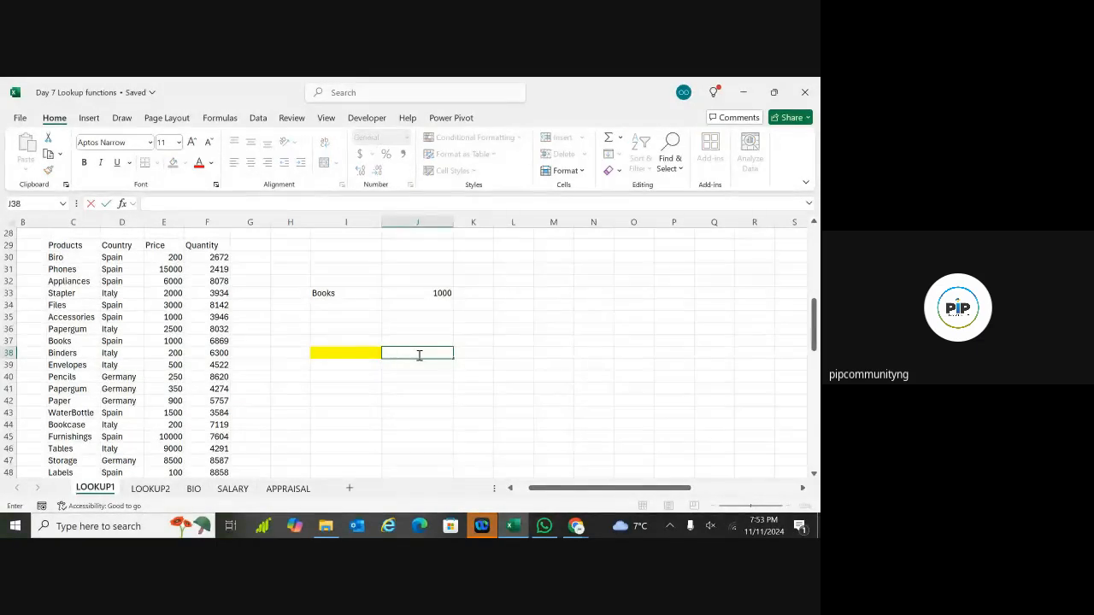
pyautogui.write('=xl')
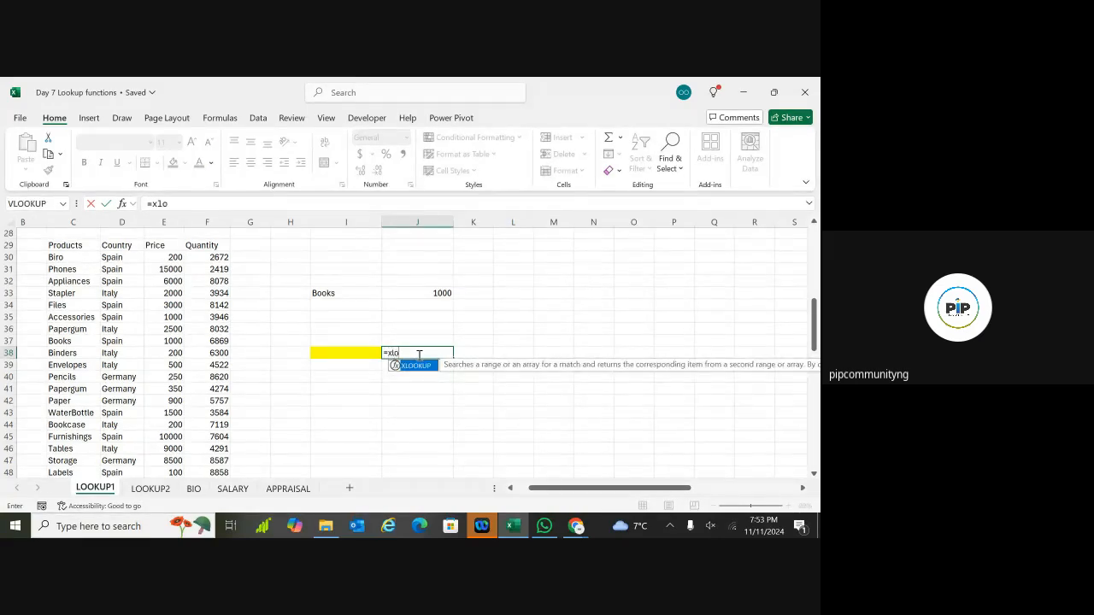
pyautogui.write('o')
pyautogui.doubleClick(418, 366)
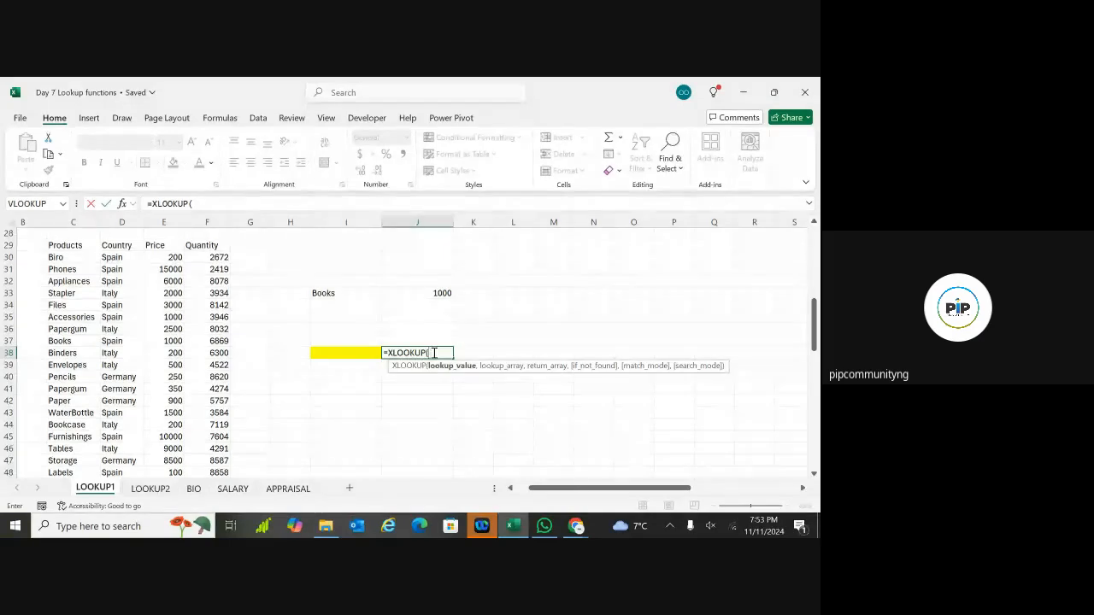
pyautogui.click(354, 354)
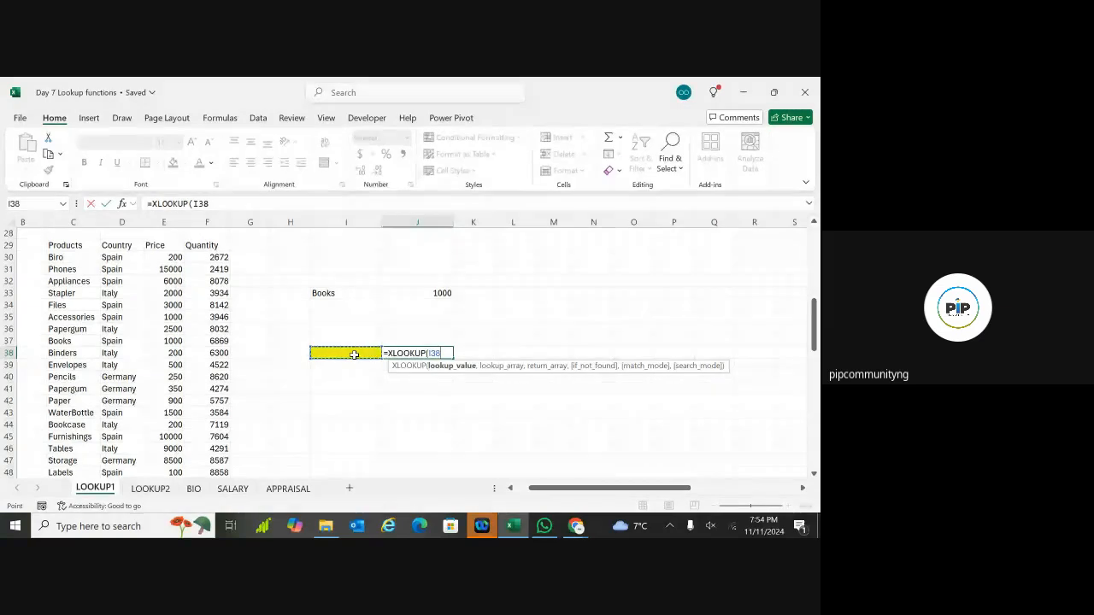
pyautogui.write(',')
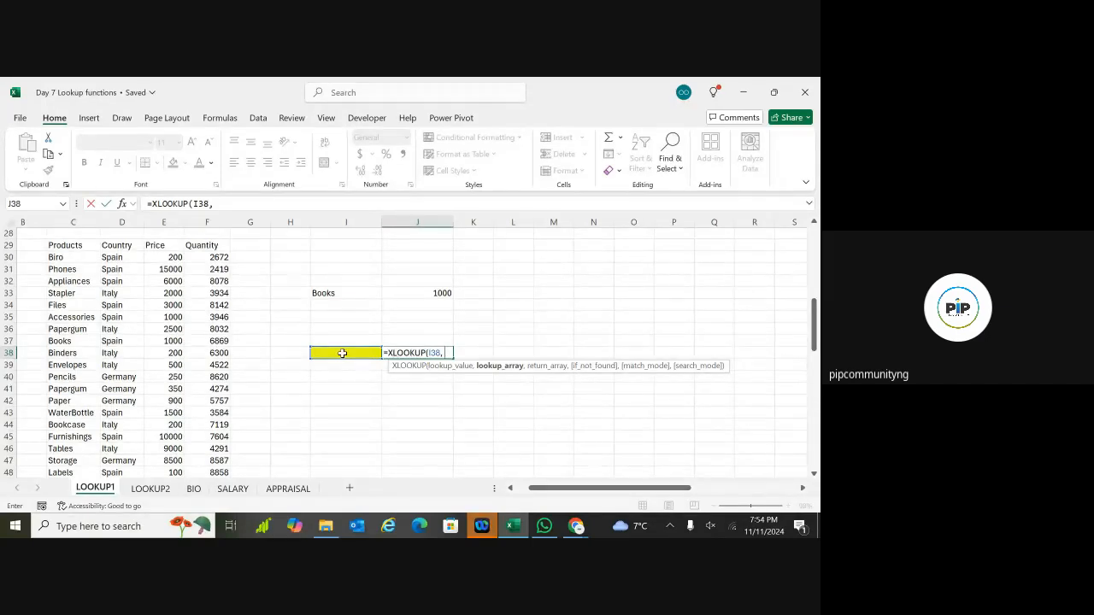
pyautogui.click(75, 246)
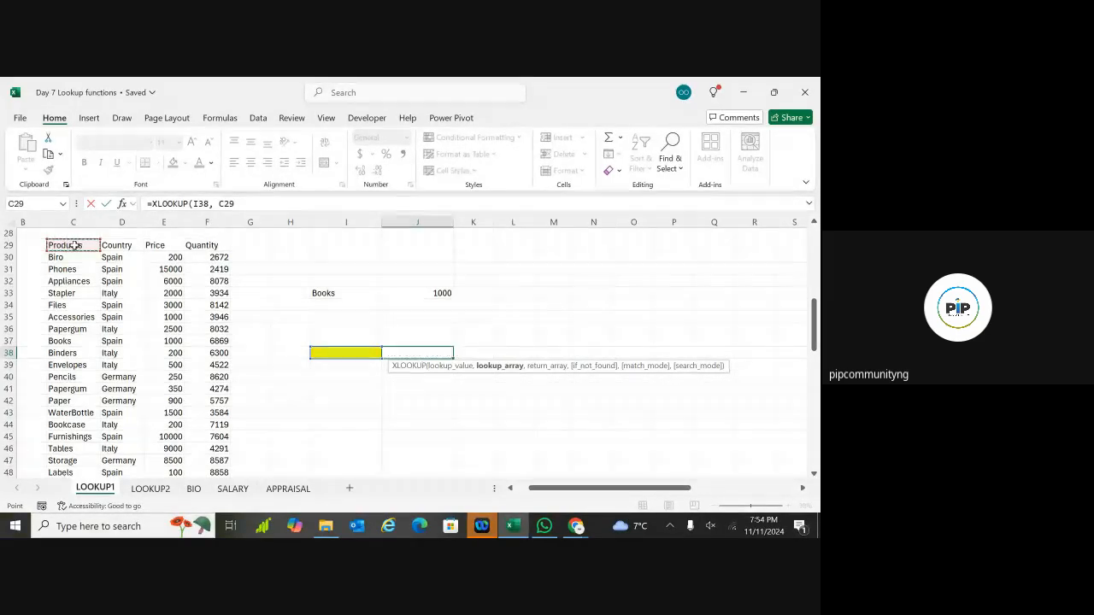
pyautogui.hotkey('ctrl', 'shift', 'Down')
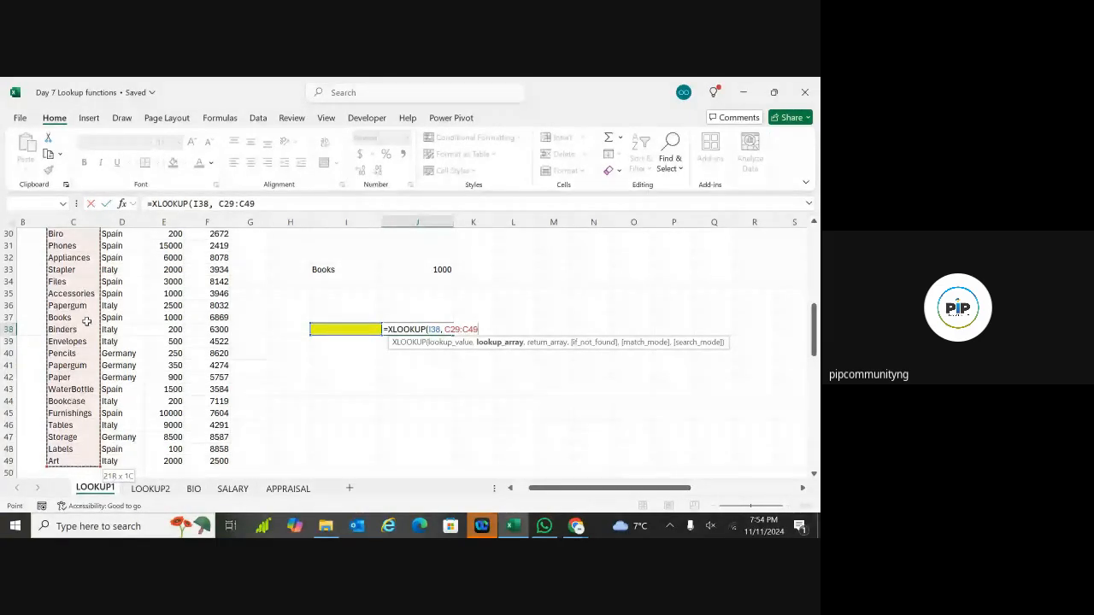
pyautogui.write(',')
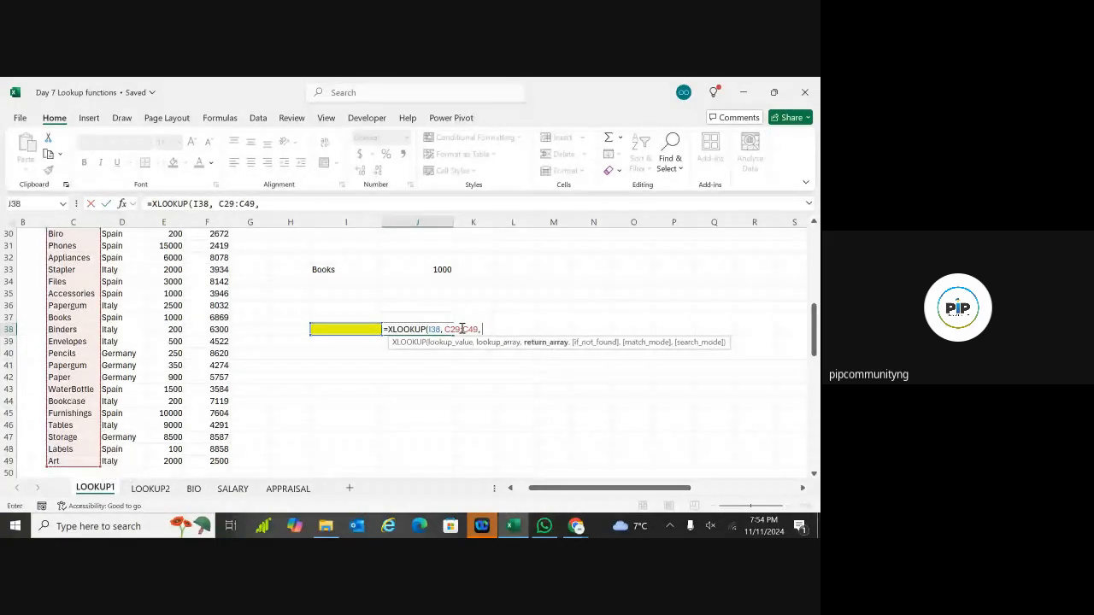
# Step: Complete J38's XLOOKUP with return array E29:E49, "Not Found" fallback and exact match 0
pyautogui.scroll(2, 461, 329)
pyautogui.scroll(1, 432, 322)
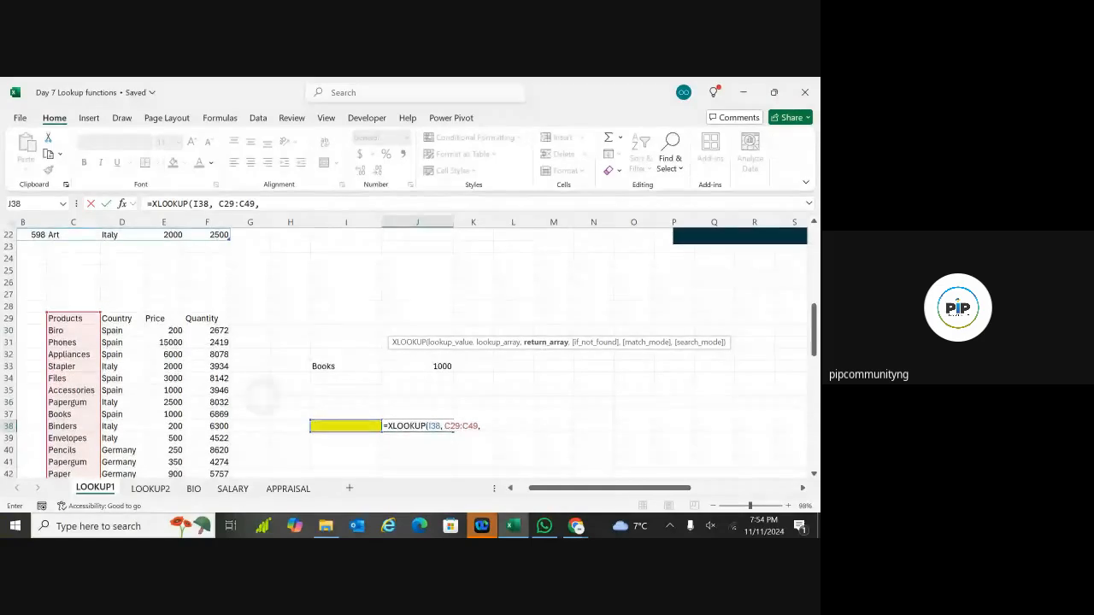
pyautogui.click(175, 330)
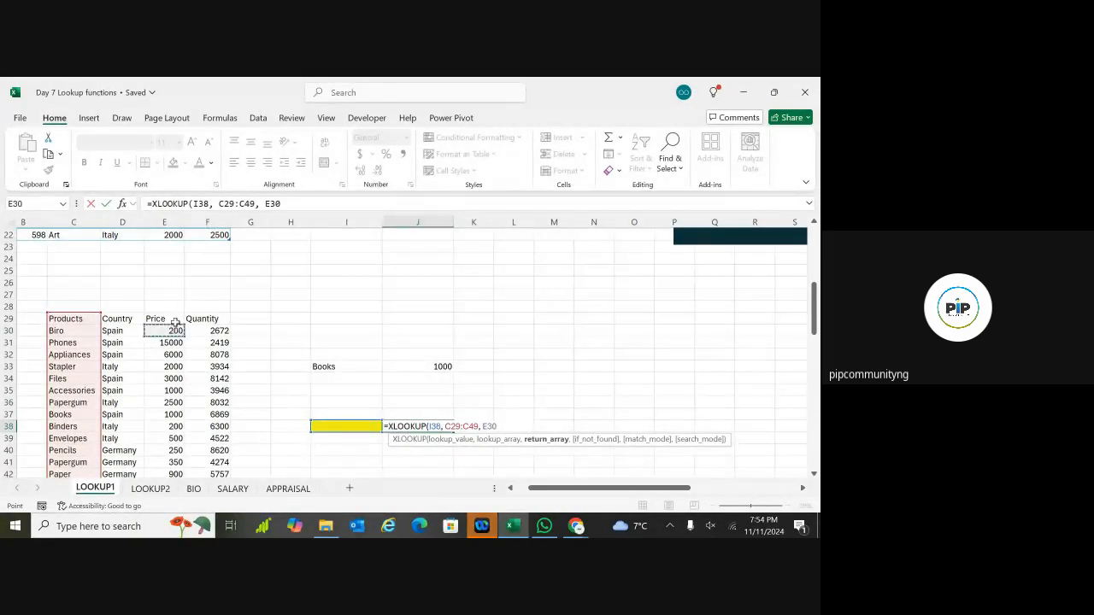
pyautogui.press('Up')
pyautogui.hotkey('ctrl', 'shift', 'Down')
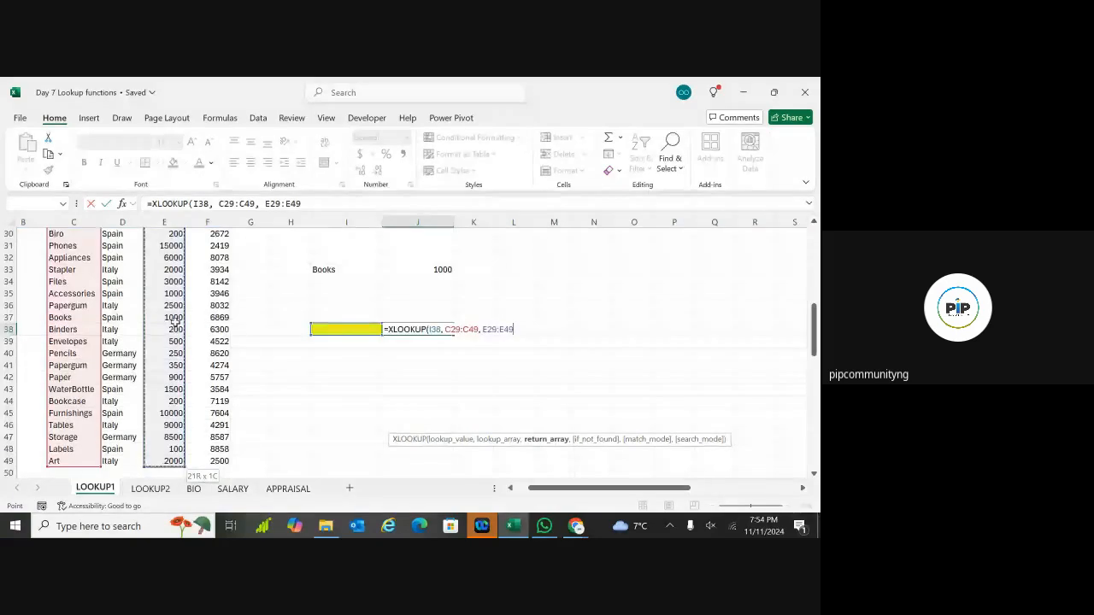
pyautogui.write(',')
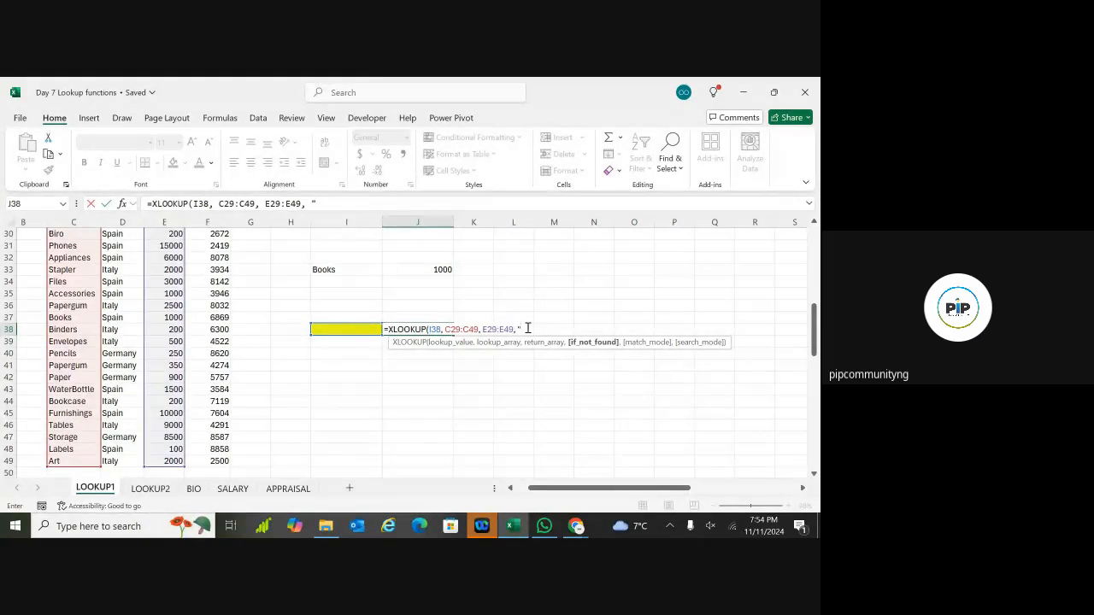
pyautogui.write('"Not Found"')
pyautogui.write(',')
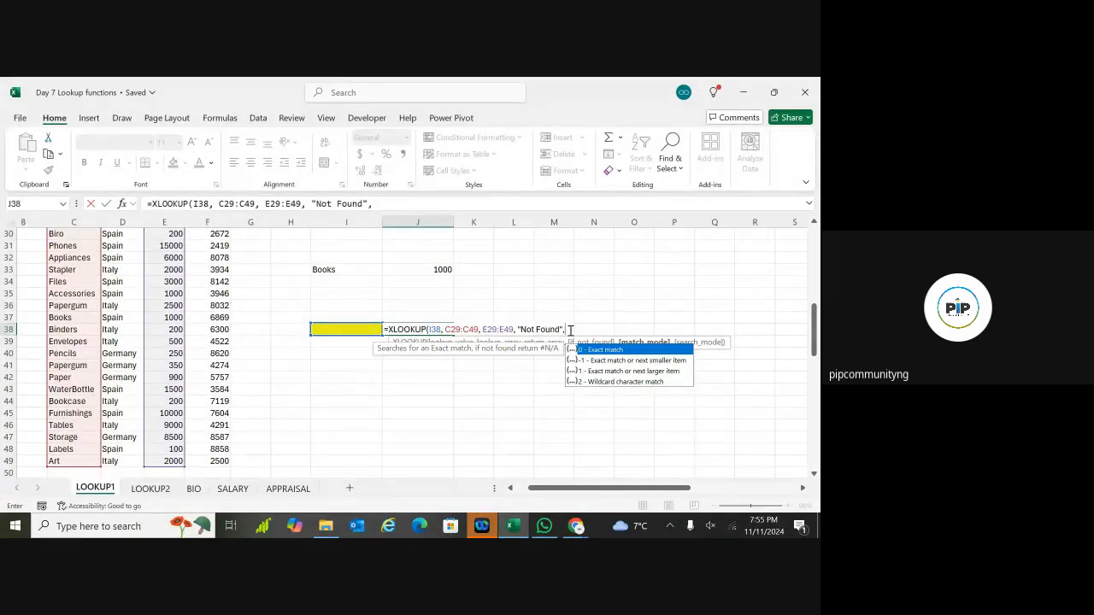
pyautogui.write('0')
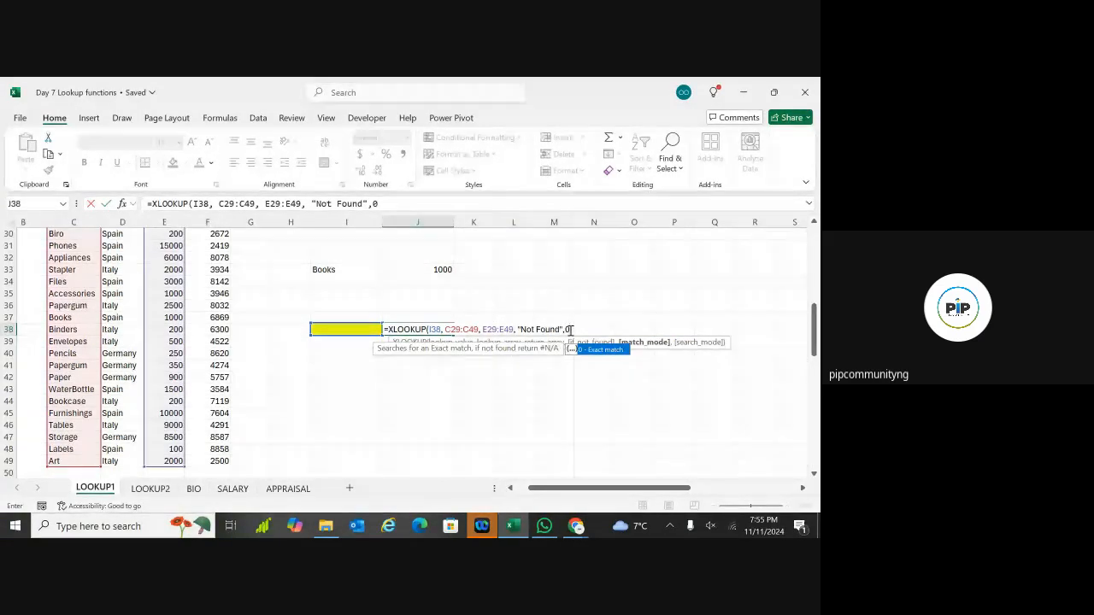
pyautogui.write(')')
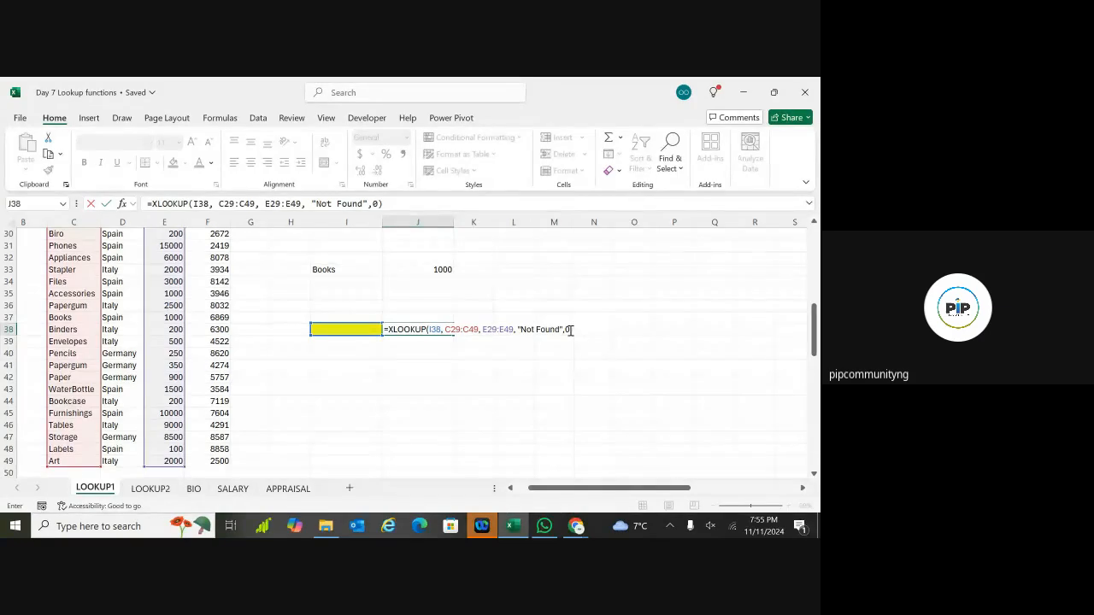
pyautogui.press('Return')
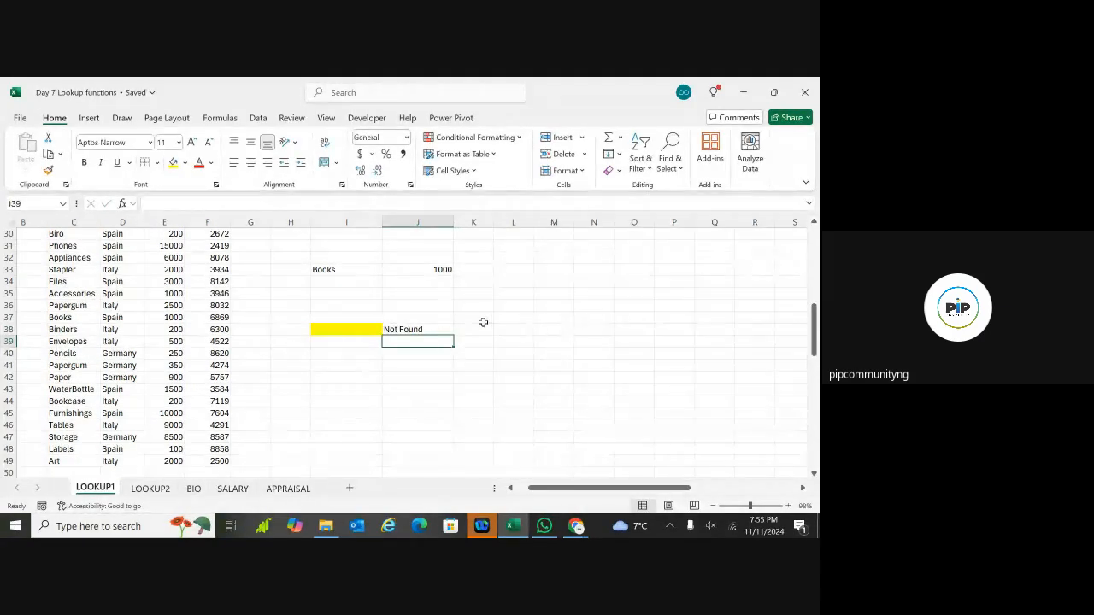
# Step: Temporarily clear Pencils from C40 to test the lookup, then undo to restore it
pyautogui.click(433, 326)
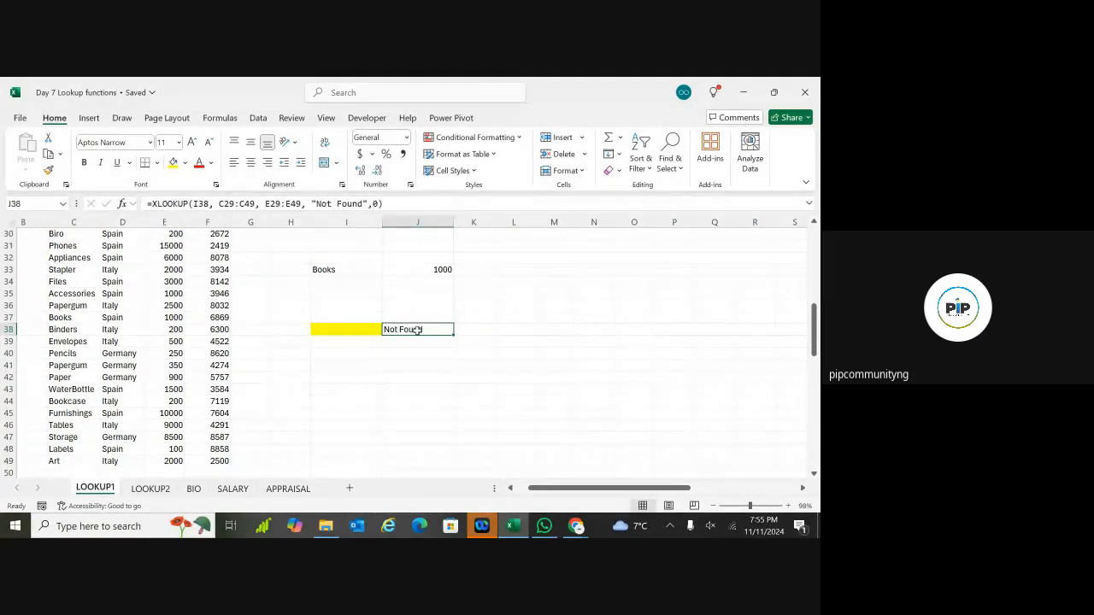
pyautogui.click(348, 330)
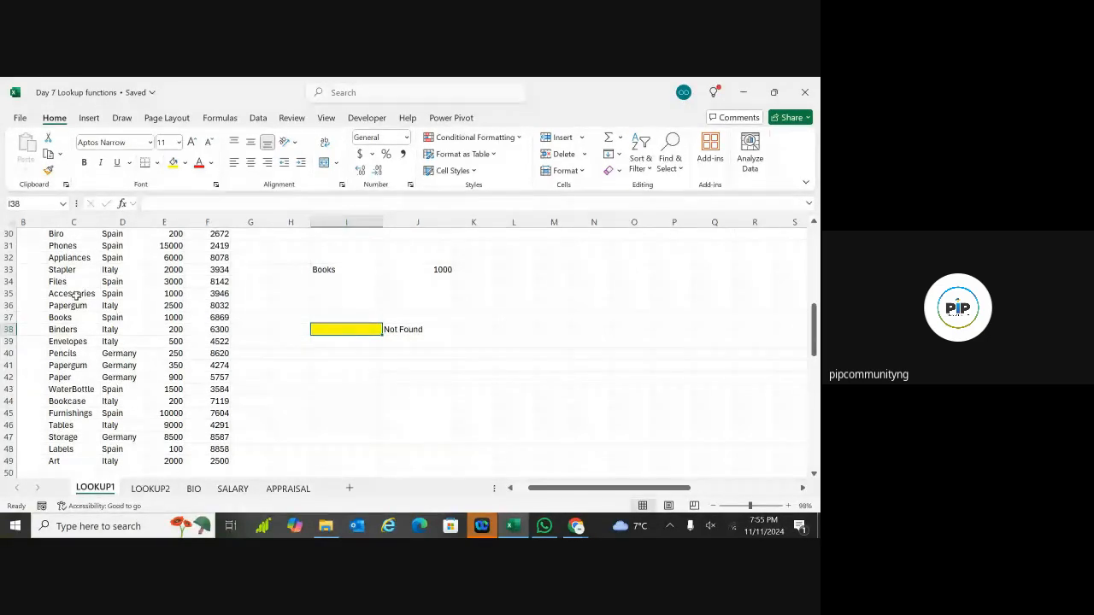
pyautogui.click(69, 353)
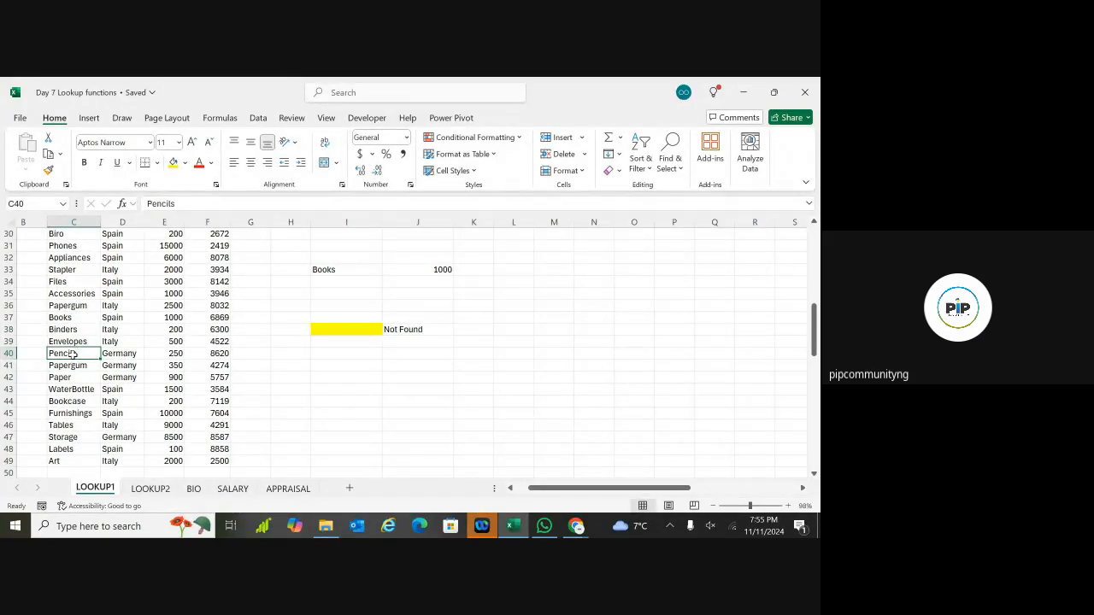
pyautogui.press('Delete')
pyautogui.click(288, 386)
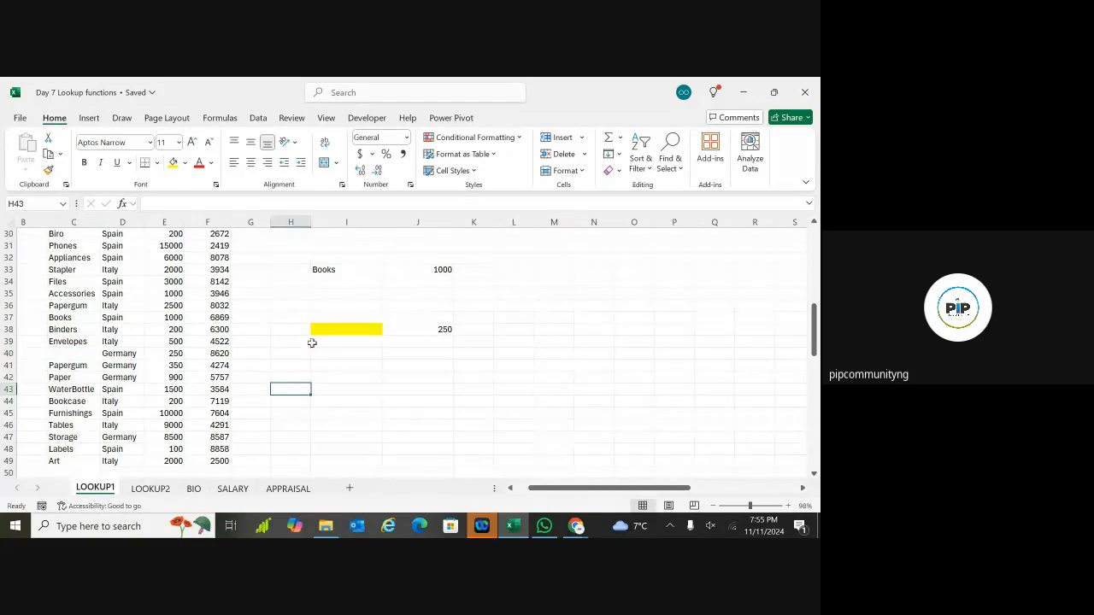
pyautogui.click(350, 329)
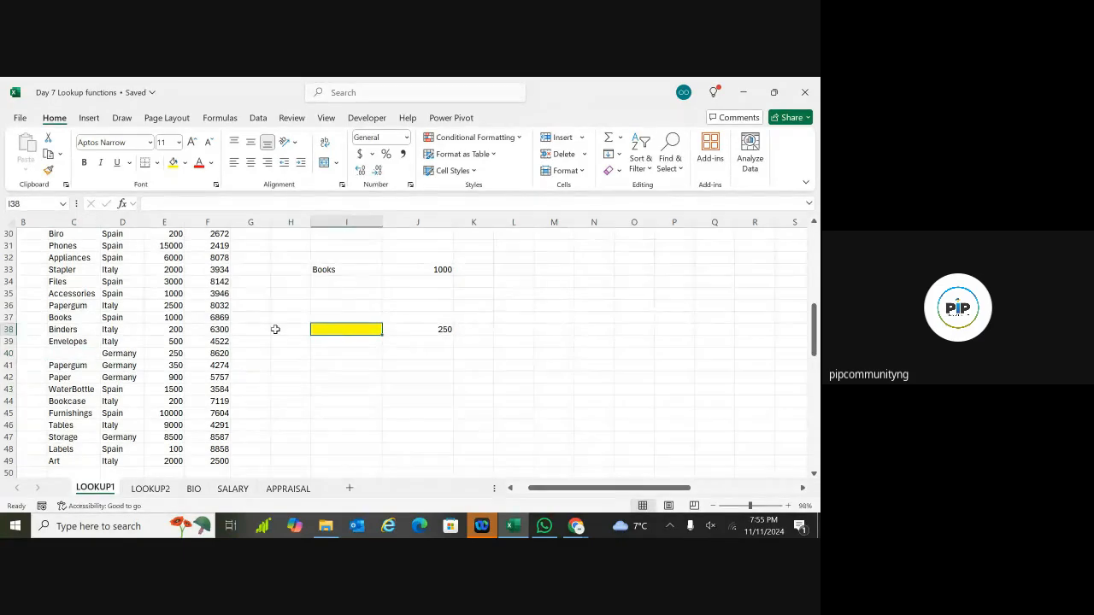
pyautogui.click(67, 353)
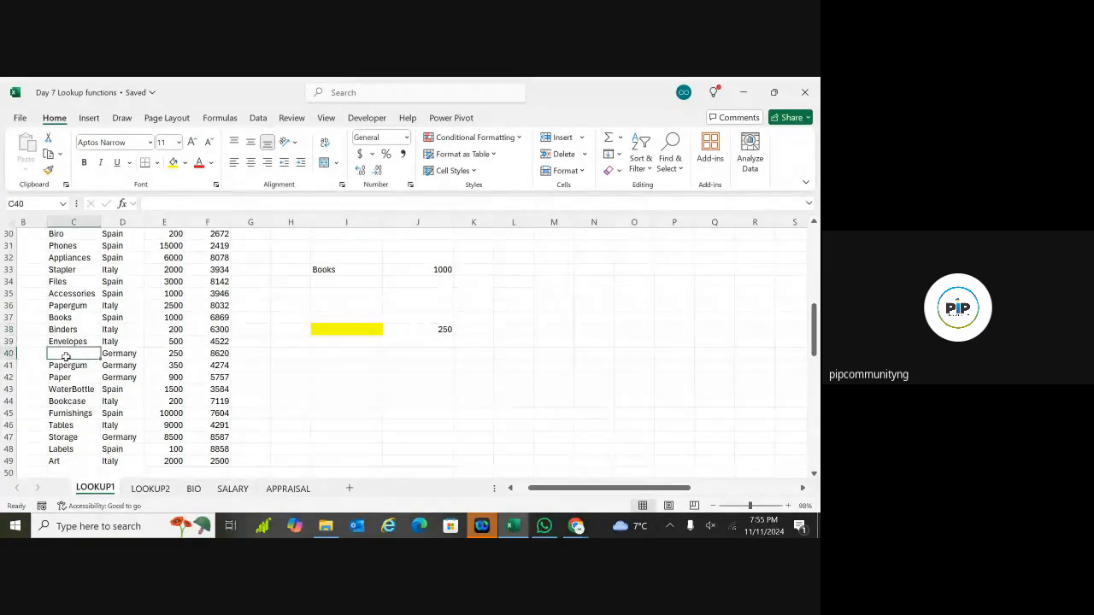
pyautogui.click(176, 353)
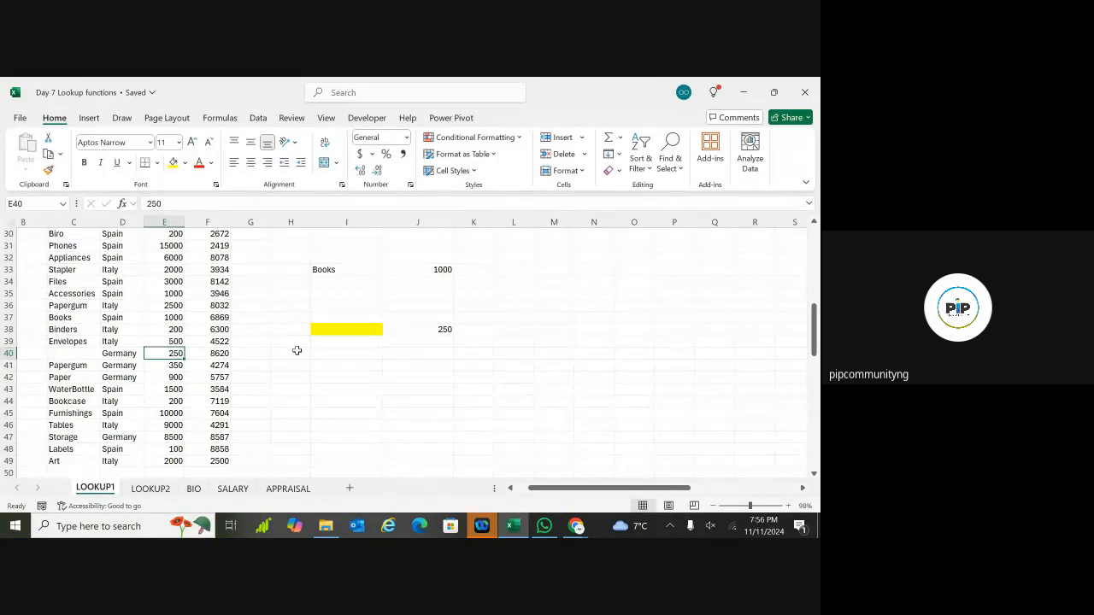
pyautogui.hotkey('ctrl', 'z')
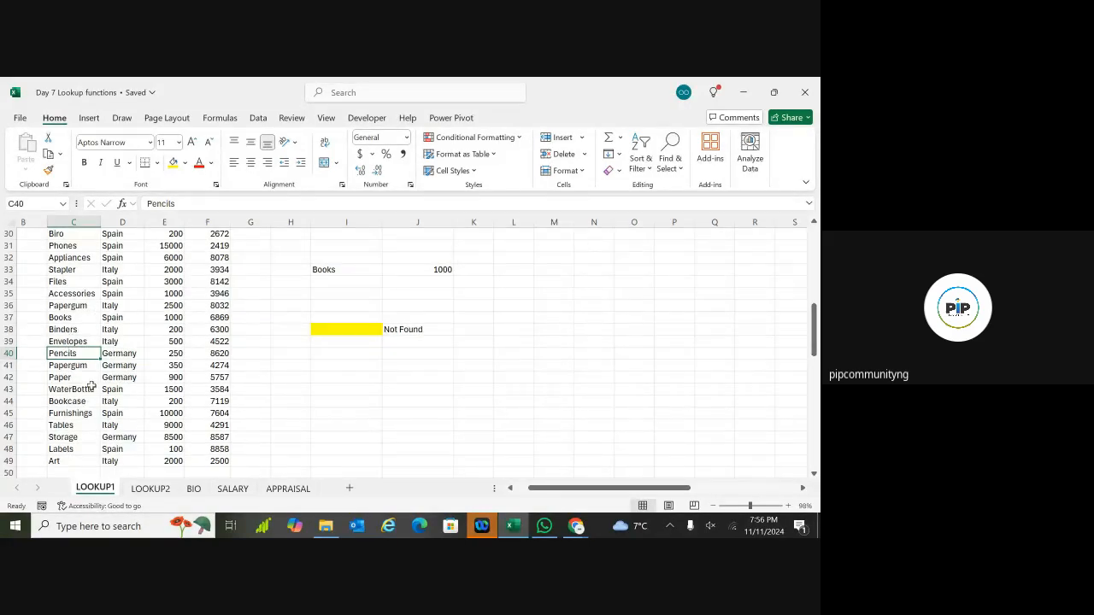
# Step: Enter Book in I38 so J38's exact-match lookup shows Not Found
pyautogui.doubleClick(328, 331)
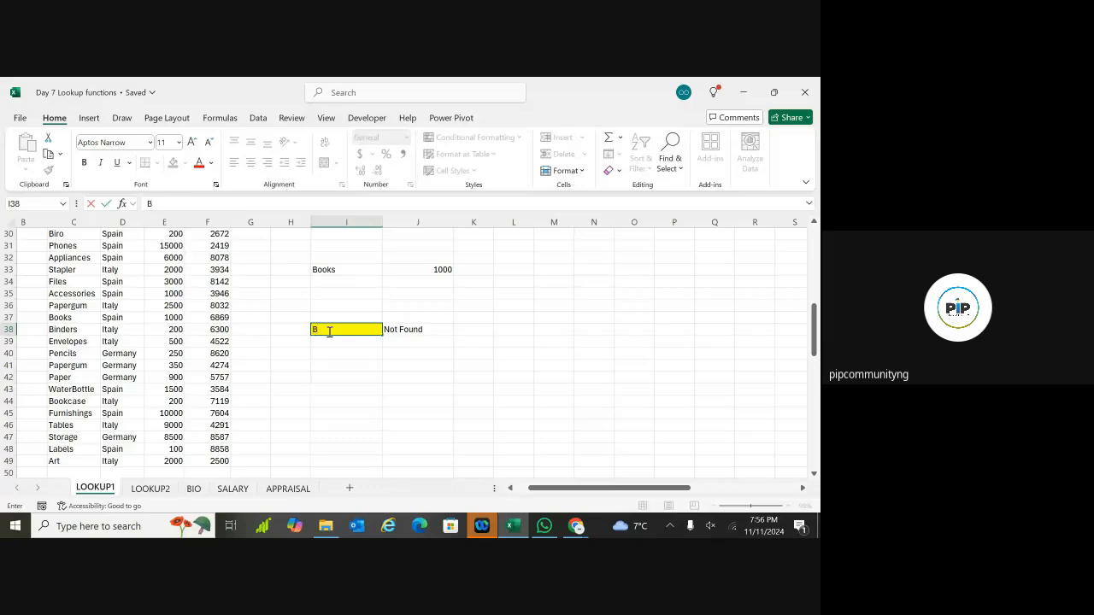
pyautogui.press('Return')
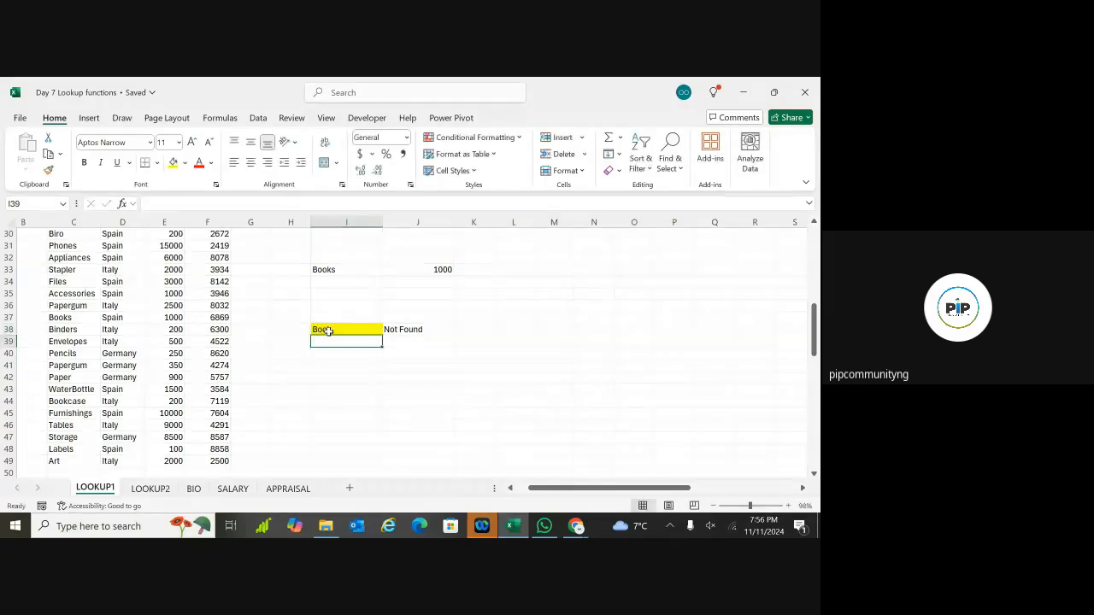
pyautogui.click(349, 373)
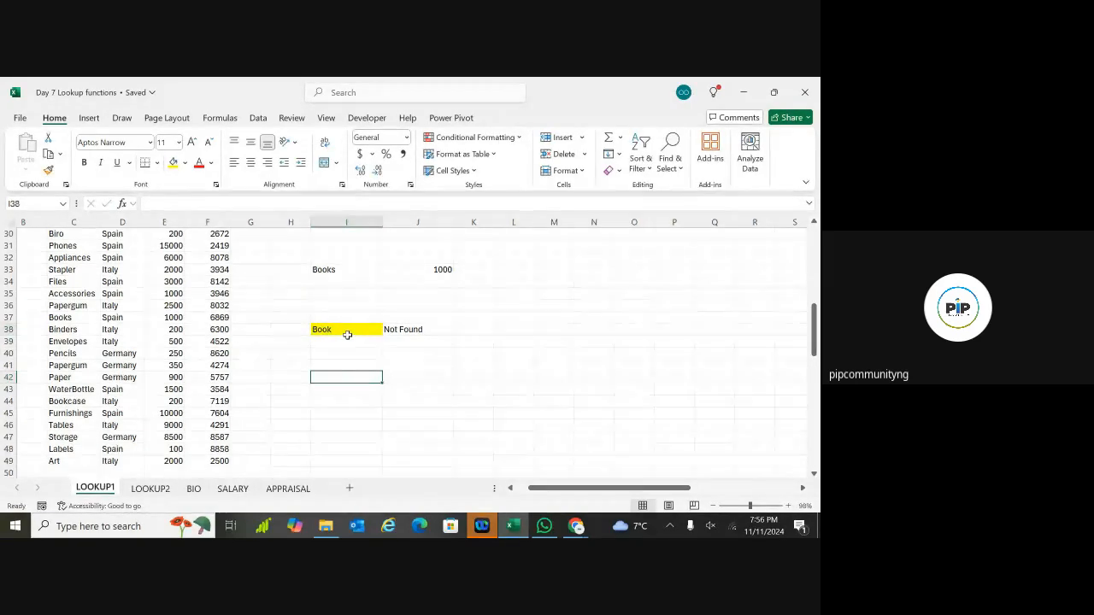
pyautogui.click(348, 332)
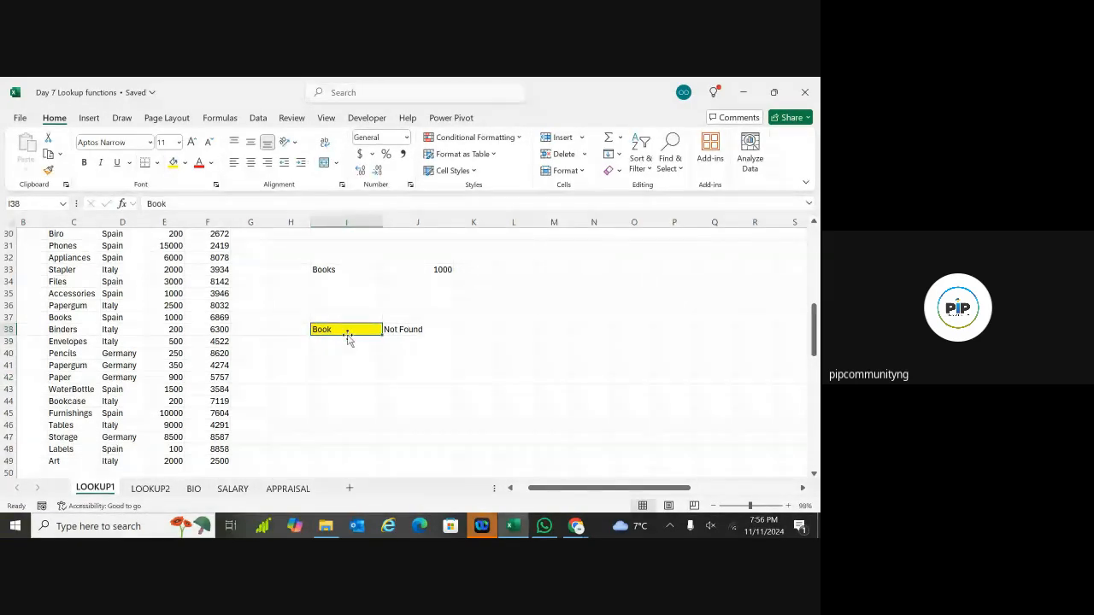
pyautogui.doubleClick(399, 330)
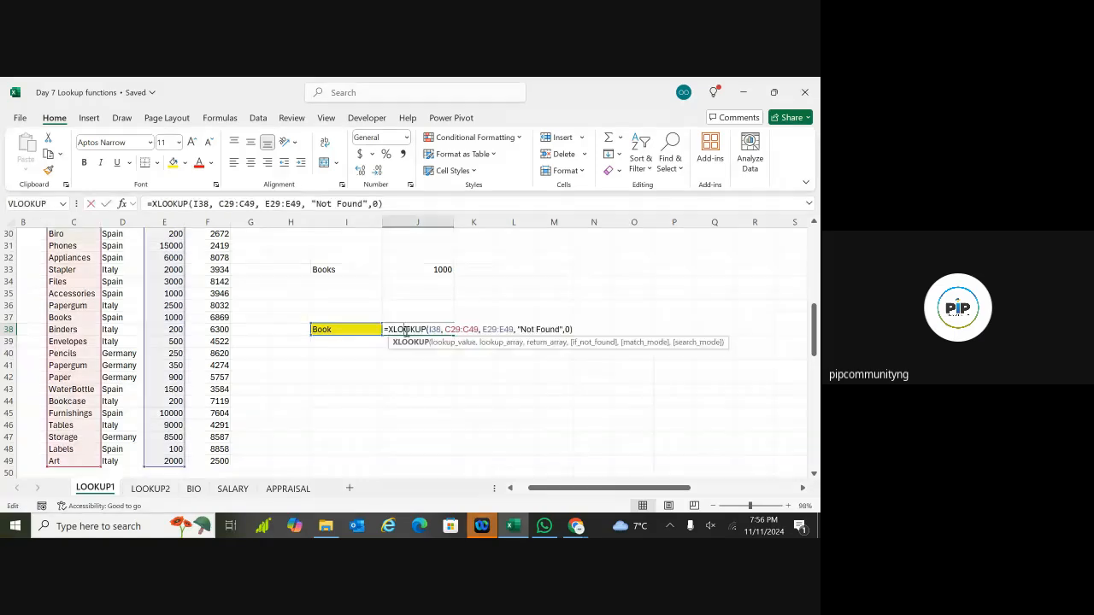
# Step: Change J38's match mode to 1 for next-larger matching, returning 200
pyautogui.click(570, 330)
pyautogui.press('BackSpace')
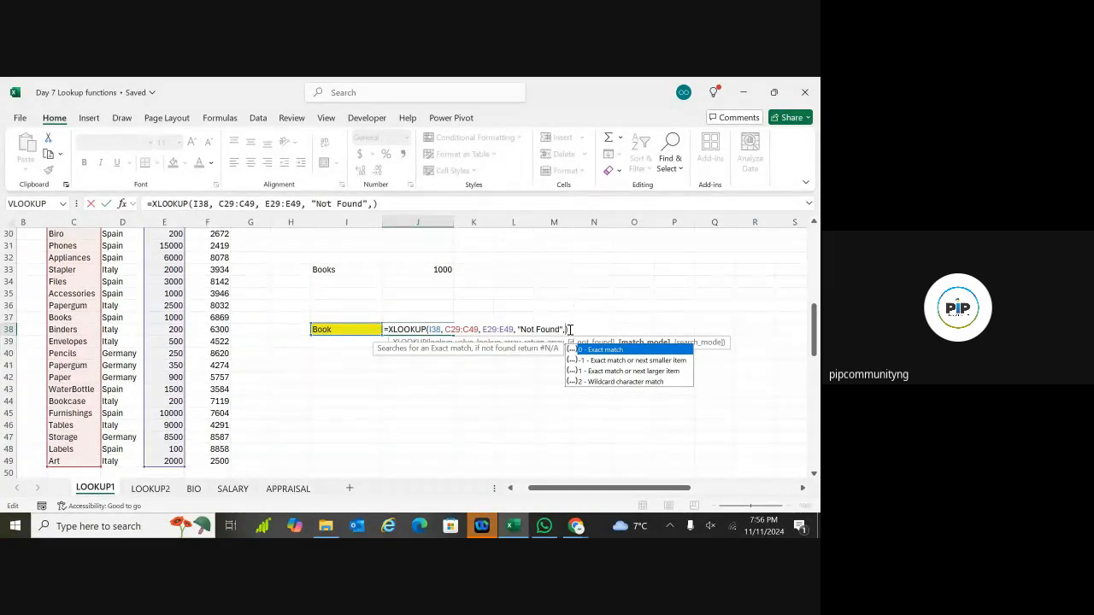
pyautogui.write('1')
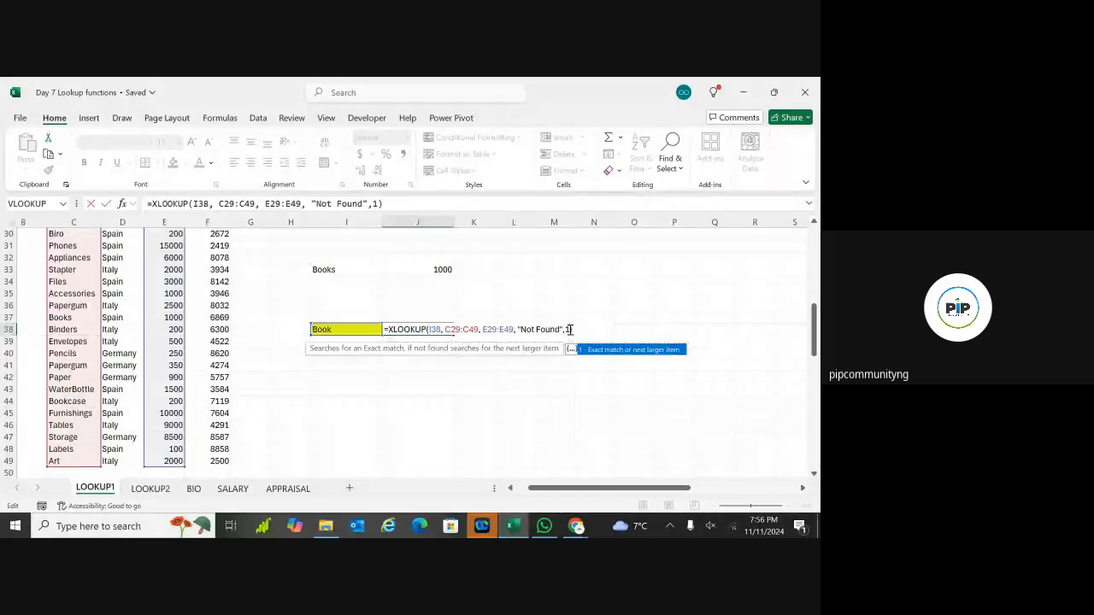
pyautogui.press('Return')
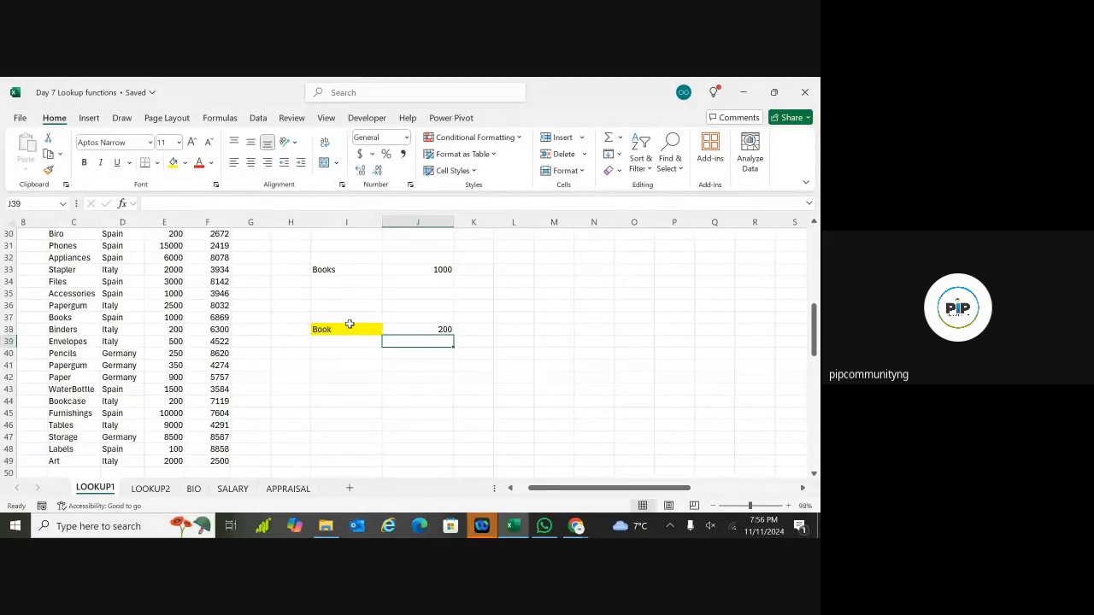
# Step: Restore J38's match mode to 0 so it shows Not Found again
pyautogui.click(419, 330)
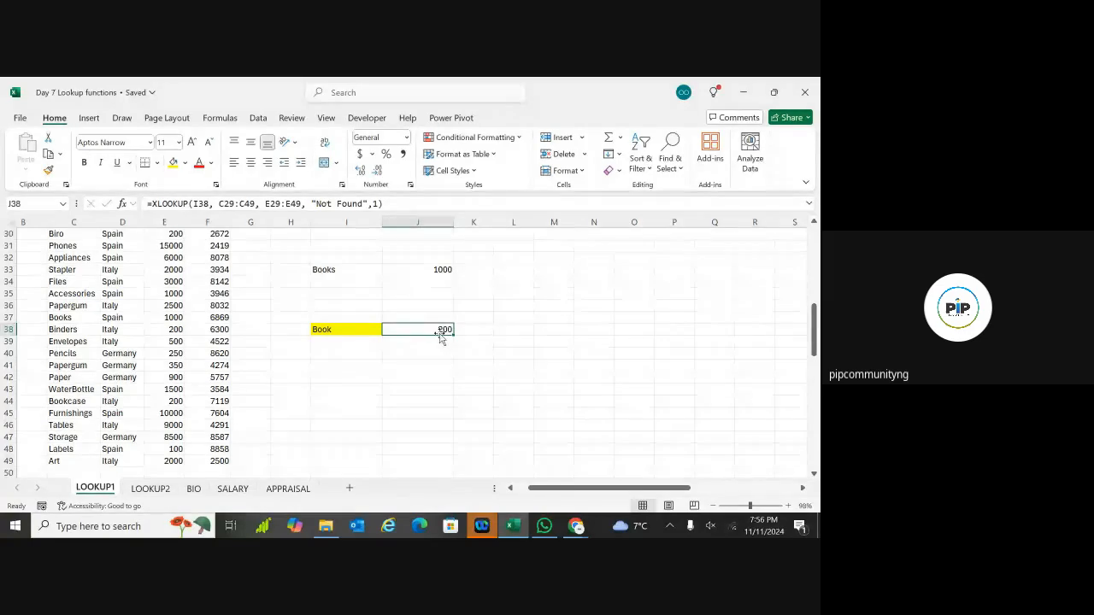
pyautogui.doubleClick(441, 333)
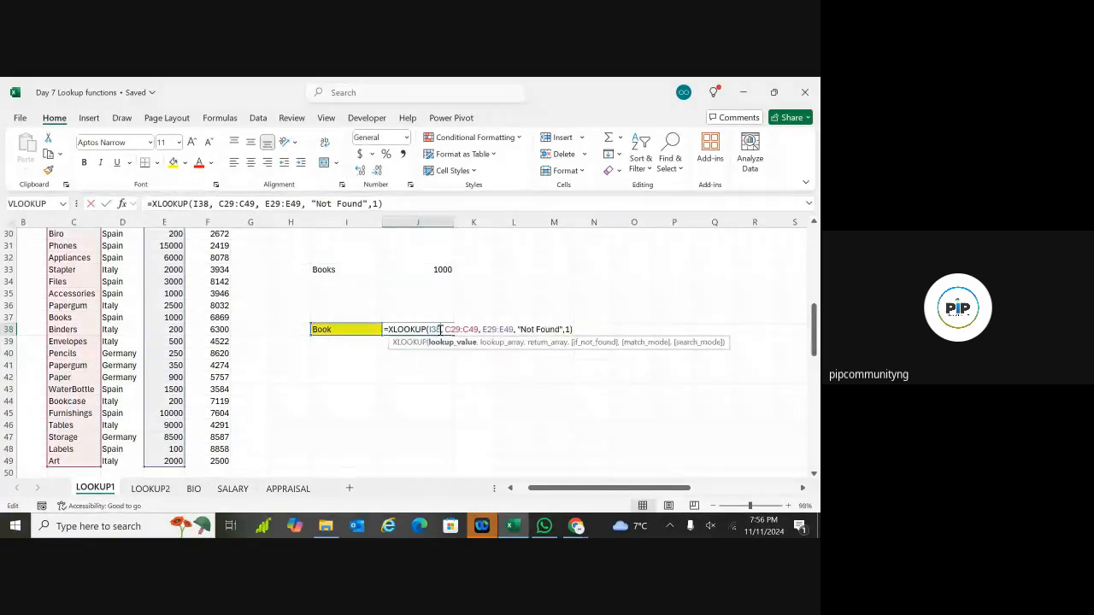
pyautogui.click(569, 330)
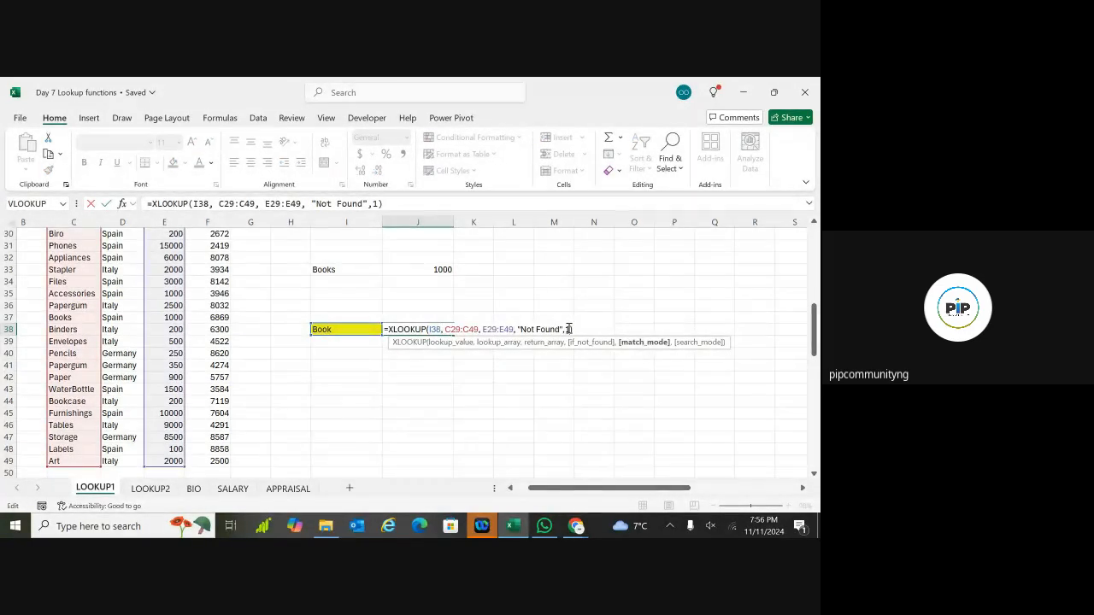
pyautogui.press('BackSpace')
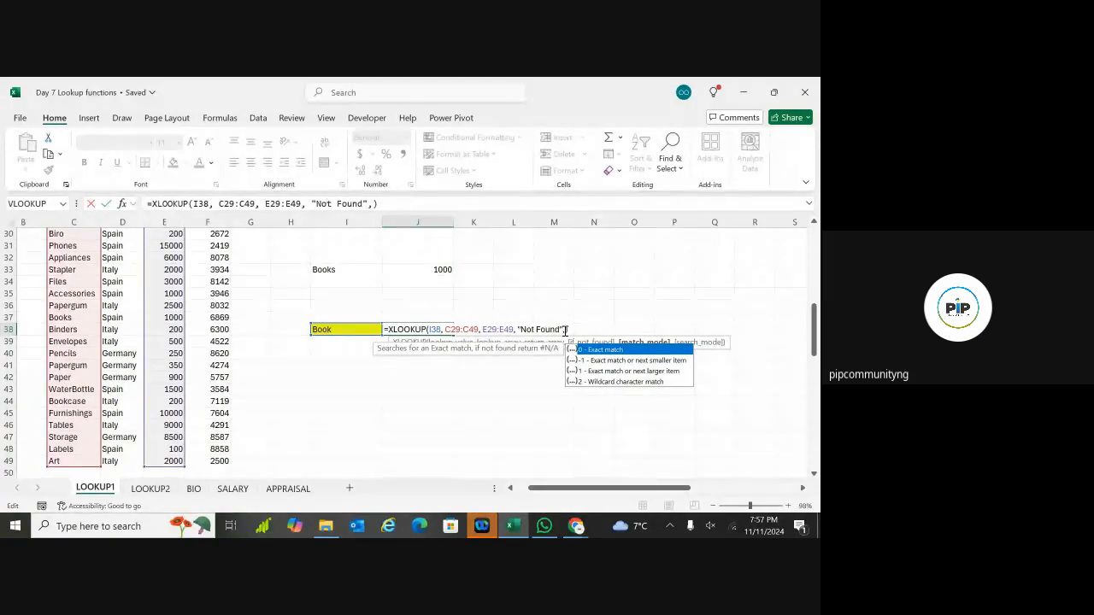
pyautogui.write('0')
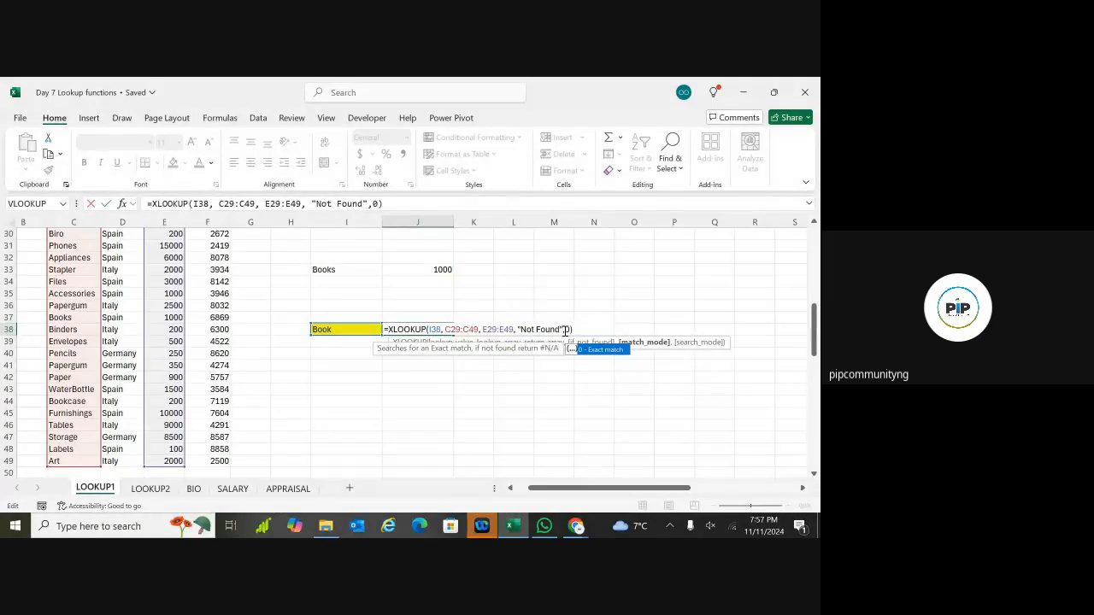
pyautogui.press('Return')
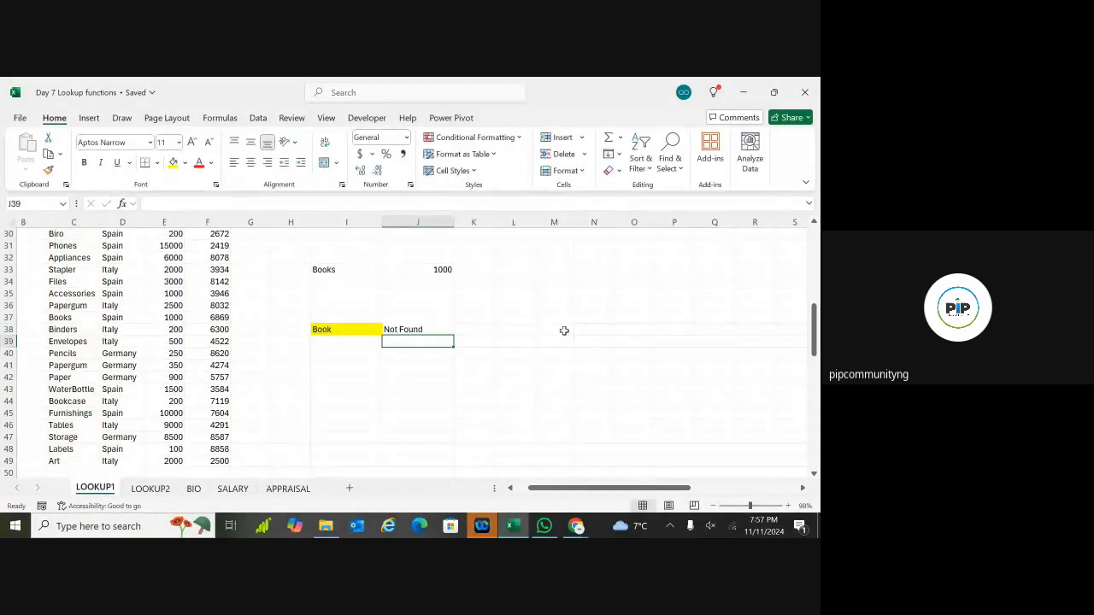
# Step: Change I38 from Book to Books so J38's XLOOKUP returns 1000
pyautogui.click(342, 330)
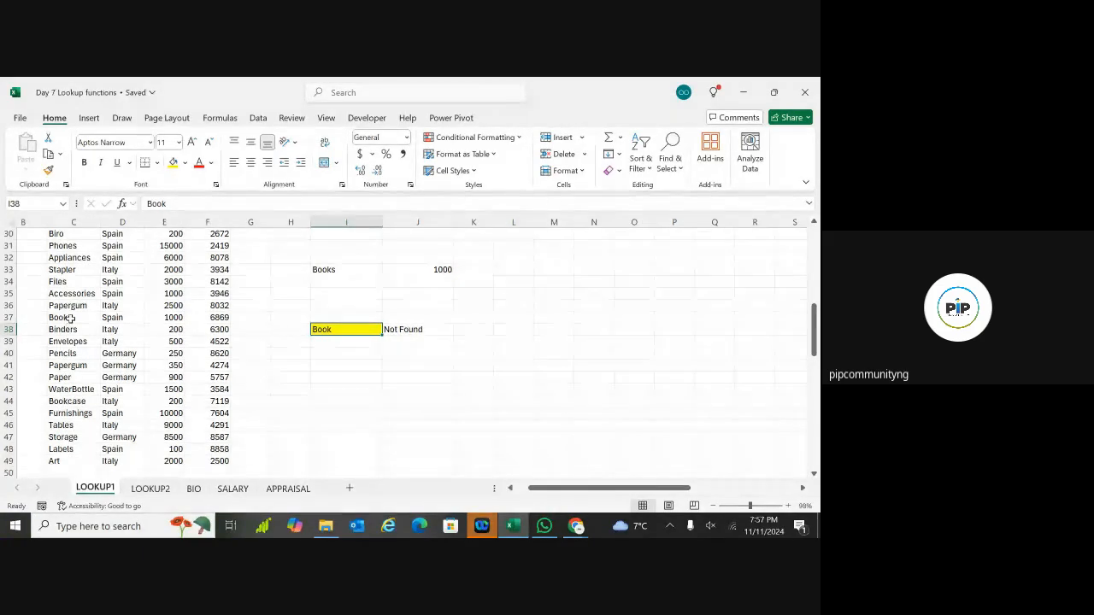
pyautogui.doubleClick(338, 330)
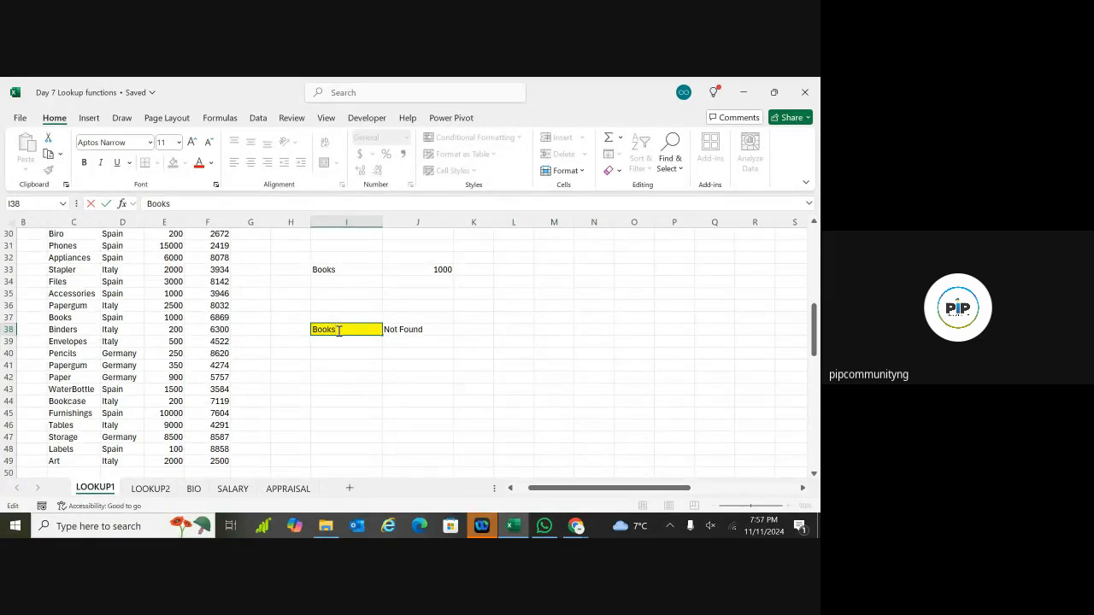
pyautogui.press('Return')
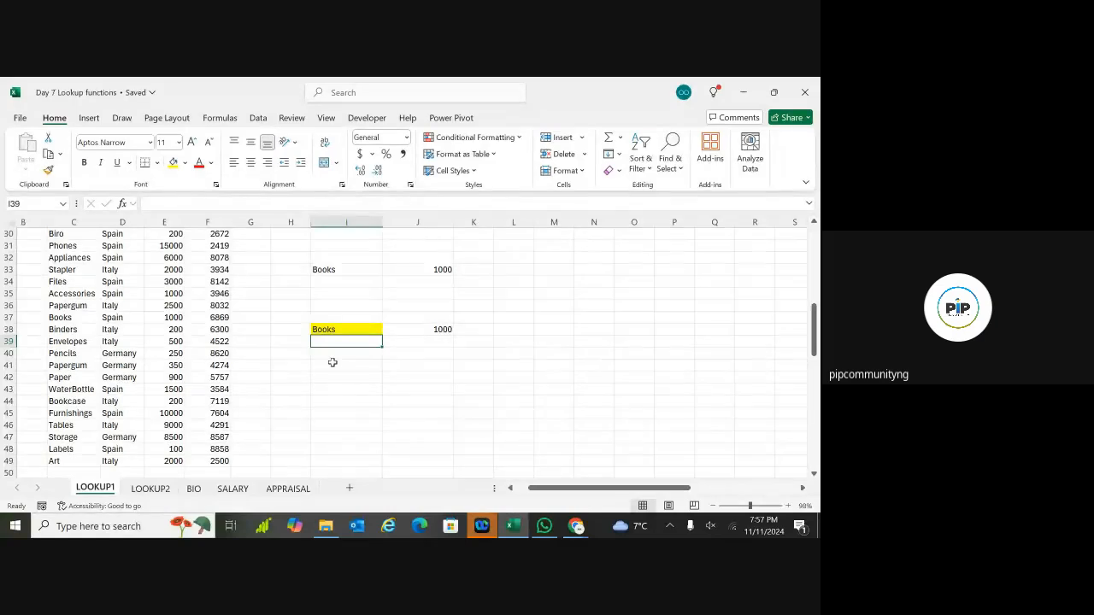
pyautogui.scroll(5, 330, 364)
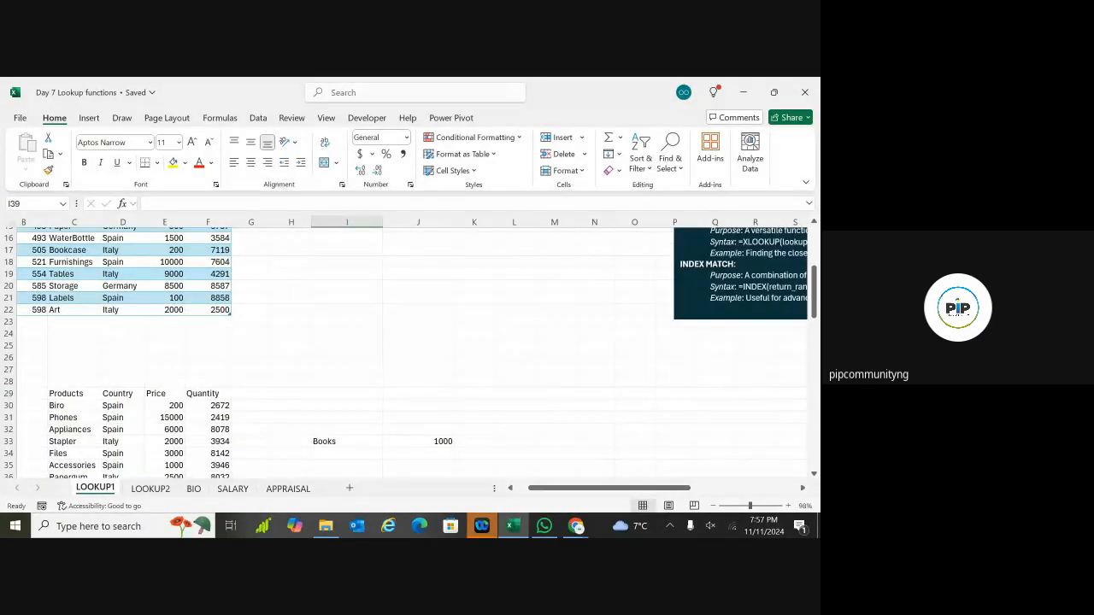
pyautogui.scroll(-7, 330, 363)
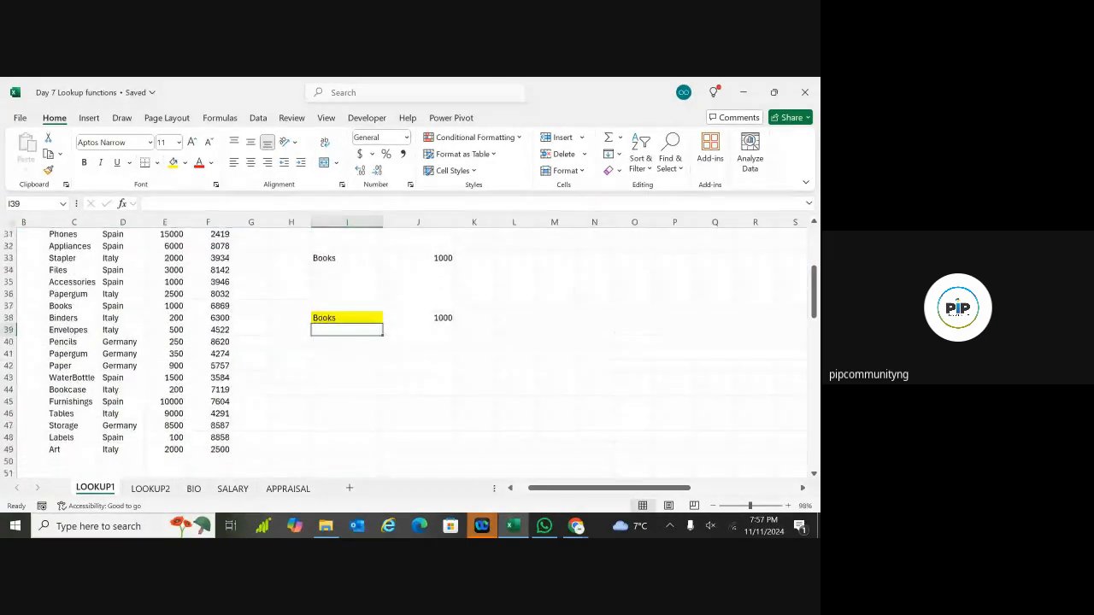
pyautogui.scroll(-2, 329, 364)
pyautogui.scroll(6, 330, 363)
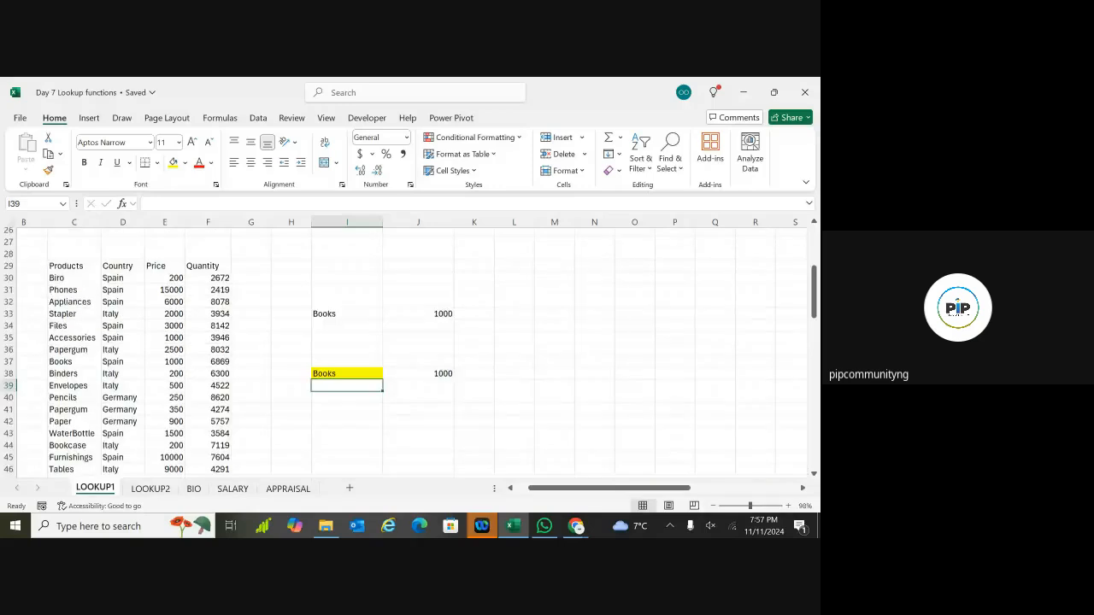
pyautogui.scroll(-2, 329, 363)
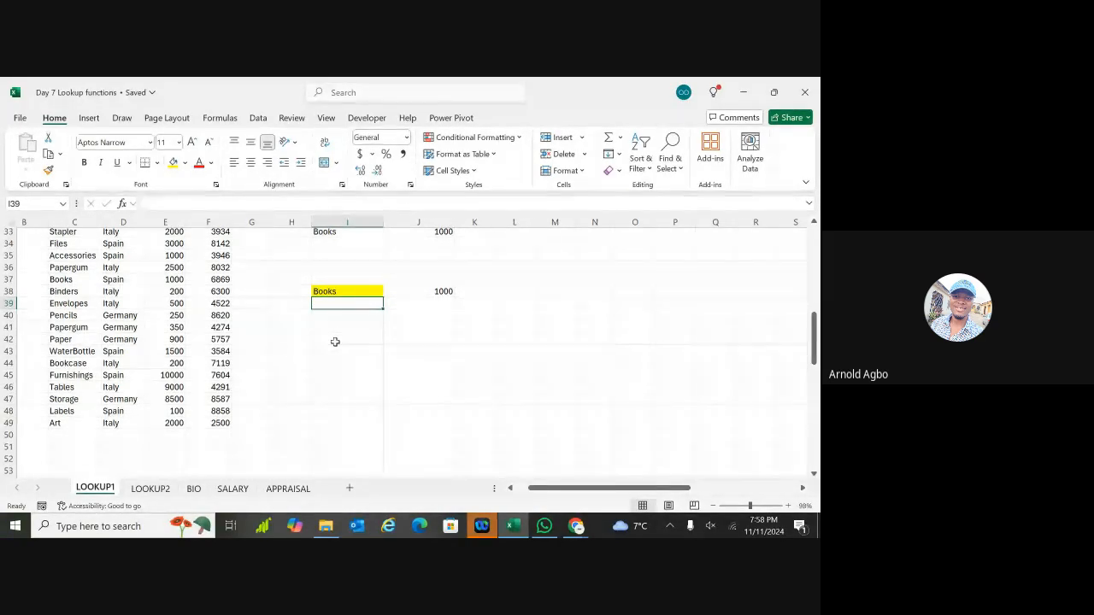
# Step: Type WaterBottle into I42 and begin an =XLOOKUP( formula in J42
pyautogui.doubleClick(335, 339)
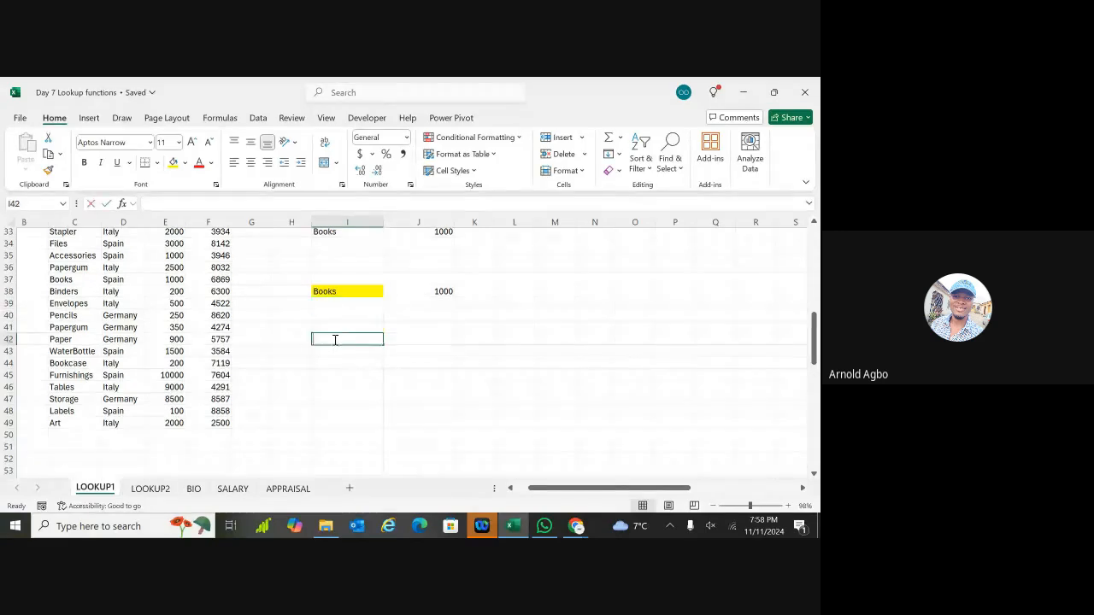
pyautogui.write('Water')
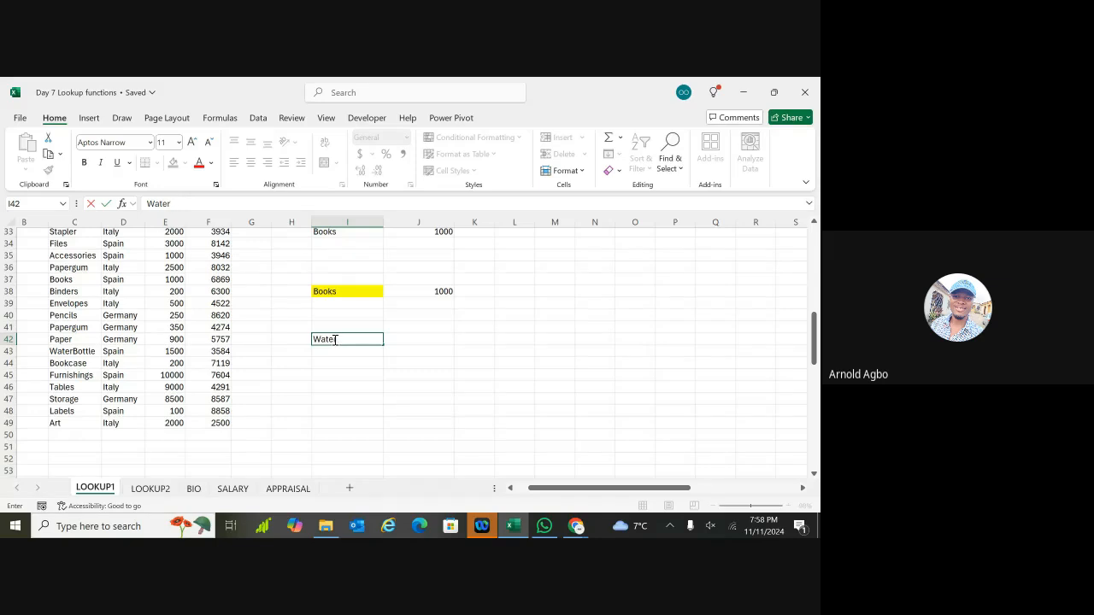
pyautogui.write('Bottle')
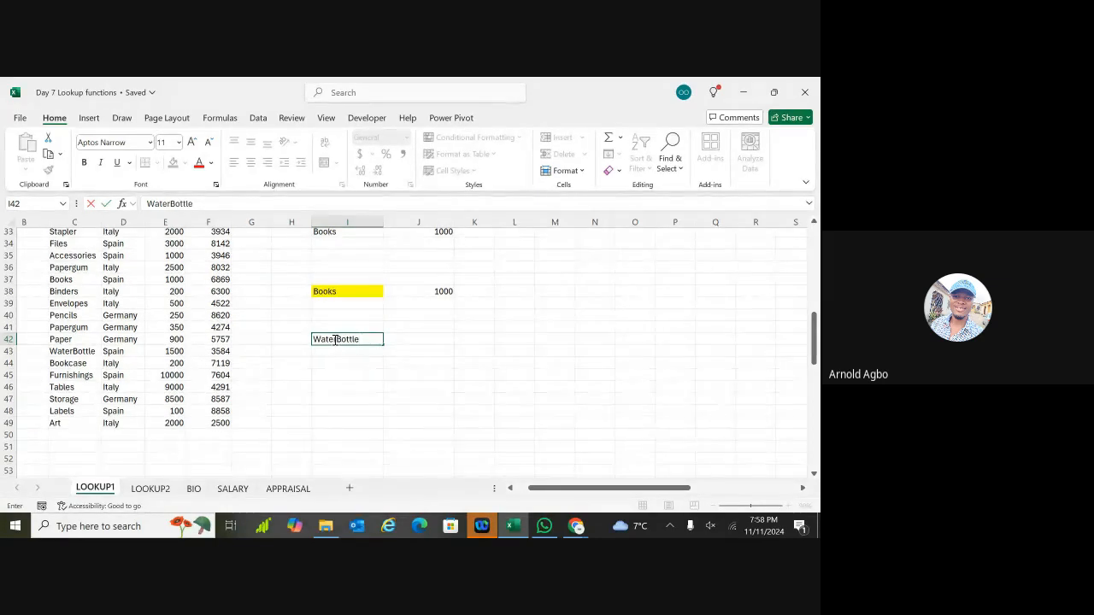
pyautogui.doubleClick(417, 341)
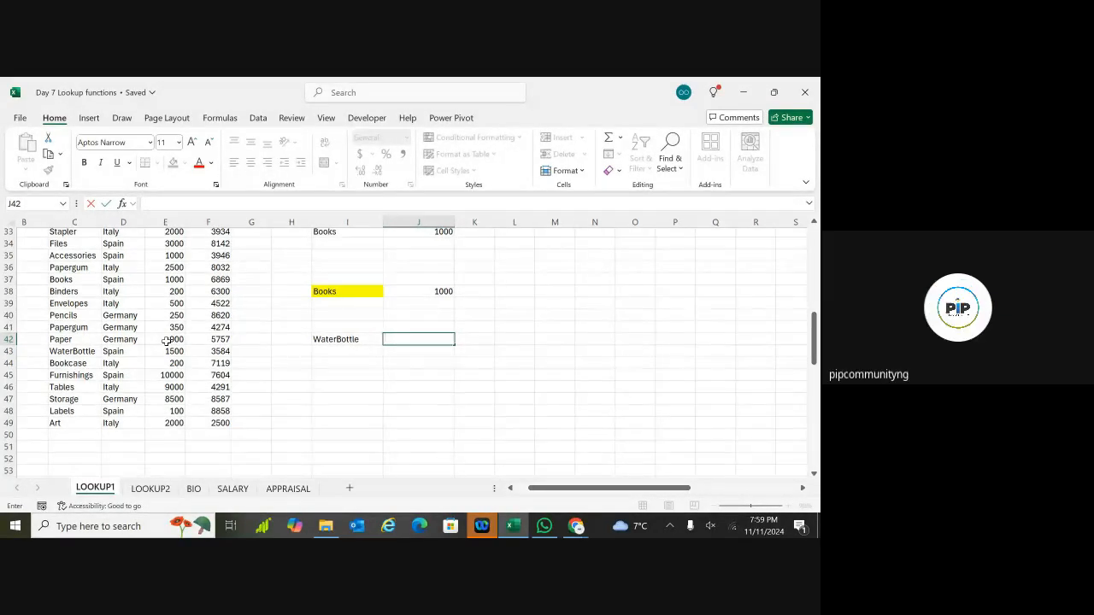
pyautogui.write('=xloo')
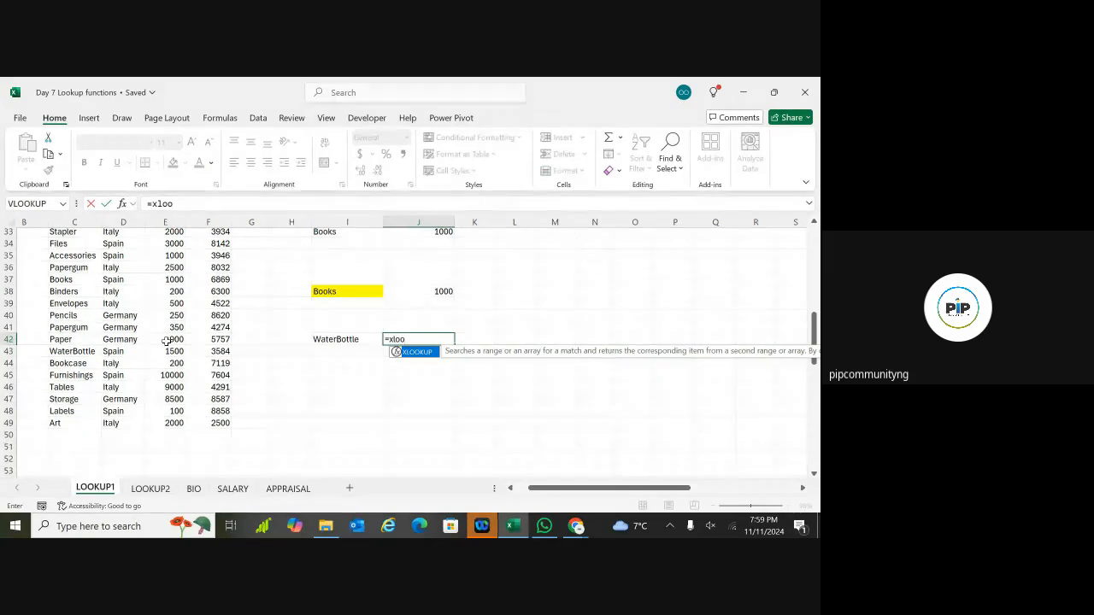
pyautogui.doubleClick(419, 353)
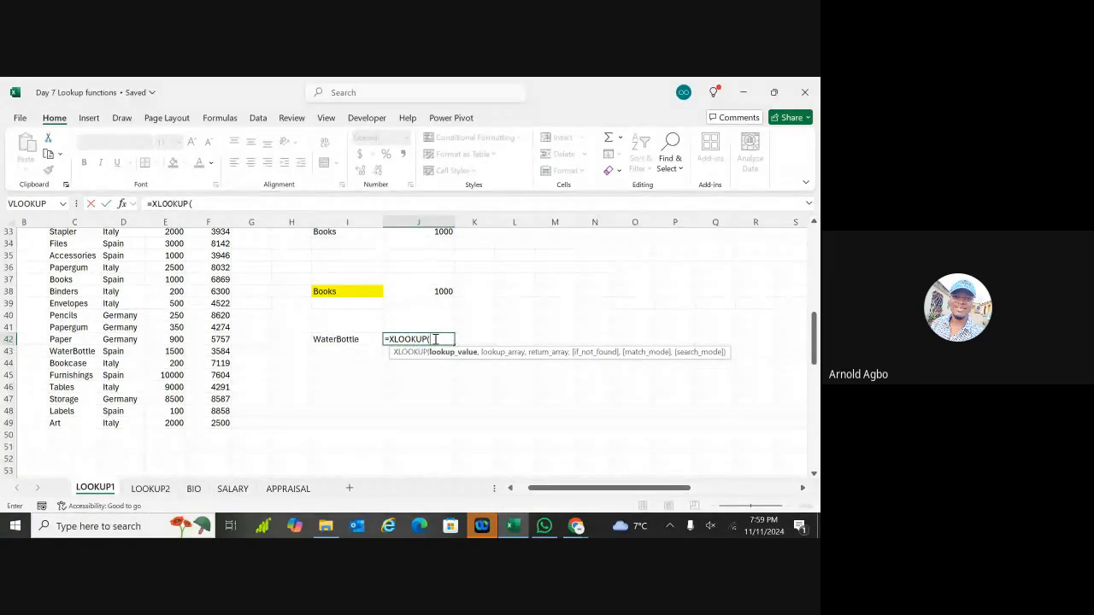
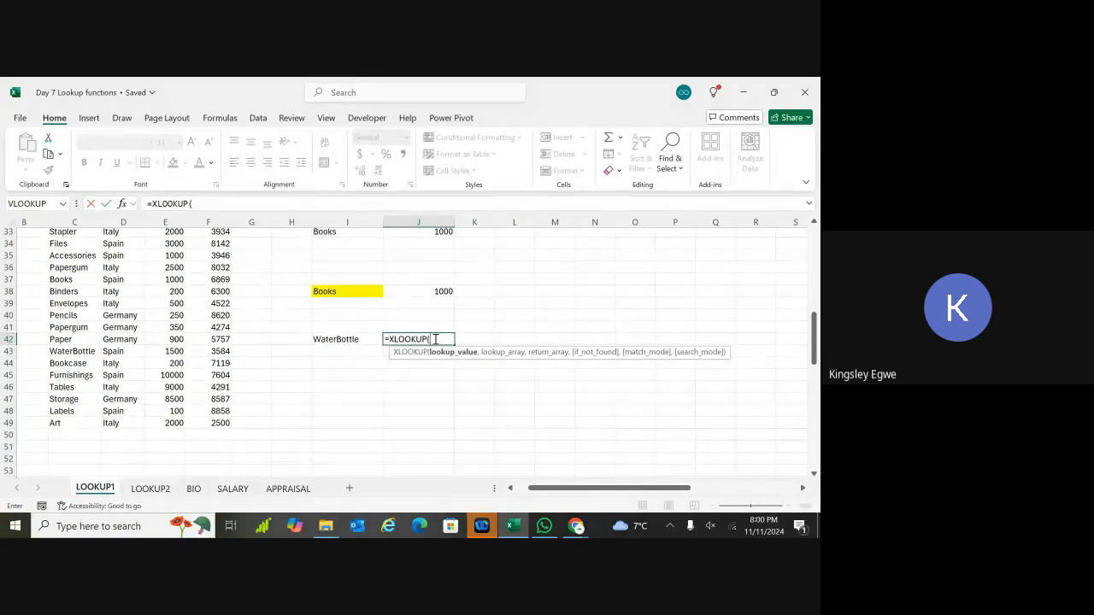
# Step: Use I42 (WaterBottle) as the lookup value of the J42 XLOOKUP and bring the table headers into view
pyautogui.click(358, 340)
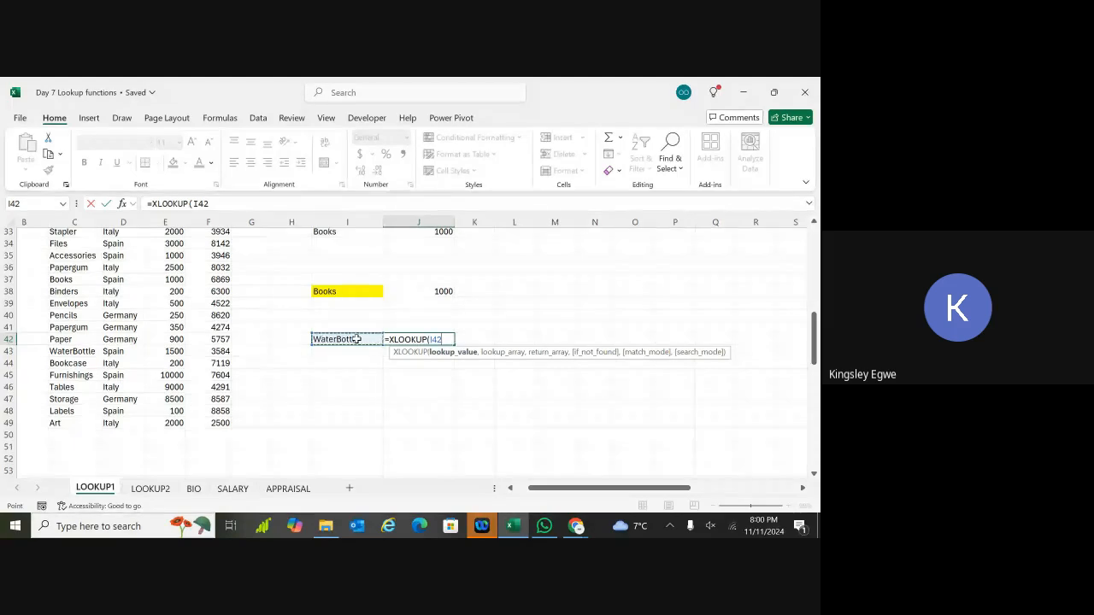
pyautogui.write(',')
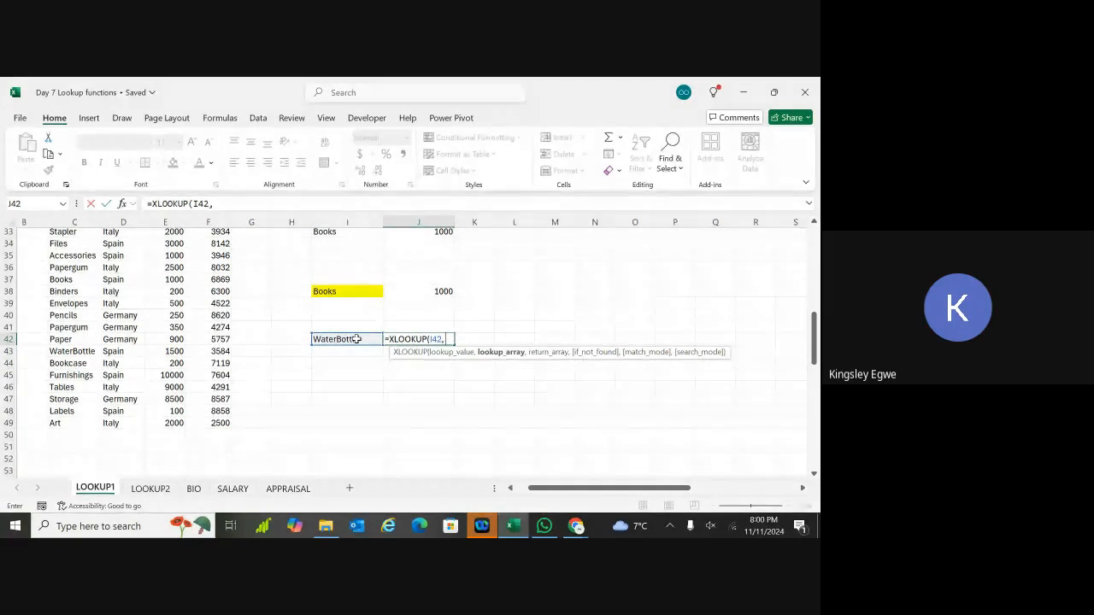
pyautogui.scroll(2, 355, 339)
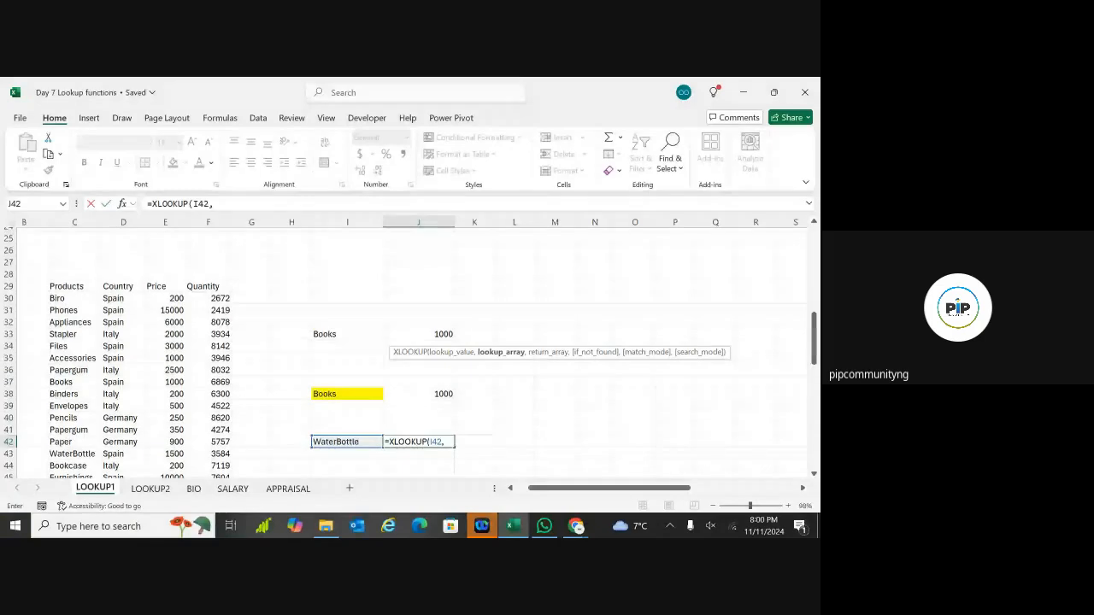
pyautogui.scroll(1, 410, 350)
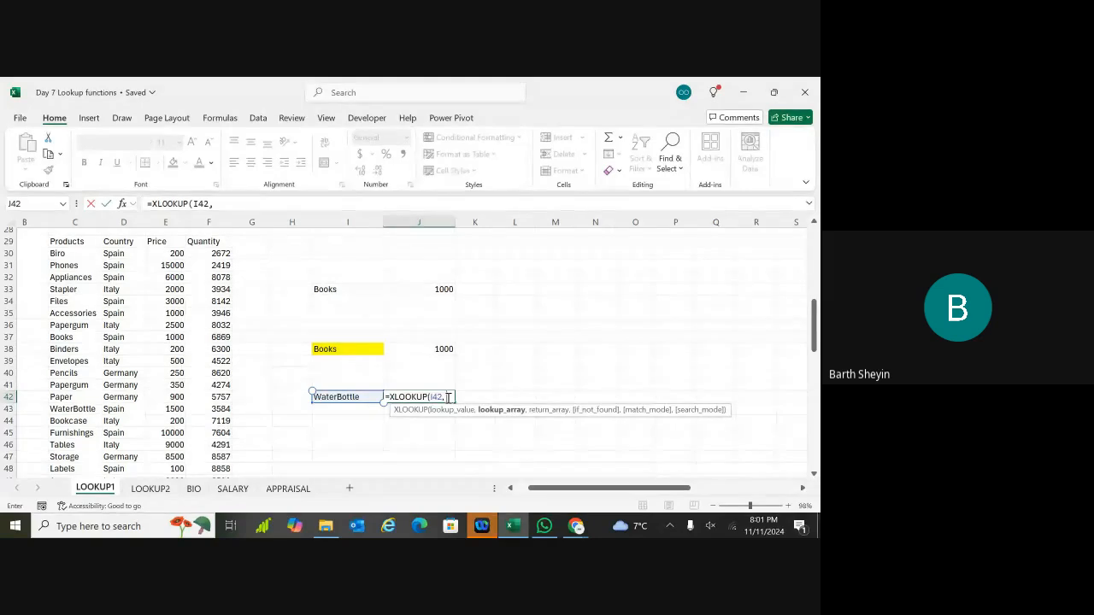
# Step: Try the references C29:F35, C29, I42, H41:L45 and I41 in the J42 formula
pyautogui.moveTo(209, 310); pyautogui.dragTo(80, 242)
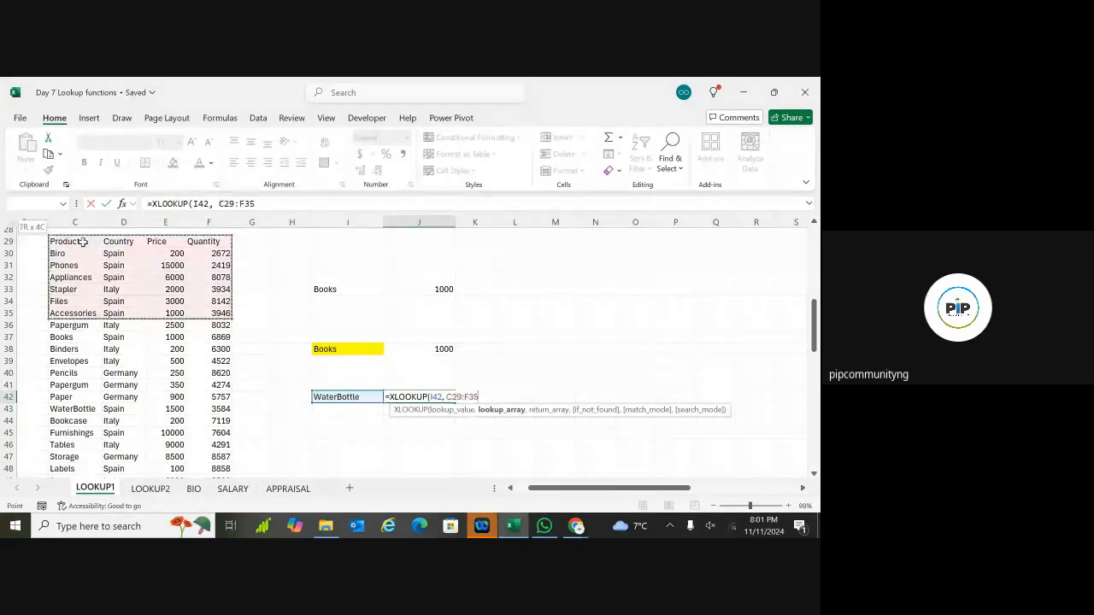
pyautogui.click(82, 242)
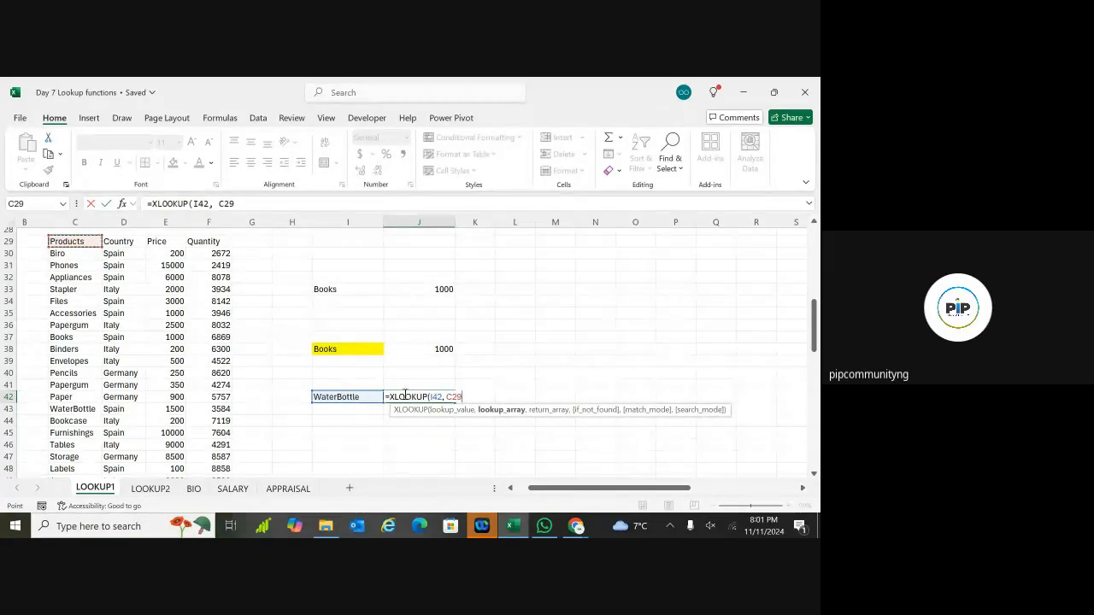
pyautogui.click(360, 396)
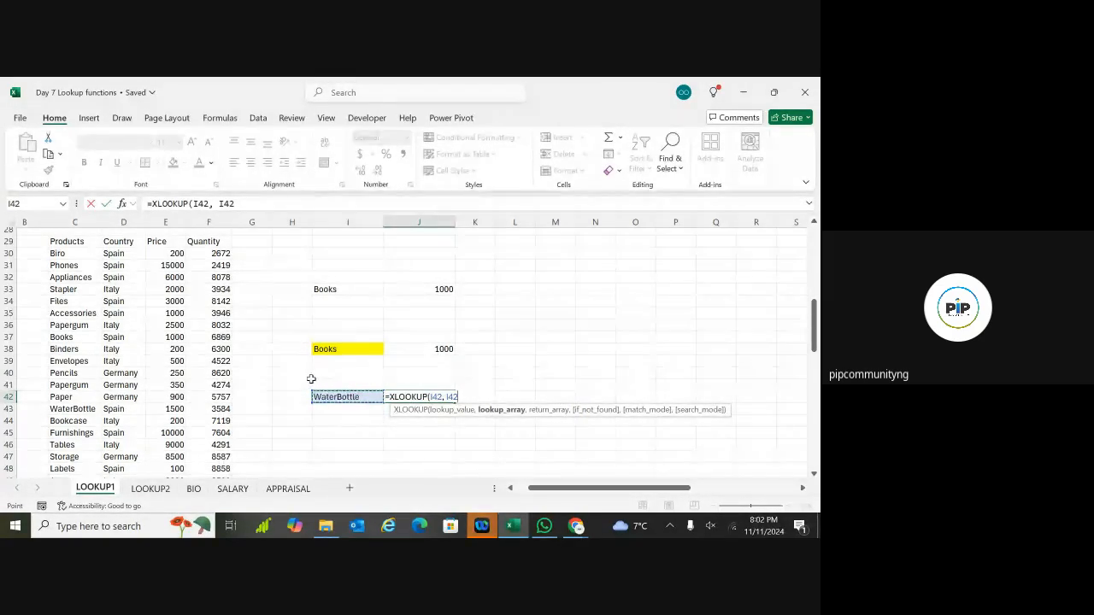
pyautogui.moveTo(311, 379); pyautogui.dragTo(508, 434)
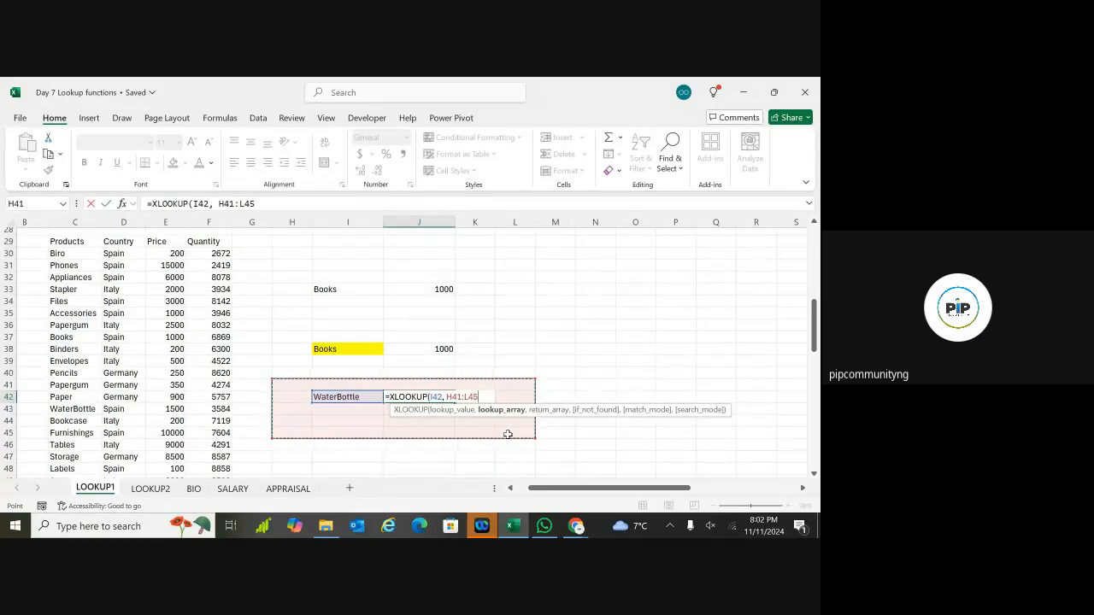
pyautogui.click(376, 388)
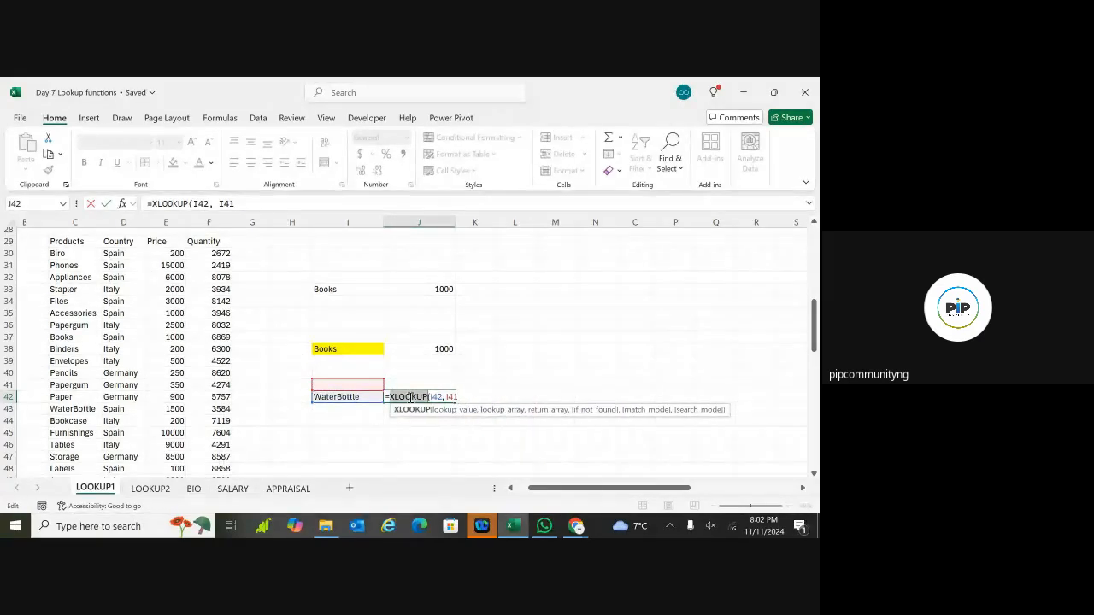
# Step: Delete the whole half-typed formula so J42 is left empty
pyautogui.press('BackSpace')
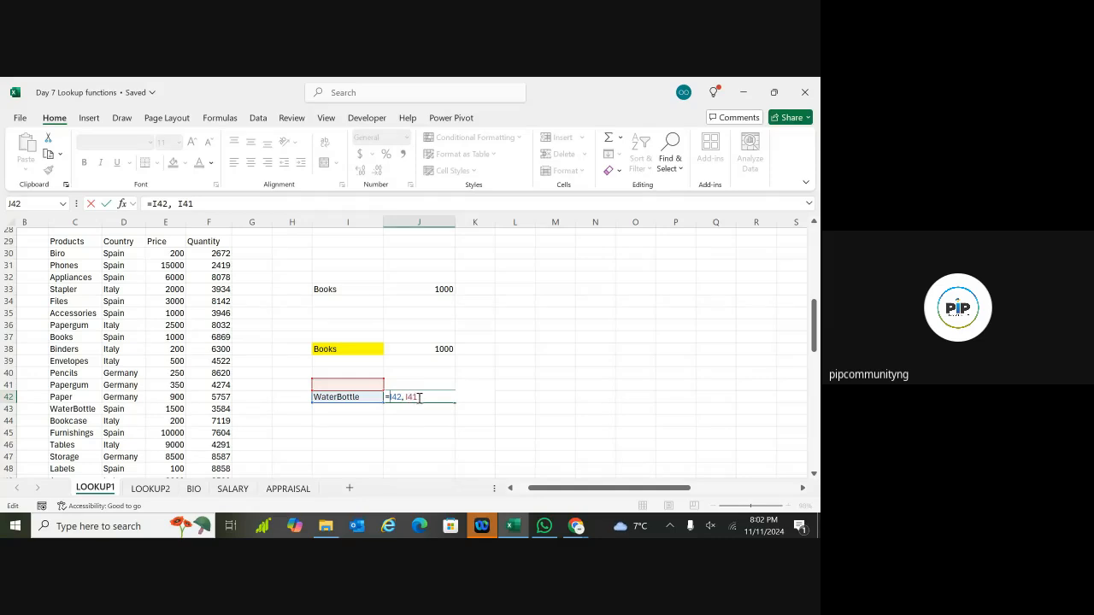
pyautogui.press('BackSpace')
pyautogui.press('BackSpace')
pyautogui.press('BackSpace')
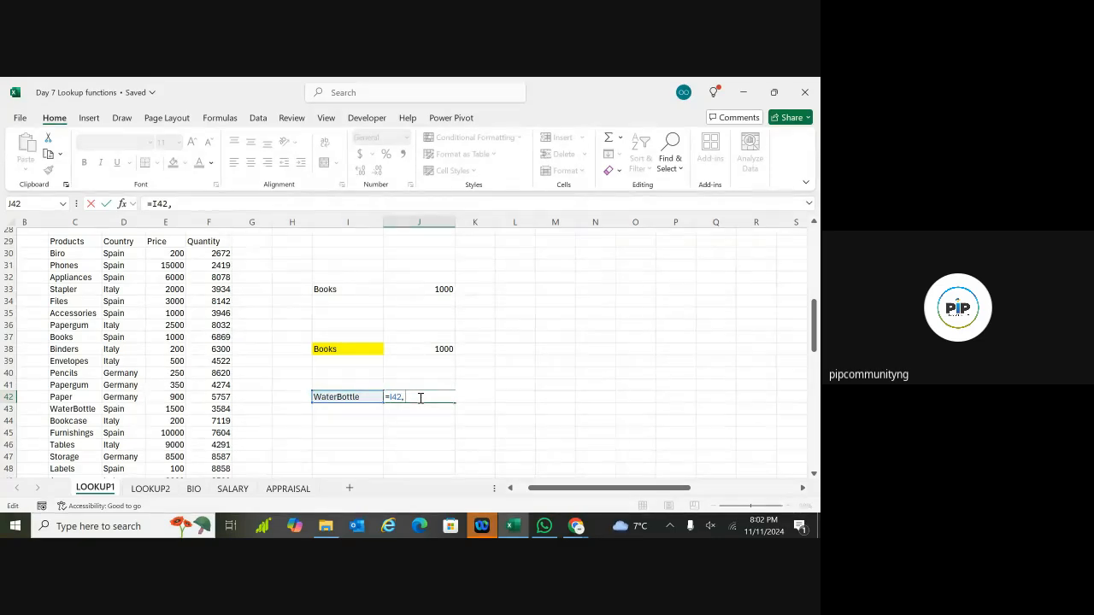
pyautogui.press('BackSpace')
pyautogui.press('BackSpace')
pyautogui.press('BackSpace')
pyautogui.press('BackSpace')
pyautogui.press('BackSpace')
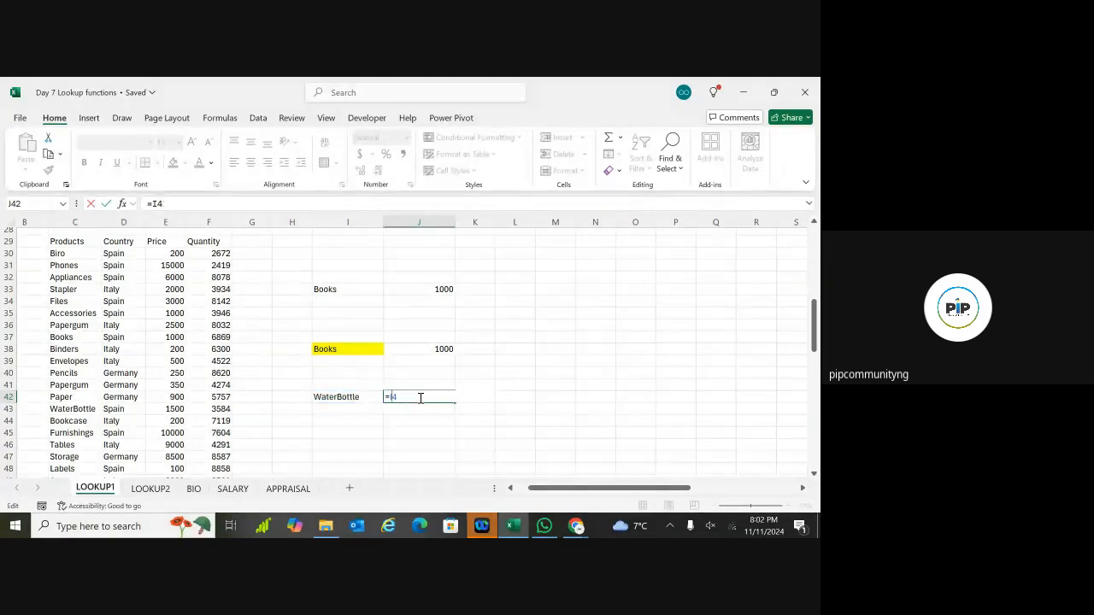
pyautogui.press('Return')
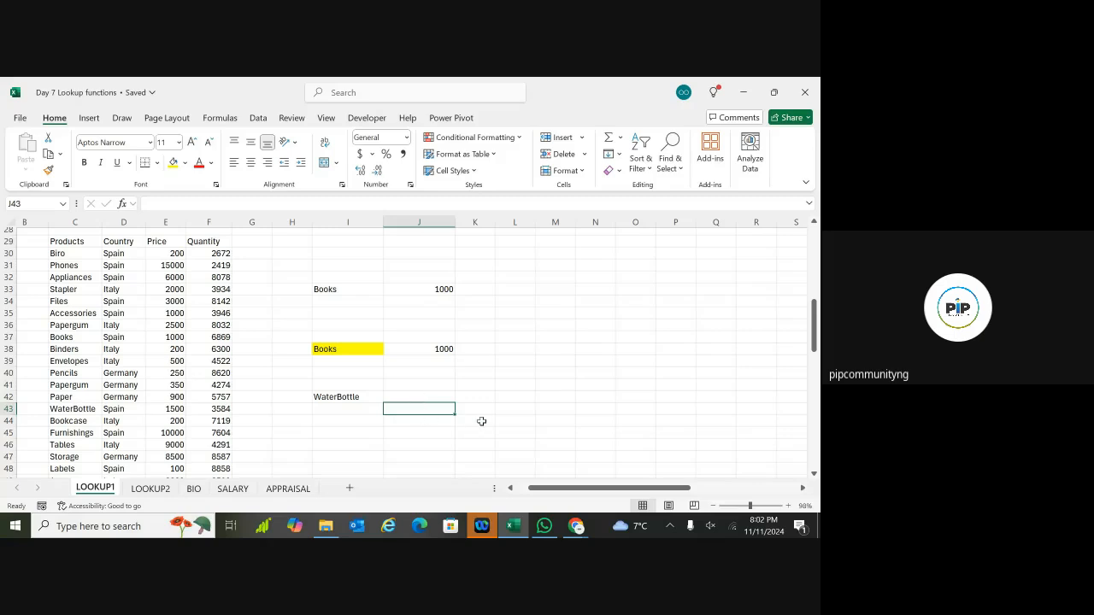
# Step: Start an XLOOKUP in L33 using Books in I33 as the lookup value
pyautogui.click(450, 382)
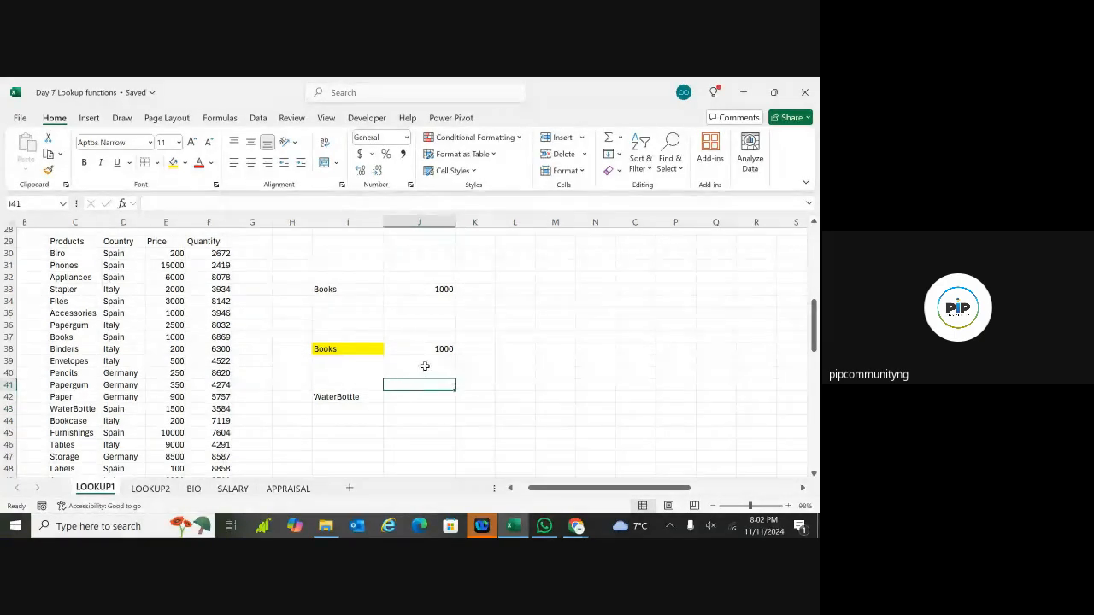
pyautogui.click(423, 361)
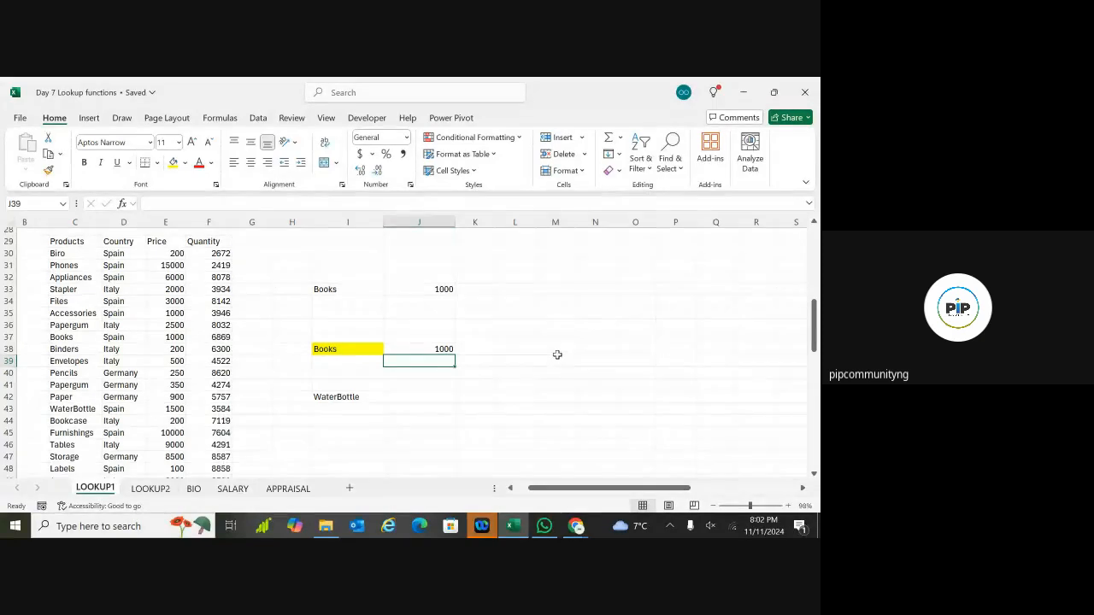
pyautogui.click(511, 290)
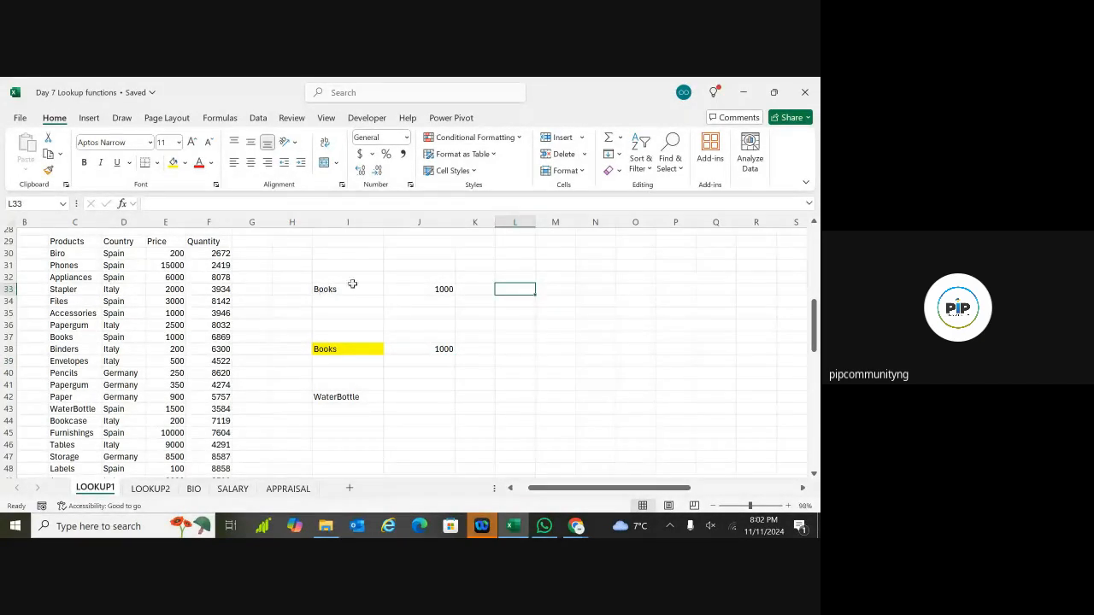
pyautogui.write('=')
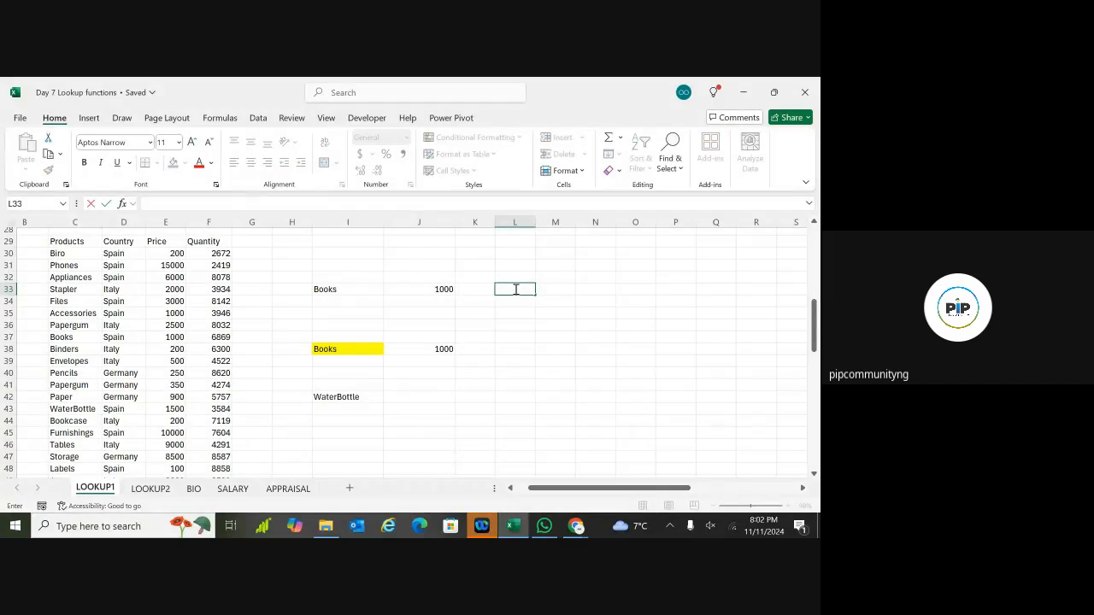
pyautogui.write('xlook')
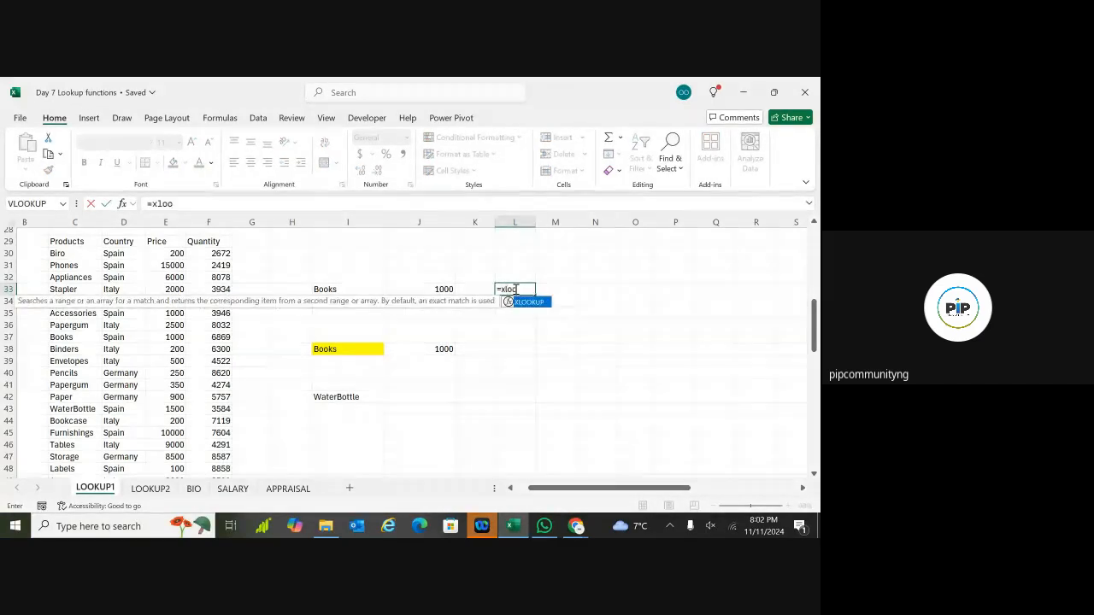
pyautogui.doubleClick(521, 302)
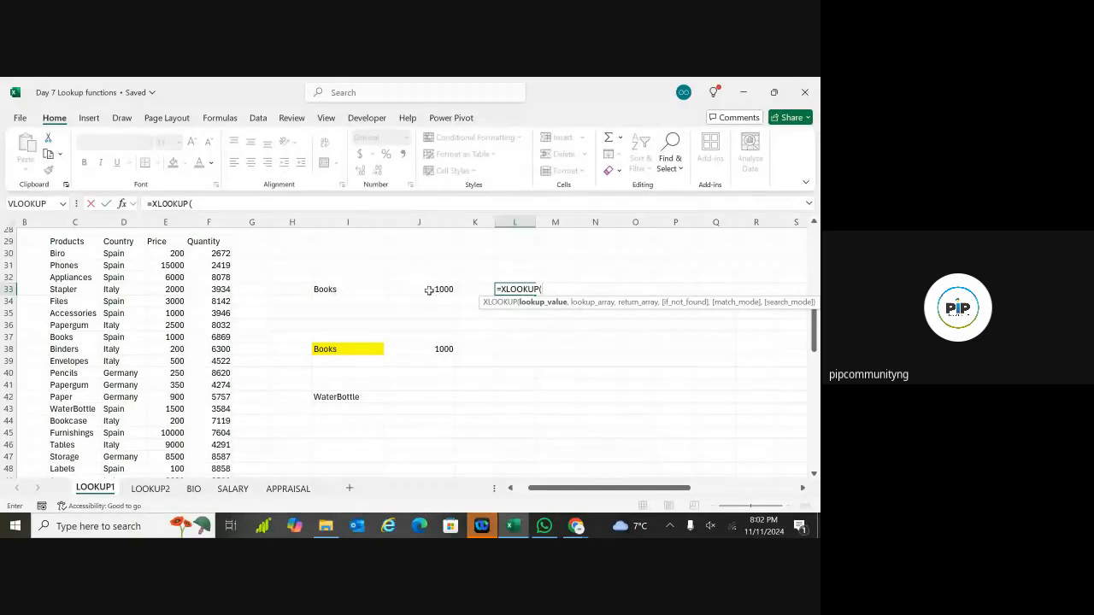
pyautogui.click(361, 290)
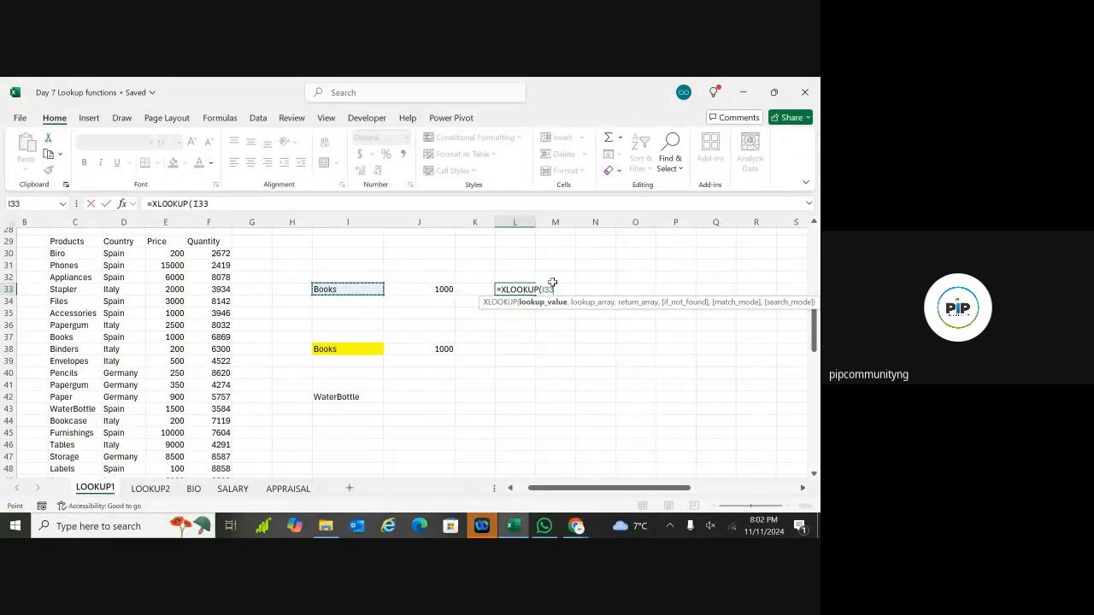
pyautogui.write(',')
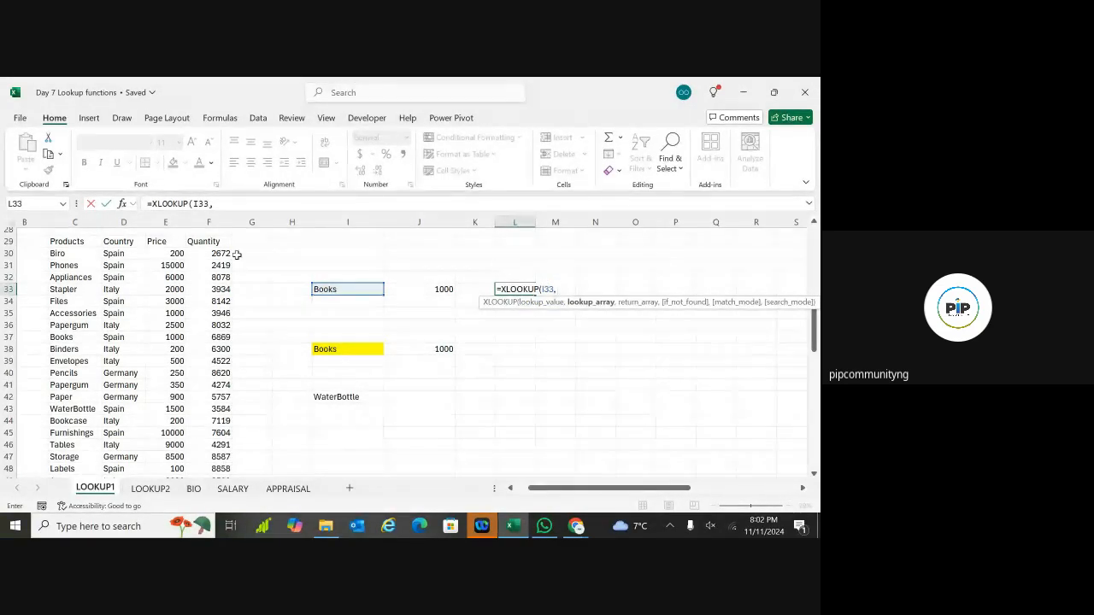
# Step: Complete it with lookup range C29:C49, return range E29:E49, a "Not found" fallback and match mode 0
pyautogui.click(67, 242)
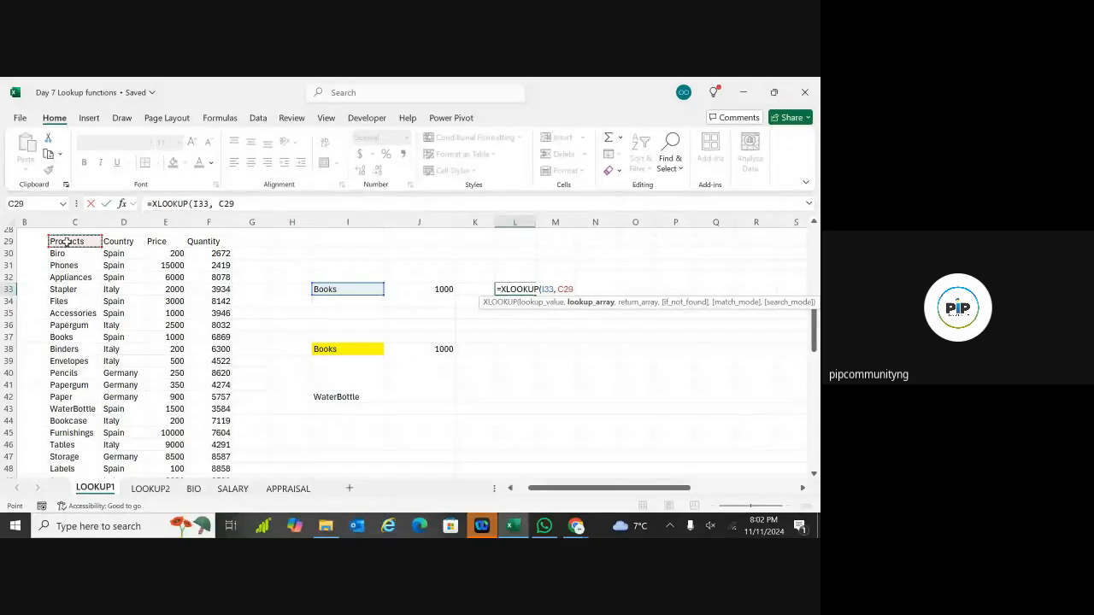
pyautogui.moveTo(67, 242); pyautogui.dragTo(69, 475)
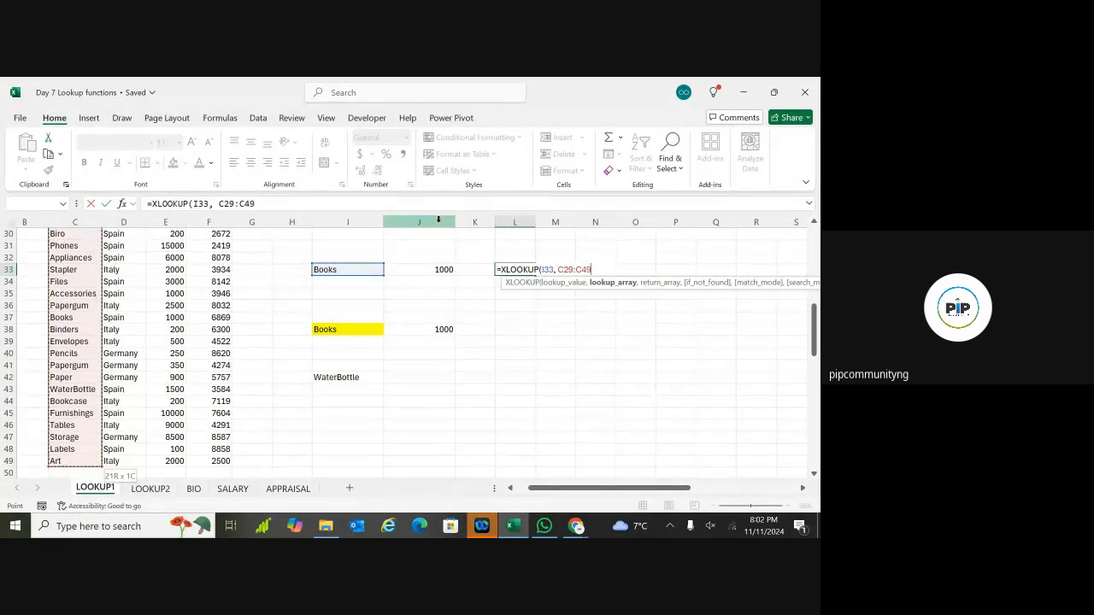
pyautogui.write(',')
pyautogui.scroll(2, 191, 292)
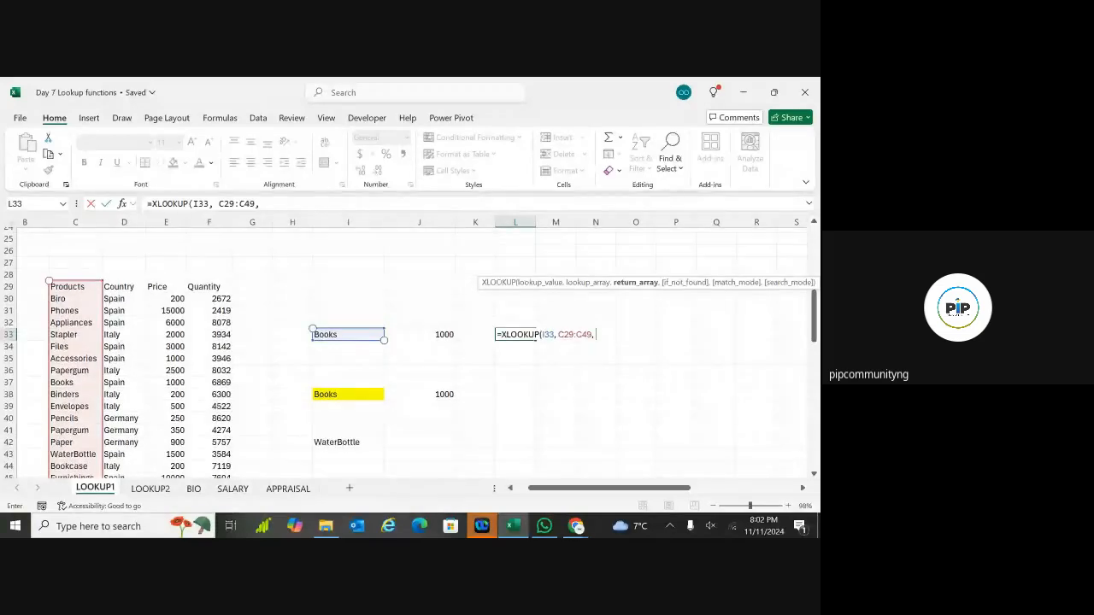
pyautogui.click(166, 290)
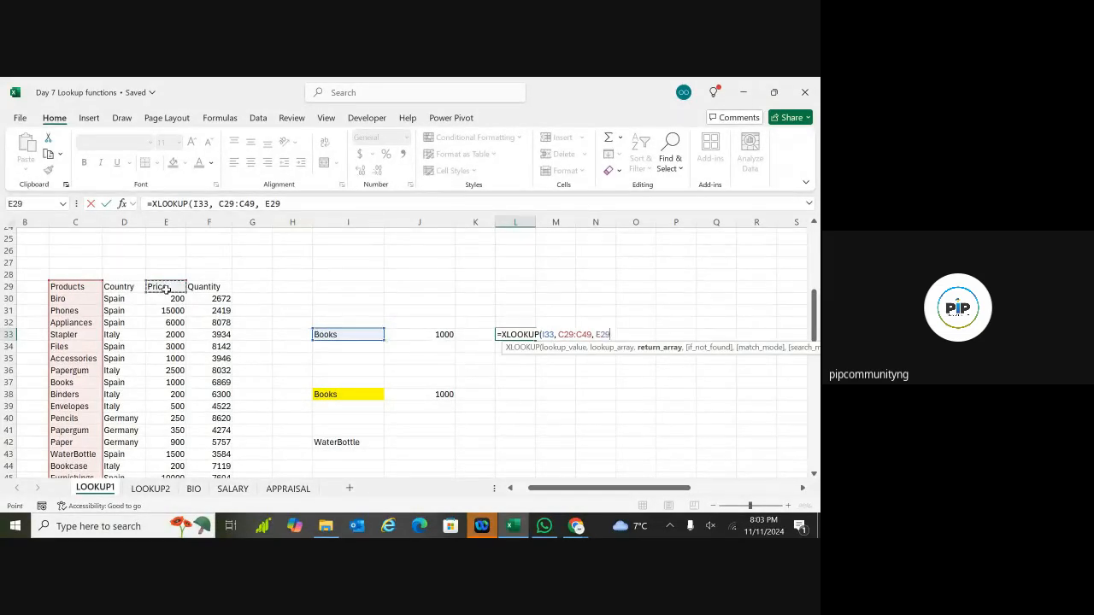
pyautogui.hotkey('ctrl', 'shift', 'Down')
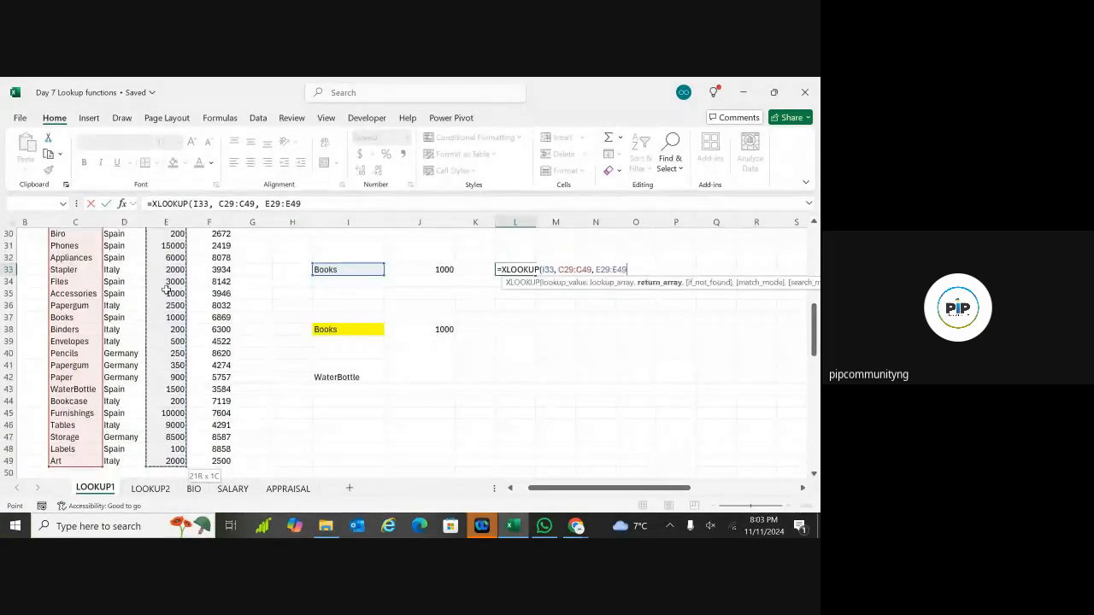
pyautogui.write(',')
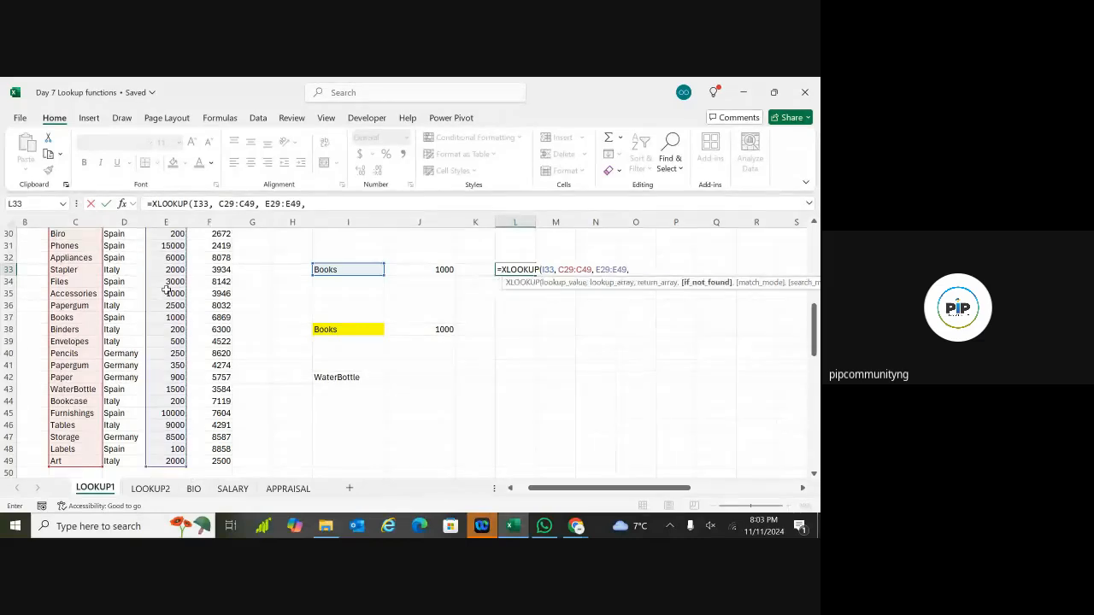
pyautogui.write(' "')
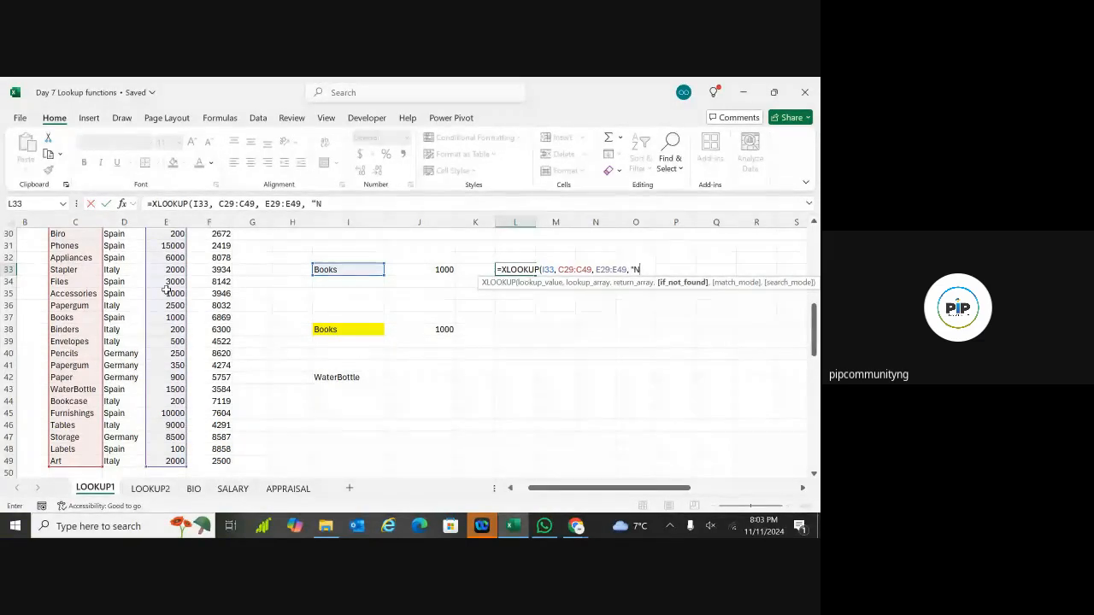
pyautogui.write('Not doun')
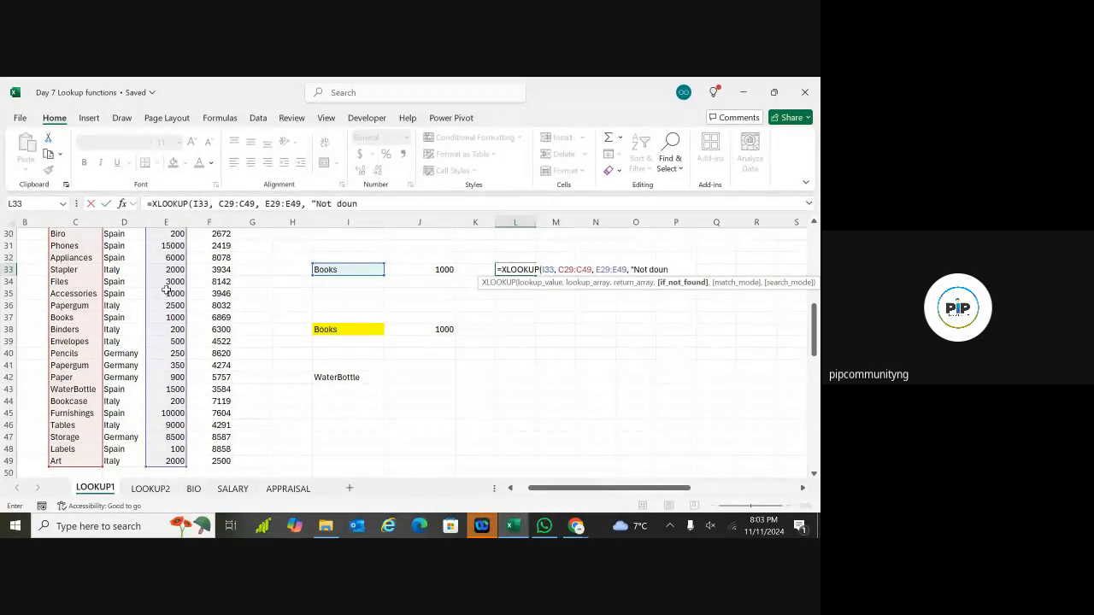
pyautogui.write('d"')
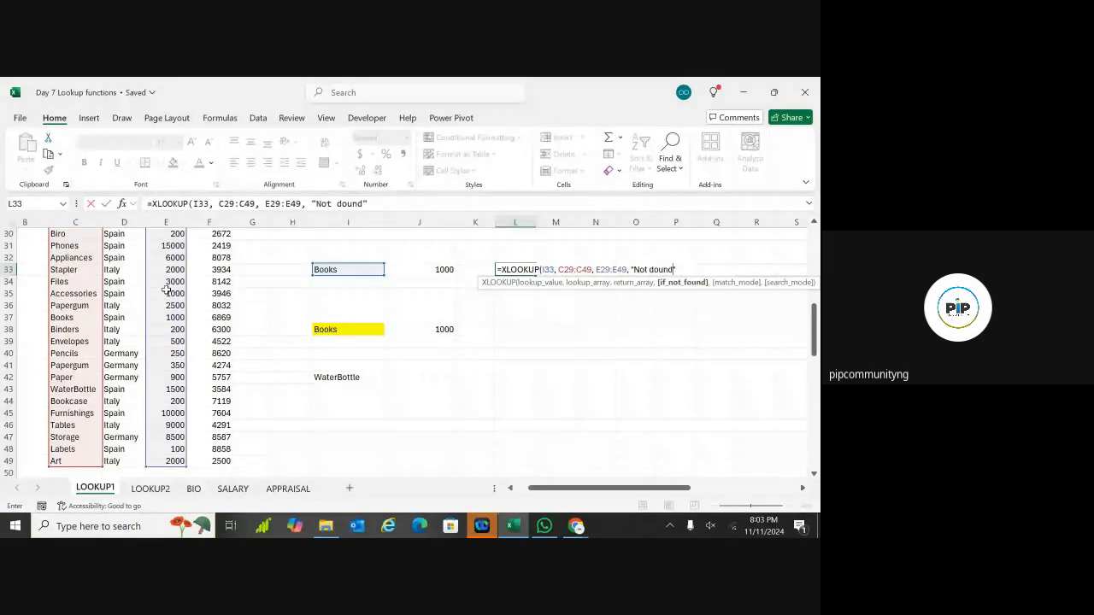
pyautogui.press('BackSpace')
pyautogui.press('BackSpace')
pyautogui.press('BackSpace')
pyautogui.press('BackSpace')
pyautogui.press('BackSpace')
pyautogui.press('BackSpace')
pyautogui.write('fou')
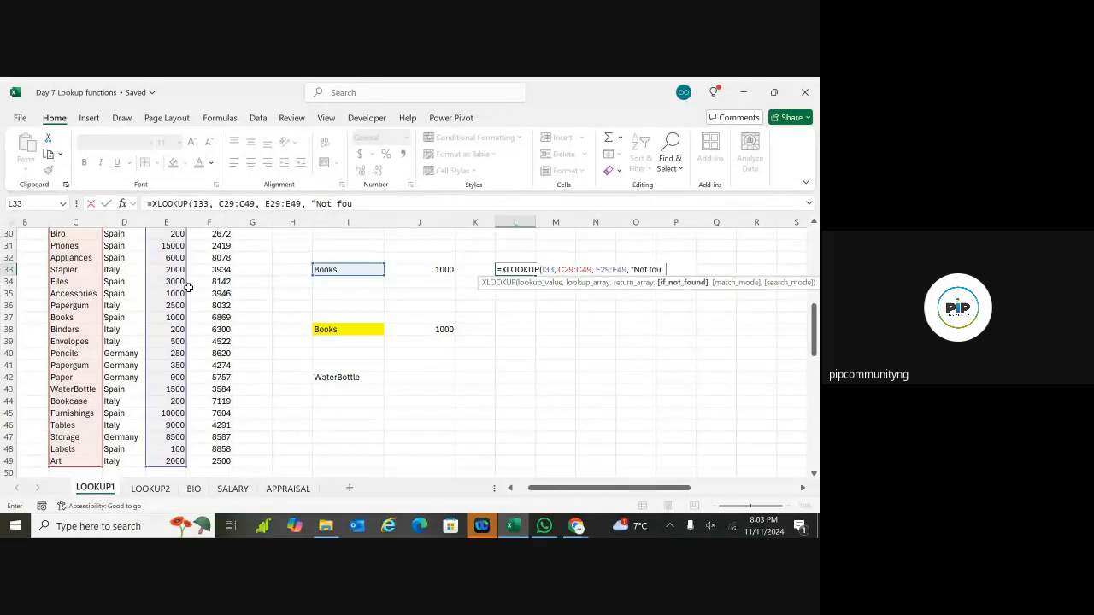
pyautogui.write('nd",')
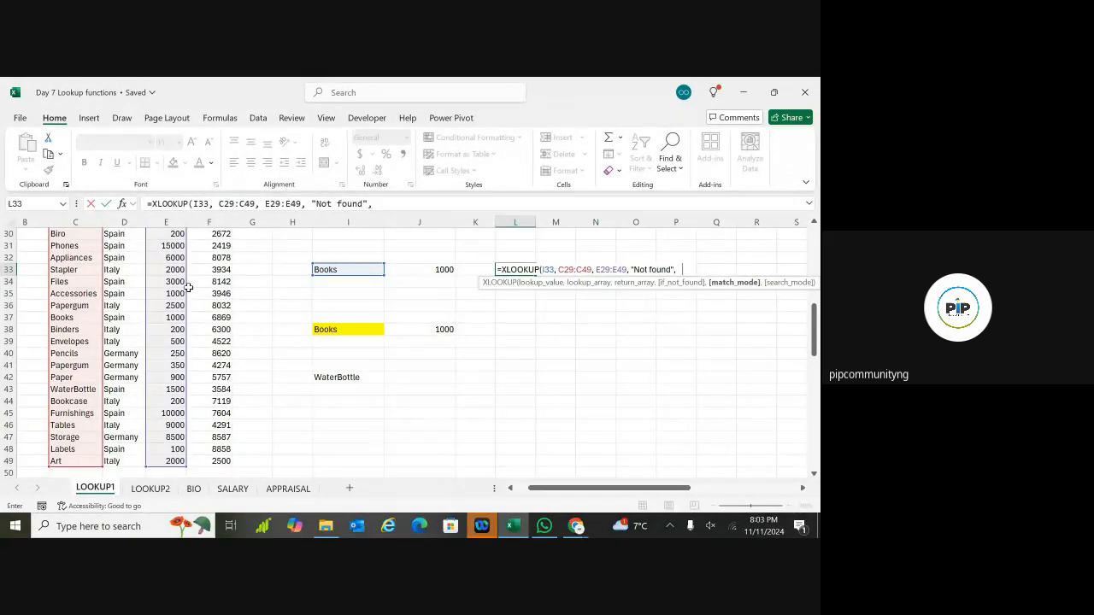
pyautogui.write(' 0)')
pyautogui.press('Return')
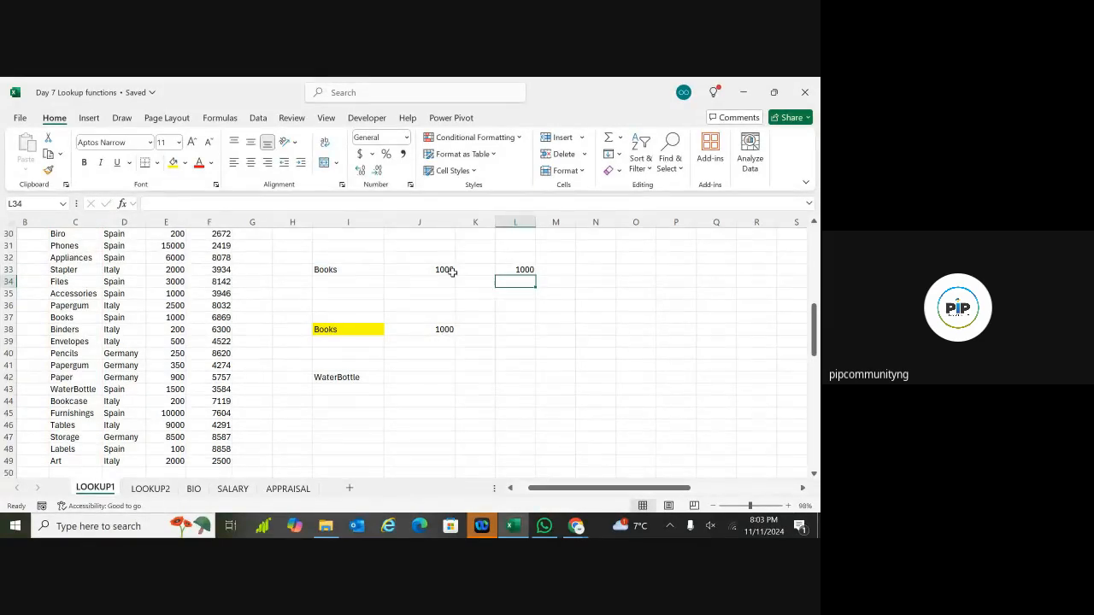
# Step: Review L33's finished formula, then start a new formula with = in J42
pyautogui.click(530, 271)
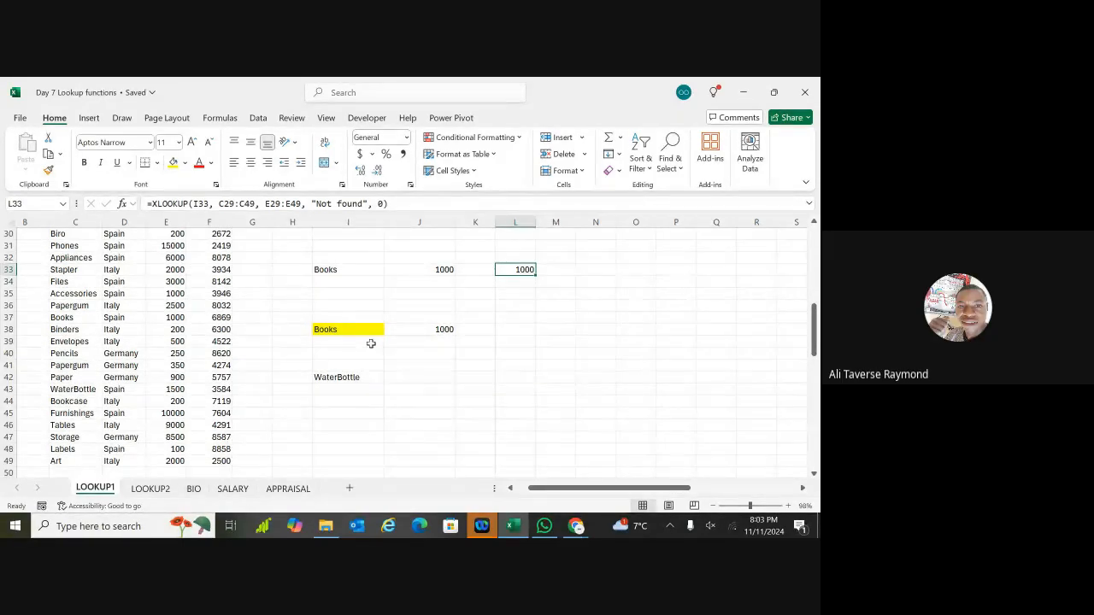
pyautogui.doubleClick(423, 377)
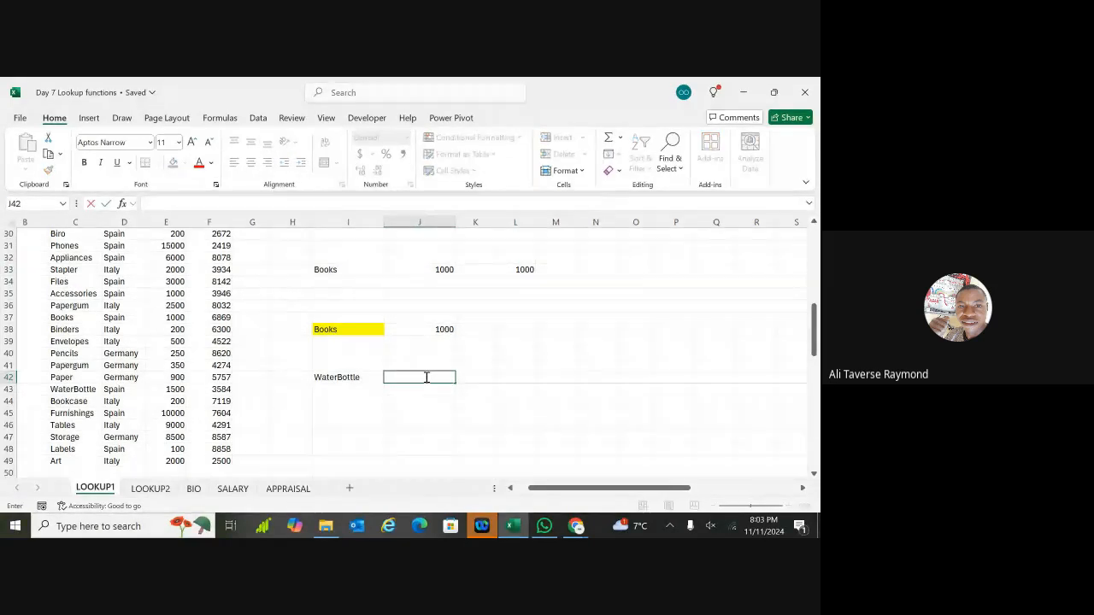
pyautogui.write('=')
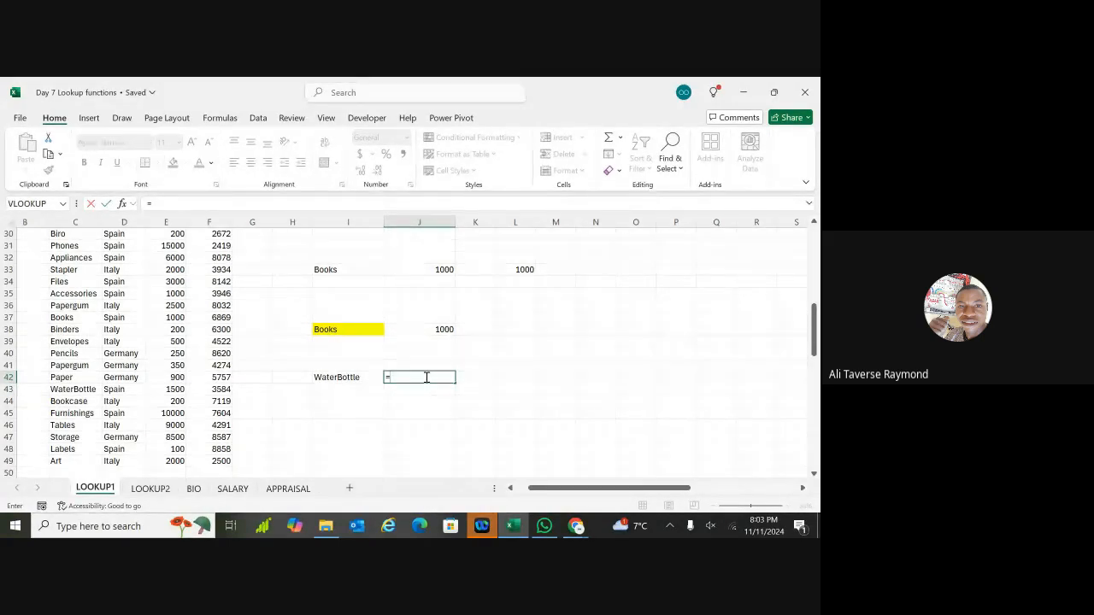
# Step: Build an XLOOKUP in J42 with I42 as lookup value and C29:C49 as lookup array
pyautogui.write('xloo')
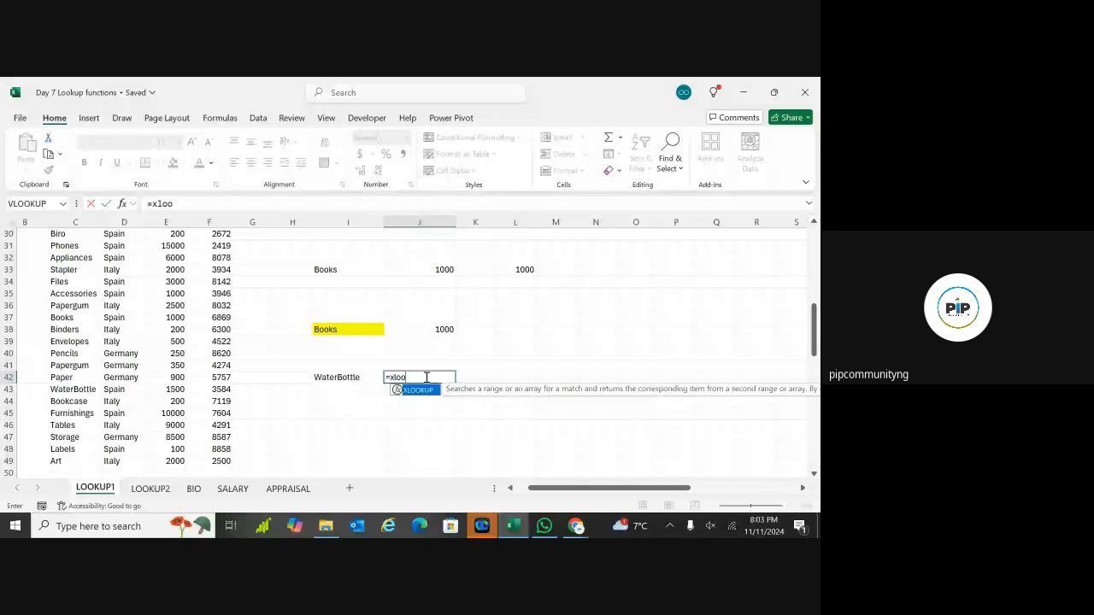
pyautogui.write('k')
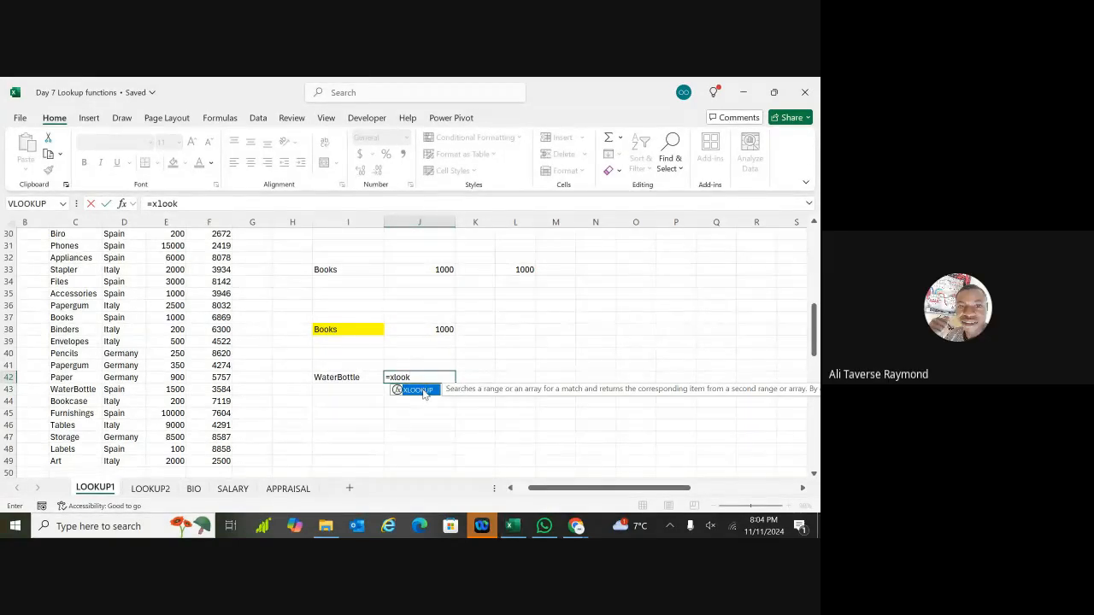
pyautogui.doubleClick(419, 390)
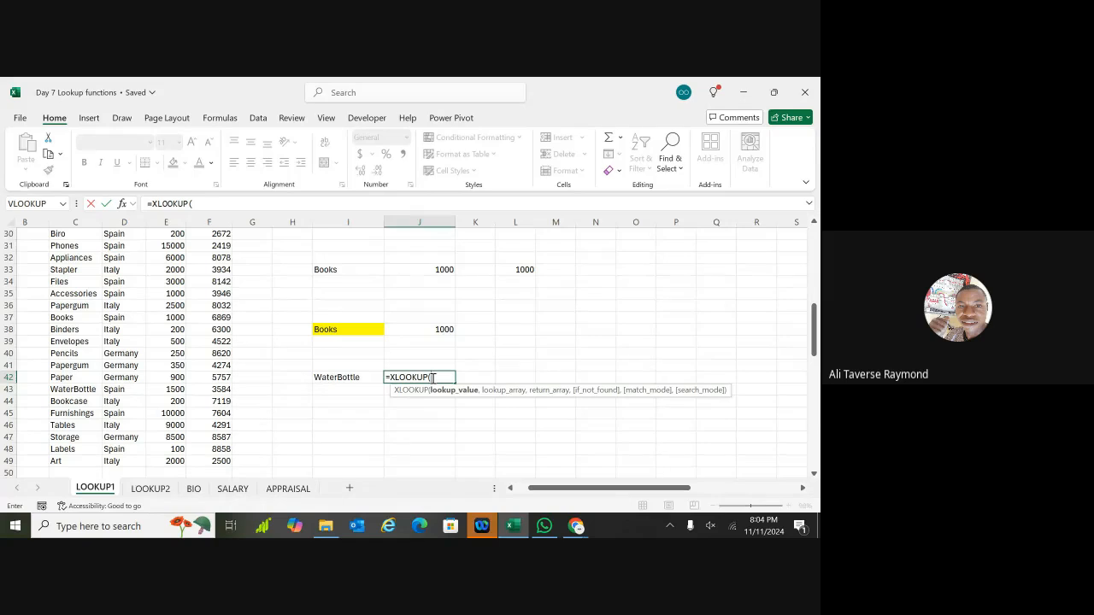
pyautogui.click(356, 378)
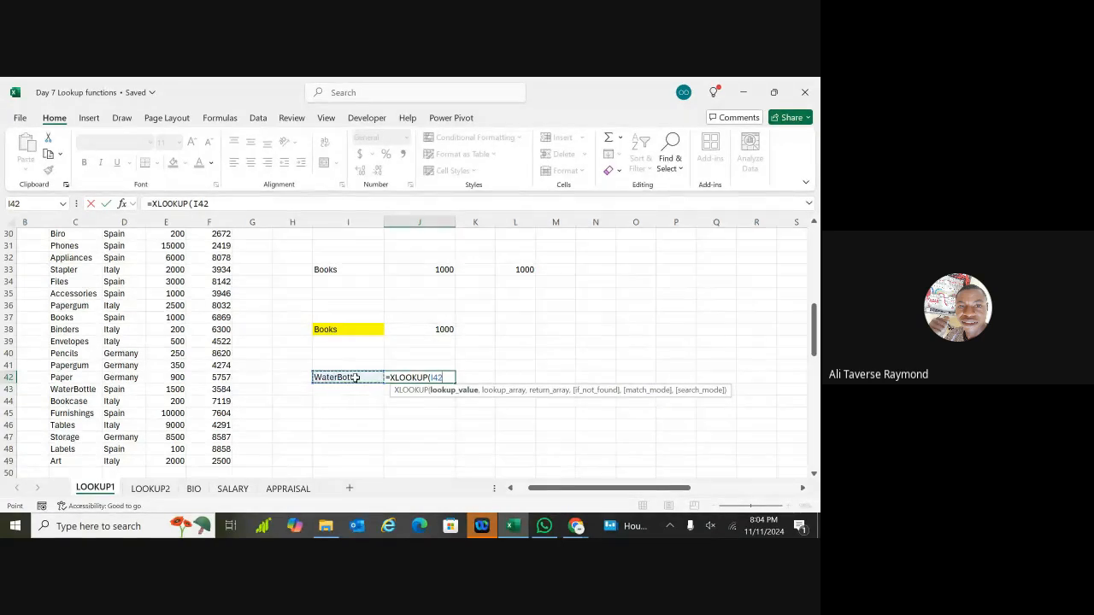
pyautogui.write(',')
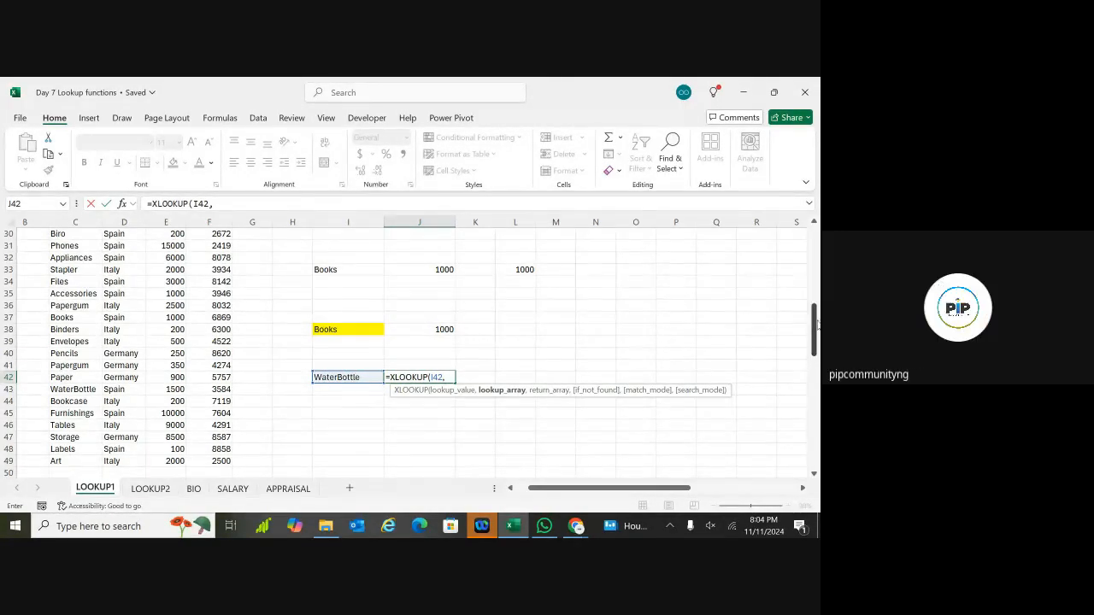
pyautogui.moveTo(815, 329); pyautogui.dragTo(816, 311)
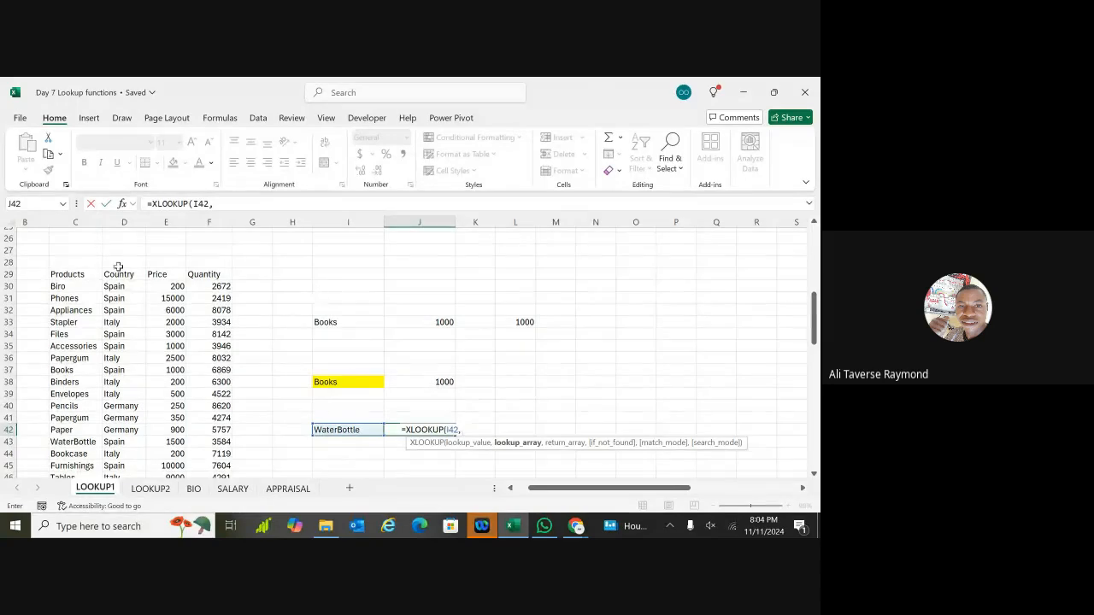
pyautogui.click(75, 276)
pyautogui.hotkey('ctrl', 'shift', 'Down')
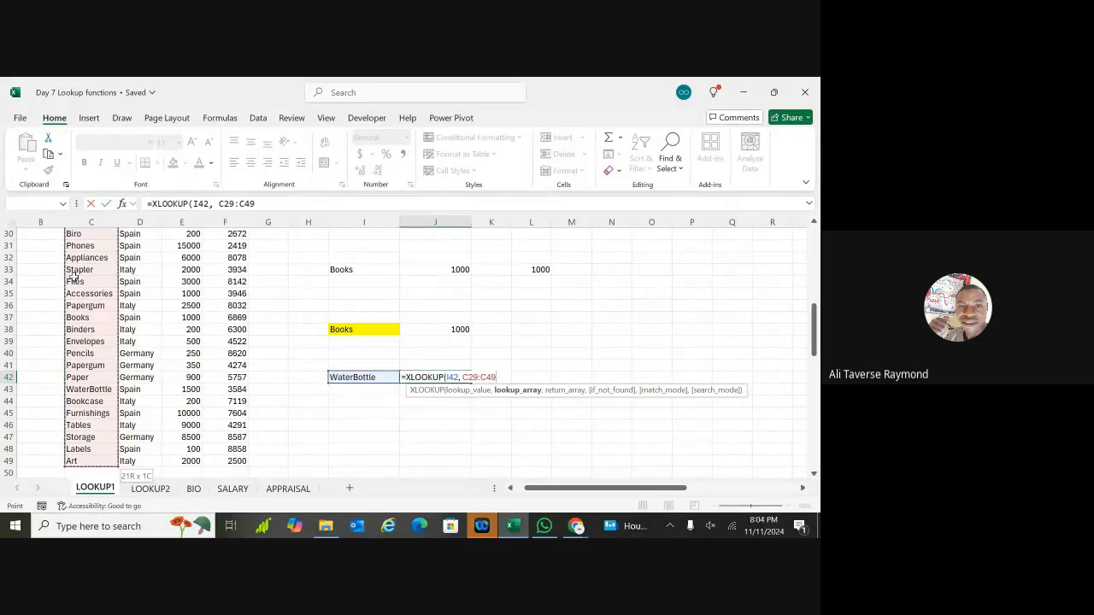
pyautogui.write(',')
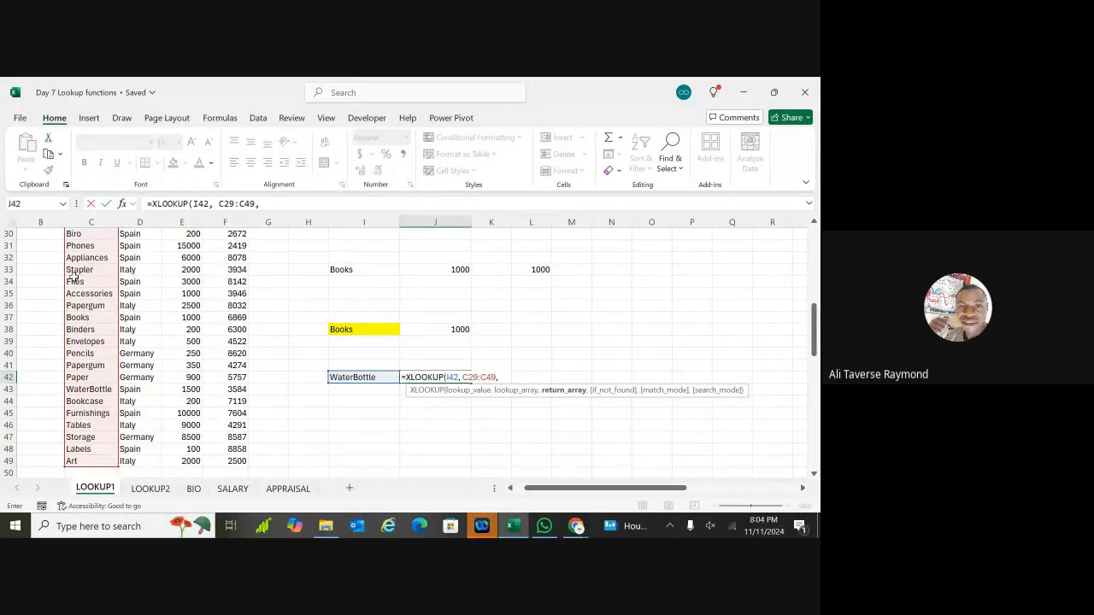
# Step: Return from F29:F49 with a custom "did not find it" fallback and exact match, showing 3584
pyautogui.scroll(2, 74, 278)
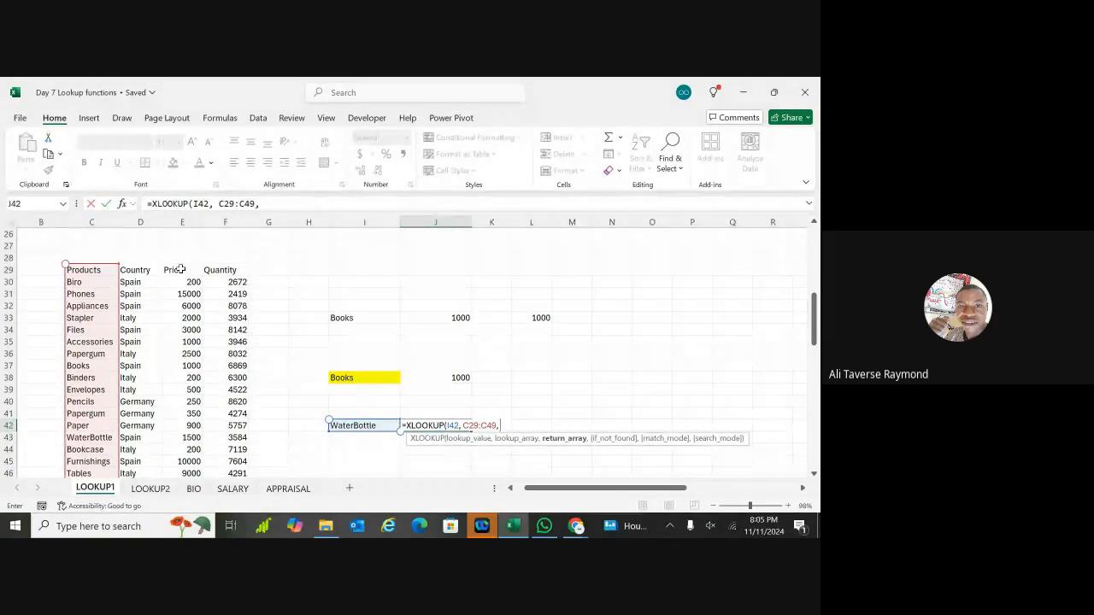
pyautogui.click(223, 269)
pyautogui.hotkey('ctrl', 'shift', 'Down')
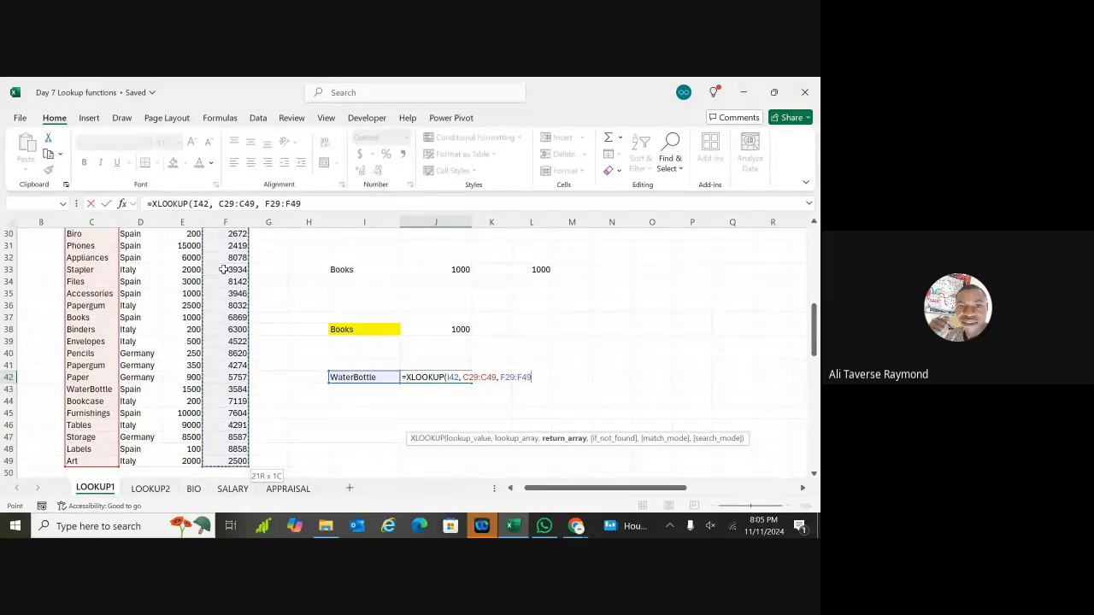
pyautogui.write(',')
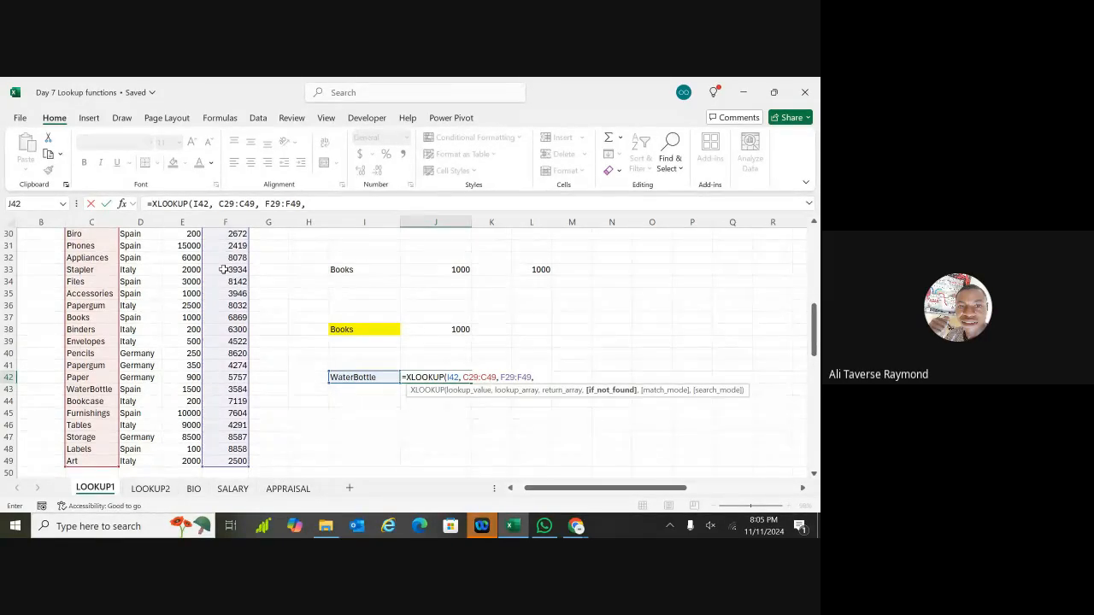
pyautogui.write(' "A')
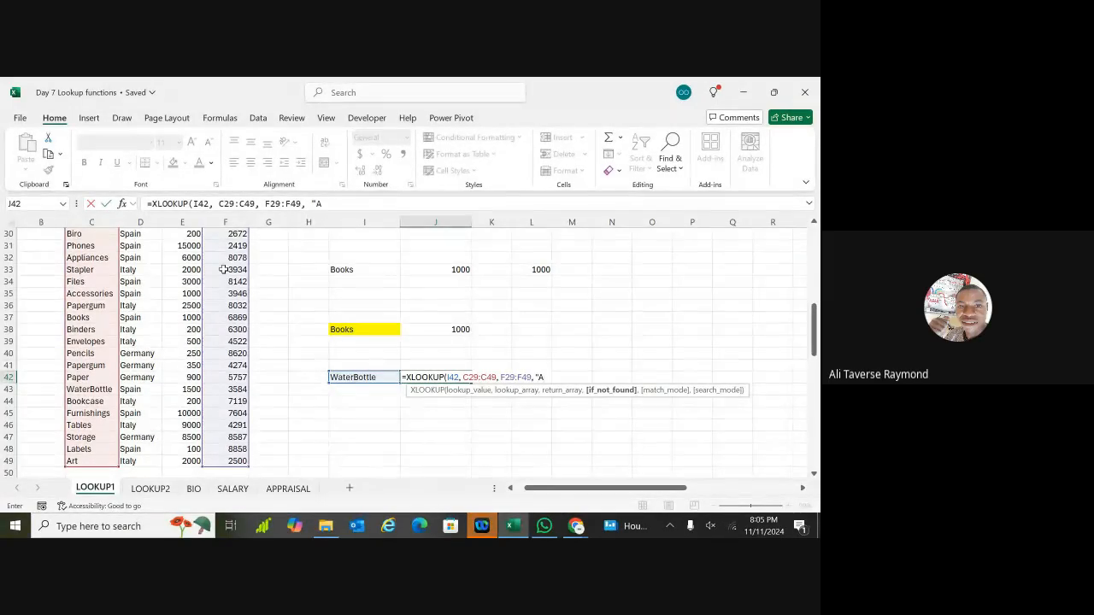
pyautogui.write('li di')
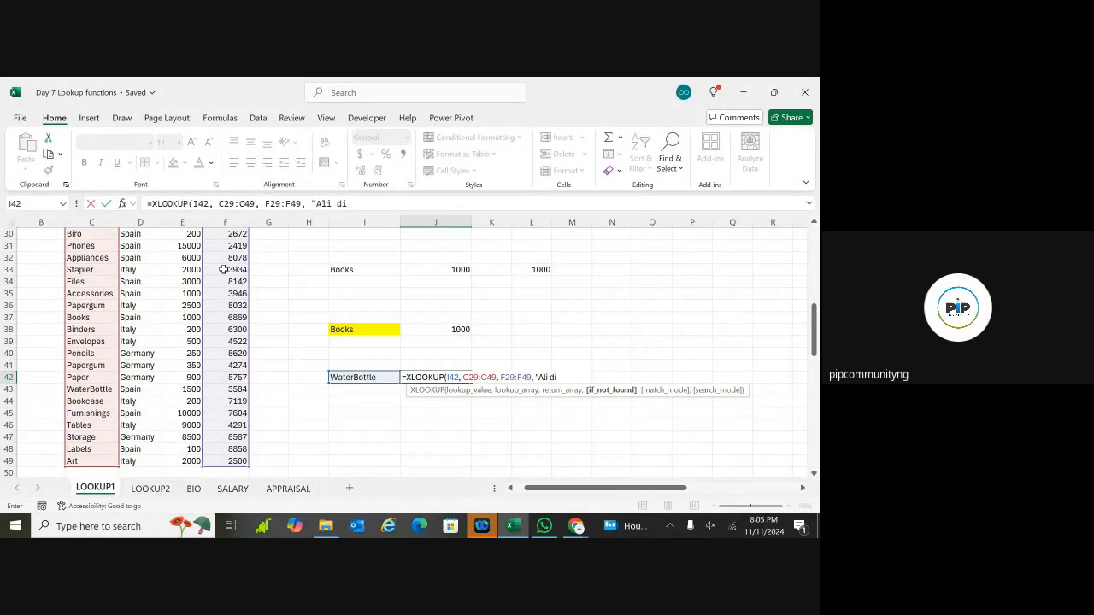
pyautogui.write('d no')
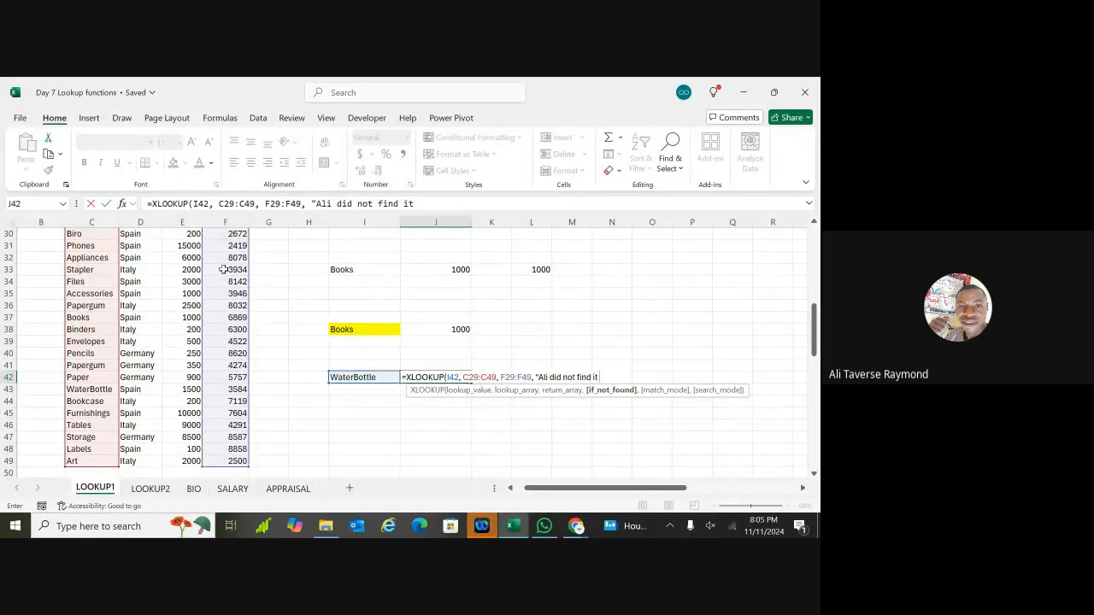
pyautogui.write('t find it')
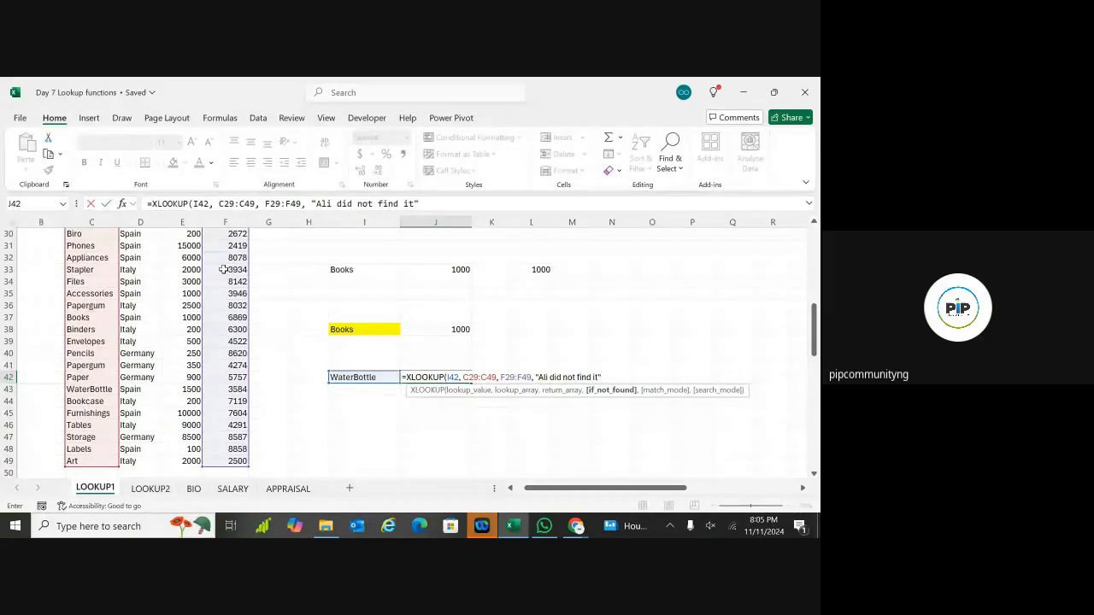
pyautogui.write('",')
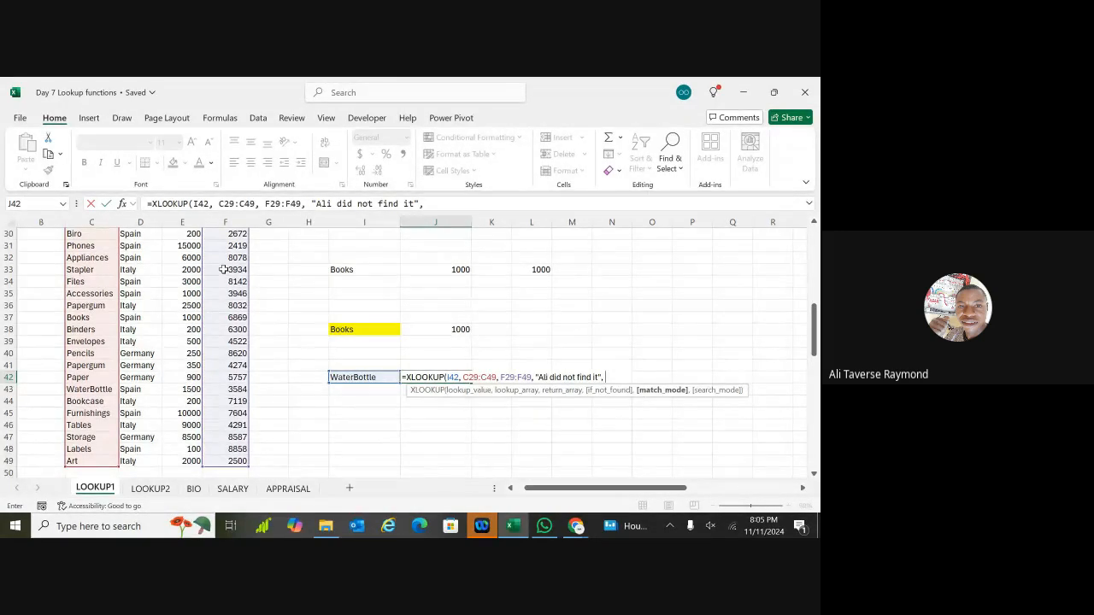
pyautogui.press('BackSpace')
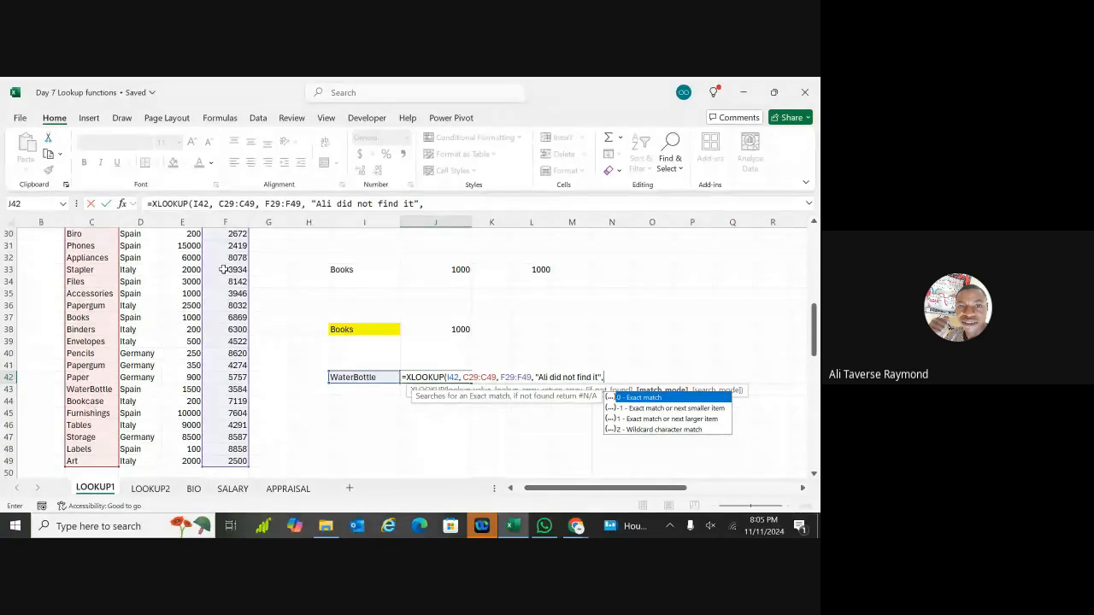
pyautogui.write('0')
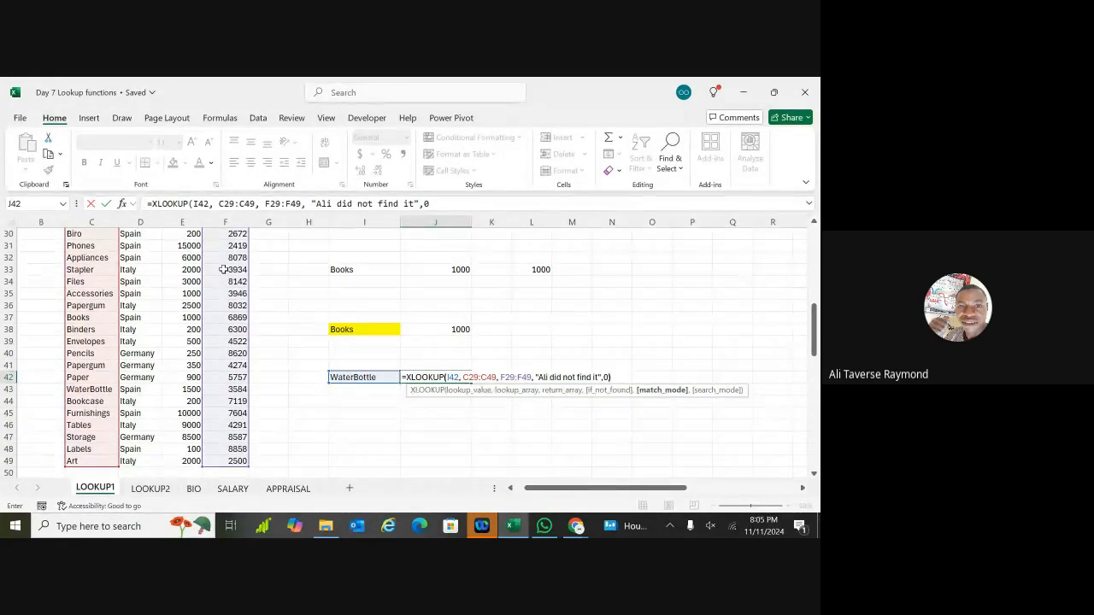
pyautogui.write(')')
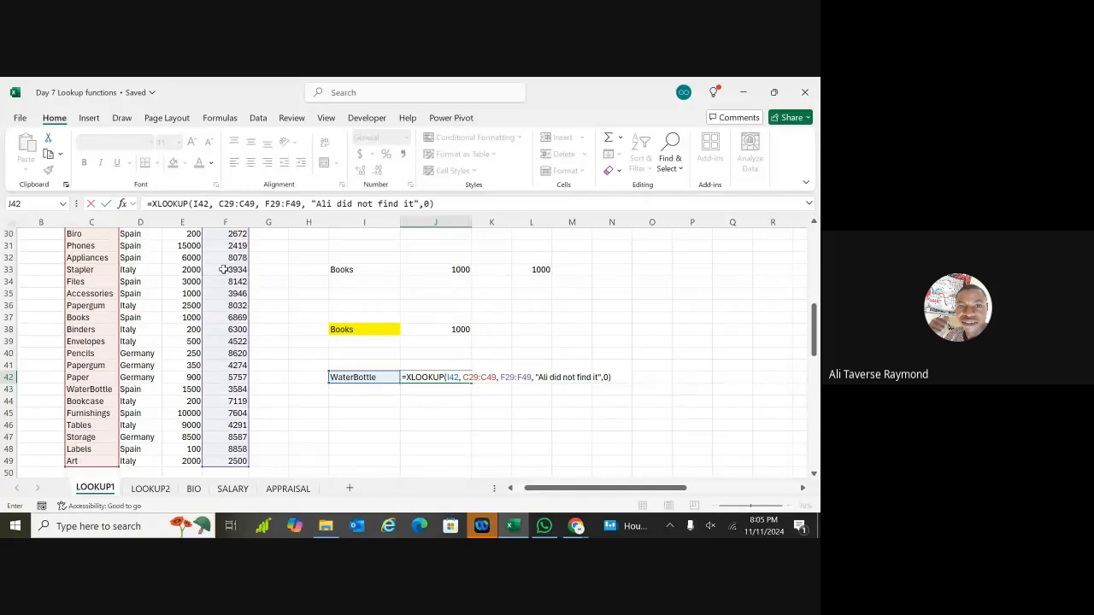
pyautogui.press('Return')
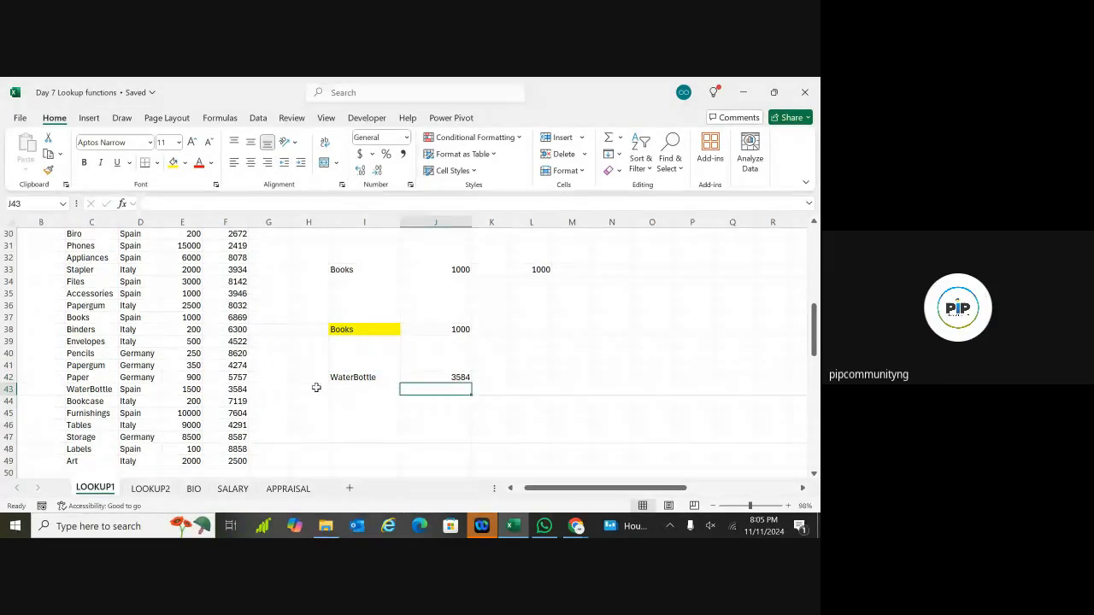
pyautogui.doubleClick(374, 377)
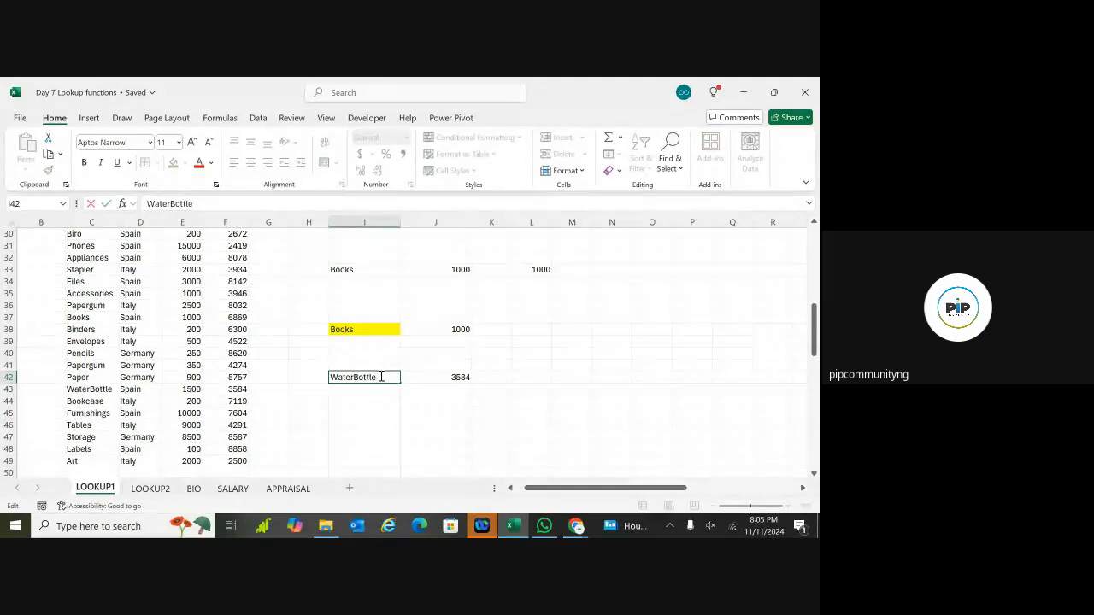
pyautogui.press('BackSpace')
pyautogui.press('BackSpace')
pyautogui.press('BackSpace')
pyautogui.press('BackSpace')
pyautogui.press('Return')
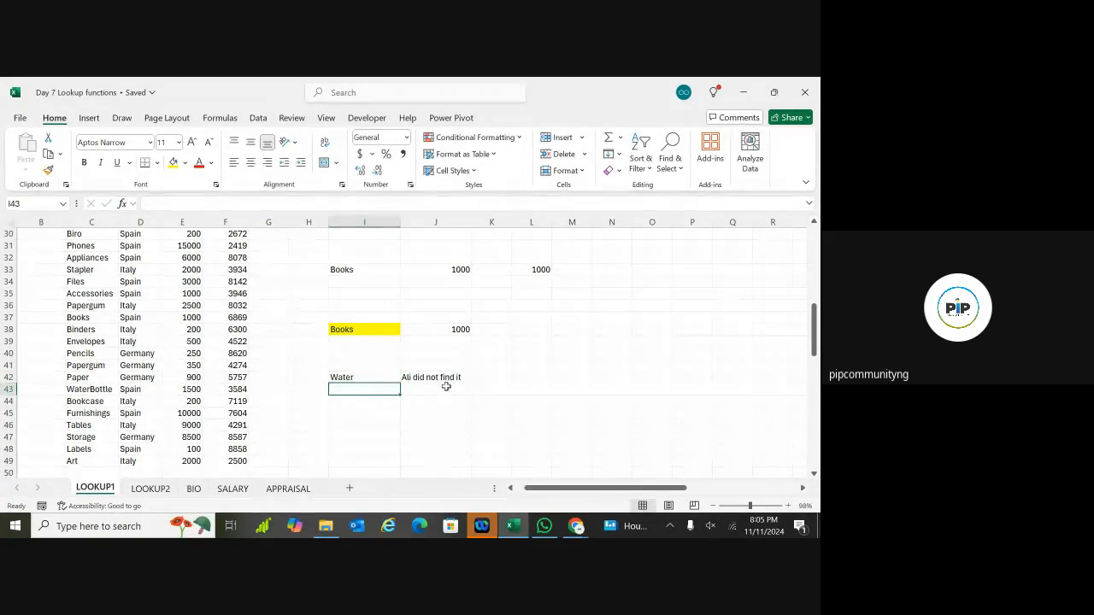
pyautogui.click(403, 376)
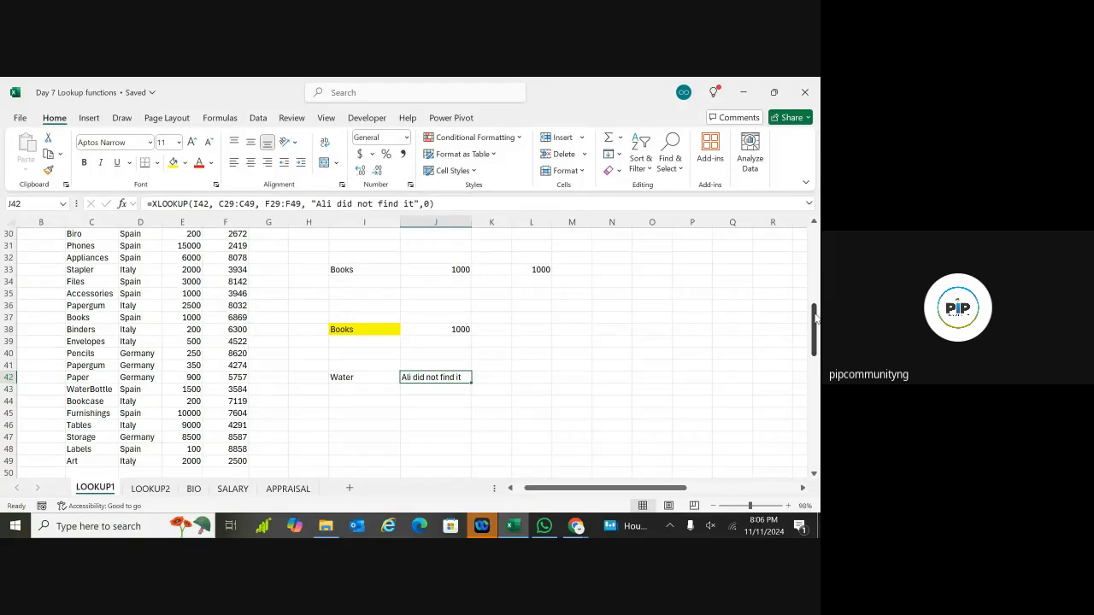
pyautogui.moveTo(816, 316); pyautogui.dragTo(816, 250)
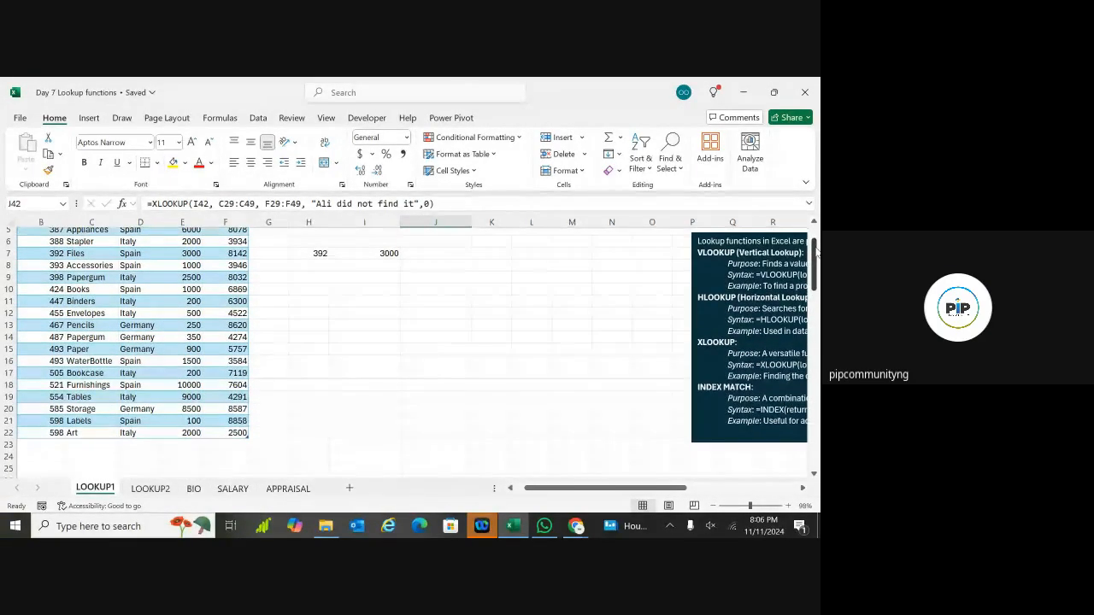
# Step: Point out the Country values, noting Spain for WaterBottle, and select H12
pyautogui.scroll(2, 554, 268)
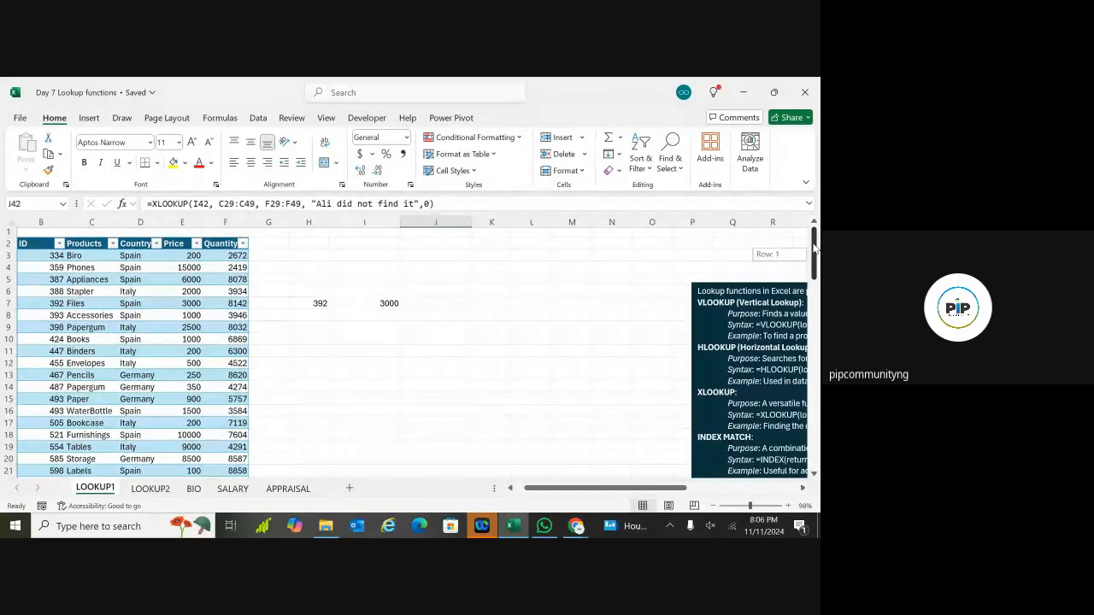
pyautogui.click(150, 353)
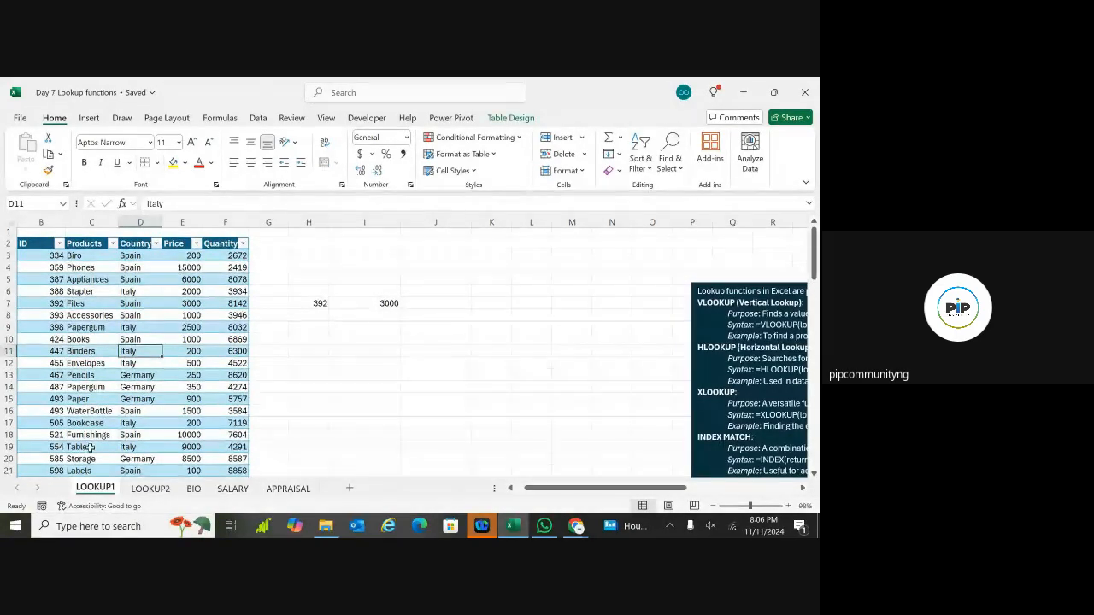
pyautogui.click(143, 411)
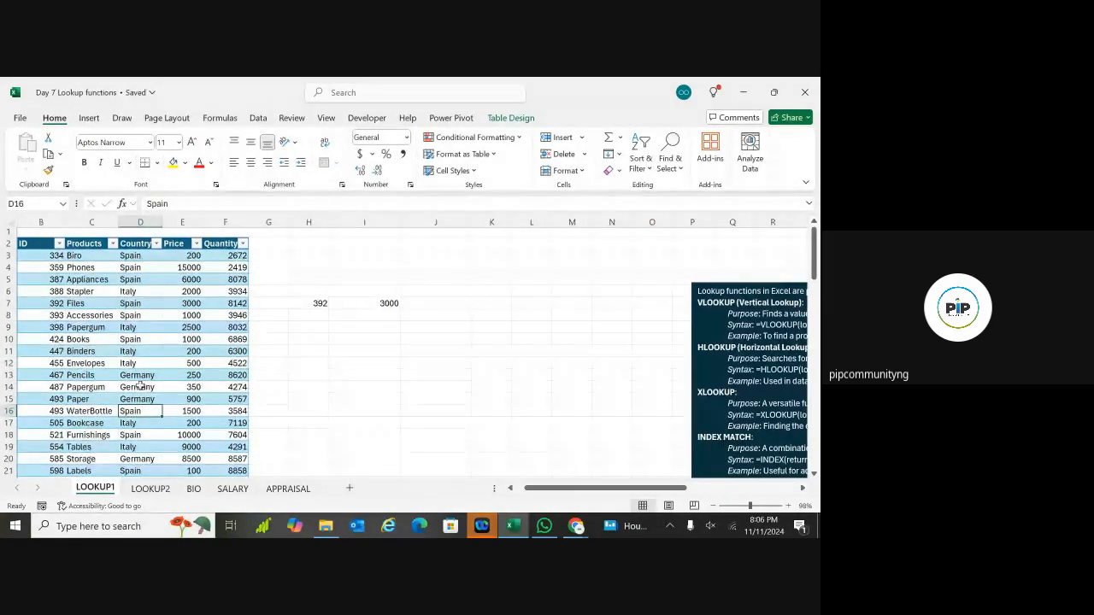
pyautogui.click(349, 364)
pyautogui.click(324, 364)
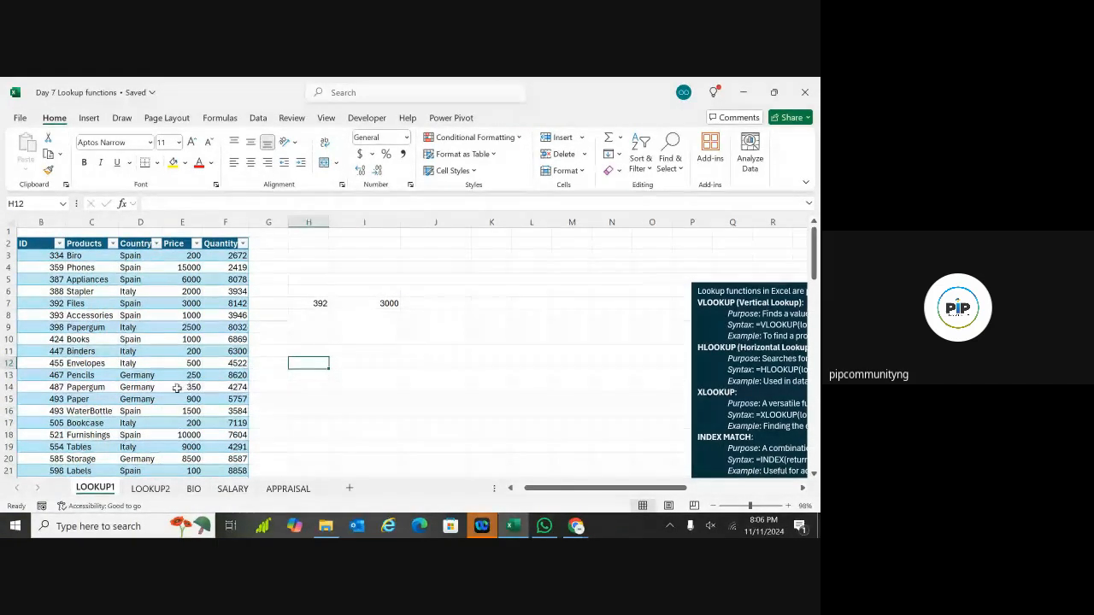
# Step: Copy WaterBottle from C16 into H12 and widen column H to fit it
pyautogui.click(92, 411)
pyautogui.hotkey('ctrl', 'c')
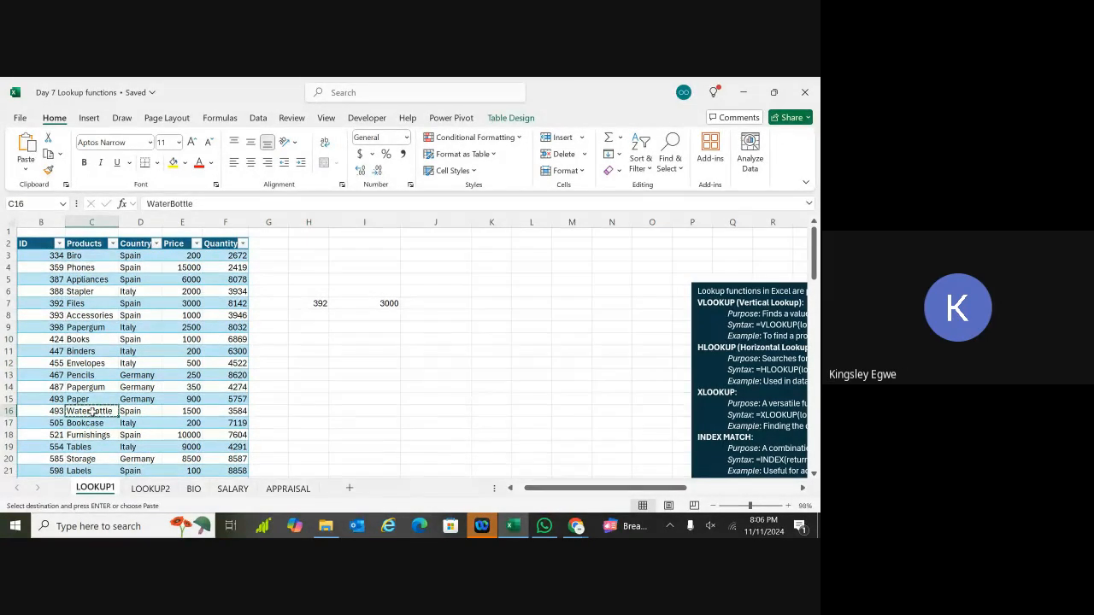
pyautogui.click(313, 365)
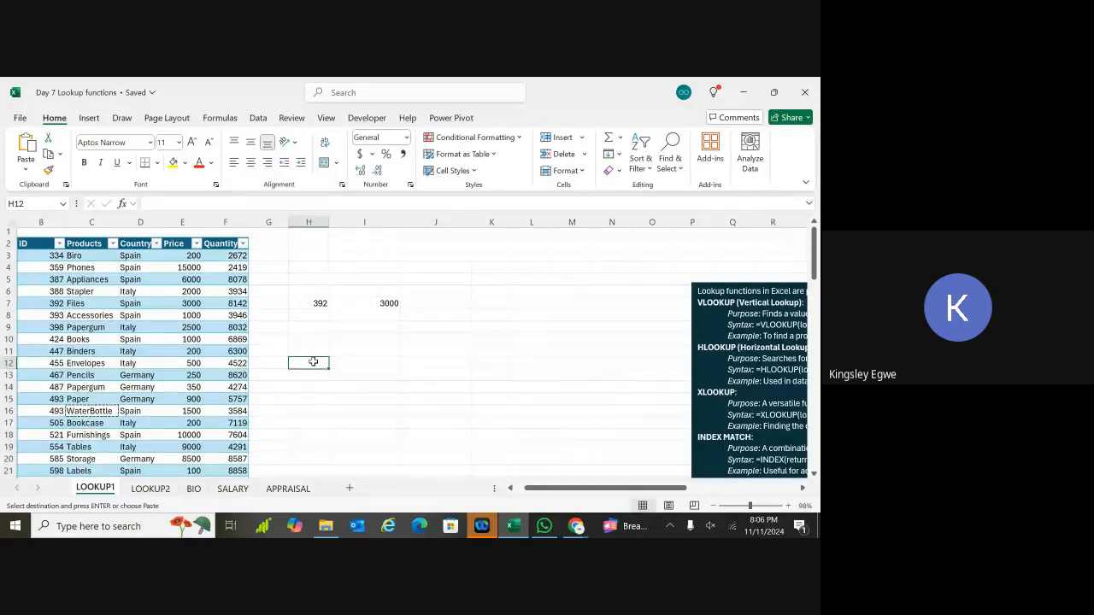
pyautogui.hotkey('ctrl', 'v')
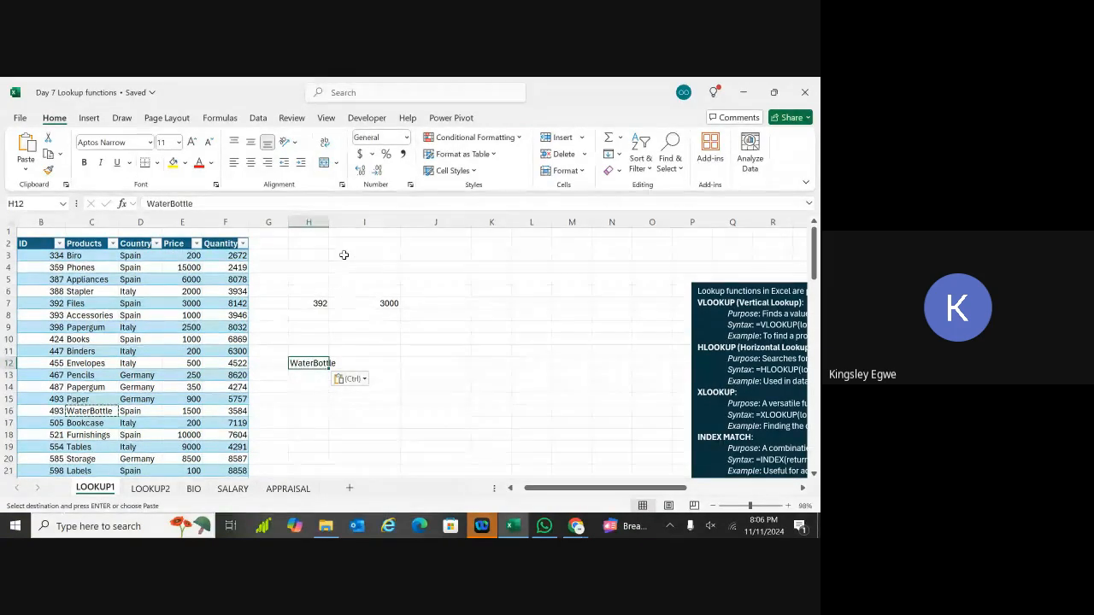
pyautogui.moveTo(330, 222); pyautogui.dragTo(342, 222)
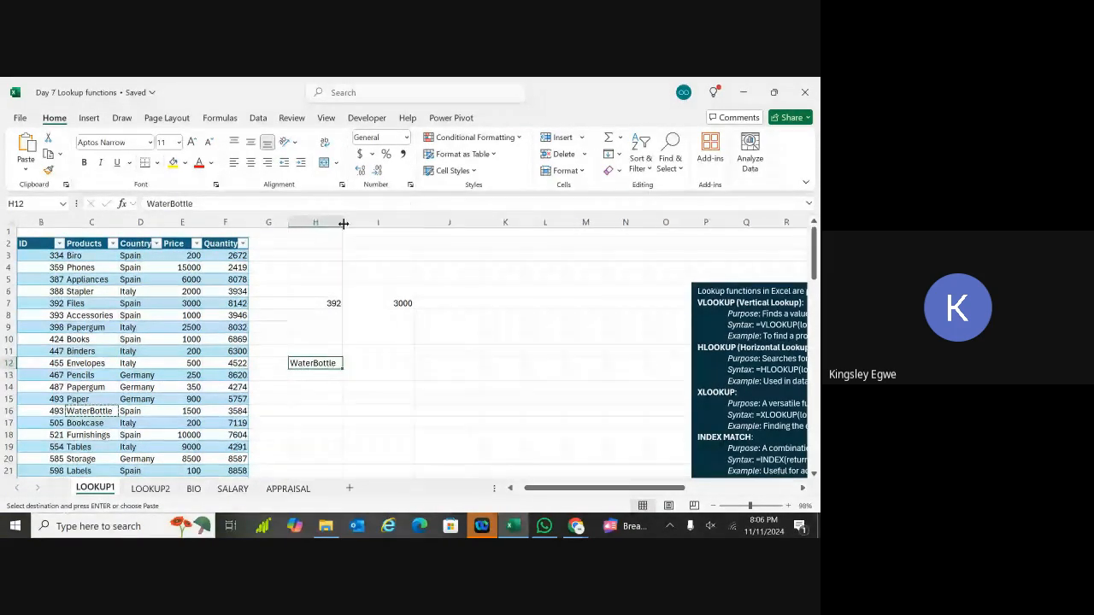
pyautogui.click(393, 376)
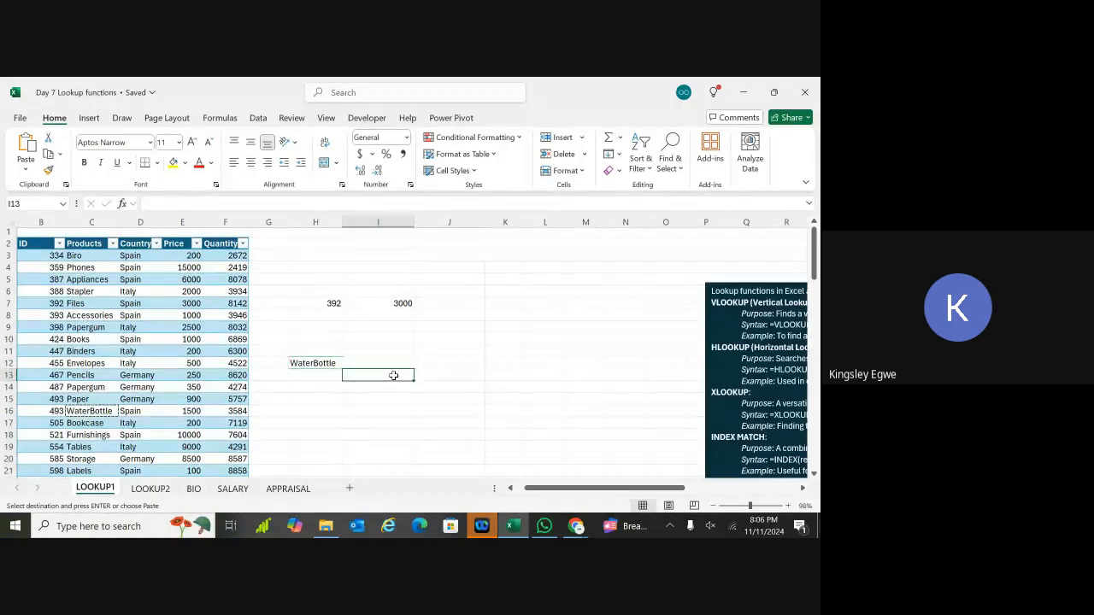
pyautogui.click(181, 316)
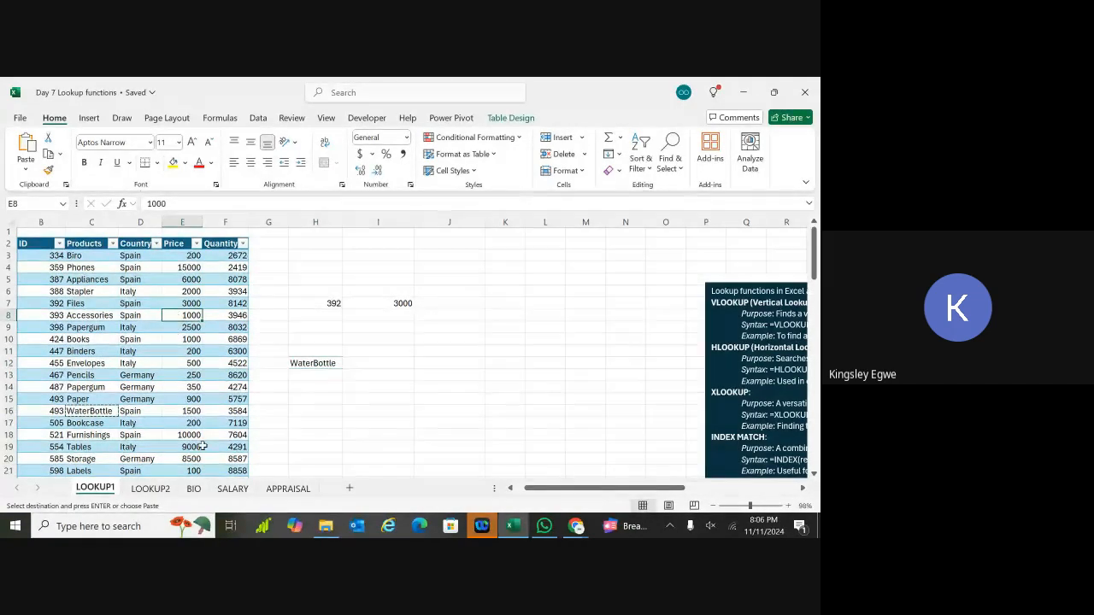
pyautogui.doubleClick(380, 362)
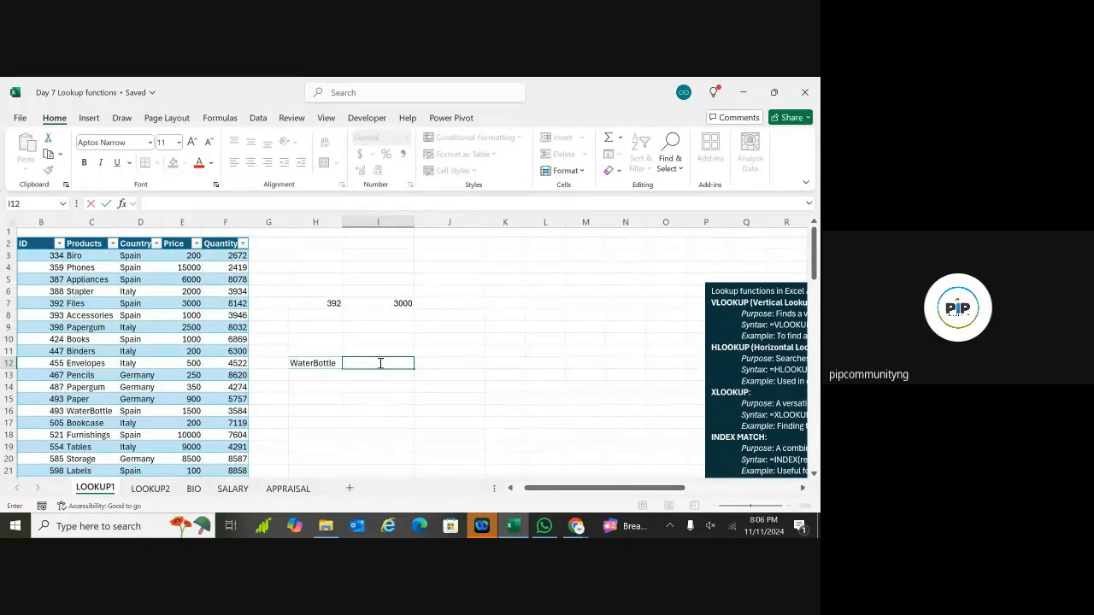
# Step: In I12, enter XLOOKUP with H12 as lookup value, Products as lookup array, Quantity as return array
pyautogui.write('=')
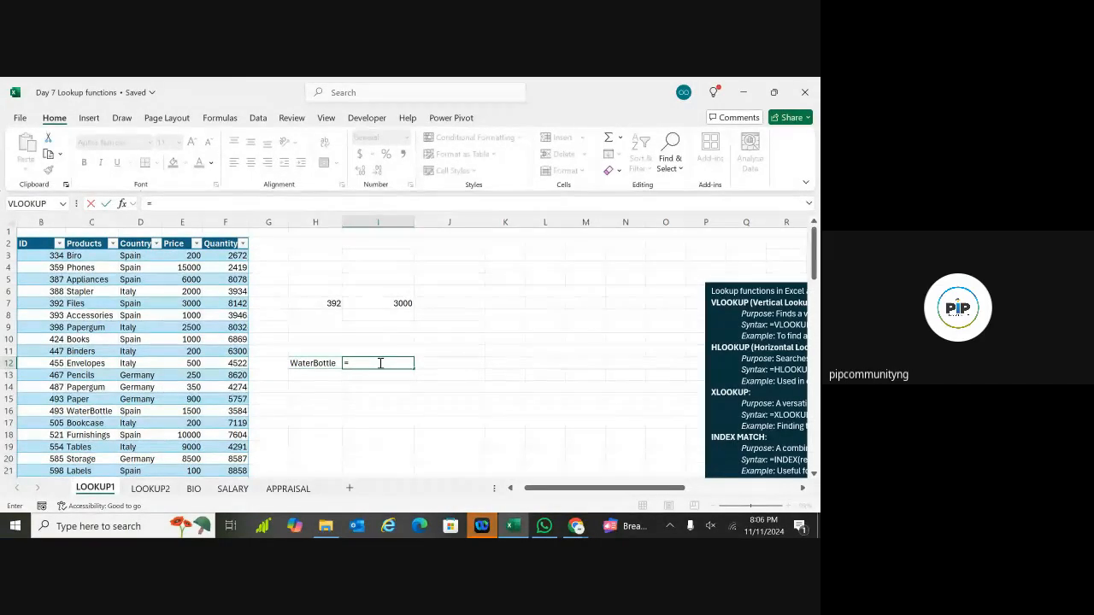
pyautogui.write('xloo')
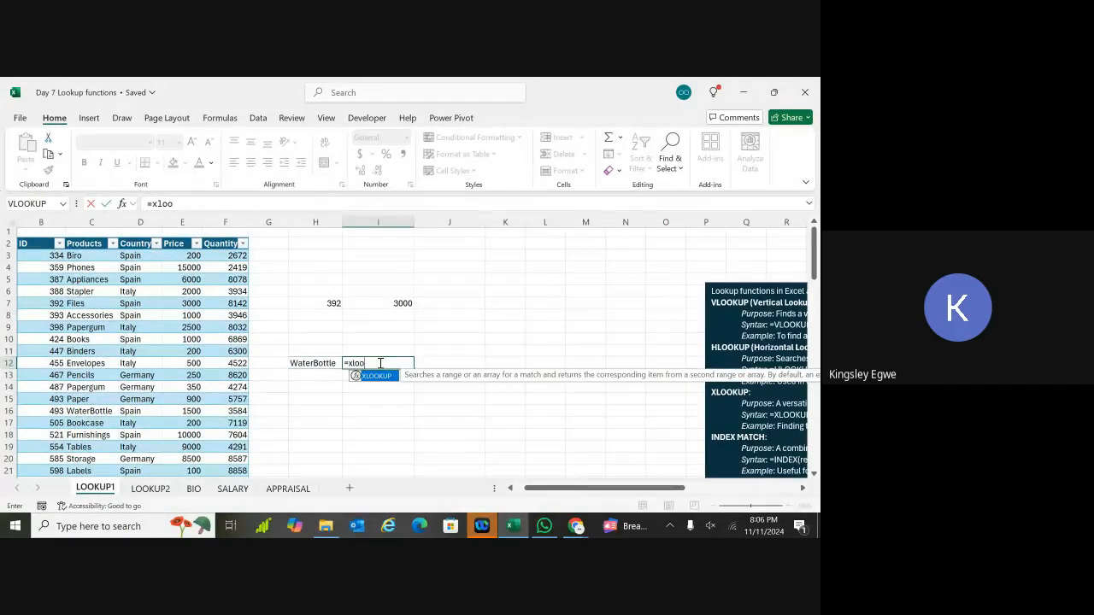
pyautogui.doubleClick(381, 380)
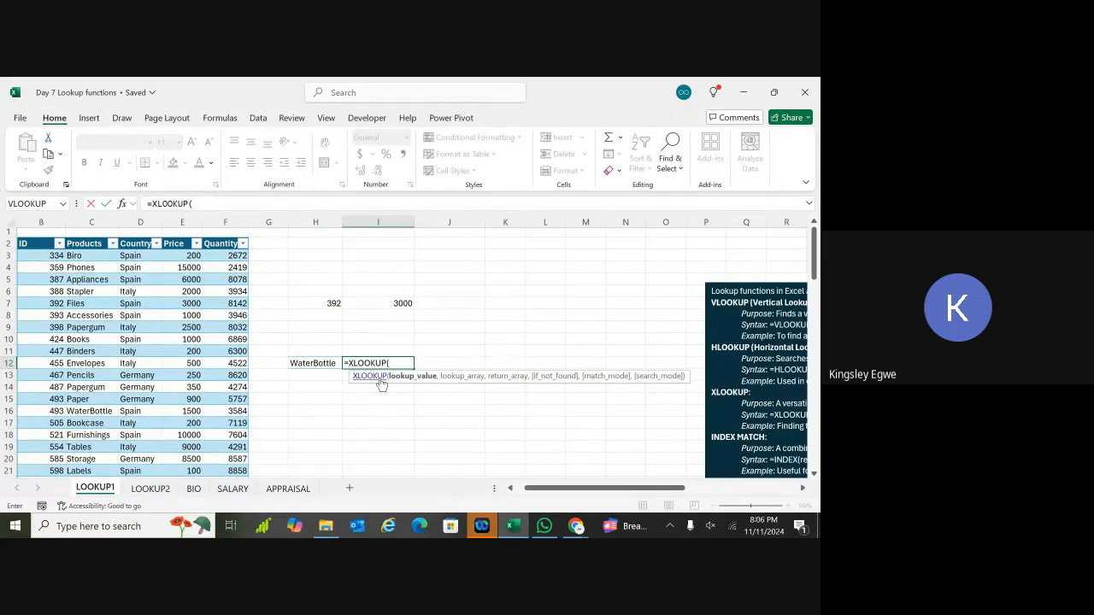
pyautogui.click(324, 363)
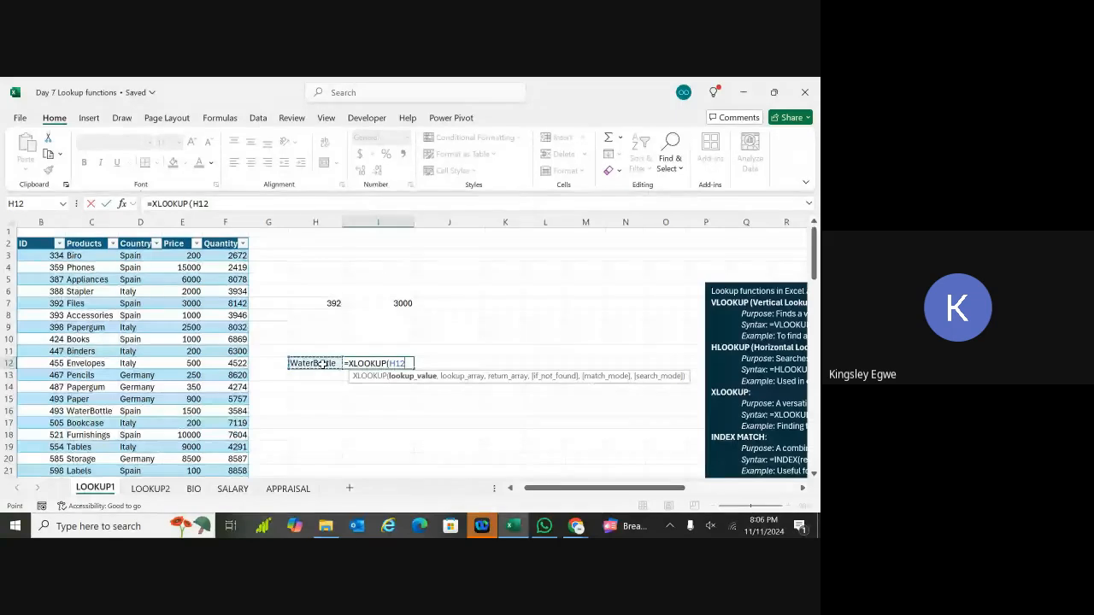
pyautogui.write(',')
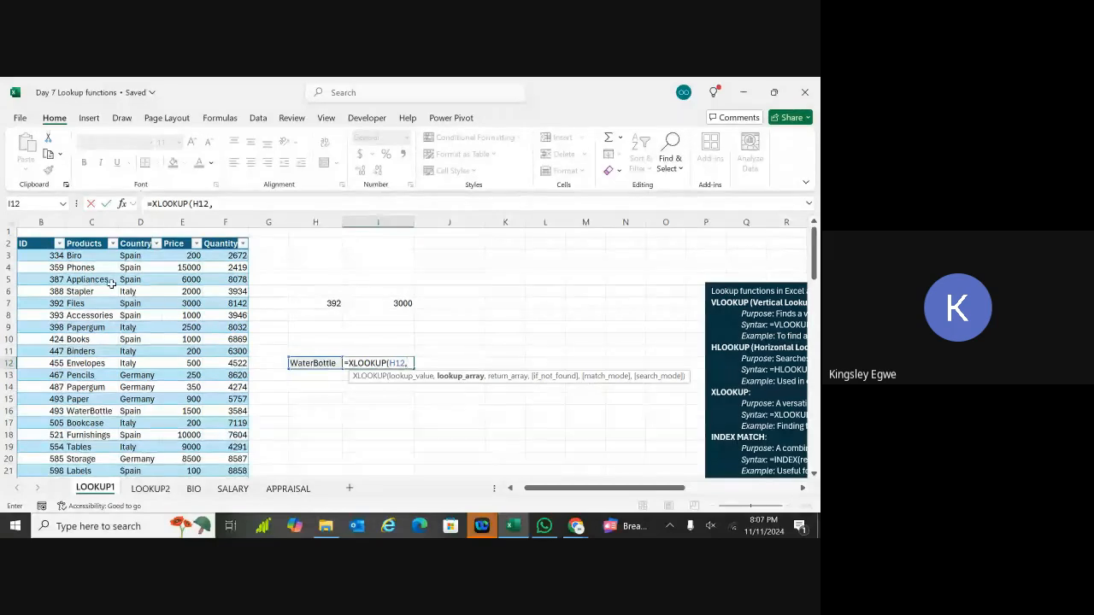
pyautogui.click(97, 243)
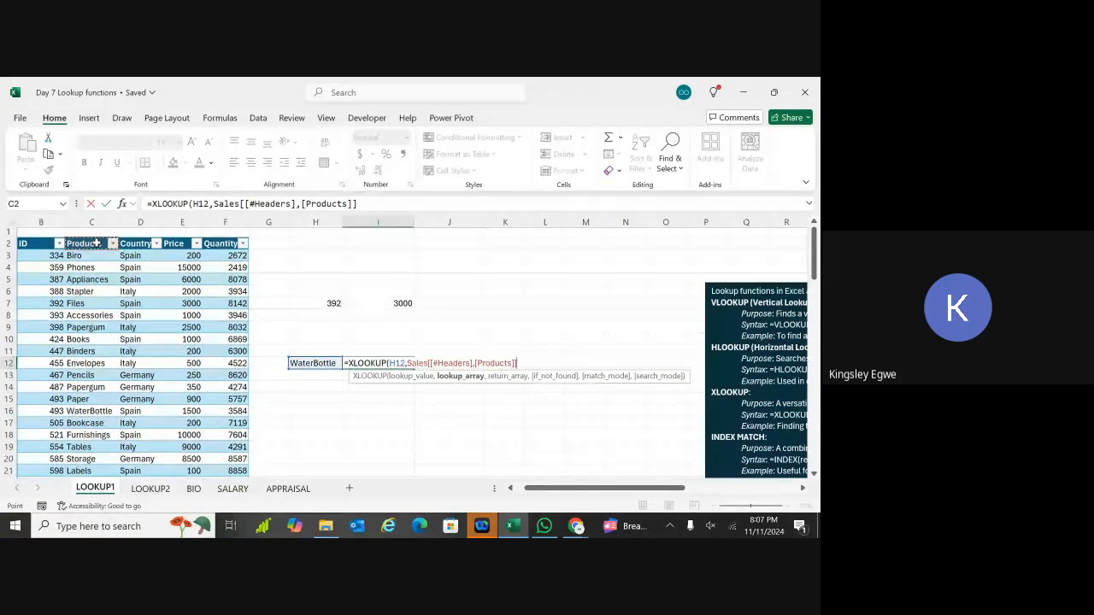
pyautogui.hotkey('ctrl', 'shift', 'Down')
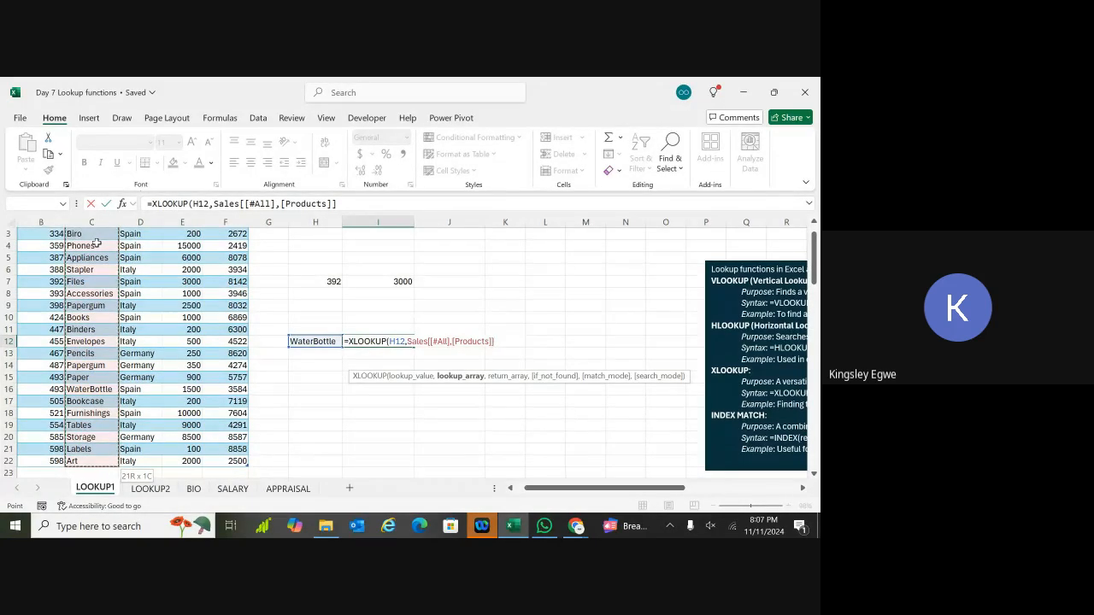
pyautogui.scroll(1, 96, 244)
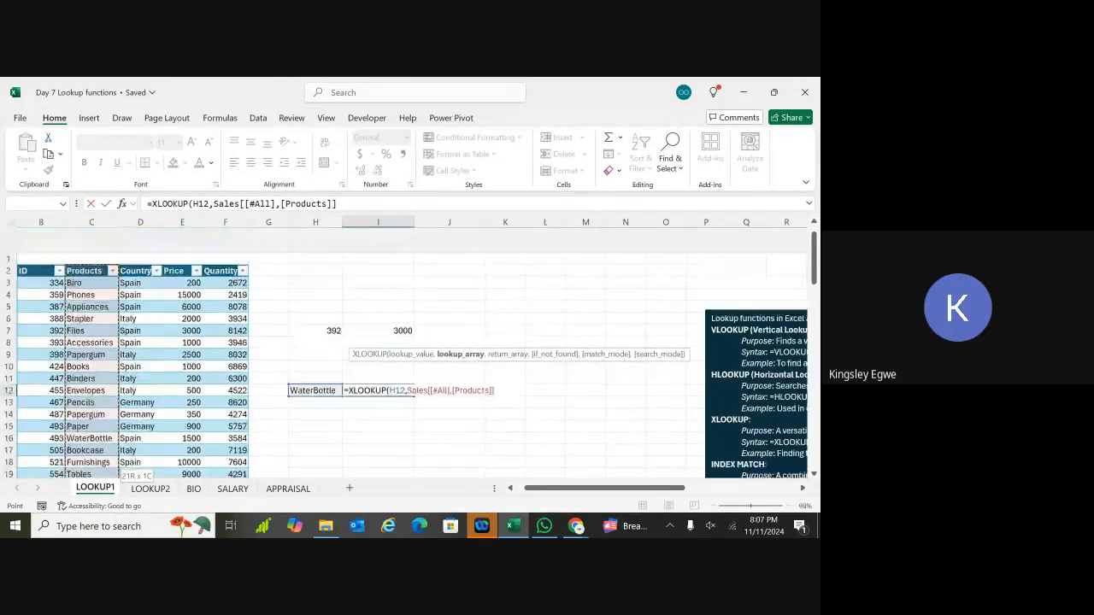
pyautogui.write(',')
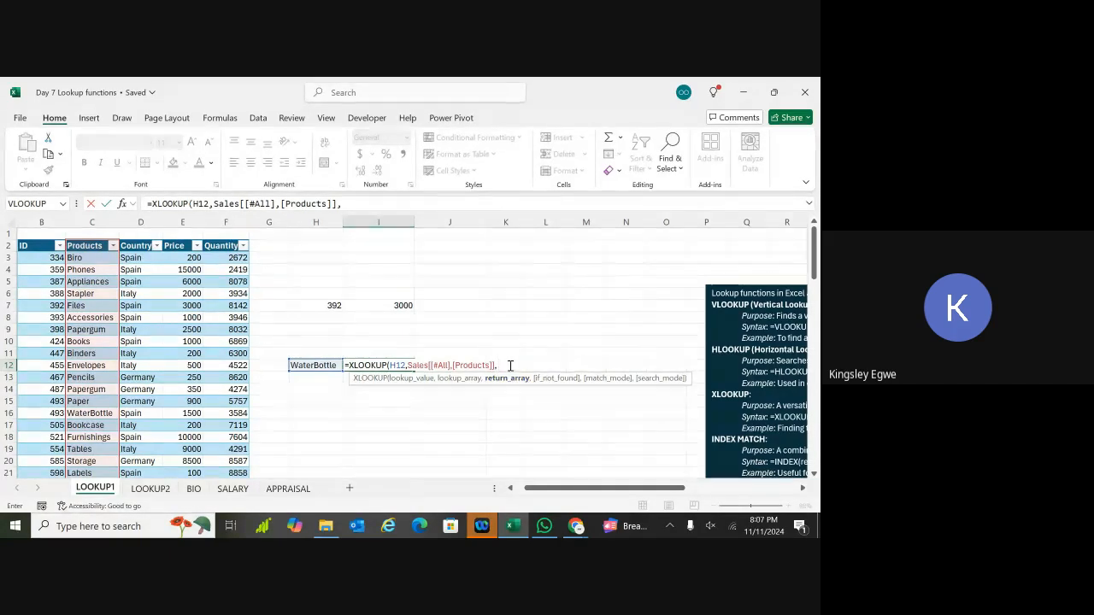
pyautogui.click(221, 246)
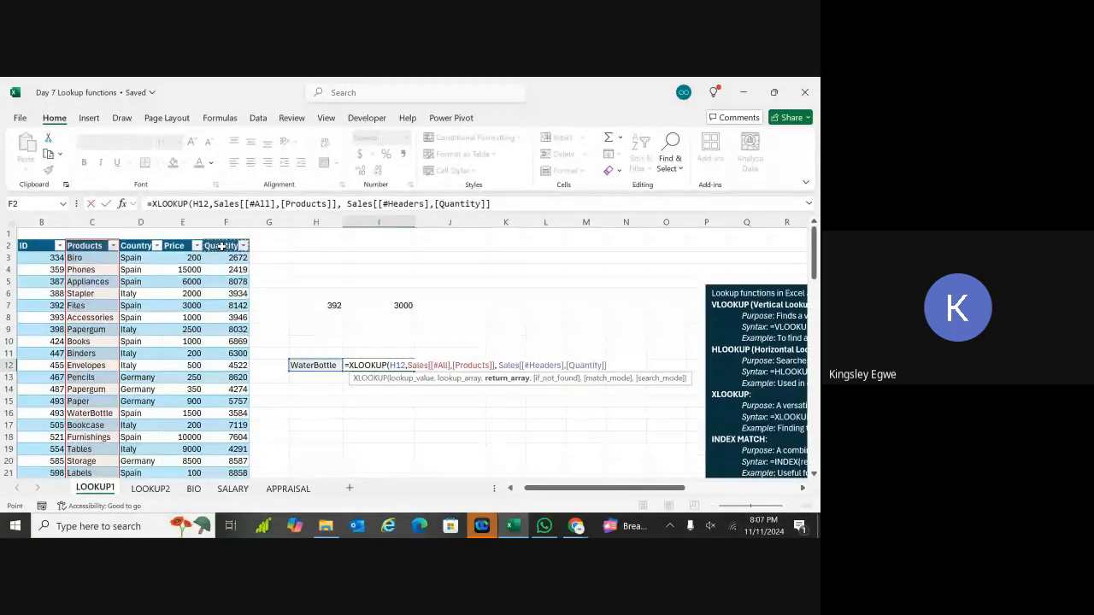
pyautogui.hotkey('ctrl', 'shift', 'Down')
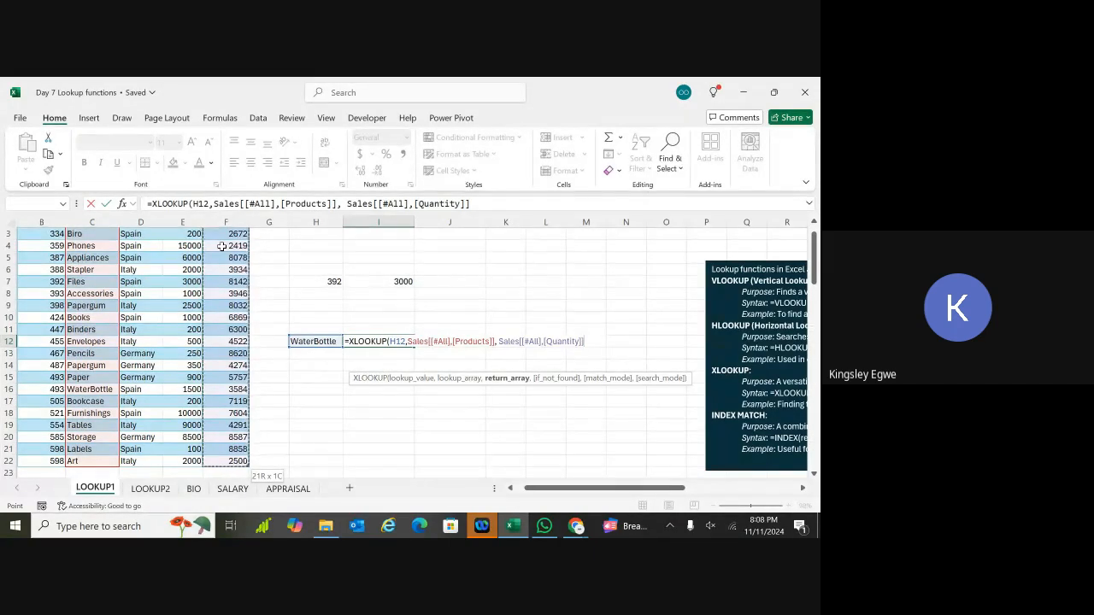
# Step: Finish I12's XLOOKUP with a custom "did not find it" fallback and exact match 0
pyautogui.write(',')
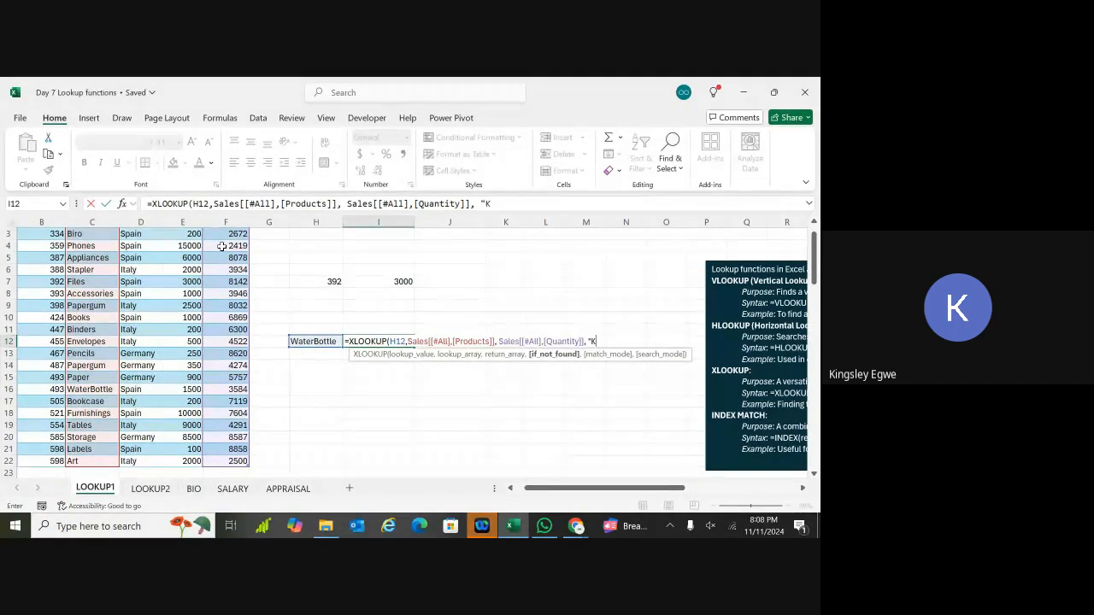
pyautogui.write('Kingd')
pyautogui.press('BackSpace')
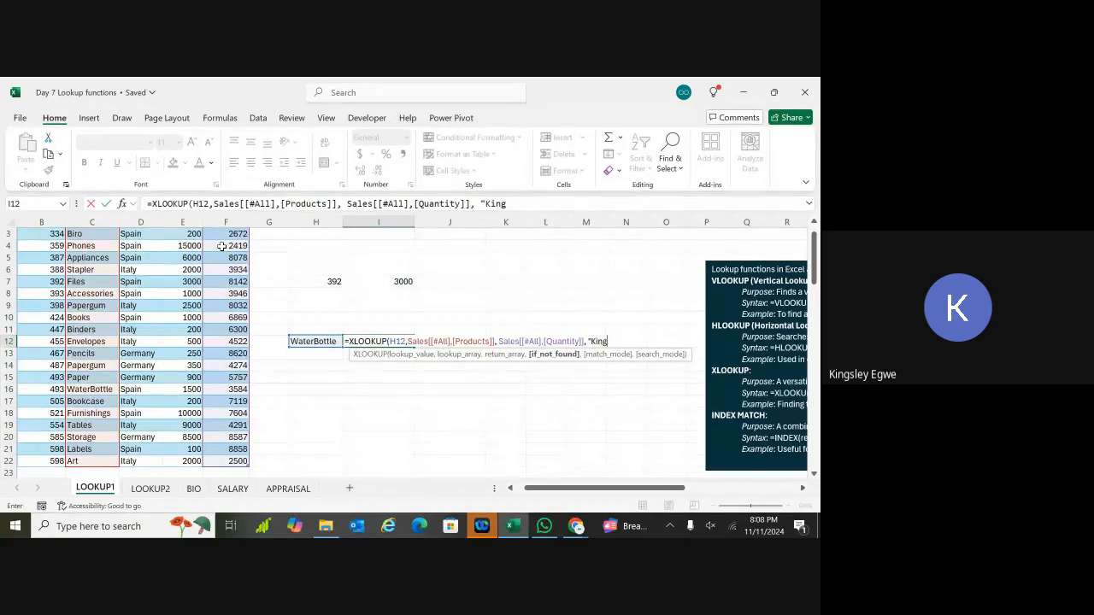
pyautogui.write('sley di')
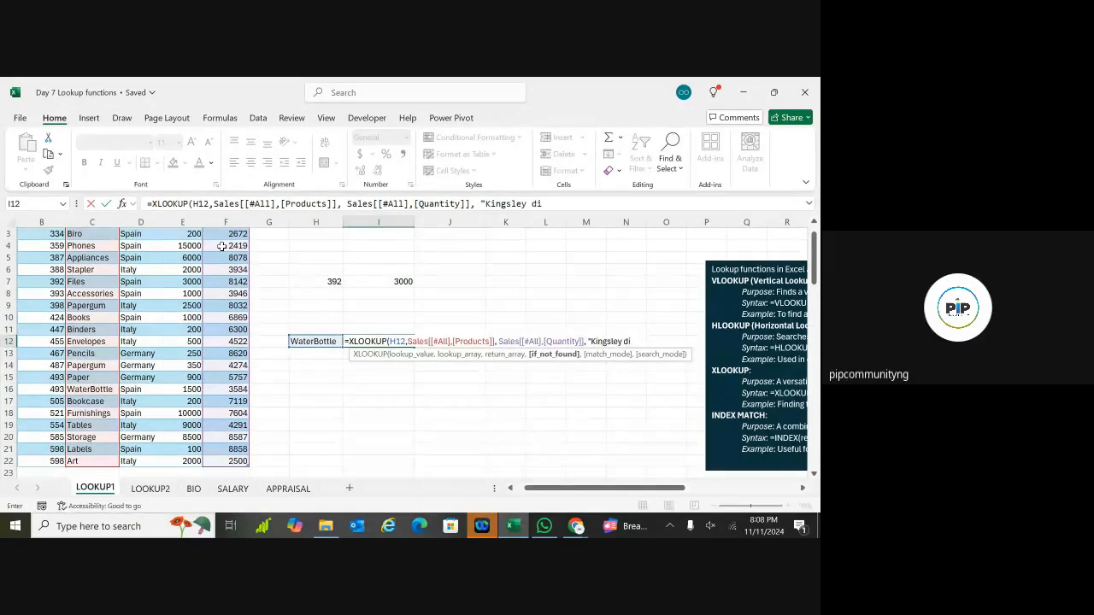
pyautogui.write('d not find')
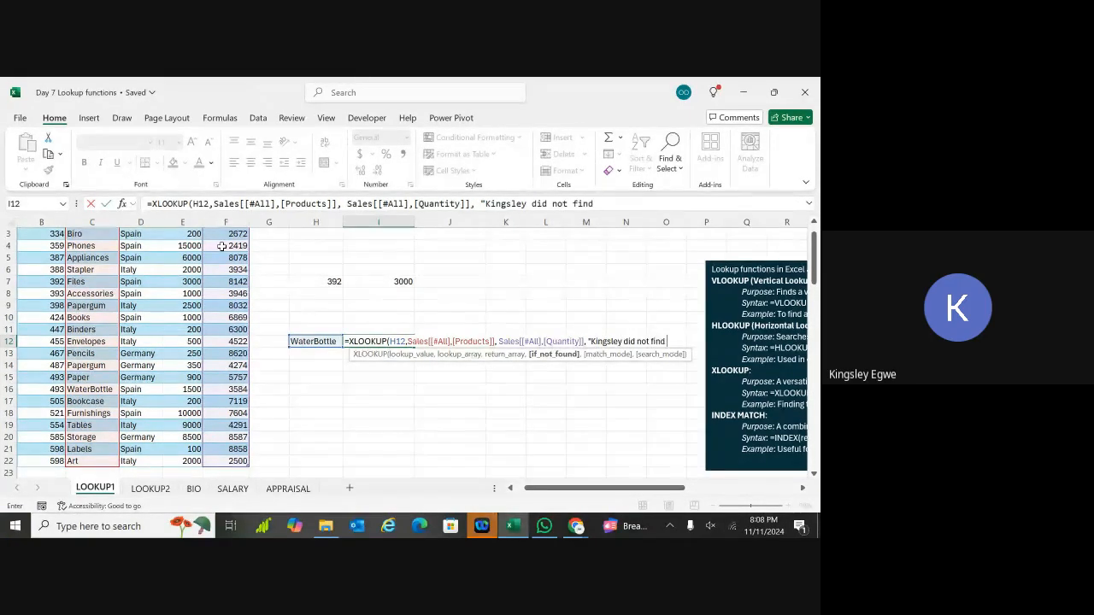
pyautogui.write(' it"')
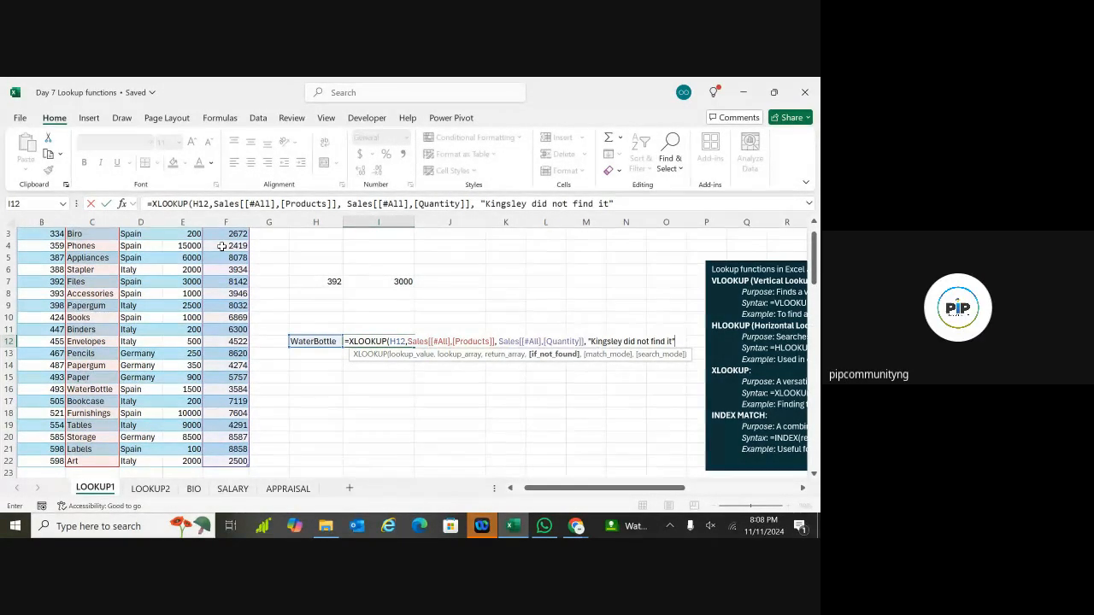
pyautogui.write(',')
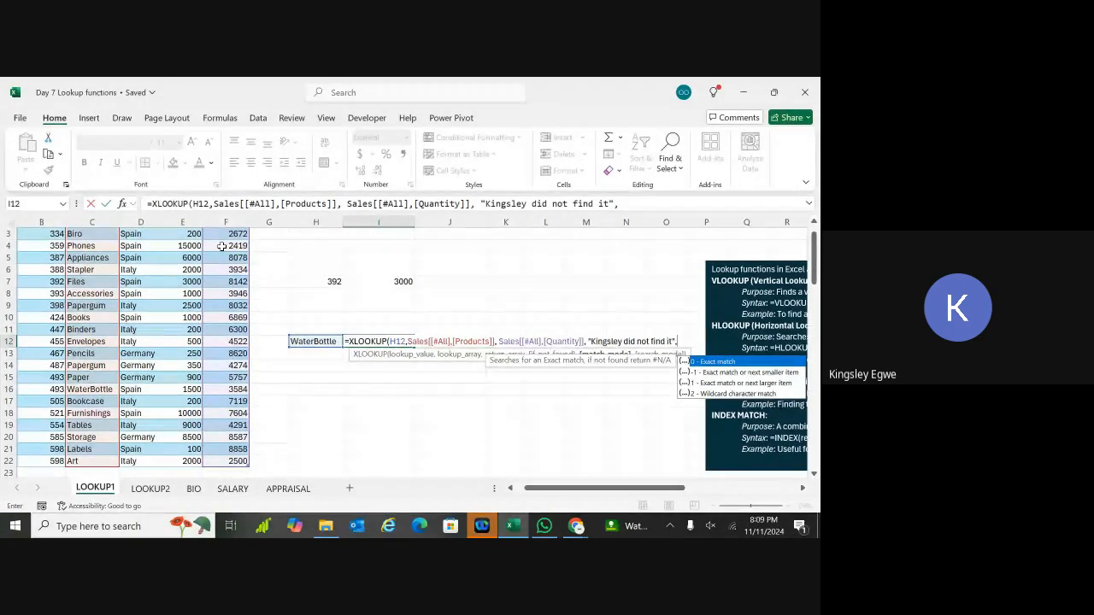
pyautogui.write('0')
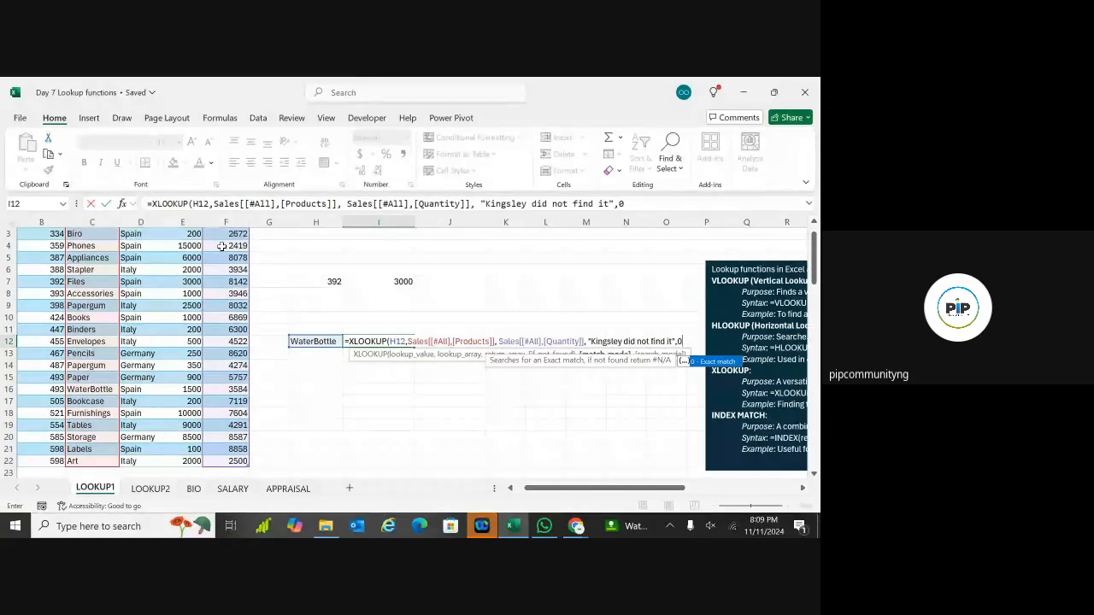
pyautogui.write(')')
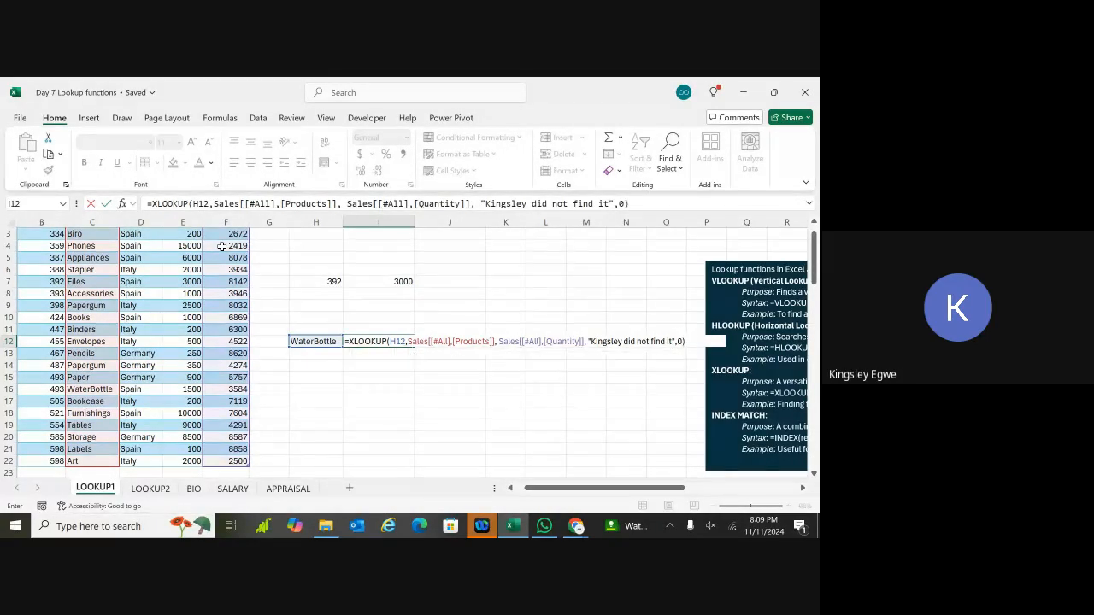
pyautogui.press('Return')
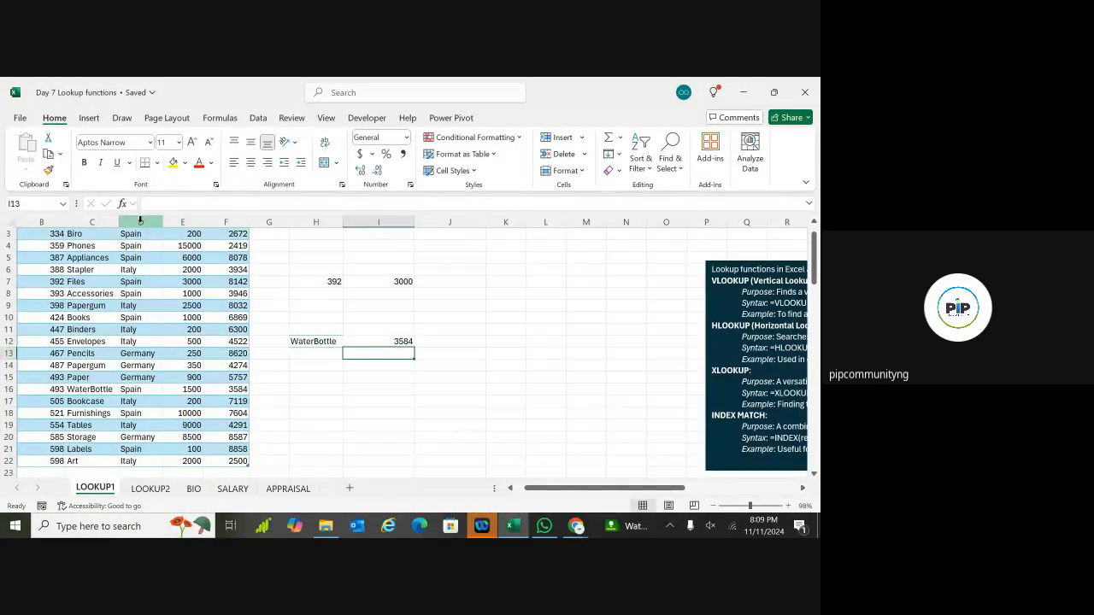
# Step: Confirm the table is named Sales, then re-open and recommit the I12 formula
pyautogui.scroll(1, 394, 361)
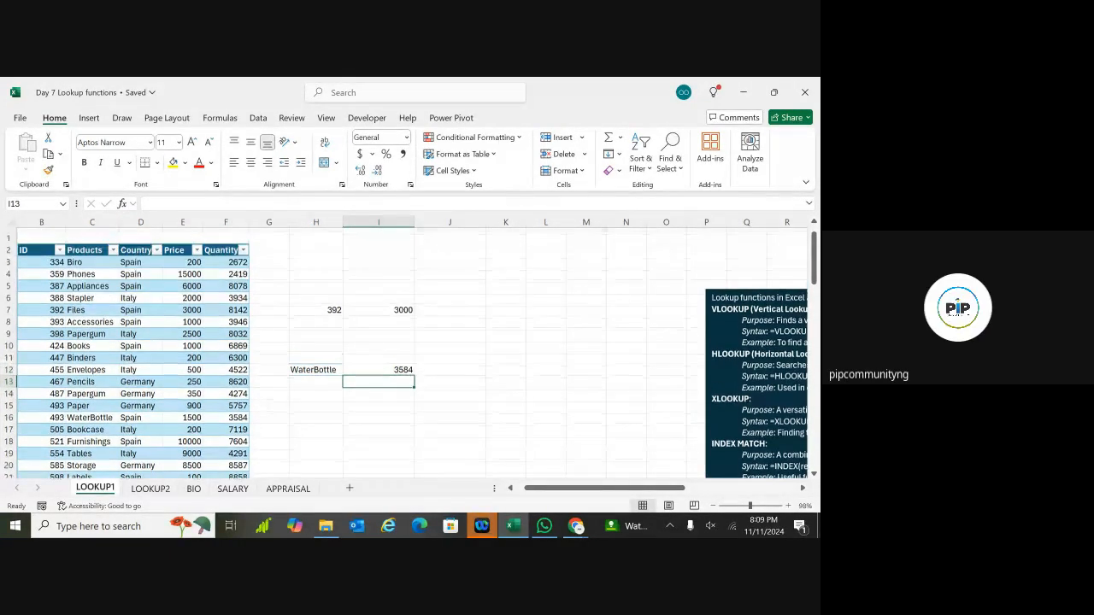
pyautogui.scroll(-1, 272, 358)
pyautogui.click(178, 342)
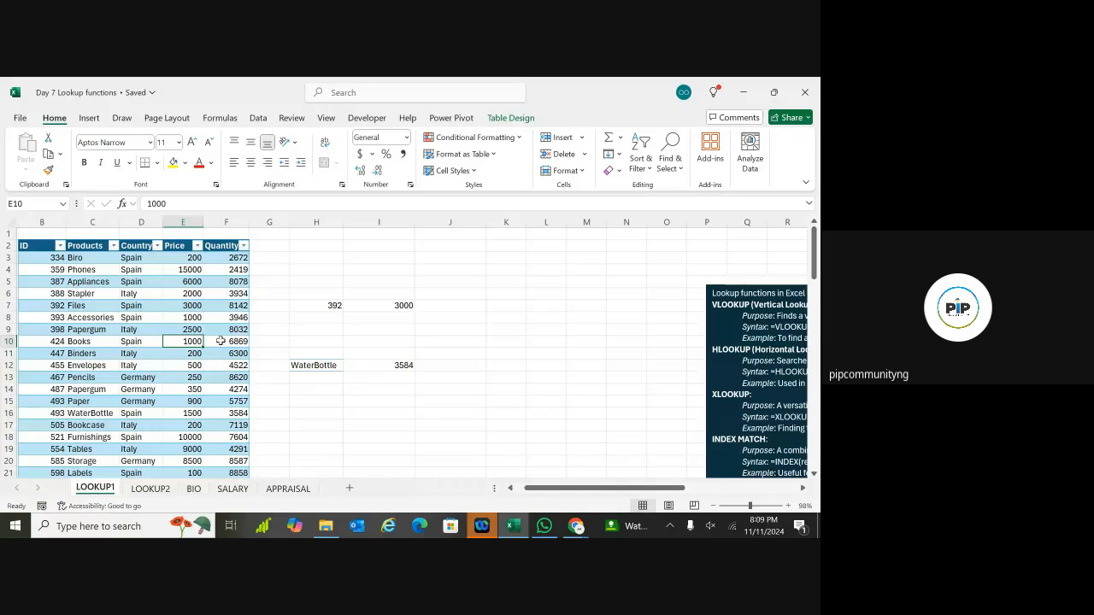
pyautogui.click(511, 119)
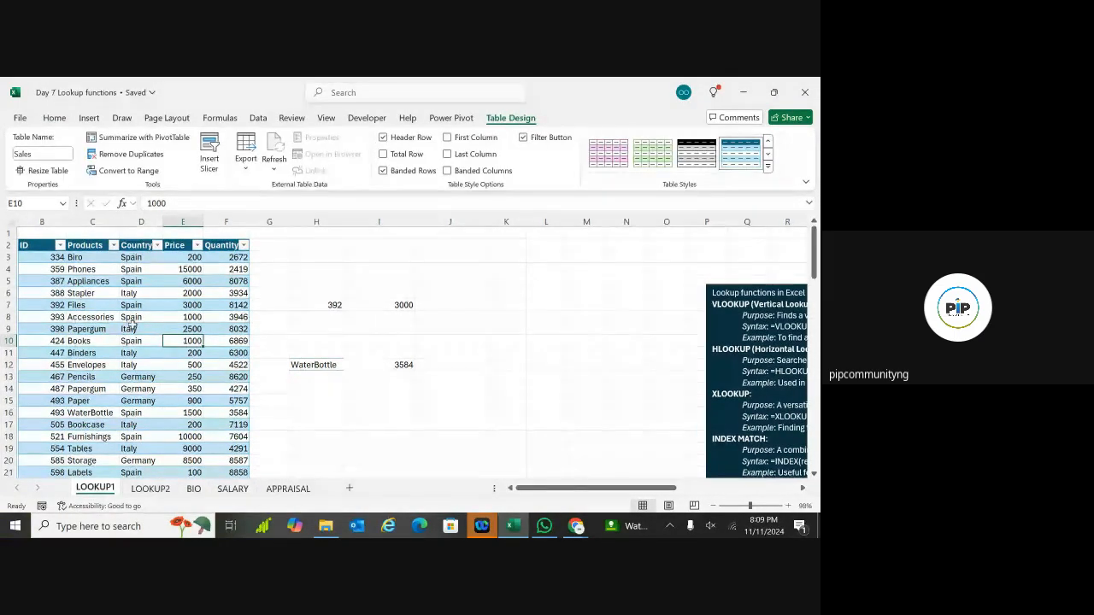
pyautogui.click(391, 364)
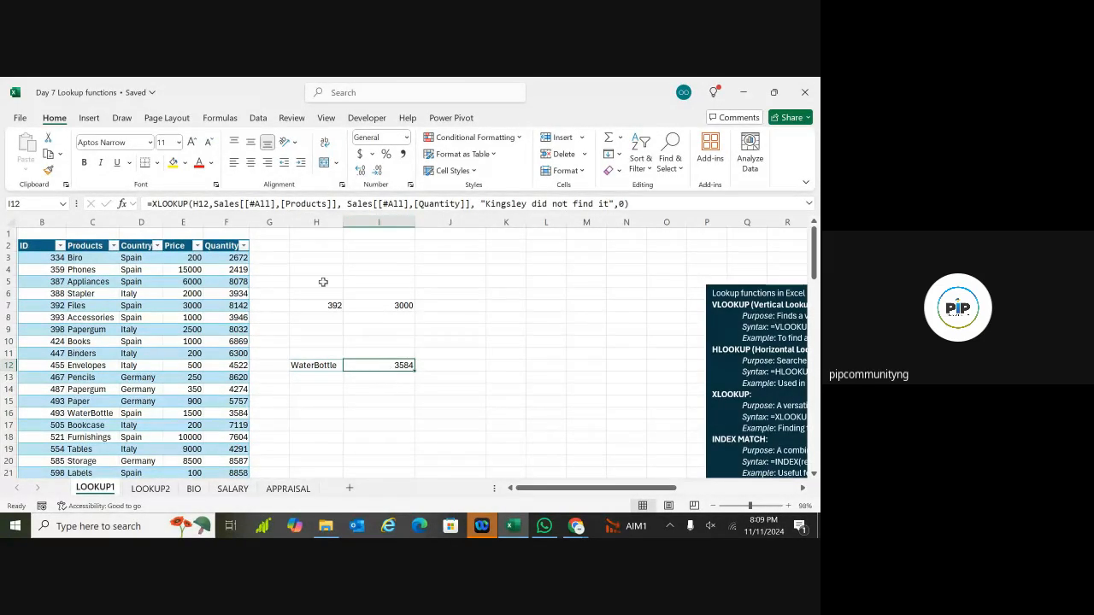
pyautogui.click(283, 204)
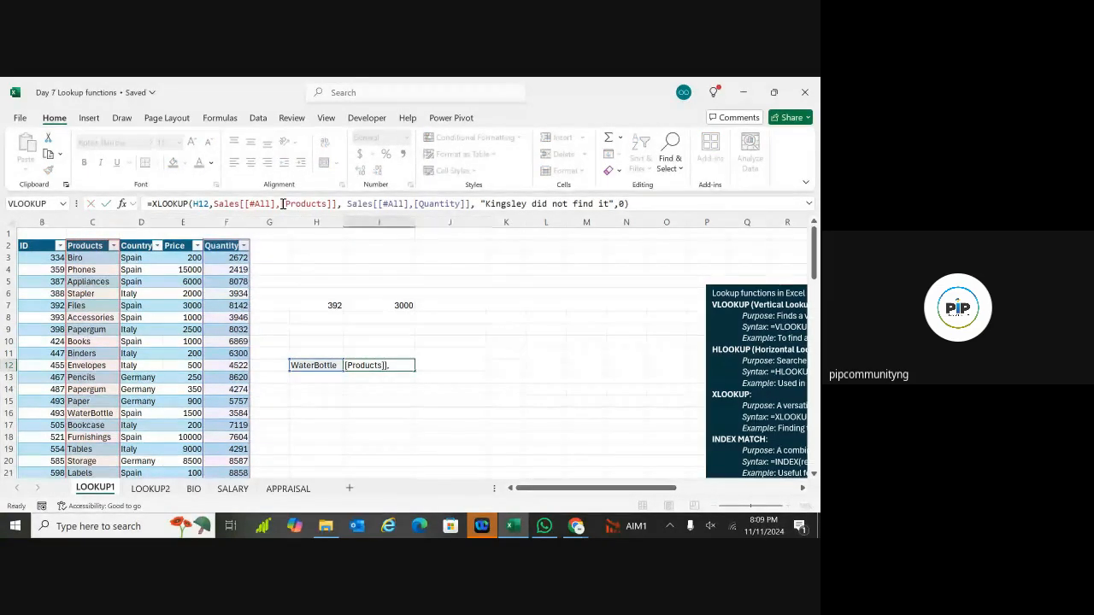
pyautogui.press('Return')
pyautogui.doubleClick(376, 391)
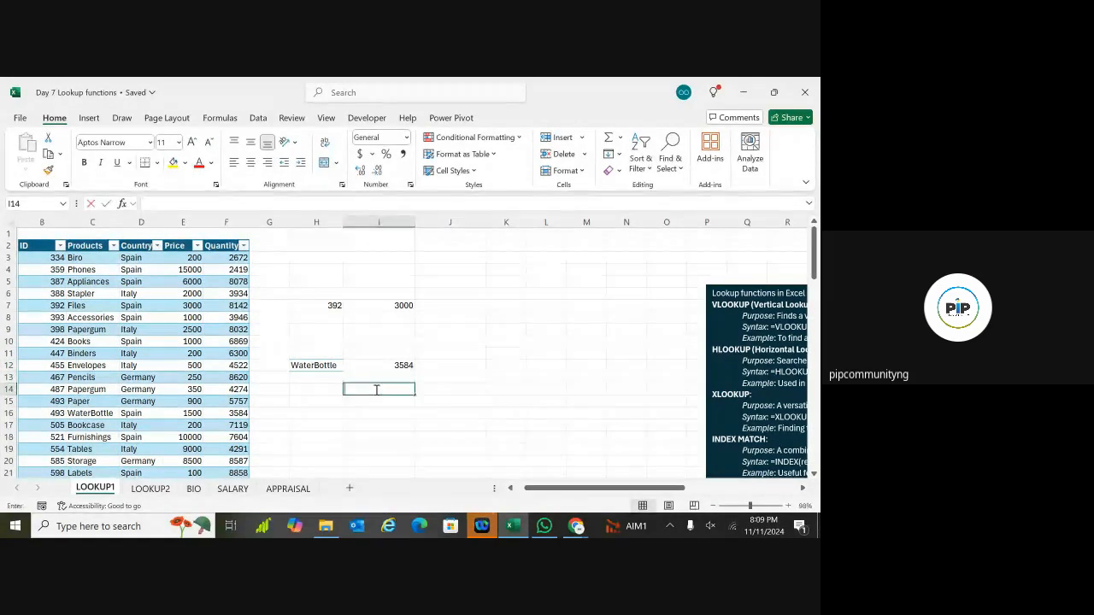
# Step: Start an XLOOKUP in J12 with H12 as lookup value, referencing the Sales table
pyautogui.click(443, 367)
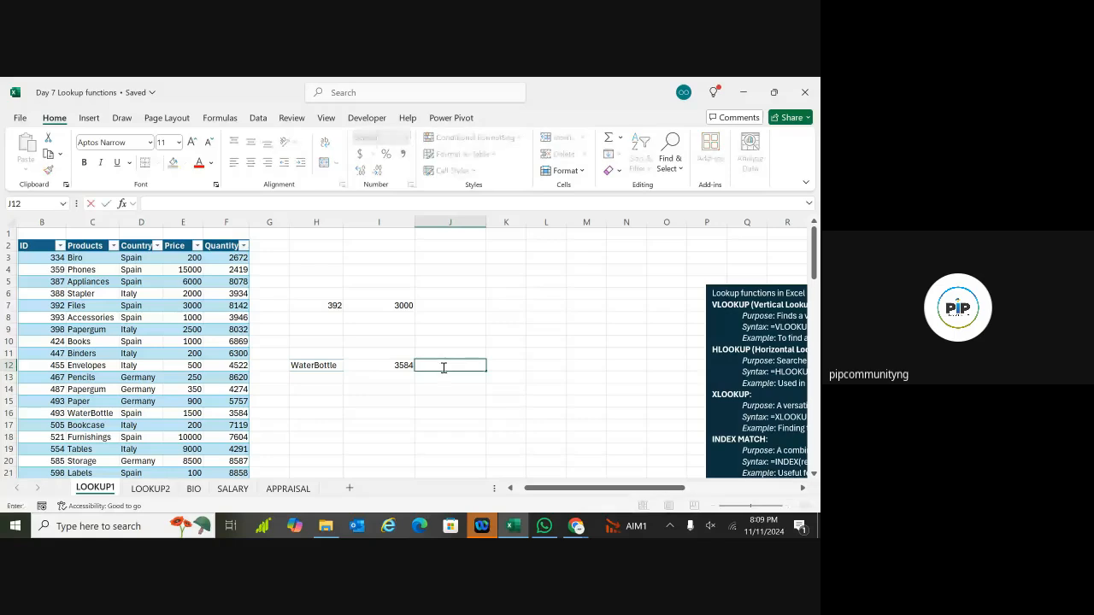
pyautogui.write('=')
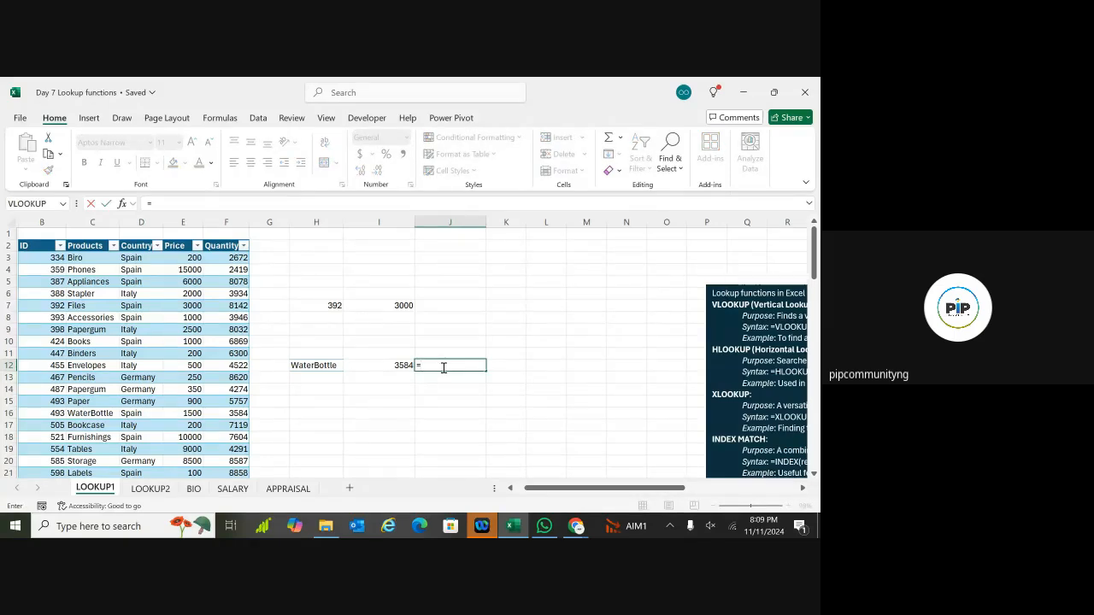
pyautogui.write('xlook')
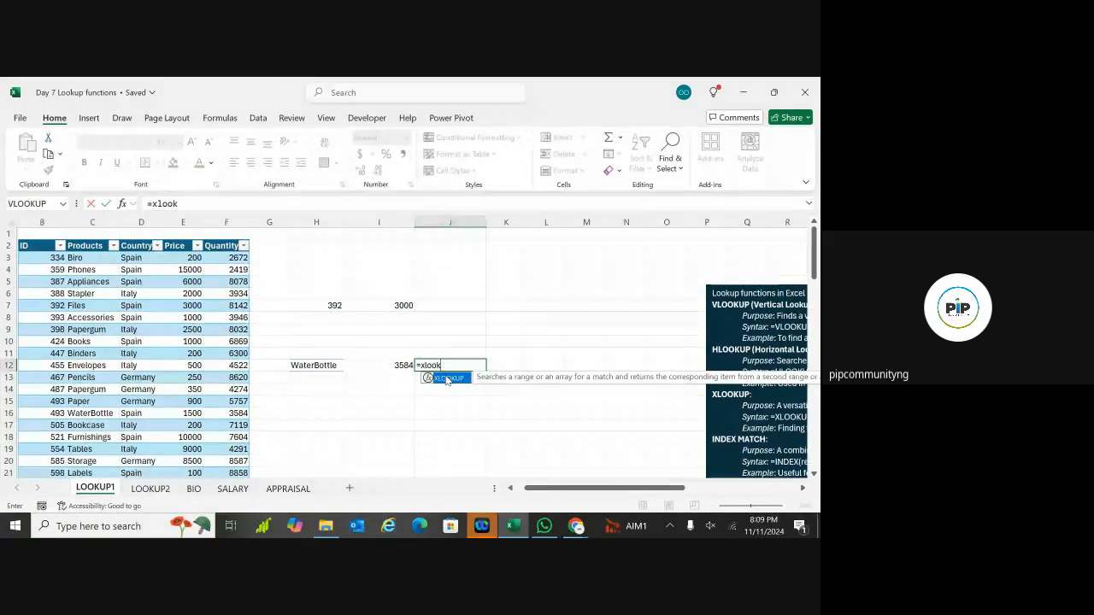
pyautogui.doubleClick(447, 380)
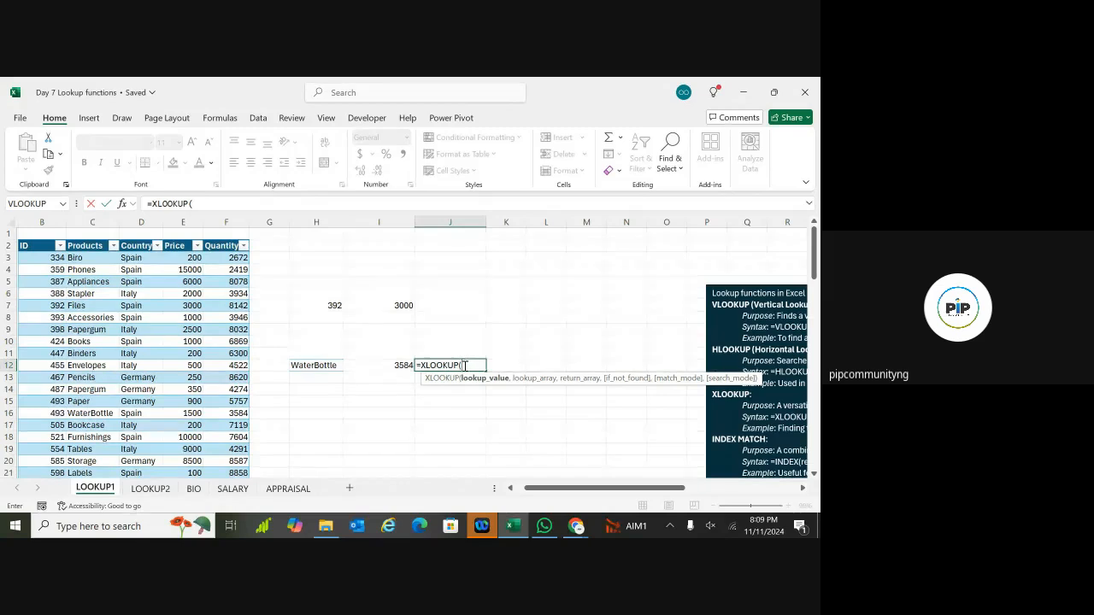
pyautogui.click(309, 367)
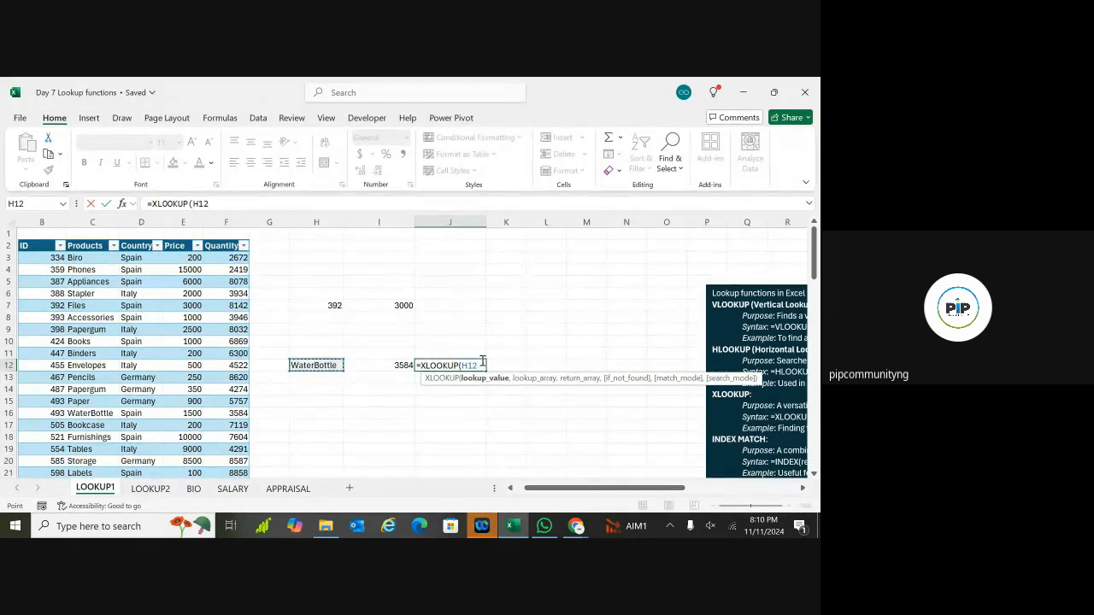
pyautogui.write(',')
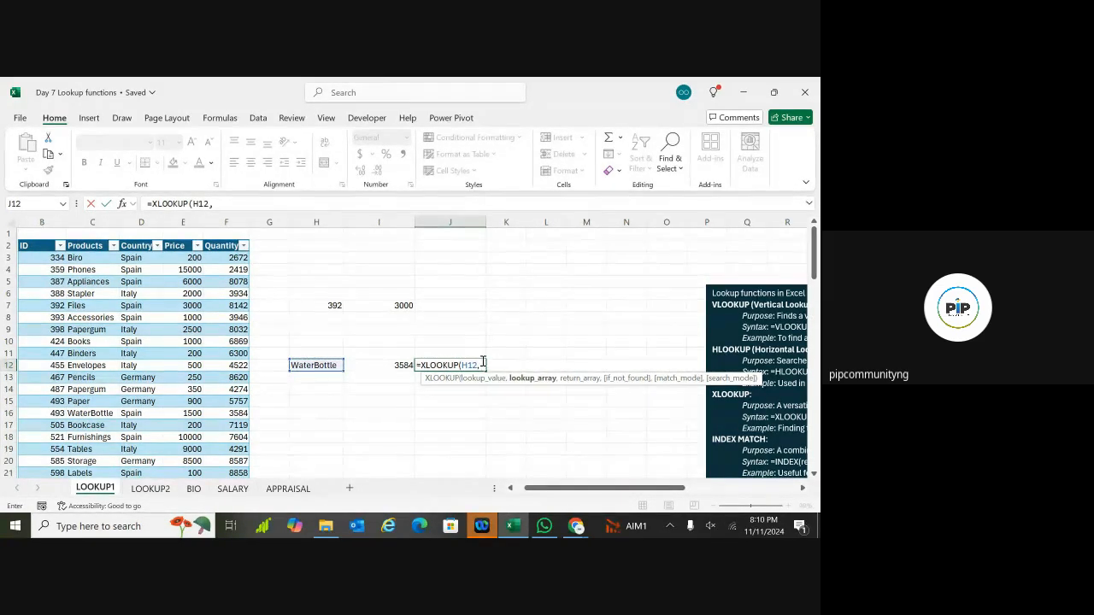
pyautogui.write(' sales')
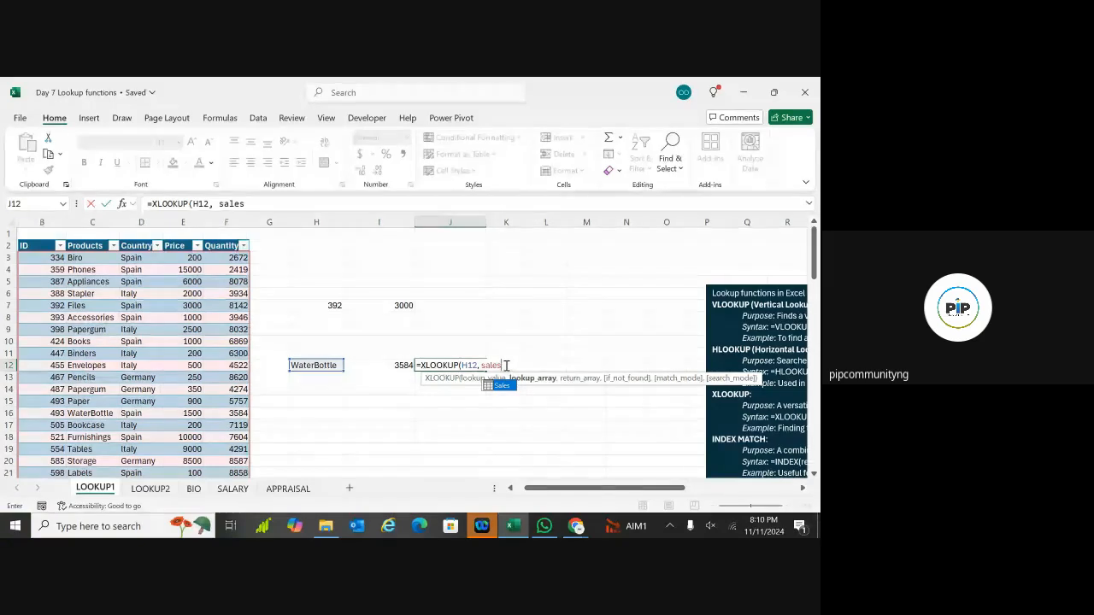
pyautogui.write('[')
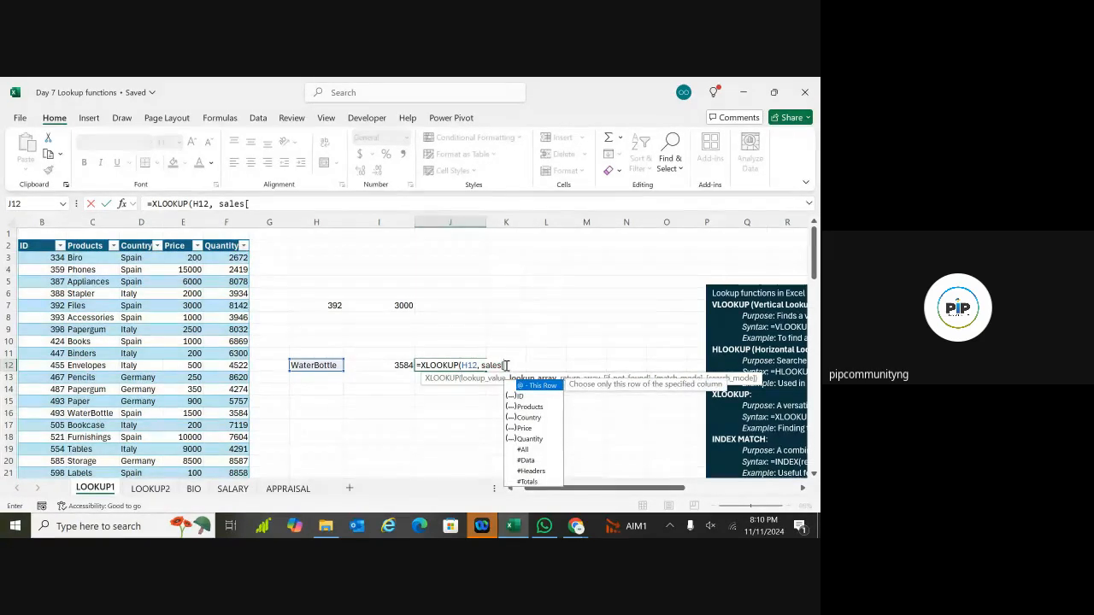
pyautogui.press('BackSpace')
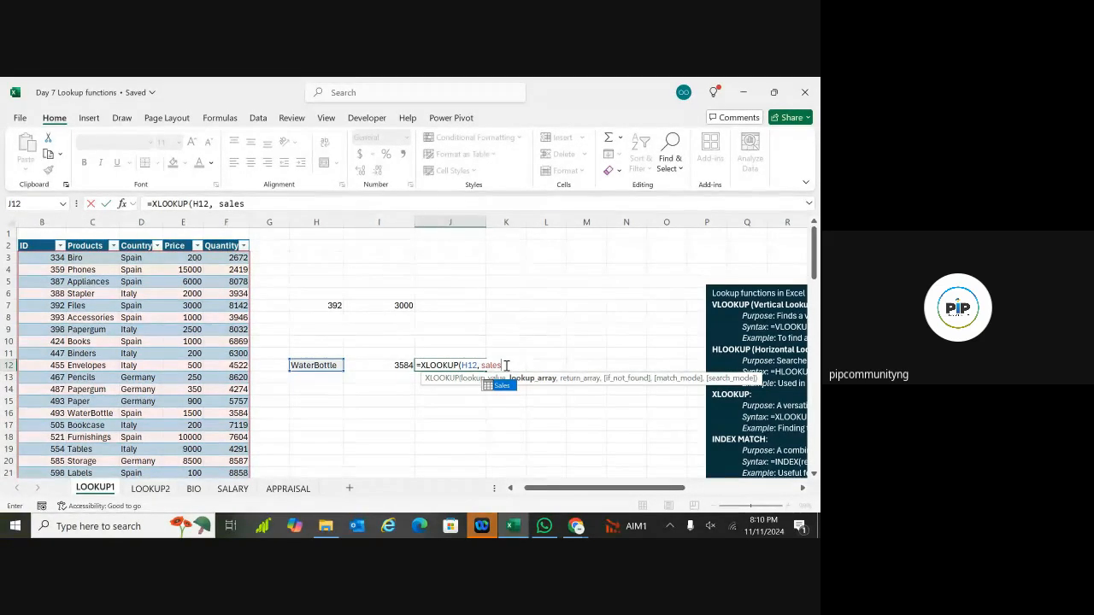
pyautogui.write('[')
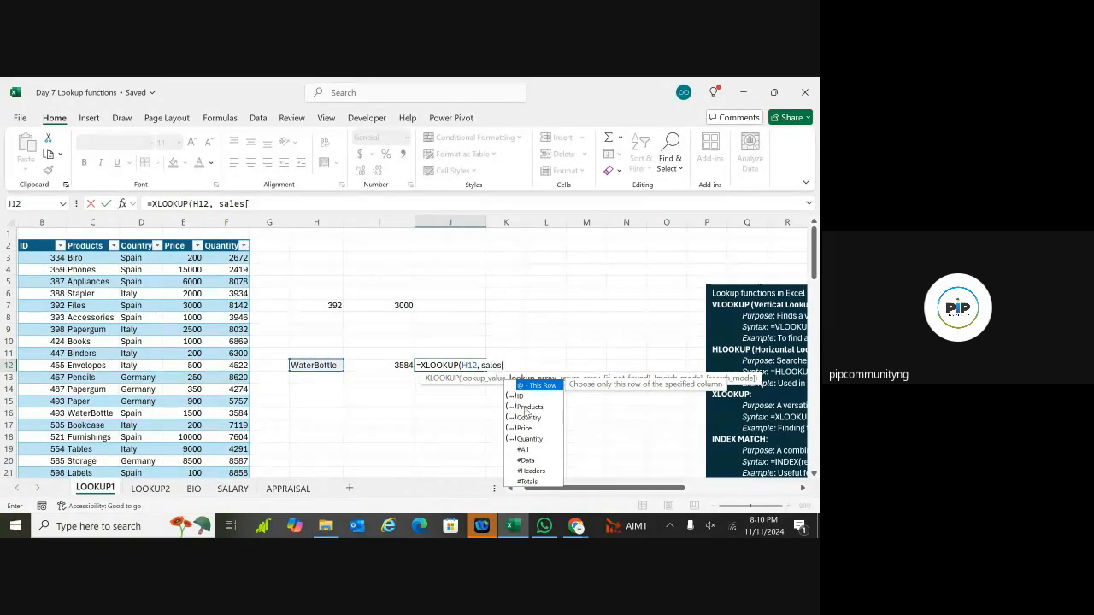
# Step: Complete it with Sales[Products], Sales[Quantity], a "not" fallback and match mode 0, returning 3584
pyautogui.doubleClick(527, 407)
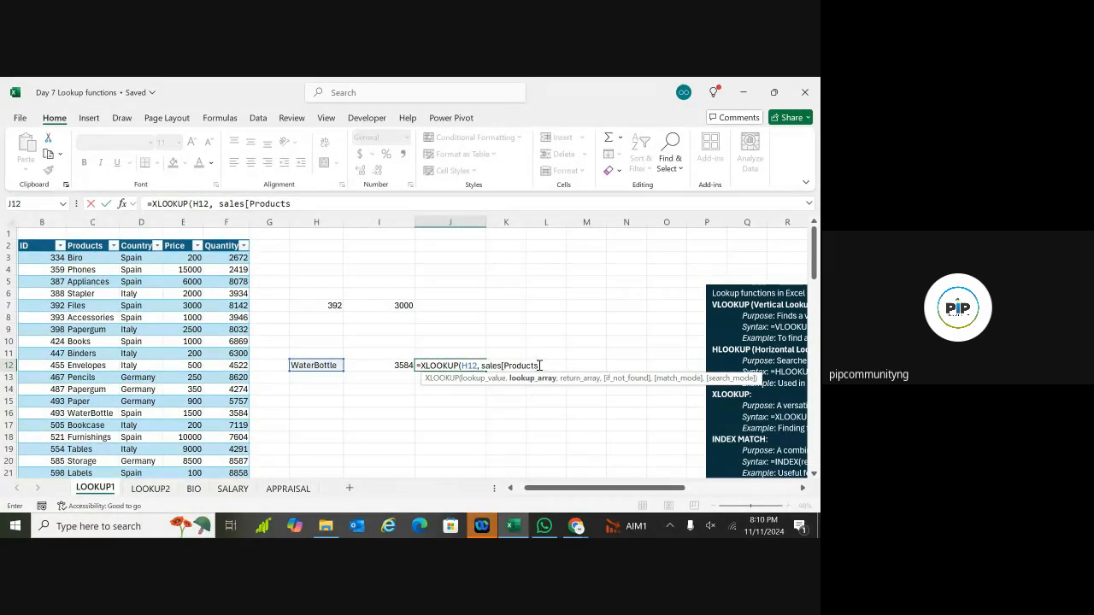
pyautogui.write(']')
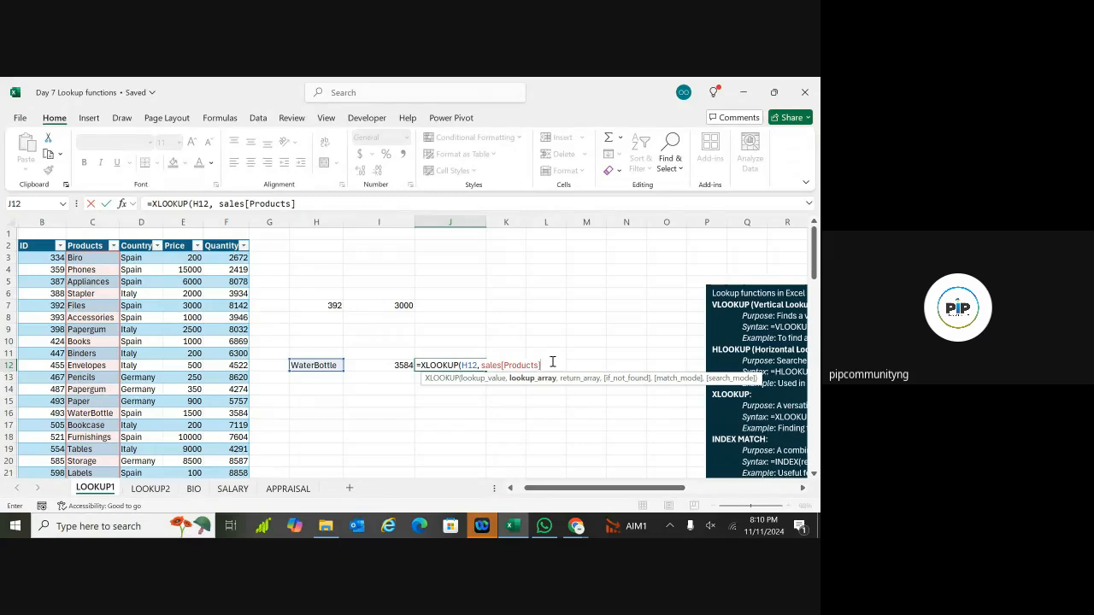
pyautogui.write(',')
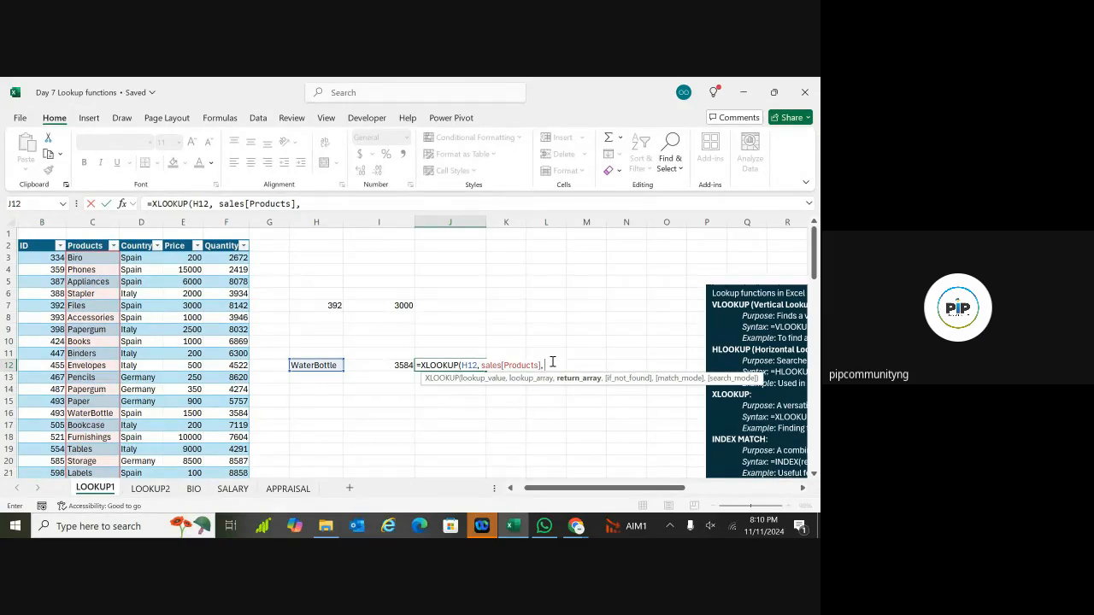
pyautogui.write(' sale')
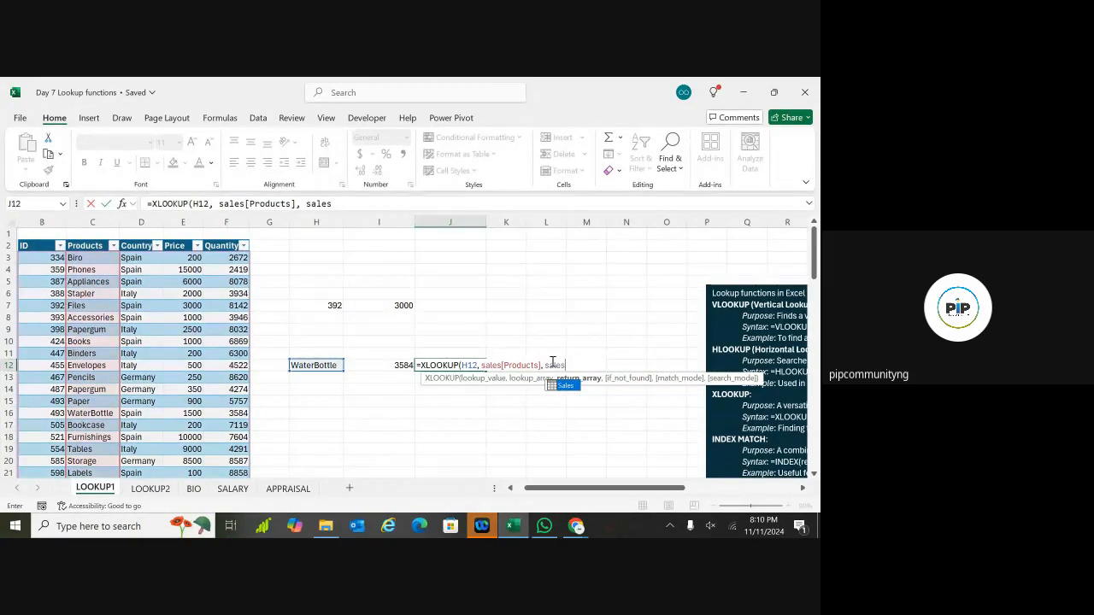
pyautogui.write('s')
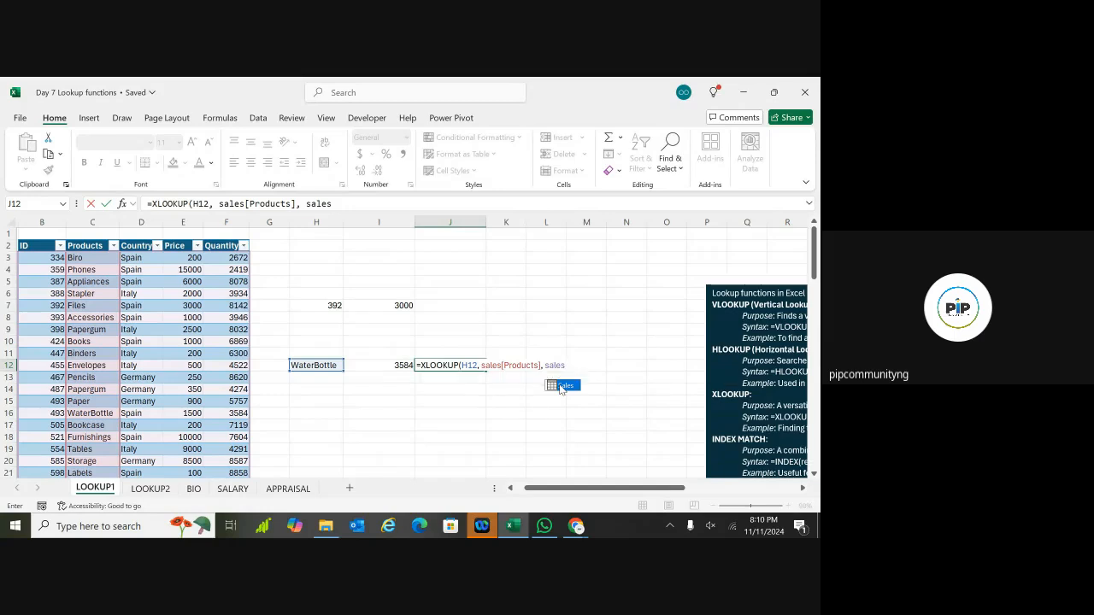
pyautogui.doubleClick(562, 387)
pyautogui.write('[')
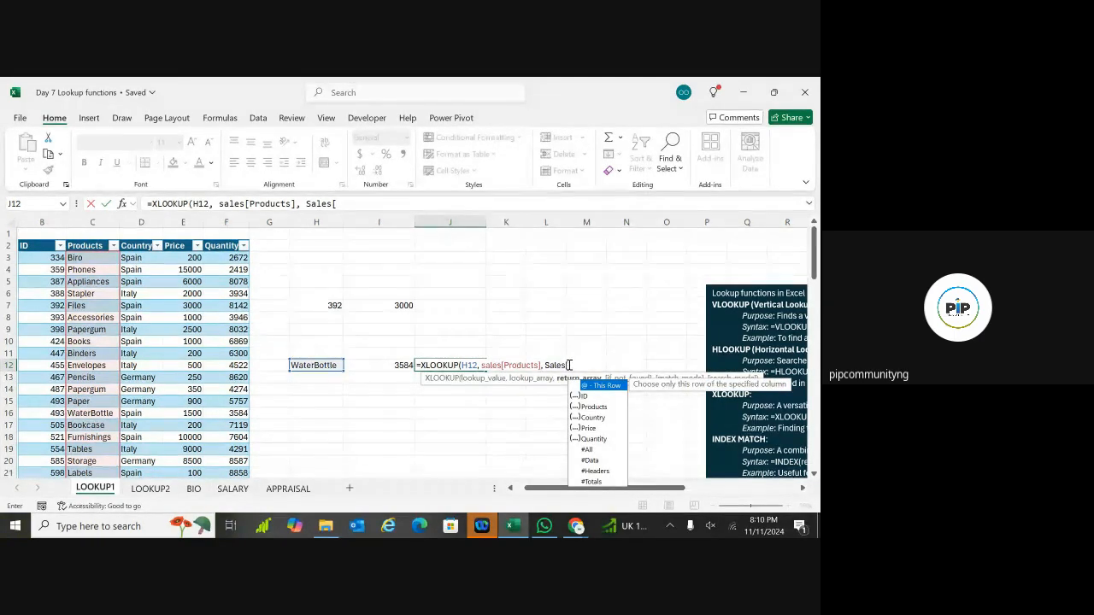
pyautogui.doubleClick(591, 440)
pyautogui.write('], "not')
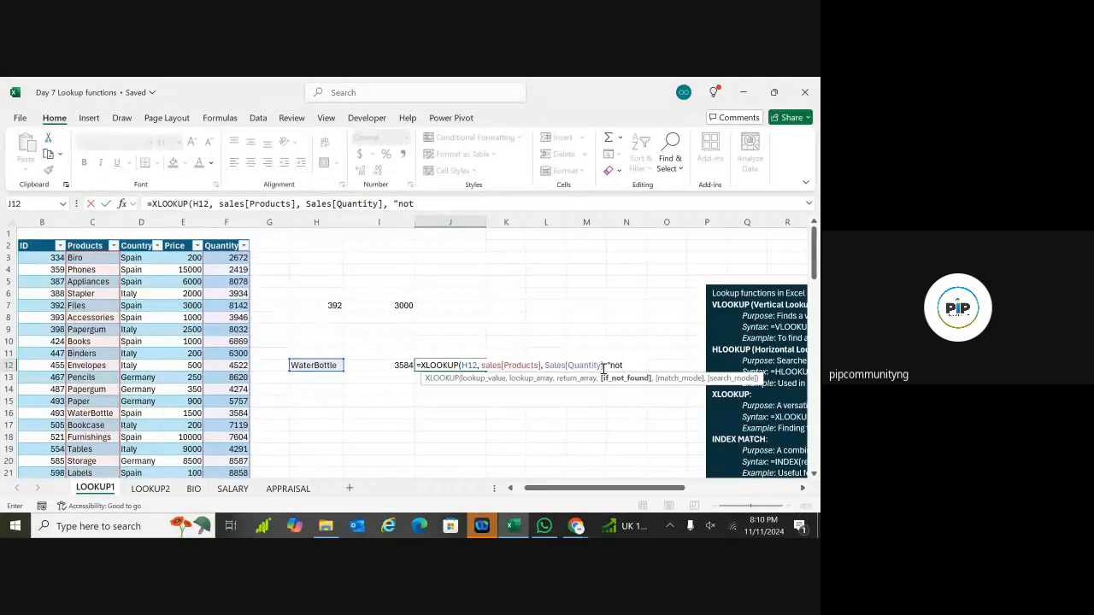
pyautogui.write('",')
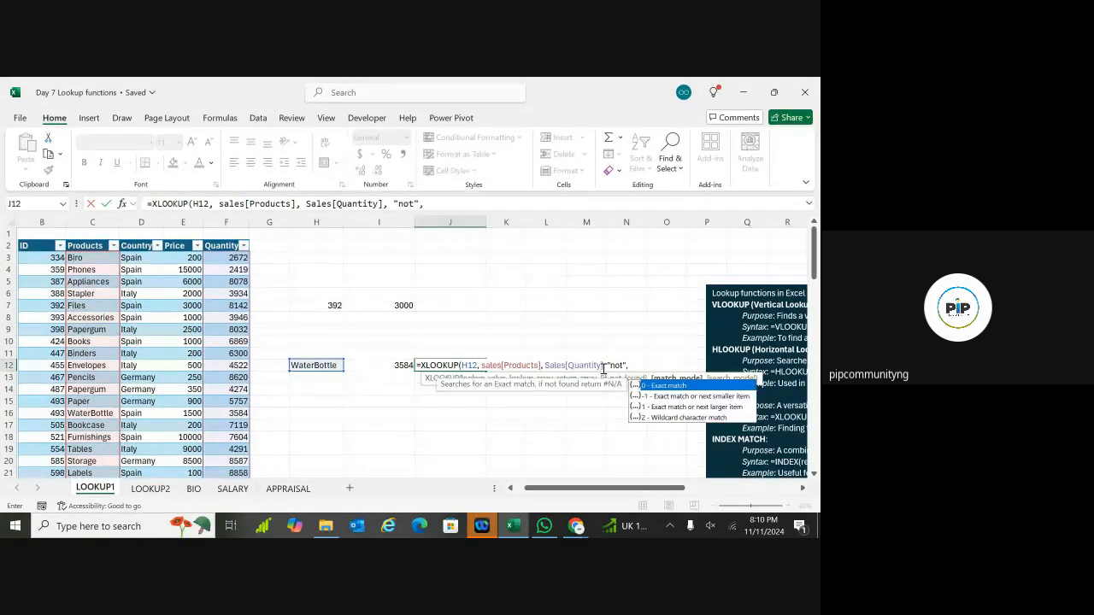
pyautogui.write(' 0)')
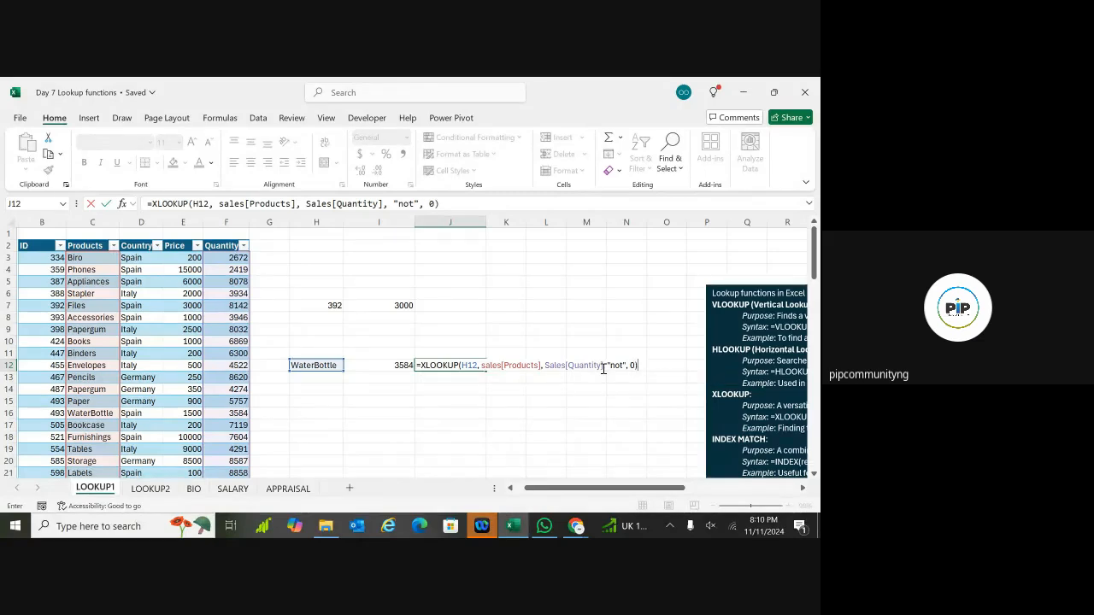
pyautogui.press('Return')
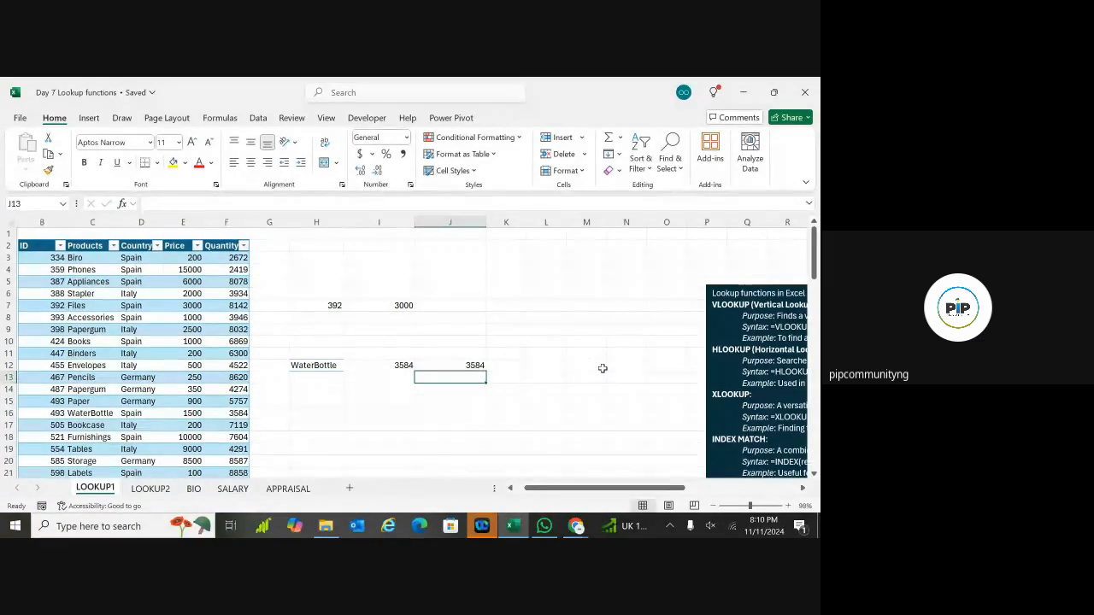
pyautogui.click(403, 364)
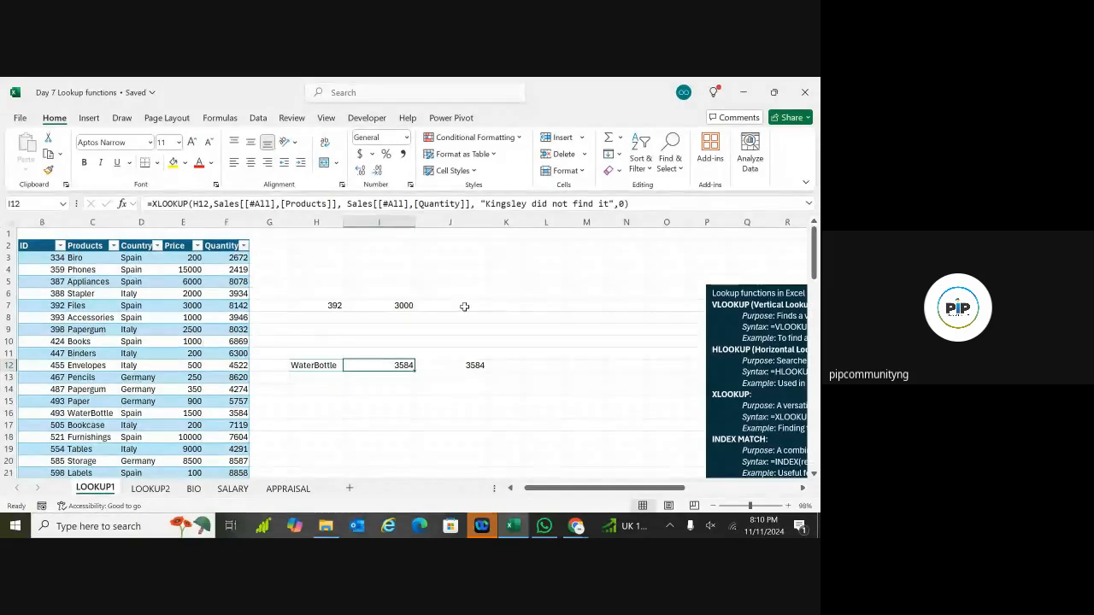
pyautogui.click(466, 365)
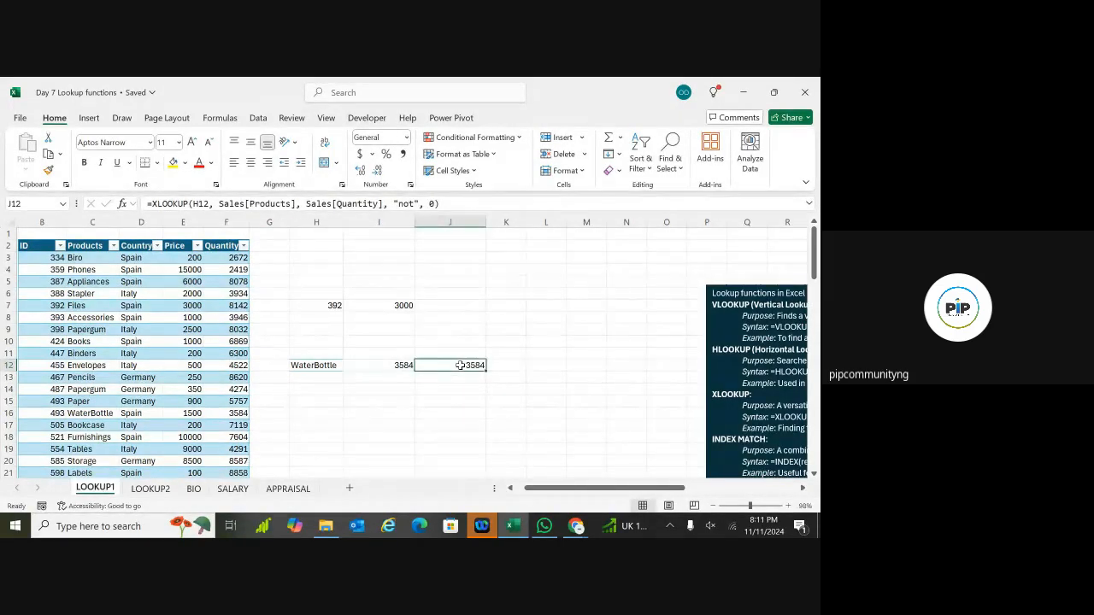
pyautogui.click(387, 365)
pyautogui.click(440, 366)
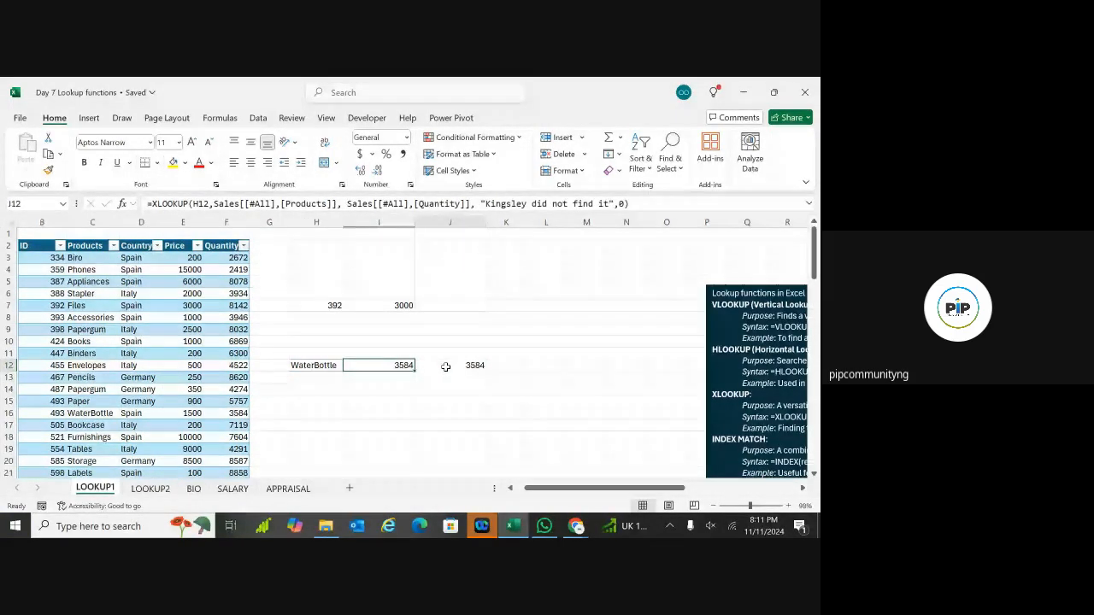
pyautogui.click(402, 365)
pyautogui.click(469, 365)
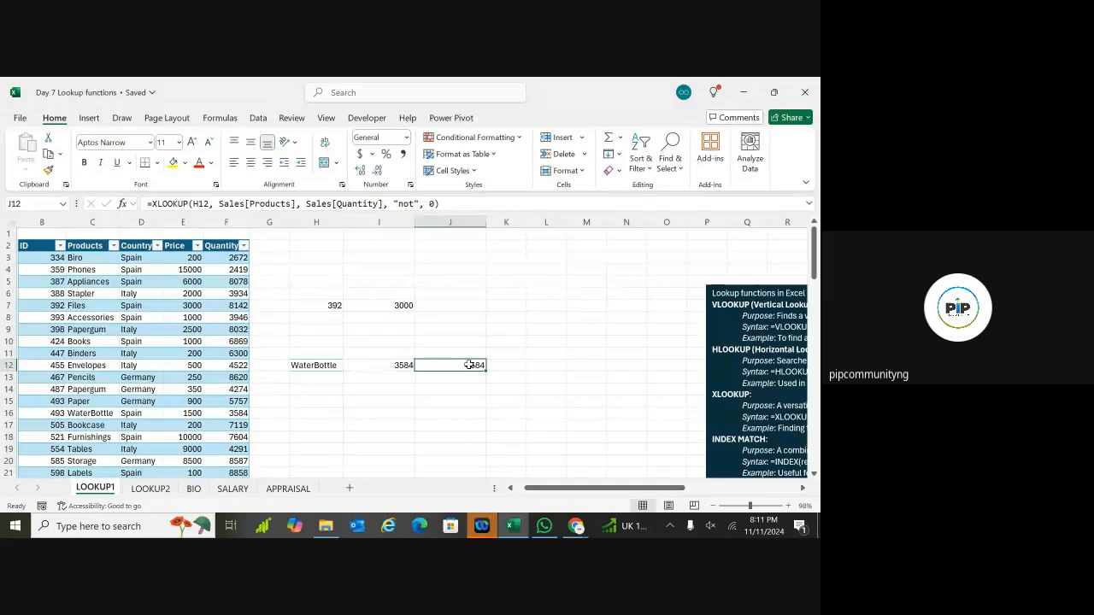
pyautogui.click(402, 365)
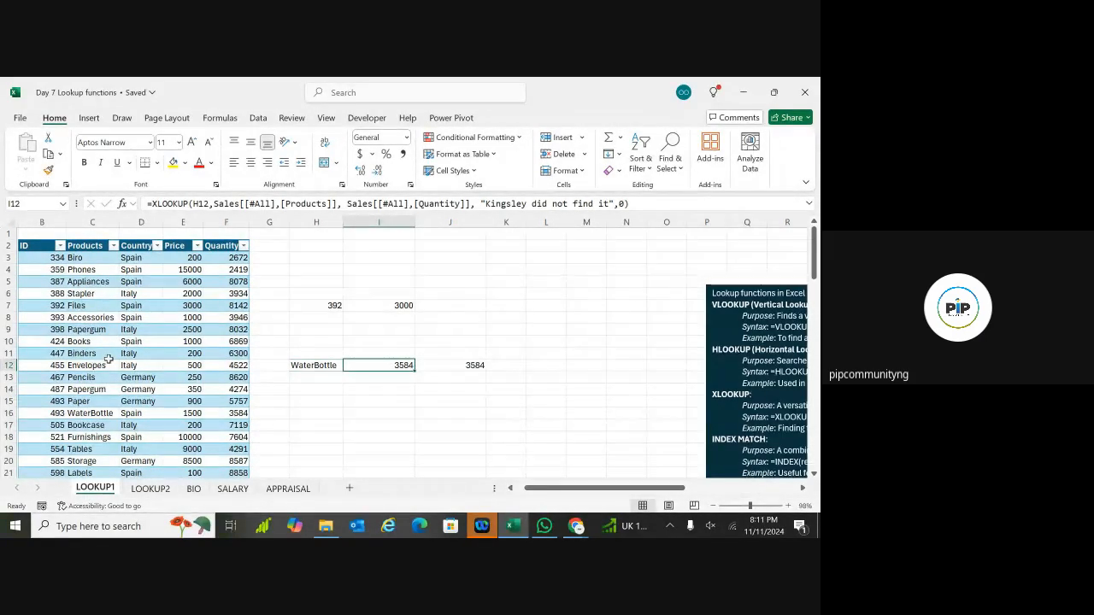
pyautogui.click(385, 398)
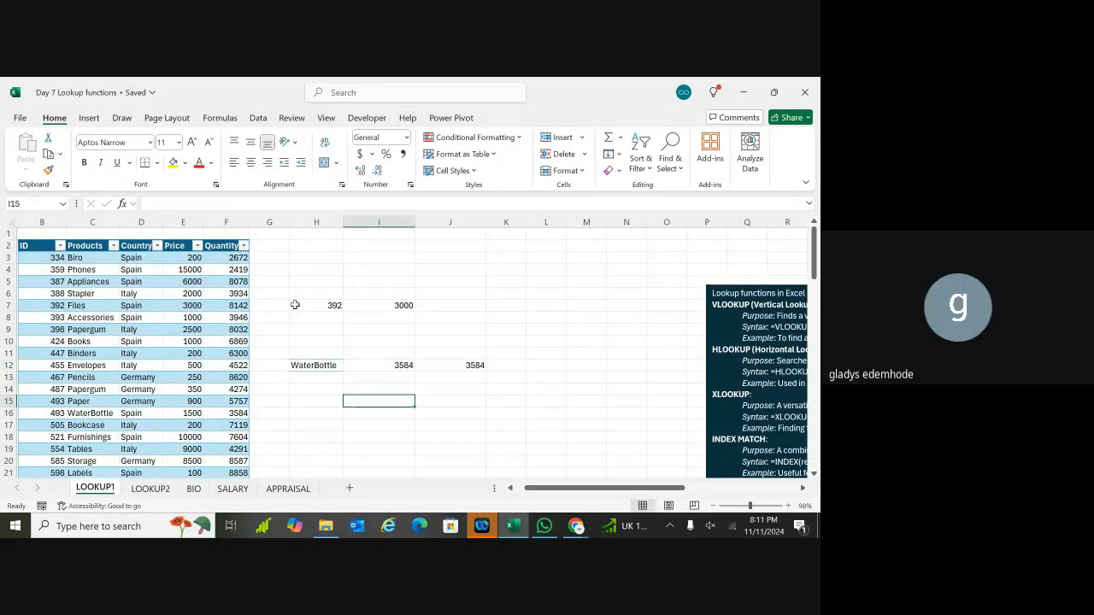
pyautogui.moveTo(304, 267); pyautogui.dragTo(521, 402)
pyautogui.press('Delete')
pyautogui.click(578, 320)
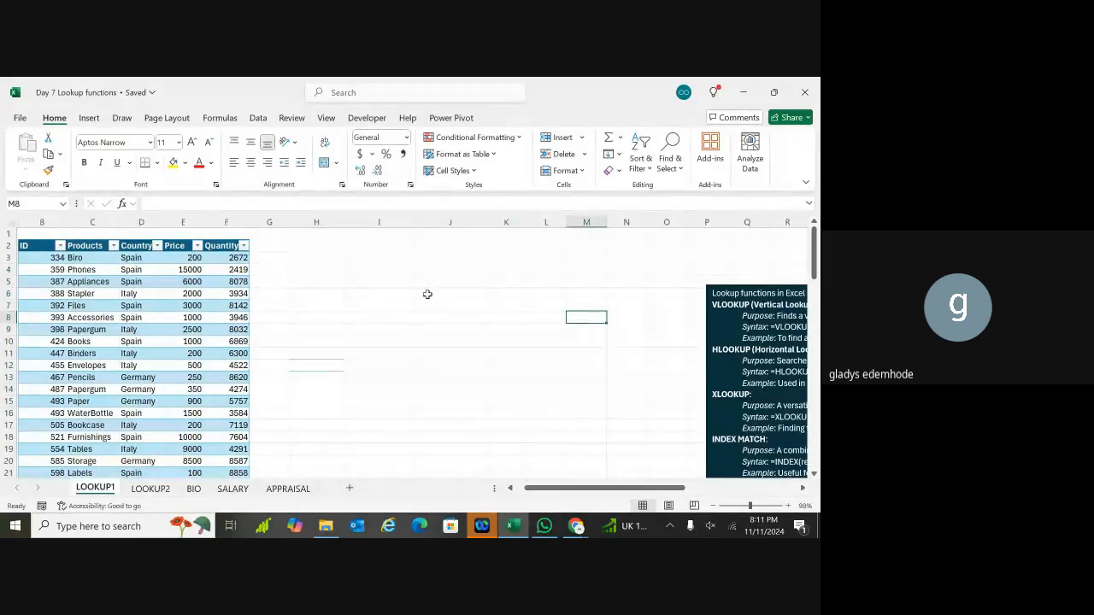
pyautogui.click(344, 304)
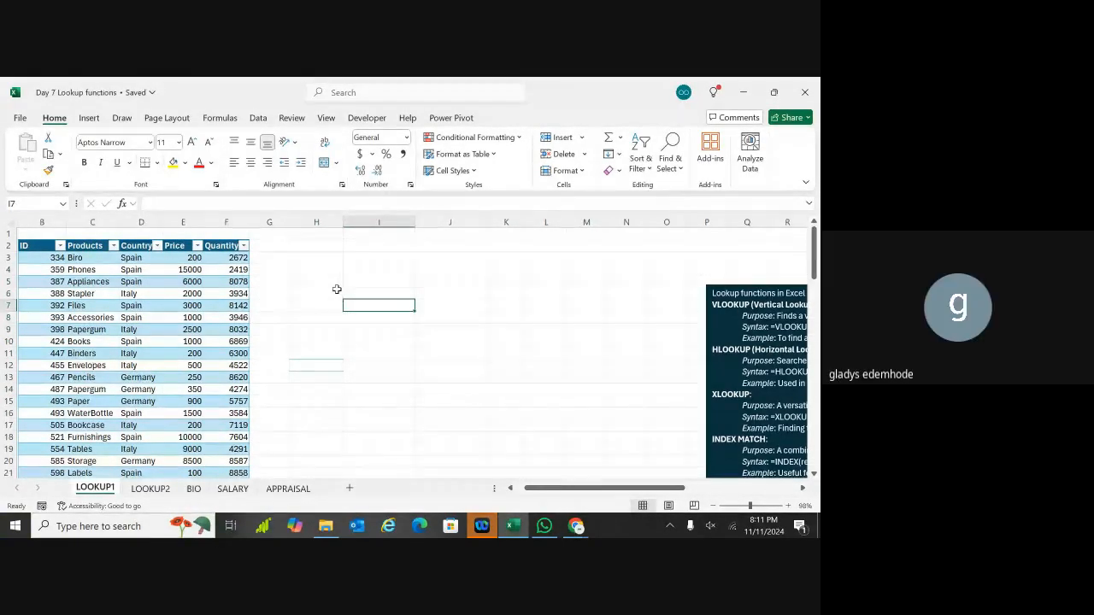
pyautogui.click(340, 292)
pyautogui.click(341, 280)
pyautogui.click(362, 279)
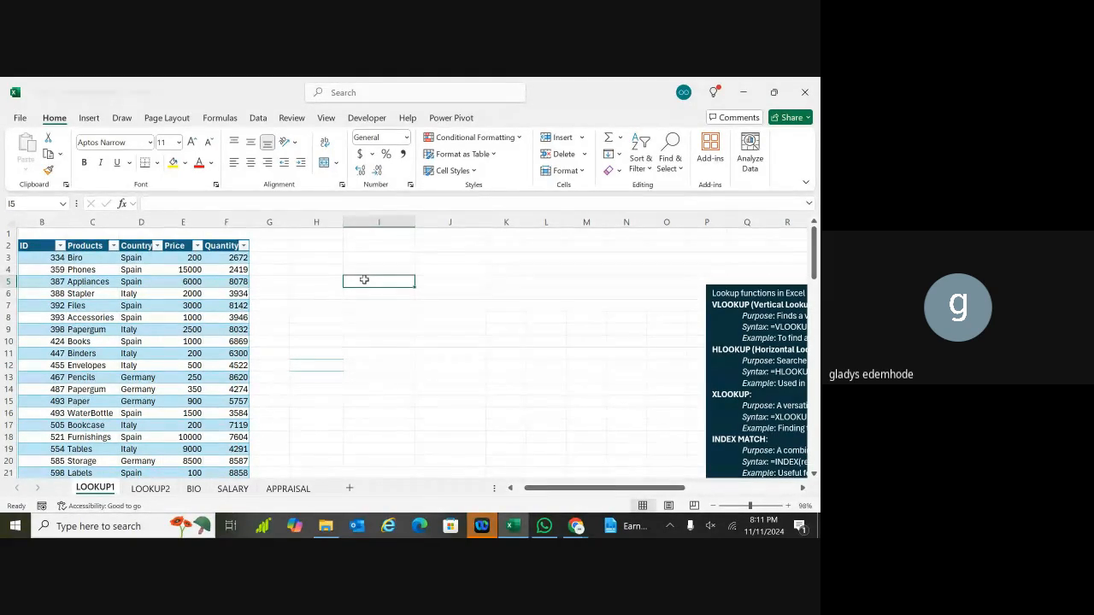
pyautogui.click(315, 343)
pyautogui.hotkey('ctrl', 'z')
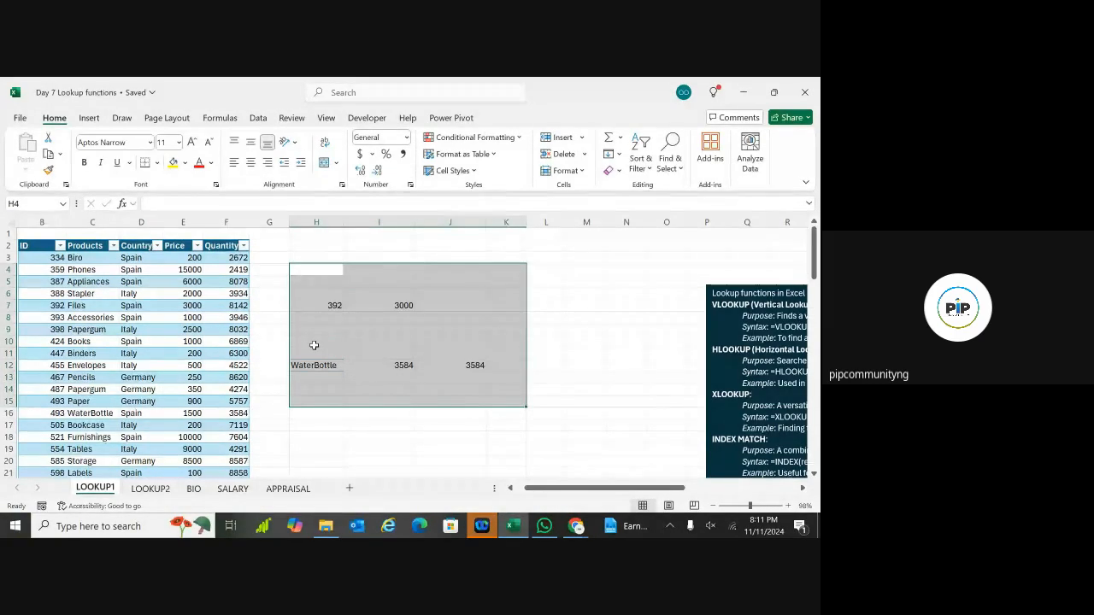
pyautogui.click(365, 458)
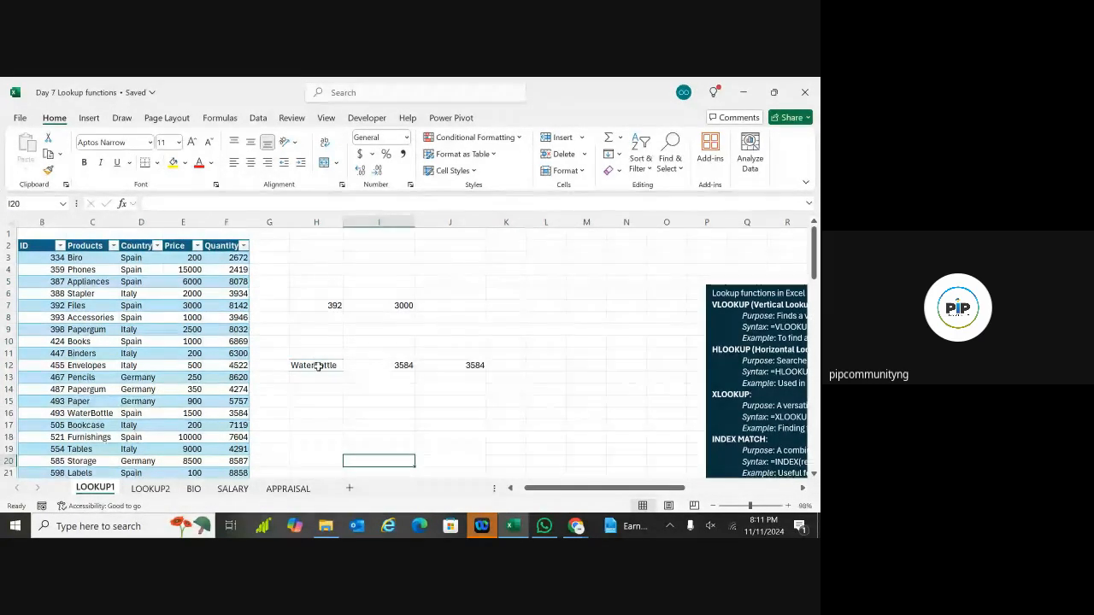
pyautogui.click(313, 365)
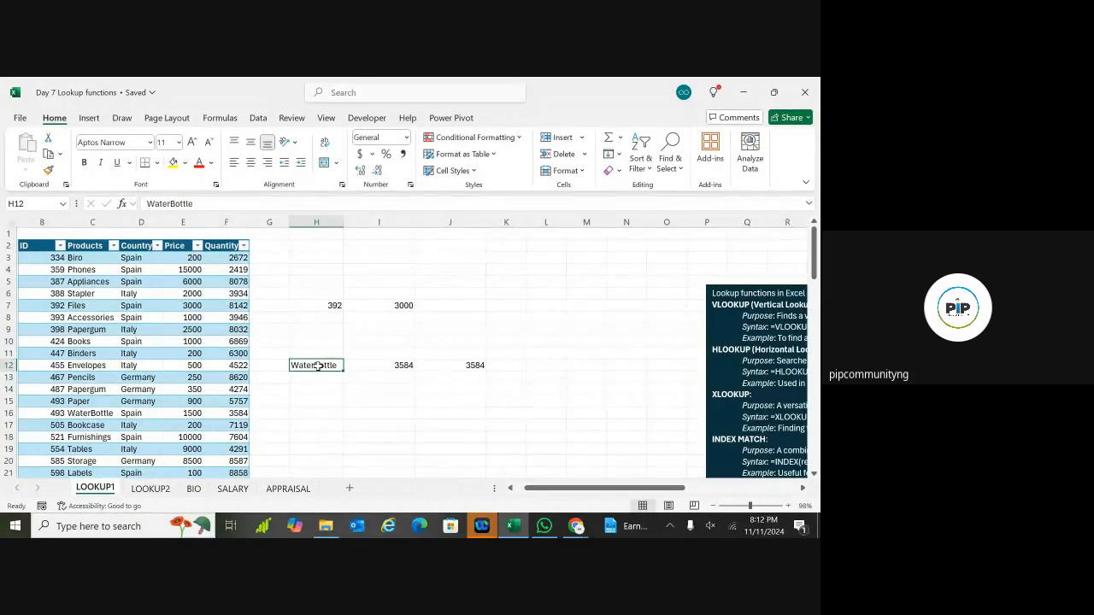
pyautogui.click(399, 365)
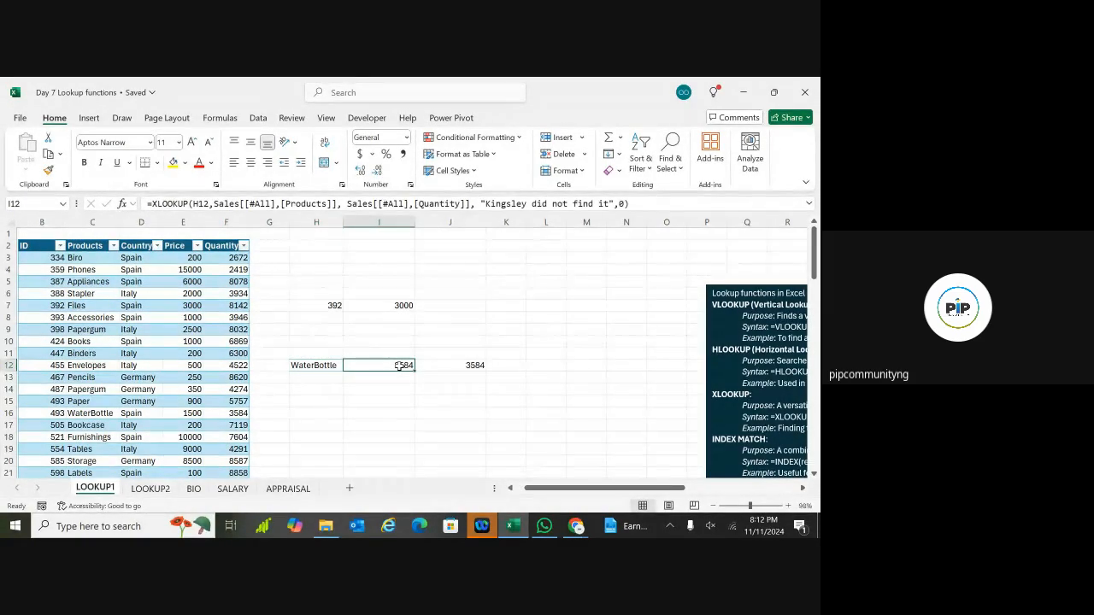
pyautogui.click(312, 416)
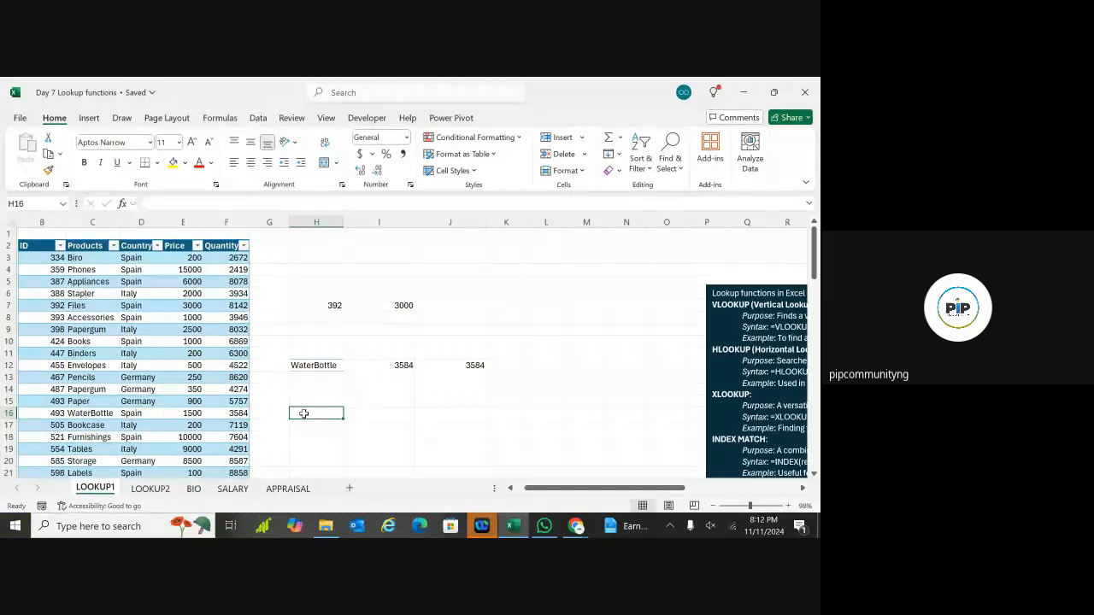
pyautogui.click(322, 367)
pyautogui.moveTo(303, 266); pyautogui.dragTo(484, 391)
pyautogui.click(602, 386)
pyautogui.press('Down')
pyautogui.press('Down')
pyautogui.press('Down')
pyautogui.press('Down')
pyautogui.press('Down')
pyautogui.press('Down')
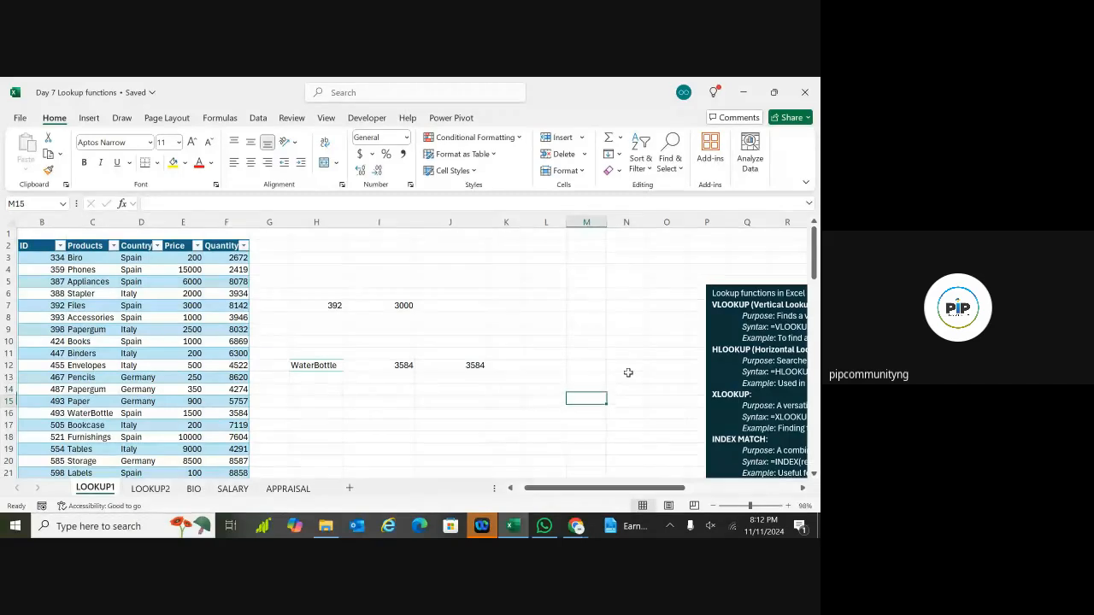
pyautogui.press('Down')
pyautogui.press('Down')
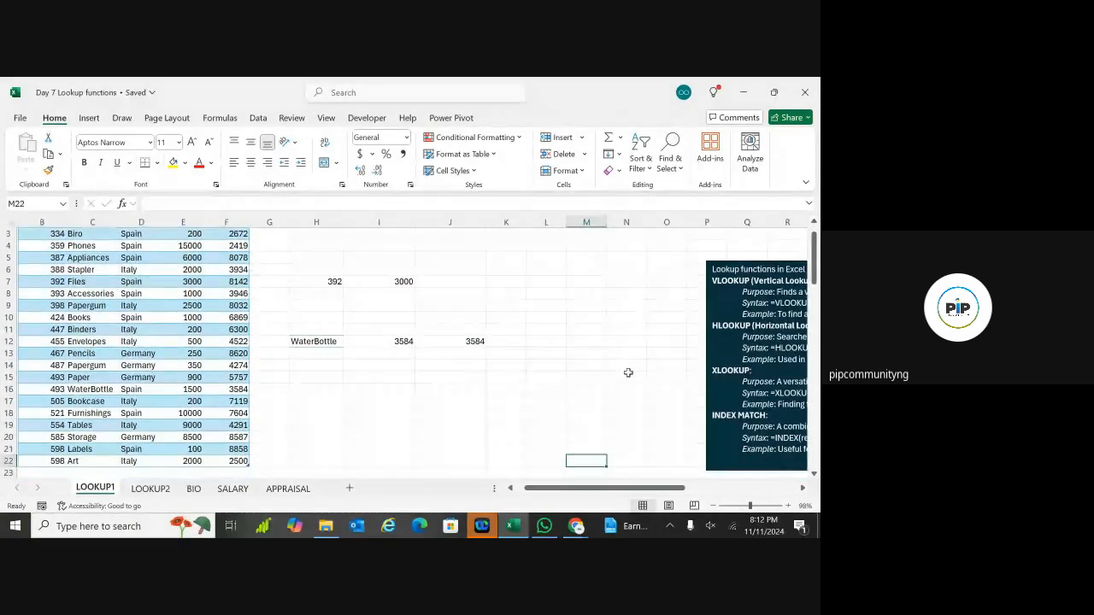
pyautogui.hscroll(6, 413, 341)
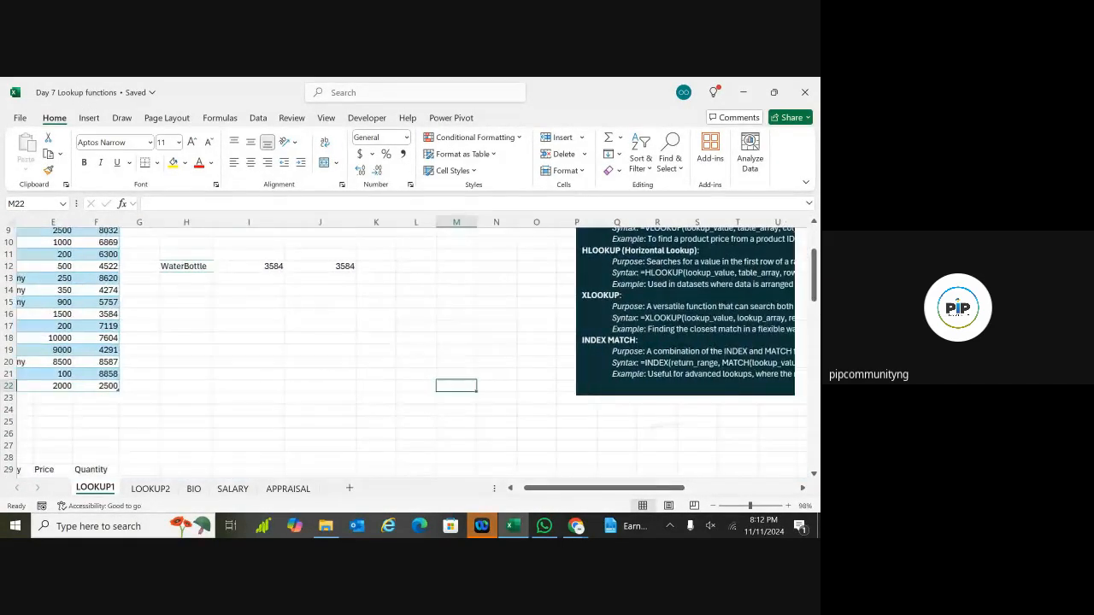
pyautogui.hscroll(2, 412, 342)
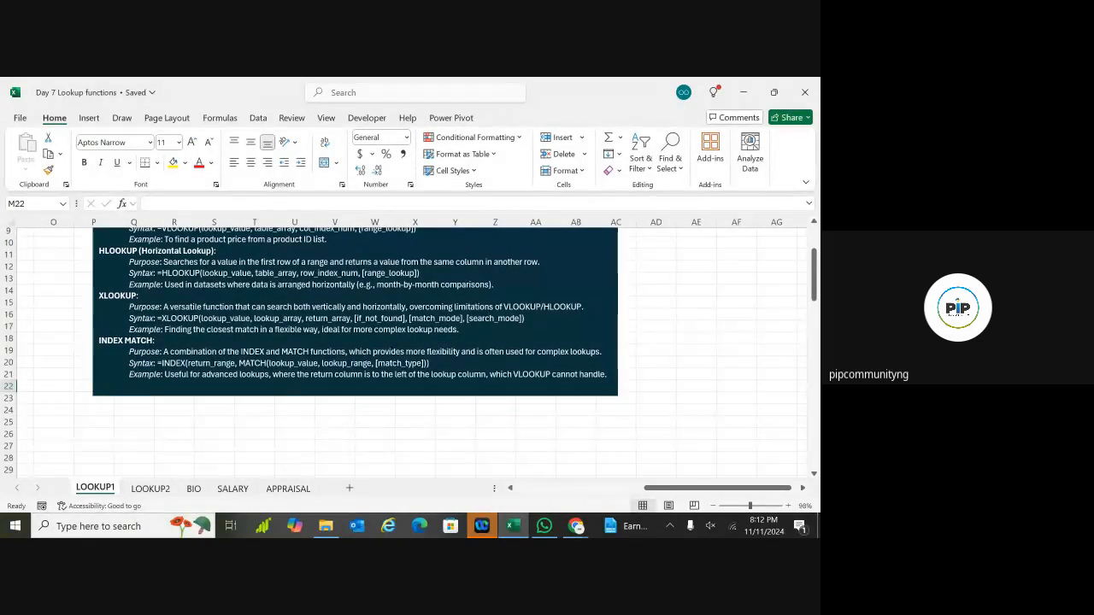
pyautogui.hscroll(-1, 412, 342)
pyautogui.hscroll(-1, 413, 342)
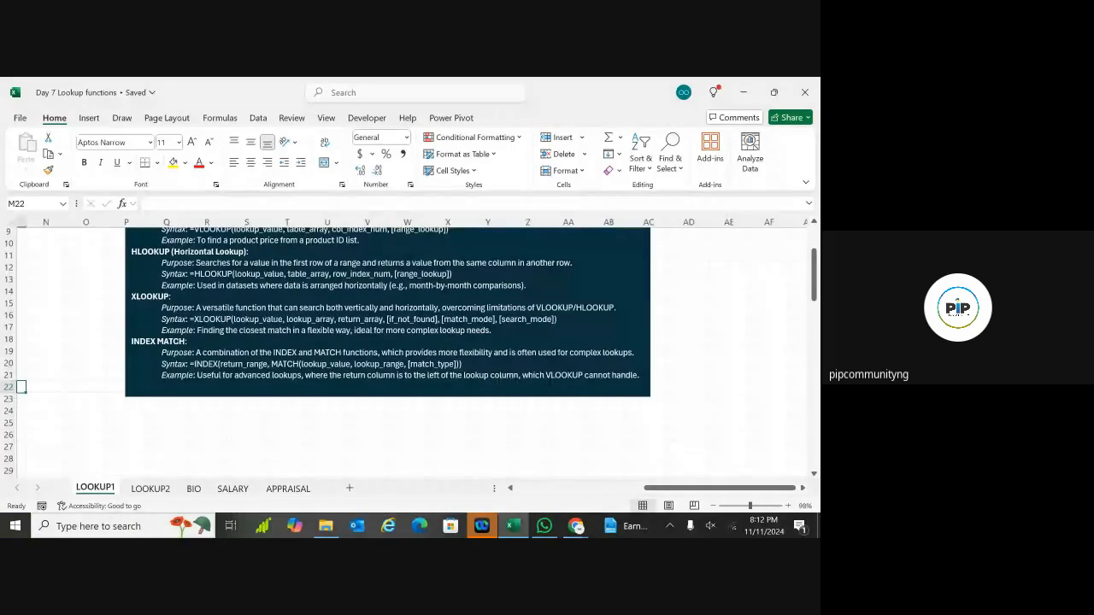
pyautogui.hscroll(-1, 413, 342)
pyautogui.scroll(2, 386, 342)
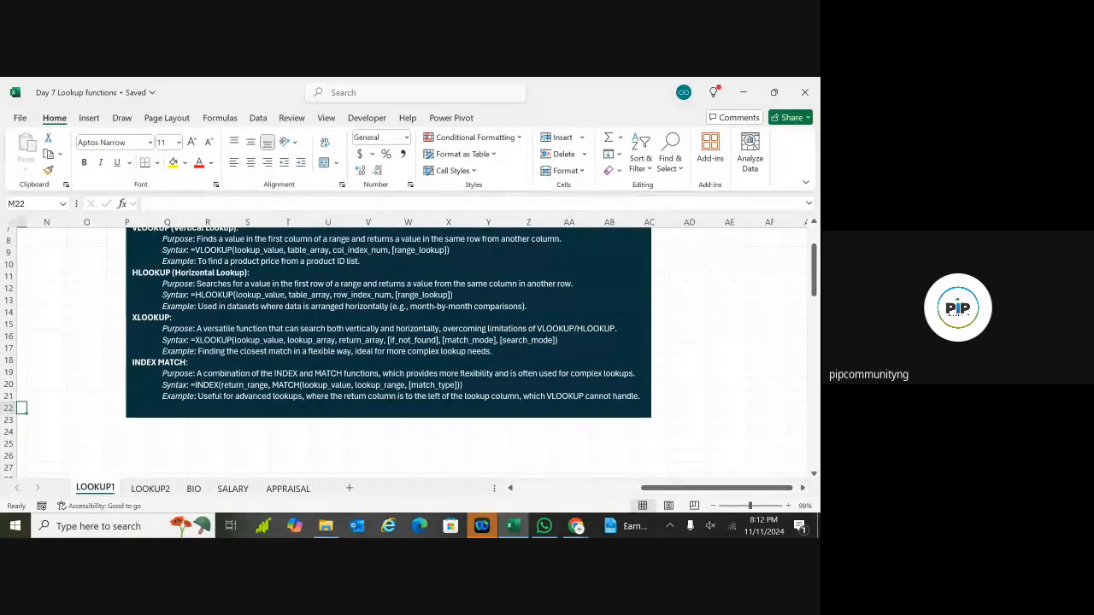
pyautogui.hscroll(-1, 403, 342)
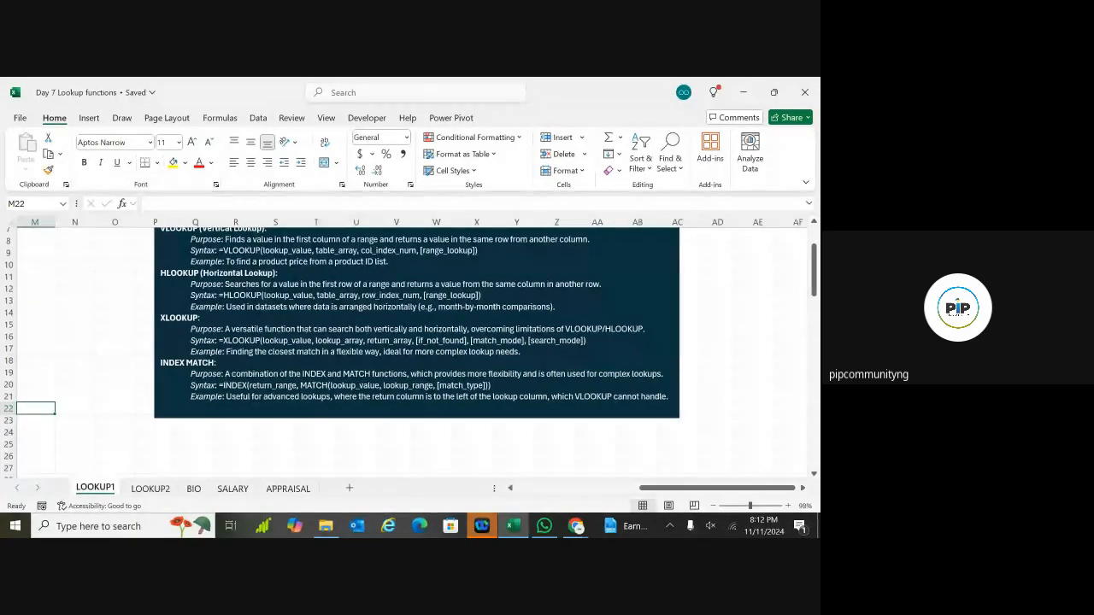
pyautogui.hscroll(-1, 410, 342)
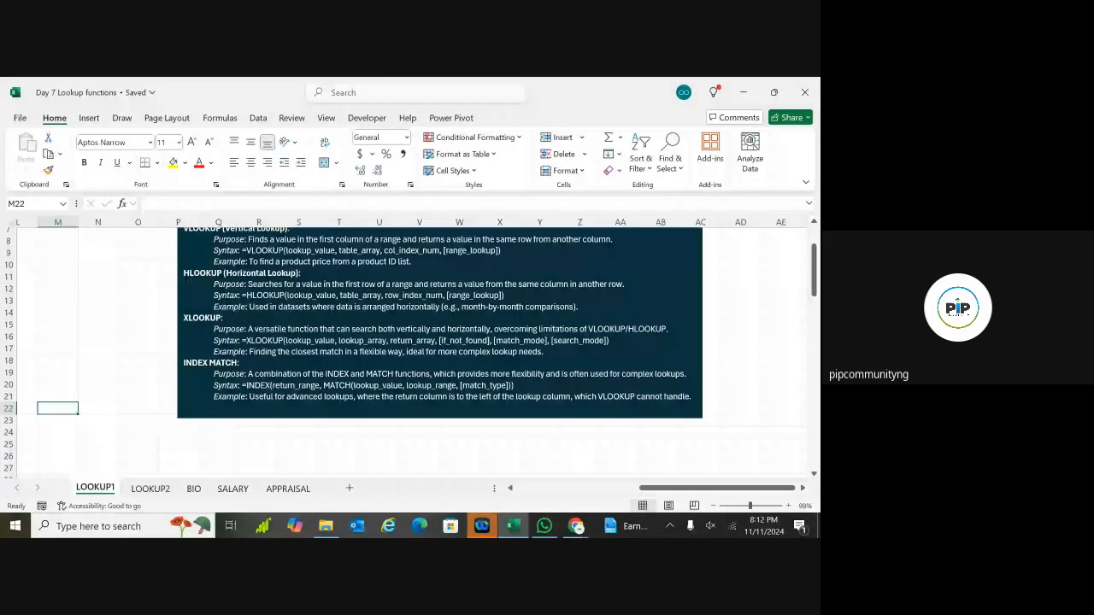
pyautogui.hscroll(-5, 408, 342)
pyautogui.hscroll(-3, 408, 342)
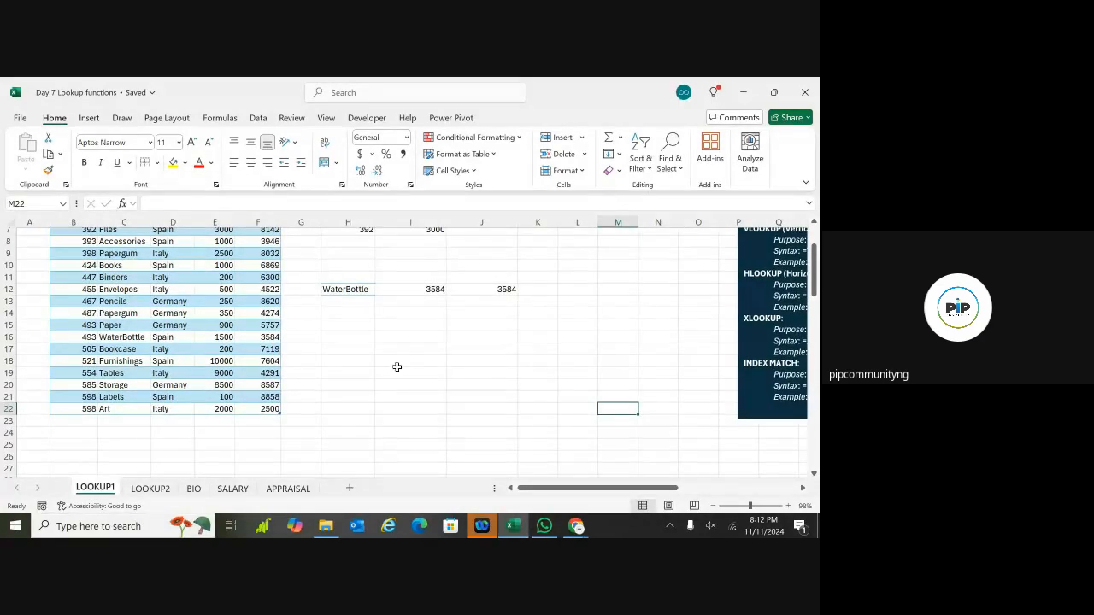
pyautogui.doubleClick(396, 338)
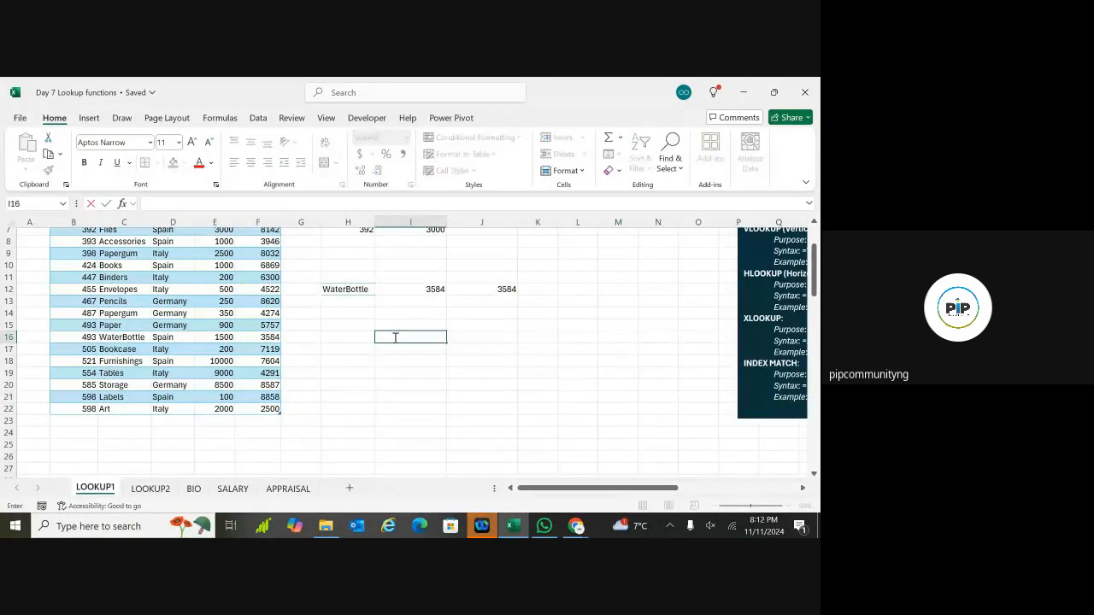
pyautogui.click(384, 351)
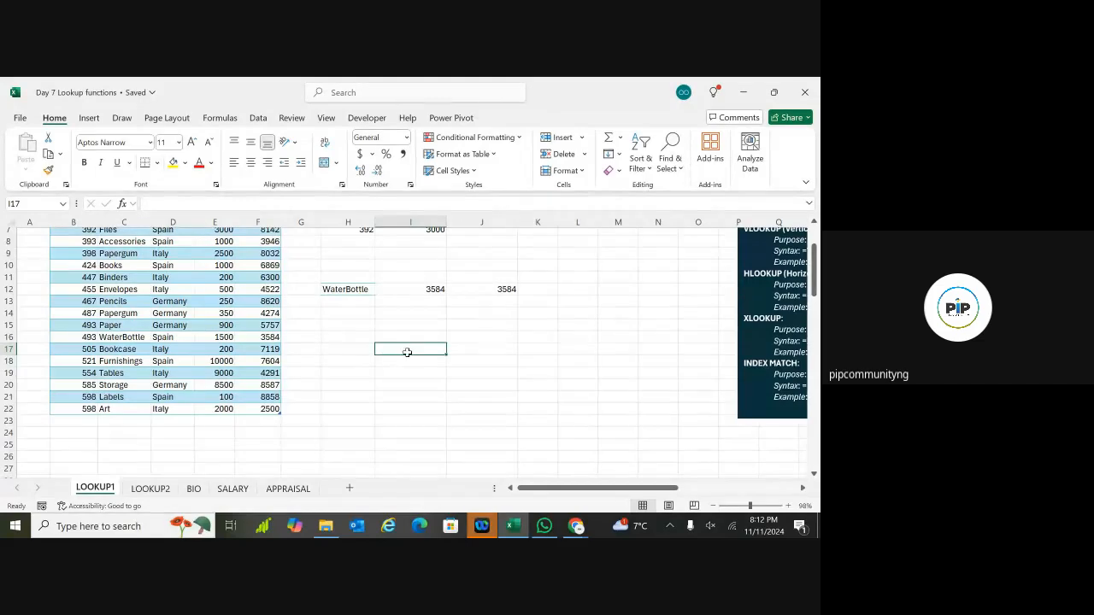
pyautogui.scroll(3, 407, 353)
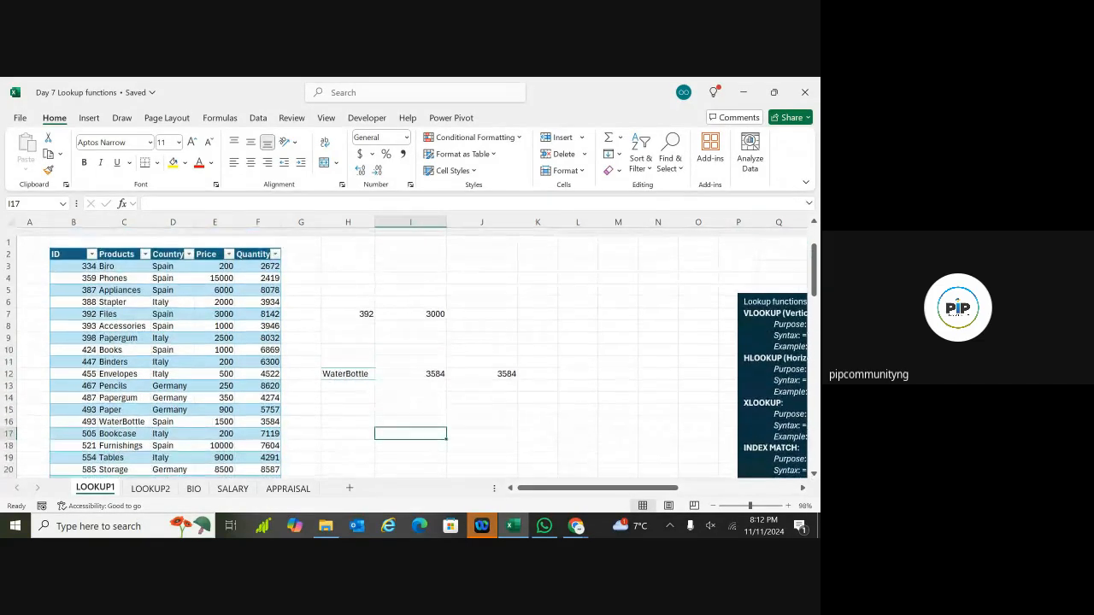
pyautogui.click(216, 308)
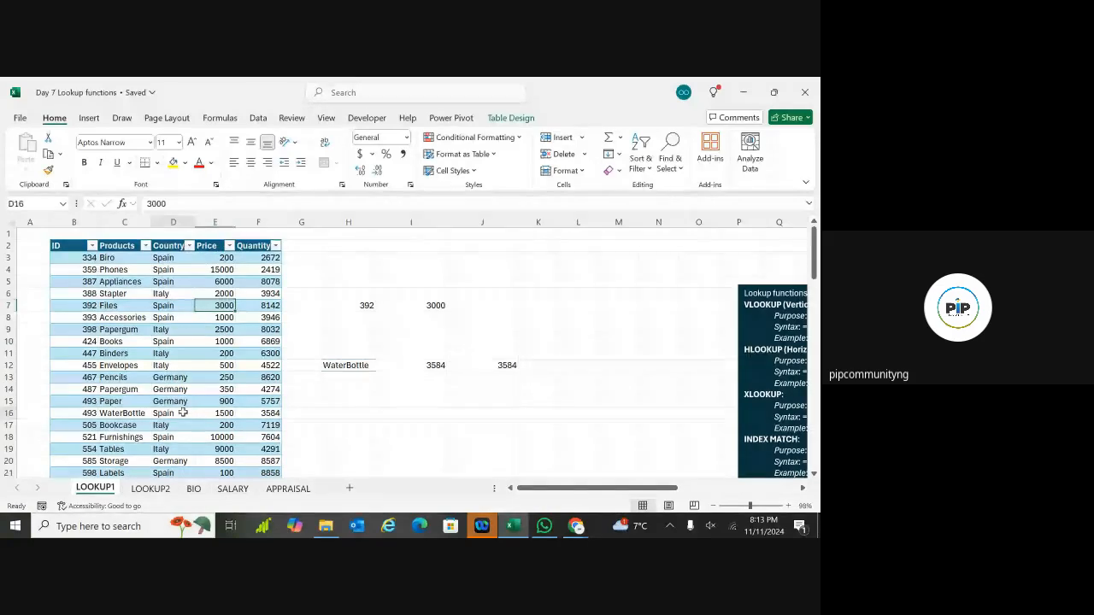
pyautogui.click(330, 305)
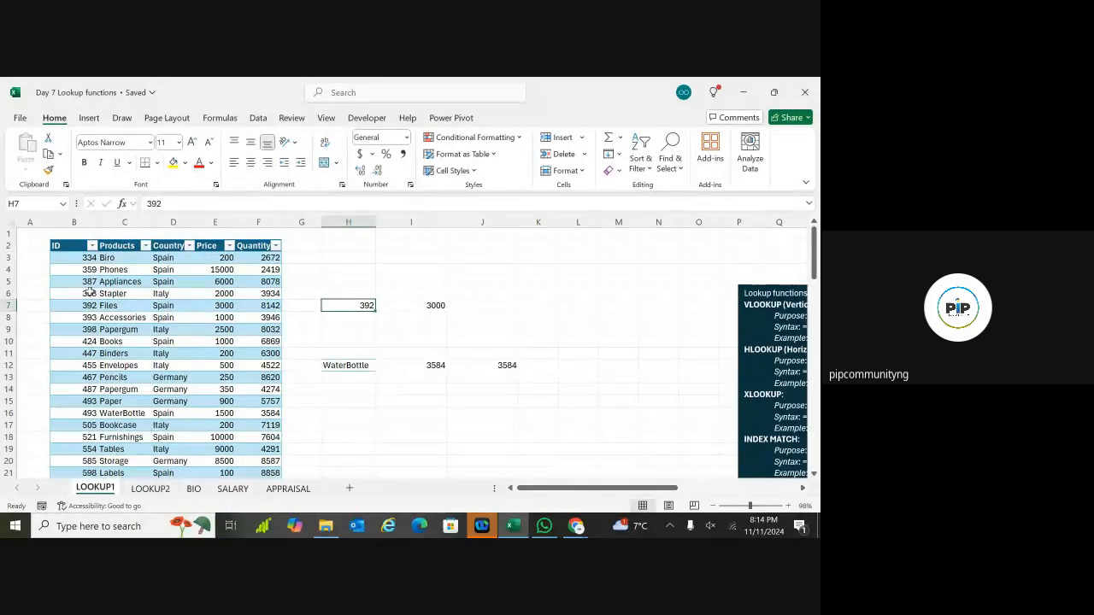
# Step: Clear the old lookup demo area starting at H5
pyautogui.doubleClick(378, 388)
pyautogui.moveTo(342, 281); pyautogui.dragTo(495, 401)
pyautogui.press('Delete')
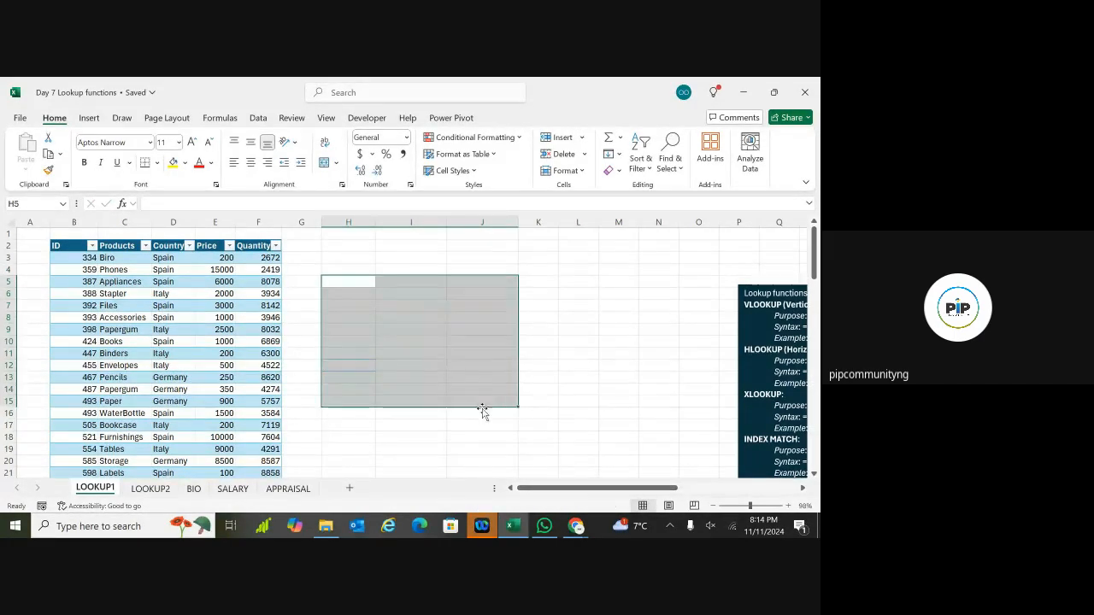
# Step: Enter =INDEX(Sales, 6, 2) in H9 so it returns Accessories
pyautogui.click(483, 412)
pyautogui.doubleClick(355, 330)
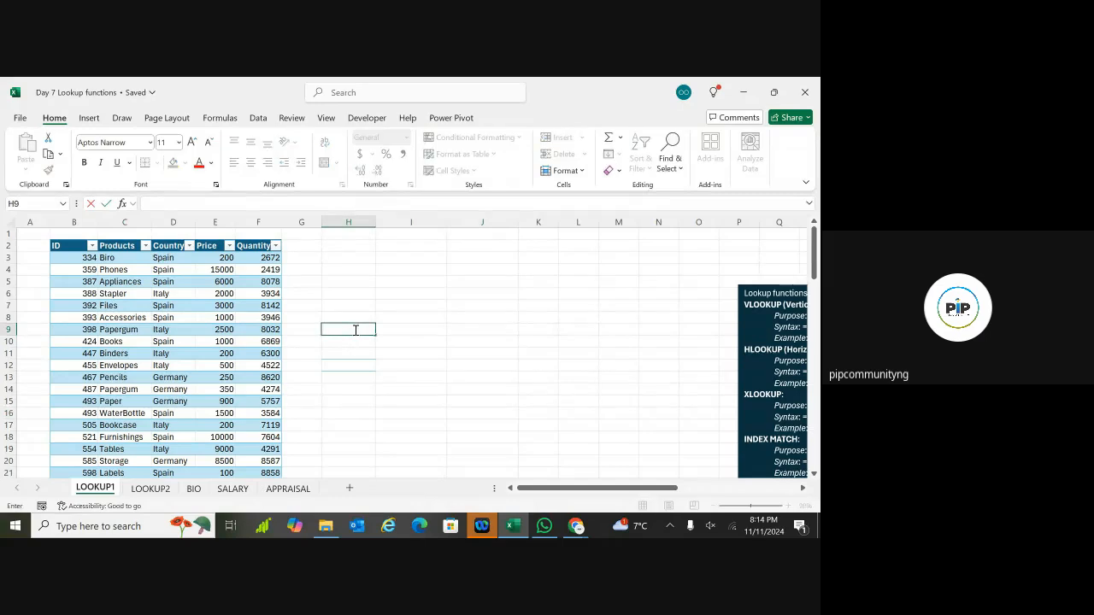
pyautogui.write('=')
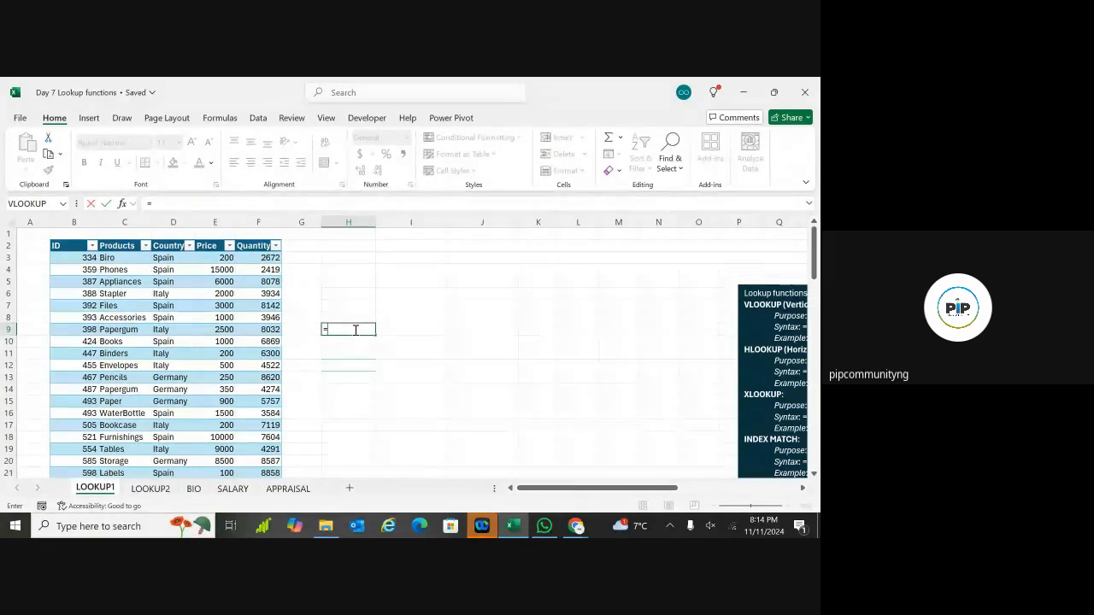
pyautogui.write('index')
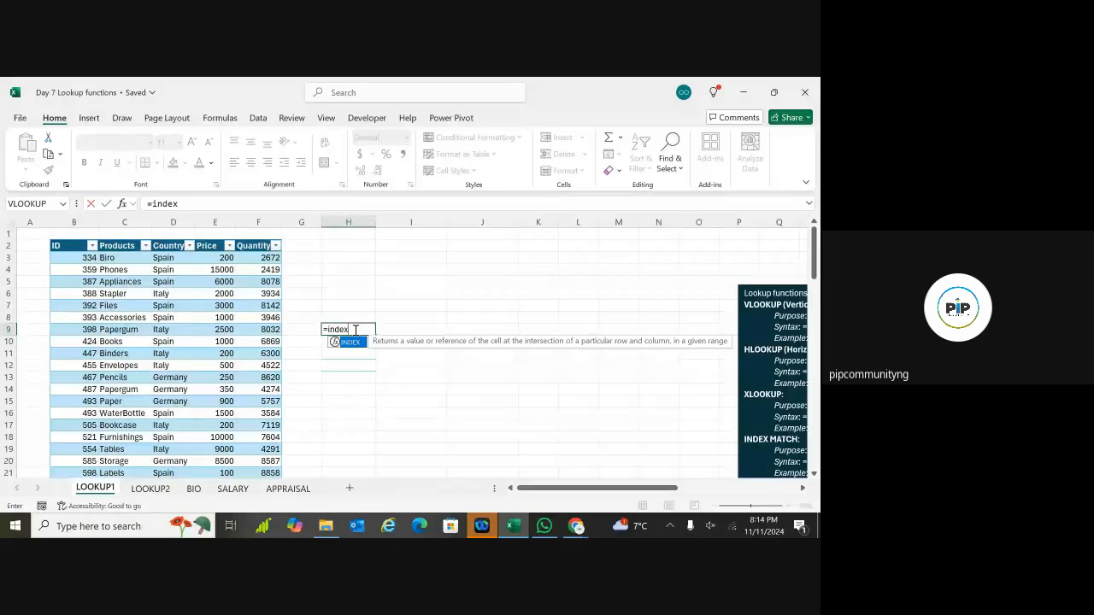
pyautogui.press('Tab')
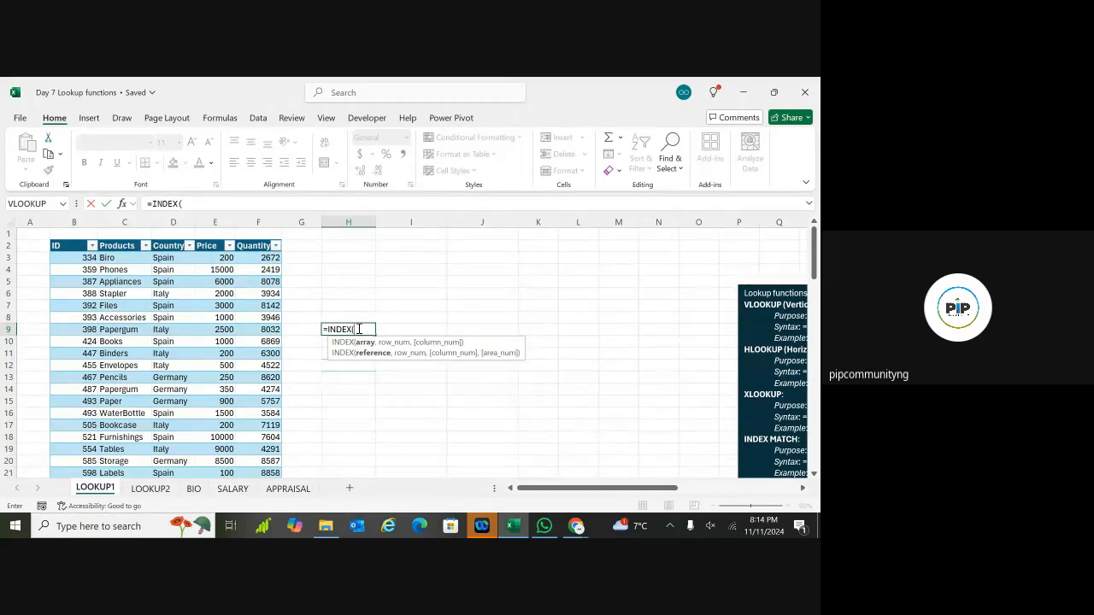
pyautogui.write('sale')
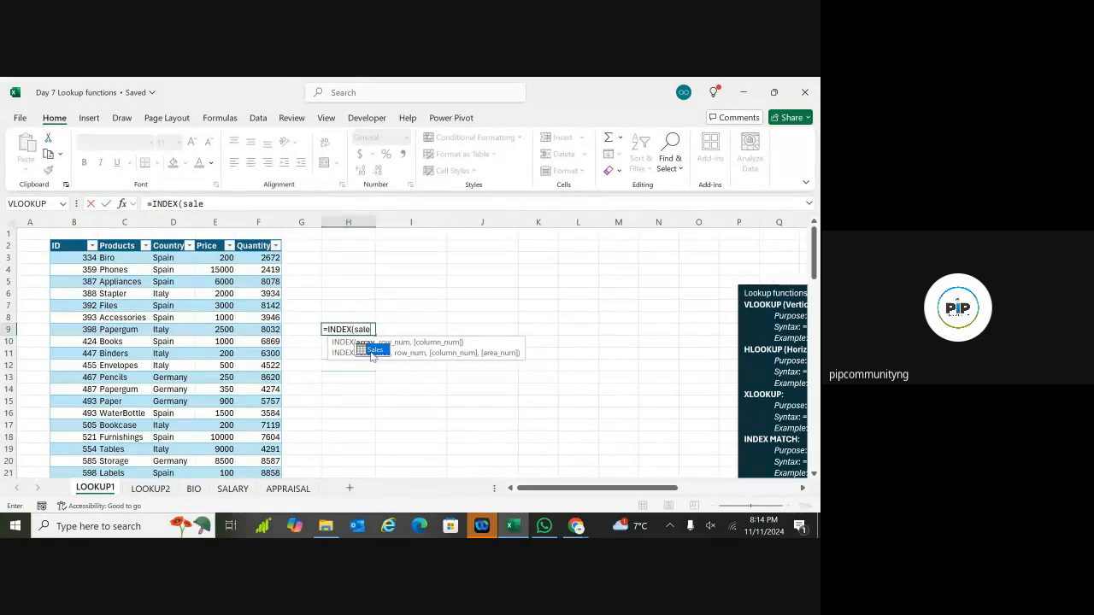
pyautogui.doubleClick(373, 351)
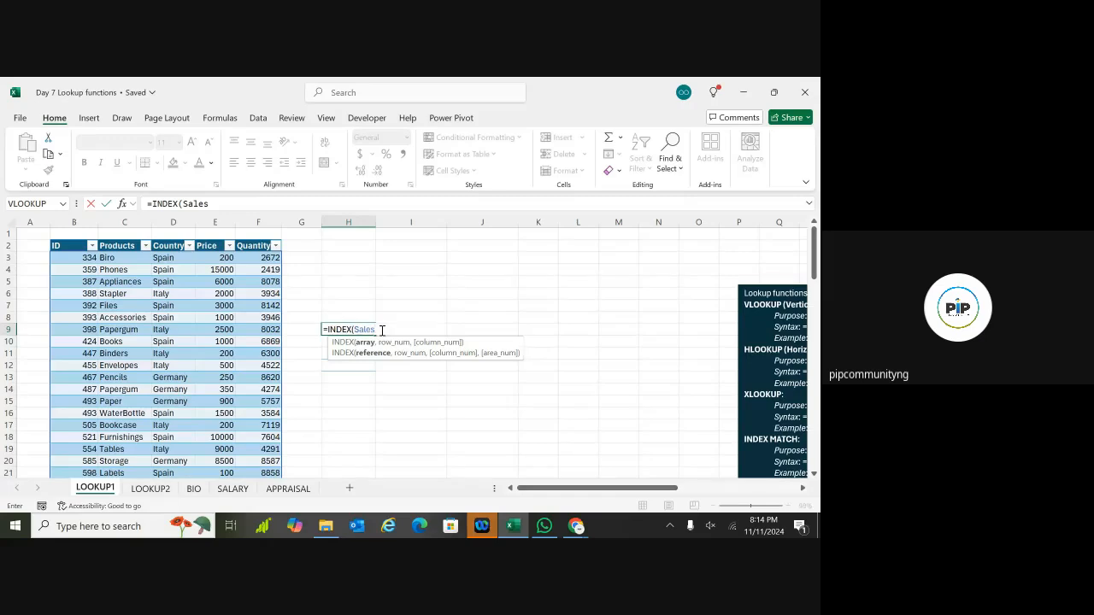
pyautogui.write(',')
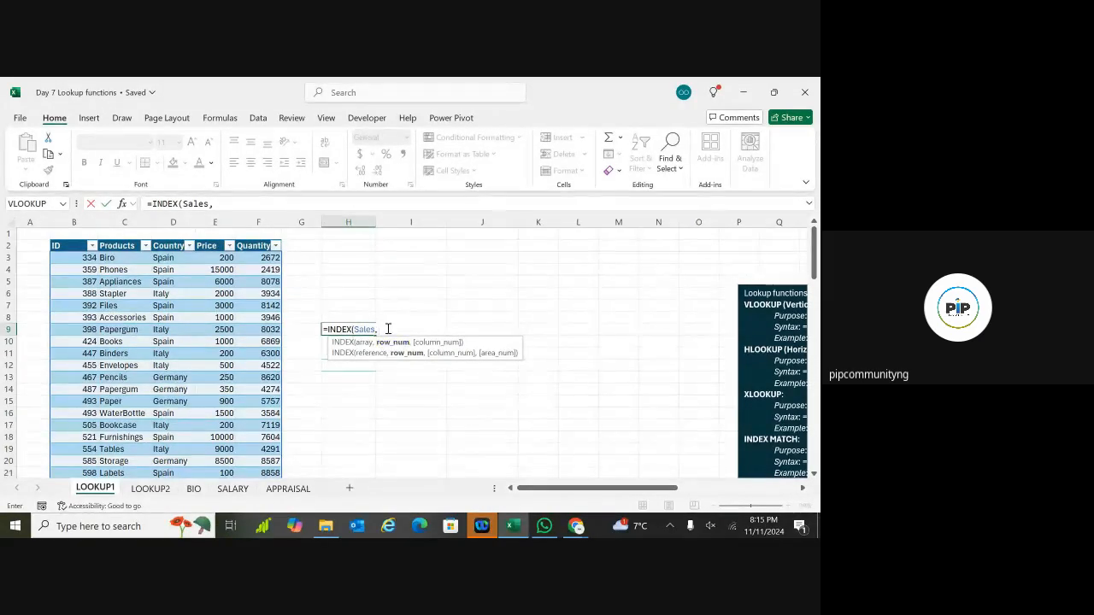
pyautogui.write('6,')
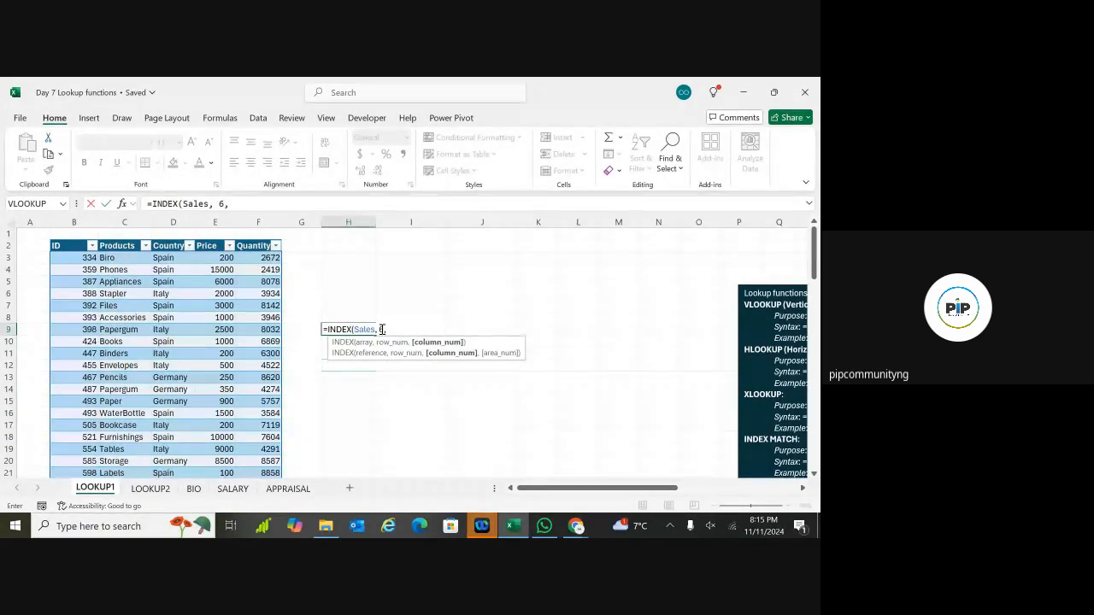
pyautogui.write(' 2')
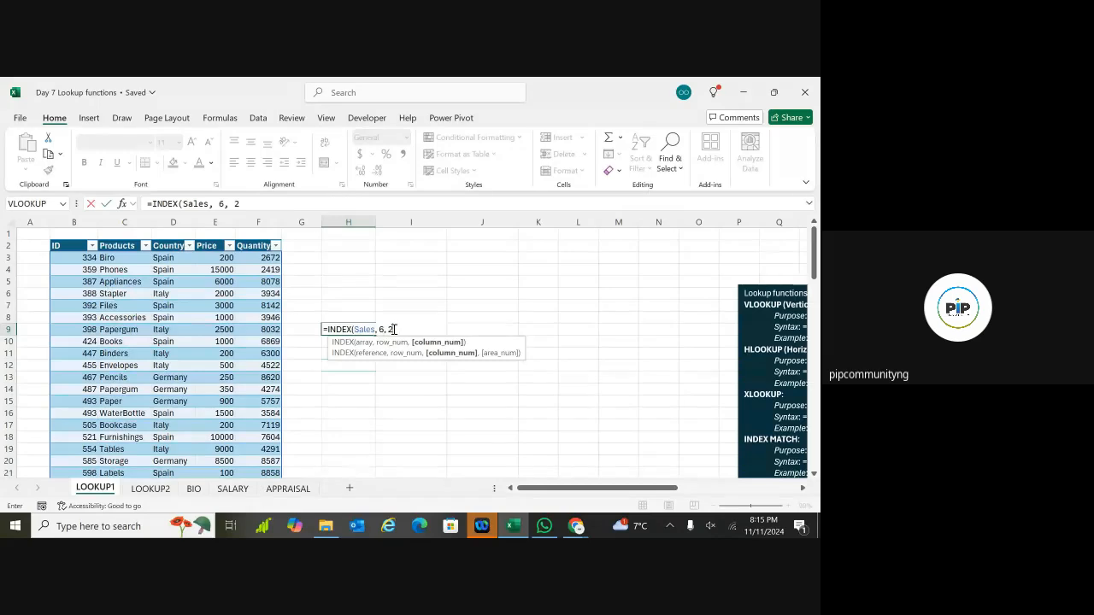
pyautogui.write(')')
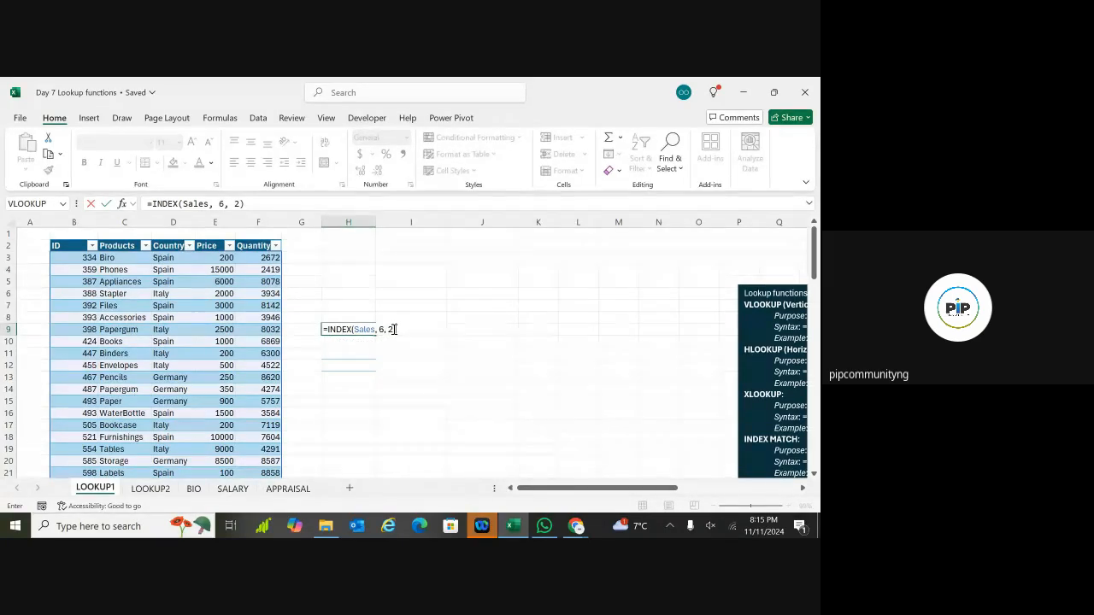
pyautogui.press('Return')
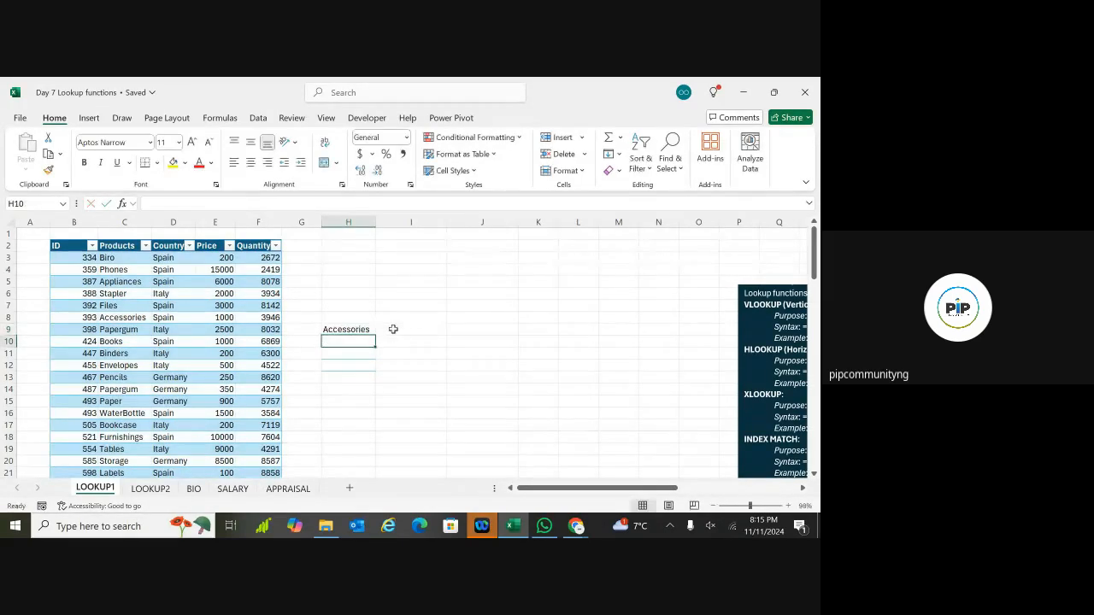
# Step: Label cell H8 as INDEX and cell H12 as MATCH
pyautogui.click(344, 329)
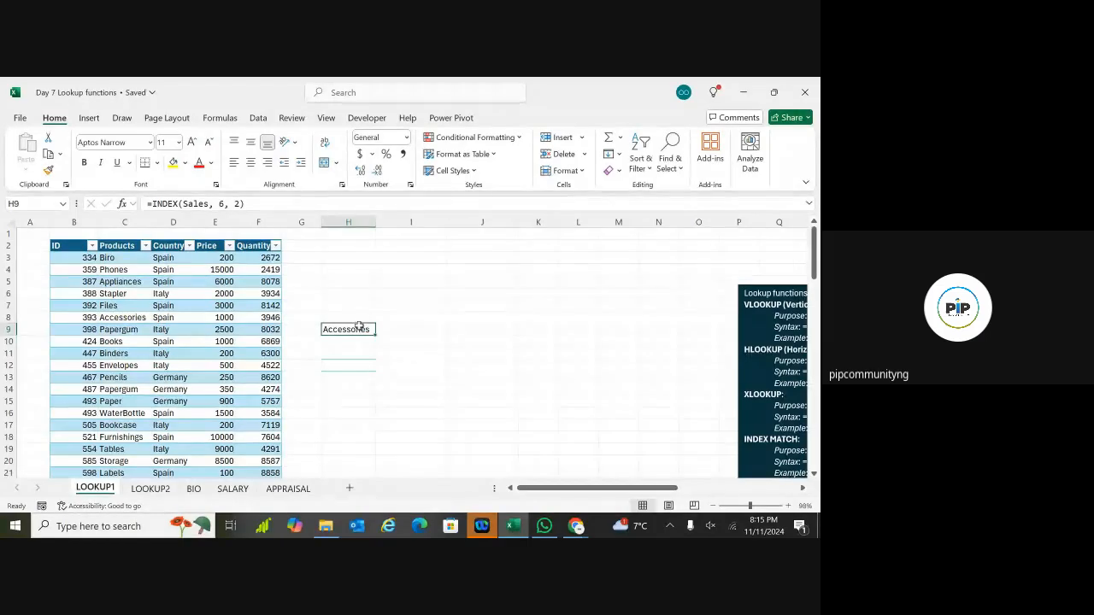
pyautogui.click(359, 318)
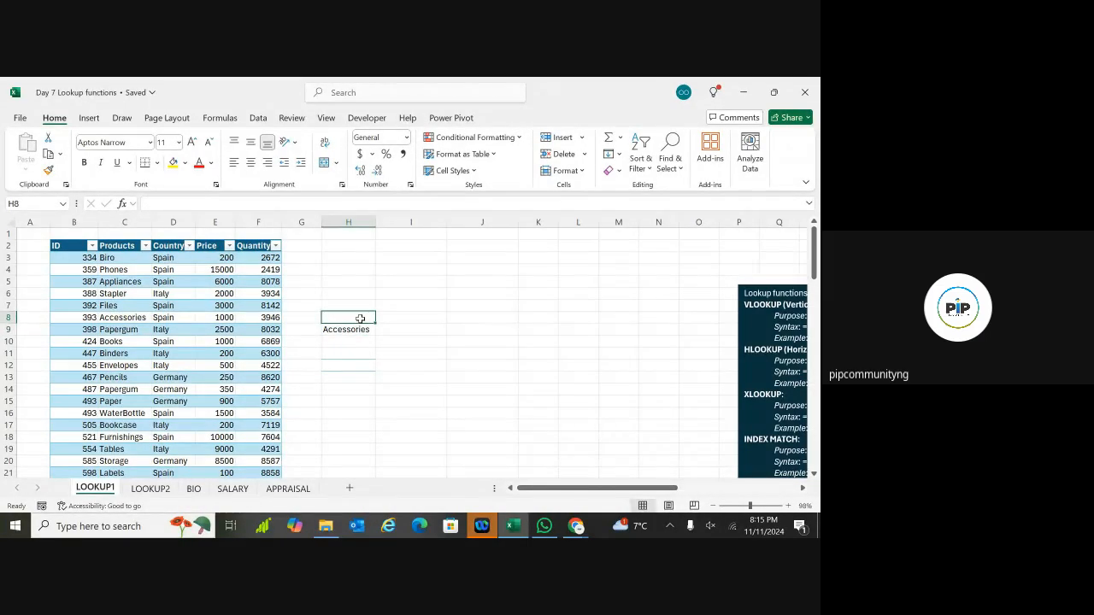
pyautogui.write('INDEX')
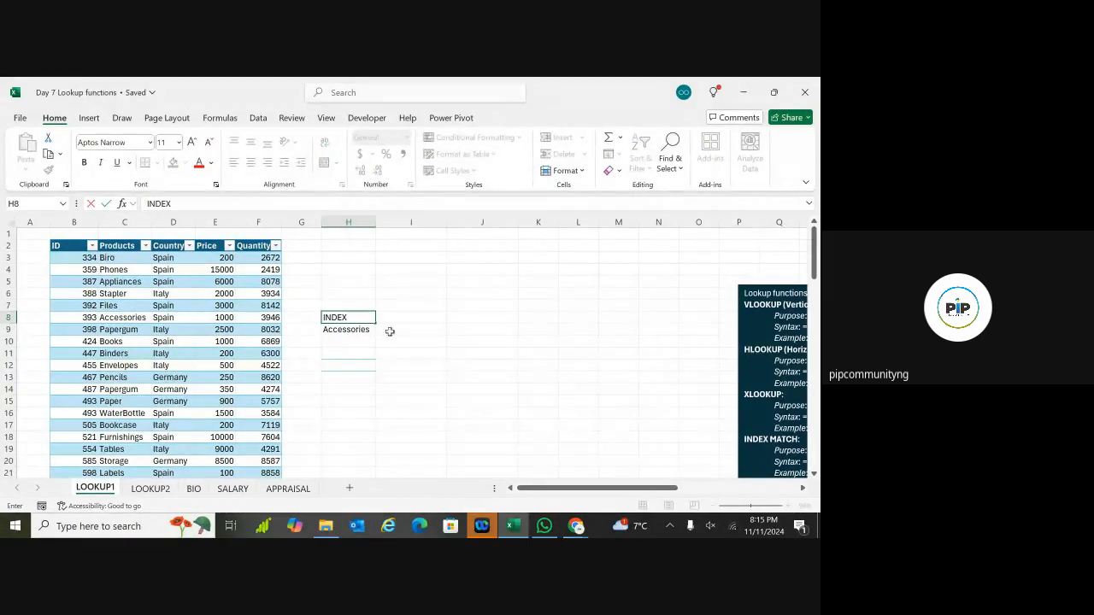
pyautogui.click(421, 374)
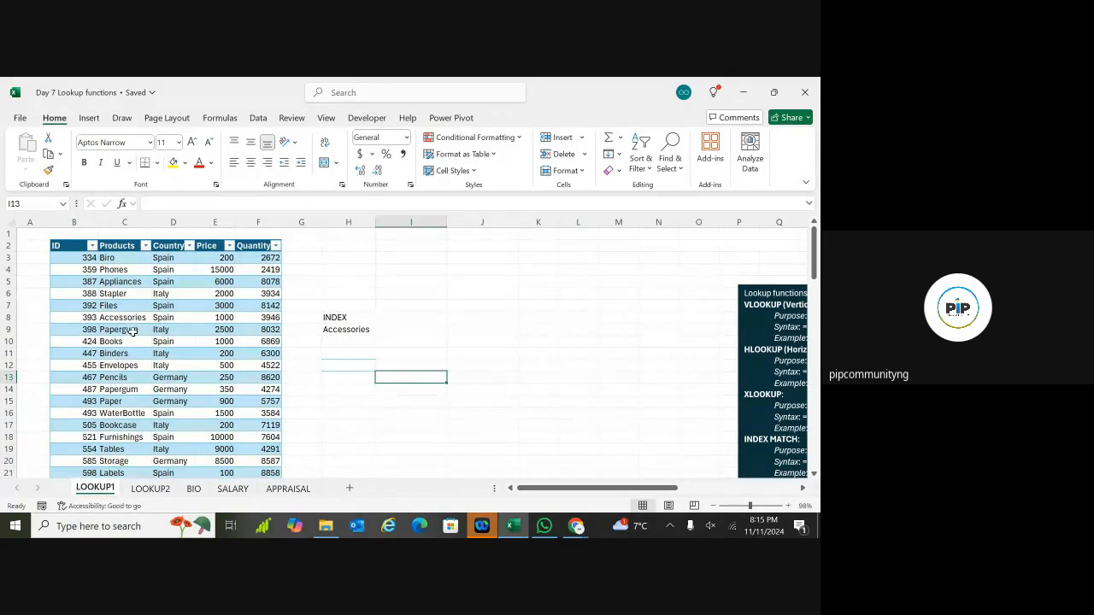
pyautogui.click(361, 368)
pyautogui.write('M')
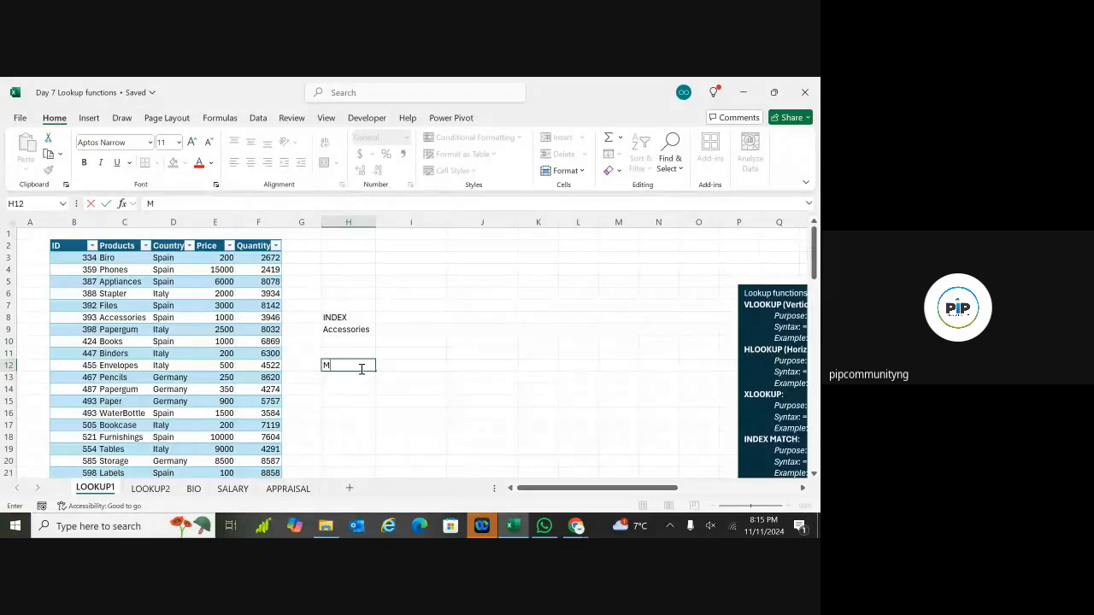
pyautogui.write('ATCH')
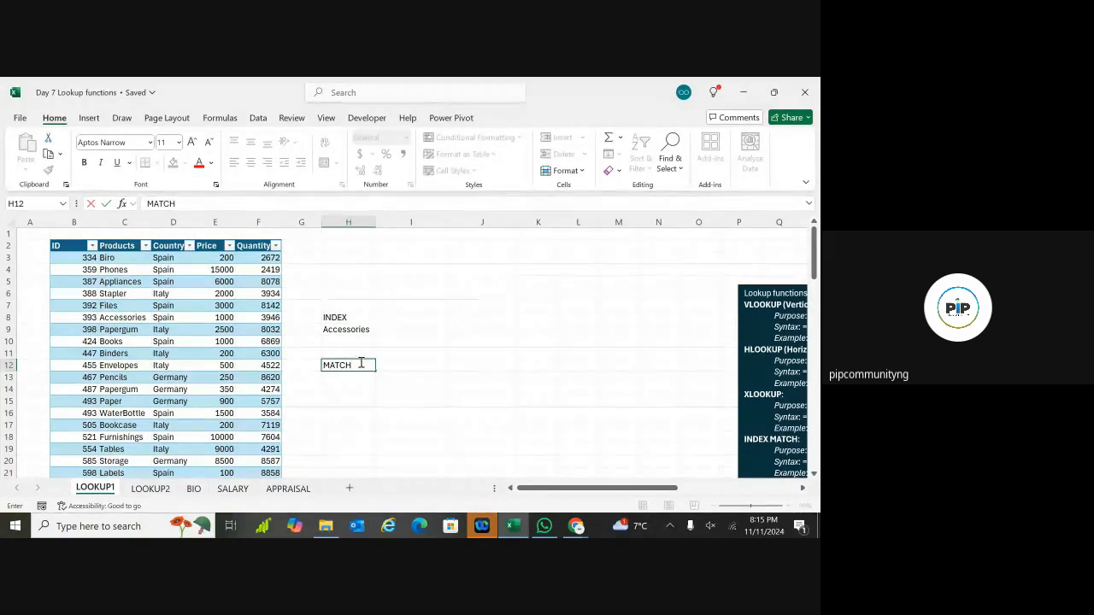
pyautogui.press('Return')
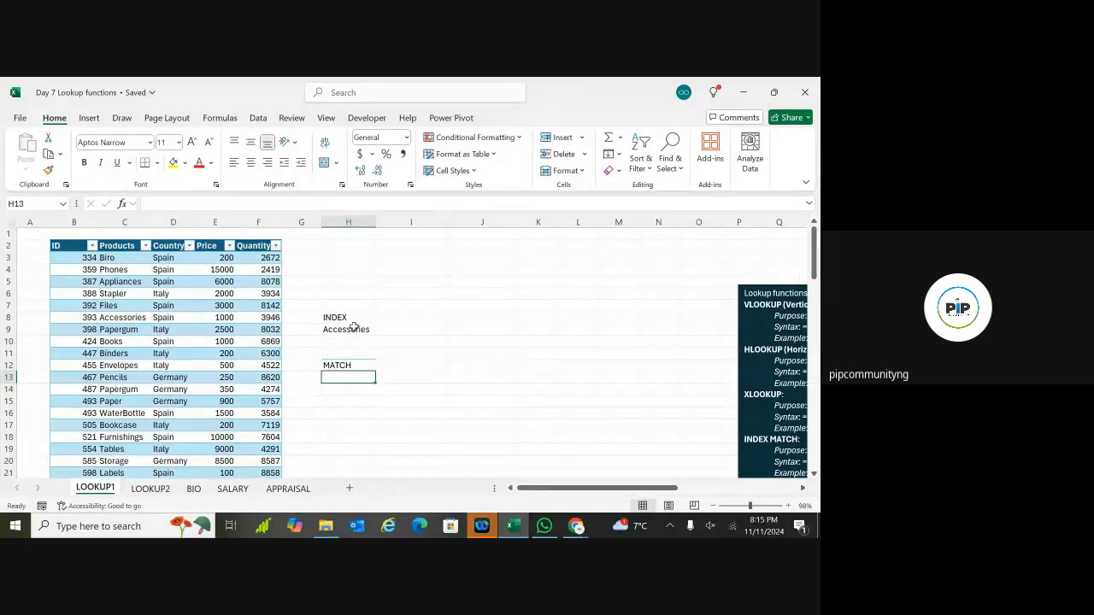
# Step: Enter 2 in I8 and 6 in J8
pyautogui.click(354, 330)
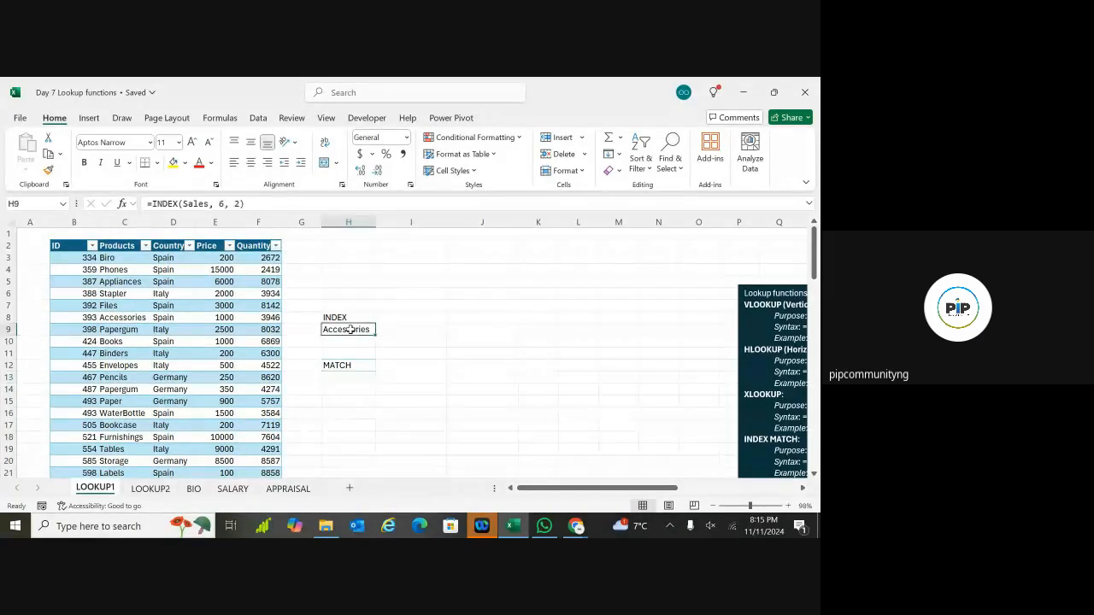
pyautogui.doubleClick(401, 317)
pyautogui.write('2')
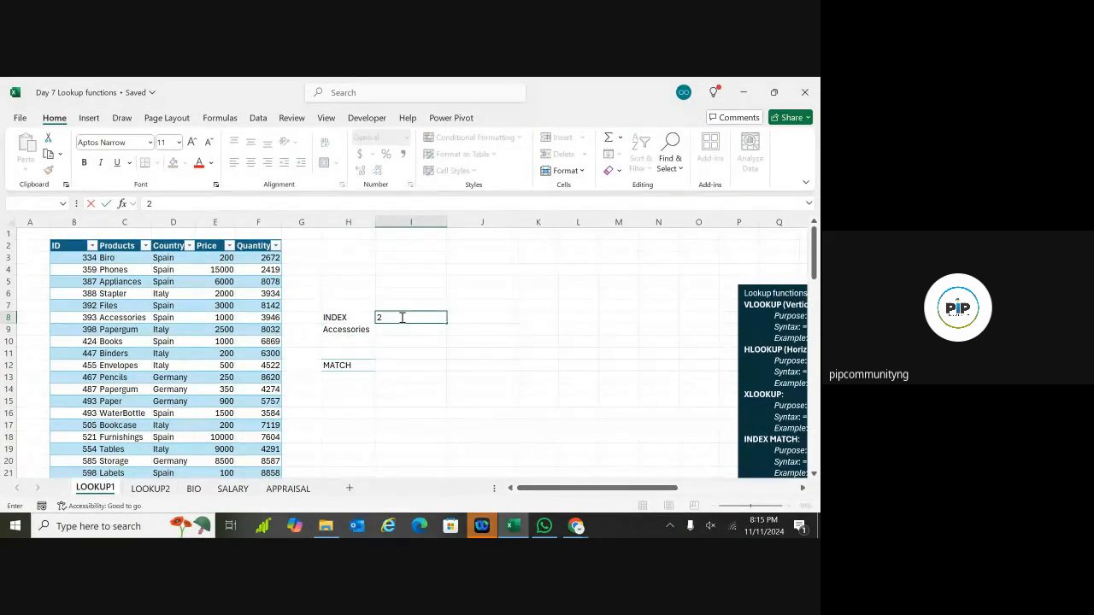
pyautogui.click(473, 322)
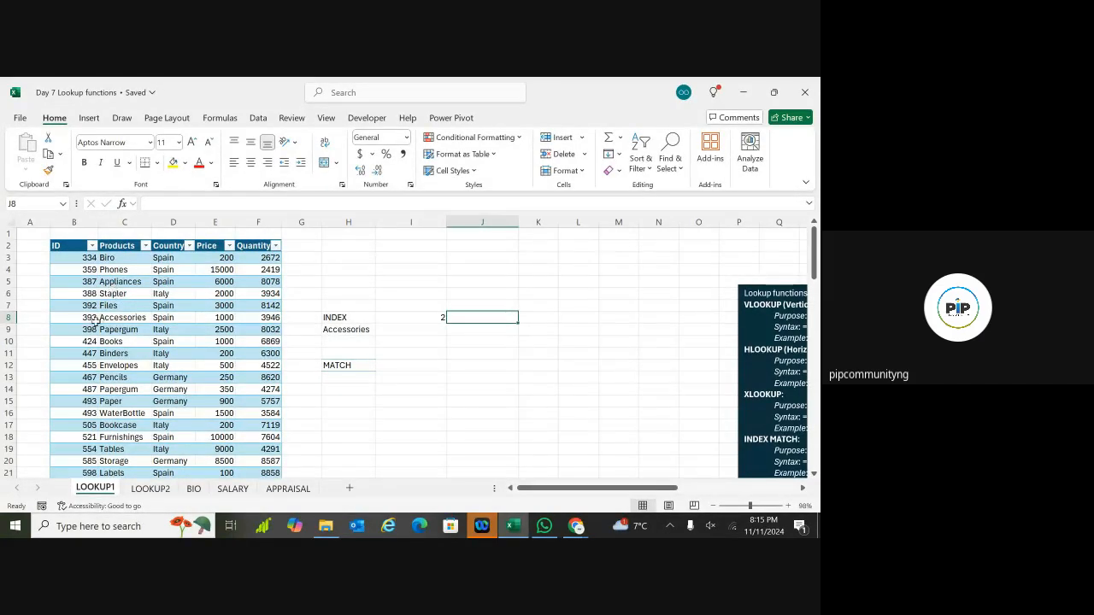
pyautogui.doubleClick(502, 318)
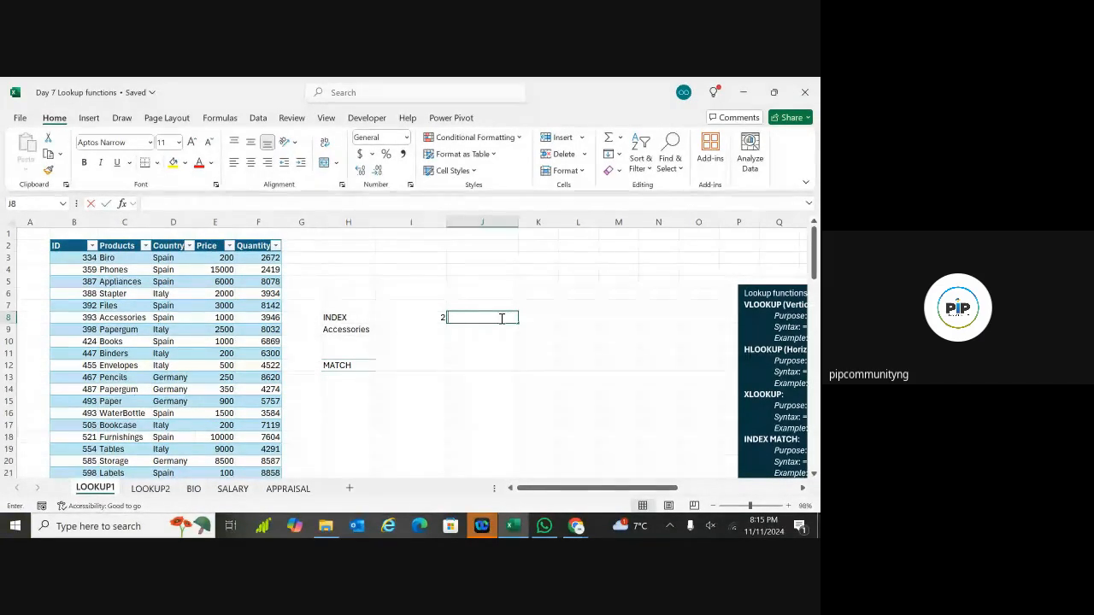
pyautogui.write('6')
pyautogui.click(450, 361)
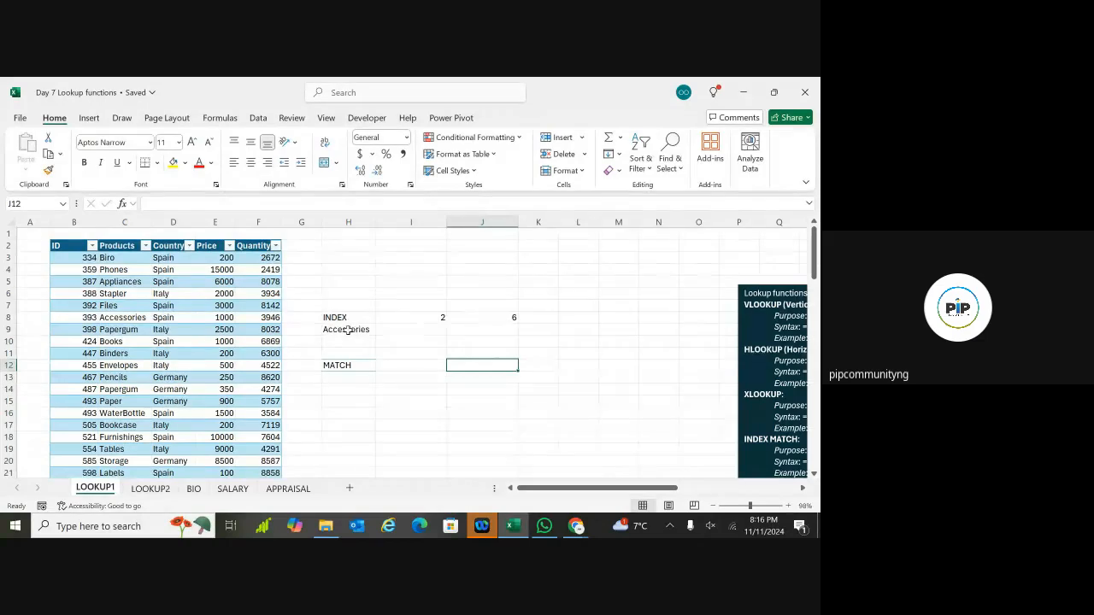
# Step: Copy Accessories from C8 into H15 as the lookup value
pyautogui.click(340, 376)
pyautogui.write('=')
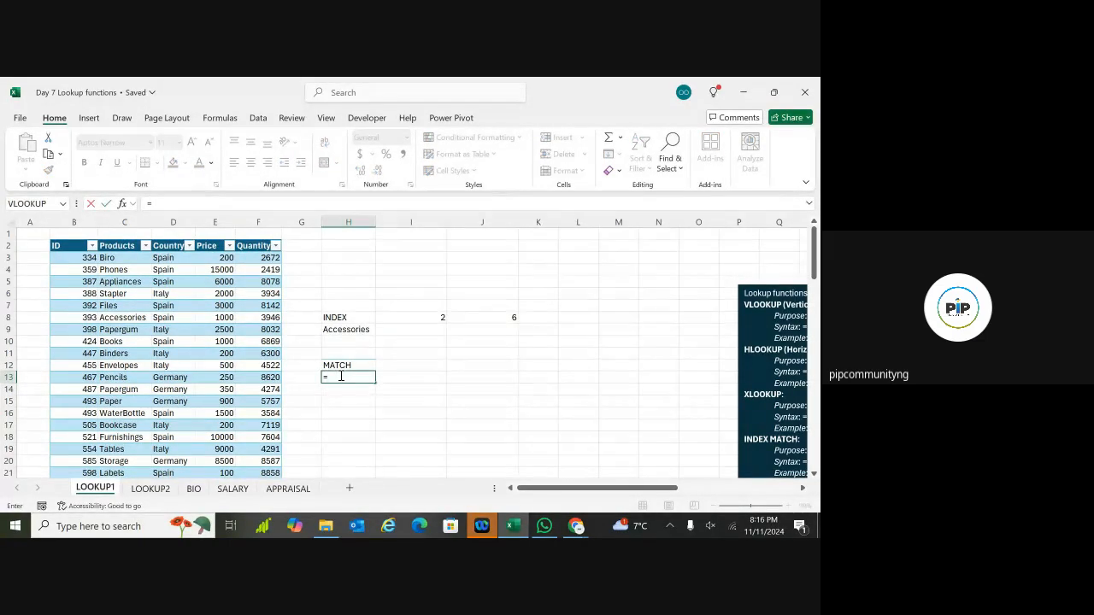
pyautogui.write('MATCH')
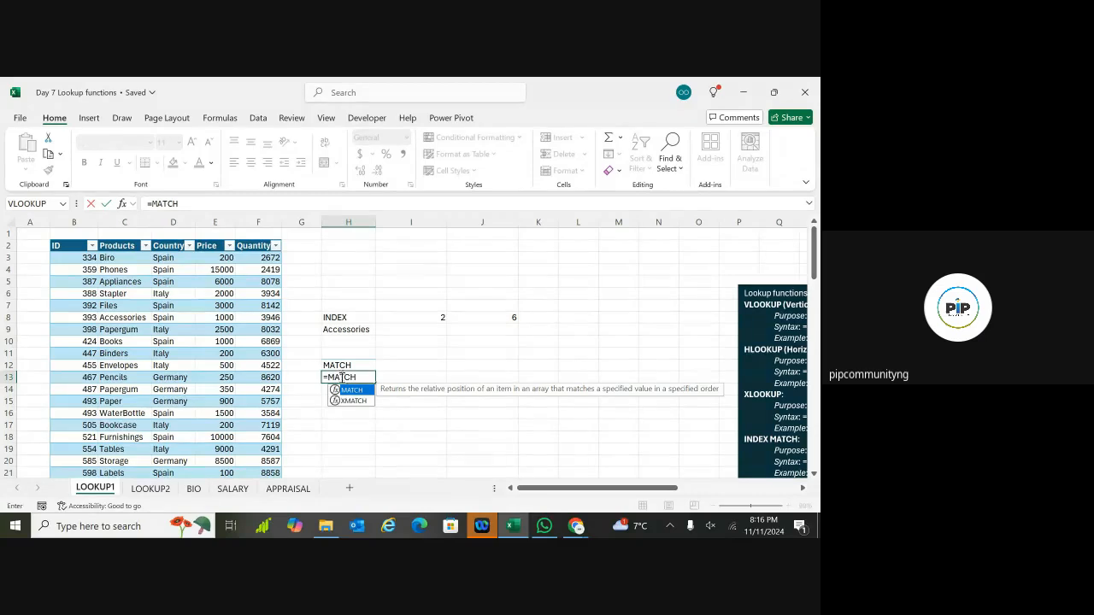
pyautogui.write('(')
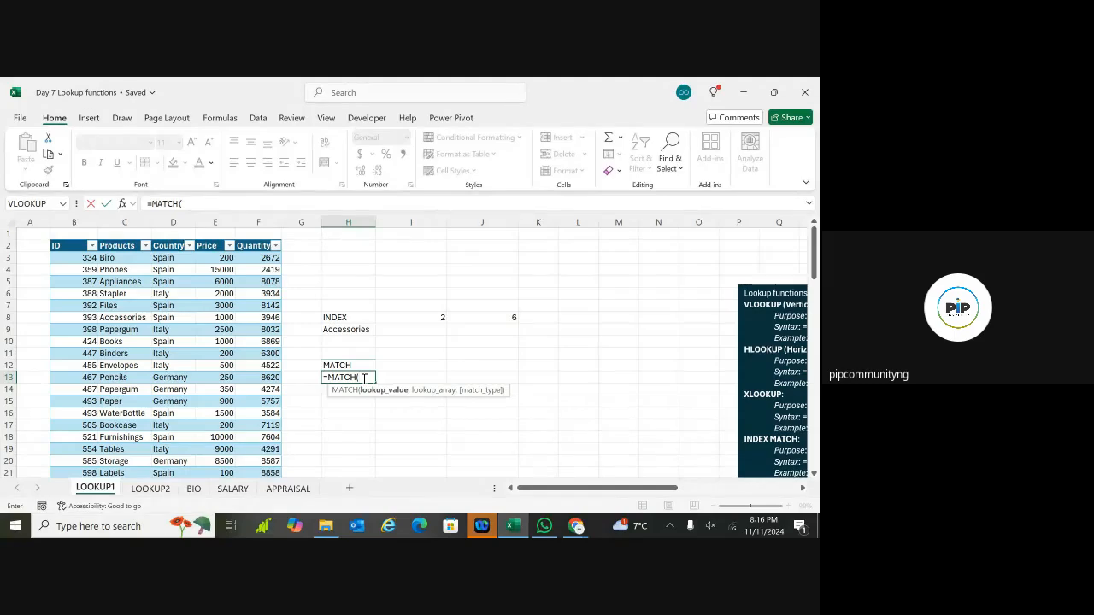
pyautogui.press('BackSpace')
pyautogui.press('BackSpace')
pyautogui.press('BackSpace')
pyautogui.press('BackSpace')
pyautogui.press('BackSpace')
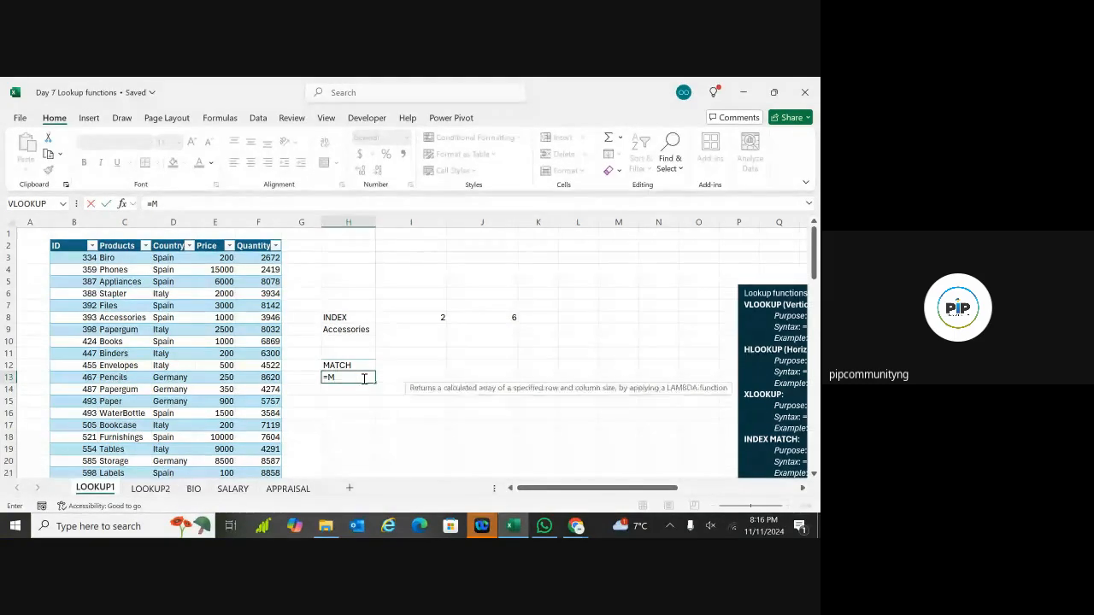
pyautogui.press('Escape')
pyautogui.click(556, 372)
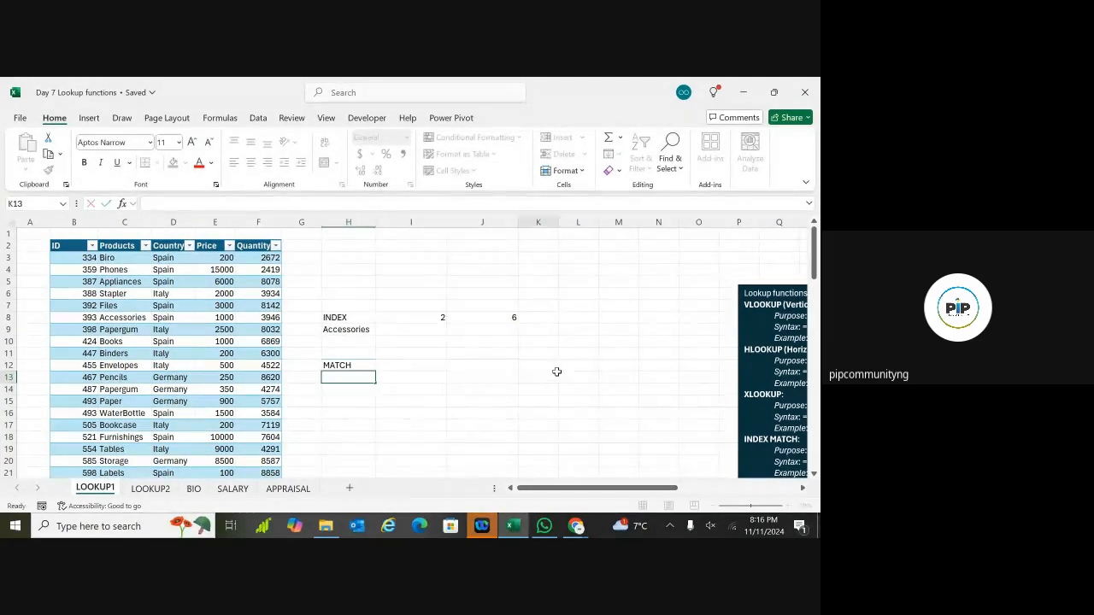
pyautogui.doubleClick(546, 378)
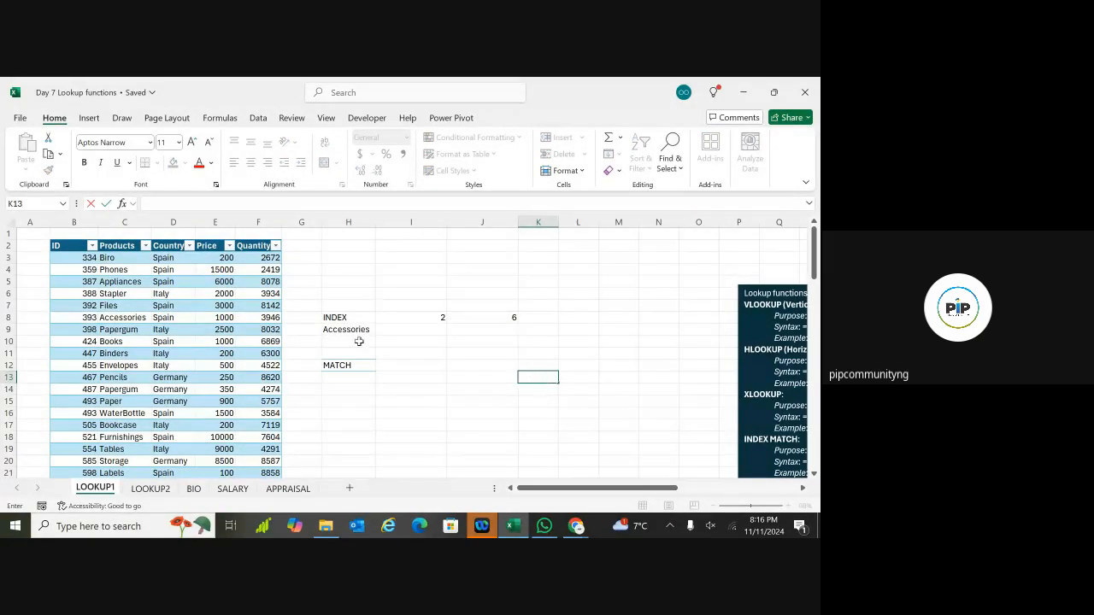
pyautogui.click(135, 318)
pyautogui.hotkey('ctrl', 'c')
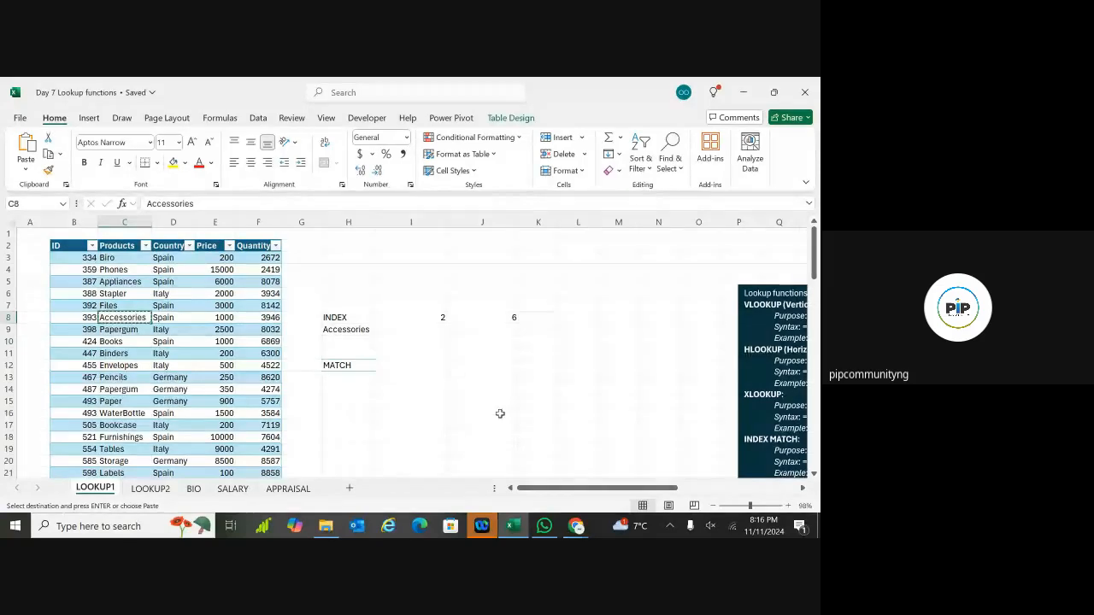
pyautogui.click(506, 368)
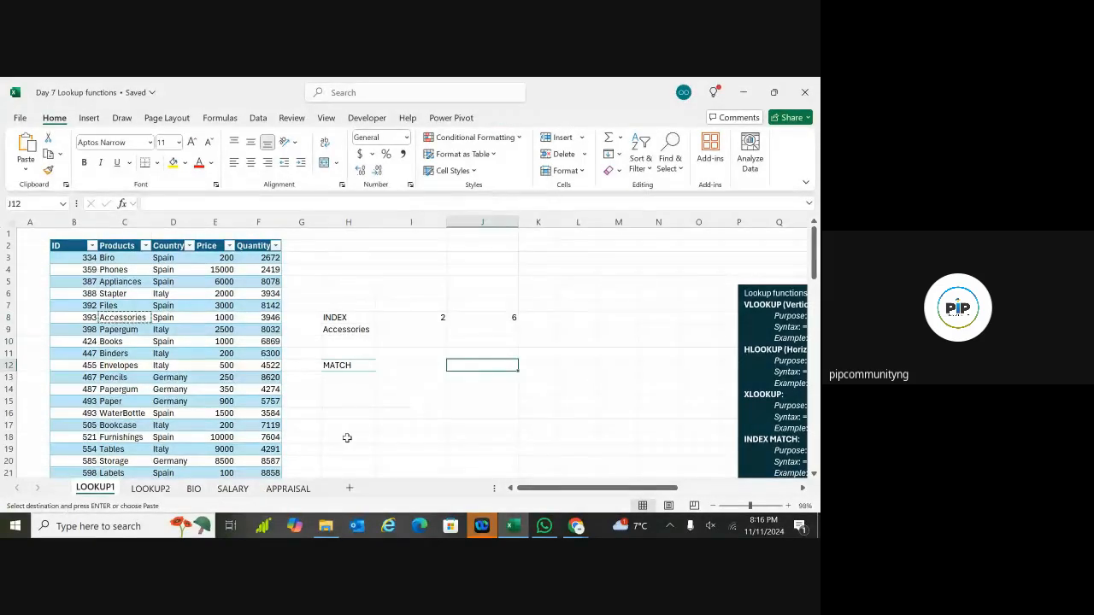
pyautogui.click(338, 406)
pyautogui.hotkey('ctrl', 'v')
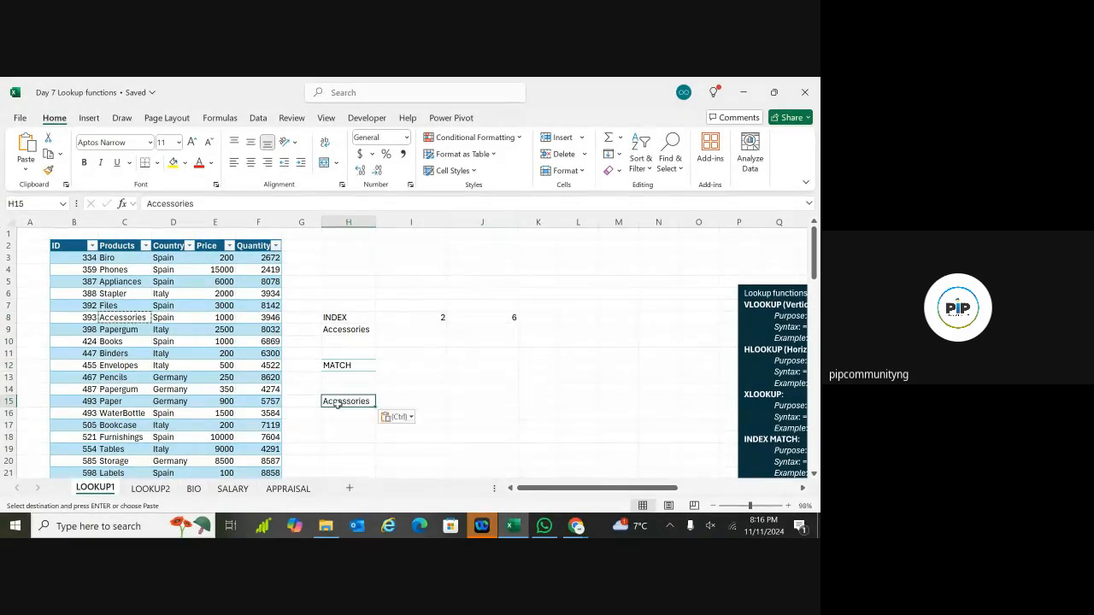
# Step: Begin a MATCH formula in H13 with H15 as the lookup value
pyautogui.doubleClick(340, 377)
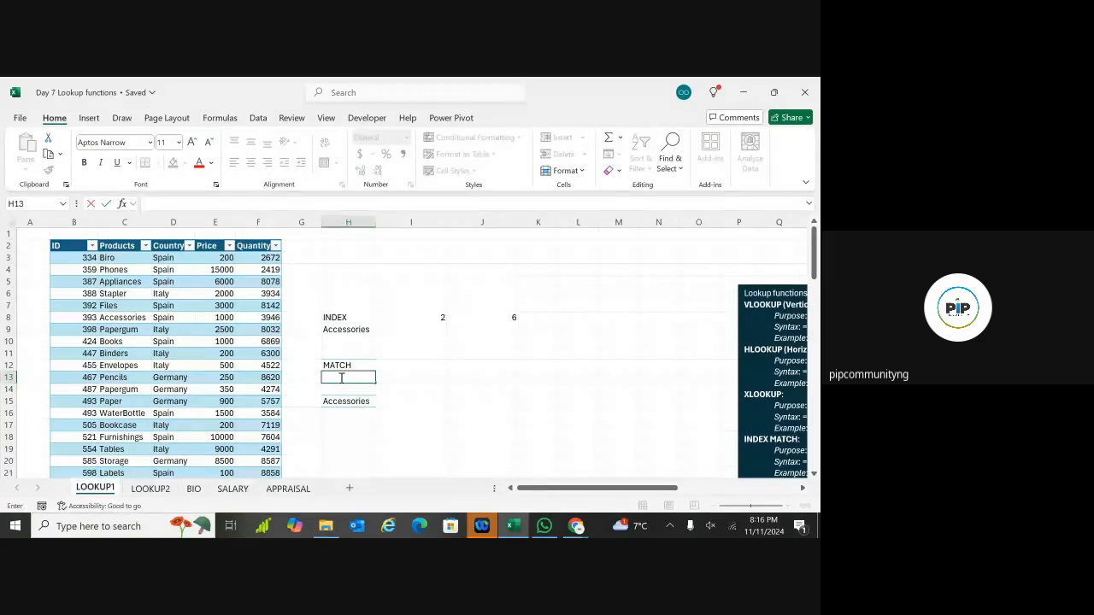
pyautogui.write('=MA')
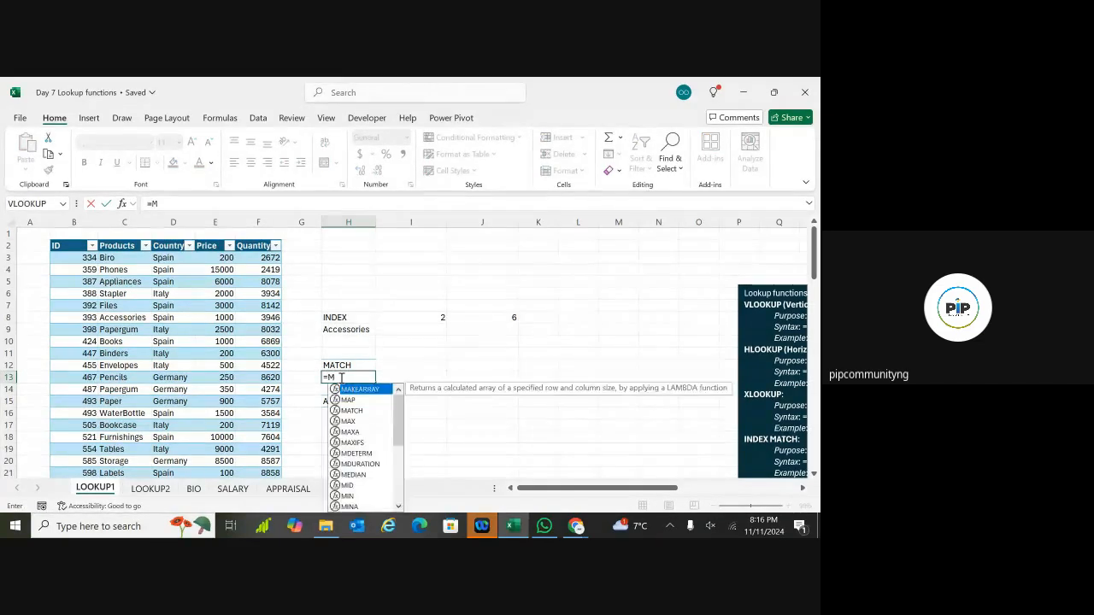
pyautogui.press('Down')
pyautogui.press('Down')
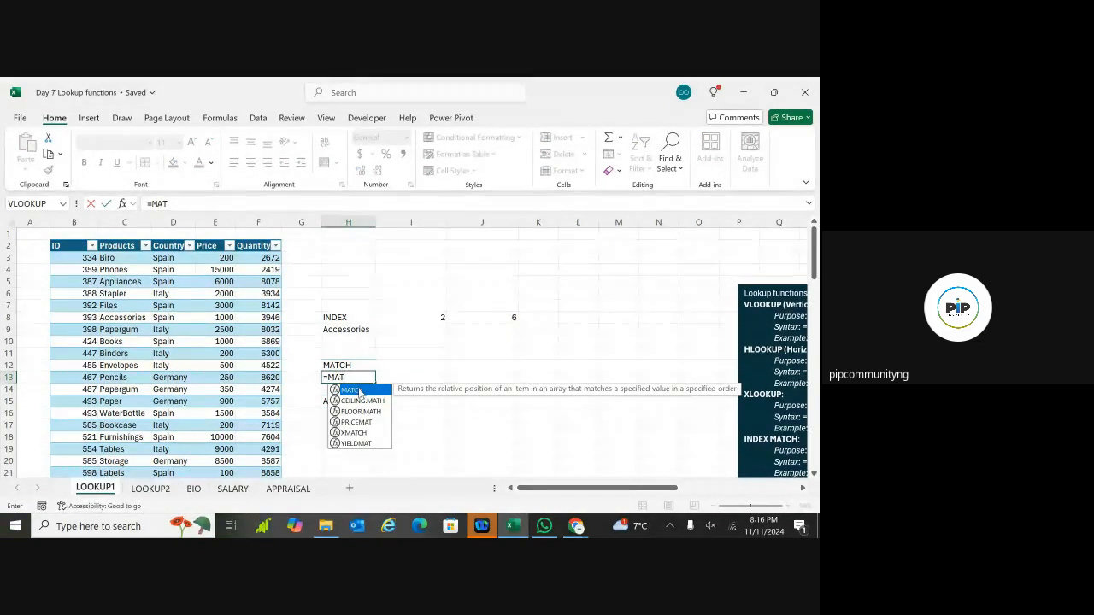
pyautogui.press('Tab')
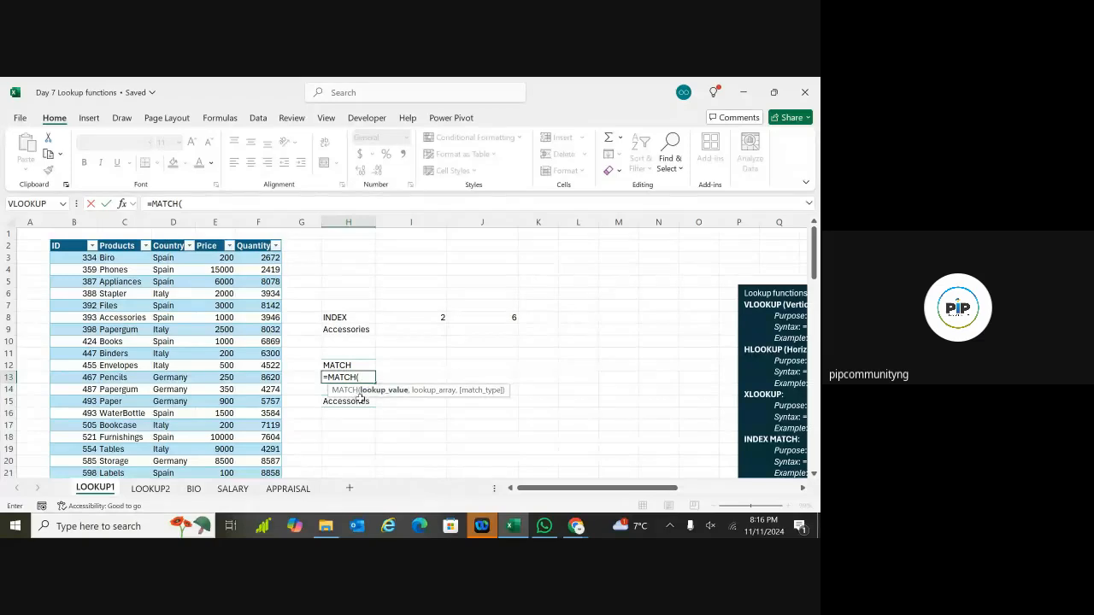
pyautogui.click(360, 402)
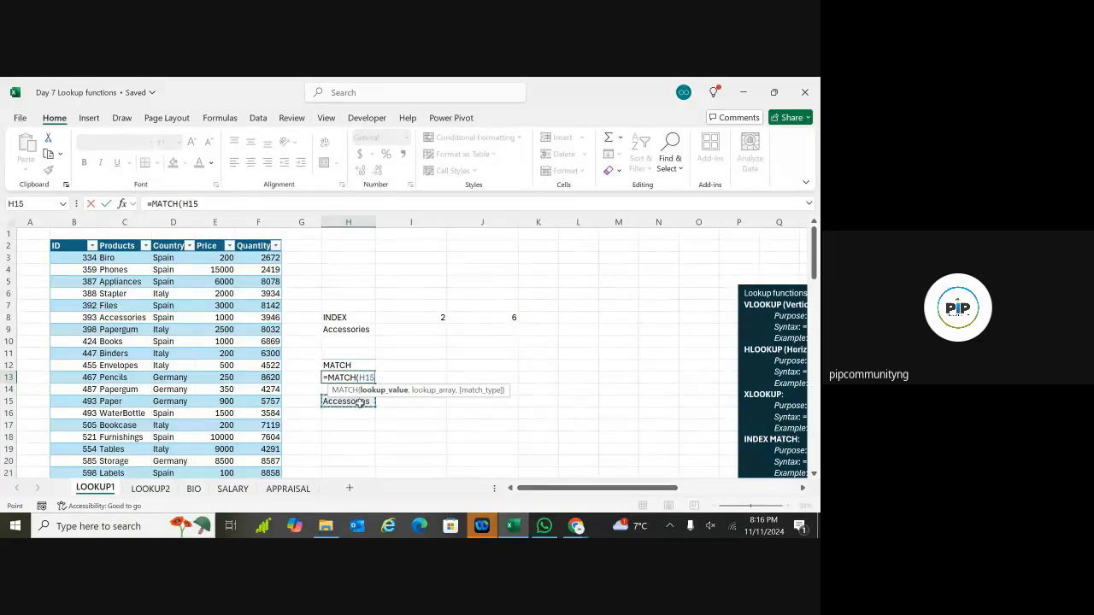
pyautogui.write(',')
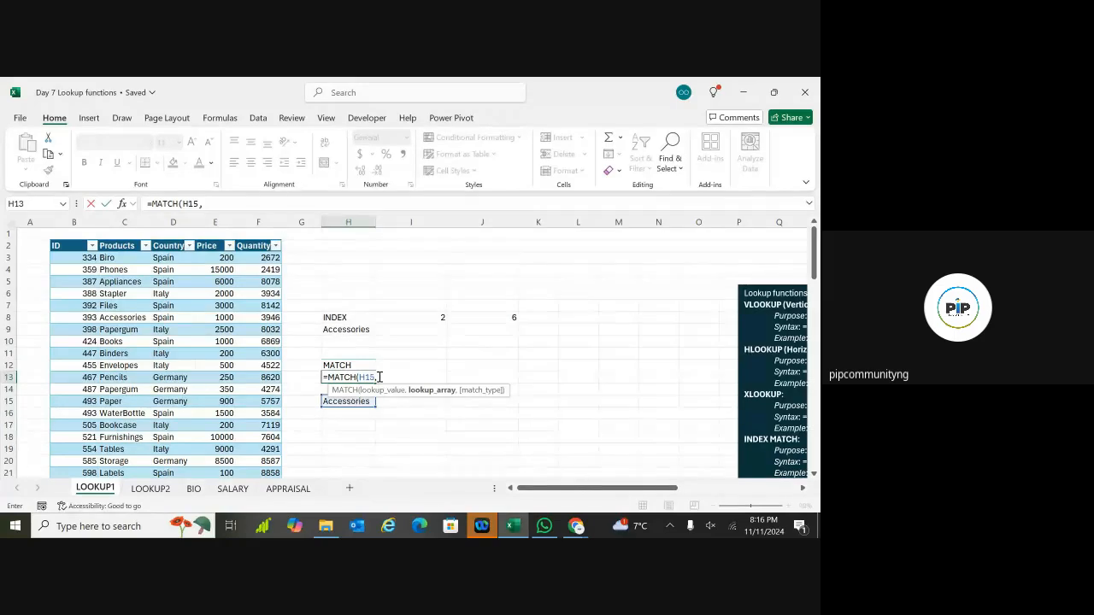
# Step: Complete H13 as =MATCH(H15, Sales[Products],0), returning 6
pyautogui.write('SALE')
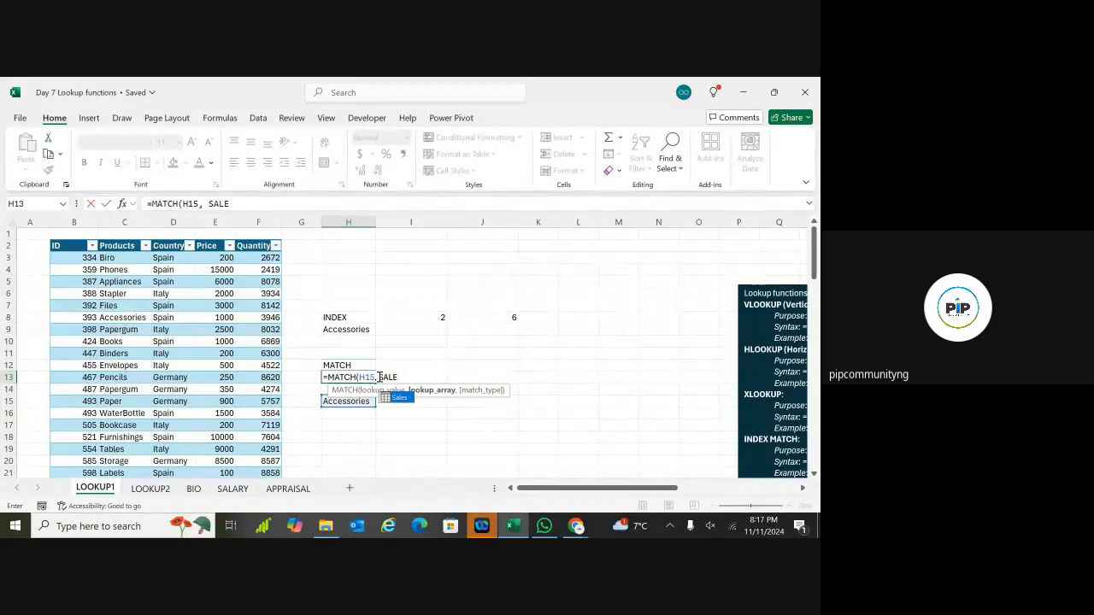
pyautogui.doubleClick(396, 399)
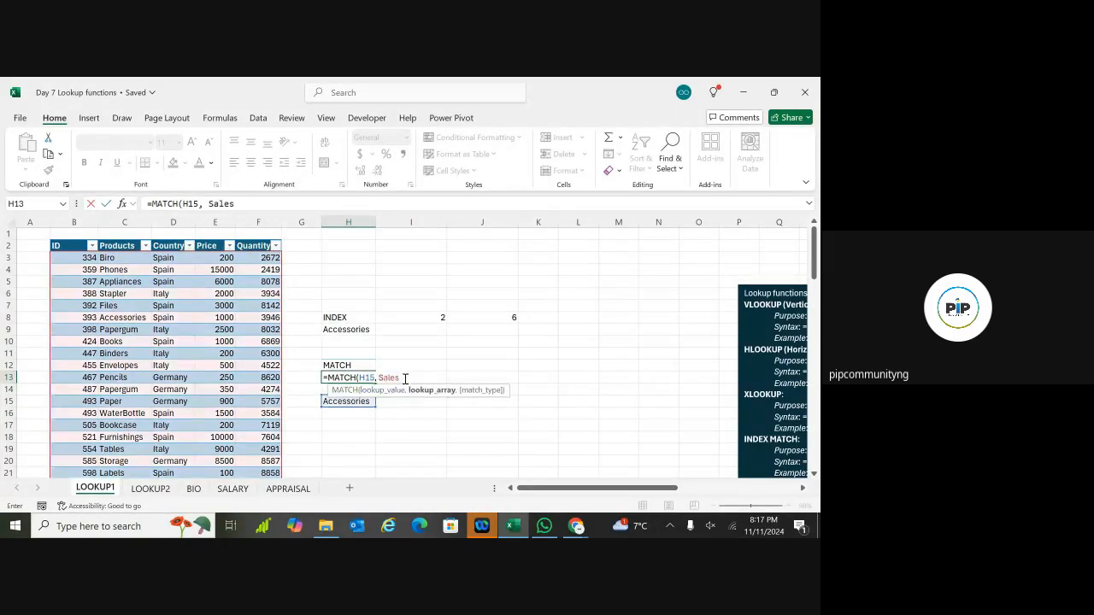
pyautogui.write('[')
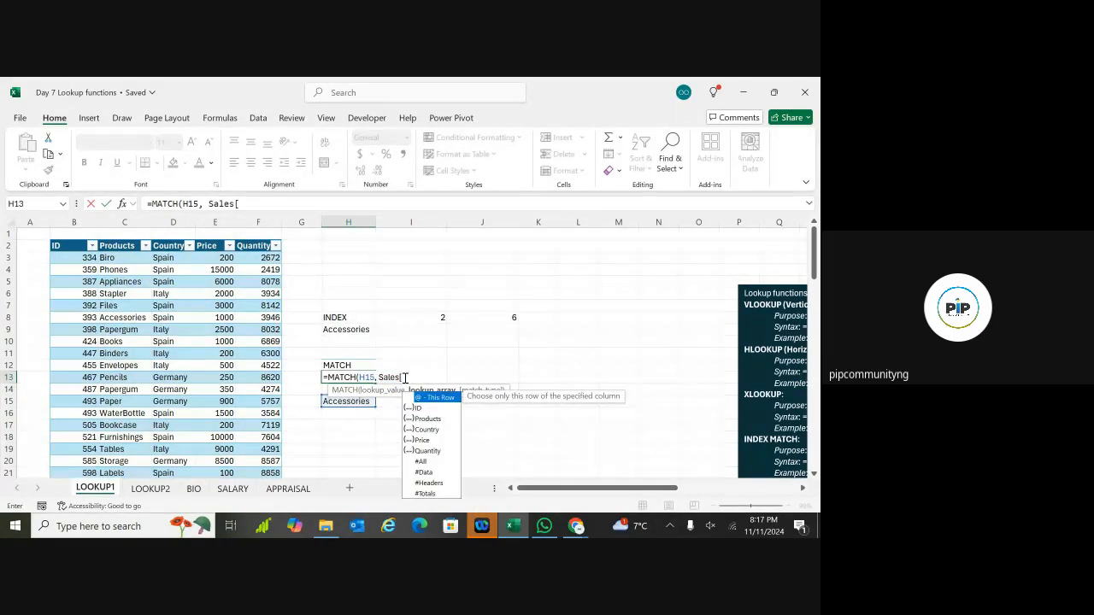
pyautogui.doubleClick(424, 419)
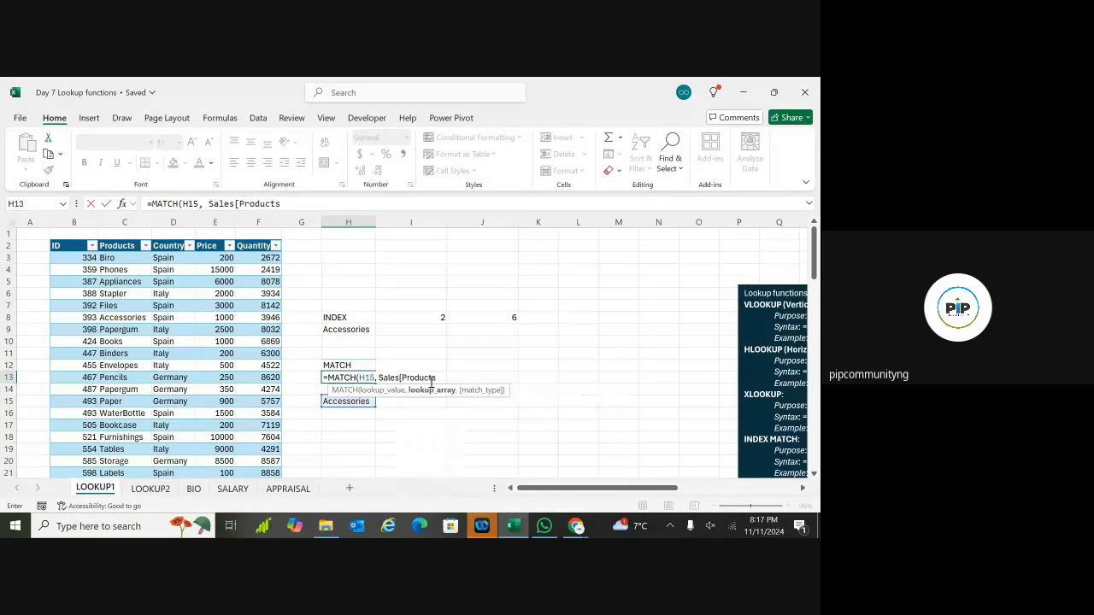
pyautogui.write(']')
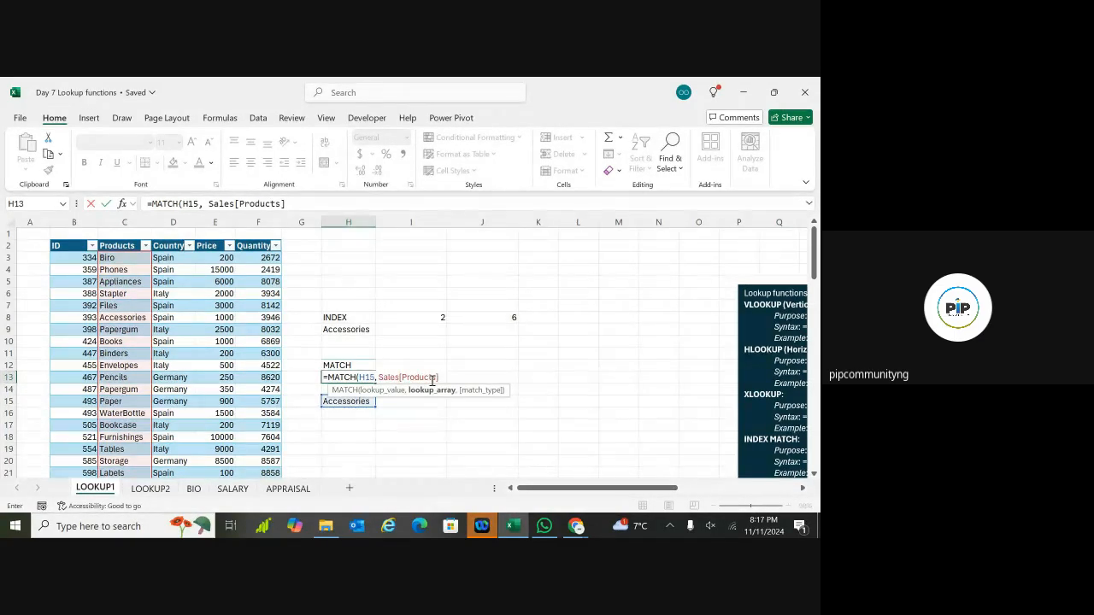
pyautogui.write(',')
pyautogui.press('BackSpace')
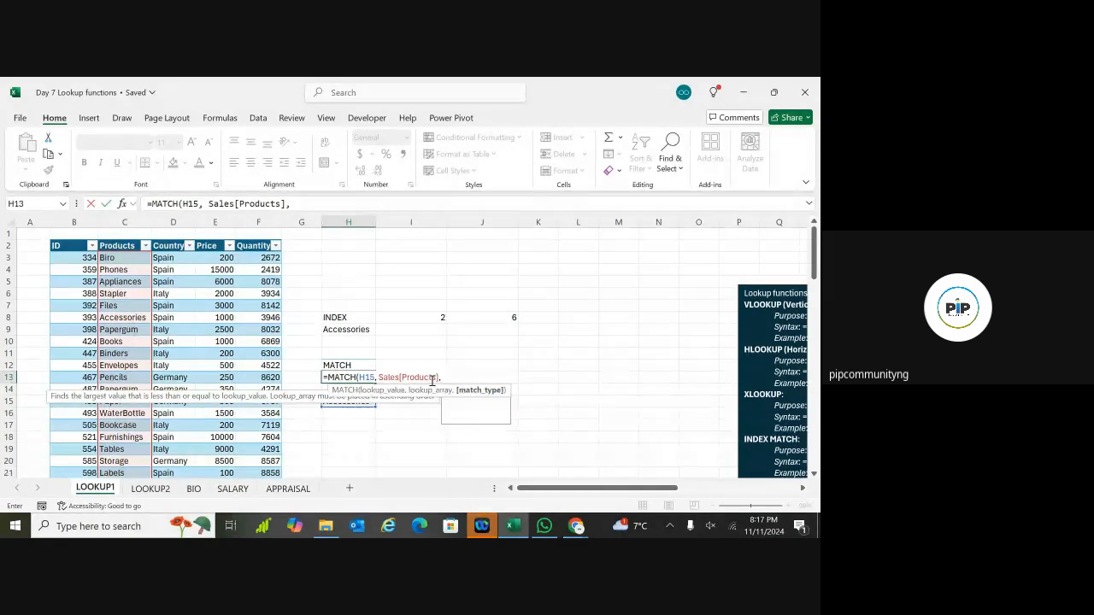
pyautogui.write('0')
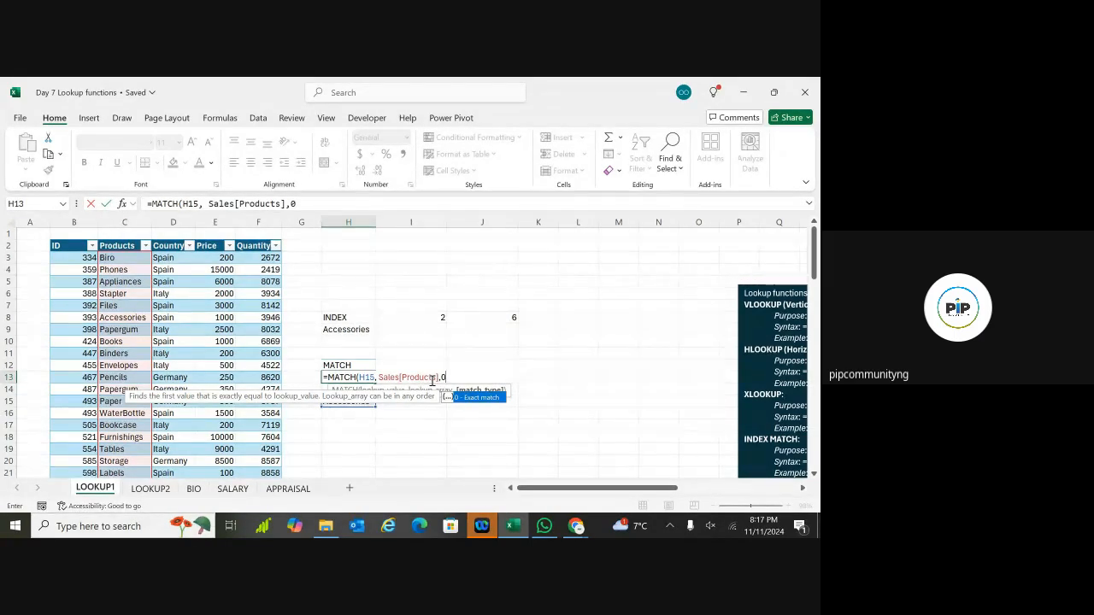
pyautogui.write(')')
pyautogui.press('Return')
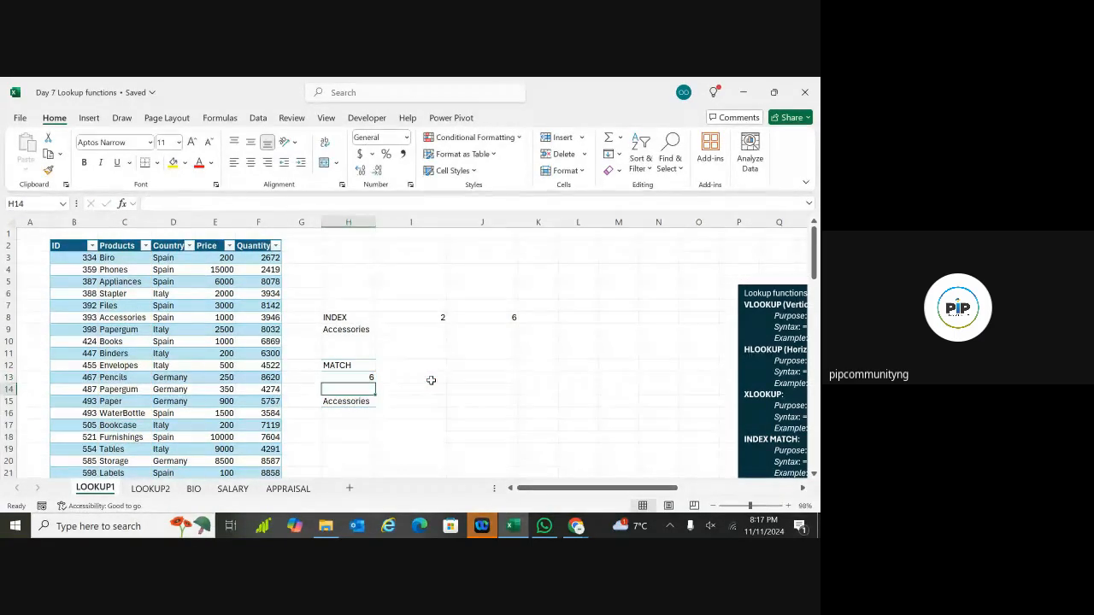
pyautogui.click(362, 377)
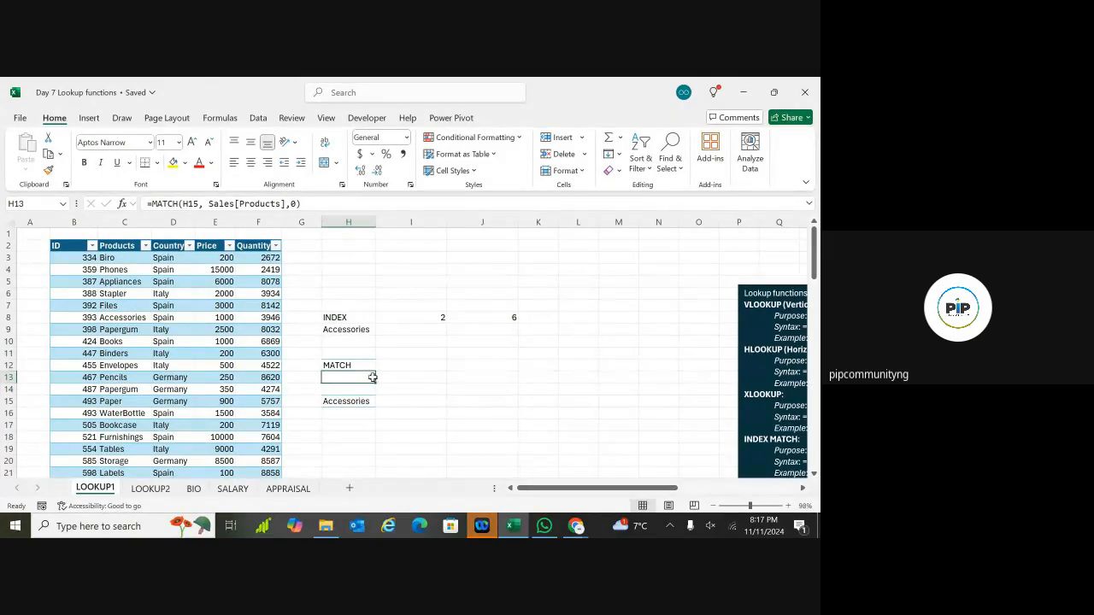
pyautogui.click(122, 118)
# Step: Handwrite 'Indx Cv = Rn + Cn' over the INDEX cells with the black pen
pyautogui.click(160, 149)
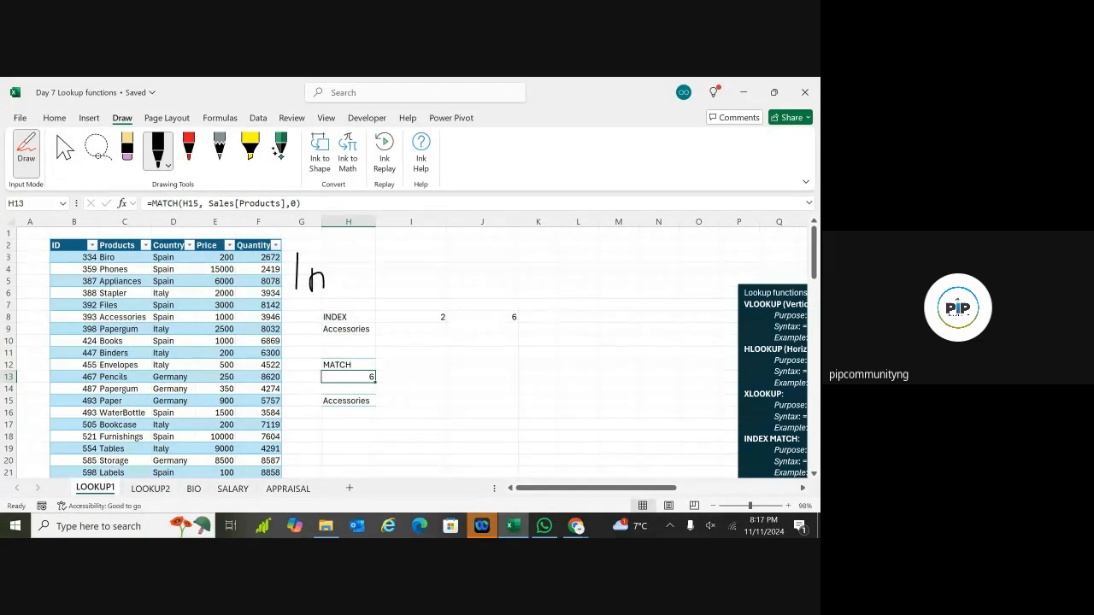
pyautogui.moveTo(359, 267)
pyautogui.mouseDown()
pyautogui.moveTo(361, 236)
pyautogui.moveTo(376, 282)
pyautogui.moveTo(394, 290)
pyautogui.moveTo(374, 304)
pyautogui.mouseUp()
pyautogui.moveTo(421, 264); pyautogui.dragTo(449, 262)
pyautogui.moveTo(422, 277); pyautogui.dragTo(450, 275)
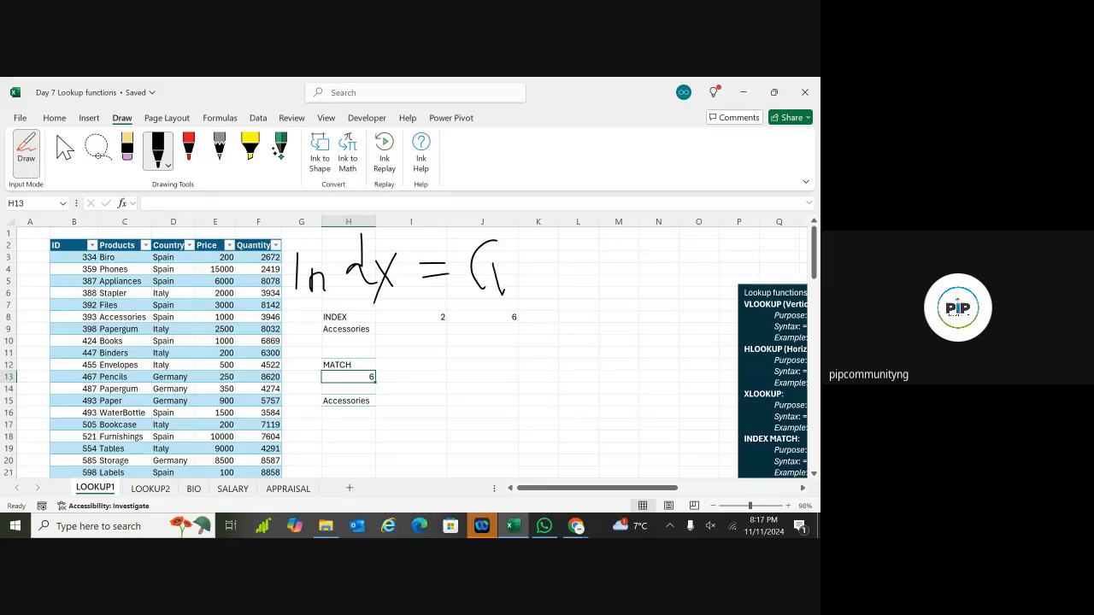
pyautogui.moveTo(504, 293); pyautogui.dragTo(516, 263)
pyautogui.moveTo(430, 248); pyautogui.dragTo(438, 282)
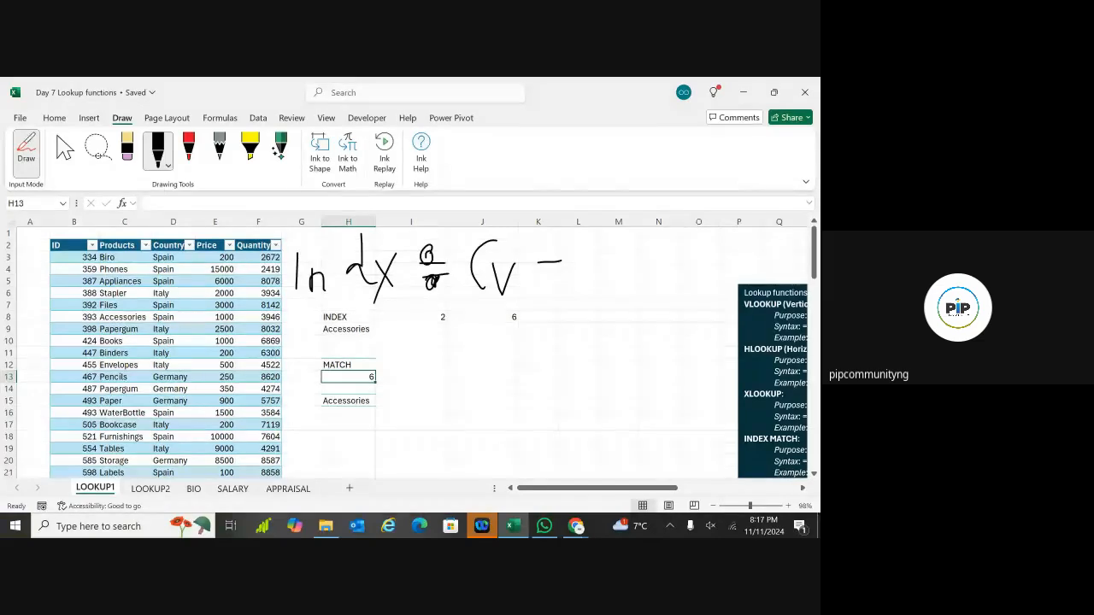
pyautogui.moveTo(537, 275); pyautogui.dragTo(560, 273)
pyautogui.moveTo(587, 240)
pyautogui.mouseDown()
pyautogui.moveTo(586, 288)
pyautogui.moveTo(604, 289)
pyautogui.moveTo(618, 267)
pyautogui.moveTo(623, 291)
pyautogui.mouseUp()
pyautogui.moveTo(655, 243)
pyautogui.mouseDown()
pyautogui.moveTo(654, 287)
pyautogui.moveTo(675, 265)
pyautogui.moveTo(710, 292)
pyautogui.moveTo(723, 267)
pyautogui.moveTo(726, 292)
pyautogui.mouseUp()
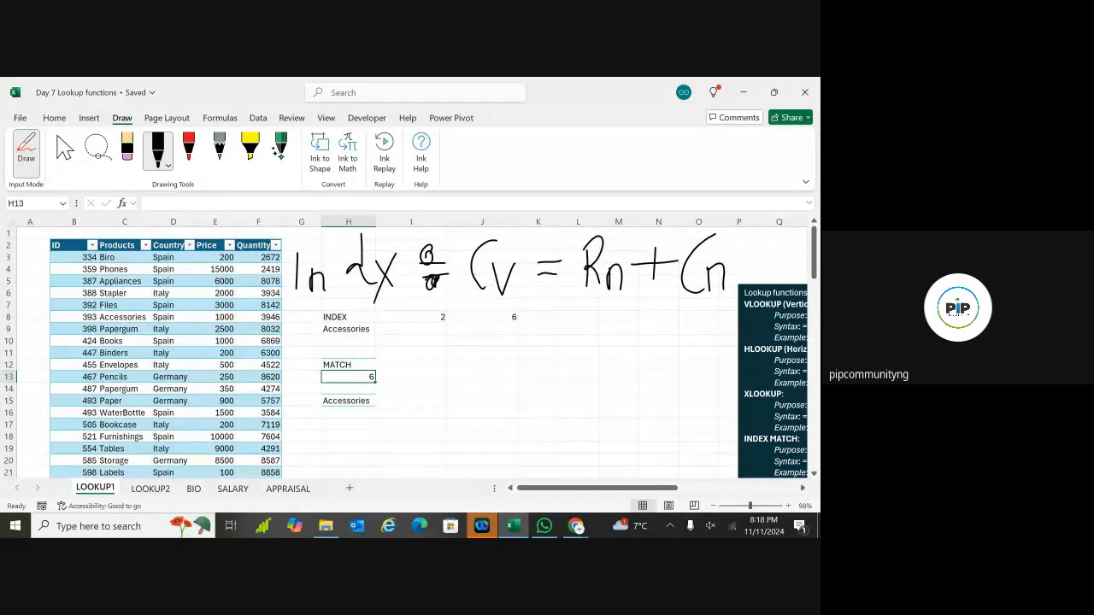
# Step: Handwrite 'Match Rn = Cv + Cn' over the MATCH cells
pyautogui.moveTo(312, 335)
pyautogui.mouseDown()
pyautogui.moveTo(332, 382)
pyautogui.moveTo(359, 383)
pyautogui.mouseUp()
pyautogui.moveTo(364, 341); pyautogui.dragTo(365, 391)
pyautogui.moveTo(374, 327); pyautogui.dragTo(371, 393)
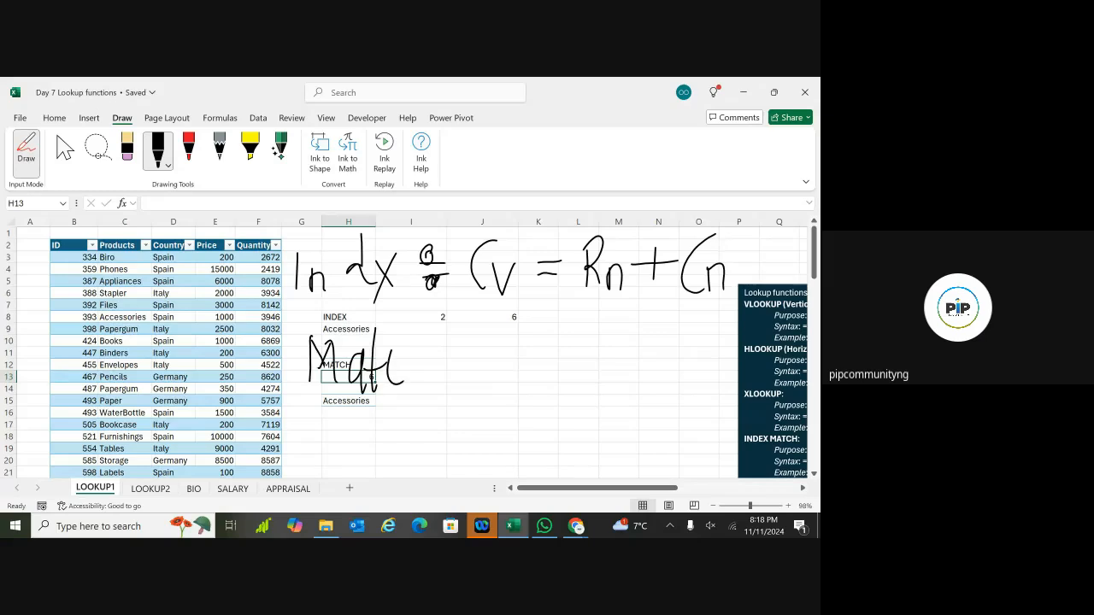
pyautogui.moveTo(409, 323); pyautogui.dragTo(409, 385)
pyautogui.moveTo(432, 330); pyautogui.dragTo(491, 368)
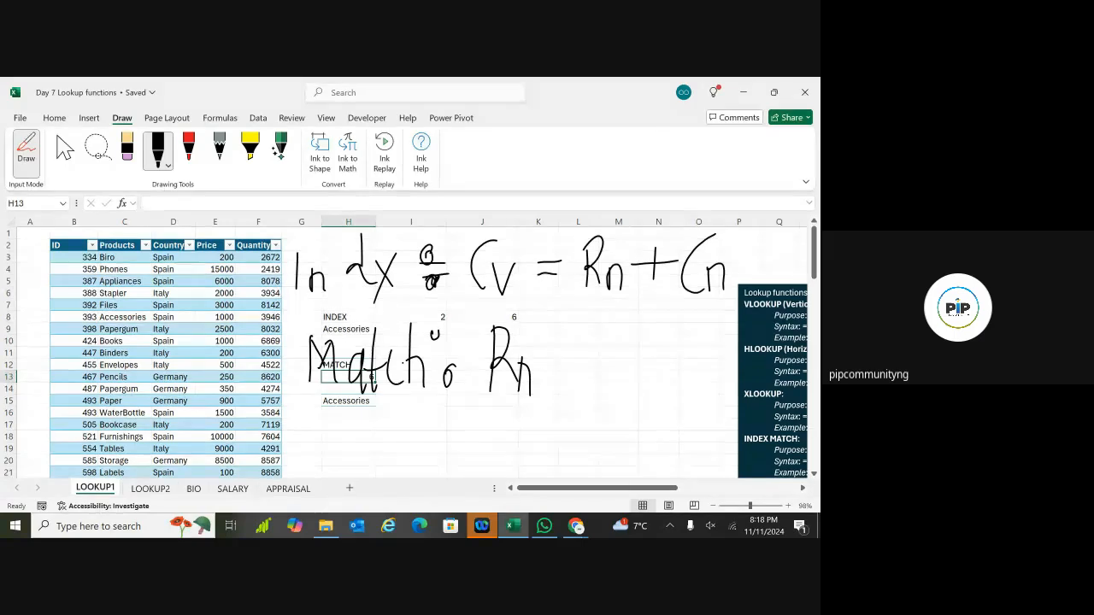
pyautogui.moveTo(537, 368); pyautogui.dragTo(564, 367)
pyautogui.moveTo(598, 314); pyautogui.dragTo(597, 391)
pyautogui.moveTo(601, 346)
pyautogui.mouseDown()
pyautogui.moveTo(607, 376)
pyautogui.moveTo(646, 339)
pyautogui.moveTo(647, 378)
pyautogui.mouseUp()
pyautogui.moveTo(691, 314); pyautogui.dragTo(681, 389)
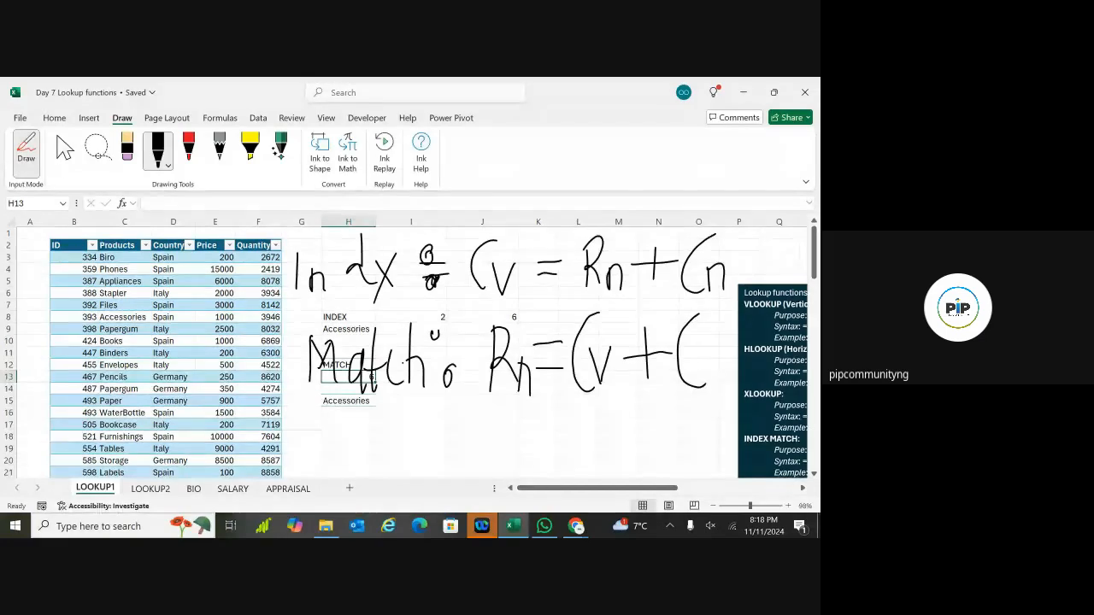
pyautogui.moveTo(705, 350)
pyautogui.mouseDown()
pyautogui.moveTo(706, 381)
pyautogui.moveTo(721, 355)
pyautogui.moveTo(723, 383)
pyautogui.mouseUp()
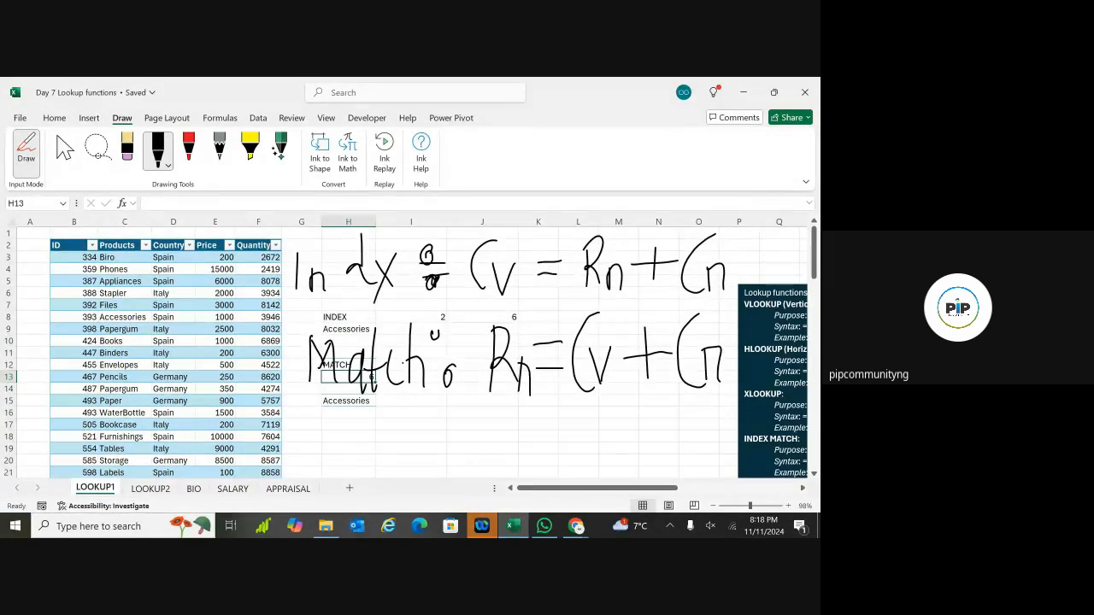
# Step: Ink the equation x+y=Z below the product table
pyautogui.scroll(-6, 410, 350)
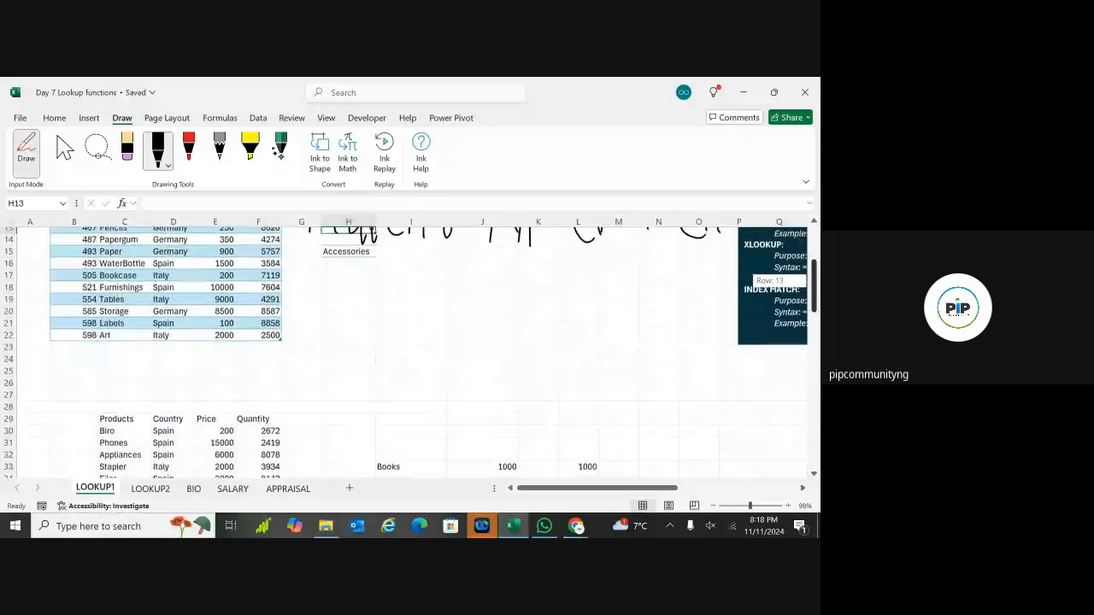
pyautogui.moveTo(813, 299); pyautogui.dragTo(813, 297)
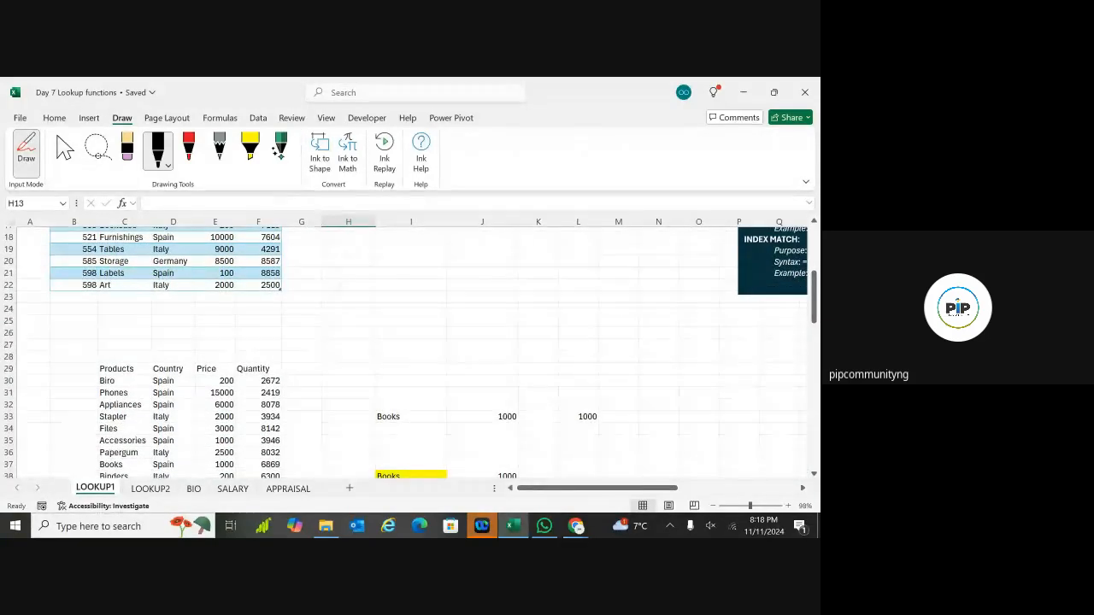
pyautogui.moveTo(318, 274)
pyautogui.mouseDown()
pyautogui.moveTo(365, 263)
pyautogui.moveTo(324, 313)
pyautogui.mouseUp()
pyautogui.moveTo(416, 265); pyautogui.dragTo(416, 320)
pyautogui.moveTo(387, 293)
pyautogui.mouseDown()
pyautogui.moveTo(445, 293)
pyautogui.moveTo(477, 272)
pyautogui.mouseUp()
pyautogui.moveTo(494, 256); pyautogui.dragTo(464, 320)
pyautogui.moveTo(524, 289); pyautogui.dragTo(645, 312)
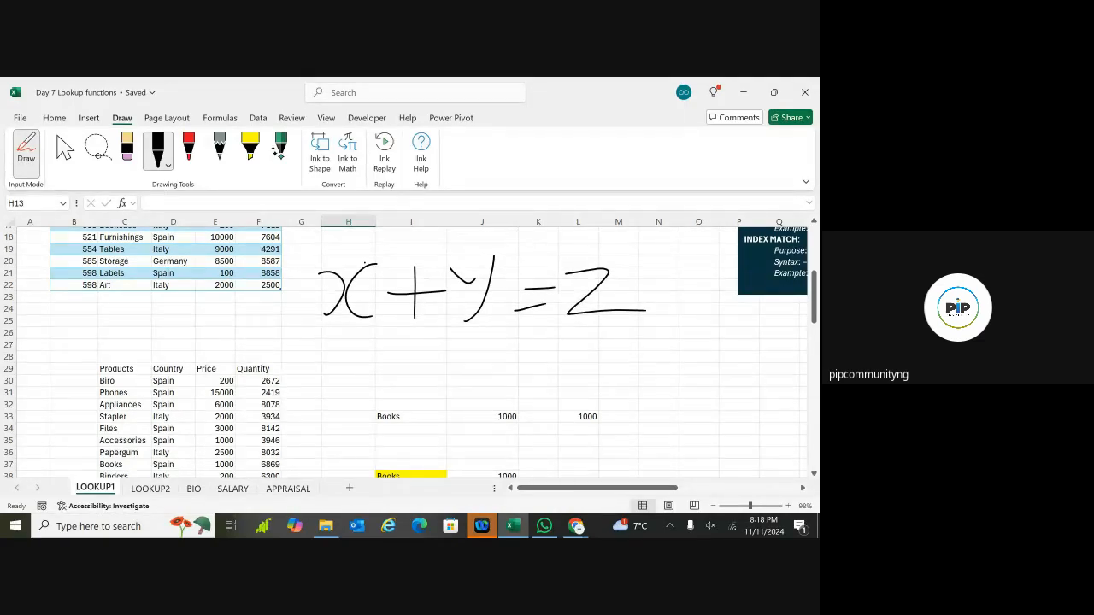
# Step: Ink the rearrangement y=Z-x underneath the first equation
pyautogui.moveTo(322, 369)
pyautogui.mouseDown()
pyautogui.moveTo(357, 378)
pyautogui.moveTo(332, 434)
pyautogui.mouseUp()
pyautogui.moveTo(377, 386); pyautogui.dragTo(442, 383)
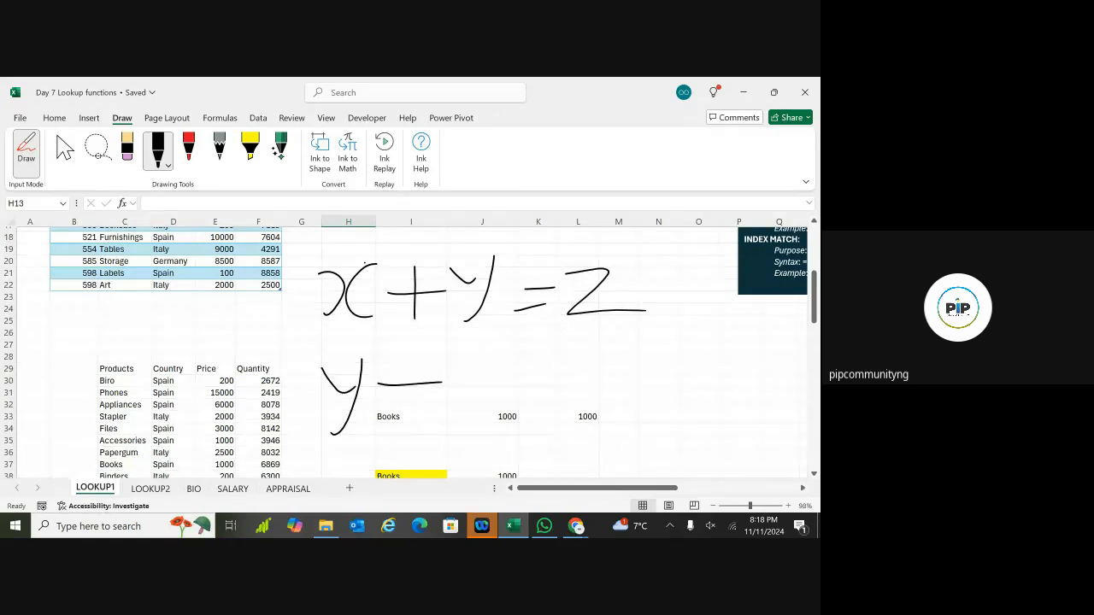
pyautogui.moveTo(393, 420); pyautogui.dragTo(425, 416)
pyautogui.moveTo(453, 370)
pyautogui.mouseDown()
pyautogui.moveTo(478, 420)
pyautogui.moveTo(517, 419)
pyautogui.mouseUp()
pyautogui.moveTo(510, 391)
pyautogui.mouseDown()
pyautogui.moveTo(609, 380)
pyautogui.moveTo(634, 397)
pyautogui.mouseUp()
pyautogui.moveTo(630, 354); pyautogui.dragTo(604, 399)
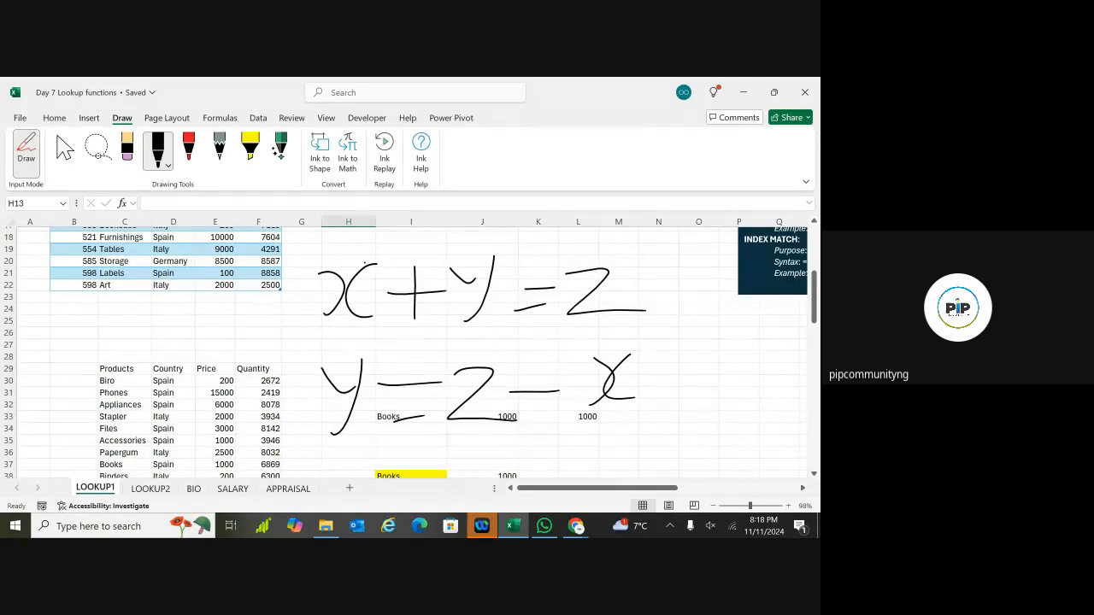
pyautogui.scroll(5, 427, 351)
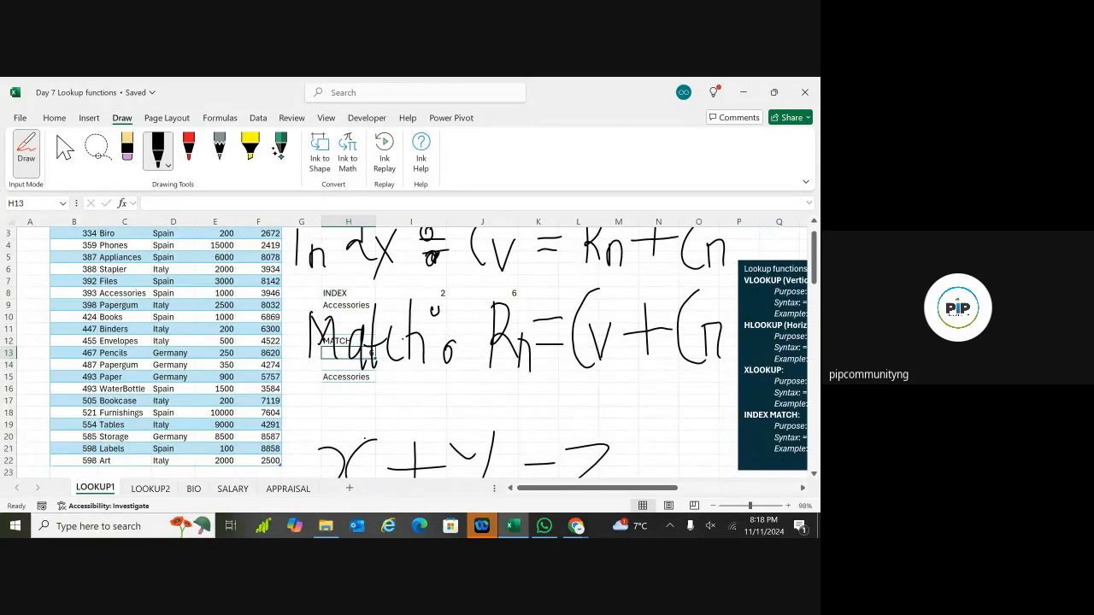
# Step: Undo all the handwritten ink notes, including a stray vertical line
pyautogui.hotkey('ctrl', 'z')
pyautogui.hotkey('ctrl', 'z')
pyautogui.hotkey('ctrl', 'z')
pyautogui.hotkey('ctrl', 'z')
pyautogui.hotkey('ctrl', 'z')
pyautogui.hotkey('ctrl', 'z')
pyautogui.hotkey('ctrl', 'z')
pyautogui.hotkey('ctrl', 'z')
pyautogui.hotkey('ctrl', 'z')
pyautogui.hotkey('ctrl', 'z')
pyautogui.hotkey('ctrl', 'z')
pyautogui.hotkey('ctrl', 'z')
pyautogui.hotkey('ctrl', 'z')
pyautogui.hotkey('ctrl', 'z')
pyautogui.hotkey('ctrl', 'z')
pyautogui.hotkey('ctrl', 'z')
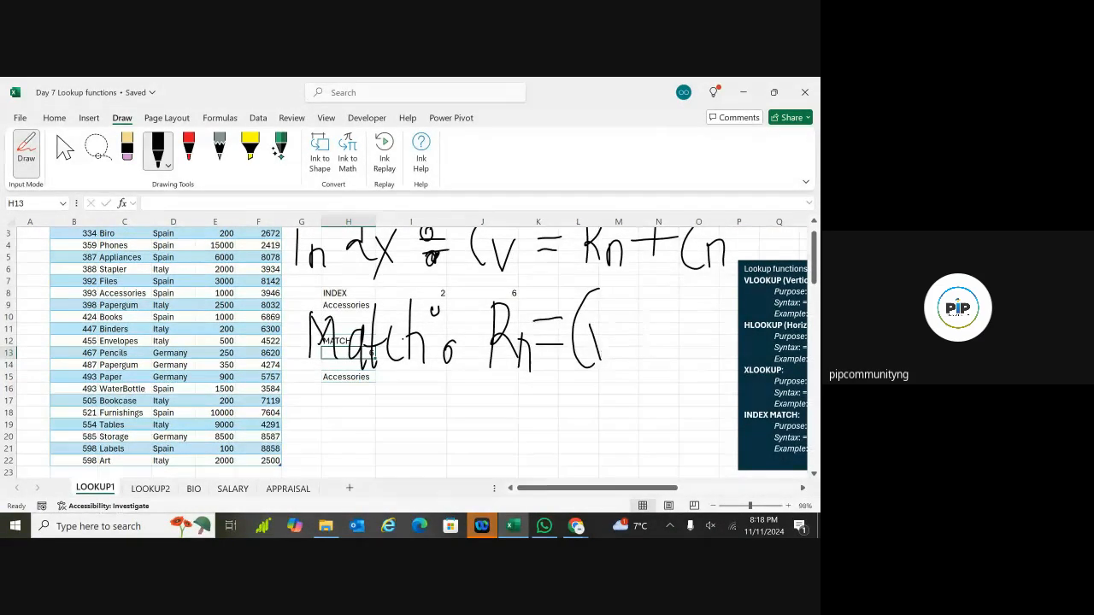
pyautogui.hotkey('ctrl', 'z')
pyautogui.hotkey('ctrl', 'z')
pyautogui.hotkey('ctrl', 'z')
pyautogui.hotkey('ctrl', 'z')
pyautogui.hotkey('ctrl', 'z')
pyautogui.hotkey('ctrl', 'z')
pyautogui.hotkey('ctrl', 'z')
pyautogui.hotkey('ctrl', 'z')
pyautogui.hotkey('ctrl', 'z')
pyautogui.hotkey('ctrl', 'z')
pyautogui.hotkey('ctrl', 'z')
pyautogui.hotkey('ctrl', 'z')
pyautogui.hotkey('ctrl', 'z')
pyautogui.hotkey('ctrl', 'z')
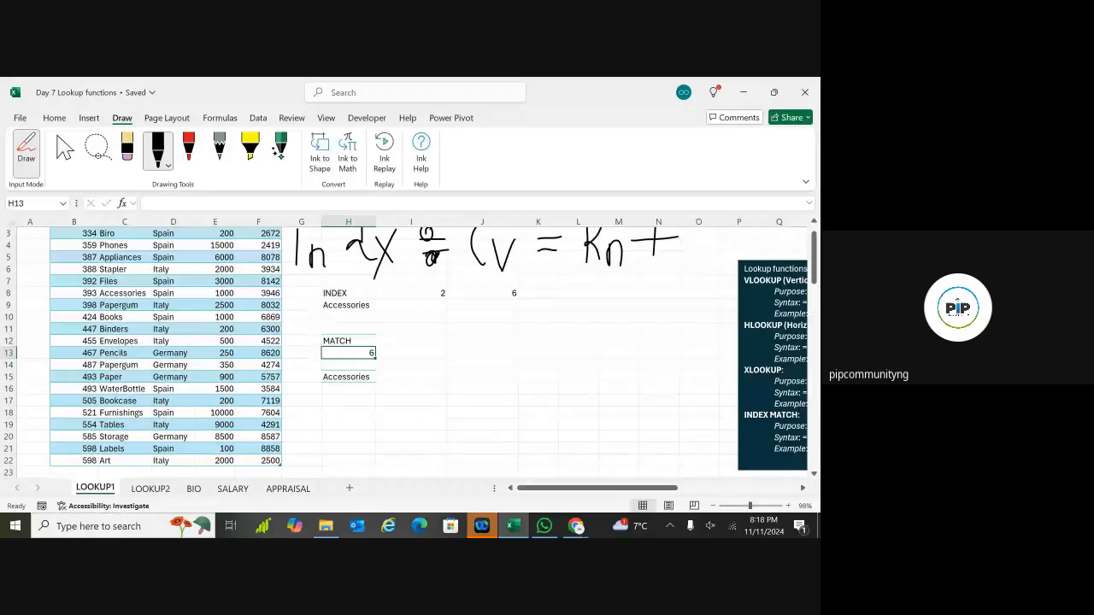
pyautogui.hotkey('ctrl', 'z')
pyautogui.hotkey('ctrl', 'z')
pyautogui.hotkey('ctrl', 'z')
pyautogui.hotkey('ctrl', 'z')
pyautogui.hotkey('ctrl', 'z')
pyautogui.hotkey('ctrl', 'z')
pyautogui.hotkey('ctrl', 'z')
pyautogui.hotkey('ctrl', 'z')
pyautogui.hotkey('ctrl', 'z')
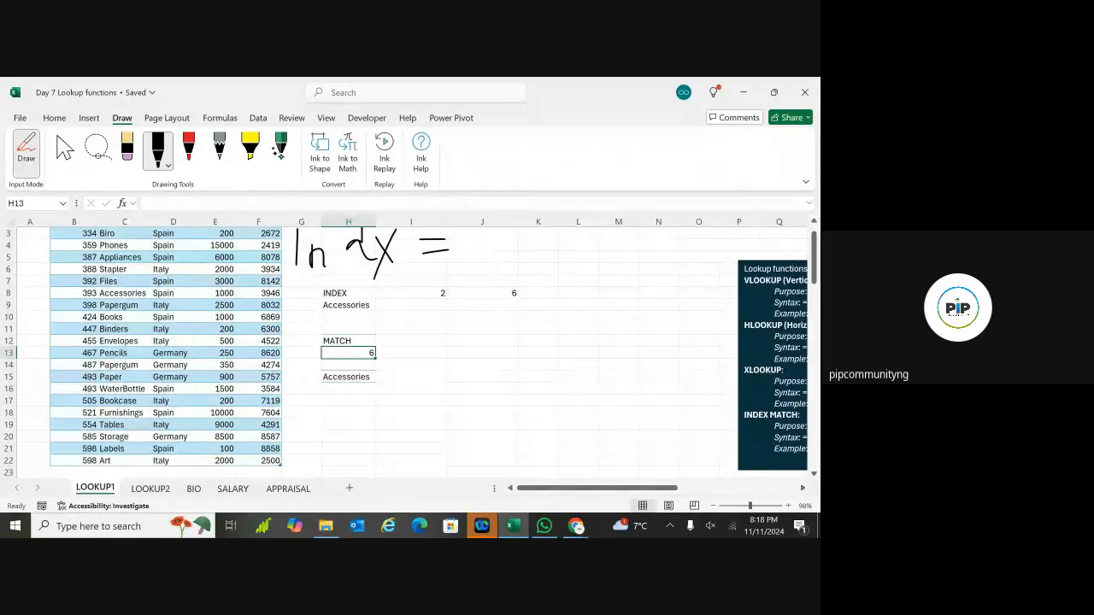
pyautogui.hotkey('ctrl', 'z')
pyautogui.hotkey('ctrl', 'z')
pyautogui.hotkey('ctrl', 'z')
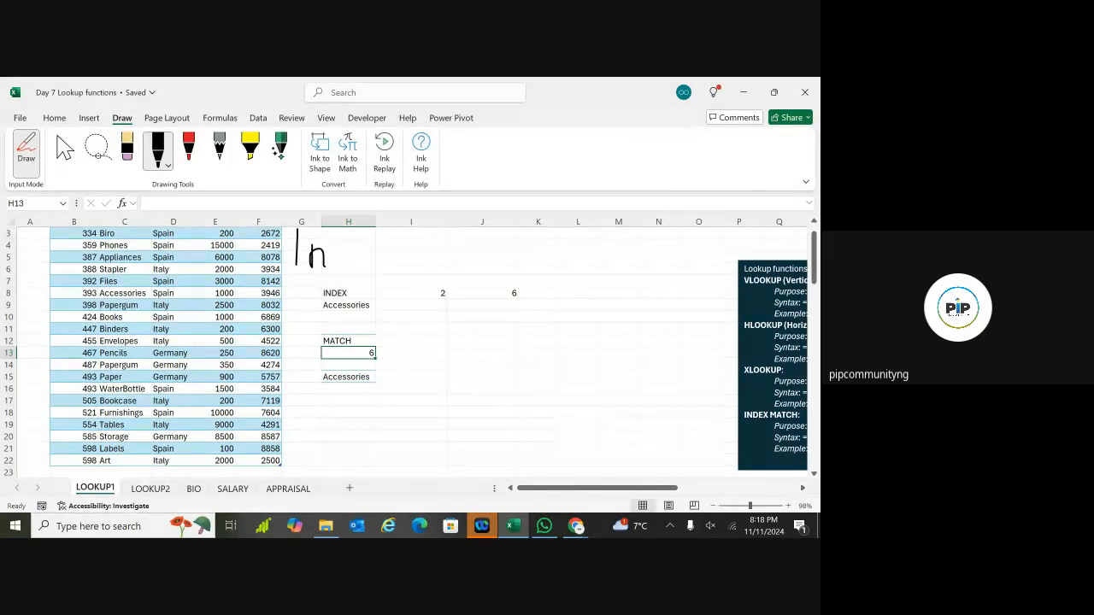
pyautogui.moveTo(508, 334); pyautogui.dragTo(500, 407)
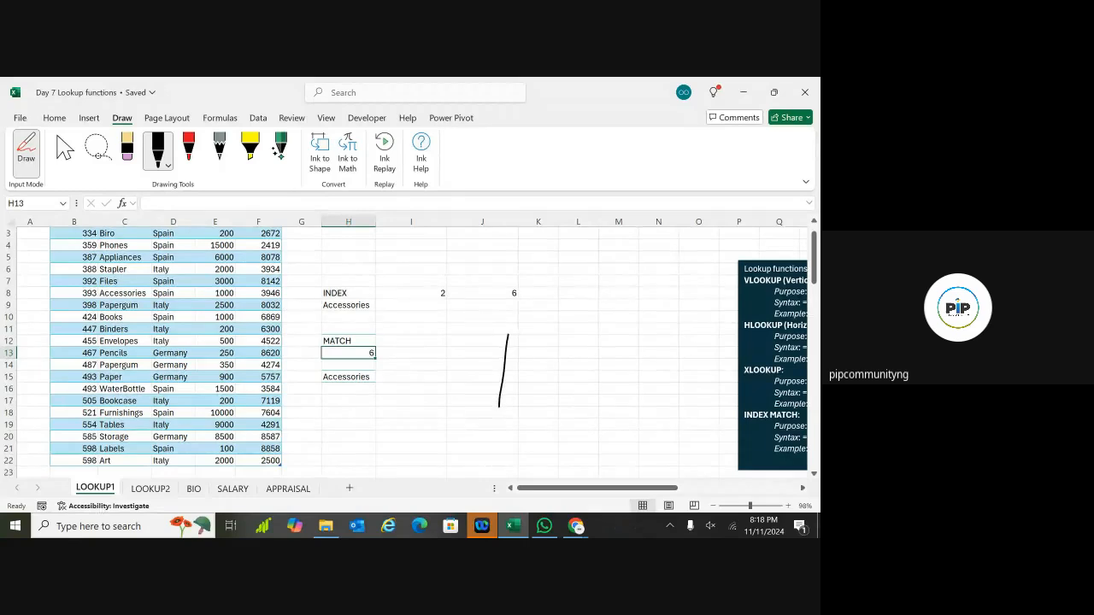
pyautogui.hotkey('ctrl', 'z')
# Step: Turn off pen drawing and return to cell selection mode
pyautogui.click(31, 161)
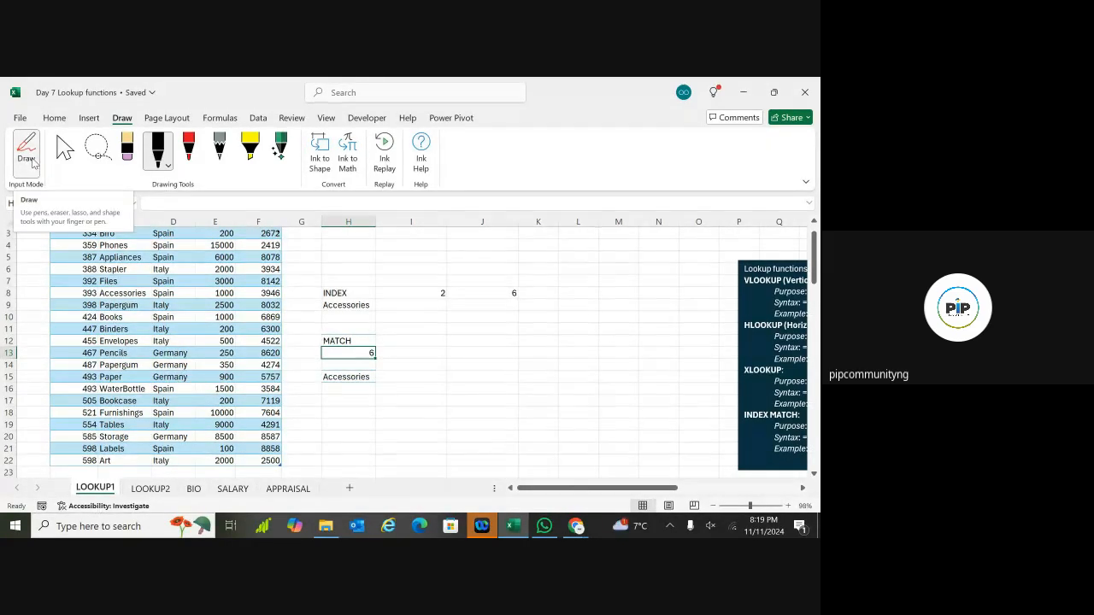
pyautogui.click(161, 154)
pyautogui.click(165, 159)
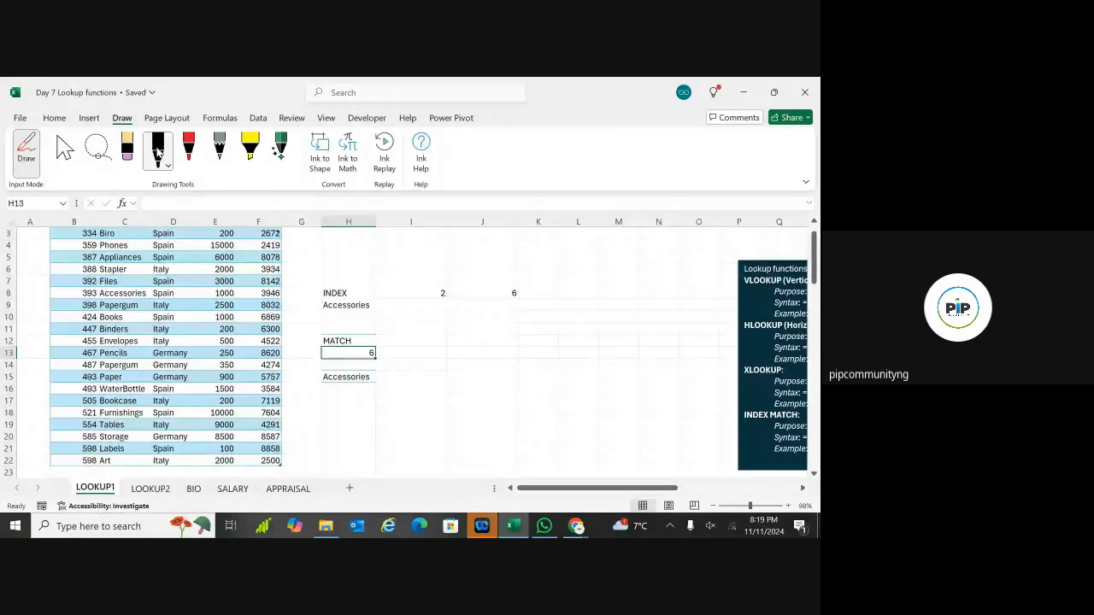
pyautogui.click(158, 152)
pyautogui.click(157, 153)
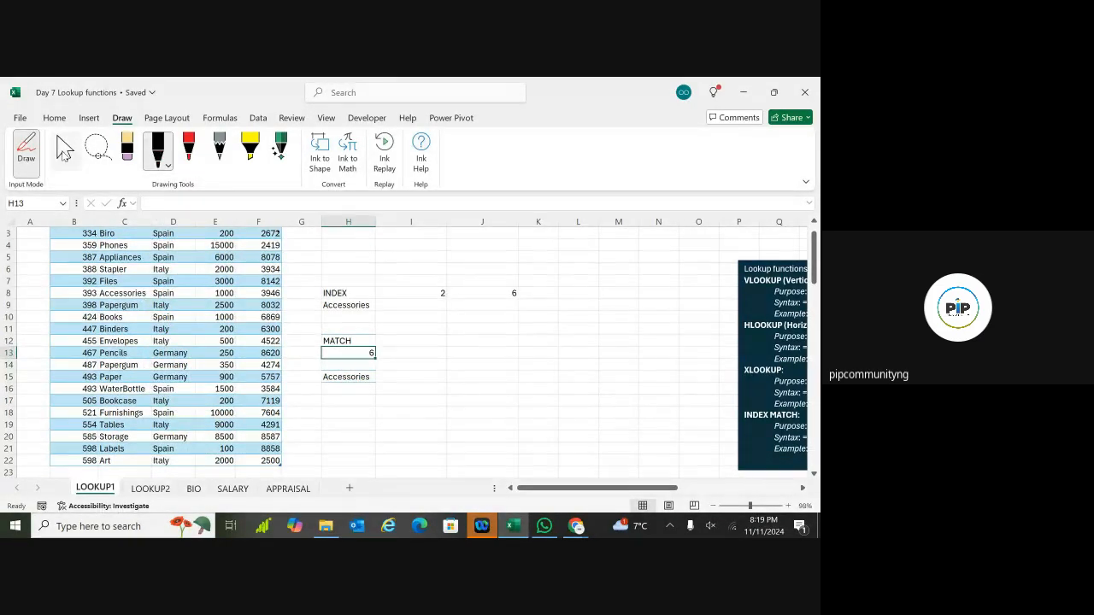
pyautogui.click(64, 153)
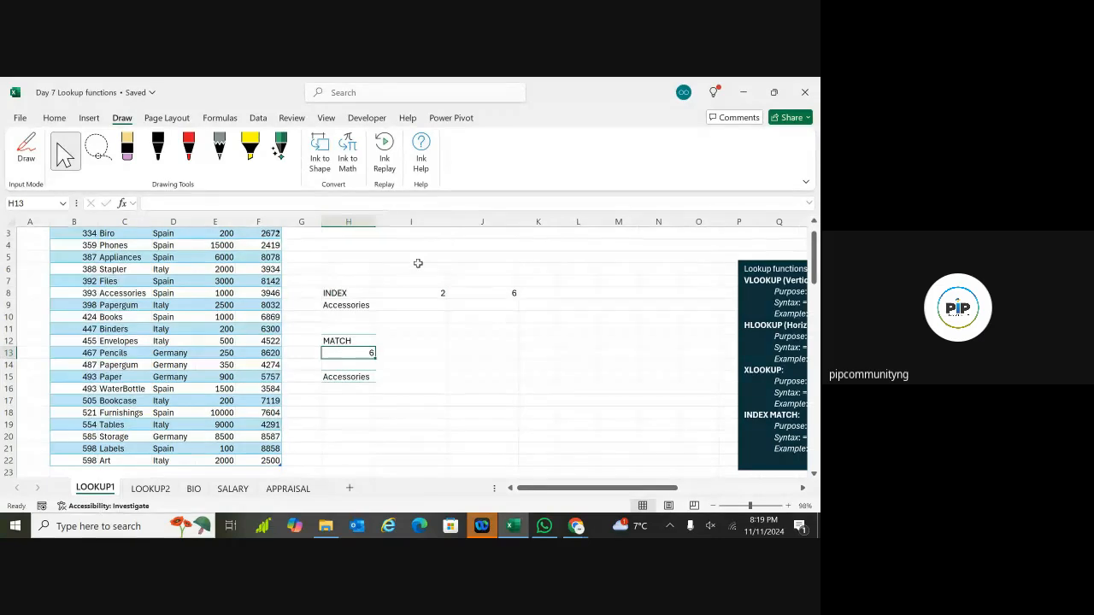
# Step: Leave the Draw tools and show the Home tab with cell D1 selected
pyautogui.scroll(1, 422, 264)
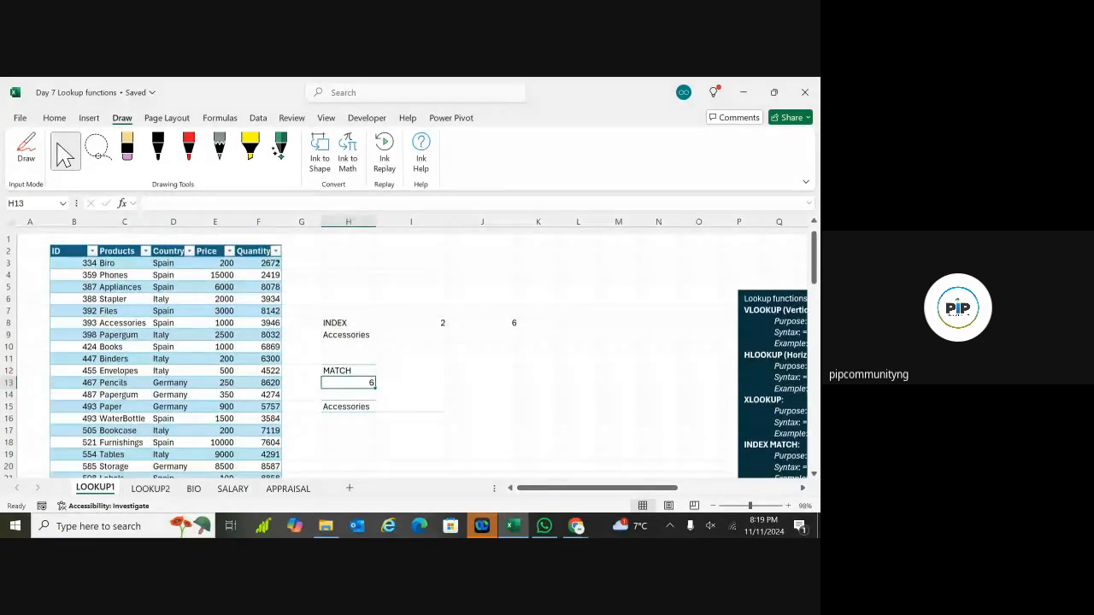
pyautogui.click(20, 118)
pyautogui.click(19, 121)
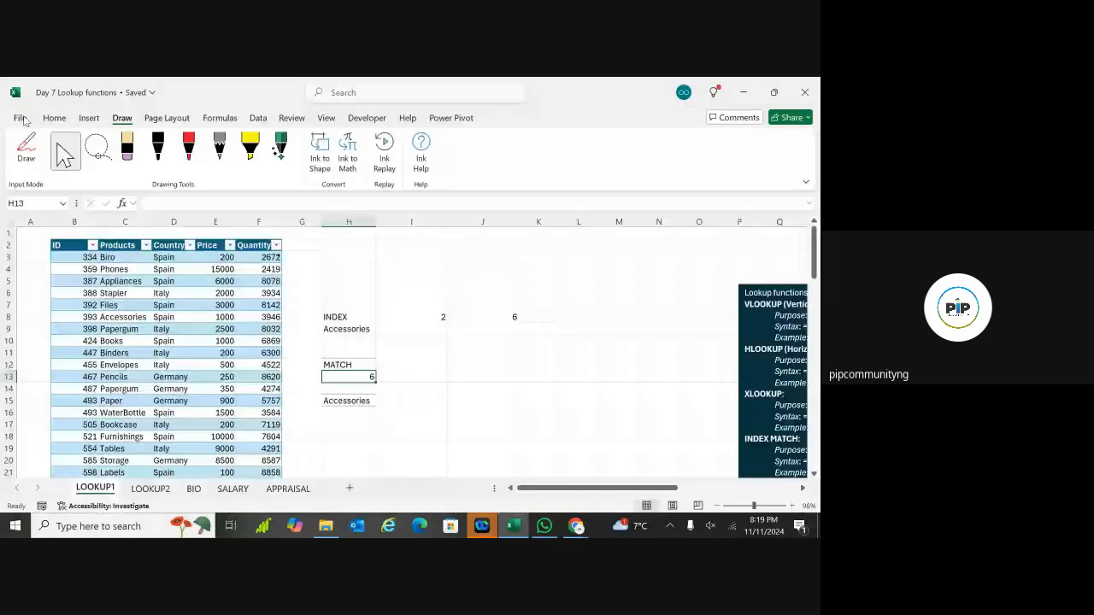
pyautogui.click(415, 292)
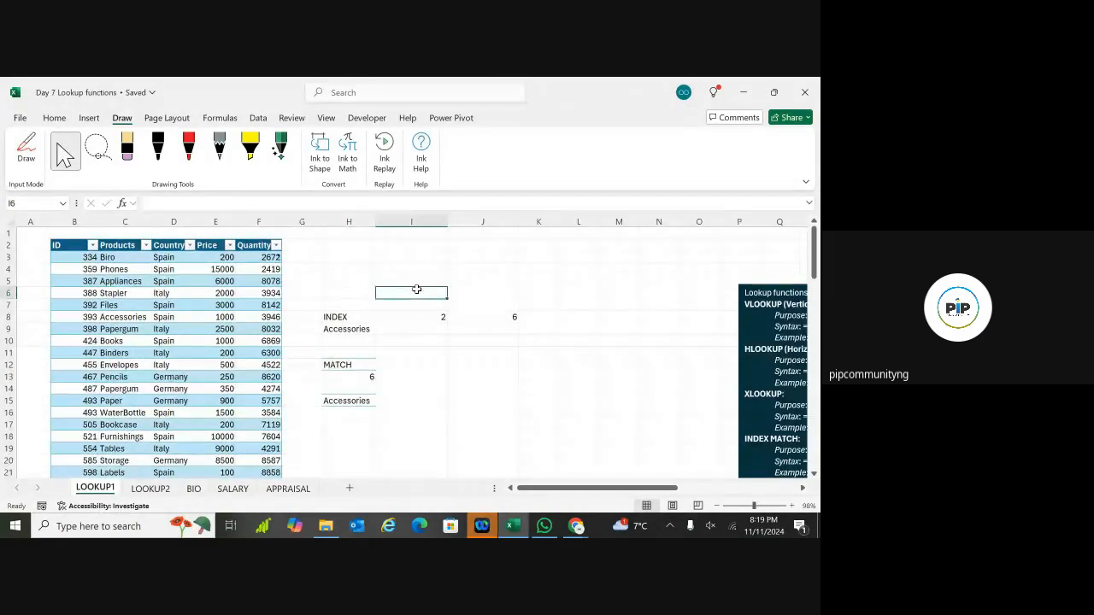
pyautogui.click(186, 233)
pyautogui.click(55, 119)
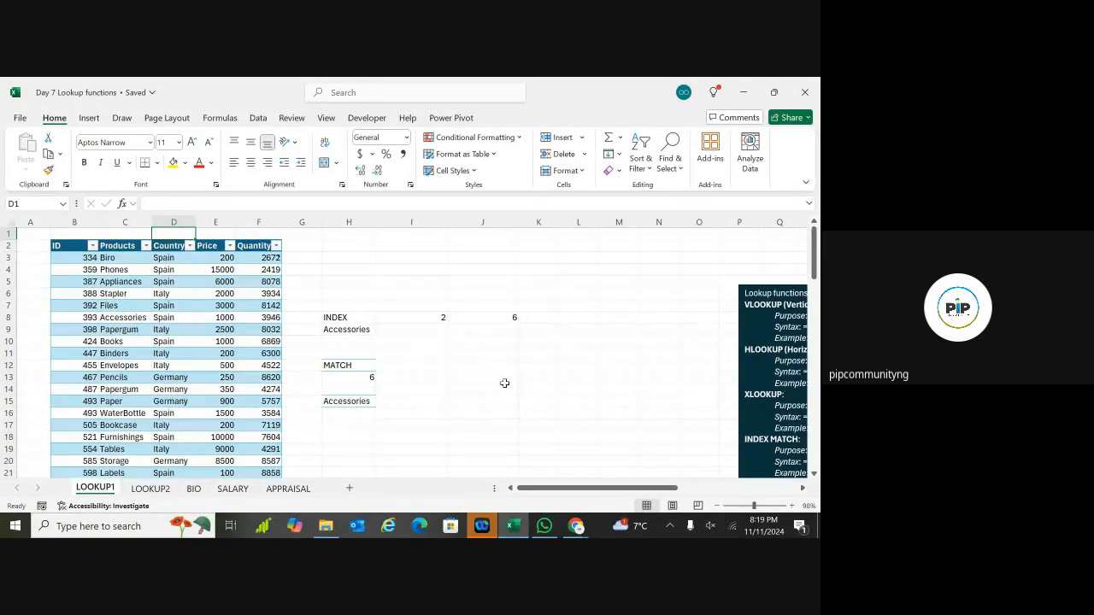
pyautogui.moveTo(816, 248)
pyautogui.mouseDown()
pyautogui.moveTo(816, 342)
pyautogui.moveTo(815, 243)
pyautogui.mouseUp()
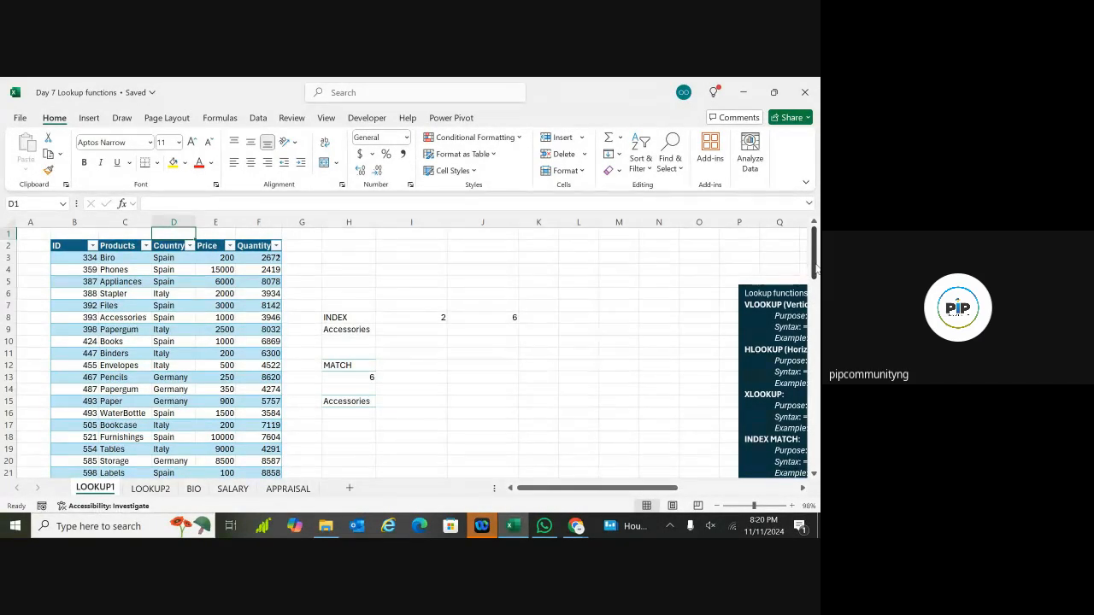
pyautogui.moveTo(814, 267); pyautogui.dragTo(816, 283)
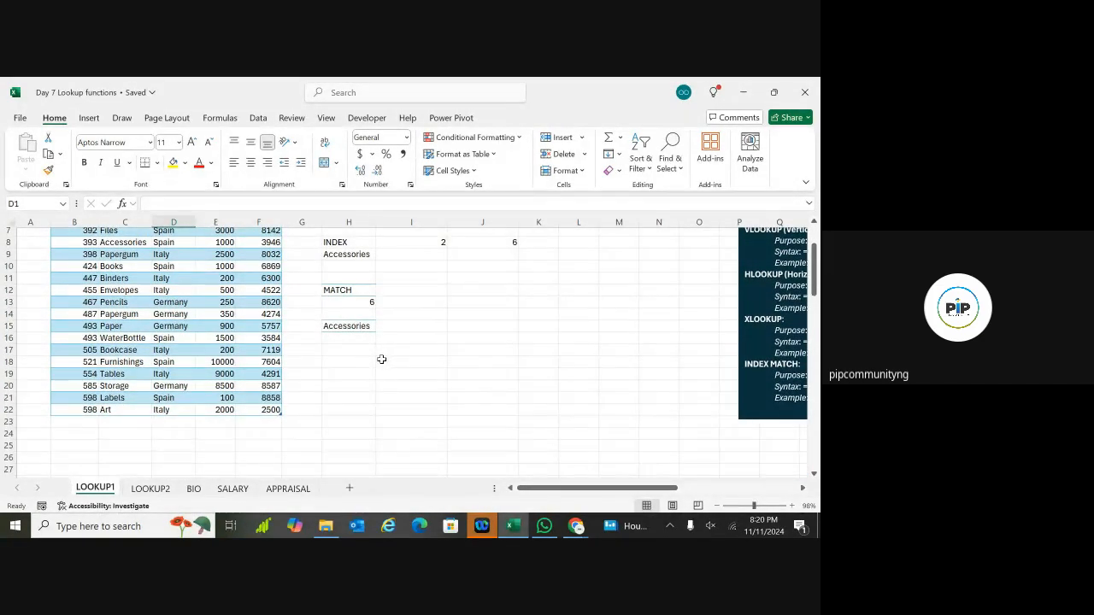
pyautogui.click(340, 255)
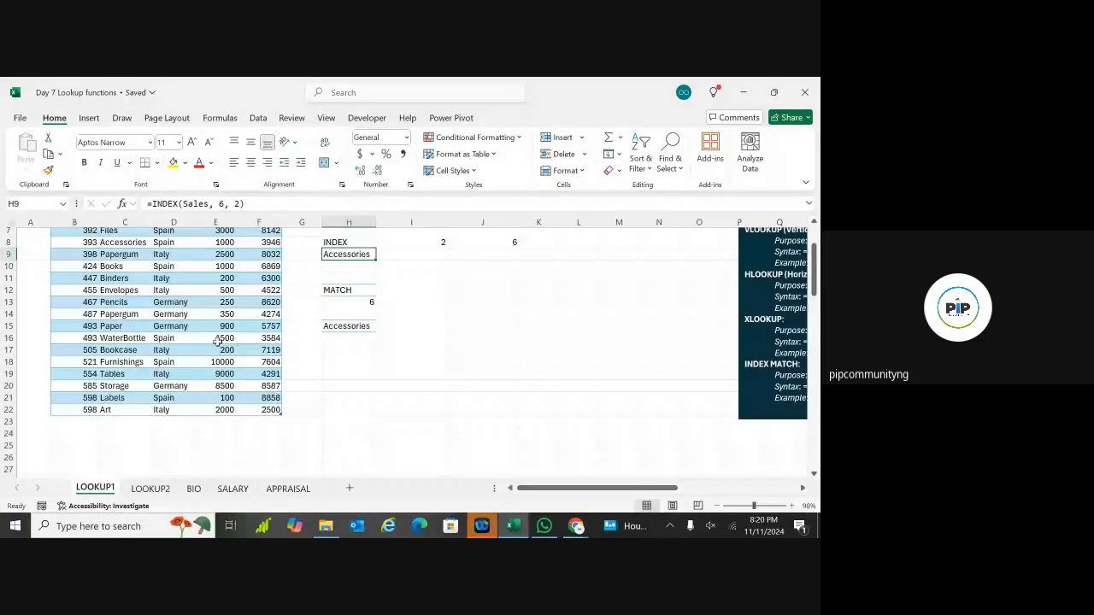
pyautogui.click(119, 339)
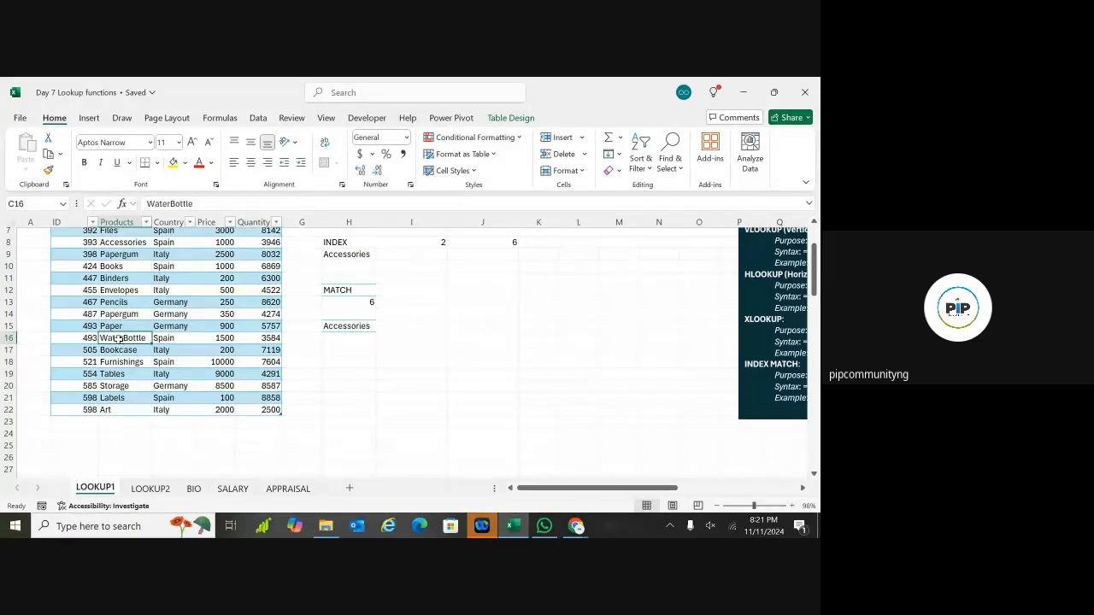
pyautogui.click(215, 337)
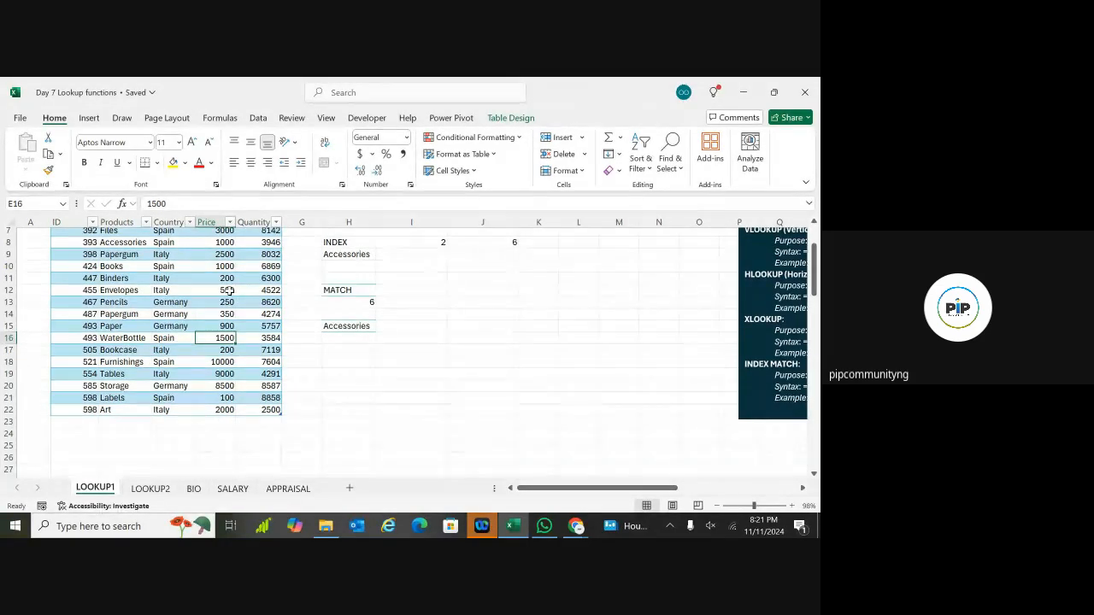
pyautogui.click(425, 327)
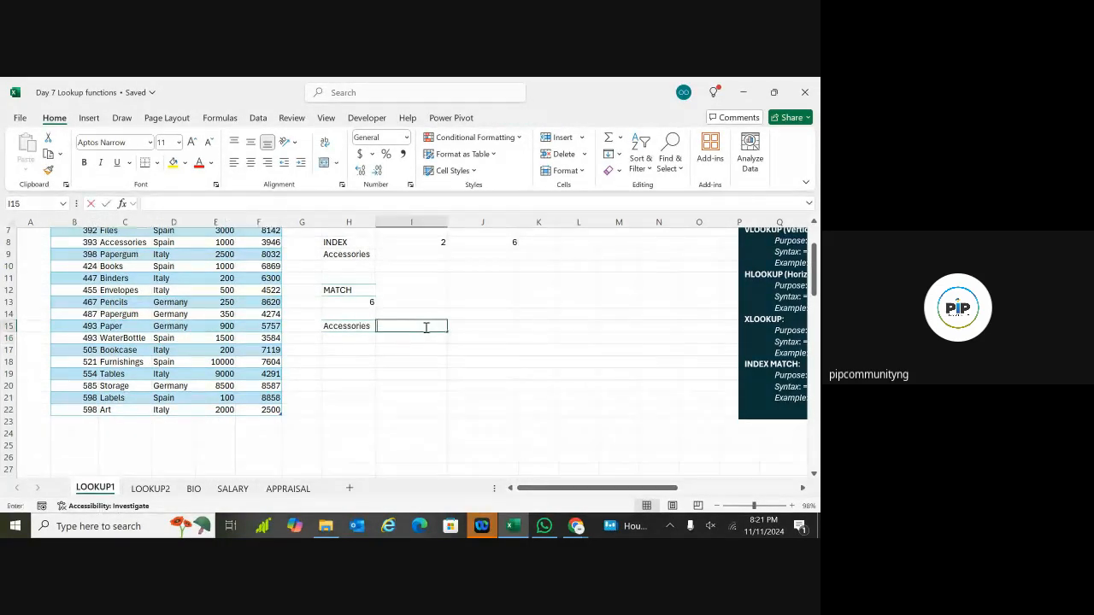
# Step: Enter =INDEX(Sales, in H18 via autocomplete, ready for the row number
pyautogui.doubleClick(355, 360)
pyautogui.press('Escape')
pyautogui.press('Up')
pyautogui.press('Up')
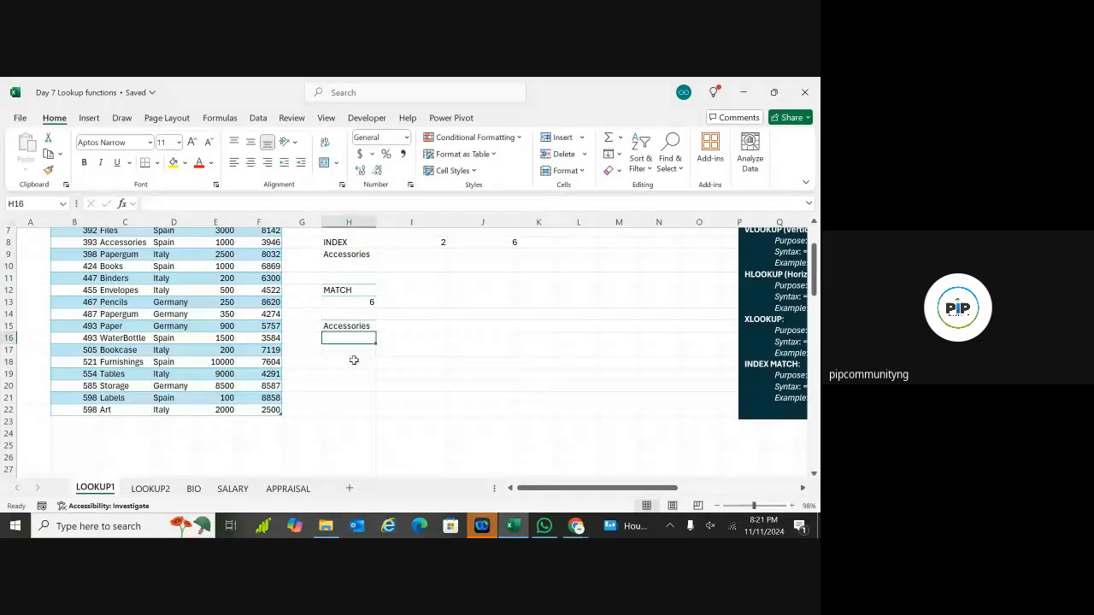
pyautogui.click(354, 360)
pyautogui.write('=')
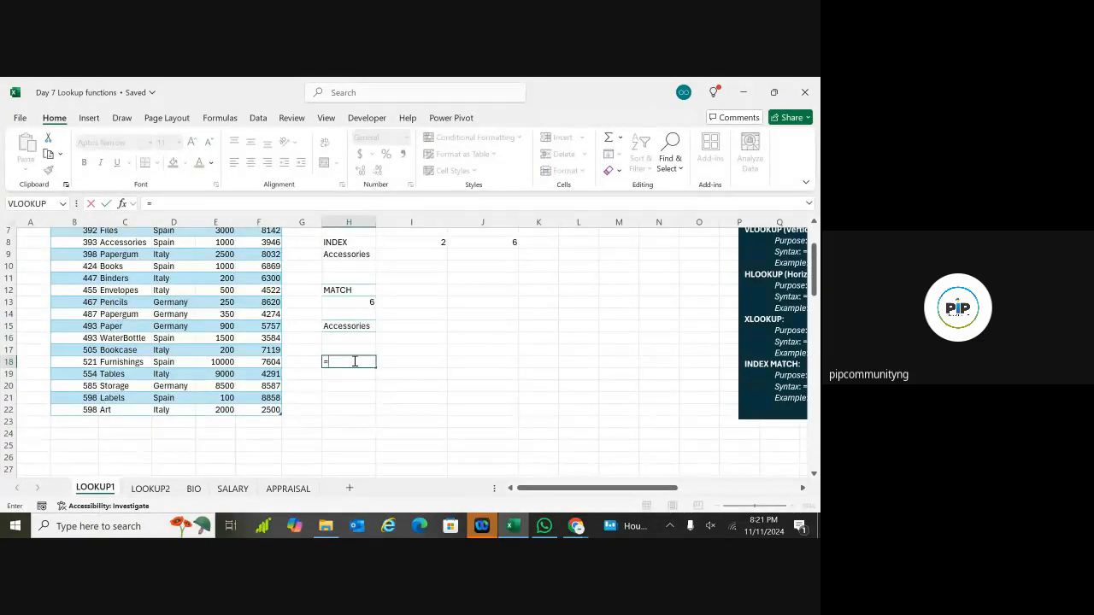
pyautogui.write('INDE')
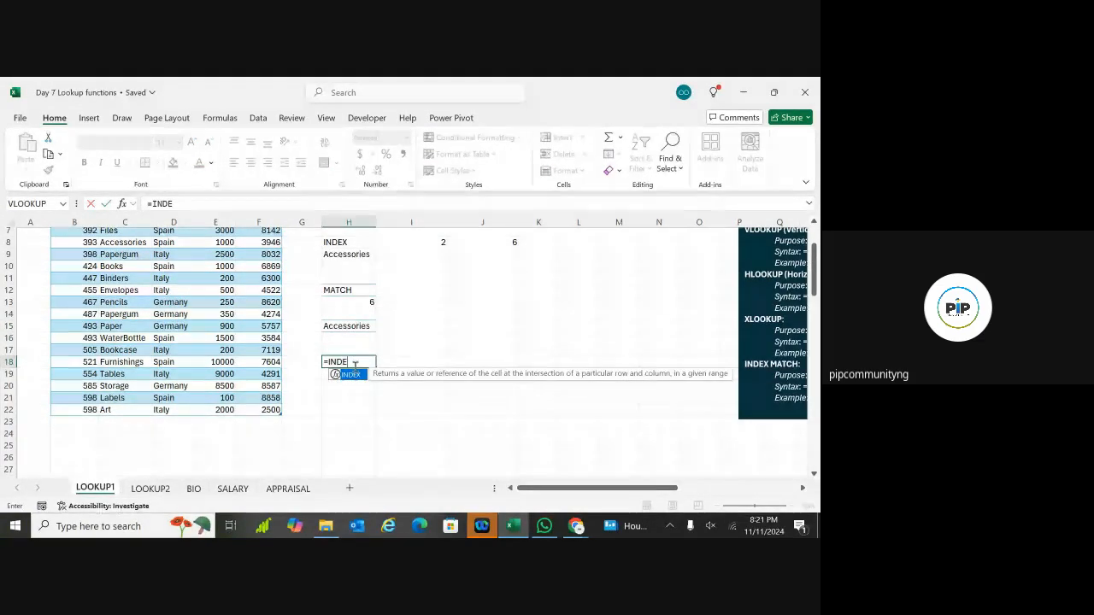
pyautogui.doubleClick(355, 376)
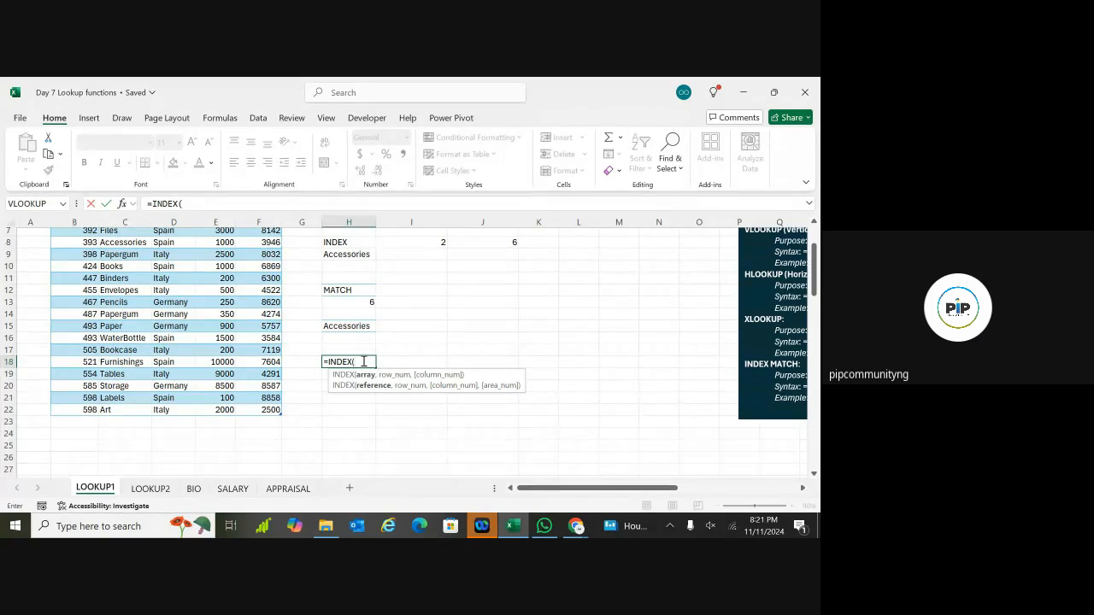
pyautogui.write('SALES')
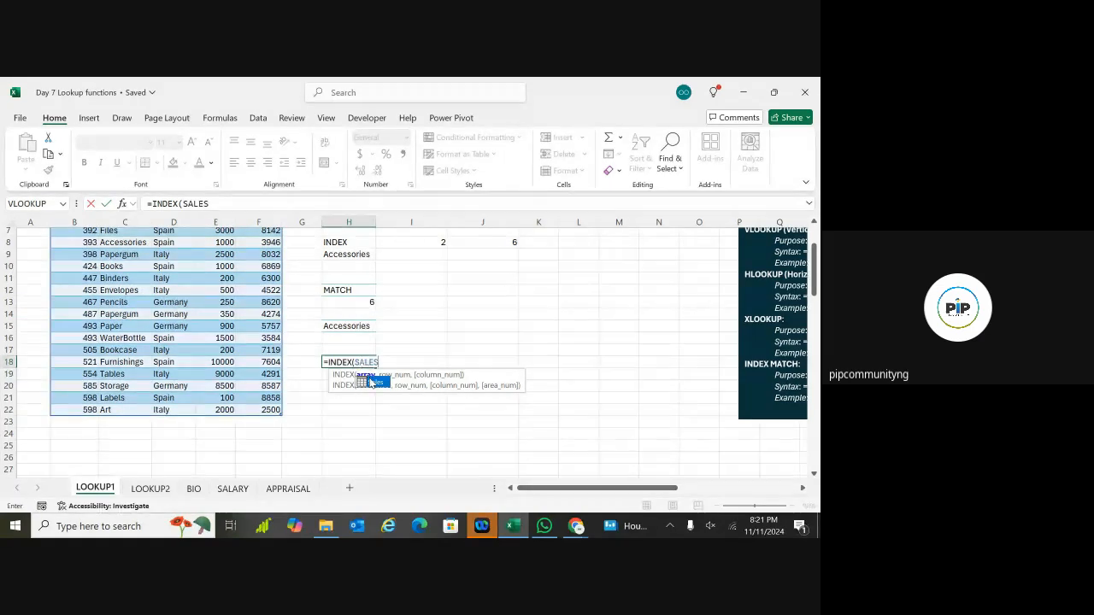
pyautogui.doubleClick(370, 383)
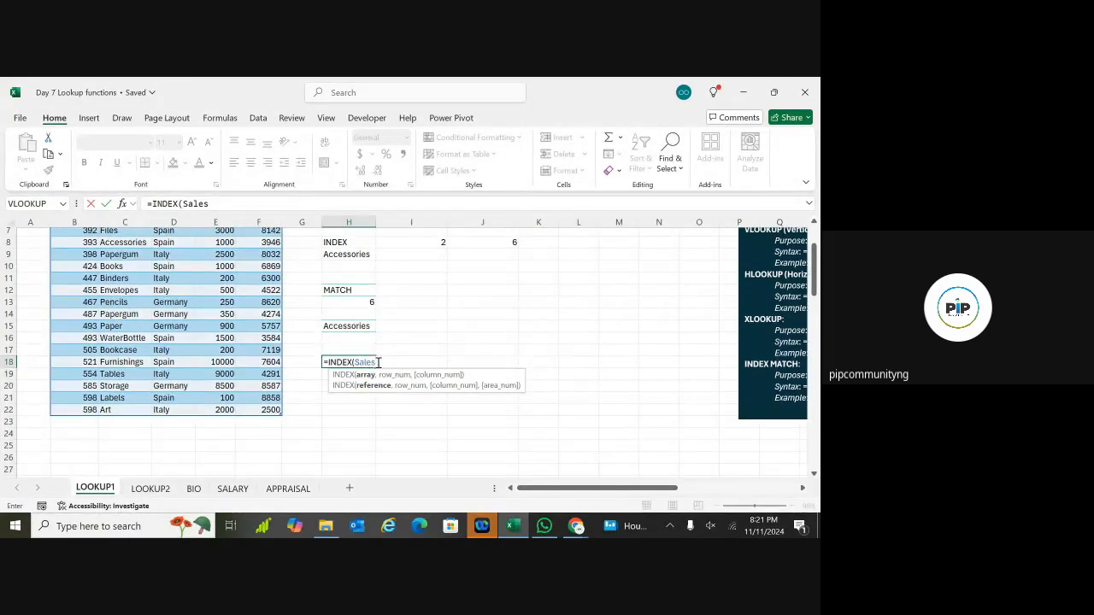
pyautogui.write(', MATCH')
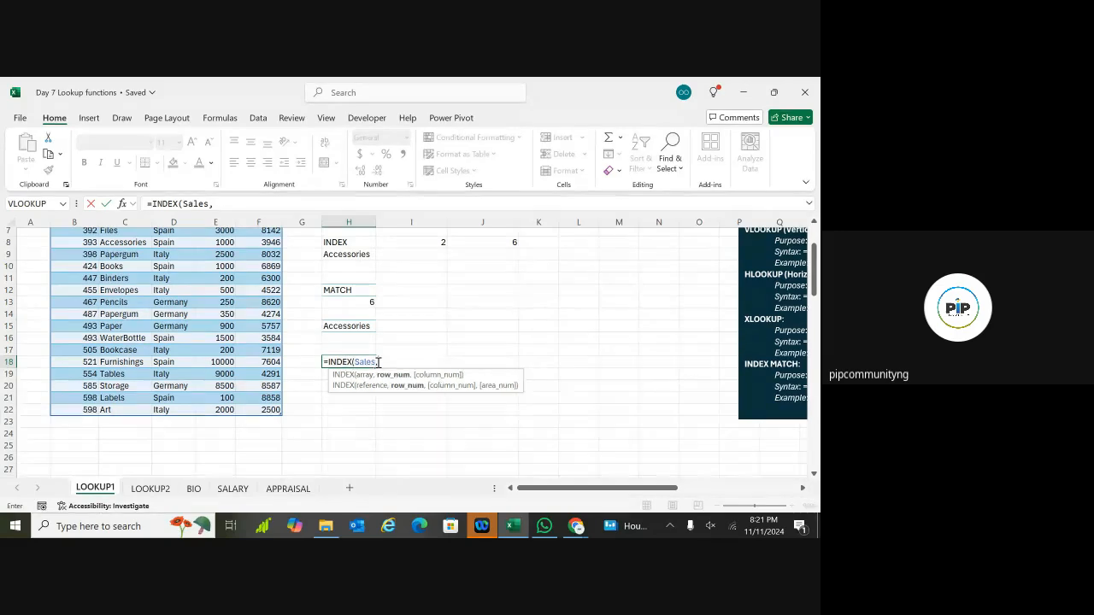
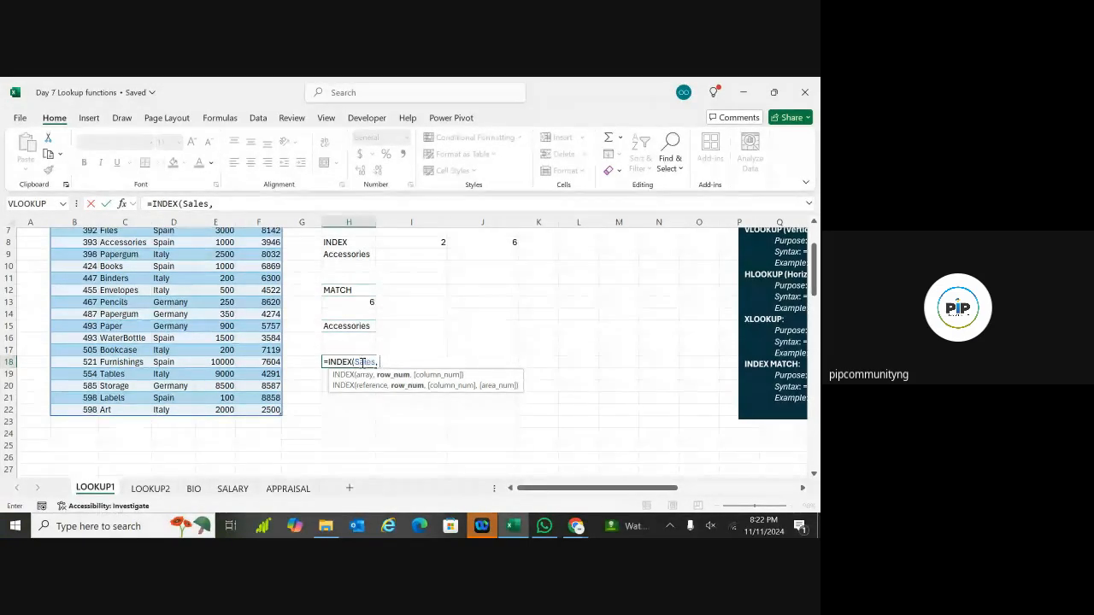
# Step: Add MATCH to the H18 formula, then clear the whole unfinished INDEX/MATCH formula from H18
pyautogui.write('M')
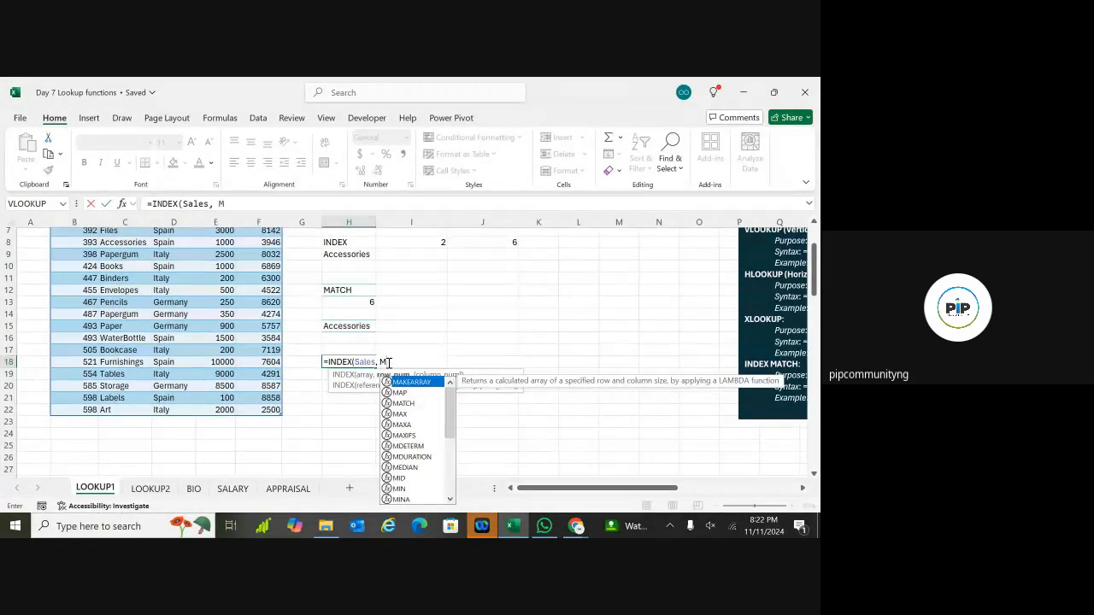
pyautogui.write('ATCH')
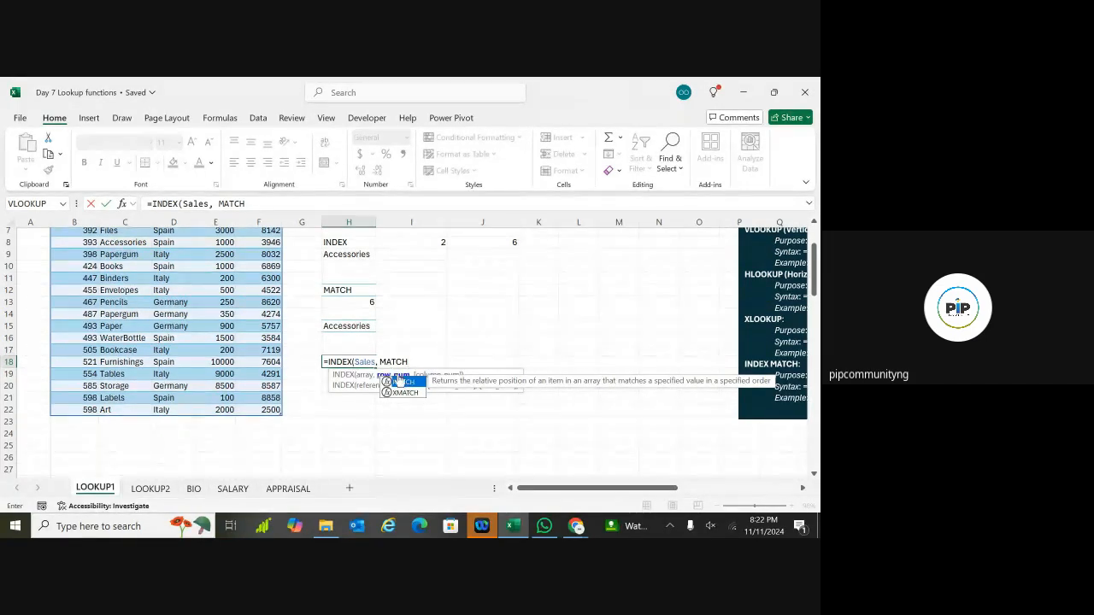
pyautogui.doubleClick(406, 383)
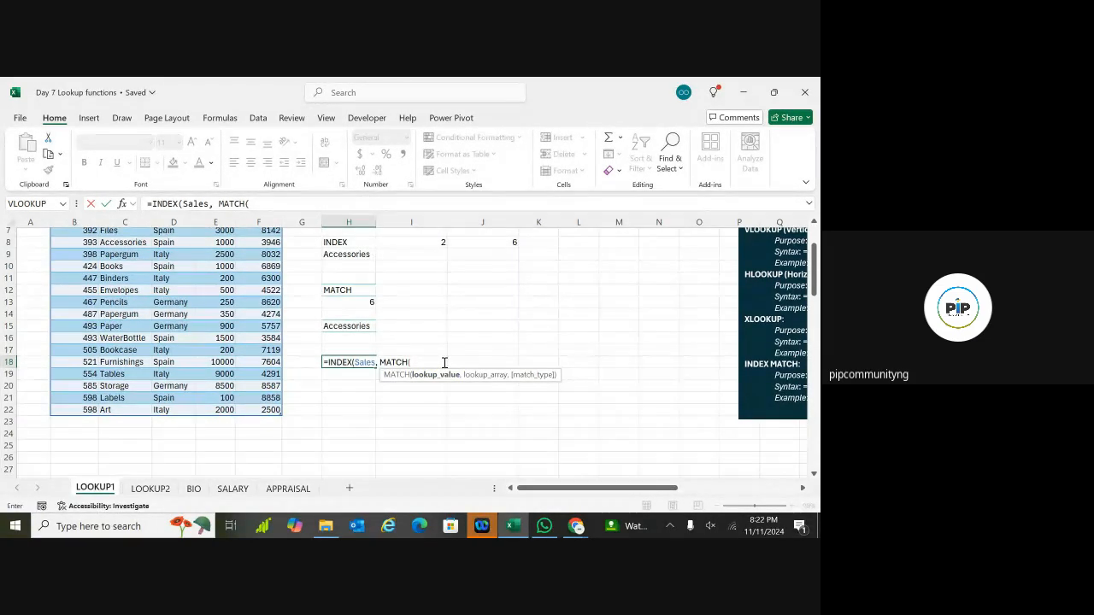
pyautogui.tripleClick(344, 362)
pyautogui.tripleClick(344, 361)
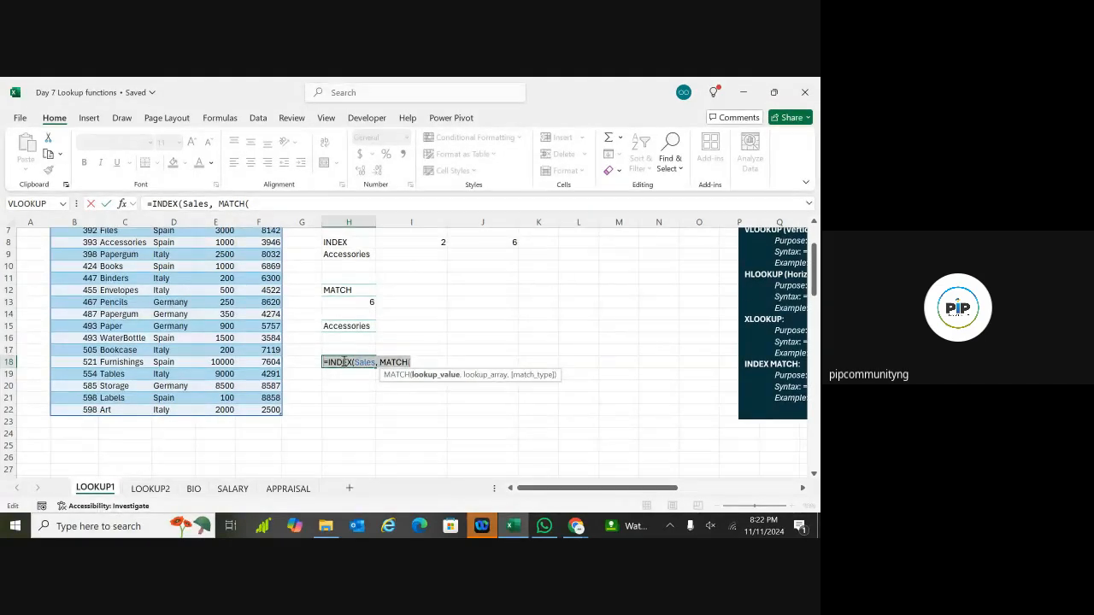
pyautogui.press('BackSpace')
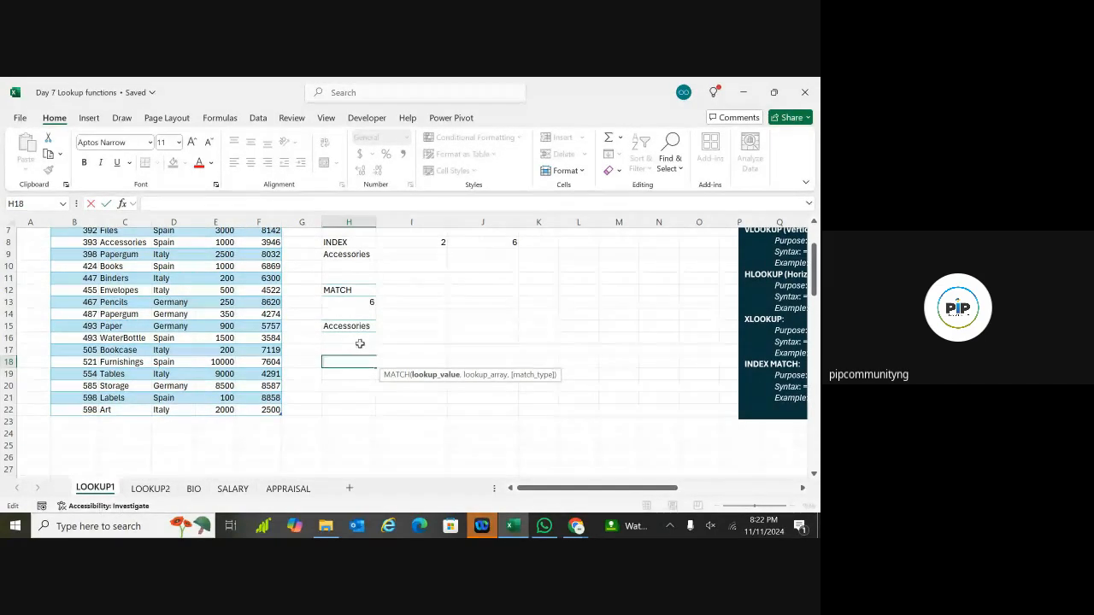
# Step: Copy WaterBottle from C16 into I15 beside Accessories, then start editing H19
pyautogui.click(352, 349)
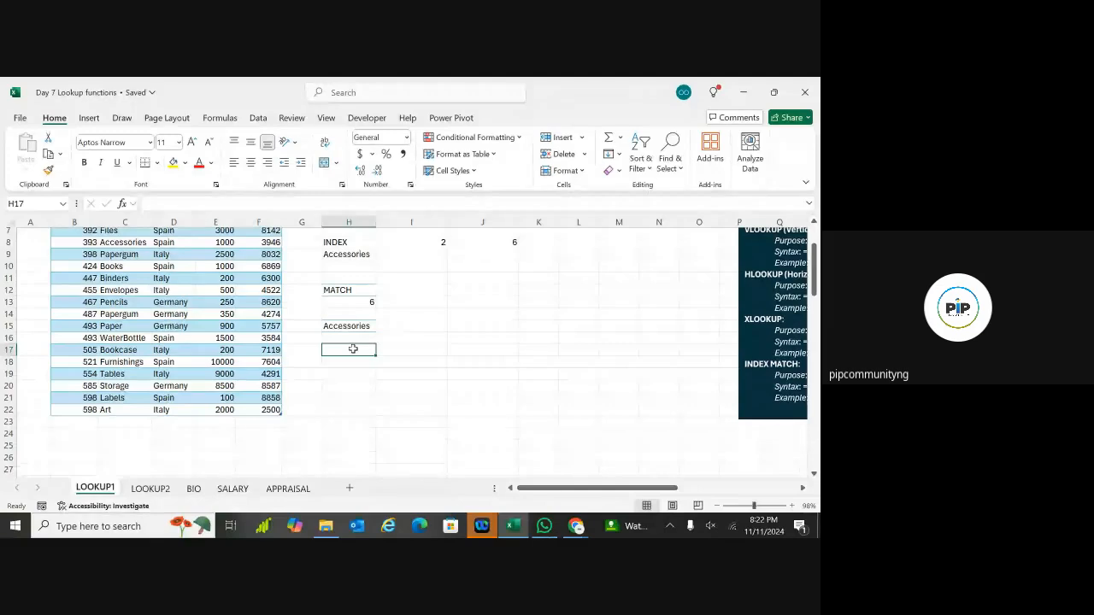
pyautogui.click(411, 328)
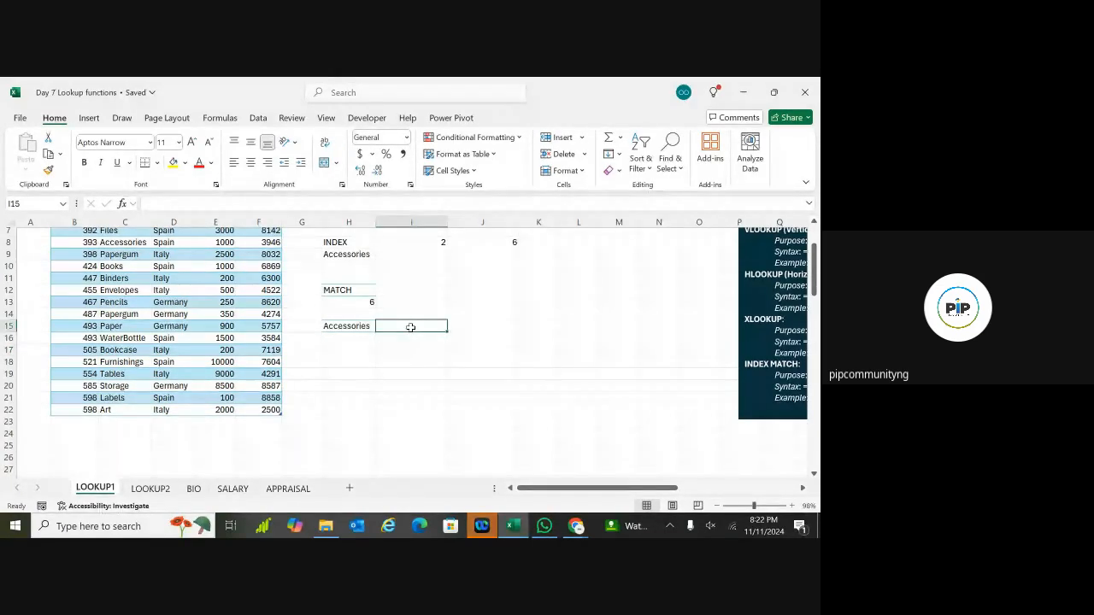
pyautogui.doubleClick(410, 328)
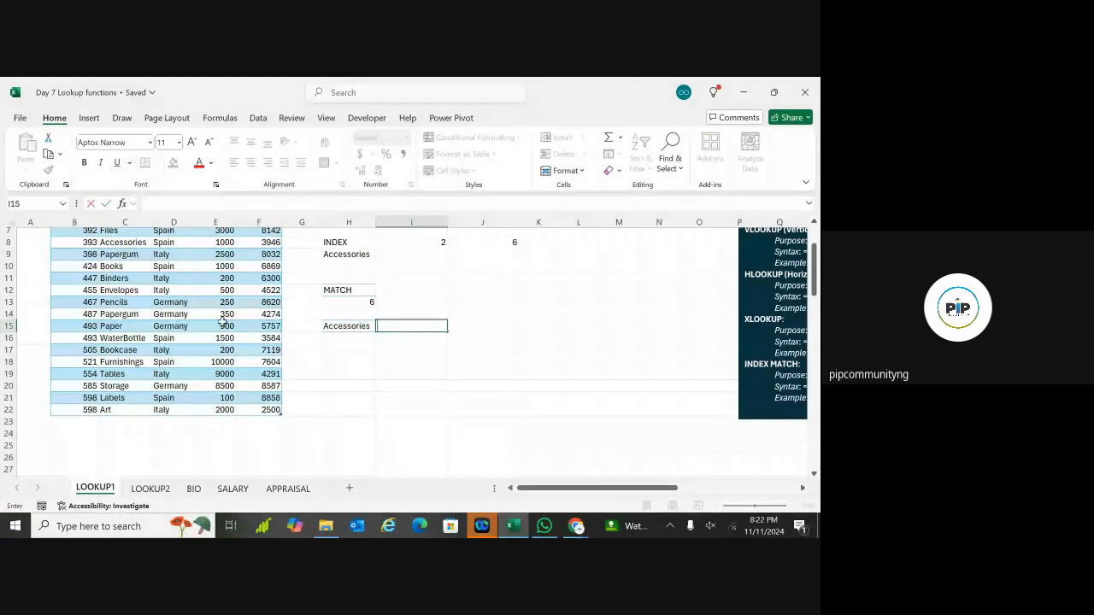
pyautogui.click(128, 339)
pyautogui.hotkey('ctrl', 'c')
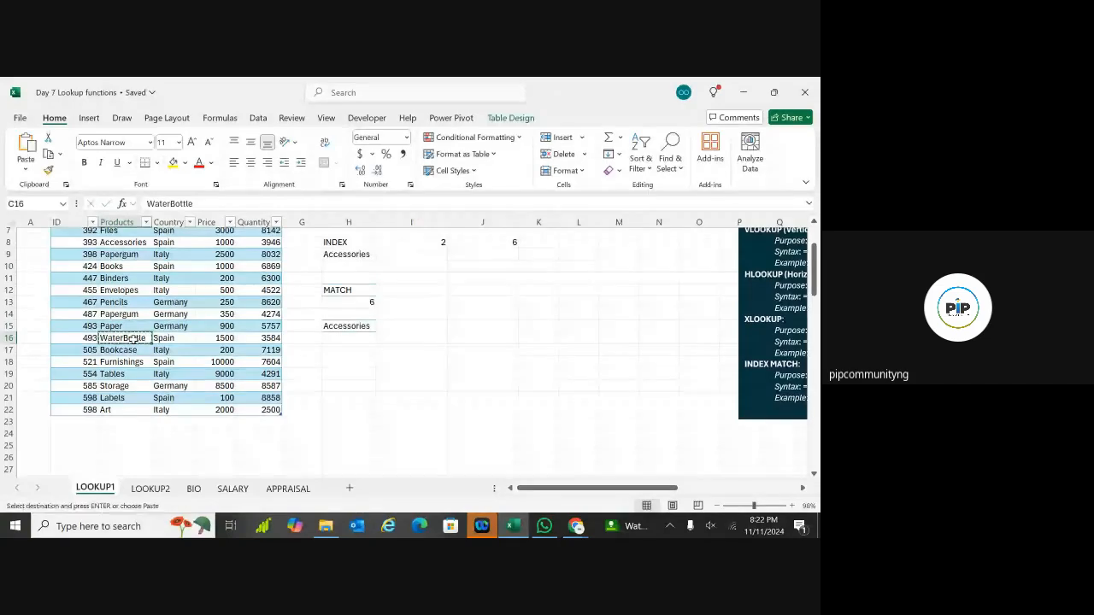
pyautogui.click(425, 328)
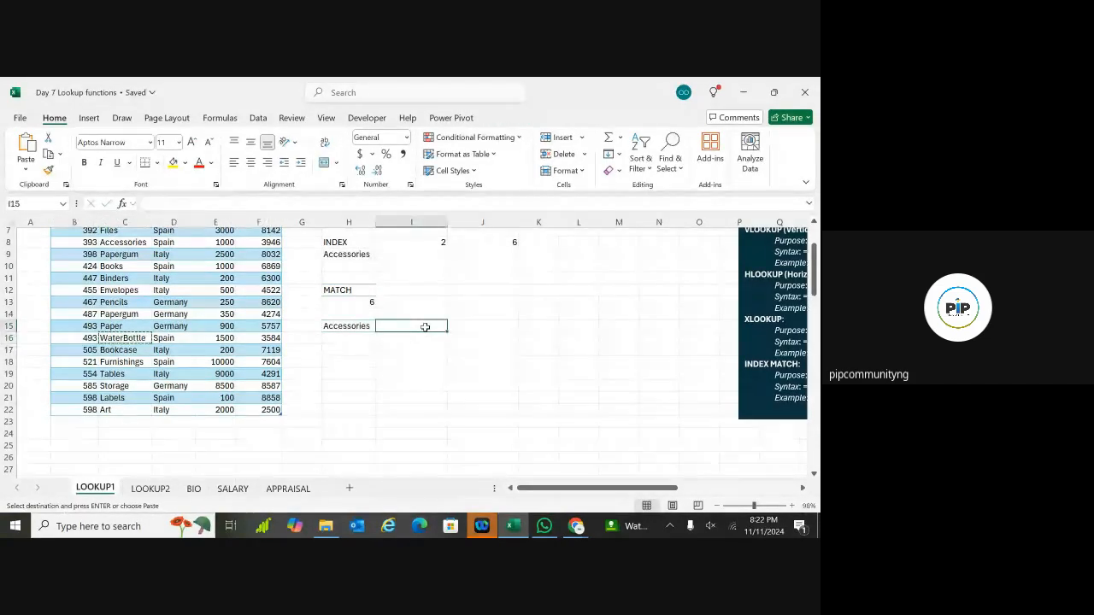
pyautogui.hotkey('ctrl', 'v')
pyautogui.click(349, 366)
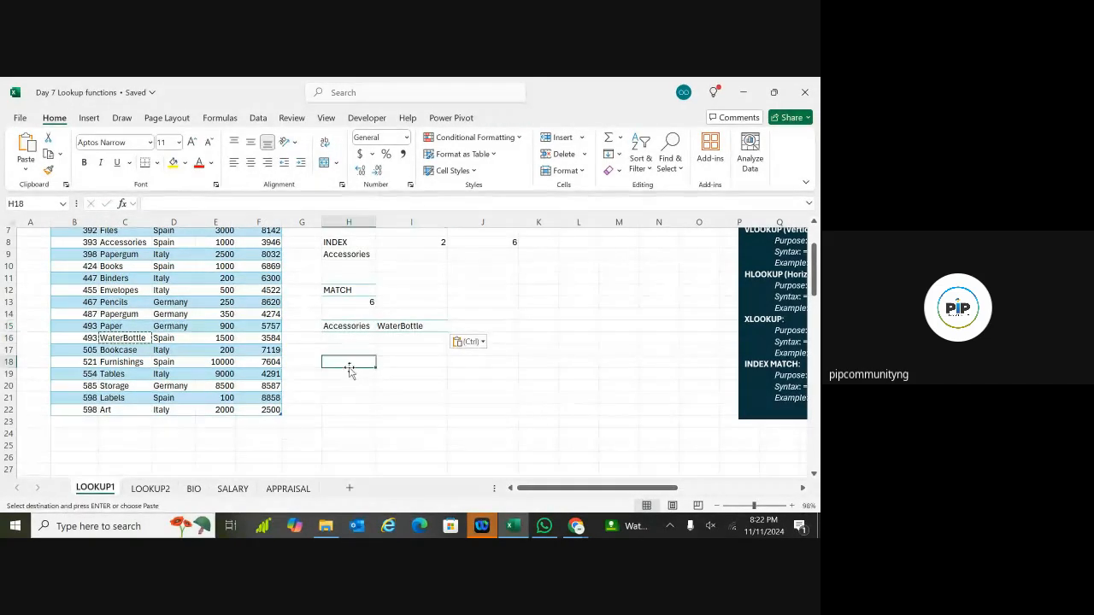
pyautogui.doubleClick(351, 373)
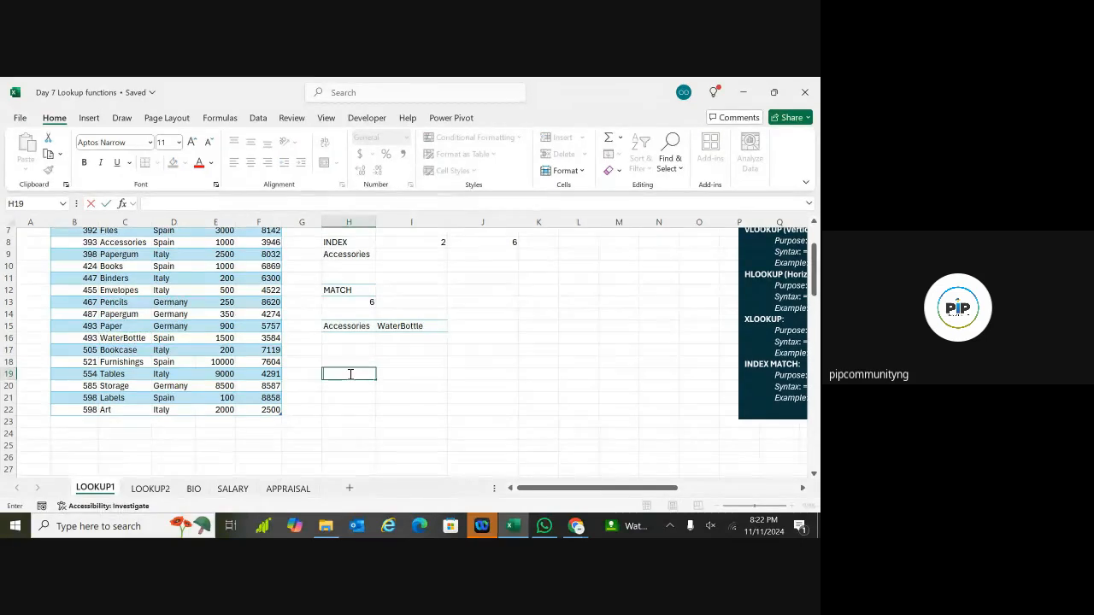
# Step: Start H19's formula as =INDEX(Sales, MATCH( using autocomplete
pyautogui.write('=INDEX')
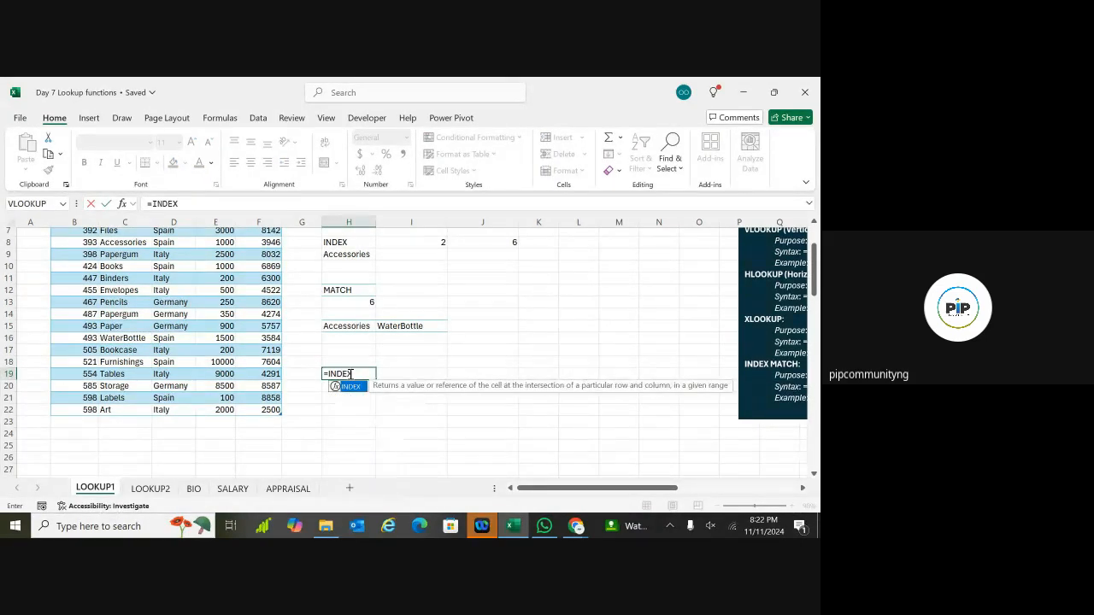
pyautogui.write('(')
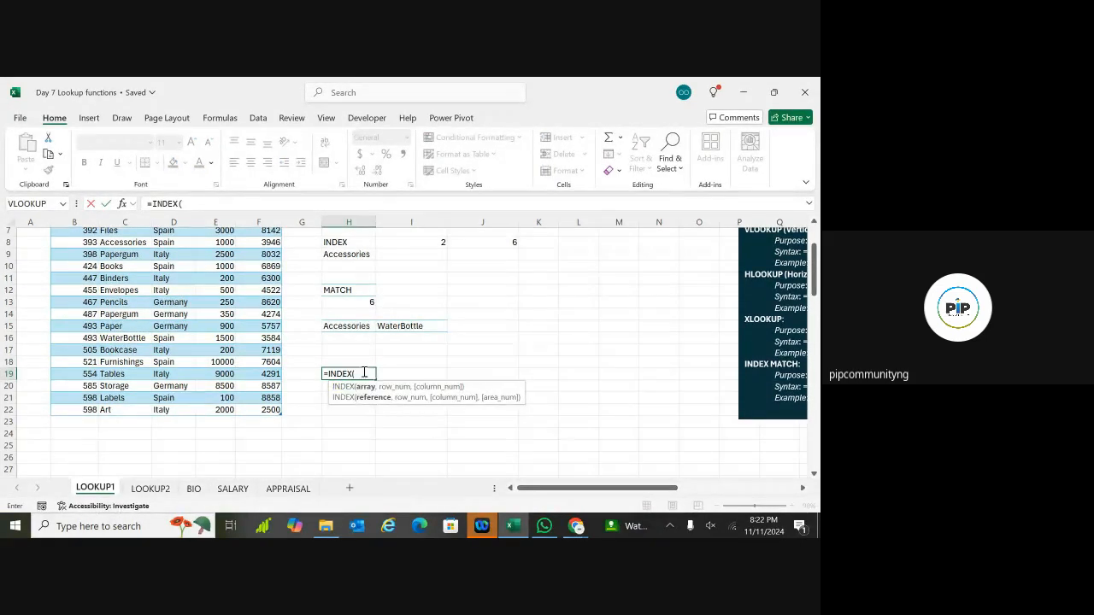
pyautogui.write('SALES')
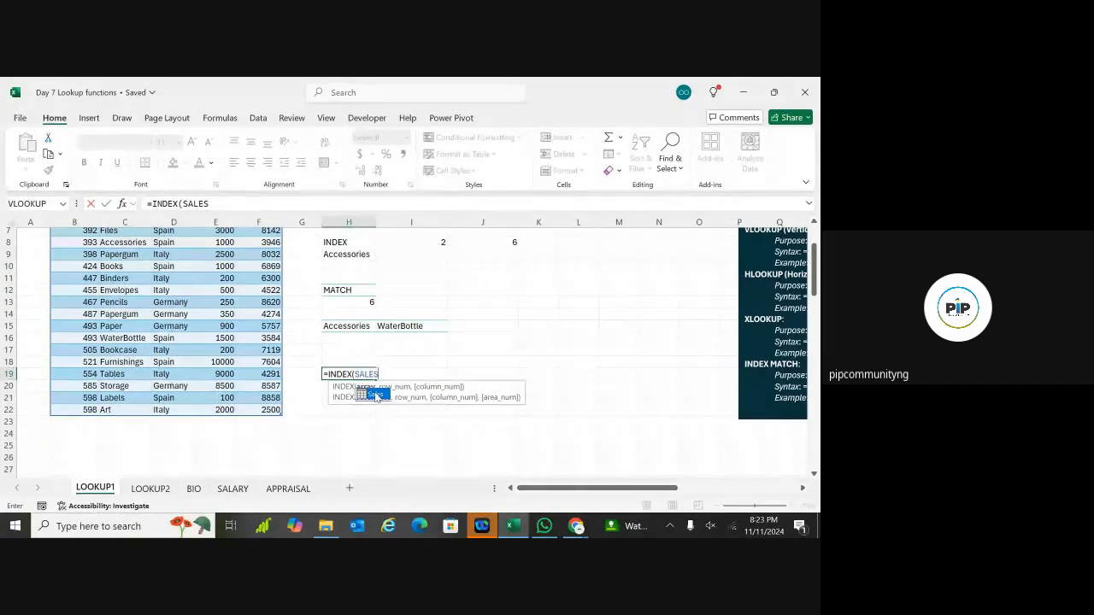
pyautogui.doubleClick(374, 394)
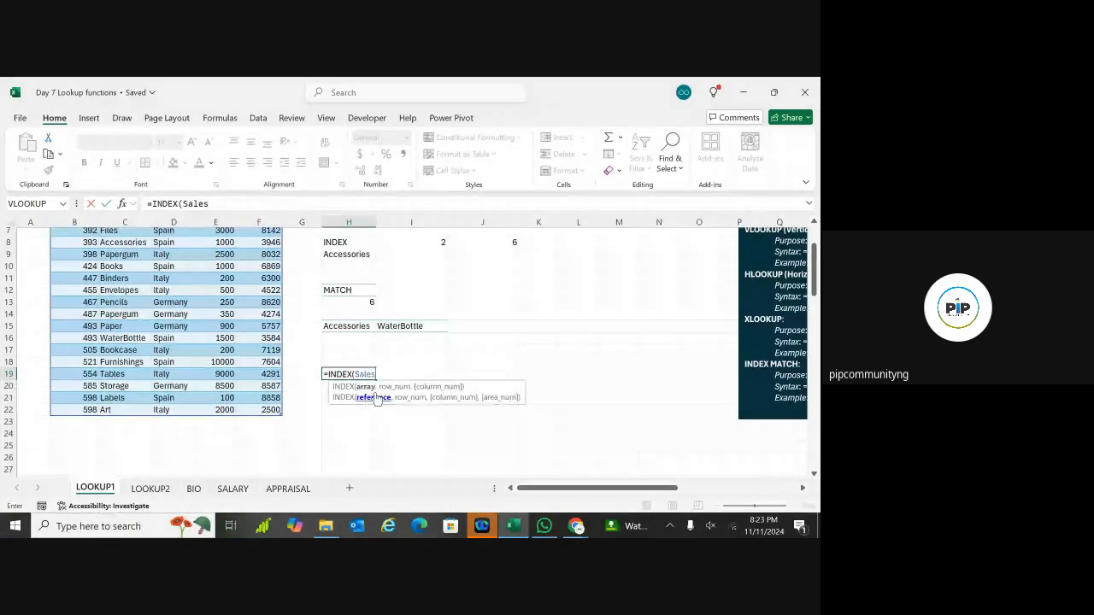
pyautogui.write(',')
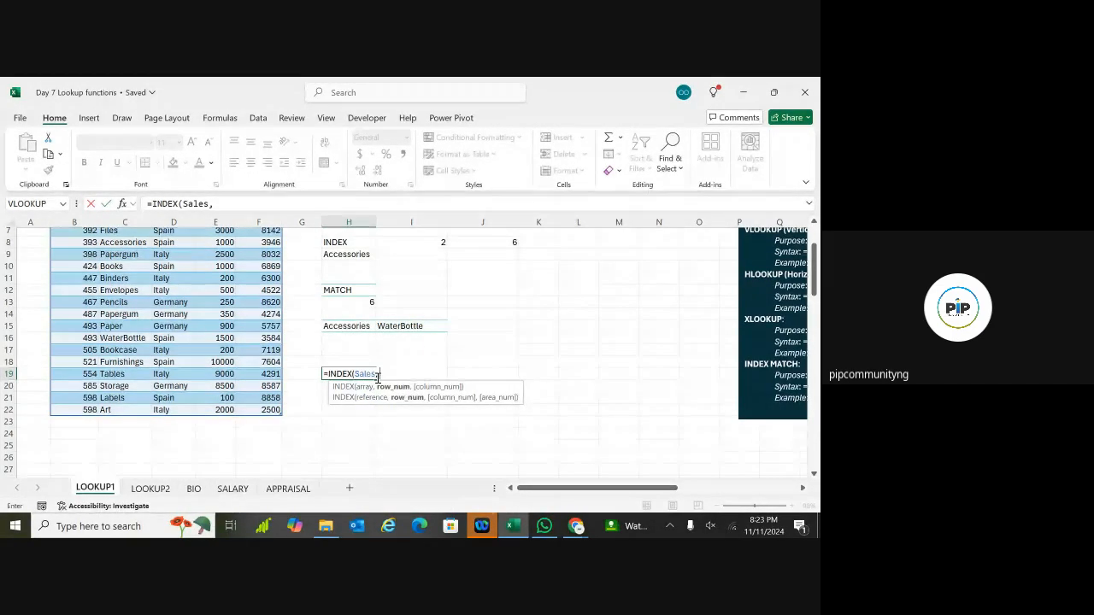
pyautogui.write(' MATCH')
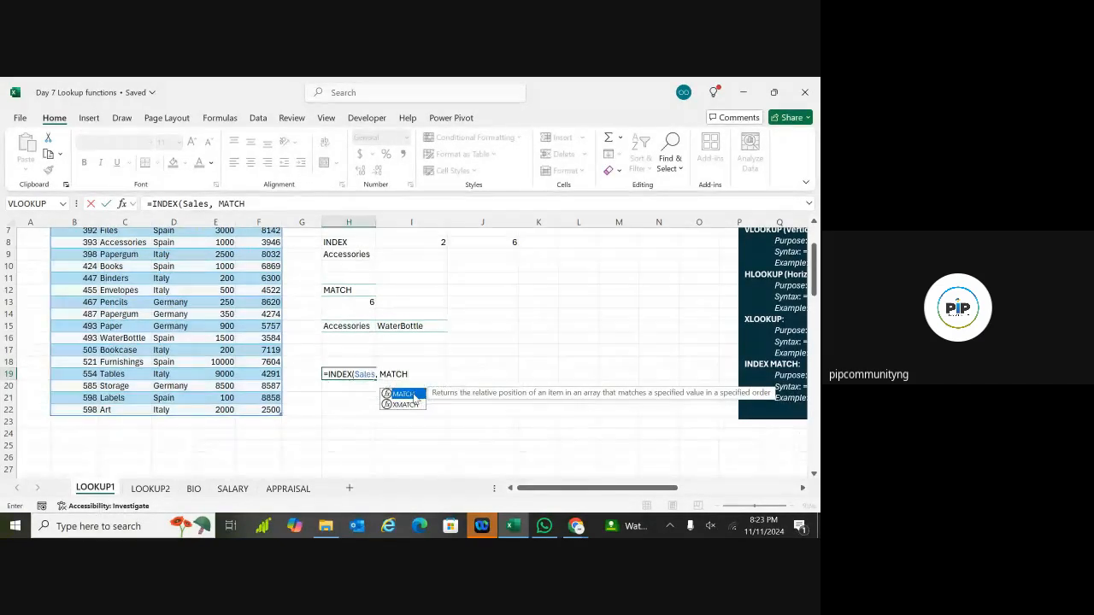
pyautogui.doubleClick(415, 395)
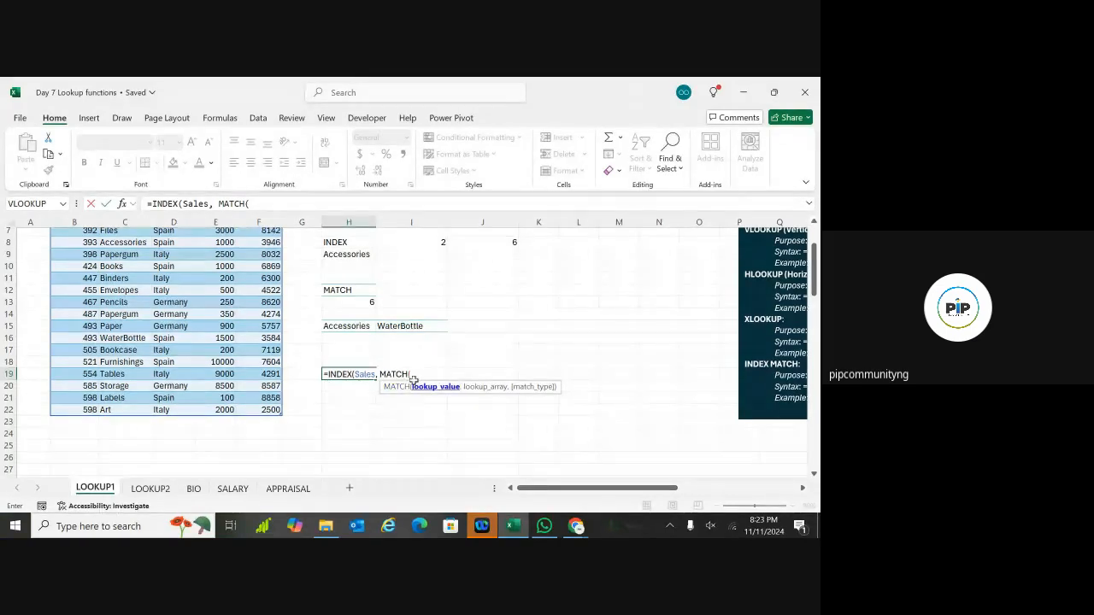
# Step: Replace a wrong I19:I20 reference with I15 (WaterBottle) as MATCH's lookup value
pyautogui.moveTo(413, 376)
pyautogui.mouseDown()
pyautogui.moveTo(436, 385)
pyautogui.moveTo(451, 323)
pyautogui.moveTo(434, 378)
pyautogui.mouseUp()
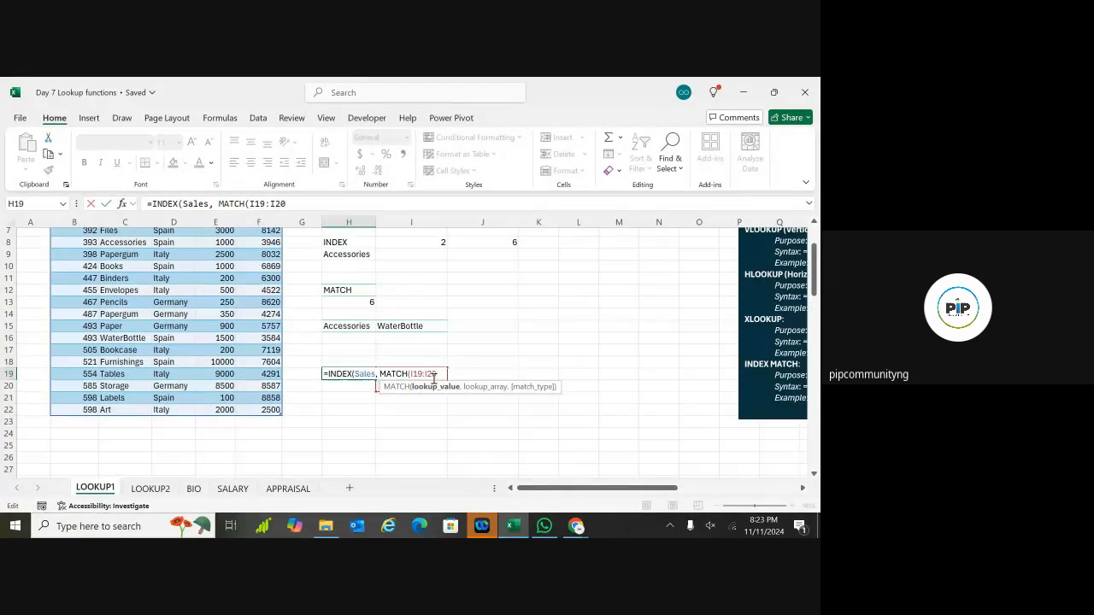
pyautogui.press('BackSpace')
pyautogui.press('BackSpace')
pyautogui.press('BackSpace')
pyautogui.press('BackSpace')
pyautogui.press('BackSpace')
pyautogui.press('BackSpace')
pyautogui.press('BackSpace')
pyautogui.press('BackSpace')
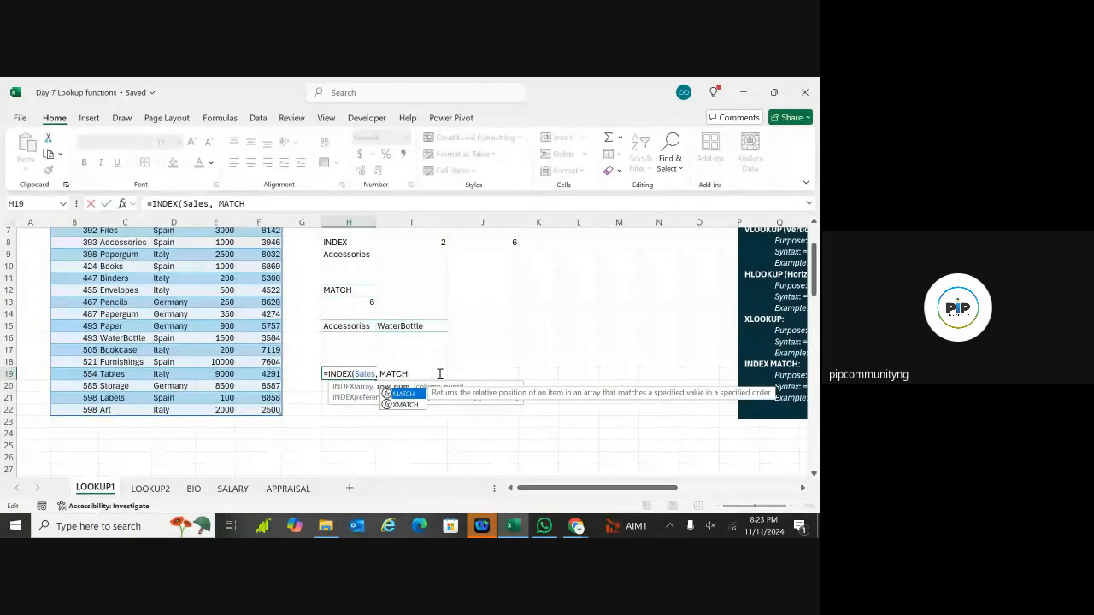
pyautogui.write('(')
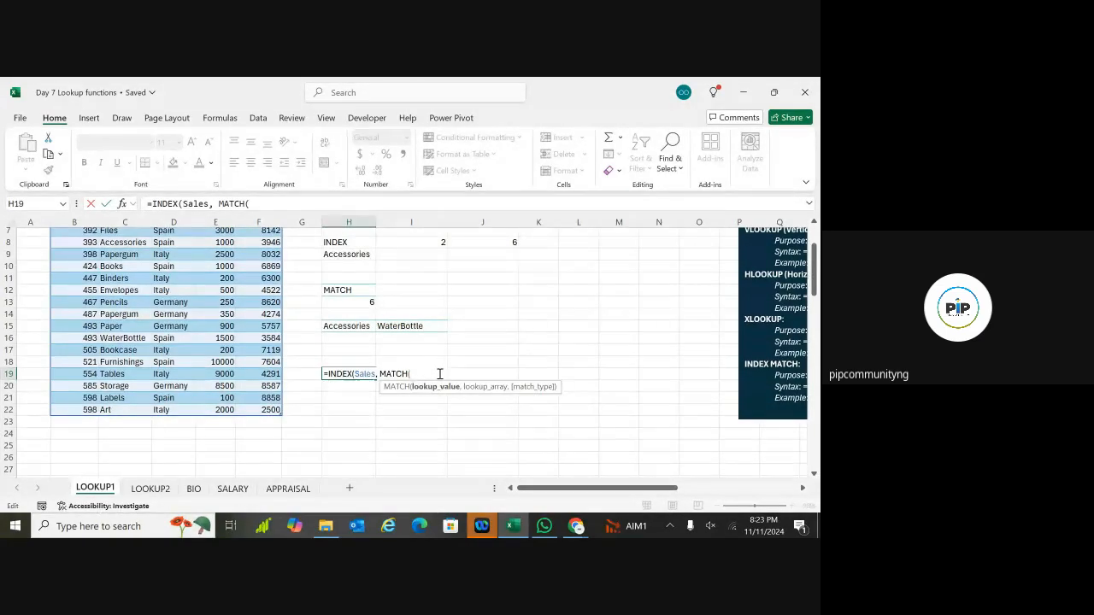
pyautogui.click(413, 326)
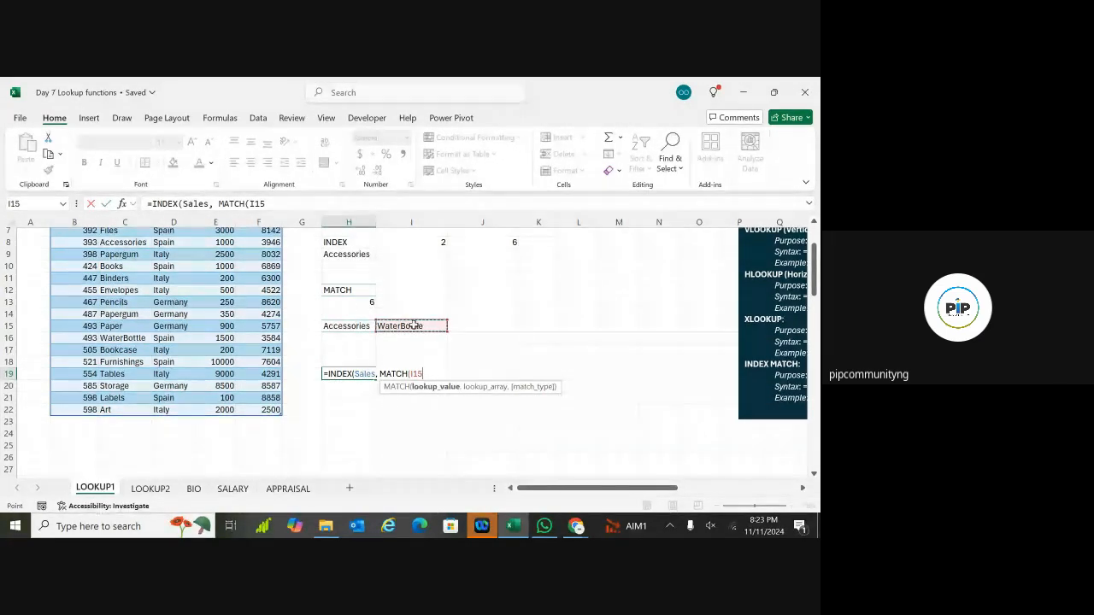
pyautogui.write(',')
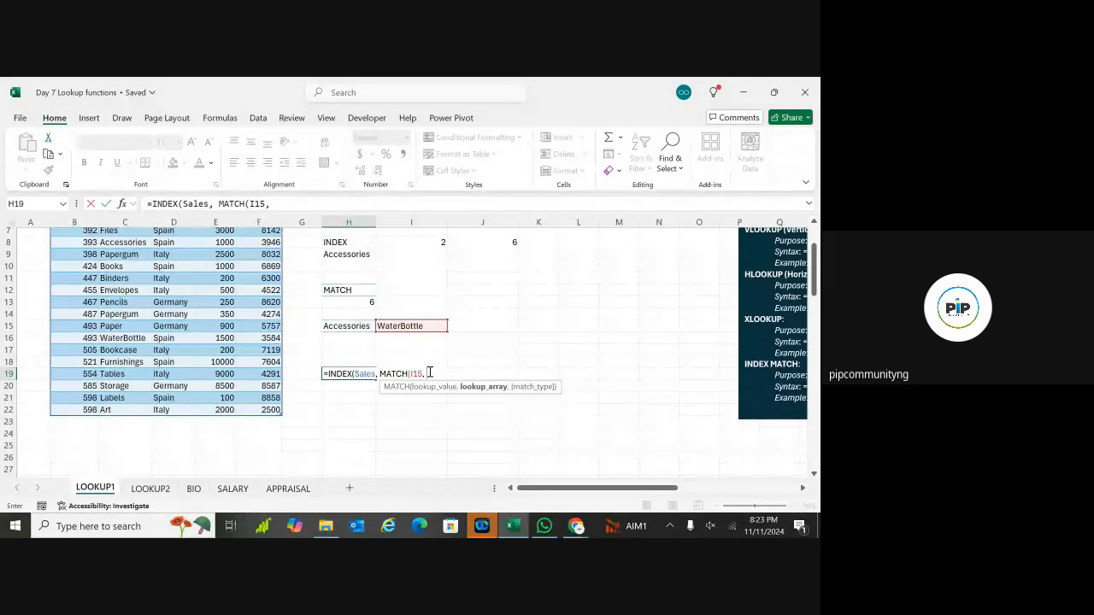
# Step: Add Sales[Products] as lookup array with exact match 0, closing MATCH and adding a comma
pyautogui.write('SALES')
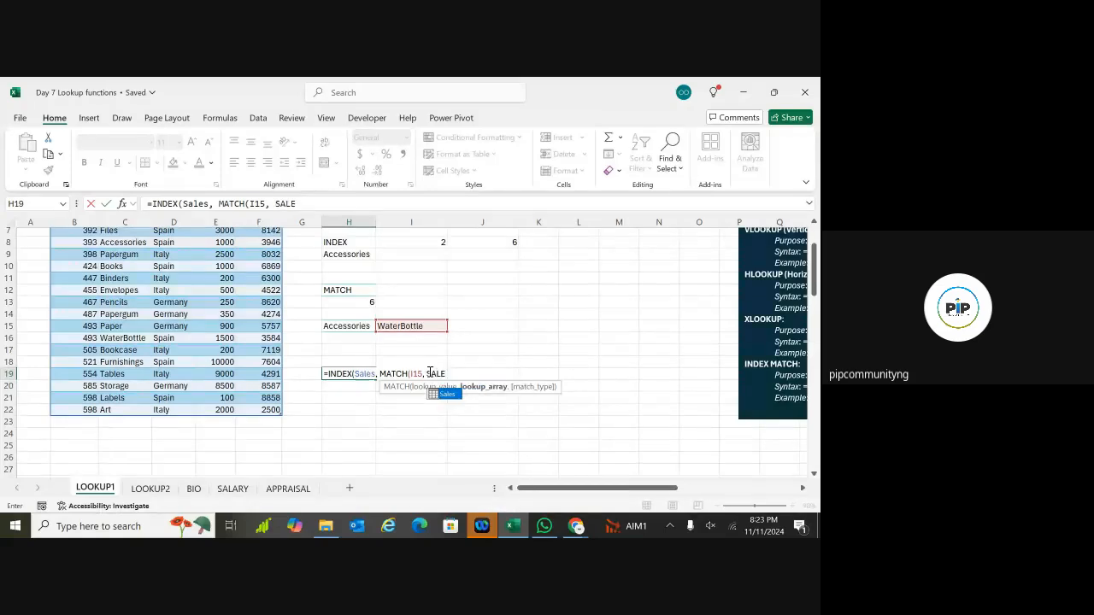
pyautogui.doubleClick(441, 395)
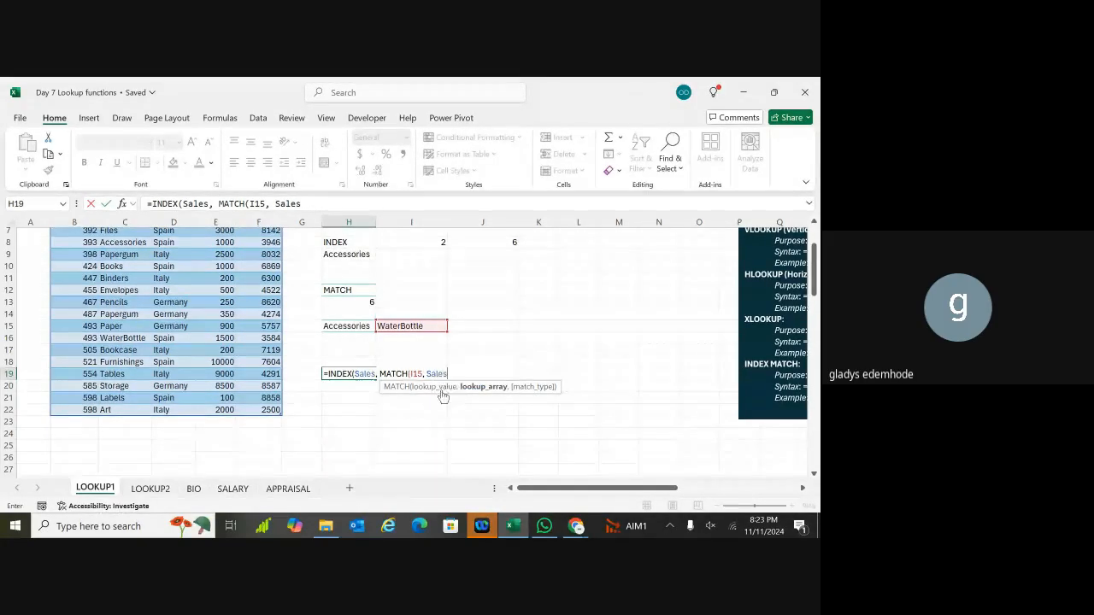
pyautogui.write('[')
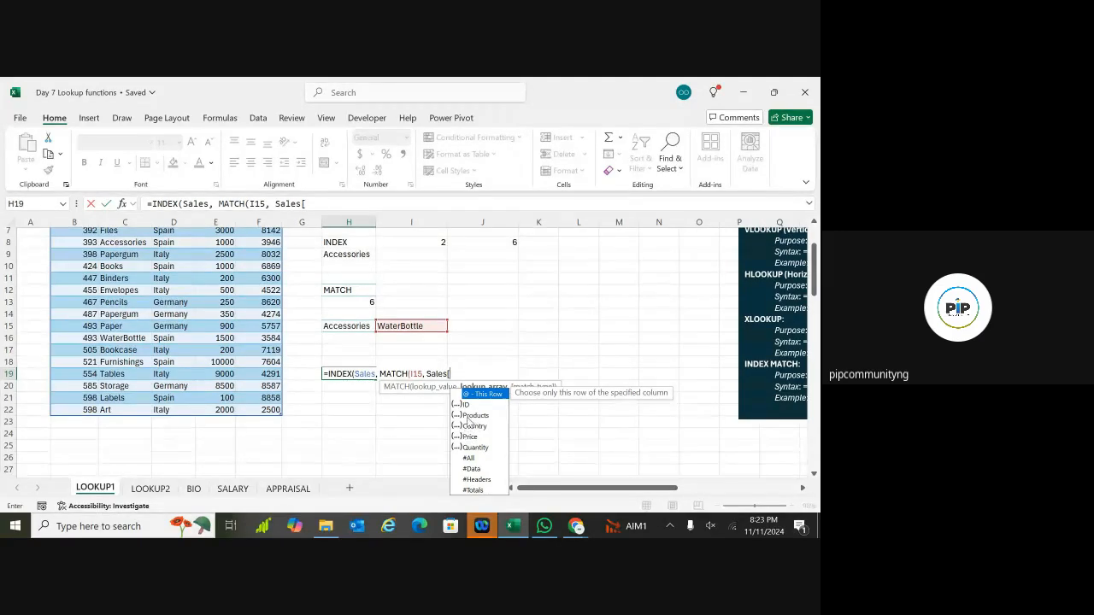
pyautogui.doubleClick(470, 416)
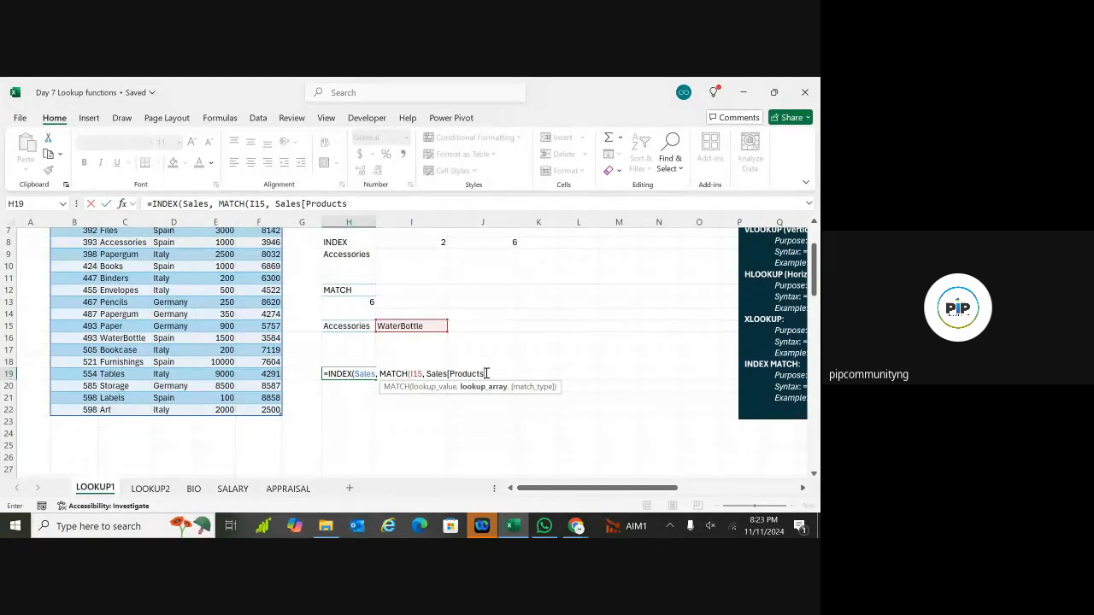
pyautogui.write(']')
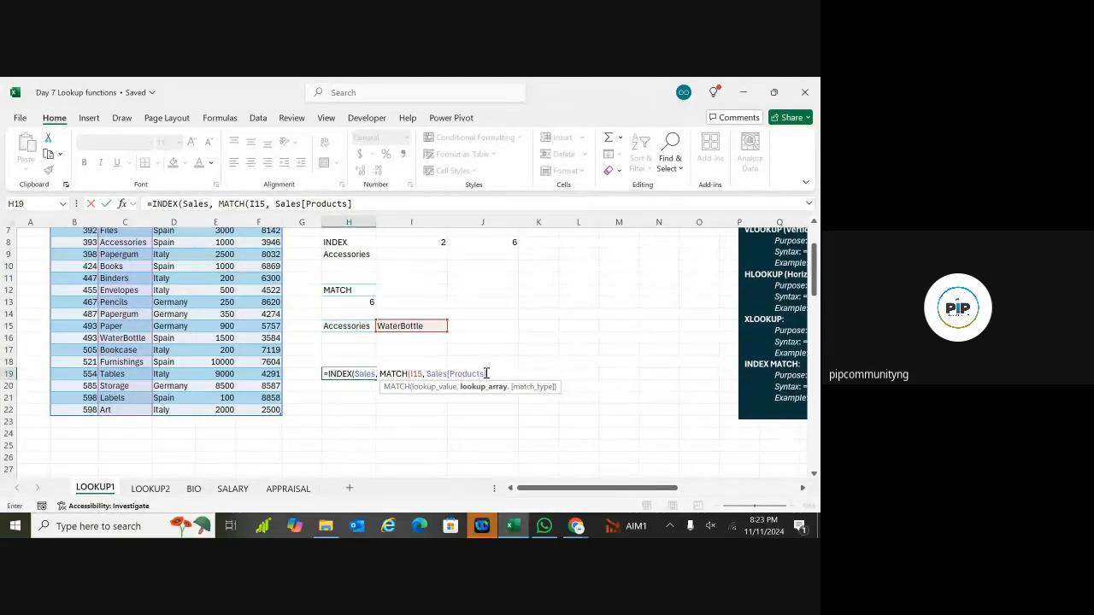
pyautogui.write(',')
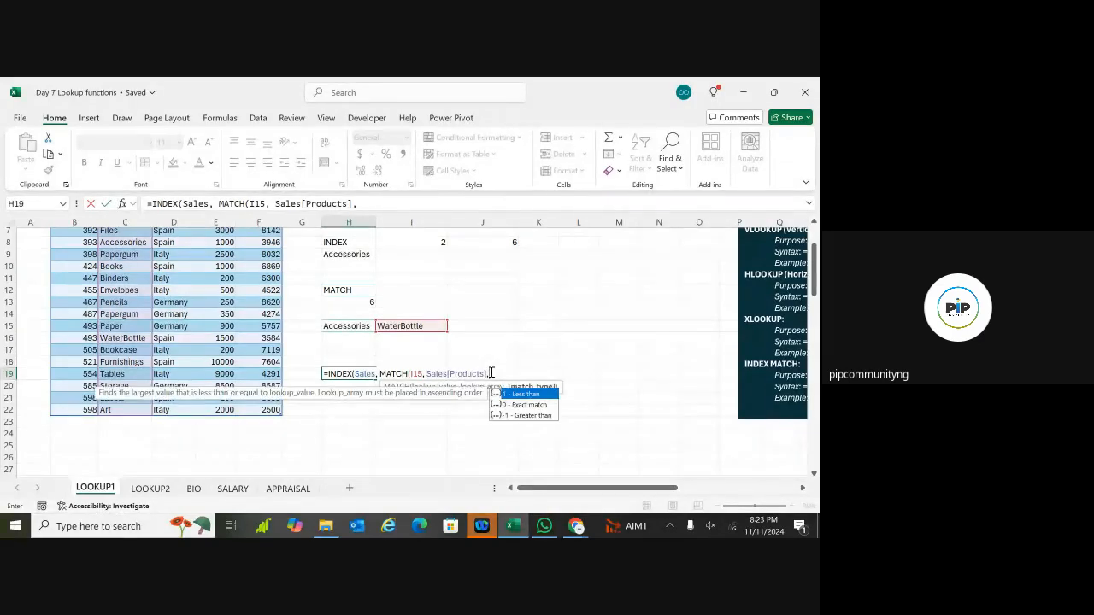
pyautogui.write('0')
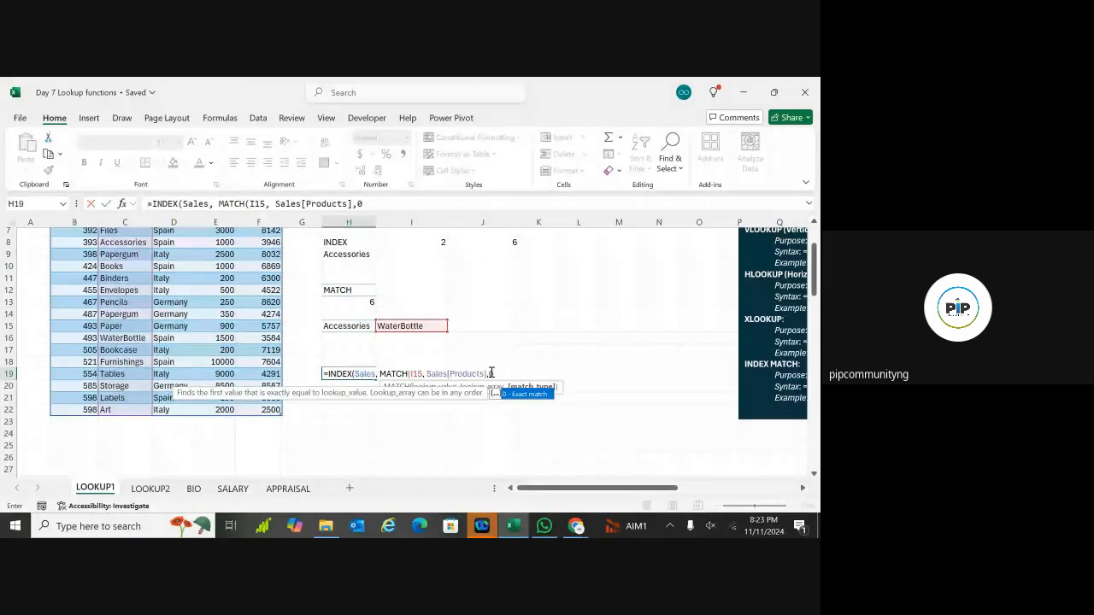
pyautogui.write(')')
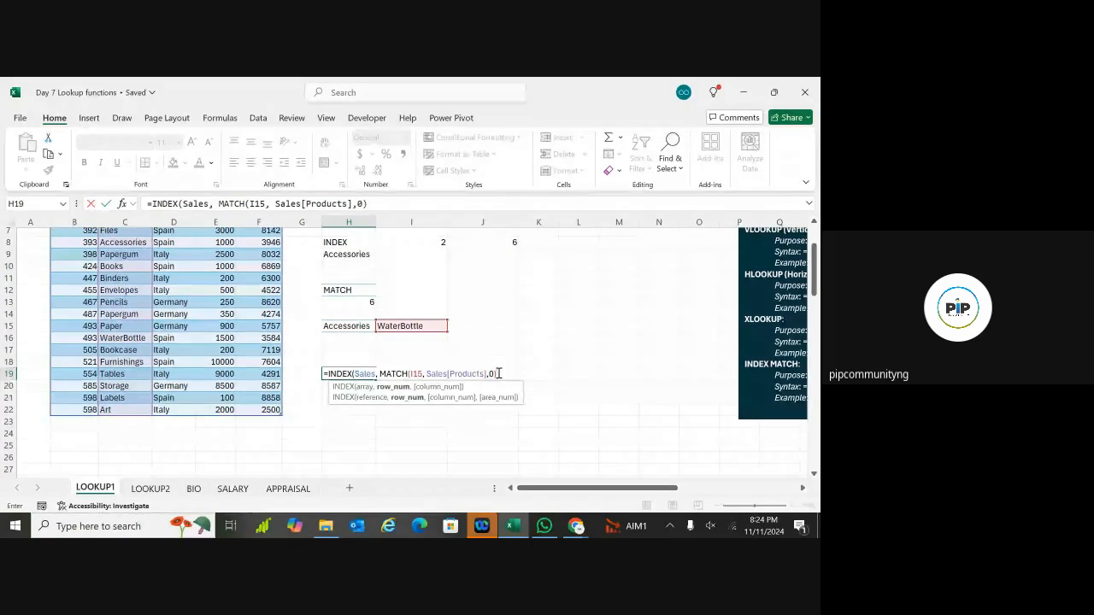
pyautogui.write(',')
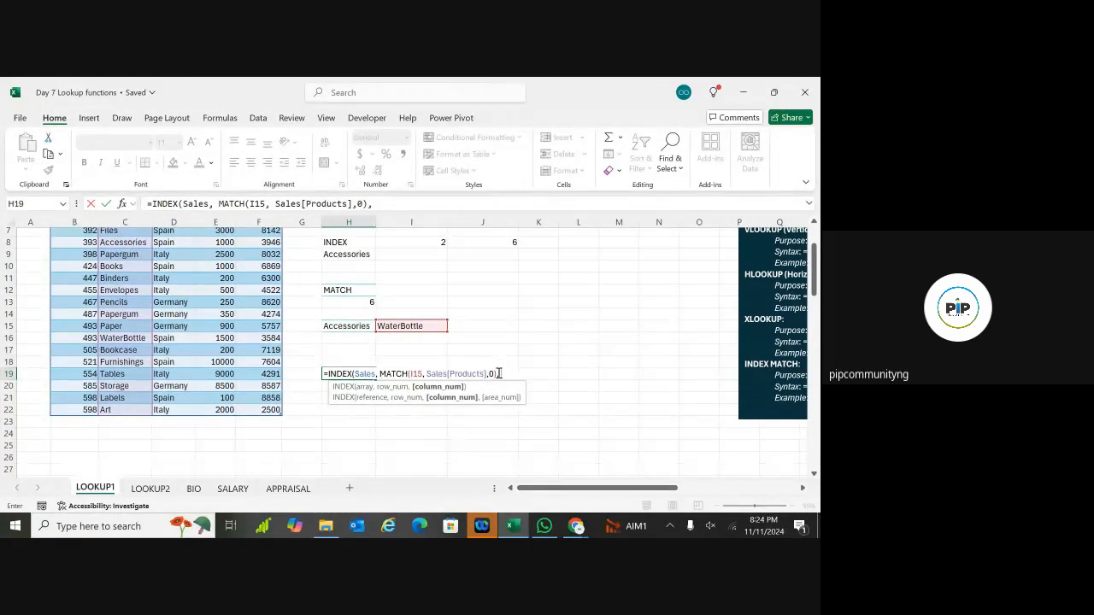
# Step: Review the H19 formula, highlighting its MATCH part
pyautogui.click(370, 375)
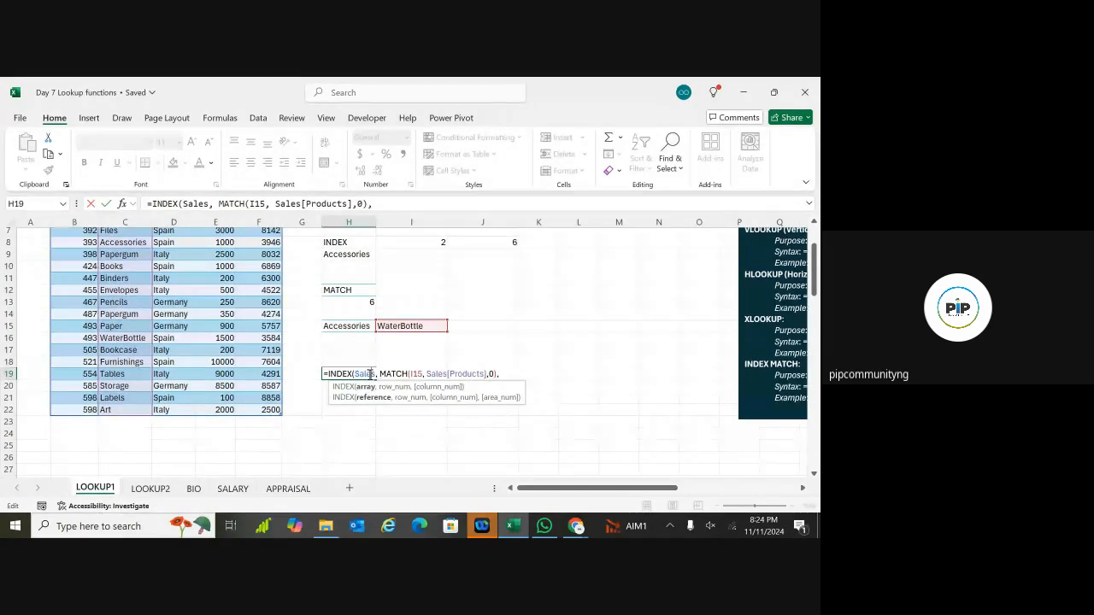
pyautogui.moveTo(380, 374); pyautogui.dragTo(493, 371)
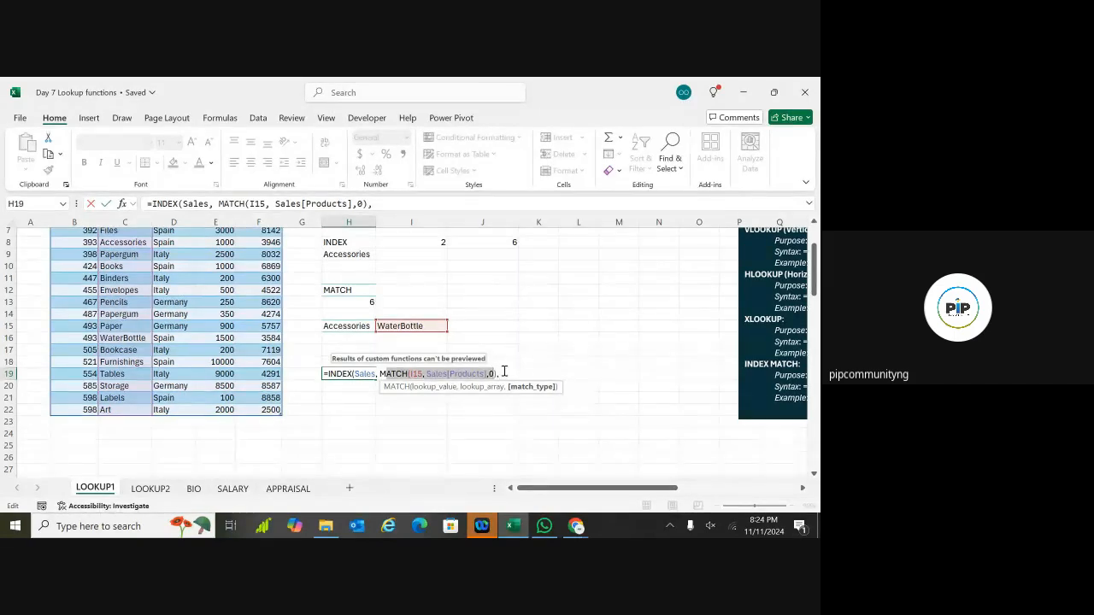
pyautogui.click(504, 374)
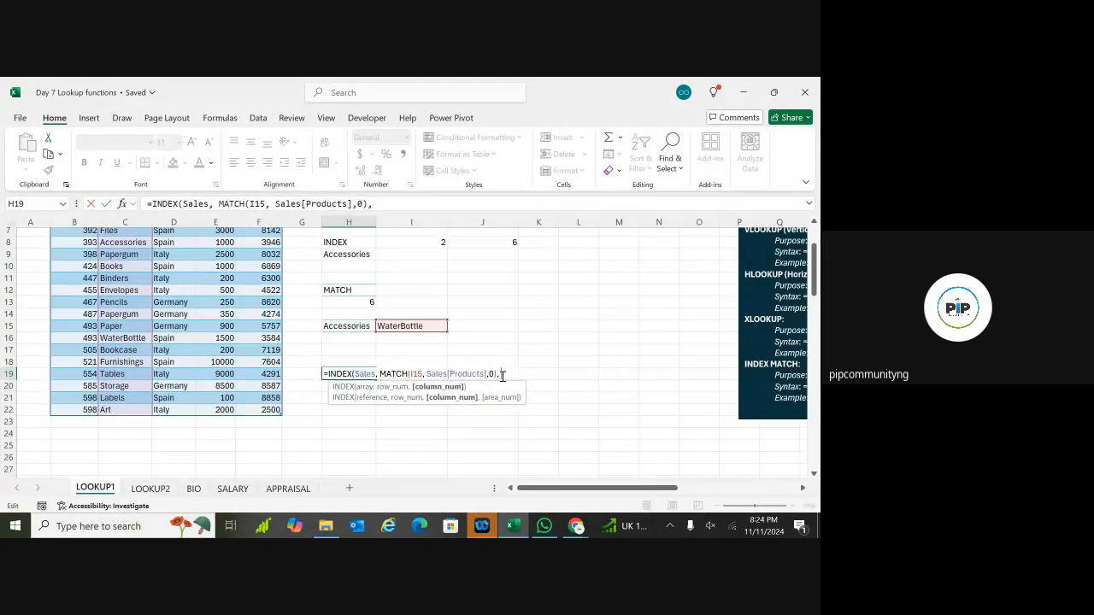
pyautogui.scroll(2, 503, 376)
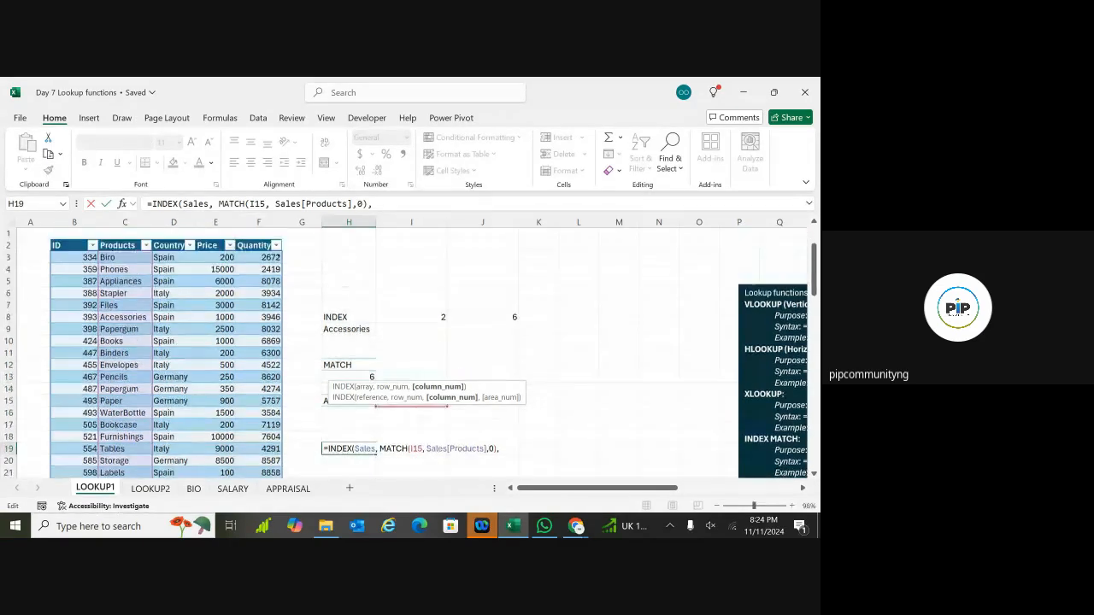
pyautogui.scroll(1, 427, 351)
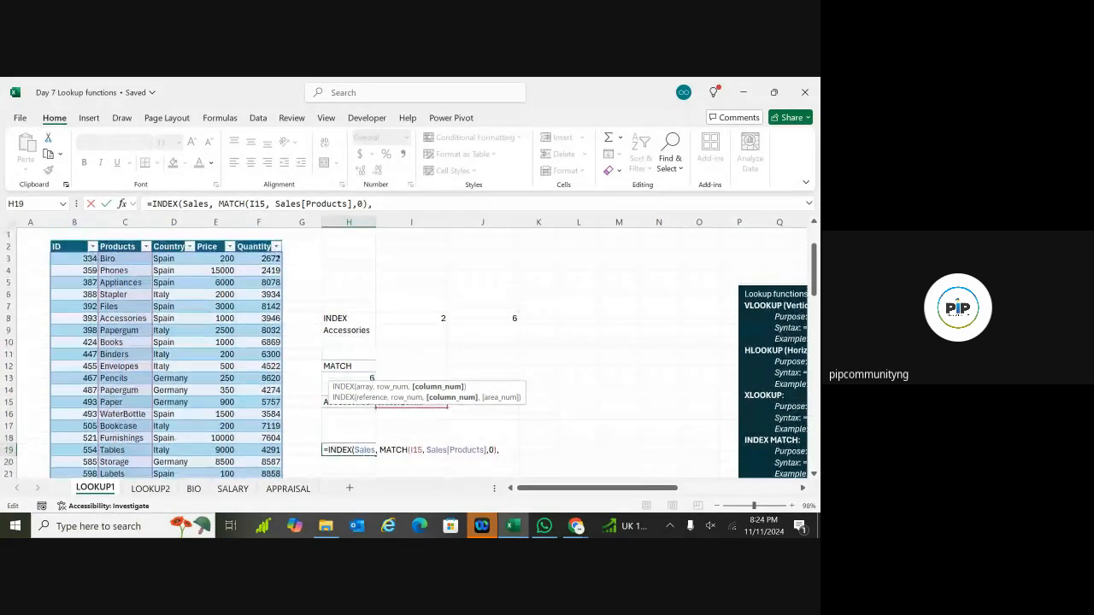
pyautogui.scroll(-2, 427, 350)
pyautogui.scroll(-2, 555, 337)
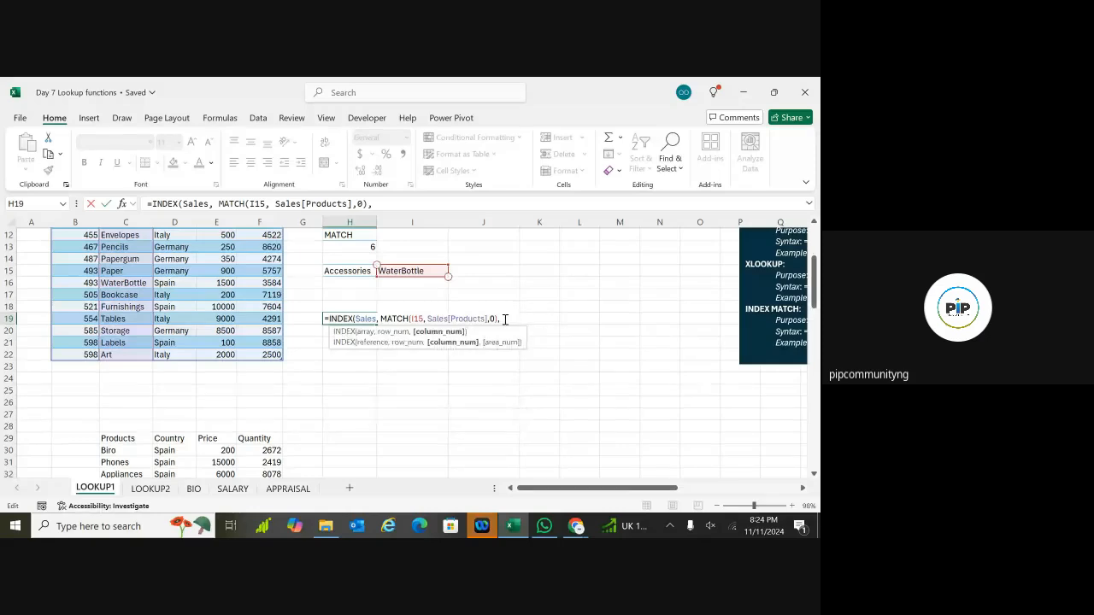
# Step: Finish the formula with column 4), enter it, and check H19's 1500 against E16's price
pyautogui.write('4,')
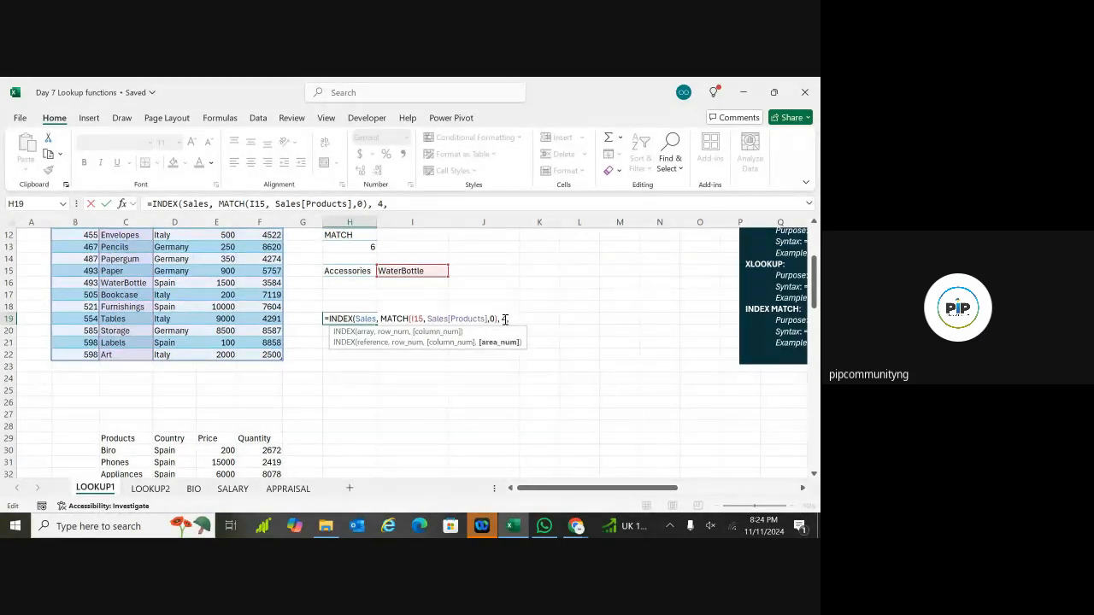
pyautogui.press('BackSpace')
pyautogui.write(')')
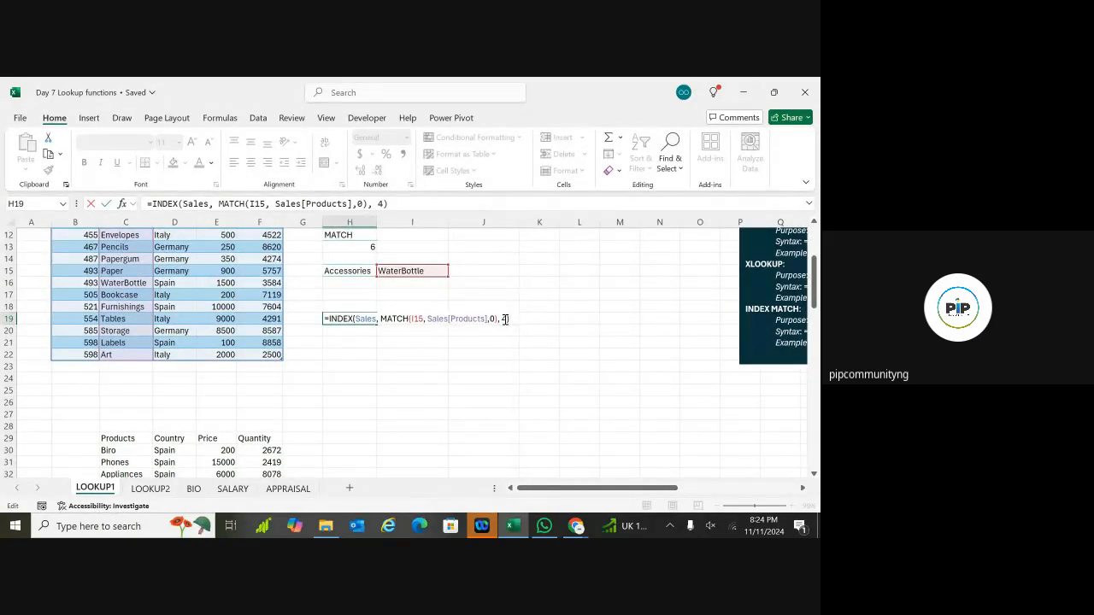
pyautogui.hotkey('ctrl', 'Return')
pyautogui.press('Return')
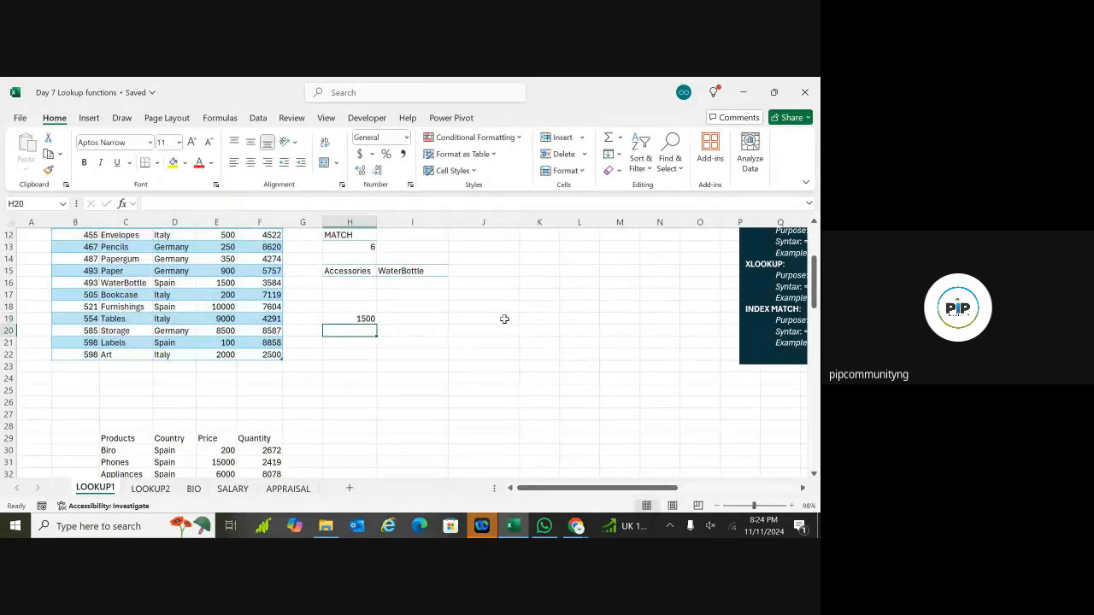
pyautogui.click(219, 282)
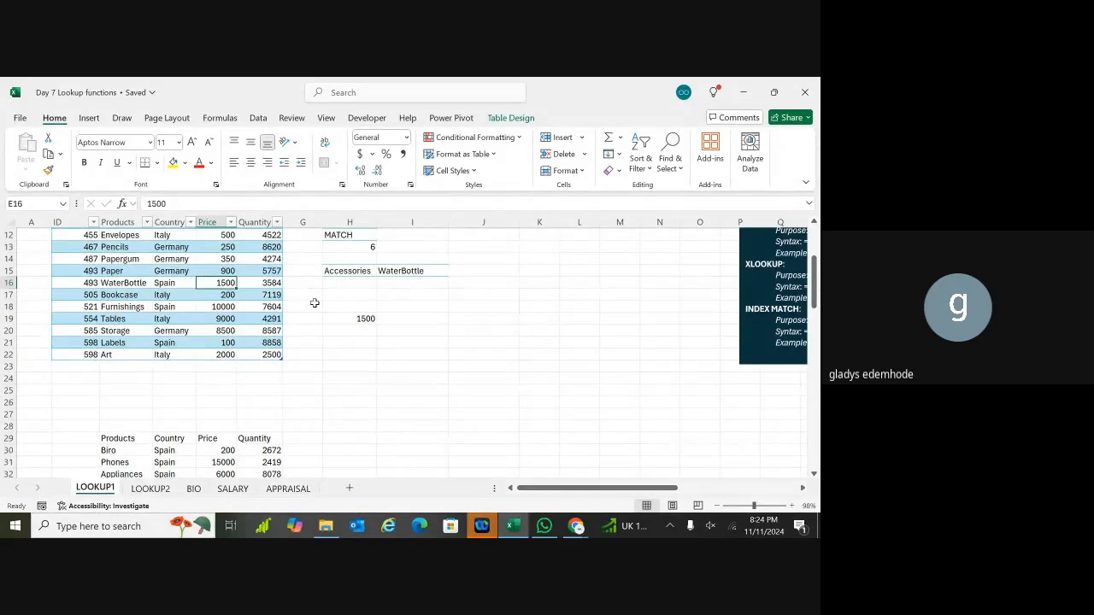
pyautogui.click(365, 318)
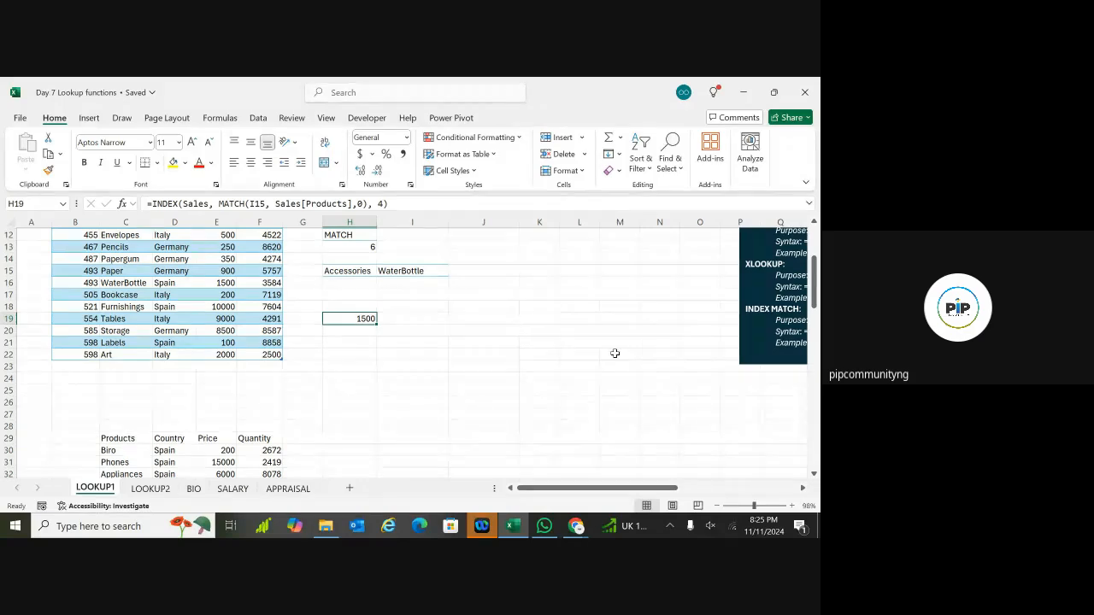
pyautogui.click(122, 118)
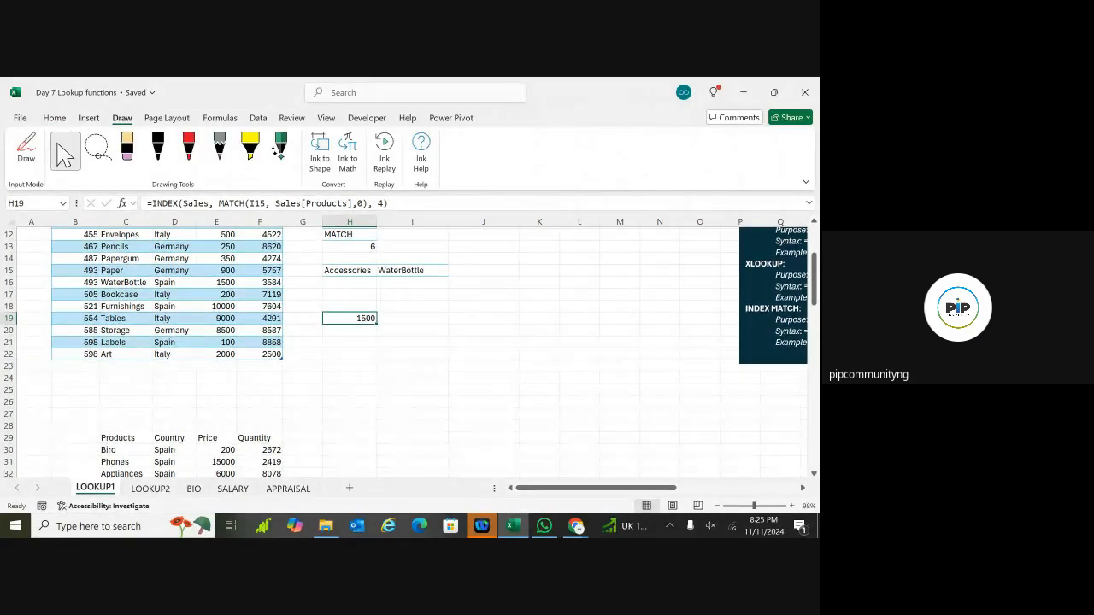
# Step: Turn on Draw with the black pen and ink =Index(Sales, match( below the table
pyautogui.click(189, 148)
pyautogui.click(159, 148)
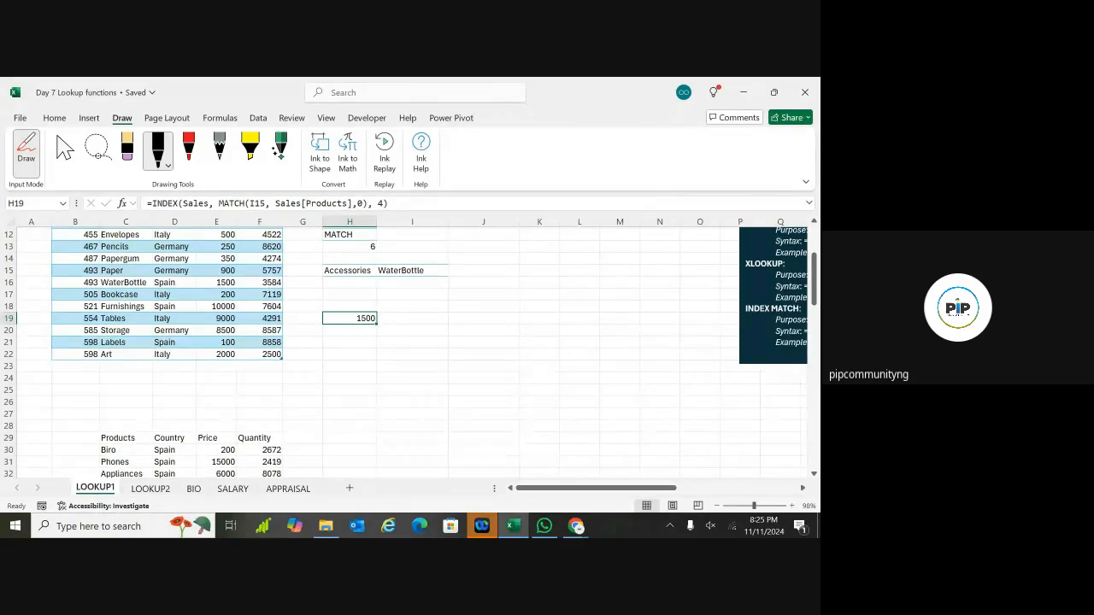
pyautogui.moveTo(181, 381)
pyautogui.mouseDown()
pyautogui.moveTo(206, 378)
pyautogui.moveTo(197, 392)
pyautogui.moveTo(215, 398)
pyautogui.mouseUp()
pyautogui.moveTo(257, 350)
pyautogui.mouseDown()
pyautogui.moveTo(250, 381)
pyautogui.moveTo(275, 378)
pyautogui.moveTo(289, 407)
pyautogui.mouseUp()
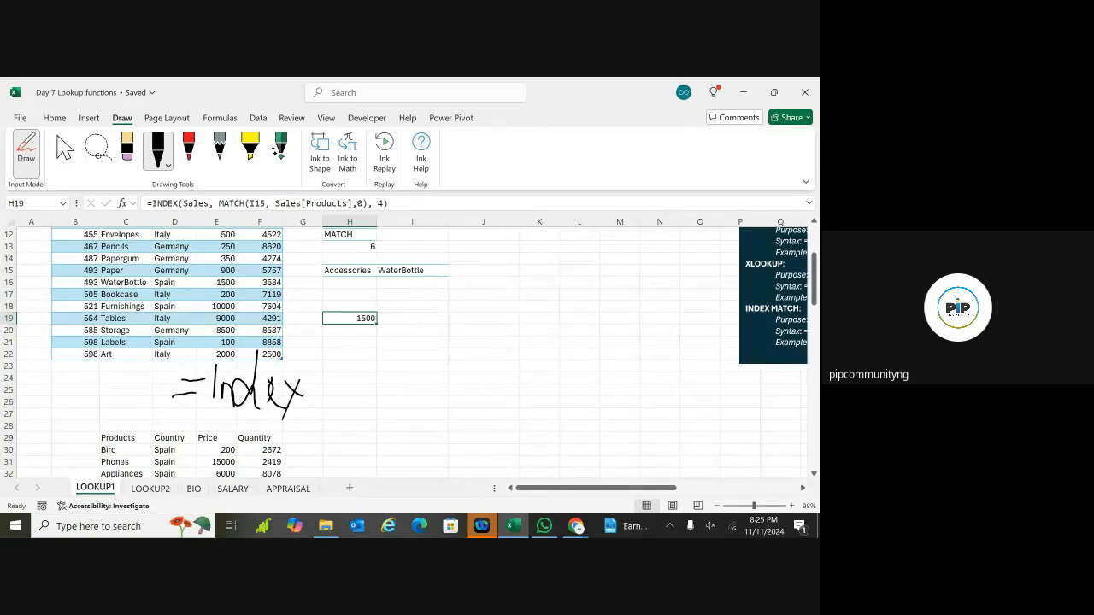
pyautogui.moveTo(359, 330)
pyautogui.mouseDown()
pyautogui.moveTo(306, 389)
pyautogui.moveTo(328, 425)
pyautogui.mouseUp()
pyautogui.moveTo(351, 378)
pyautogui.mouseDown()
pyautogui.moveTo(338, 402)
pyautogui.moveTo(353, 408)
pyautogui.mouseUp()
pyautogui.moveTo(365, 348); pyautogui.dragTo(363, 414)
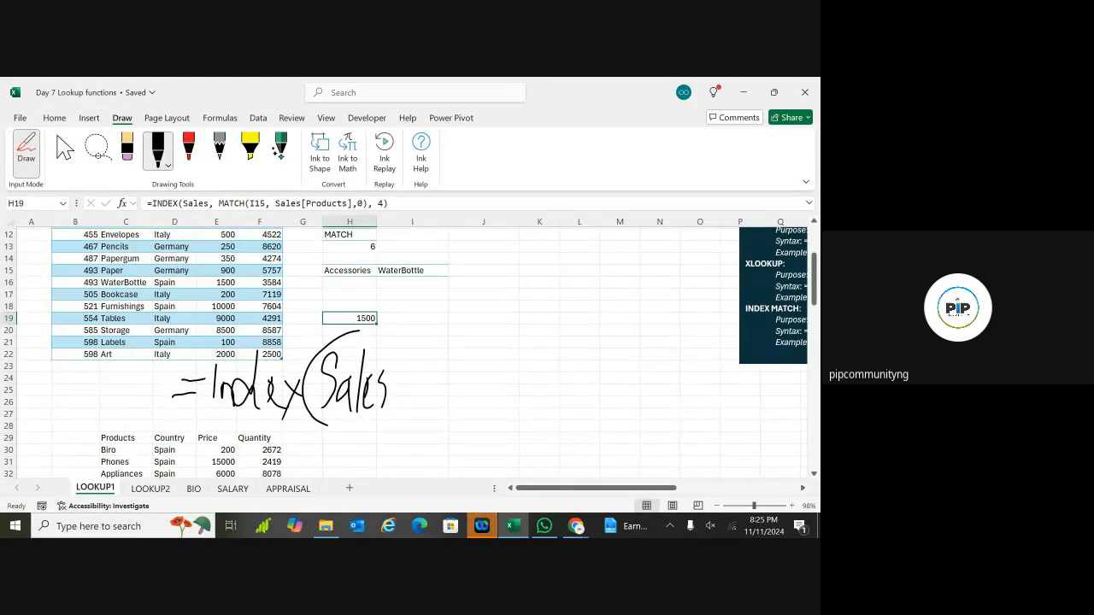
pyautogui.moveTo(402, 395); pyautogui.dragTo(388, 432)
pyautogui.moveTo(428, 407)
pyautogui.mouseDown()
pyautogui.moveTo(433, 369)
pyautogui.moveTo(469, 402)
pyautogui.mouseUp()
pyautogui.moveTo(476, 335)
pyautogui.mouseDown()
pyautogui.moveTo(483, 395)
pyautogui.moveTo(508, 397)
pyautogui.mouseUp()
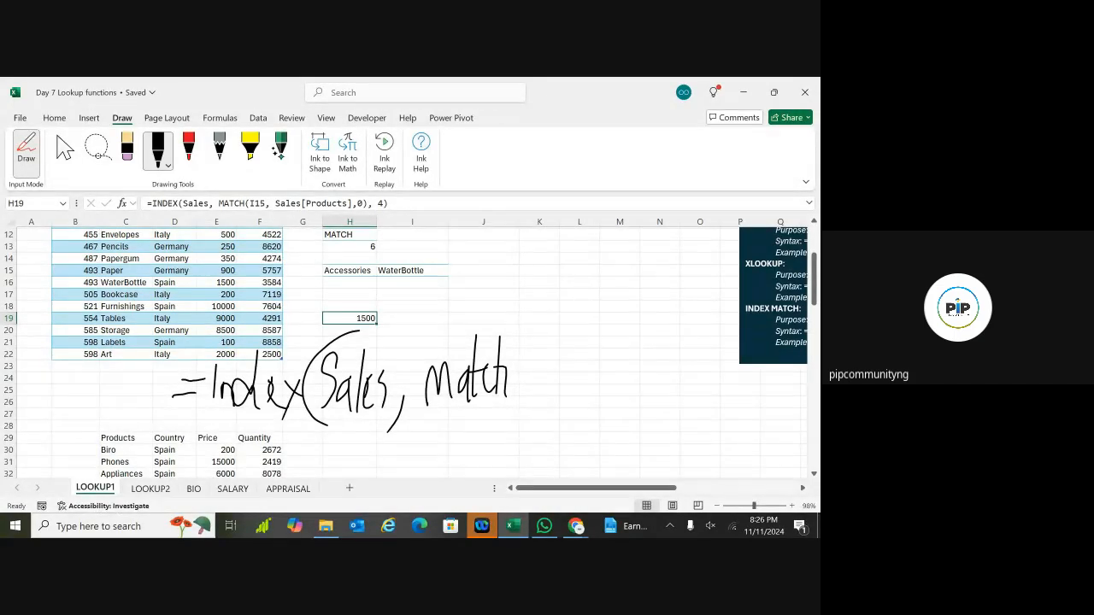
pyautogui.moveTo(535, 329); pyautogui.dragTo(521, 416)
# Step: Ink i15, Sales[Product] inside the handwritten match bracket
pyautogui.moveTo(531, 353)
pyautogui.mouseDown()
pyautogui.moveTo(529, 384)
pyautogui.moveTo(546, 384)
pyautogui.moveTo(560, 364)
pyautogui.moveTo(561, 390)
pyautogui.mouseUp()
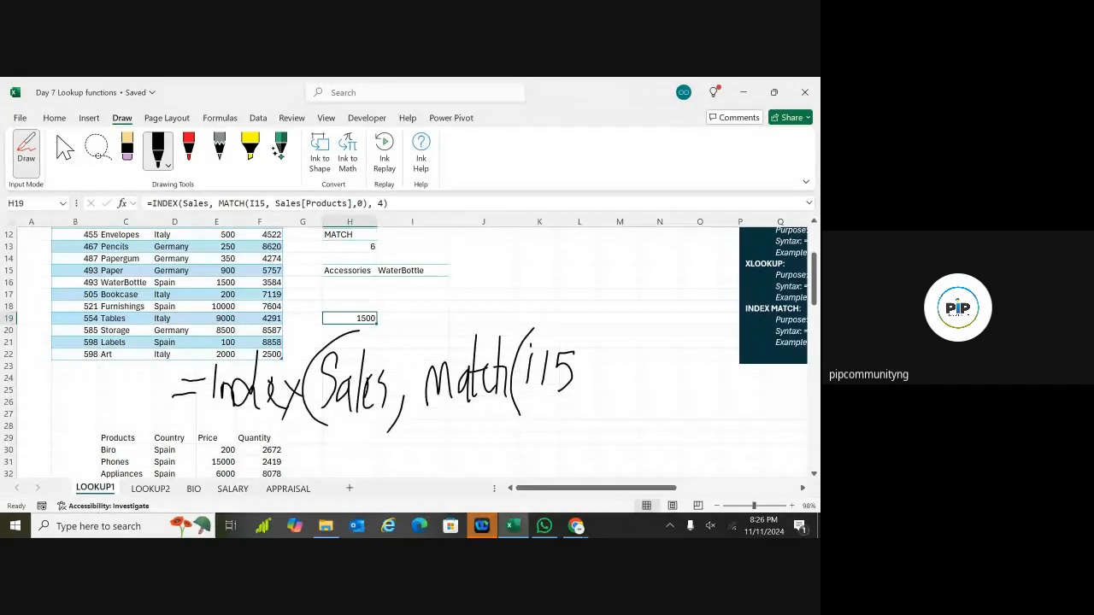
pyautogui.moveTo(548, 351); pyautogui.dragTo(541, 359)
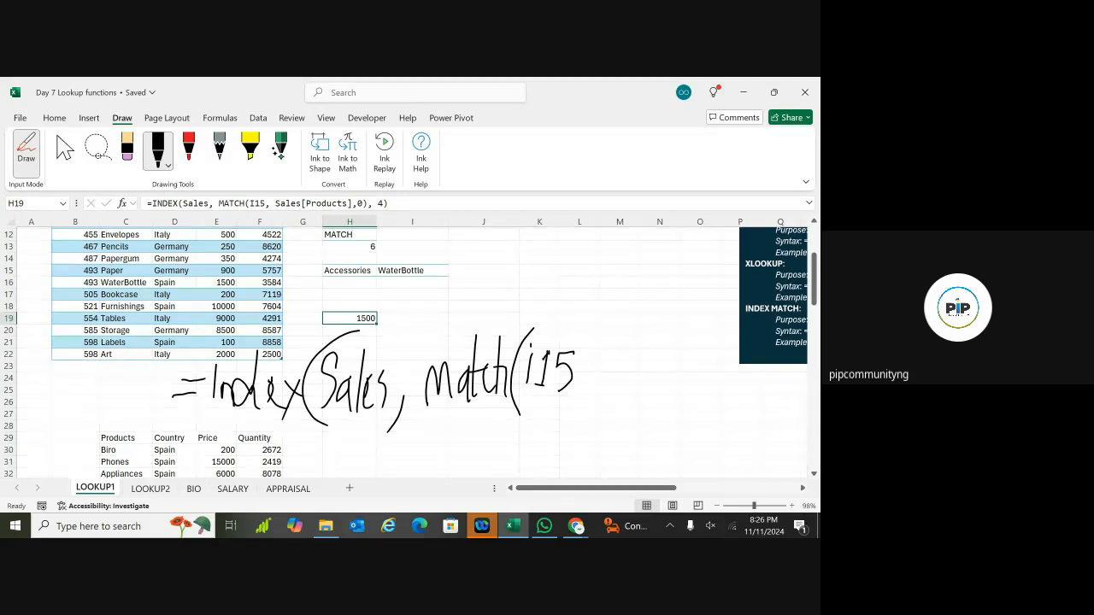
pyautogui.moveTo(597, 390); pyautogui.dragTo(585, 405)
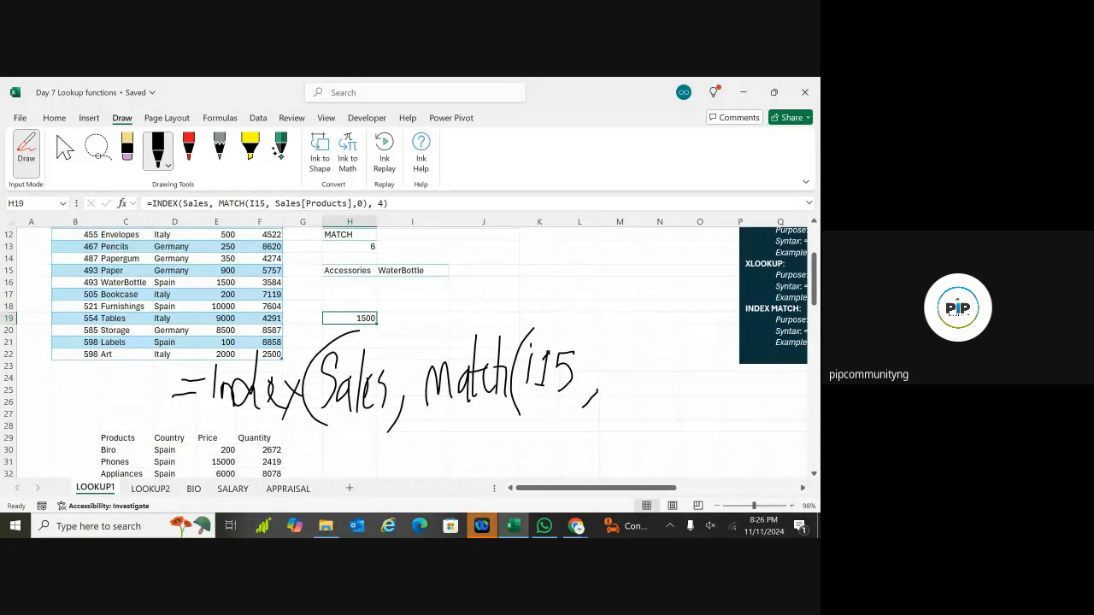
pyautogui.moveTo(621, 354)
pyautogui.mouseDown()
pyautogui.moveTo(602, 388)
pyautogui.moveTo(637, 387)
pyautogui.mouseUp()
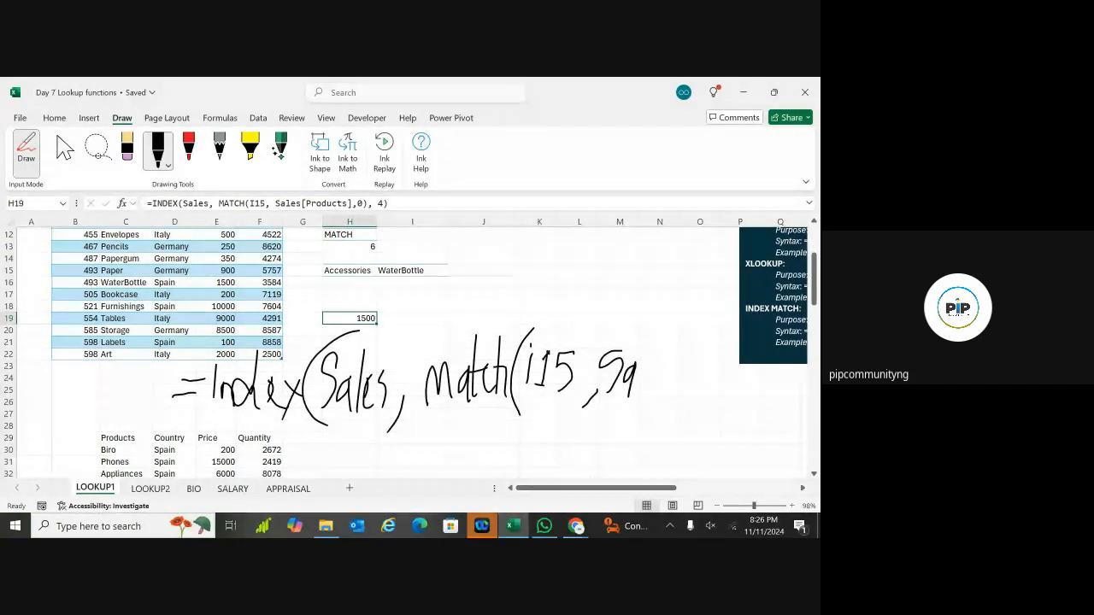
pyautogui.moveTo(647, 335)
pyautogui.mouseDown()
pyautogui.moveTo(640, 395)
pyautogui.moveTo(655, 383)
pyautogui.moveTo(650, 398)
pyautogui.mouseUp()
pyautogui.moveTo(679, 335)
pyautogui.mouseDown()
pyautogui.moveTo(658, 407)
pyautogui.moveTo(674, 405)
pyautogui.mouseUp()
pyautogui.moveTo(670, 360)
pyautogui.mouseDown()
pyautogui.moveTo(670, 404)
pyautogui.moveTo(671, 376)
pyautogui.moveTo(689, 383)
pyautogui.moveTo(713, 352)
pyautogui.mouseUp()
pyautogui.moveTo(711, 352)
pyautogui.mouseDown()
pyautogui.moveTo(713, 395)
pyautogui.moveTo(725, 395)
pyautogui.mouseUp()
pyautogui.moveTo(733, 357)
pyautogui.mouseDown()
pyautogui.moveTo(735, 397)
pyautogui.moveTo(740, 343)
pyautogui.moveTo(740, 433)
pyautogui.mouseUp()
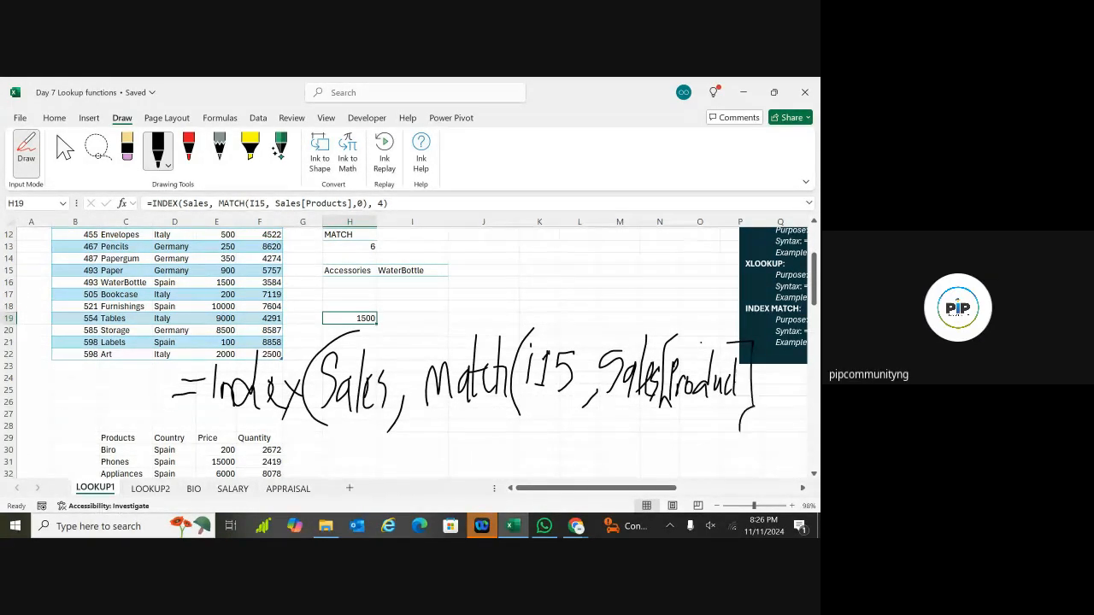
# Step: Ink ,0) to close the handwritten match part
pyautogui.moveTo(656, 488); pyautogui.dragTo(692, 488)
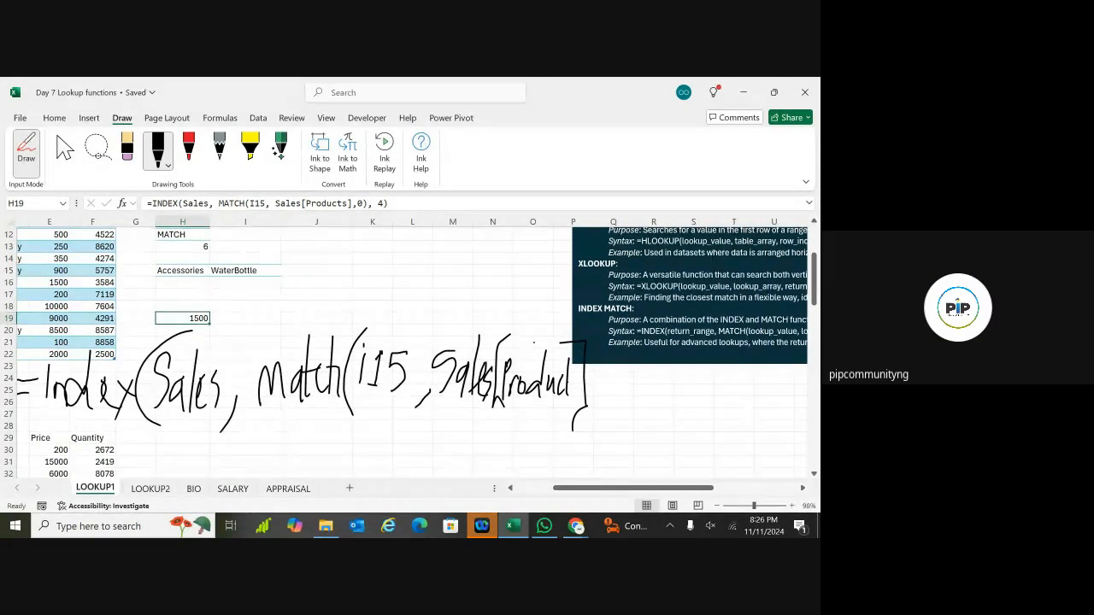
pyautogui.moveTo(599, 397); pyautogui.dragTo(596, 419)
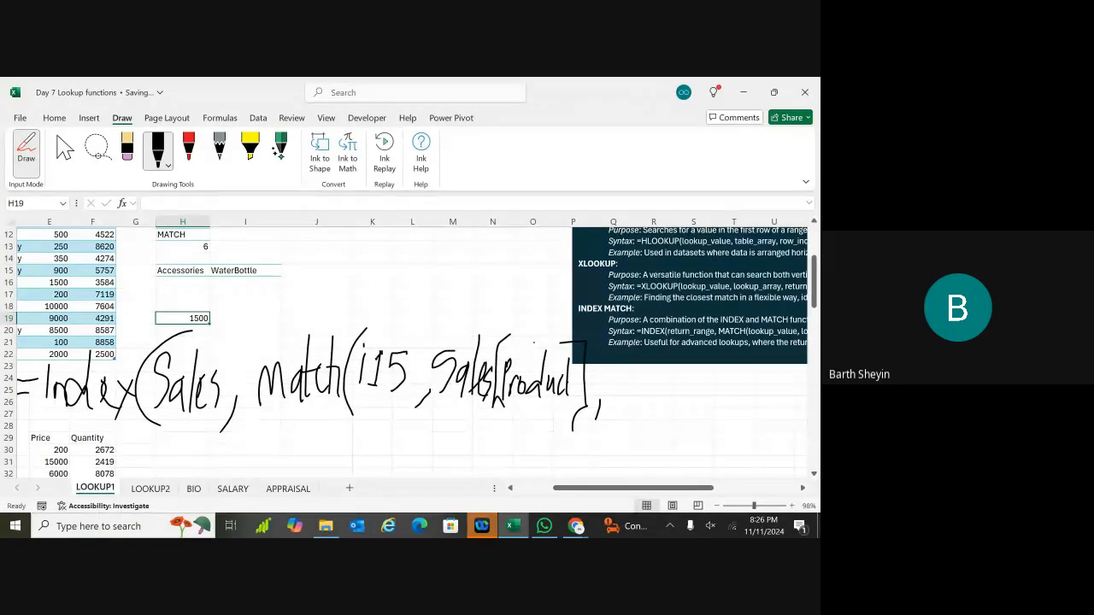
pyautogui.moveTo(619, 368); pyautogui.dragTo(615, 371)
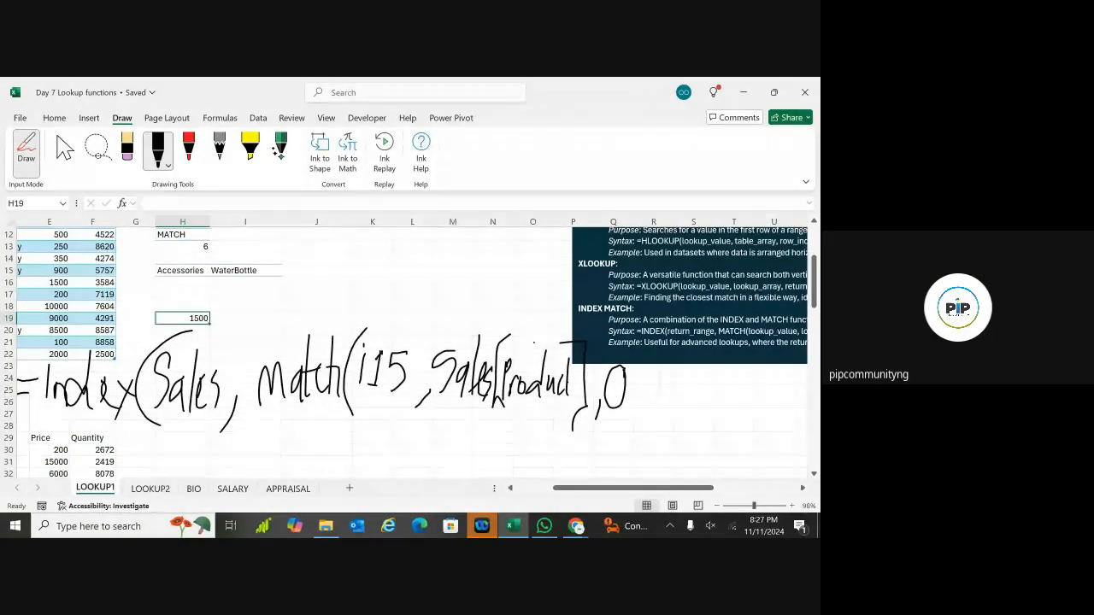
pyautogui.moveTo(637, 366)
pyautogui.mouseDown()
pyautogui.moveTo(623, 437)
pyautogui.moveTo(656, 420)
pyautogui.mouseUp()
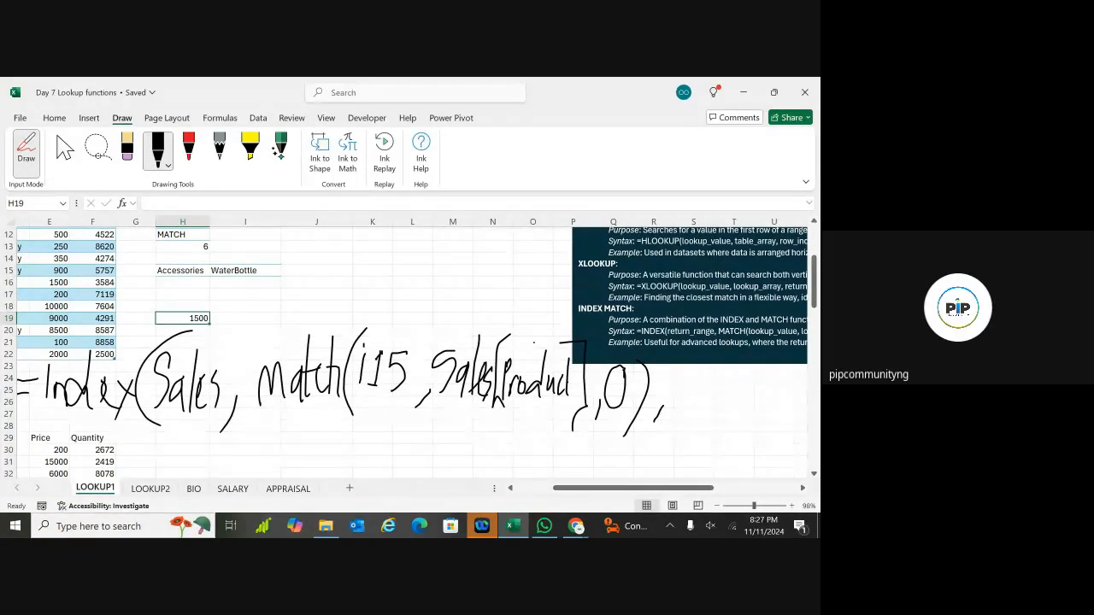
# Step: Draw a red box around the handwritten MATCH part of the formula
pyautogui.click(188, 147)
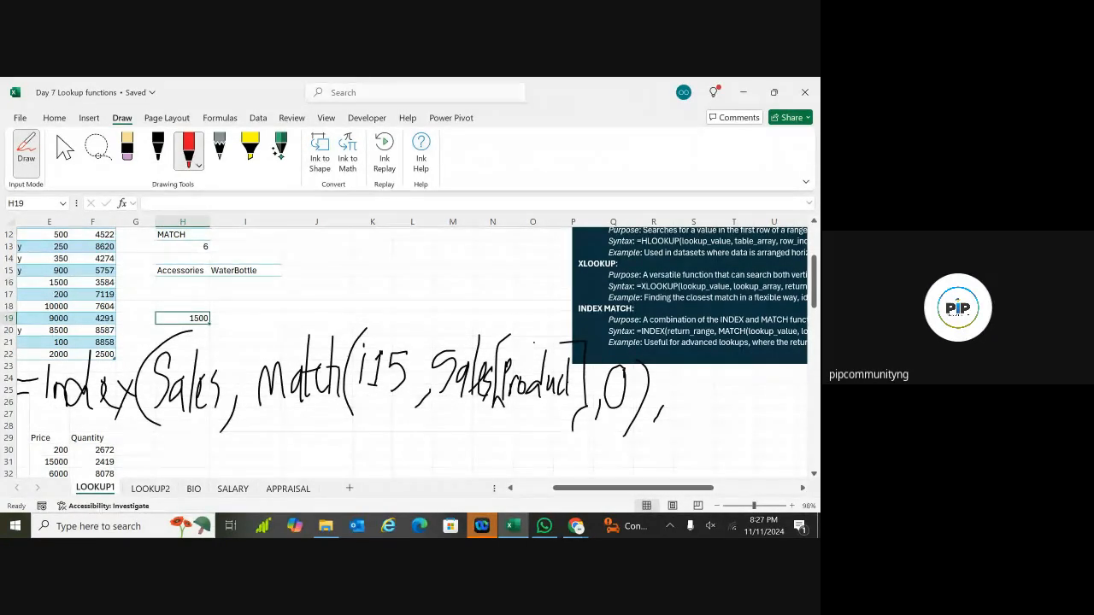
pyautogui.moveTo(246, 343)
pyautogui.mouseDown()
pyautogui.moveTo(286, 327)
pyautogui.moveTo(247, 410)
pyautogui.moveTo(299, 434)
pyautogui.mouseUp()
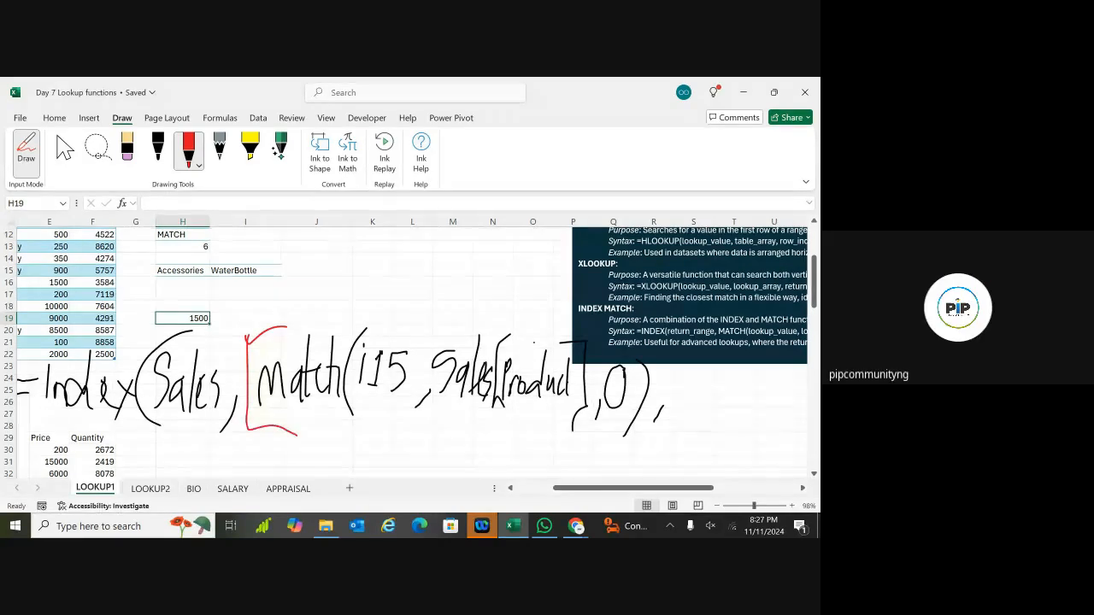
pyautogui.moveTo(639, 354)
pyautogui.mouseDown()
pyautogui.moveTo(663, 438)
pyautogui.moveTo(332, 432)
pyautogui.mouseUp()
pyautogui.moveTo(273, 329)
pyautogui.mouseDown()
pyautogui.moveTo(530, 318)
pyautogui.moveTo(680, 352)
pyautogui.mouseUp()
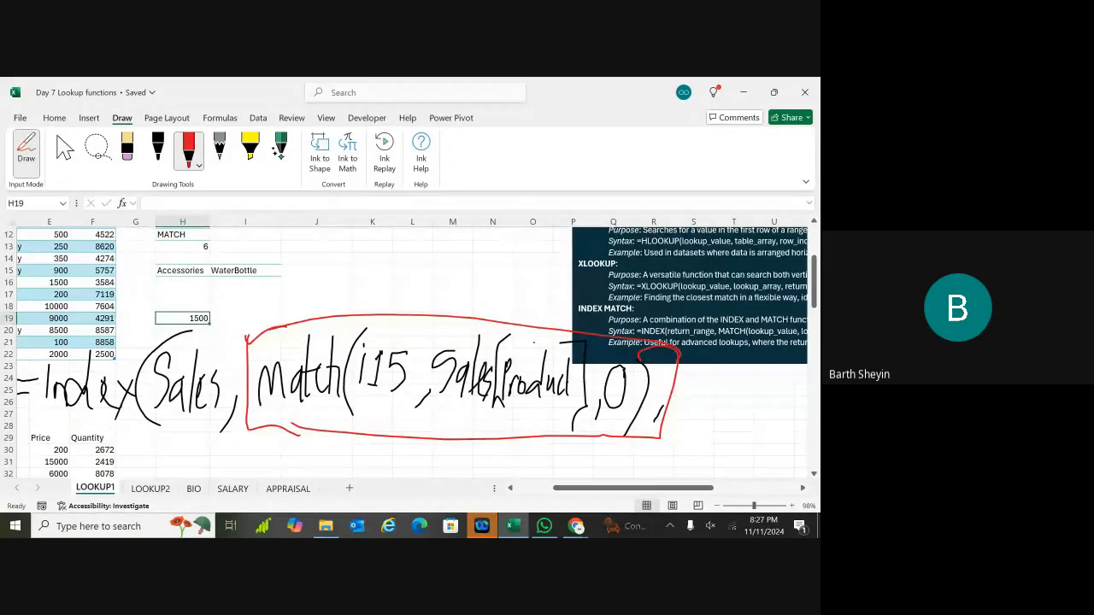
pyautogui.click(158, 148)
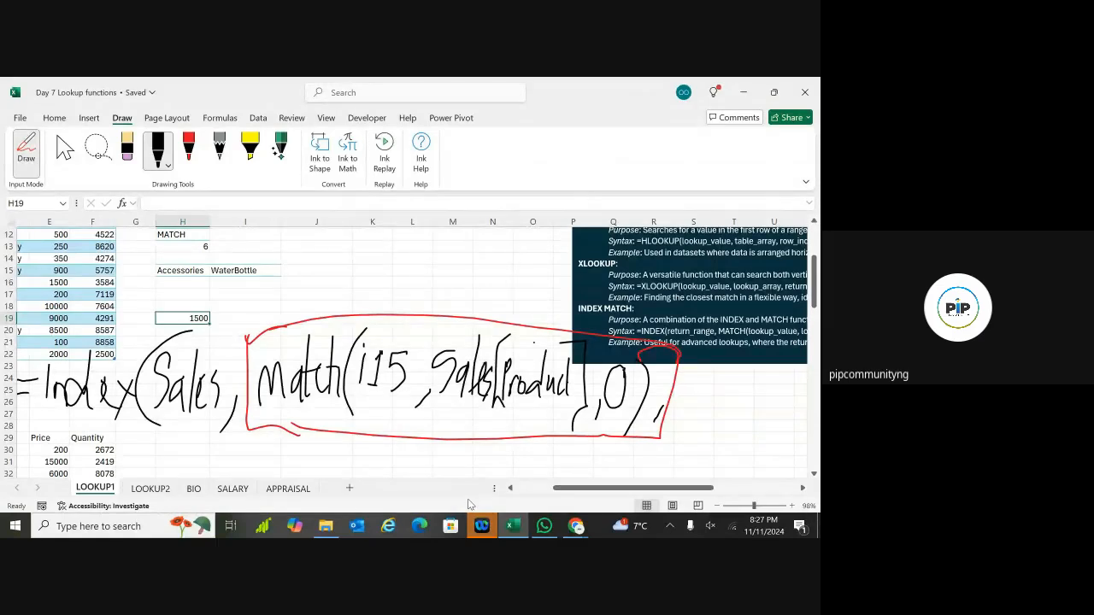
pyautogui.click(189, 151)
pyautogui.moveTo(419, 316)
pyautogui.mouseDown()
pyautogui.moveTo(260, 336)
pyautogui.moveTo(281, 436)
pyautogui.moveTo(564, 441)
pyautogui.mouseUp()
pyautogui.click(157, 151)
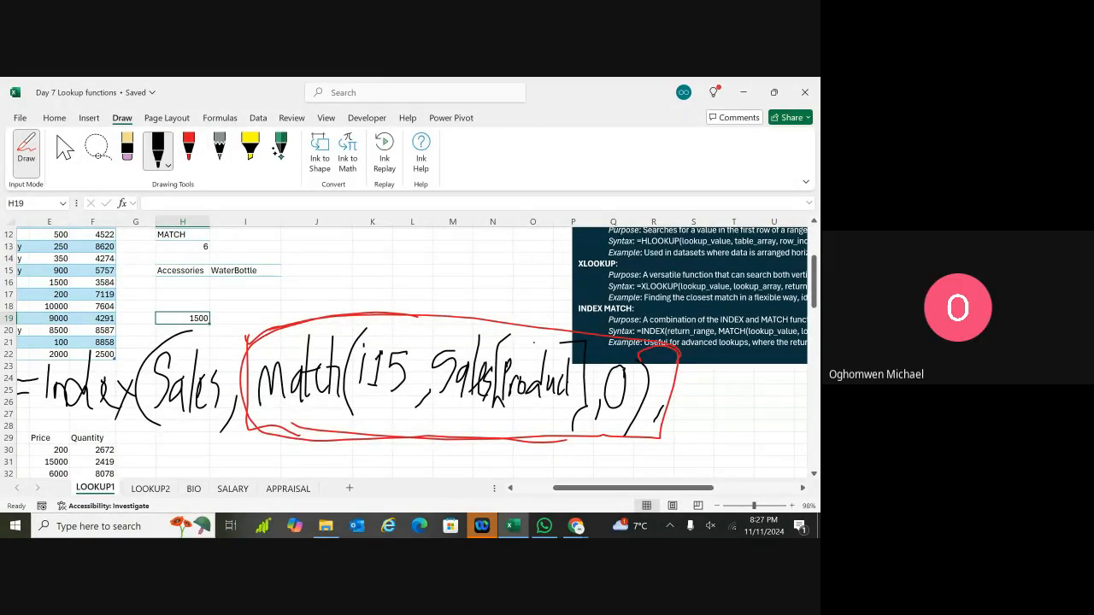
# Step: Finish the ink formula with ,4) in black, then erase part of it
pyautogui.moveTo(679, 418); pyautogui.dragTo(668, 446)
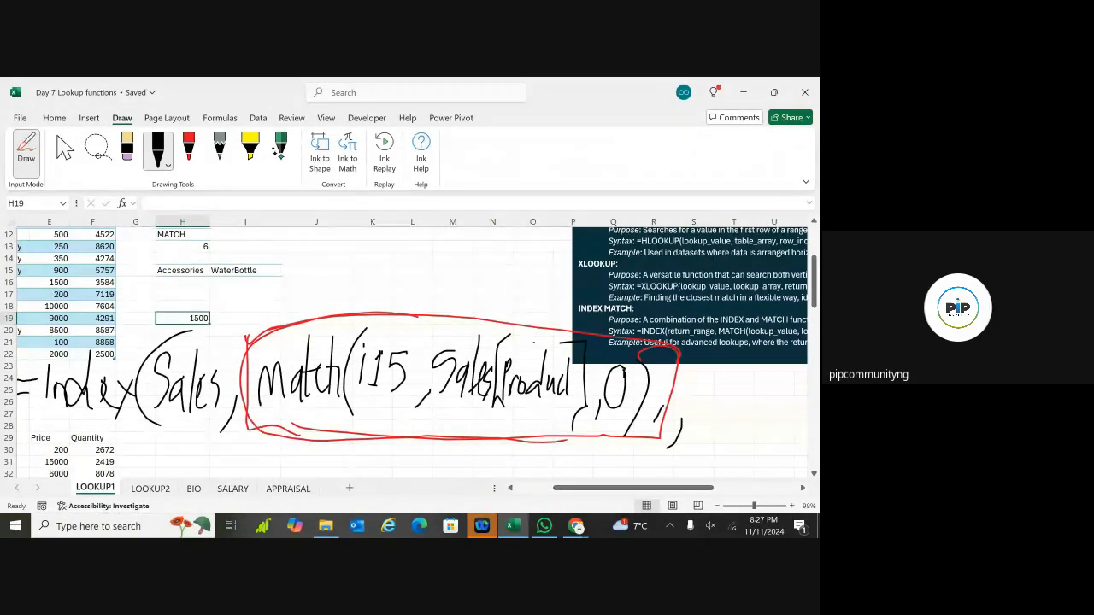
pyautogui.moveTo(717, 383); pyautogui.dragTo(702, 421)
pyautogui.moveTo(723, 395); pyautogui.dragTo(716, 444)
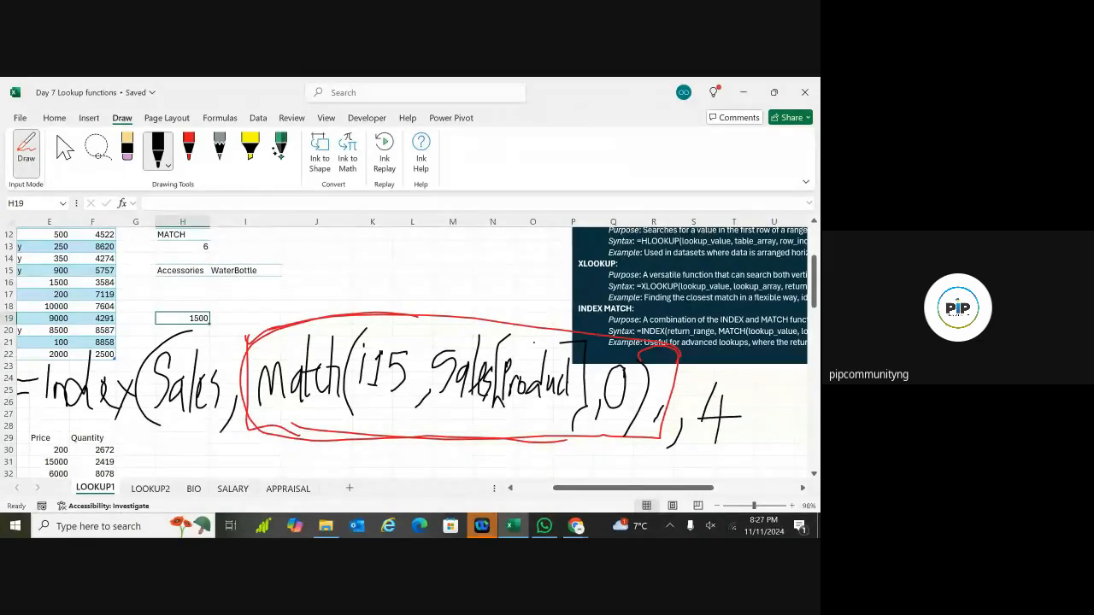
pyautogui.moveTo(727, 366); pyautogui.dragTo(760, 424)
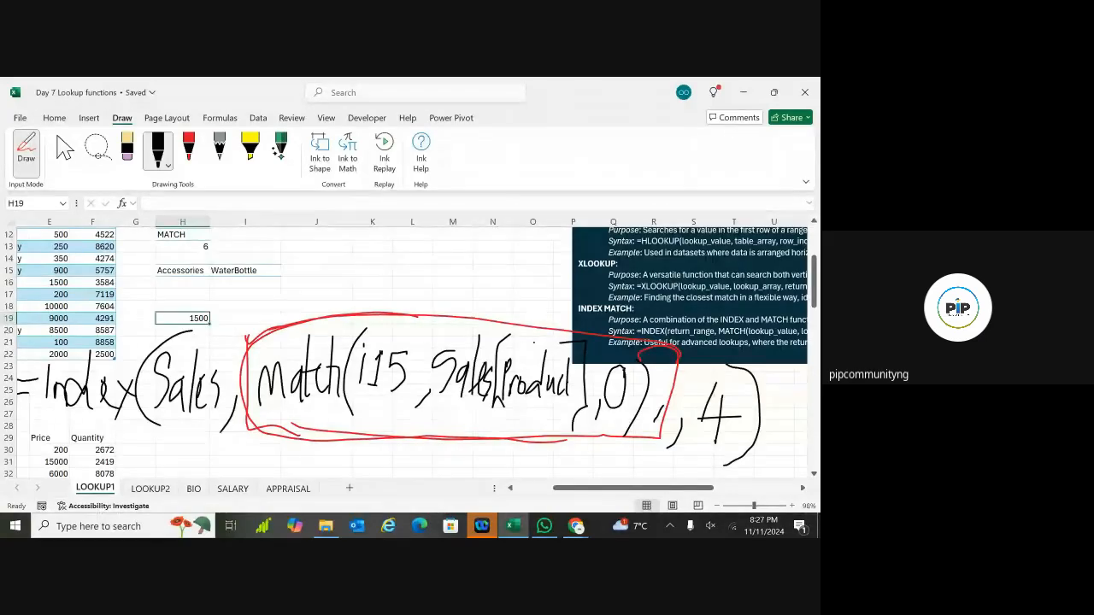
pyautogui.click(127, 149)
pyautogui.moveTo(73, 389); pyautogui.dragTo(275, 389)
# Step: Undo all the ink strokes with repeated Ctrl+Z and exit Draw mode
pyautogui.hotkey('ctrl', 'z')
pyautogui.hotkey('ctrl', 'z')
pyautogui.hotkey('ctrl', 'z')
pyautogui.hotkey('ctrl', 'z')
pyautogui.hotkey('ctrl', 'z')
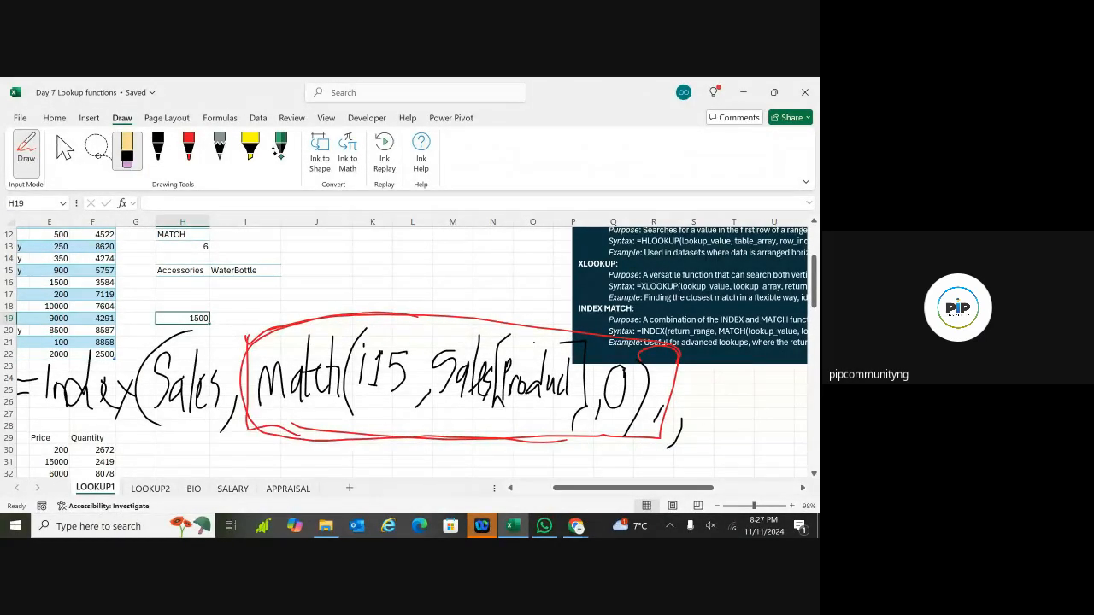
pyautogui.hotkey('ctrl', 'z')
pyautogui.hotkey('ctrl', 'z')
pyautogui.hotkey('ctrl', 'z')
pyautogui.hotkey('ctrl', 'z')
pyautogui.hotkey('ctrl', 'z')
pyautogui.hotkey('ctrl', 'z')
pyautogui.hotkey('ctrl', 'z')
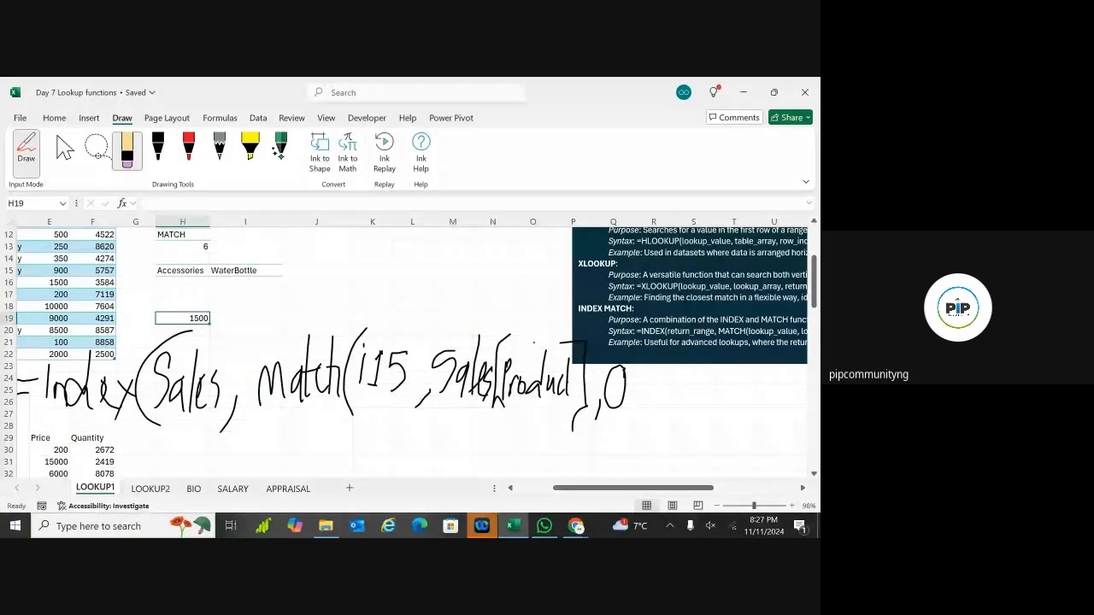
pyautogui.hotkey('ctrl', 'z')
pyautogui.hotkey('ctrl', 'z')
pyautogui.hotkey('ctrl', 'z')
pyautogui.hotkey('ctrl', 'z')
pyautogui.hotkey('ctrl', 'z')
pyautogui.hotkey('ctrl', 'z')
pyautogui.hotkey('ctrl', 'z')
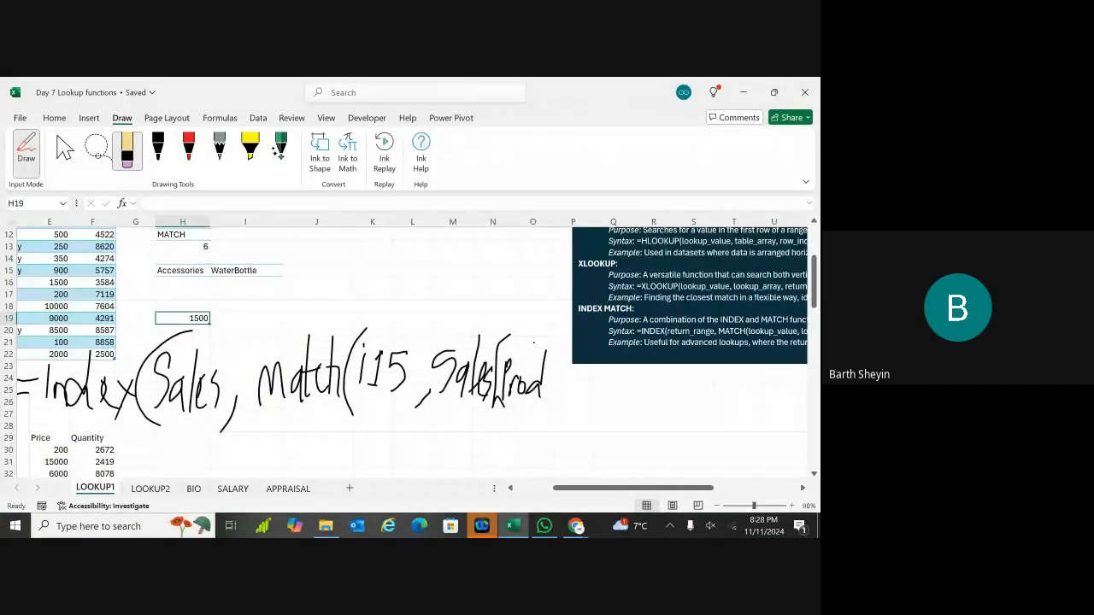
pyautogui.hotkey('ctrl', 'z')
pyautogui.hotkey('ctrl', 'z')
pyautogui.hotkey('ctrl', 'z')
pyautogui.hotkey('ctrl', 'z')
pyautogui.hotkey('ctrl', 'z')
pyautogui.hotkey('ctrl', 'z')
pyautogui.hotkey('ctrl', 'z')
pyautogui.hotkey('ctrl', 'z')
pyautogui.hotkey('ctrl', 'z')
pyautogui.hotkey('ctrl', 'z')
pyautogui.hotkey('ctrl', 'z')
pyautogui.hotkey('ctrl', 'z')
pyautogui.hotkey('ctrl', 'z')
pyautogui.hotkey('ctrl', 'z')
pyautogui.hotkey('ctrl', 'z')
pyautogui.hotkey('ctrl', 'z')
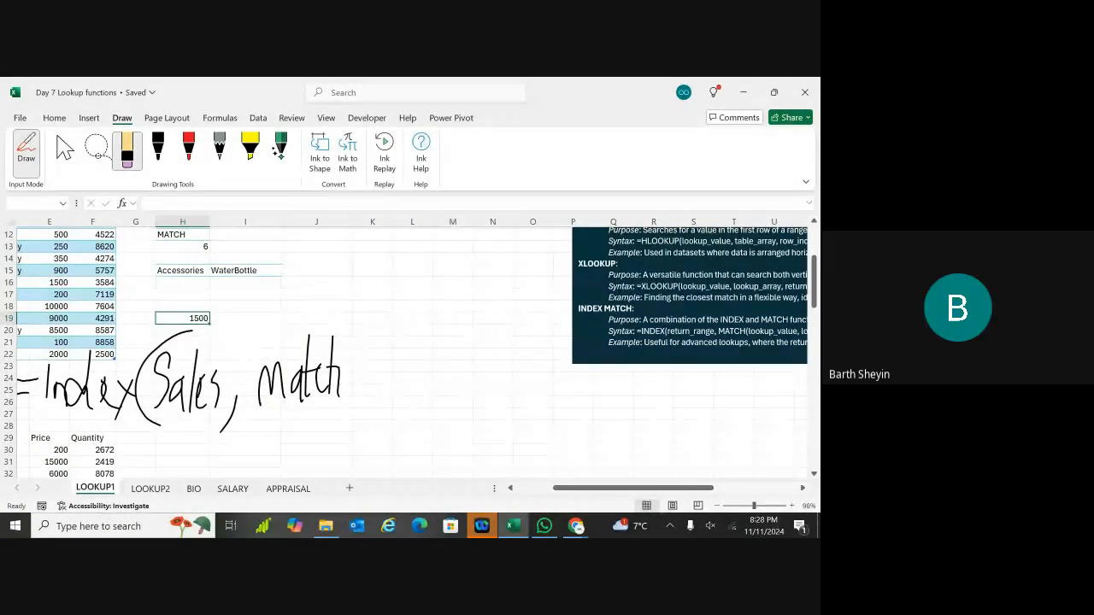
pyautogui.hotkey('ctrl', 'z')
pyautogui.hotkey('ctrl', 'z')
pyautogui.hotkey('ctrl', 'z')
pyautogui.hotkey('ctrl', 'z')
pyautogui.hotkey('ctrl', 'z')
pyautogui.hotkey('ctrl', 'z')
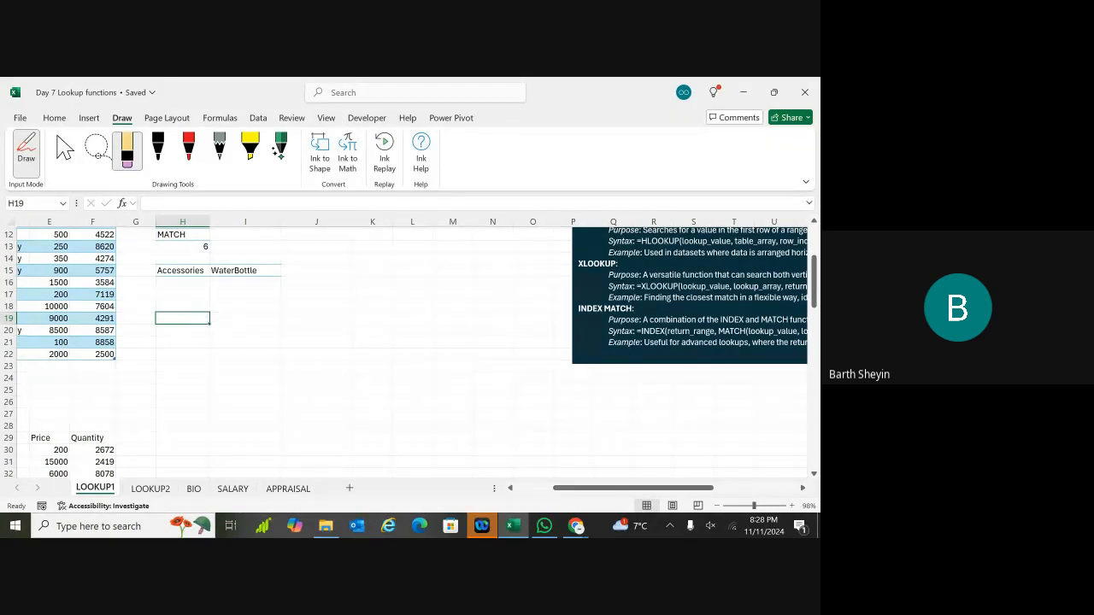
pyautogui.press('Escape')
pyautogui.hscroll(-3, 412, 352)
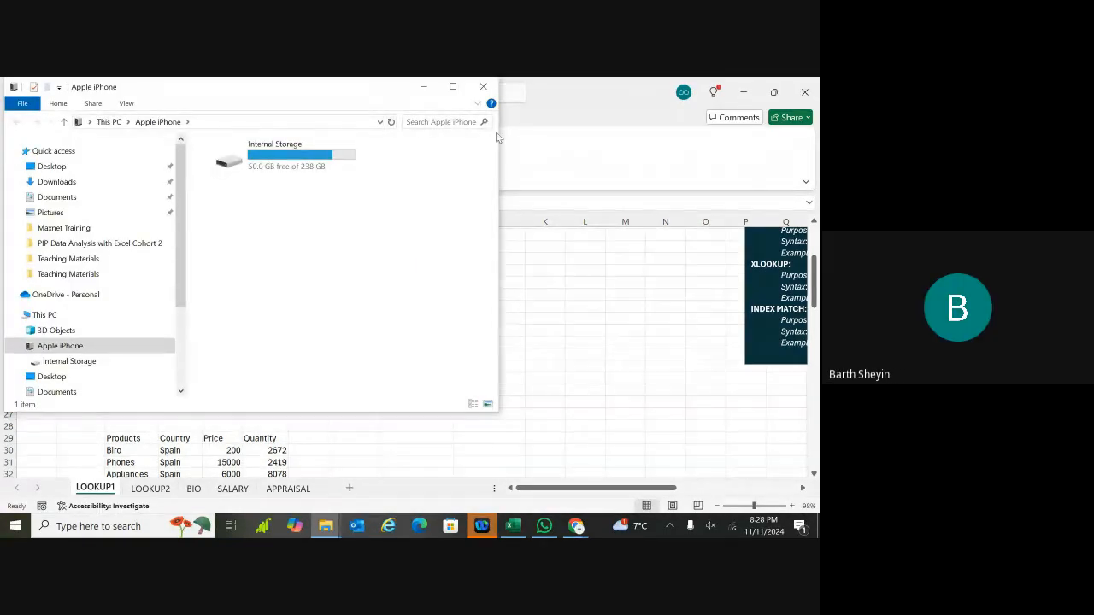
# Step: Close the Apple iPhone File Explorer window
pyautogui.click(483, 88)
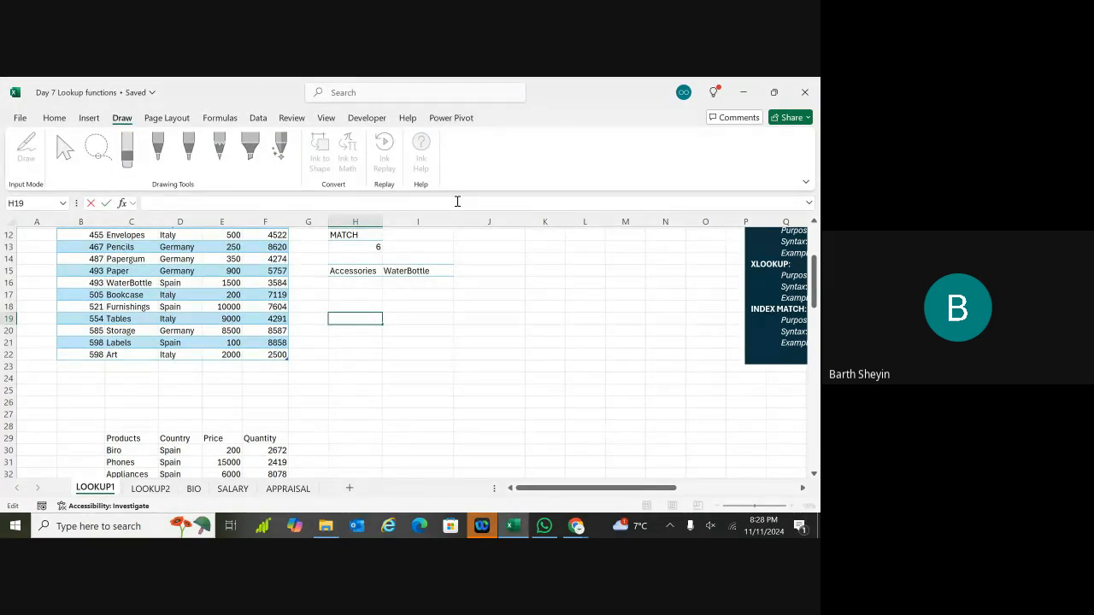
pyautogui.click(472, 270)
pyautogui.click(472, 271)
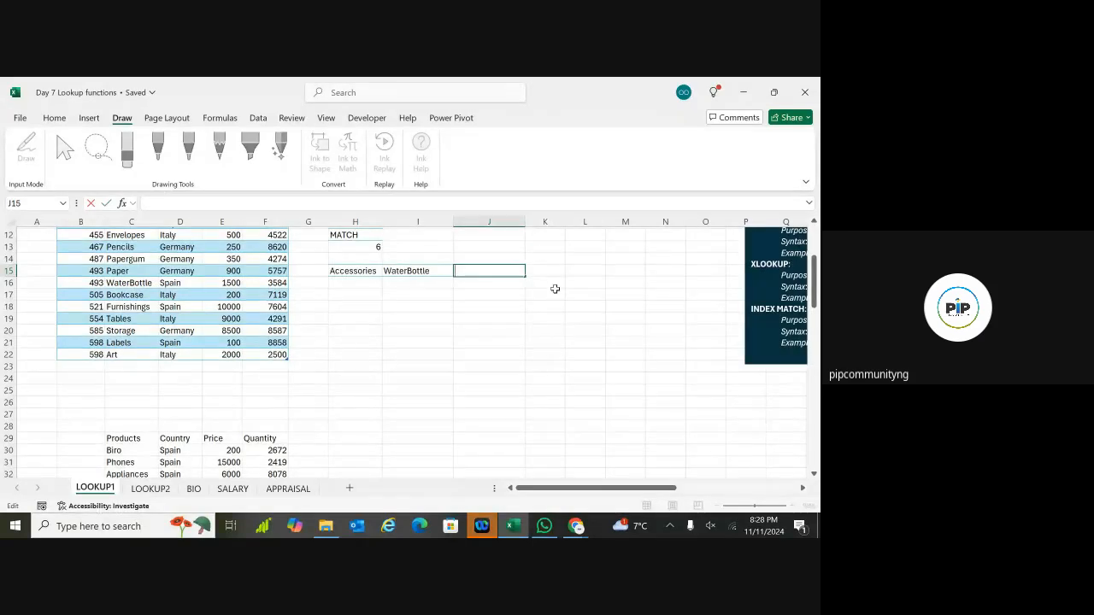
pyautogui.click(555, 291)
pyautogui.hotkey('ctrl', 'z')
pyautogui.hotkey('ctrl', 'z')
pyautogui.hotkey('ctrl', 'z')
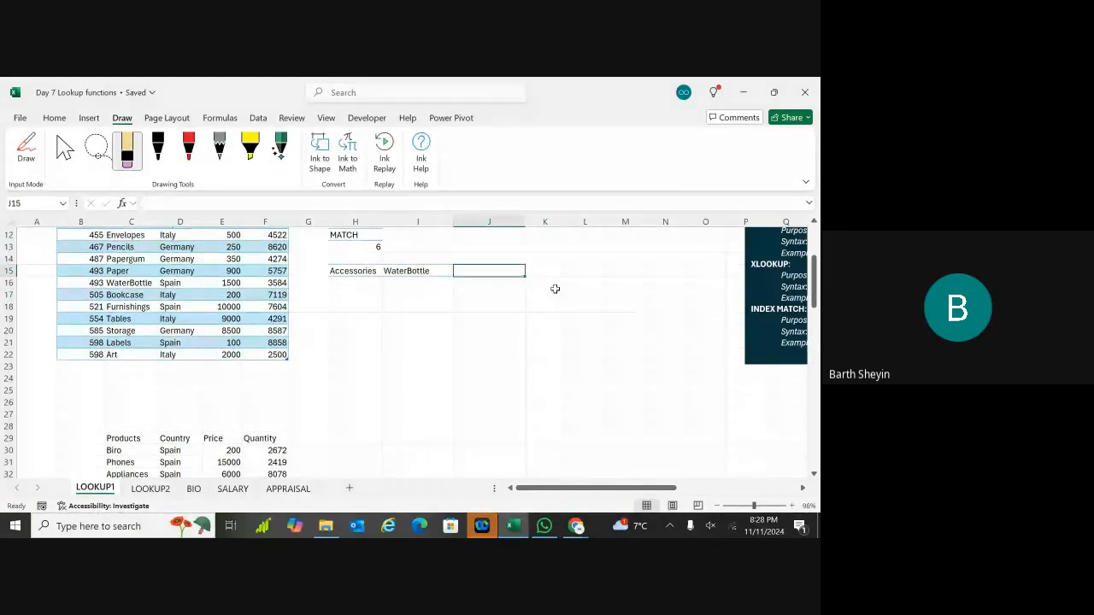
pyautogui.hotkey('ctrl', 'z')
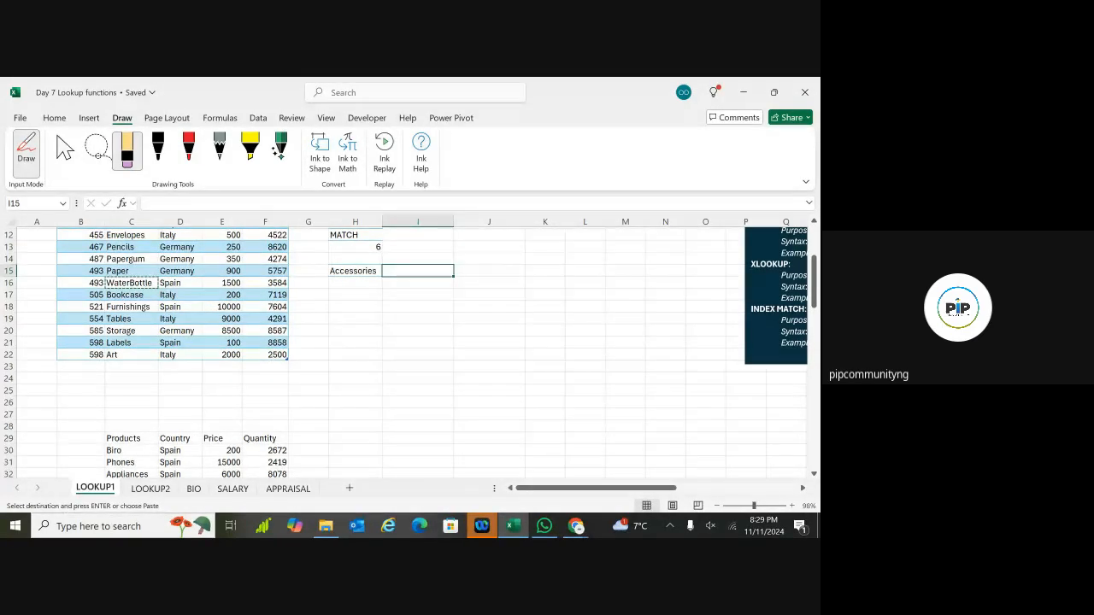
pyautogui.click(54, 118)
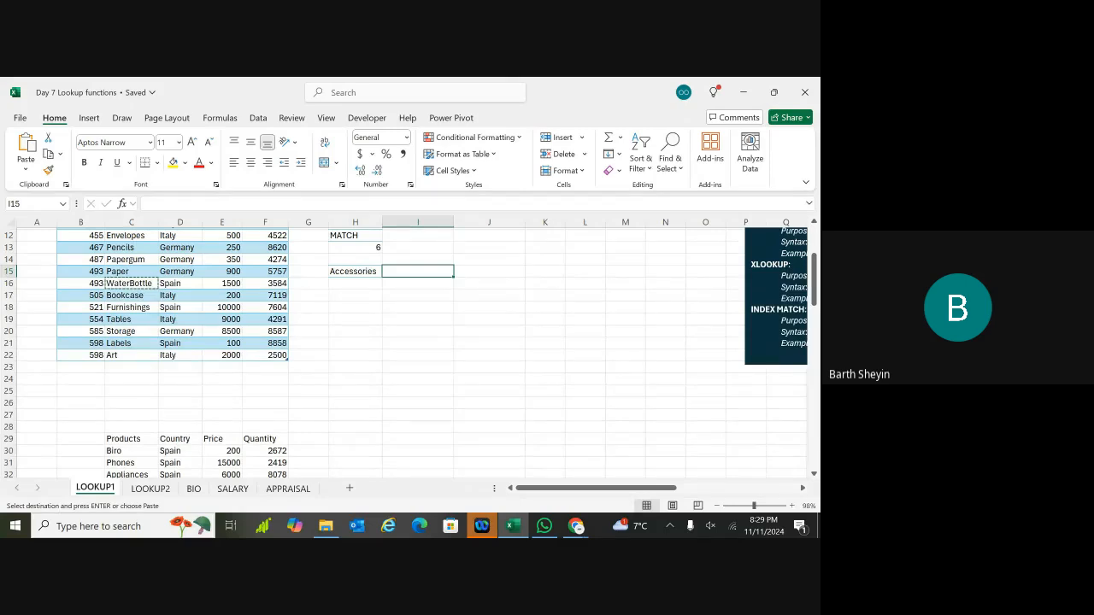
pyautogui.press('Return')
pyautogui.press('Right')
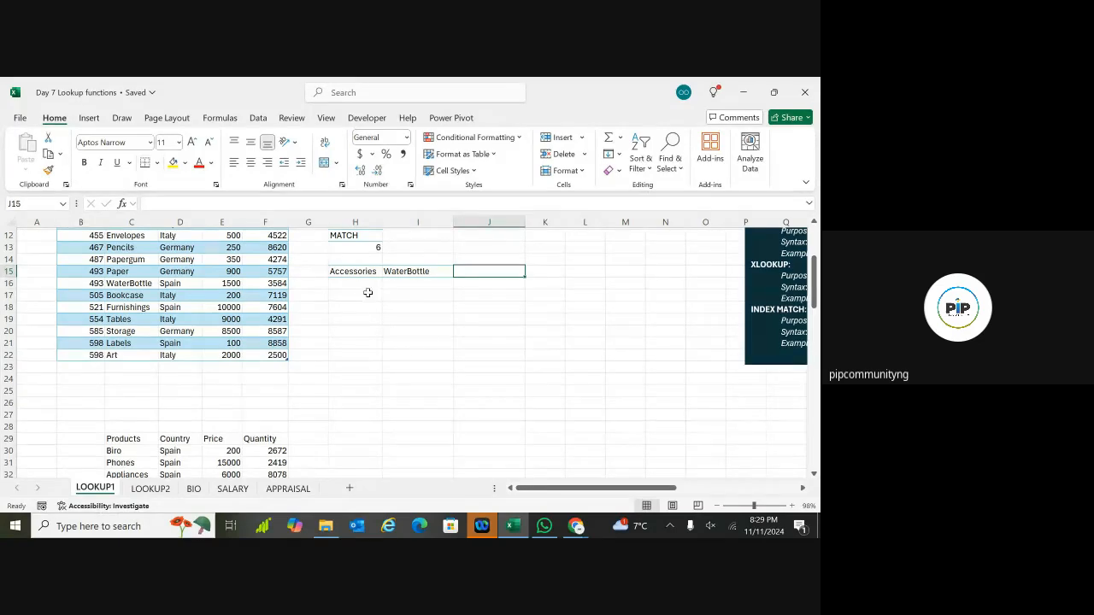
pyautogui.click(418, 344)
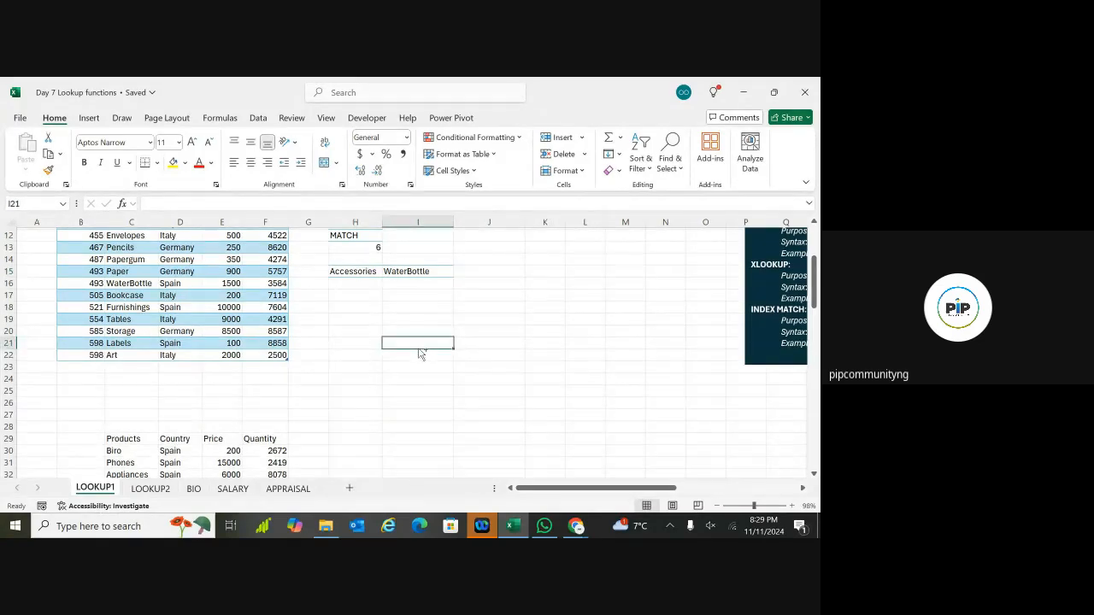
pyautogui.click(418, 272)
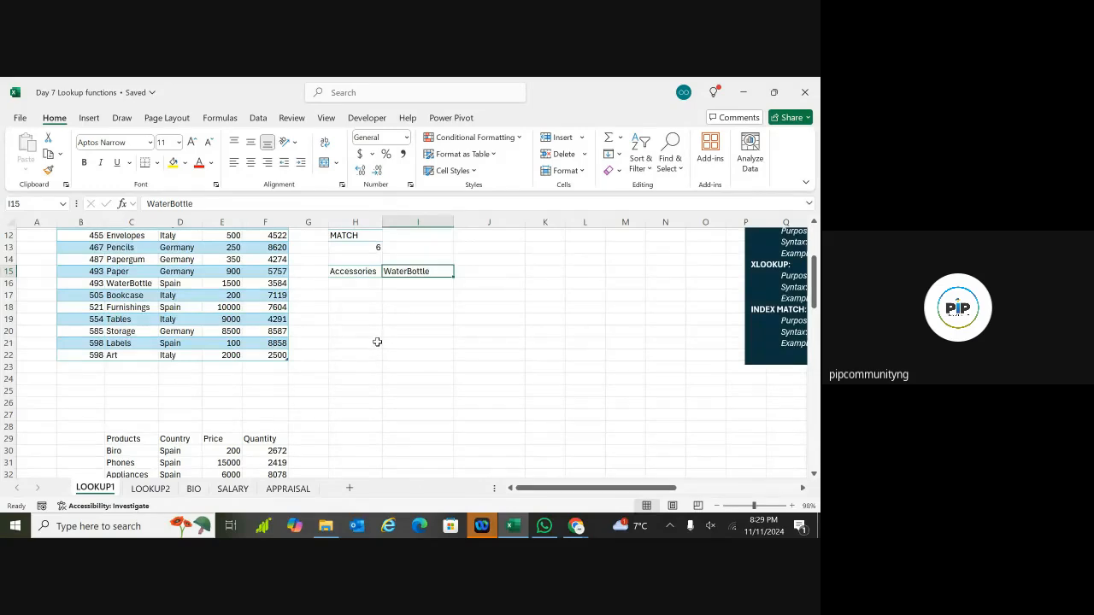
pyautogui.hotkey('ctrl', 'z')
pyautogui.hotkey('ctrl', 'z')
pyautogui.hotkey('ctrl', 'z')
pyautogui.hotkey('ctrl', 'z')
pyautogui.hotkey('ctrl', 'z')
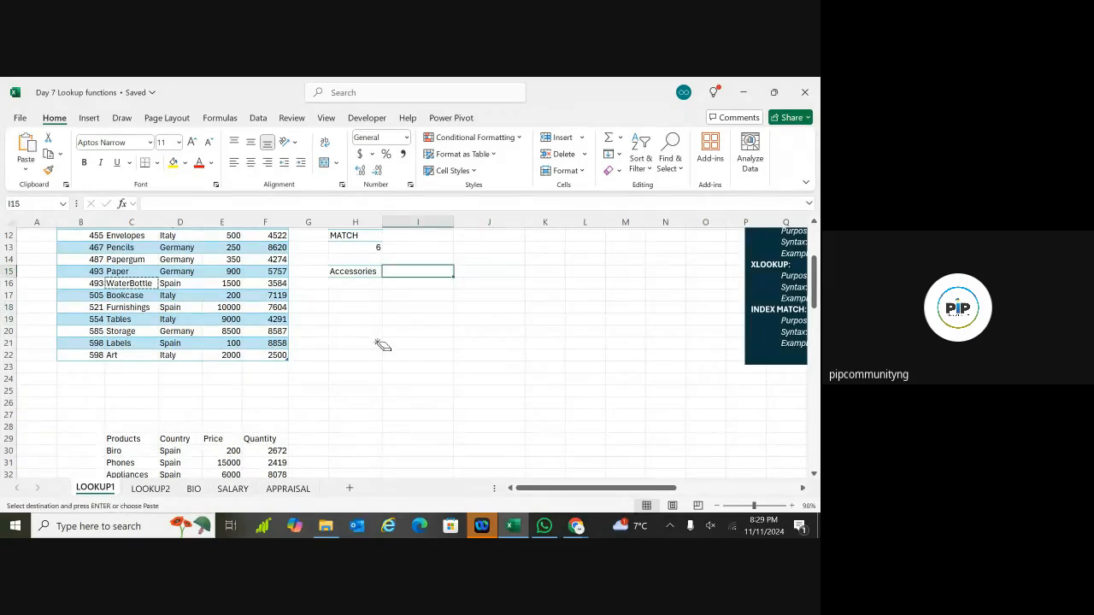
pyautogui.hotkey('ctrl', 'z')
pyautogui.hotkey('ctrl', 'z')
pyautogui.hotkey('ctrl', 'z')
pyautogui.hotkey('ctrl', 'z')
pyautogui.hotkey('ctrl', 'z')
pyautogui.hotkey('ctrl', 'z')
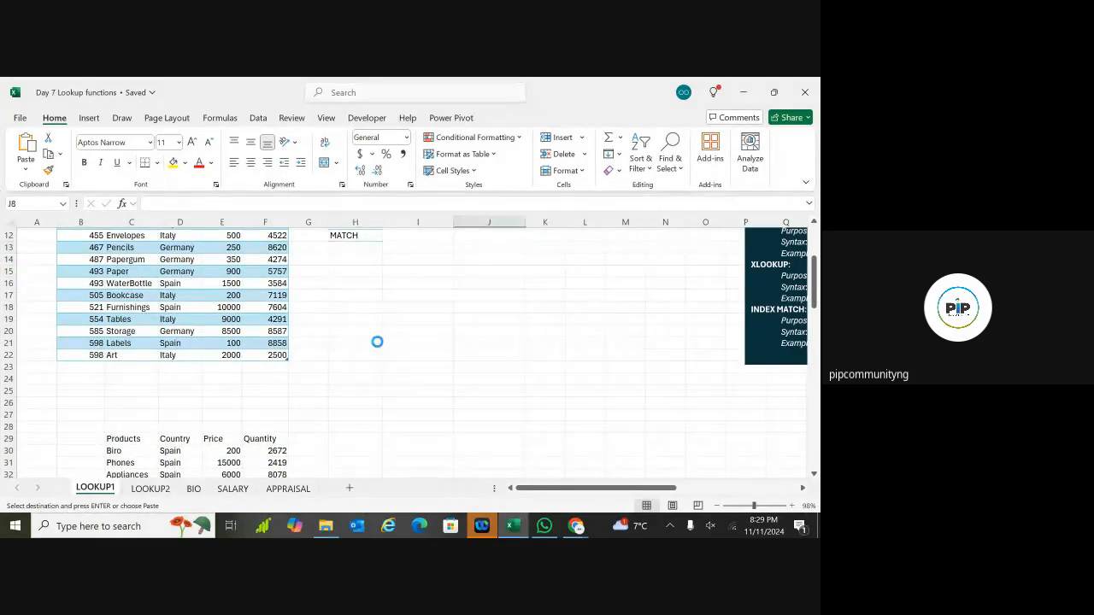
pyautogui.hotkey('ctrl', 'z')
pyautogui.hotkey('ctrl', 'z')
pyautogui.hotkey('ctrl', 'z')
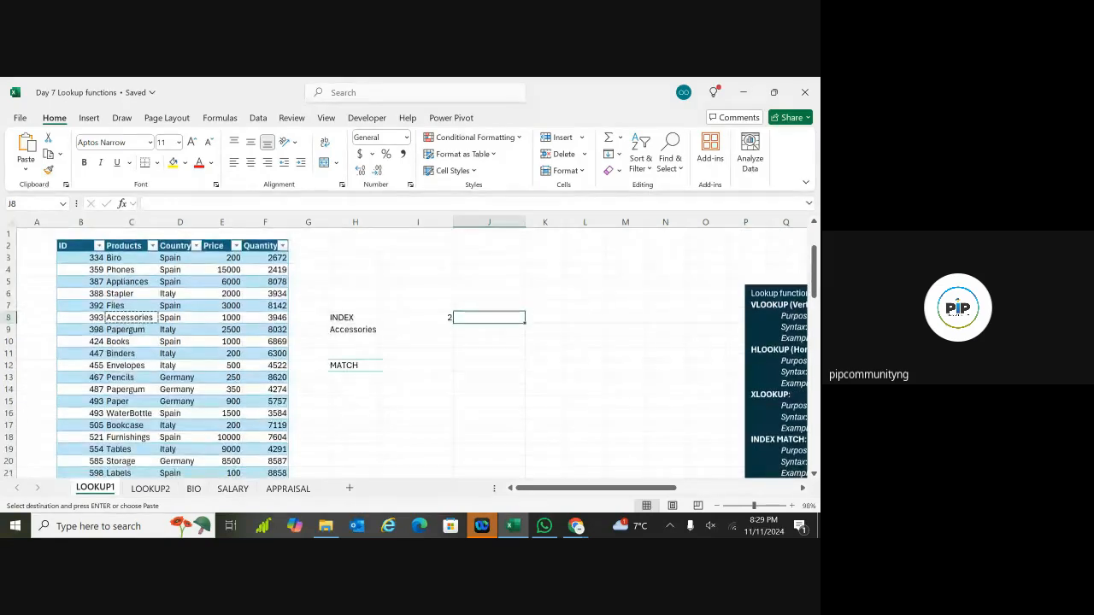
pyautogui.hotkey('ctrl', 'y')
pyautogui.hotkey('ctrl', 'y')
pyautogui.hotkey('ctrl', 'y')
pyautogui.hotkey('ctrl', 'y')
pyautogui.hotkey('ctrl', 'y')
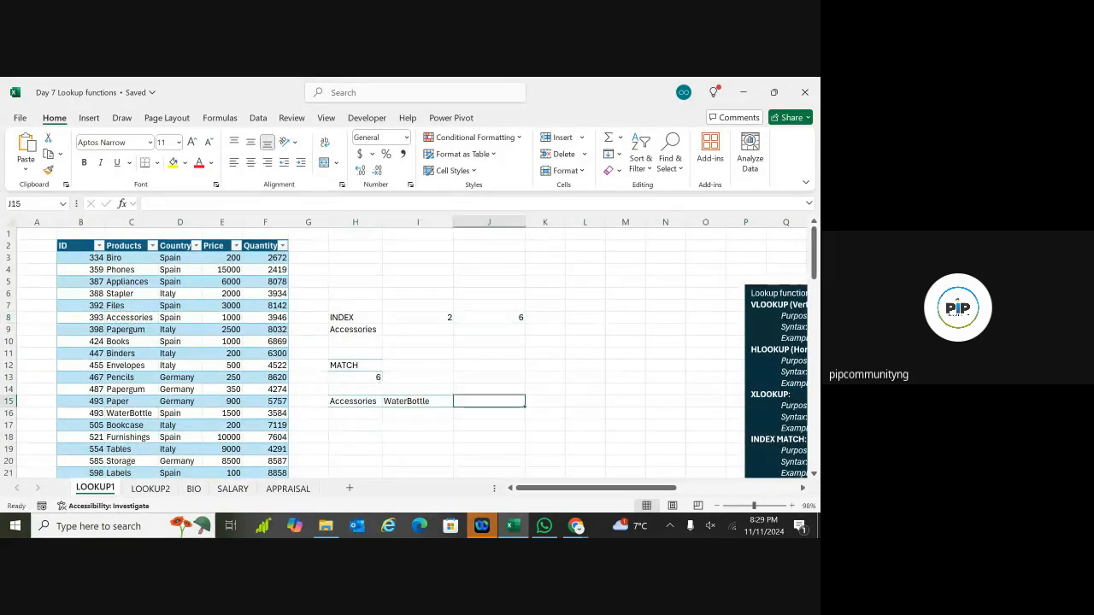
pyautogui.scroll(-2, 351, 359)
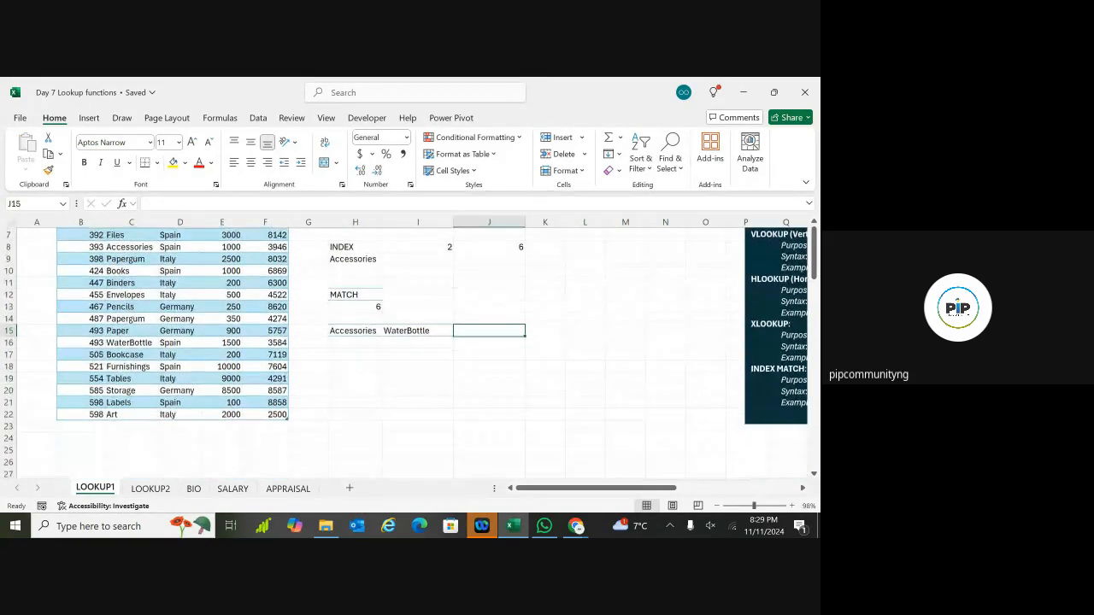
pyautogui.click(349, 342)
# Step: In I19 start =INDEX(SALES, MATCH(I15 with WaterBottle as the lookup value
pyautogui.click(379, 378)
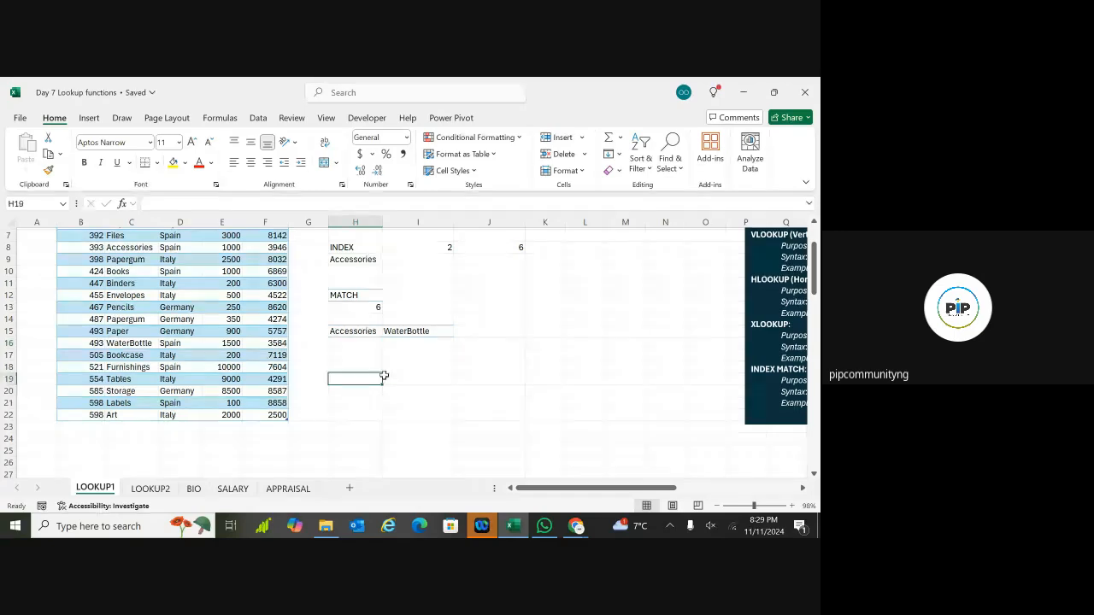
pyautogui.click(389, 380)
pyautogui.write('=')
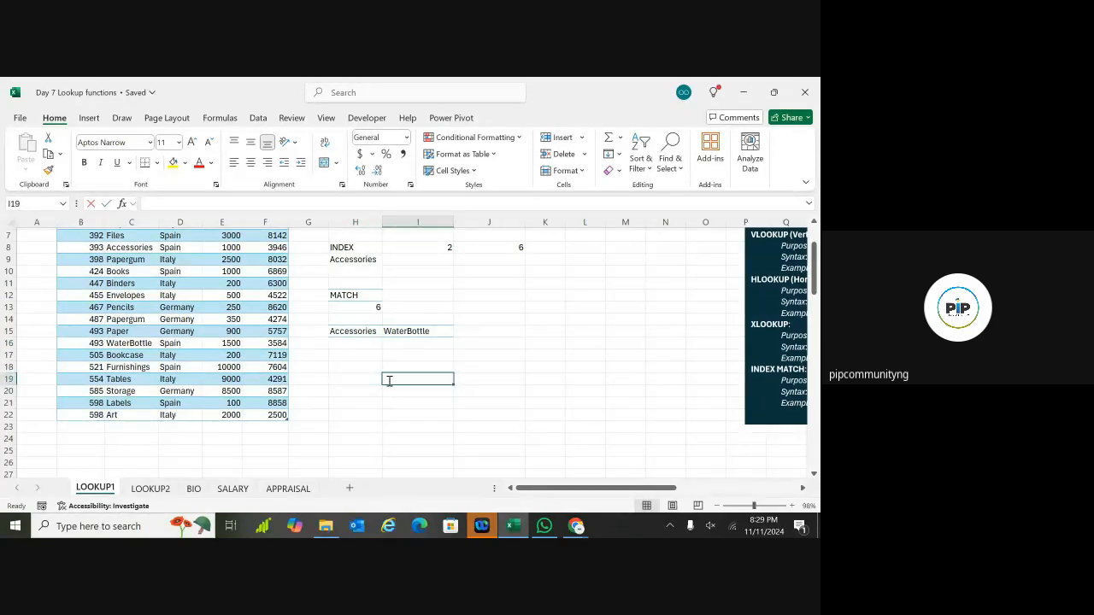
pyautogui.write('IN')
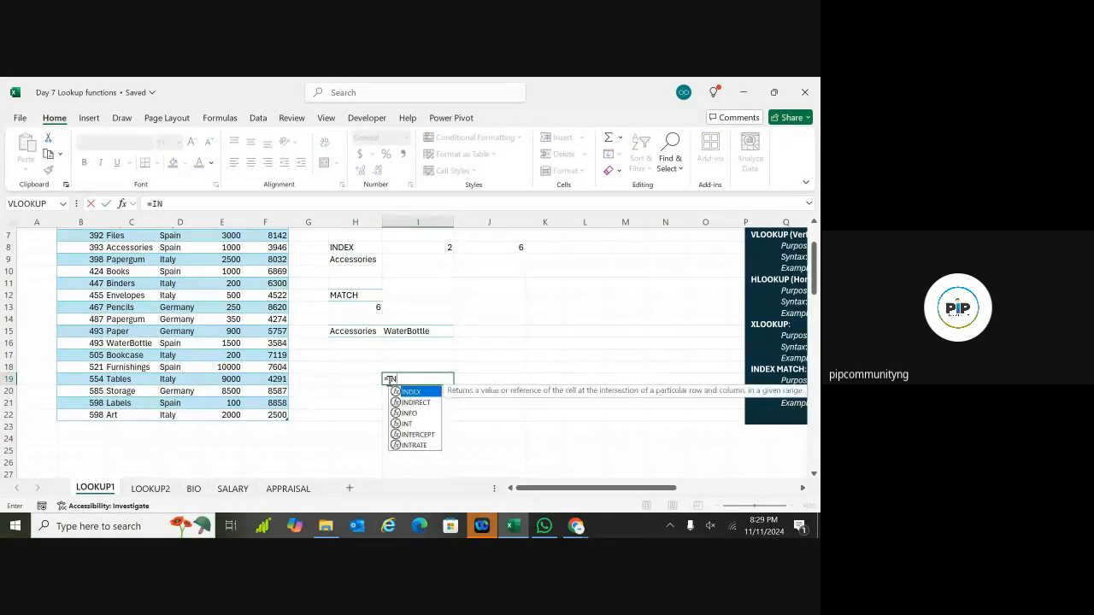
pyautogui.write('DEX')
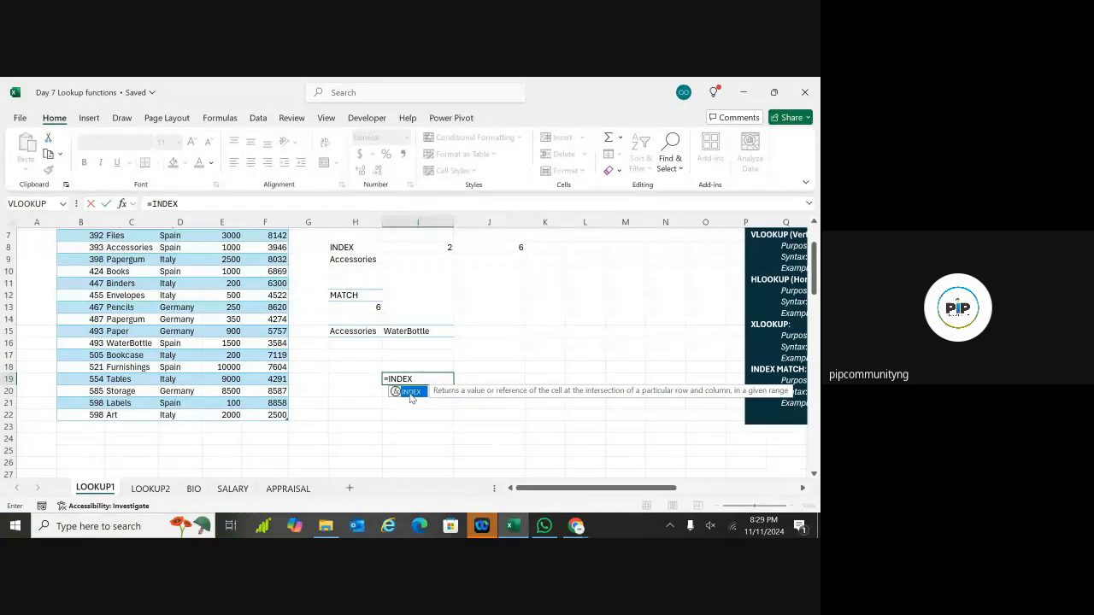
pyautogui.write('(')
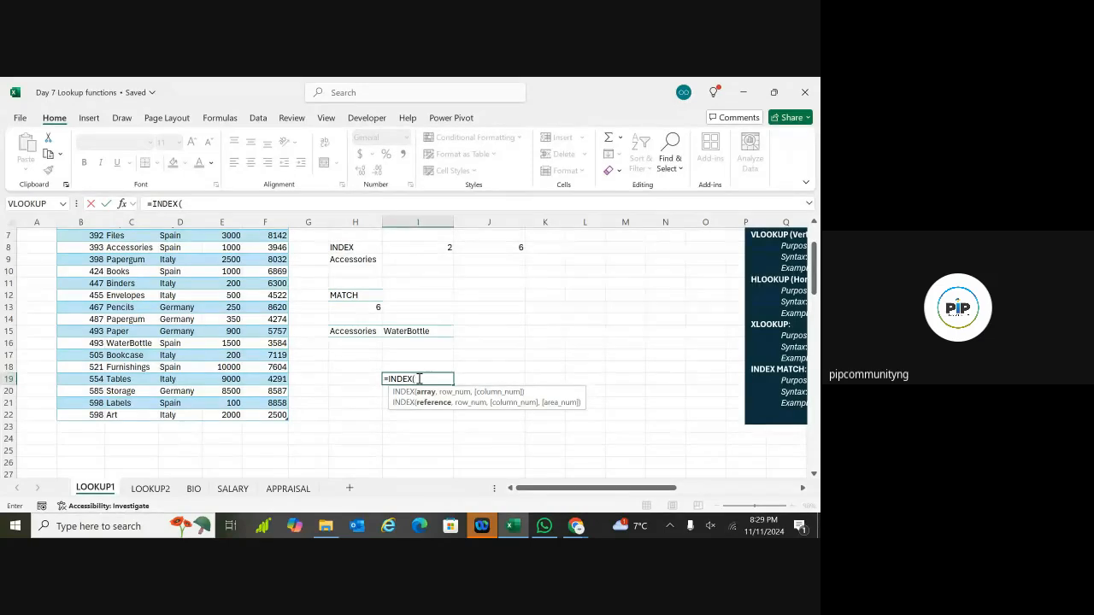
pyautogui.write('SALES')
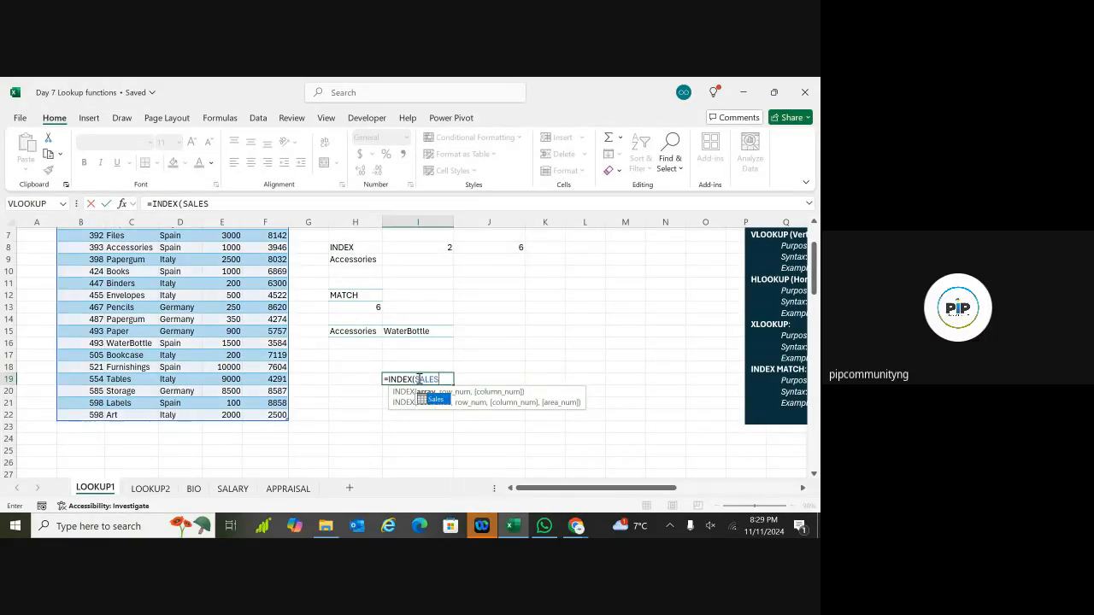
pyautogui.write(',')
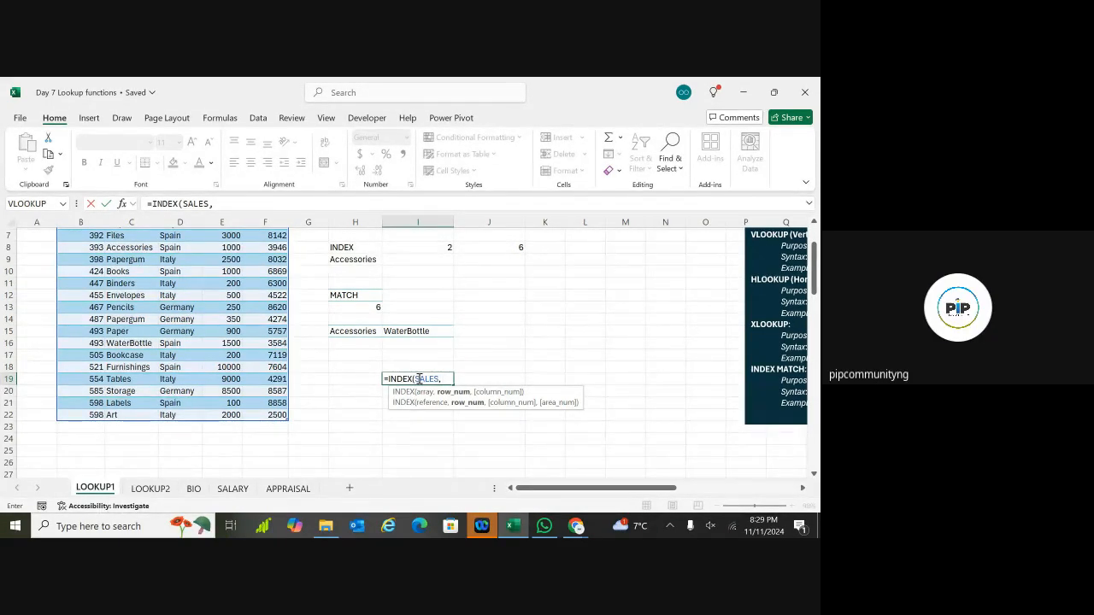
pyautogui.write('MATCH')
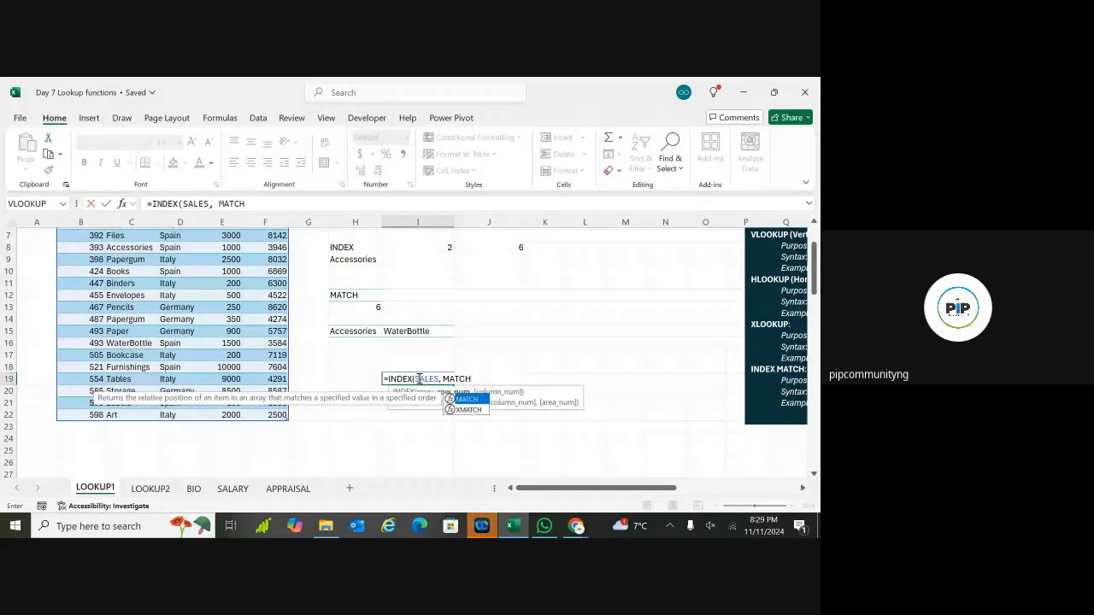
pyautogui.doubleClick(476, 399)
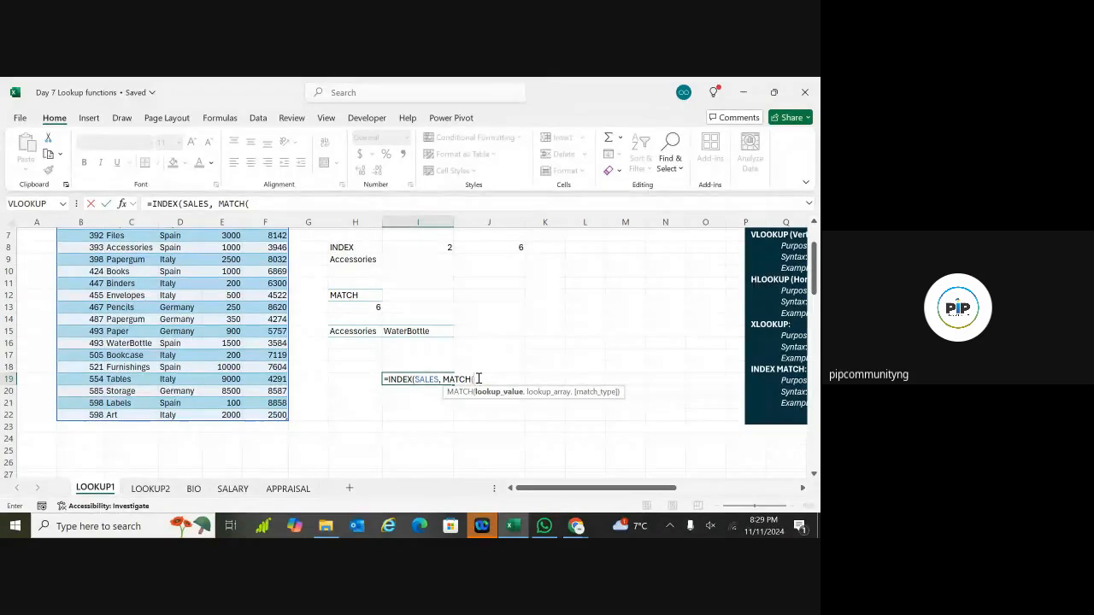
pyautogui.click(427, 331)
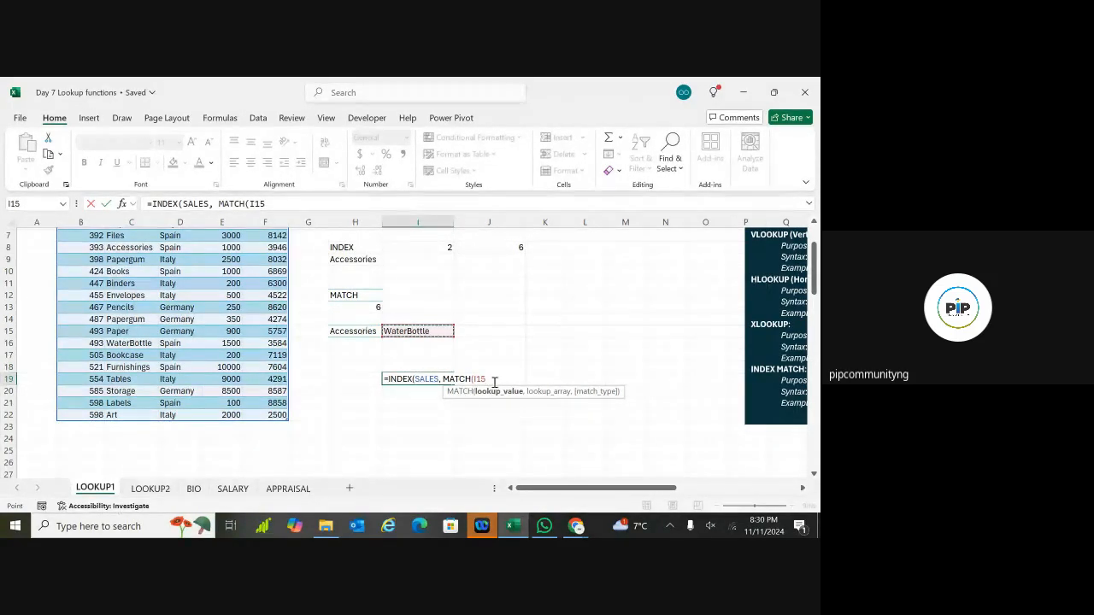
# Step: Add Sales[Products], exact match 0 and column 4, then enter it to return 1500
pyautogui.write(',')
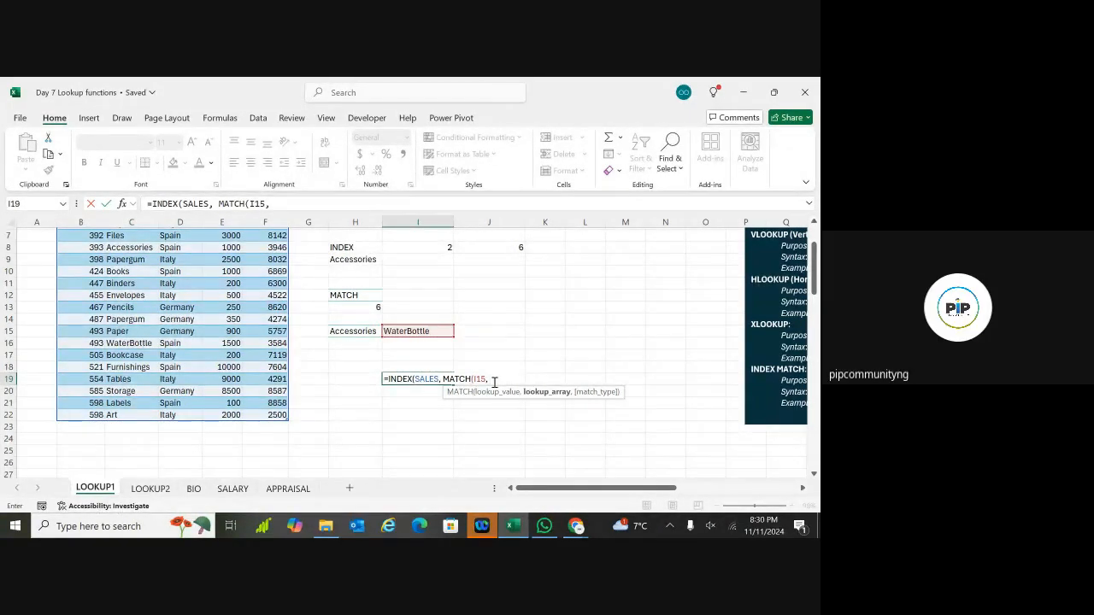
pyautogui.write(' SALES')
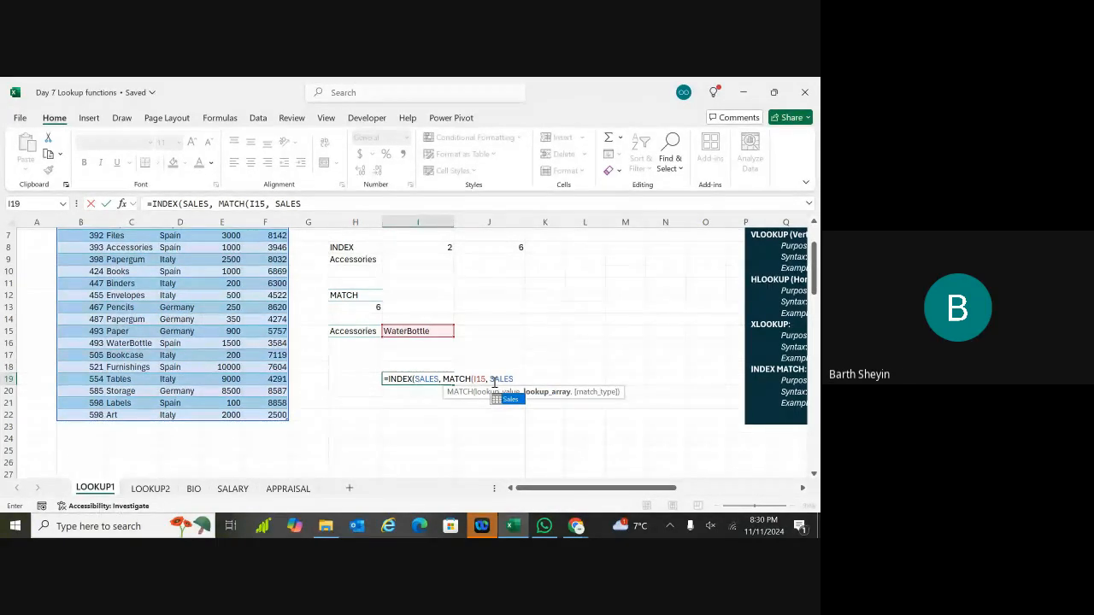
pyautogui.doubleClick(504, 399)
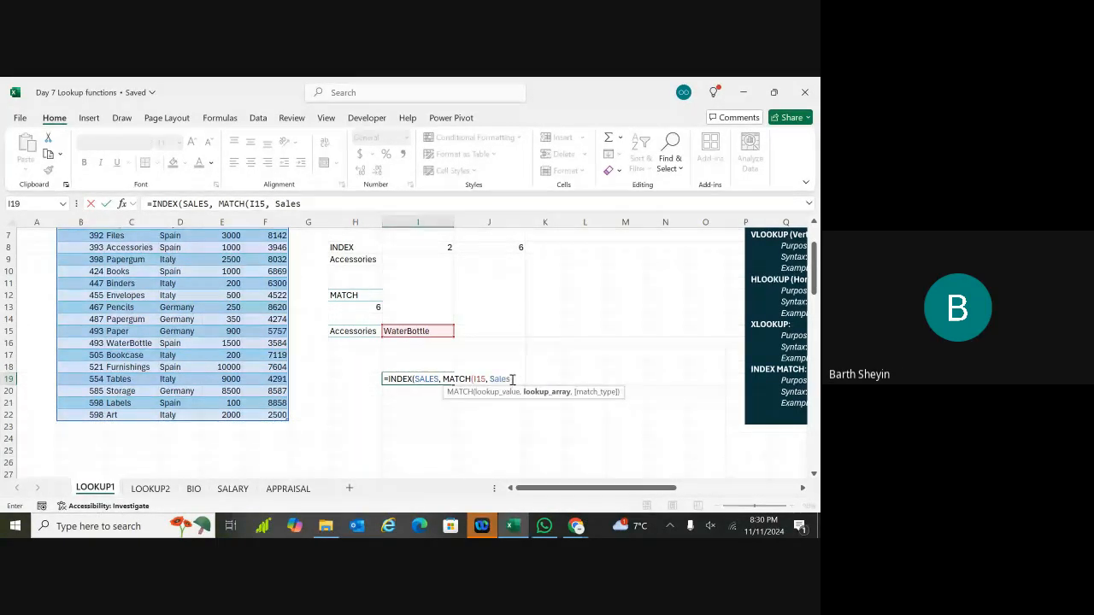
pyautogui.write('[PRODIC')
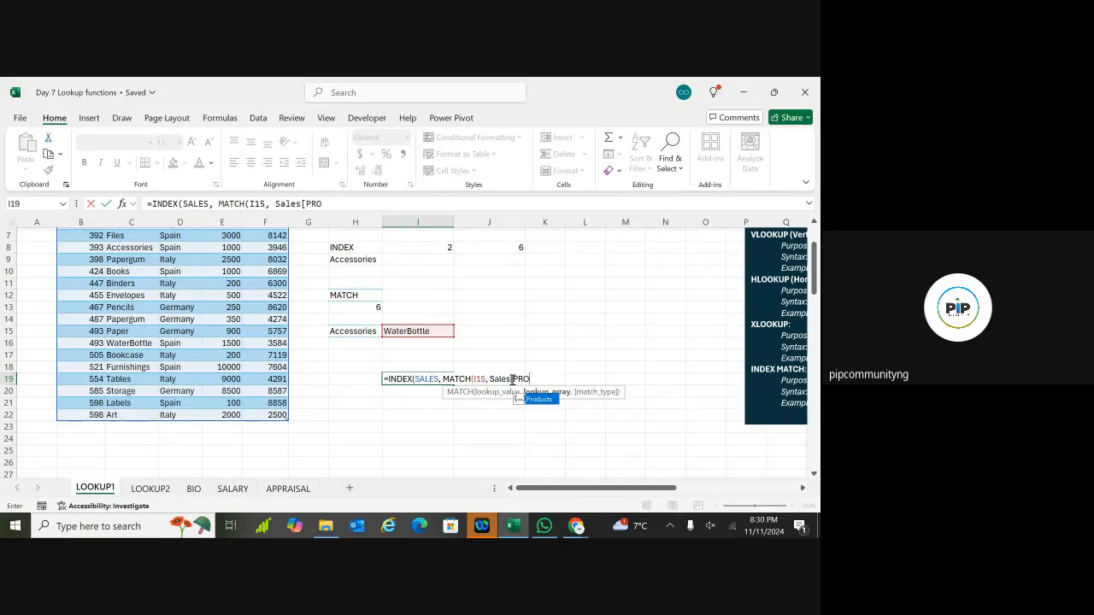
pyautogui.press('BackSpace')
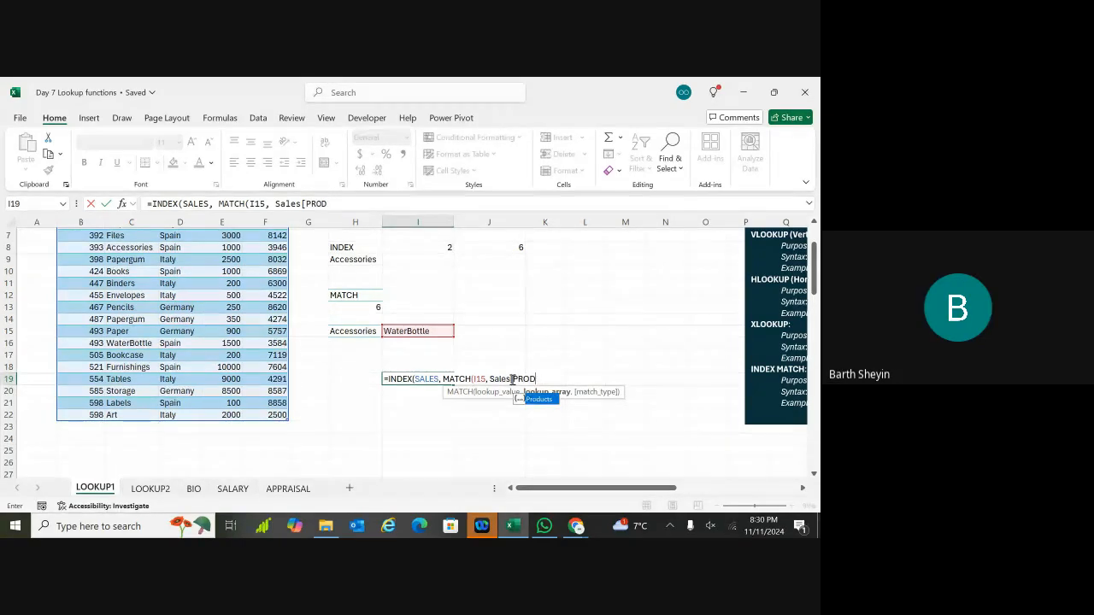
pyautogui.write('UCT')
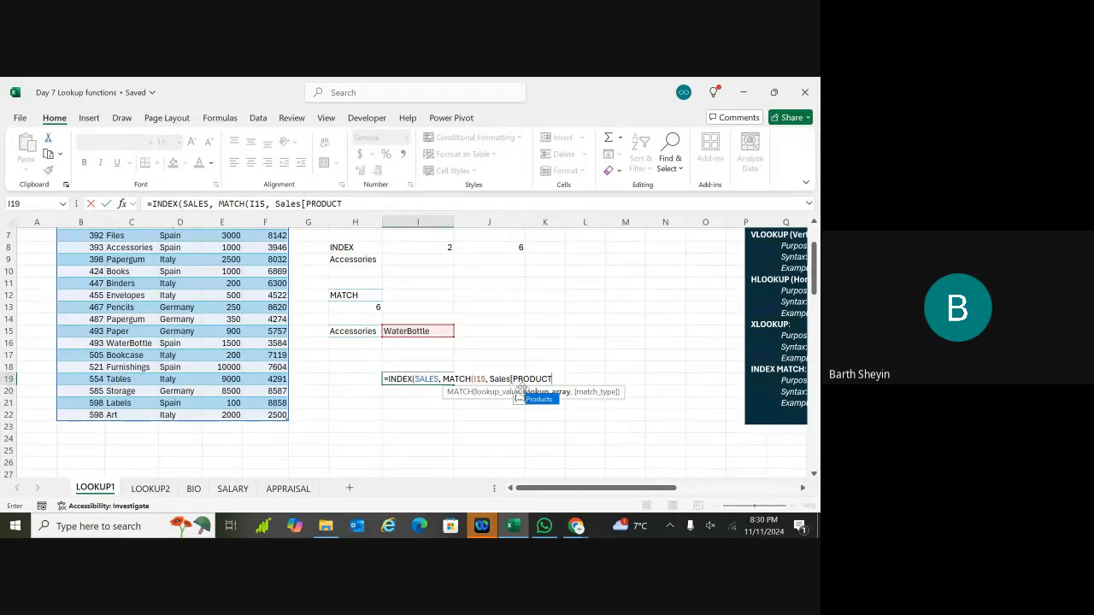
pyautogui.press('Tab')
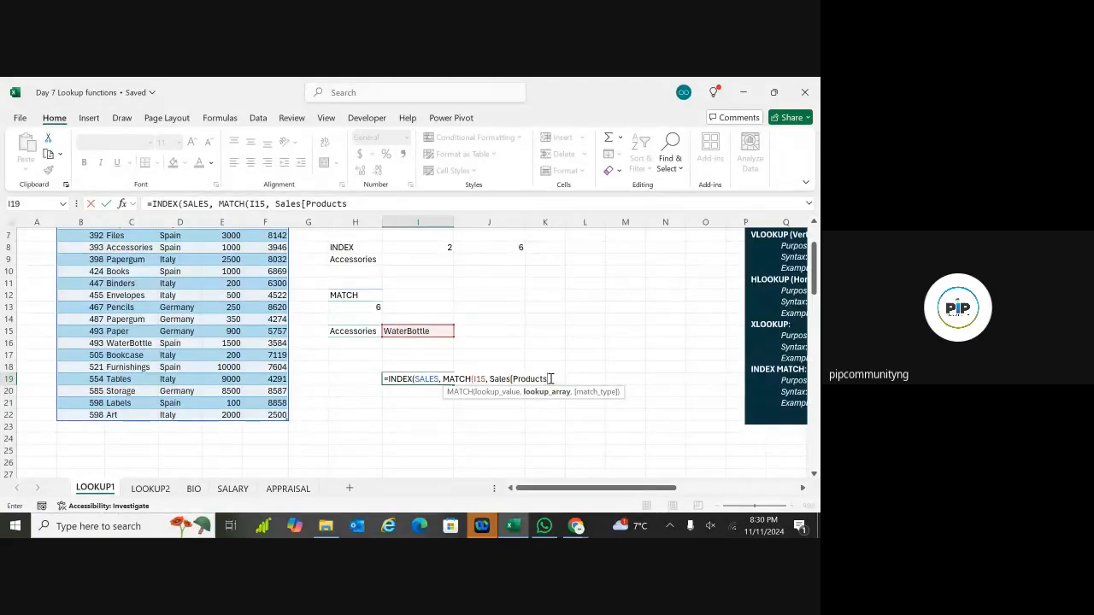
pyautogui.write(']')
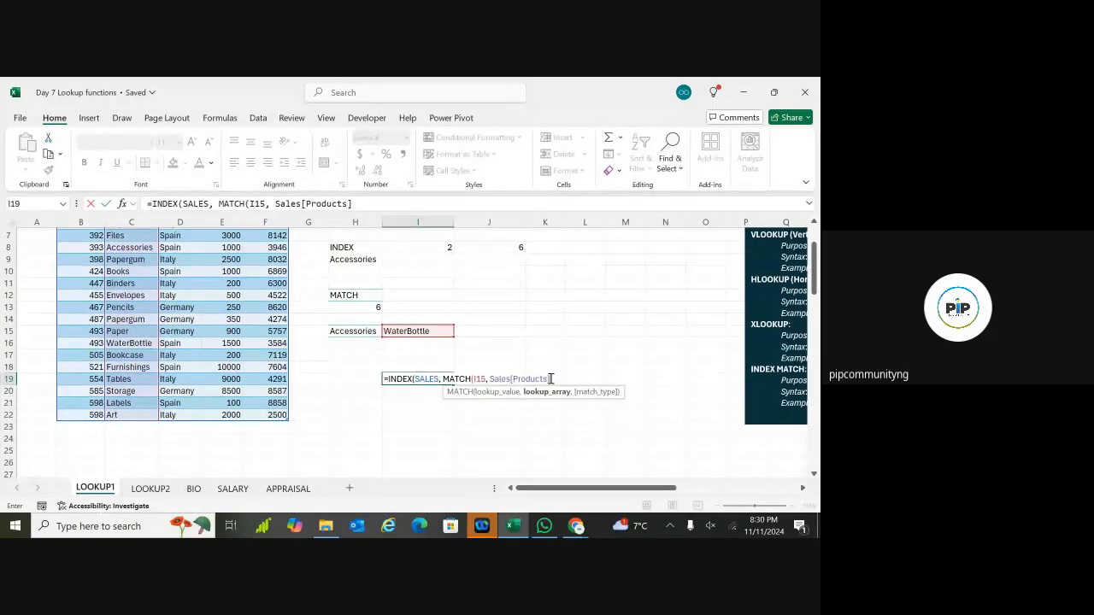
pyautogui.write(',')
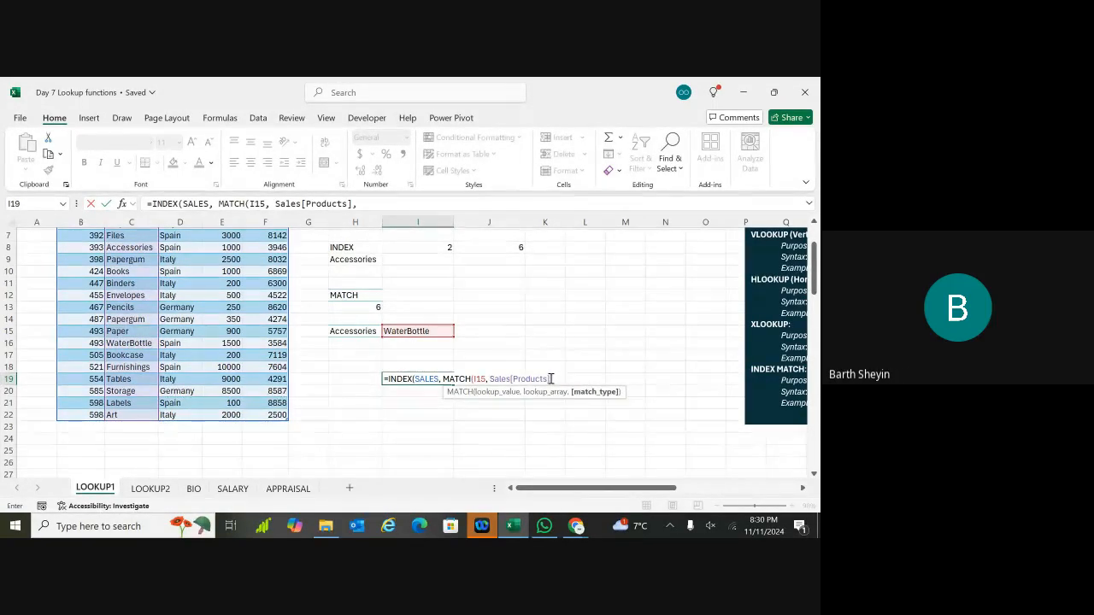
pyautogui.write('0')
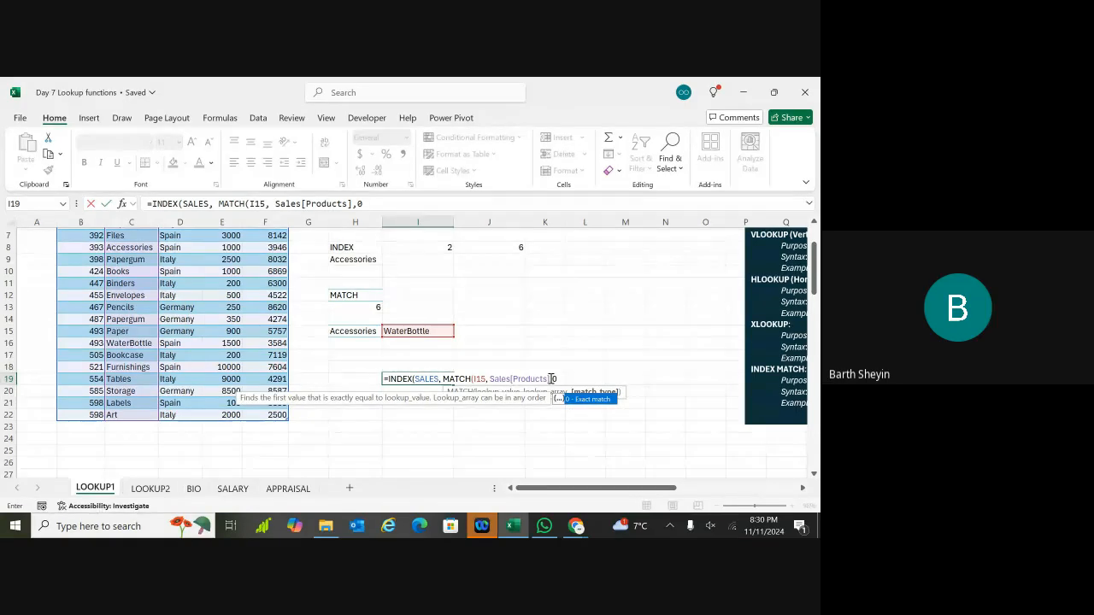
pyautogui.write(')')
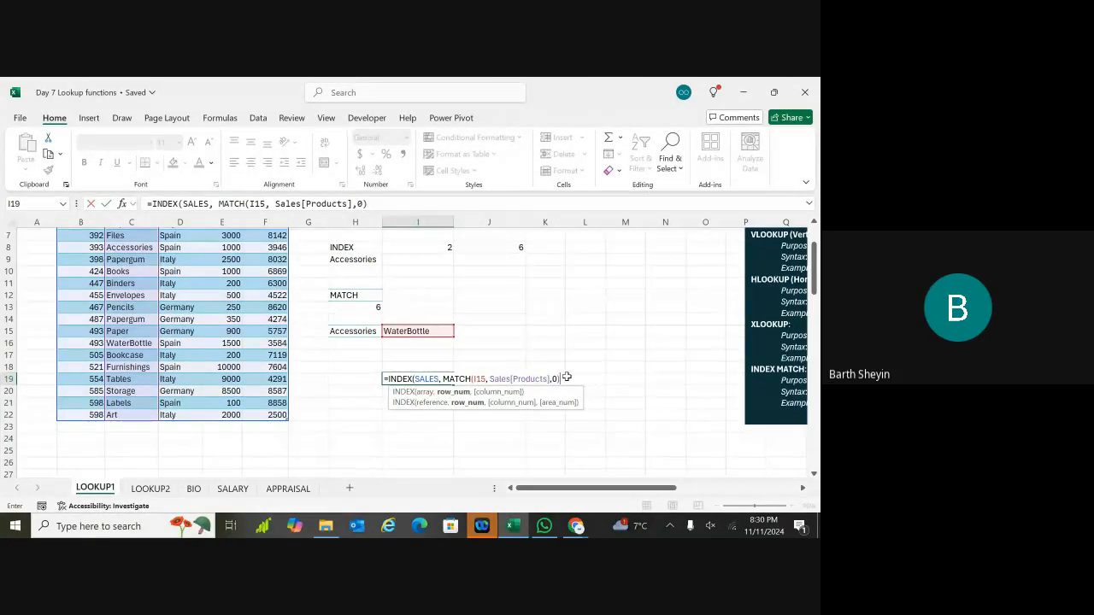
pyautogui.write(', 4')
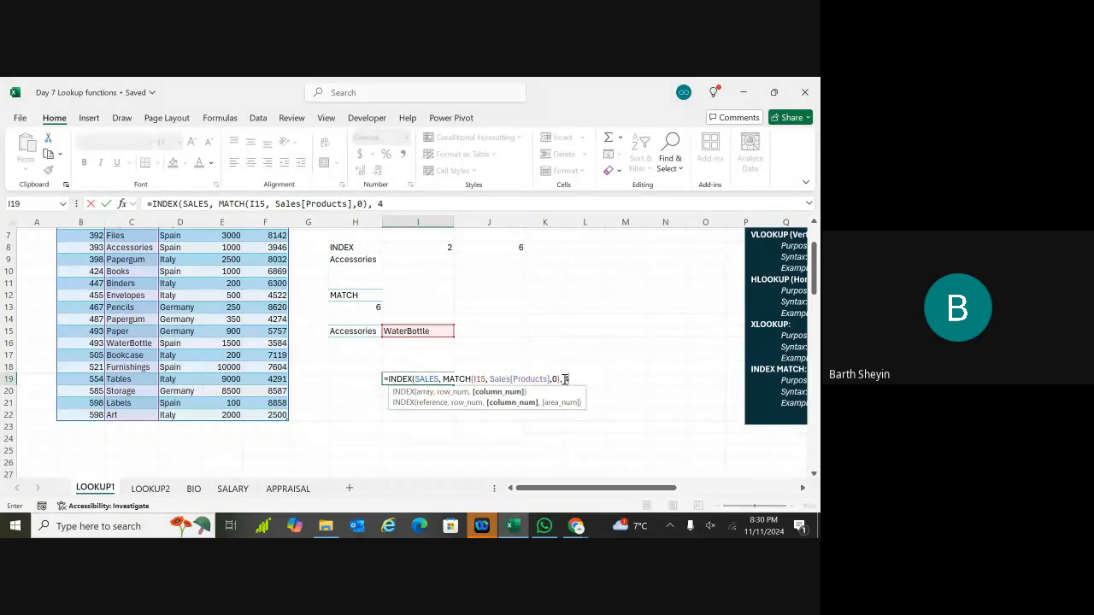
pyautogui.write(')')
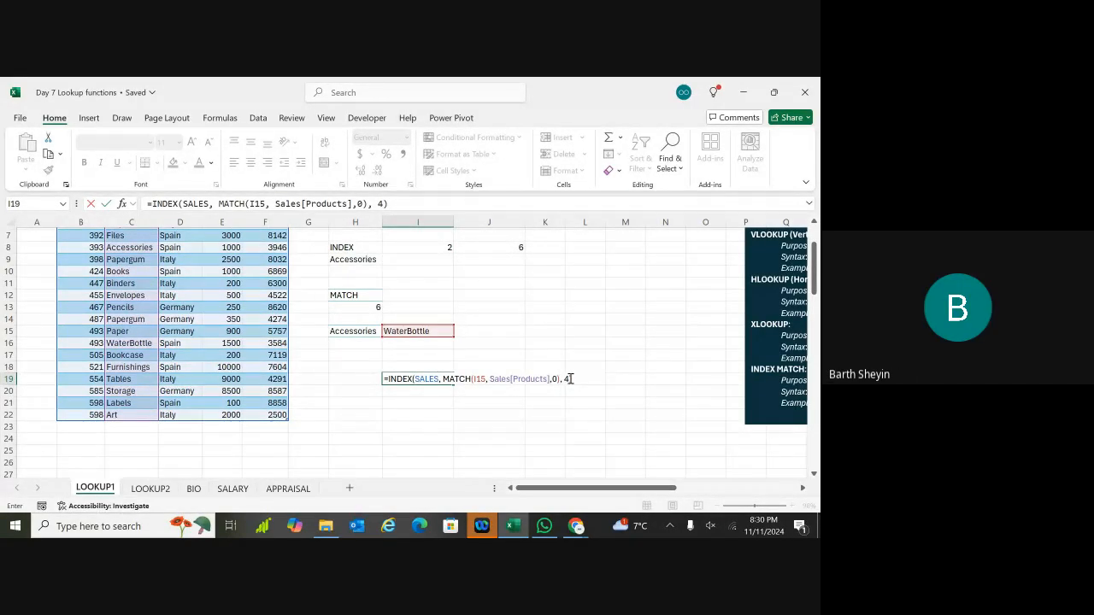
pyautogui.press('Return')
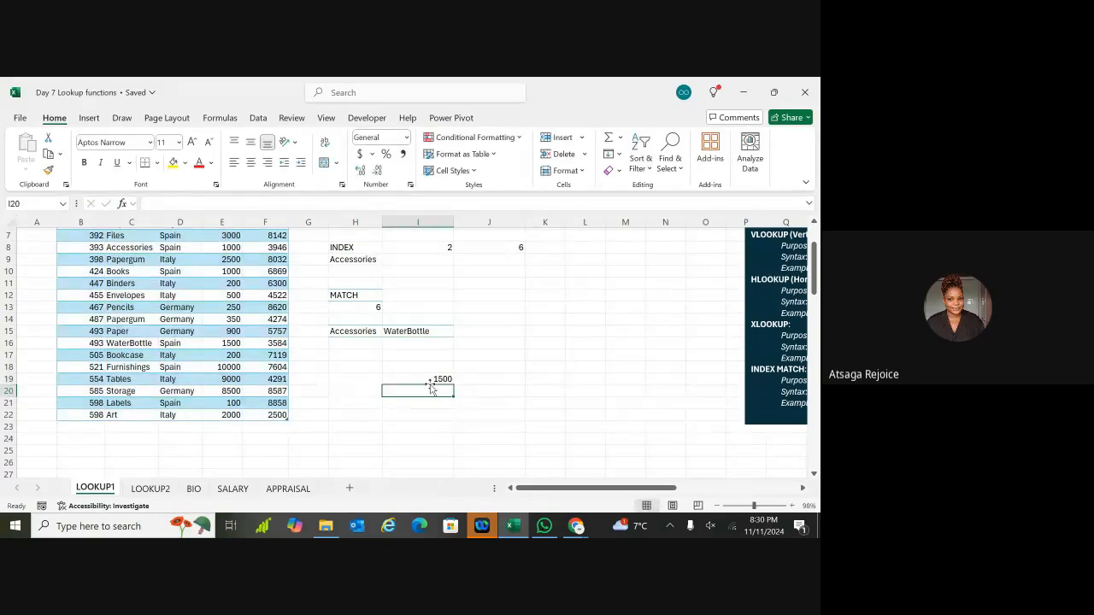
pyautogui.moveTo(429, 386); pyautogui.dragTo(432, 385)
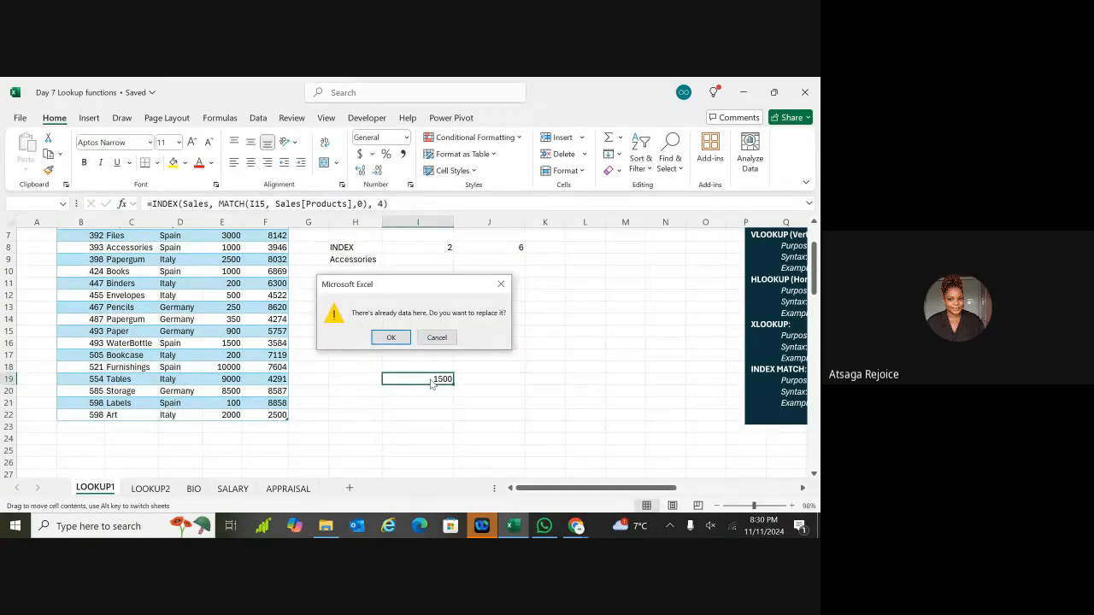
pyautogui.click(501, 284)
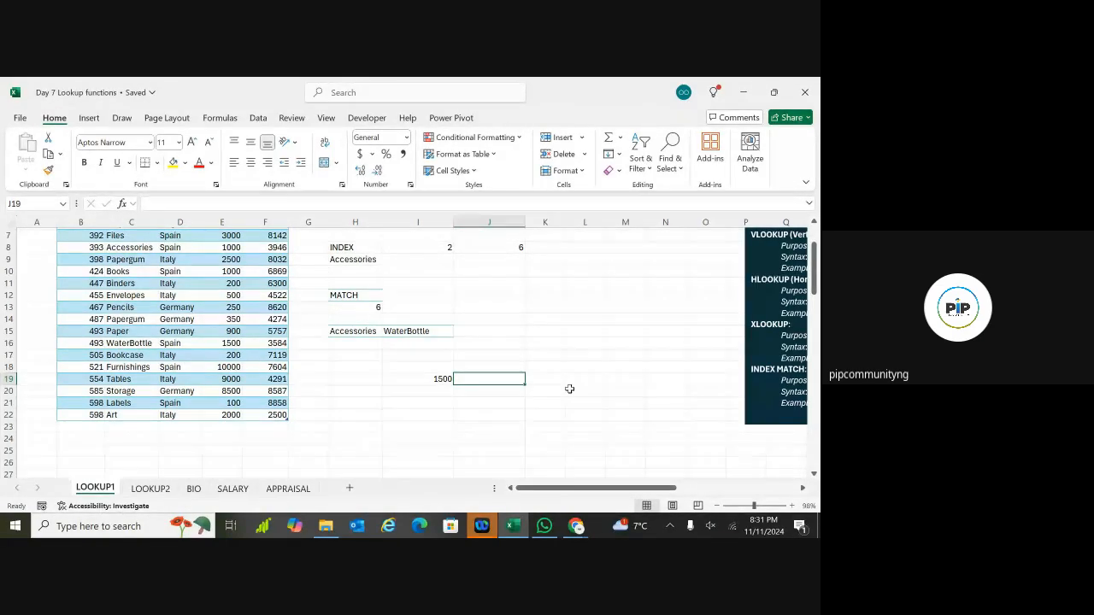
# Step: Remove the stray 'bINDE' text typed into J15 so the cell stays empty
pyautogui.scroll(2, 569, 387)
pyautogui.scroll(-1, 410, 350)
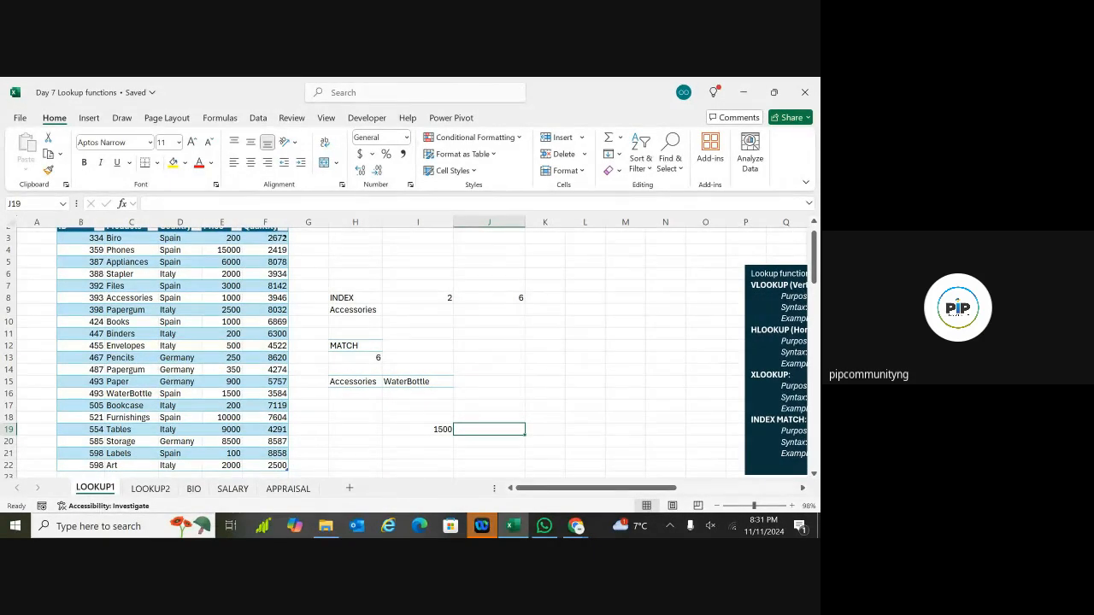
pyautogui.click(570, 390)
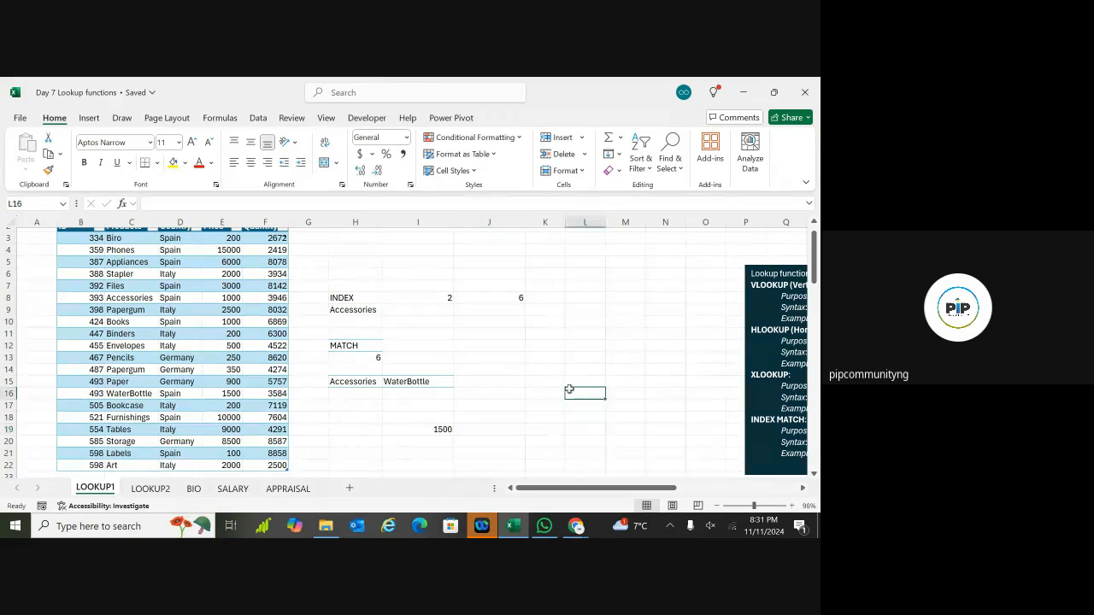
pyautogui.click(417, 350)
pyautogui.press('Down')
pyautogui.press('Down')
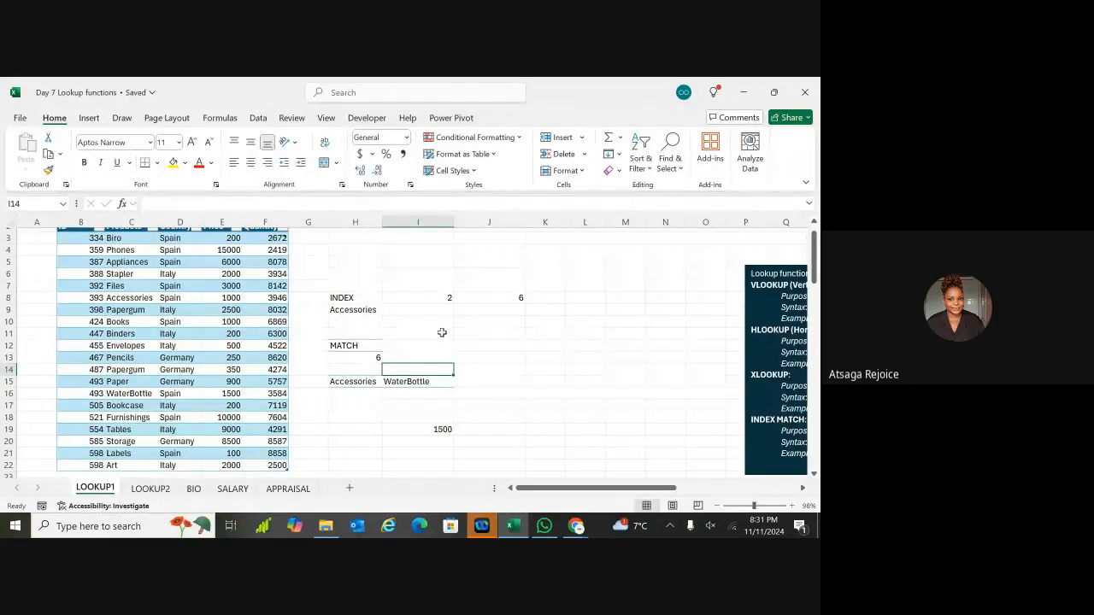
pyautogui.doubleClick(478, 384)
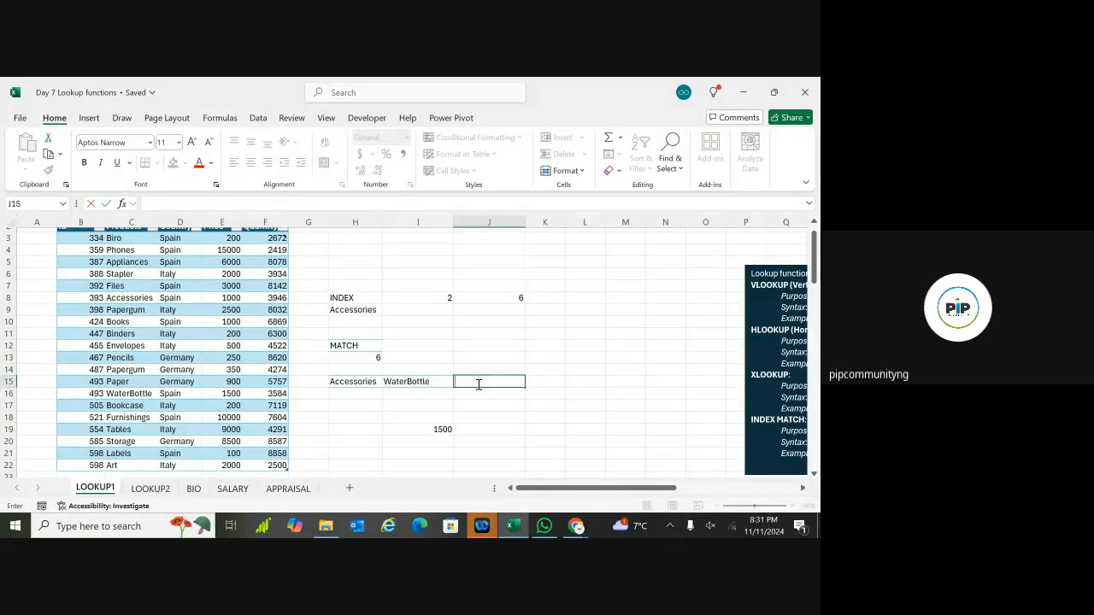
pyautogui.write('b')
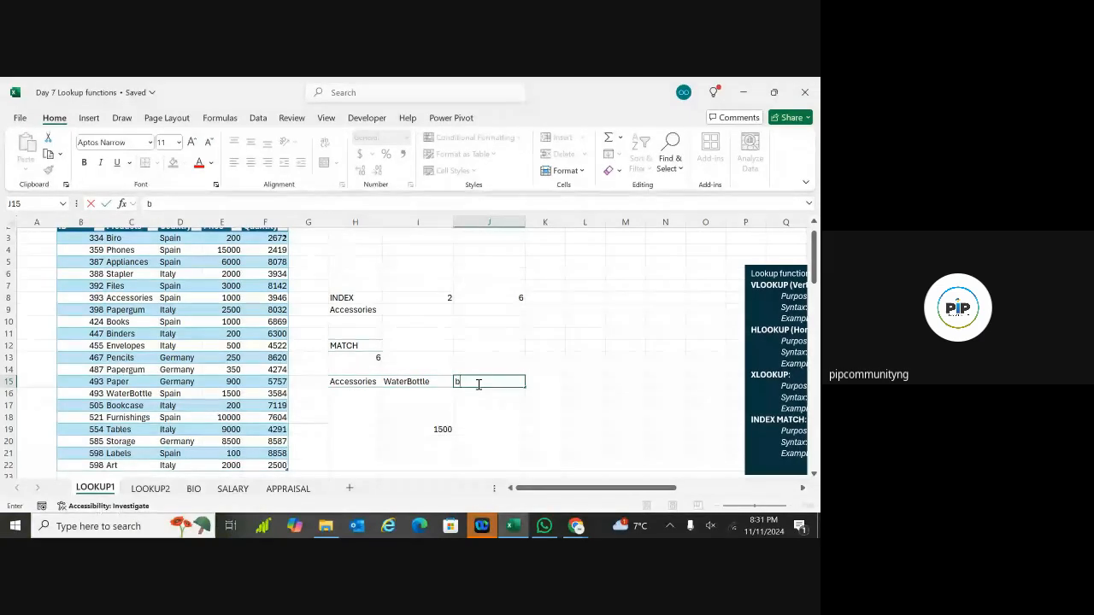
pyautogui.write('INDE')
pyautogui.press('BackSpace')
pyautogui.press('BackSpace')
pyautogui.press('BackSpace')
pyautogui.press('BackSpace')
pyautogui.press('BackSpace')
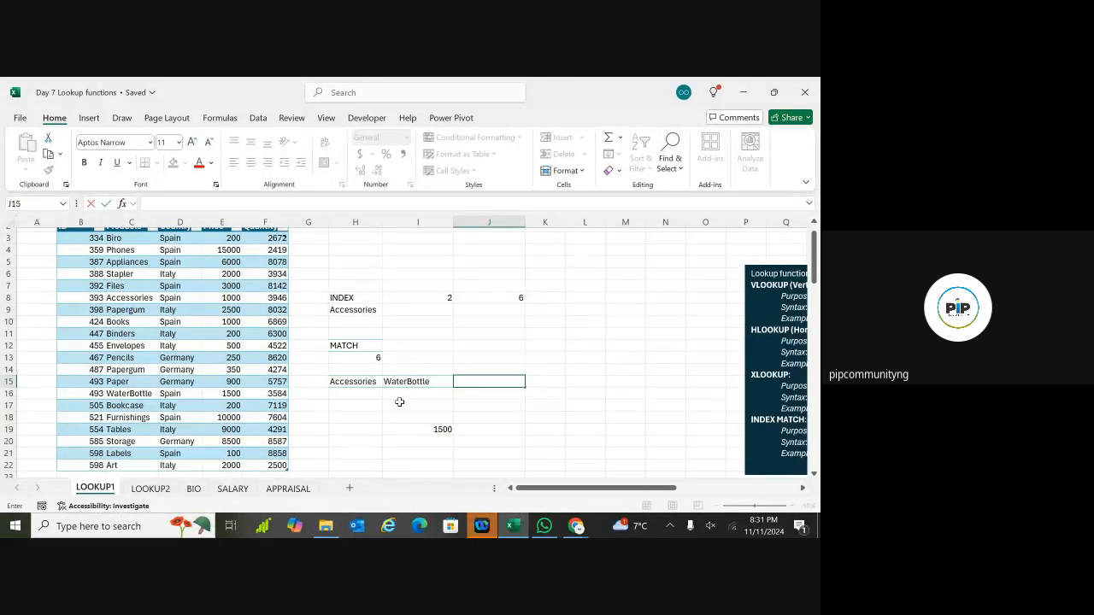
# Step: Copy the product name Binders from C11 and paste it into J15 beside WaterBottle
pyautogui.moveTo(342, 405); pyautogui.dragTo(307, 393)
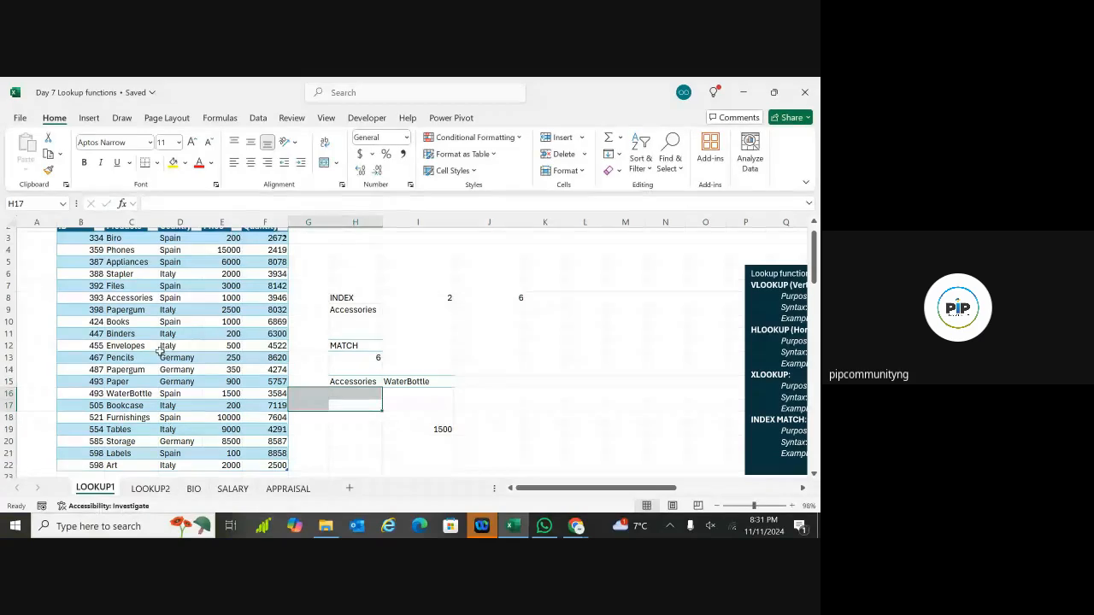
pyautogui.click(117, 335)
pyautogui.hotkey('ctrl', 'c')
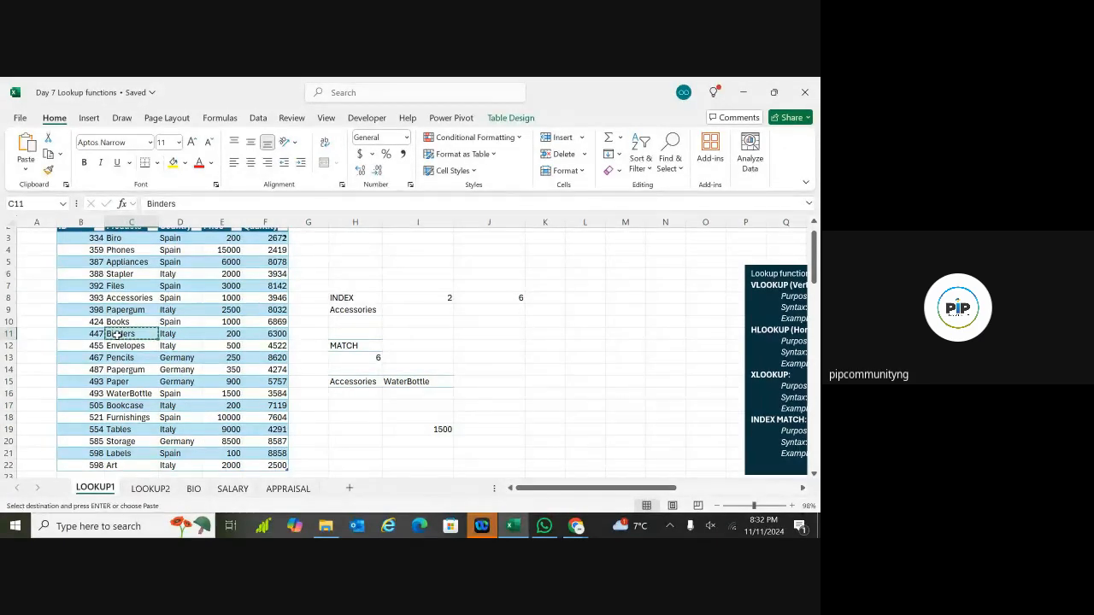
pyautogui.click(515, 382)
pyautogui.hotkey('ctrl', 'v')
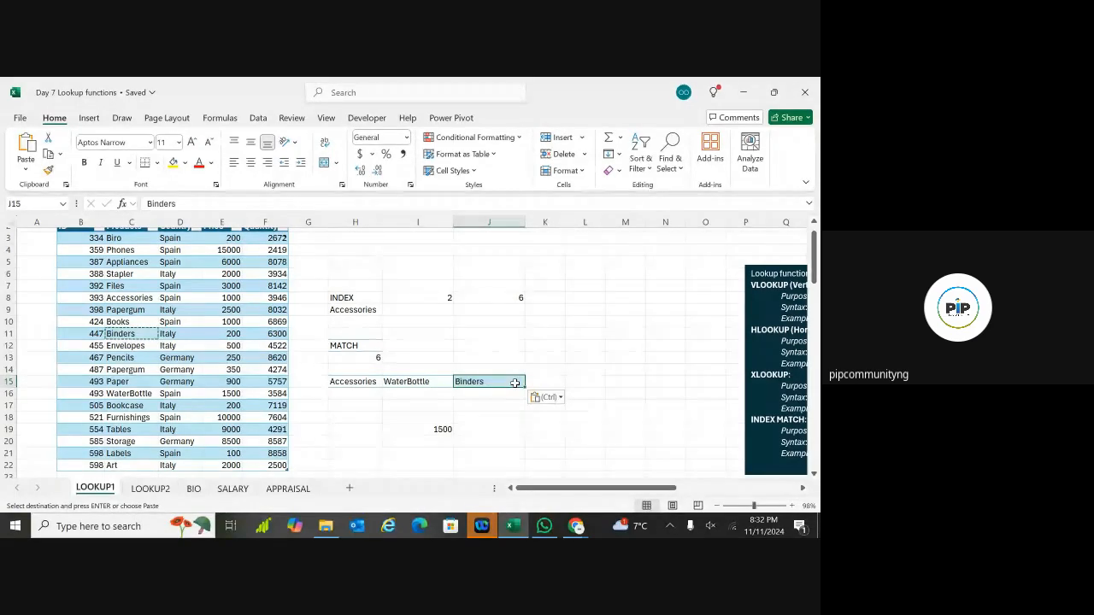
pyautogui.click(489, 444)
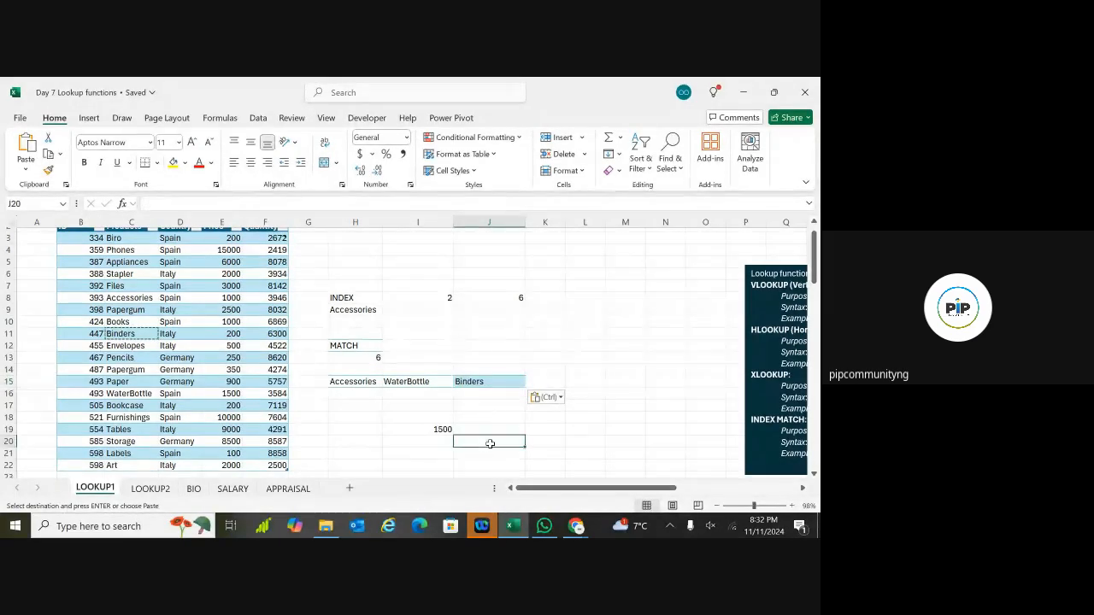
pyautogui.click(509, 385)
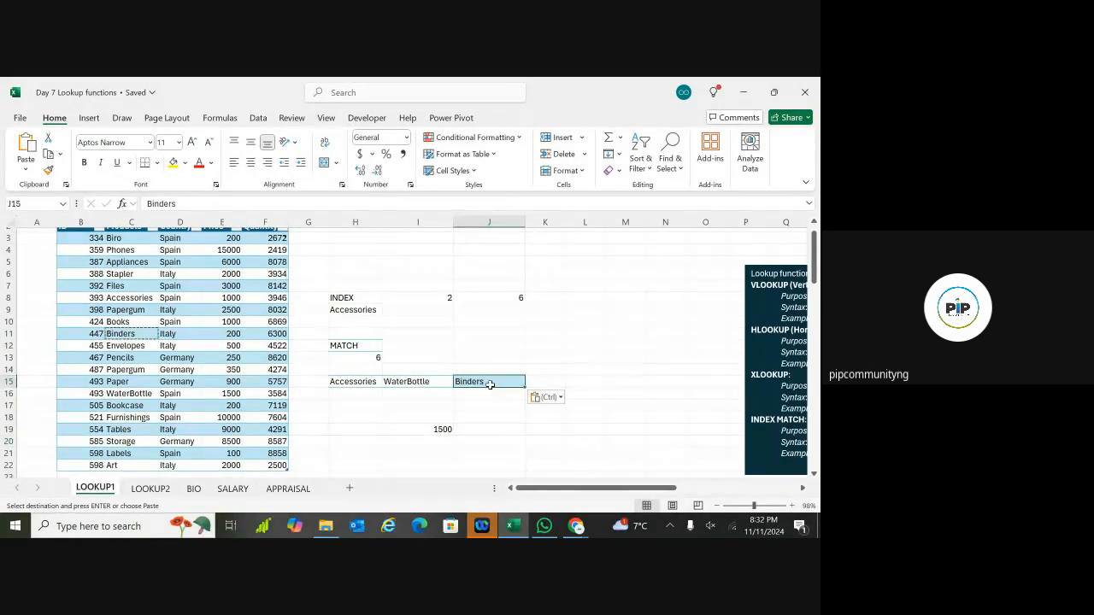
pyautogui.click(485, 434)
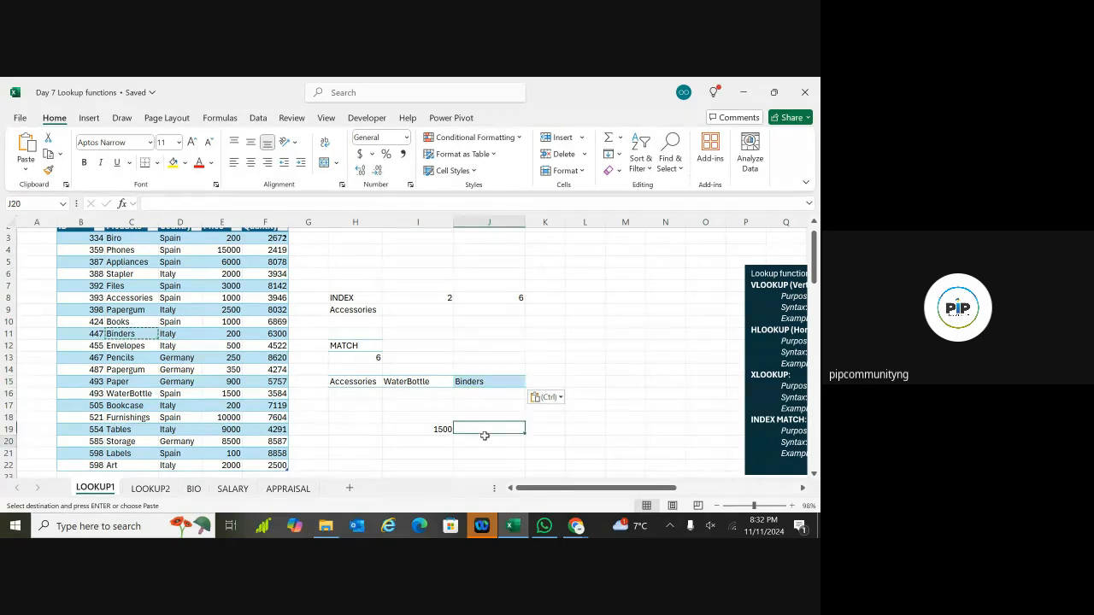
pyautogui.click(485, 441)
pyautogui.click(483, 429)
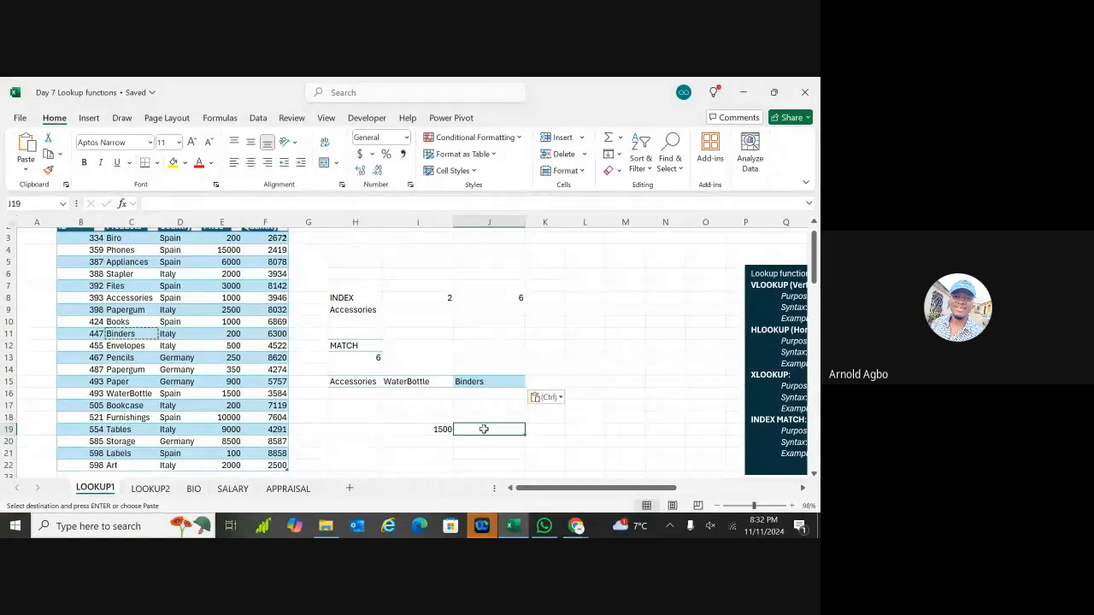
# Step: In J19 begin =INDEX(Sales,MATCH( using Binders in J15 as the lookup value
pyautogui.write('=')
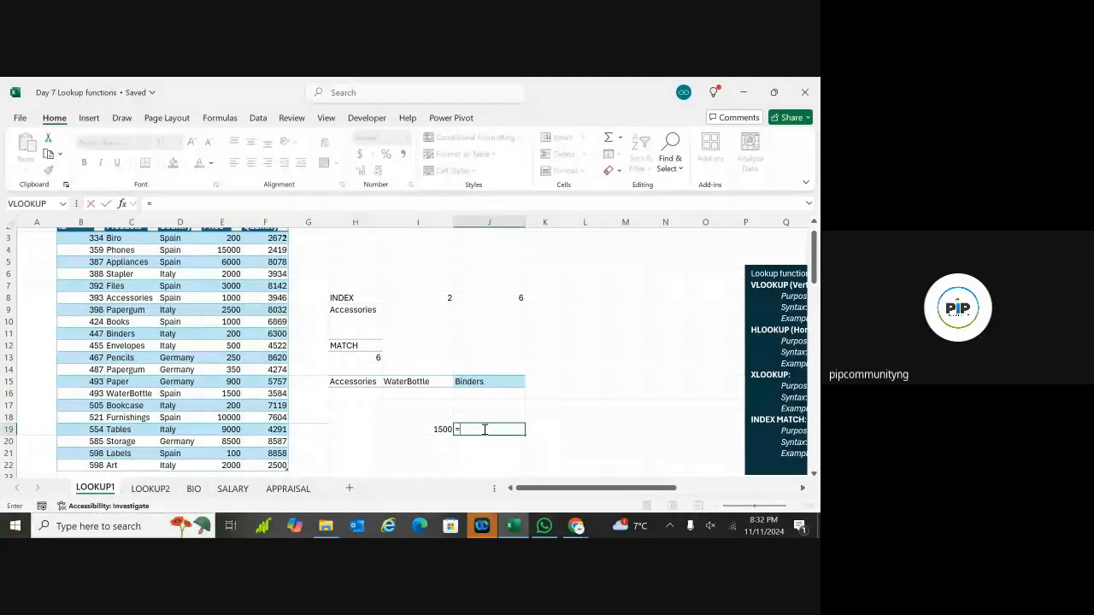
pyautogui.write('I')
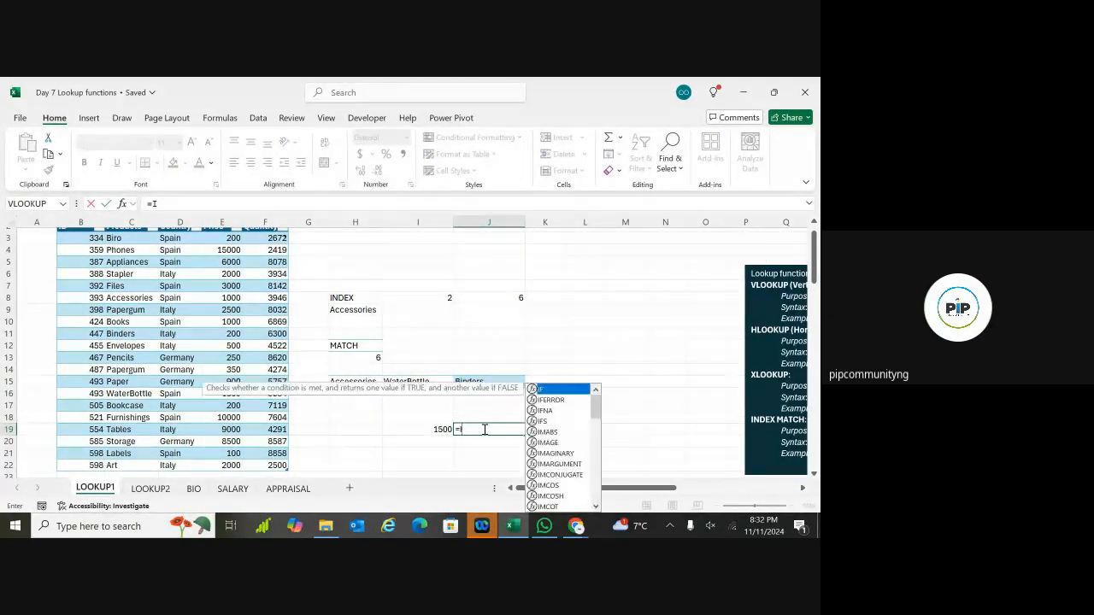
pyautogui.write('NDEX')
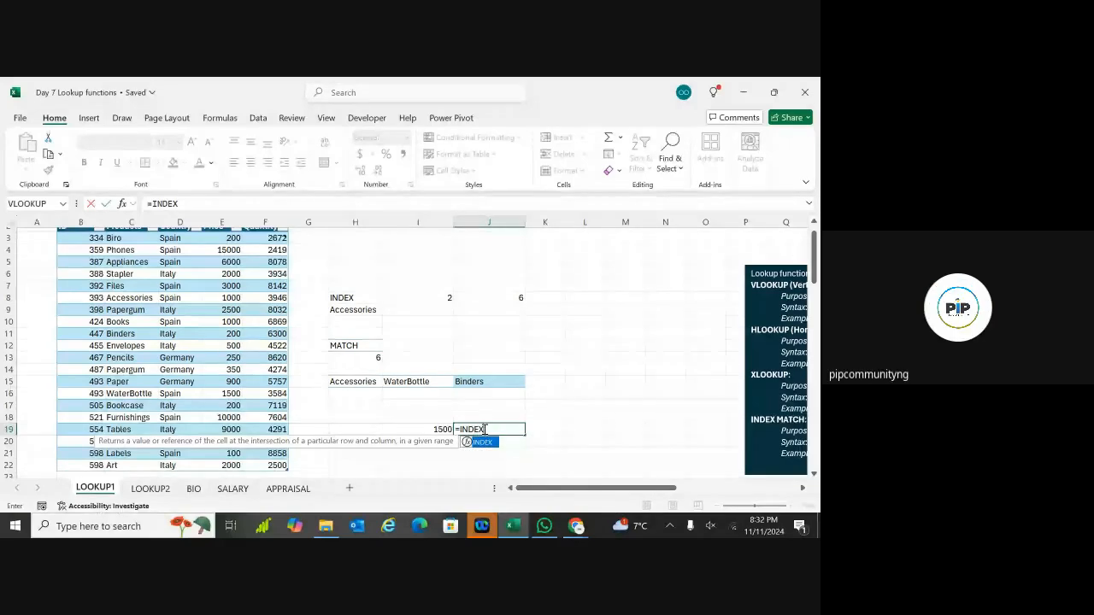
pyautogui.doubleClick(484, 443)
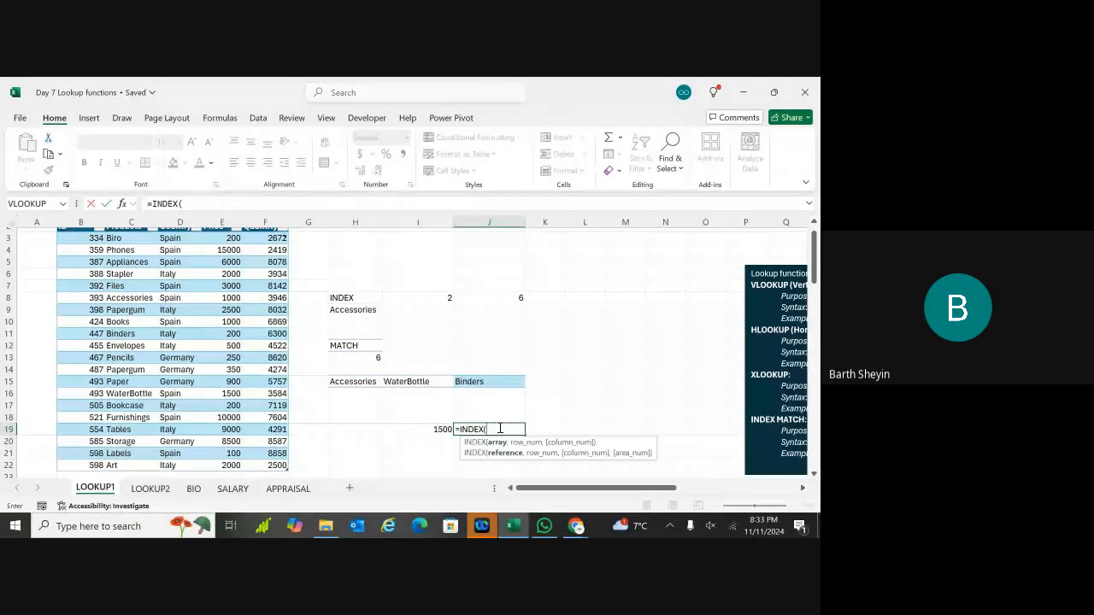
pyautogui.write('sAL')
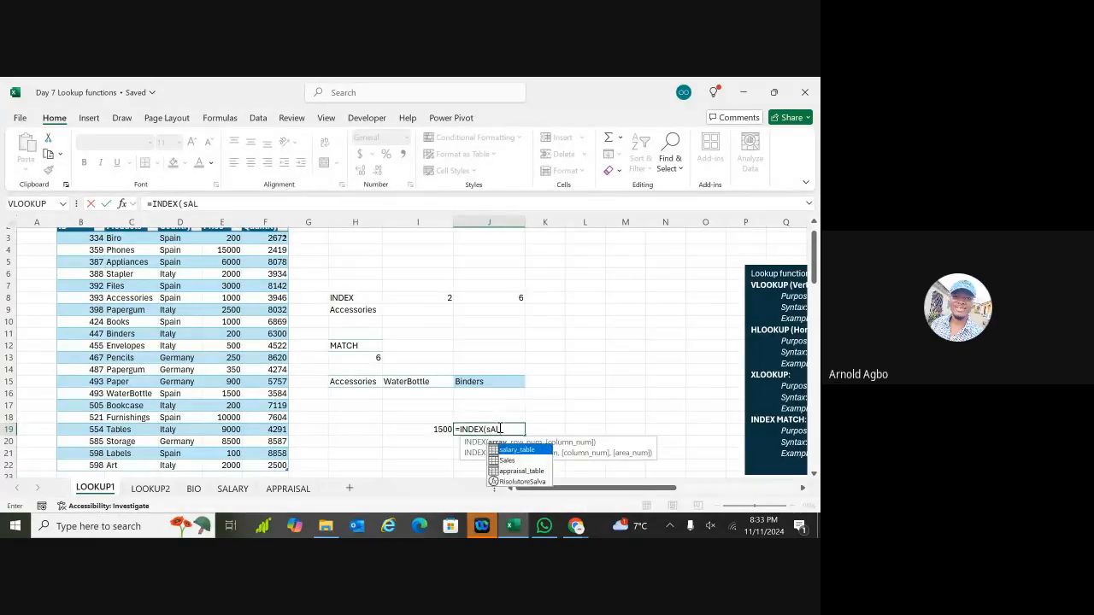
pyautogui.write('ES')
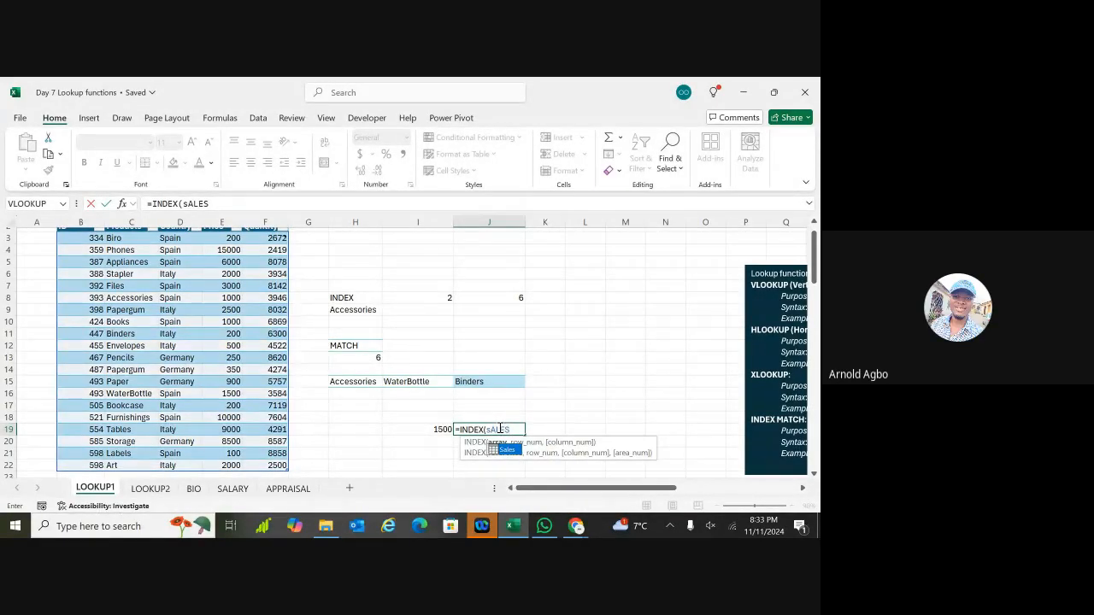
pyautogui.doubleClick(503, 449)
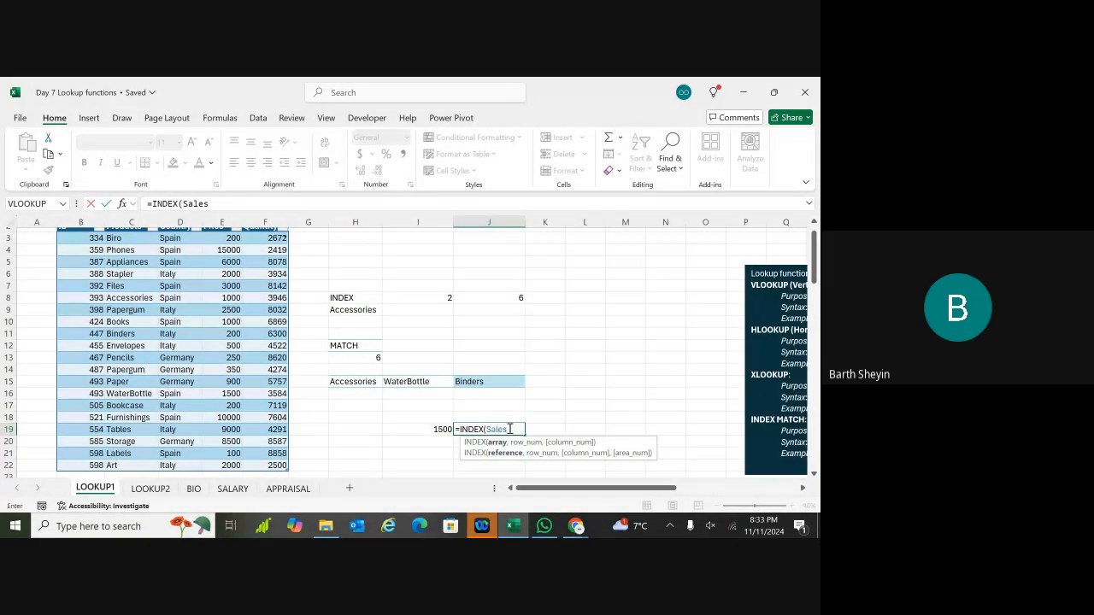
pyautogui.write(',')
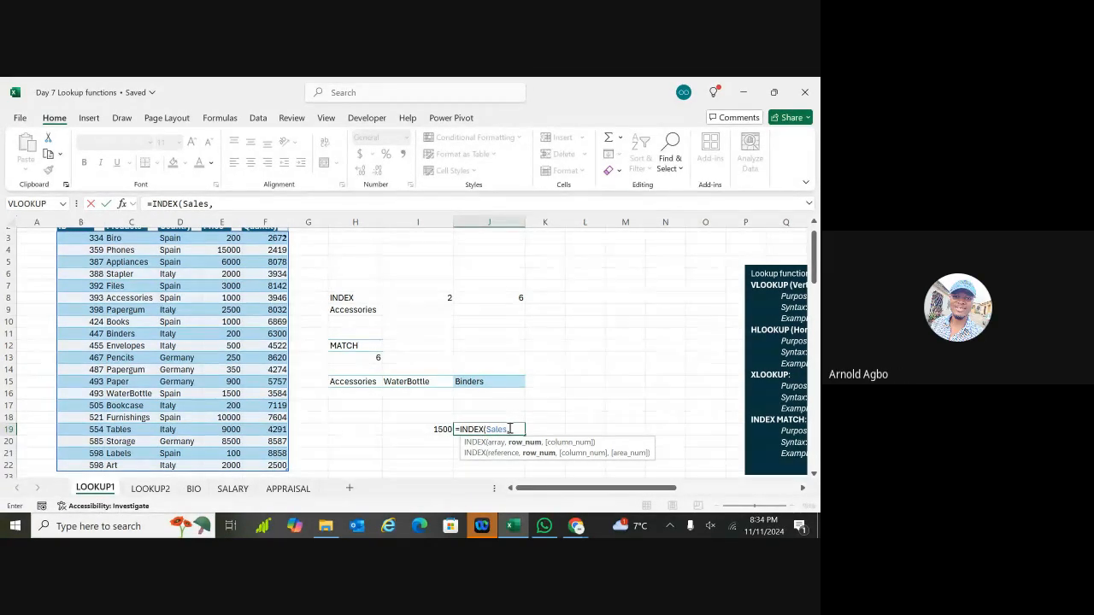
pyautogui.write('M')
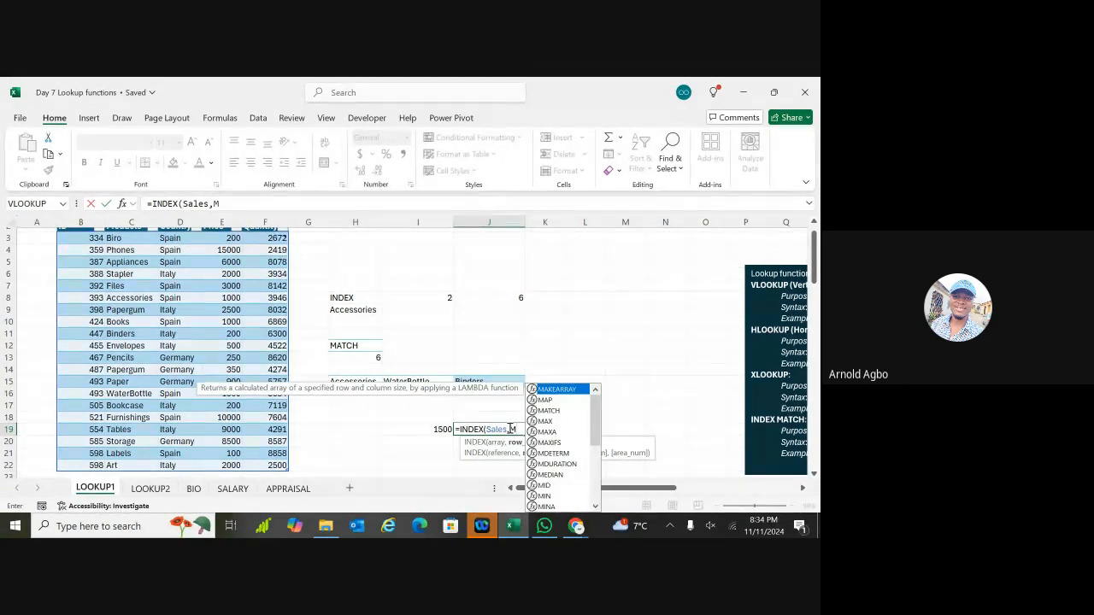
pyautogui.write('ATCH(')
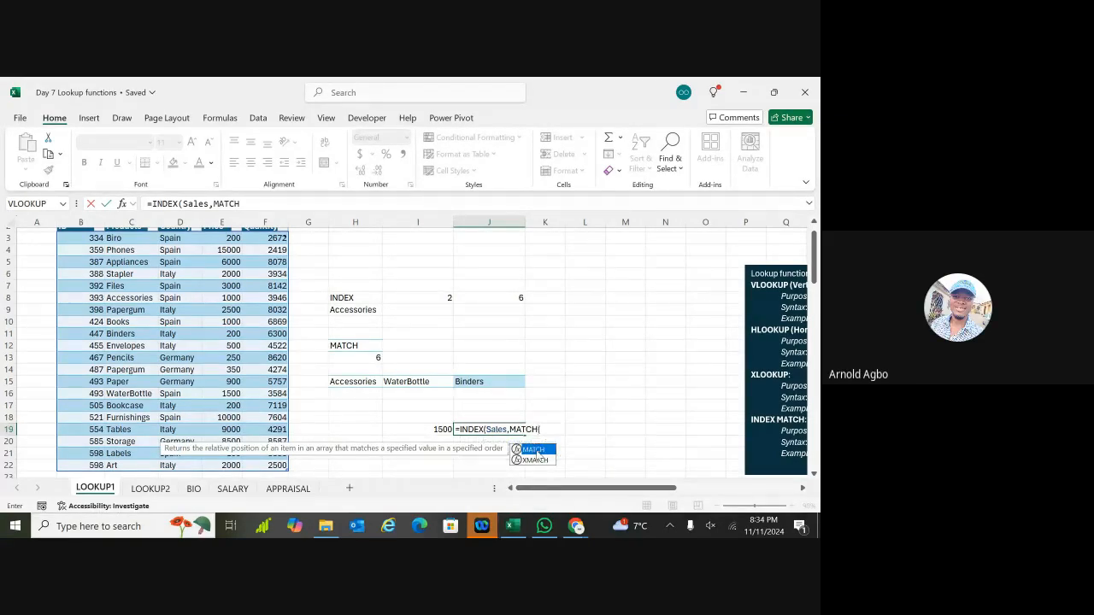
pyautogui.doubleClick(535, 450)
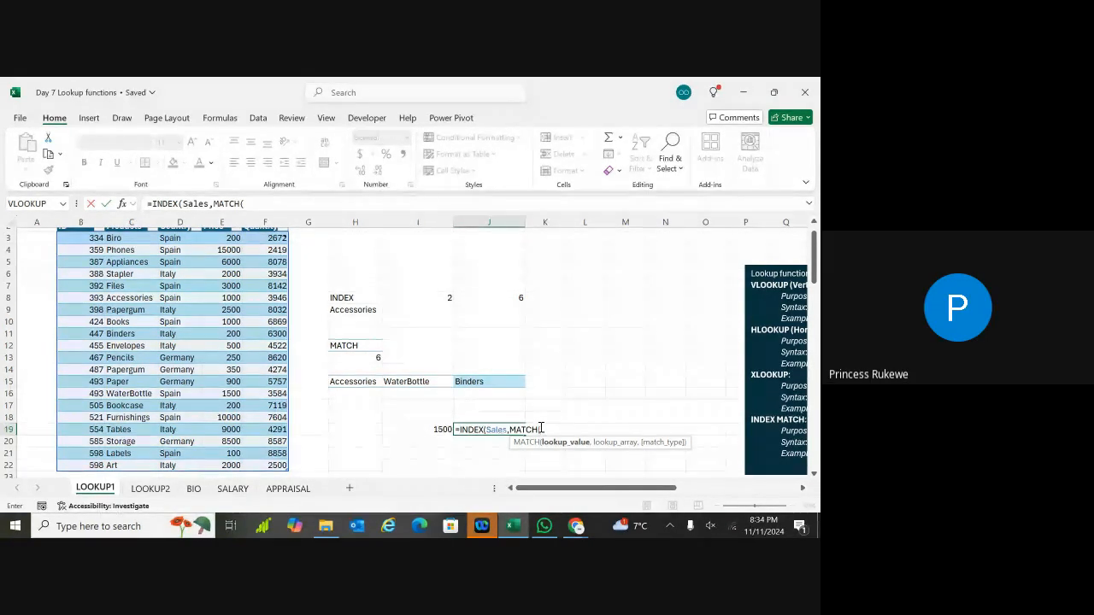
pyautogui.click(508, 381)
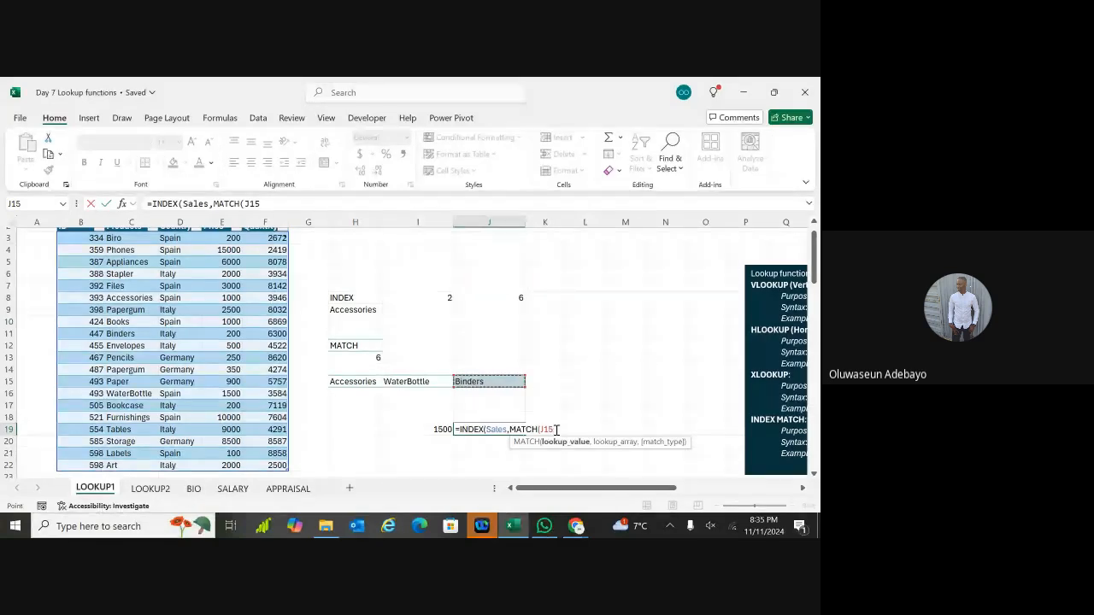
# Step: Add the Sales table as MATCH's lookup array, giving =INDEX(Sales,MATCH(J15,Sales
pyautogui.write(',')
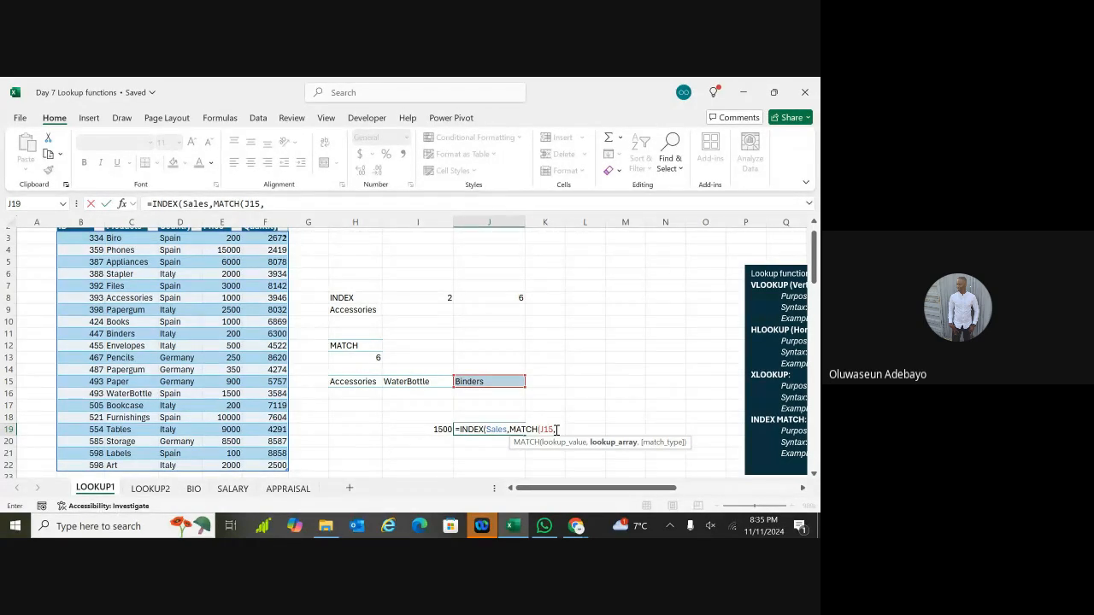
pyautogui.write('SALES')
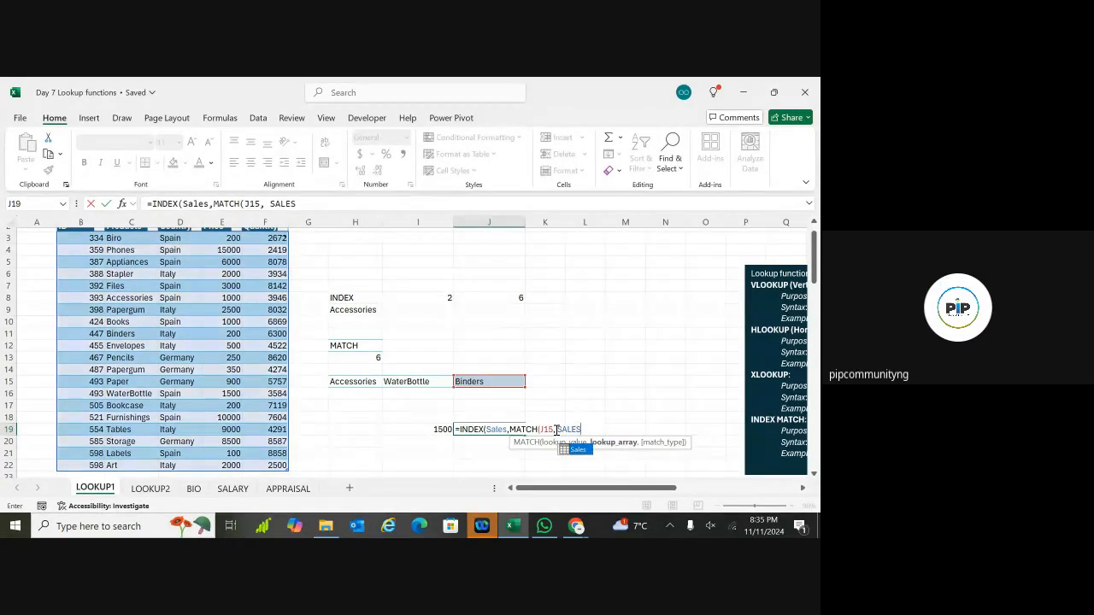
pyautogui.doubleClick(577, 449)
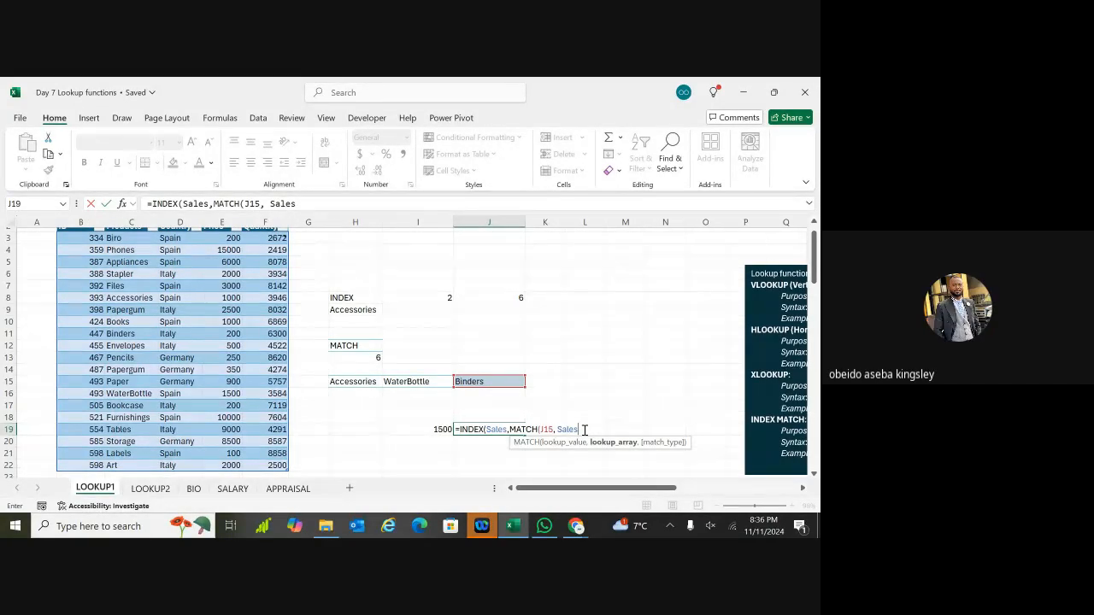
pyautogui.click(483, 430)
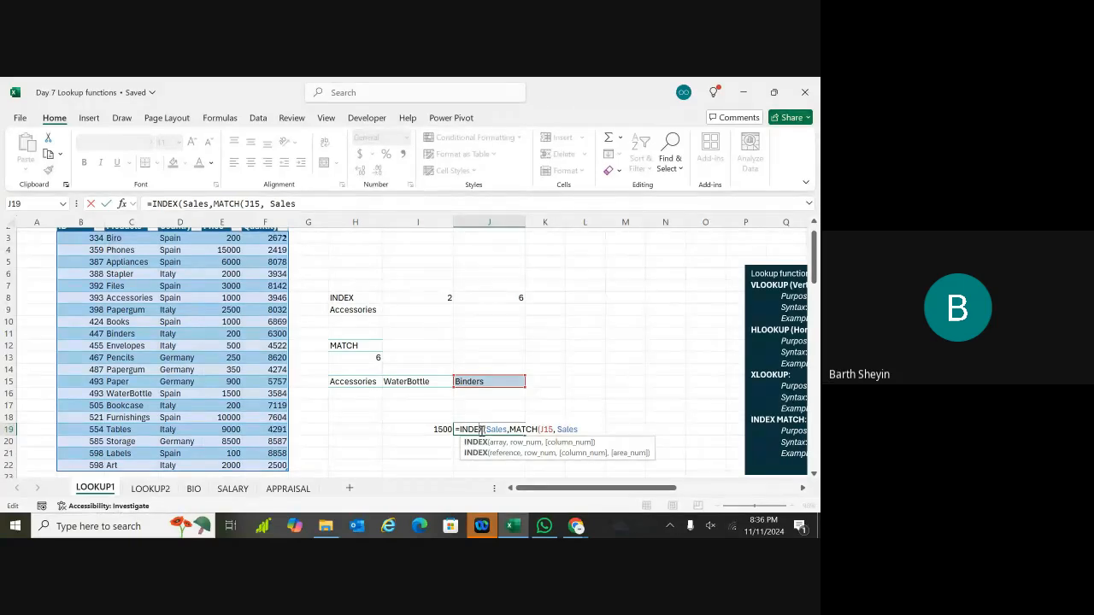
# Step: Edit the INDEX name and try entering J19's formula, dismissing the missing-parenthesis warning
pyautogui.press('BackSpace')
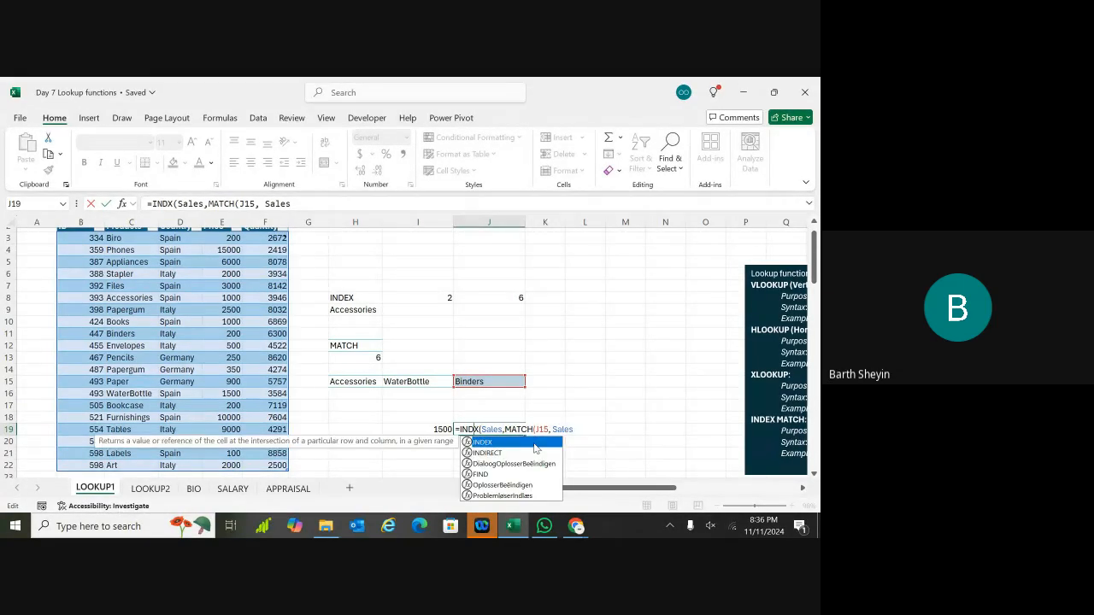
pyautogui.write('E')
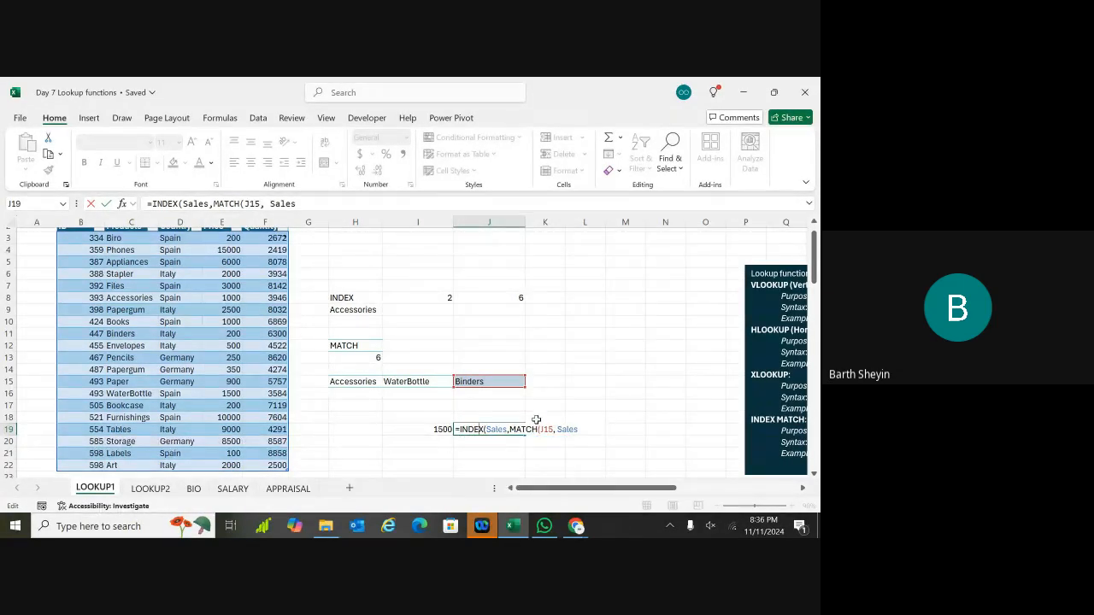
pyautogui.press('BackSpace')
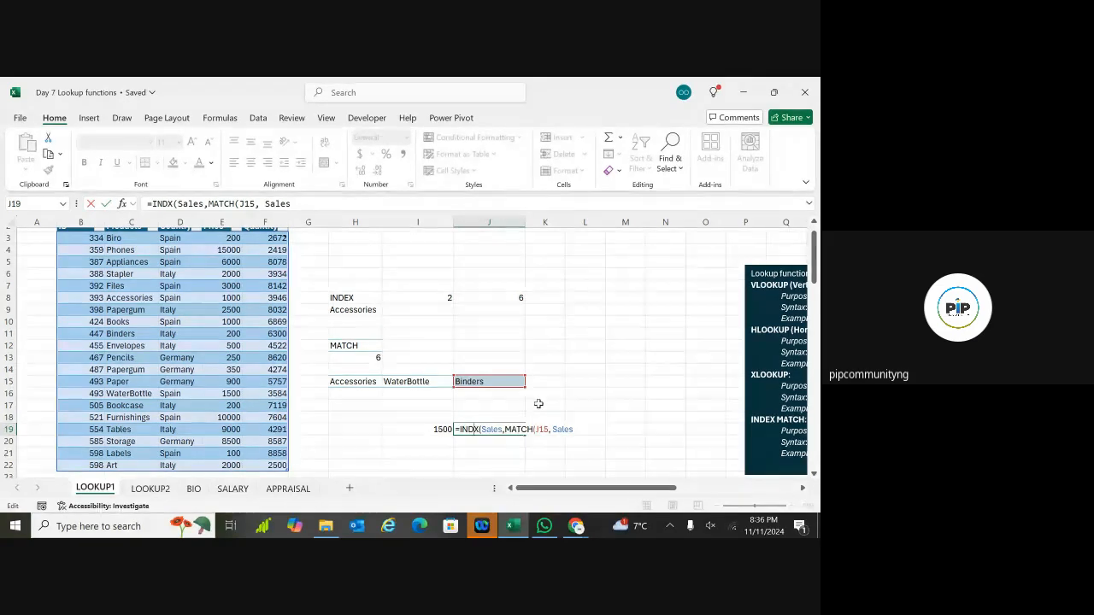
pyautogui.press('Return')
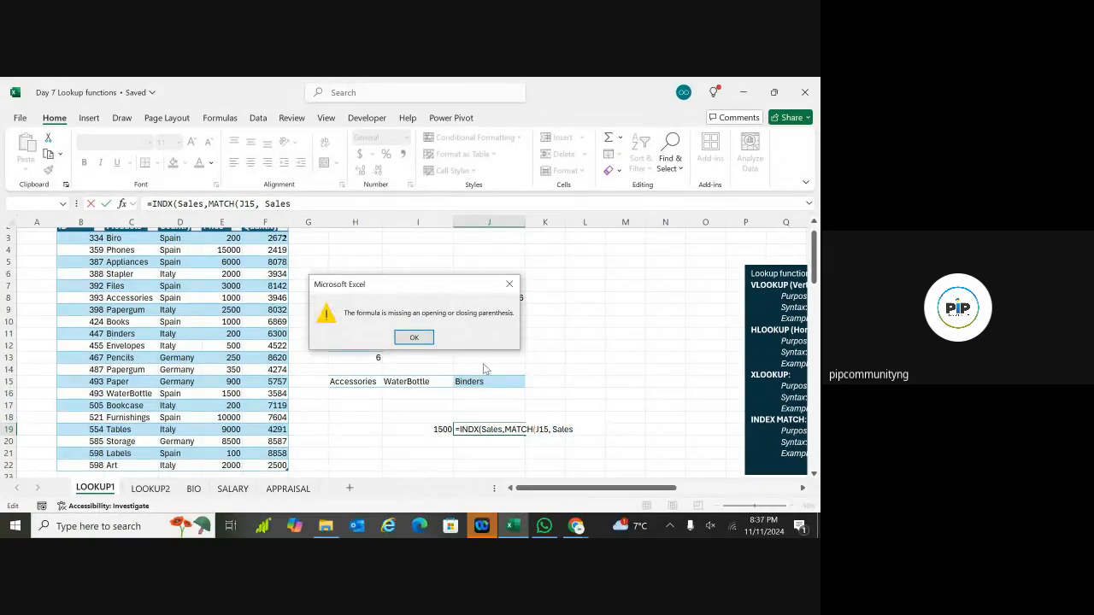
pyautogui.click(413, 338)
pyautogui.moveTo(414, 339); pyautogui.dragTo(419, 330)
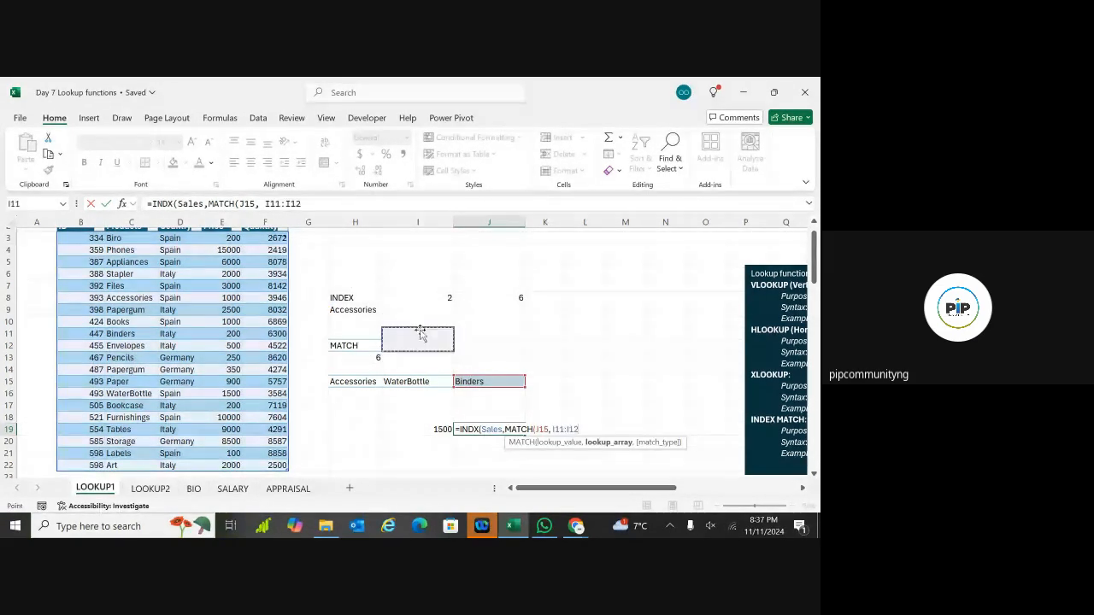
# Step: Undo and delete J19's unfinished formula, leaving only a stray backslash in the cell
pyautogui.click(370, 435)
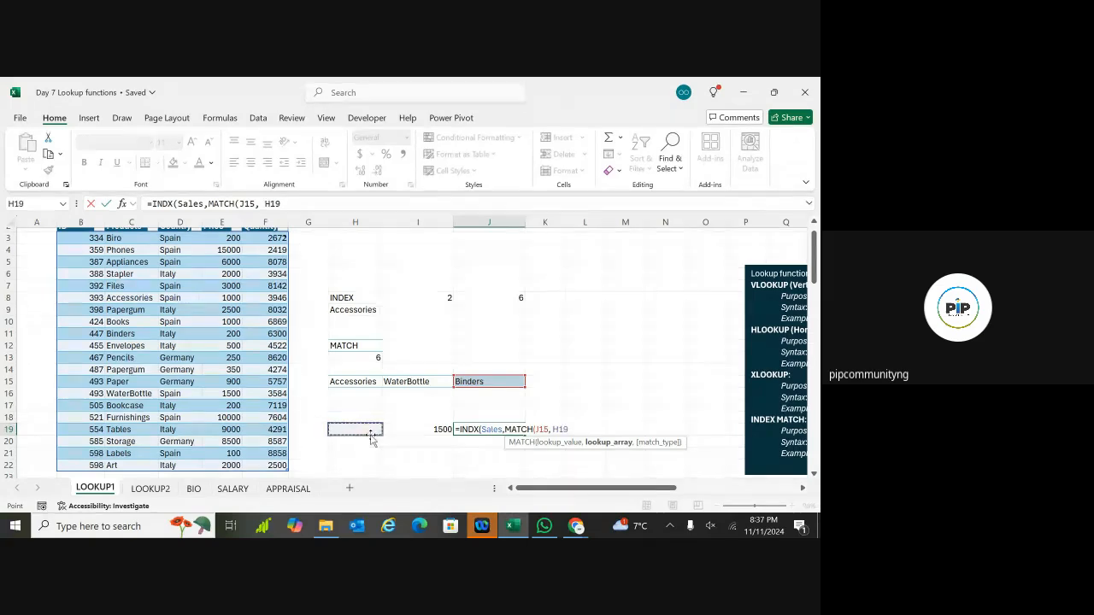
pyautogui.hotkey('ctrl', 'z')
pyautogui.hotkey('ctrl', 'z')
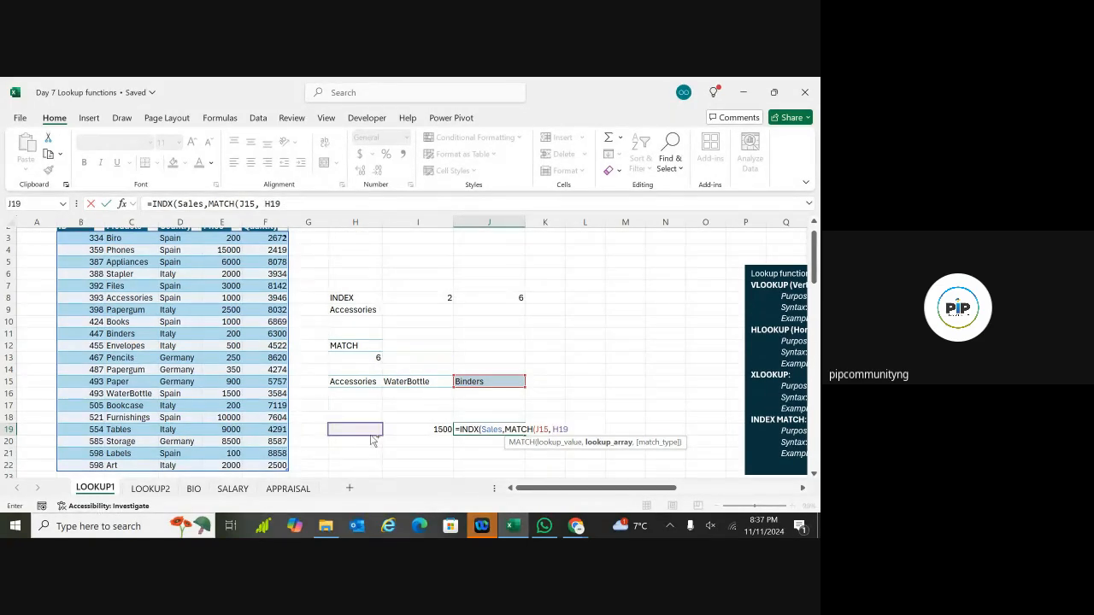
pyautogui.press('BackSpace')
pyautogui.press('BackSpace')
pyautogui.press('BackSpace')
pyautogui.press('BackSpace')
pyautogui.press('BackSpace')
pyautogui.press('BackSpace')
pyautogui.press('BackSpace')
pyautogui.press('BackSpace')
pyautogui.press('BackSpace')
pyautogui.press('BackSpace')
pyautogui.press('BackSpace')
pyautogui.press('BackSpace')
pyautogui.press('BackSpace')
pyautogui.press('BackSpace')
pyautogui.press('BackSpace')
pyautogui.press('BackSpace')
pyautogui.press('BackSpace')
pyautogui.press('BackSpace')
pyautogui.press('BackSpace')
pyautogui.press('BackSpace')
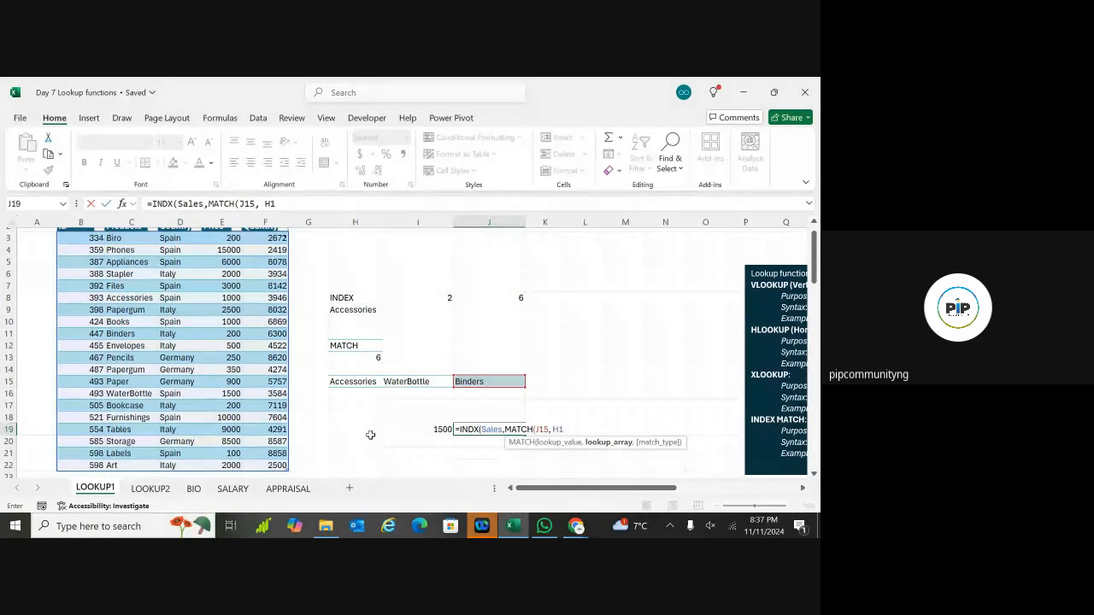
pyautogui.press('BackSpace')
pyautogui.press('BackSpace')
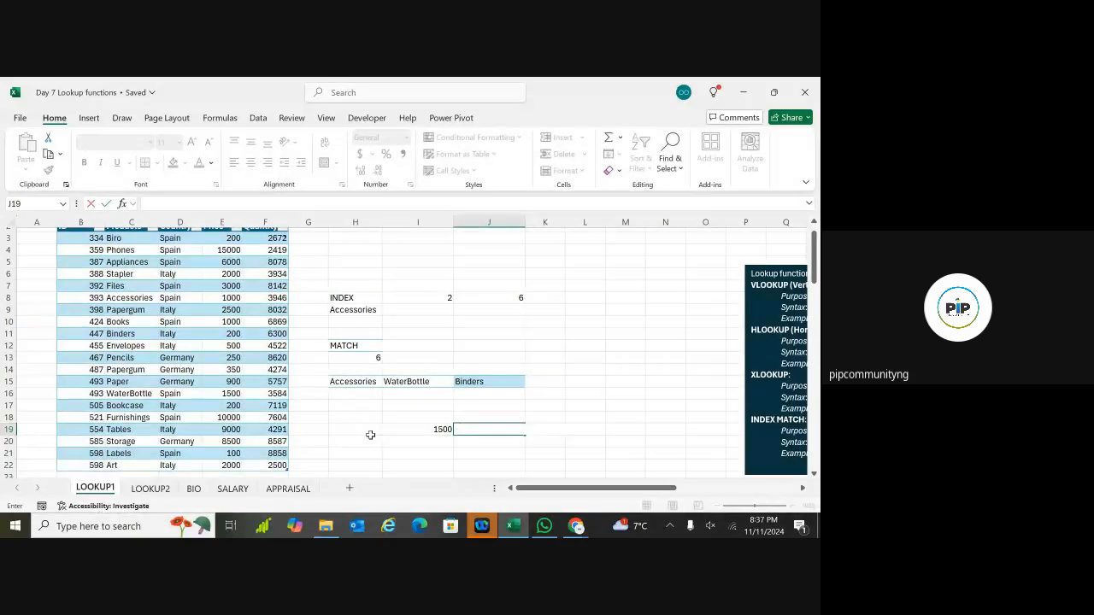
pyautogui.write('\\')
pyautogui.press('Return')
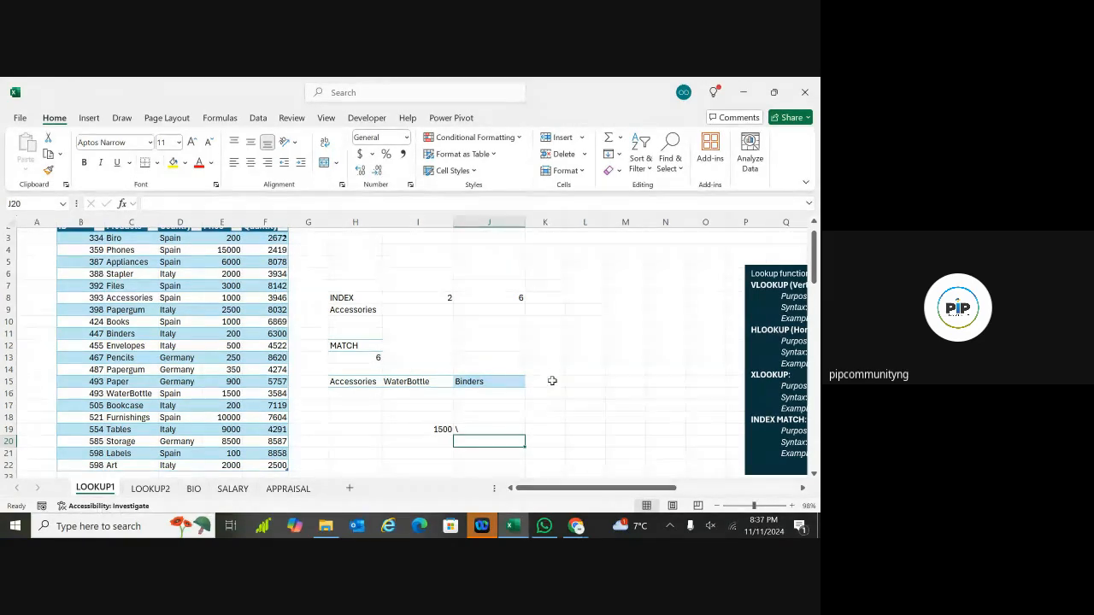
# Step: In L15 start =INDEX(Sales, MATCH( with WaterBottle in I15 as the lookup value
pyautogui.click(581, 381)
pyautogui.write('=')
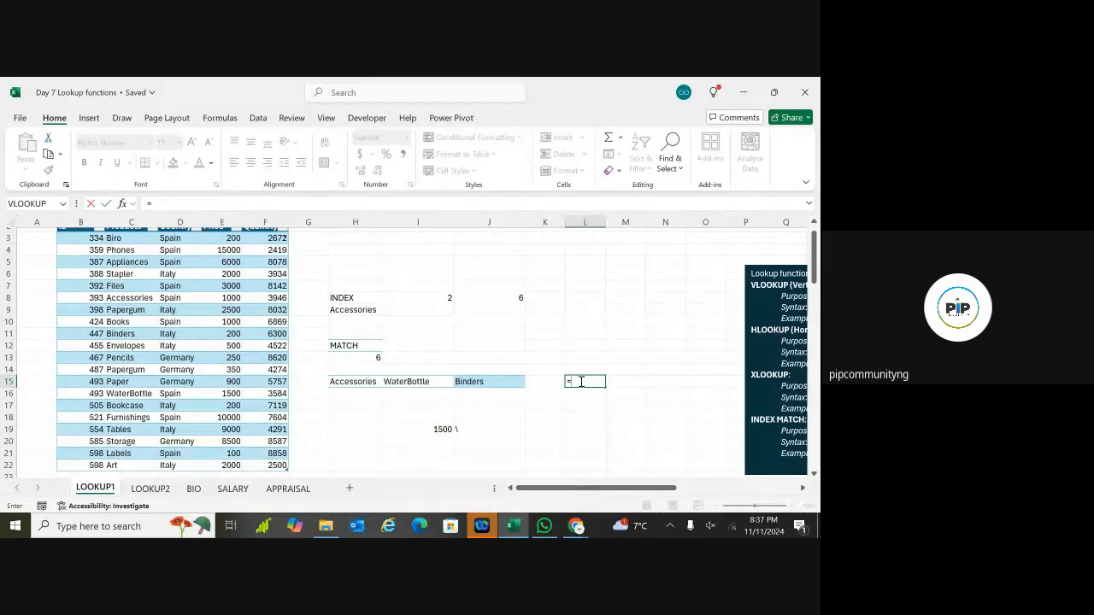
pyautogui.write('INDEX')
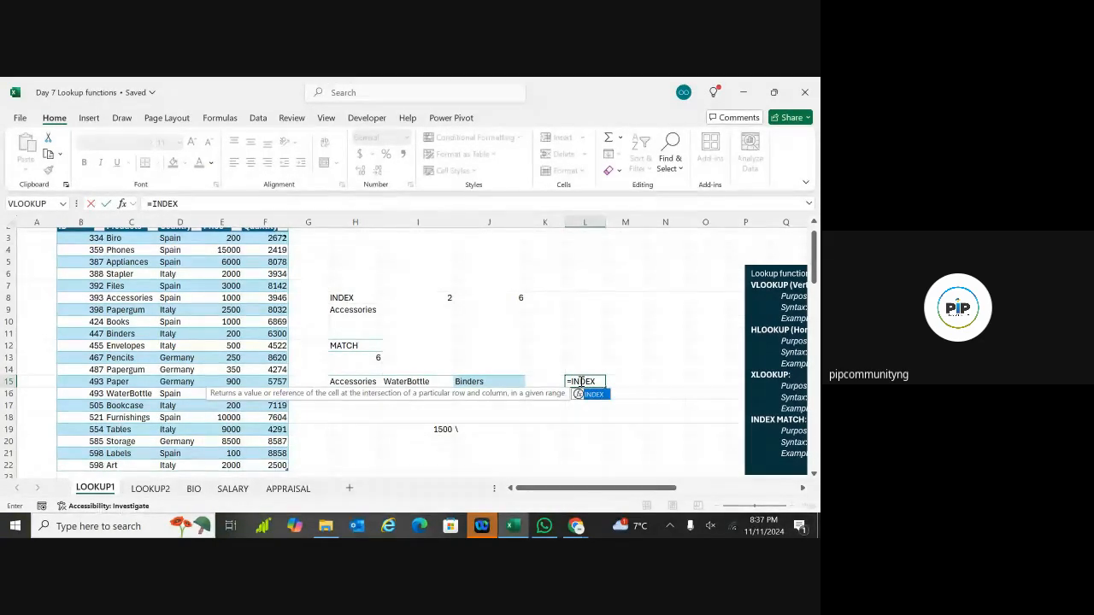
pyautogui.write('(')
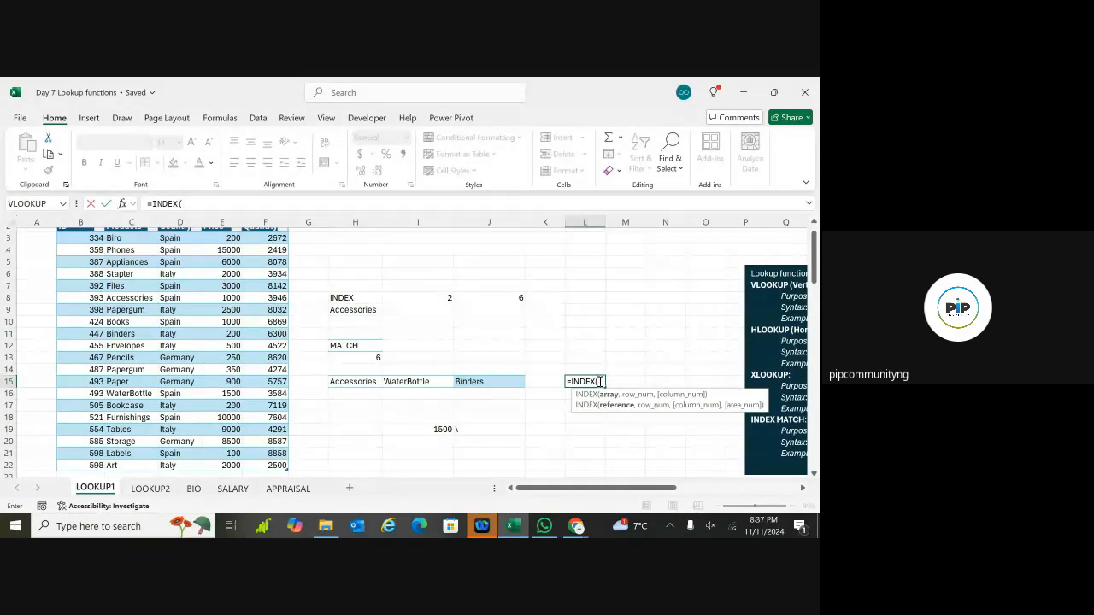
pyautogui.write('SALES')
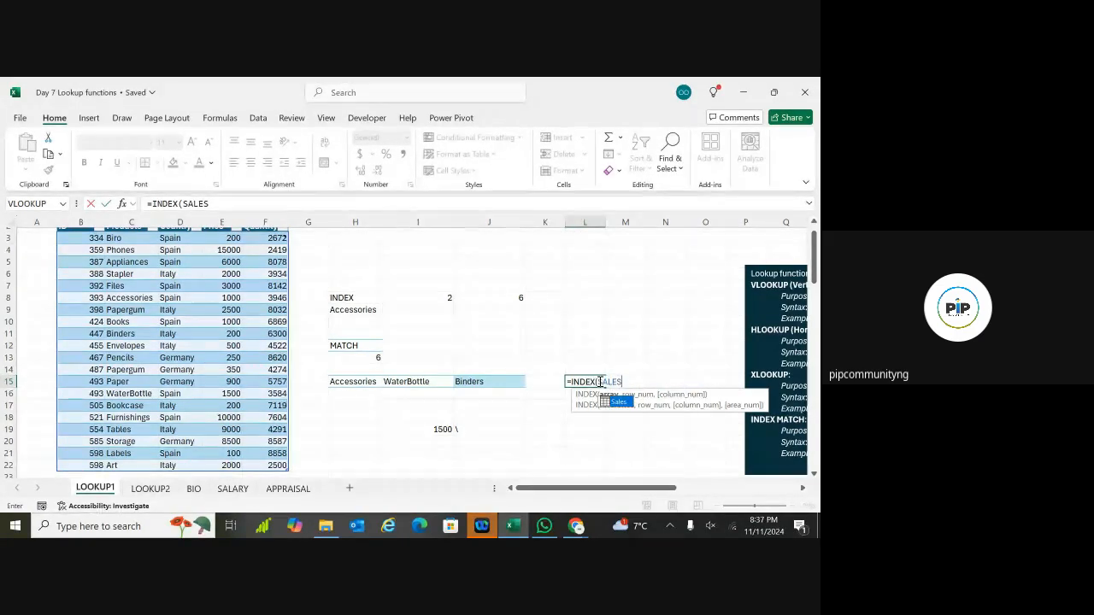
pyautogui.press('Tab')
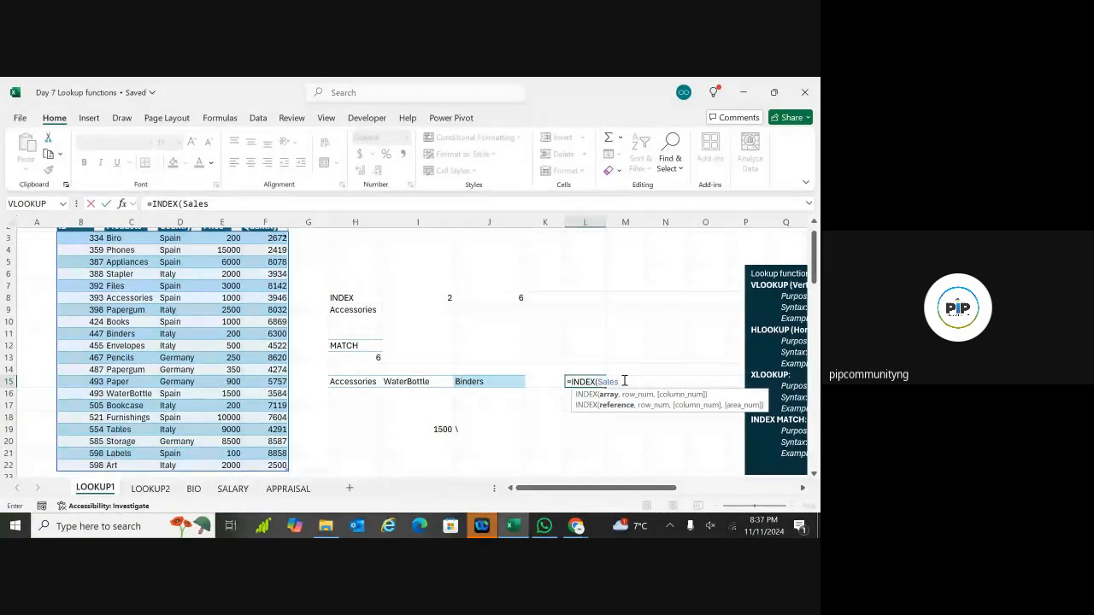
pyautogui.write(',')
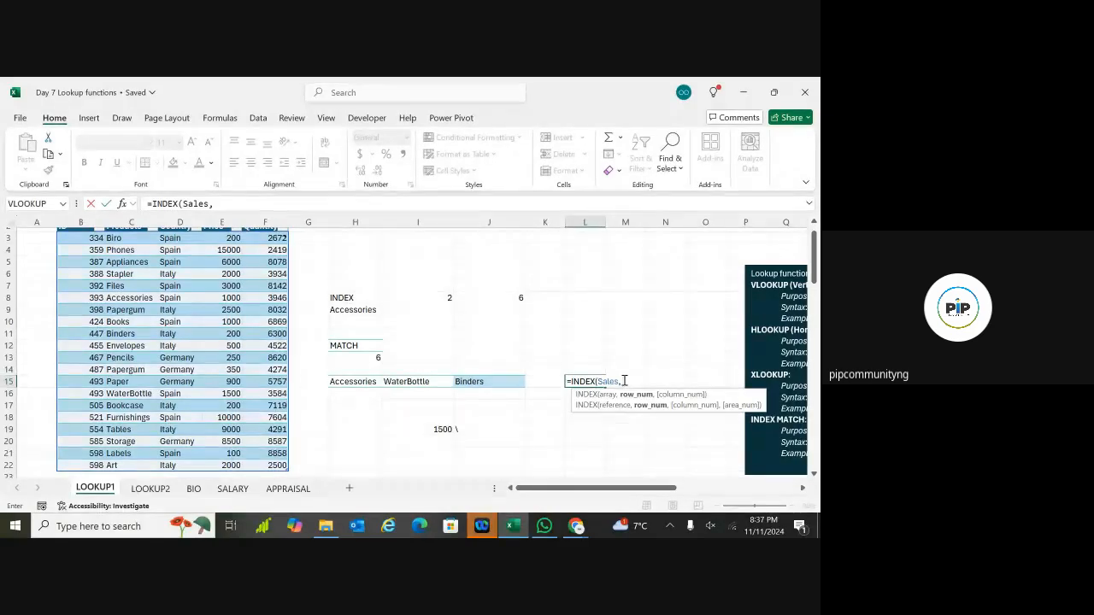
pyautogui.write(' M')
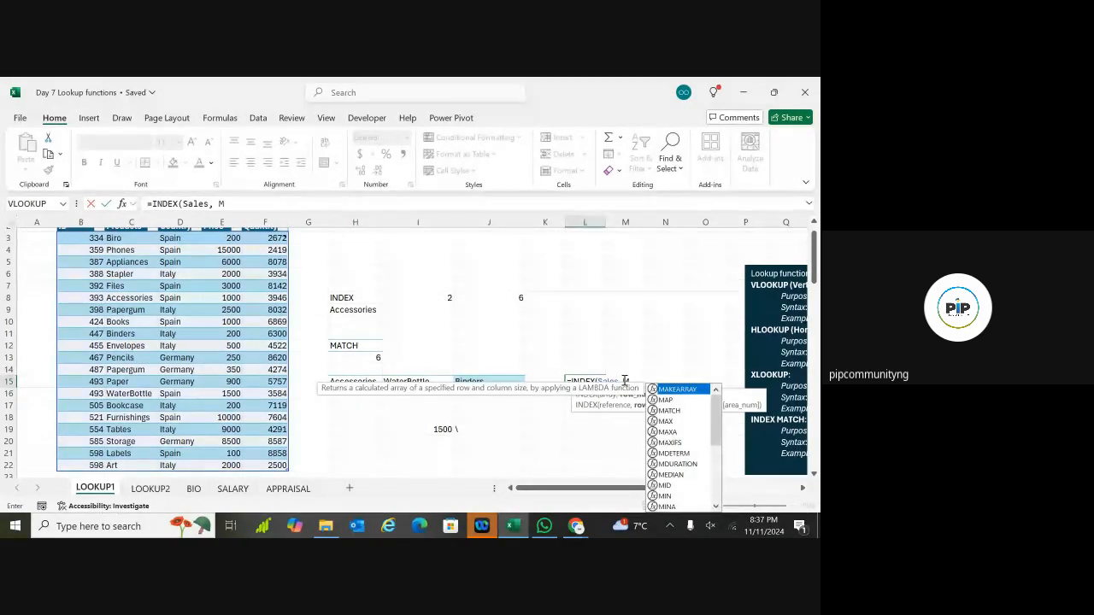
pyautogui.write('ATCH')
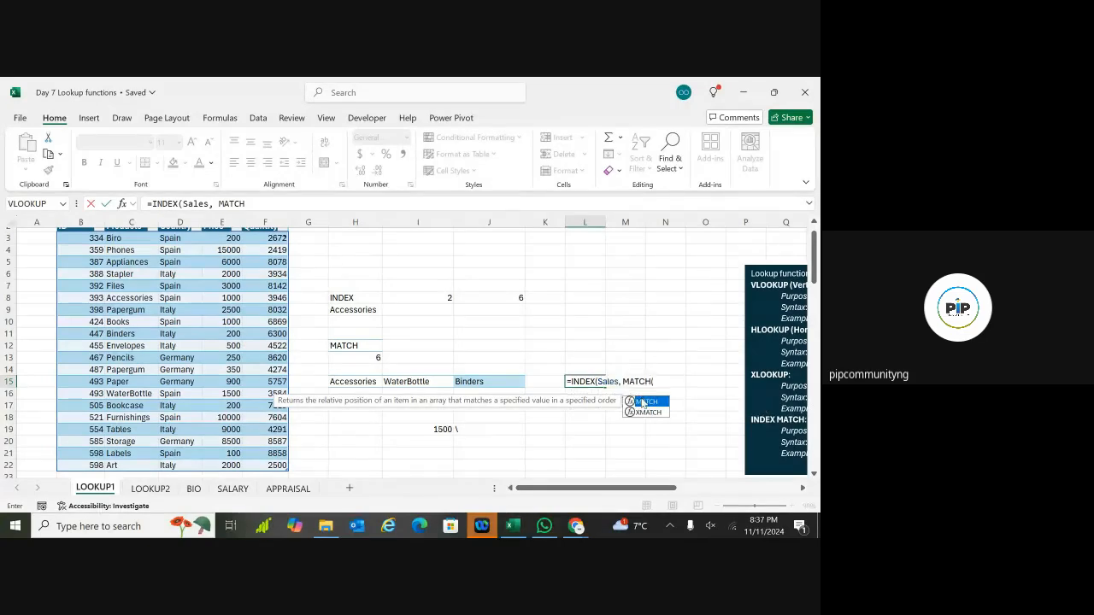
pyautogui.doubleClick(637, 401)
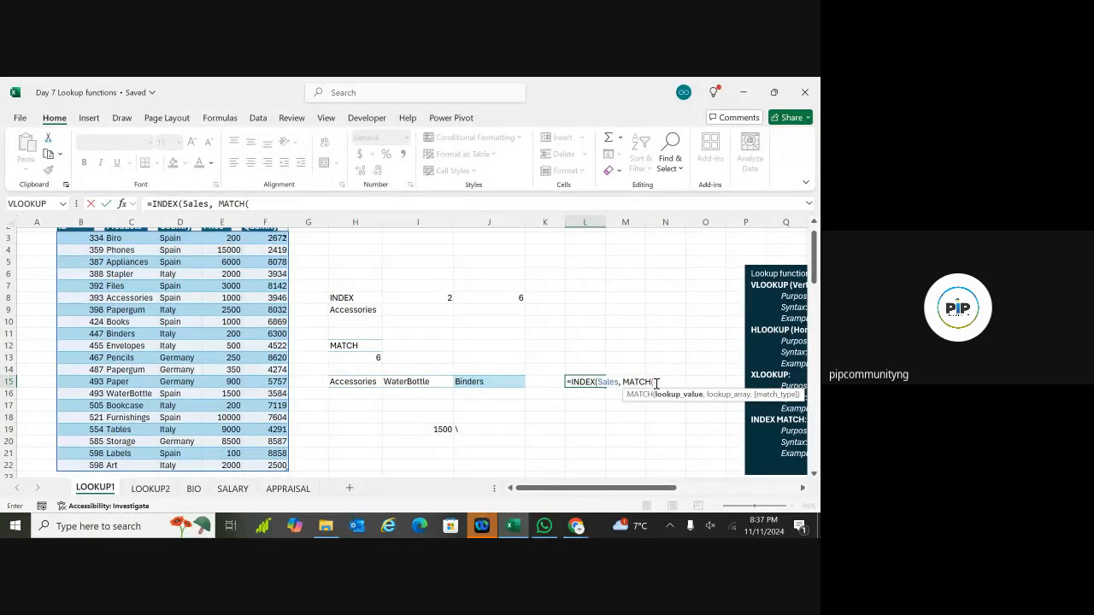
pyautogui.click(425, 382)
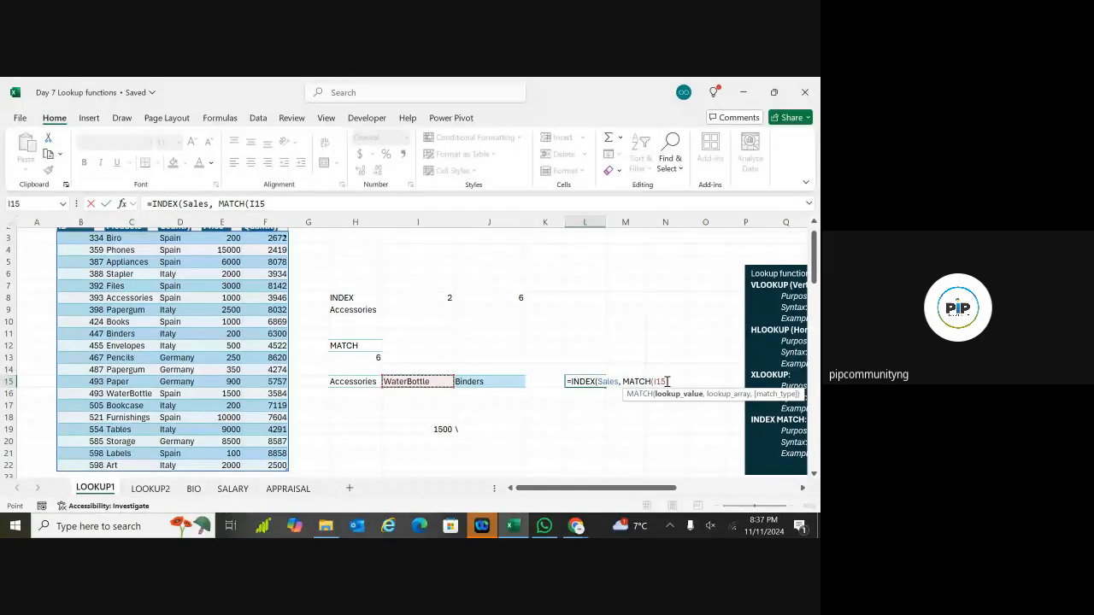
# Step: Complete L15 as =INDEX(Sales, MATCH(I15, Sales[Products], 0), 4), returning 1500
pyautogui.write(',')
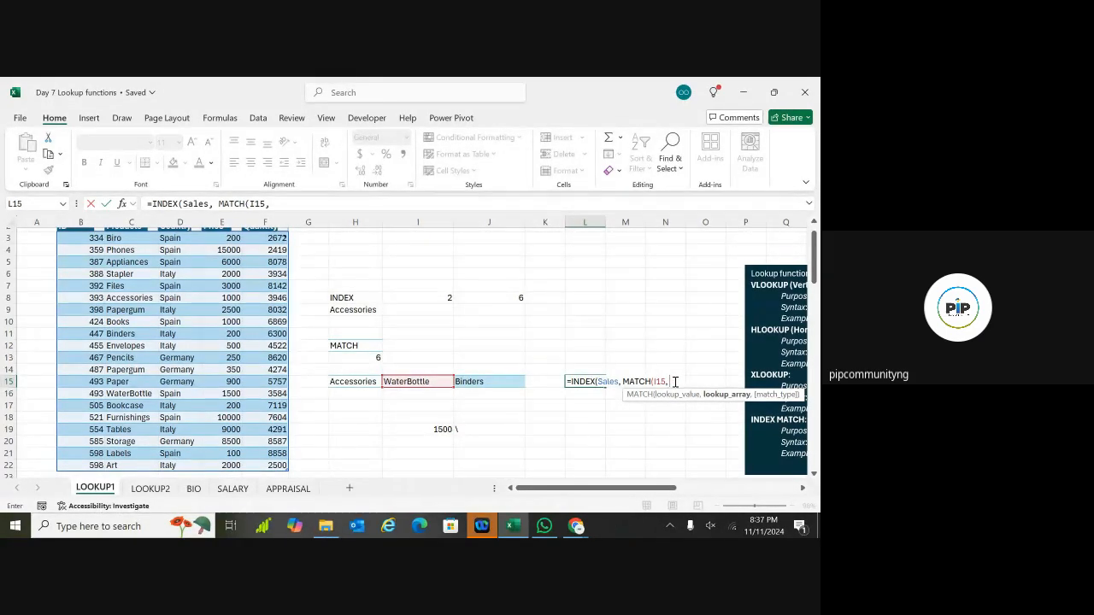
pyautogui.write('SALES')
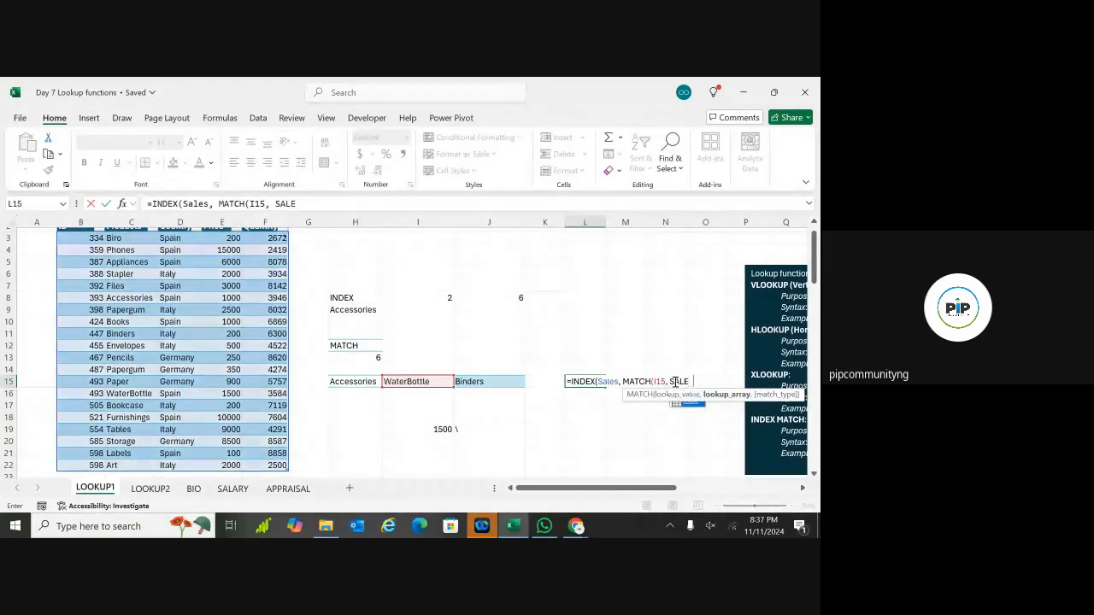
pyautogui.doubleClick(687, 401)
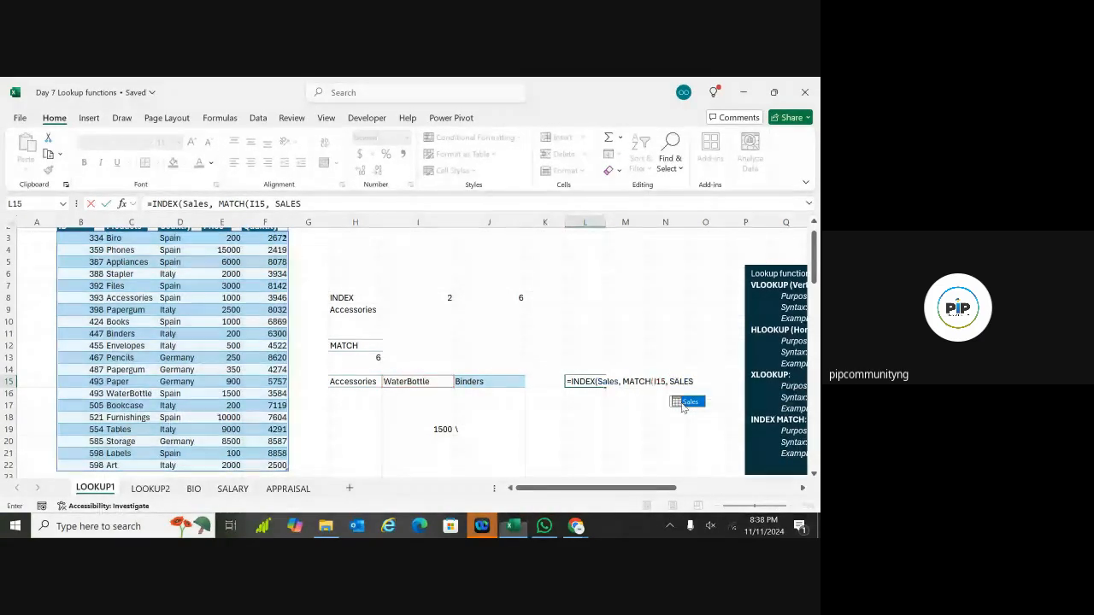
pyautogui.write('[')
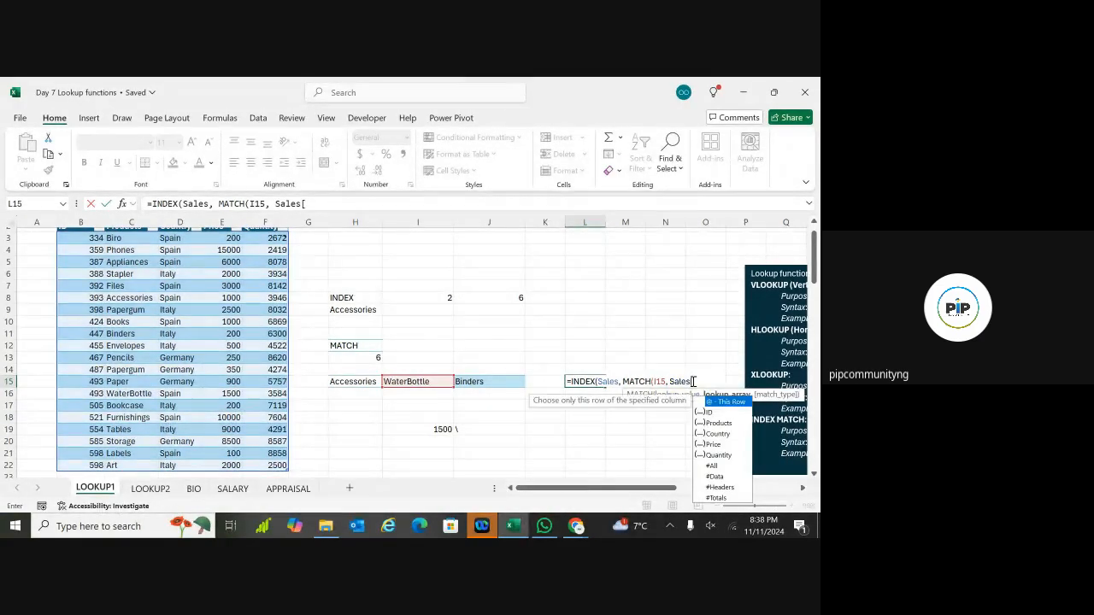
pyautogui.write('PRODUCT')
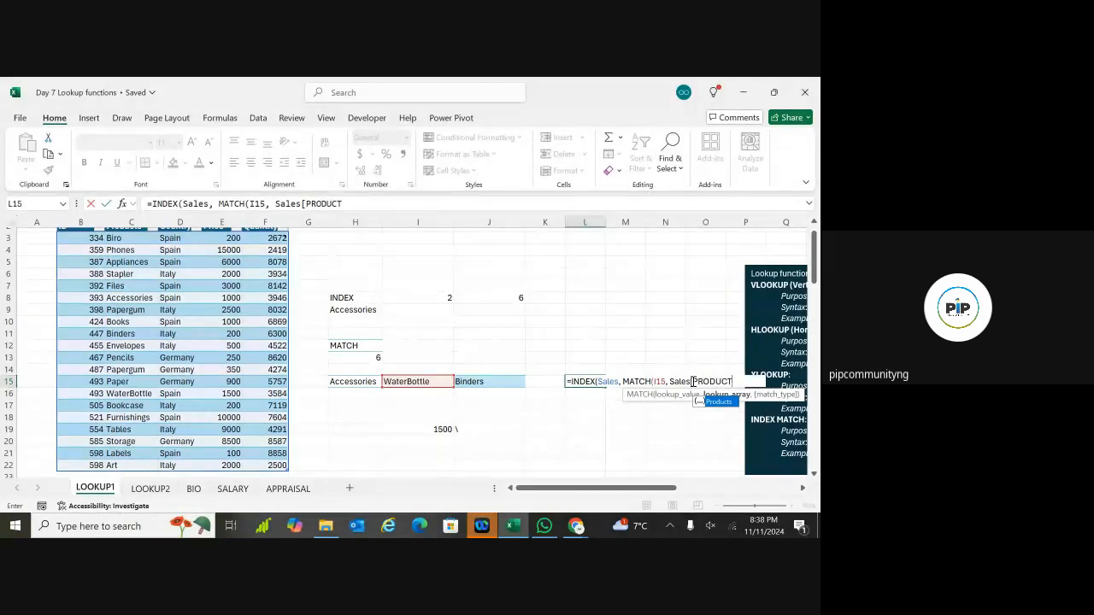
pyautogui.doubleClick(714, 403)
pyautogui.write(']')
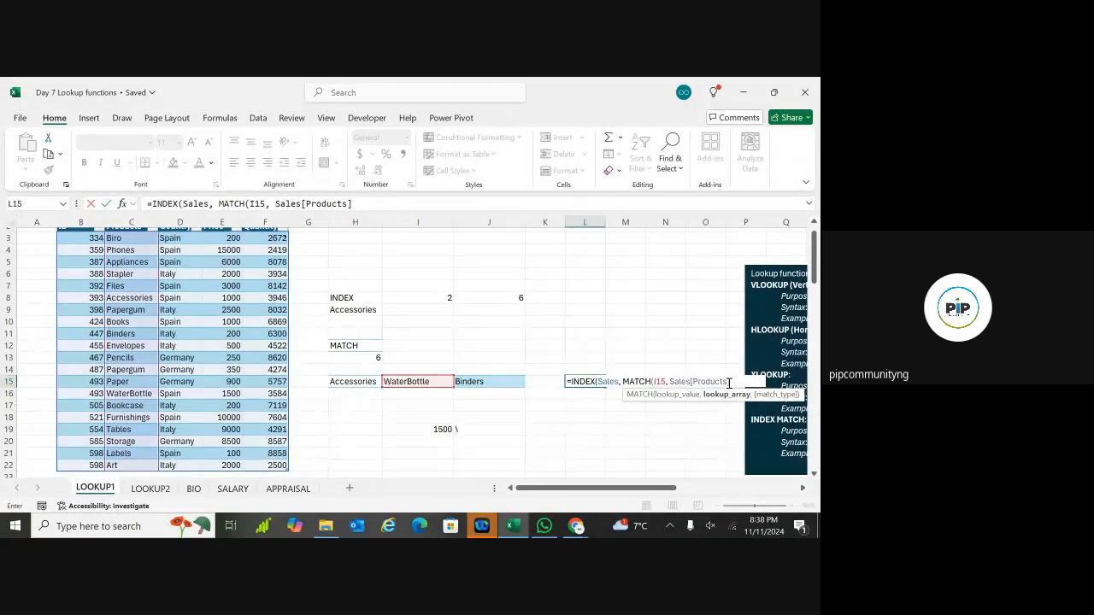
pyautogui.write(',')
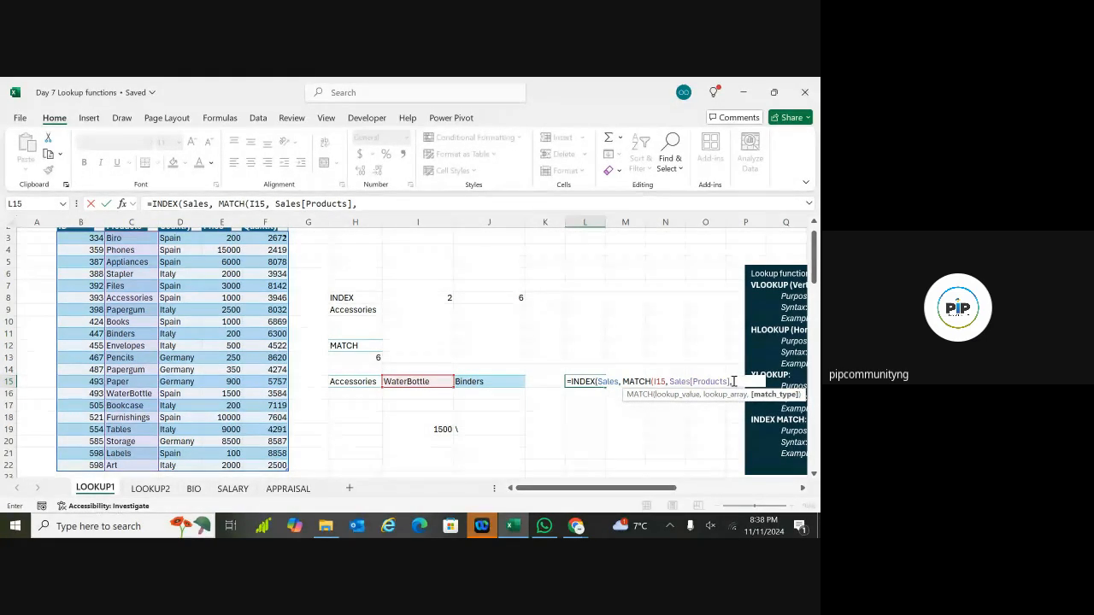
pyautogui.write(' 0')
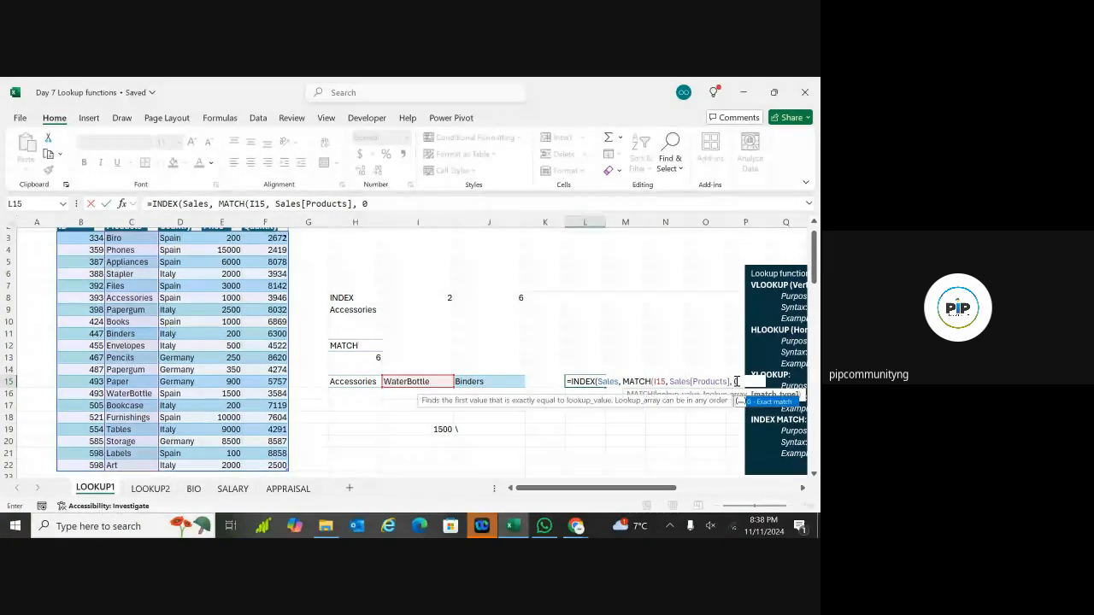
pyautogui.write(')')
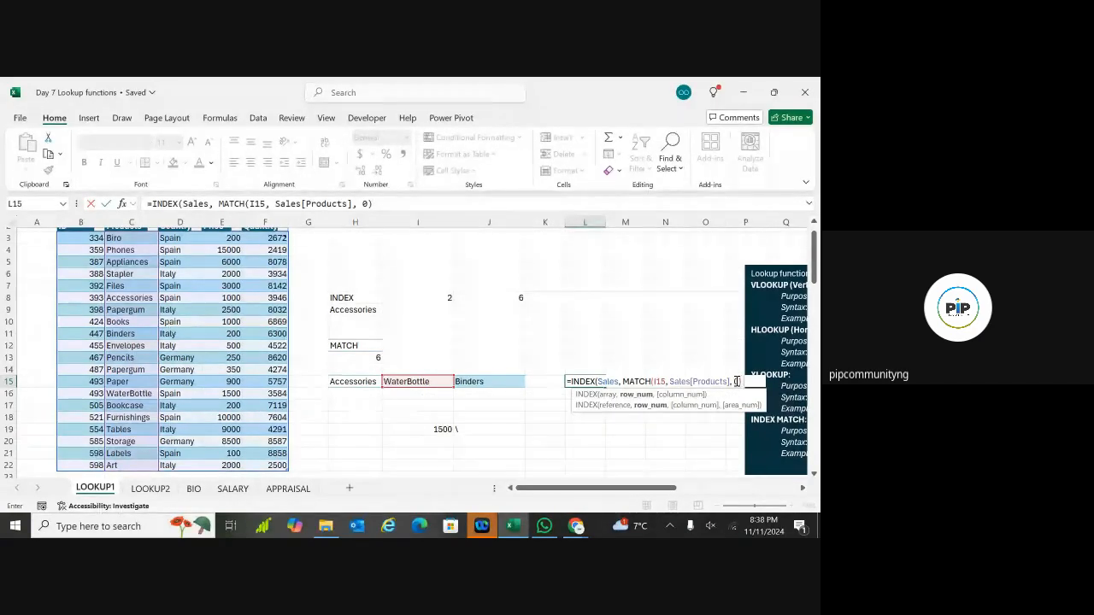
pyautogui.write(',')
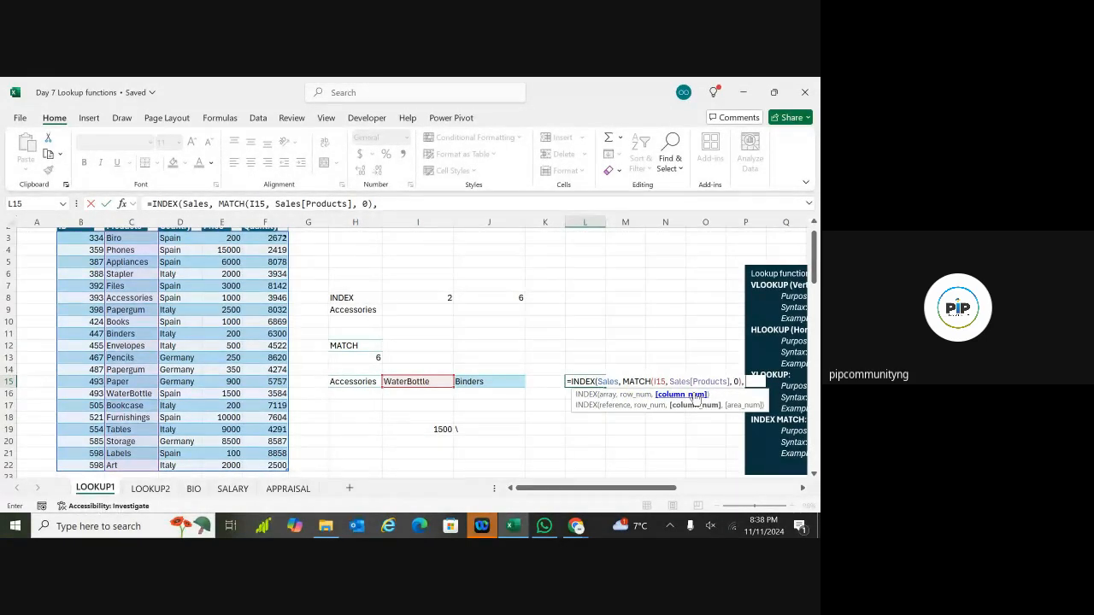
pyautogui.scroll(1, 697, 399)
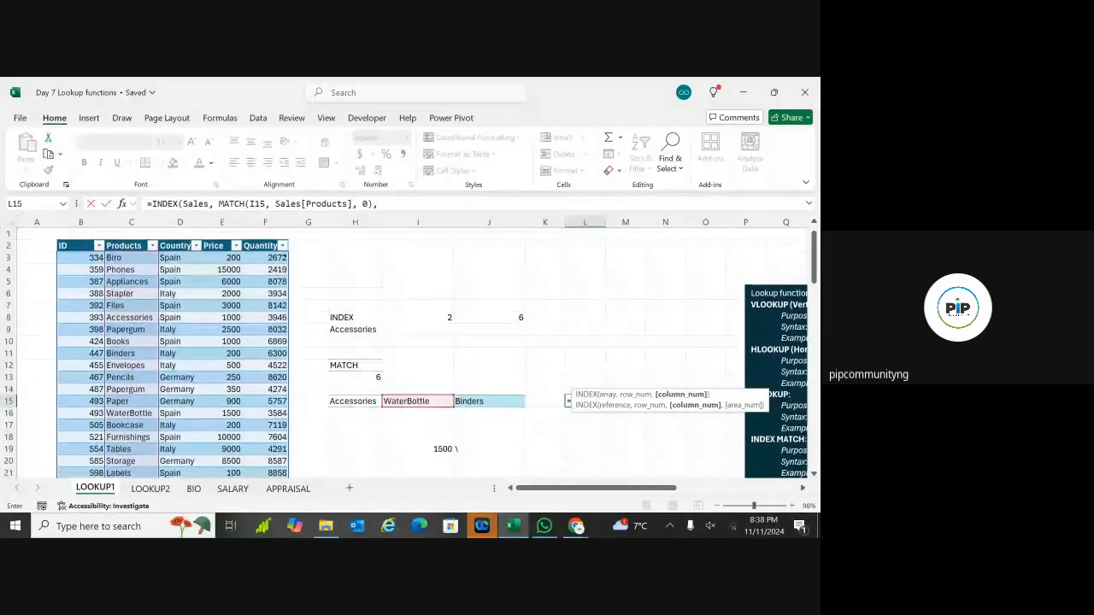
pyautogui.click(740, 401)
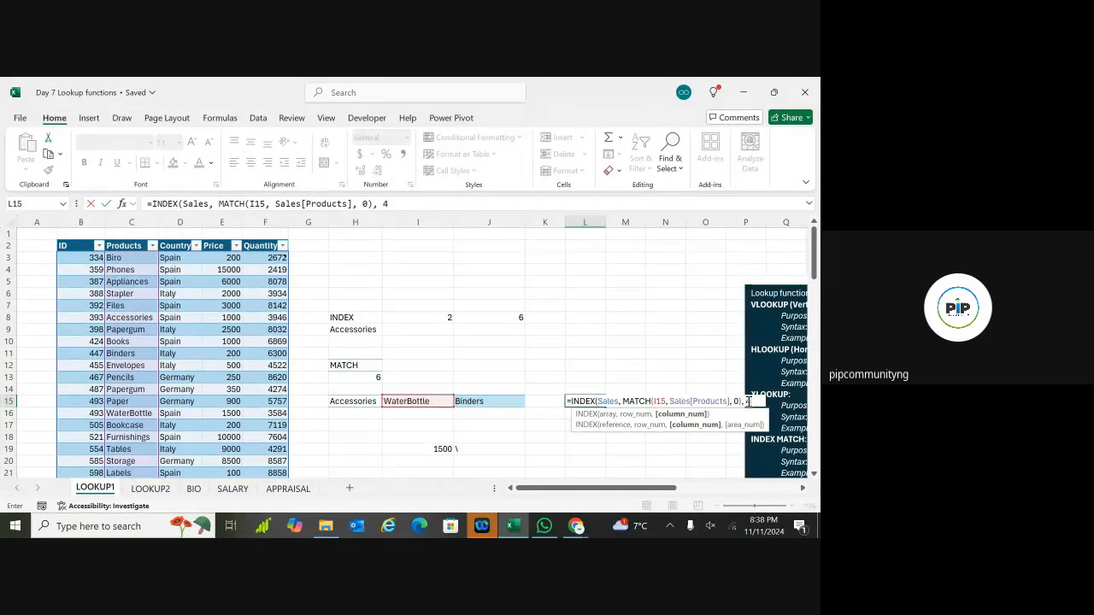
pyautogui.write(')')
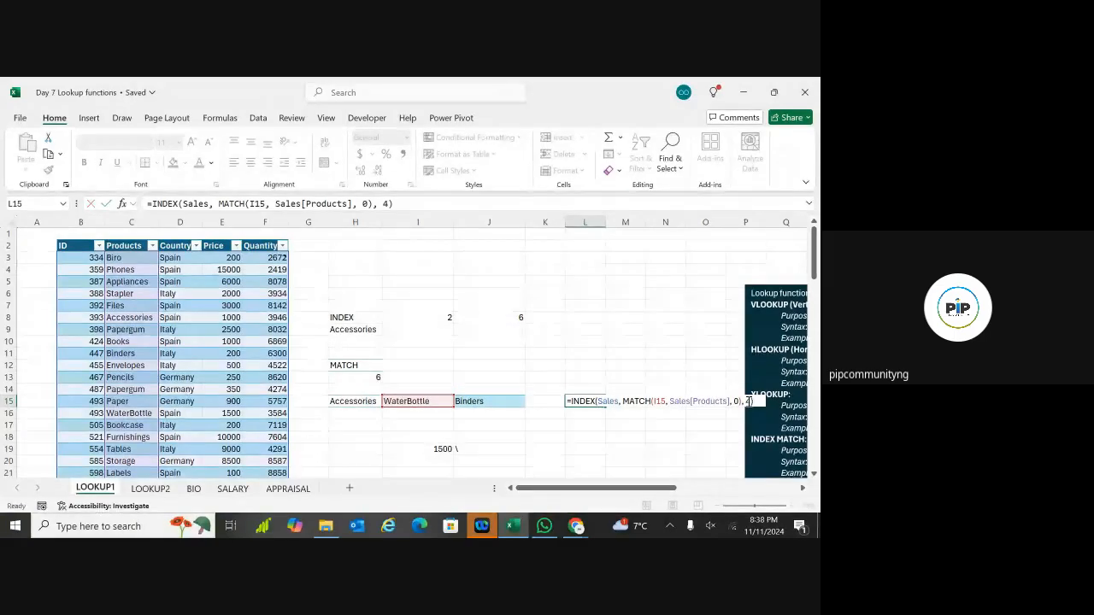
pyautogui.press('Return')
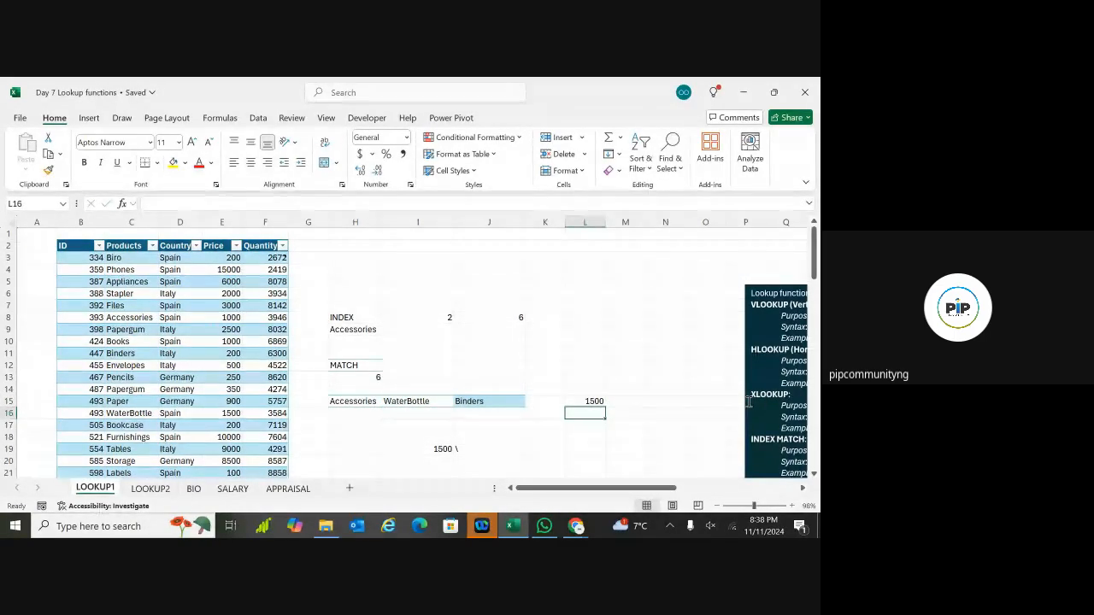
pyautogui.click(593, 402)
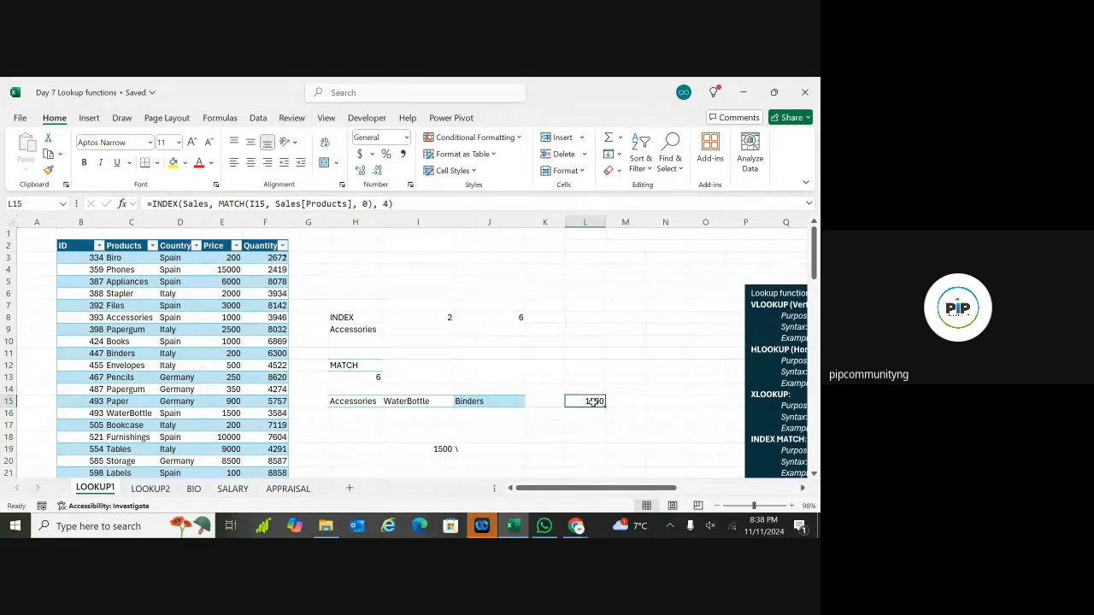
pyautogui.click(464, 448)
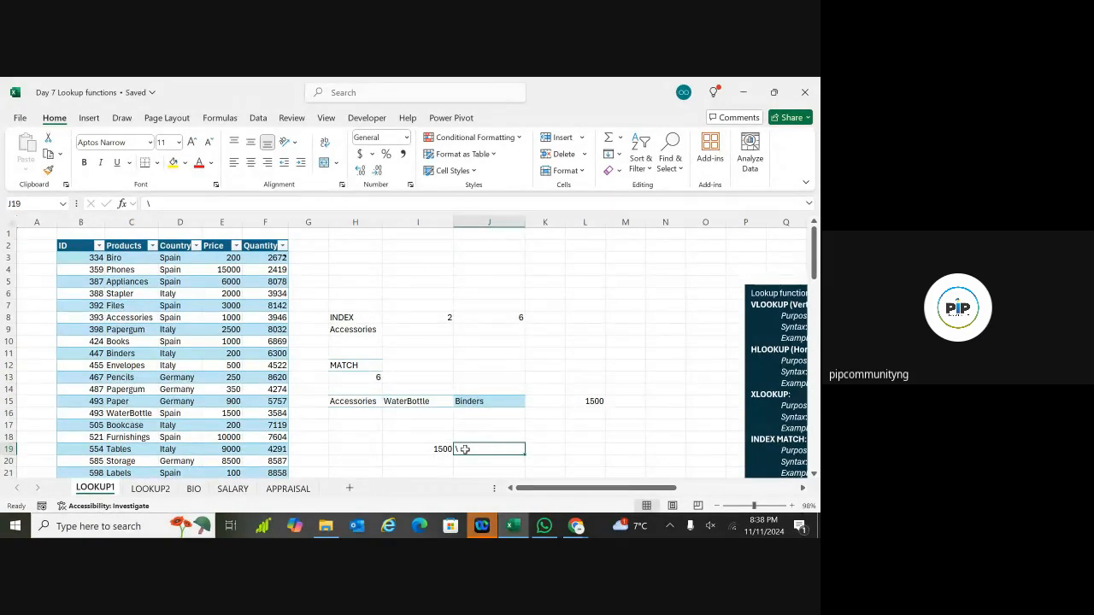
# Step: Clear J19's backslash and type =INDEX(Sales, MATCH using autocomplete for INDEX and Sales
pyautogui.press('BackSpace')
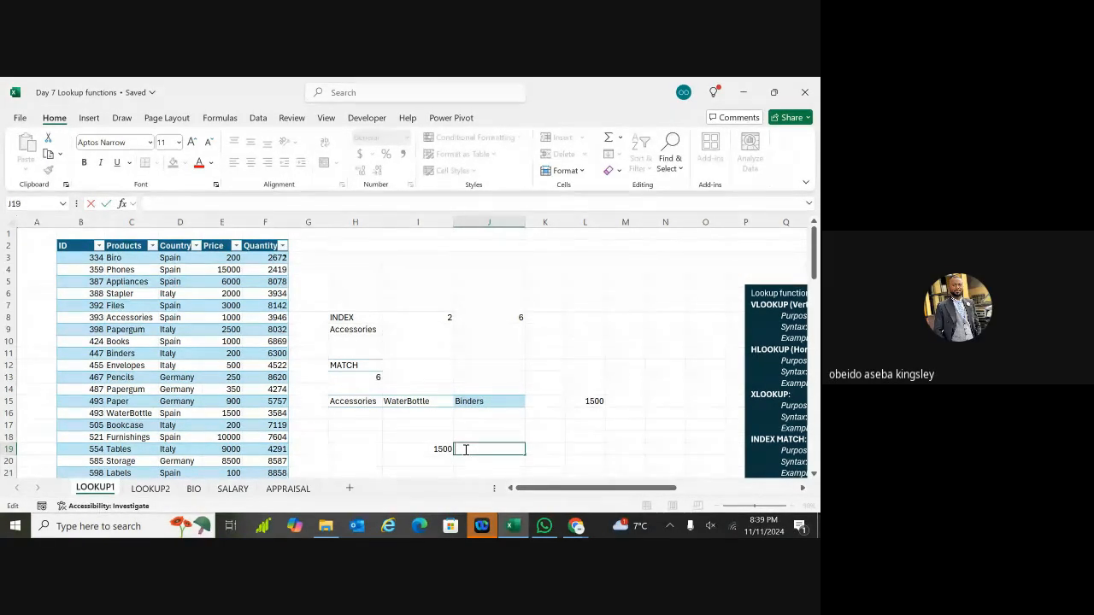
pyautogui.write('=')
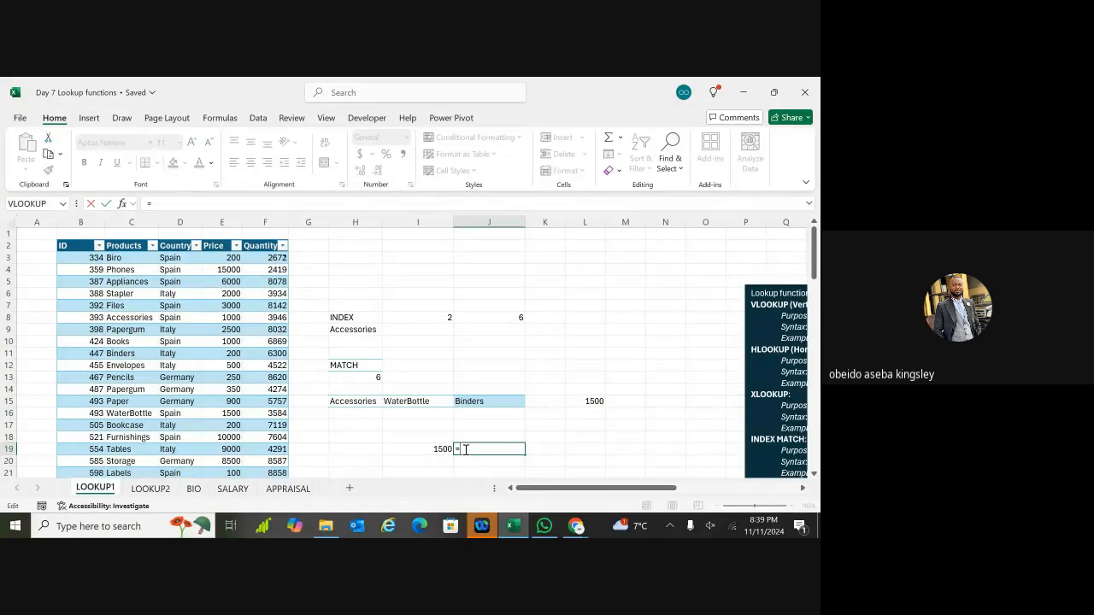
pyautogui.write('INDEX')
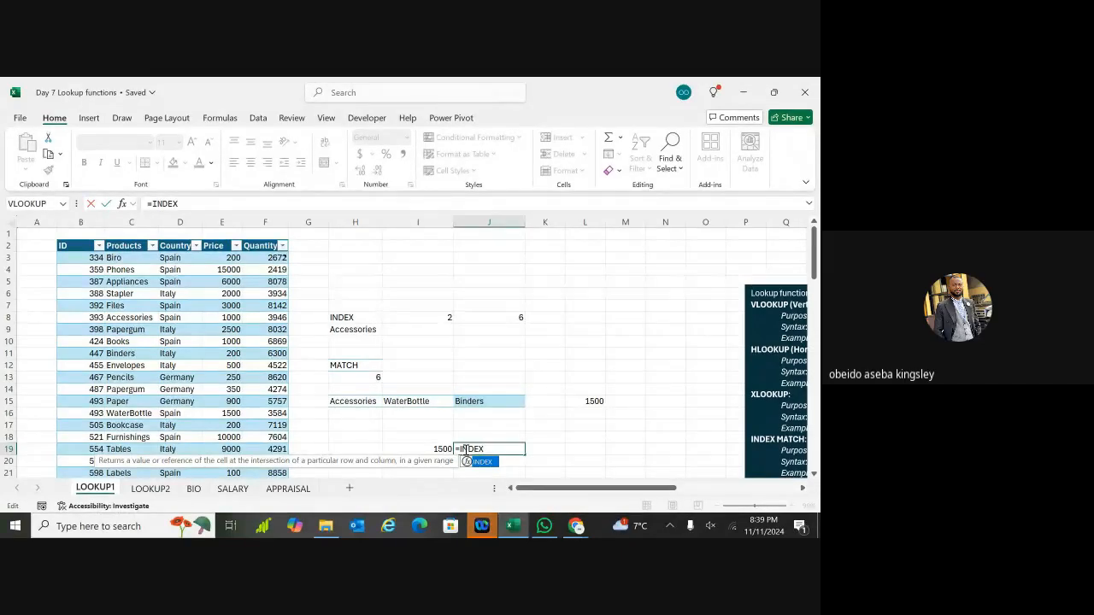
pyautogui.doubleClick(479, 463)
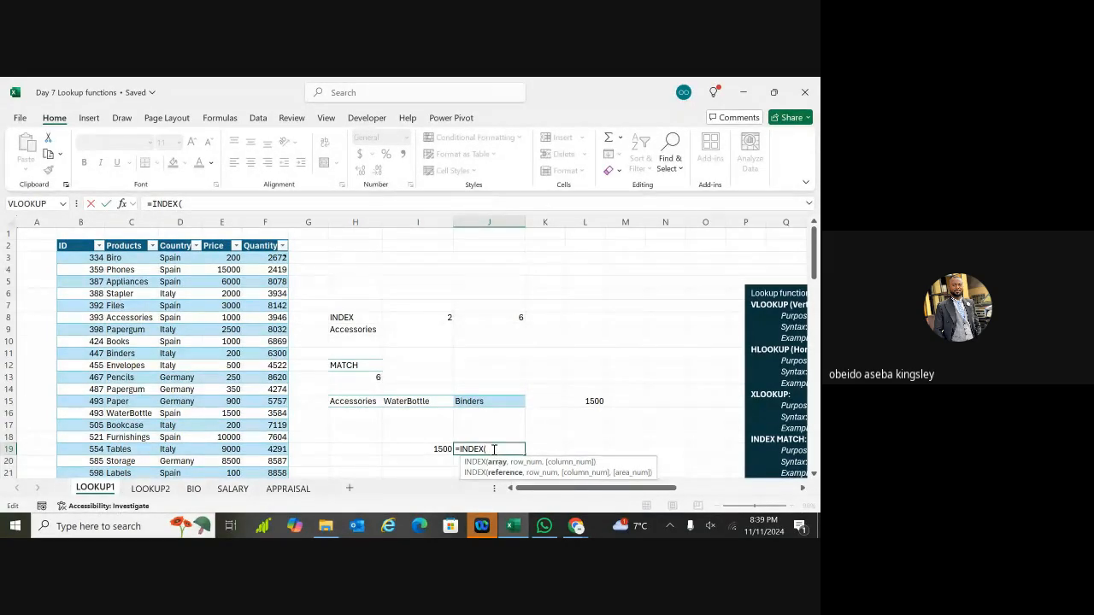
pyautogui.write('SA')
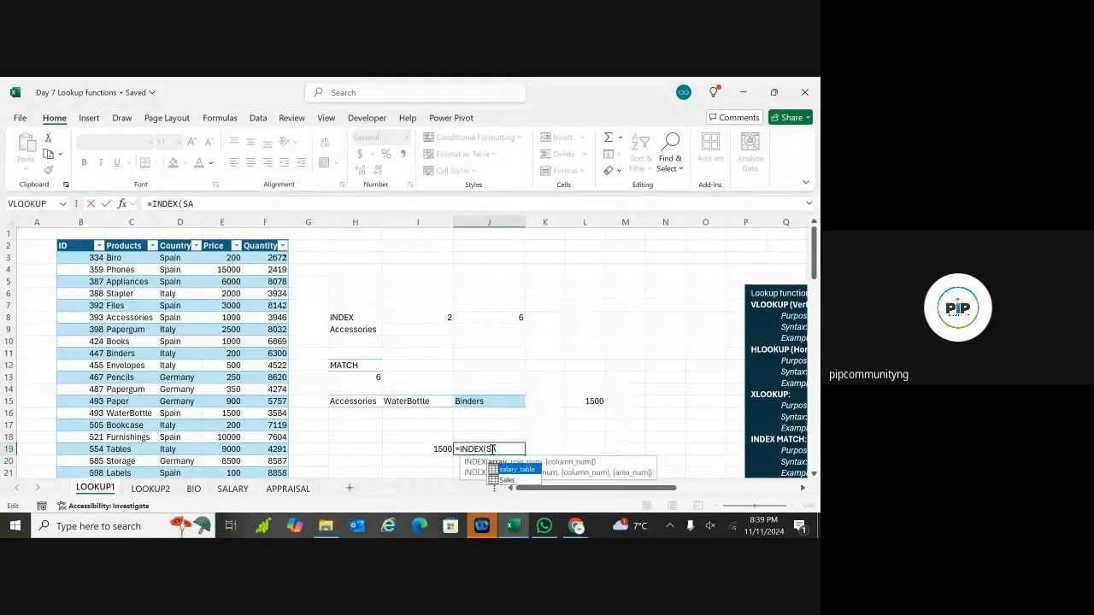
pyautogui.write('L')
pyautogui.press('Down')
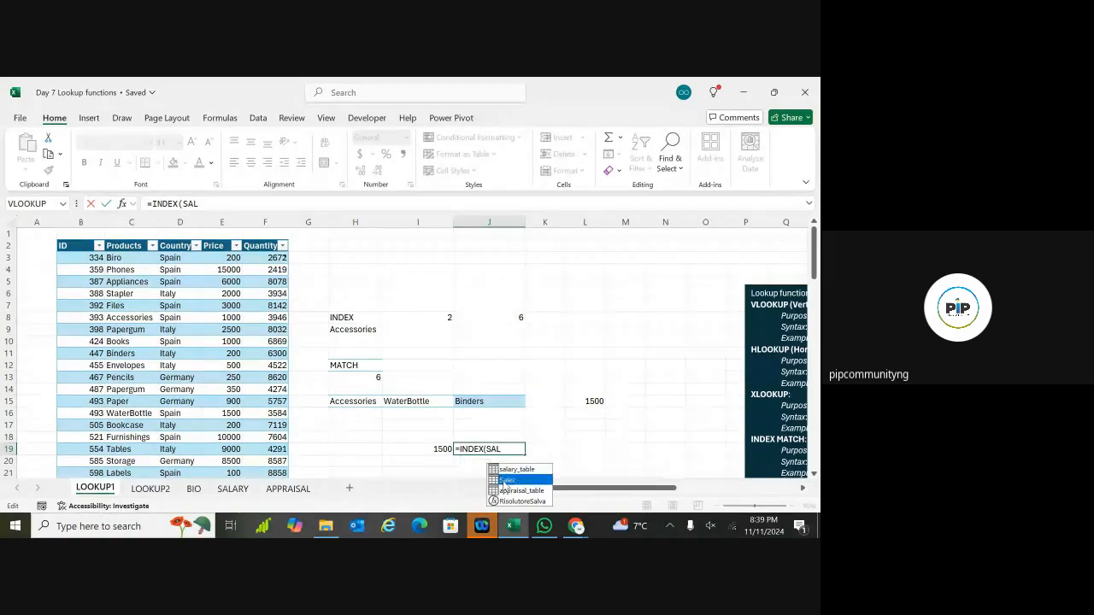
pyautogui.press('Tab')
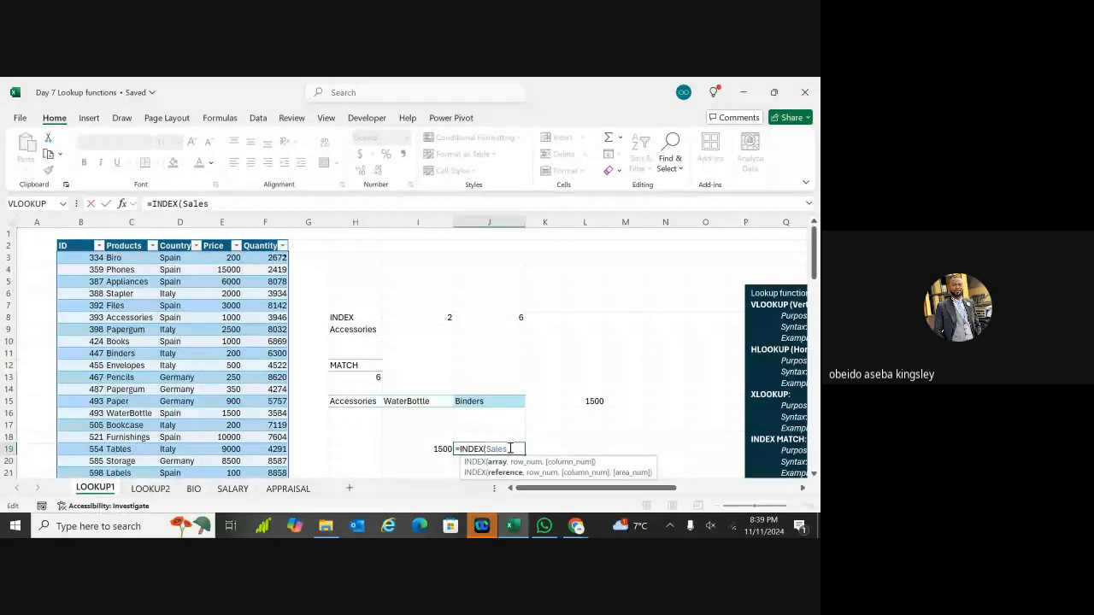
pyautogui.write(',')
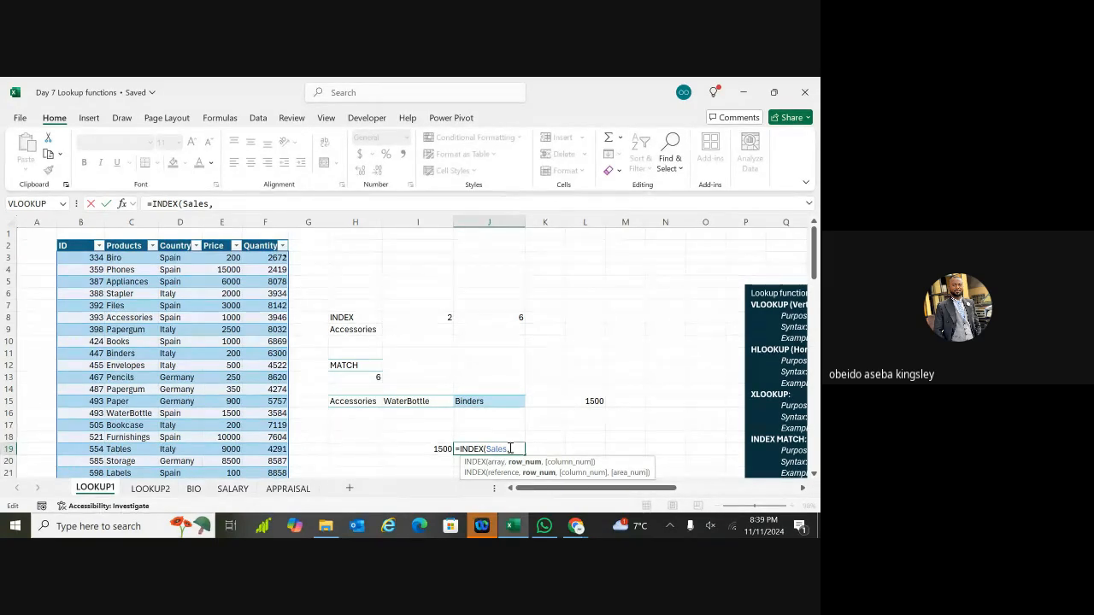
pyautogui.write('MATCH')
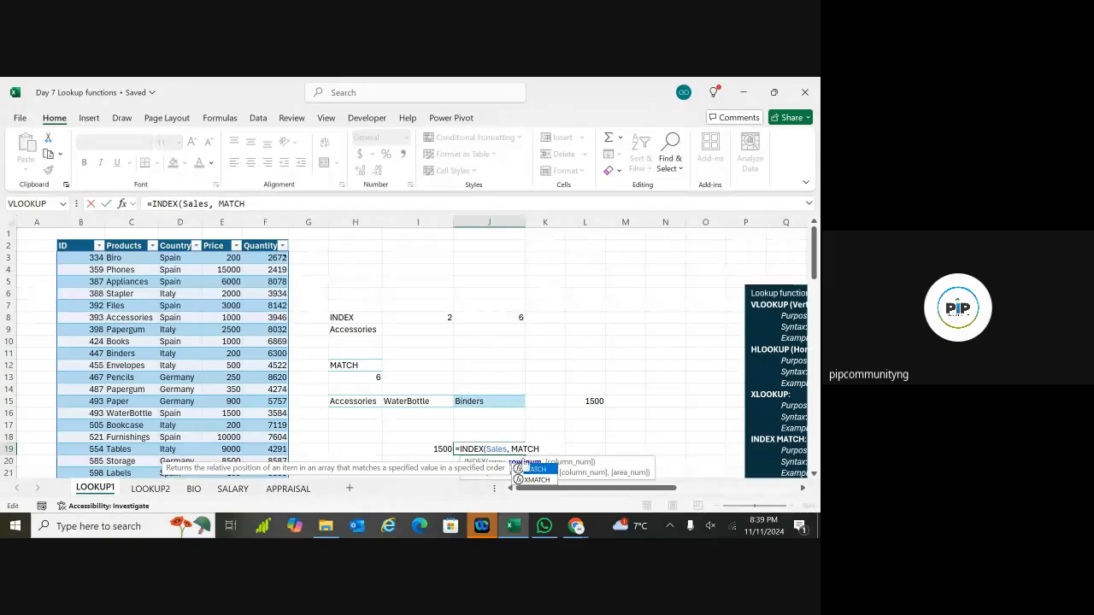
# Step: Insert MATCH with Binders in J15 as lookup value and Sales[Products] as lookup array
pyautogui.doubleClick(528, 469)
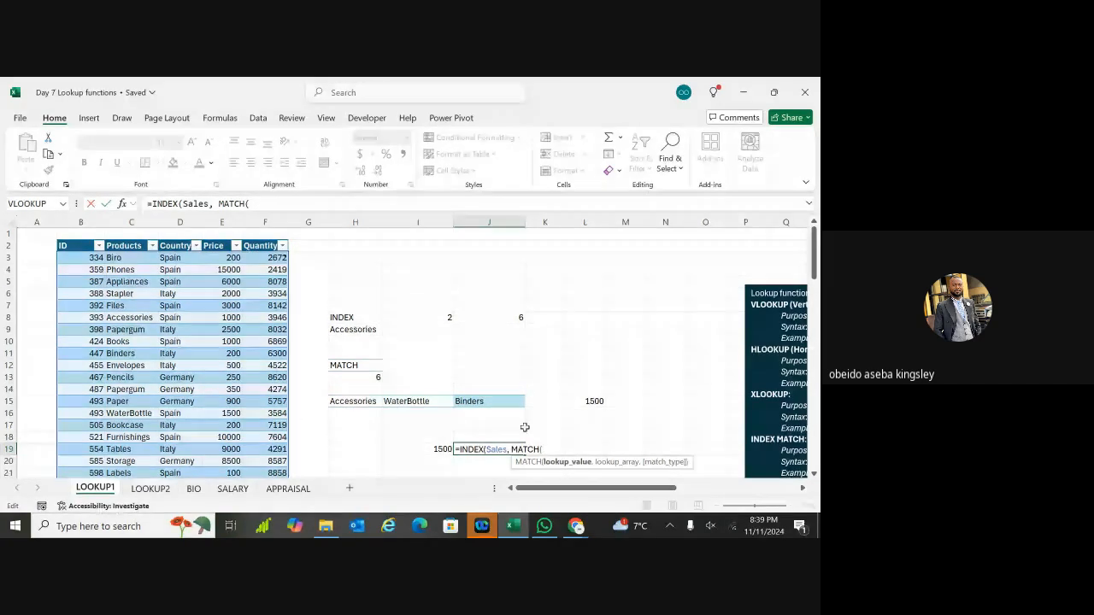
pyautogui.click(509, 404)
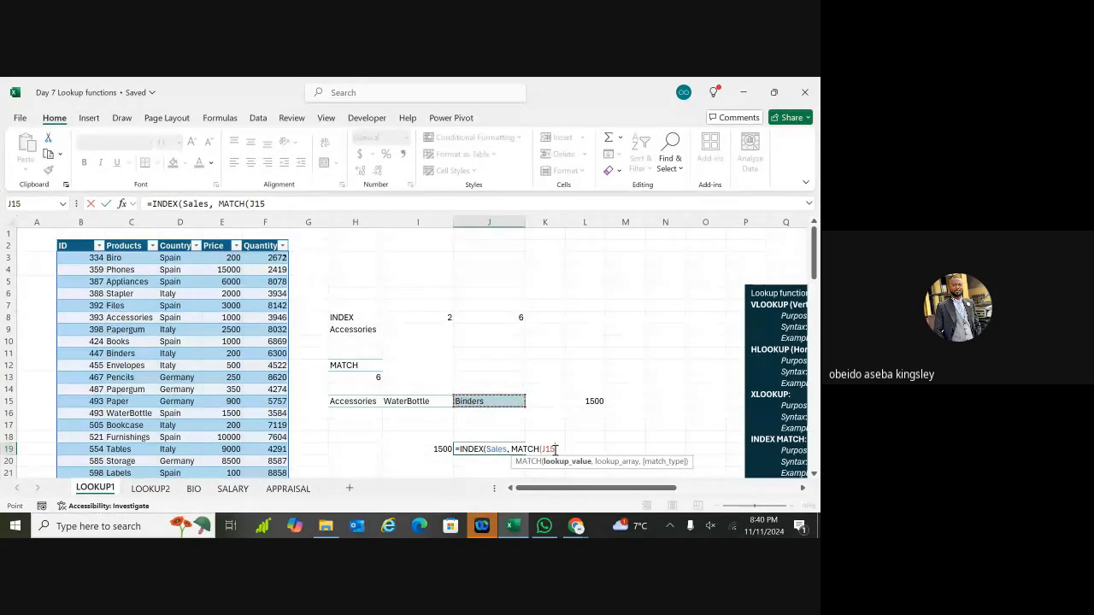
pyautogui.write(',')
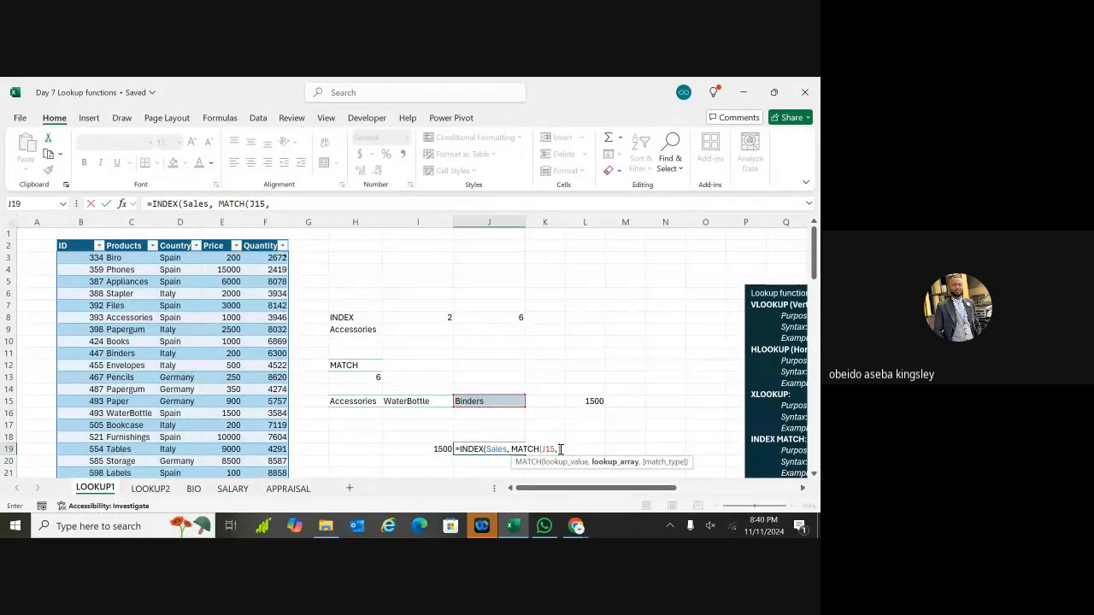
pyautogui.write('SALES')
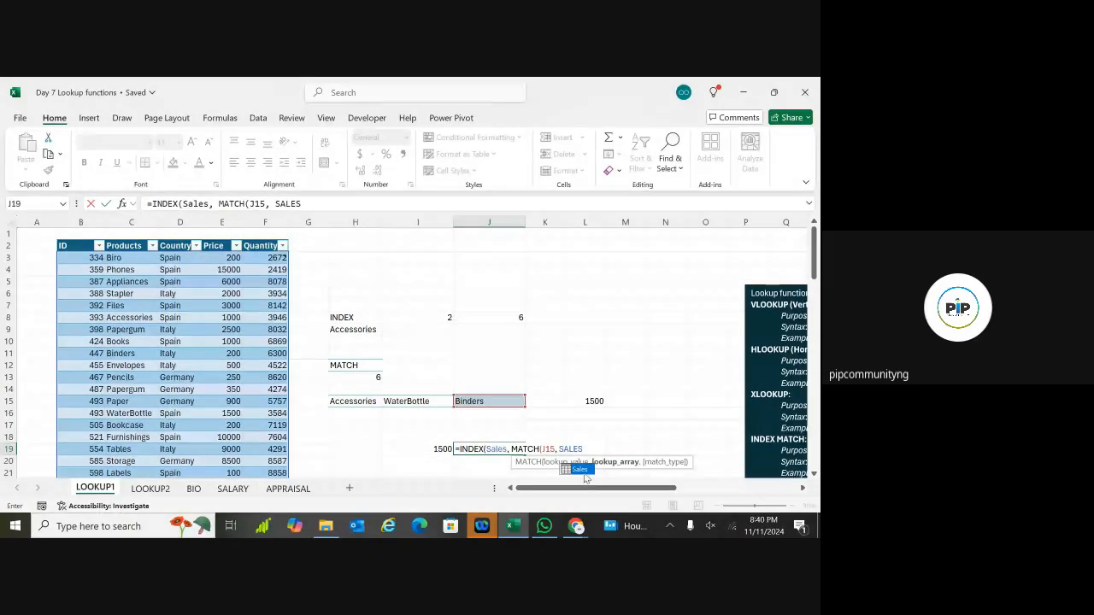
pyautogui.doubleClick(580, 469)
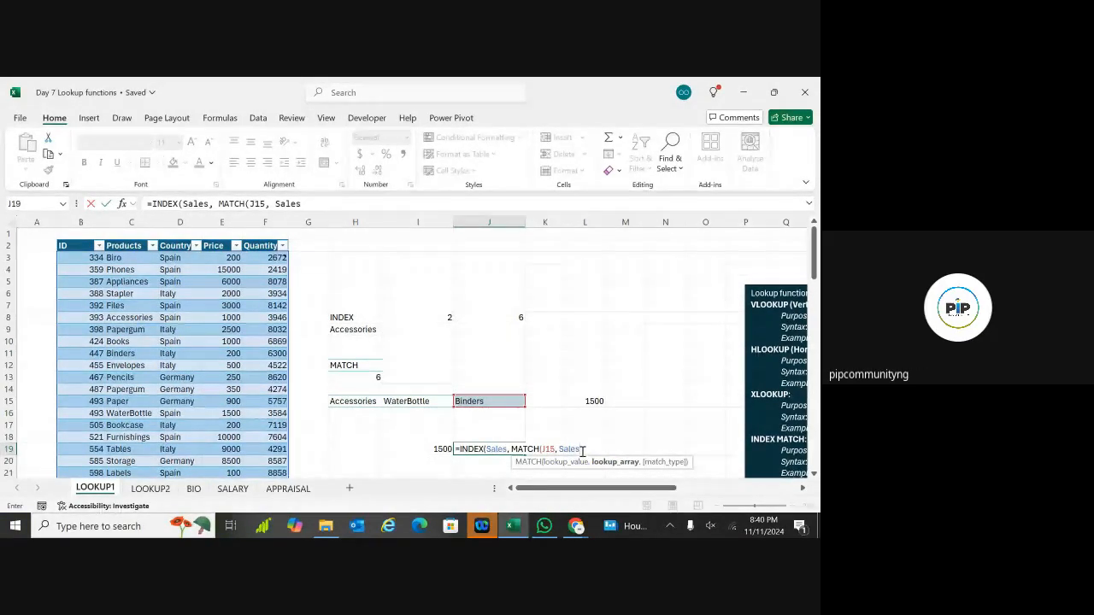
pyautogui.write('[PRO')
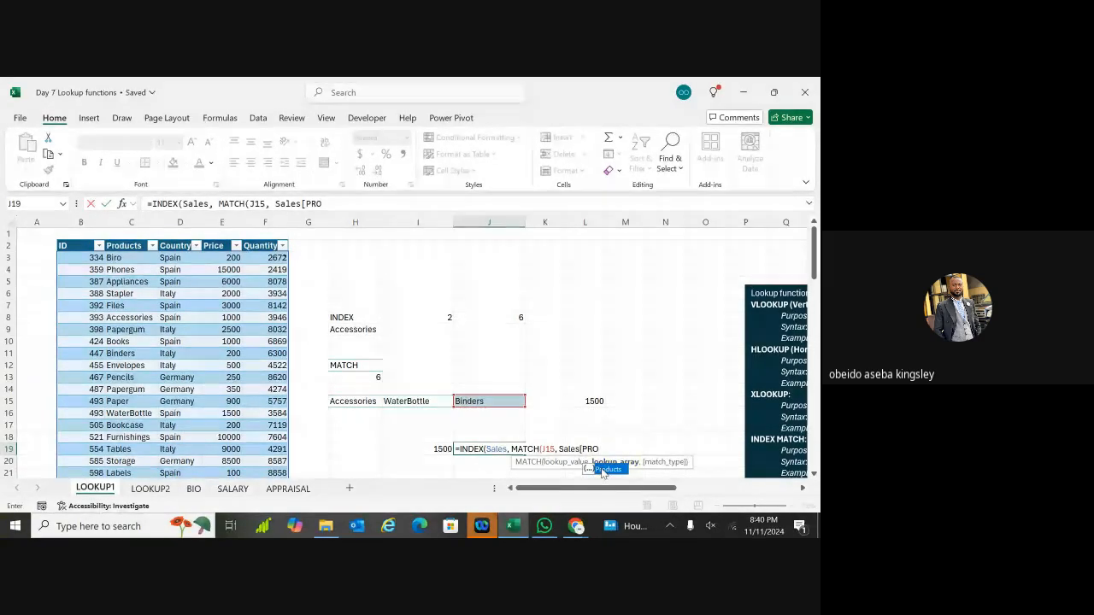
pyautogui.doubleClick(604, 469)
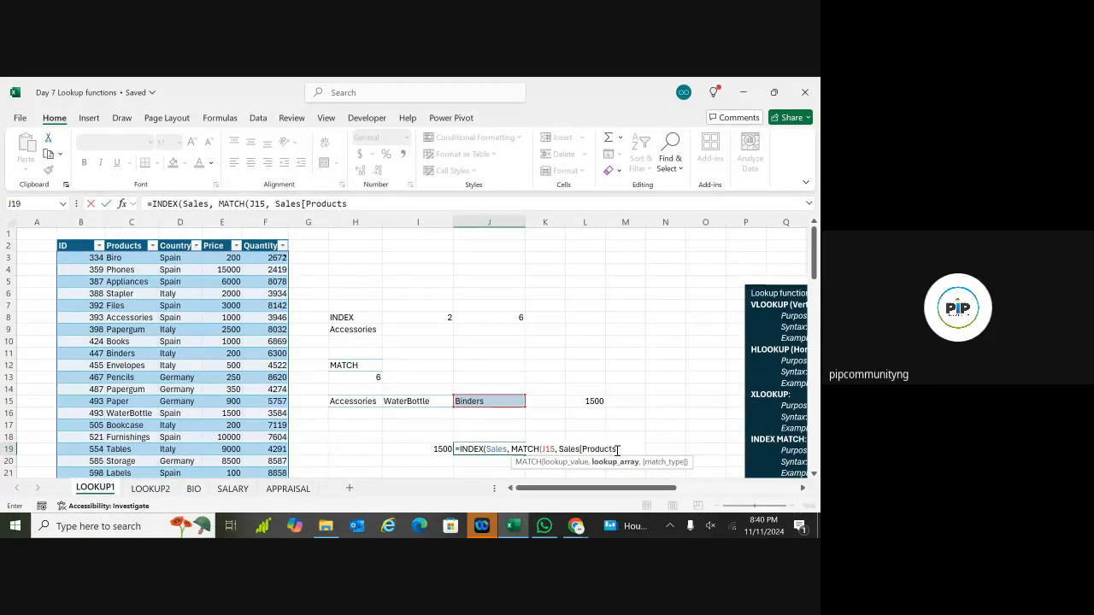
pyautogui.write(']')
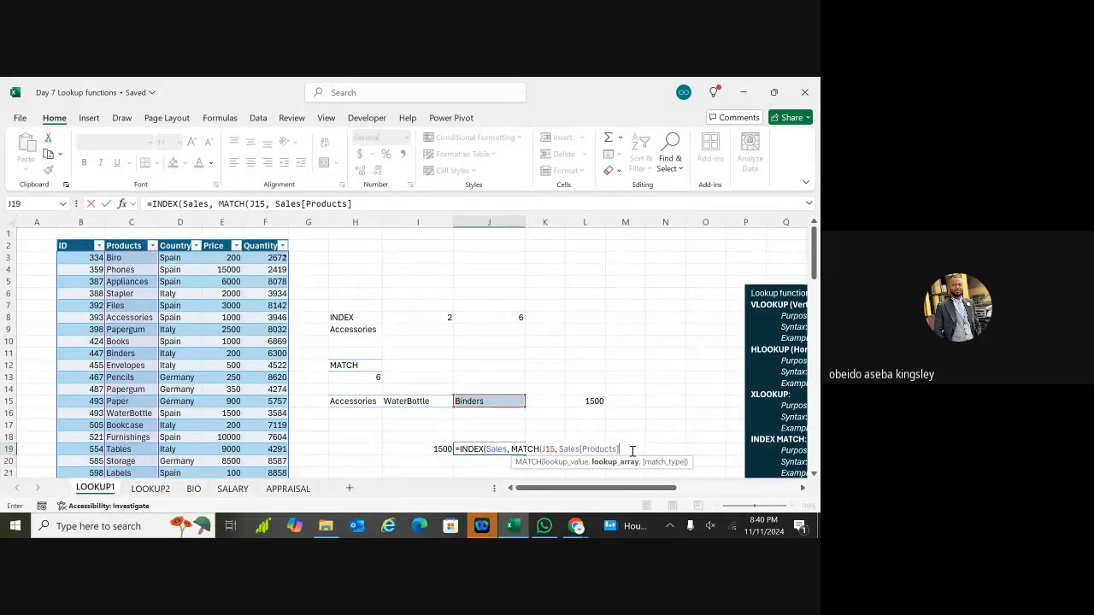
# Step: Finish with match type 0 and column 5, entering =INDEX(Sales, MATCH(J15, Sales[Products], 0), 5)
pyautogui.write(',')
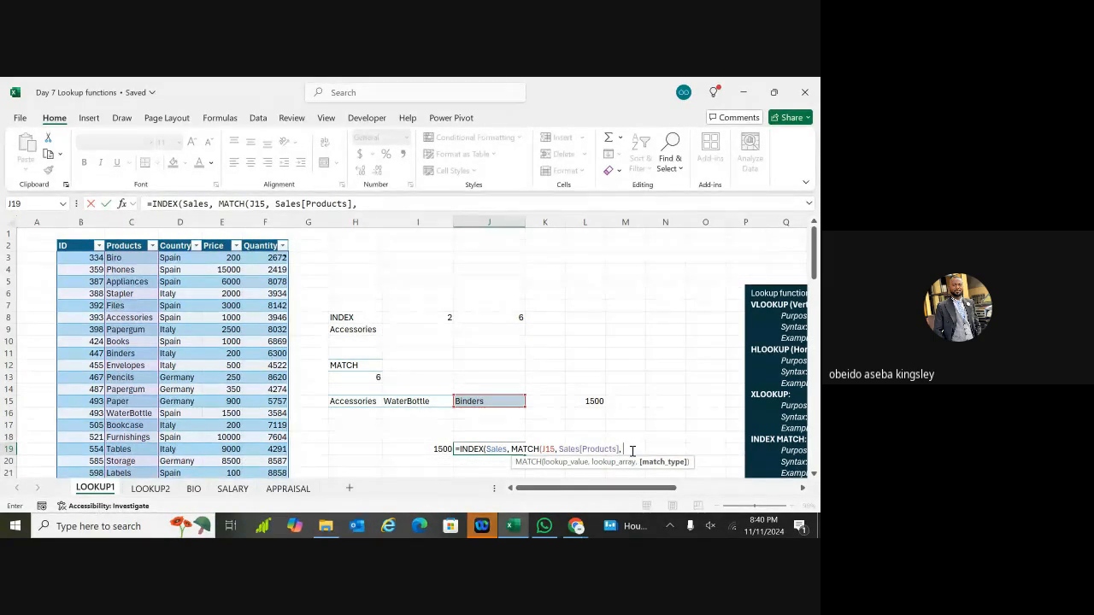
pyautogui.write(' 0')
pyautogui.write(')')
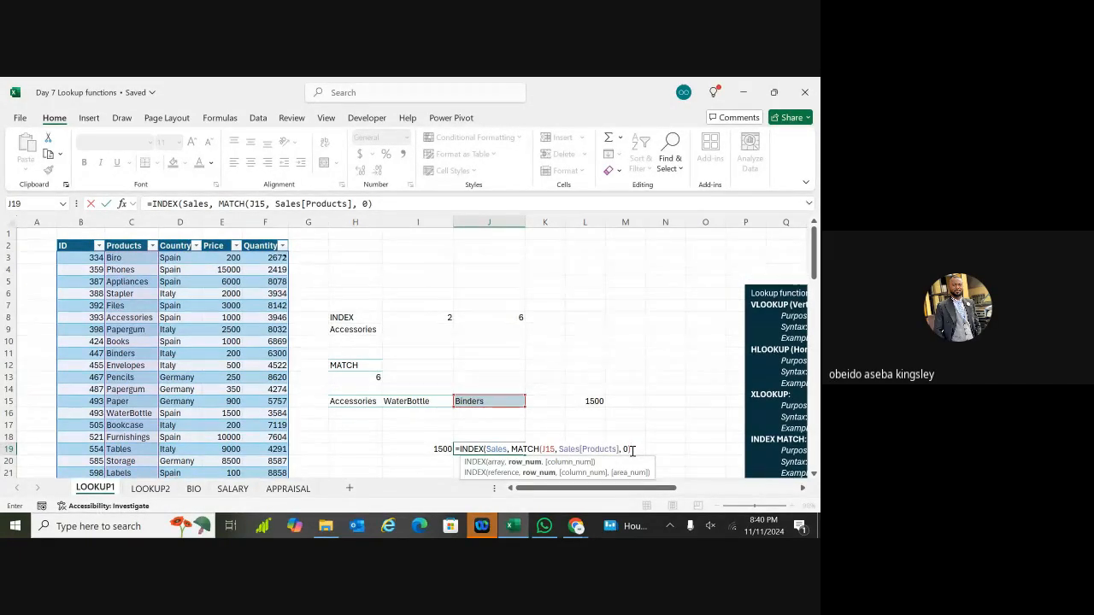
pyautogui.write(',')
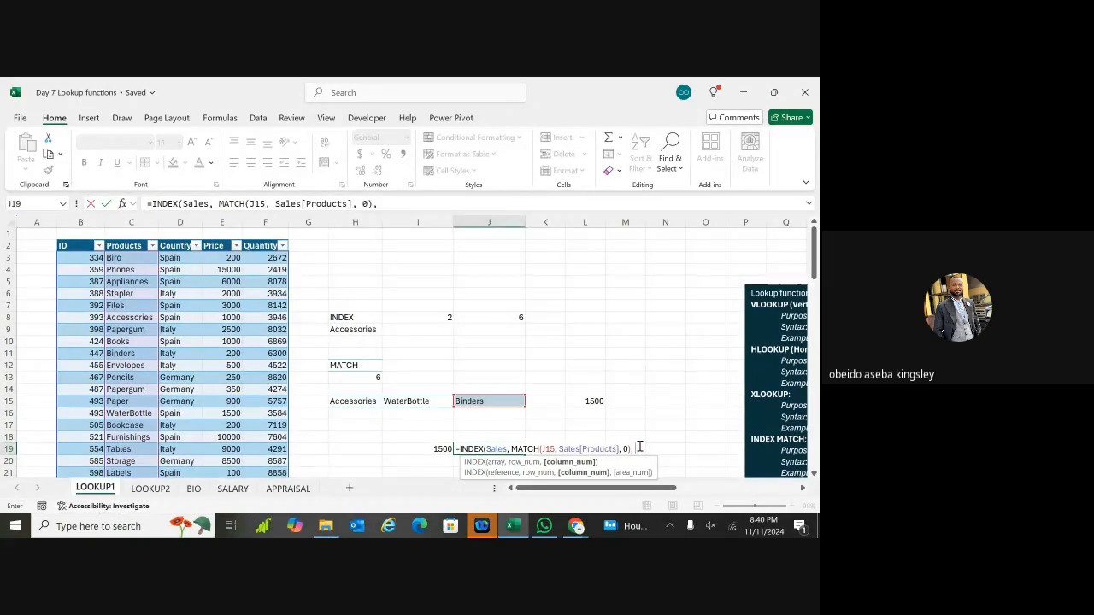
pyautogui.write('5')
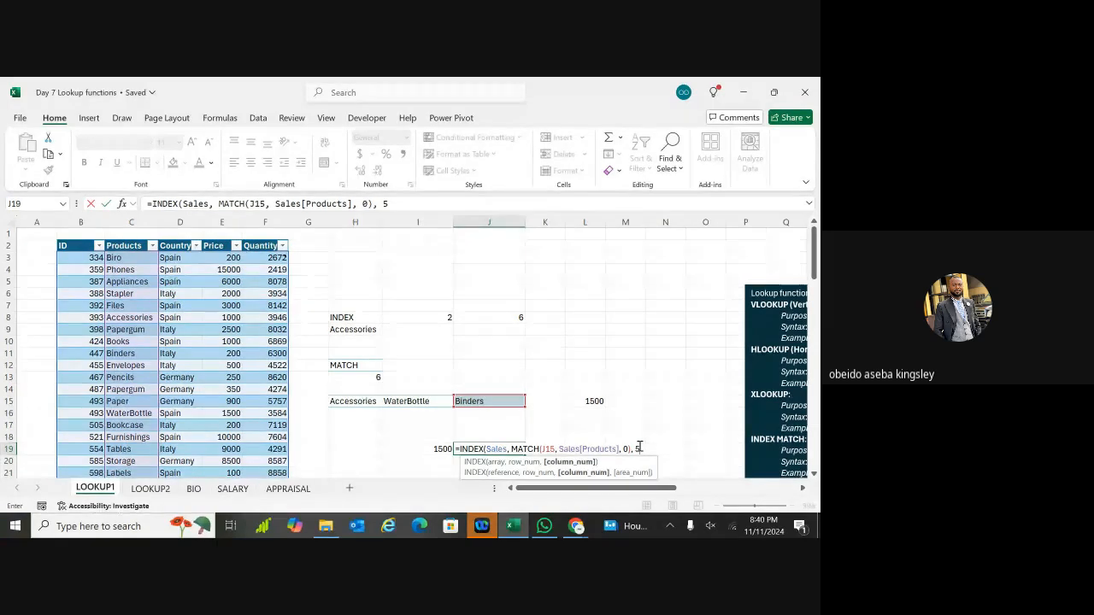
pyautogui.write(')')
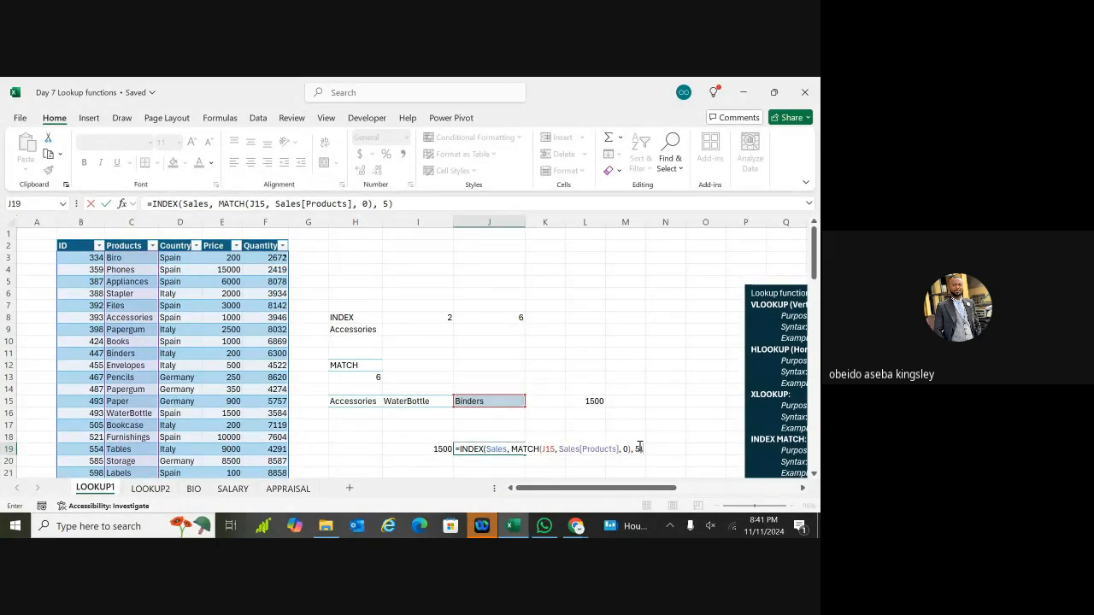
pyautogui.press('Return')
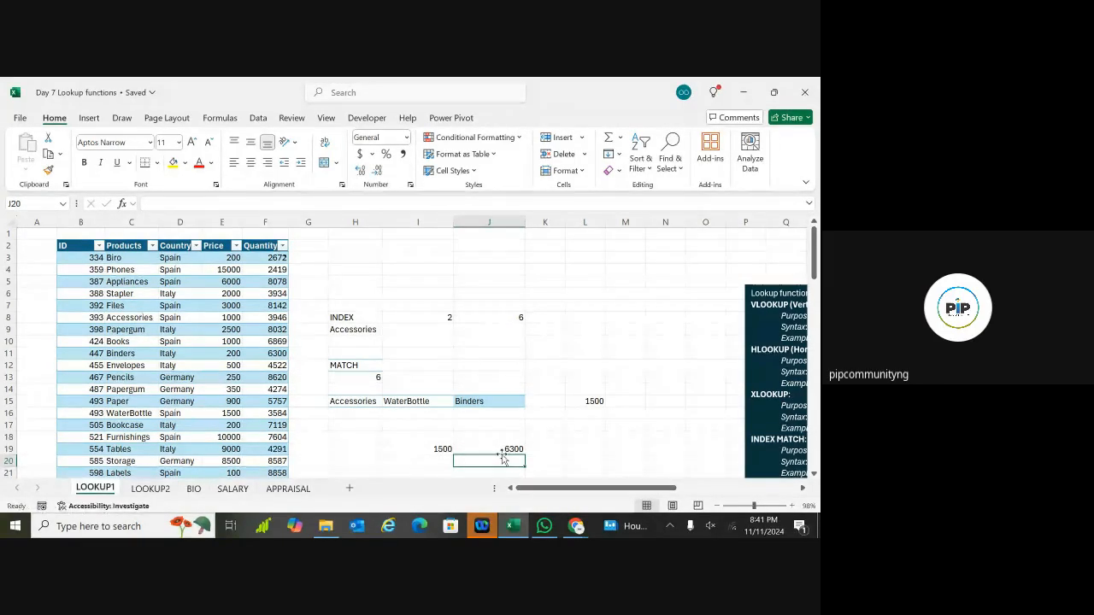
pyautogui.click(128, 355)
pyautogui.click(188, 351)
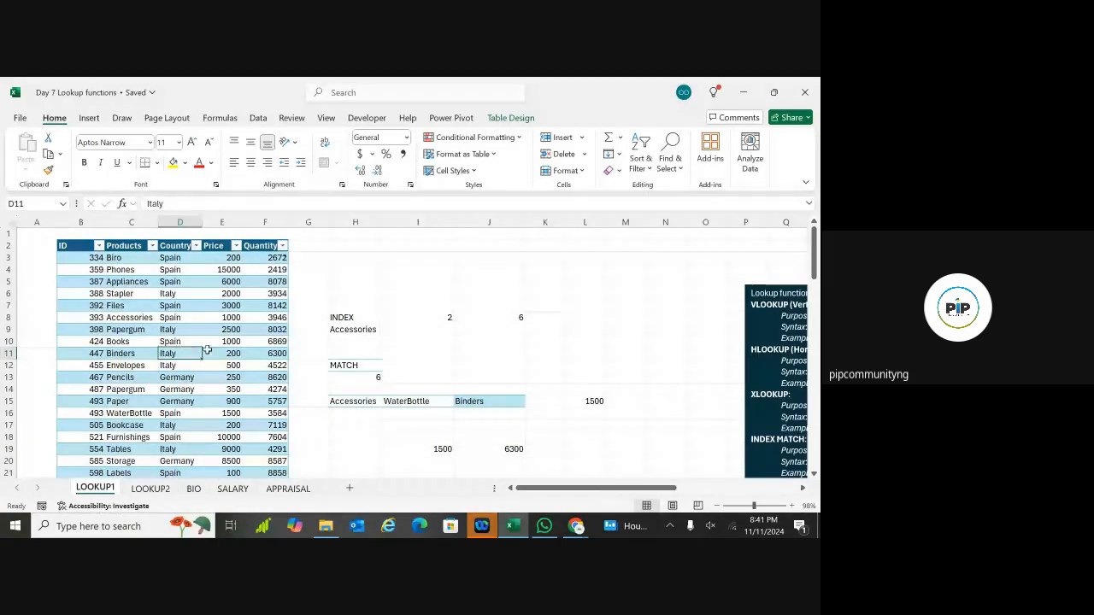
pyautogui.click(428, 400)
pyautogui.click(515, 400)
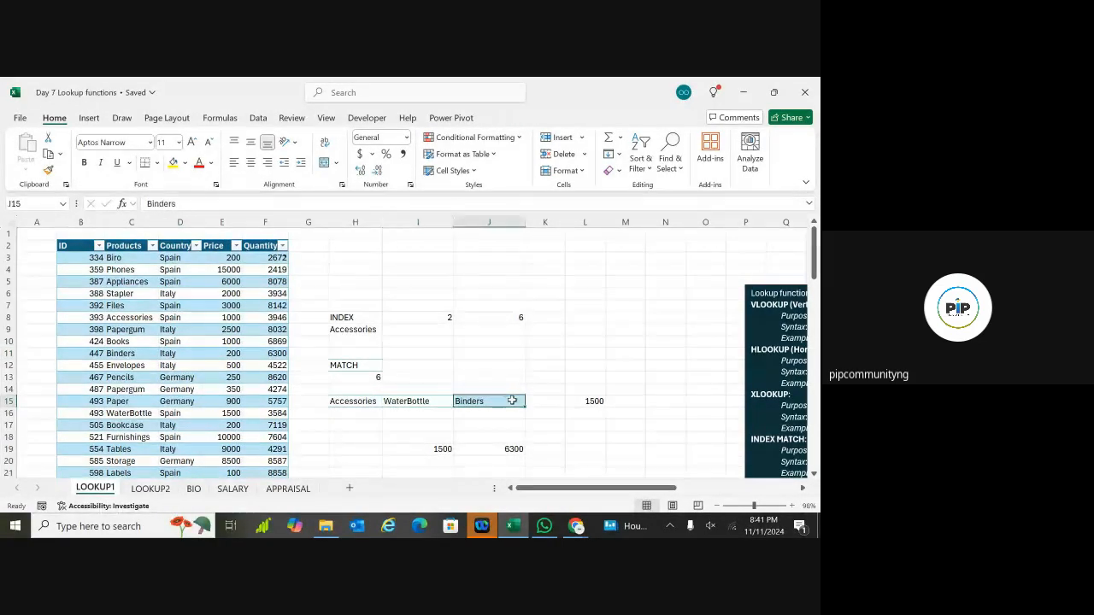
pyautogui.click(582, 402)
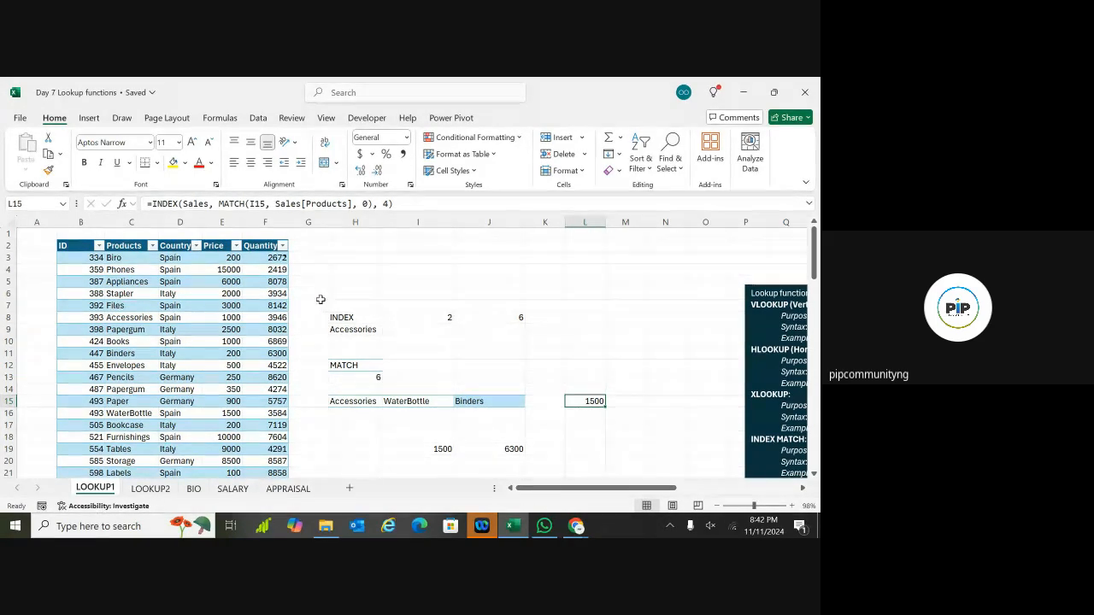
pyautogui.moveTo(309, 305); pyautogui.dragTo(649, 456)
pyautogui.press('Delete')
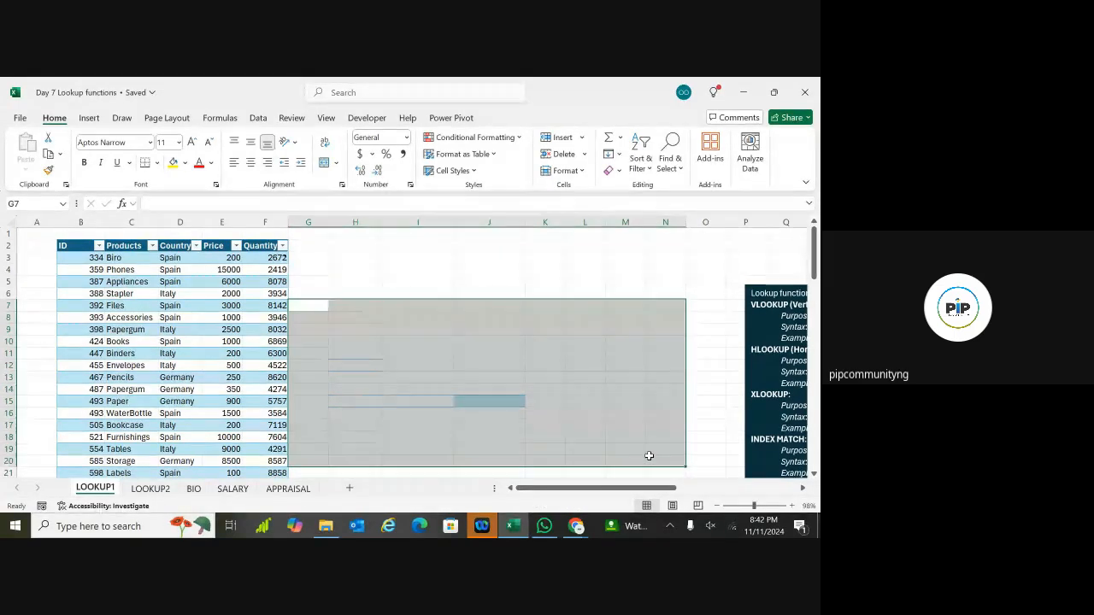
pyautogui.click(570, 270)
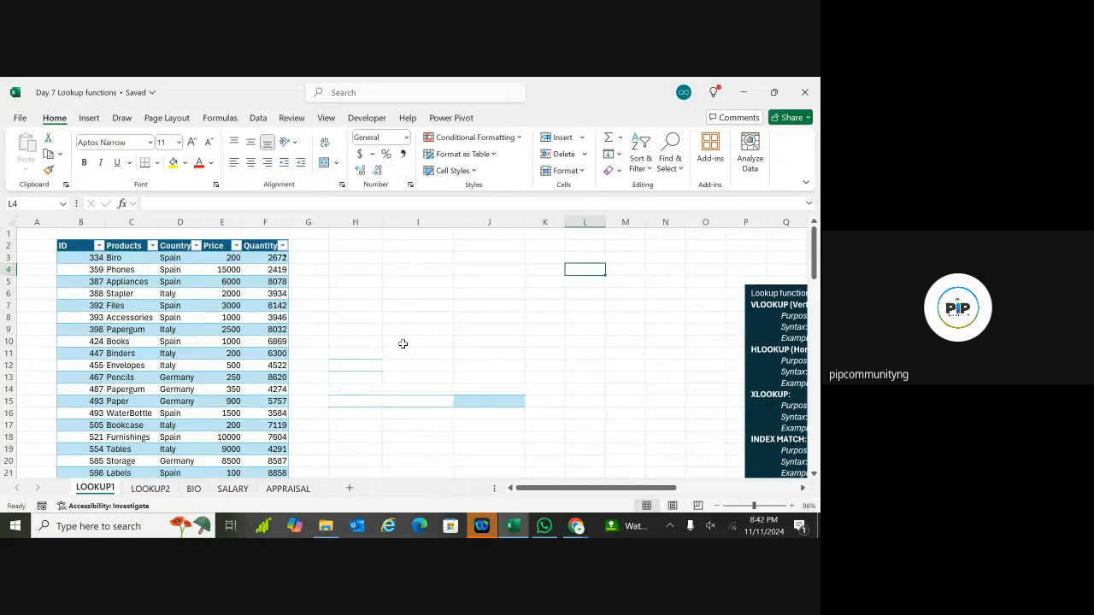
pyautogui.hotkey('ctrl', 'z')
pyautogui.click(494, 255)
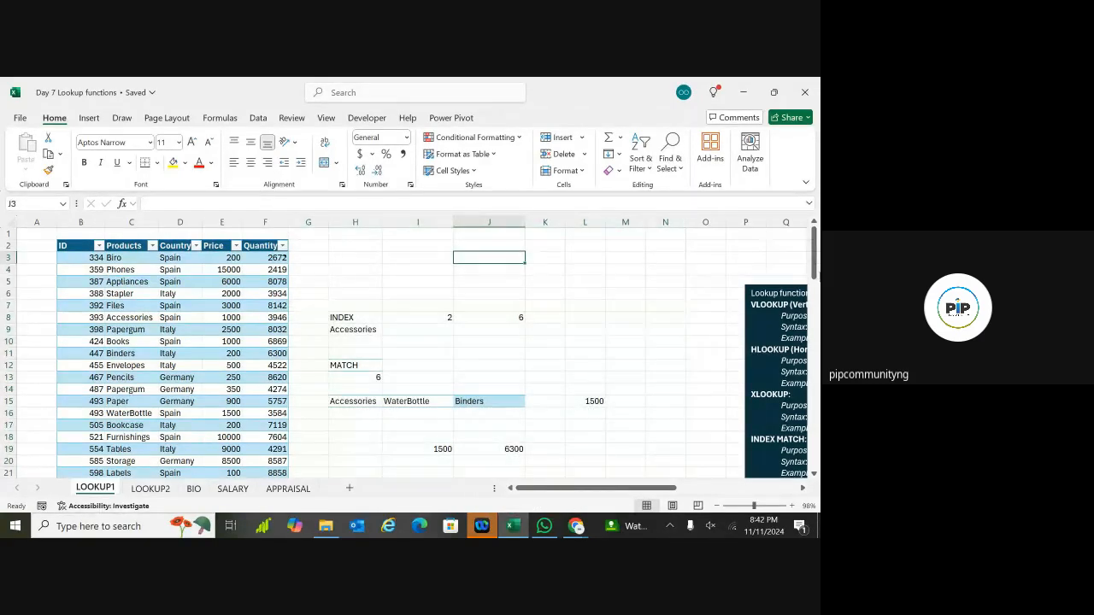
pyautogui.moveTo(814, 272); pyautogui.dragTo(818, 358)
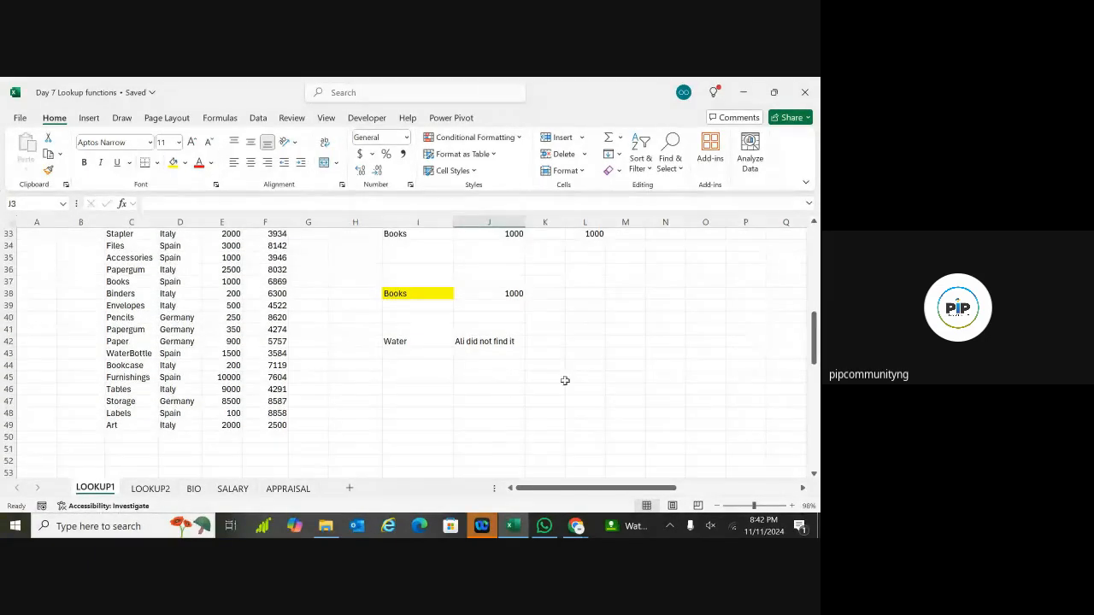
pyautogui.click(406, 401)
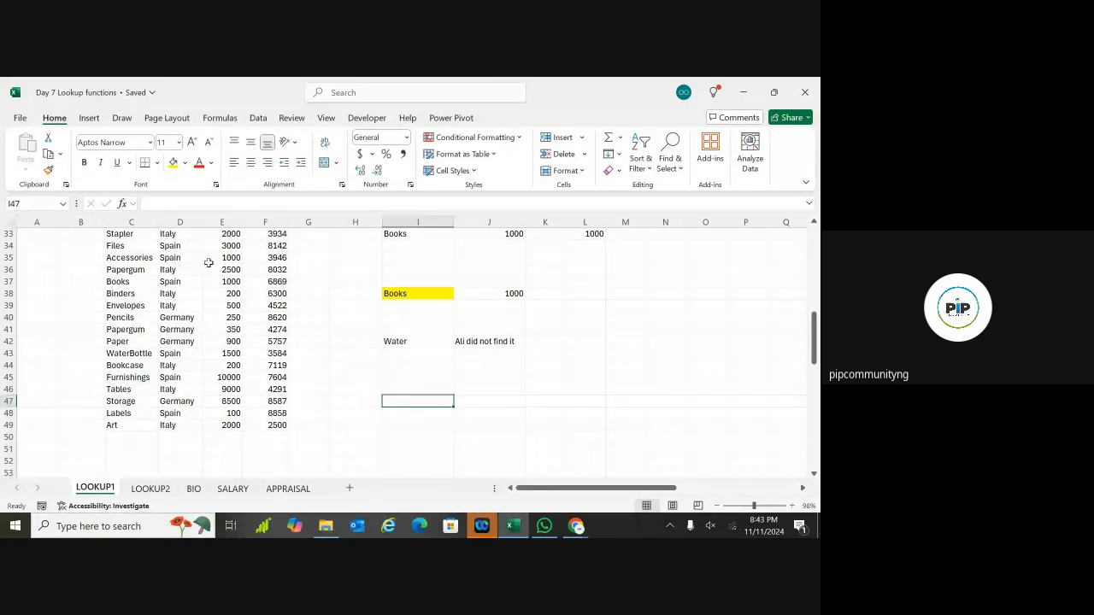
pyautogui.scroll(2, 137, 317)
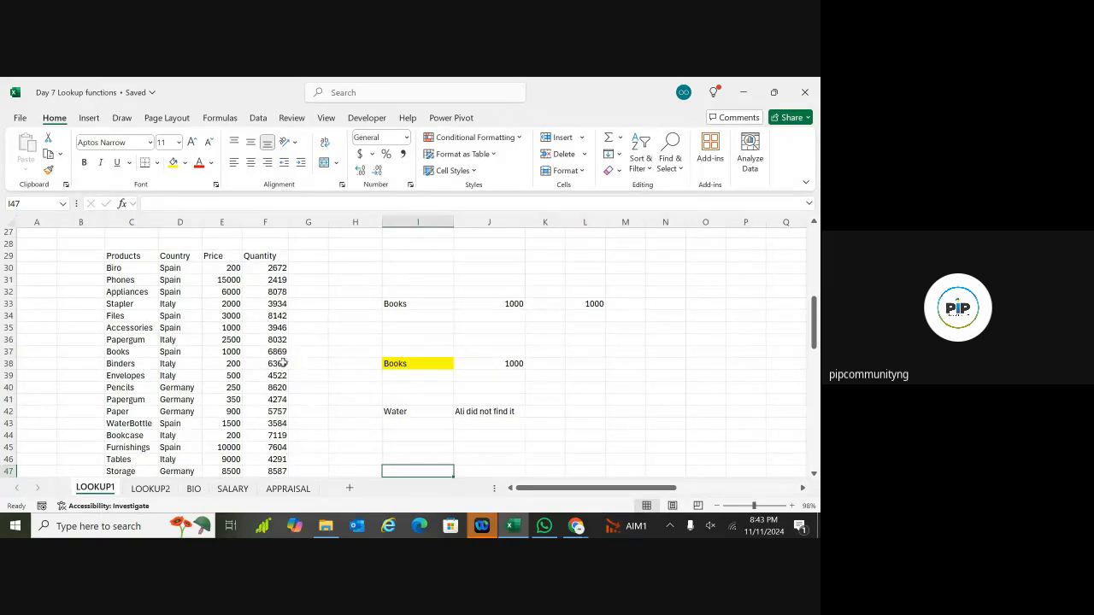
pyautogui.scroll(-5, 269, 384)
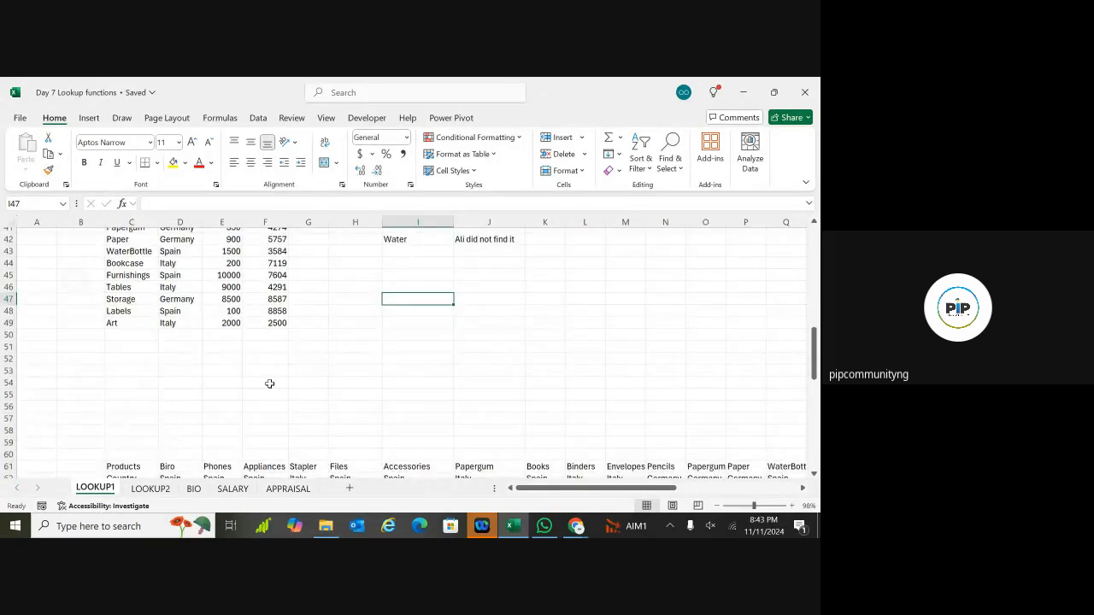
pyautogui.scroll(2, 396, 362)
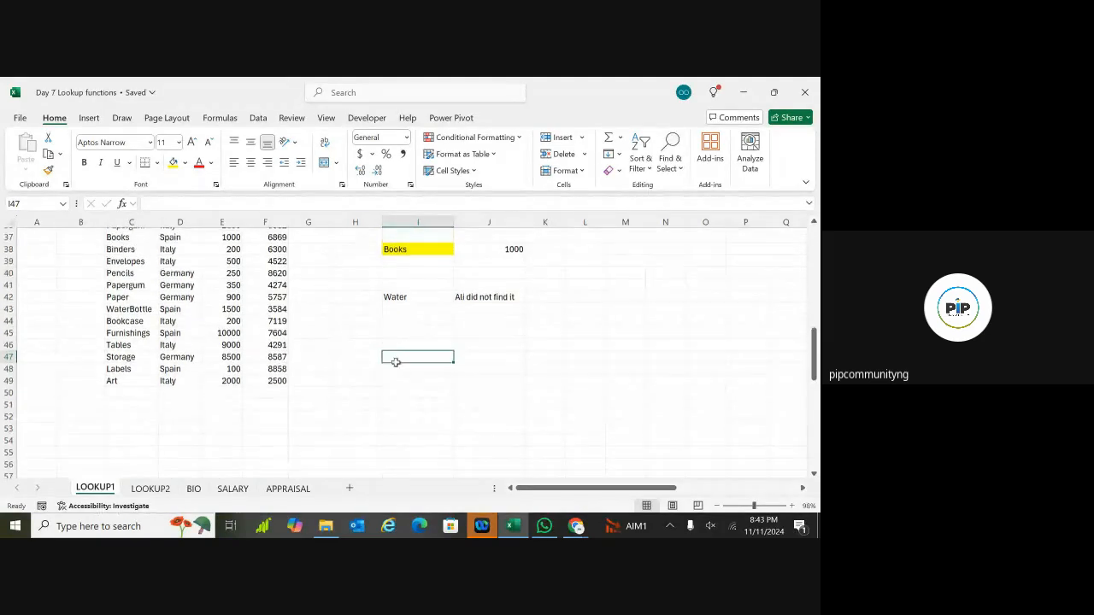
pyautogui.moveTo(387, 344); pyautogui.dragTo(597, 360)
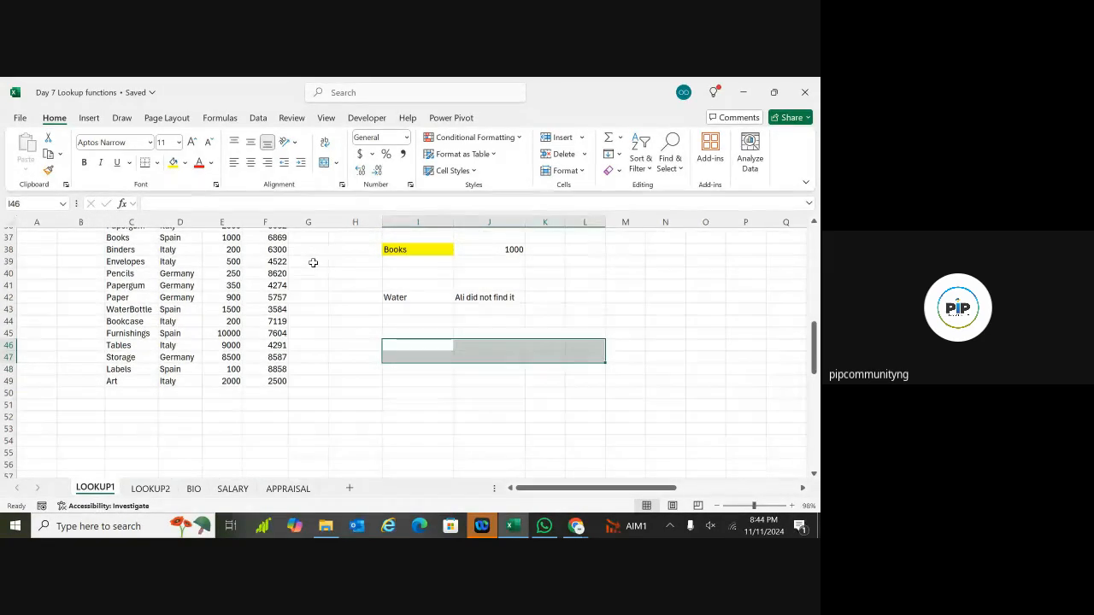
pyautogui.click(419, 320)
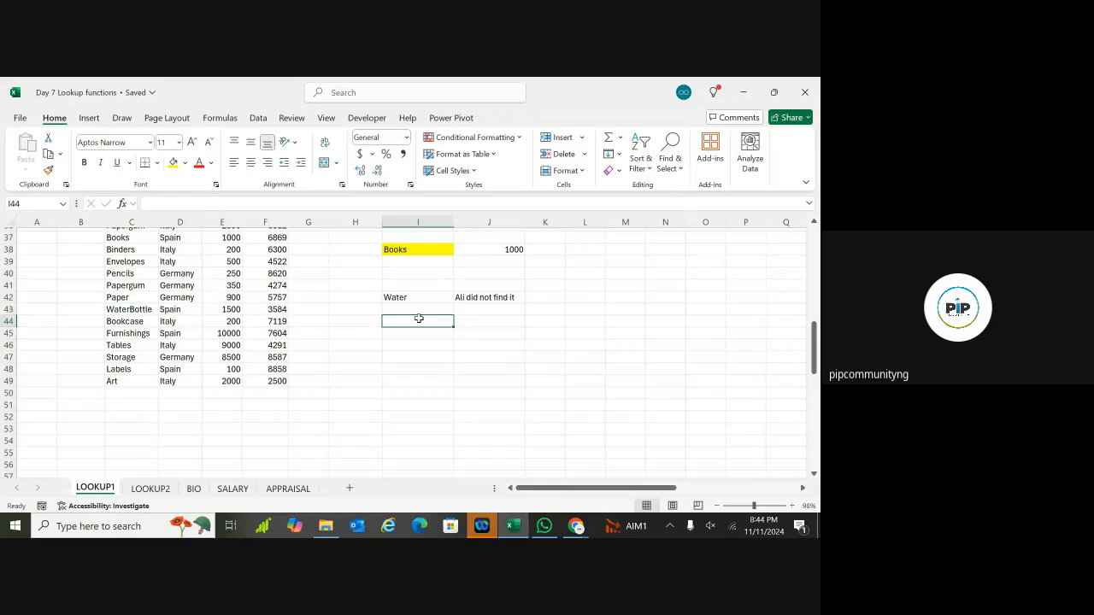
pyautogui.click(360, 345)
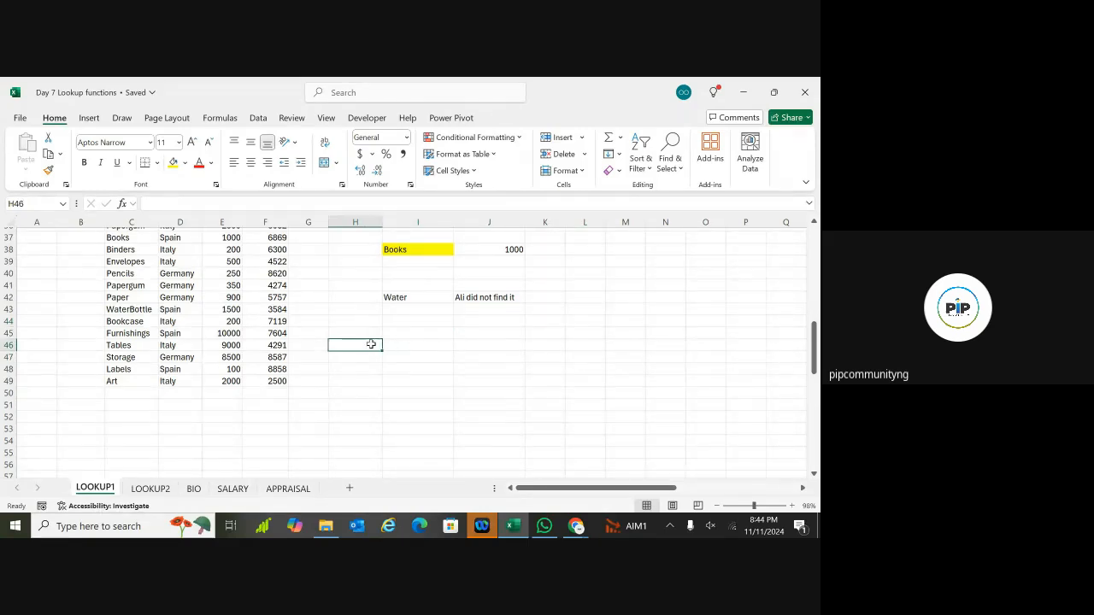
pyautogui.moveTo(408, 346); pyautogui.dragTo(635, 359)
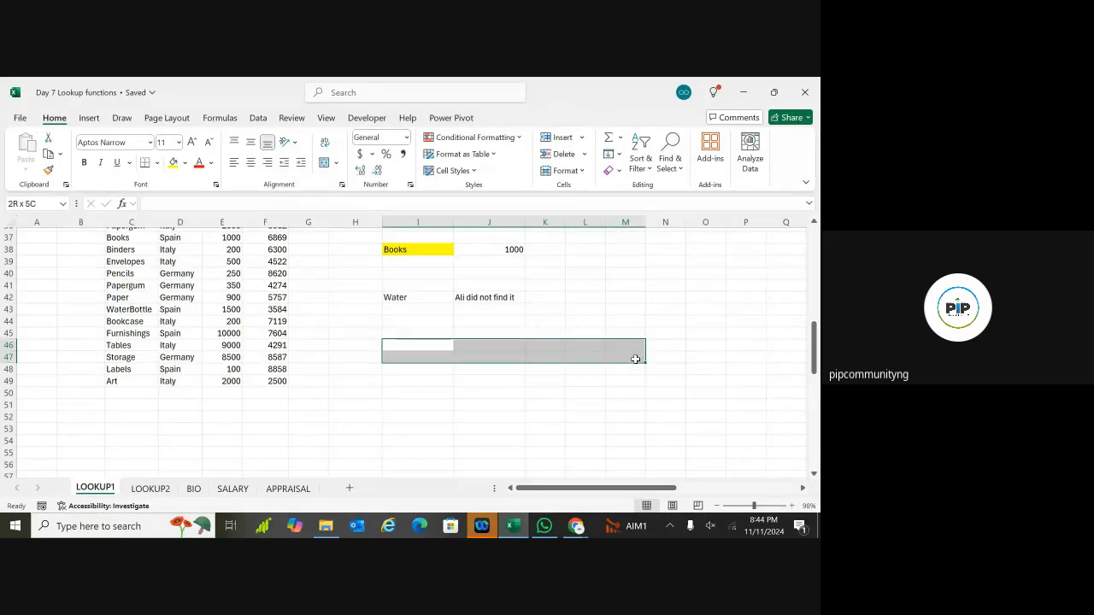
# Step: Shade the empty block H3:L4 light blue
pyautogui.click(365, 394)
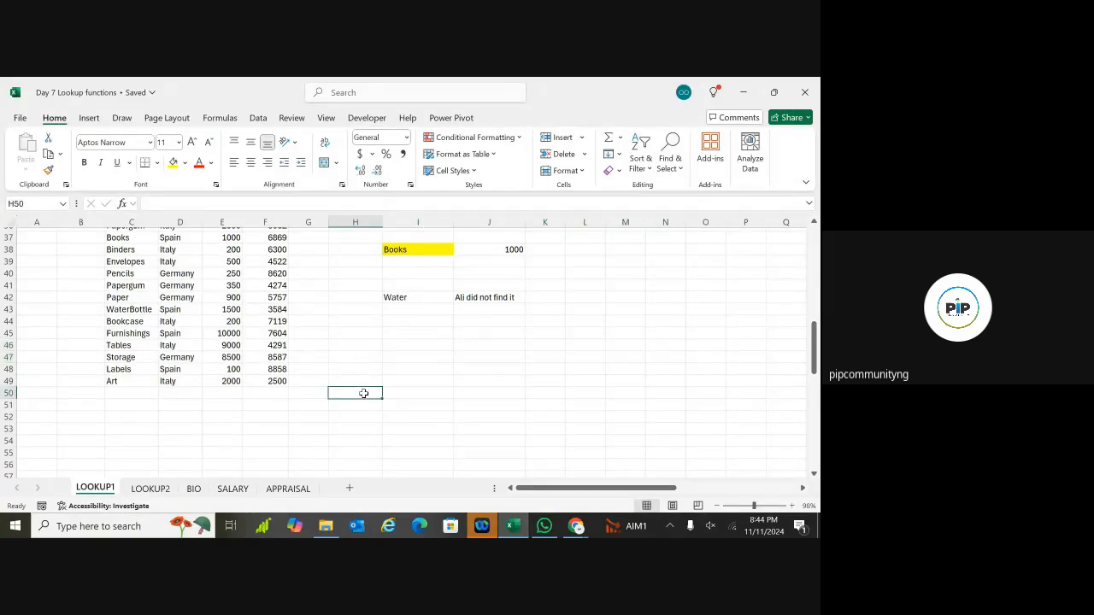
pyautogui.scroll(7, 364, 393)
pyautogui.scroll(6, 374, 277)
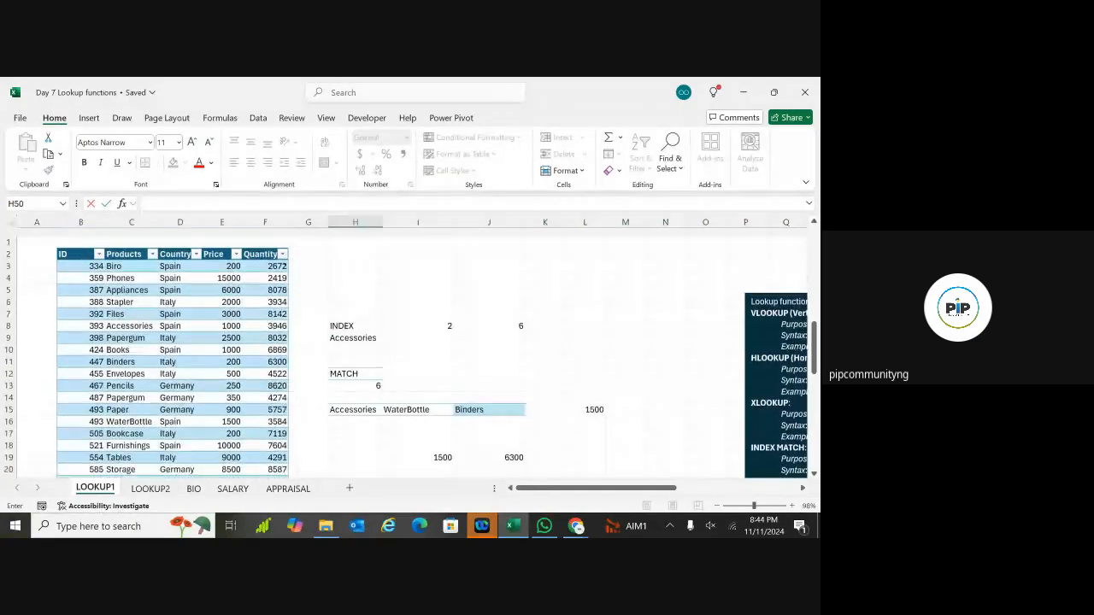
pyautogui.moveTo(342, 258); pyautogui.dragTo(581, 272)
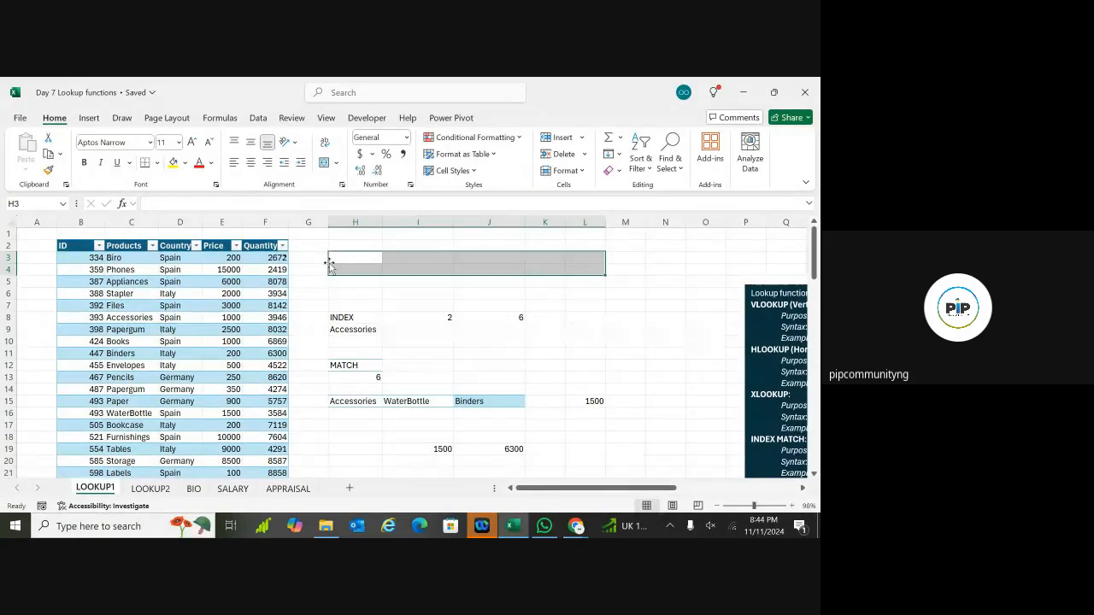
pyautogui.click(183, 164)
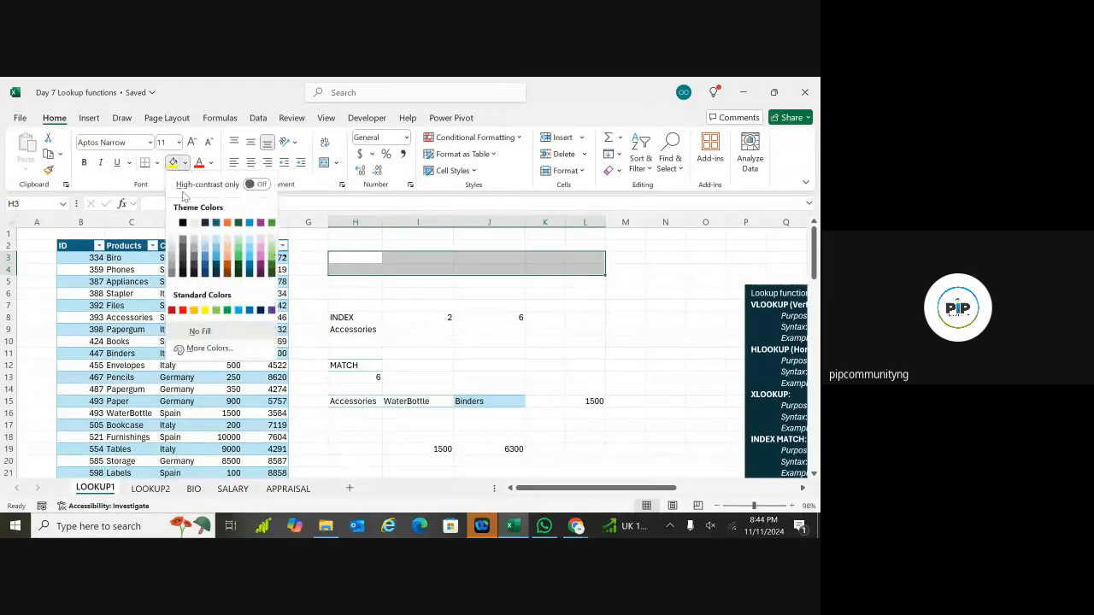
pyautogui.click(216, 245)
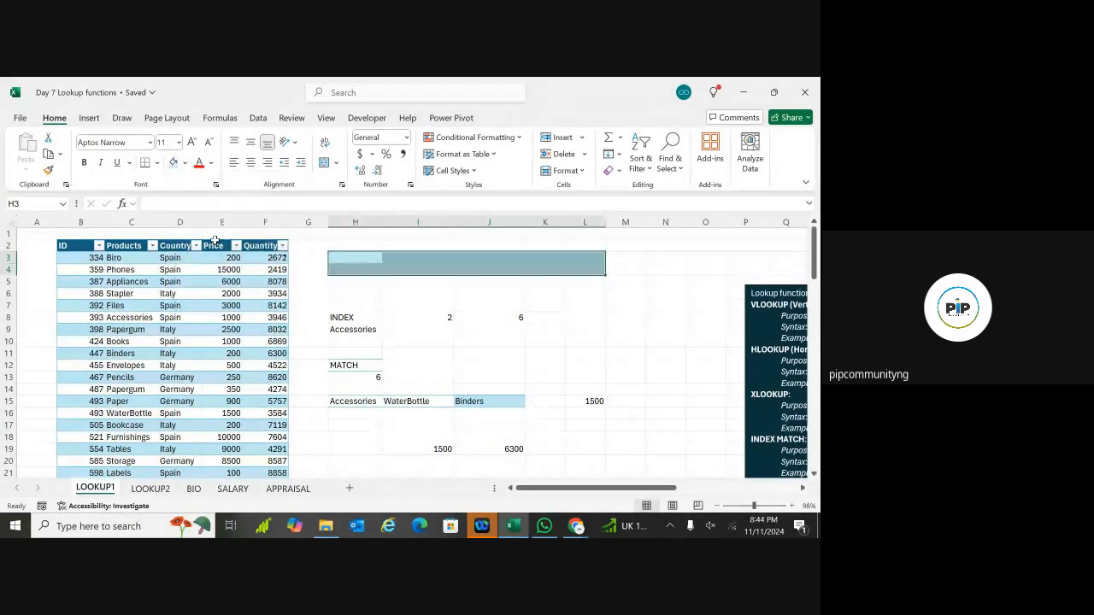
pyautogui.click(368, 329)
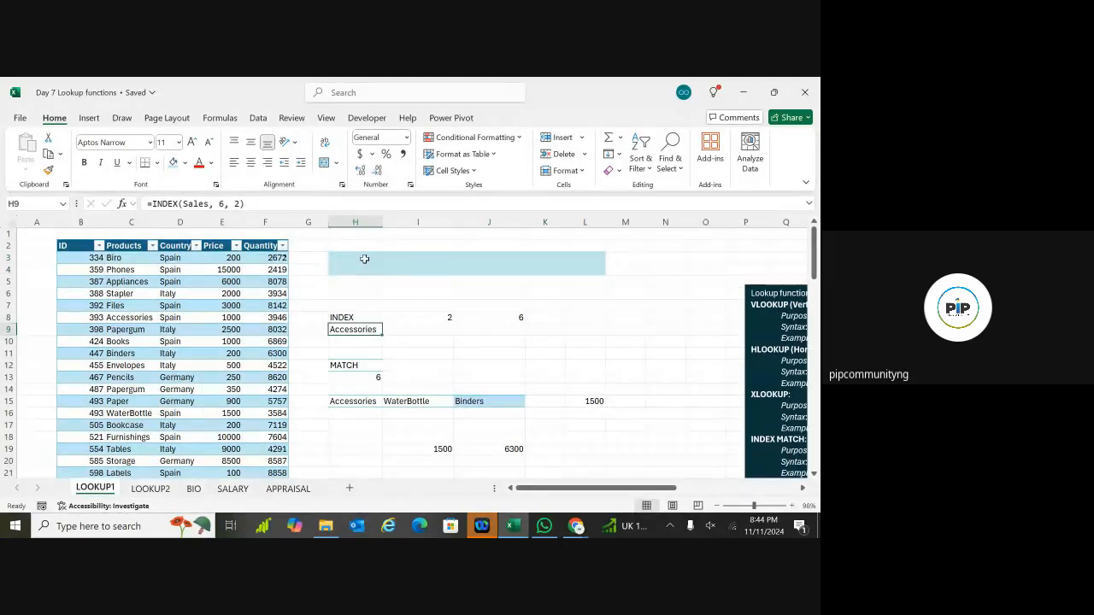
# Step: Make the form's top row H3:L3 dark blue
pyautogui.moveTo(364, 259); pyautogui.dragTo(591, 255)
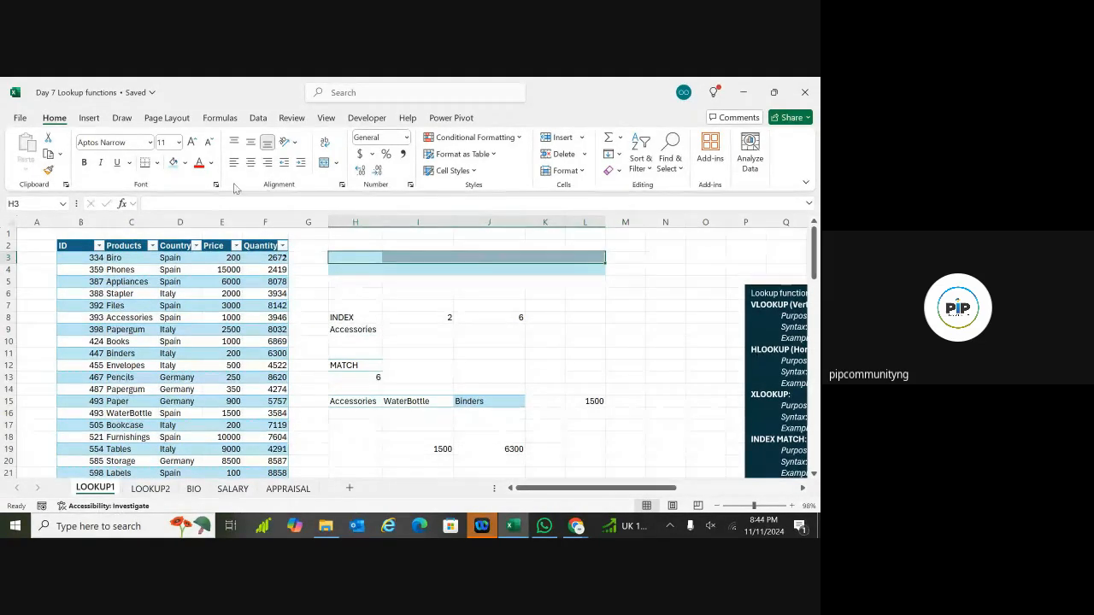
pyautogui.click(184, 163)
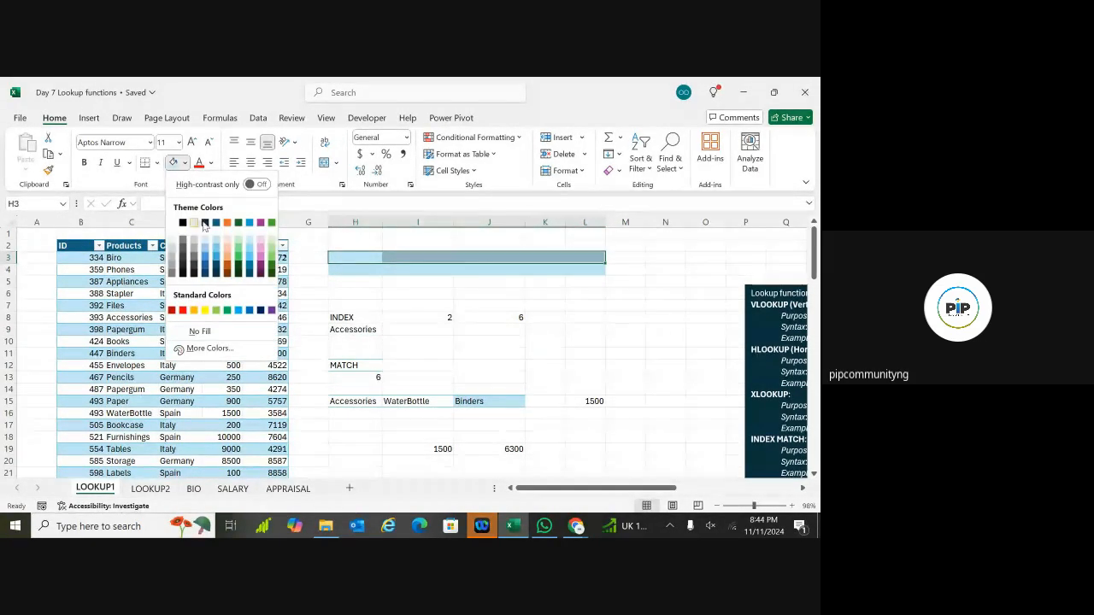
pyautogui.click(216, 226)
pyautogui.click(351, 302)
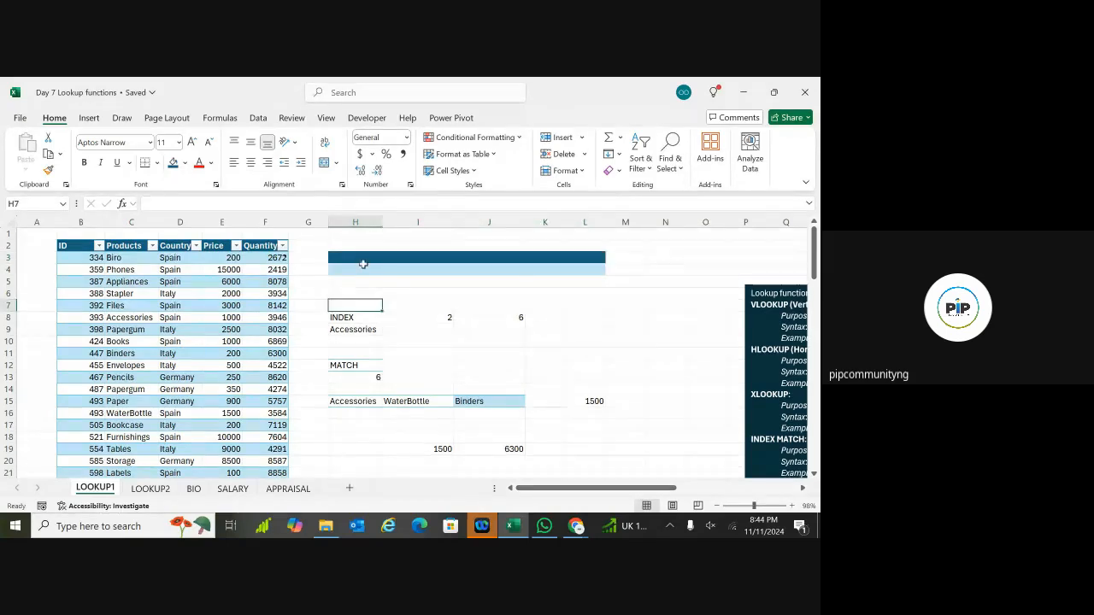
# Step: Apply All Borders to every cell of H3:L4
pyautogui.moveTo(364, 260); pyautogui.dragTo(581, 270)
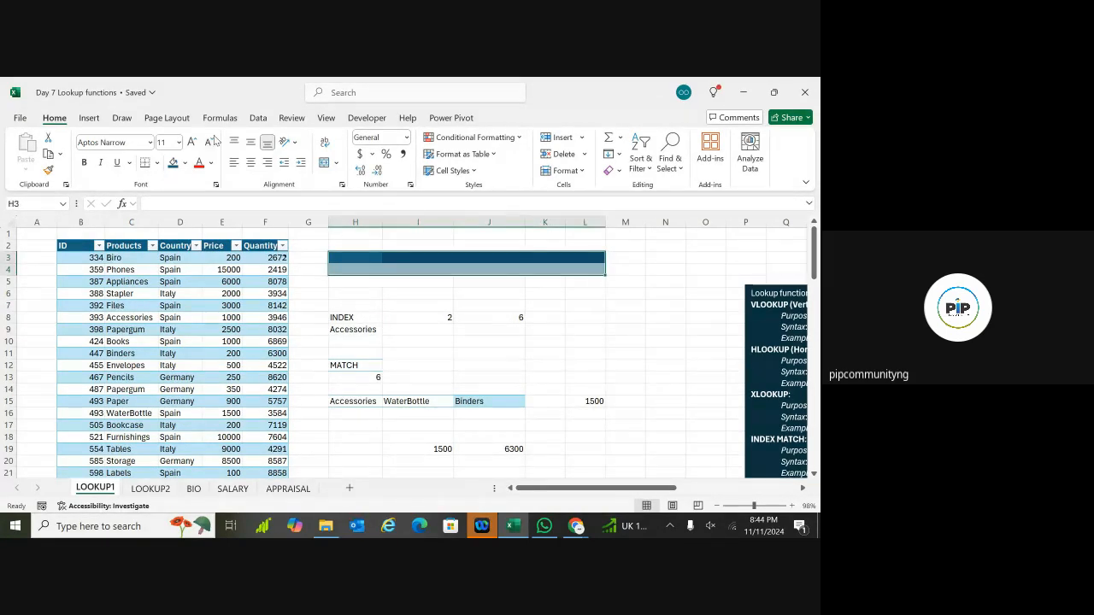
pyautogui.click(157, 162)
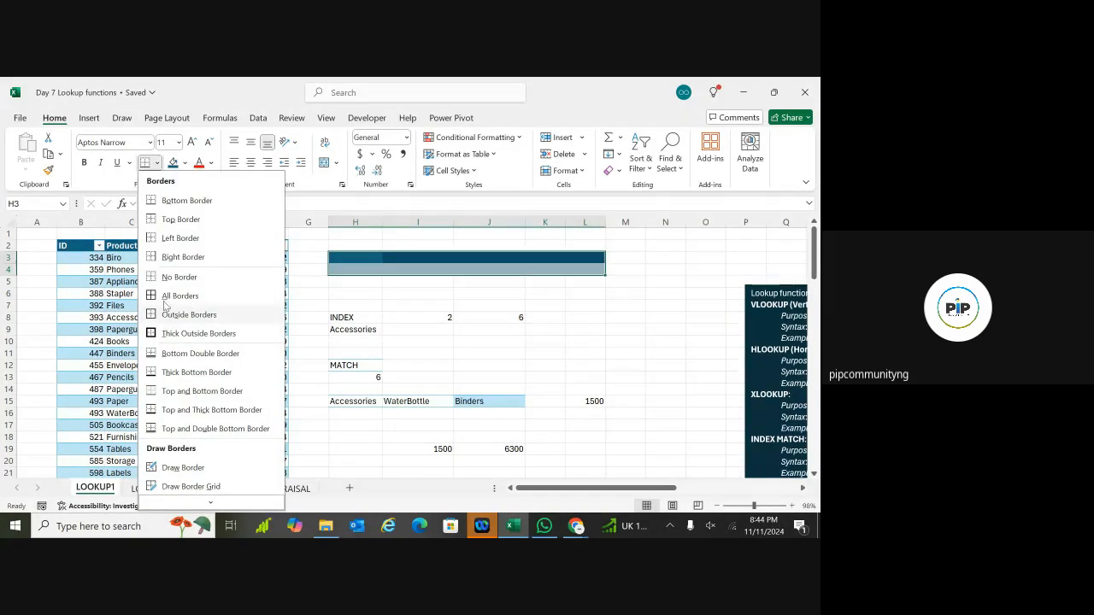
pyautogui.click(163, 295)
pyautogui.click(383, 289)
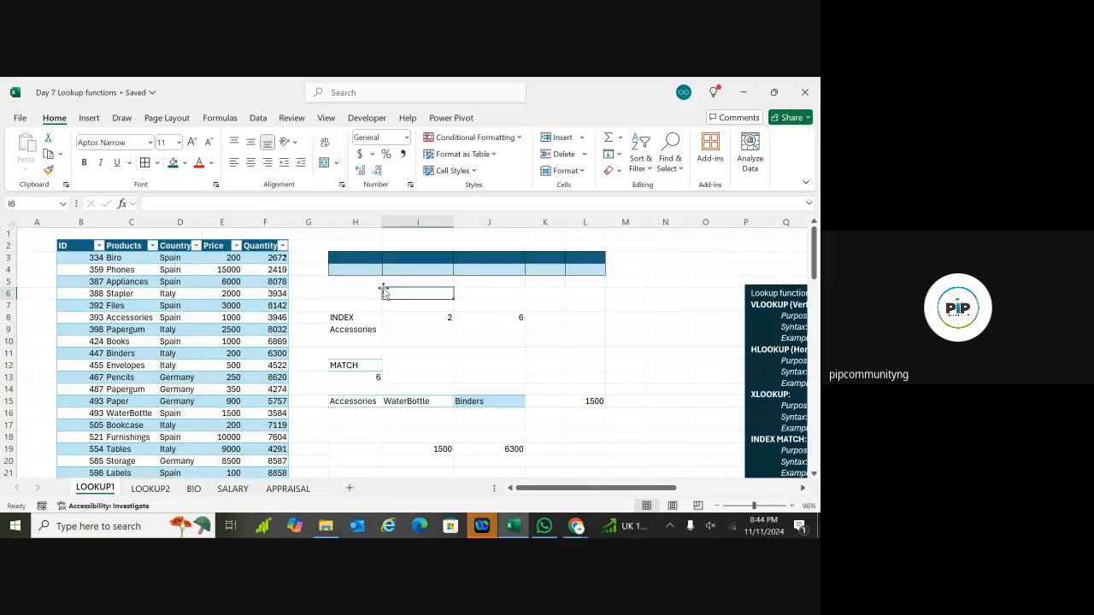
pyautogui.click(373, 261)
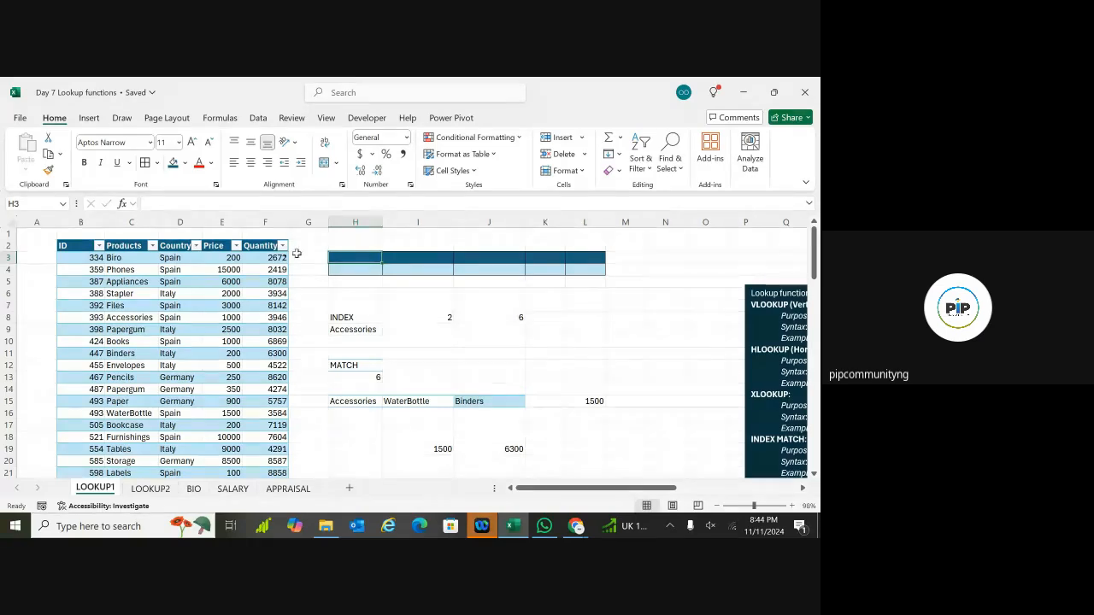
# Step: Copy the table headers and first record into the form block H3:L4
pyautogui.moveTo(77, 245); pyautogui.dragTo(268, 258)
pyautogui.hotkey('ctrl', 'c')
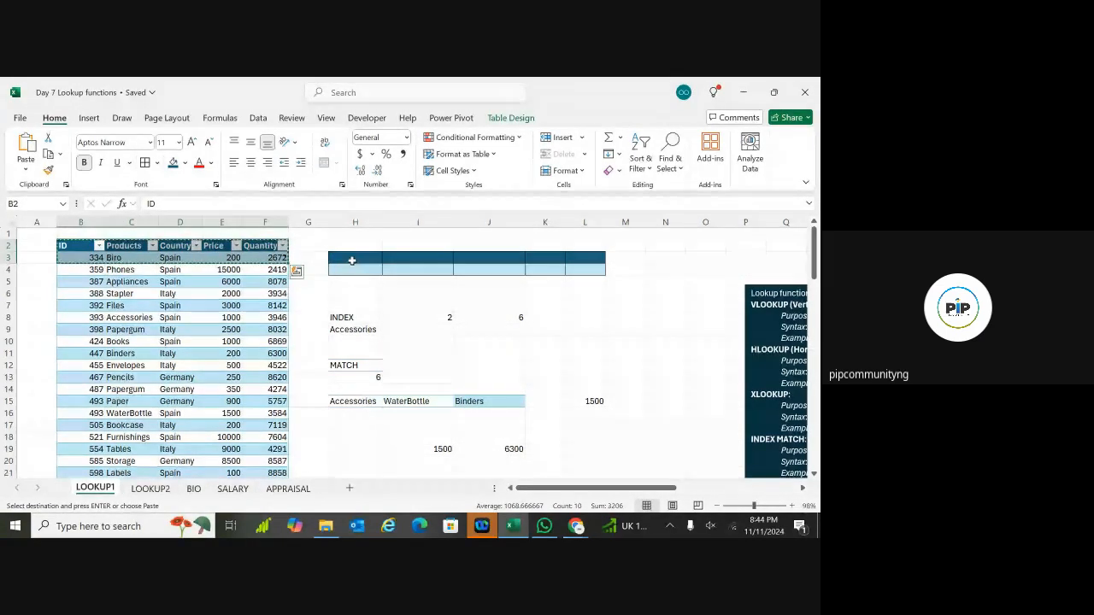
pyautogui.moveTo(352, 261); pyautogui.dragTo(571, 272)
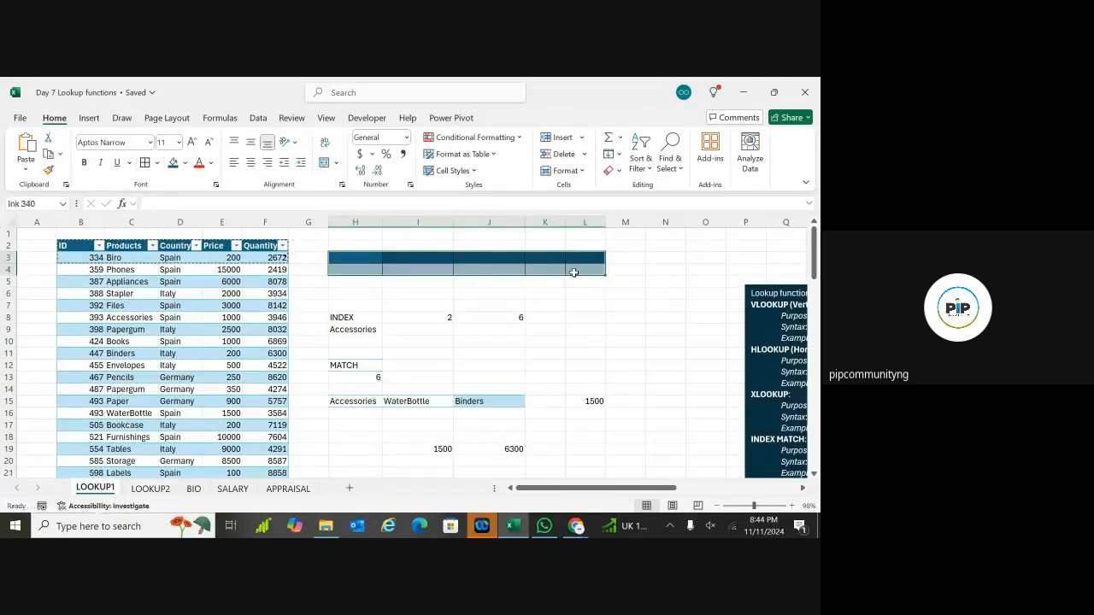
pyautogui.hotkey('ctrl', 'v')
pyautogui.click(452, 305)
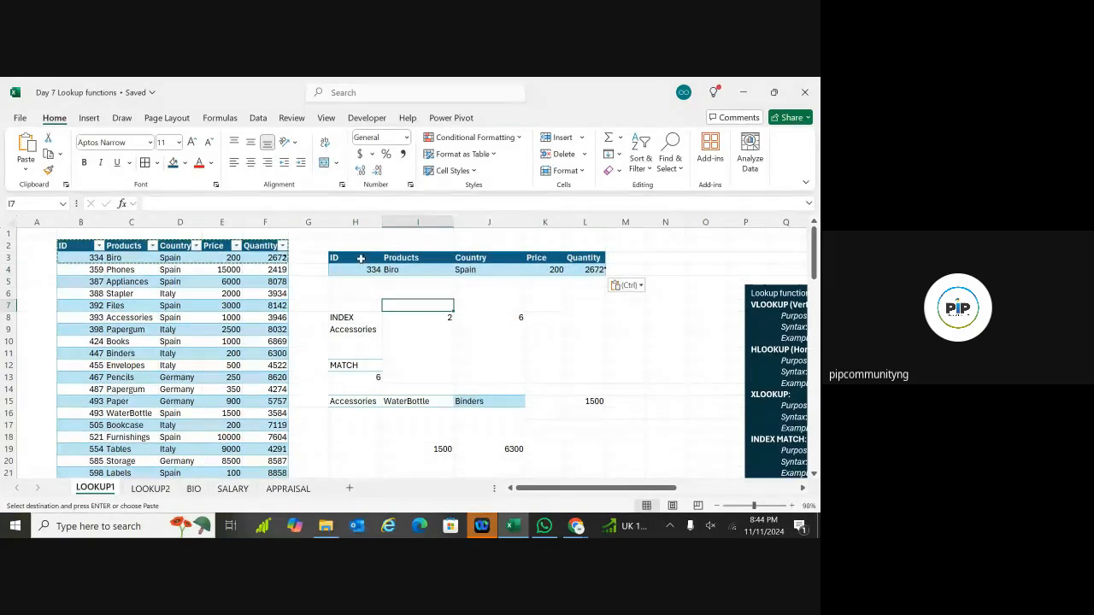
# Step: Clear row 4's old values (334, Biro, Spain, 200, 2672) and add borders to H3:L4
pyautogui.click(368, 270)
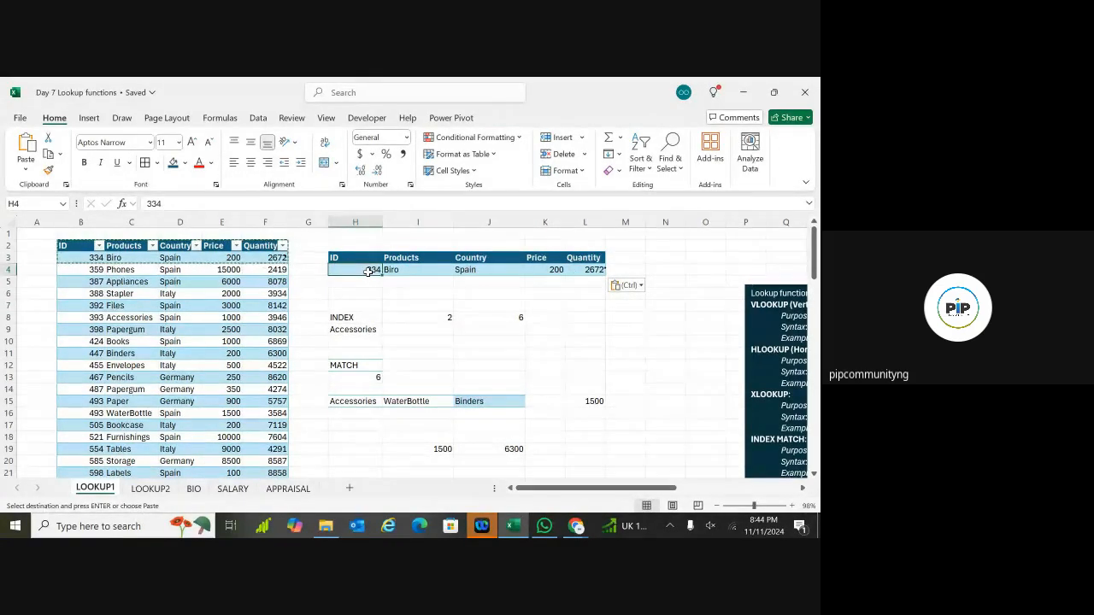
pyautogui.press('BackSpace')
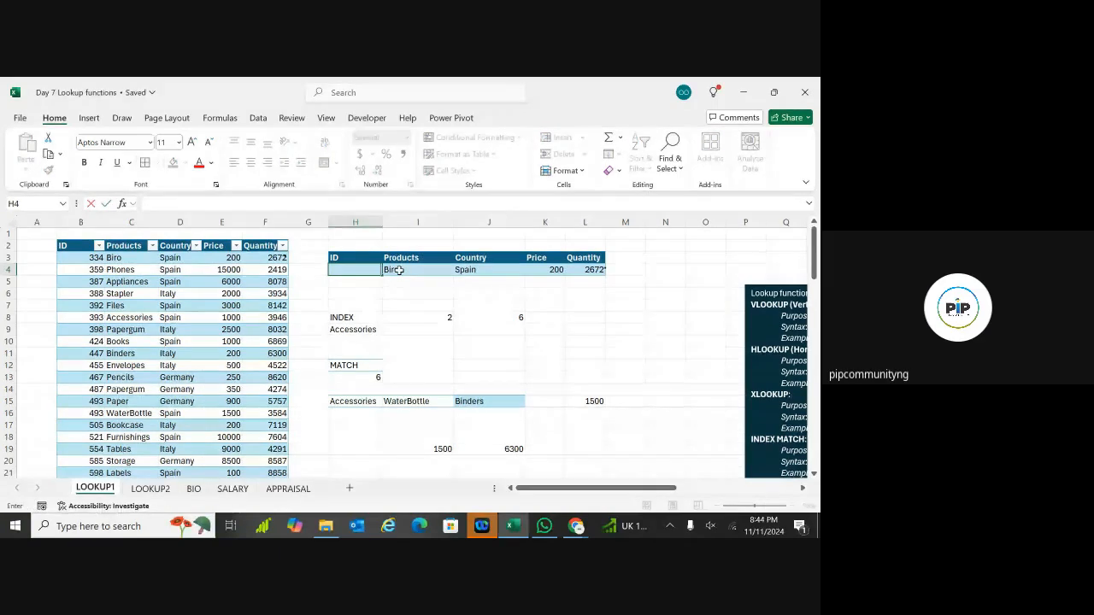
pyautogui.click(398, 271)
pyautogui.press('BackSpace')
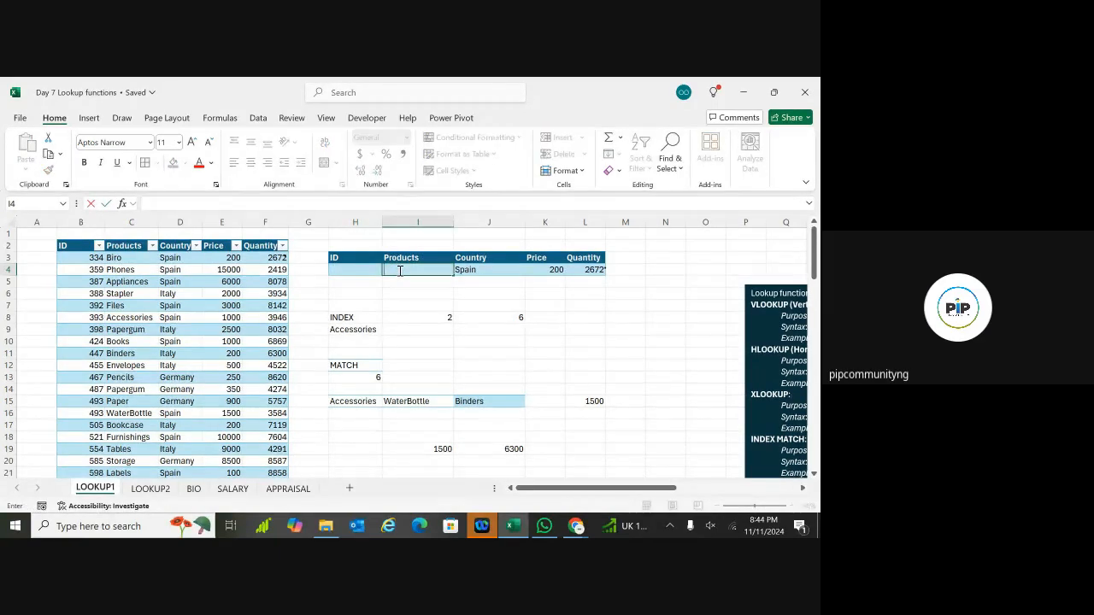
pyautogui.click(470, 270)
pyautogui.press('BackSpace')
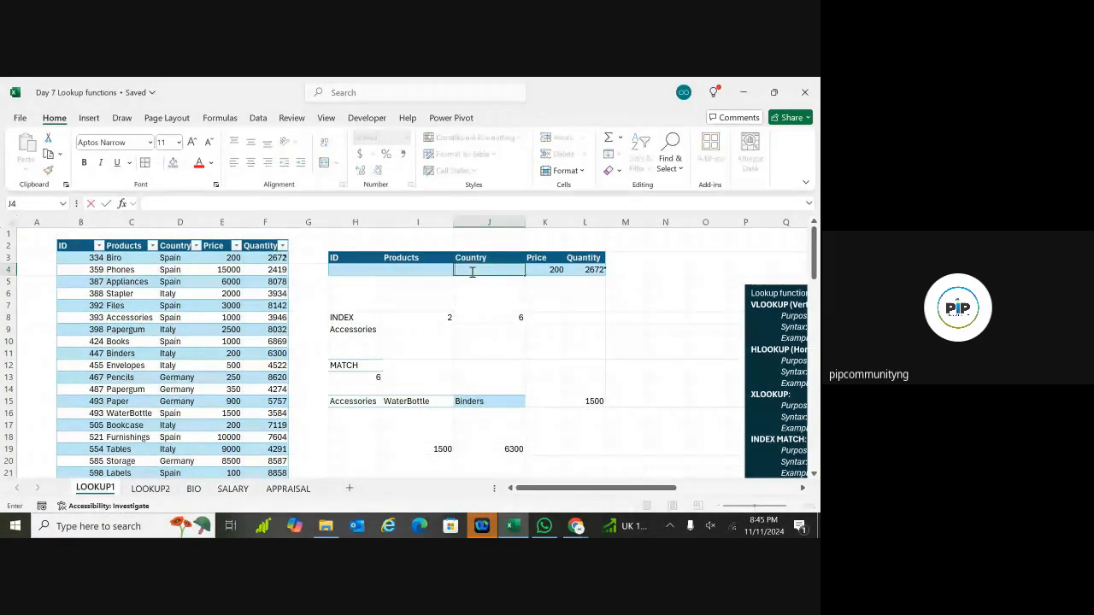
pyautogui.click(551, 268)
pyautogui.press('BackSpace')
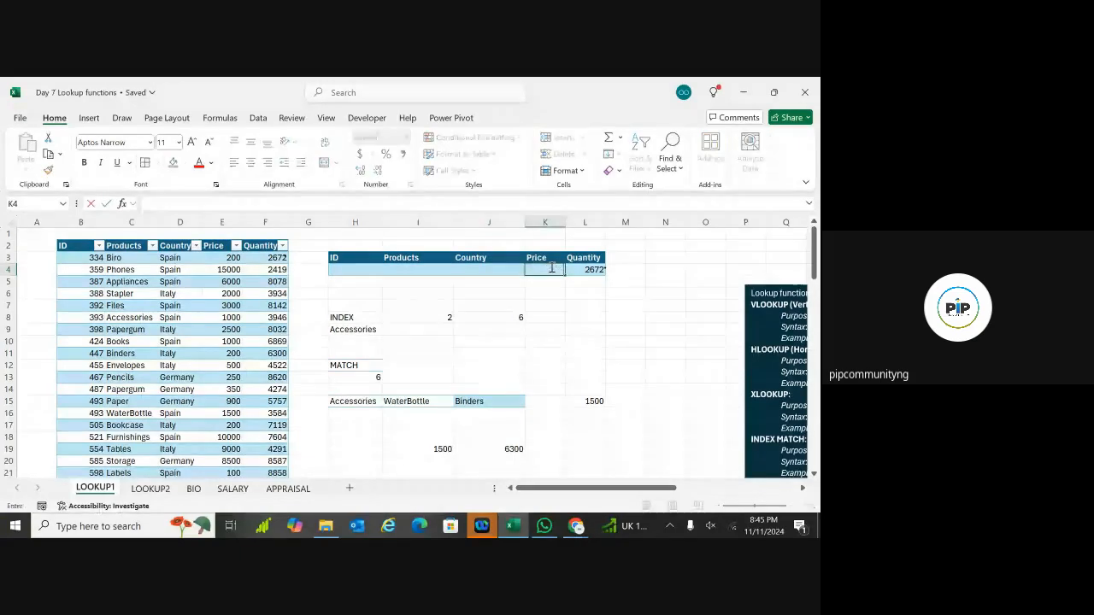
pyautogui.click(588, 269)
pyautogui.press('BackSpace')
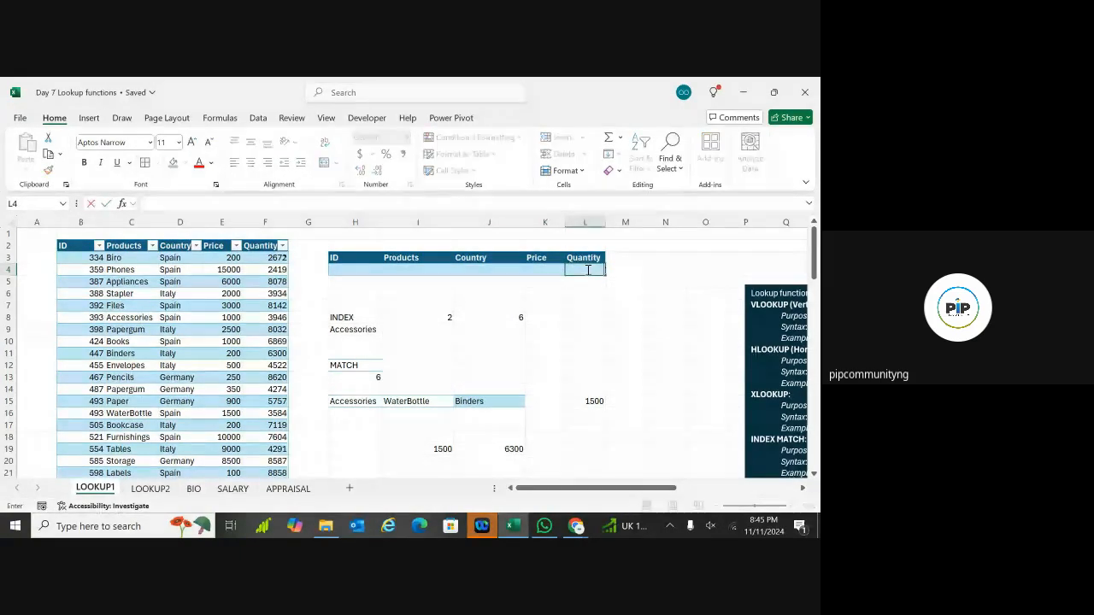
pyautogui.click(359, 282)
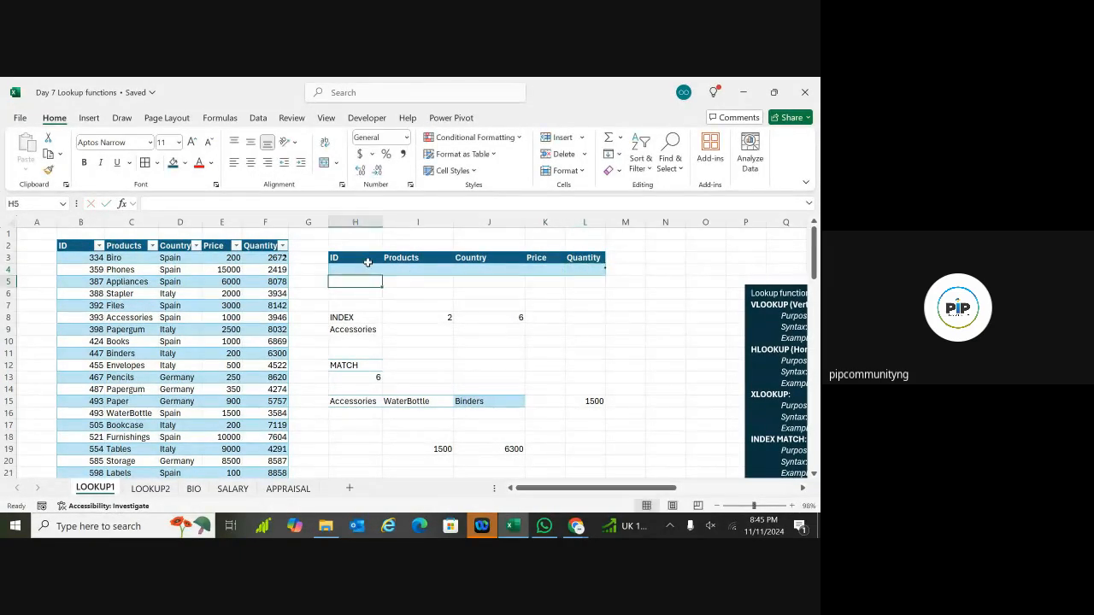
pyautogui.moveTo(367, 263); pyautogui.dragTo(604, 272)
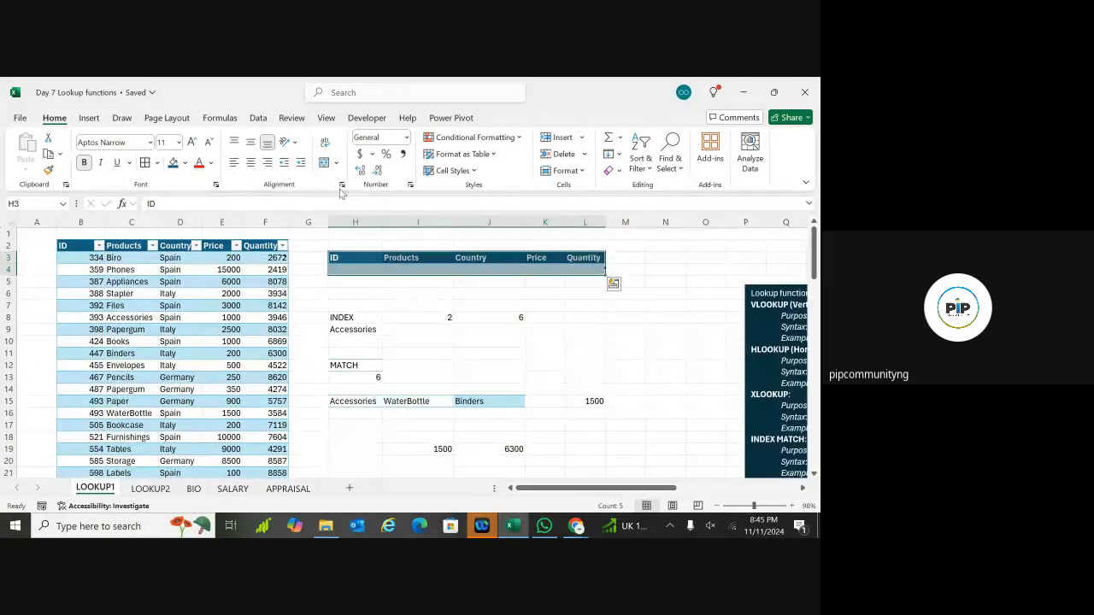
pyautogui.click(145, 162)
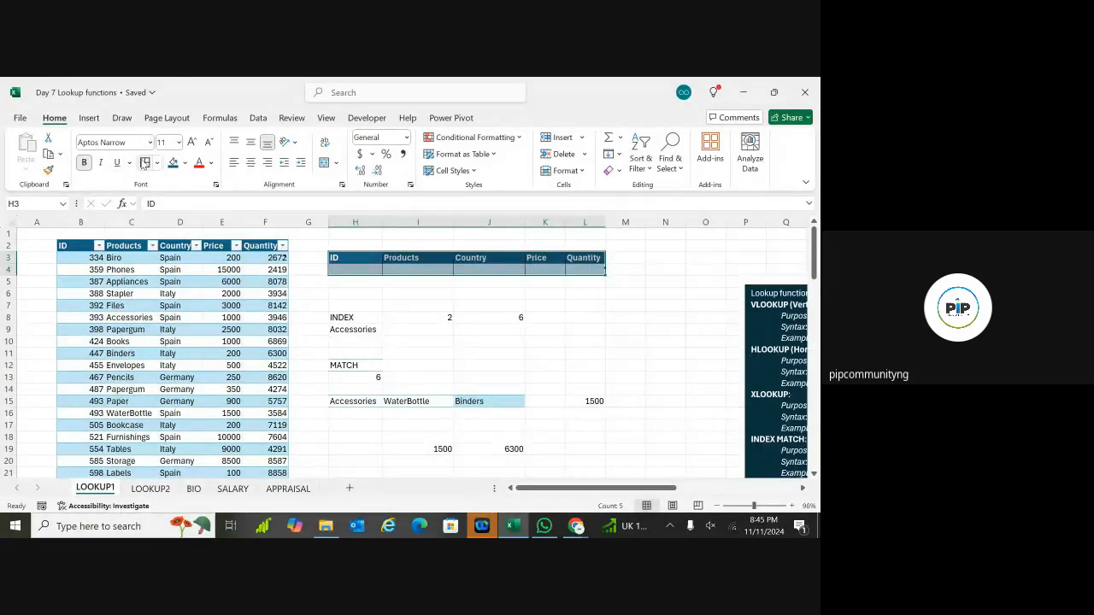
# Step: Enter the product name 'Biro' into the form's ID cell H4
pyautogui.click(387, 282)
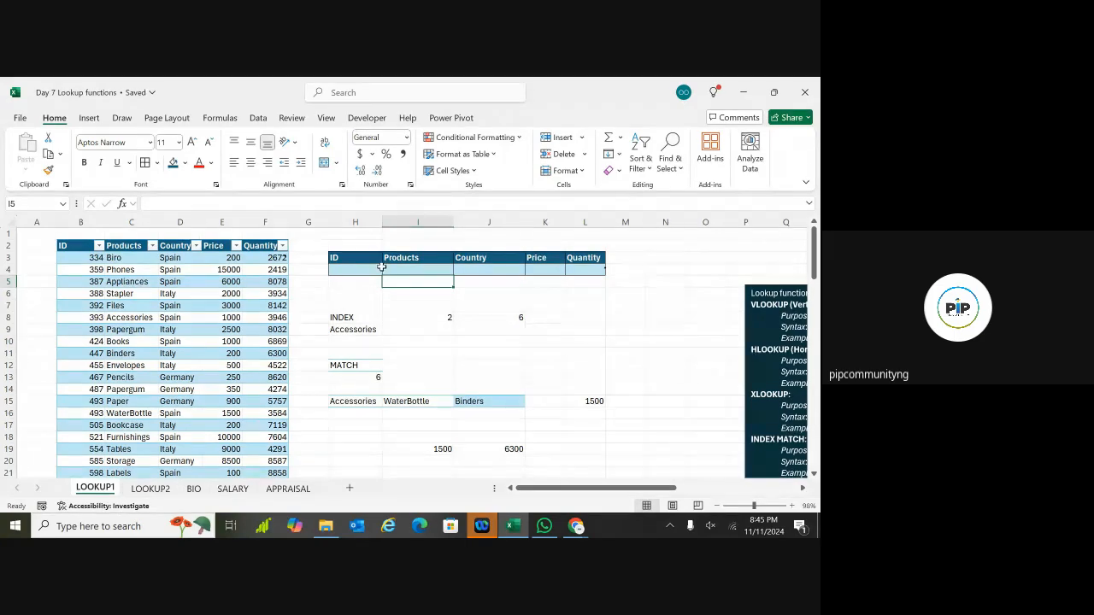
pyautogui.click(369, 269)
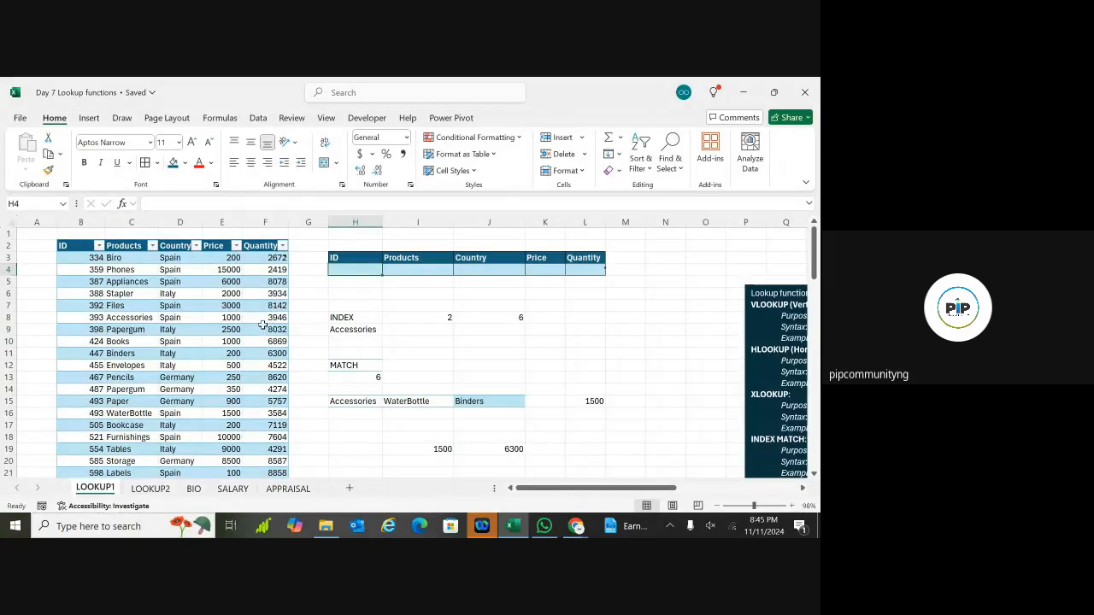
pyautogui.doubleClick(357, 270)
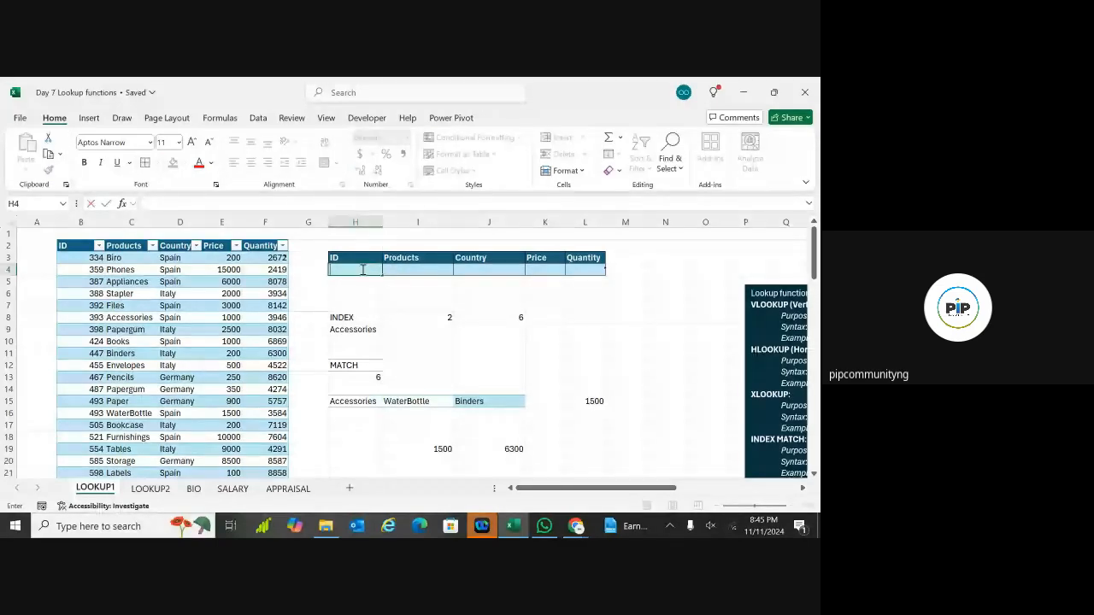
pyautogui.press('Down')
pyautogui.press('Down')
pyautogui.press('Down')
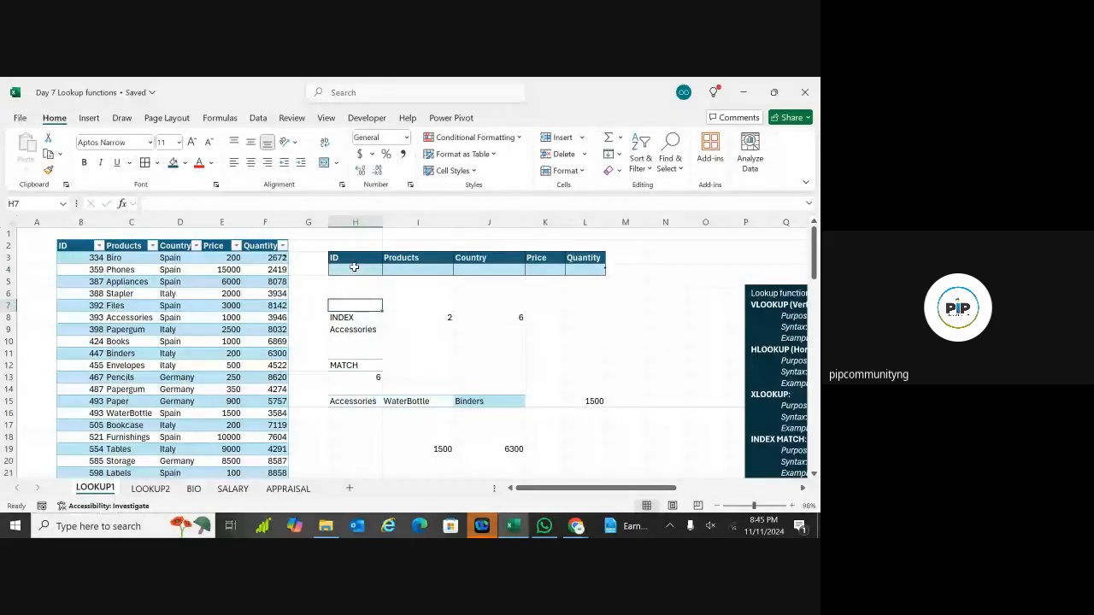
pyautogui.doubleClick(401, 268)
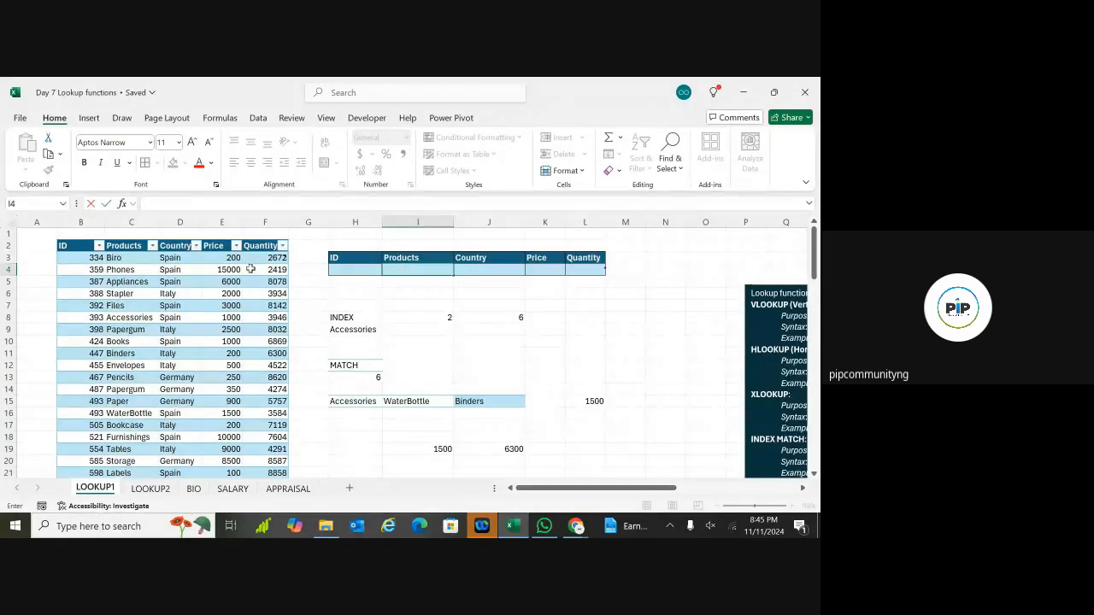
pyautogui.click(358, 269)
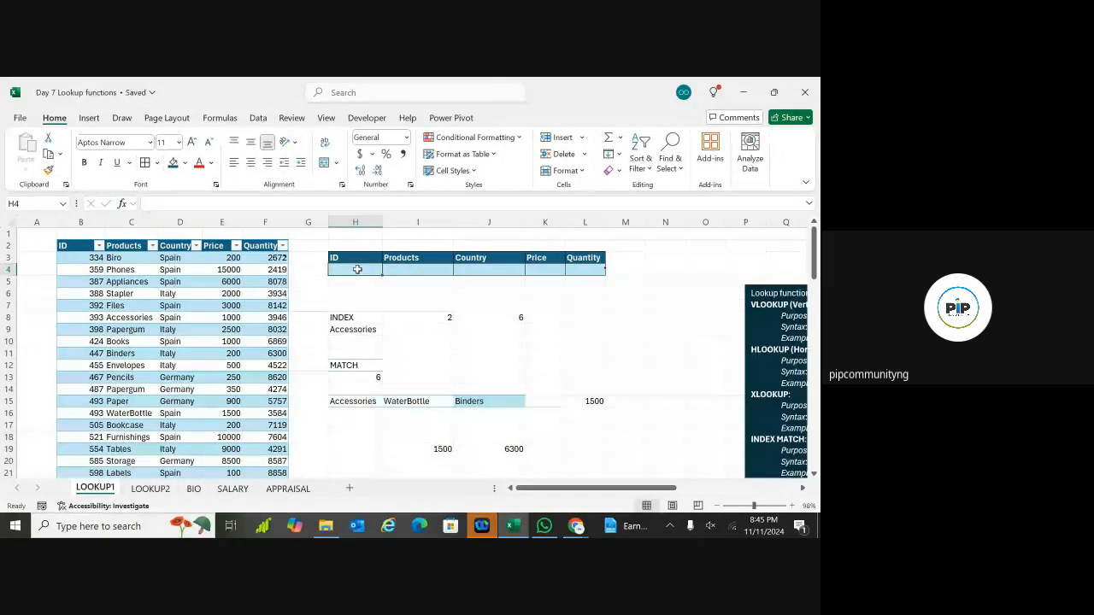
pyautogui.write('b')
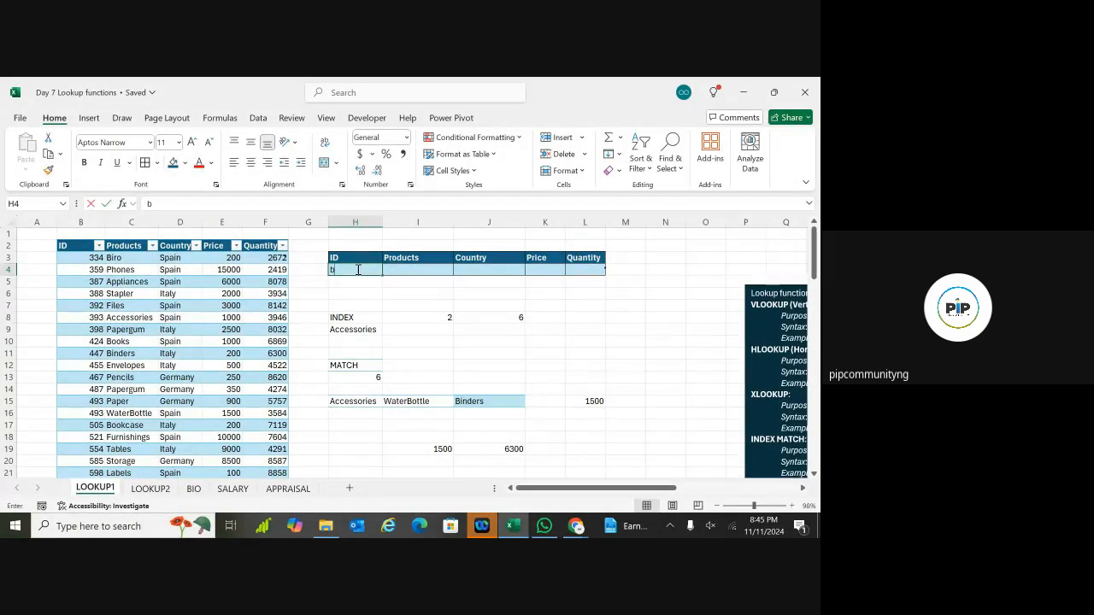
pyautogui.write('l')
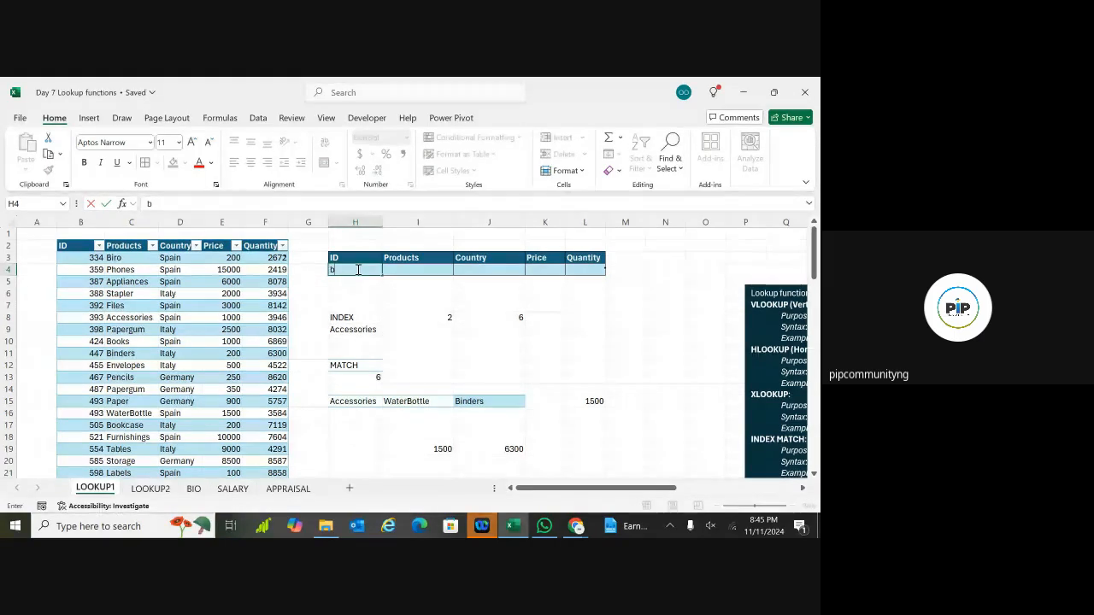
pyautogui.press('BackSpace')
pyautogui.press('BackSpace')
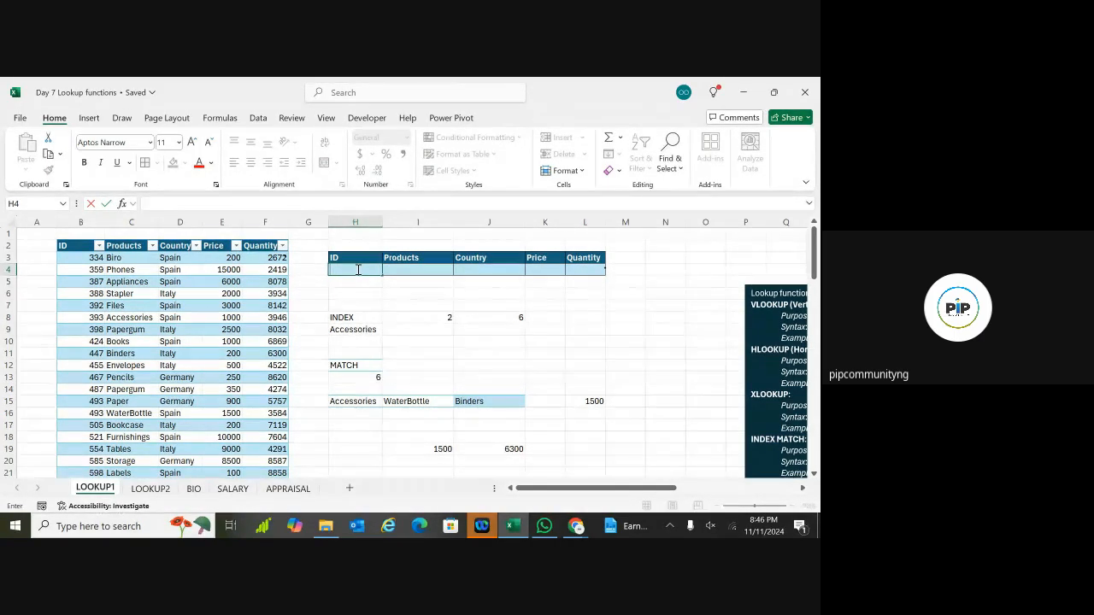
pyautogui.write('Bi')
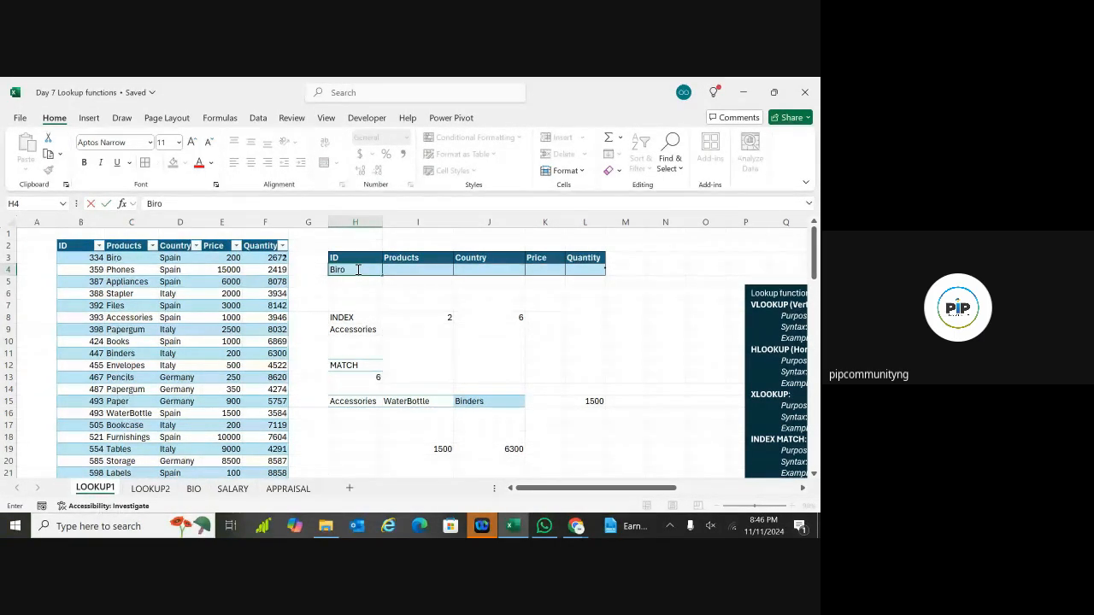
pyautogui.write('ro')
pyautogui.hotkey('ctrl', 'Return')
# Step: Replace 'Biro' in H4 with the lookup ID 334
pyautogui.click(396, 270)
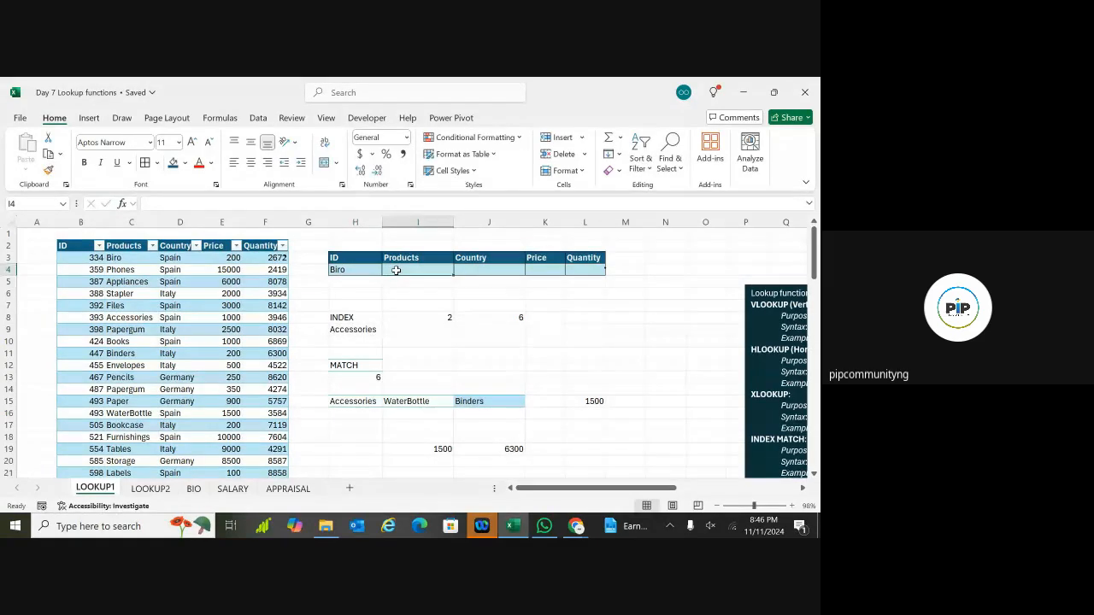
pyautogui.click(339, 270)
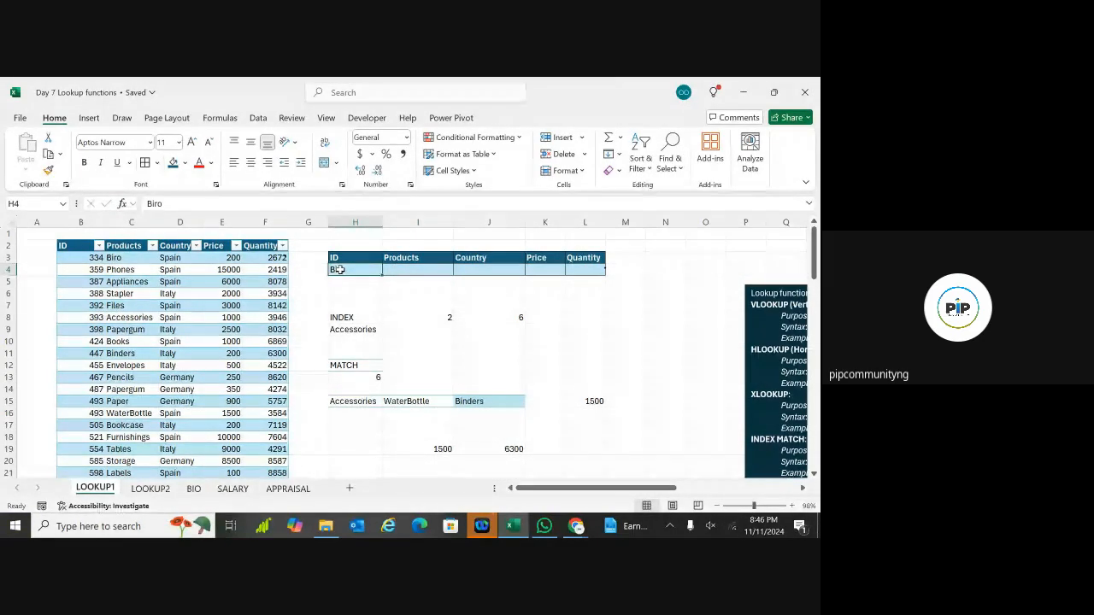
pyautogui.doubleClick(342, 270)
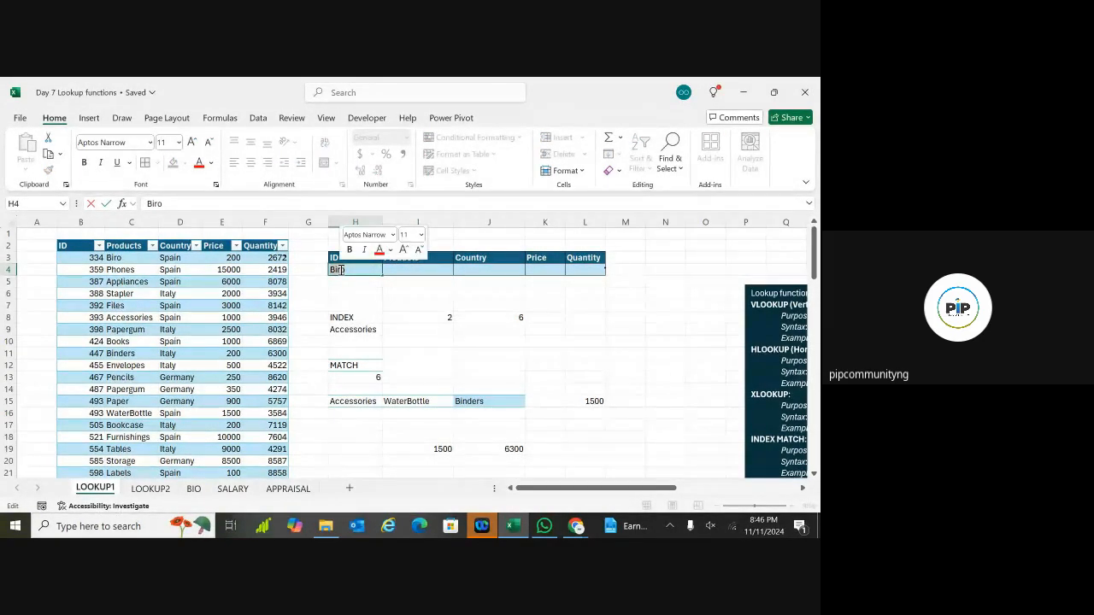
pyautogui.write('334')
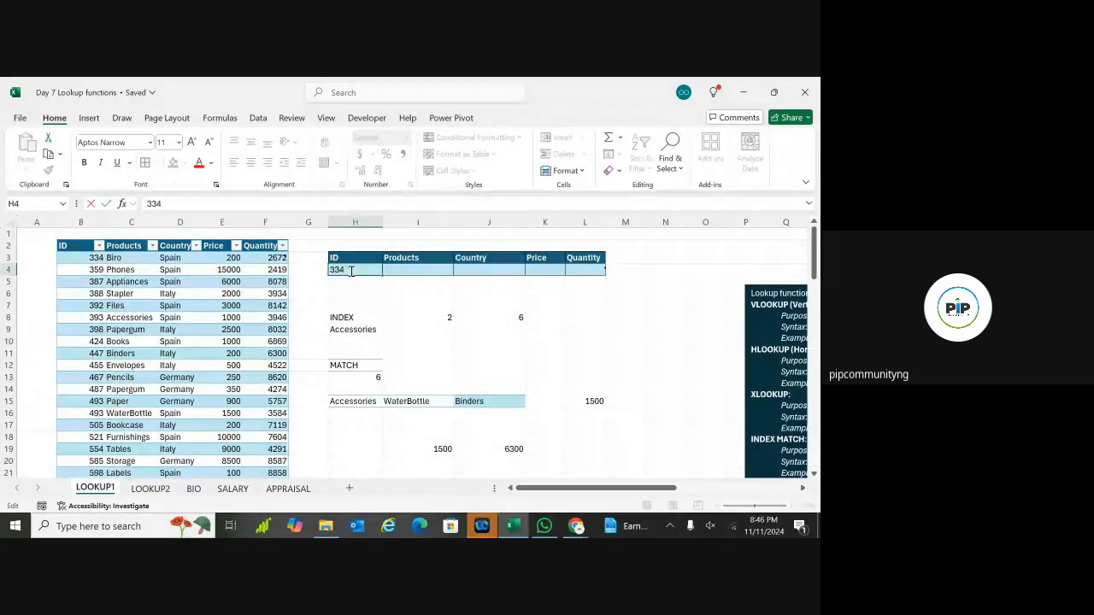
pyautogui.click(400, 293)
pyautogui.click(411, 269)
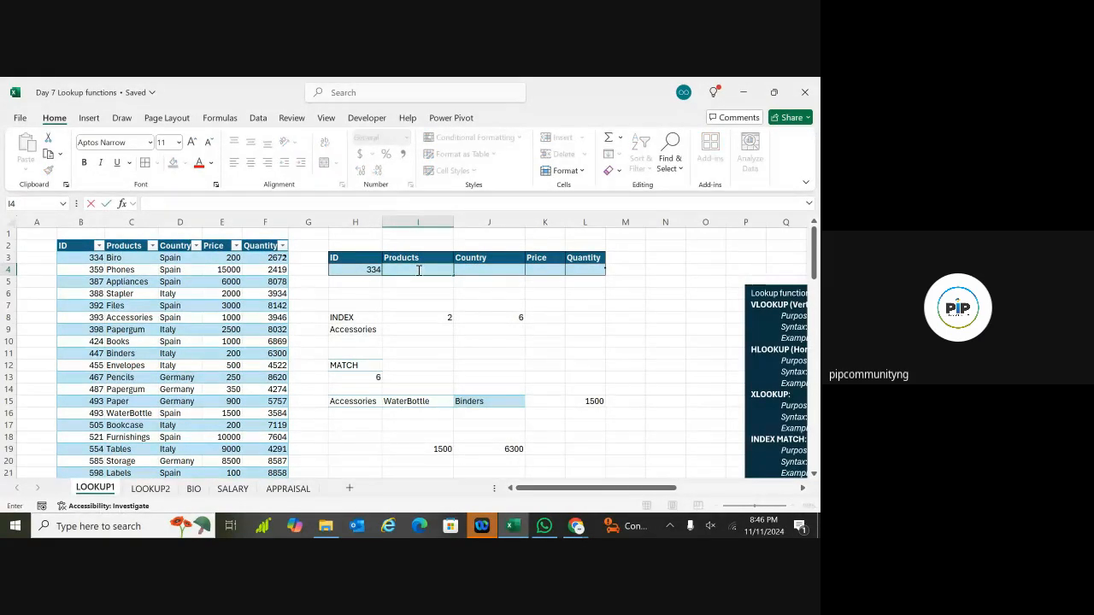
# Step: Start typing =x in Products cell I4 to bring up XLOOKUP in the function suggestions
pyautogui.write('=')
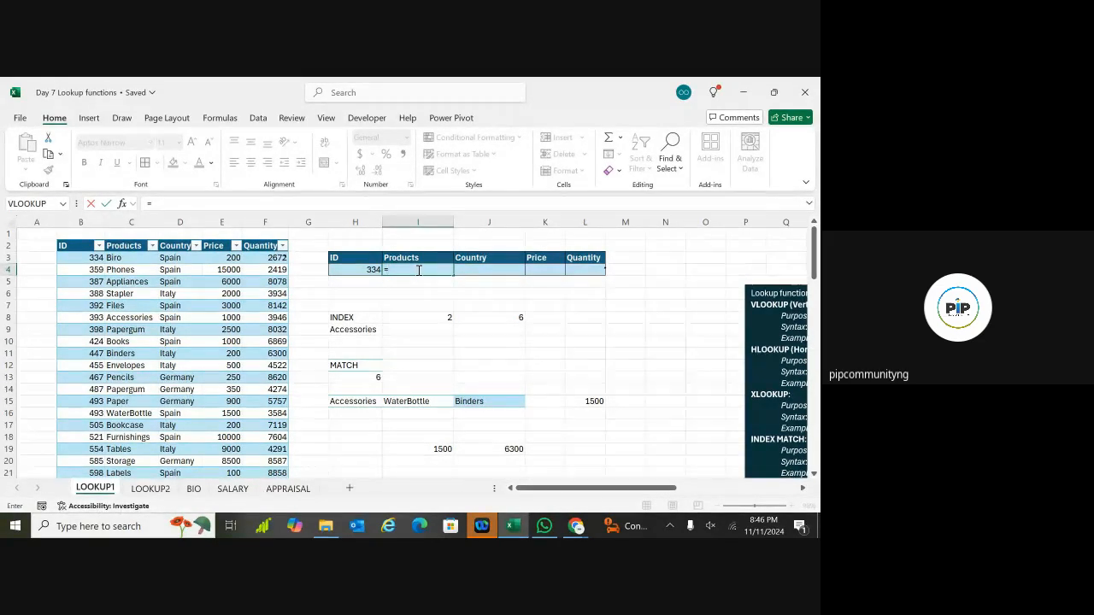
pyautogui.write('x')
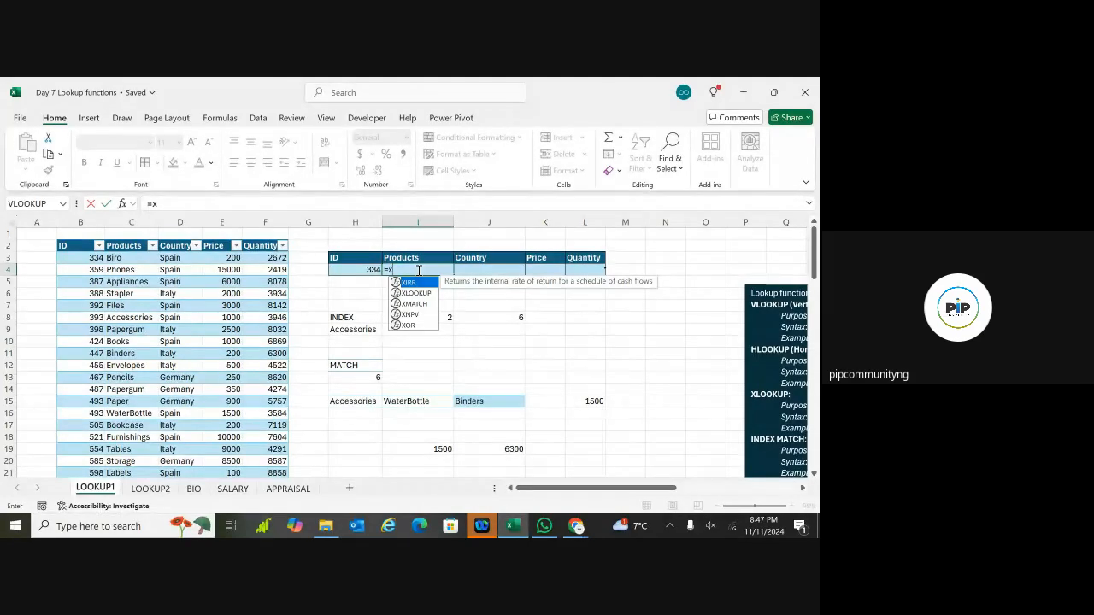
# Step: Begin =XLOOKUP in I4 with H4 as the lookup value and Sales[ID] as the lookup array
pyautogui.click(417, 293)
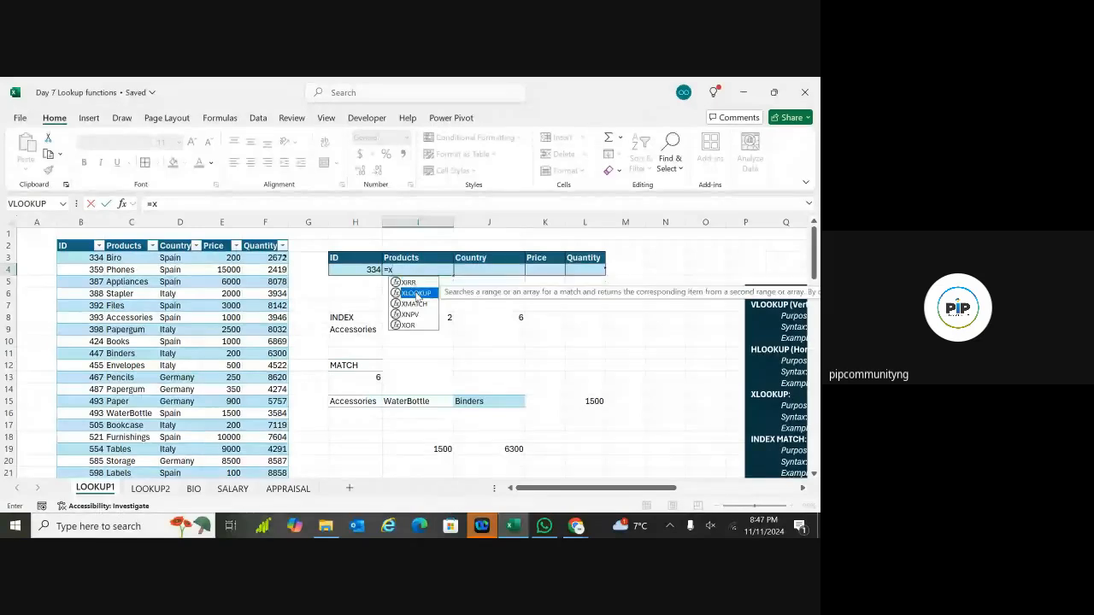
pyautogui.doubleClick(417, 293)
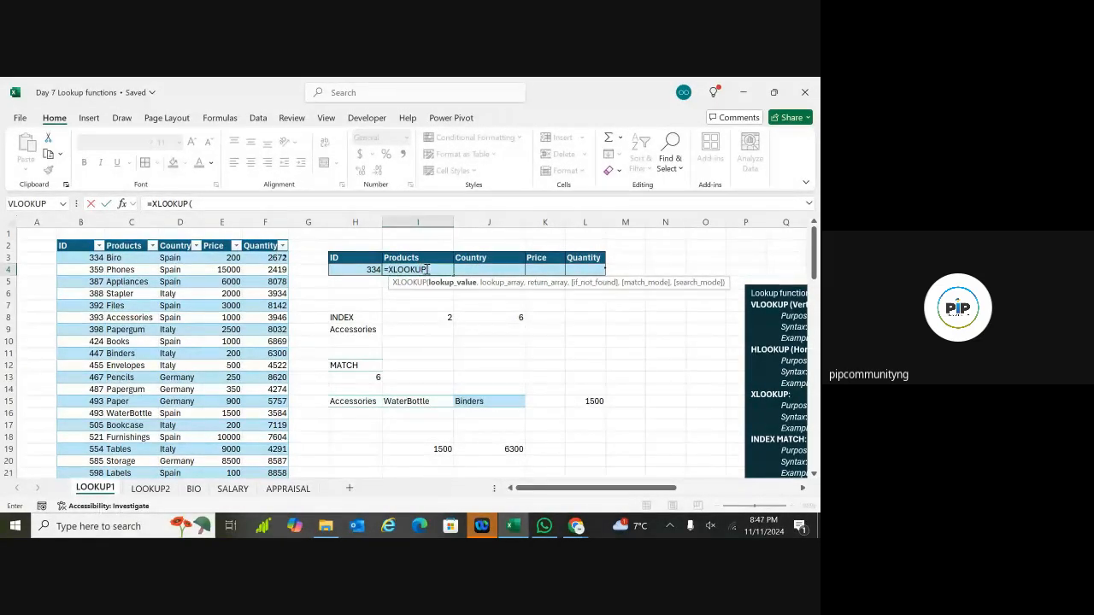
pyautogui.click(359, 271)
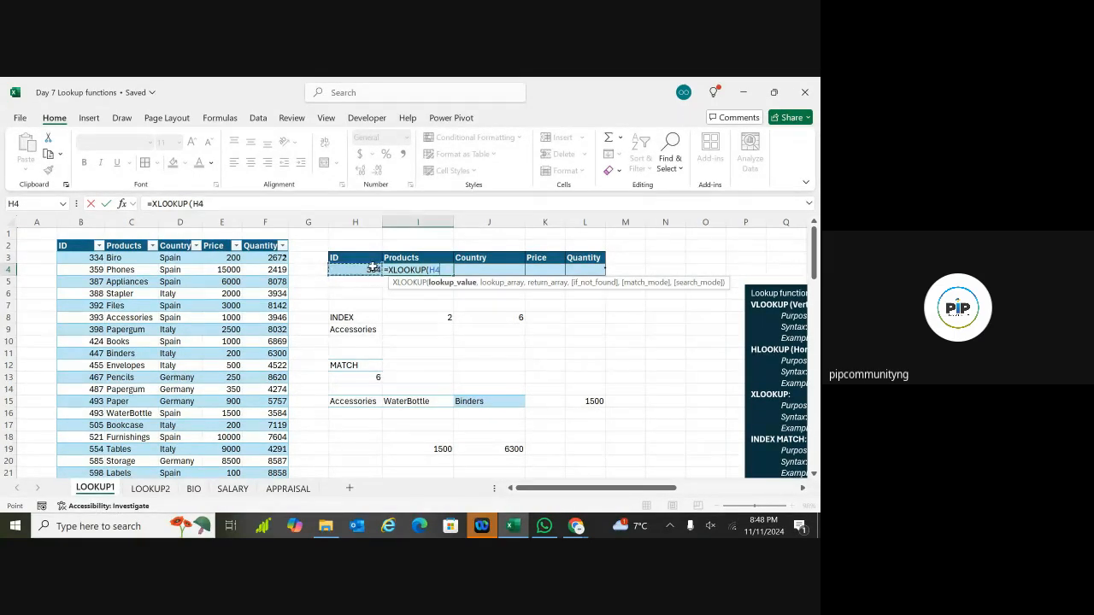
pyautogui.write(',')
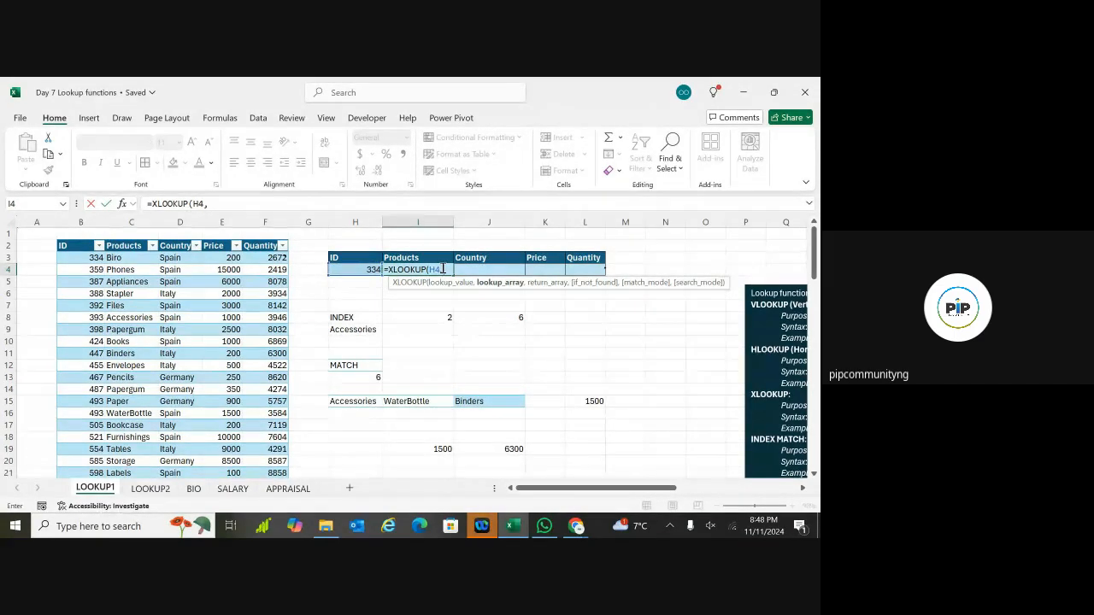
pyautogui.write(' sales')
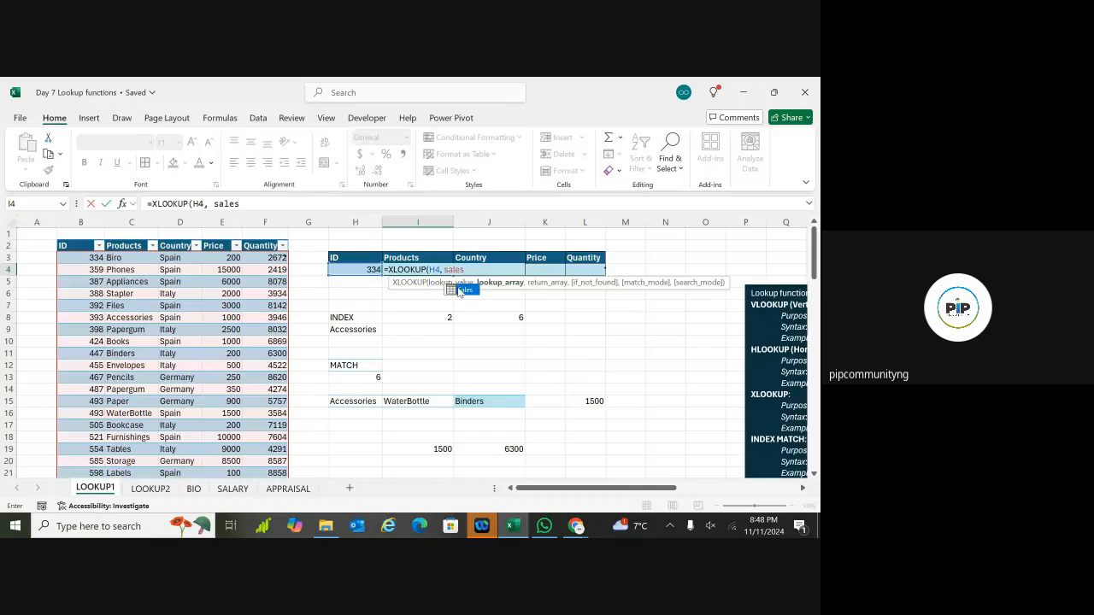
pyautogui.doubleClick(460, 290)
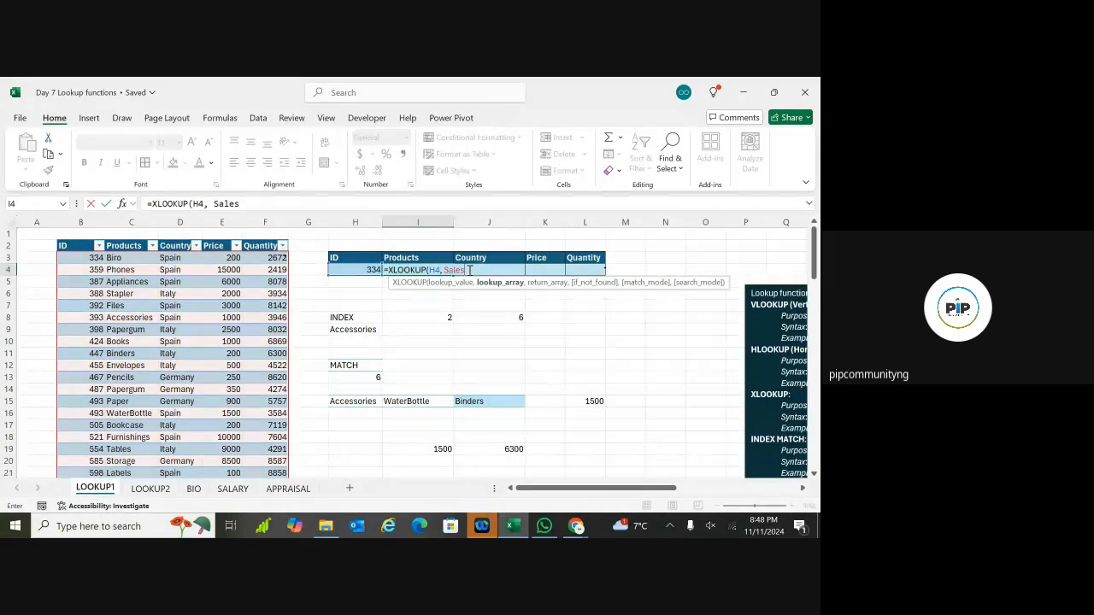
pyautogui.write('[I')
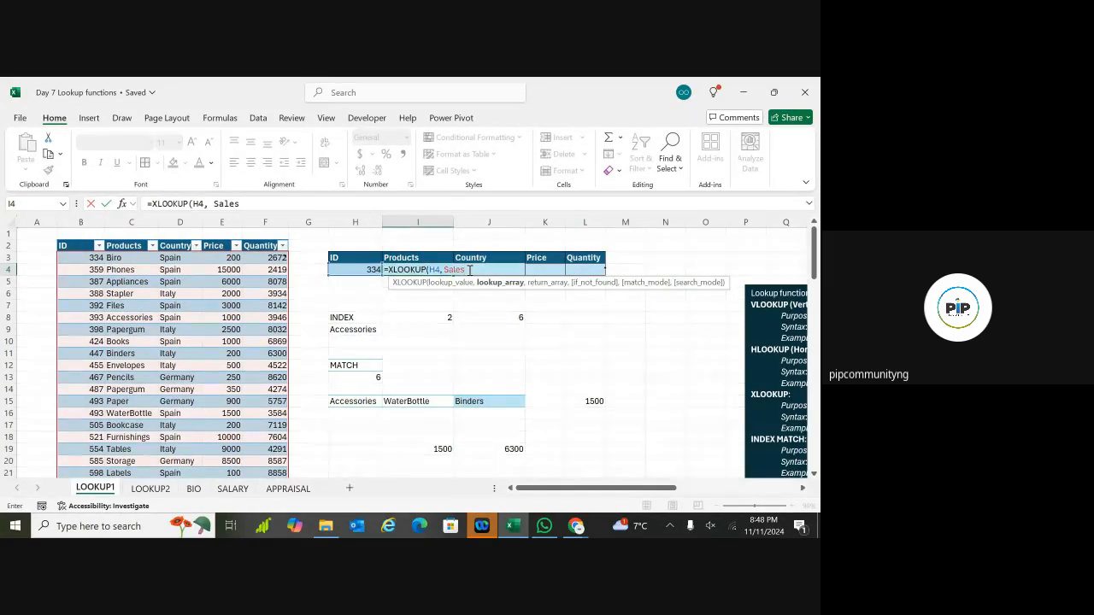
pyautogui.write('D')
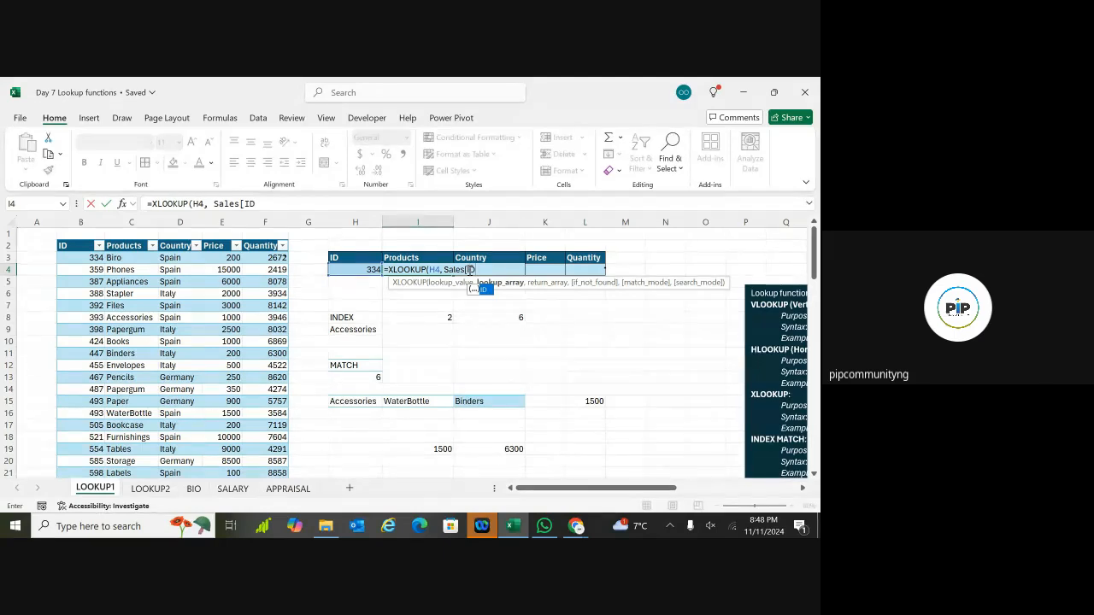
pyautogui.write('],')
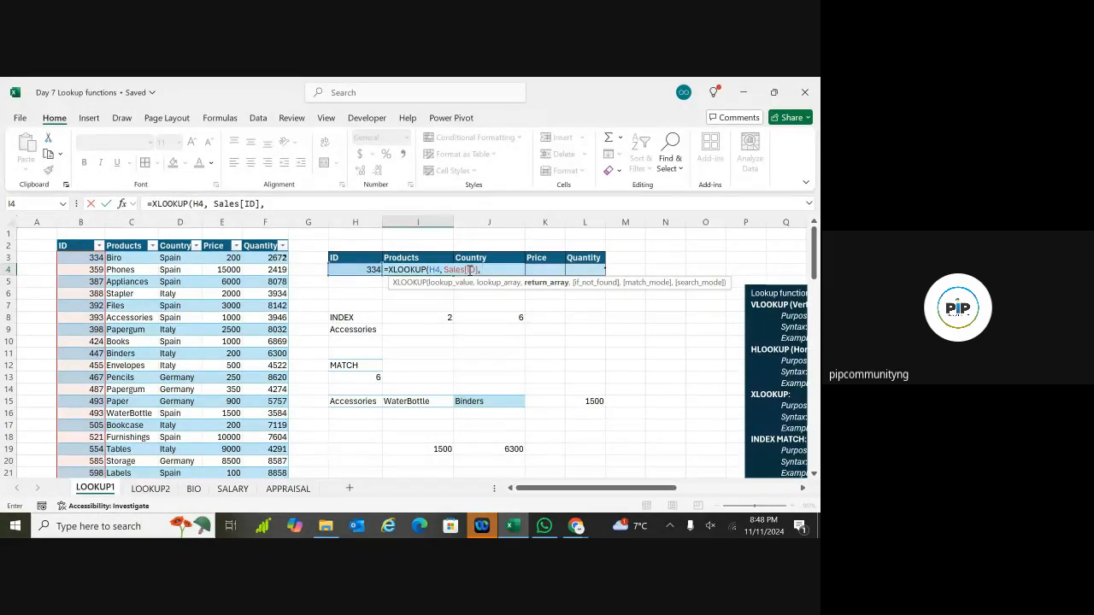
# Step: Complete I4 as =XLOOKUP(H4, Sales[ID], Sales[Products], "Not in stock", 0), returning Biro
pyautogui.write('Sal')
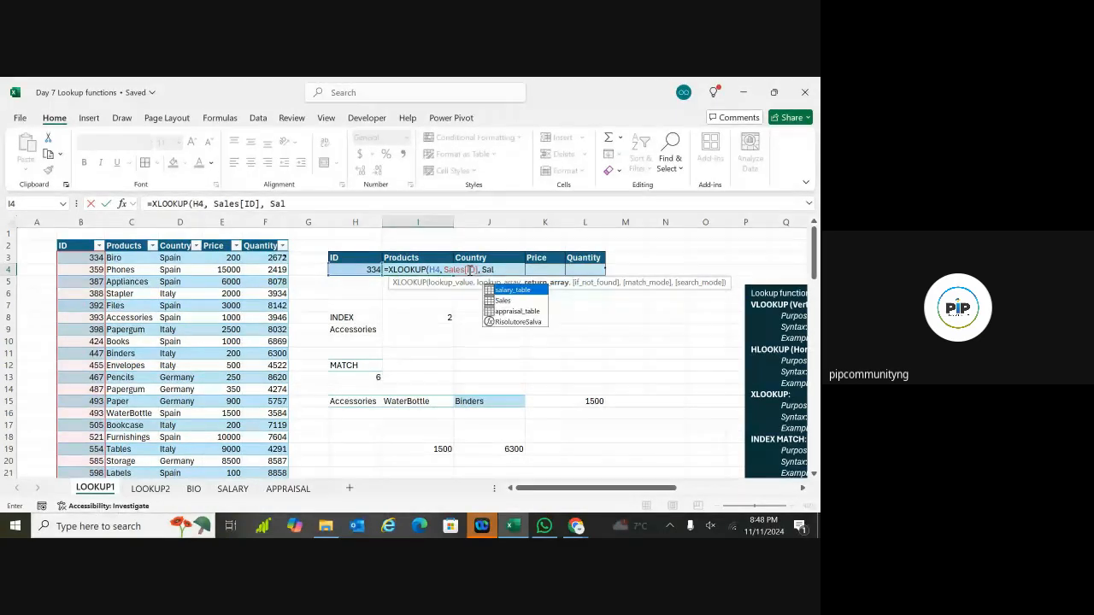
pyautogui.write('es')
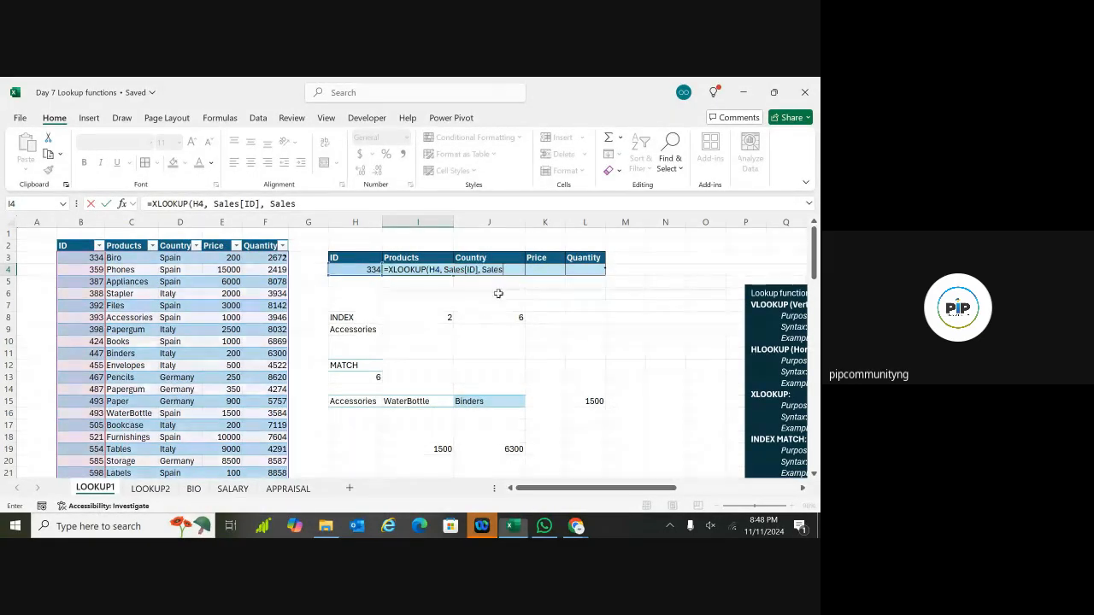
pyautogui.write('[ID')
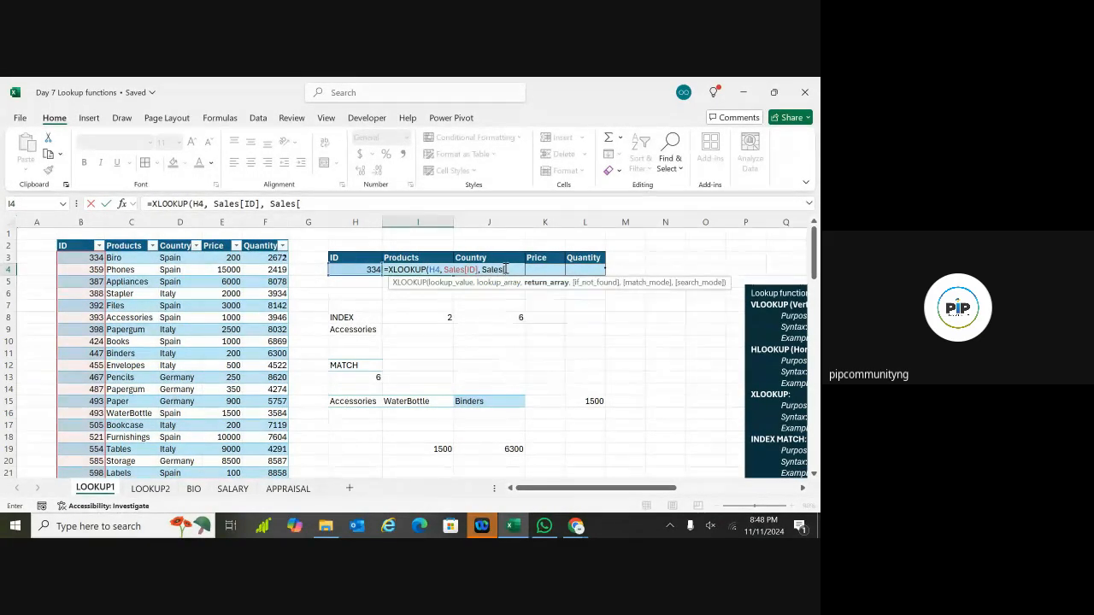
pyautogui.write(']')
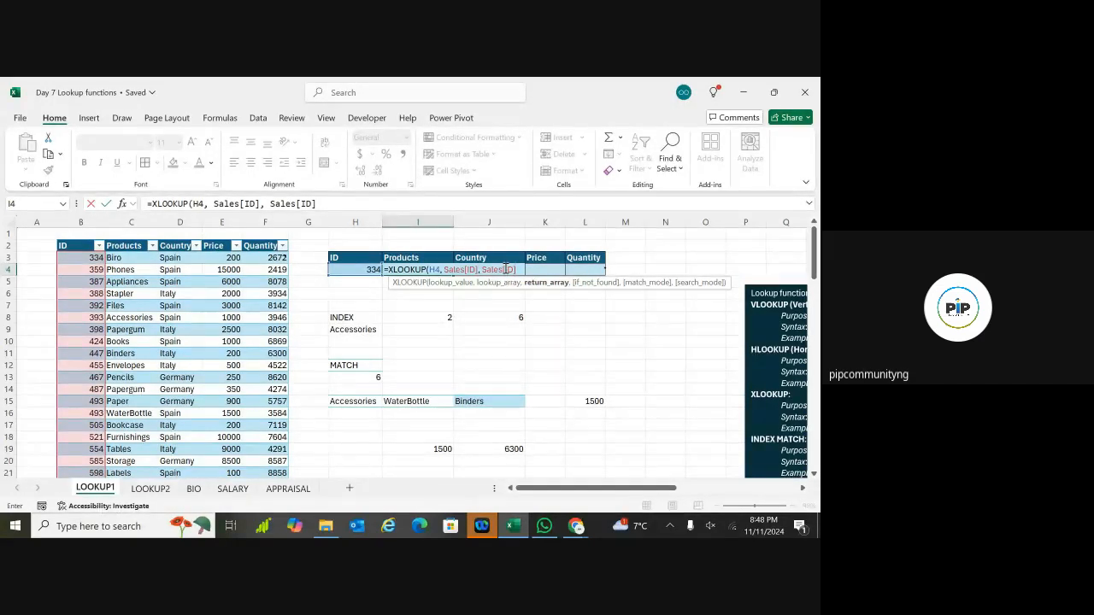
pyautogui.press('BackSpace')
pyautogui.press('BackSpace')
pyautogui.press('BackSpace')
pyautogui.press('BackSpace')
pyautogui.press('BackSpace')
pyautogui.press('BackSpace')
pyautogui.press('BackSpace')
pyautogui.press('BackSpace')
pyautogui.press('BackSpace')
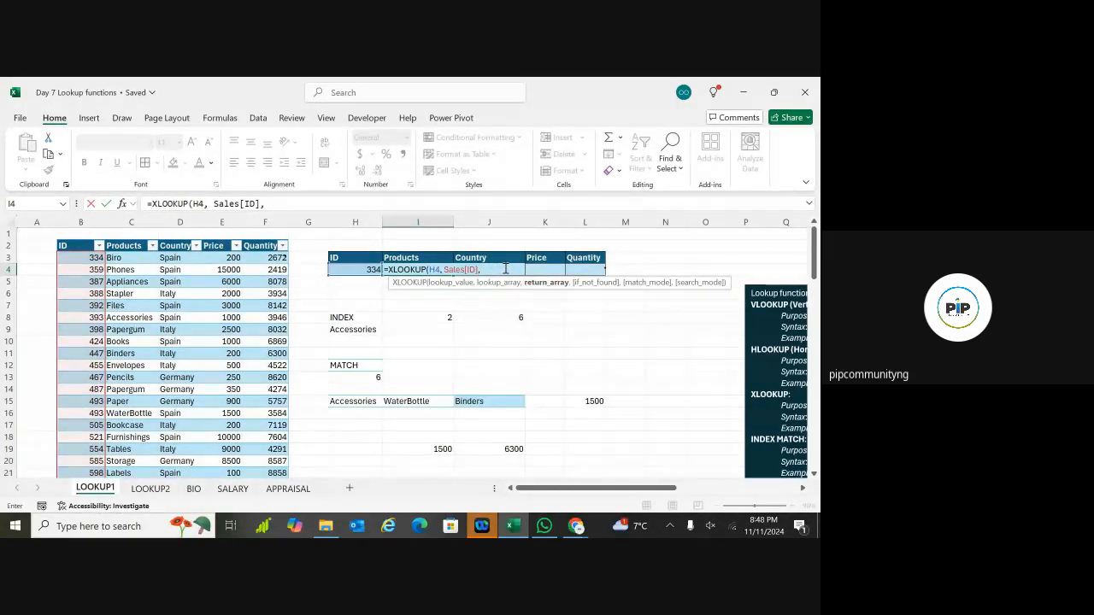
pyautogui.write('Pr')
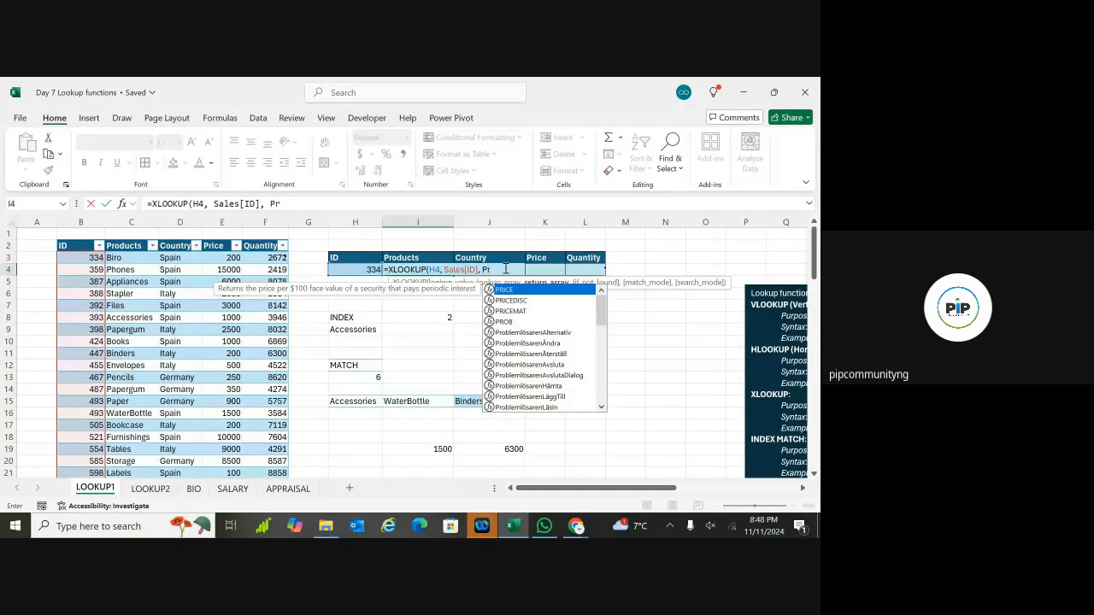
pyautogui.press('BackSpace')
pyautogui.press('BackSpace')
pyautogui.write('SA')
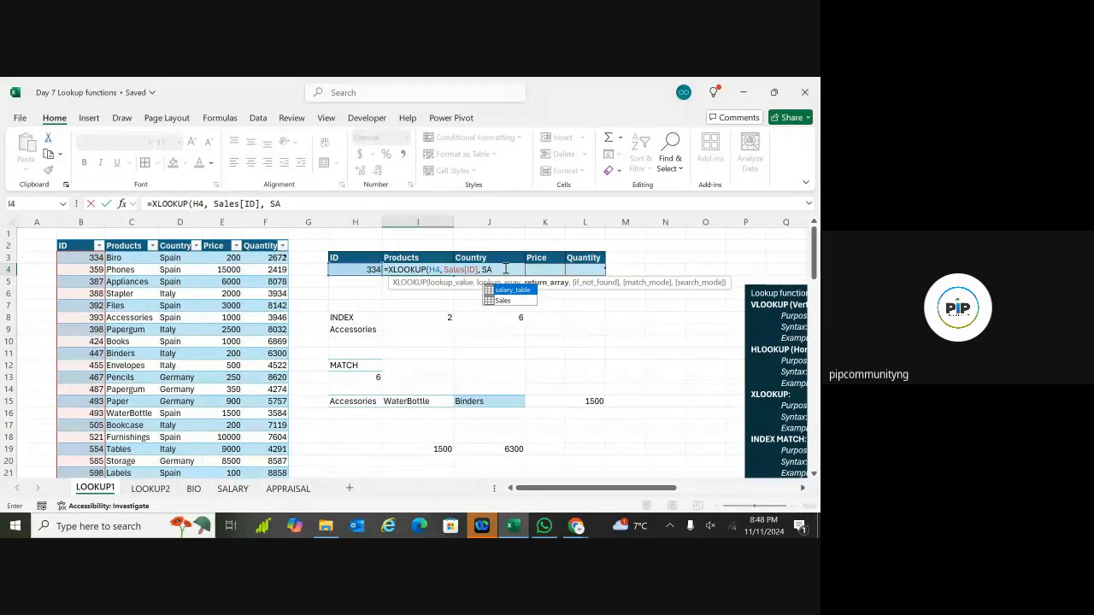
pyautogui.write('les')
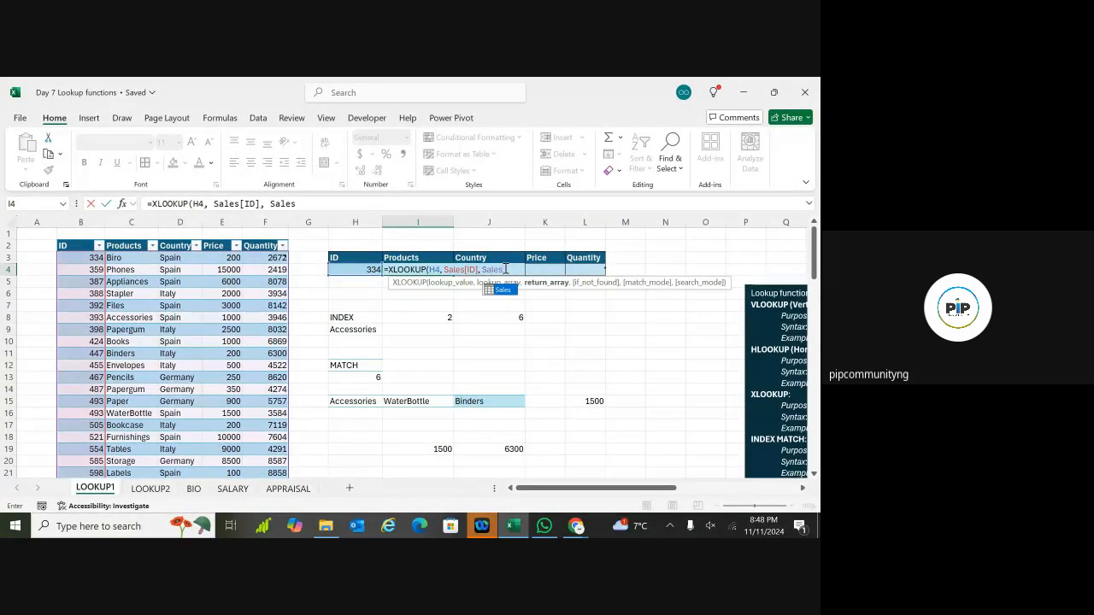
pyautogui.write('[')
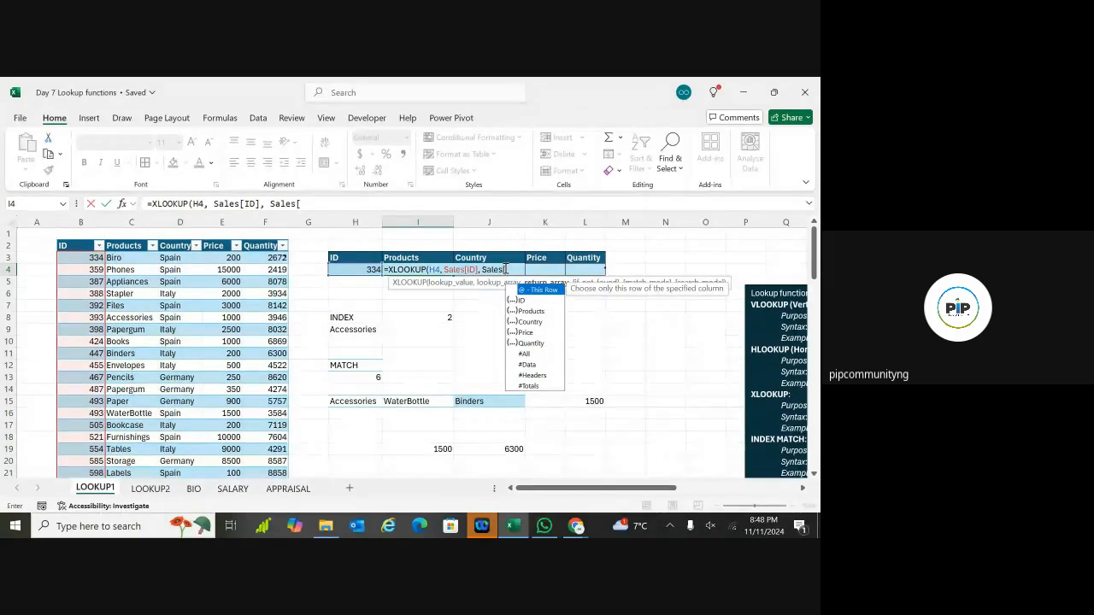
pyautogui.doubleClick(530, 311)
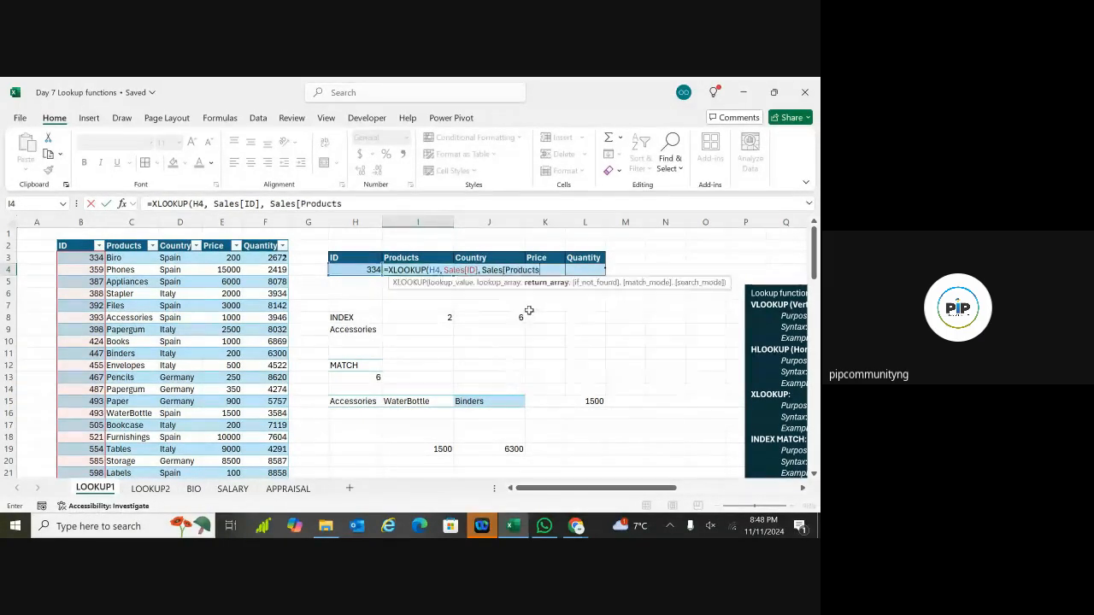
pyautogui.write('],')
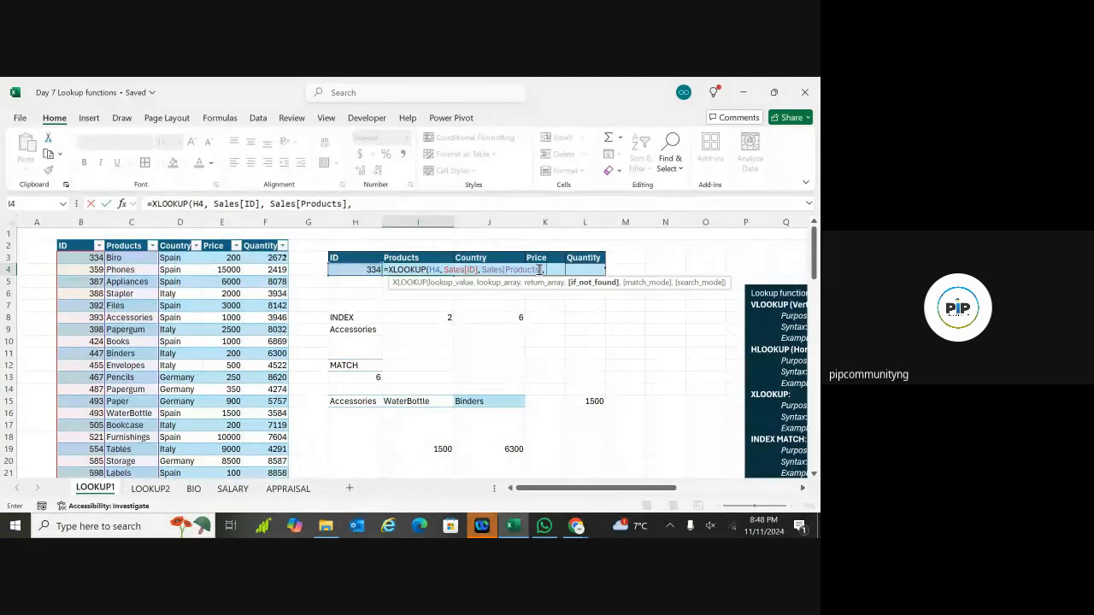
pyautogui.write('"')
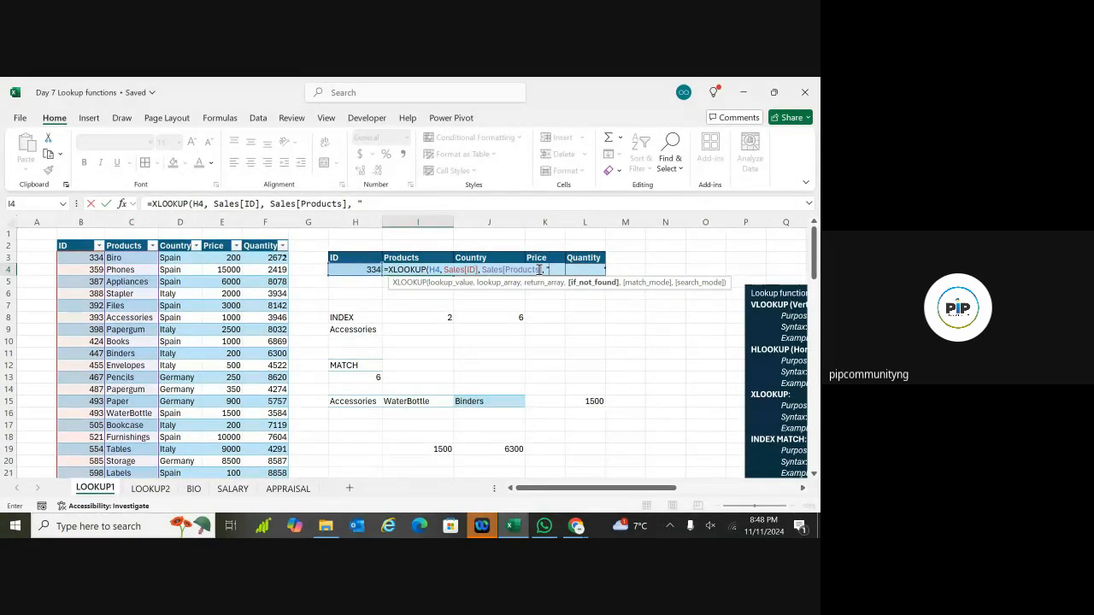
pyautogui.write('Not in')
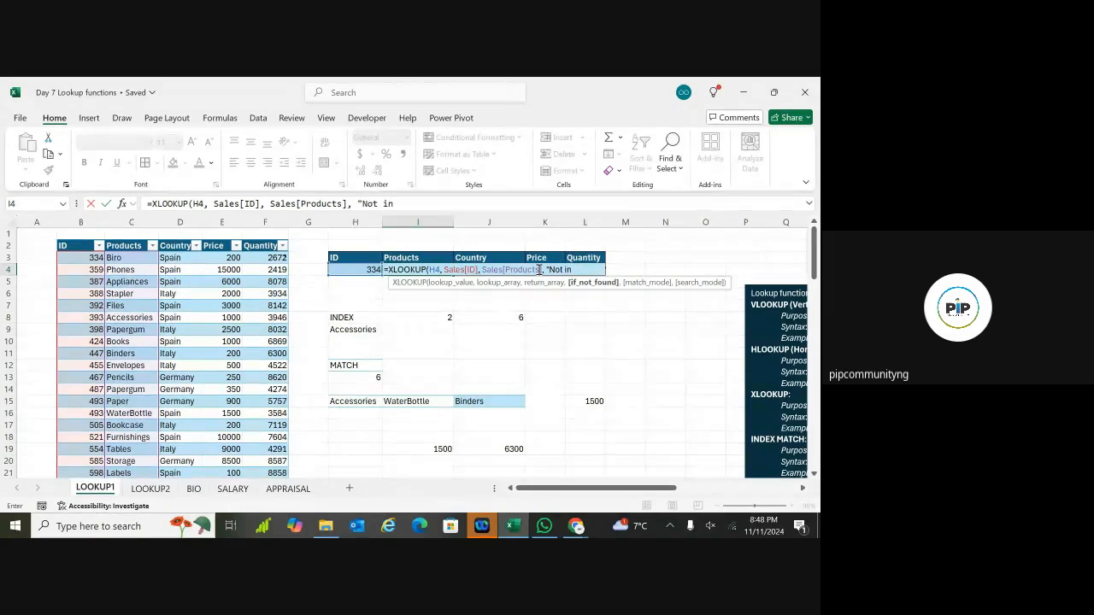
pyautogui.write(' stock')
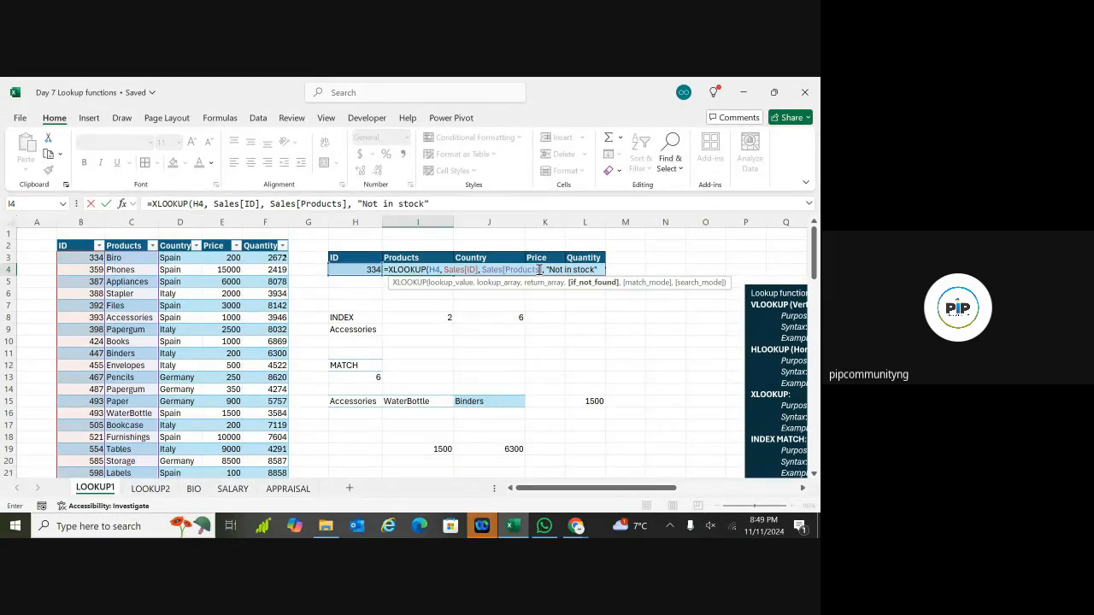
pyautogui.write('",')
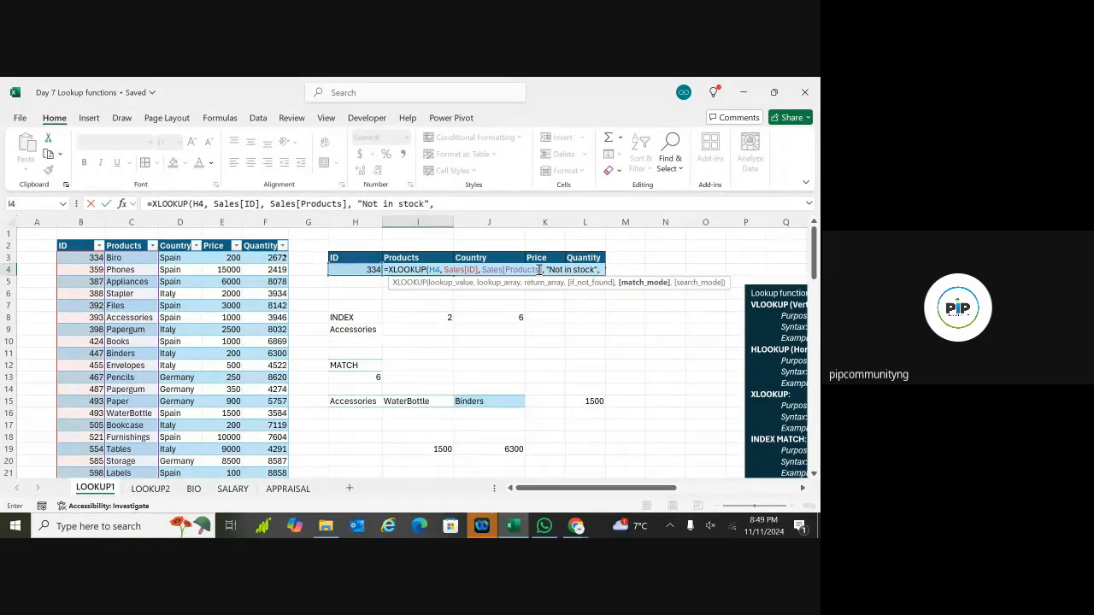
pyautogui.write('0')
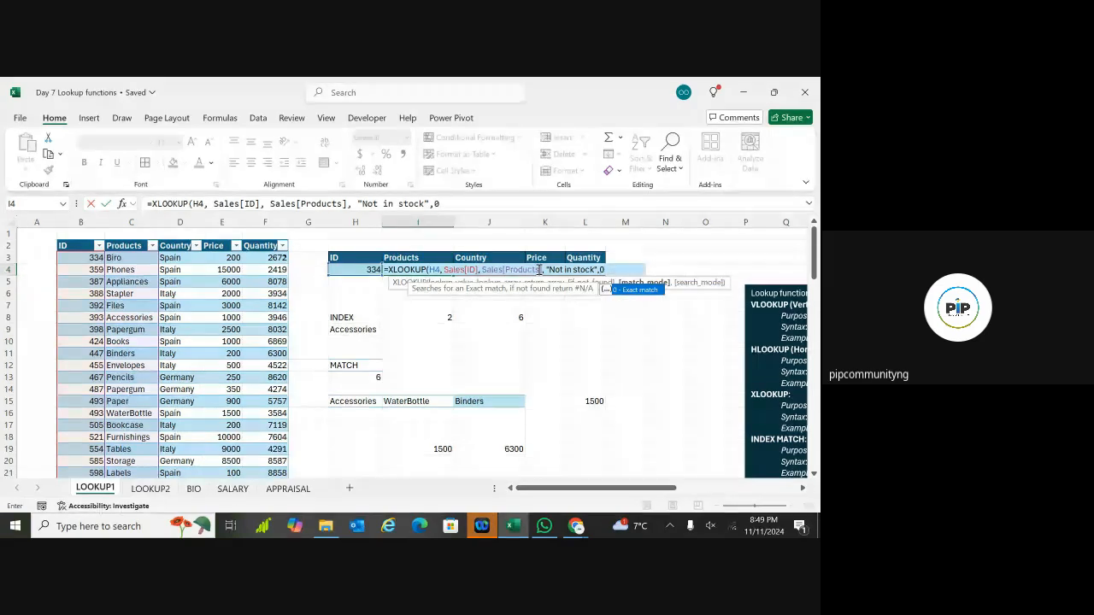
pyautogui.write(')')
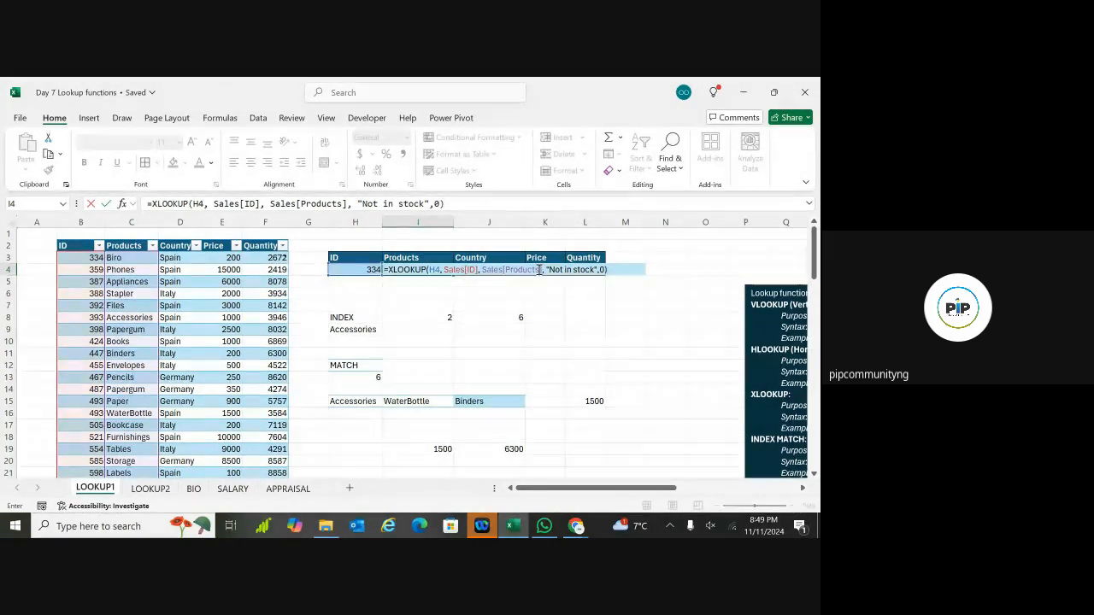
pyautogui.press('Return')
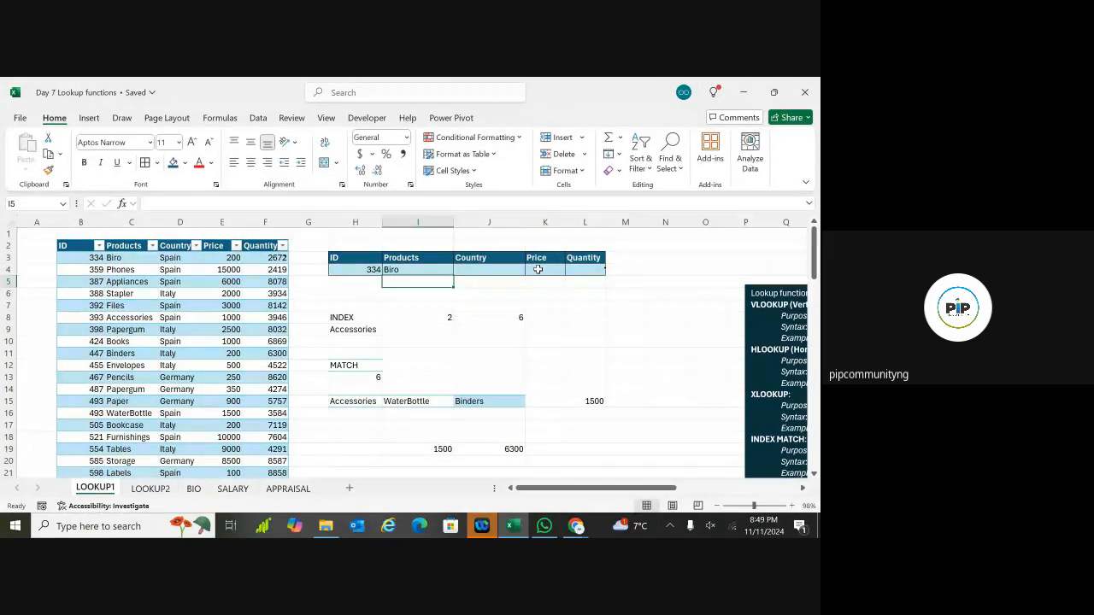
# Step: Copy the I4 lookup formula into J4
pyautogui.click(438, 270)
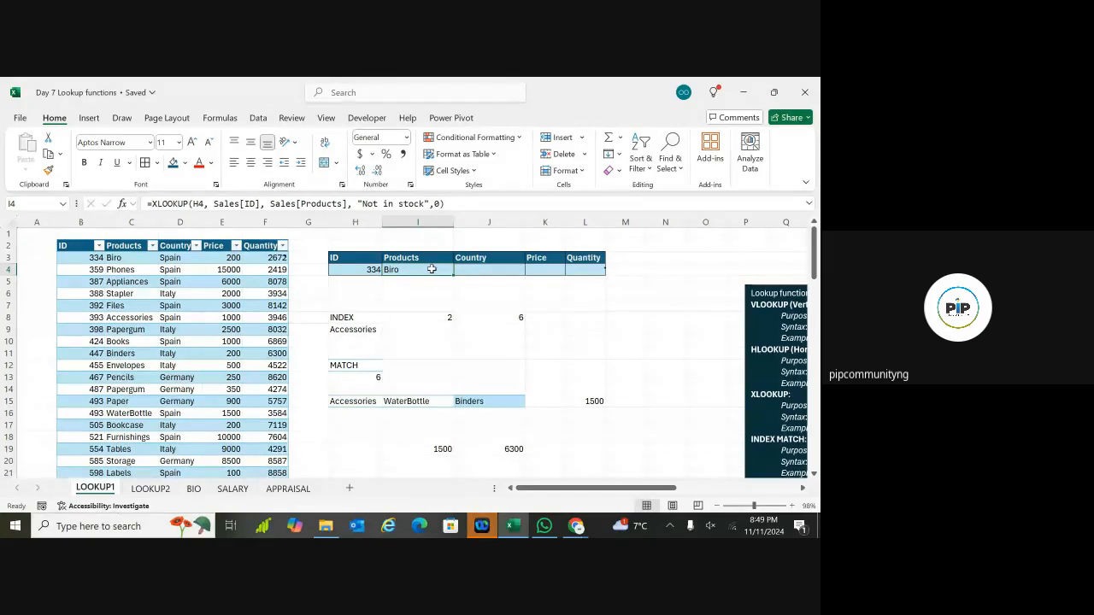
pyautogui.hotkey('ctrl', 'c')
pyautogui.click(472, 270)
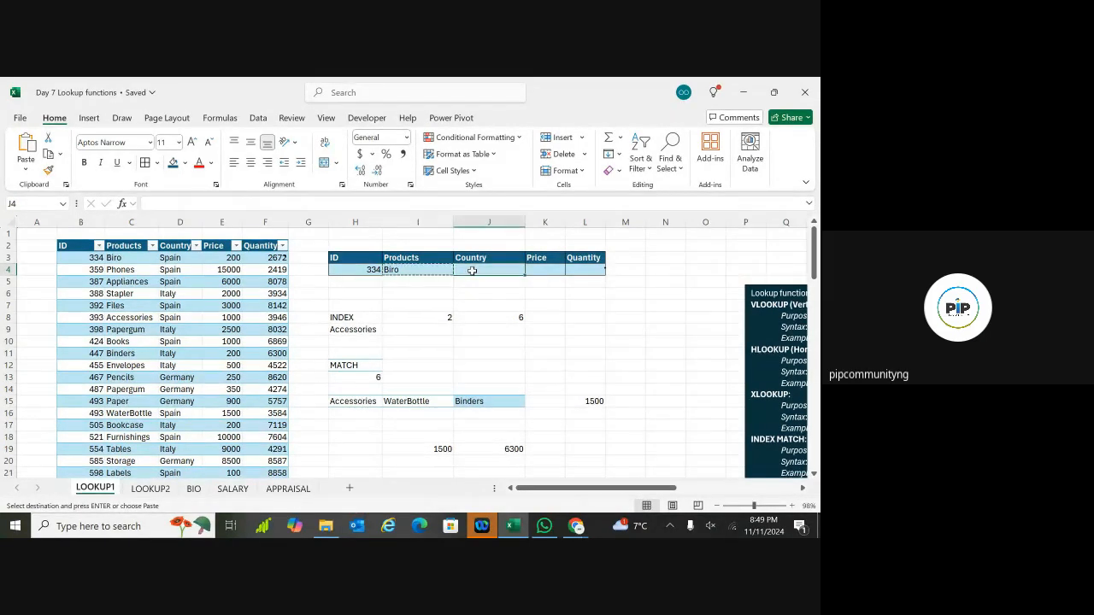
pyautogui.hotkey('ctrl', 'v')
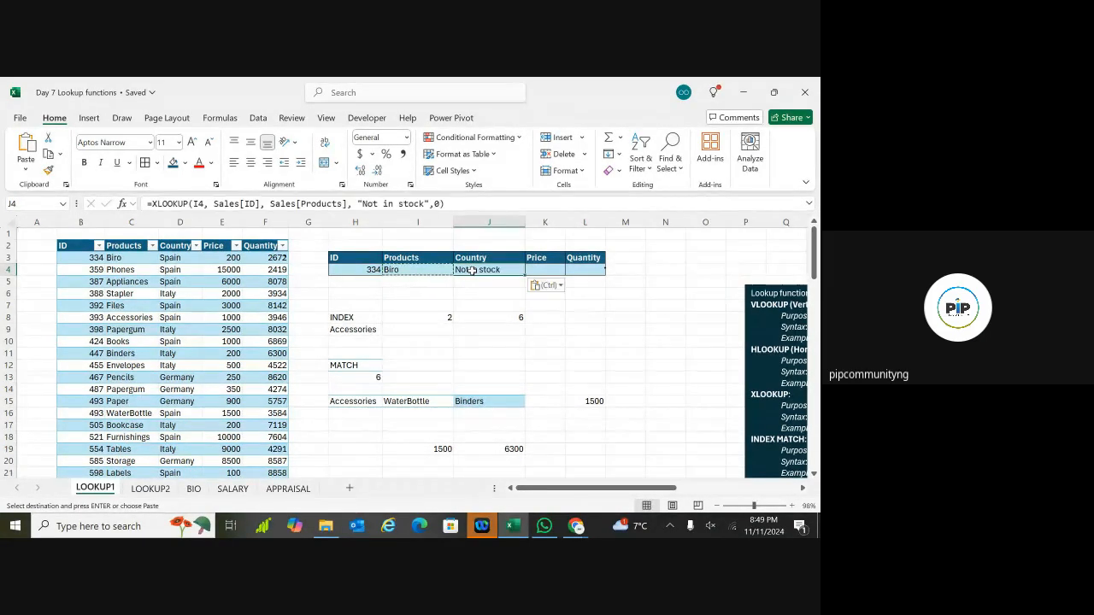
# Step: Change J4's shifted lookup reference back to I4 and commit it
pyautogui.doubleClick(479, 270)
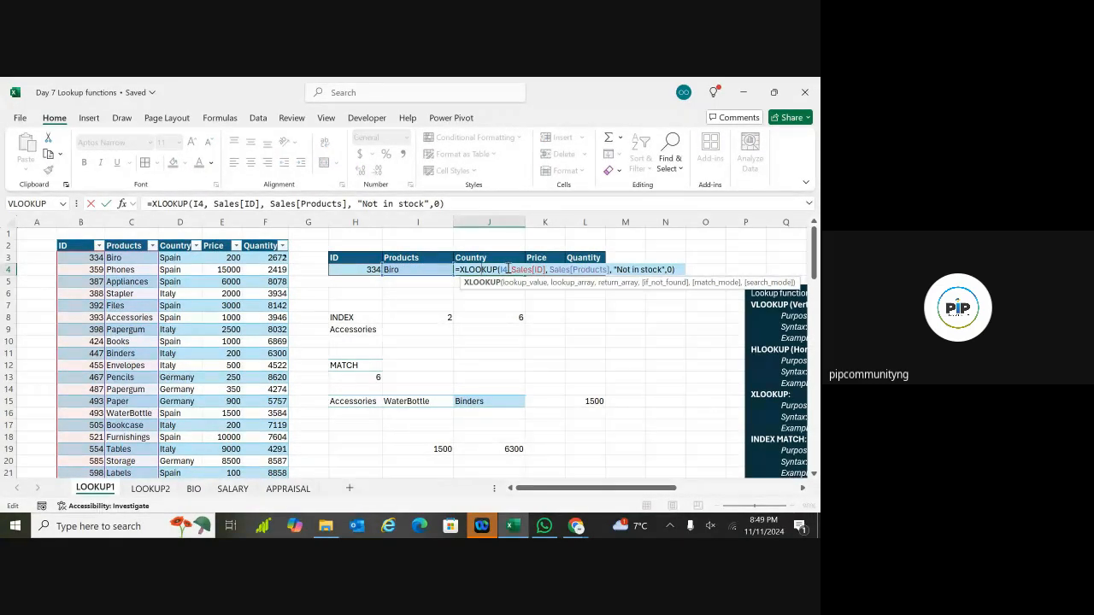
pyautogui.click(505, 268)
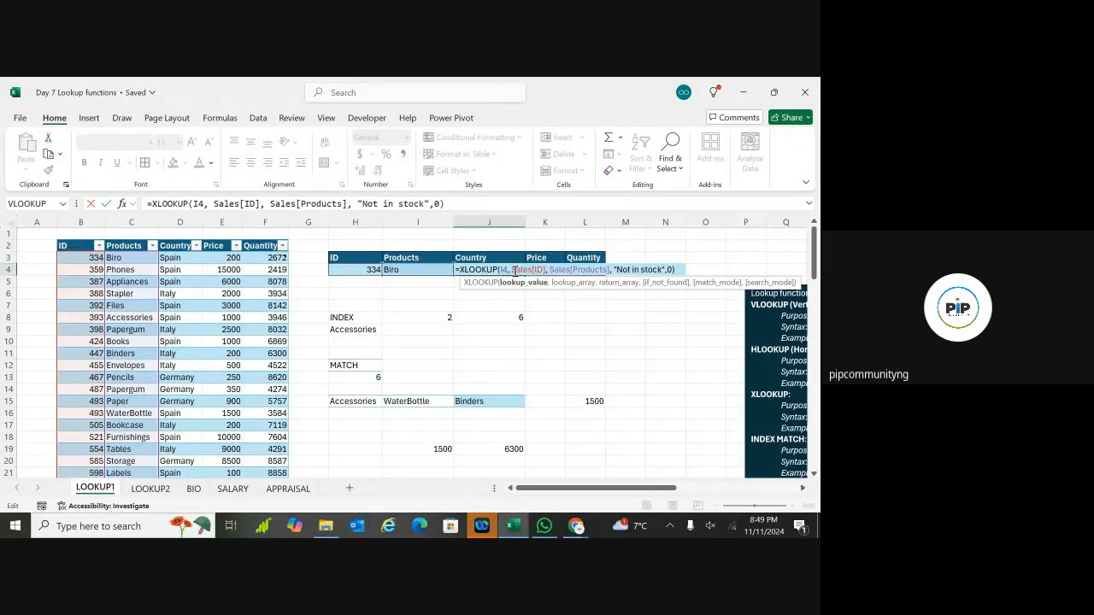
pyautogui.click(505, 270)
pyautogui.press('BackSpace')
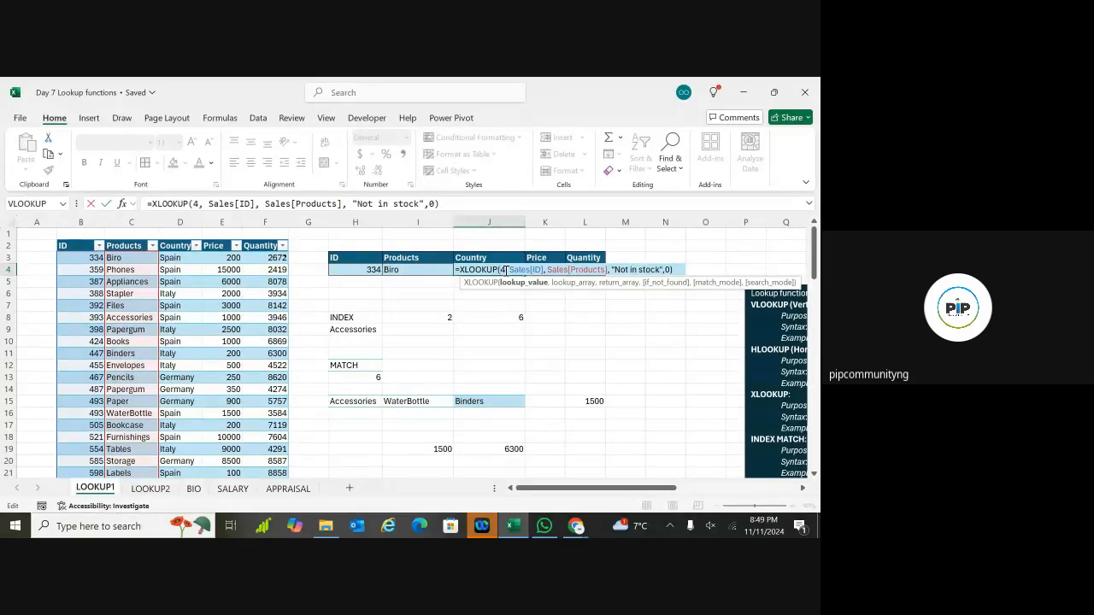
pyautogui.write('I')
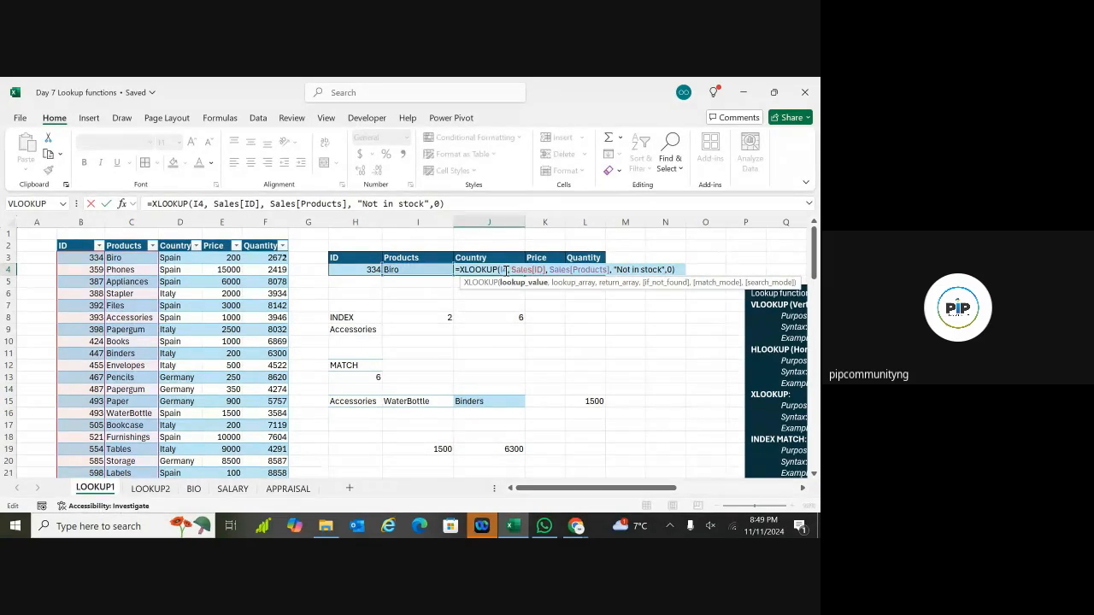
pyautogui.press('Return')
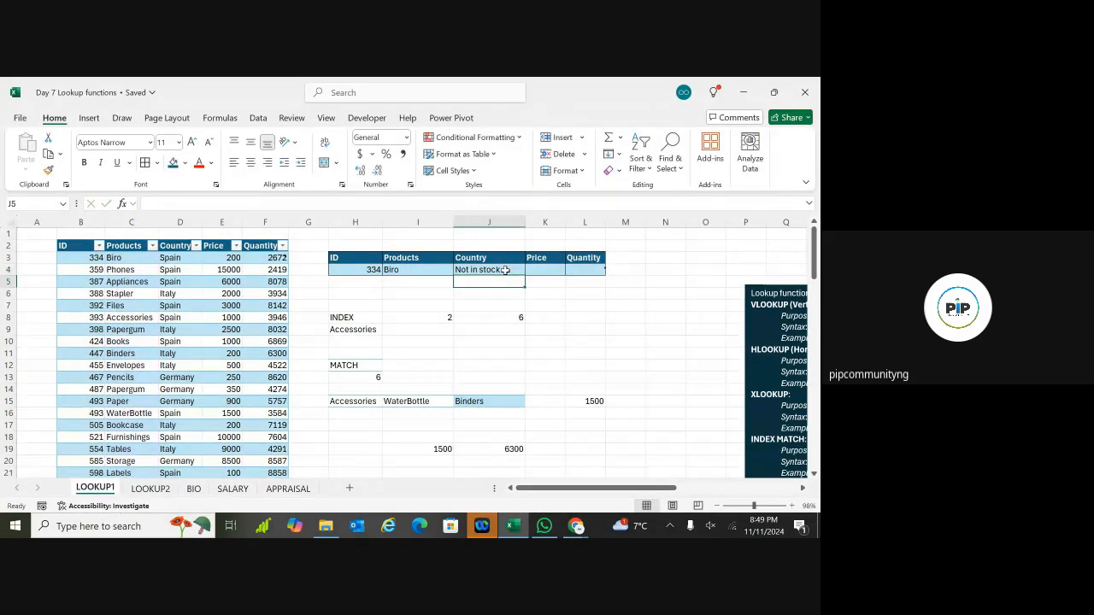
# Step: Clear J4's 'Not in stock' result after comparing it with I4's formula
pyautogui.click(415, 269)
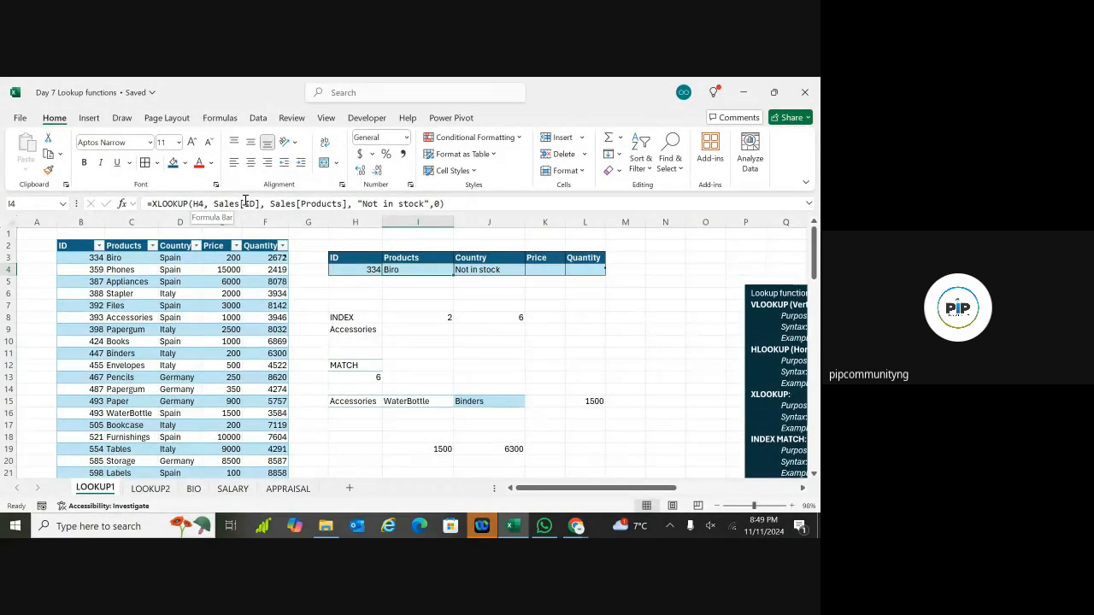
pyautogui.click(477, 270)
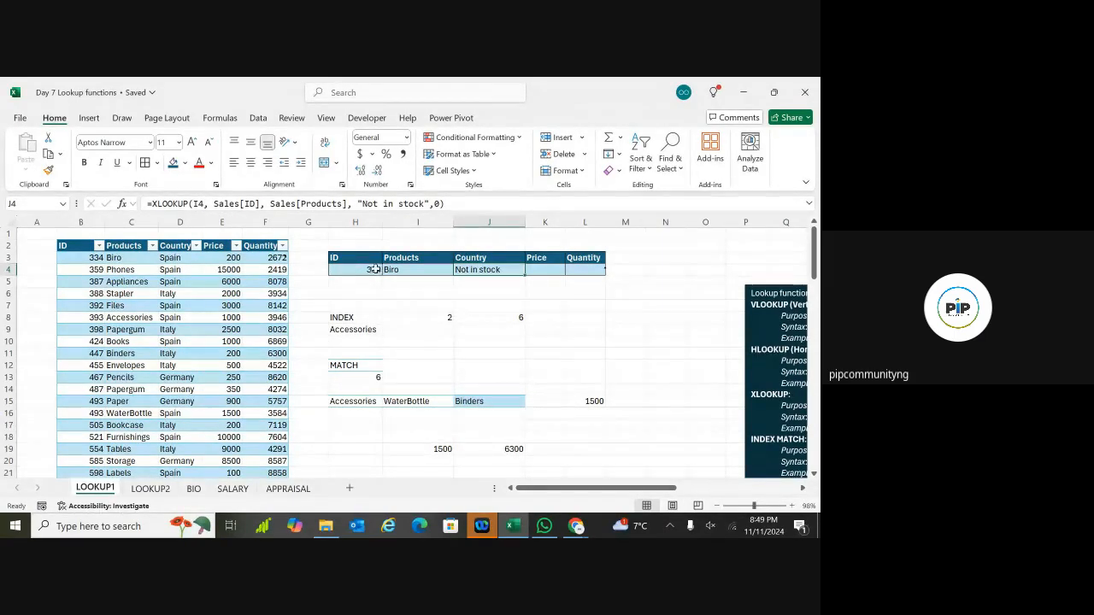
pyautogui.press('Delete')
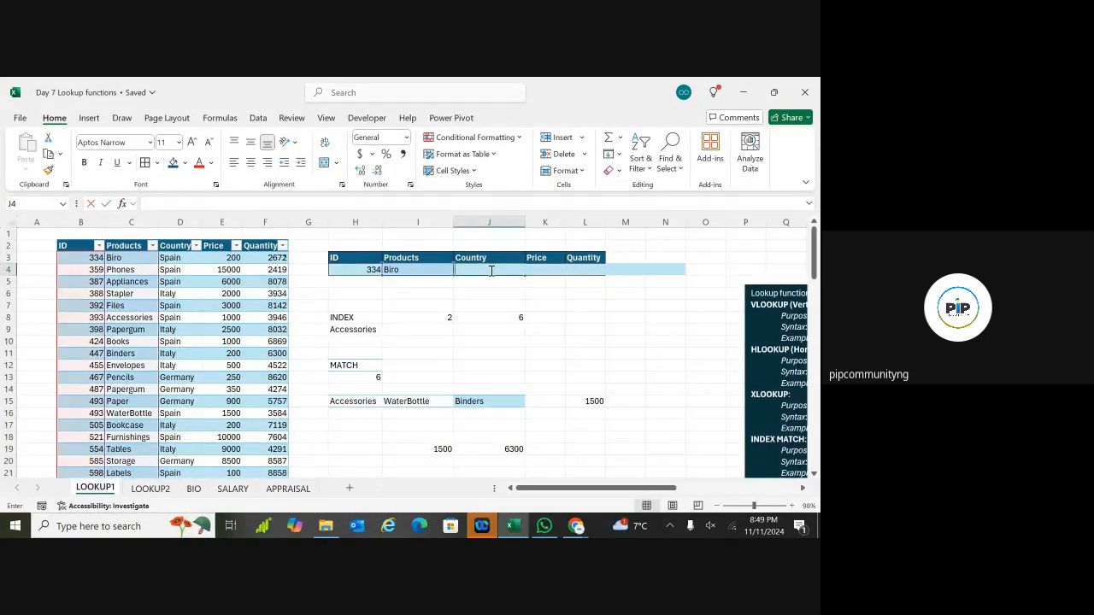
pyautogui.click(479, 305)
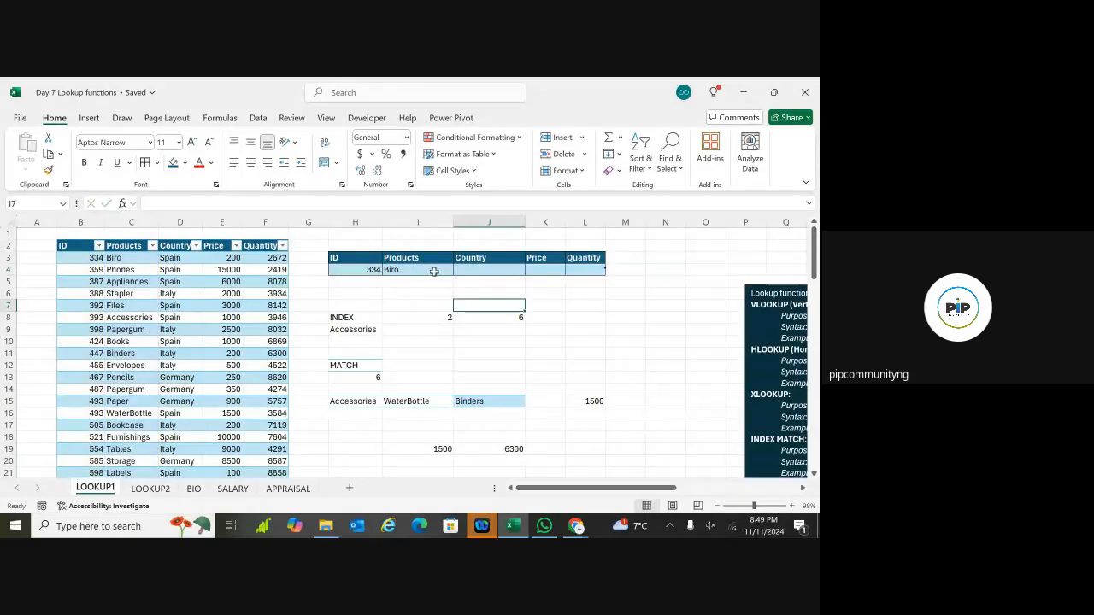
pyautogui.click(407, 271)
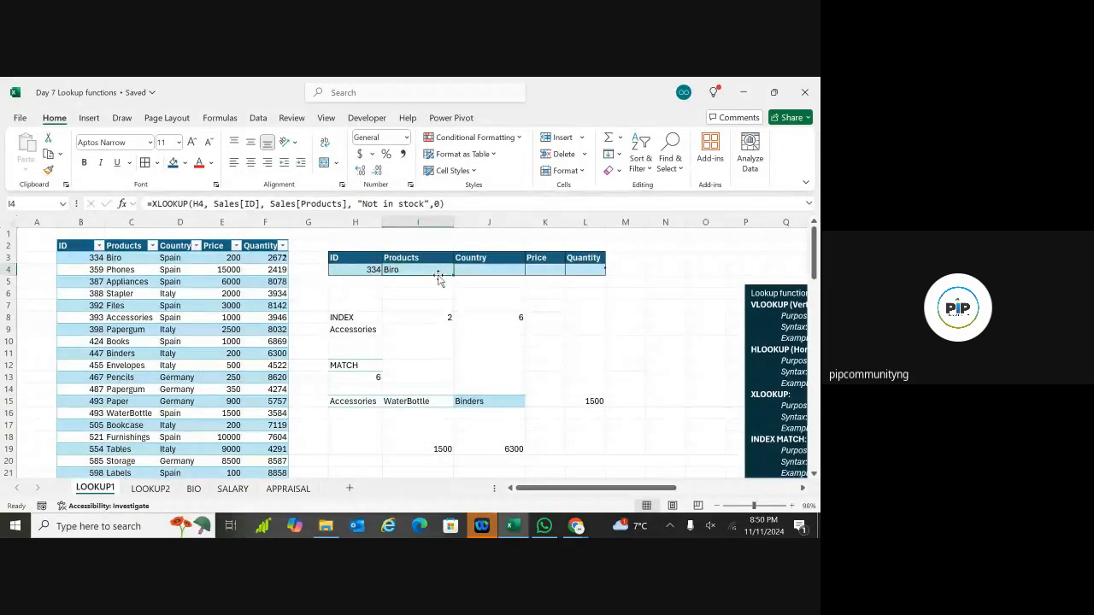
# Step: Start a new XLOOKUP in J4 with H4 as the lookup value and Sales[ID] as the lookup array
pyautogui.click(504, 271)
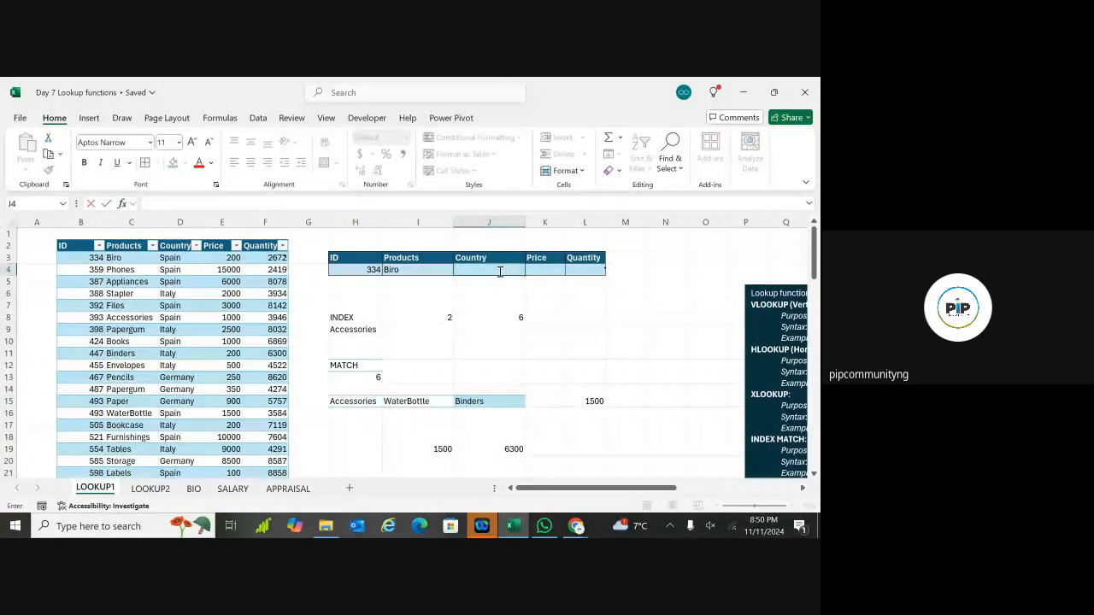
pyautogui.write('=xloo')
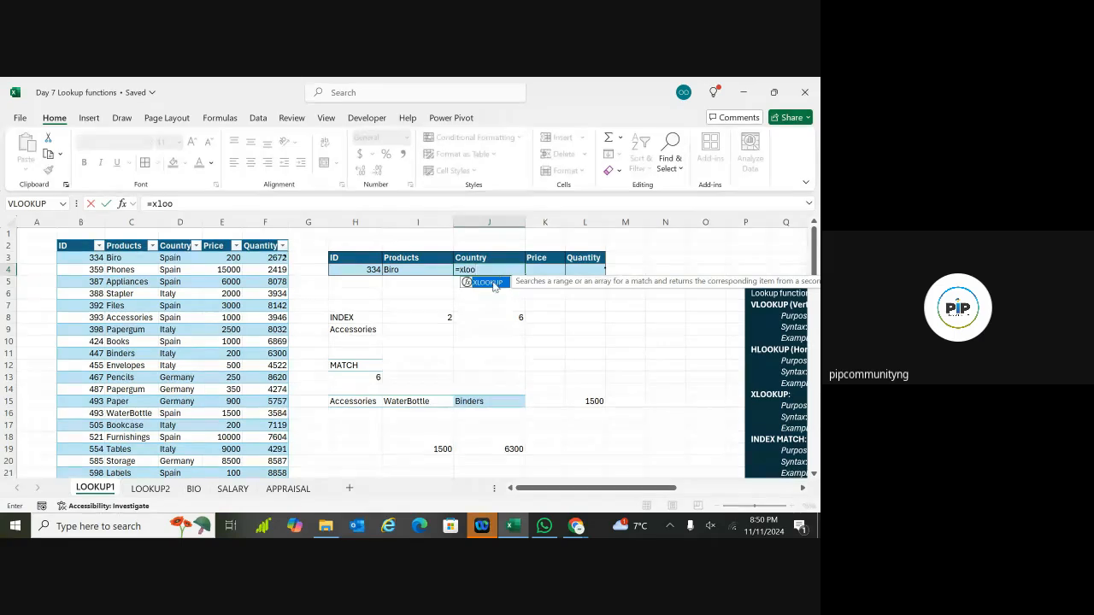
pyautogui.press('Tab')
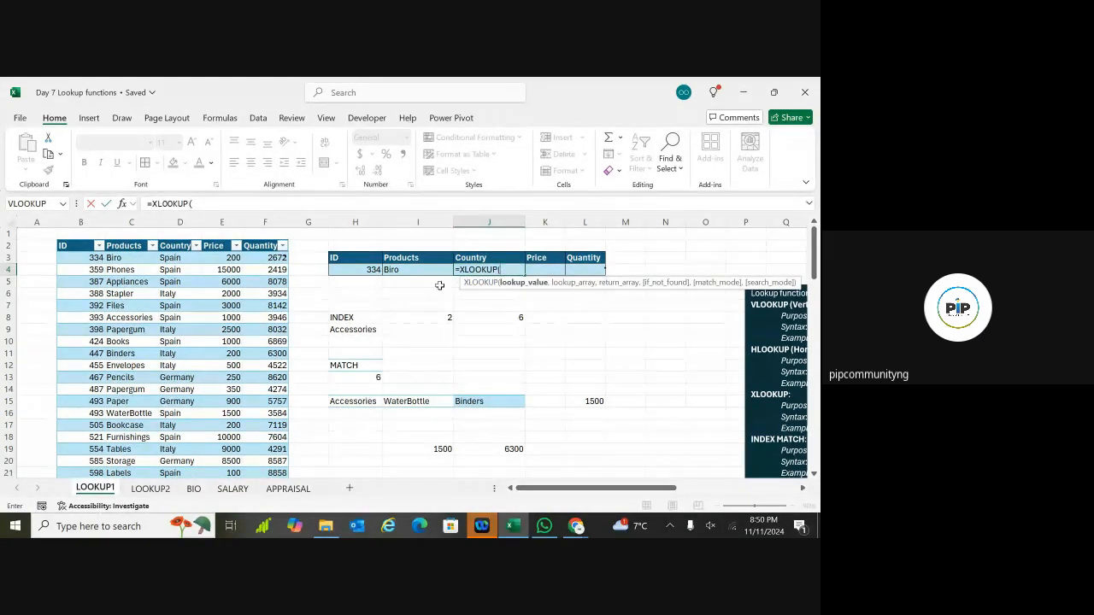
pyautogui.click(361, 270)
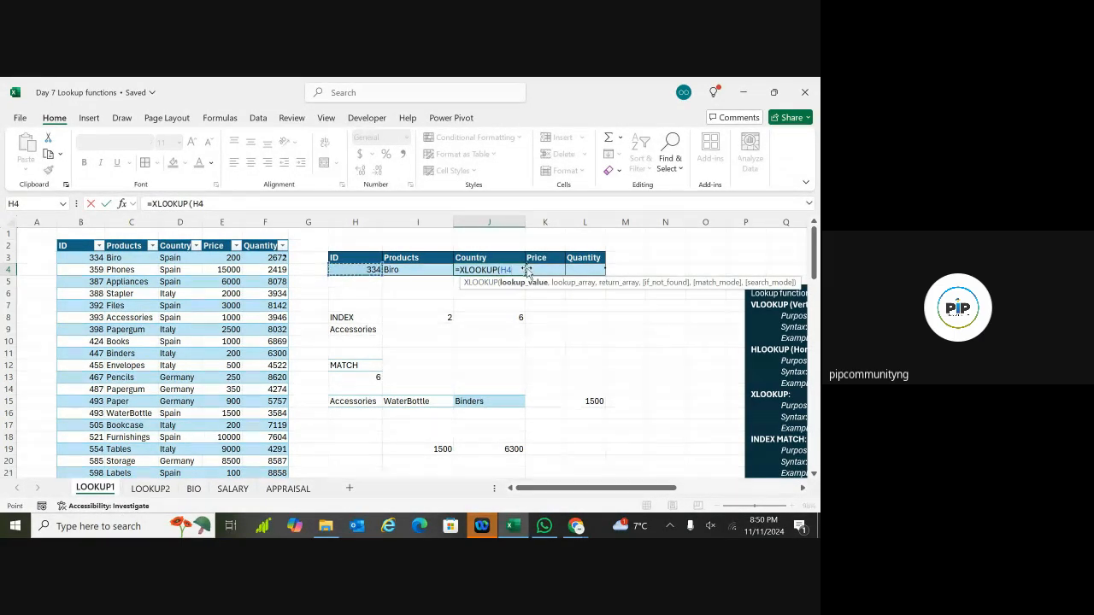
pyautogui.write(',')
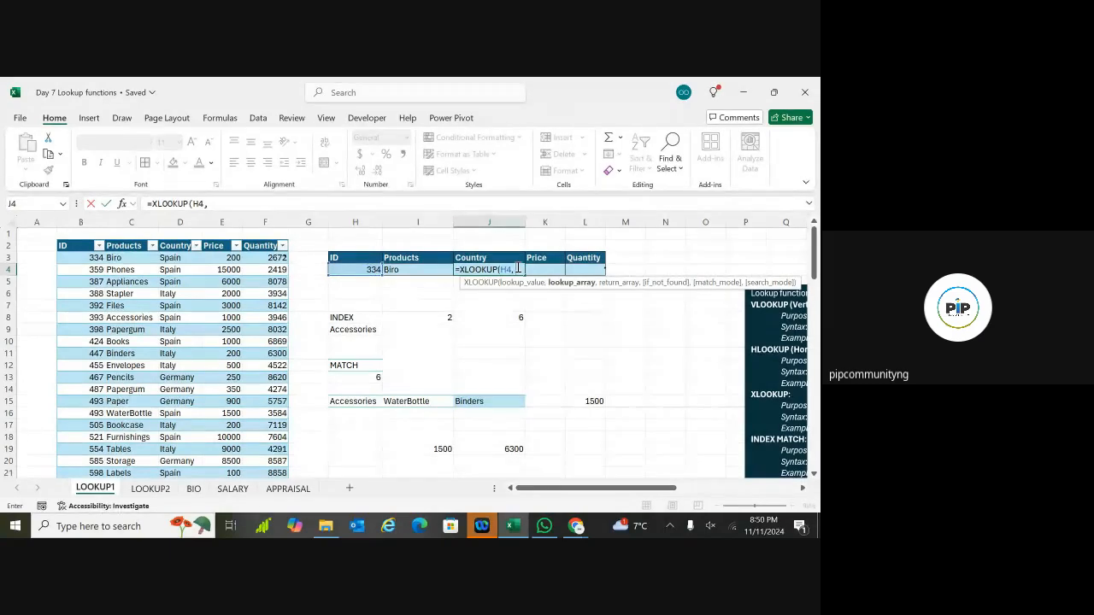
pyautogui.write(' salws')
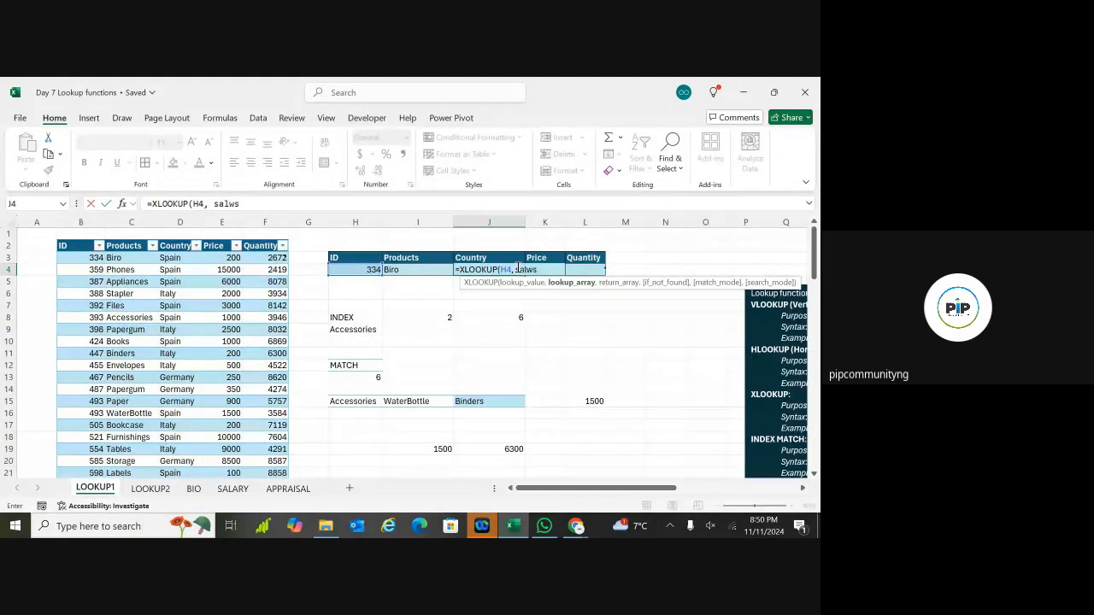
pyautogui.press('BackSpace')
pyautogui.press('BackSpace')
pyautogui.write('es')
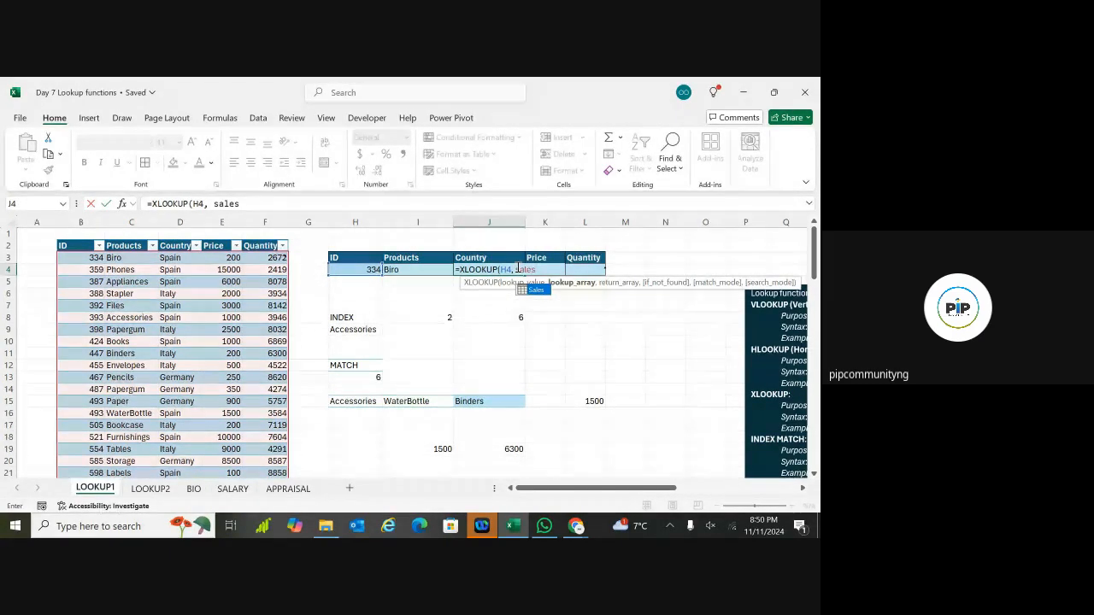
pyautogui.write('[id')
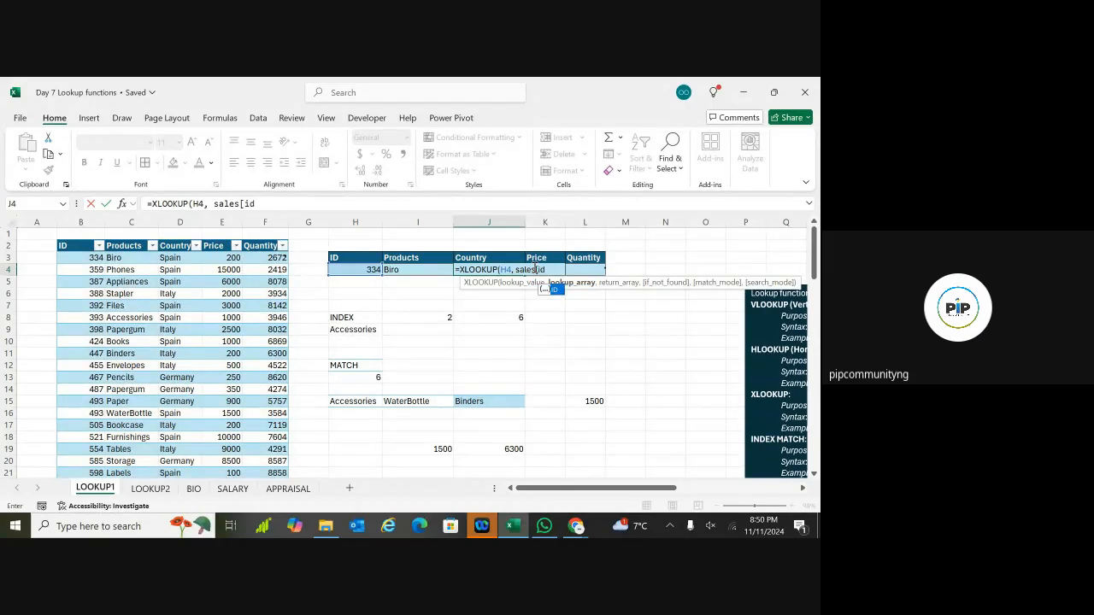
pyautogui.write(']')
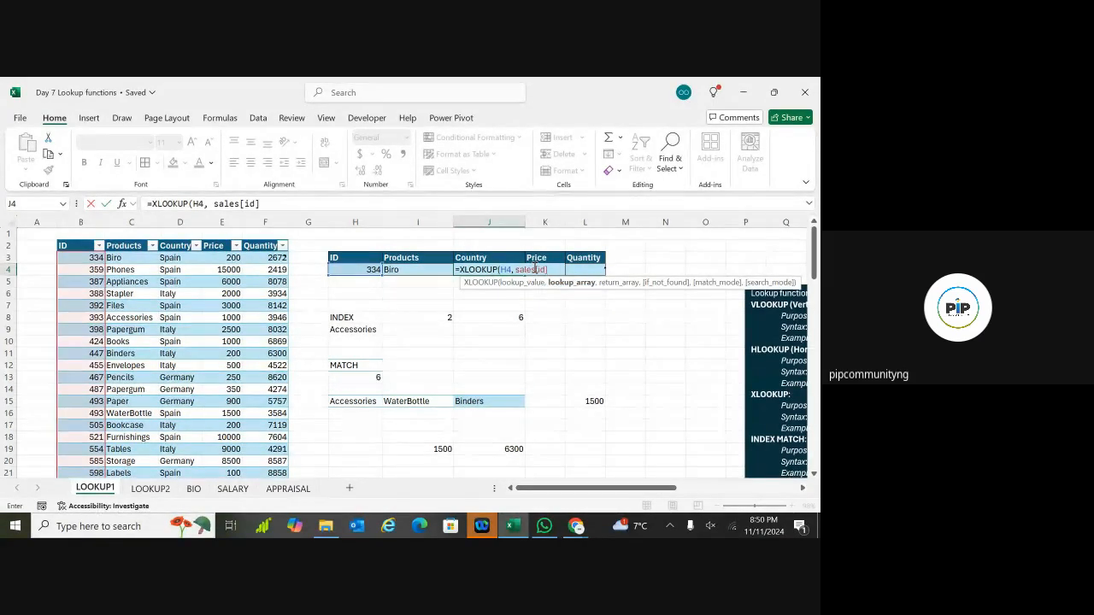
pyautogui.press('BackSpace')
pyautogui.press('BackSpace')
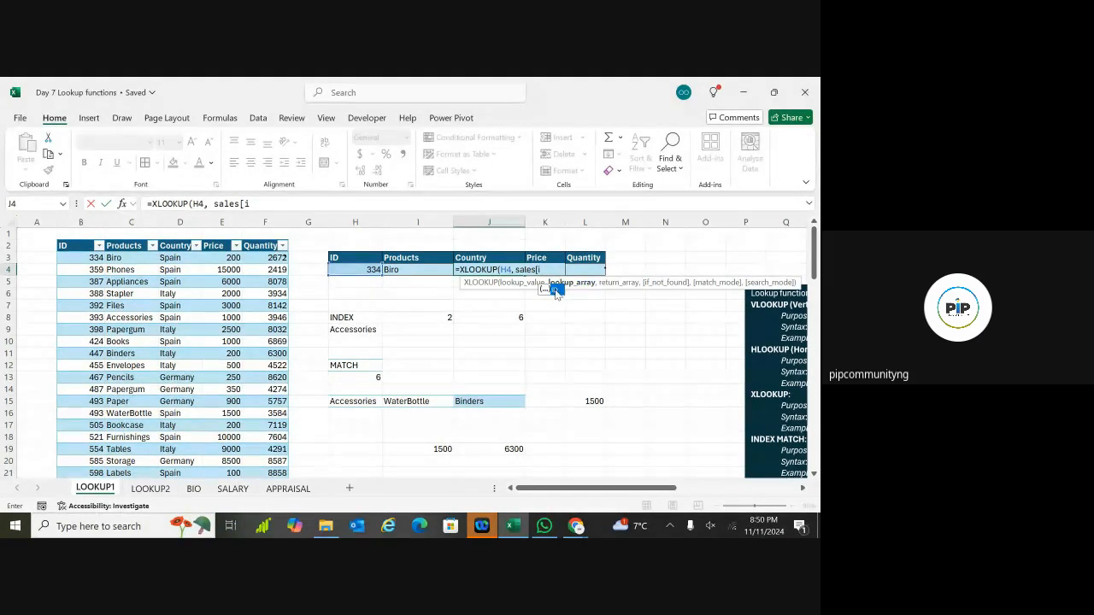
pyautogui.doubleClick(554, 290)
pyautogui.write('],')
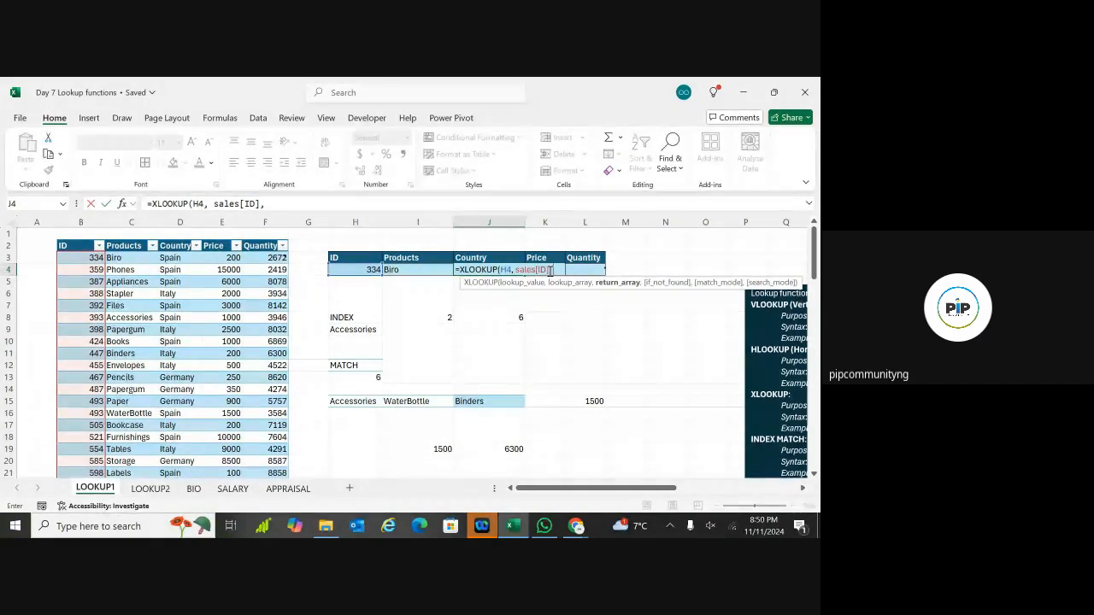
# Step: Add Sales[Country], "Not found" and exact match 0, returning Spain
pyautogui.write('sales')
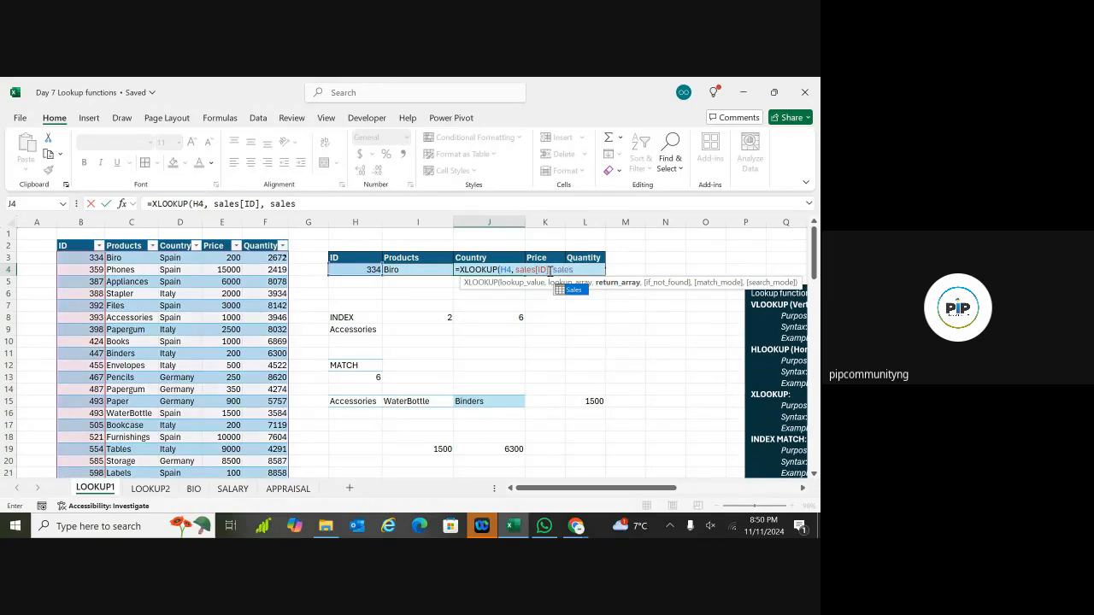
pyautogui.write('[country')
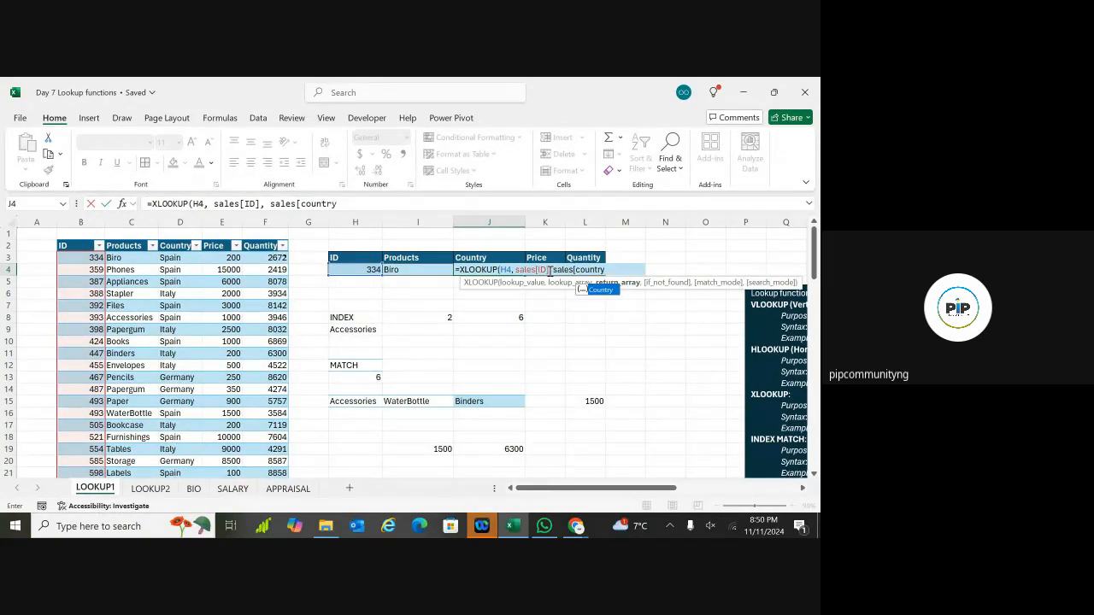
pyautogui.doubleClick(609, 291)
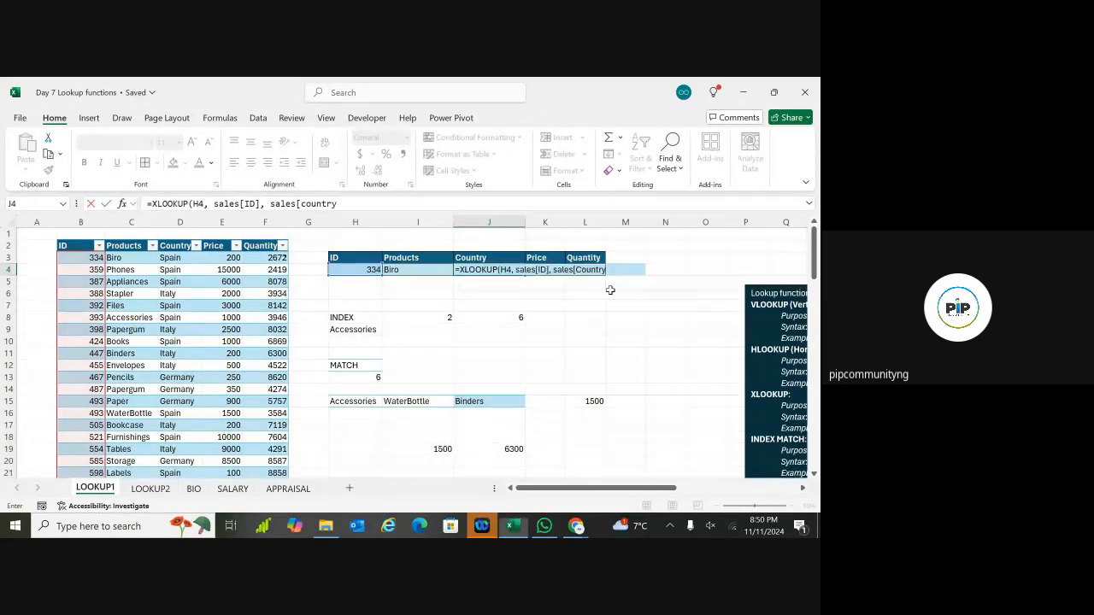
pyautogui.write(']')
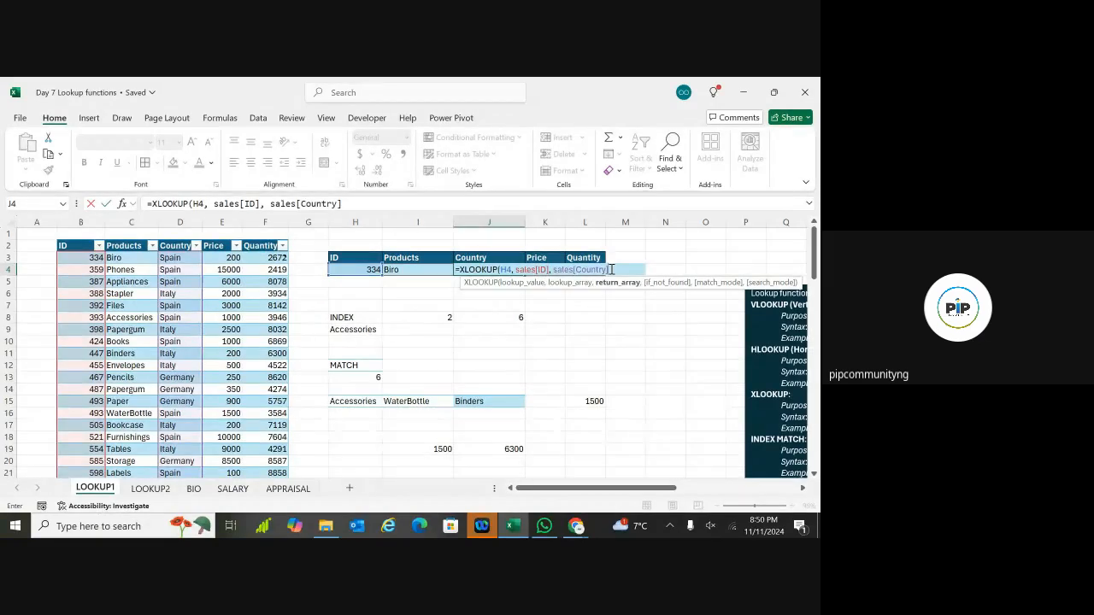
pyautogui.write(',')
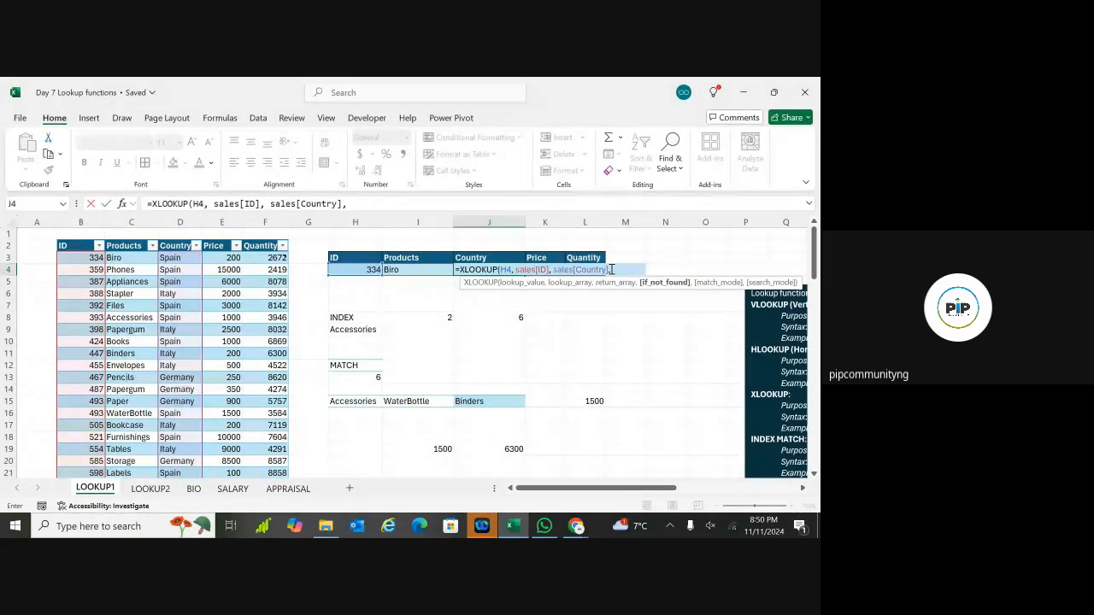
pyautogui.write(' "Not f')
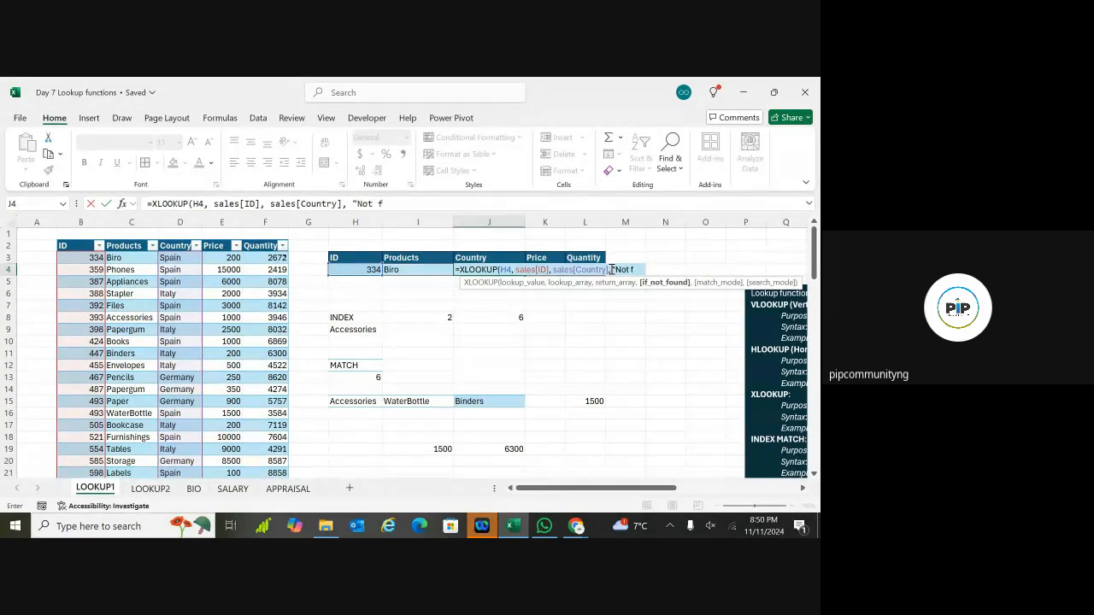
pyautogui.write('ound')
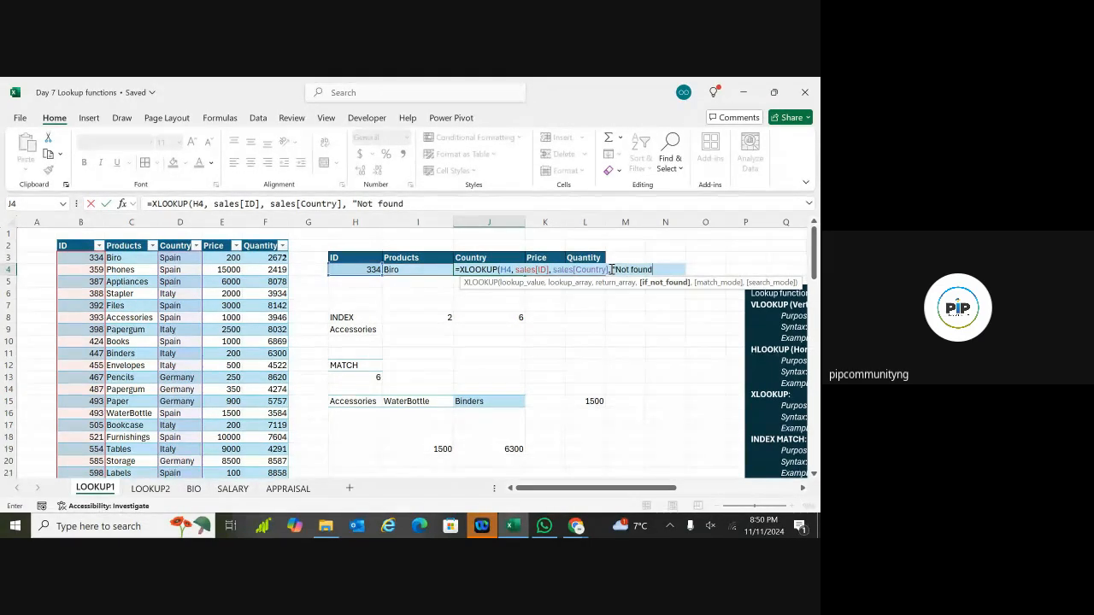
pyautogui.write('"')
pyautogui.write(',')
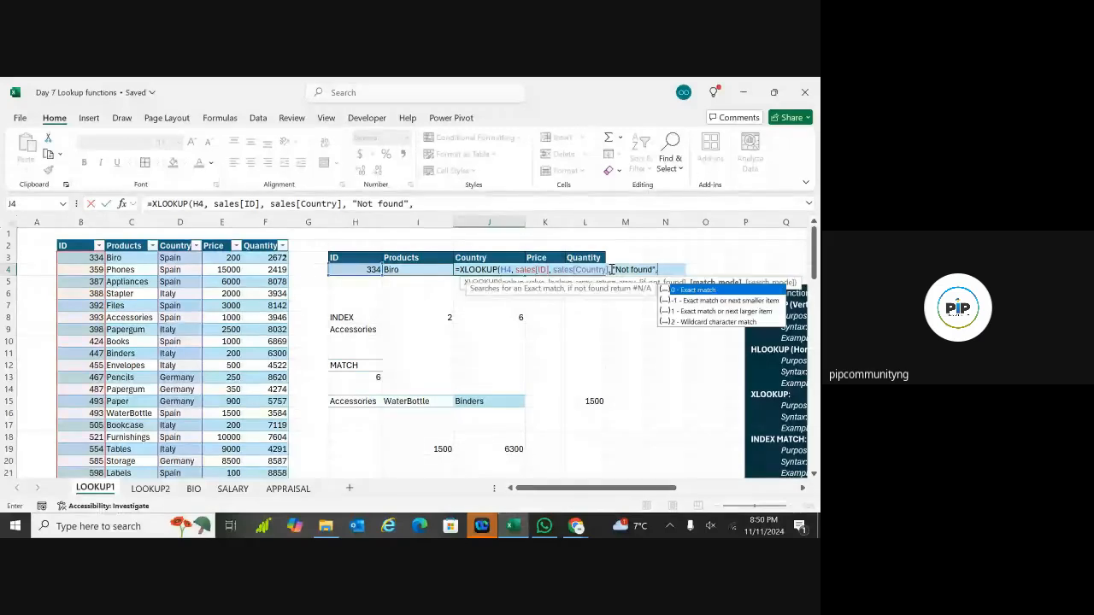
pyautogui.write('0)')
pyautogui.press('Return')
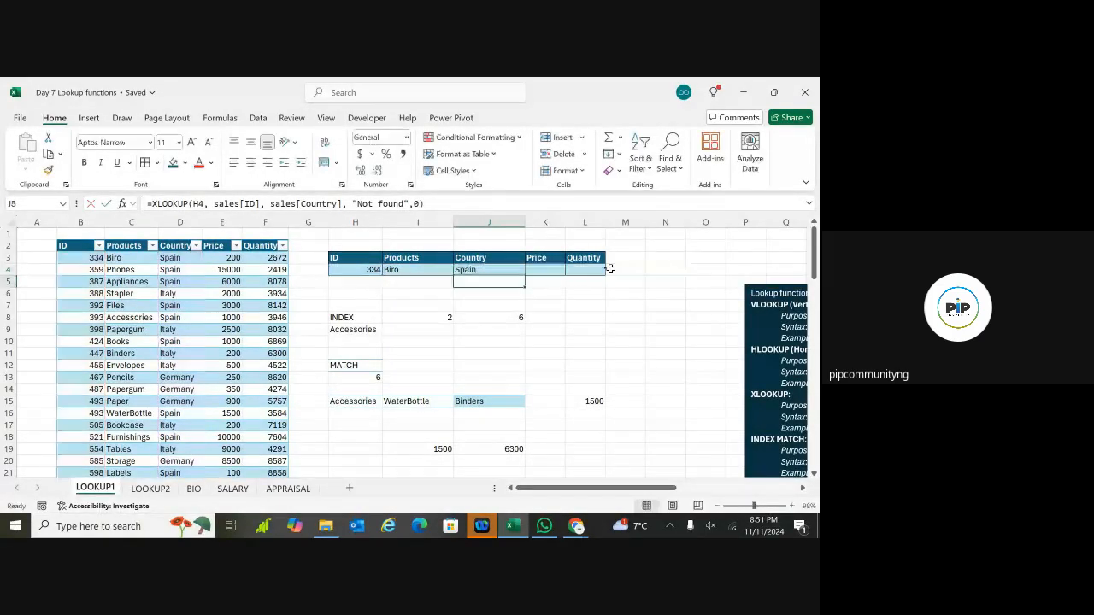
# Step: Discard the unfinished XLOOKUP started in the Price cell K4
pyautogui.click(467, 270)
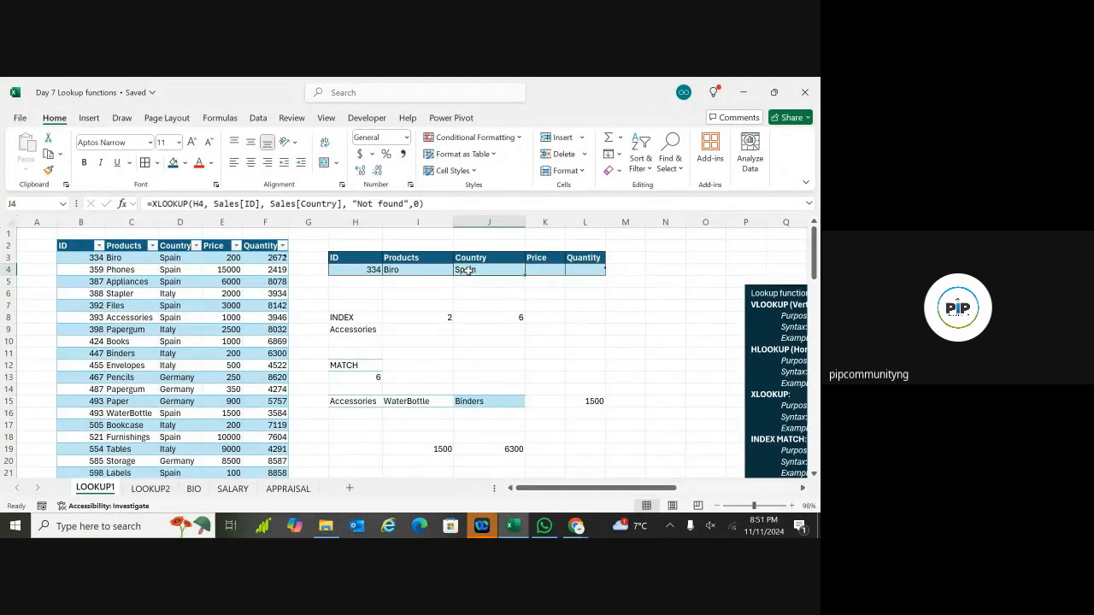
pyautogui.click(541, 270)
pyautogui.doubleClick(541, 271)
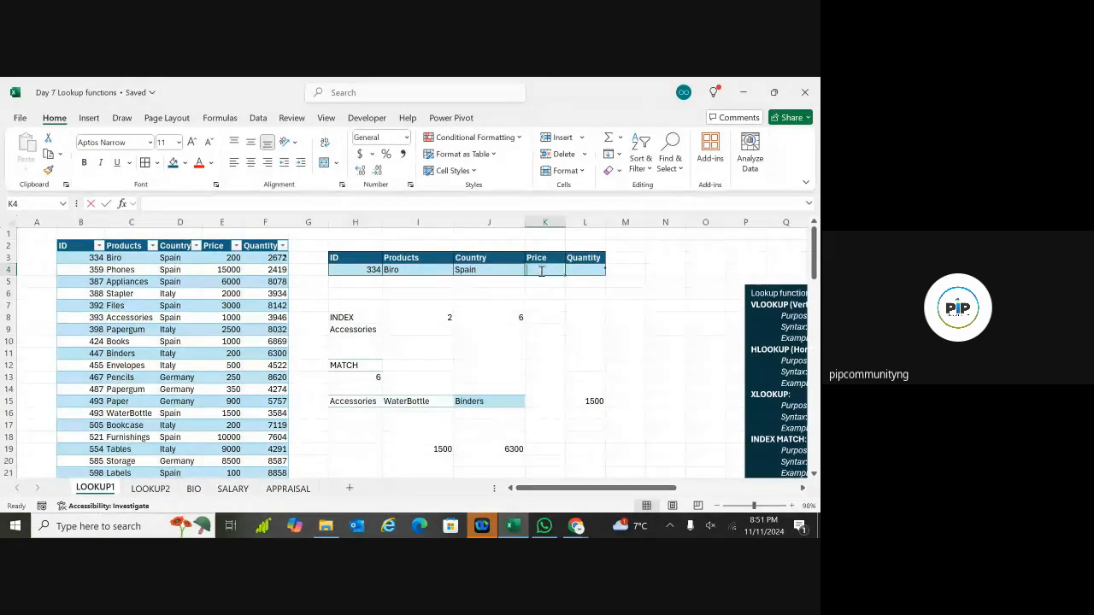
pyautogui.write('=xl')
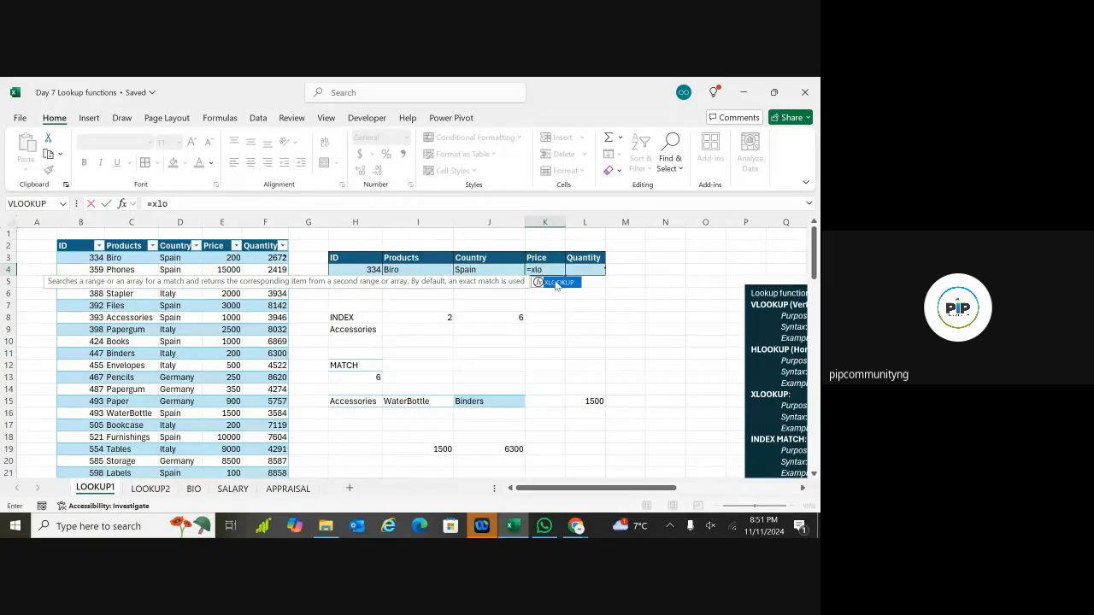
pyautogui.write('o')
pyautogui.doubleClick(555, 283)
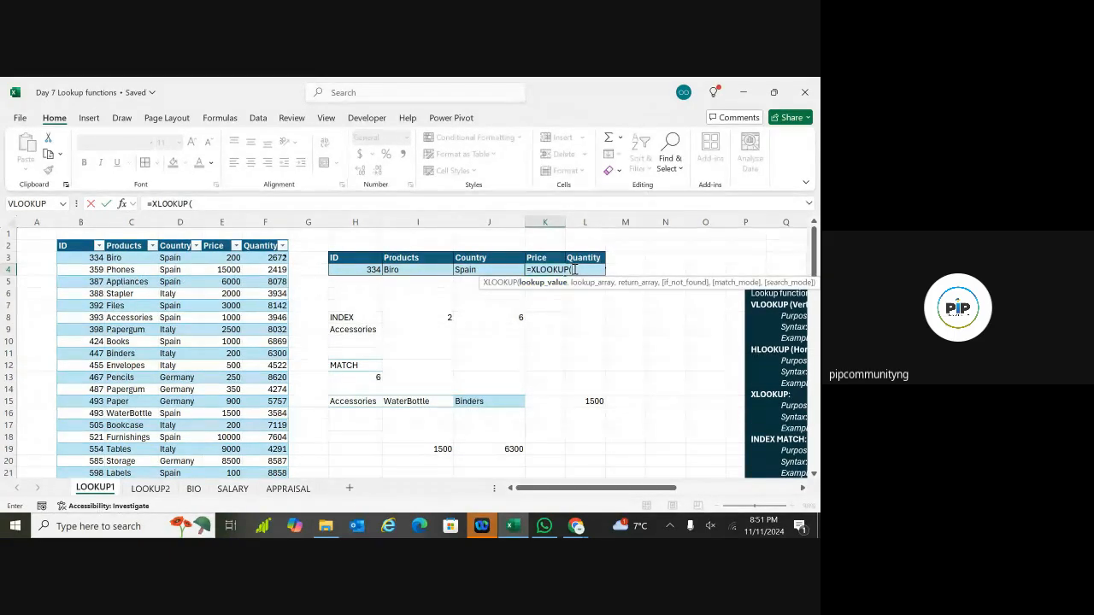
pyautogui.press('BackSpace')
pyautogui.press('BackSpace')
pyautogui.press('BackSpace')
pyautogui.press('BackSpace')
pyautogui.press('BackSpace')
pyautogui.press('BackSpace')
pyautogui.press('BackSpace')
pyautogui.press('BackSpace')
pyautogui.press('BackSpace')
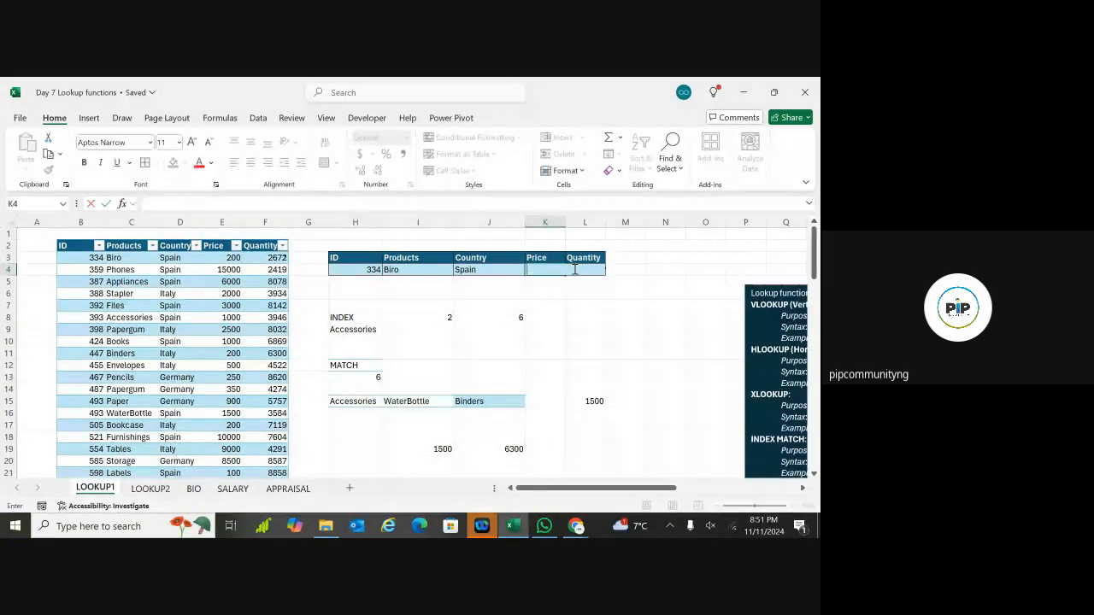
# Step: Begin =INDEX(Sales, MATCH(H4, in K4
pyautogui.write('=index')
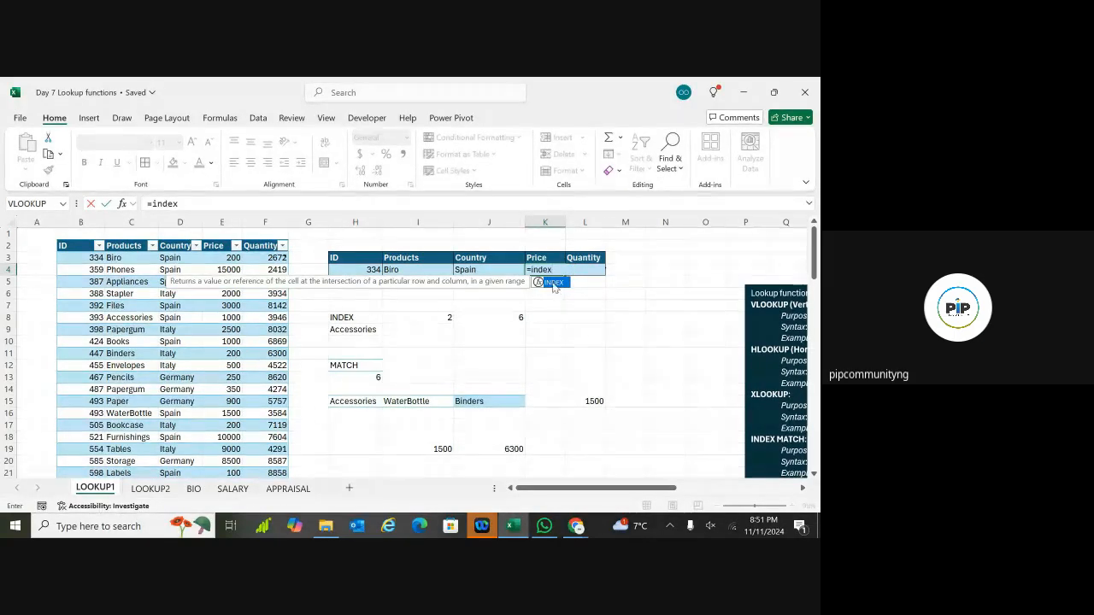
pyautogui.doubleClick(554, 282)
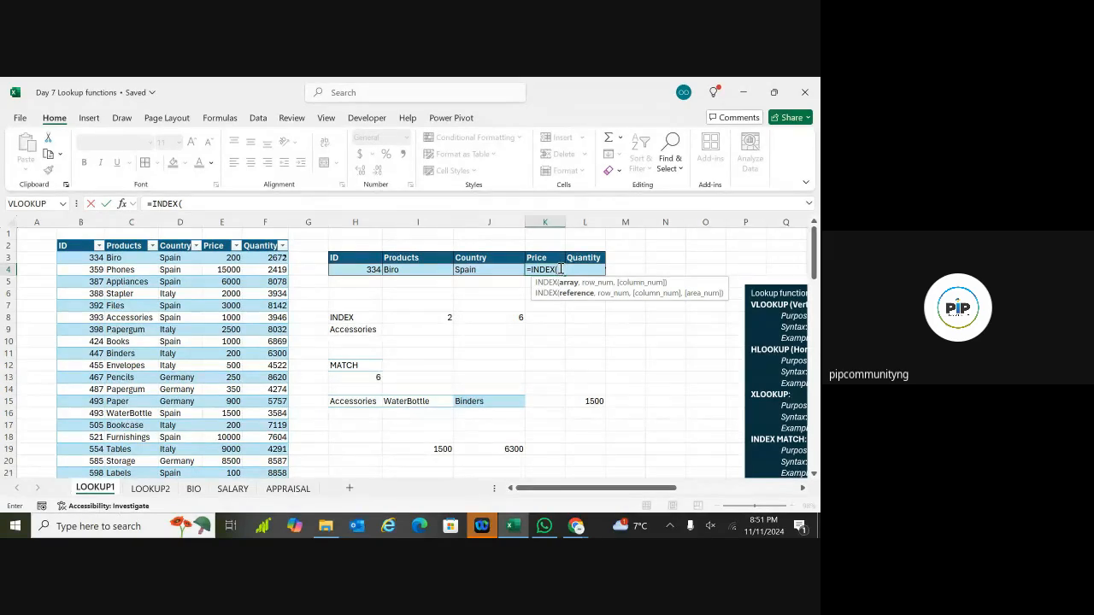
pyautogui.write('sales')
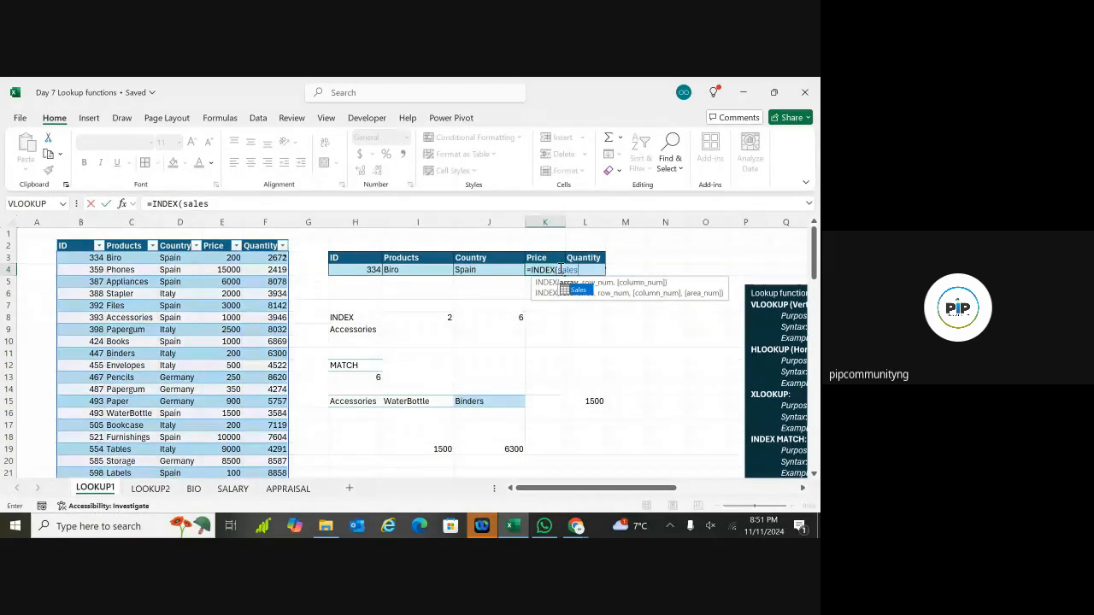
pyautogui.doubleClick(579, 290)
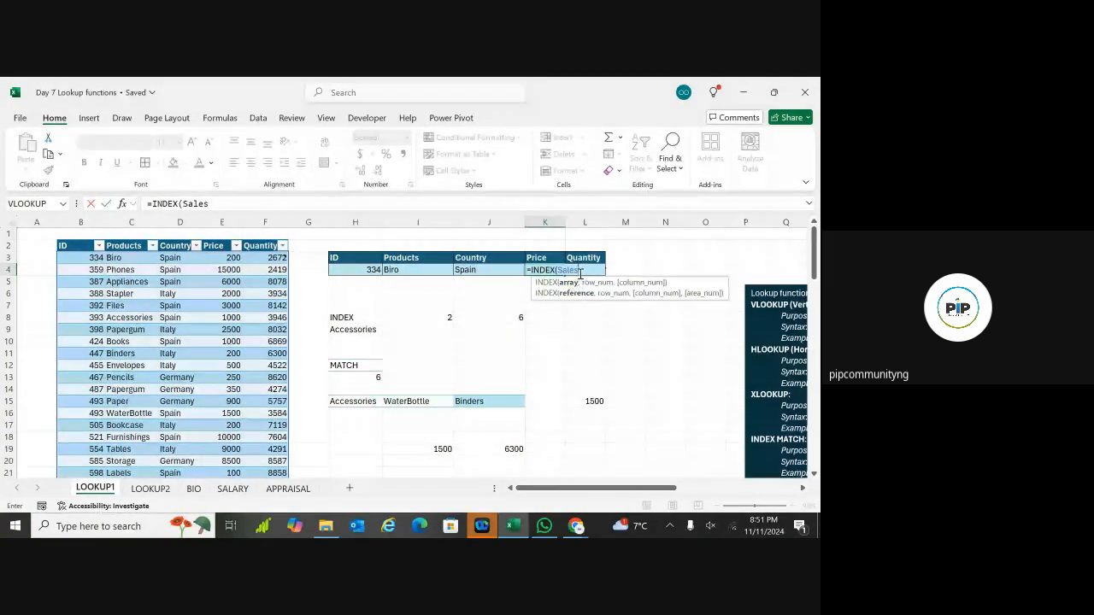
pyautogui.write(',')
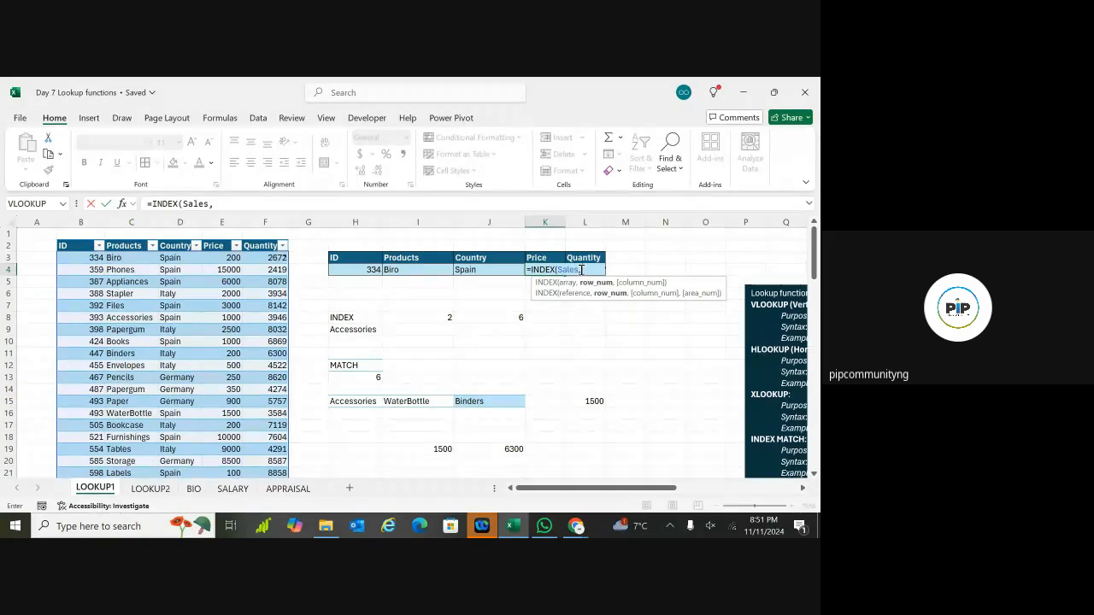
pyautogui.write(' match')
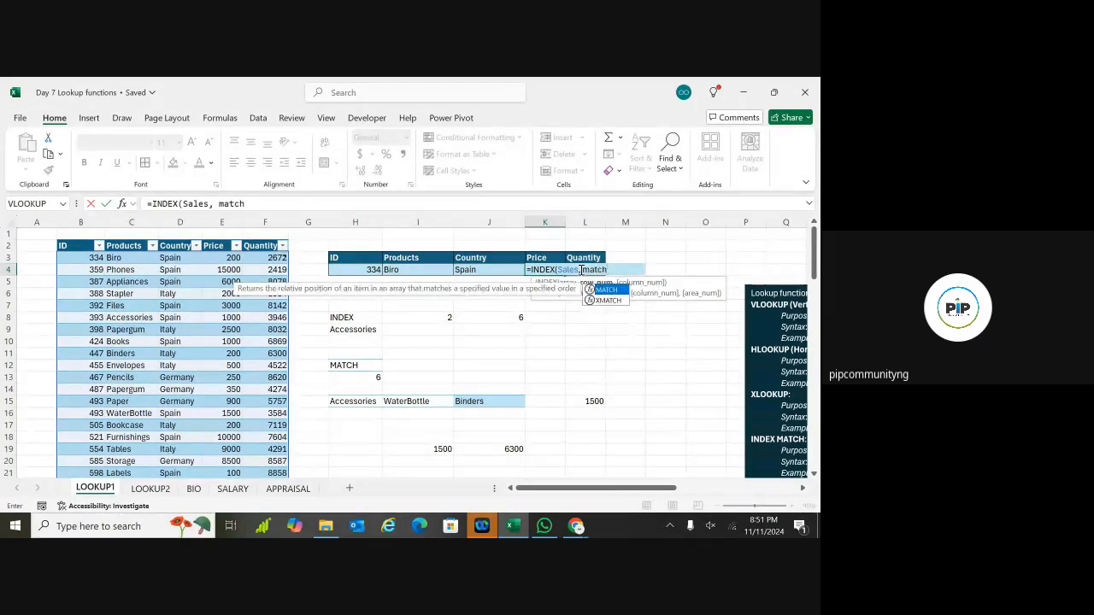
pyautogui.doubleClick(606, 289)
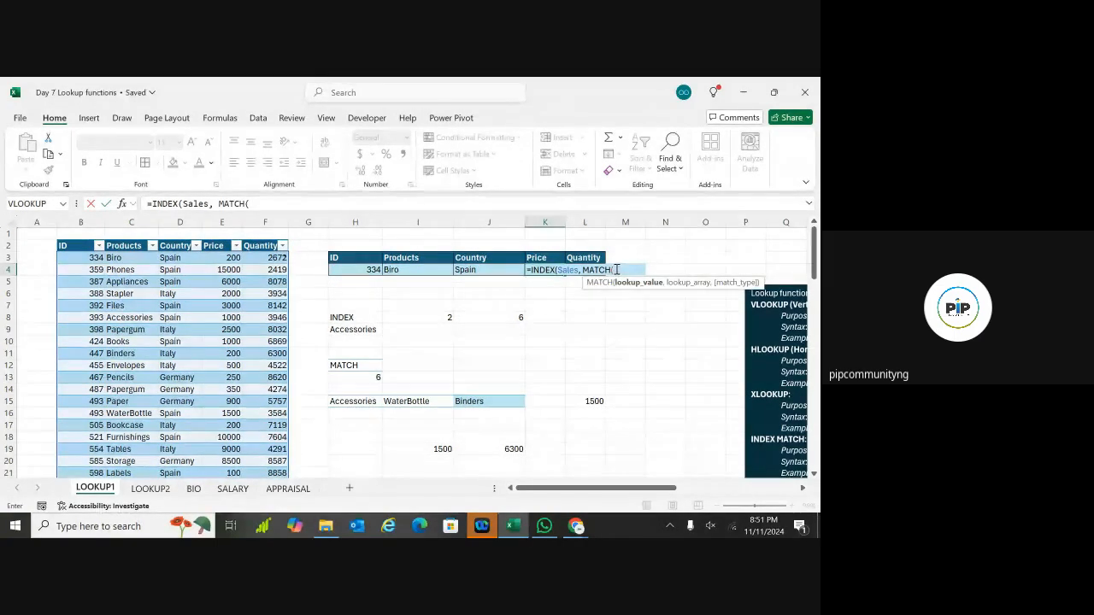
pyautogui.click(364, 271)
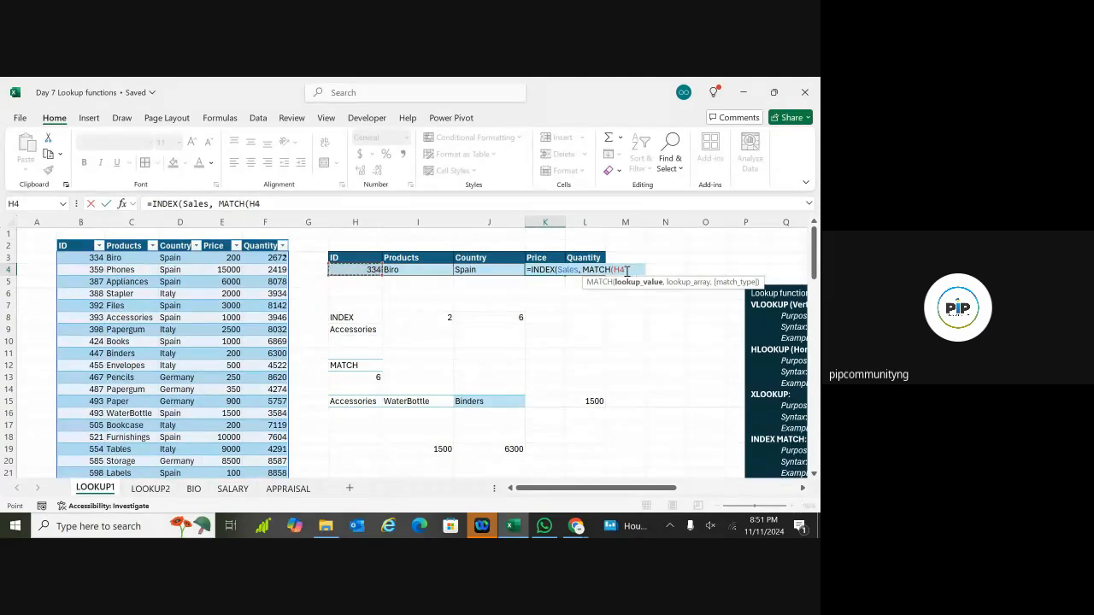
pyautogui.write(',')
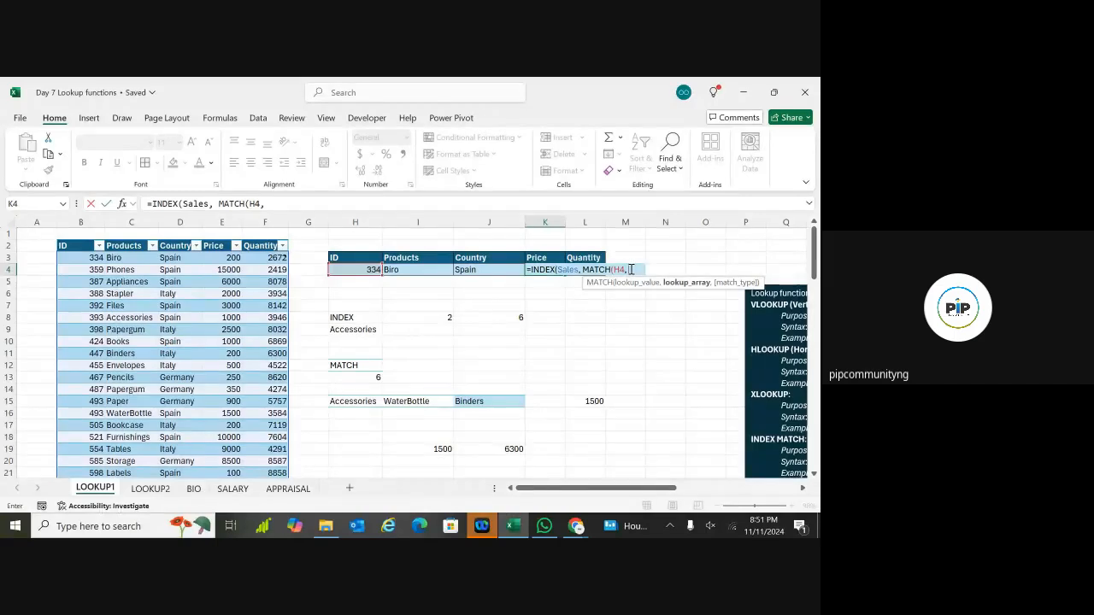
# Step: Finish K4 with Sales[ID], exact match 0 and column 4, returning 200
pyautogui.write('sales')
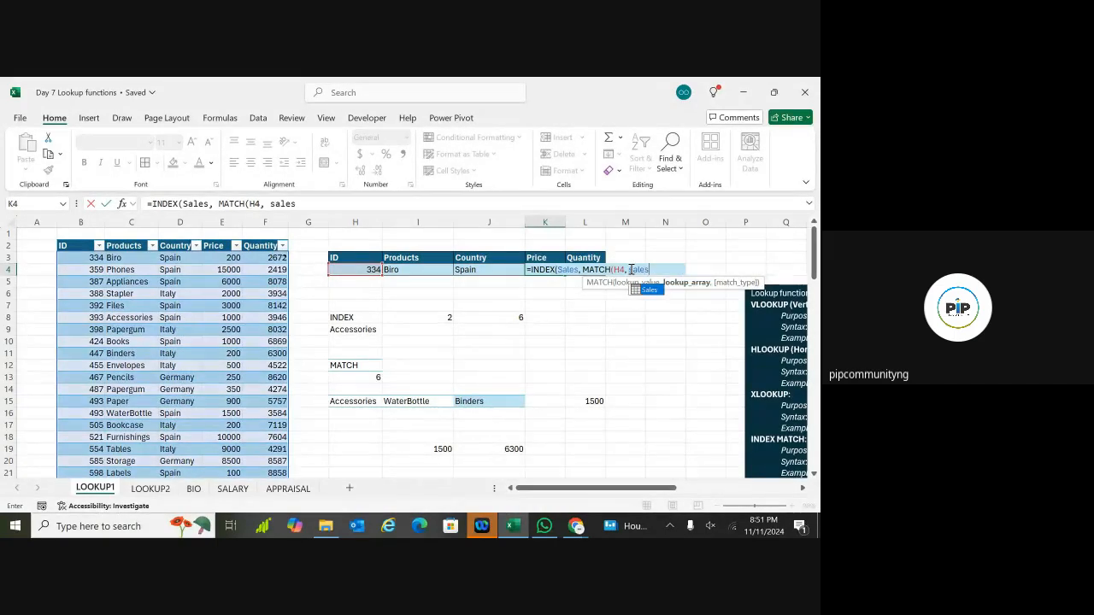
pyautogui.doubleClick(646, 290)
pyautogui.write('[I')
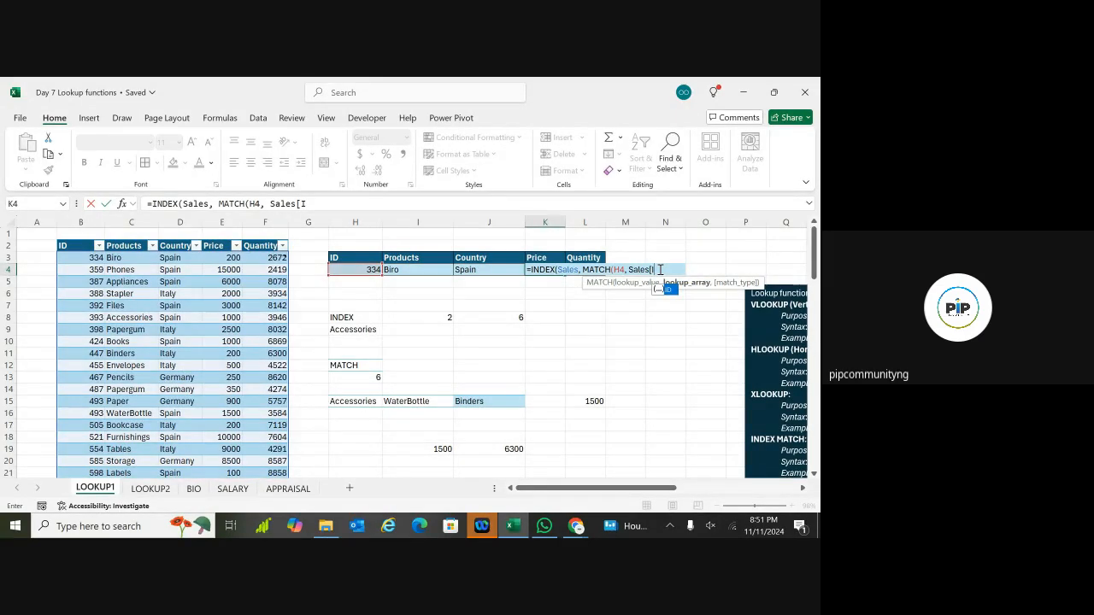
pyautogui.write('D')
pyautogui.doubleClick(668, 290)
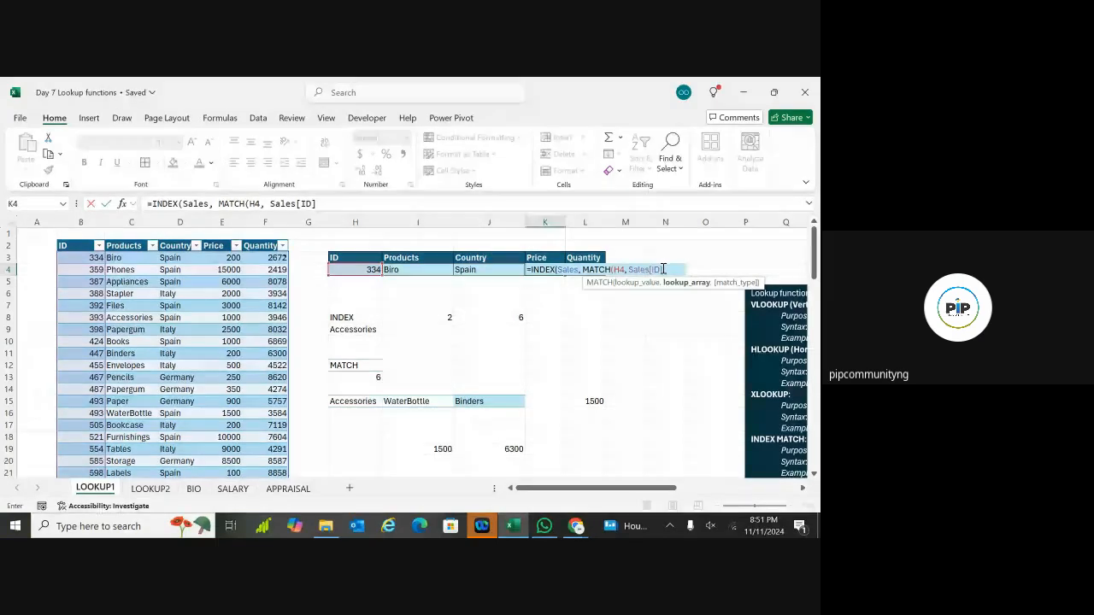
pyautogui.write(',')
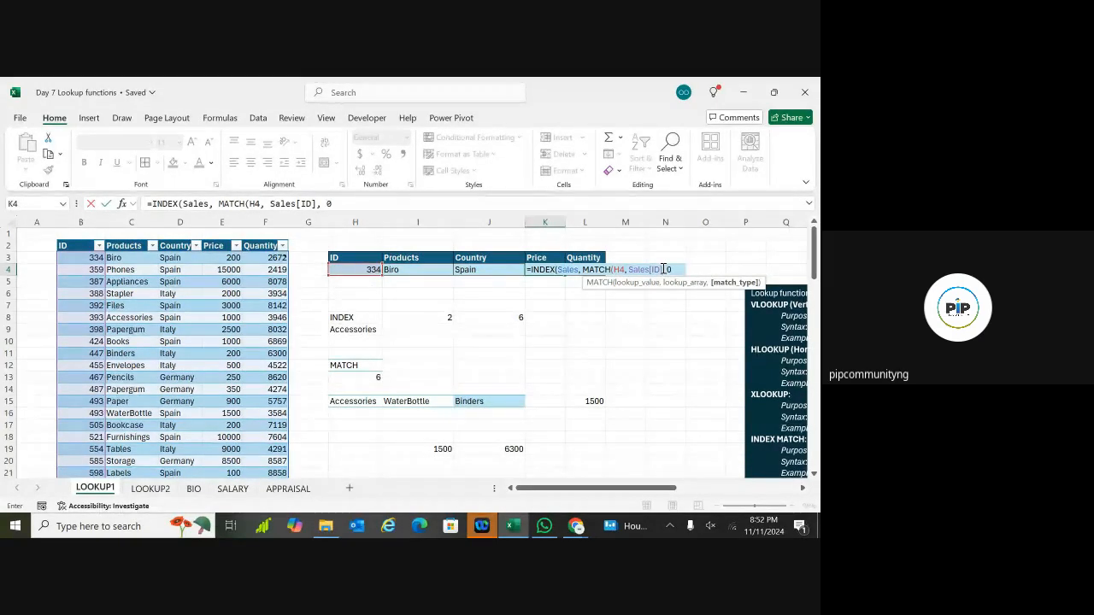
pyautogui.write(' 0')
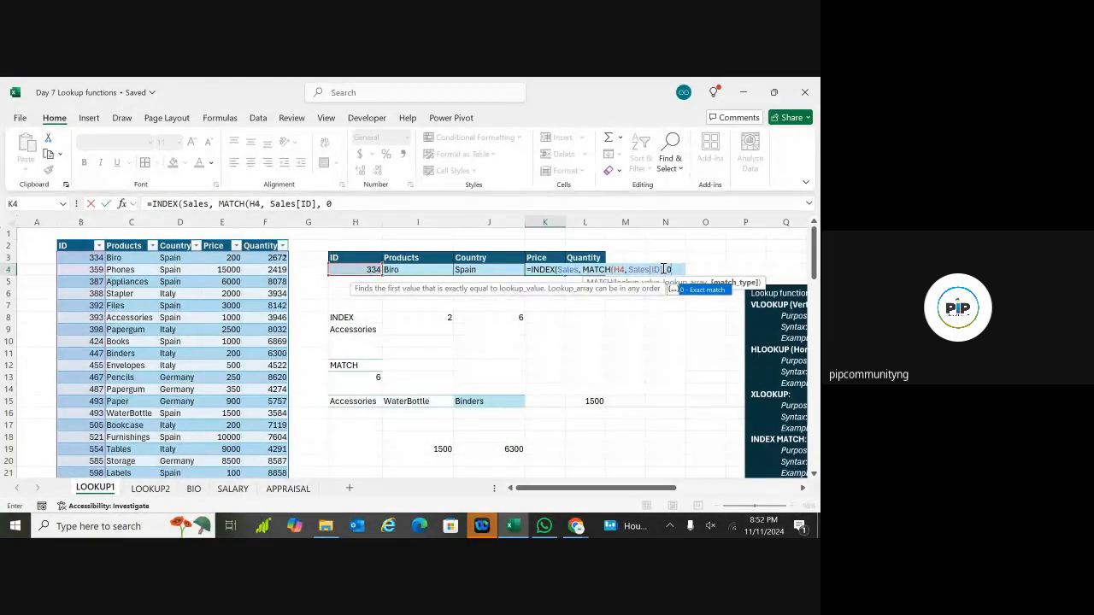
pyautogui.write(')')
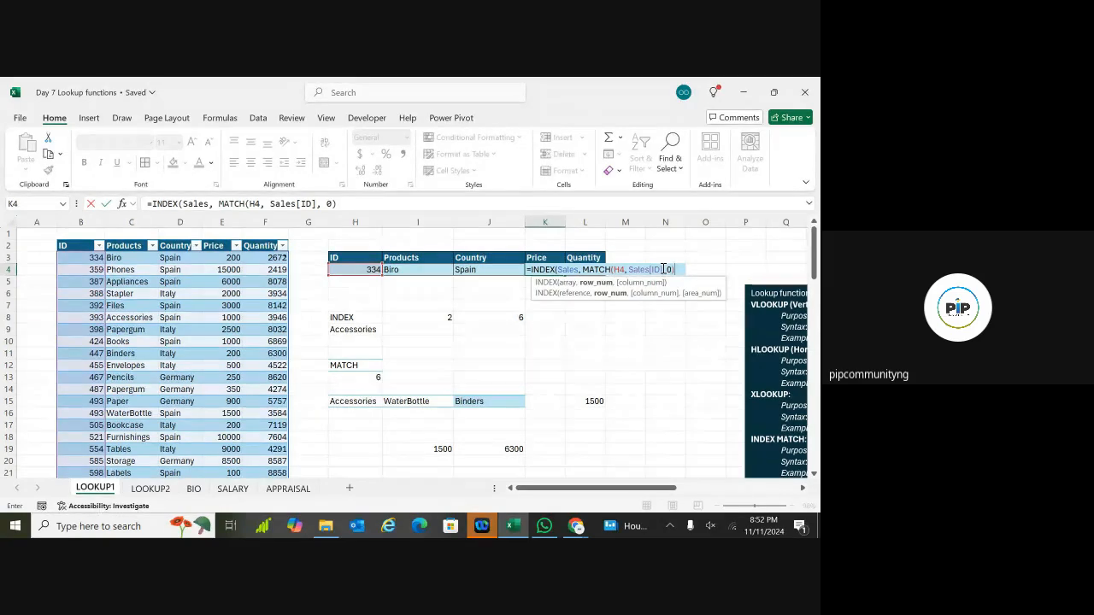
pyautogui.write(',')
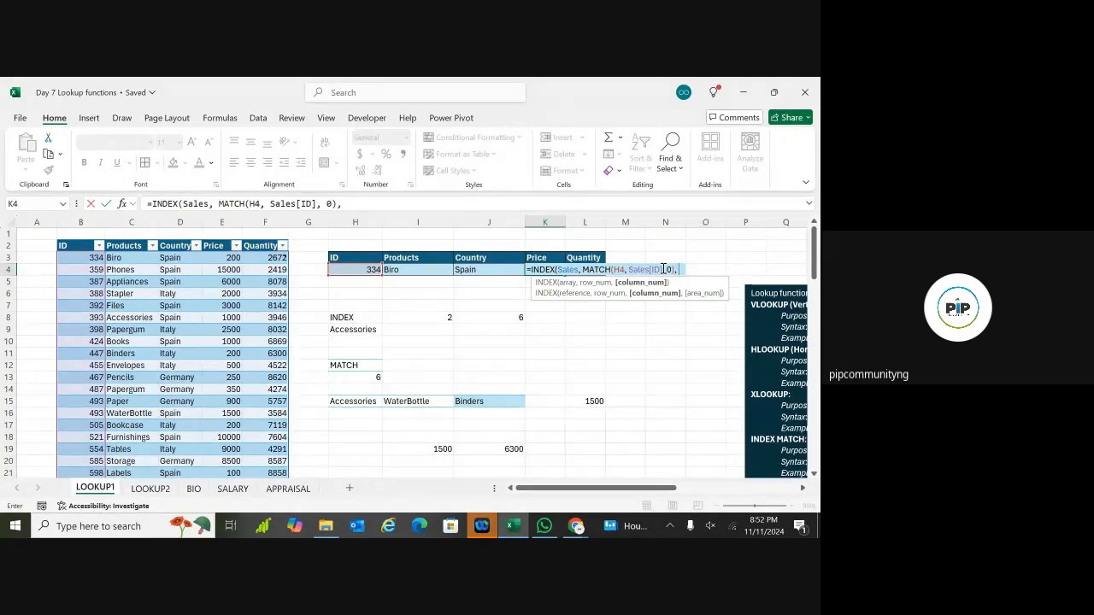
pyautogui.write('4)')
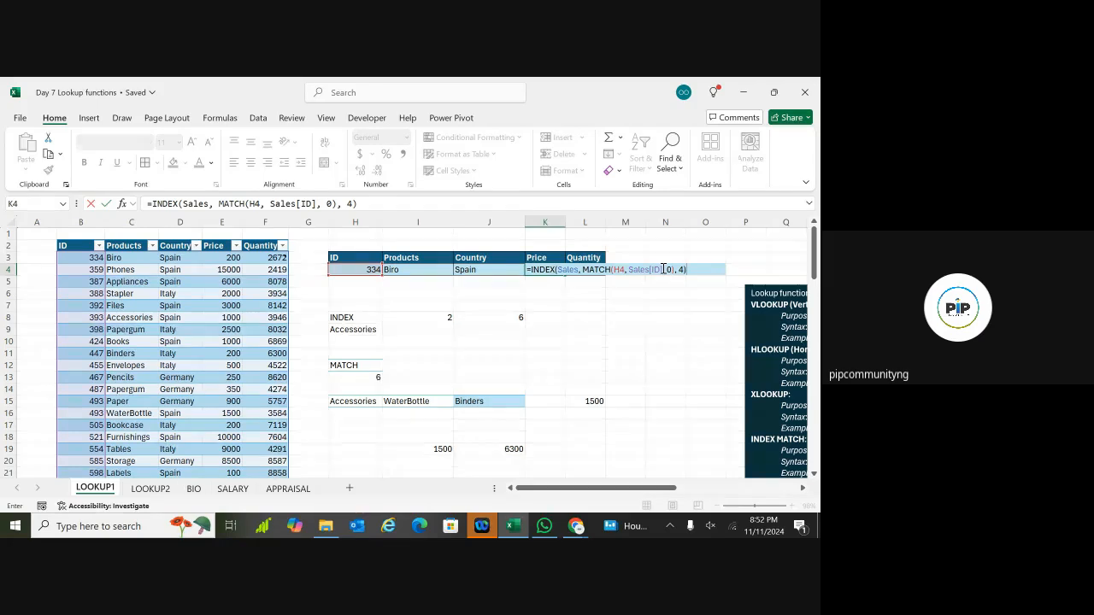
pyautogui.press('Return')
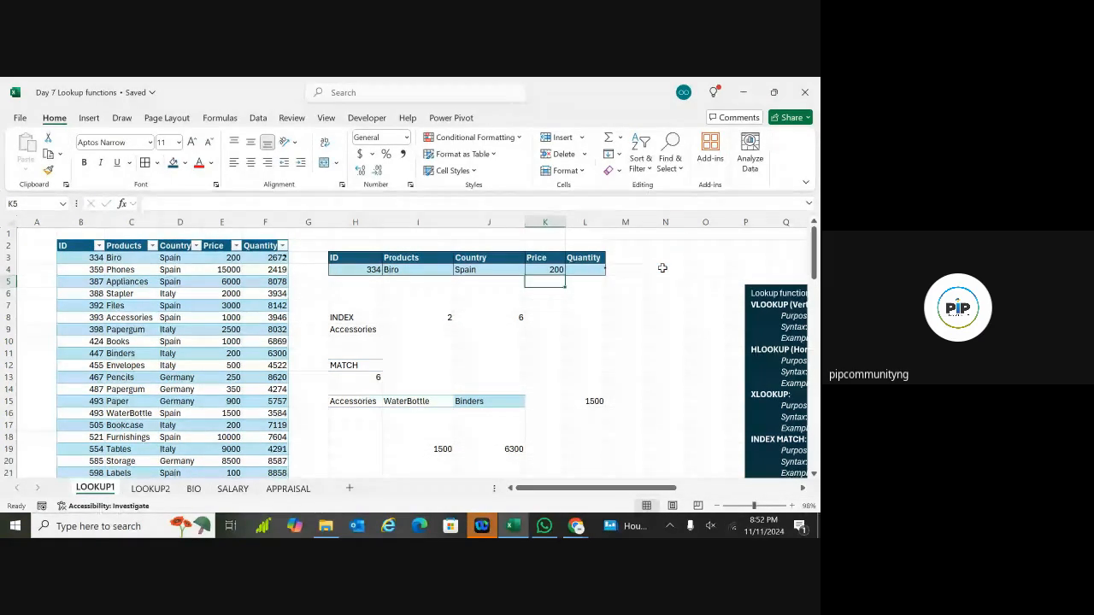
# Step: Start the Quantity cell L4 with =INDEX(Sales, MATCH(
pyautogui.click(591, 272)
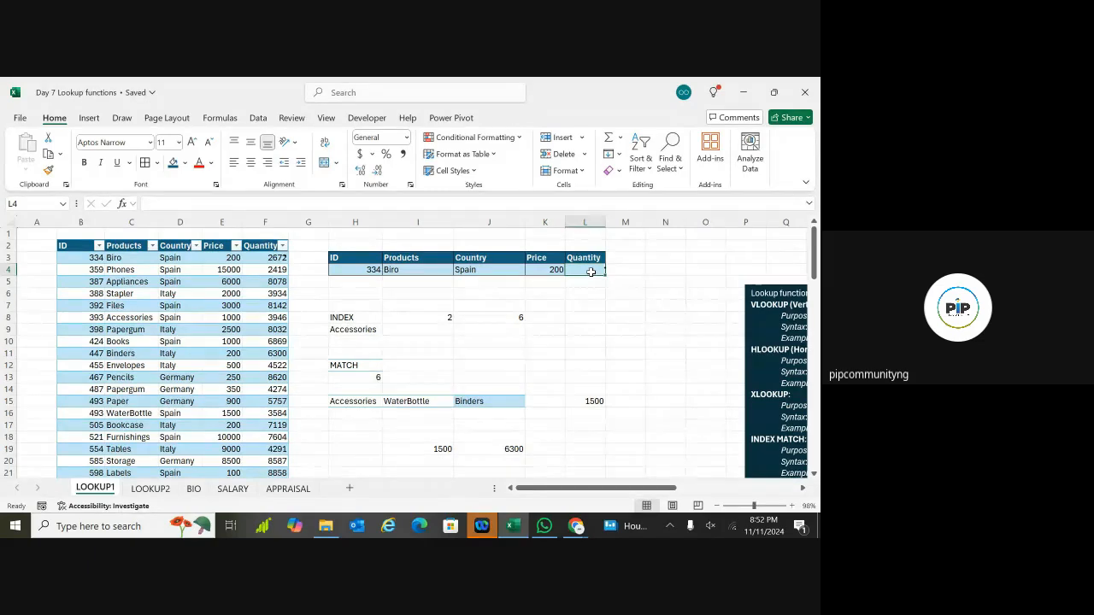
pyautogui.doubleClick(592, 273)
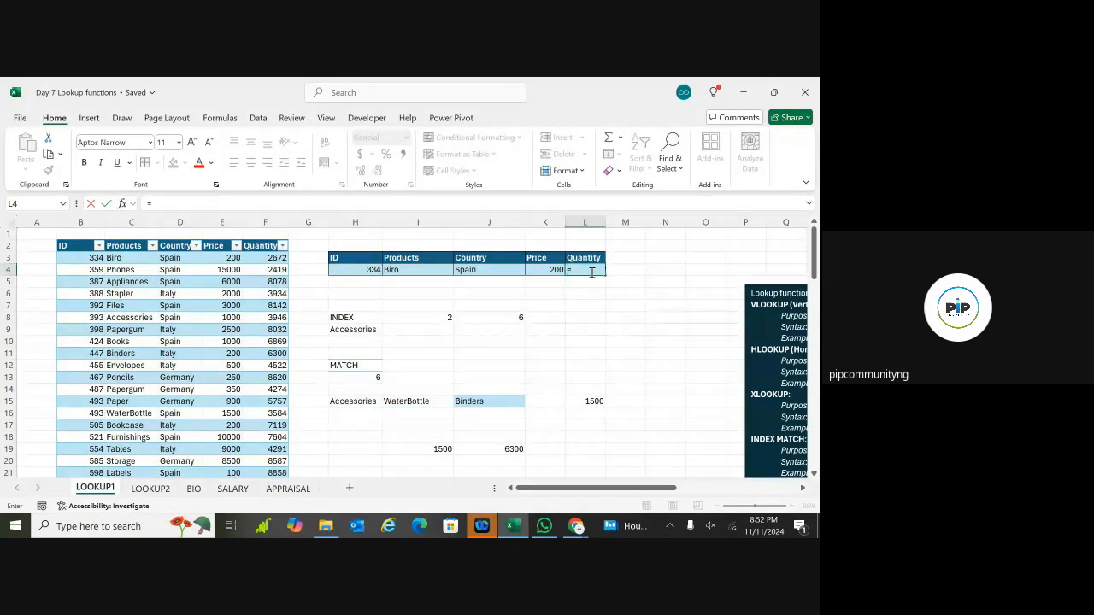
pyautogui.write('IN')
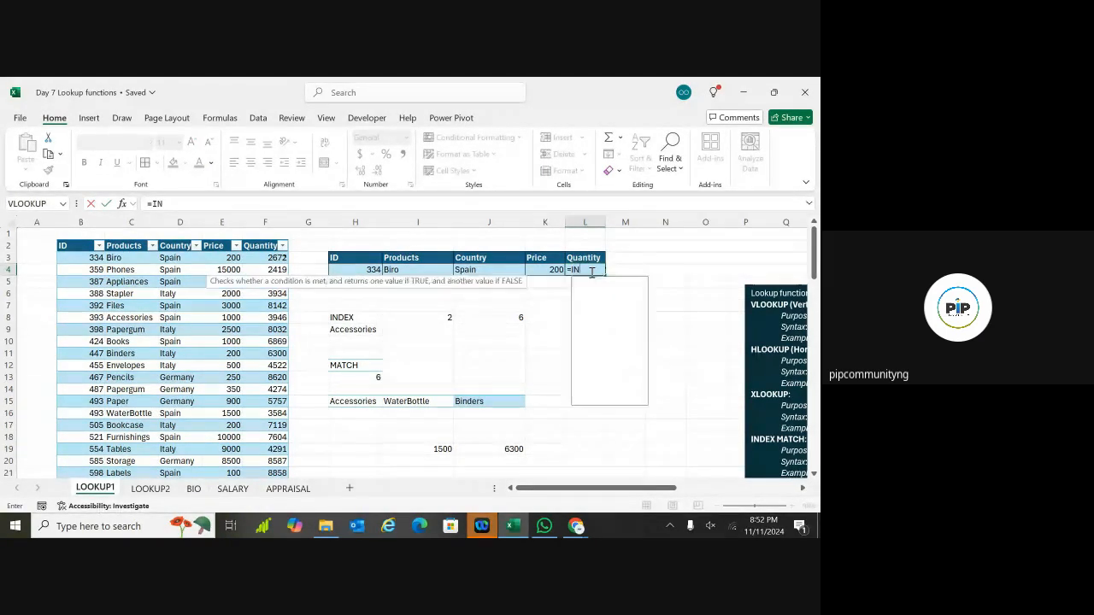
pyautogui.write('DE')
pyautogui.doubleClick(593, 283)
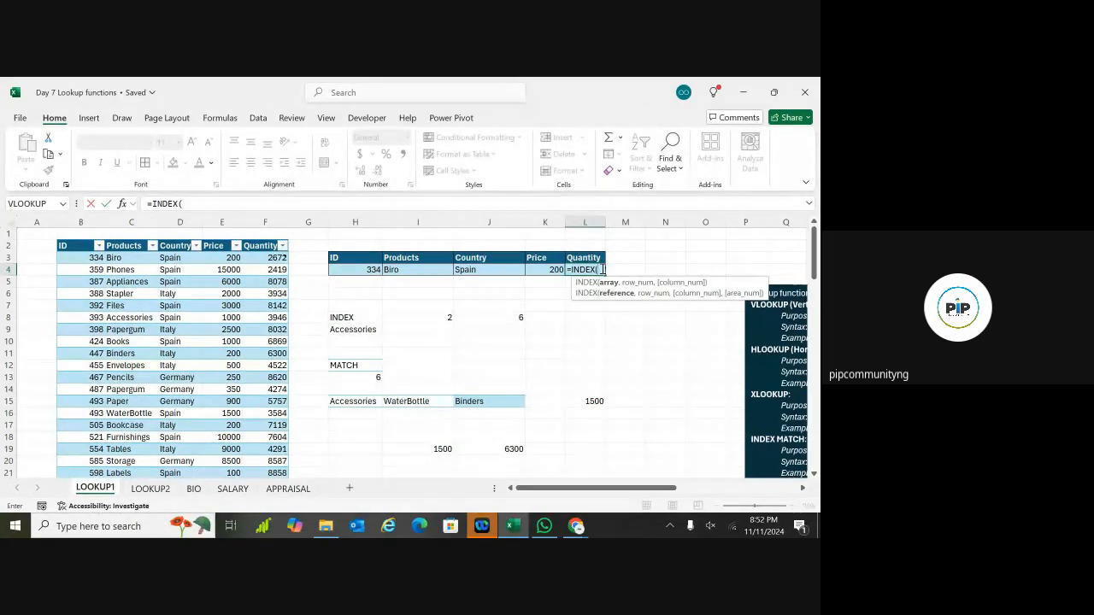
pyautogui.write('SALS')
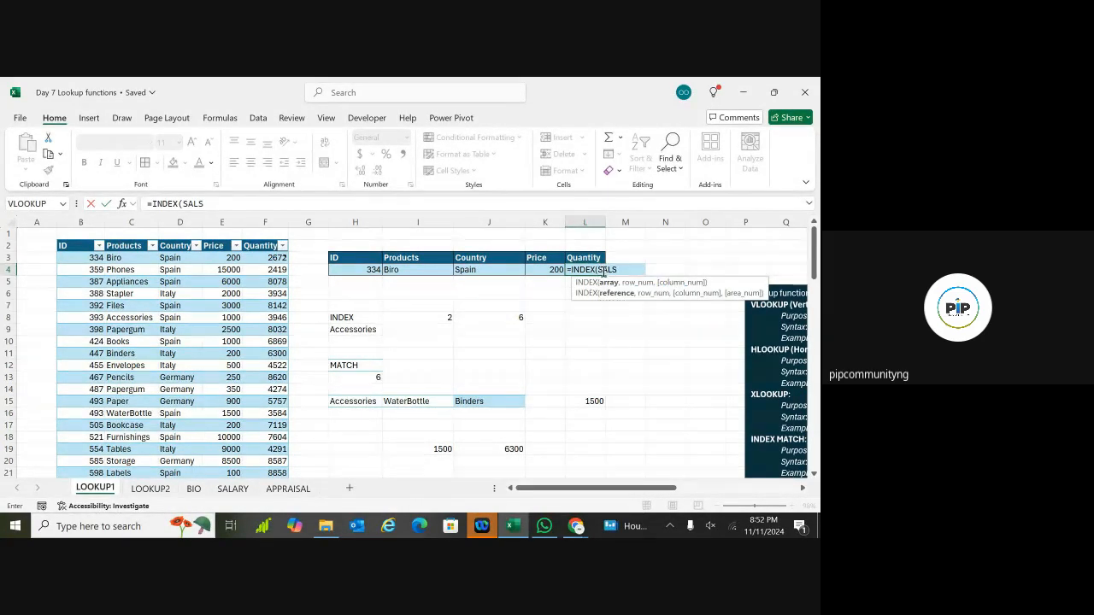
pyautogui.press('BackSpace')
pyautogui.write('ES')
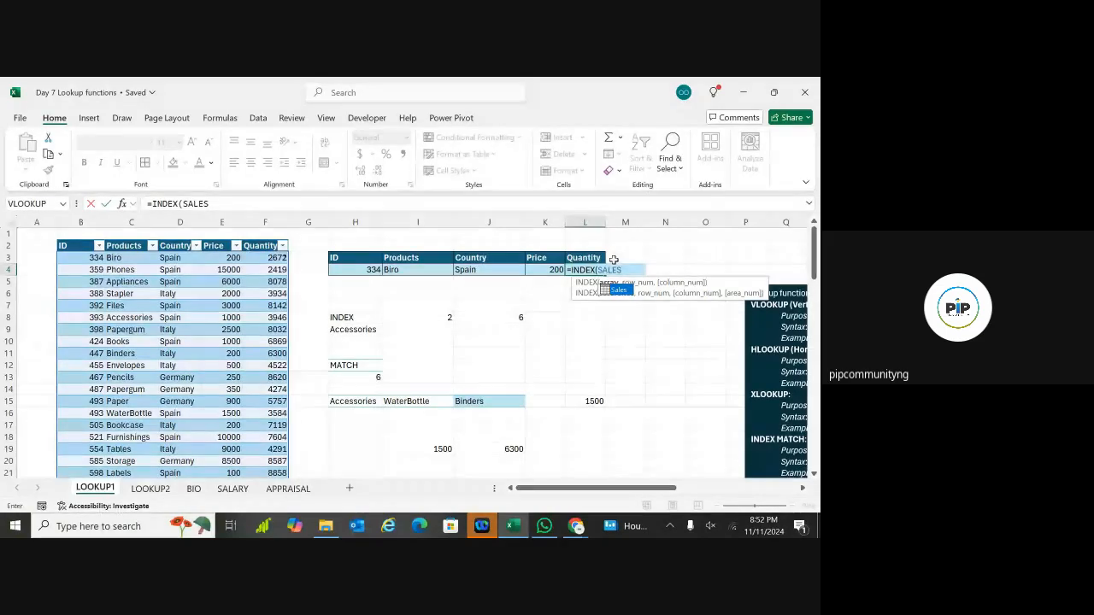
pyautogui.press('Tab')
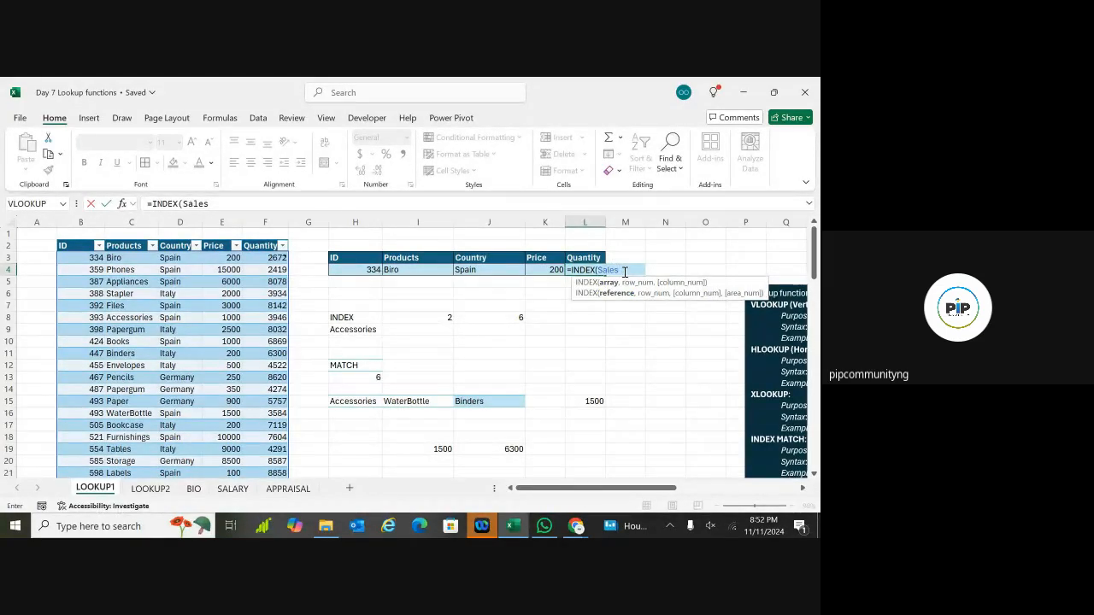
pyautogui.write(',')
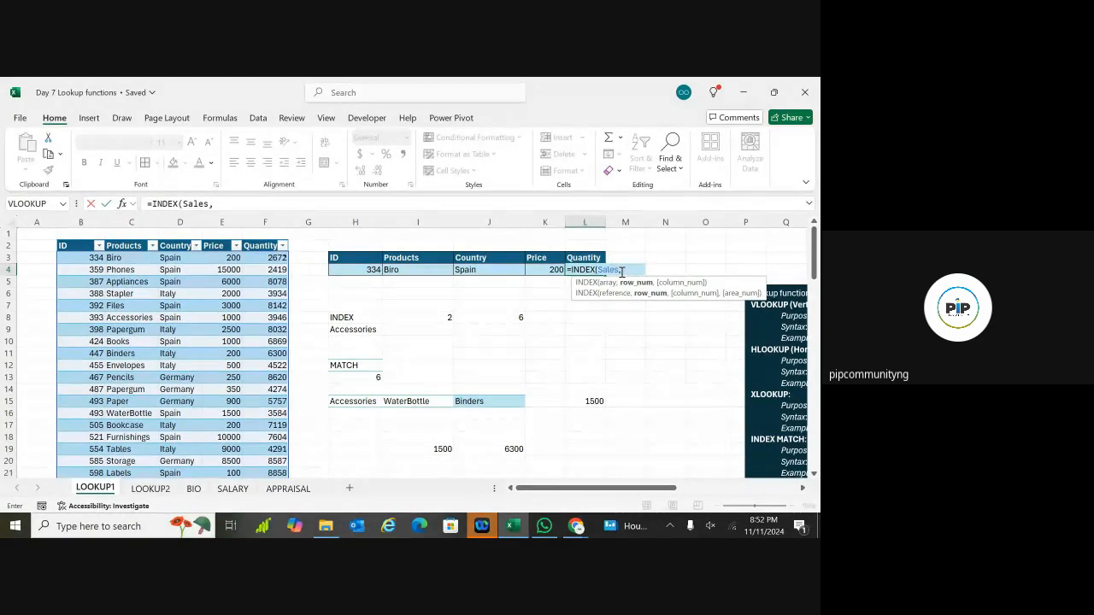
pyautogui.write(' MATCH')
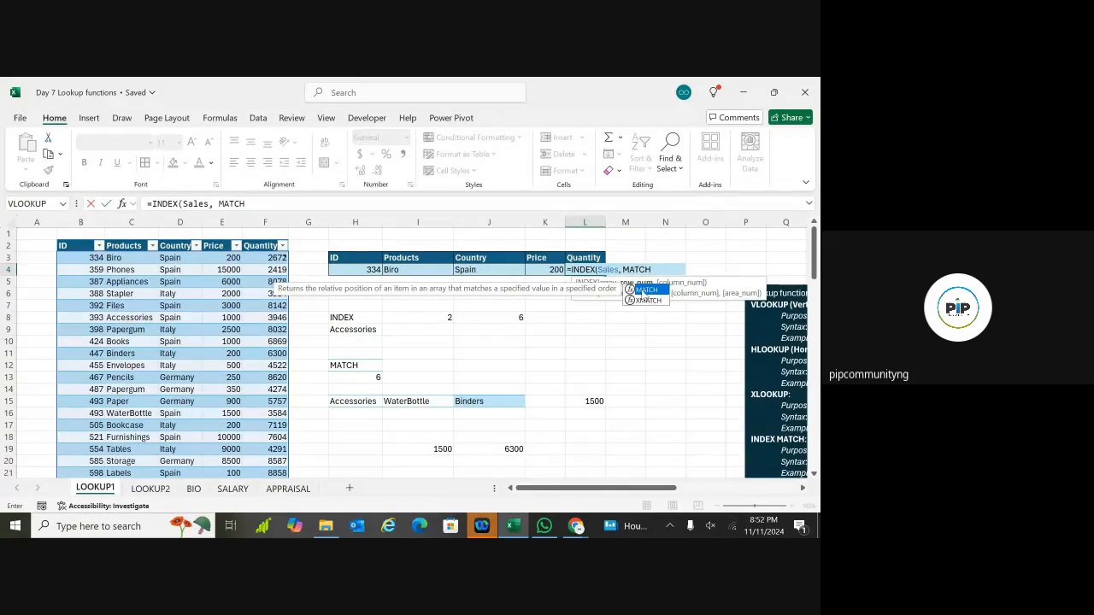
pyautogui.write('(')
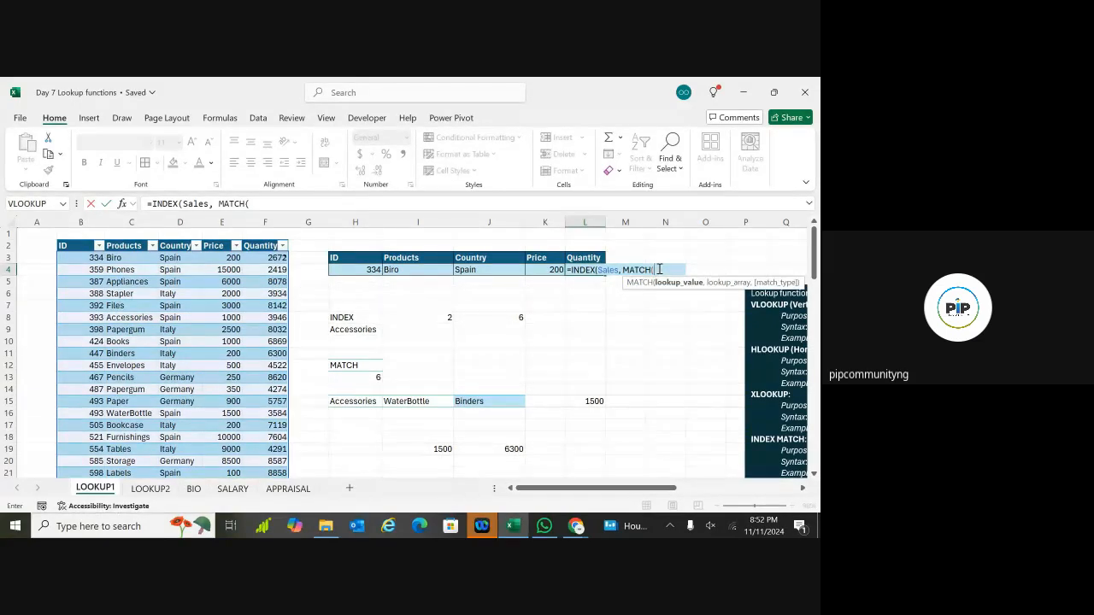
# Step: Match H4 against Sales[ID] with 0 and return column 5, giving 2672
pyautogui.click(372, 269)
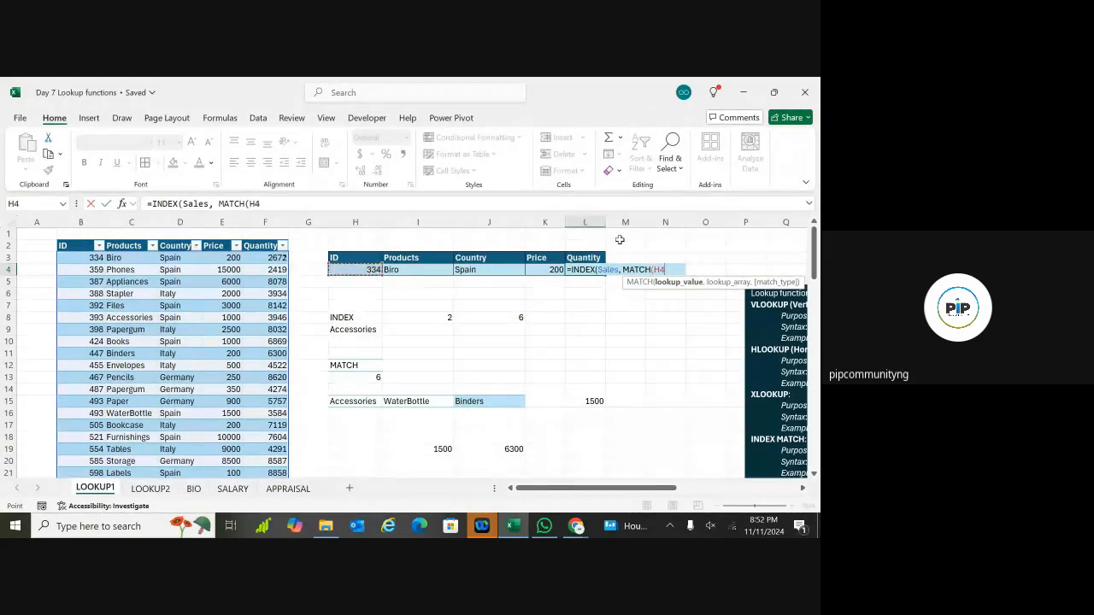
pyautogui.write(',')
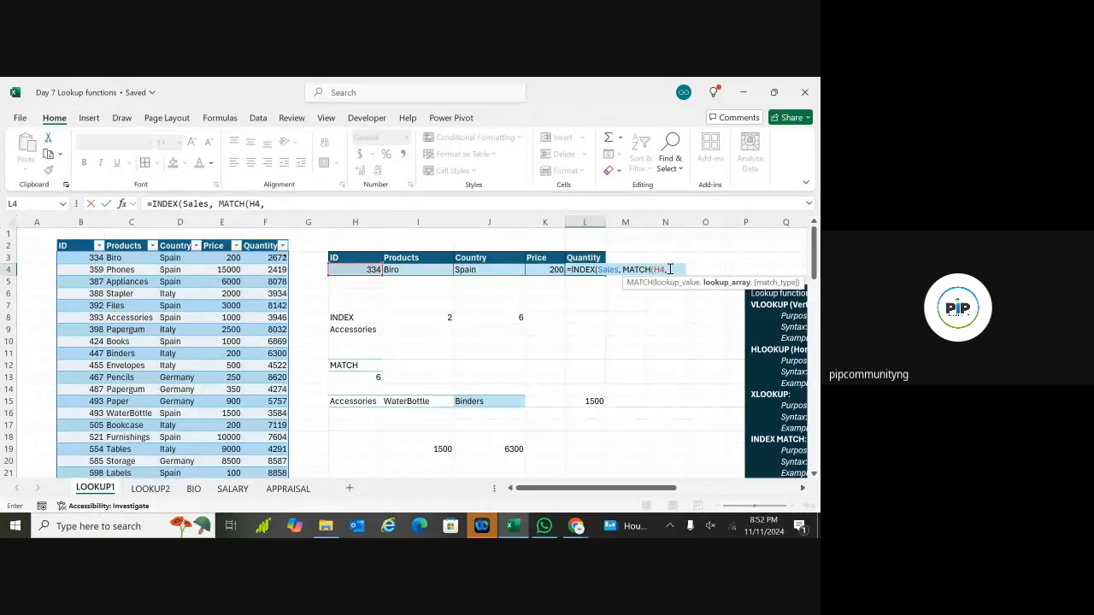
pyautogui.write(' SALES')
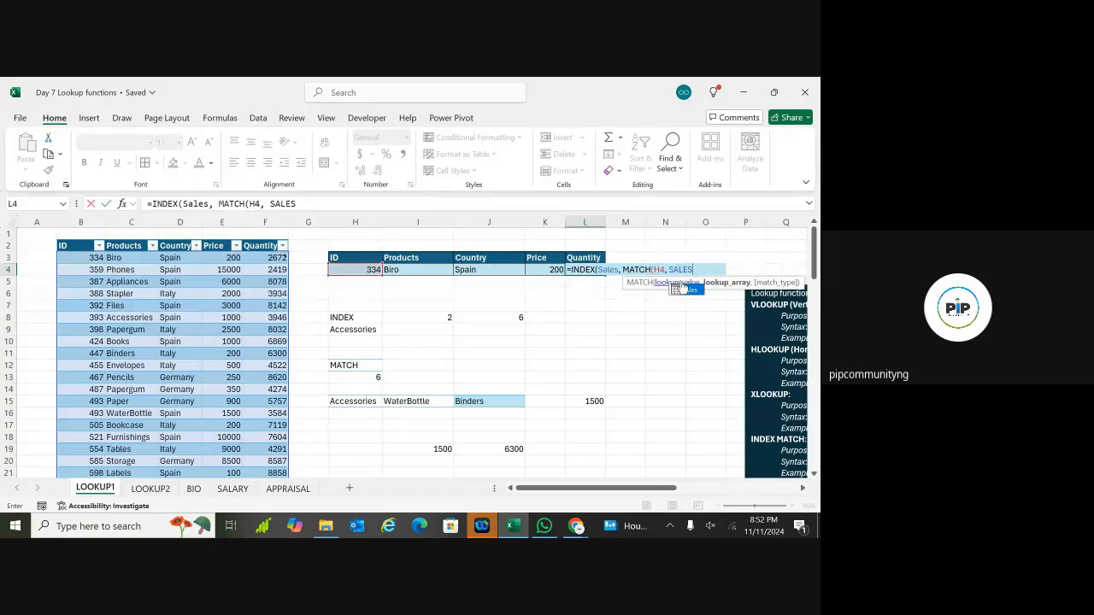
pyautogui.press('Tab')
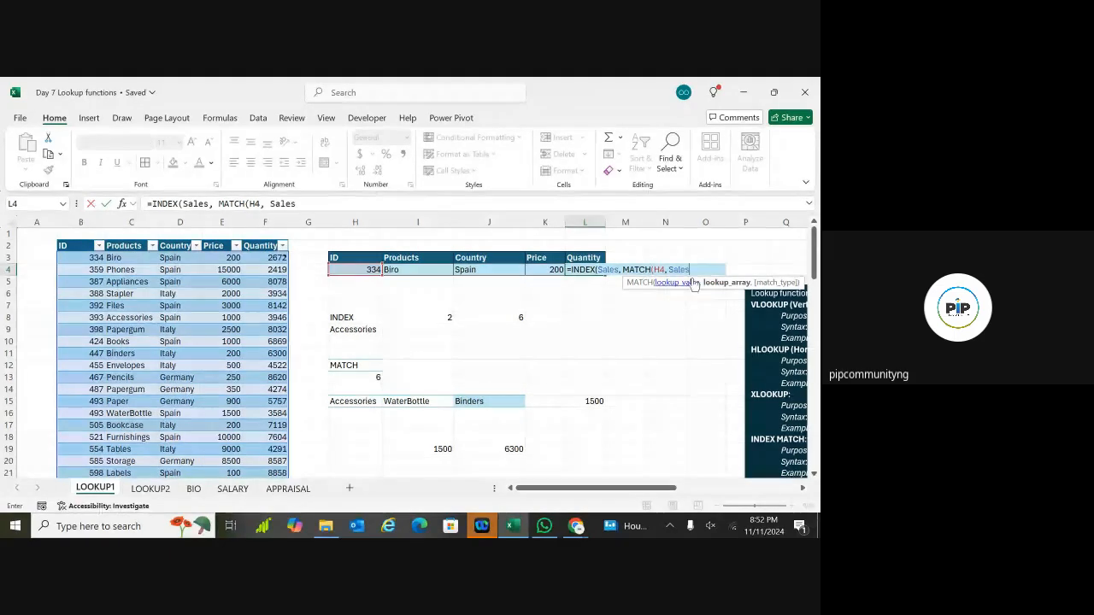
pyautogui.write('[ID')
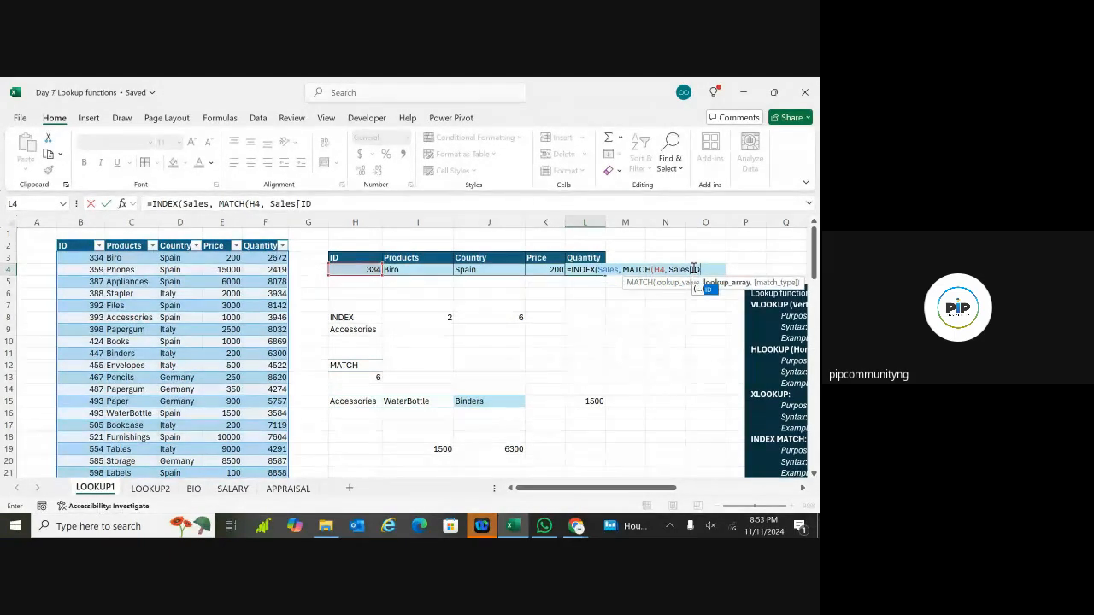
pyautogui.doubleClick(707, 291)
pyautogui.write('],')
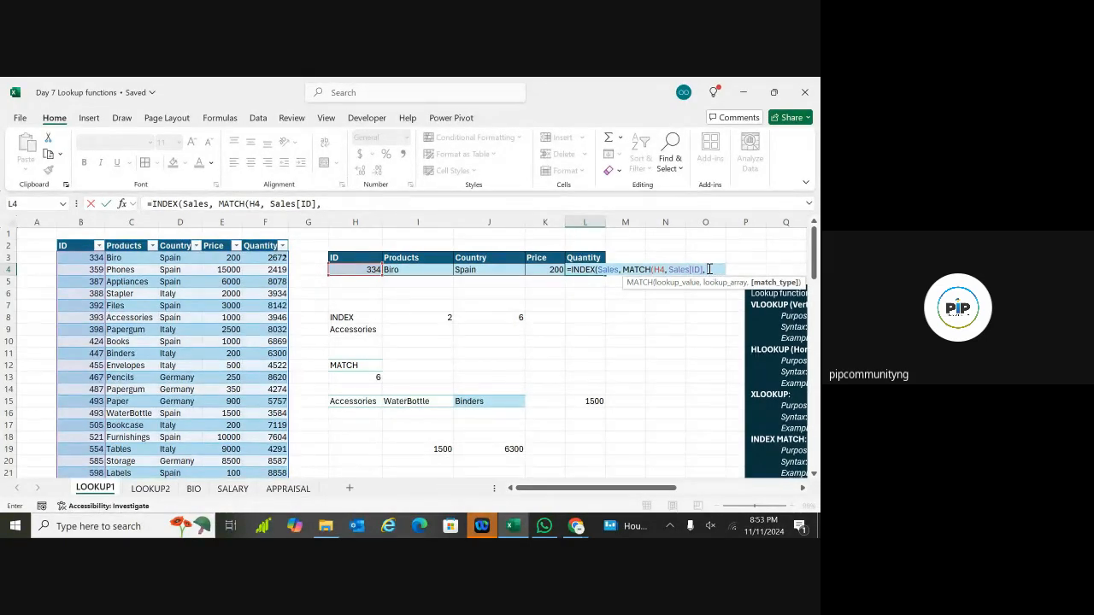
pyautogui.write(' 0')
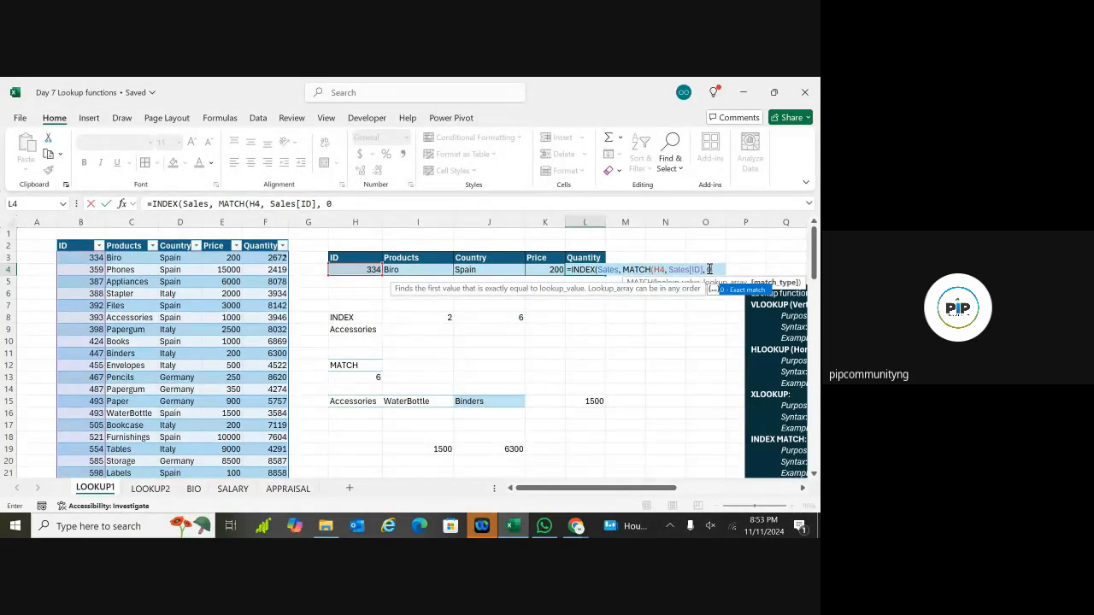
pyautogui.write('),')
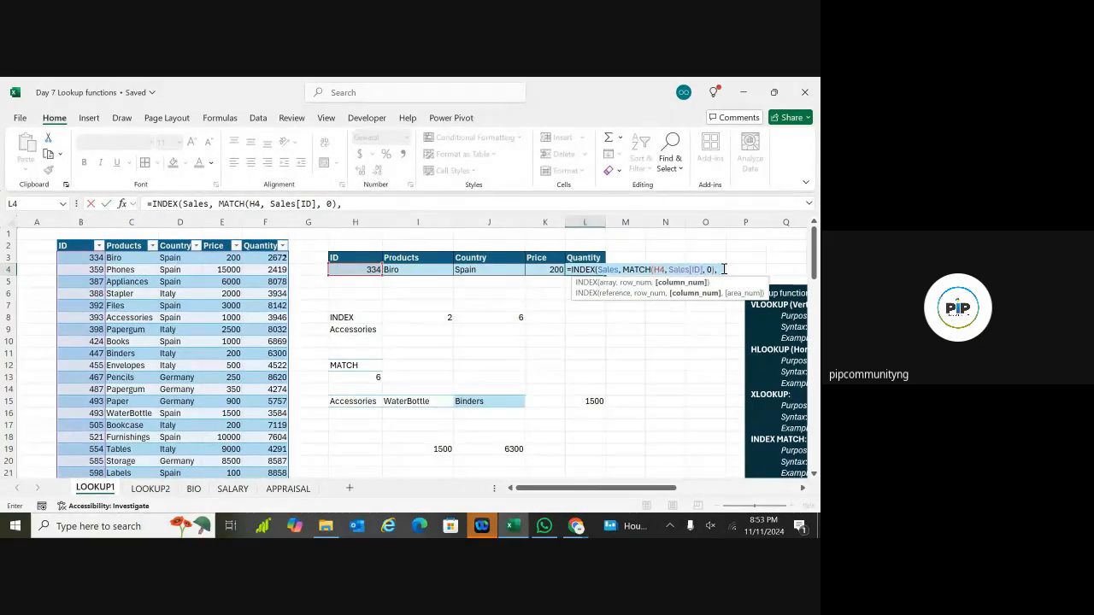
pyautogui.write('5)')
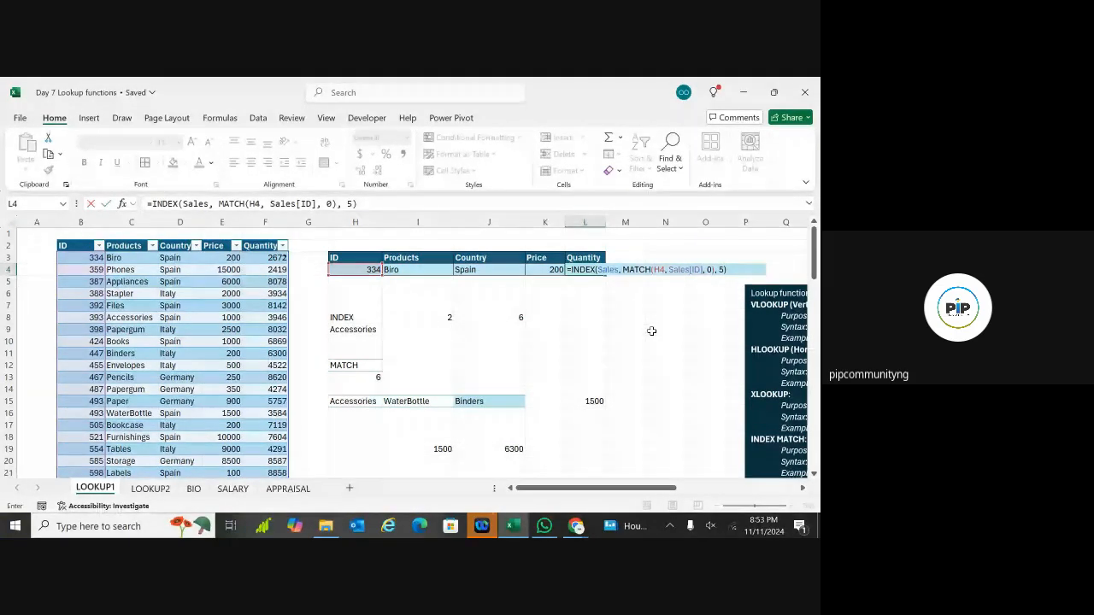
pyautogui.press('Return')
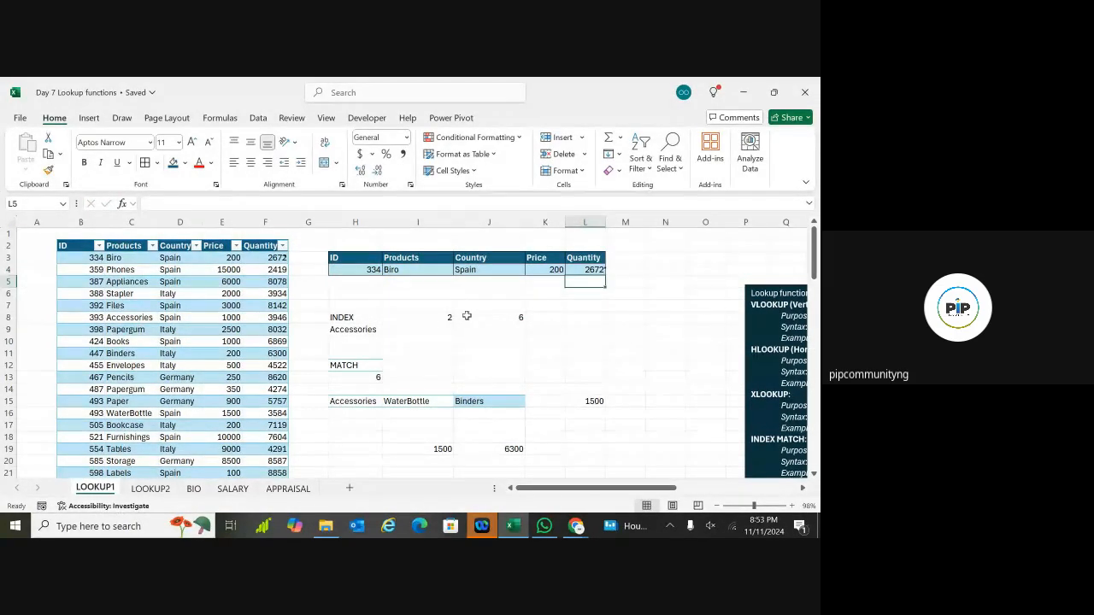
# Step: Review the ID in H4 and the lookup formulas in I4 through L4
pyautogui.click(374, 270)
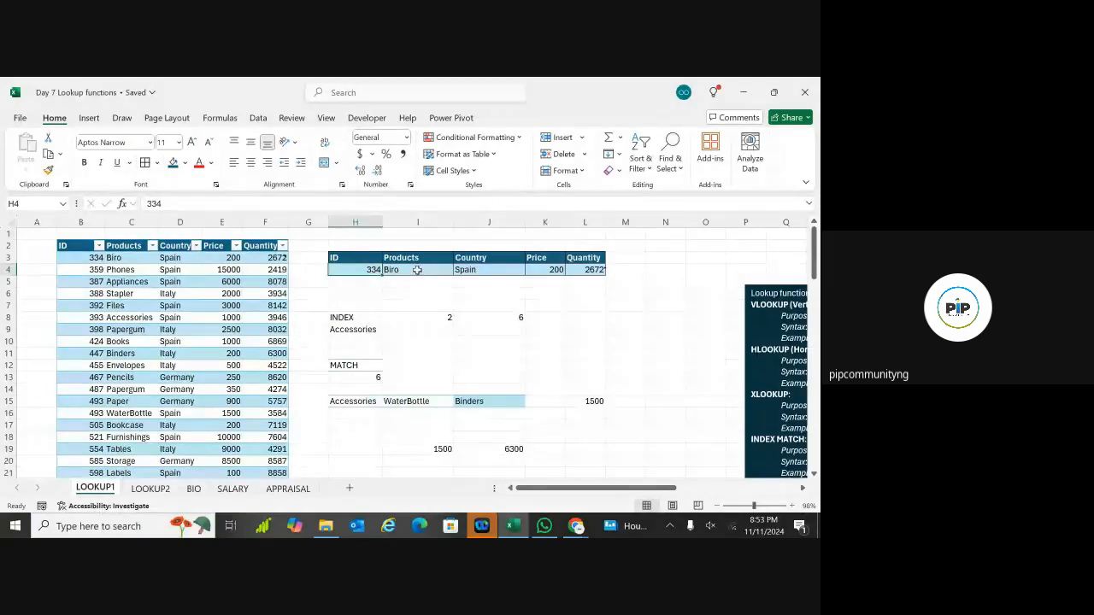
pyautogui.click(415, 270)
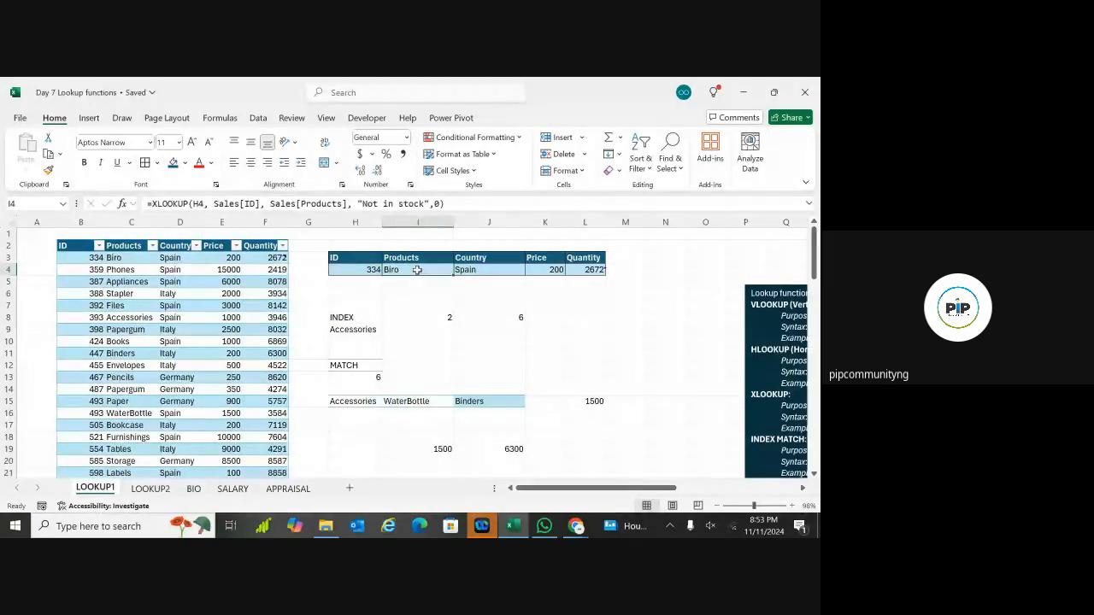
pyautogui.click(481, 269)
pyautogui.click(551, 270)
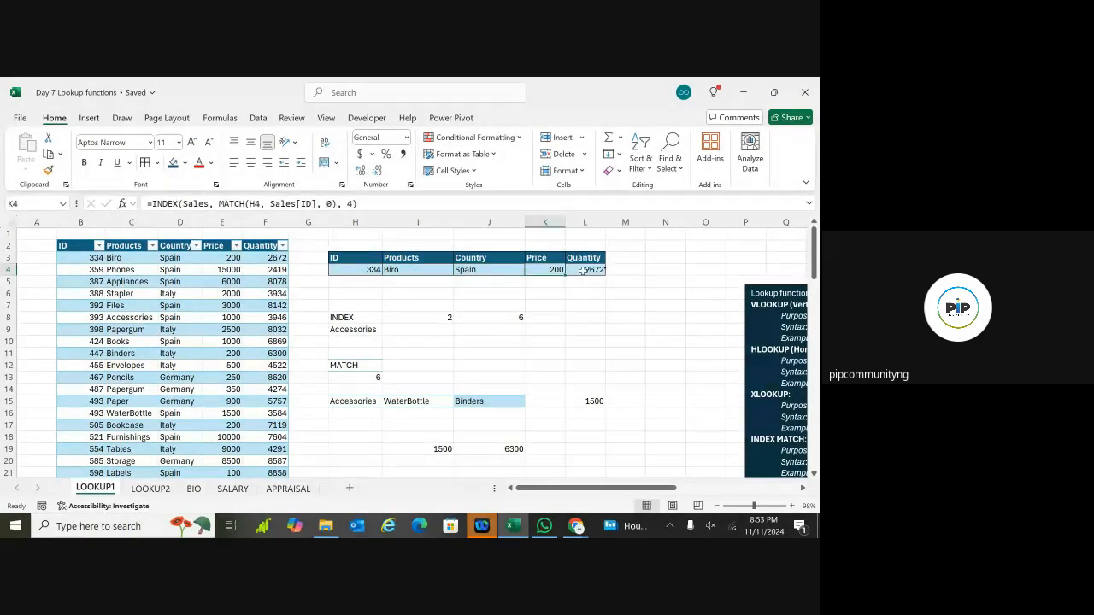
pyautogui.click(586, 270)
pyautogui.click(369, 269)
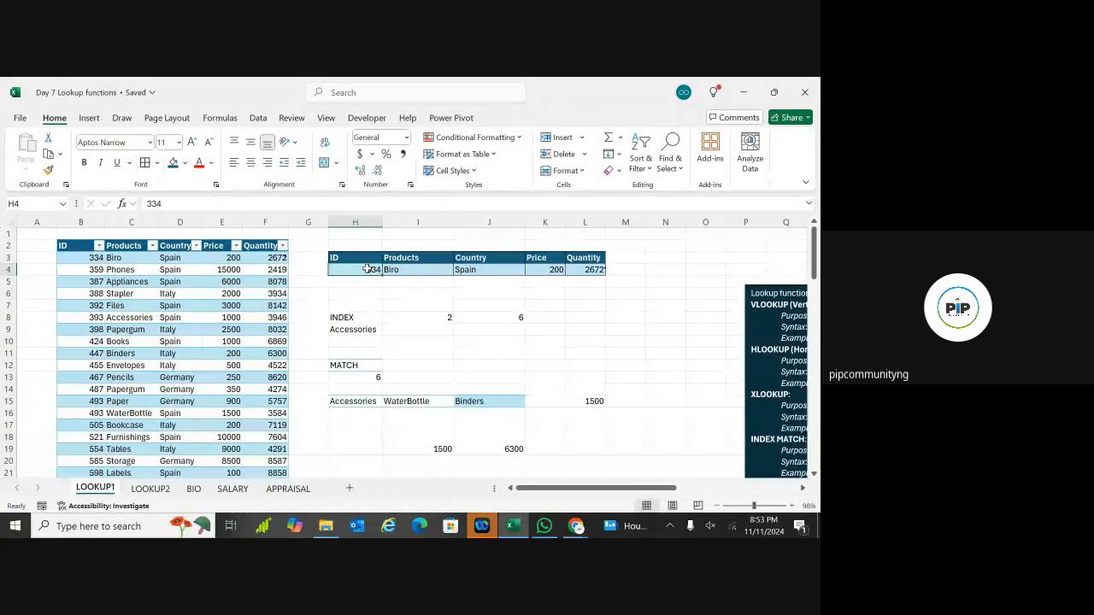
# Step: Replace the ID 334 in H4 with 493
pyautogui.doubleClick(373, 270)
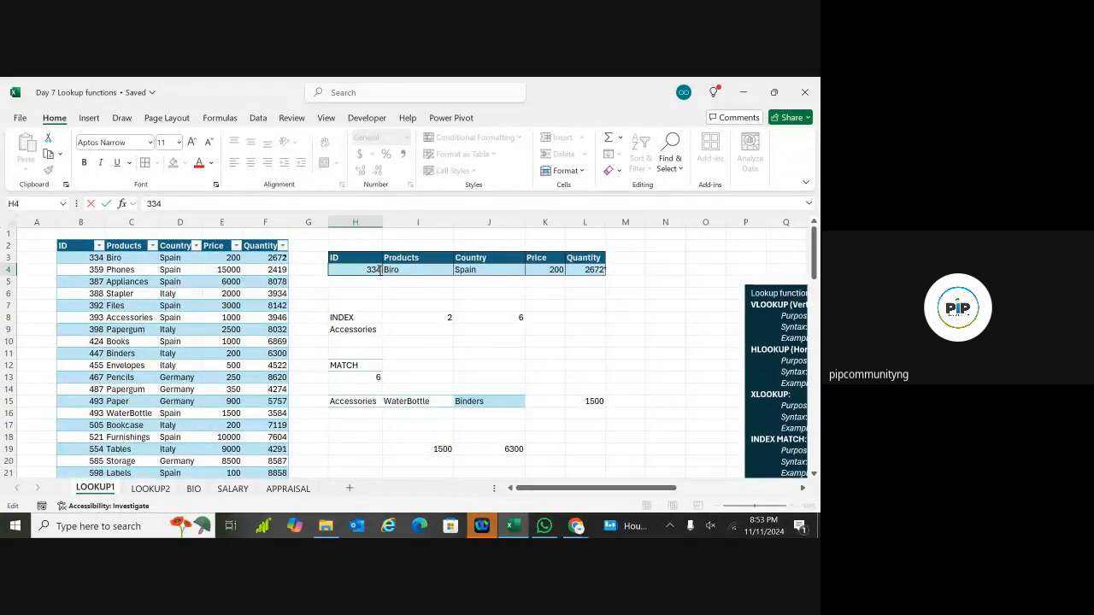
pyautogui.press('BackSpace')
pyautogui.press('BackSpace')
pyautogui.press('BackSpace')
pyautogui.write('493')
pyautogui.press('Return')
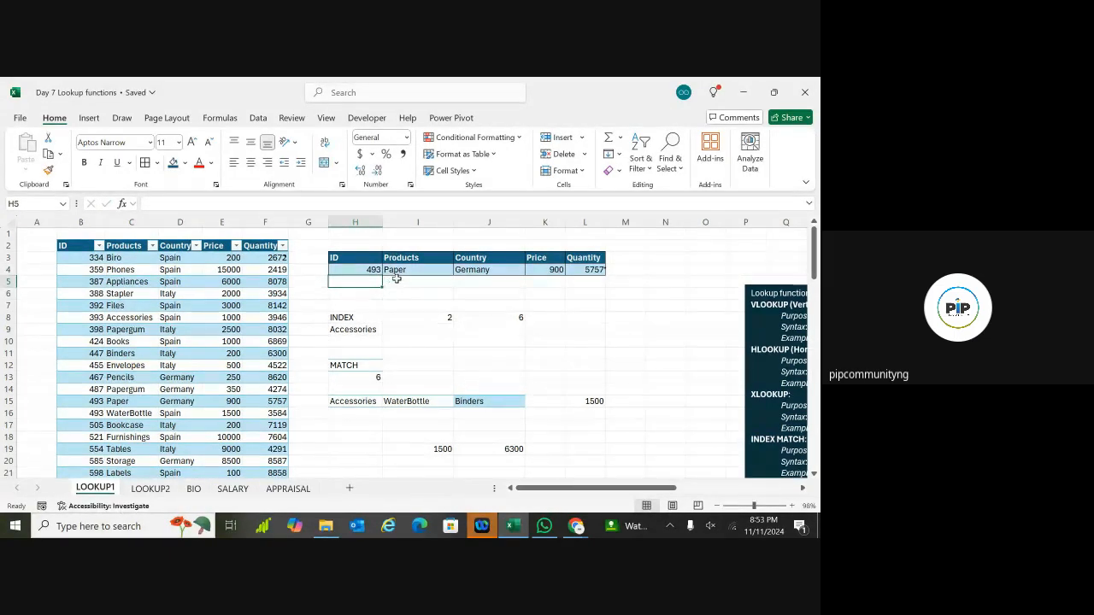
# Step: Change the duplicate ID in B16 from 493 to 495
pyautogui.click(98, 413)
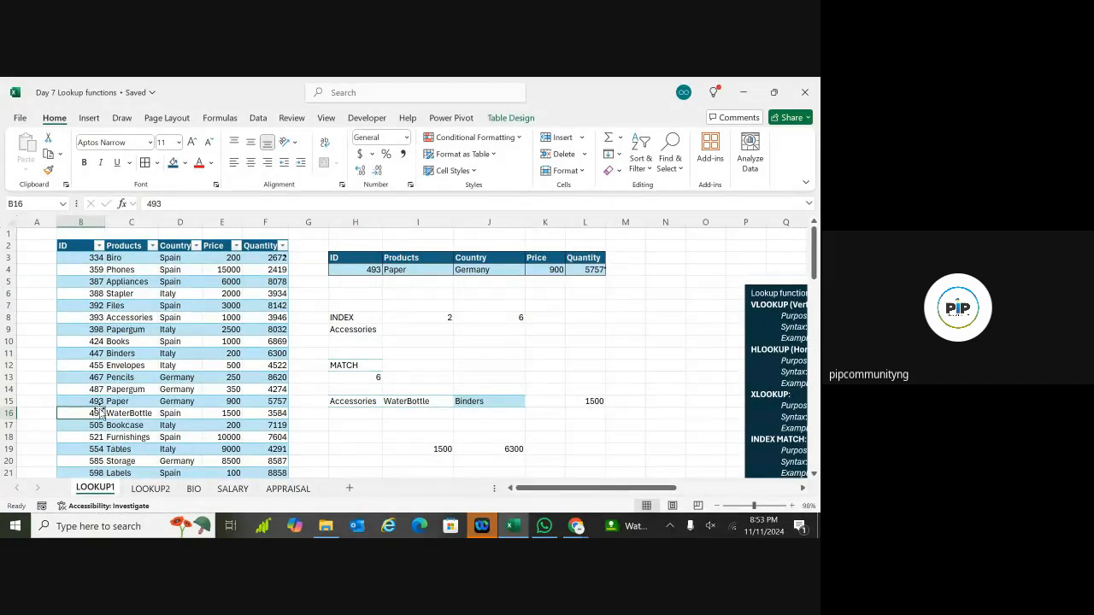
pyautogui.doubleClick(98, 413)
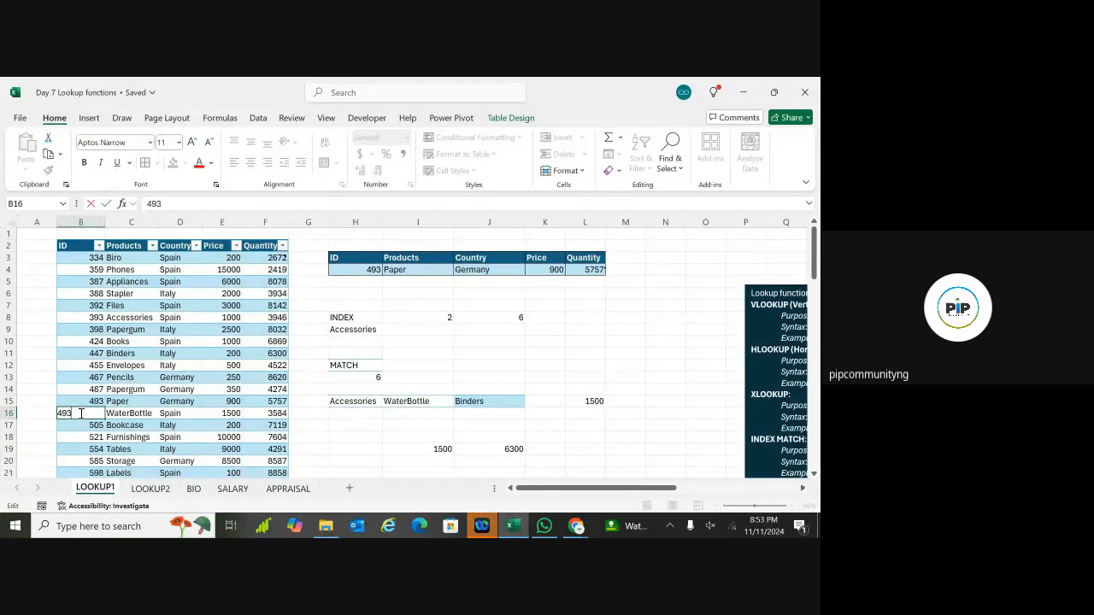
pyautogui.press('BackSpace')
pyautogui.write('5')
pyautogui.click(410, 319)
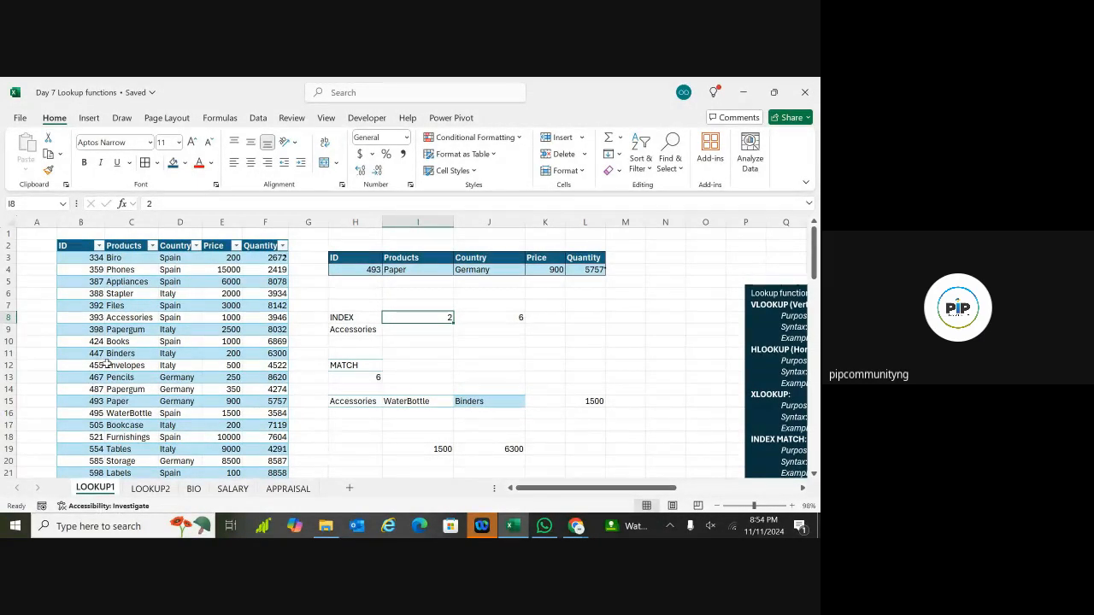
# Step: Enter the non-existent ID 5 in H4
pyautogui.click(370, 271)
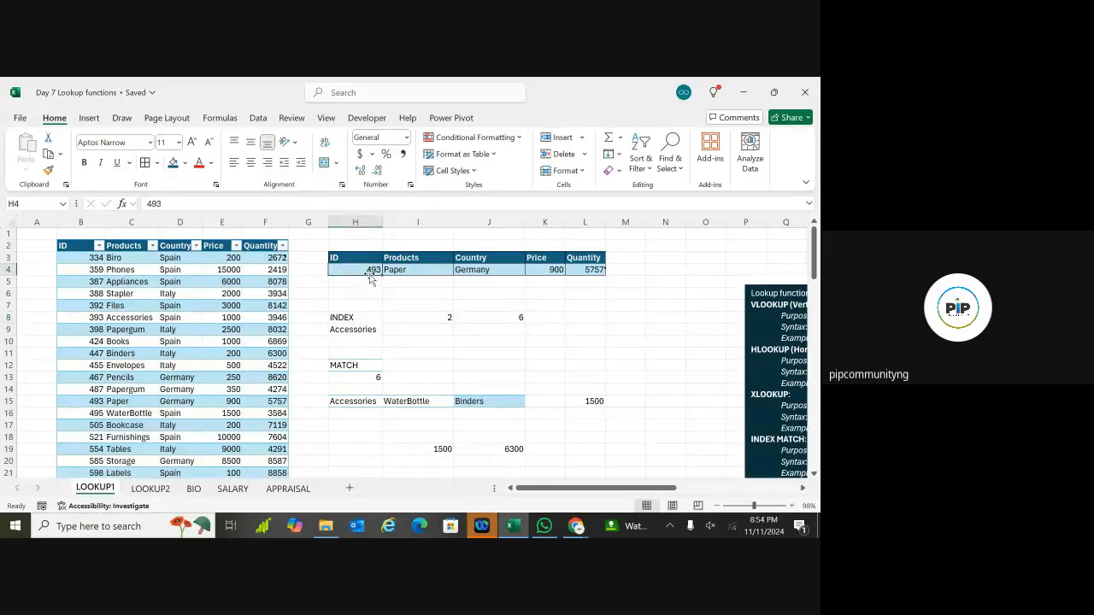
pyautogui.doubleClick(373, 270)
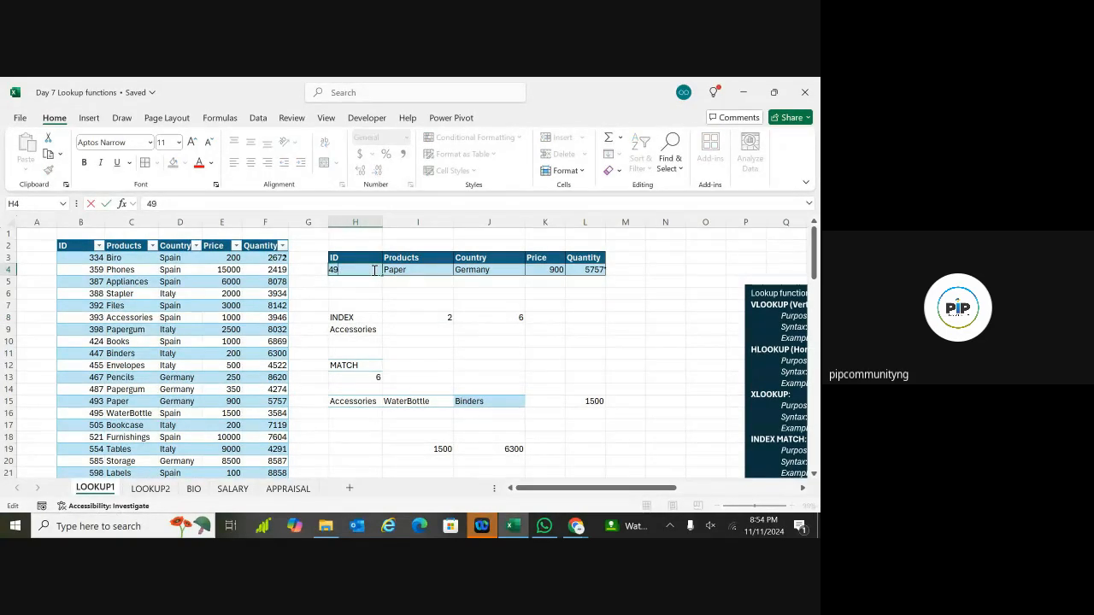
pyautogui.press('BackSpace')
pyautogui.press('BackSpace')
pyautogui.write('5')
pyautogui.press('Return')
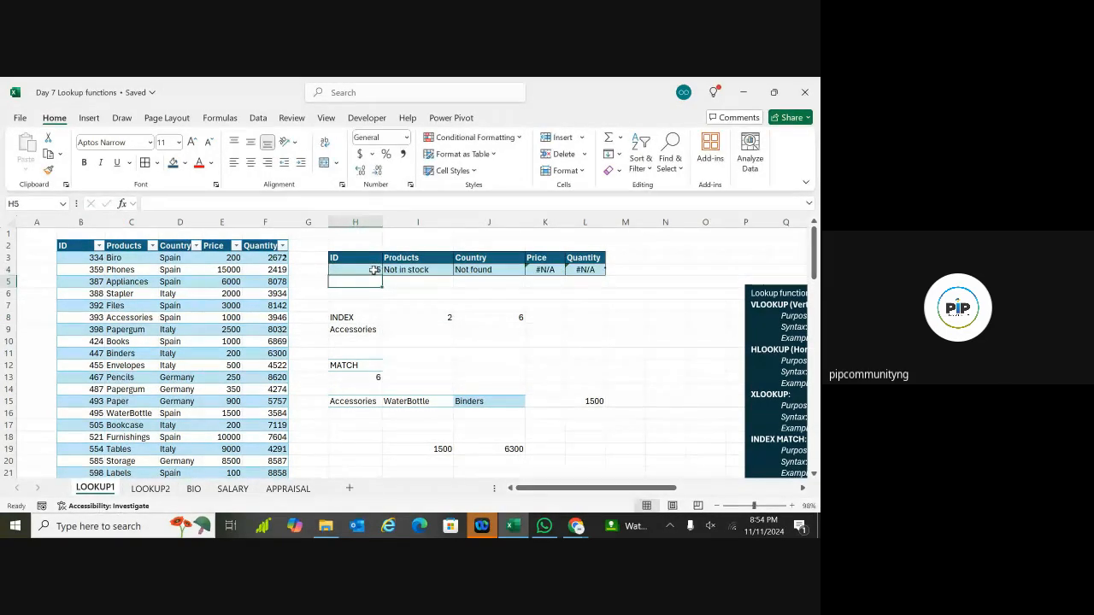
pyautogui.click(438, 378)
# Step: Inspect the Not in stock, Not found and #N/A results in I4, J4 and K4
pyautogui.click(420, 269)
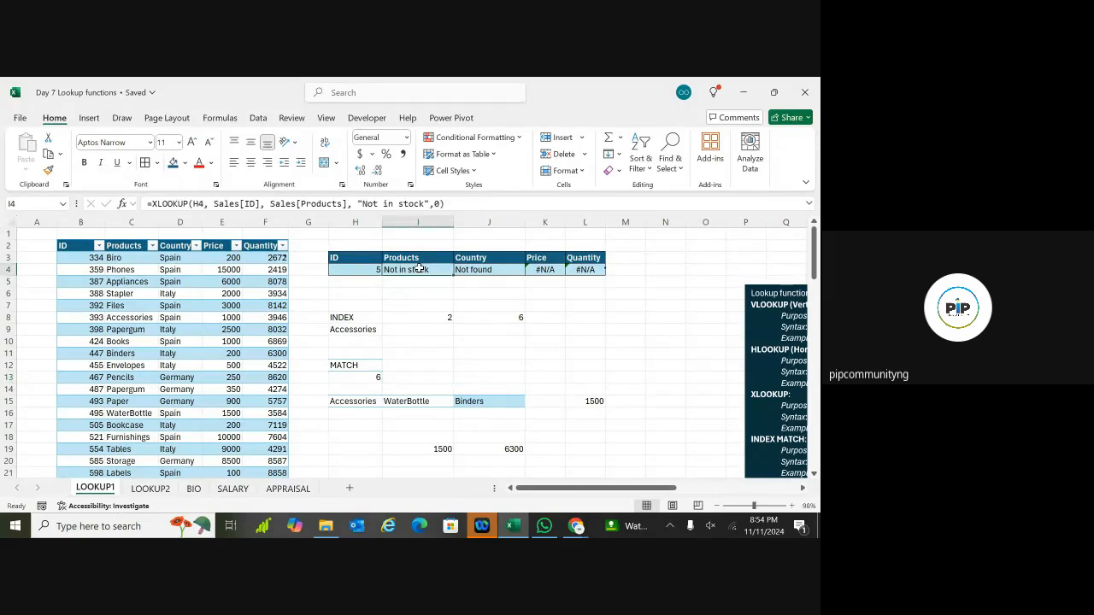
pyautogui.click(477, 269)
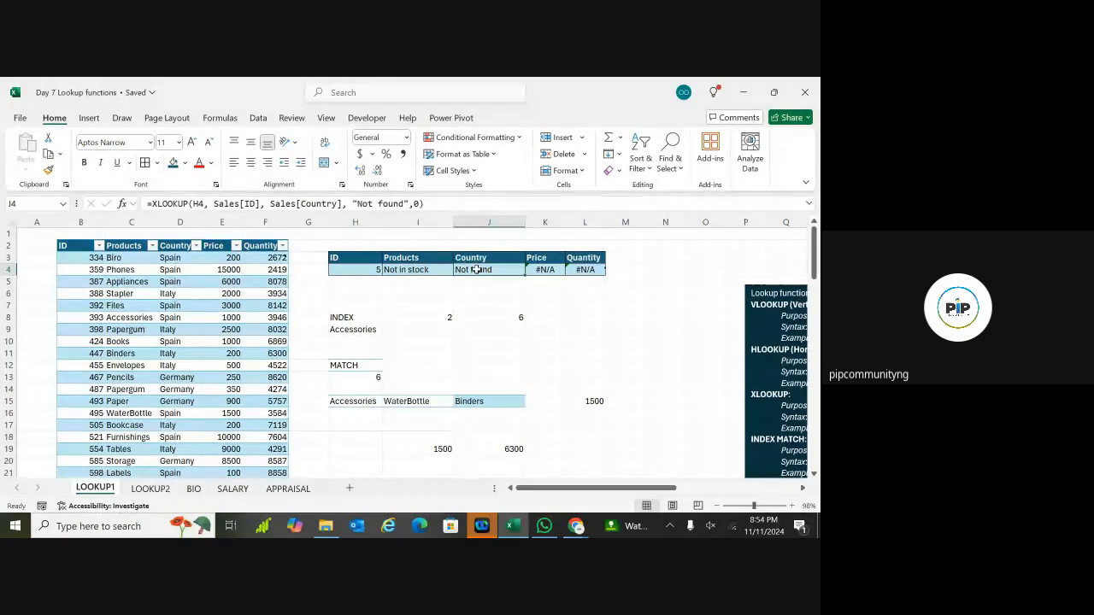
pyautogui.click(547, 270)
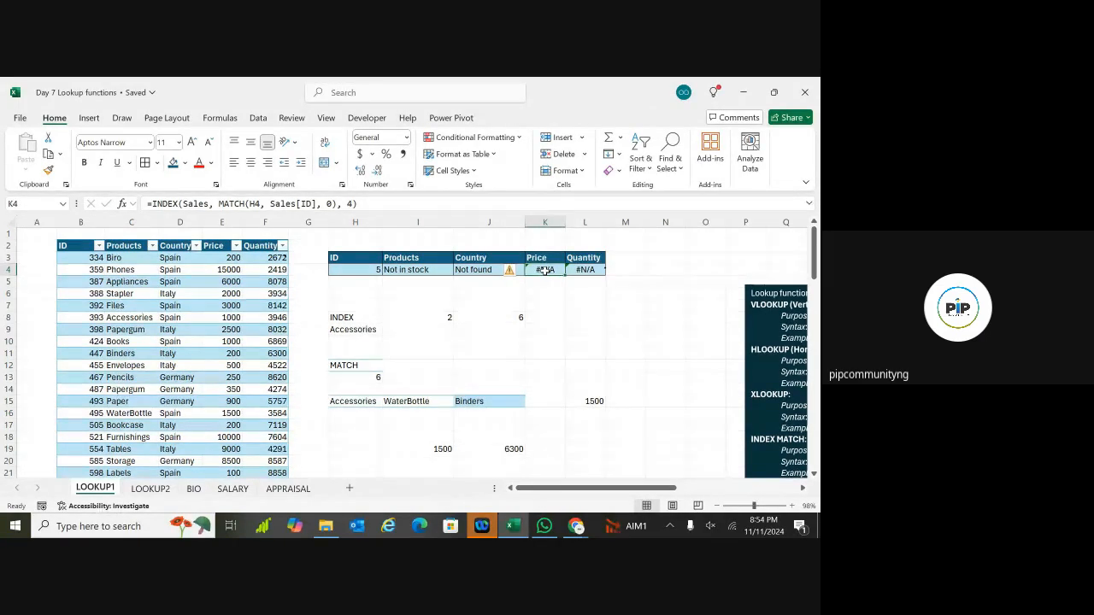
pyautogui.doubleClick(545, 271)
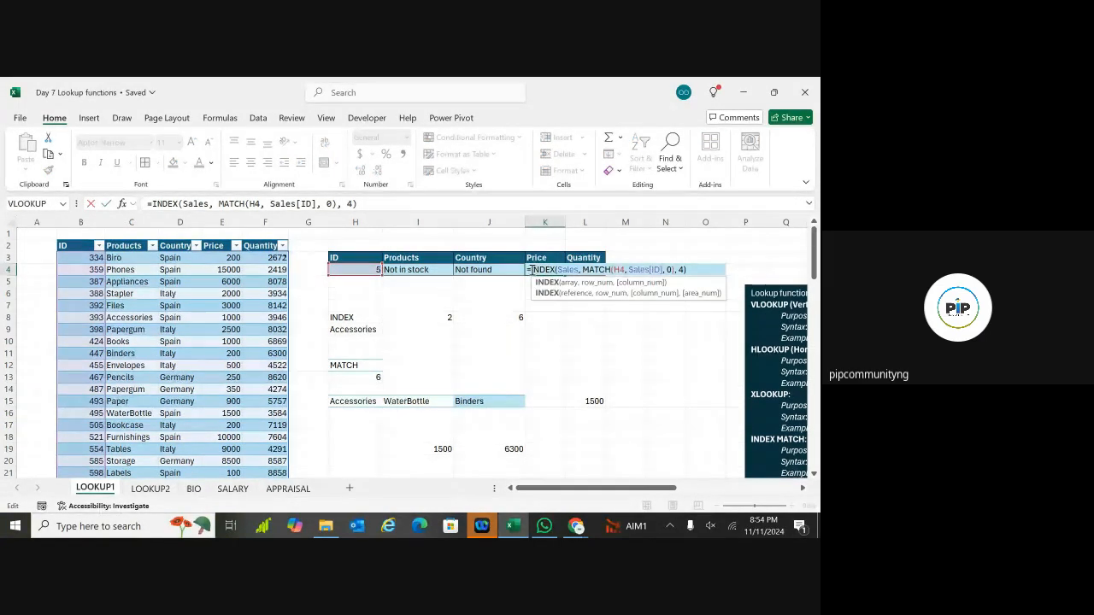
pyautogui.click(532, 270)
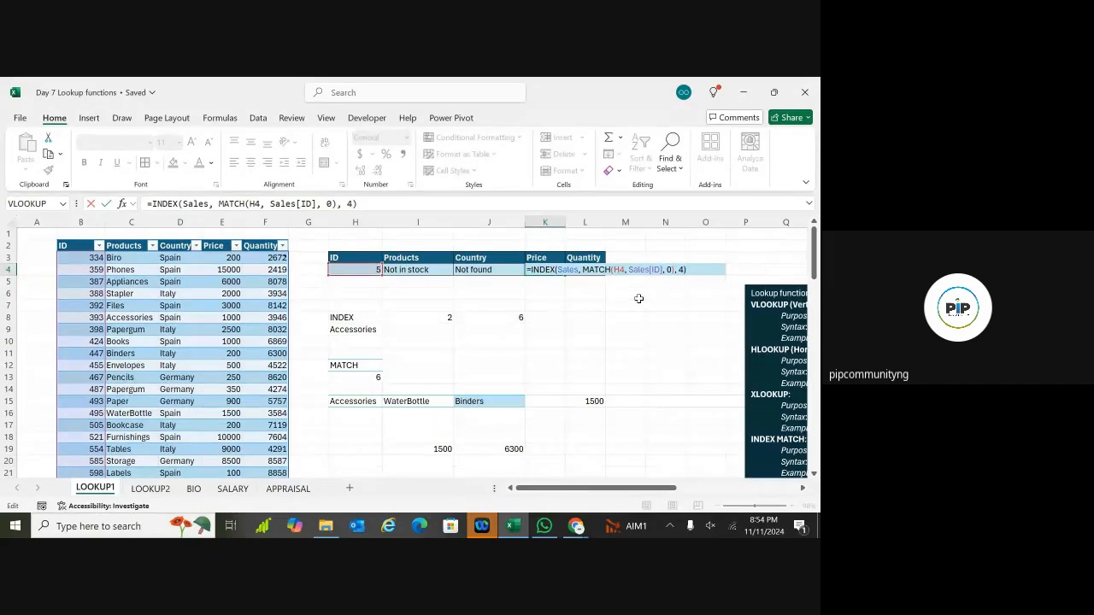
pyautogui.press('Return')
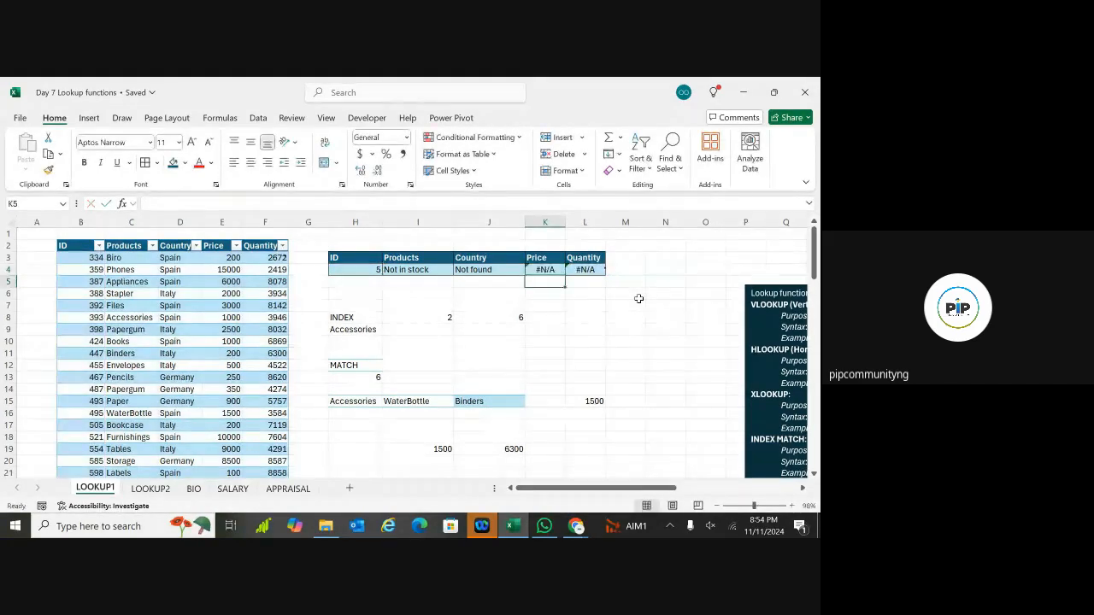
pyautogui.click(541, 353)
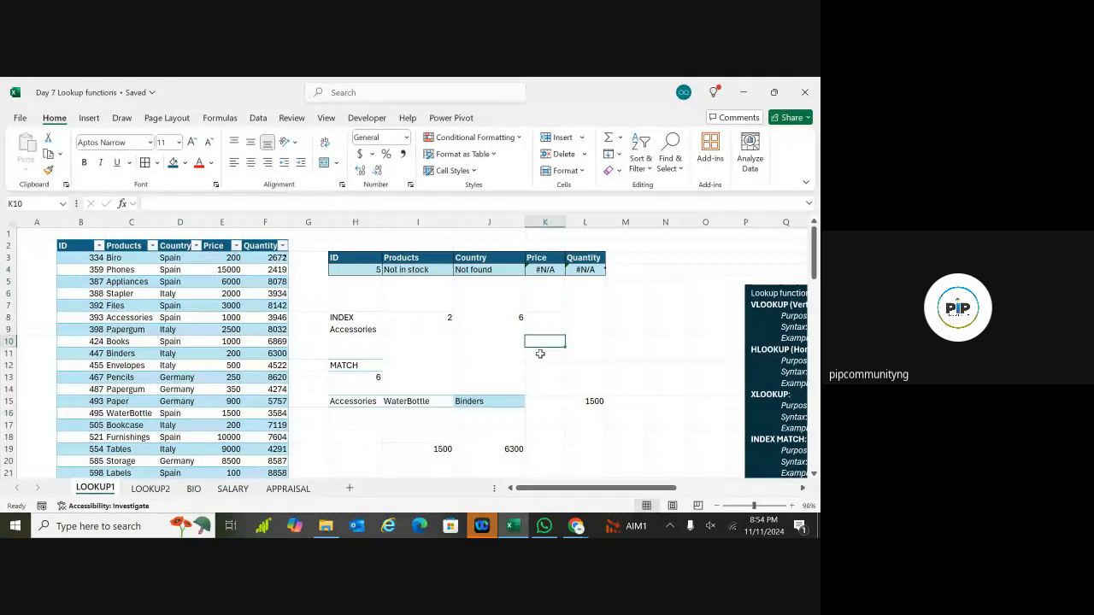
pyautogui.doubleClick(542, 353)
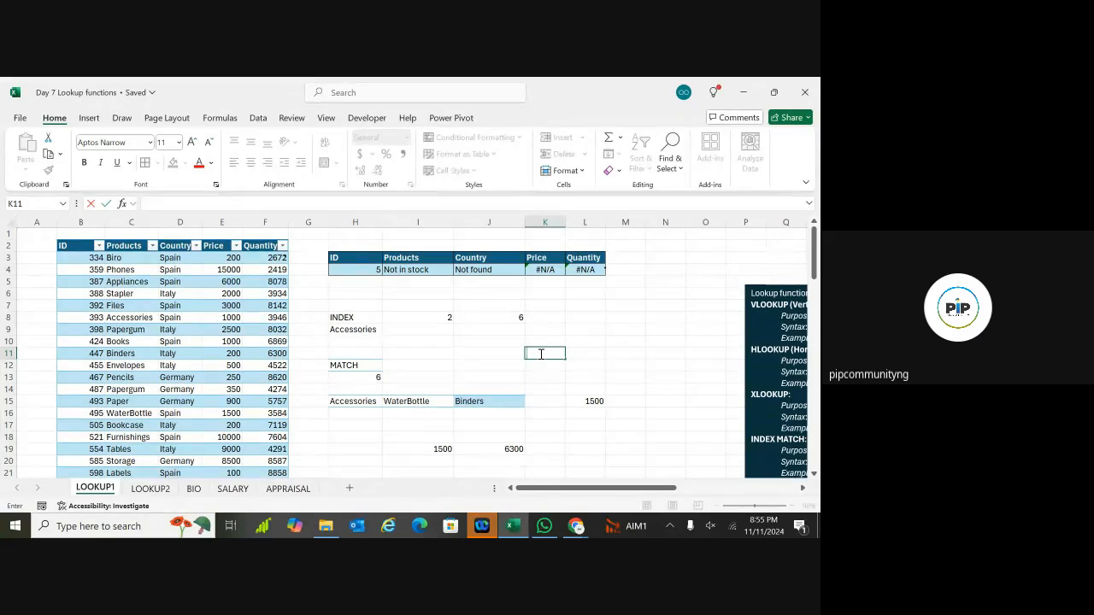
# Step: Enter an IFERROR formula in K11 around DFS\FSD returning "Not found"
pyautogui.write('=IFERROR(')
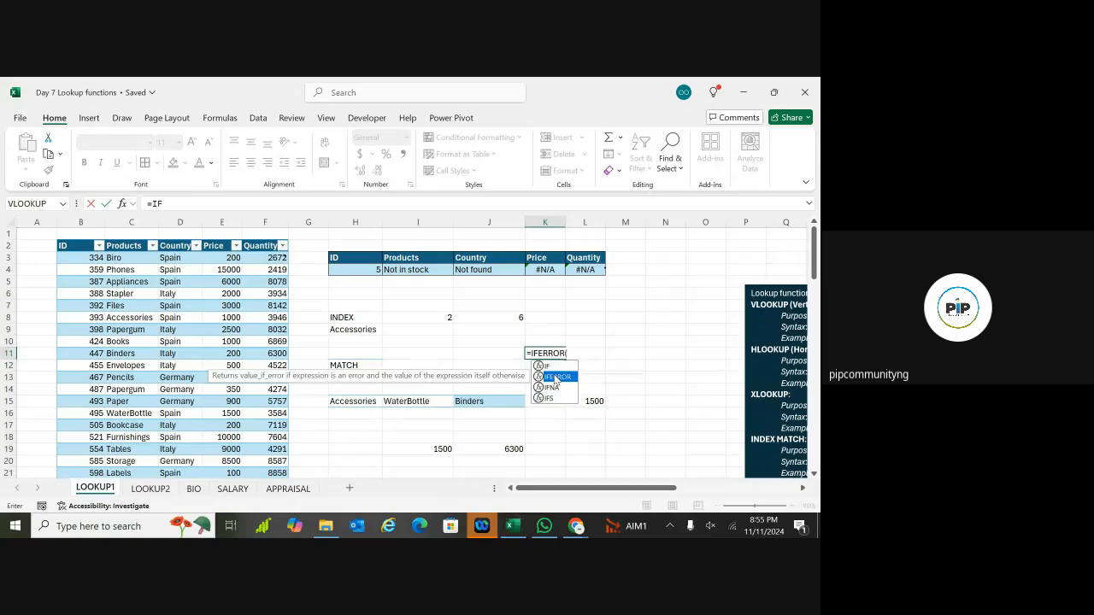
pyautogui.doubleClick(556, 377)
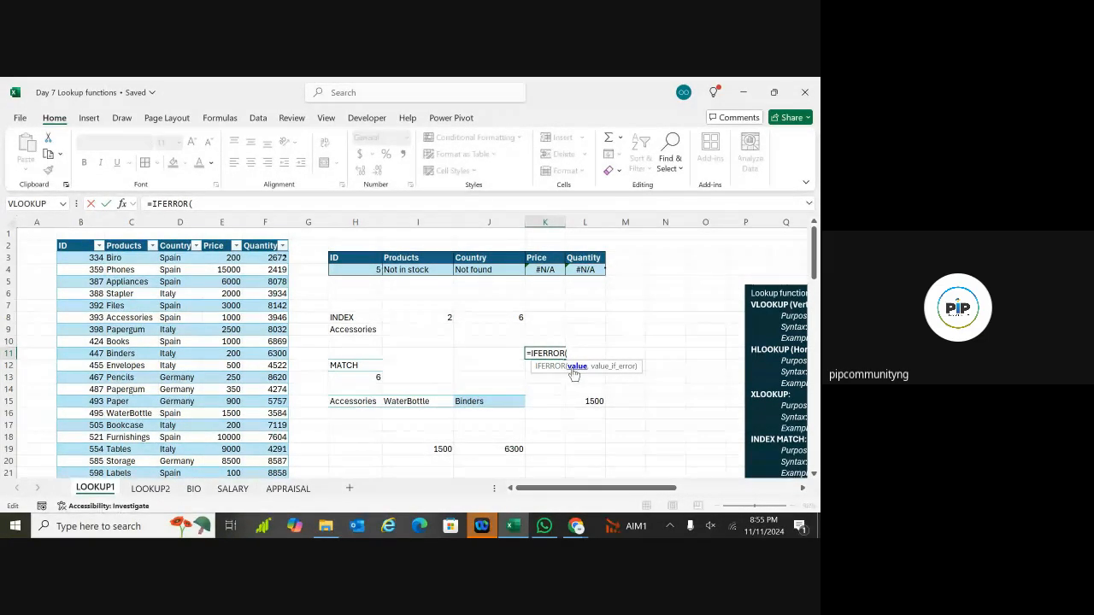
pyautogui.write('DFS\\FSD,')
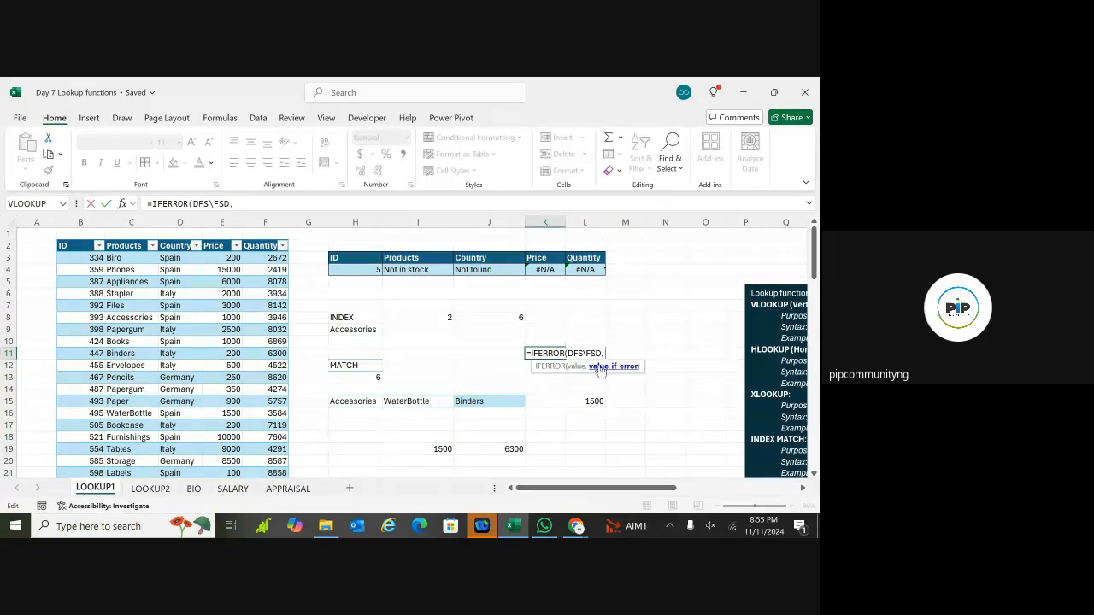
pyautogui.write(' "erR')
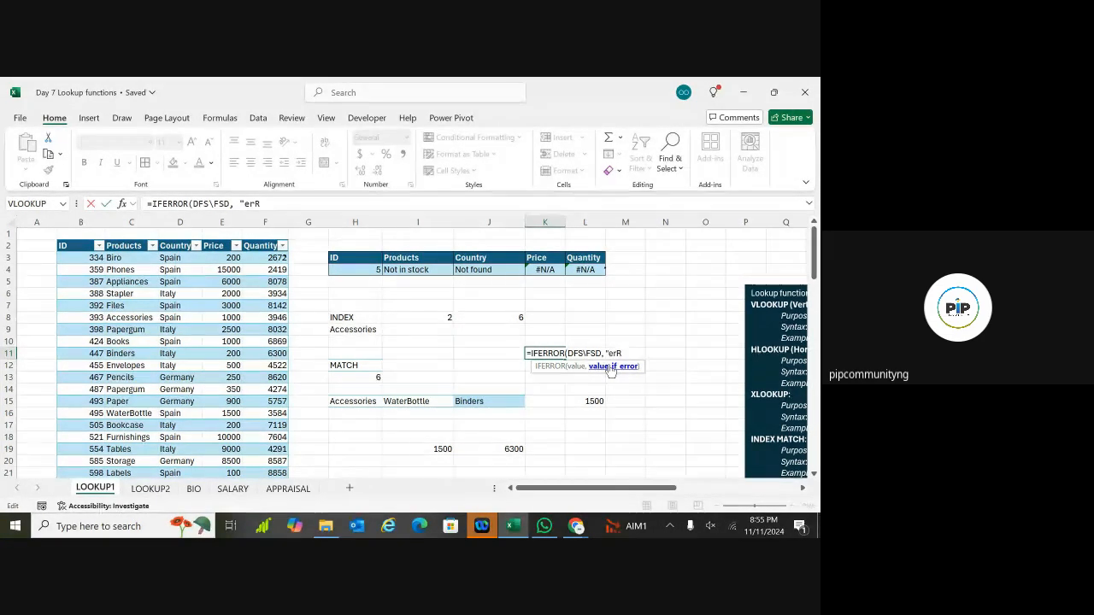
pyautogui.press('BackSpace')
pyautogui.press('BackSpace')
pyautogui.press('BackSpace')
pyautogui.write('nO')
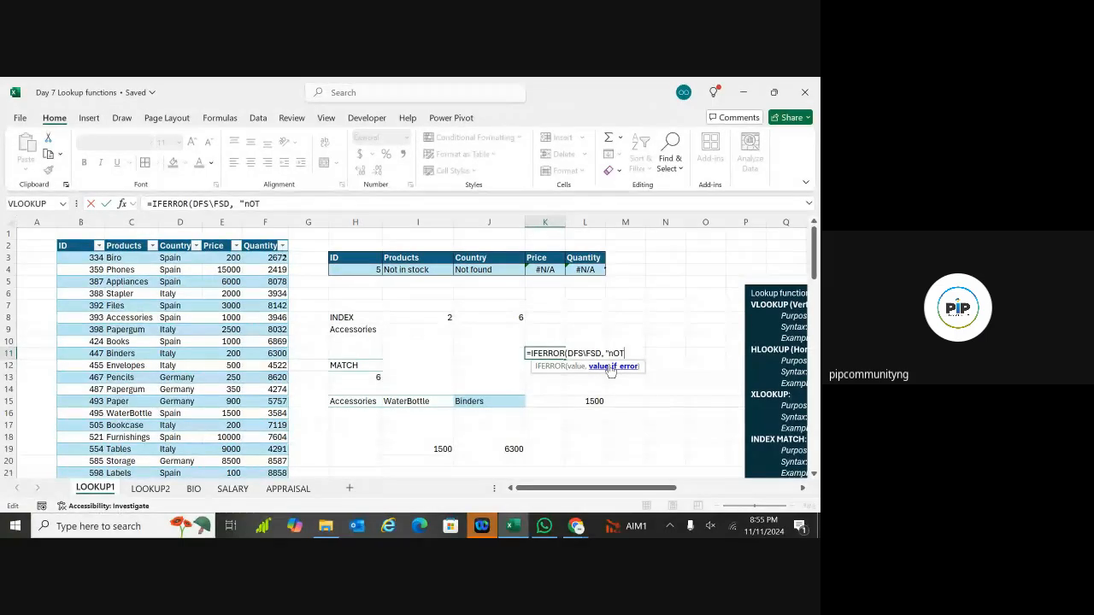
pyautogui.write('t found"')
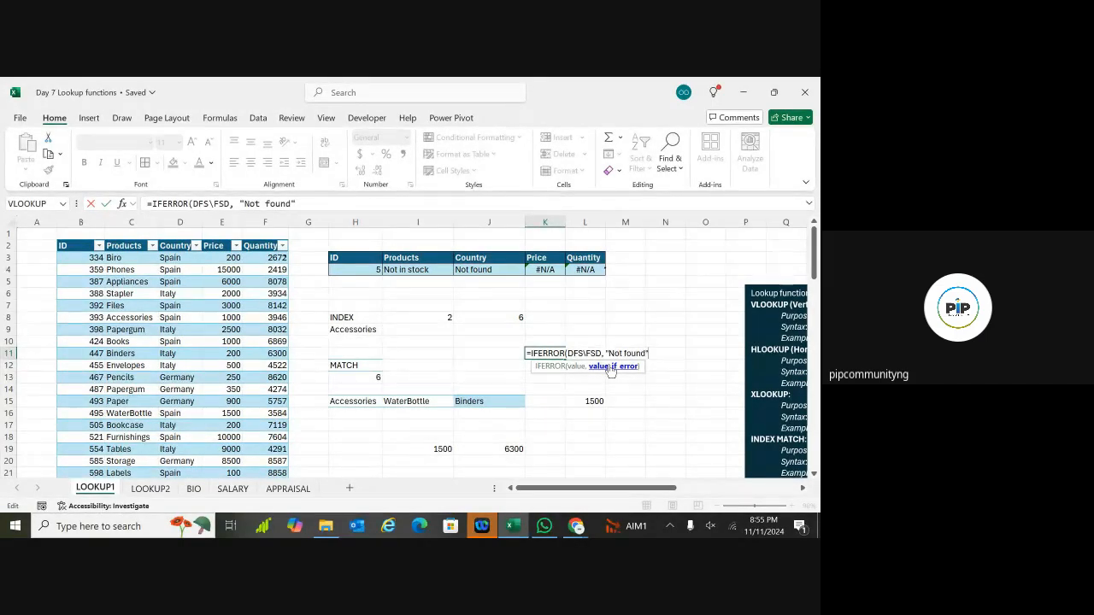
pyautogui.press('Return')
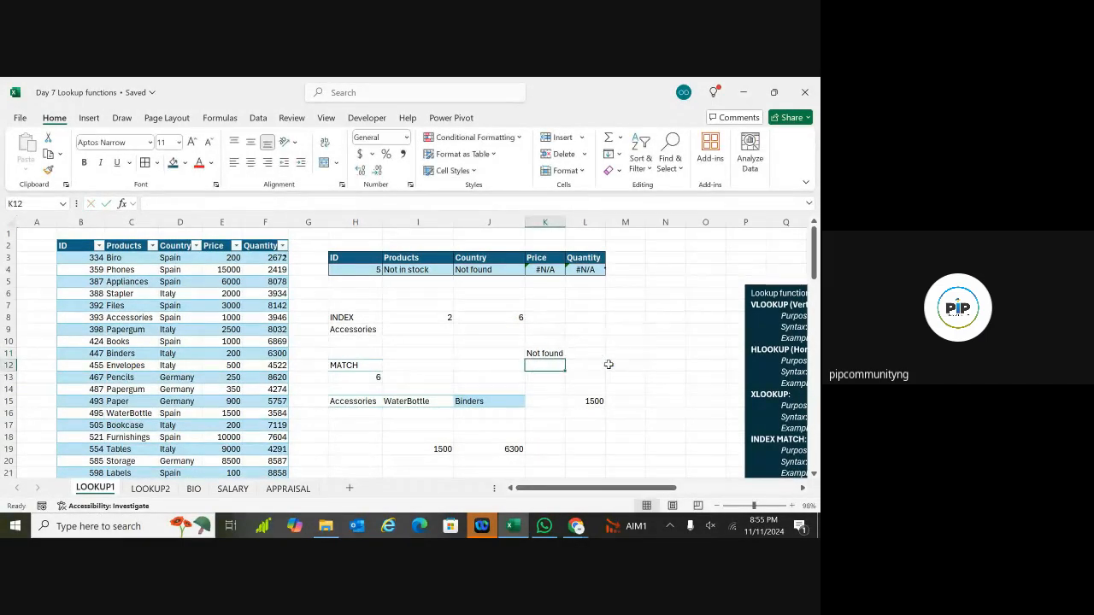
# Step: Remove the backslash from K11's DFS\FSD expression and recommit the formula
pyautogui.click(551, 352)
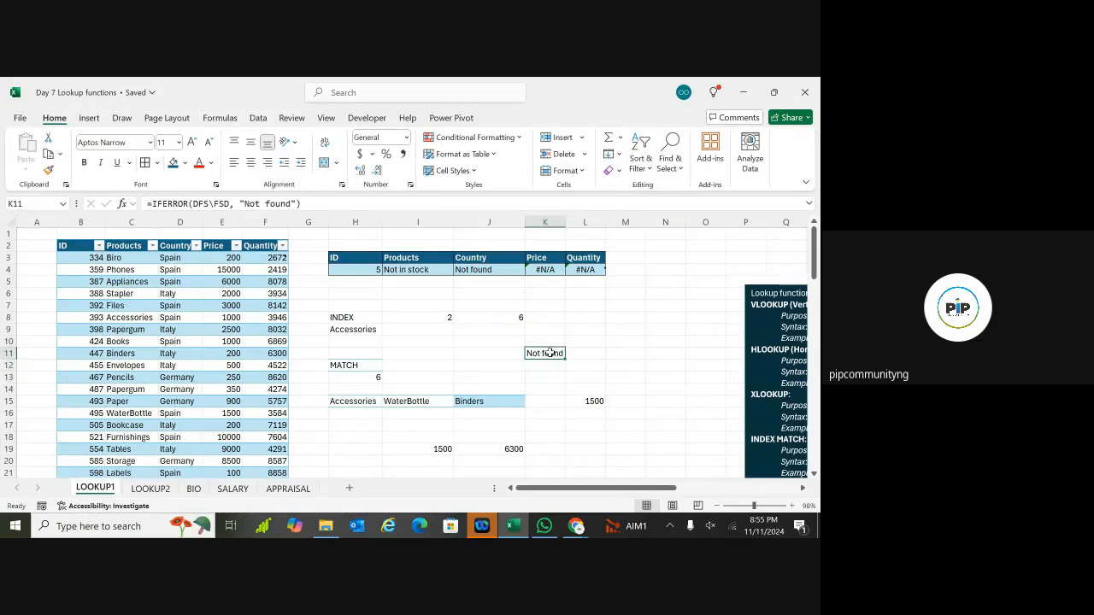
pyautogui.doubleClick(551, 352)
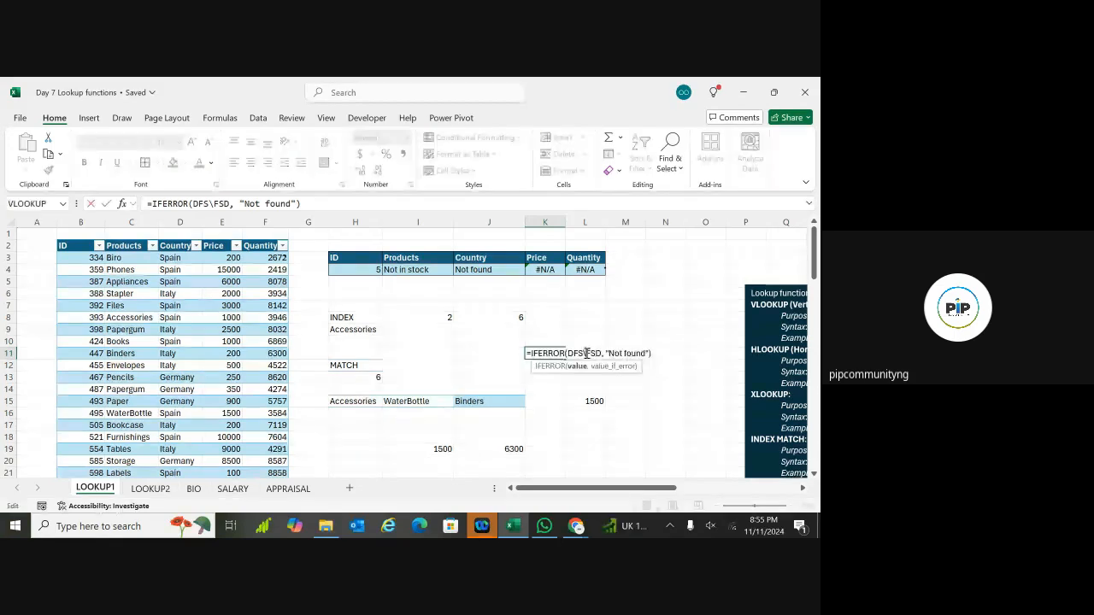
pyautogui.press('BackSpace')
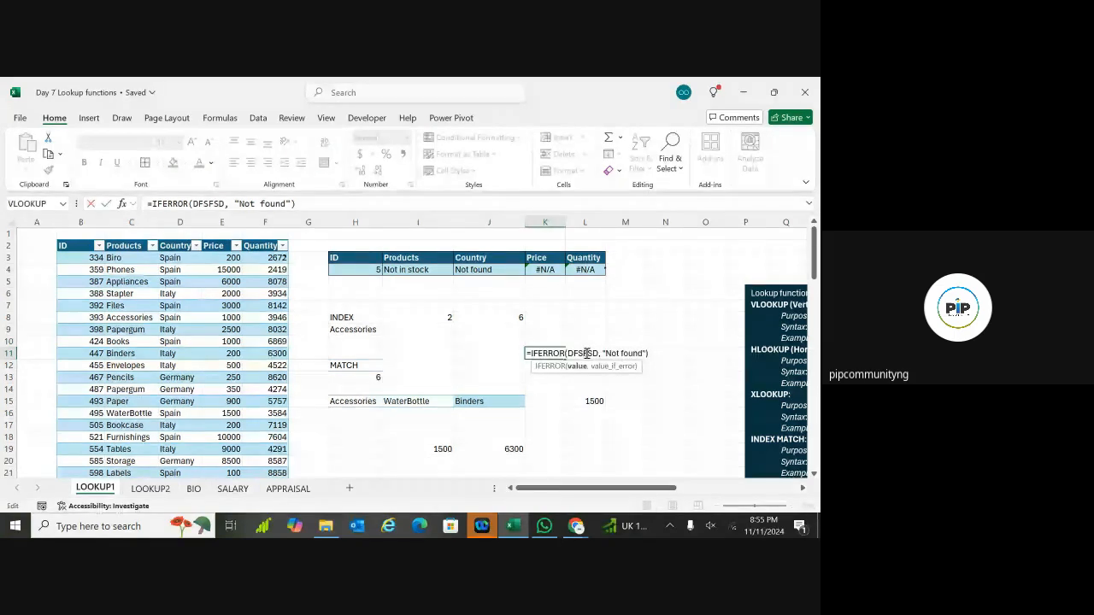
pyautogui.press('Return')
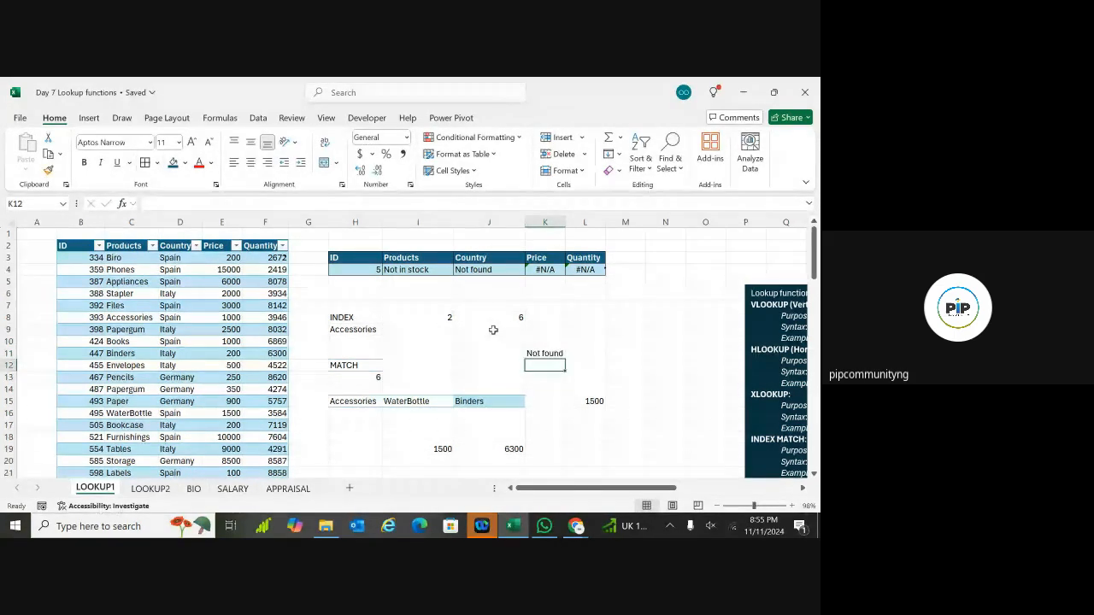
pyautogui.click(558, 355)
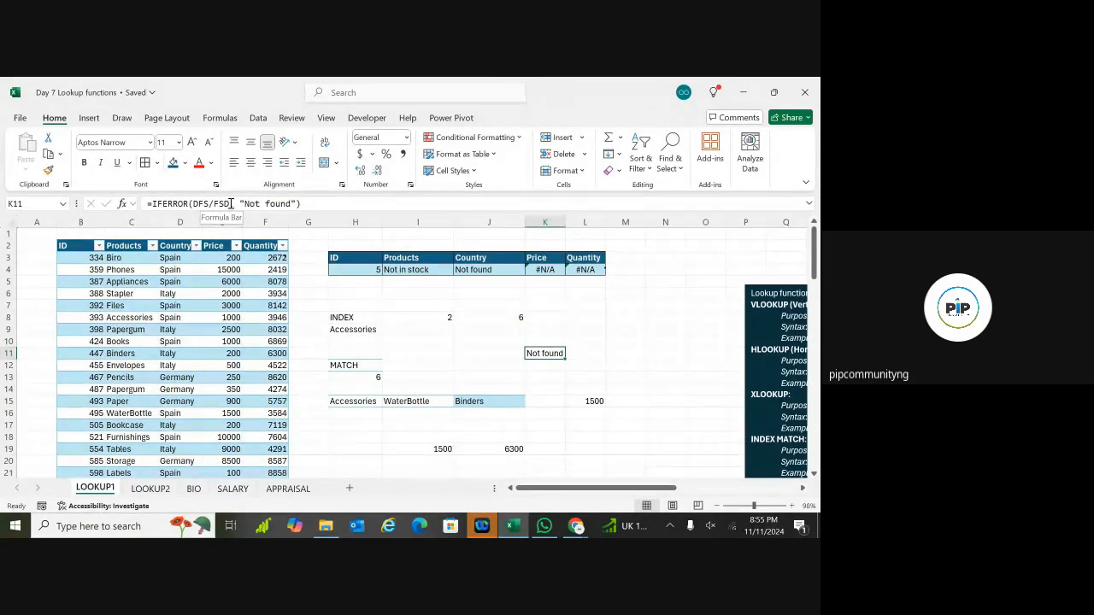
# Step: Try replacing DFS/FSD with a reference to I10, then undo to restore Not found
pyautogui.click(443, 352)
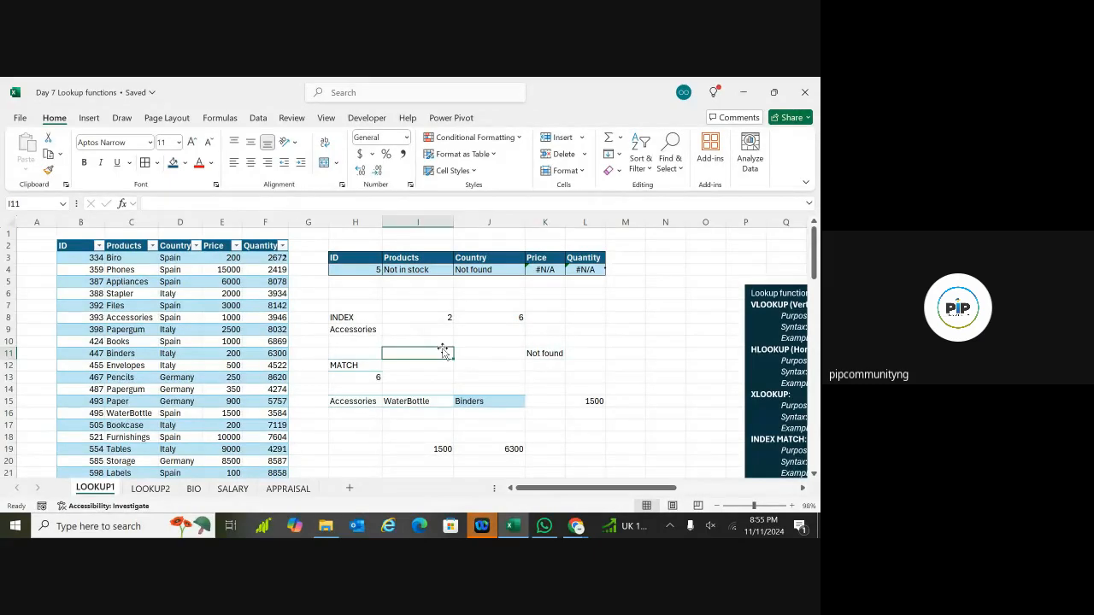
pyautogui.click(545, 351)
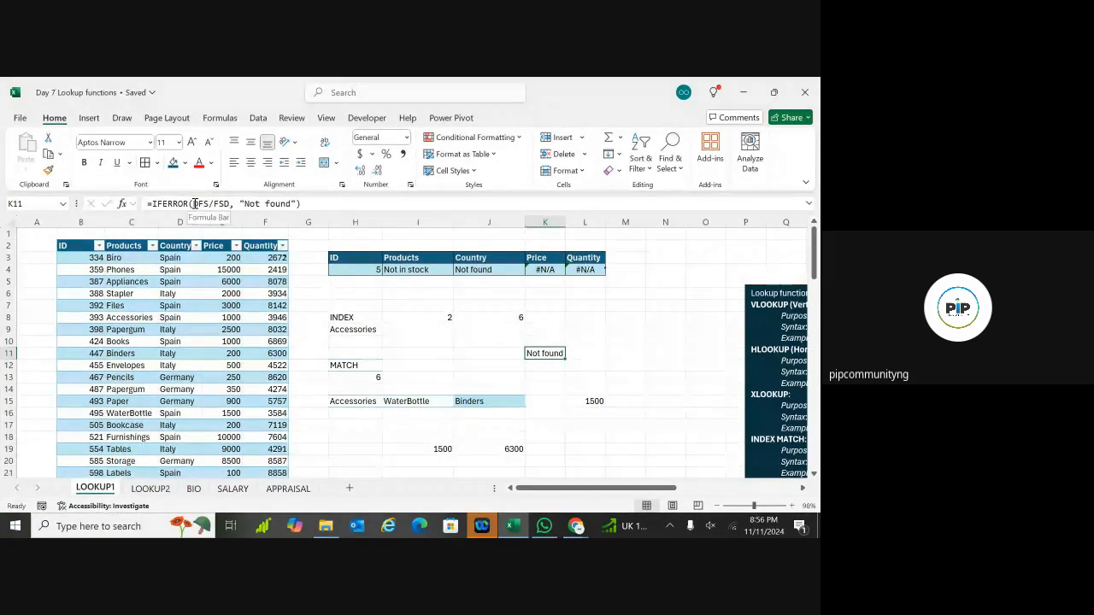
pyautogui.moveTo(195, 204); pyautogui.dragTo(230, 204)
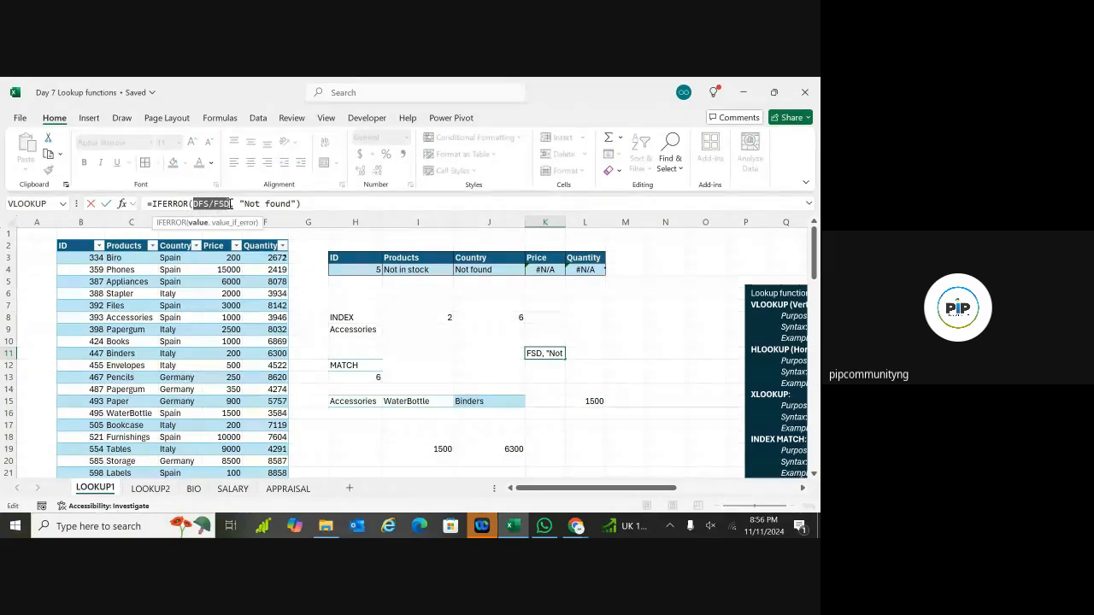
pyautogui.click(434, 340)
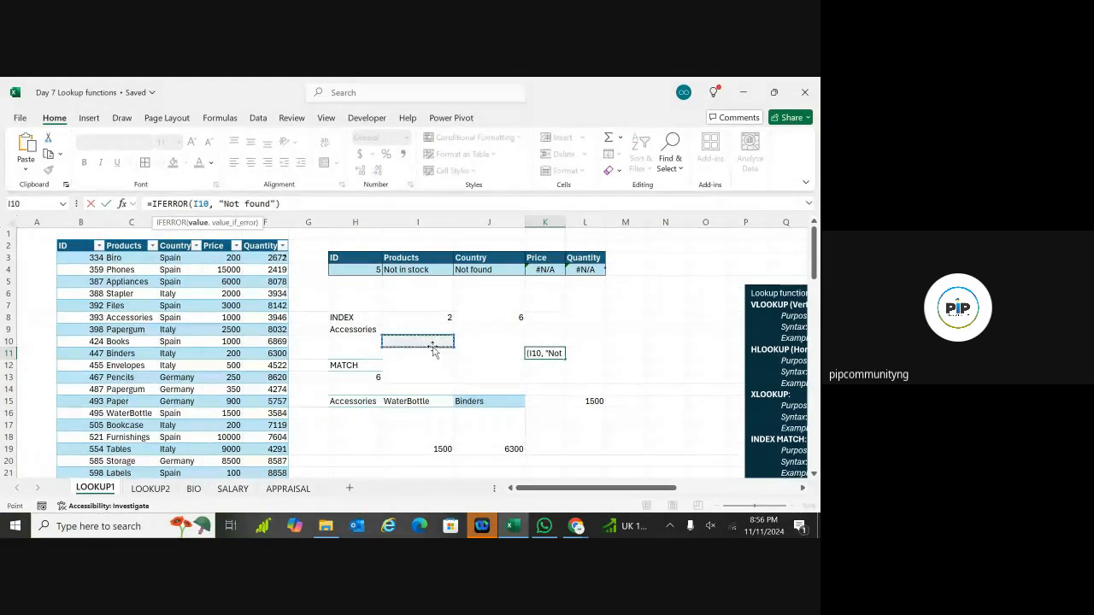
pyautogui.press('Return')
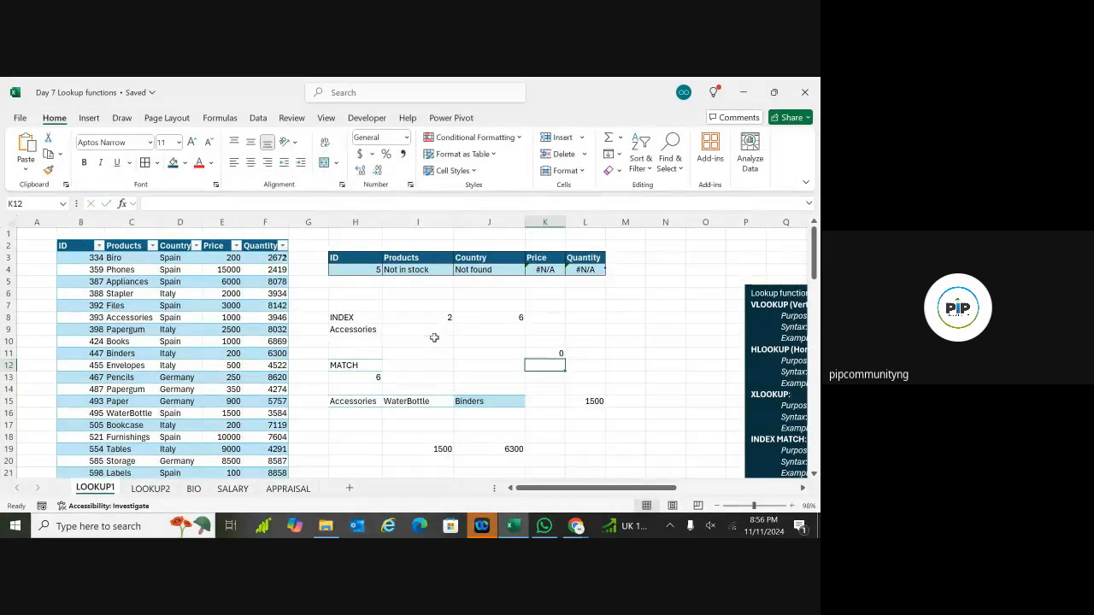
pyautogui.hotkey('ctrl', 'z')
pyautogui.click(434, 342)
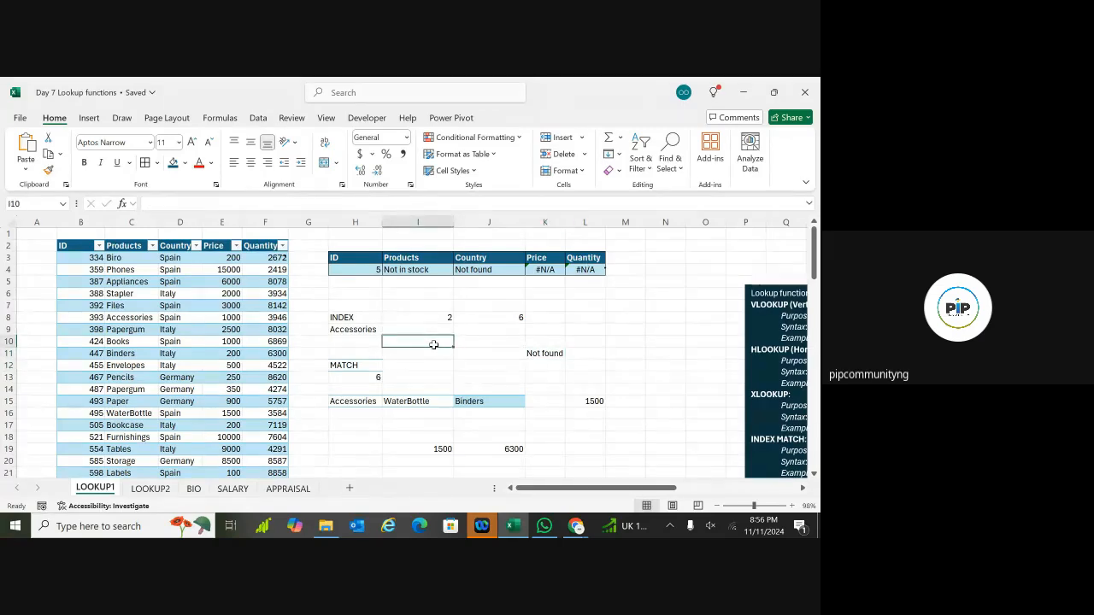
# Step: Make the pasted DFS/FSD in I10 the formula =DFS/FSD, producing a #NAME? error
pyautogui.hotkey('ctrl', 'v')
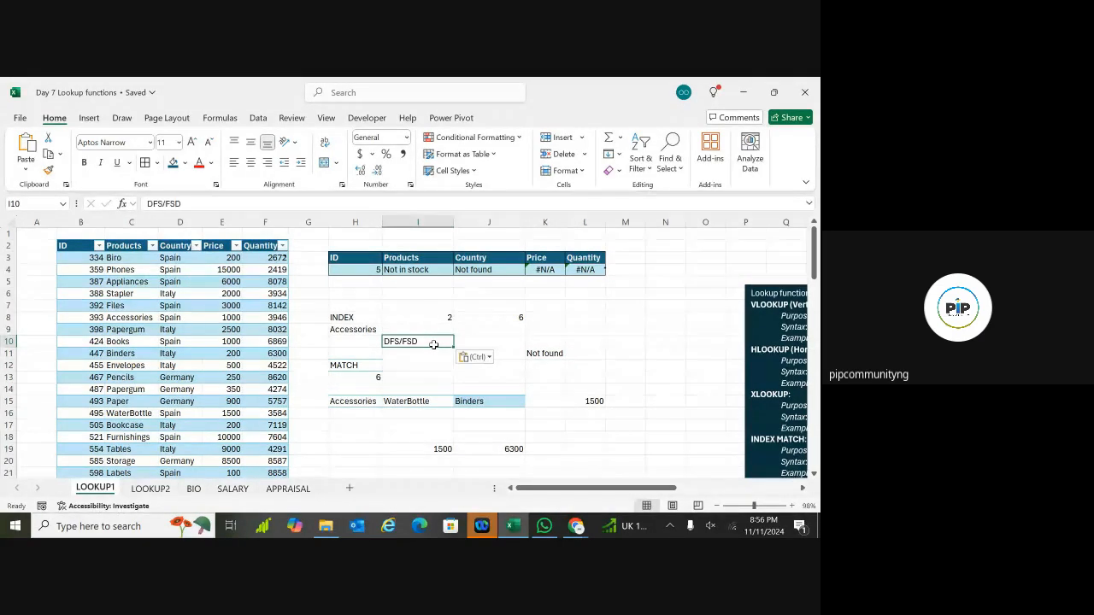
pyautogui.doubleClick(386, 342)
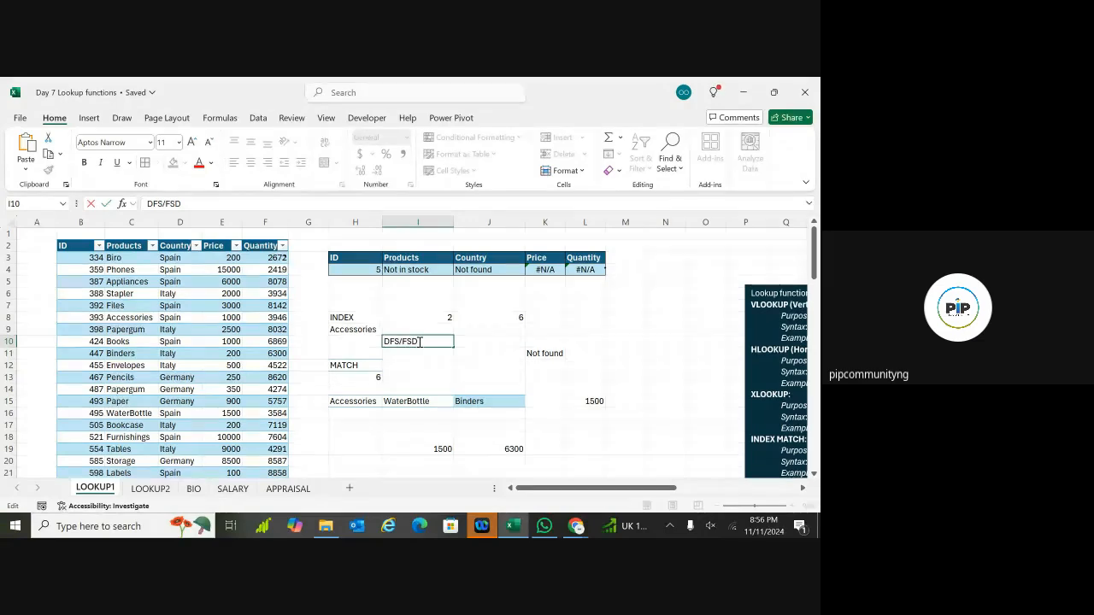
pyautogui.write('=')
pyautogui.press('Return')
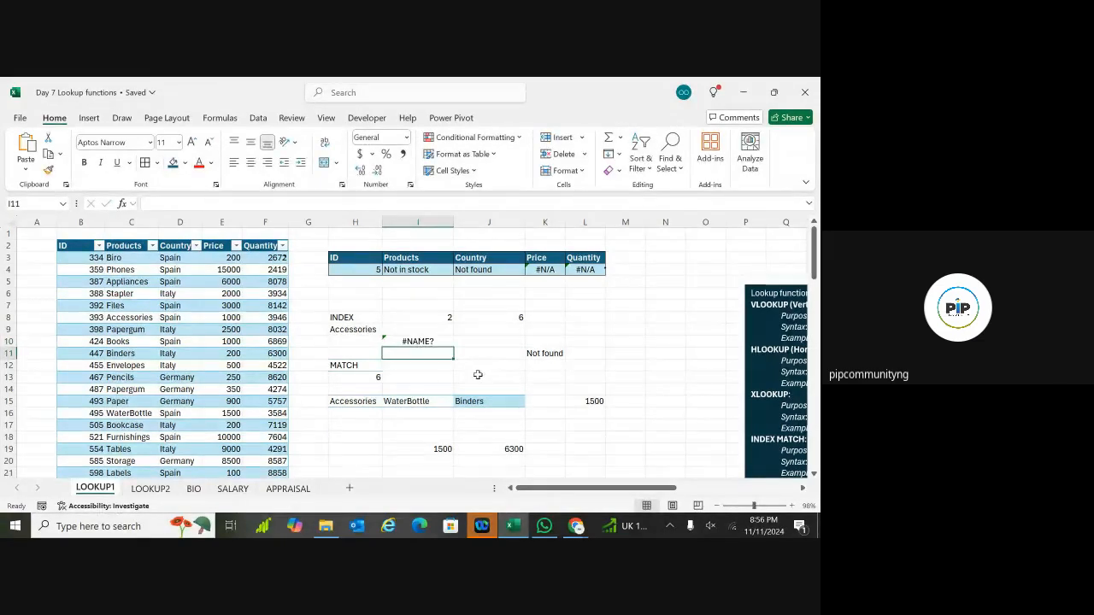
# Step: Compare I10's #NAME? error with K11's IFERROR result showing Not found
pyautogui.moveTo(466, 365); pyautogui.dragTo(434, 364)
pyautogui.click(432, 365)
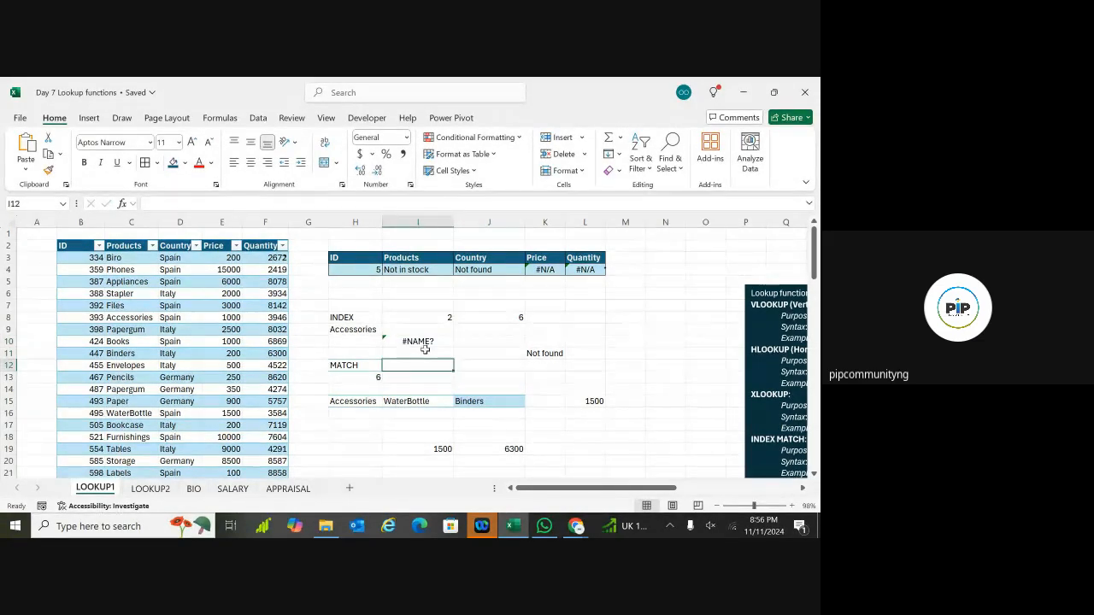
pyautogui.click(425, 341)
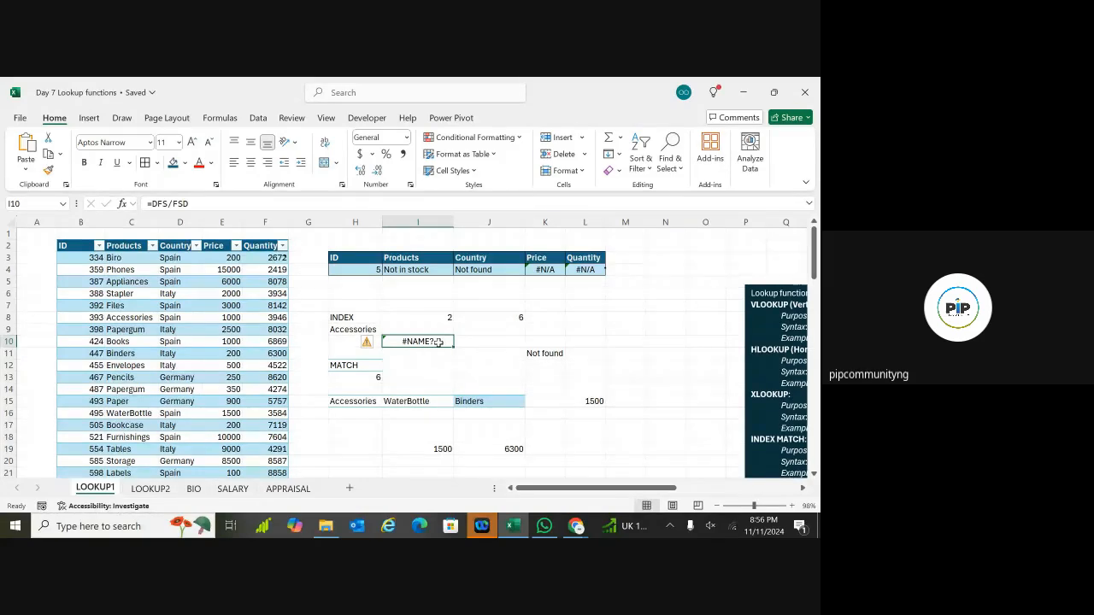
pyautogui.click(550, 352)
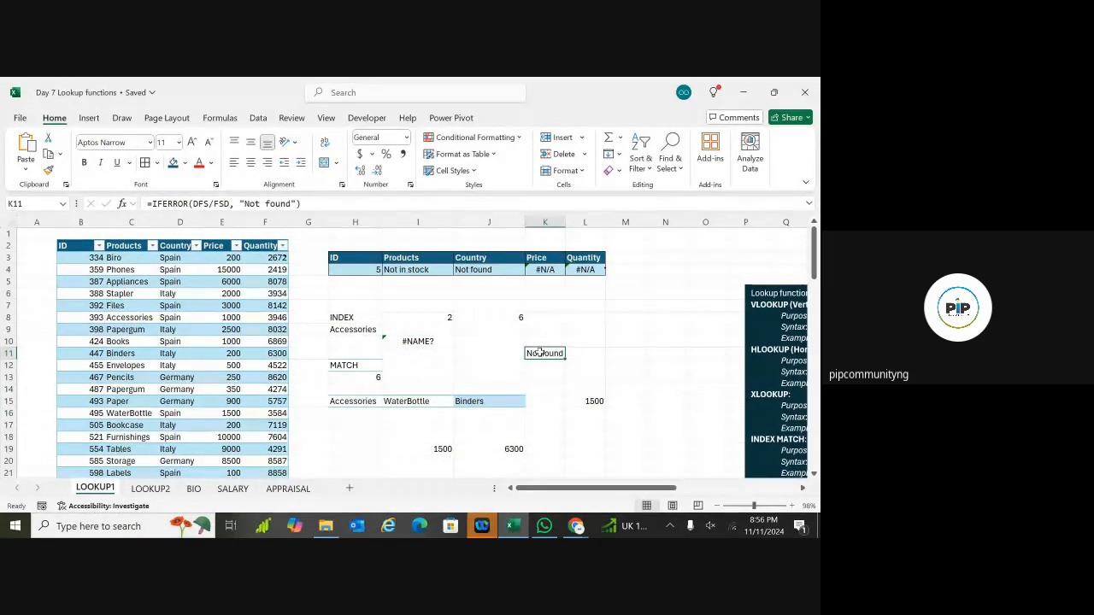
pyautogui.click(414, 342)
pyautogui.click(545, 353)
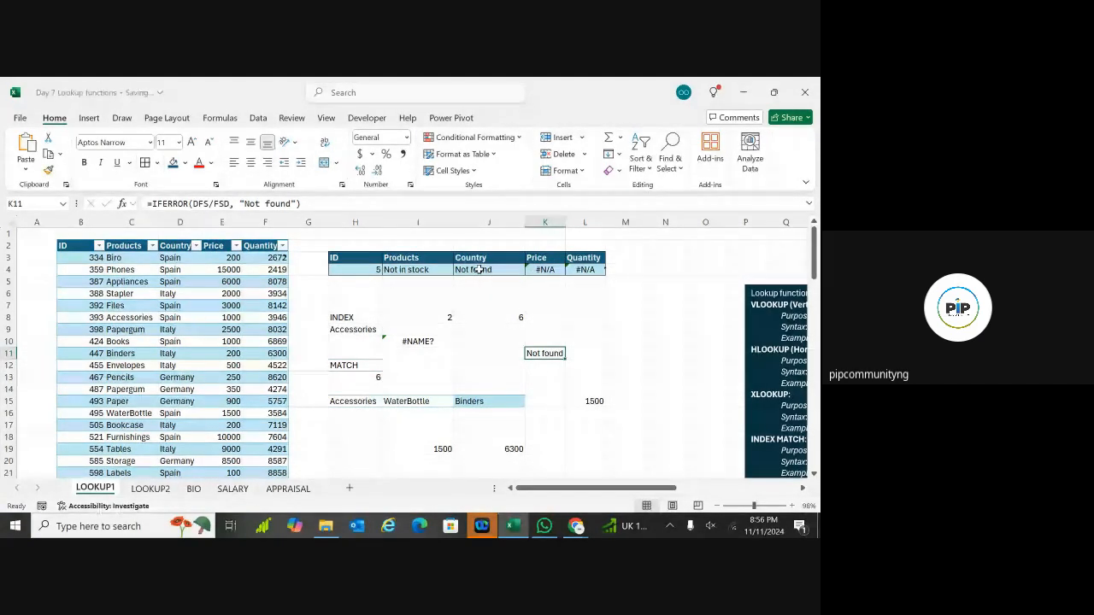
# Step: Rewrite K4 as =IFERROR(INDEX(Sales, MATCH(H4, Sales[ID], 0), 4), "Not found")
pyautogui.doubleClick(549, 270)
pyautogui.click(531, 270)
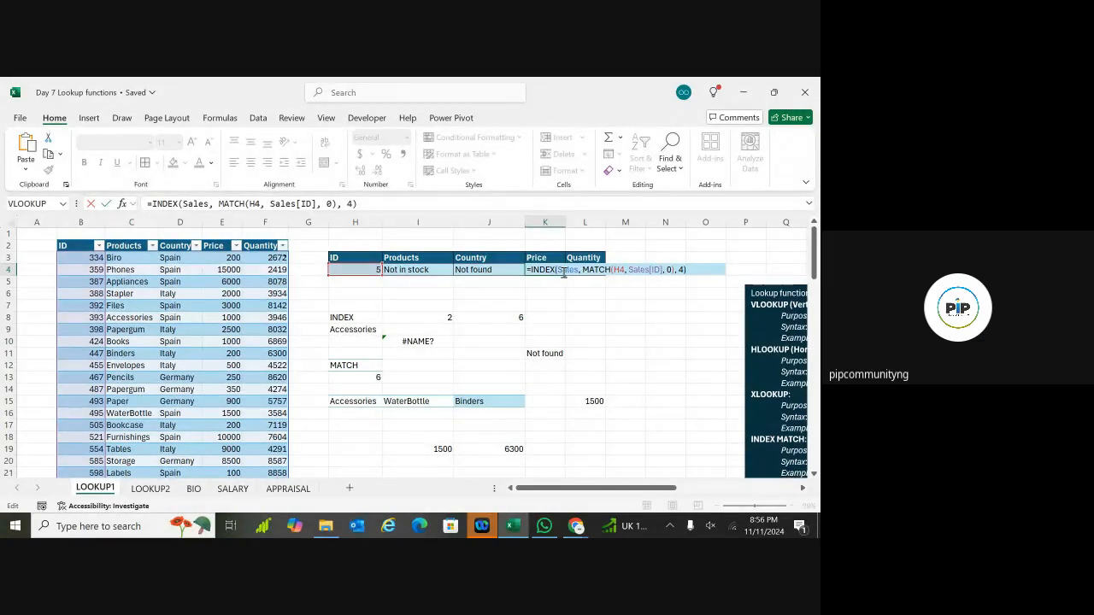
pyautogui.write('IF')
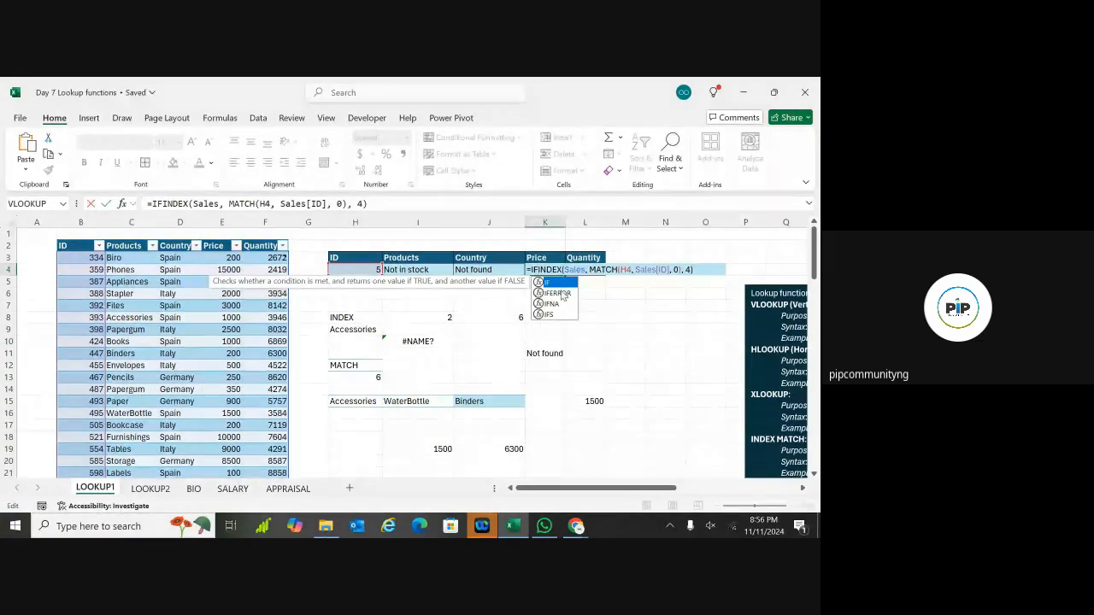
pyautogui.doubleClick(557, 293)
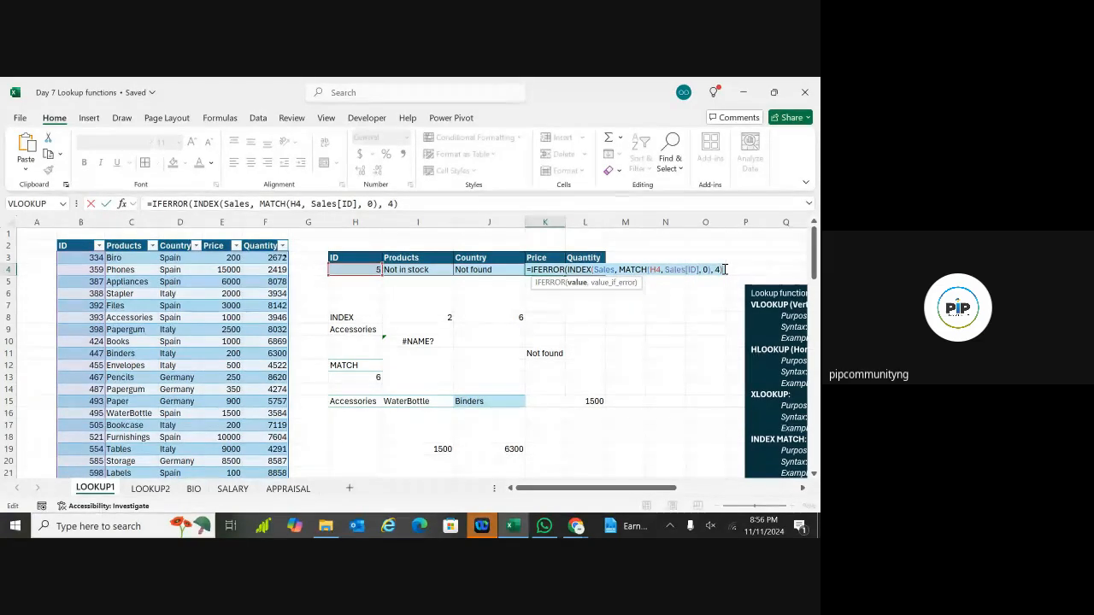
pyautogui.write(',')
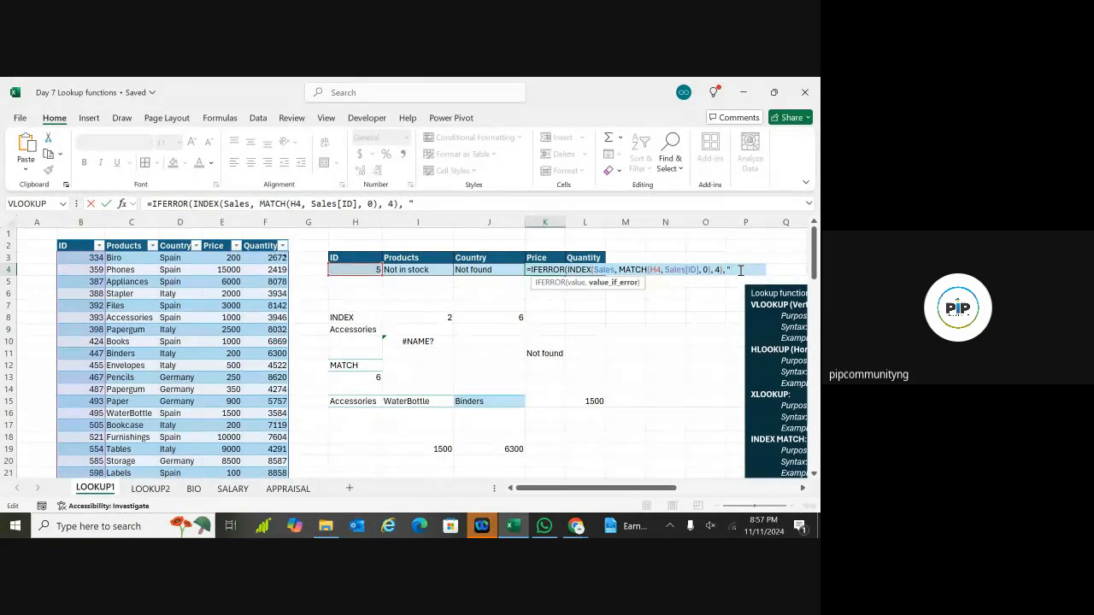
pyautogui.press('BackSpace')
pyautogui.press('BackSpace')
pyautogui.press('BackSpace')
pyautogui.write('Not found')
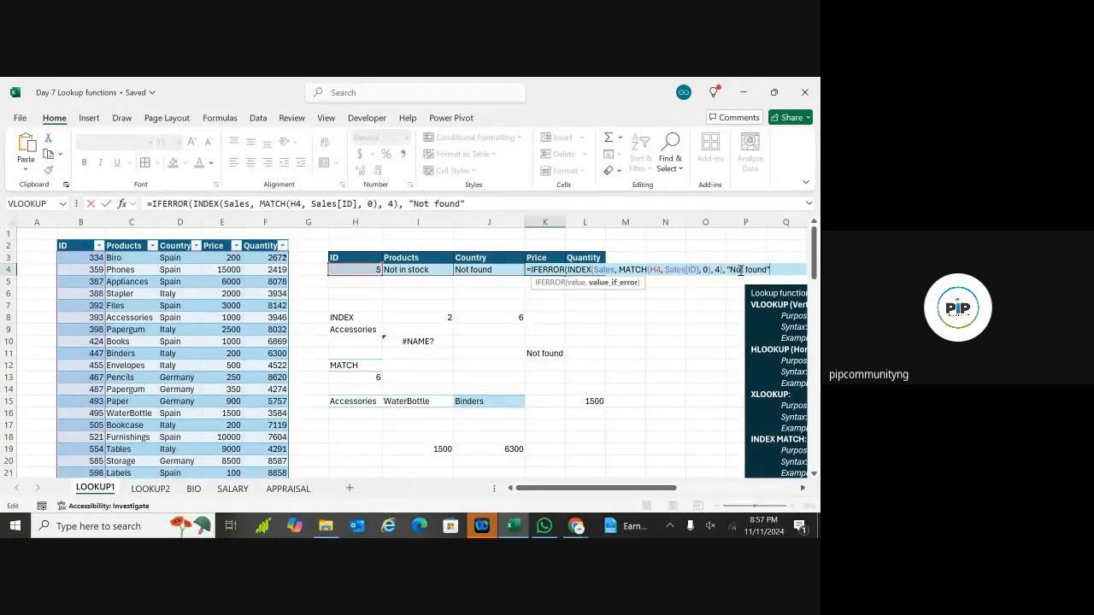
pyautogui.write('")')
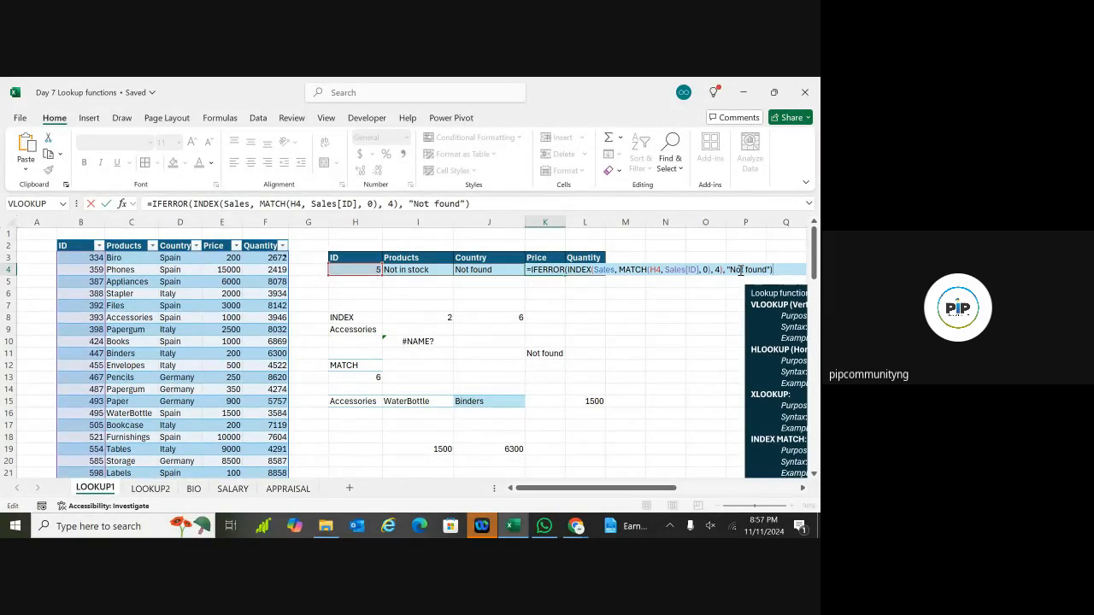
pyautogui.press('Return')
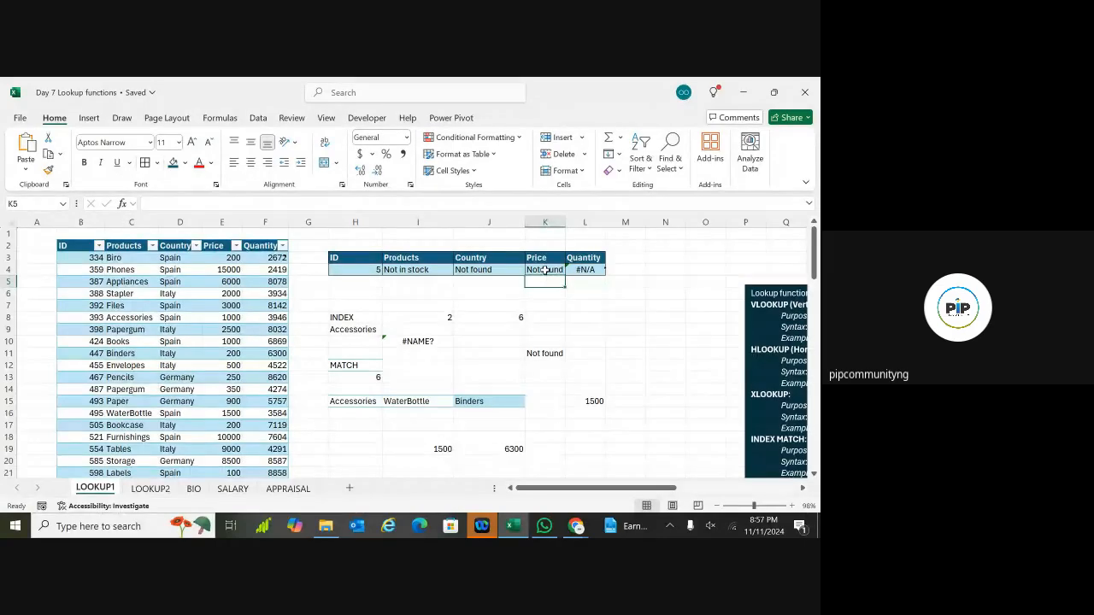
# Step: Wrap L4's Quantity lookup in IFERROR, correcting the IFFERROR typo
pyautogui.click(547, 270)
pyautogui.click(584, 270)
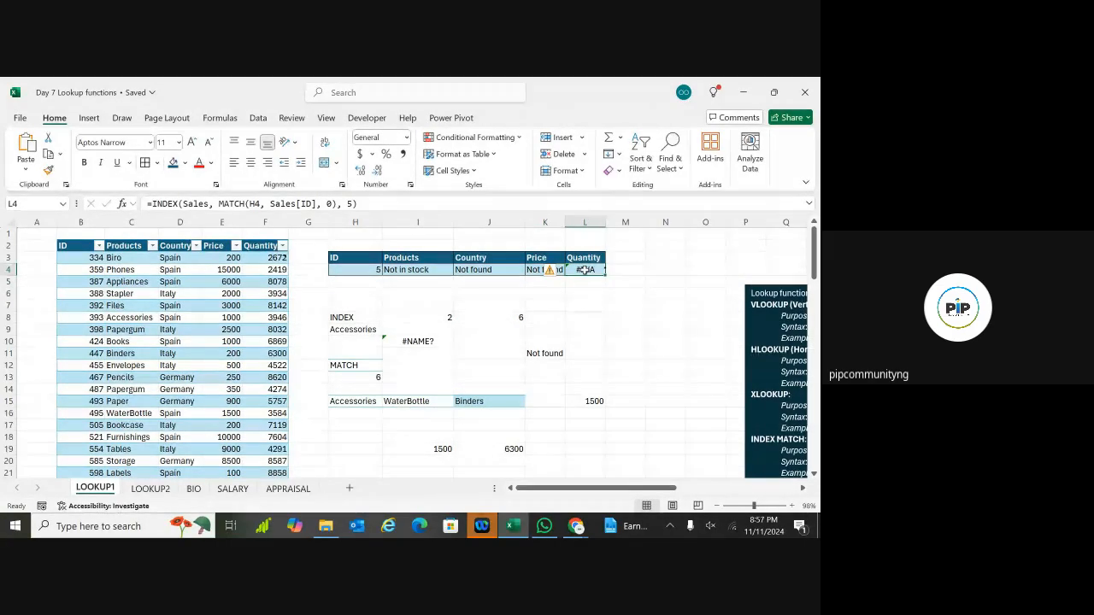
pyautogui.doubleClick(583, 270)
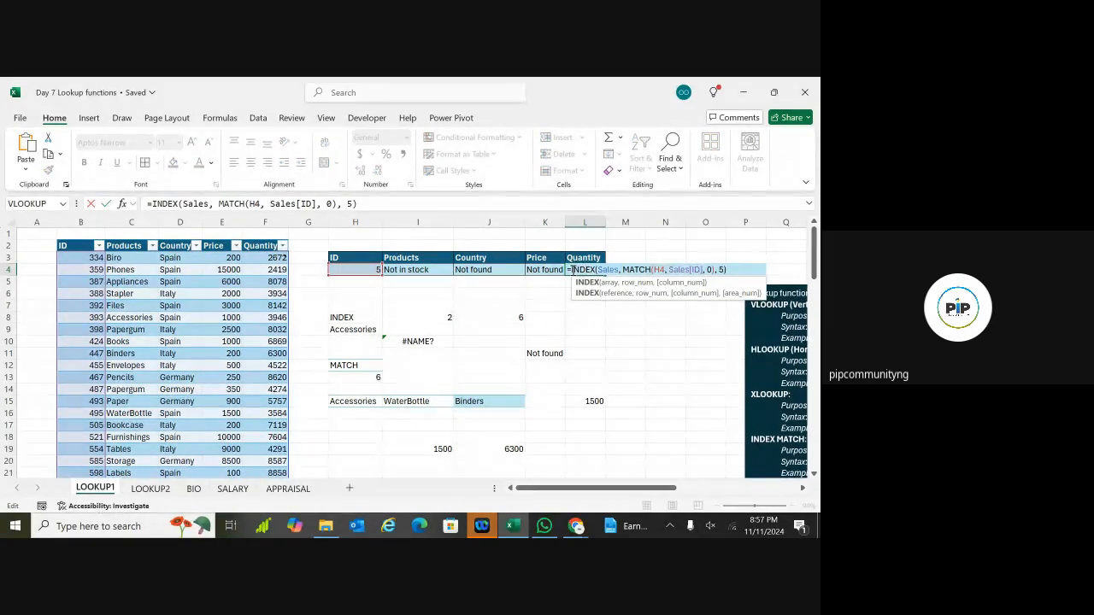
pyautogui.click(572, 270)
pyautogui.write('IFFE')
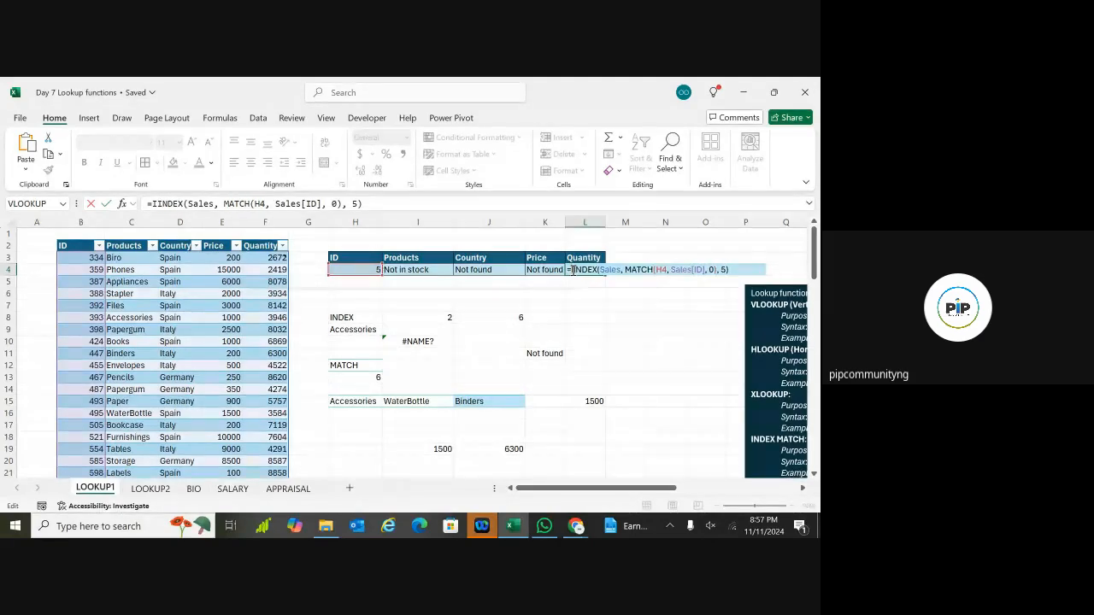
pyautogui.write('R')
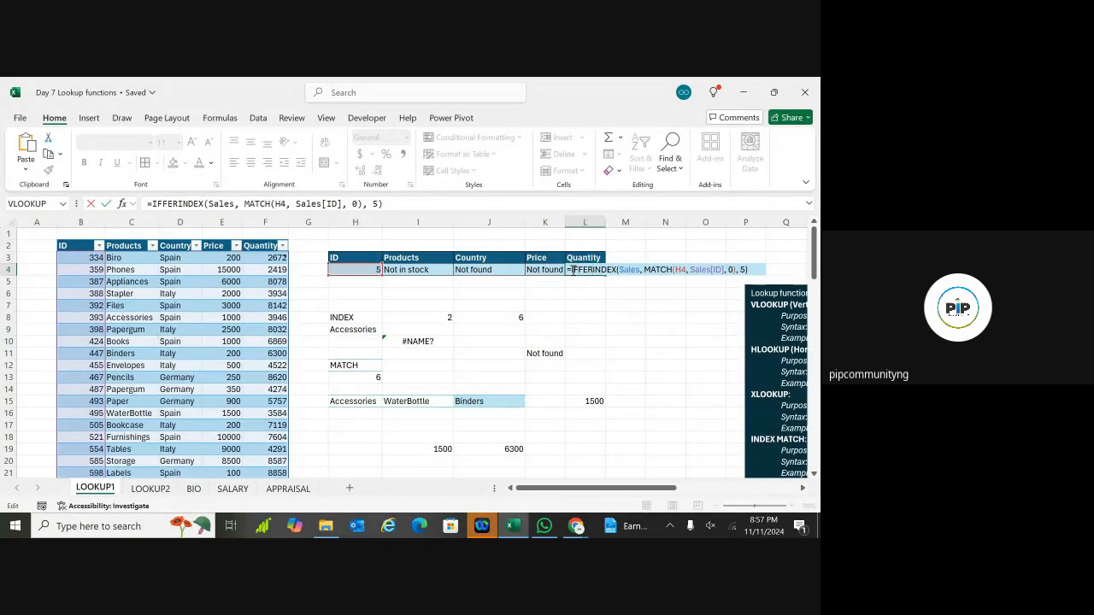
pyautogui.write('ROR')
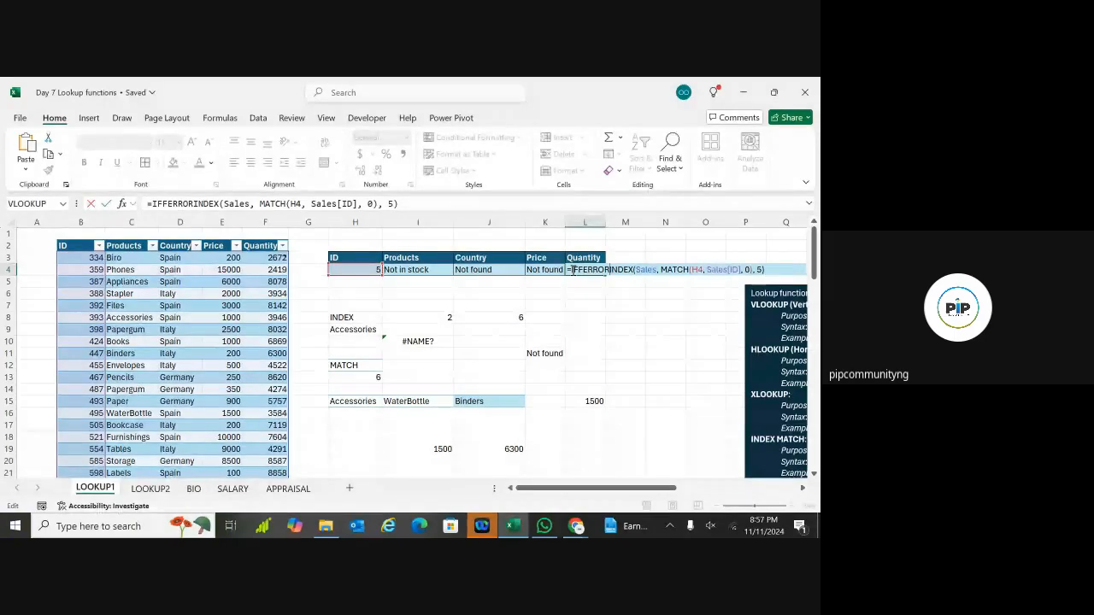
pyautogui.write('(')
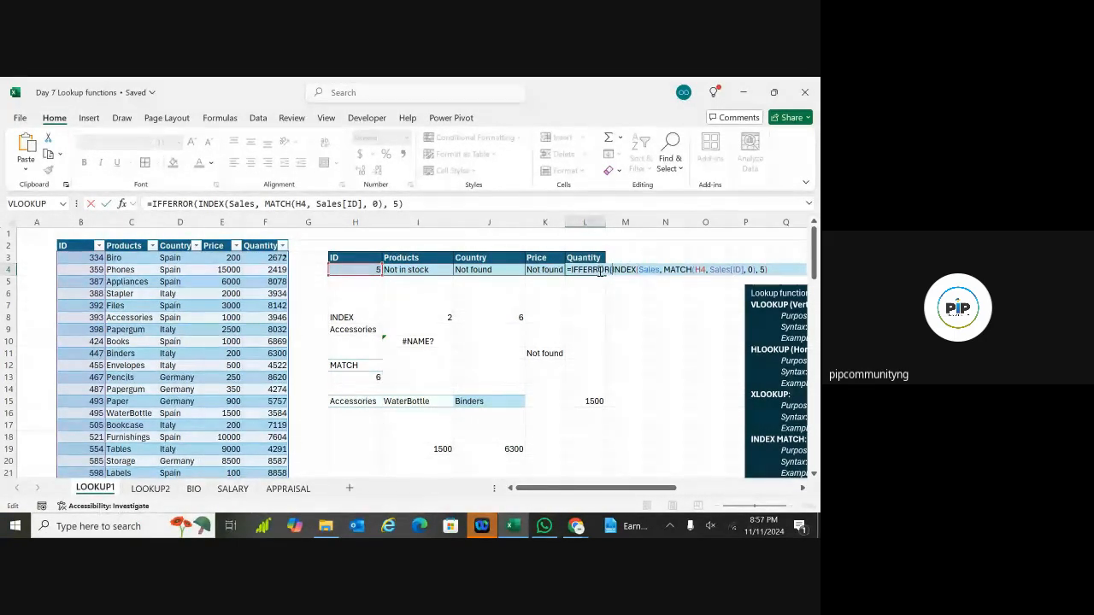
pyautogui.click(582, 269)
pyautogui.press('BackSpace')
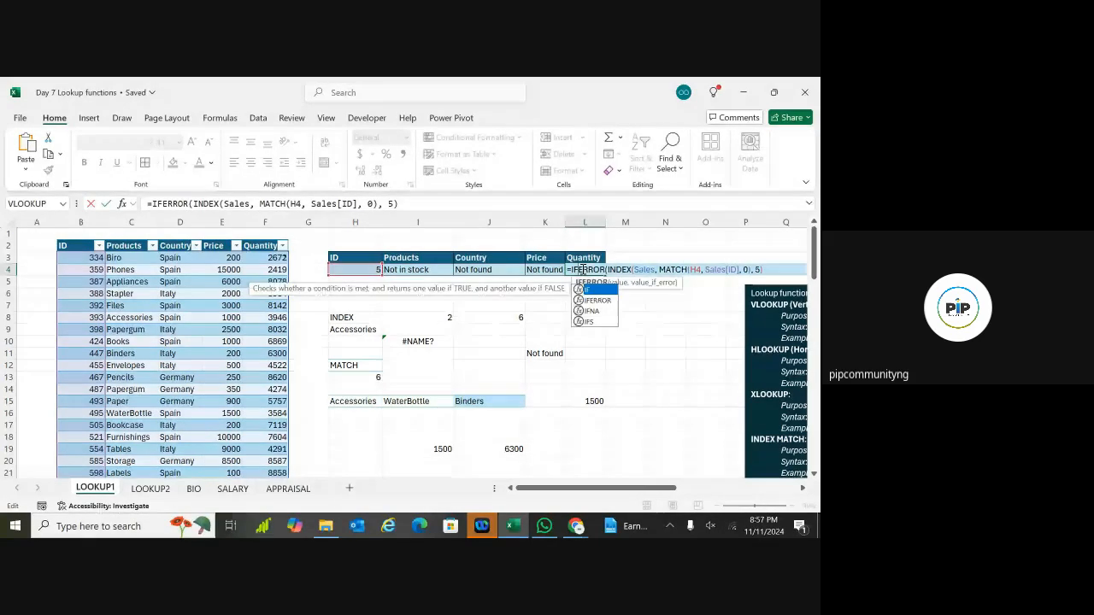
pyautogui.doubleClick(597, 300)
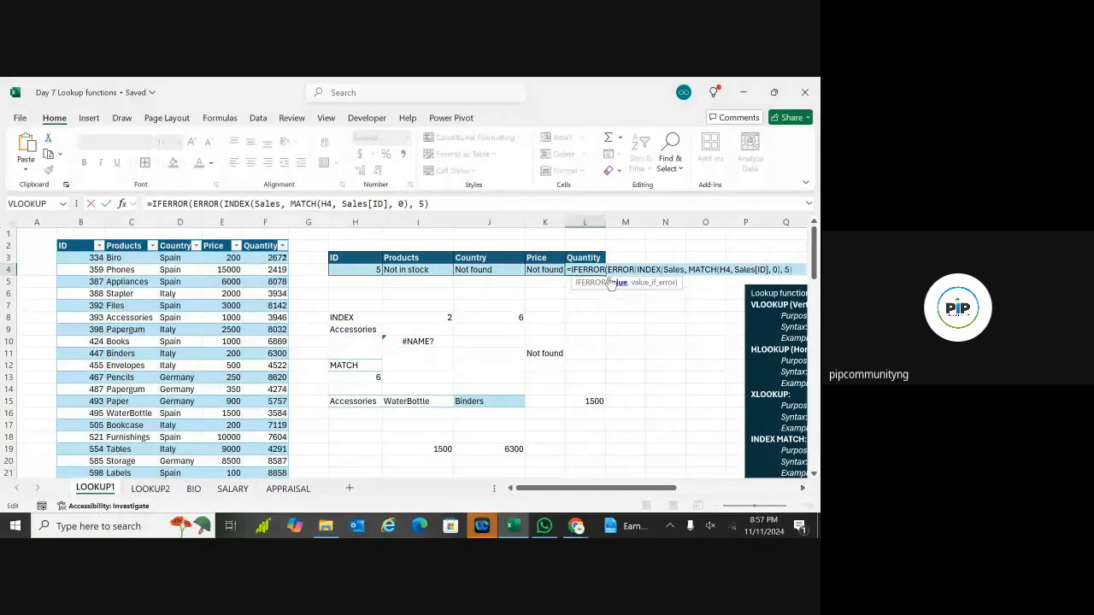
pyautogui.press('Delete')
pyautogui.press('Delete')
pyautogui.press('Delete')
pyautogui.press('Delete')
pyautogui.press('Delete')
pyautogui.press('Delete')
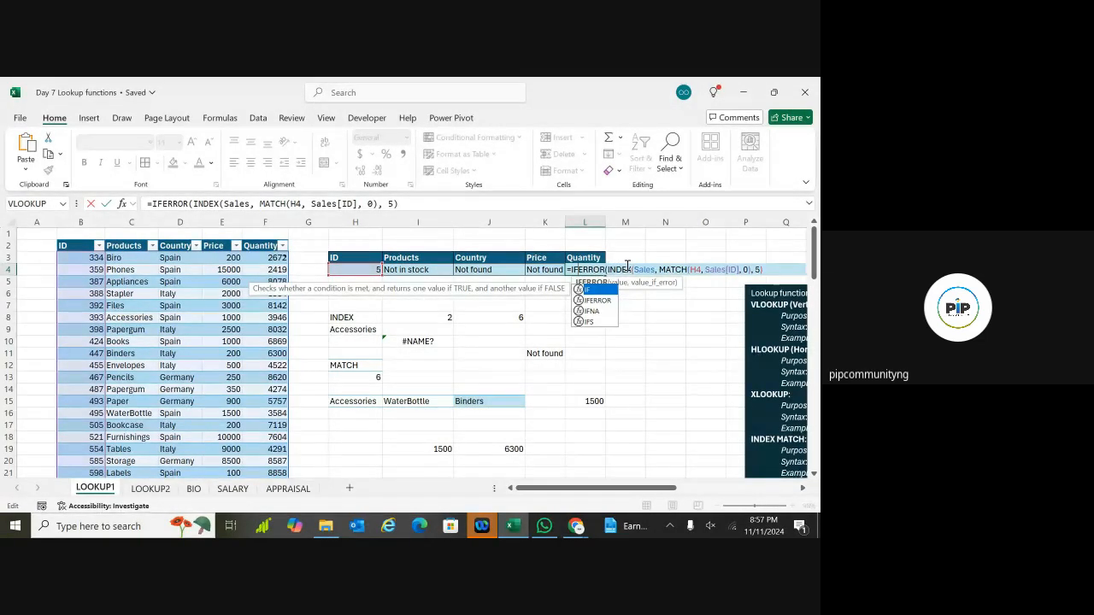
pyautogui.click(606, 270)
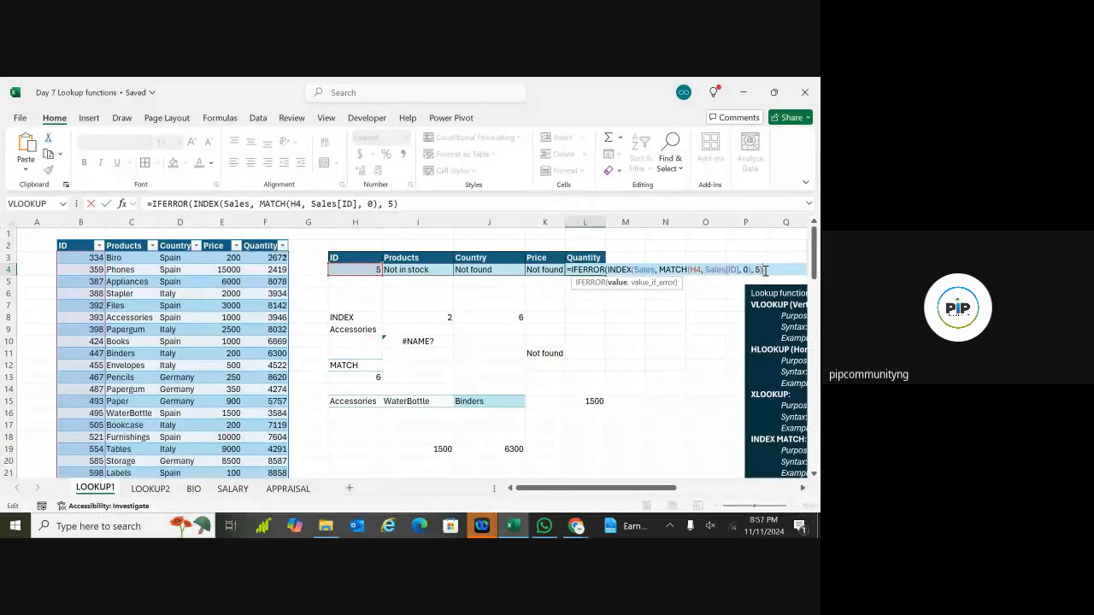
# Step: Add "Not found" as L4's fallback so ID 5 shows Not found
pyautogui.write(',')
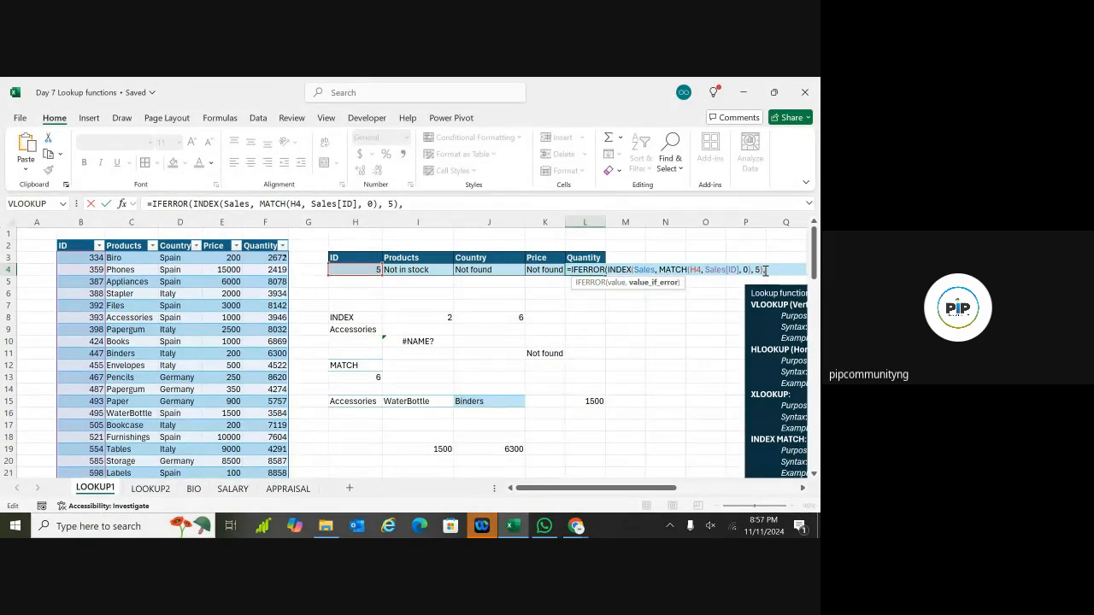
pyautogui.write(' "nO')
pyautogui.press('BackSpace')
pyautogui.press('BackSpace')
pyautogui.write('Not founf')
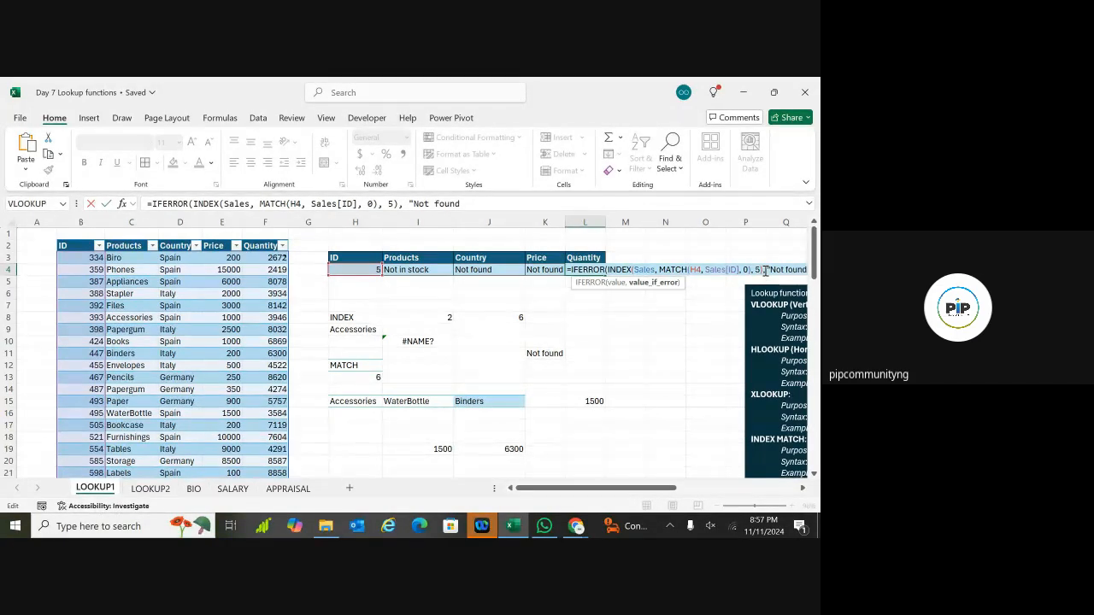
pyautogui.write('"')
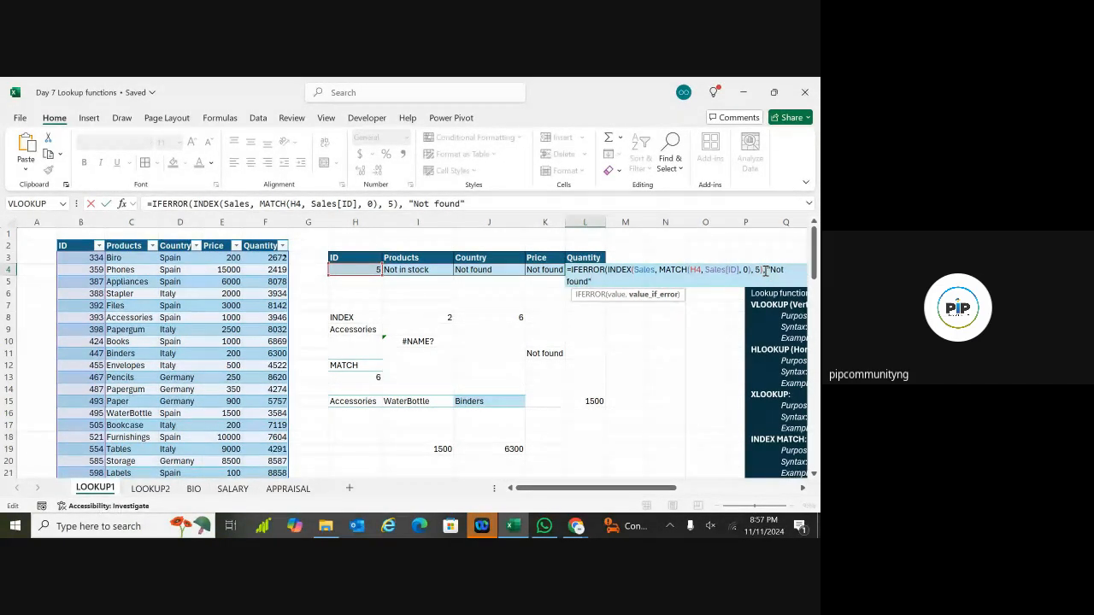
pyautogui.press('Return')
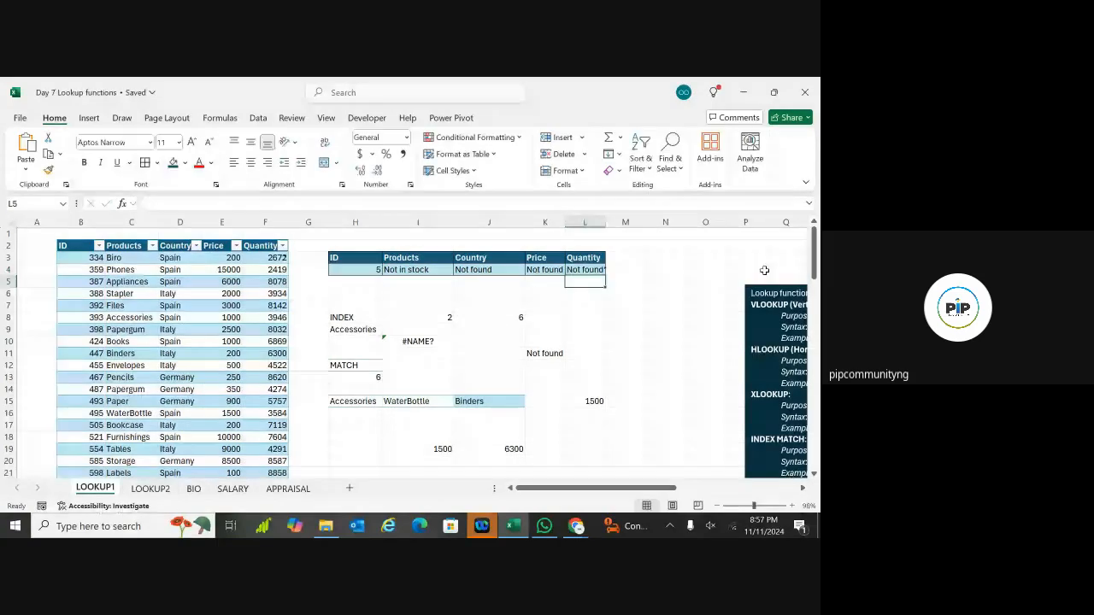
# Step: Widen column K so the lookup results fit
pyautogui.moveTo(564, 224); pyautogui.dragTo(585, 224)
pyautogui.click(405, 307)
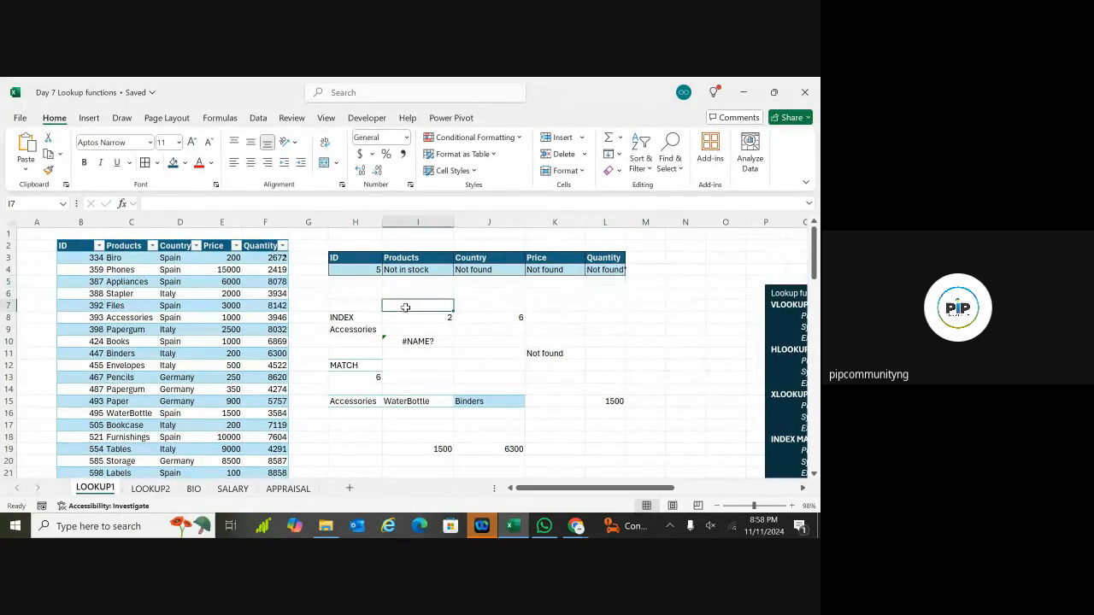
pyautogui.click(359, 269)
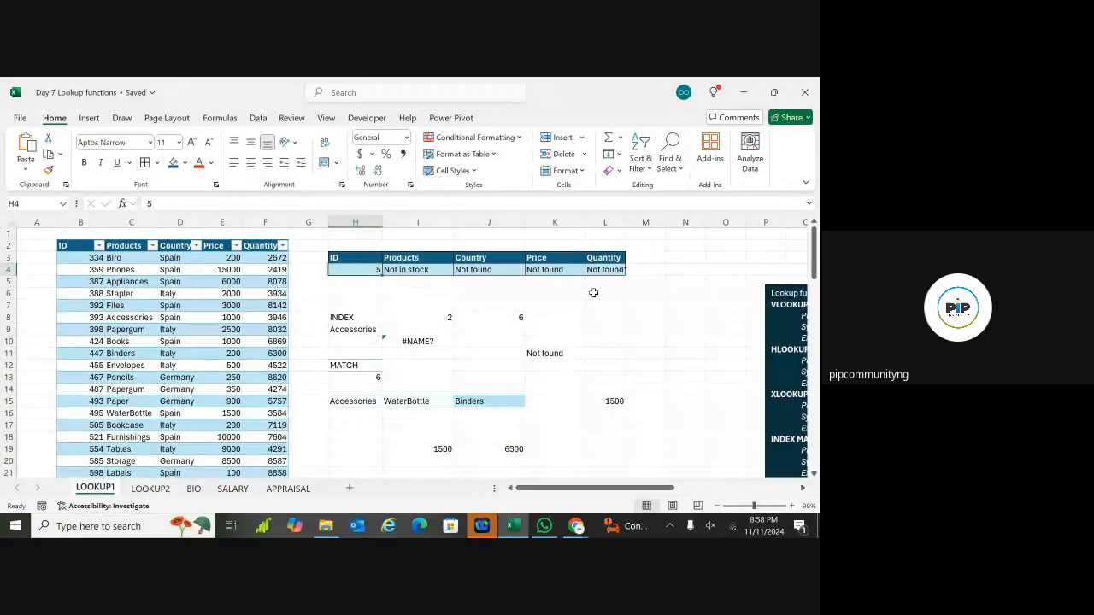
# Step: Change the lookup ID in H4 from 500 to 424, returning Books, Spain, 1000 and 6869
pyautogui.doubleClick(376, 270)
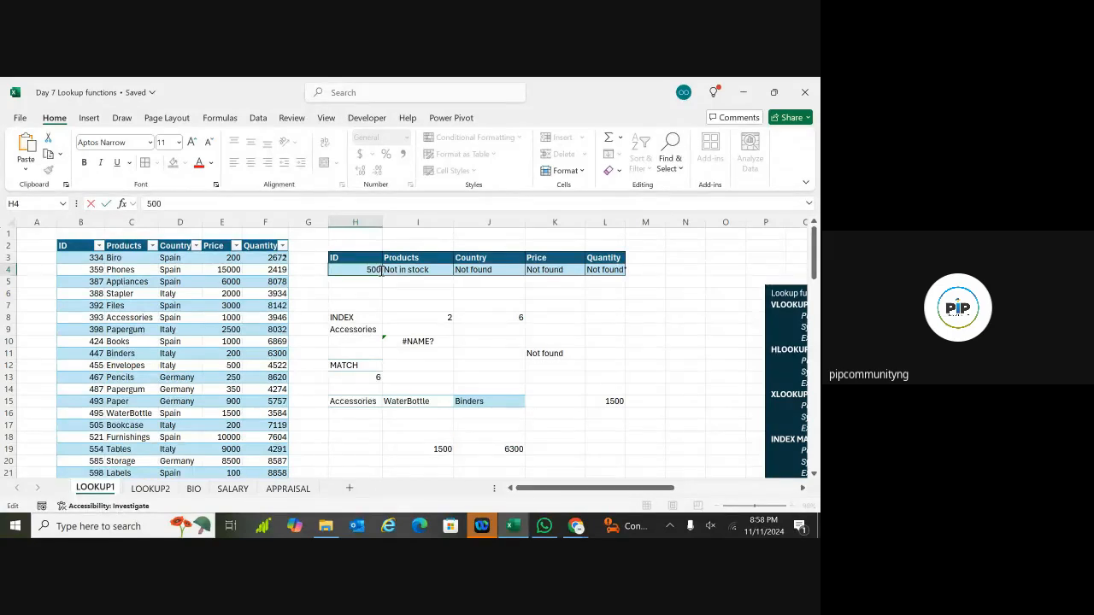
pyautogui.press('Return')
pyautogui.doubleClick(377, 271)
pyautogui.press('BackSpace')
pyautogui.press('BackSpace')
pyautogui.press('BackSpace')
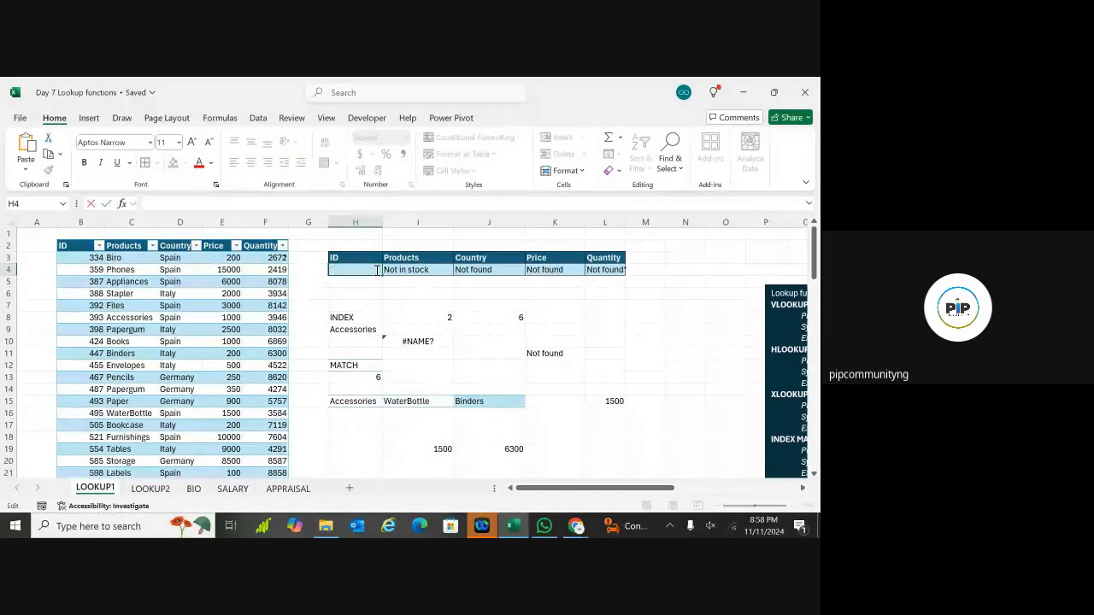
pyautogui.write('424')
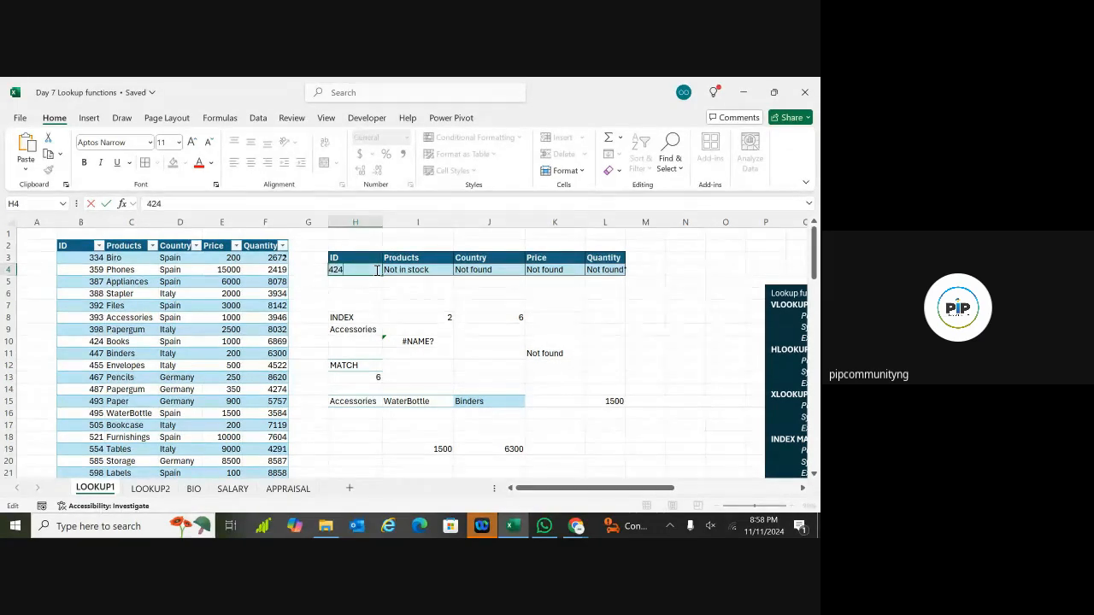
pyautogui.press('Return')
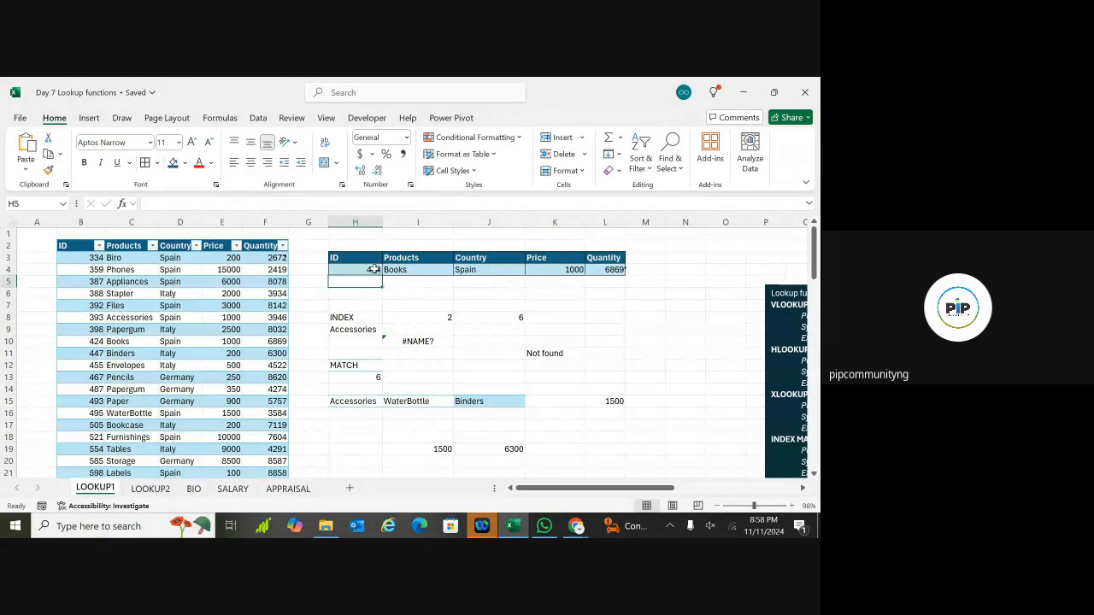
pyautogui.click(373, 270)
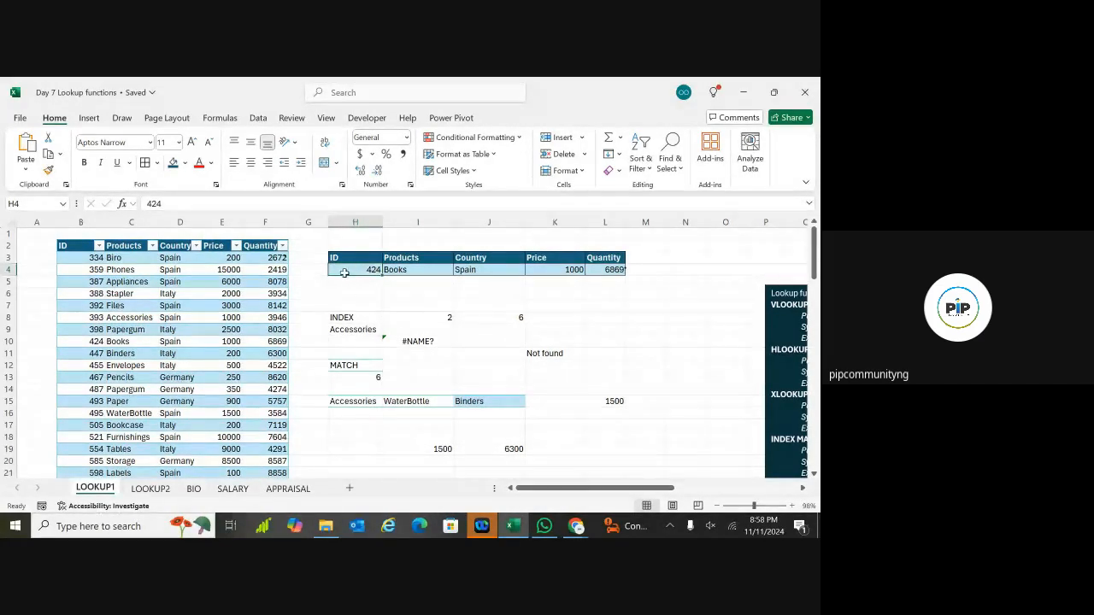
# Step: Give H4 list data validation with source =$B$3:$B$22
pyautogui.click(359, 294)
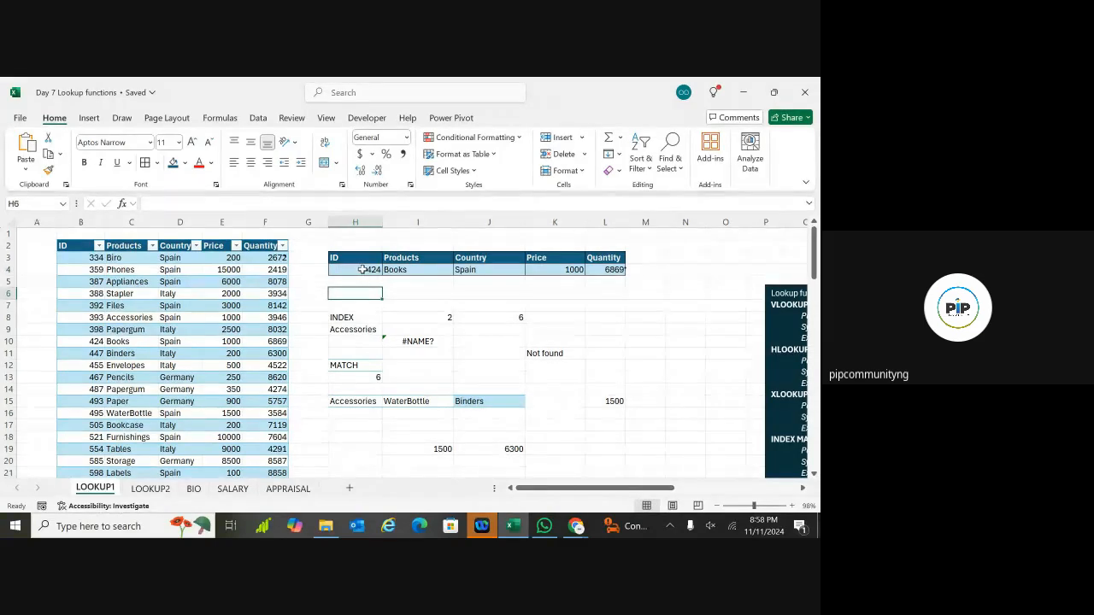
pyautogui.click(366, 269)
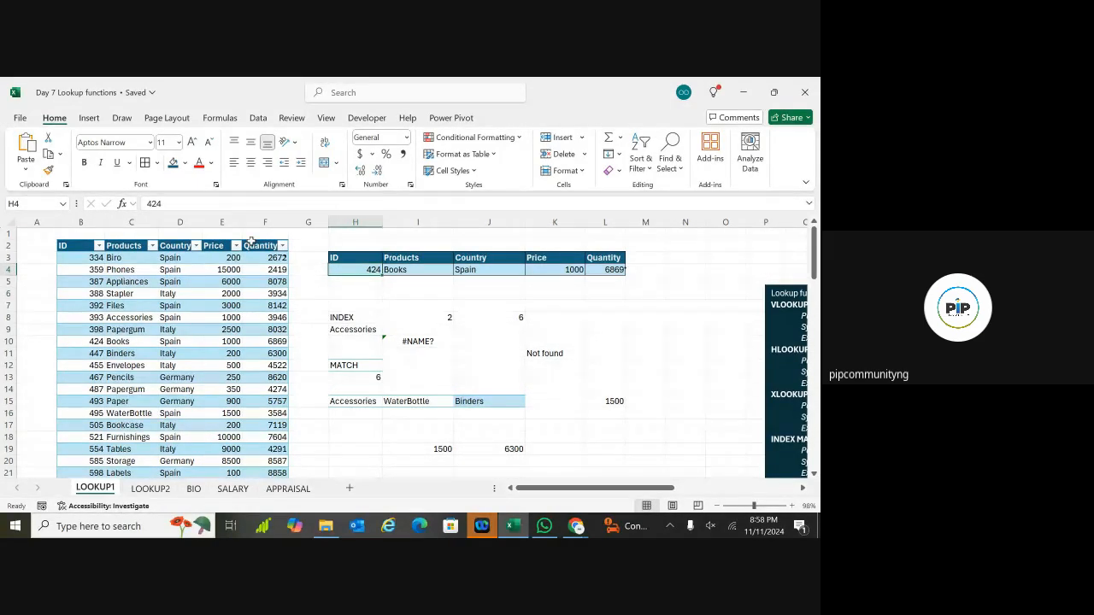
pyautogui.click(258, 119)
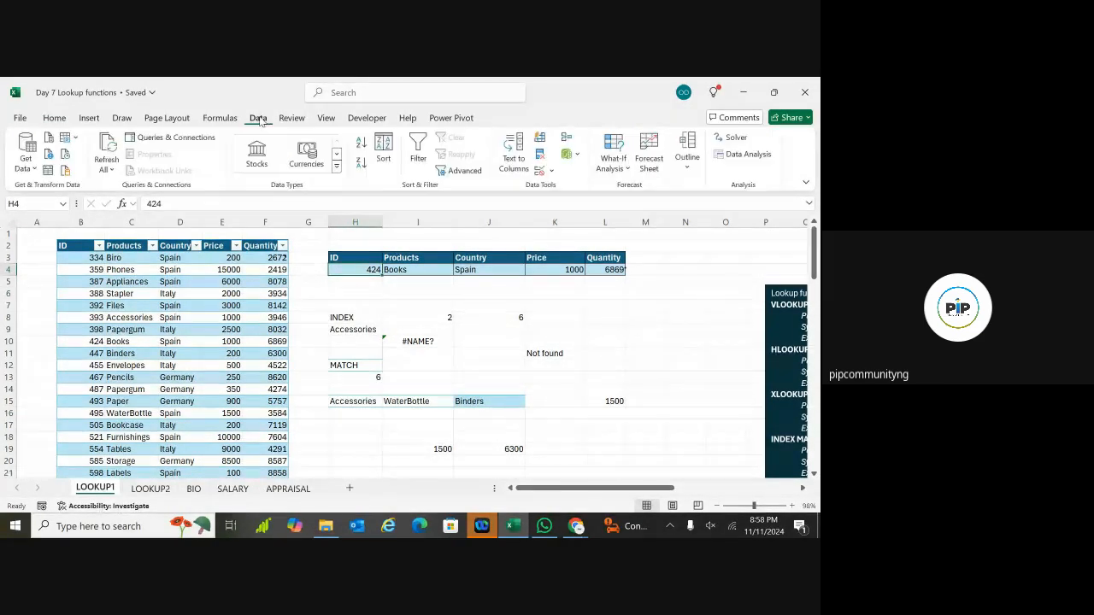
pyautogui.click(540, 170)
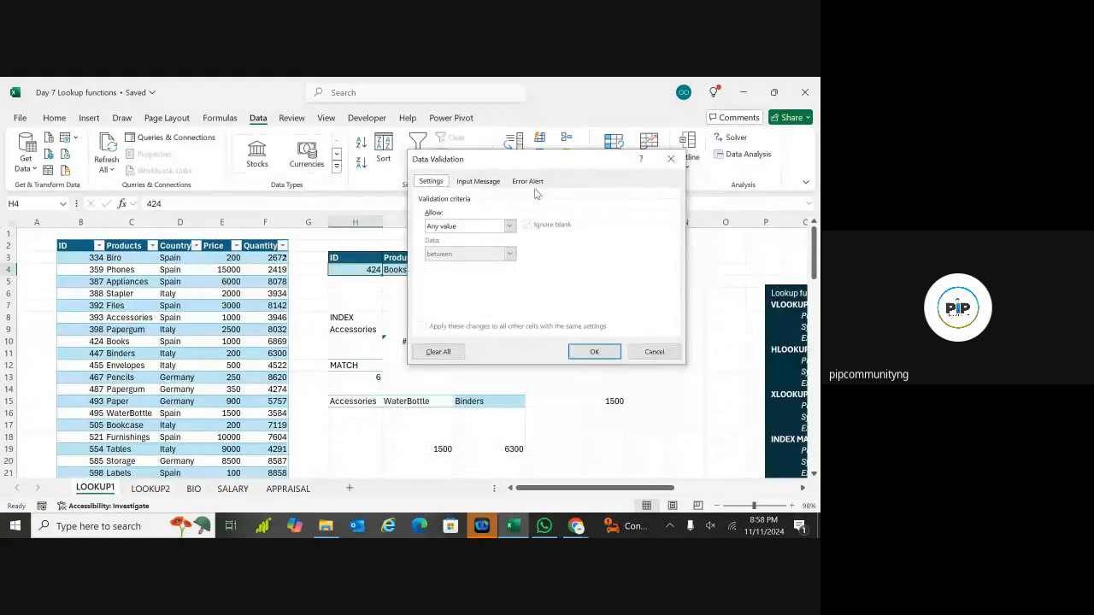
pyautogui.click(508, 228)
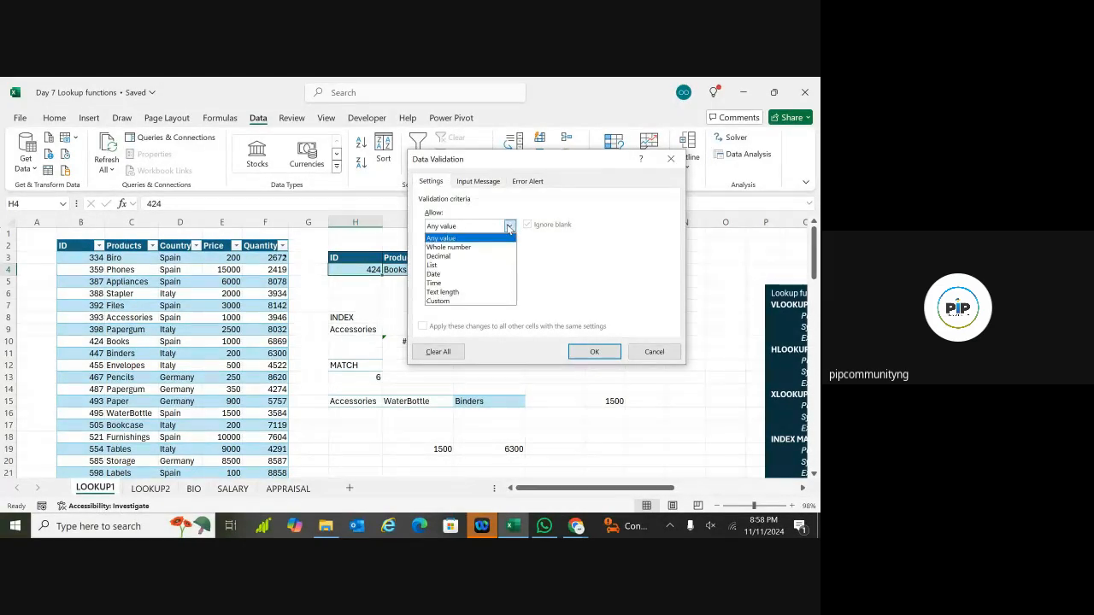
pyautogui.click(453, 263)
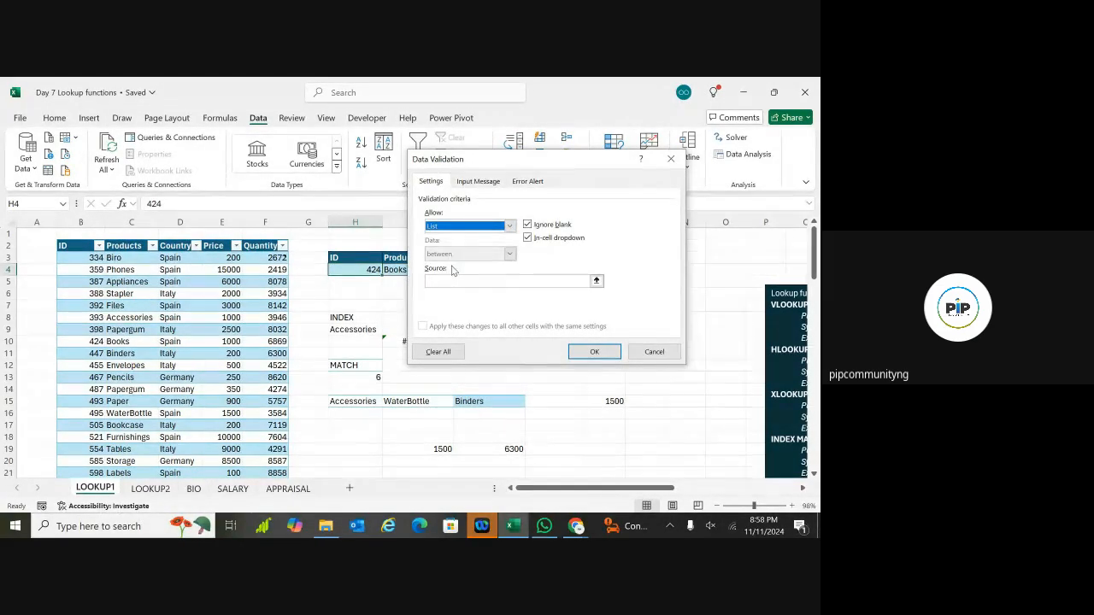
pyautogui.click(481, 190)
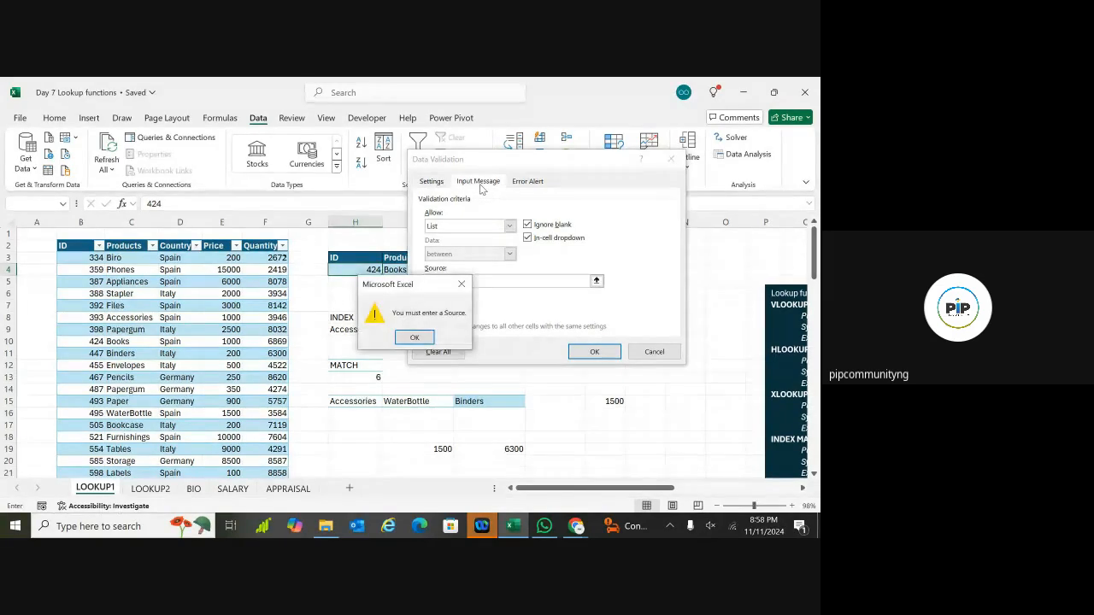
pyautogui.click(428, 336)
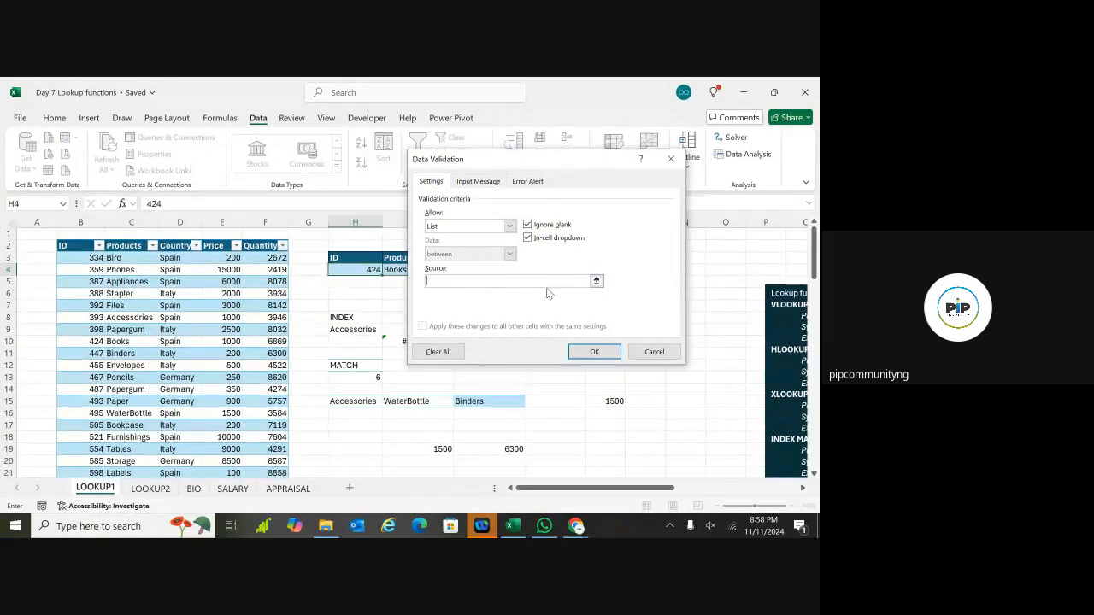
pyautogui.click(91, 259)
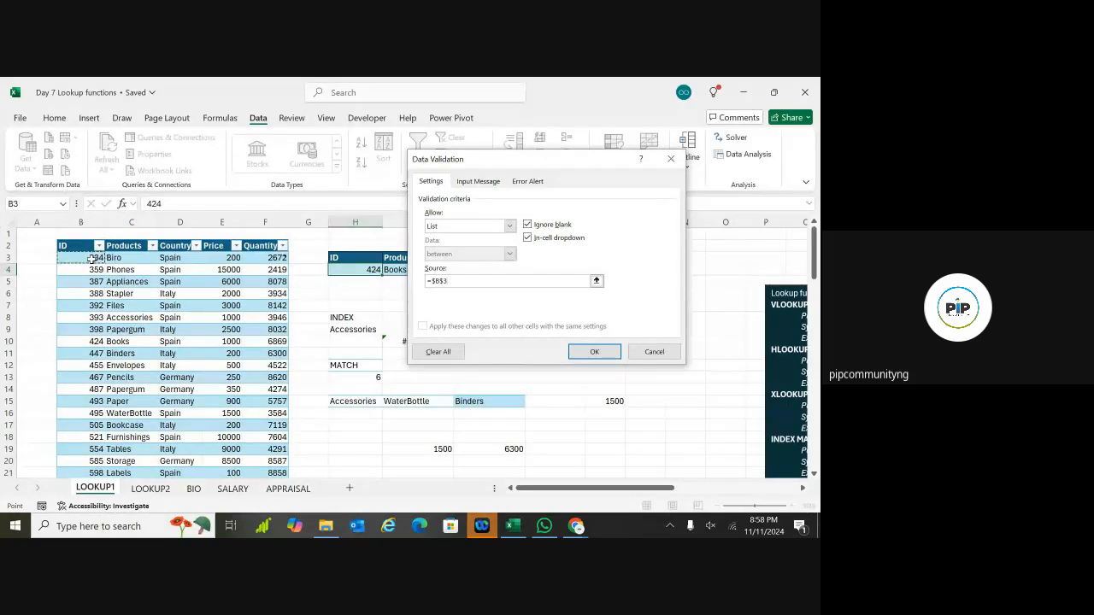
pyautogui.moveTo(91, 258); pyautogui.dragTo(95, 466)
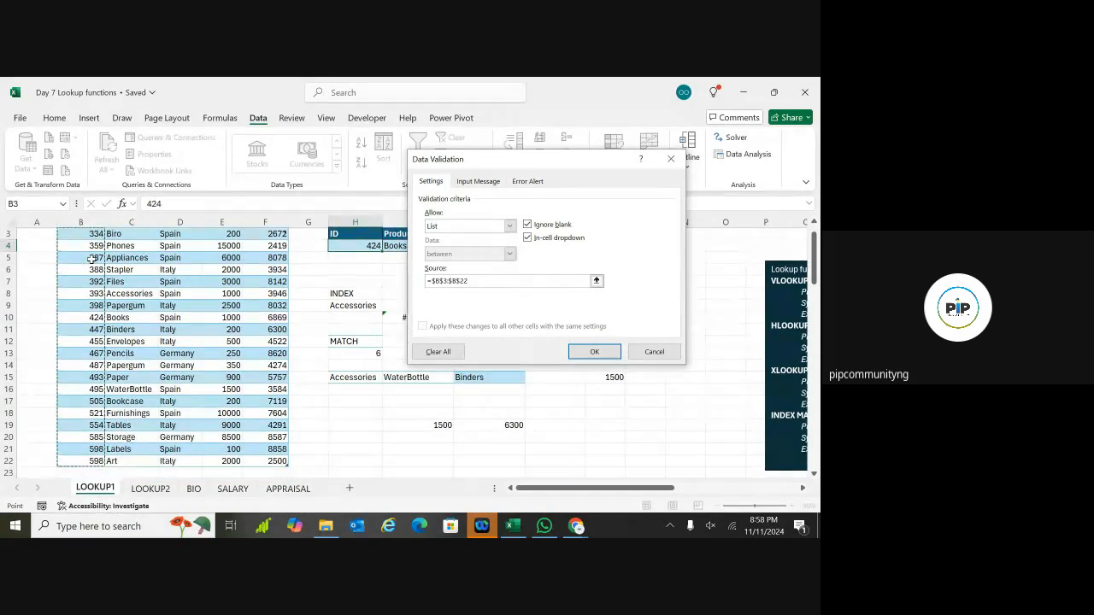
# Step: Add an "Enter ID" input message and an "ID NOT FOUND" stop alert, then apply
pyautogui.click(478, 181)
pyautogui.click(467, 294)
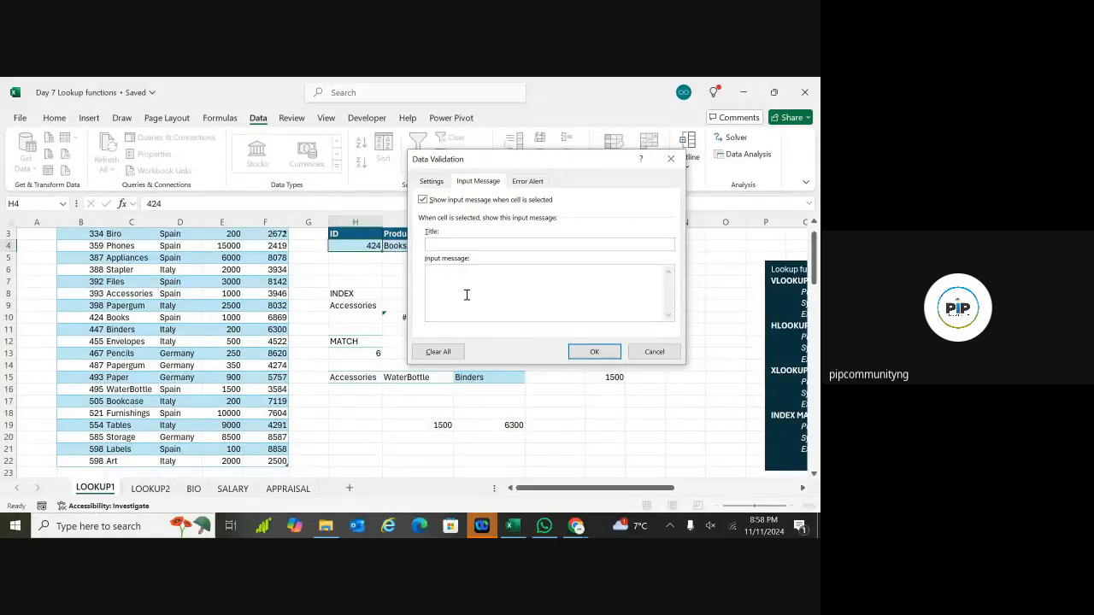
pyautogui.write('Enter ID')
pyautogui.click(525, 182)
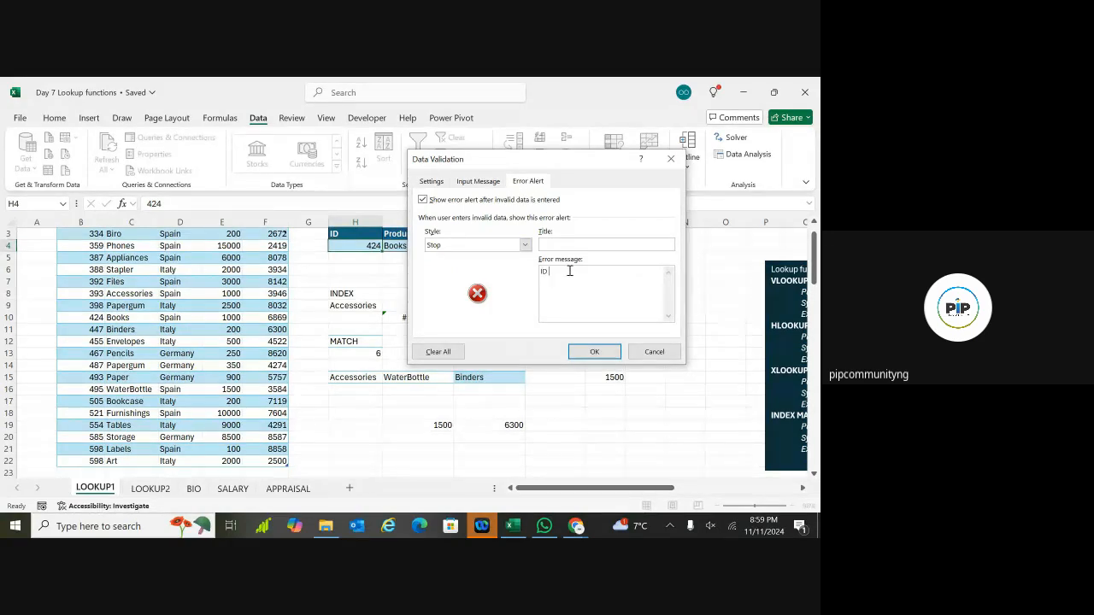
pyautogui.write('NOT FOUND')
pyautogui.click(594, 352)
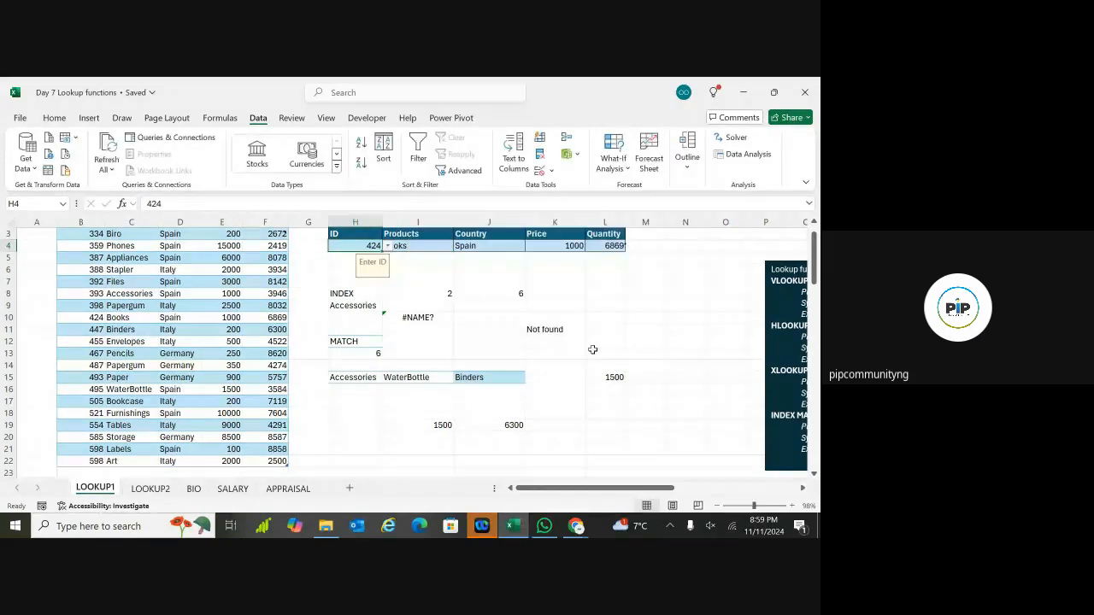
# Step: Pick IDs 455, 392, then 387 from H4's dropdown, and select the old practice cells G7:M23
pyautogui.click(388, 247)
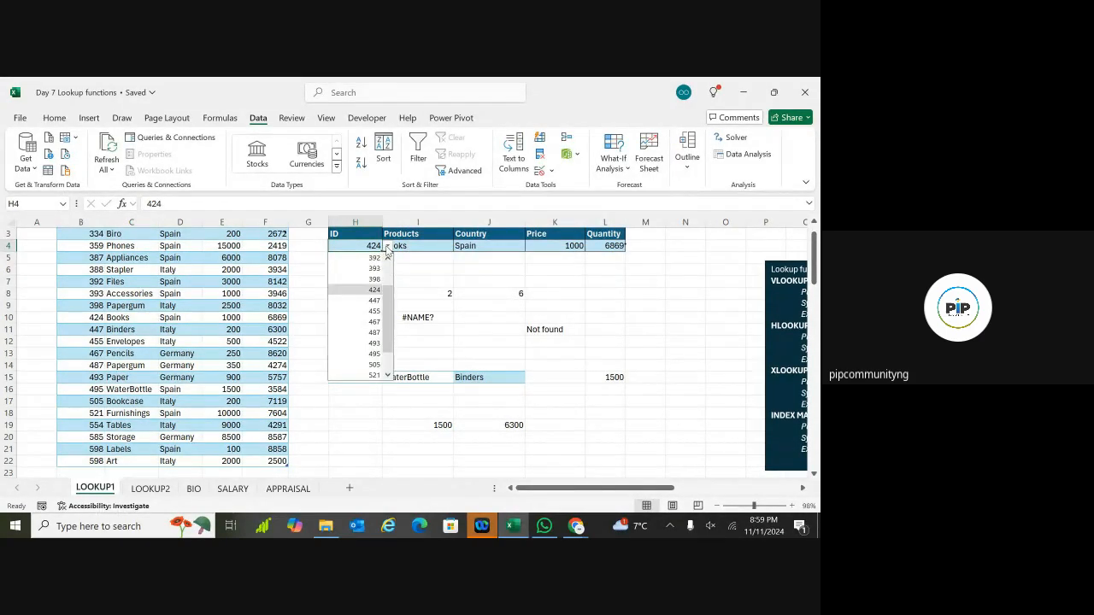
pyautogui.click(375, 307)
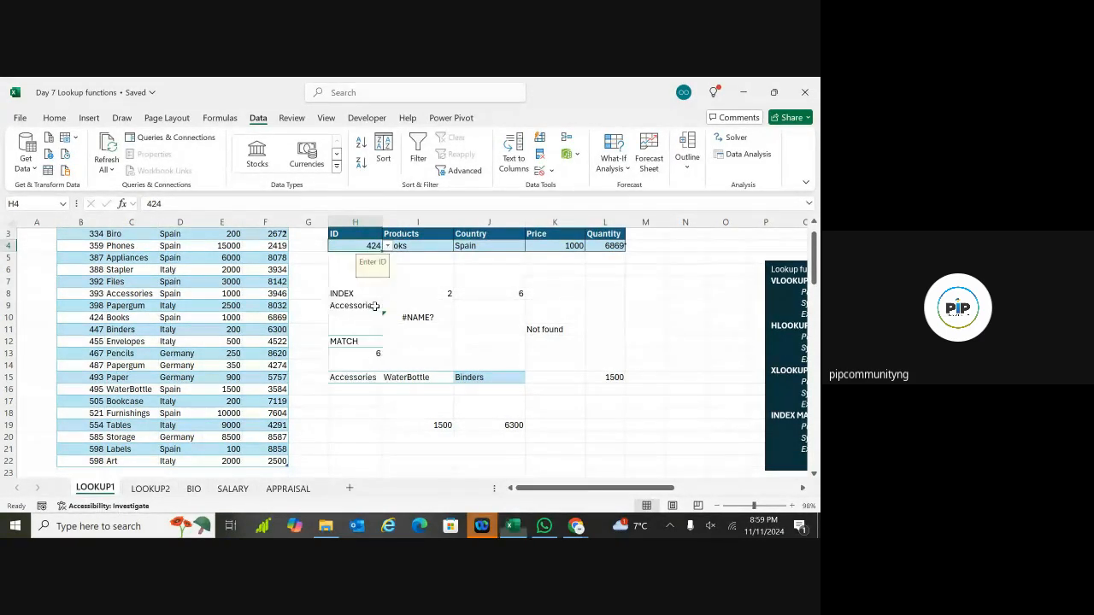
pyautogui.click(387, 246)
pyautogui.click(376, 300)
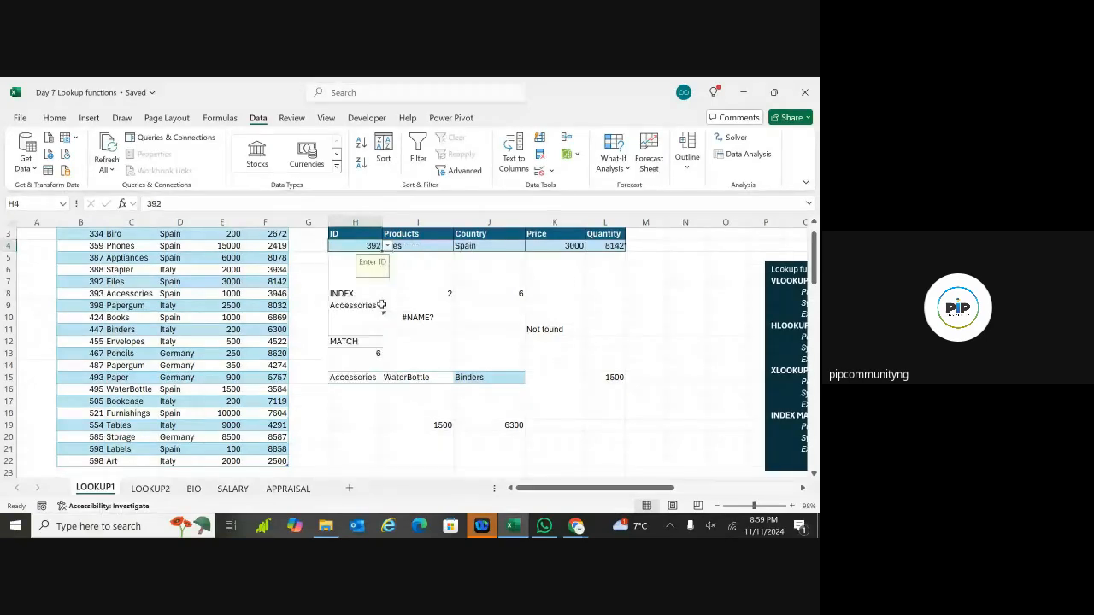
pyautogui.click(388, 246)
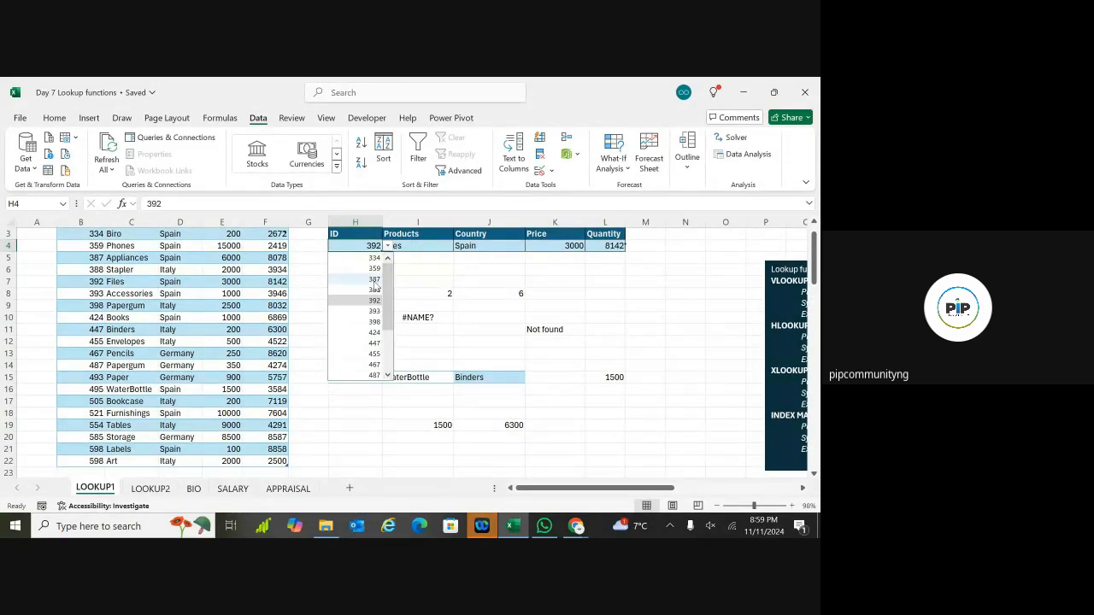
pyautogui.click(376, 279)
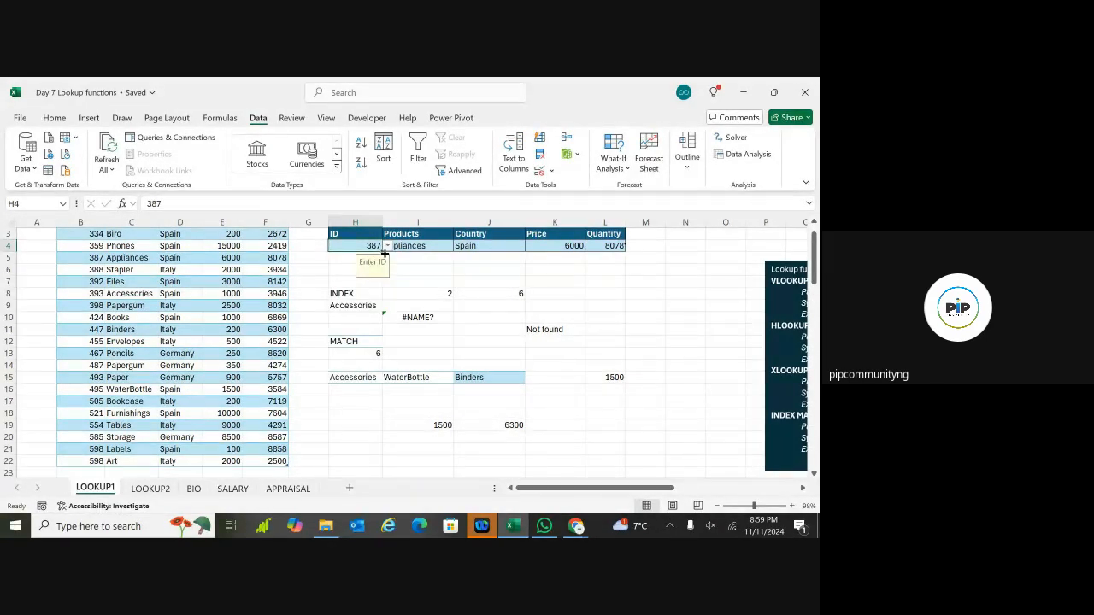
pyautogui.moveTo(396, 289)
pyautogui.mouseDown()
pyautogui.moveTo(336, 279)
pyautogui.moveTo(609, 479)
pyautogui.moveTo(625, 444)
pyautogui.moveTo(646, 435)
pyautogui.mouseUp()
# Step: Choose ID 424 from H4's dropdown and check the returned Books row and its XLOOKUP formula
pyautogui.click(694, 402)
pyautogui.scroll(2, 695, 402)
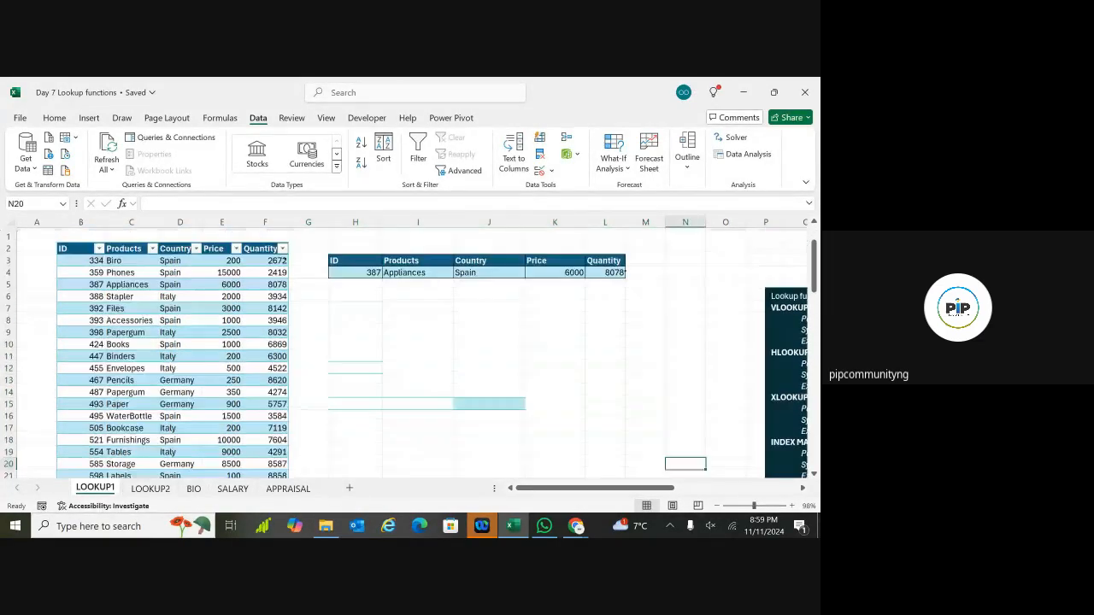
pyautogui.click(368, 270)
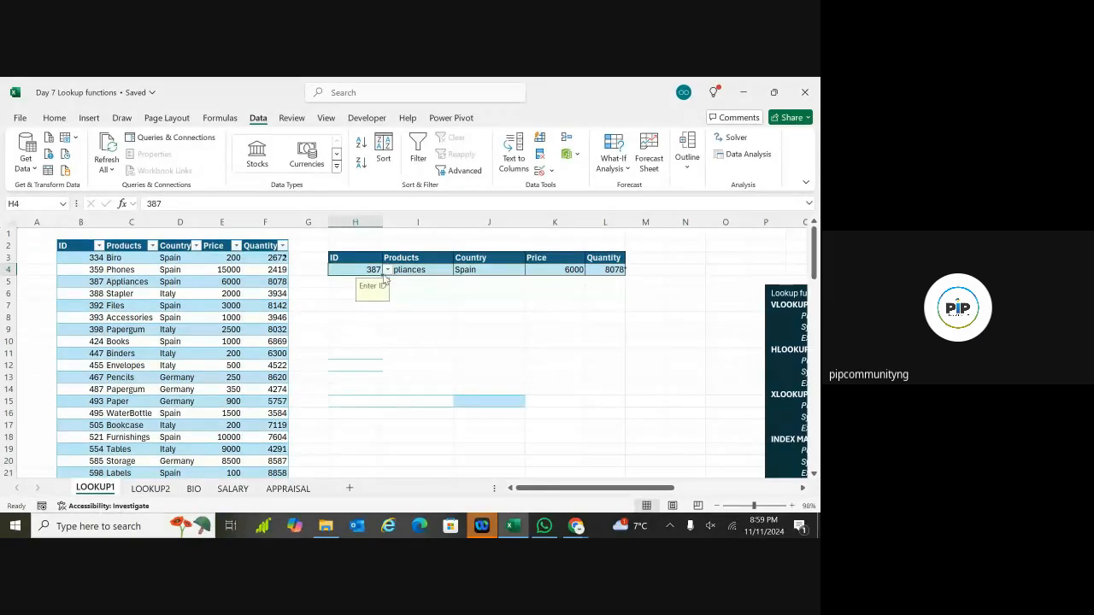
pyautogui.click(387, 271)
pyautogui.click(375, 355)
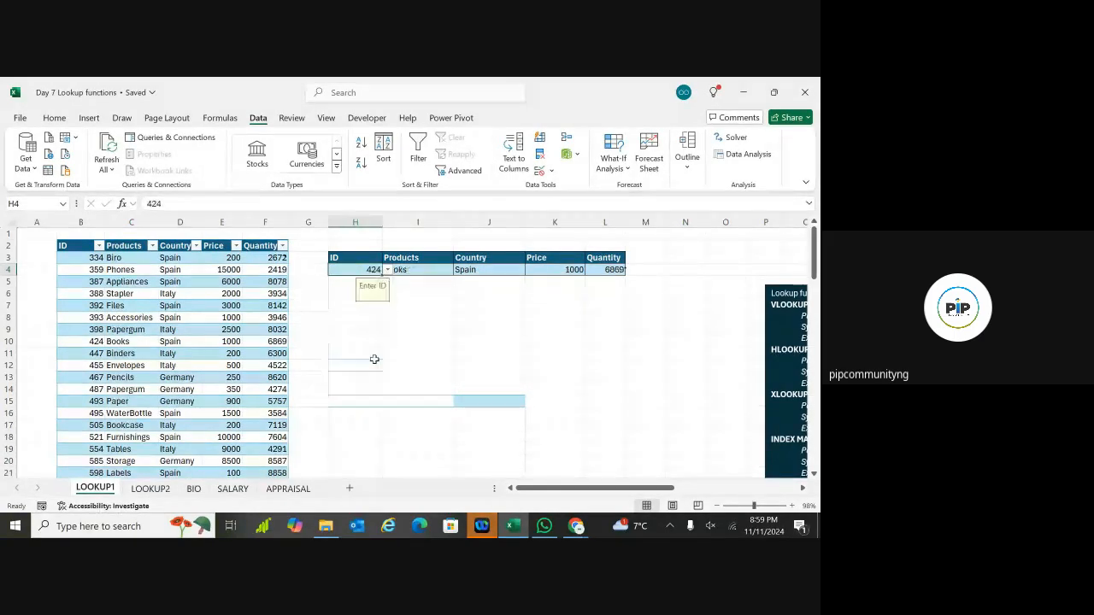
pyautogui.click(408, 291)
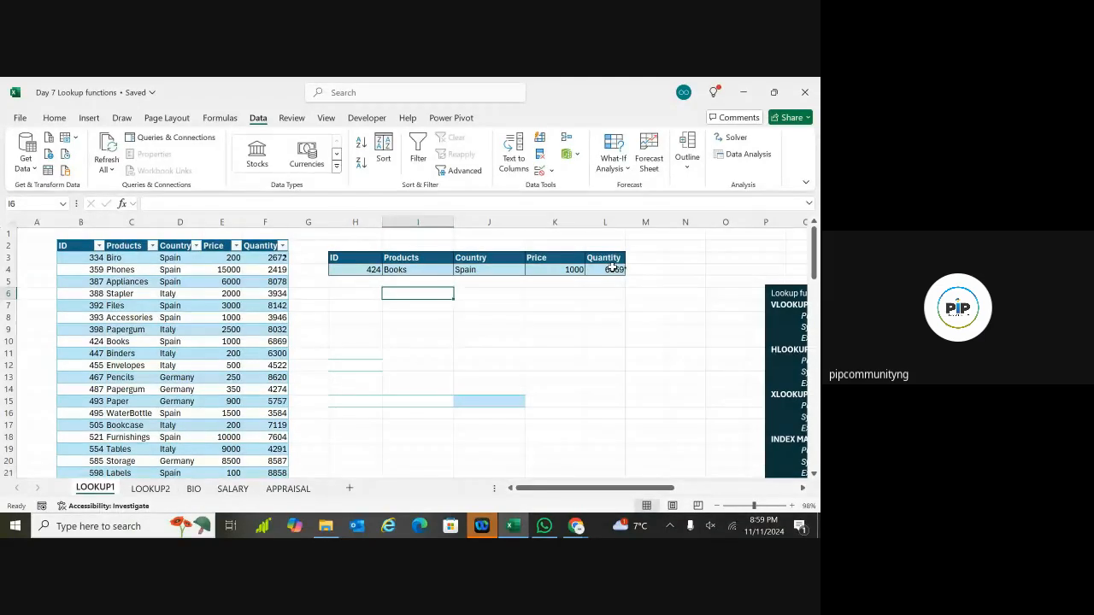
pyautogui.click(392, 269)
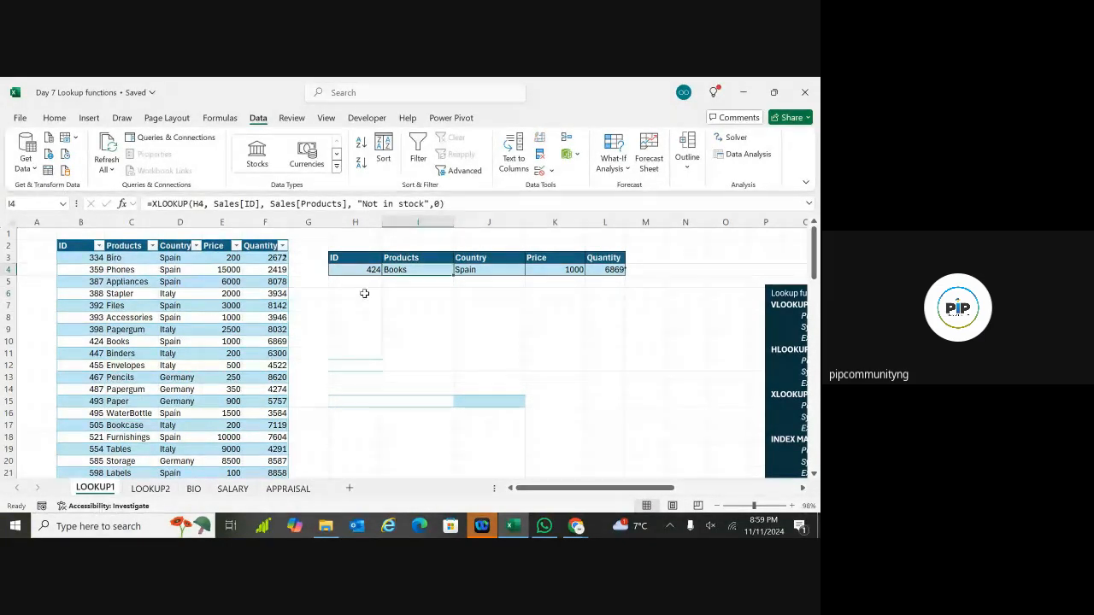
pyautogui.click(364, 293)
pyautogui.click(366, 270)
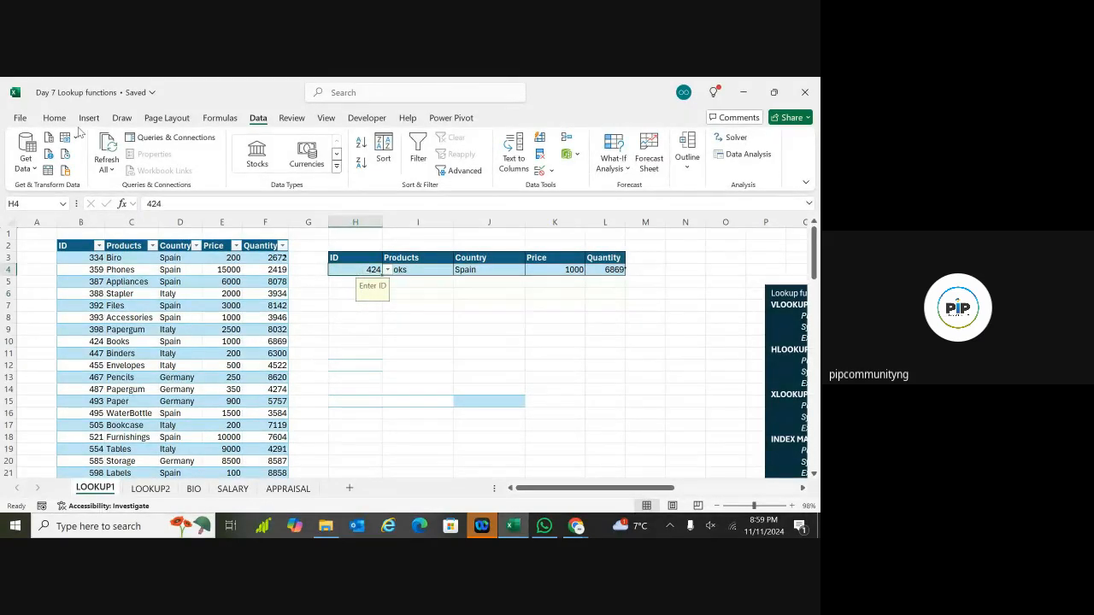
# Step: Unlock cell H4 with Home > Format > Lock Cell so it stays editable
pyautogui.click(54, 118)
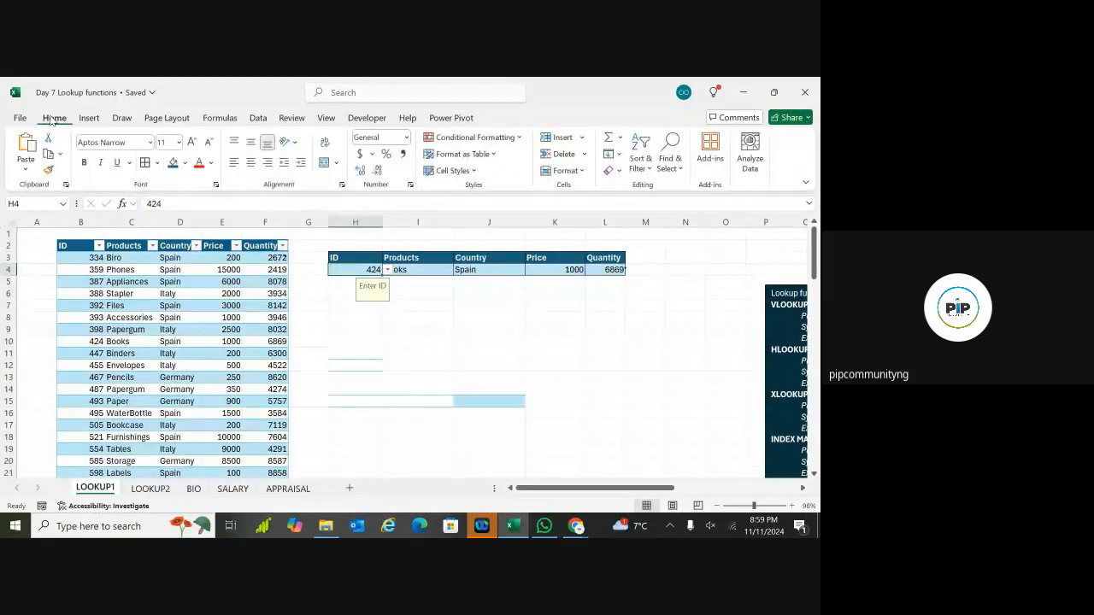
pyautogui.click(581, 171)
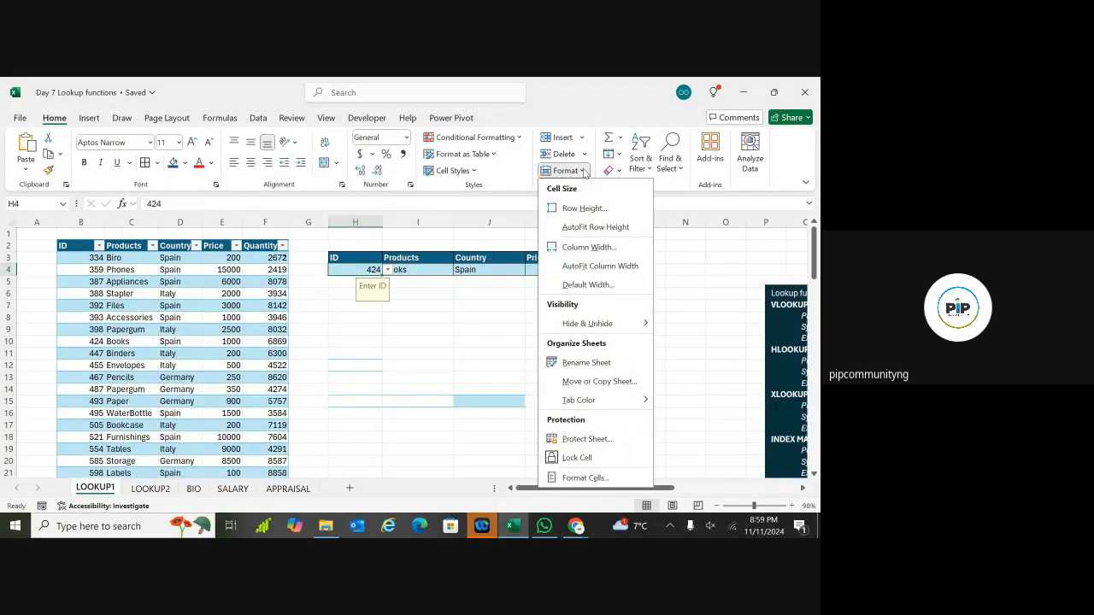
pyautogui.click(556, 458)
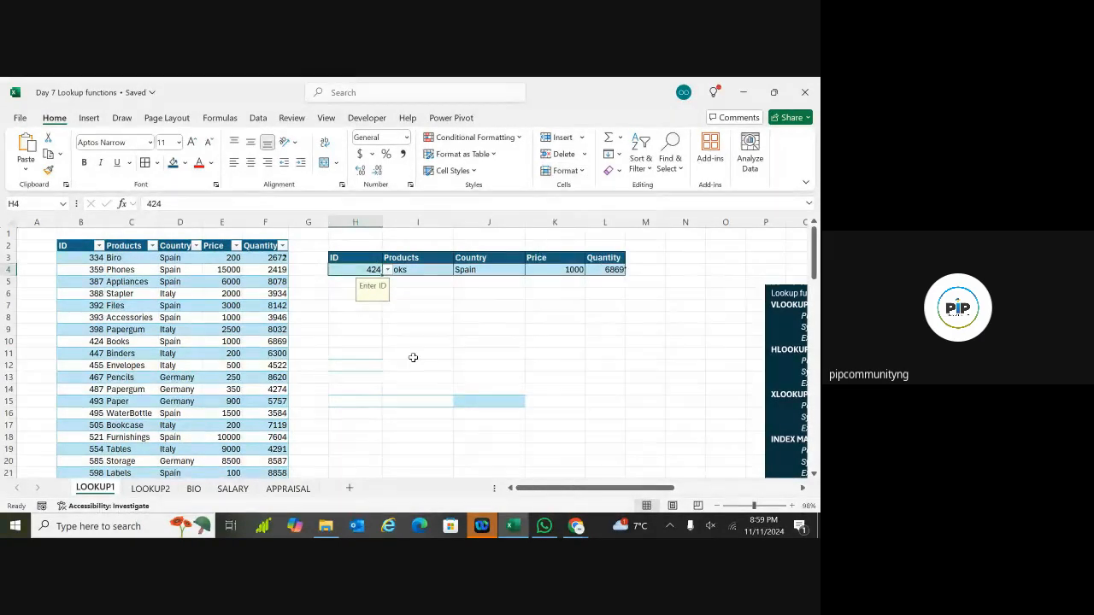
pyautogui.doubleClick(365, 272)
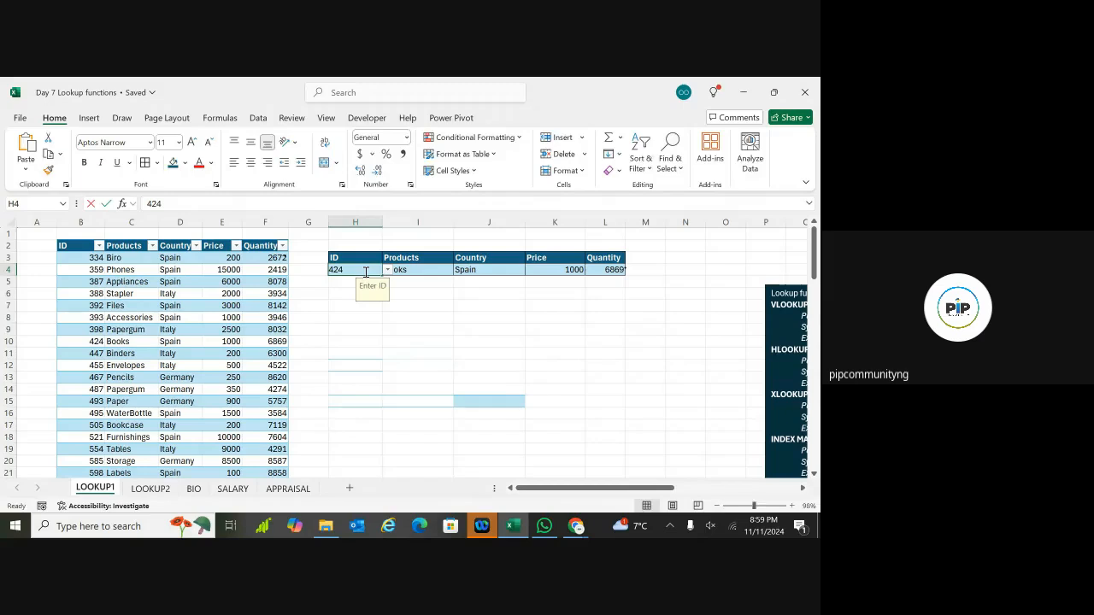
# Step: Protect the LOOKUP1 sheet with a password via Format > Protect Sheet, entering and confirming it
pyautogui.click(347, 347)
pyautogui.click(361, 272)
pyautogui.click(566, 171)
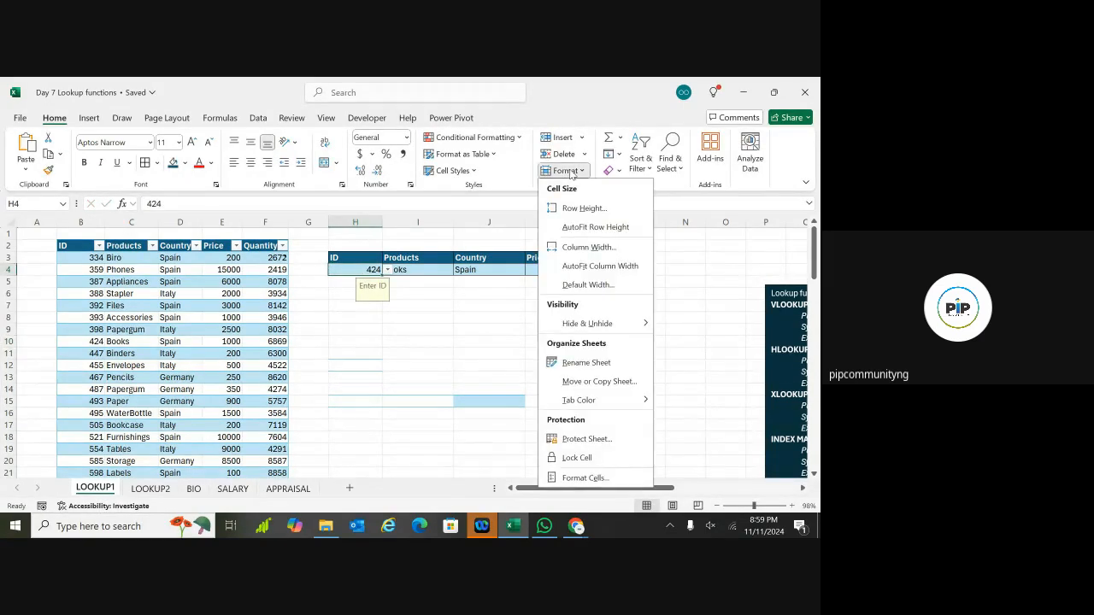
pyautogui.click(581, 440)
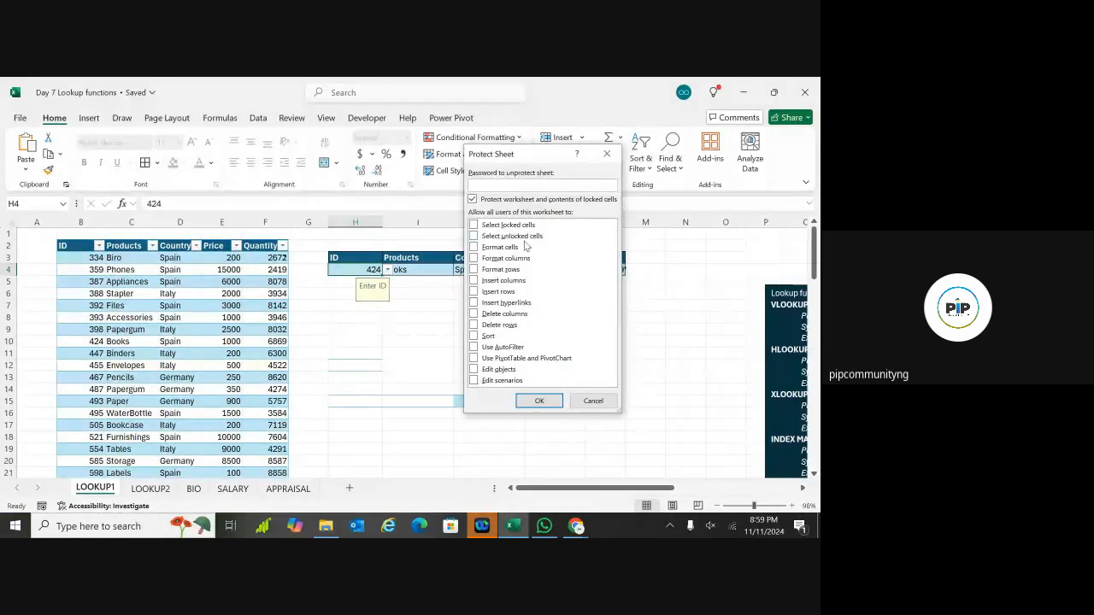
pyautogui.write('123')
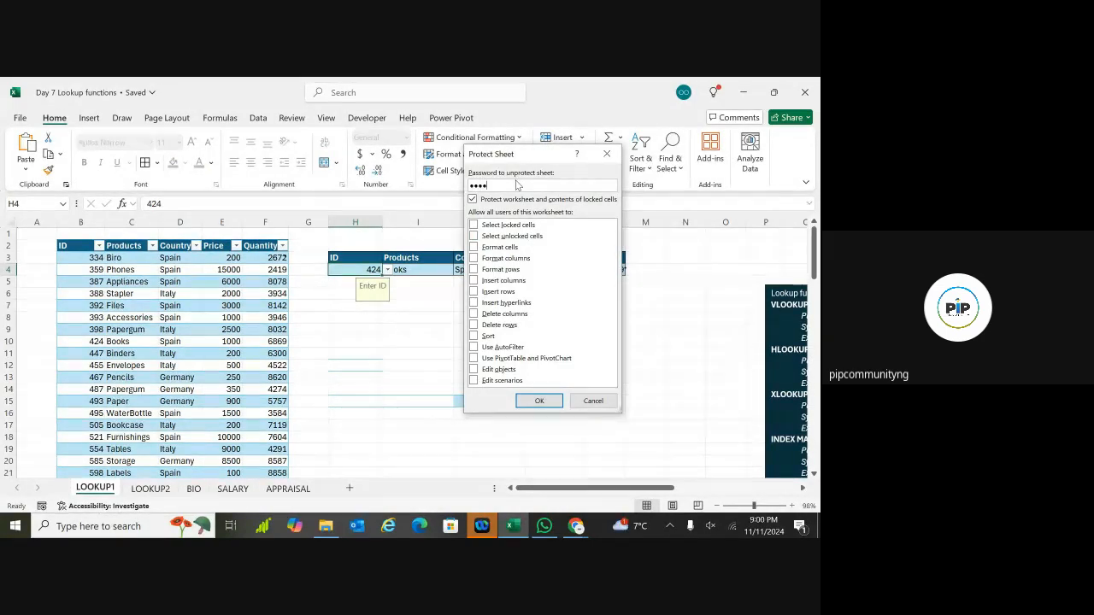
pyautogui.write('4')
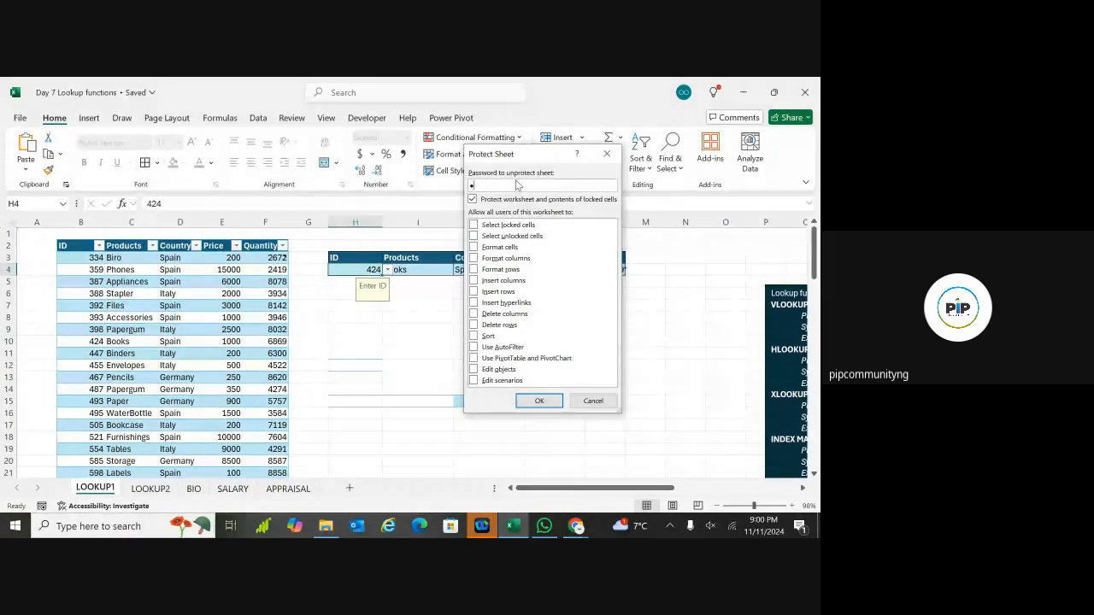
pyautogui.click(524, 402)
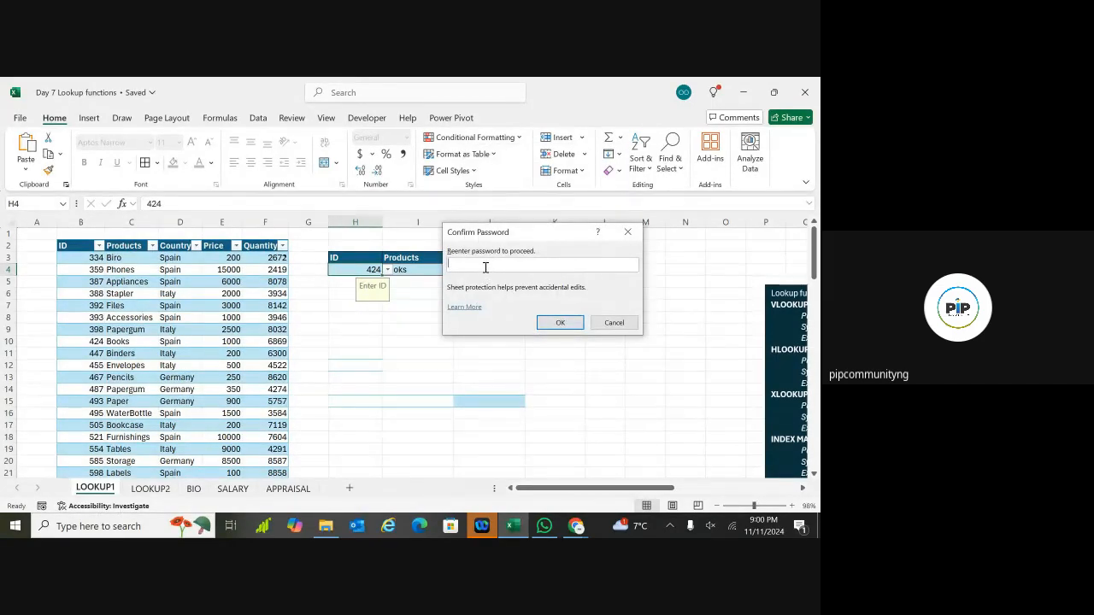
pyautogui.write('1234')
pyautogui.click(560, 322)
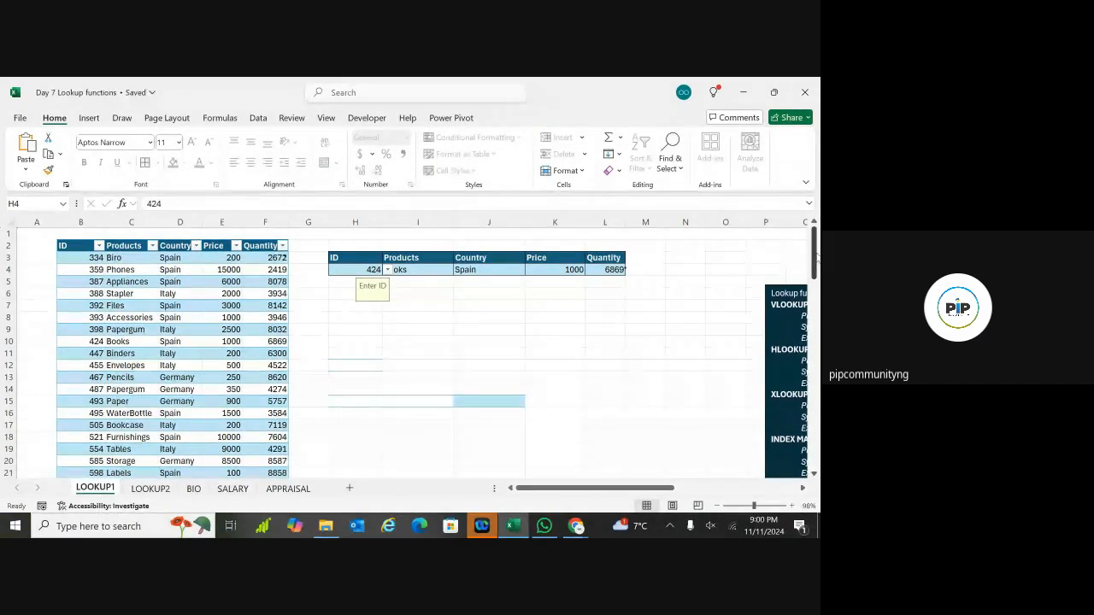
# Step: Test the protected form by choosing IDs 388, 447, then 388 again from H4's dropdown
pyautogui.moveTo(816, 254); pyautogui.dragTo(816, 301)
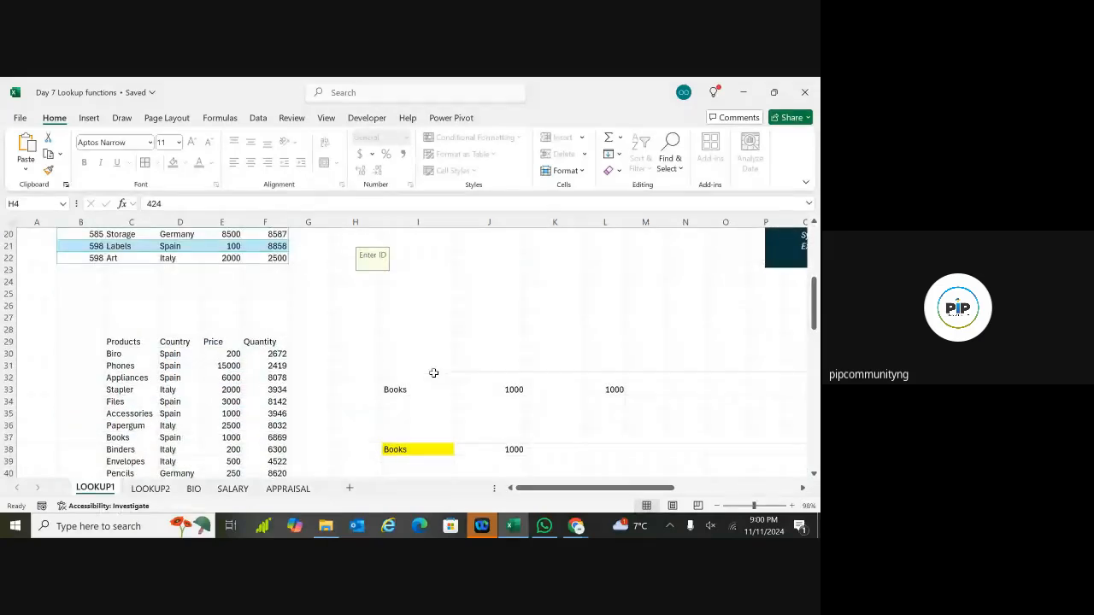
pyautogui.scroll(5, 433, 373)
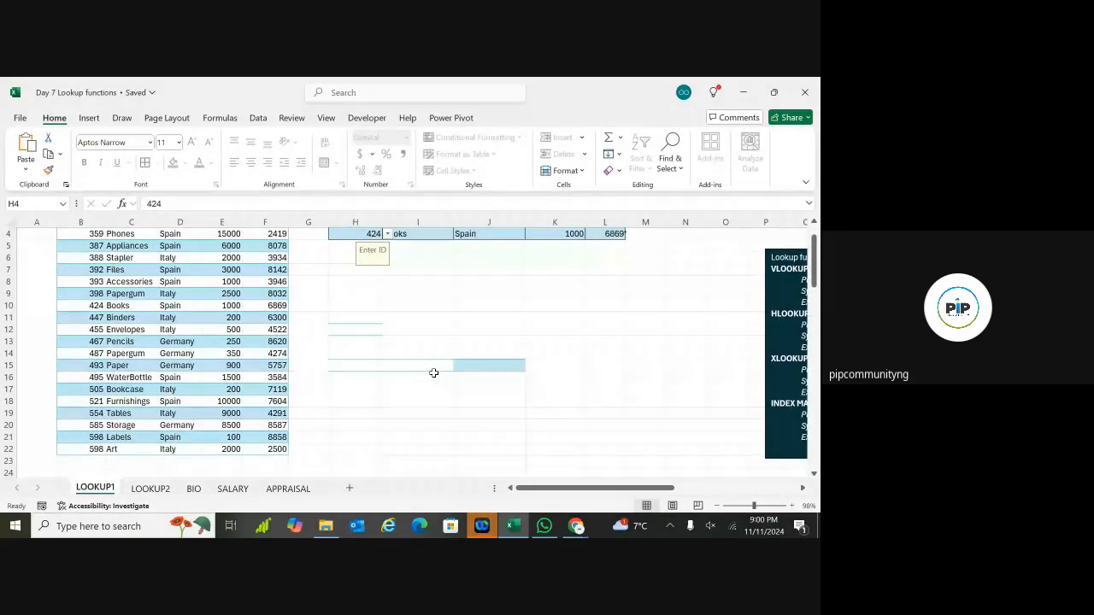
pyautogui.scroll(1, 433, 373)
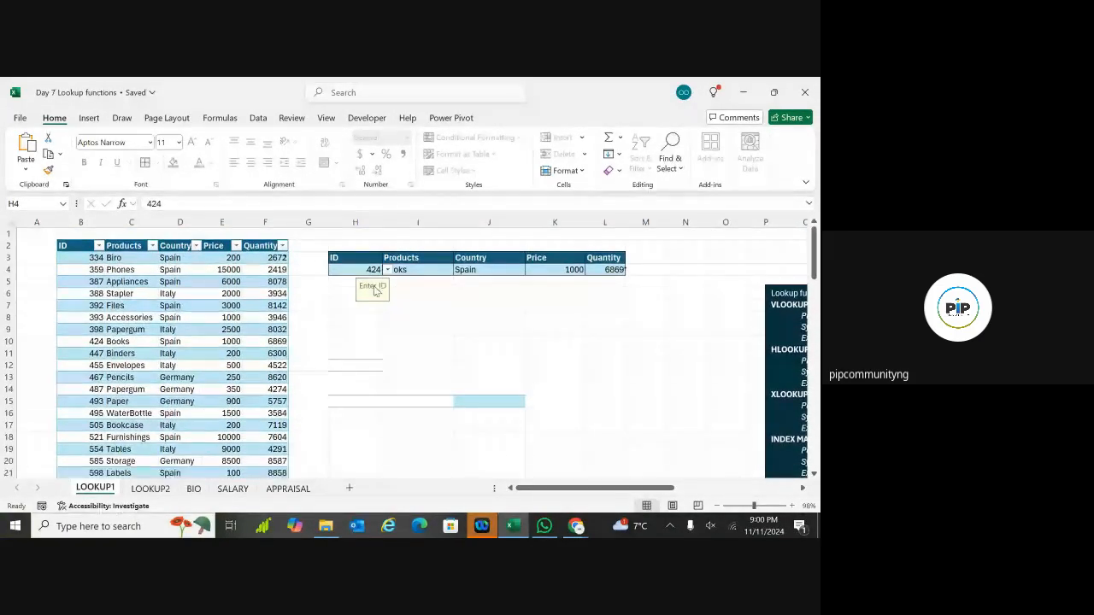
pyautogui.click(388, 271)
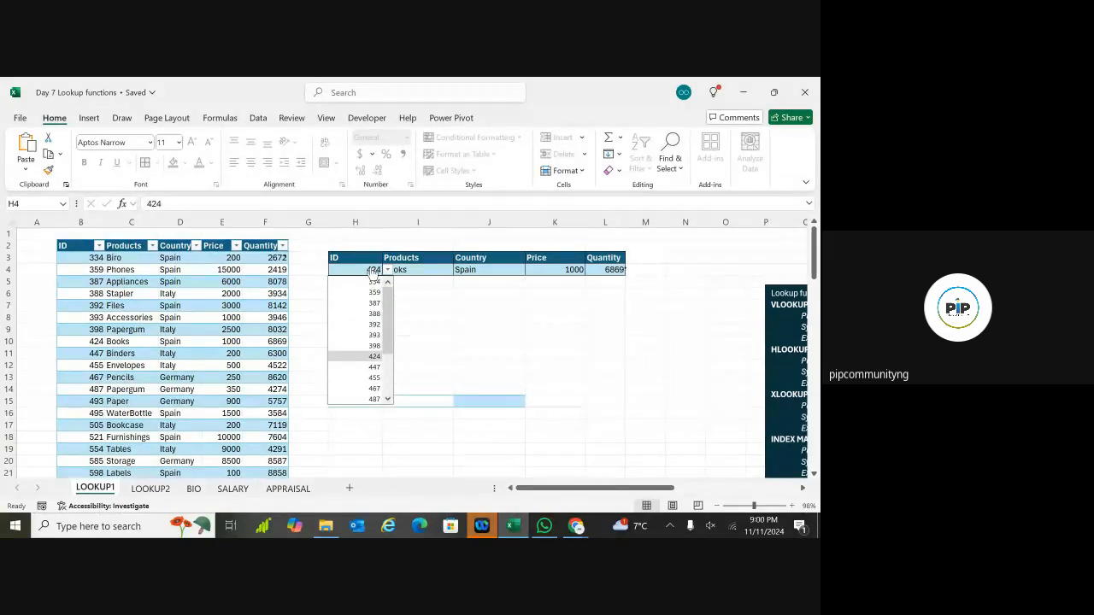
pyautogui.click(372, 272)
pyautogui.click(374, 272)
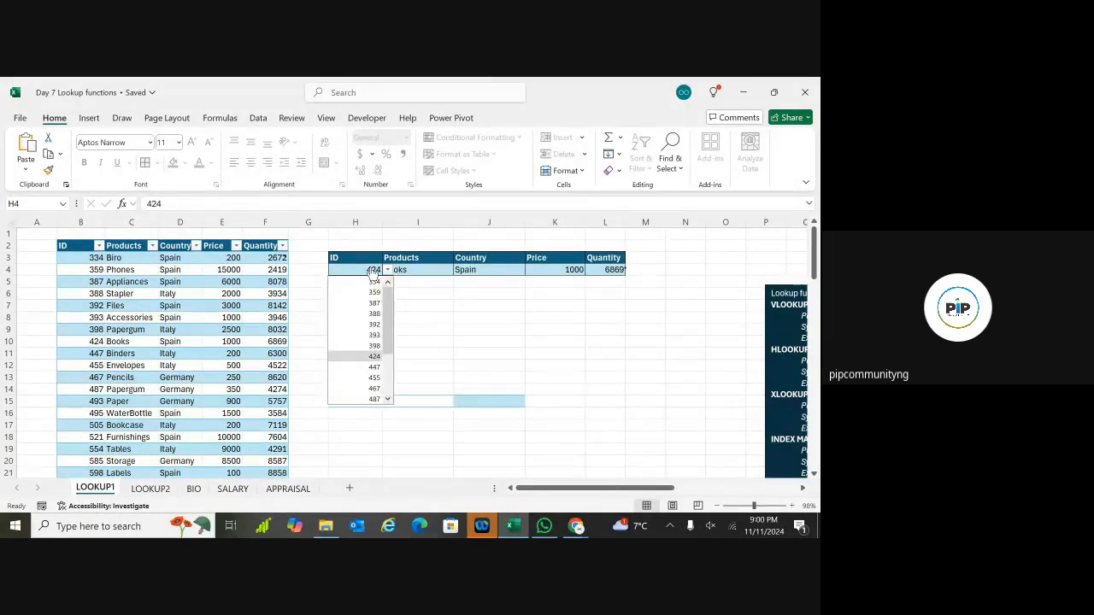
pyautogui.click(375, 313)
pyautogui.click(387, 270)
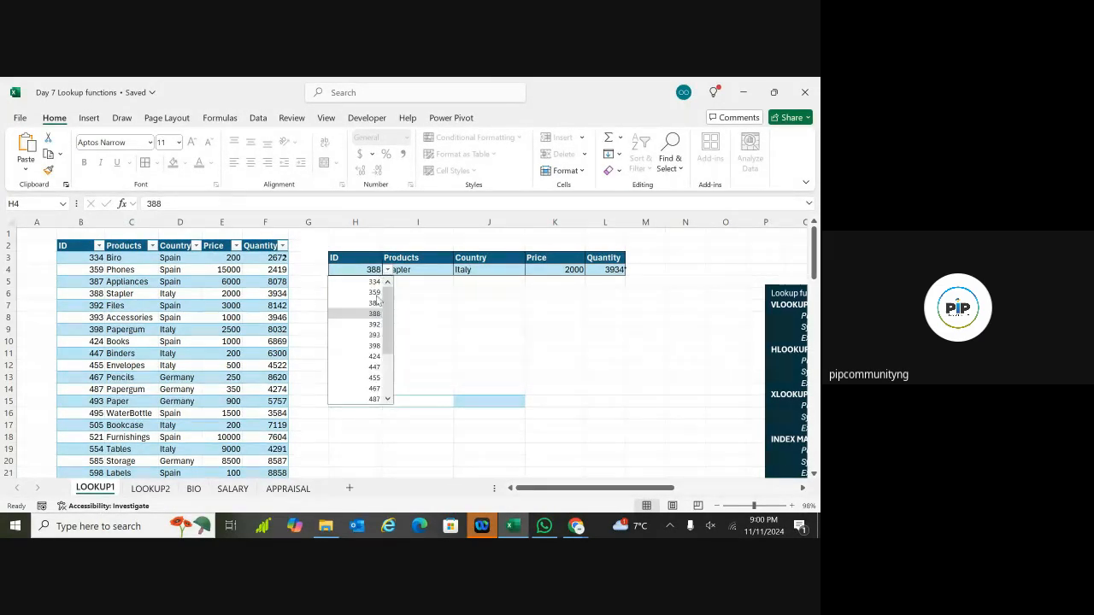
pyautogui.click(374, 367)
pyautogui.click(389, 272)
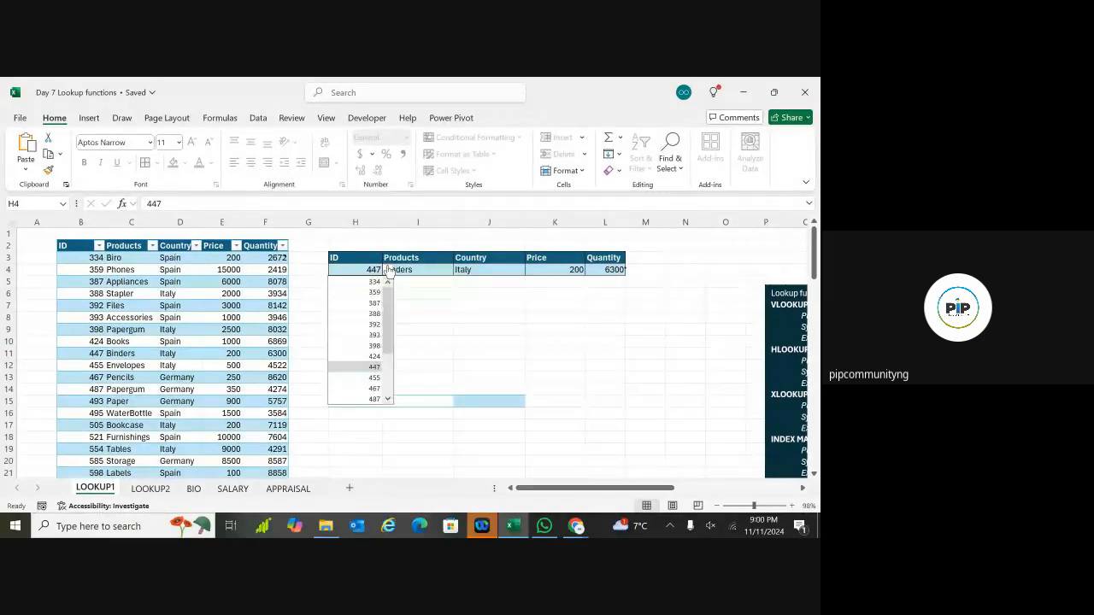
pyautogui.click(373, 314)
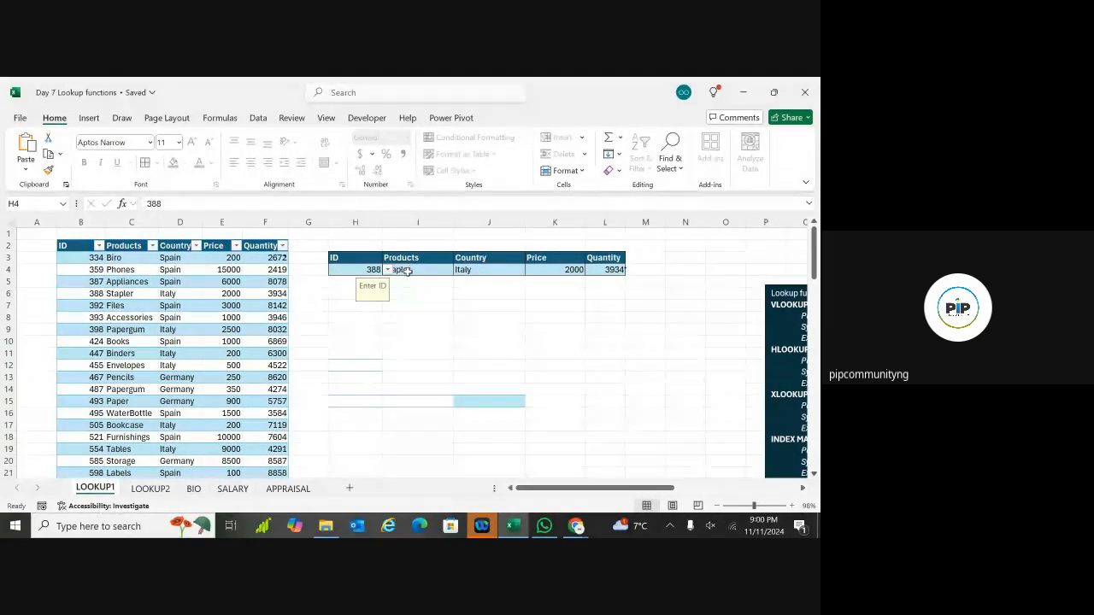